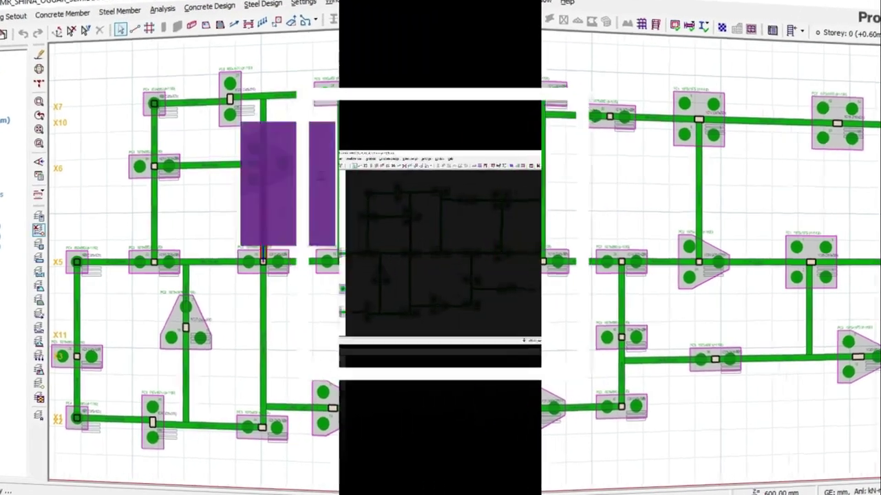
{"action": "scroll", "coordinate": [379, 195], "scroll_direction": "up", "scroll_amount": 1}
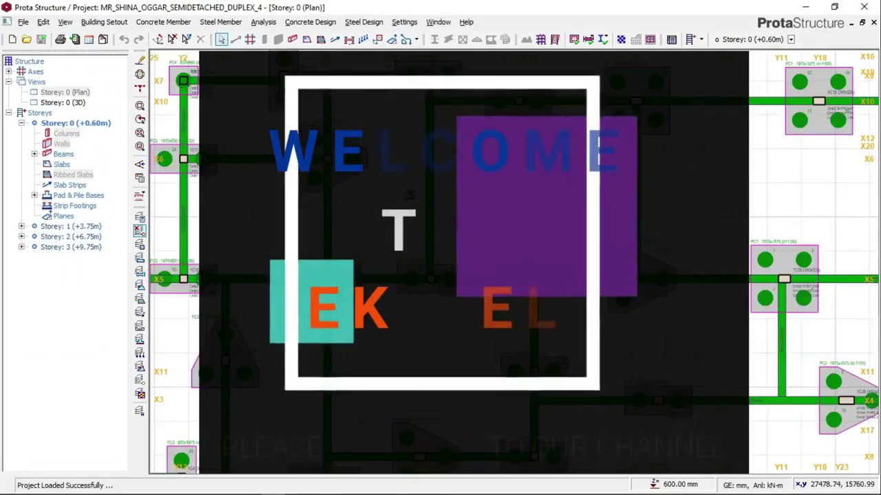
{"action": "scroll", "coordinate": [378, 196], "scroll_direction": "down", "scroll_amount": 2}
{"action": "scroll", "coordinate": [321, 241], "scroll_direction": "up", "scroll_amount": 1}
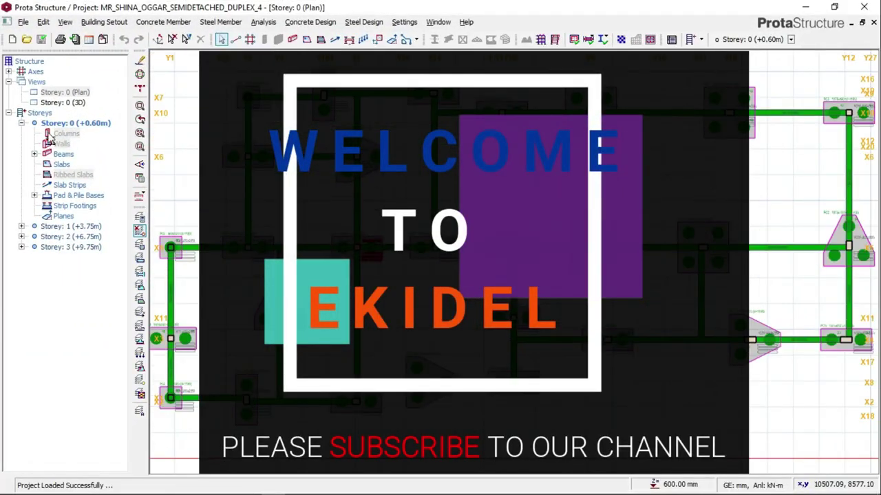
- Open the 3D view of Storey 0 and examine the duplex's frame, slabs and foundation from all sides
{"action": "double_click", "coordinate": [74, 103]}
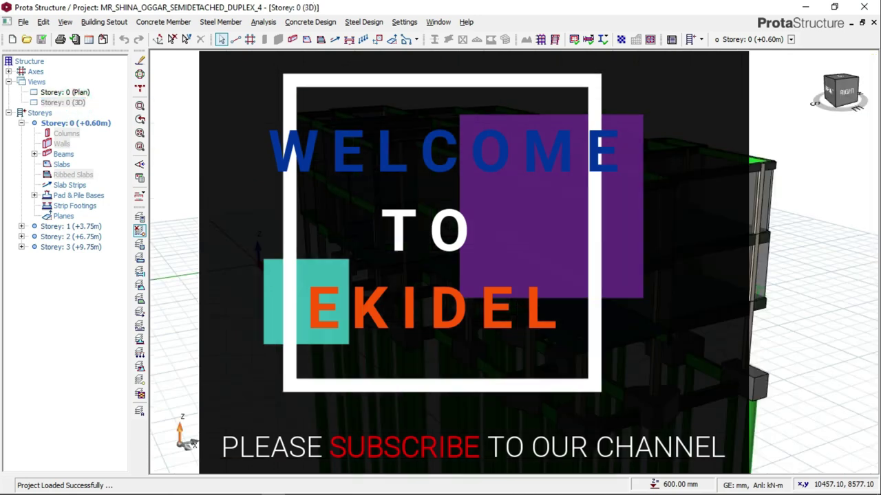
{"action": "mouse_move", "coordinate": [386, 213]}
{"action": "middle_mouse_down"}
{"action": "mouse_move", "coordinate": [491, 251]}
{"action": "mouse_move", "coordinate": [448, 238]}
{"action": "mouse_move", "coordinate": [354, 238]}
{"action": "middle_mouse_up"}
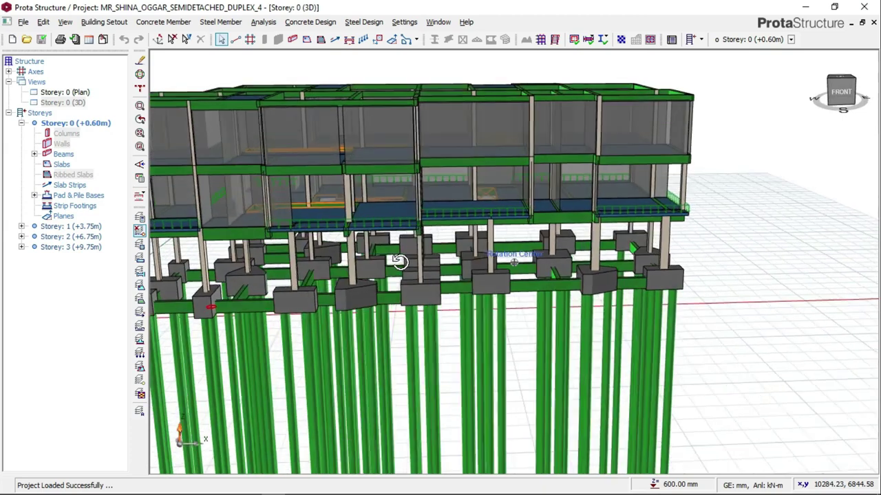
{"action": "mouse_move", "coordinate": [393, 255]}
{"action": "middle_mouse_down"}
{"action": "mouse_move", "coordinate": [456, 262]}
{"action": "mouse_move", "coordinate": [455, 281]}
{"action": "mouse_move", "coordinate": [568, 257]}
{"action": "mouse_move", "coordinate": [516, 267]}
{"action": "middle_mouse_up"}
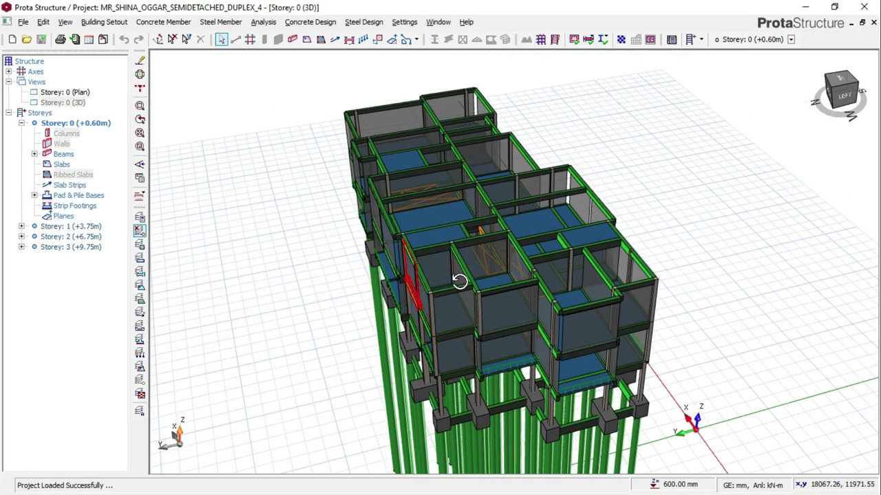
{"action": "middle_click_drag", "start_coordinate": [459, 281], "coordinate": [576, 273]}
{"action": "middle_click_drag", "start_coordinate": [438, 317], "coordinate": [490, 335]}
{"action": "scroll", "coordinate": [535, 303], "scroll_direction": "up", "scroll_amount": 1}
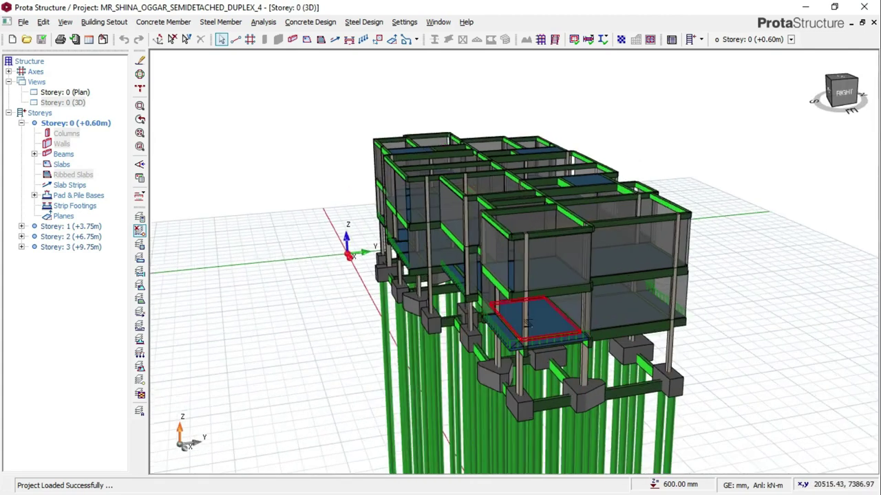
{"action": "scroll", "coordinate": [514, 263], "scroll_direction": "up", "scroll_amount": 1}
{"action": "mouse_move", "coordinate": [514, 263]}
{"action": "middle_mouse_down"}
{"action": "mouse_move", "coordinate": [520, 284]}
{"action": "mouse_move", "coordinate": [576, 277]}
{"action": "mouse_move", "coordinate": [621, 329]}
{"action": "middle_mouse_up"}
{"action": "middle_click_drag", "start_coordinate": [686, 336], "coordinate": [523, 255]}
{"action": "middle_click_drag", "start_coordinate": [599, 199], "coordinate": [486, 186]}
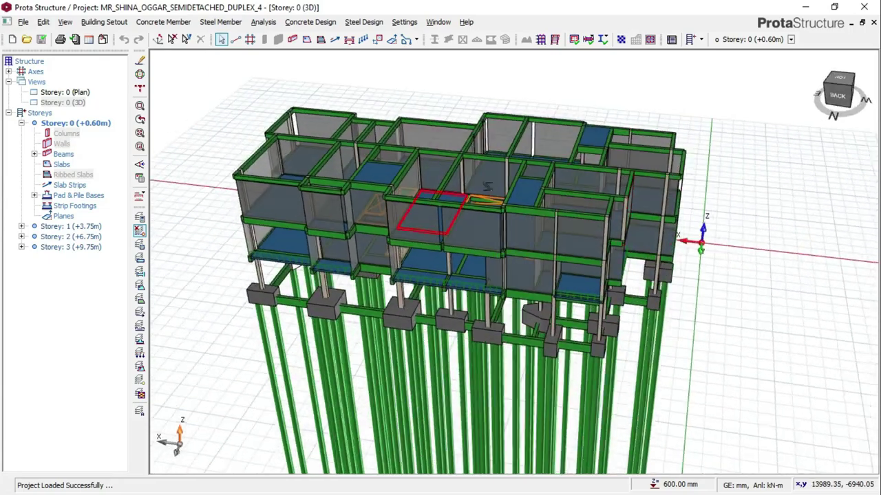
{"action": "middle_click_drag", "start_coordinate": [643, 214], "coordinate": [435, 210]}
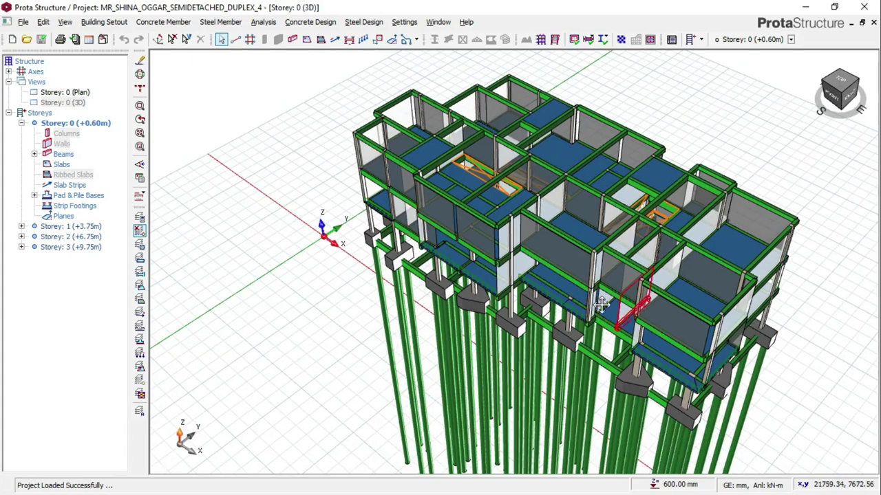
{"action": "middle_click_drag", "start_coordinate": [601, 305], "coordinate": [499, 258]}
{"action": "middle_click_drag", "start_coordinate": [493, 291], "coordinate": [509, 270]}
{"action": "scroll", "coordinate": [480, 224], "scroll_direction": "up", "scroll_amount": 3}
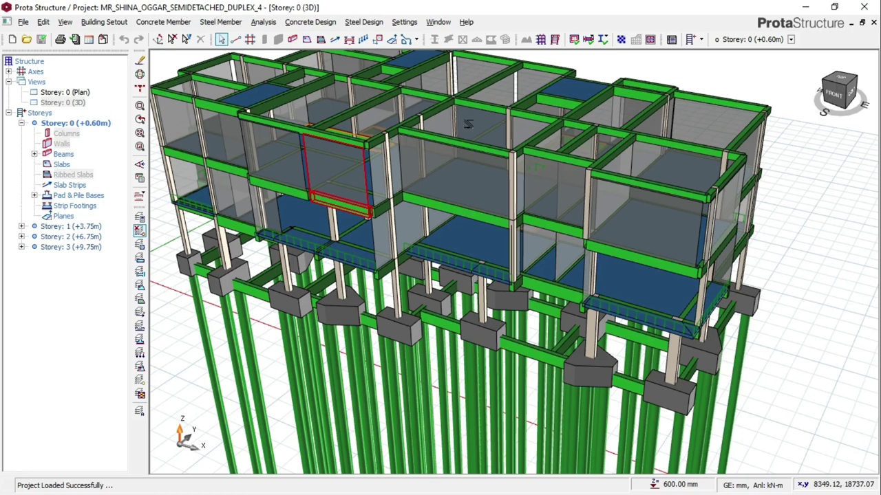
{"action": "mouse_move", "coordinate": [639, 176]}
{"action": "middle_mouse_down"}
{"action": "mouse_move", "coordinate": [743, 193]}
{"action": "mouse_move", "coordinate": [719, 202]}
{"action": "mouse_move", "coordinate": [679, 191]}
{"action": "mouse_move", "coordinate": [722, 181]}
{"action": "mouse_move", "coordinate": [770, 187]}
{"action": "middle_mouse_up"}
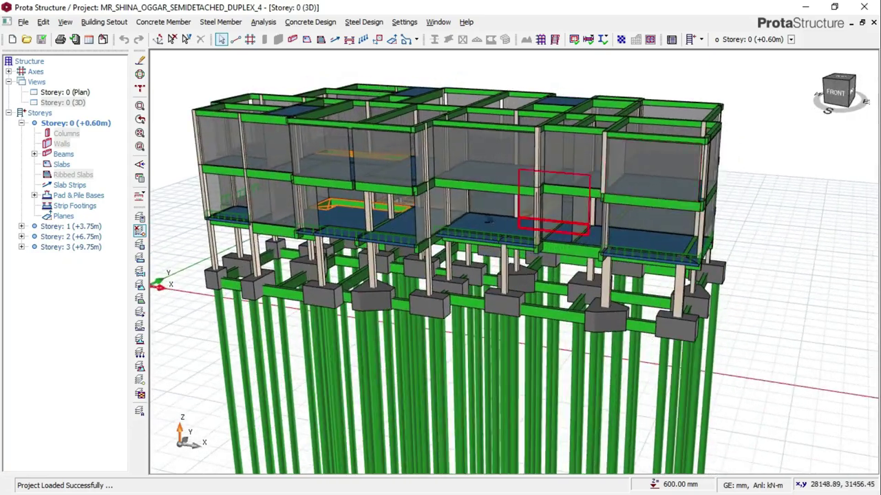
{"action": "middle_click_drag", "start_coordinate": [725, 227], "coordinate": [659, 242]}
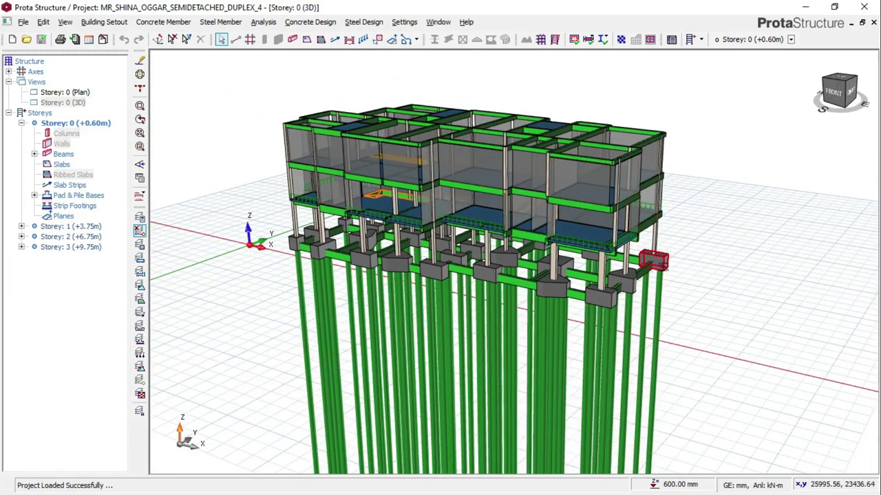
- Examine the piles running down beneath the pile caps in the 3D model
{"action": "scroll", "coordinate": [664, 265], "scroll_direction": "down", "scroll_amount": 1}
{"action": "scroll", "coordinate": [688, 293], "scroll_direction": "up", "scroll_amount": 1}
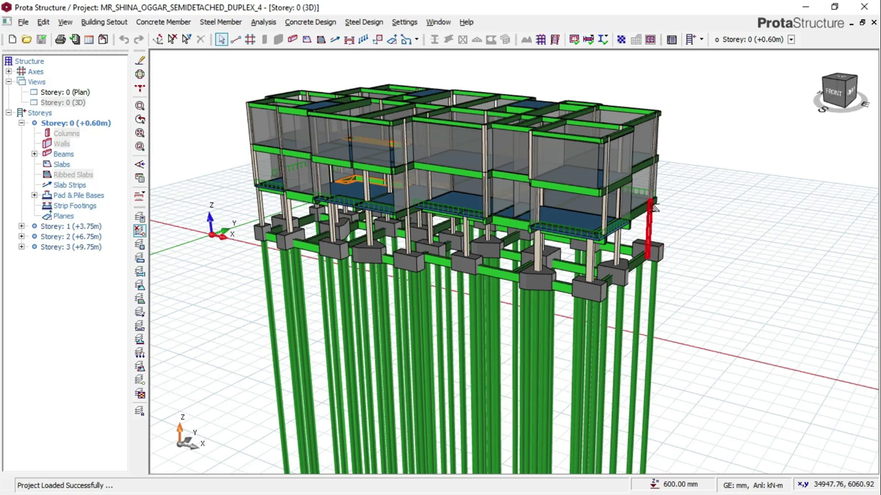
{"action": "scroll", "coordinate": [658, 208], "scroll_direction": "down", "scroll_amount": 1}
{"action": "middle_click_drag", "start_coordinate": [643, 297], "coordinate": [631, 253]}
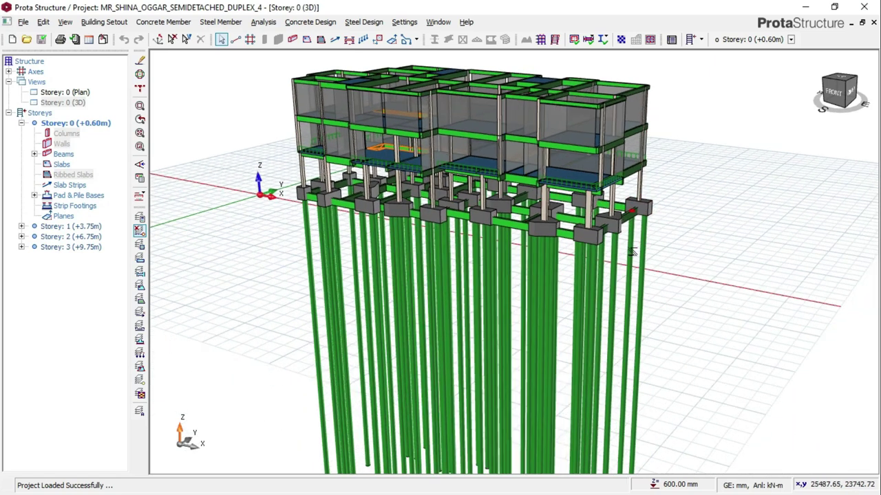
{"action": "scroll", "coordinate": [639, 280], "scroll_direction": "down", "scroll_amount": 1}
{"action": "scroll", "coordinate": [651, 297], "scroll_direction": "up", "scroll_amount": 2}
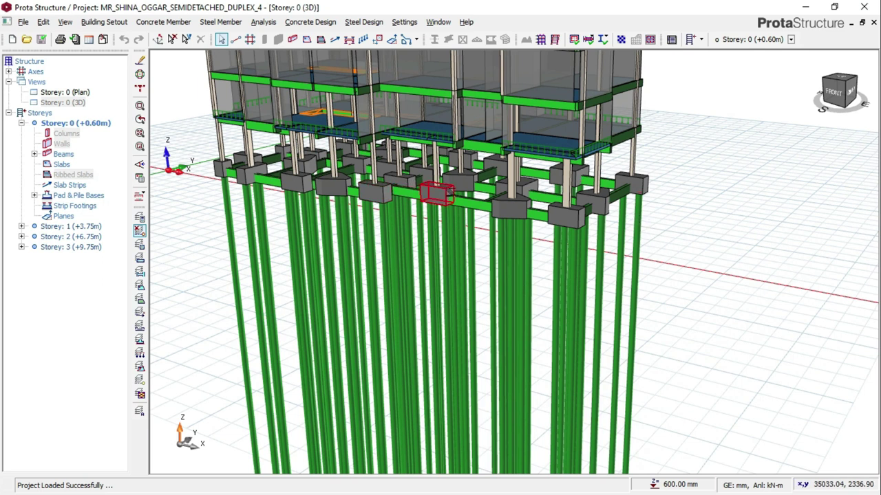
{"action": "scroll", "coordinate": [622, 200], "scroll_direction": "down", "scroll_amount": 1}
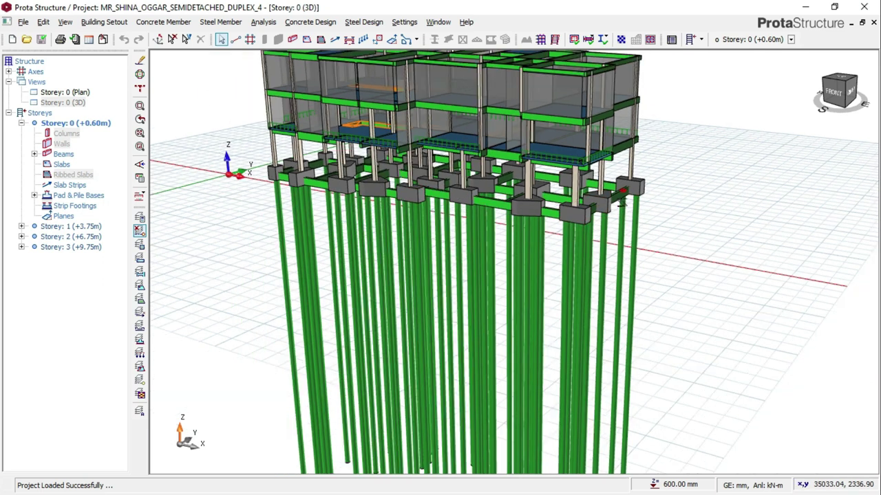
{"action": "scroll", "coordinate": [623, 175], "scroll_direction": "up", "scroll_amount": 2}
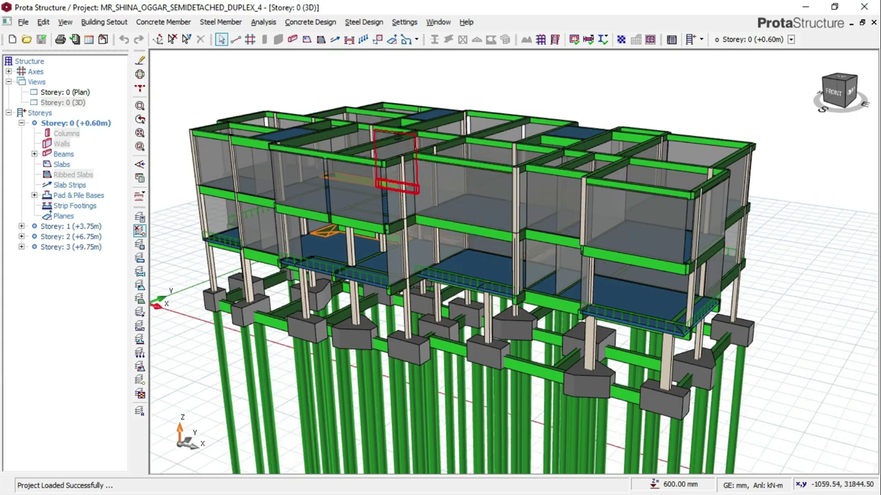
- Examine how the columns, ground beams and pile caps connect in the 3D model, from the corner and front
{"action": "mouse_move", "coordinate": [611, 116]}
{"action": "middle_mouse_down"}
{"action": "mouse_move", "coordinate": [584, 120]}
{"action": "mouse_move", "coordinate": [596, 121]}
{"action": "middle_mouse_up"}
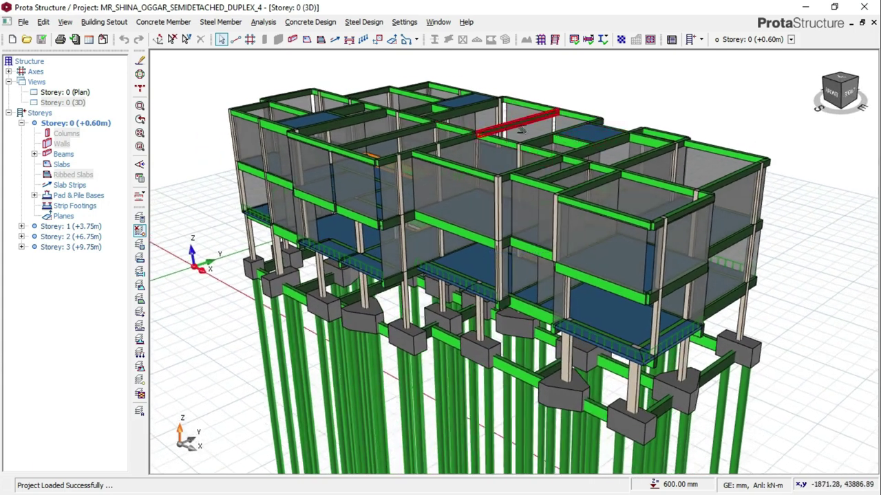
{"action": "scroll", "coordinate": [513, 145], "scroll_direction": "down", "scroll_amount": 1}
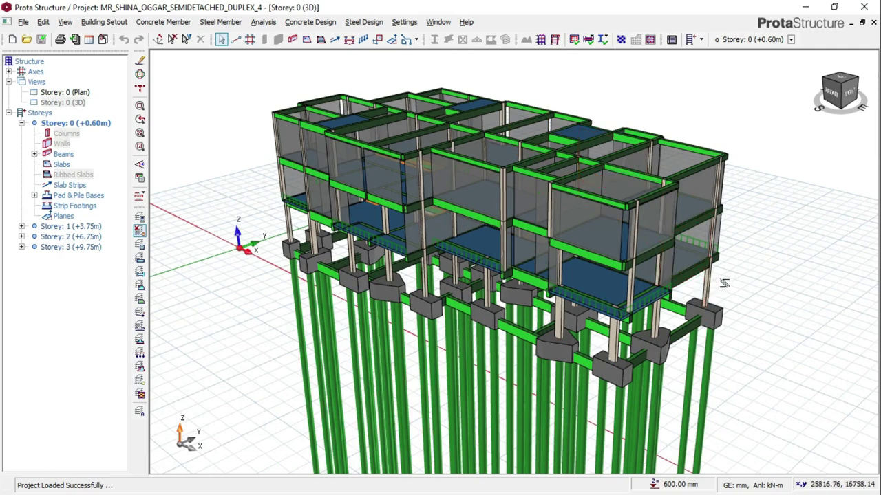
{"action": "scroll", "coordinate": [715, 296], "scroll_direction": "up", "scroll_amount": 1}
{"action": "mouse_move", "coordinate": [725, 297]}
{"action": "middle_mouse_down"}
{"action": "mouse_move", "coordinate": [713, 275]}
{"action": "mouse_move", "coordinate": [731, 298]}
{"action": "mouse_move", "coordinate": [709, 295]}
{"action": "mouse_move", "coordinate": [709, 284]}
{"action": "mouse_move", "coordinate": [745, 298]}
{"action": "middle_mouse_up"}
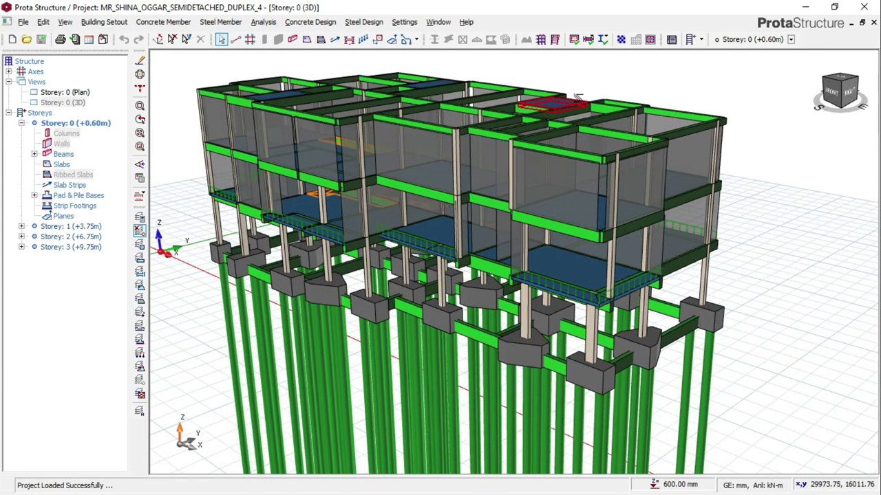
{"action": "middle_click_drag", "start_coordinate": [586, 100], "coordinate": [575, 150]}
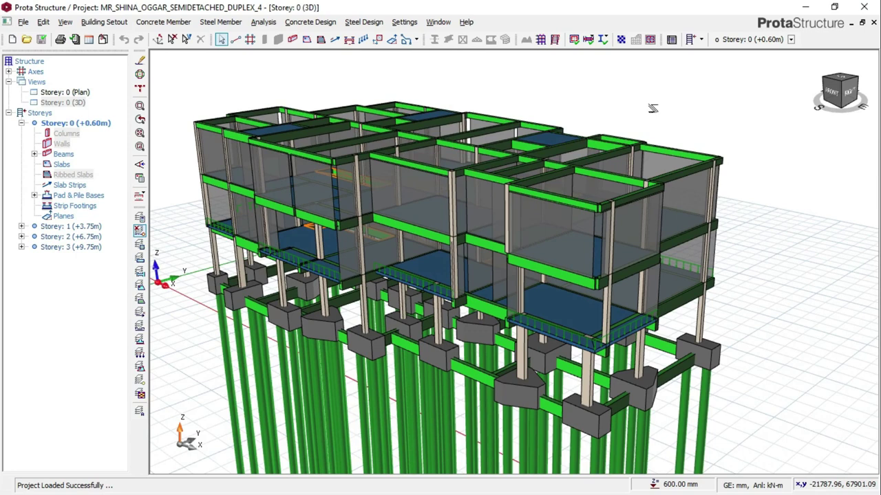
{"action": "scroll", "coordinate": [652, 108], "scroll_direction": "down", "scroll_amount": 2}
{"action": "scroll", "coordinate": [647, 313], "scroll_direction": "up", "scroll_amount": 1}
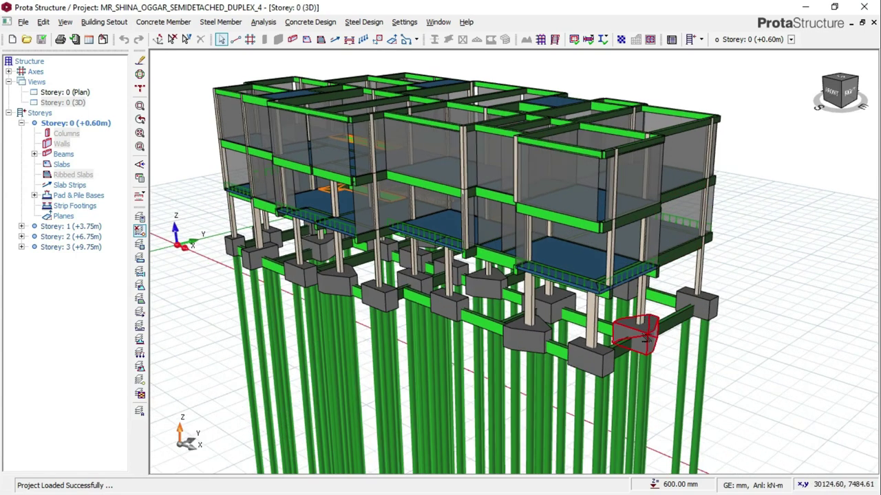
{"action": "scroll", "coordinate": [671, 328], "scroll_direction": "up", "scroll_amount": 3}
{"action": "middle_click_drag", "start_coordinate": [676, 326], "coordinate": [687, 327]}
{"action": "mouse_move", "coordinate": [272, 247]}
{"action": "middle_mouse_down"}
{"action": "mouse_move", "coordinate": [415, 191]}
{"action": "mouse_move", "coordinate": [335, 196]}
{"action": "mouse_move", "coordinate": [271, 237]}
{"action": "middle_mouse_up"}
{"action": "scroll", "coordinate": [457, 241], "scroll_direction": "down", "scroll_amount": 3}
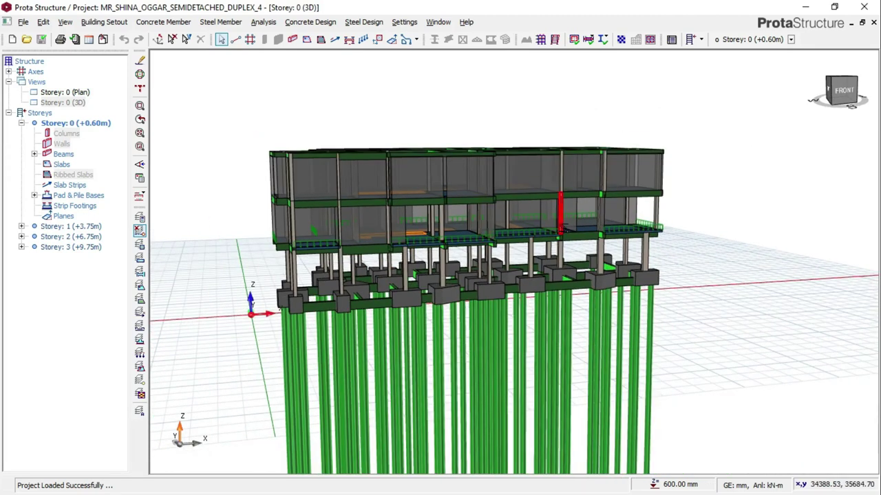
{"action": "middle_click_drag", "start_coordinate": [719, 303], "coordinate": [543, 309]}
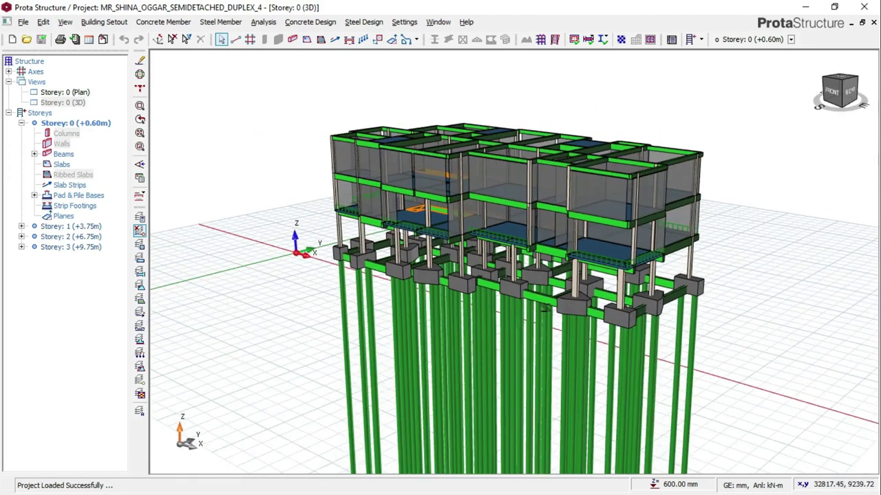
- Open the plan view of Storey 0 and examine the labels and pile arrangement of the four-pile caps along axis X10
{"action": "double_click", "coordinate": [69, 92]}
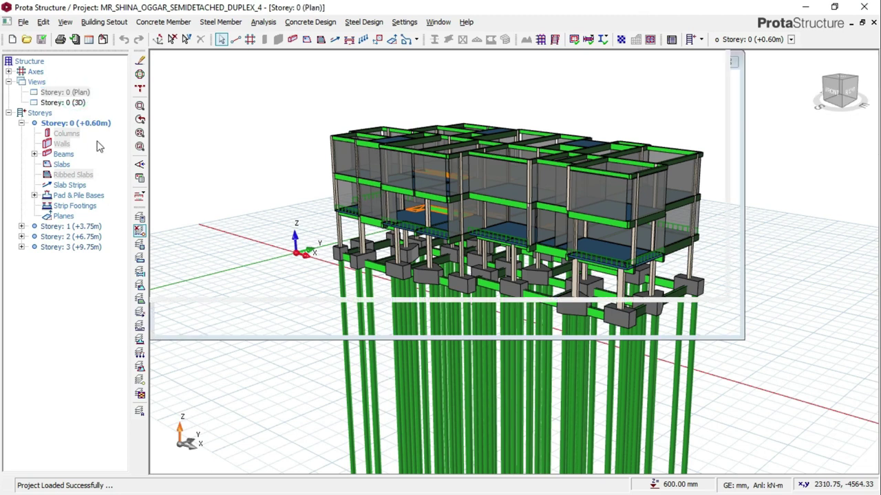
{"action": "scroll", "coordinate": [550, 195], "scroll_direction": "down", "scroll_amount": 1}
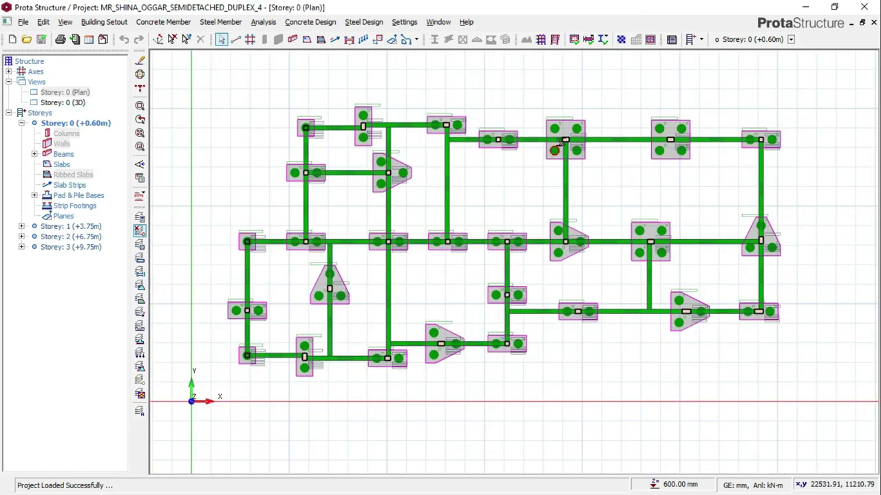
{"action": "scroll", "coordinate": [555, 140], "scroll_direction": "up", "scroll_amount": 1}
{"action": "scroll", "coordinate": [733, 170], "scroll_direction": "up", "scroll_amount": 1}
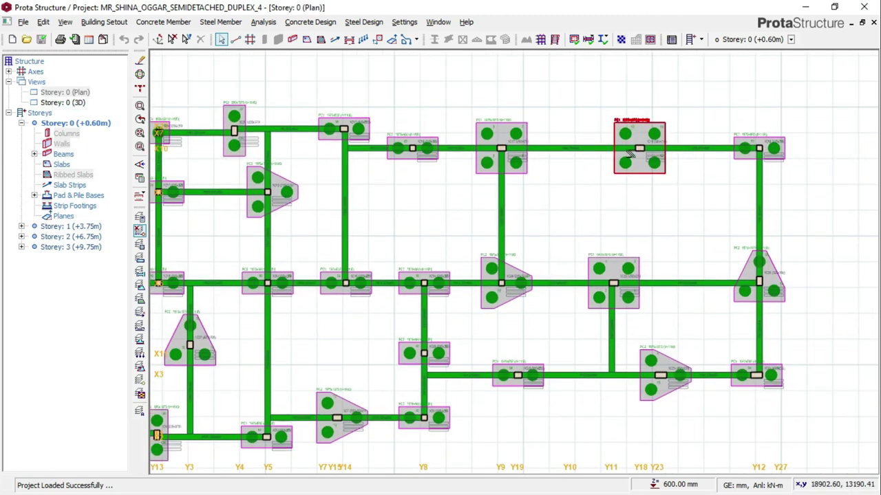
{"action": "scroll", "coordinate": [664, 127], "scroll_direction": "up", "scroll_amount": 2}
{"action": "scroll", "coordinate": [664, 127], "scroll_direction": "up", "scroll_amount": 1}
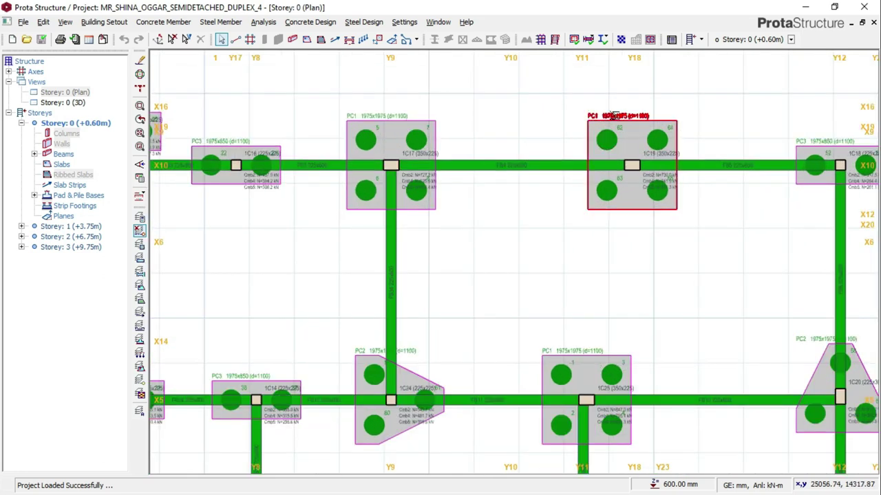
{"action": "scroll", "coordinate": [555, 127], "scroll_direction": "down", "scroll_amount": 1}
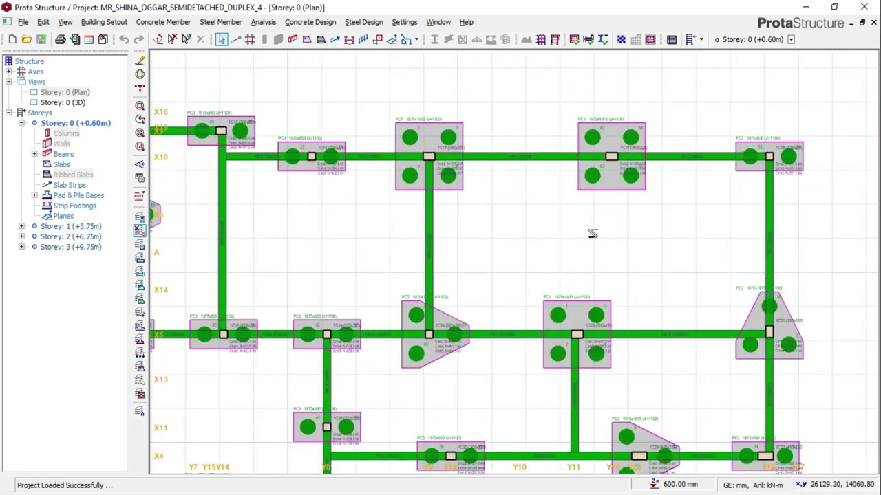
{"action": "scroll", "coordinate": [645, 177], "scroll_direction": "down", "scroll_amount": 2}
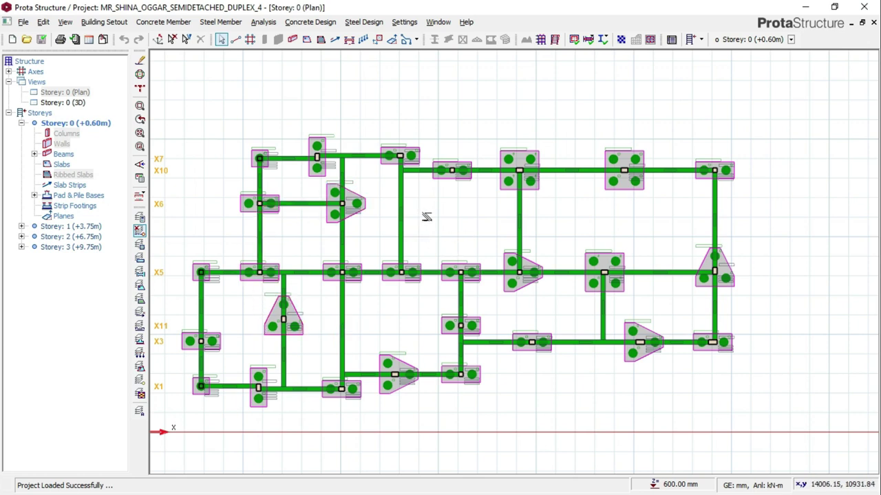
- Examine the overall layout of the two-, three- and four-pile caps and their connecting ground beams in the plan
{"action": "middle_click_drag", "start_coordinate": [427, 217], "coordinate": [449, 212]}
{"action": "scroll", "coordinate": [400, 218], "scroll_direction": "up", "scroll_amount": 1}
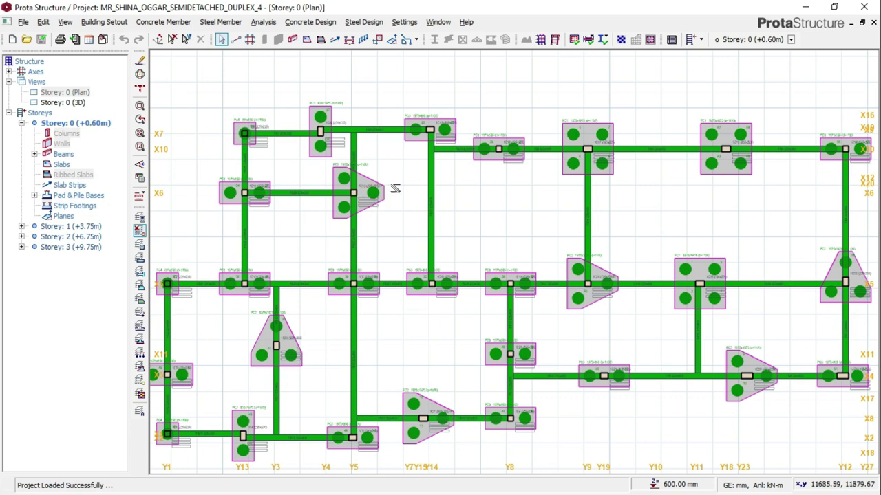
{"action": "middle_click_drag", "start_coordinate": [553, 173], "coordinate": [497, 169]}
{"action": "scroll", "coordinate": [619, 193], "scroll_direction": "down", "scroll_amount": 1}
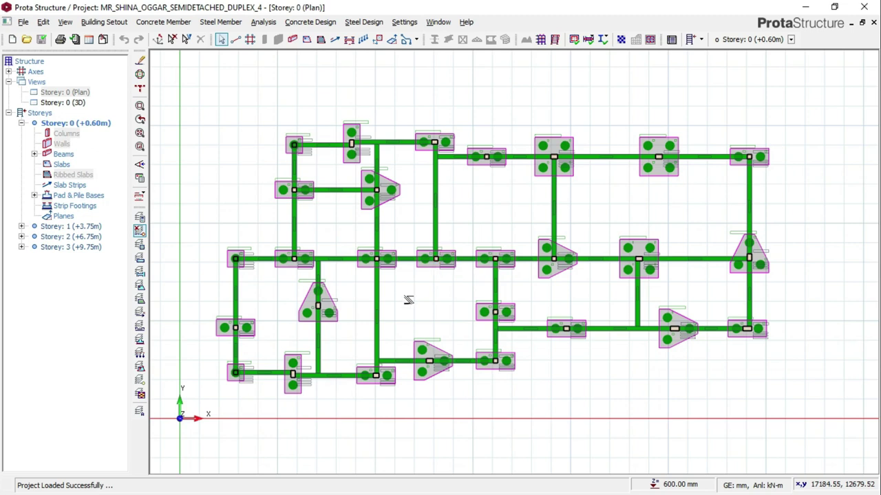
{"action": "scroll", "coordinate": [346, 296], "scroll_direction": "up", "scroll_amount": 1}
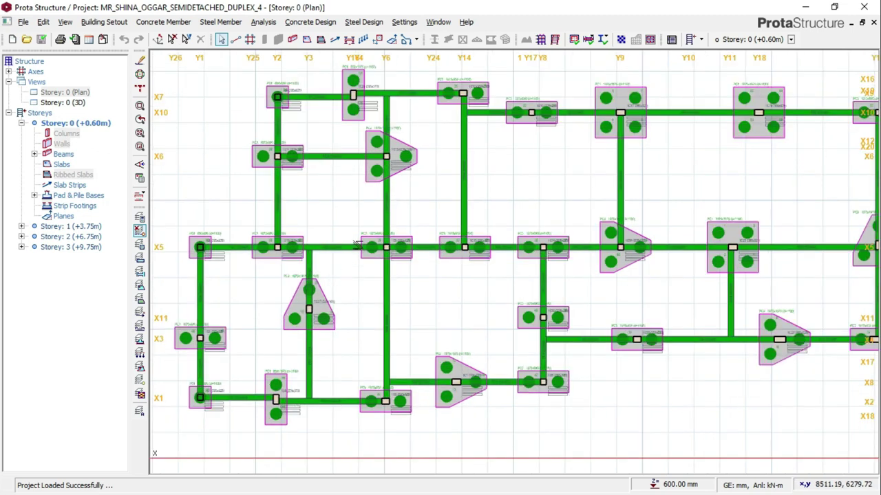
{"action": "middle_click_drag", "start_coordinate": [520, 191], "coordinate": [500, 214]}
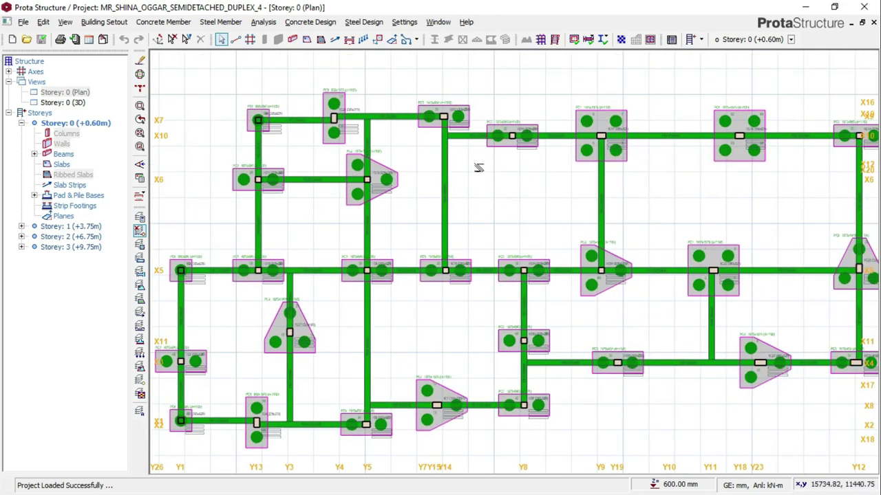
{"action": "scroll", "coordinate": [519, 165], "scroll_direction": "down", "scroll_amount": 1}
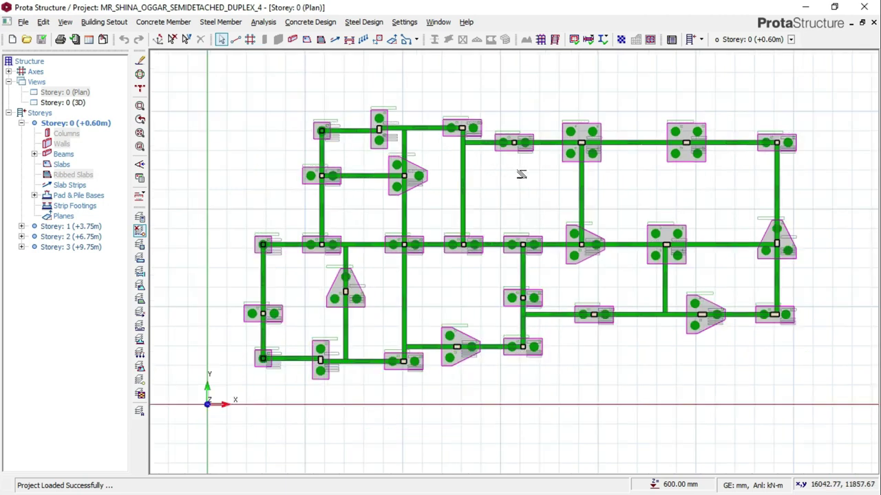
{"action": "scroll", "coordinate": [520, 174], "scroll_direction": "up", "scroll_amount": 1}
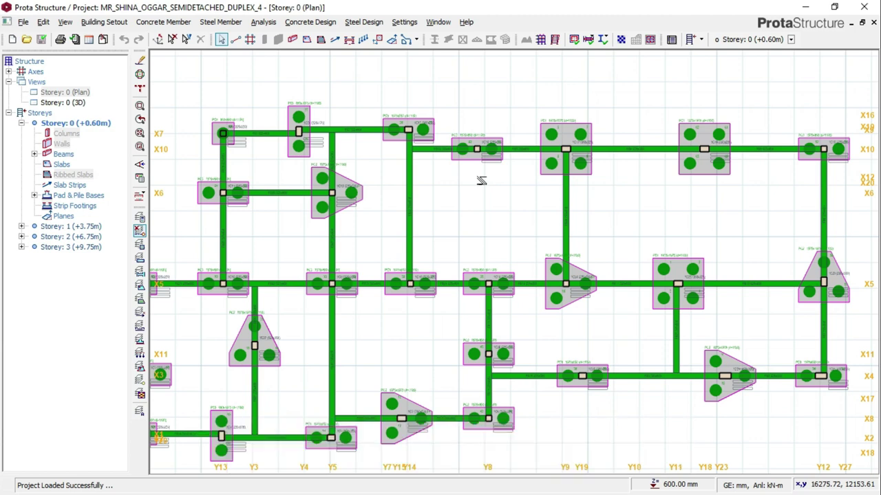
- Examine the pile caps and ground beams between axes X10 and X5 against the full Storey 0 foundation plan
{"action": "middle_click_drag", "start_coordinate": [643, 187], "coordinate": [628, 183]}
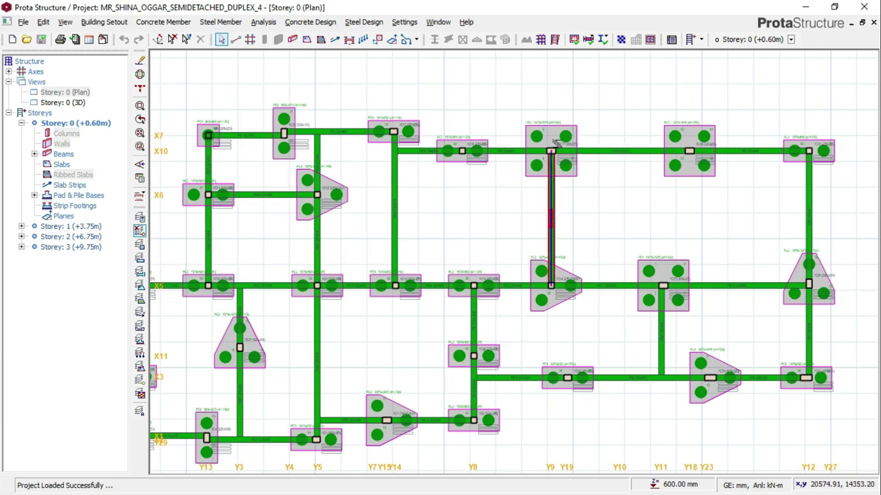
{"action": "scroll", "coordinate": [584, 108], "scroll_direction": "down", "scroll_amount": 1}
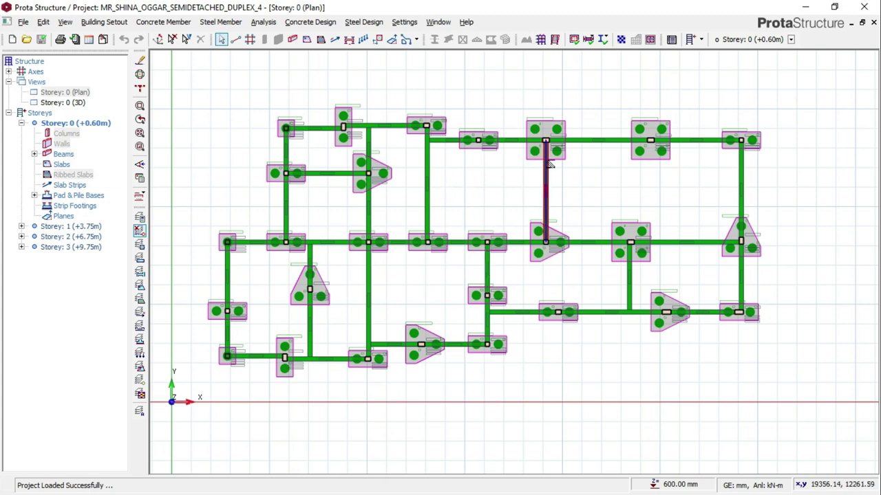
{"action": "mouse_move", "coordinate": [550, 165]}
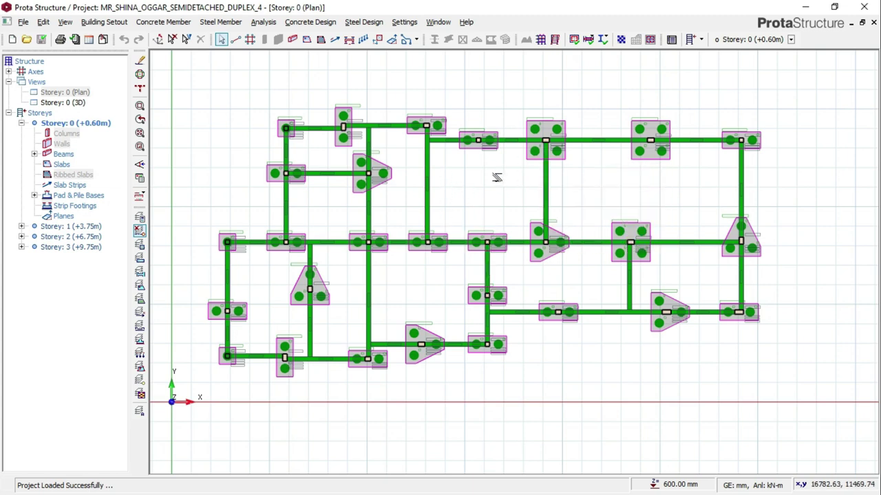
{"action": "scroll", "coordinate": [504, 132], "scroll_direction": "up", "scroll_amount": 1}
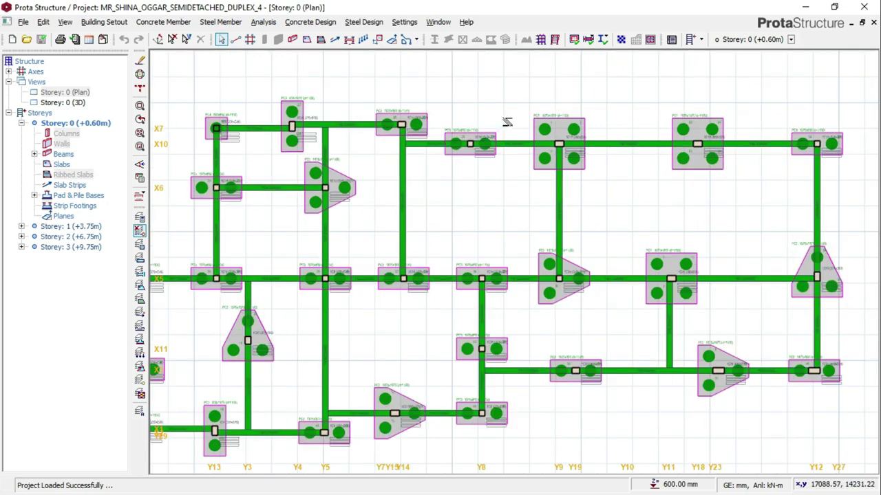
{"action": "scroll", "coordinate": [506, 121], "scroll_direction": "down", "scroll_amount": 1}
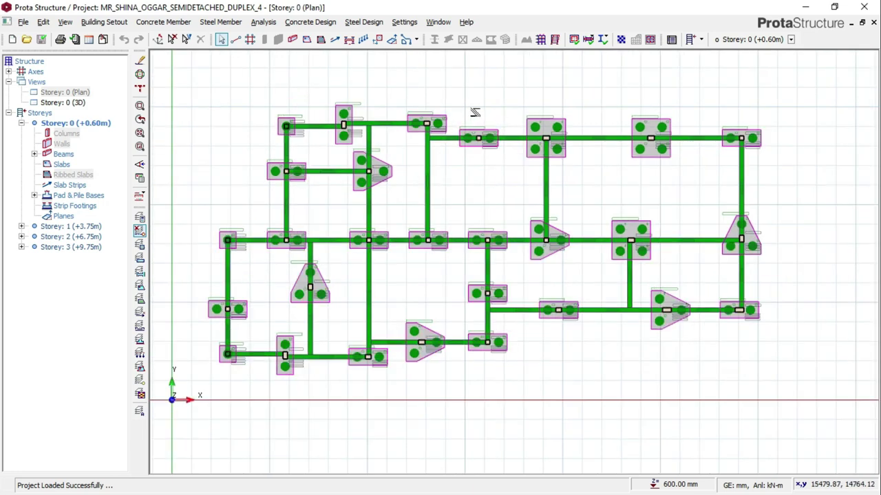
{"action": "scroll", "coordinate": [478, 112], "scroll_direction": "up", "scroll_amount": 1}
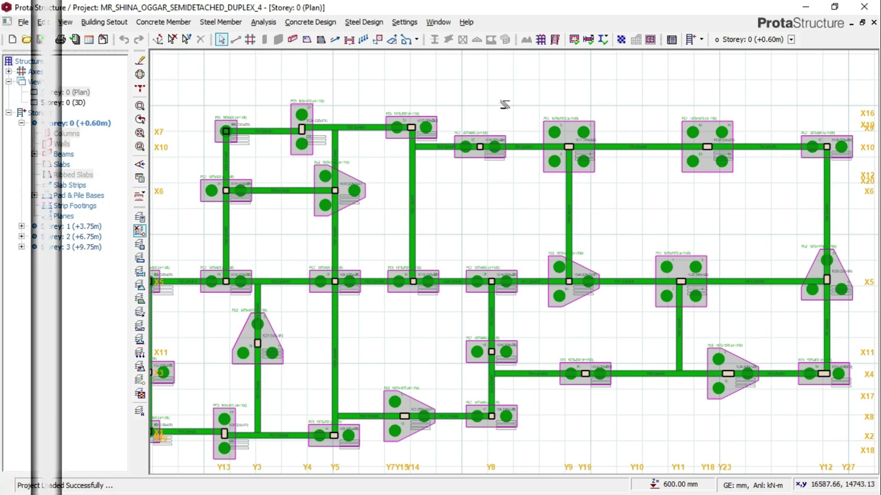
{"action": "scroll", "coordinate": [504, 106], "scroll_direction": "down", "scroll_amount": 1}
{"action": "scroll", "coordinate": [392, 109], "scroll_direction": "up", "scroll_amount": 1}
{"action": "scroll", "coordinate": [416, 107], "scroll_direction": "down", "scroll_amount": 1}
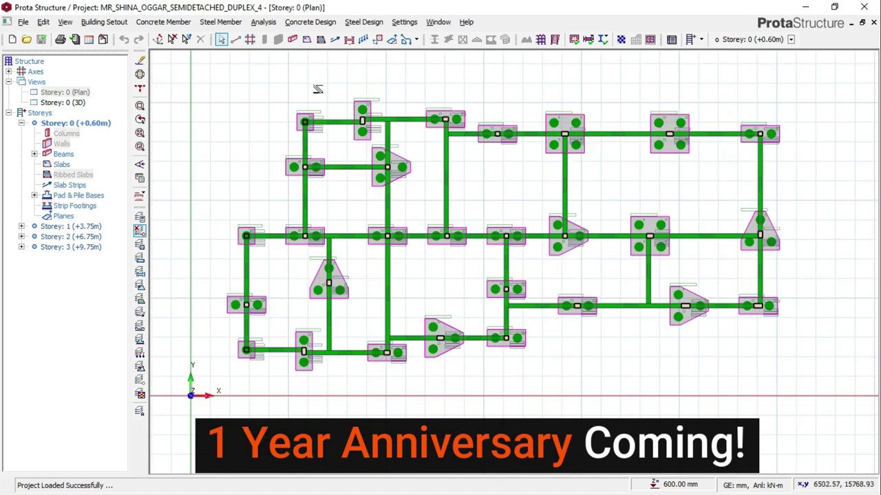
- Display the axis grid over the Storey 0 plan to check the pile cap positions, and hide it again
{"action": "left_click", "coordinate": [140, 231]}
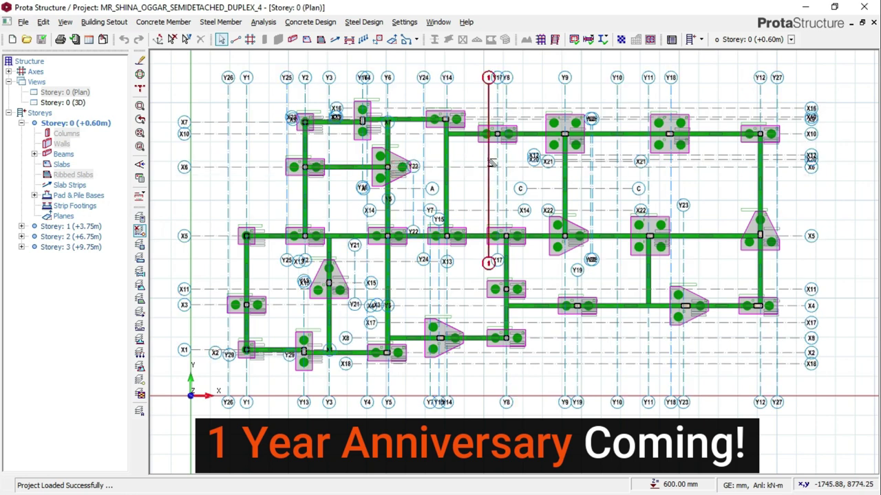
{"action": "scroll", "coordinate": [485, 164], "scroll_direction": "up", "scroll_amount": 1}
{"action": "scroll", "coordinate": [485, 164], "scroll_direction": "down", "scroll_amount": 1}
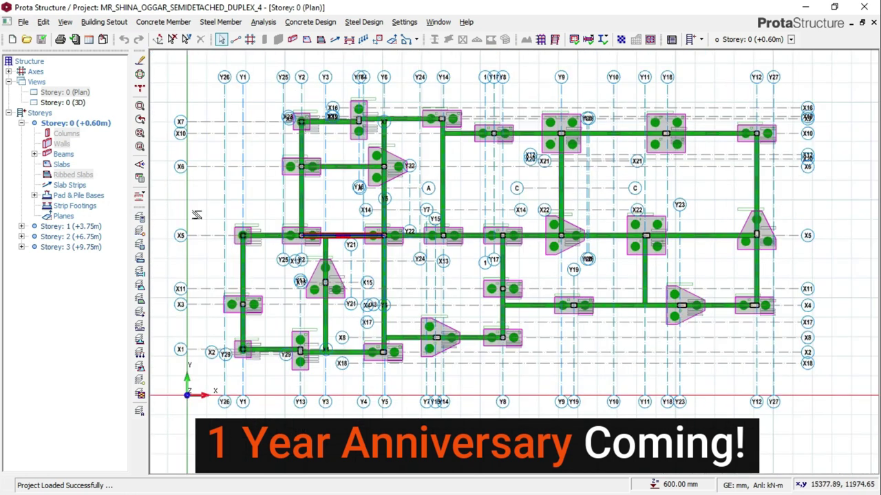
{"action": "left_click", "coordinate": [140, 231]}
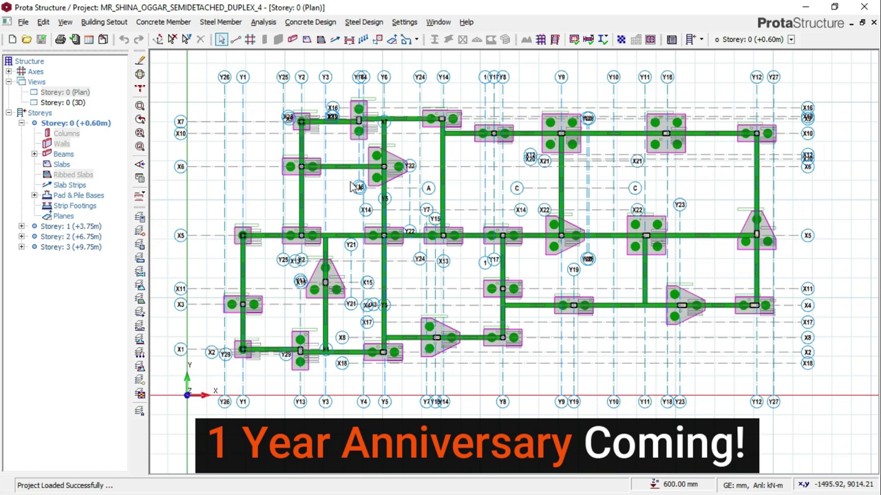
{"action": "scroll", "coordinate": [361, 118], "scroll_direction": "up", "scroll_amount": 1}
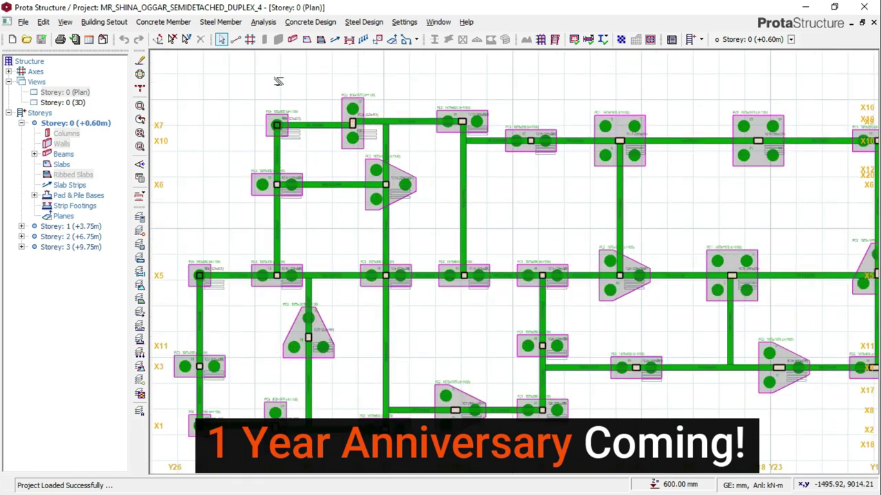
{"action": "scroll", "coordinate": [345, 73], "scroll_direction": "down", "scroll_amount": 1}
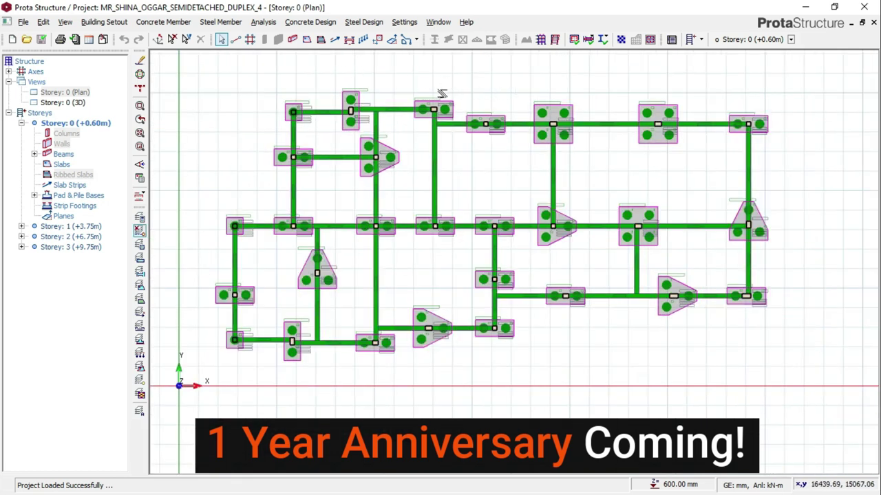
{"action": "scroll", "coordinate": [386, 90], "scroll_direction": "up", "scroll_amount": 1}
{"action": "scroll", "coordinate": [461, 91], "scroll_direction": "down", "scroll_amount": 1}
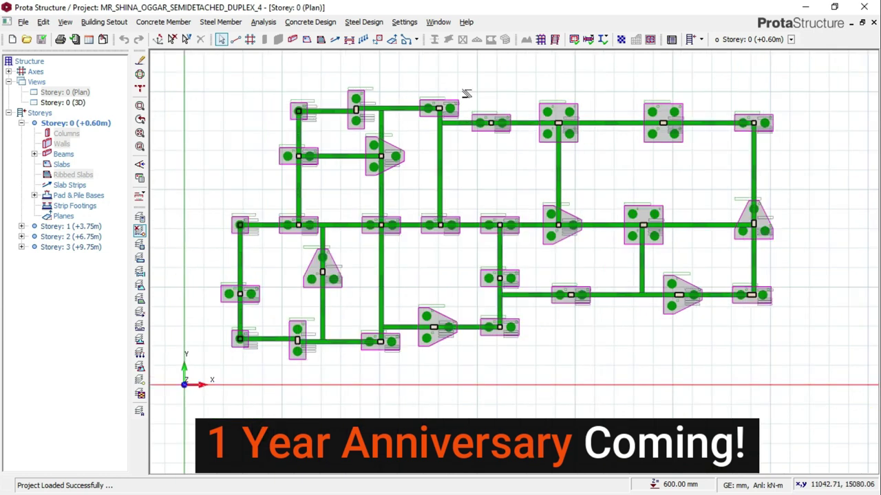
{"action": "scroll", "coordinate": [349, 77], "scroll_direction": "up", "scroll_amount": 1}
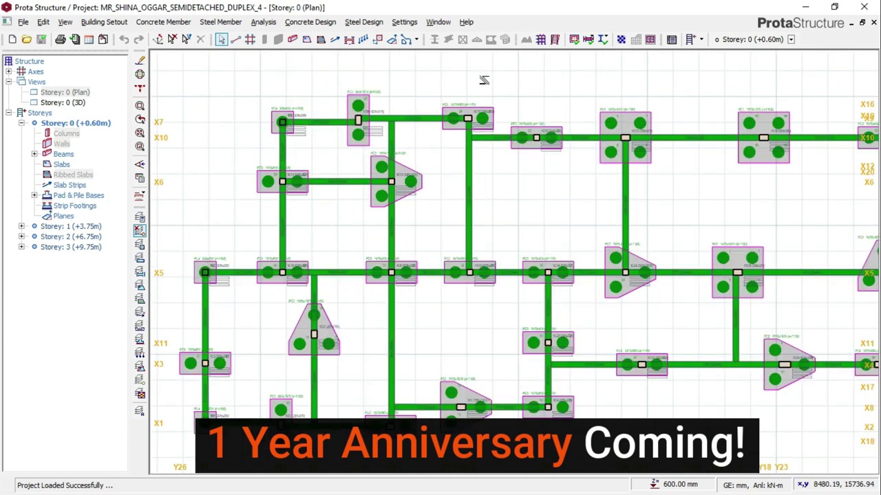
{"action": "scroll", "coordinate": [486, 81], "scroll_direction": "down", "scroll_amount": 1}
{"action": "scroll", "coordinate": [530, 84], "scroll_direction": "up", "scroll_amount": 1}
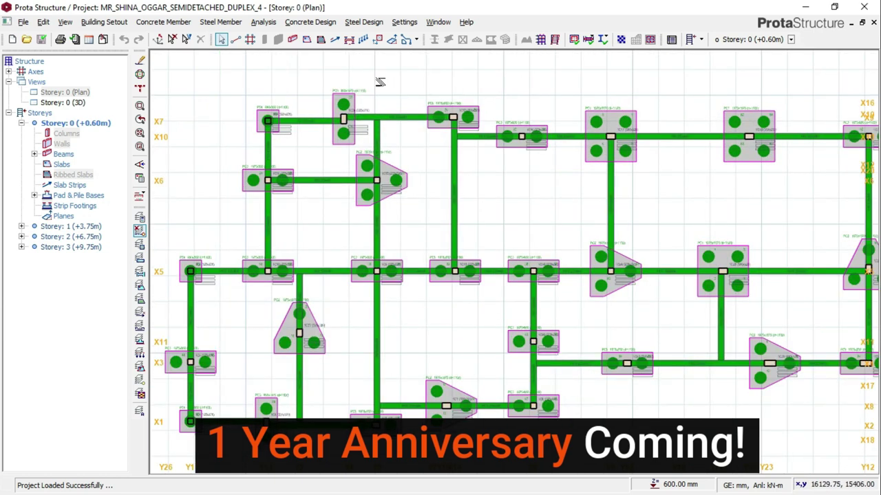
{"action": "scroll", "coordinate": [380, 82], "scroll_direction": "down", "scroll_amount": 1}
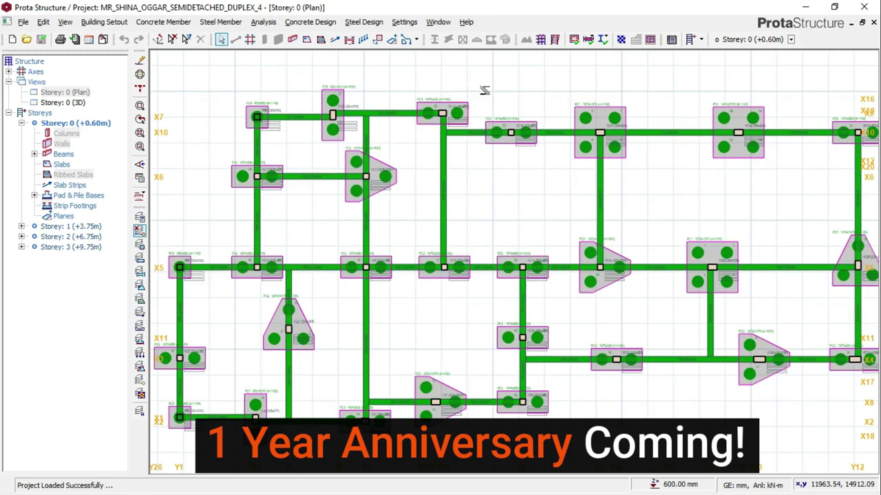
- Examine the label and piles of the four-pile cap at axes X10 and Y9 within the foundation plan
{"action": "middle_click_drag", "start_coordinate": [522, 168], "coordinate": [502, 170]}
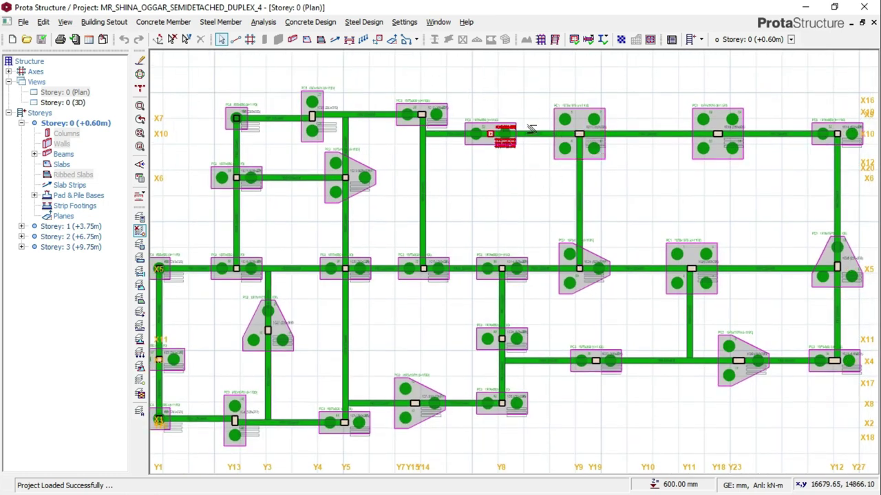
{"action": "scroll", "coordinate": [606, 114], "scroll_direction": "up", "scroll_amount": 2}
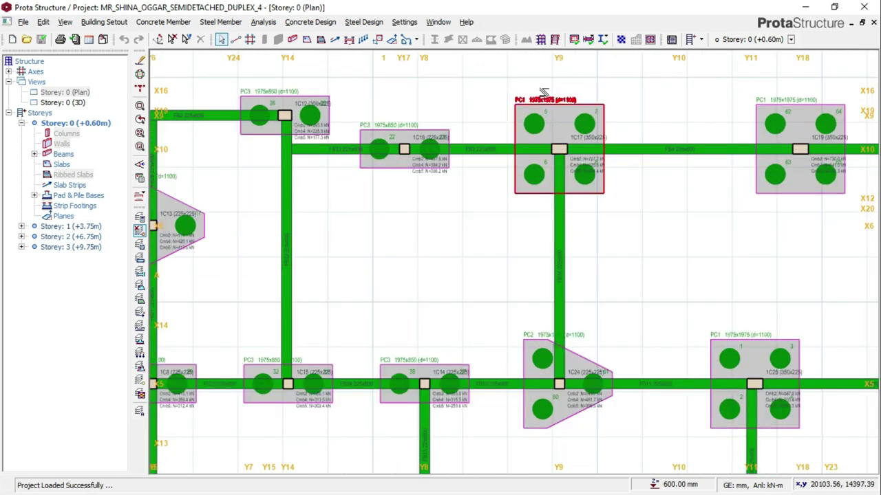
{"action": "scroll", "coordinate": [558, 114], "scroll_direction": "down", "scroll_amount": 2}
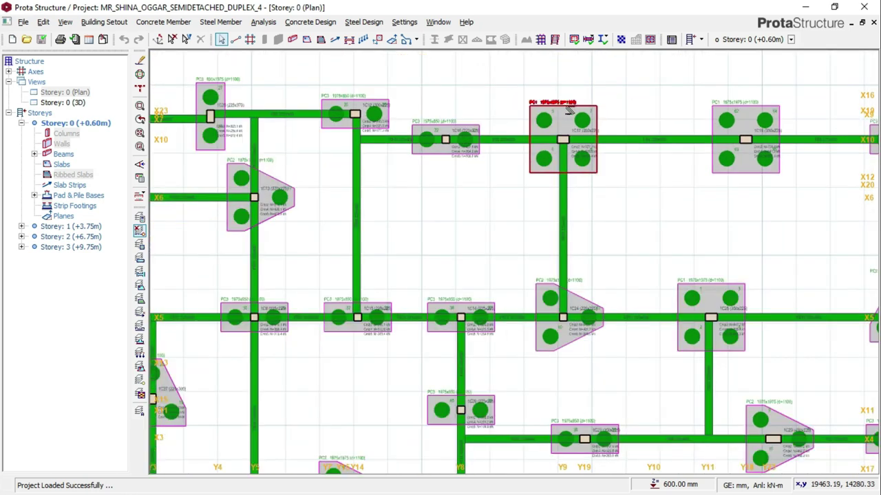
{"action": "scroll", "coordinate": [580, 116], "scroll_direction": "down", "scroll_amount": 1}
{"action": "scroll", "coordinate": [580, 115], "scroll_direction": "down", "scroll_amount": 1}
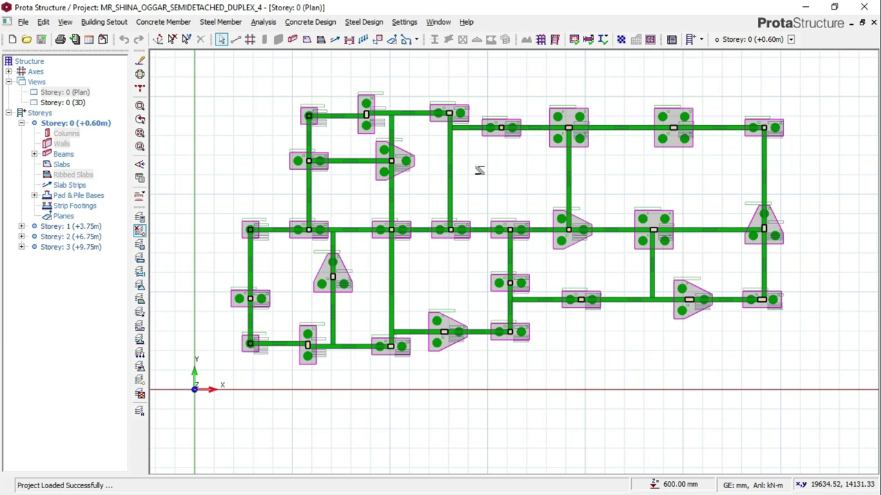
{"action": "scroll", "coordinate": [480, 171], "scroll_direction": "up", "scroll_amount": 3}
- Open the 3D view of Storey 0 and examine the pile caps and columns at the building's front right corner
{"action": "left_click", "coordinate": [77, 102]}
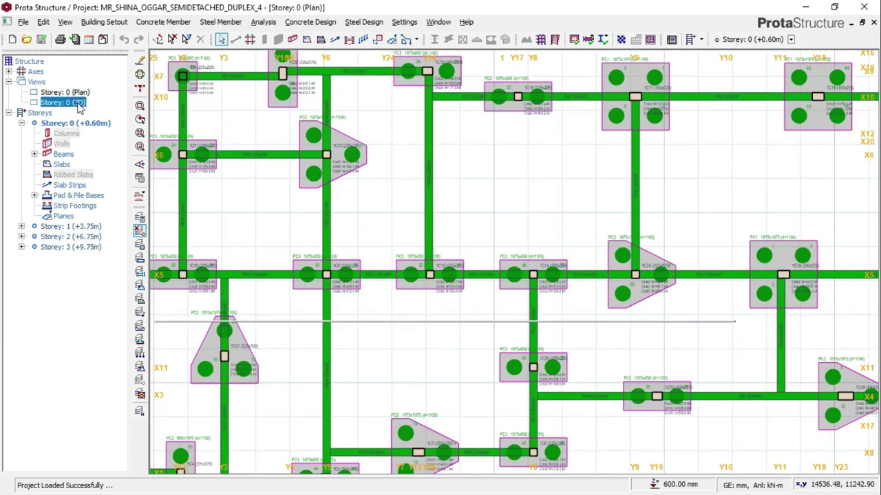
{"action": "mouse_move", "coordinate": [580, 225]}
{"action": "middle_mouse_down"}
{"action": "mouse_move", "coordinate": [576, 267]}
{"action": "mouse_move", "coordinate": [562, 274]}
{"action": "mouse_move", "coordinate": [471, 235]}
{"action": "mouse_move", "coordinate": [591, 227]}
{"action": "mouse_move", "coordinate": [571, 289]}
{"action": "mouse_move", "coordinate": [593, 227]}
{"action": "mouse_move", "coordinate": [619, 236]}
{"action": "mouse_move", "coordinate": [701, 230]}
{"action": "mouse_move", "coordinate": [580, 240]}
{"action": "mouse_move", "coordinate": [541, 227]}
{"action": "mouse_move", "coordinate": [590, 220]}
{"action": "mouse_move", "coordinate": [629, 228]}
{"action": "mouse_move", "coordinate": [641, 218]}
{"action": "mouse_move", "coordinate": [663, 237]}
{"action": "mouse_move", "coordinate": [605, 241]}
{"action": "mouse_move", "coordinate": [575, 232]}
{"action": "middle_mouse_up"}
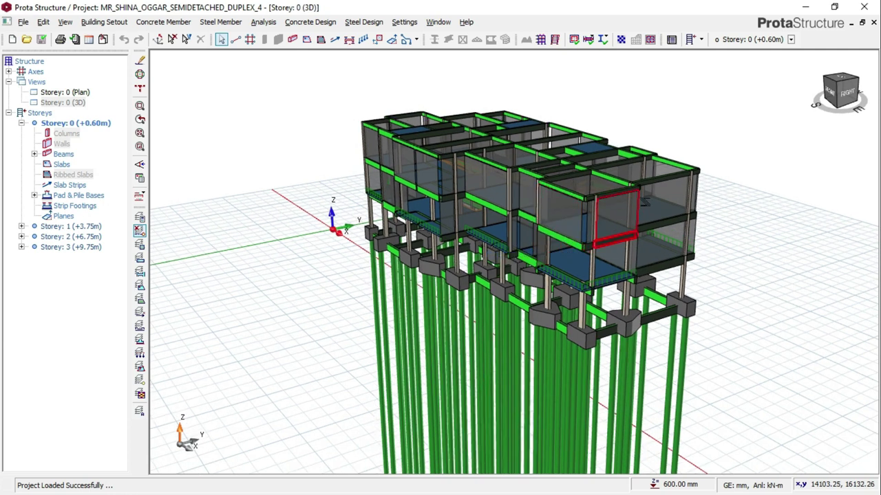
{"action": "scroll", "coordinate": [576, 234], "scroll_direction": "up", "scroll_amount": 1}
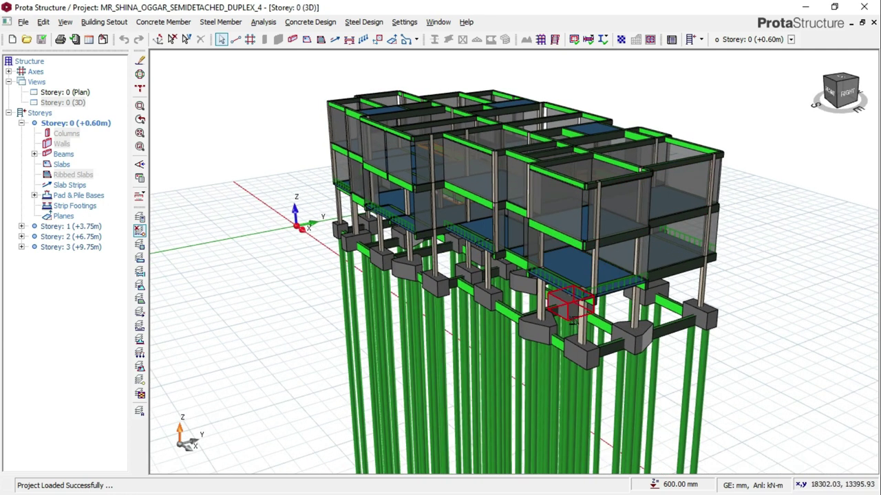
{"action": "scroll", "coordinate": [624, 332], "scroll_direction": "up", "scroll_amount": 1}
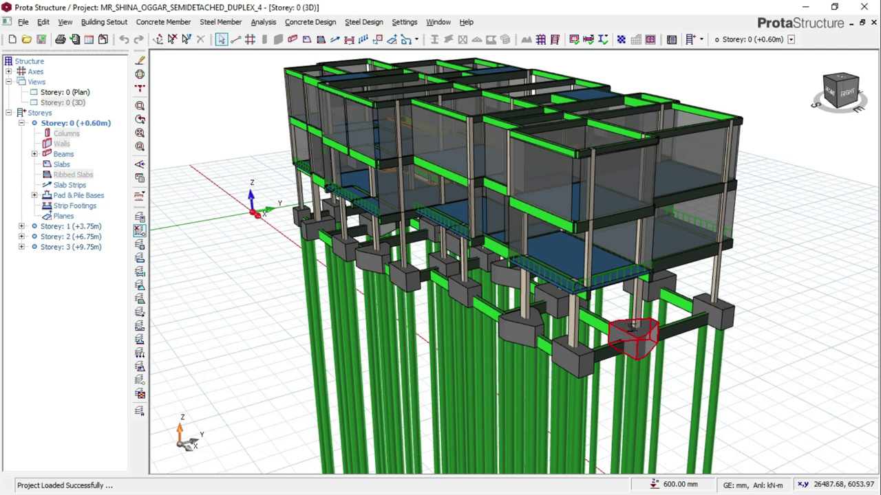
{"action": "middle_click_drag", "start_coordinate": [633, 326], "coordinate": [645, 314]}
{"action": "scroll", "coordinate": [526, 292], "scroll_direction": "up", "scroll_amount": 2}
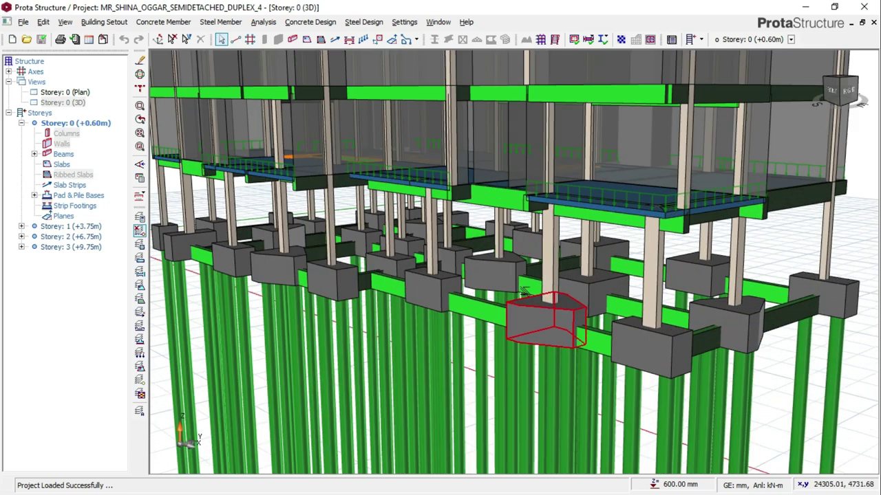
{"action": "middle_click_drag", "start_coordinate": [542, 273], "coordinate": [579, 279]}
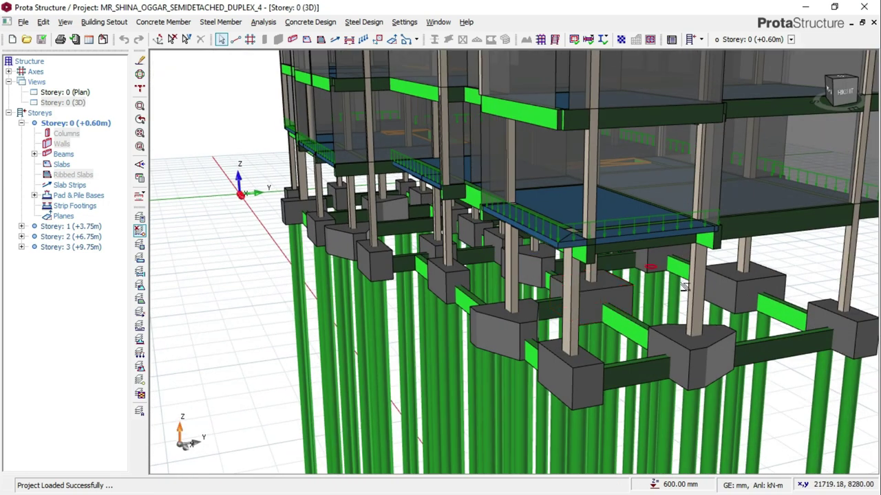
- Examine up close the pile caps and connecting ground beams along the building's right side in the 3D model
{"action": "scroll", "coordinate": [684, 287], "scroll_direction": "down", "scroll_amount": 1}
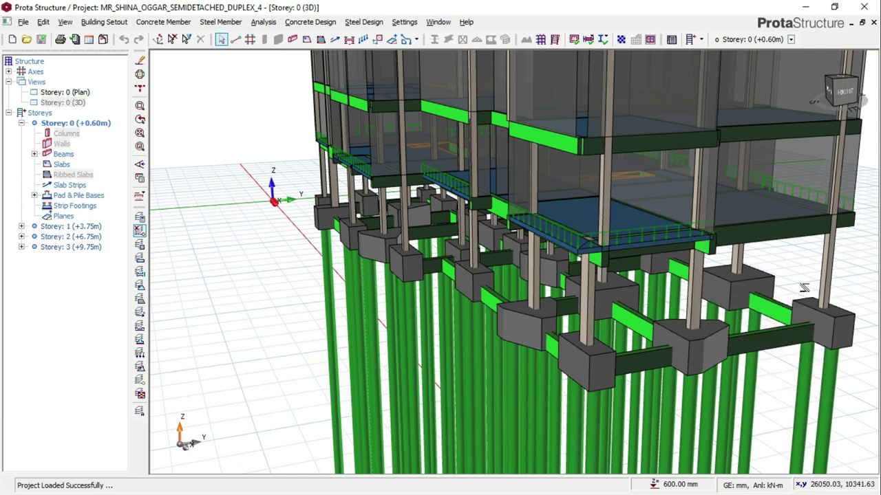
{"action": "scroll", "coordinate": [697, 260], "scroll_direction": "up", "scroll_amount": 3}
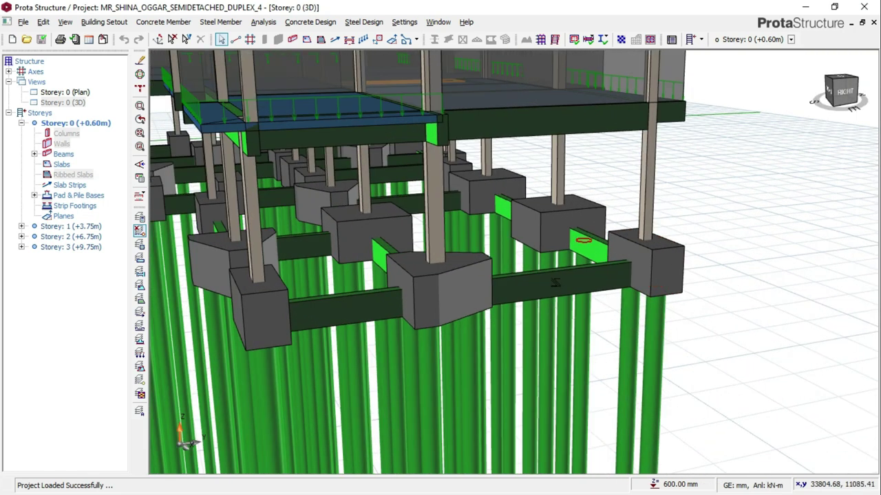
{"action": "scroll", "coordinate": [555, 283], "scroll_direction": "up", "scroll_amount": 1}
{"action": "middle_click_drag", "start_coordinate": [567, 283], "coordinate": [612, 286]}
{"action": "scroll", "coordinate": [583, 294], "scroll_direction": "down", "scroll_amount": 2}
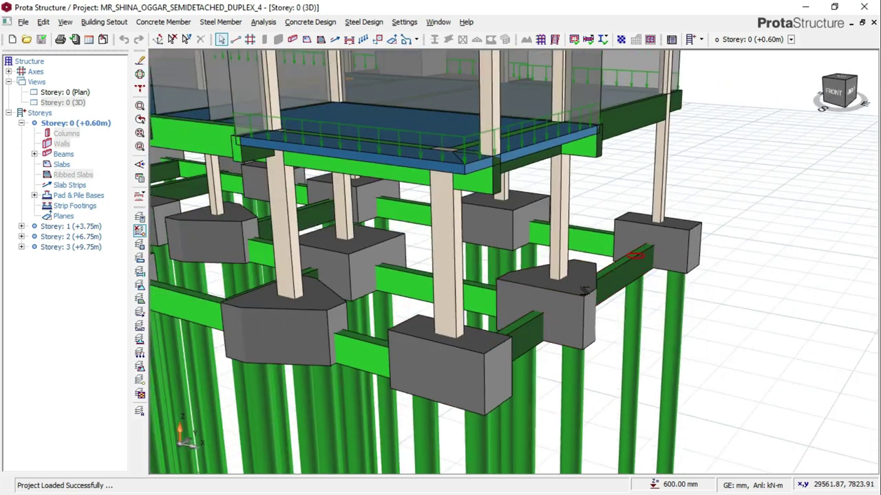
- Examine the pile caps and ground beams along the front of the 3D model, around to its left side
{"action": "middle_click_drag", "start_coordinate": [349, 263], "coordinate": [594, 290]}
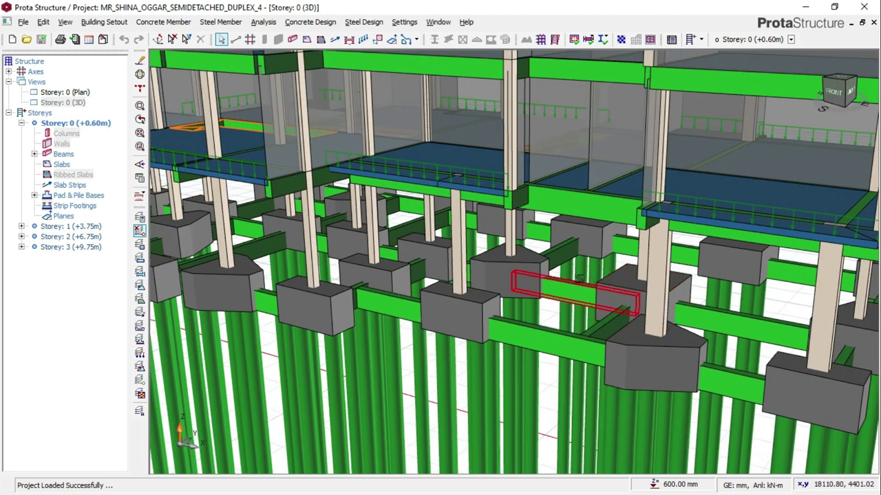
{"action": "scroll", "coordinate": [579, 278], "scroll_direction": "down", "scroll_amount": 2}
{"action": "middle_click_drag", "start_coordinate": [458, 249], "coordinate": [615, 257]}
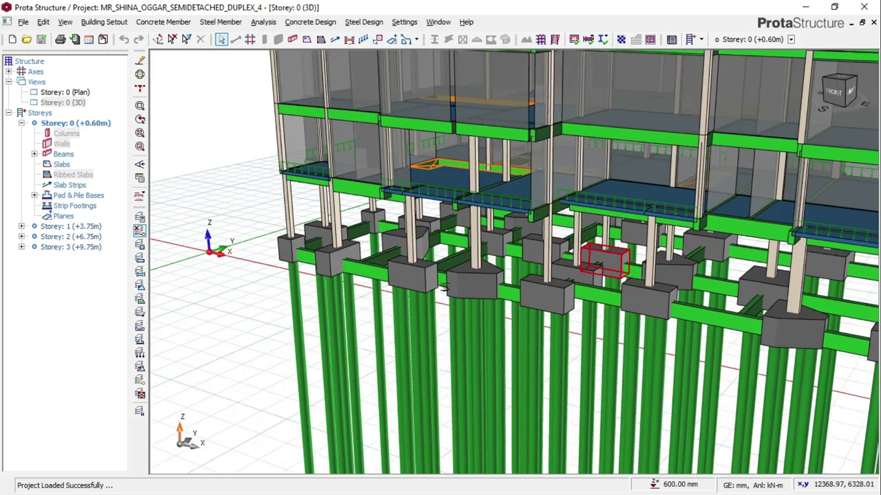
{"action": "middle_click_drag", "start_coordinate": [473, 276], "coordinate": [564, 268]}
{"action": "scroll", "coordinate": [564, 268], "scroll_direction": "down", "scroll_amount": 1}
{"action": "middle_click_drag", "start_coordinate": [411, 291], "coordinate": [546, 286]}
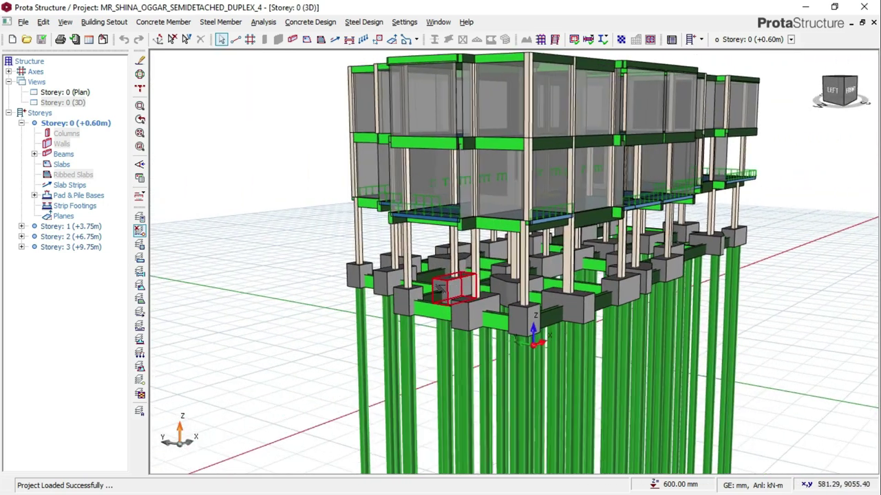
- Examine the whole duplex frame above its pile foundation in 3D from the front right and front left corners
{"action": "scroll", "coordinate": [417, 289], "scroll_direction": "down", "scroll_amount": 2}
{"action": "scroll", "coordinate": [605, 208], "scroll_direction": "up", "scroll_amount": 4}
{"action": "scroll", "coordinate": [605, 207], "scroll_direction": "up", "scroll_amount": 4}
{"action": "mouse_move", "coordinate": [605, 207]}
{"action": "middle_mouse_down"}
{"action": "mouse_move", "coordinate": [615, 199]}
{"action": "mouse_move", "coordinate": [438, 191]}
{"action": "mouse_move", "coordinate": [341, 202]}
{"action": "mouse_move", "coordinate": [552, 218]}
{"action": "mouse_move", "coordinate": [543, 228]}
{"action": "mouse_move", "coordinate": [515, 219]}
{"action": "mouse_move", "coordinate": [526, 273]}
{"action": "mouse_move", "coordinate": [508, 210]}
{"action": "mouse_move", "coordinate": [507, 240]}
{"action": "mouse_move", "coordinate": [541, 263]}
{"action": "mouse_move", "coordinate": [517, 249]}
{"action": "mouse_move", "coordinate": [515, 255]}
{"action": "mouse_move", "coordinate": [485, 159]}
{"action": "mouse_move", "coordinate": [497, 215]}
{"action": "middle_mouse_up"}
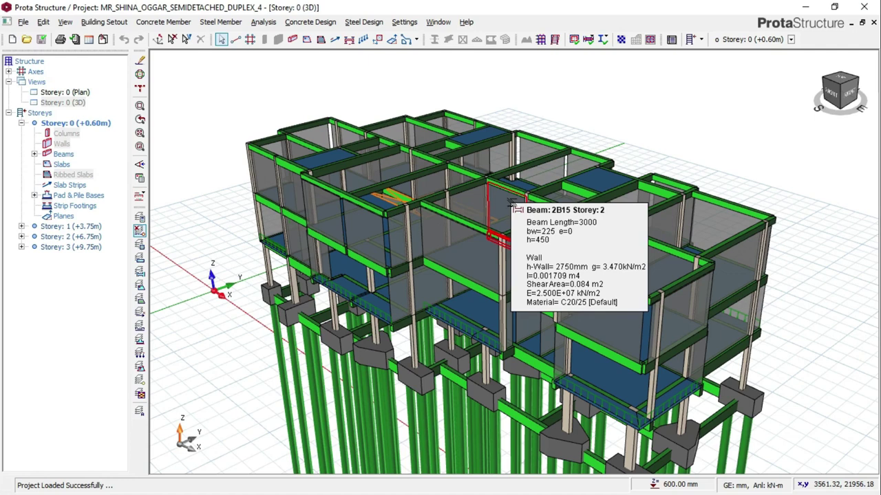
{"action": "middle_click_drag", "start_coordinate": [414, 220], "coordinate": [498, 212]}
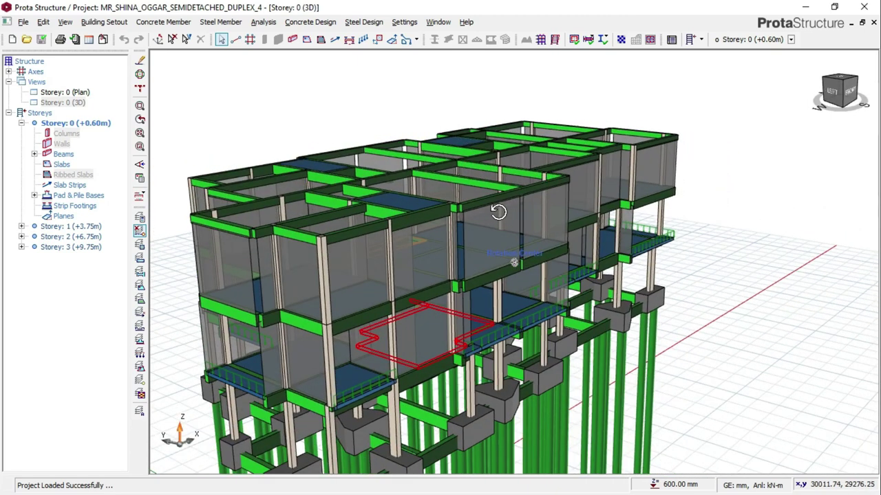
{"action": "middle_click_drag", "start_coordinate": [498, 212], "coordinate": [588, 216]}
{"action": "scroll", "coordinate": [517, 221], "scroll_direction": "down", "scroll_amount": 1}
{"action": "middle_click_drag", "start_coordinate": [413, 275], "coordinate": [447, 264]}
{"action": "mouse_move", "coordinate": [448, 264]}
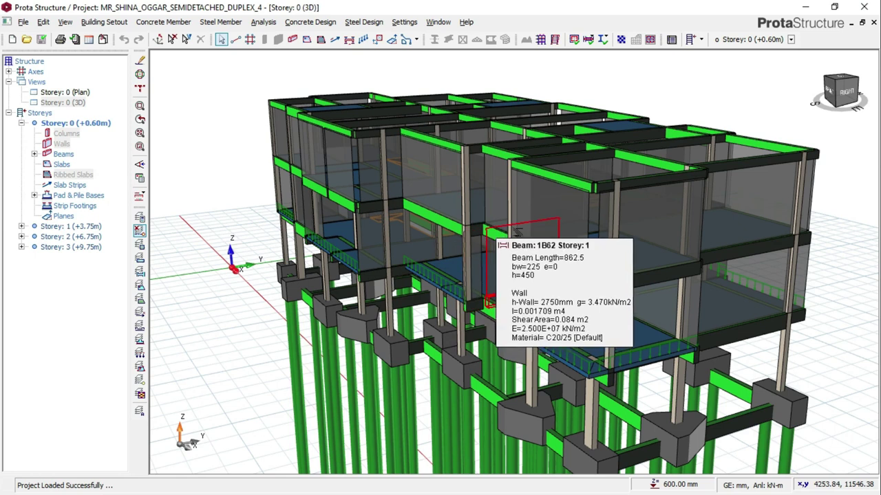
- Switch to the PILE FOUNDATION DETAIL DRAWING in AutoCAD and examine the pile caps and ground beams of the layout up close
{"action": "scroll", "coordinate": [570, 264], "scroll_direction": "down", "scroll_amount": 1}
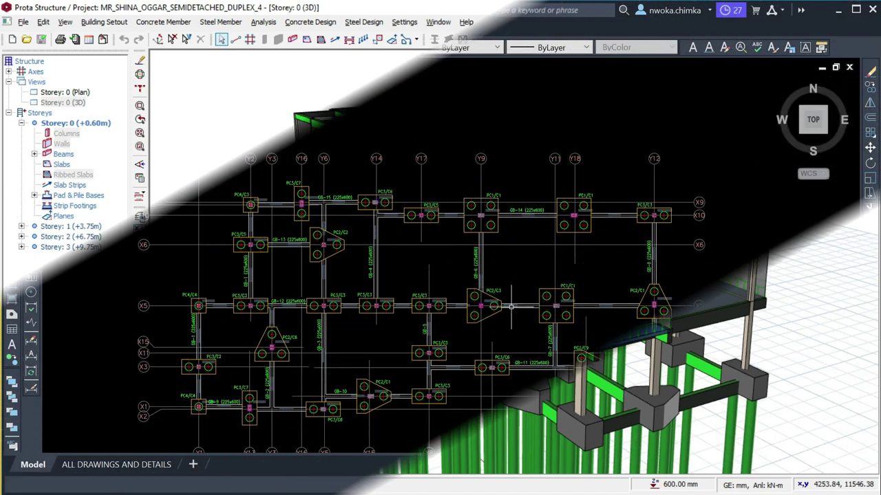
{"action": "scroll", "coordinate": [432, 292], "scroll_direction": "up", "scroll_amount": 2}
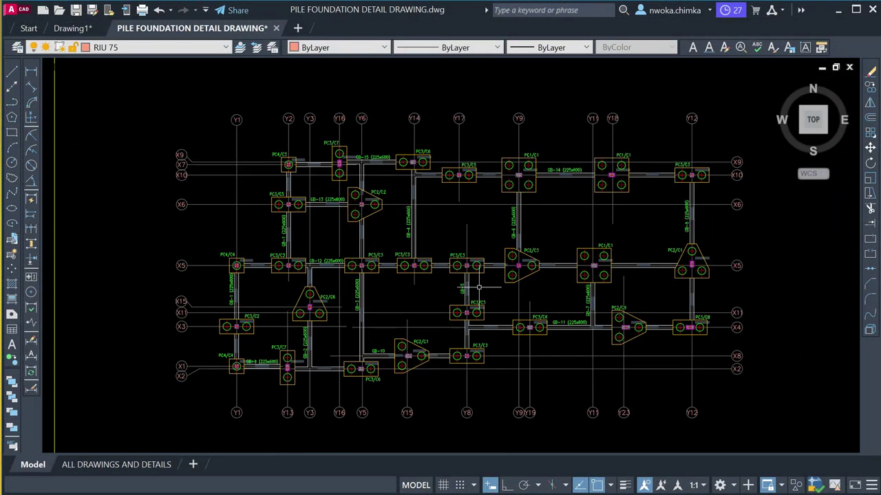
{"action": "scroll", "coordinate": [427, 227], "scroll_direction": "up", "scroll_amount": 2}
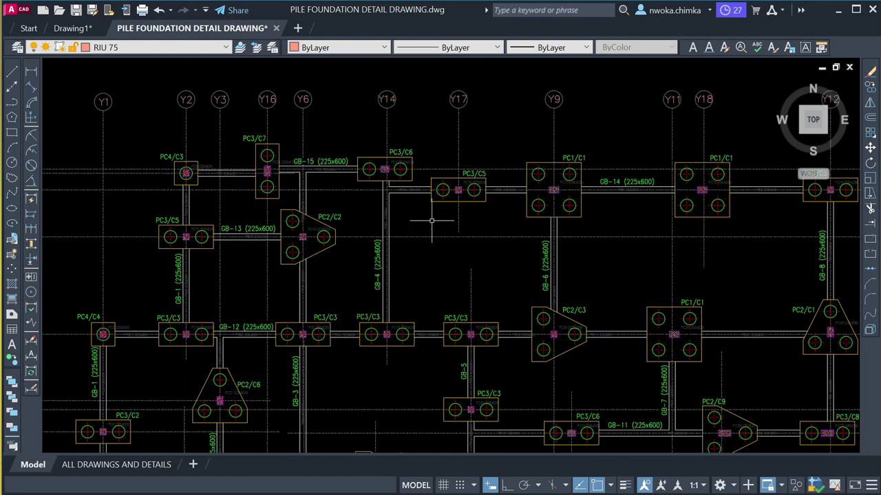
{"action": "middle_click_drag", "start_coordinate": [291, 275], "coordinate": [278, 241]}
{"action": "scroll", "coordinate": [316, 248], "scroll_direction": "down", "scroll_amount": 5}
{"action": "scroll", "coordinate": [360, 291], "scroll_direction": "up", "scroll_amount": 5}
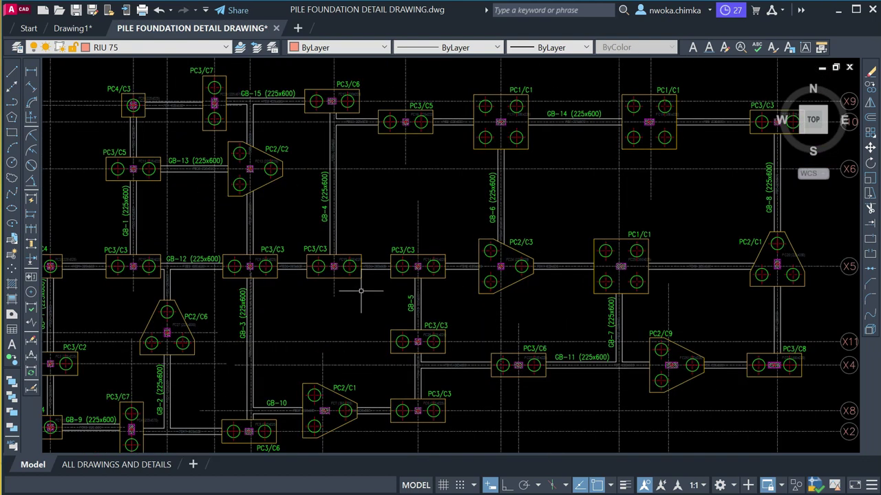
{"action": "scroll", "coordinate": [416, 240], "scroll_direction": "down", "scroll_amount": 3}
{"action": "scroll", "coordinate": [337, 237], "scroll_direction": "up", "scroll_amount": 3}
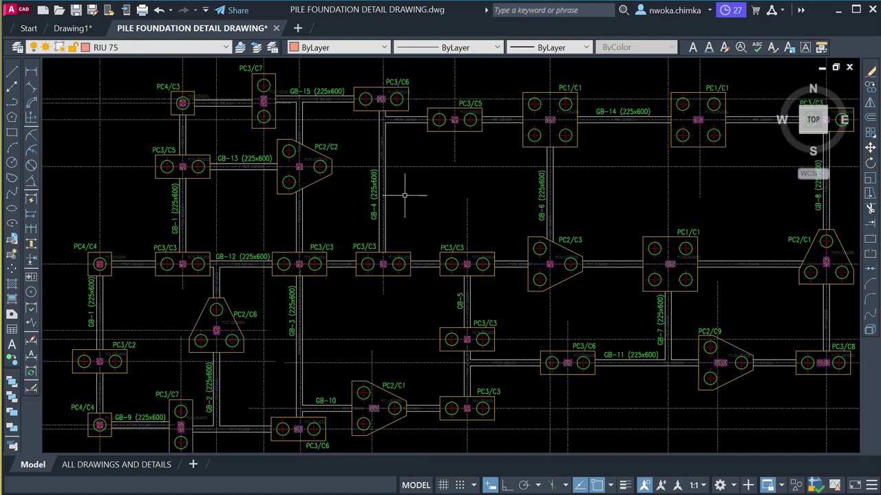
- Examine the whole pile foundation layout with its gridlines, out to the pile cap details and the schedule around it
{"action": "scroll", "coordinate": [404, 195], "scroll_direction": "down", "scroll_amount": 2}
{"action": "mouse_move", "coordinate": [453, 182]}
{"action": "middle_mouse_down"}
{"action": "mouse_move", "coordinate": [397, 217]}
{"action": "mouse_move", "coordinate": [379, 207]}
{"action": "middle_mouse_up"}
{"action": "scroll", "coordinate": [371, 193], "scroll_direction": "up", "scroll_amount": 4}
{"action": "scroll", "coordinate": [417, 177], "scroll_direction": "down", "scroll_amount": 2}
{"action": "scroll", "coordinate": [379, 206], "scroll_direction": "down", "scroll_amount": 2}
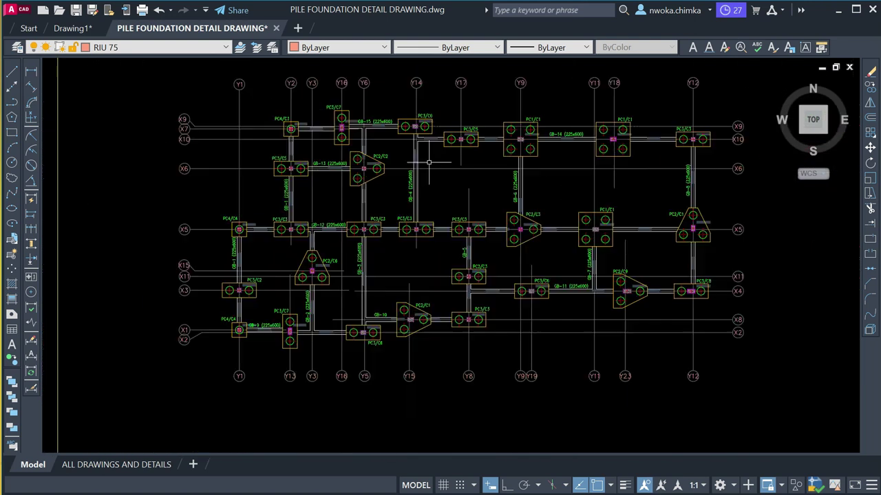
{"action": "scroll", "coordinate": [392, 184], "scroll_direction": "up", "scroll_amount": 4}
{"action": "scroll", "coordinate": [383, 165], "scroll_direction": "down", "scroll_amount": 2}
{"action": "scroll", "coordinate": [461, 178], "scroll_direction": "down", "scroll_amount": 8}
{"action": "scroll", "coordinate": [421, 192], "scroll_direction": "up", "scroll_amount": 3}
{"action": "scroll", "coordinate": [399, 201], "scroll_direction": "down", "scroll_amount": 5}
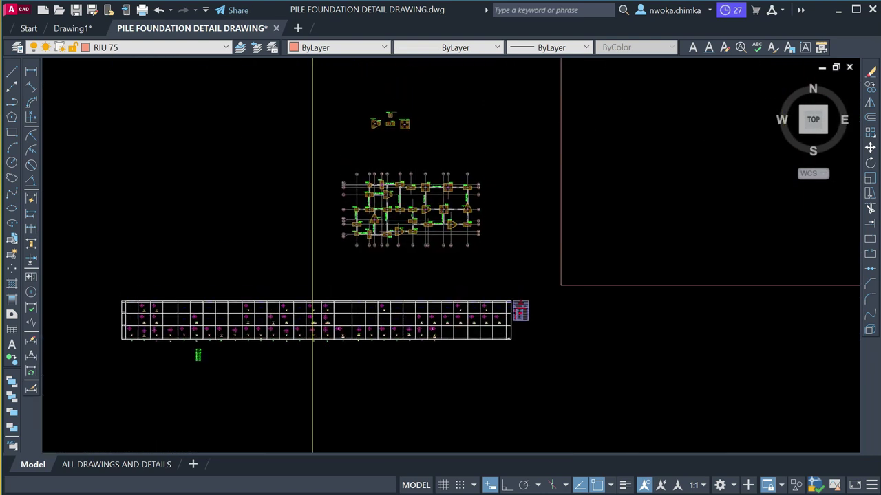
{"action": "scroll", "coordinate": [400, 193], "scroll_direction": "up", "scroll_amount": 4}
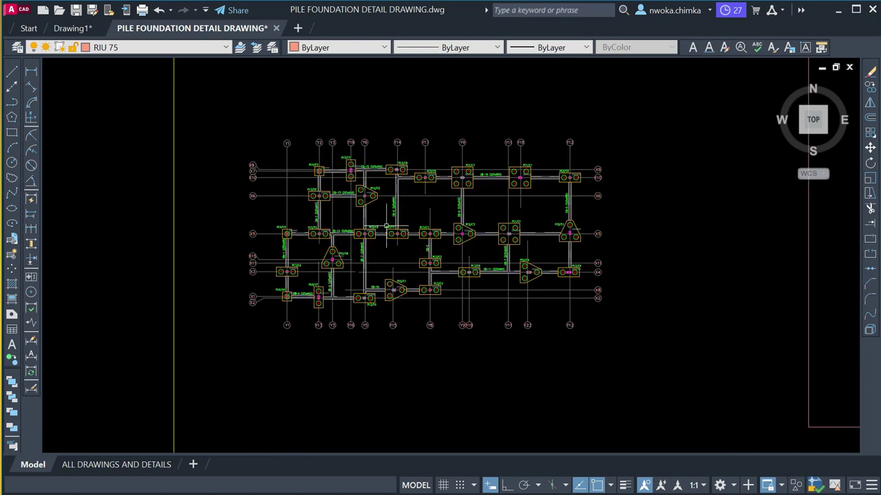
{"action": "scroll", "coordinate": [386, 226], "scroll_direction": "up", "scroll_amount": 3}
{"action": "scroll", "coordinate": [406, 183], "scroll_direction": "down", "scroll_amount": 5}
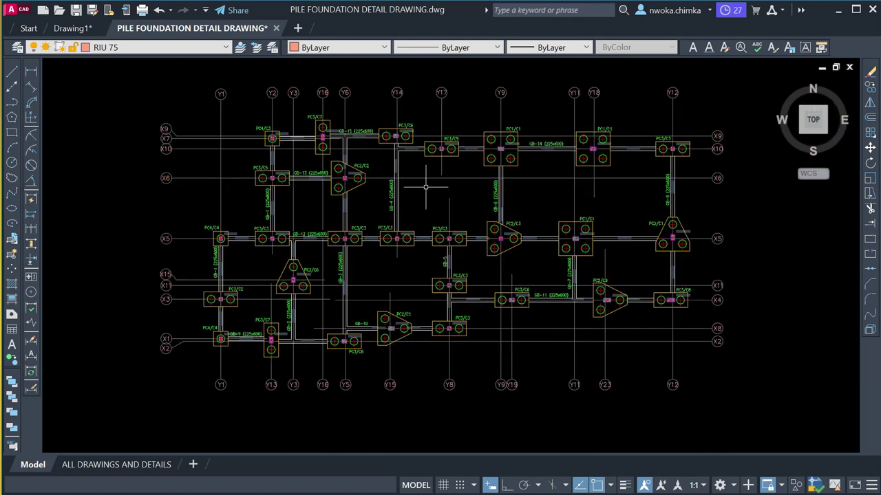
{"action": "scroll", "coordinate": [373, 186], "scroll_direction": "up", "scroll_amount": 4}
{"action": "scroll", "coordinate": [362, 194], "scroll_direction": "down", "scroll_amount": 1}
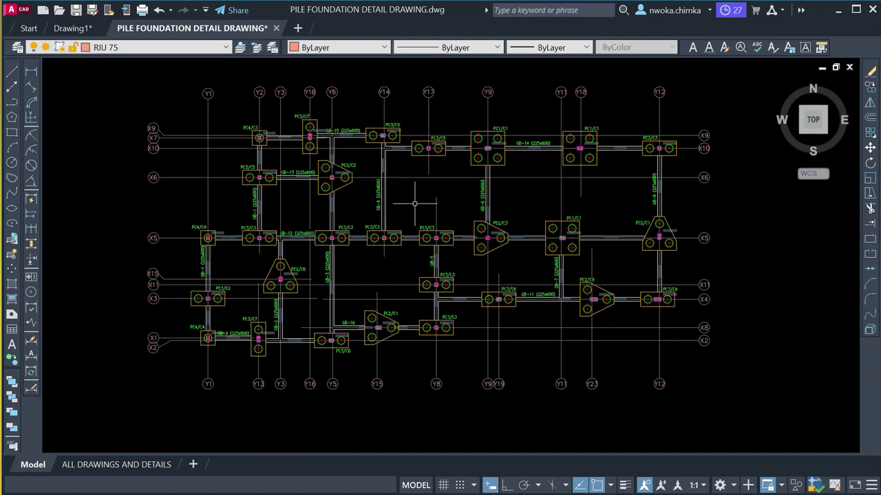
{"action": "scroll", "coordinate": [414, 204], "scroll_direction": "down", "scroll_amount": 2}
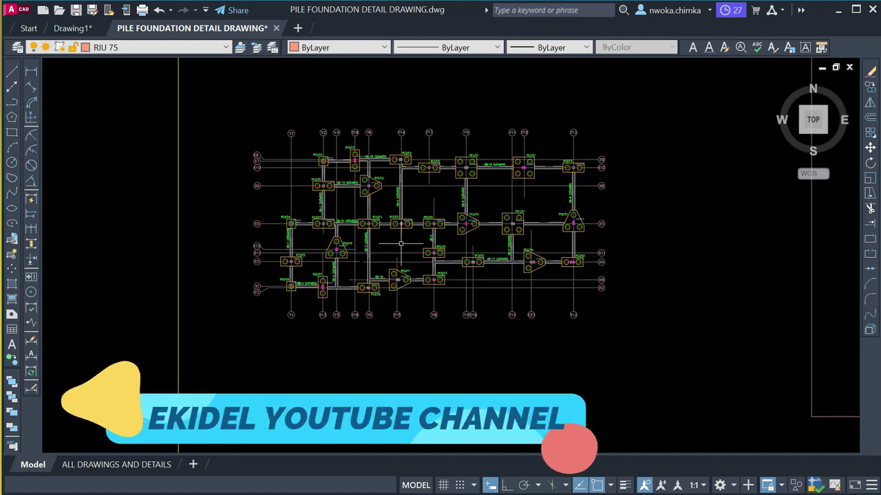
{"action": "scroll", "coordinate": [401, 243], "scroll_direction": "up", "scroll_amount": 4}
{"action": "scroll", "coordinate": [419, 205], "scroll_direction": "down", "scroll_amount": 3}
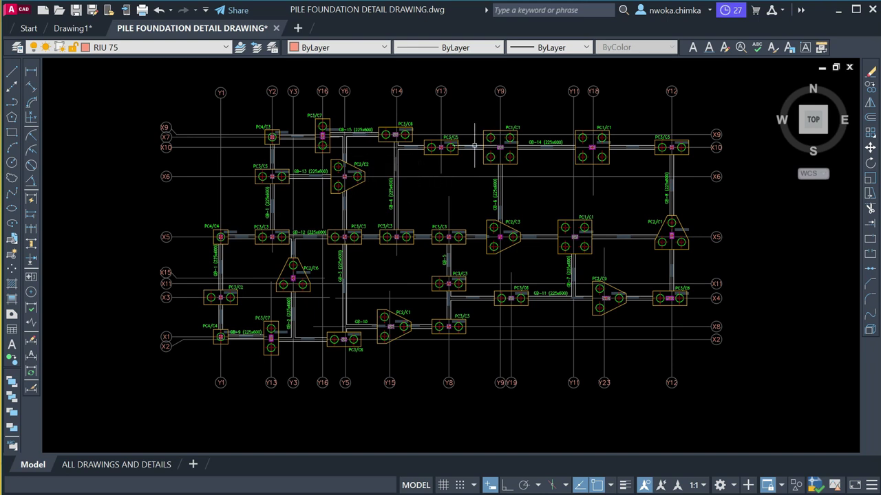
{"action": "scroll", "coordinate": [322, 146], "scroll_direction": "down", "scroll_amount": 1}
{"action": "scroll", "coordinate": [330, 150], "scroll_direction": "up", "scroll_amount": 2}
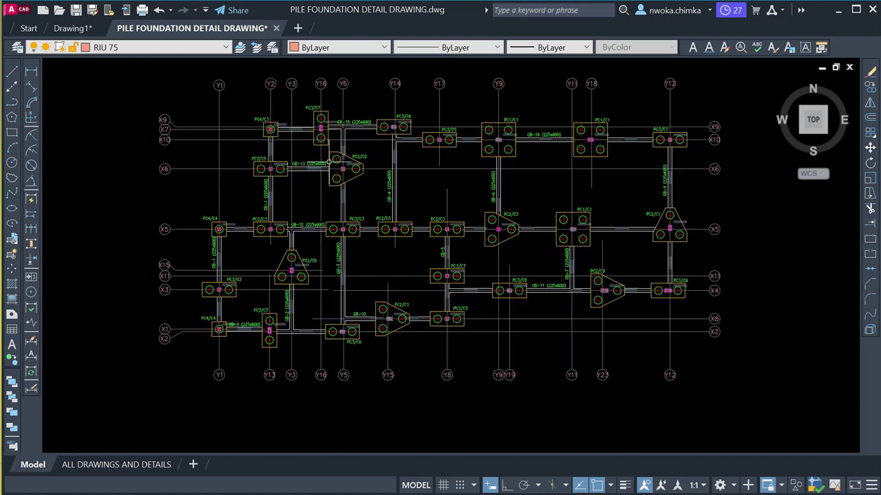
{"action": "scroll", "coordinate": [339, 154], "scroll_direction": "down", "scroll_amount": 1}
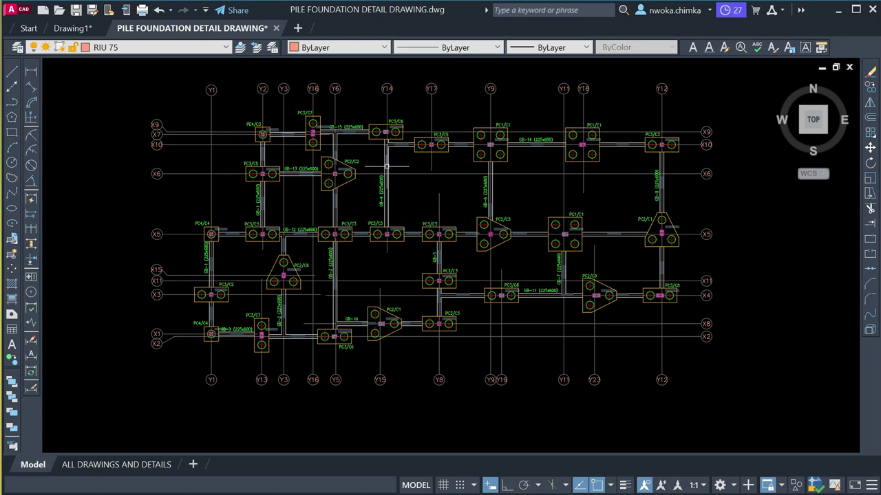
{"action": "scroll", "coordinate": [379, 167], "scroll_direction": "down", "scroll_amount": 2}
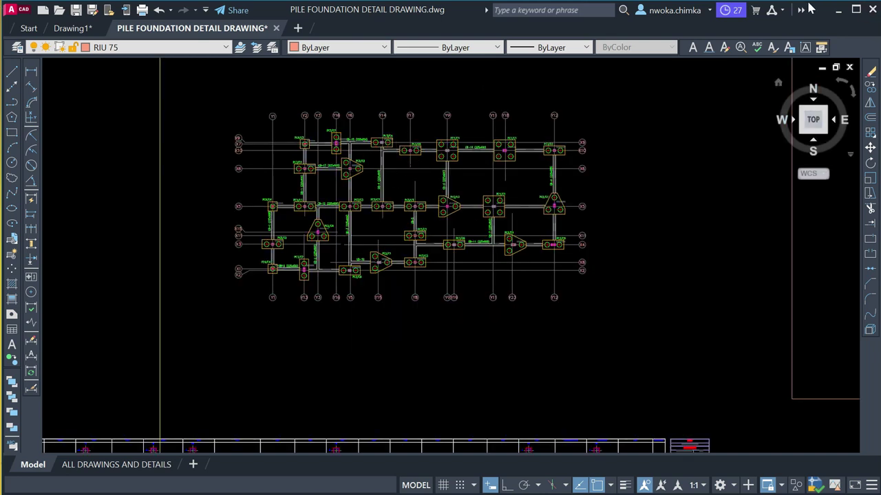
- Switch to the StoneBridge detailing template workbook in Excel, view its foundation catalogue, and minimize it
{"action": "left_click", "coordinate": [833, 13]}
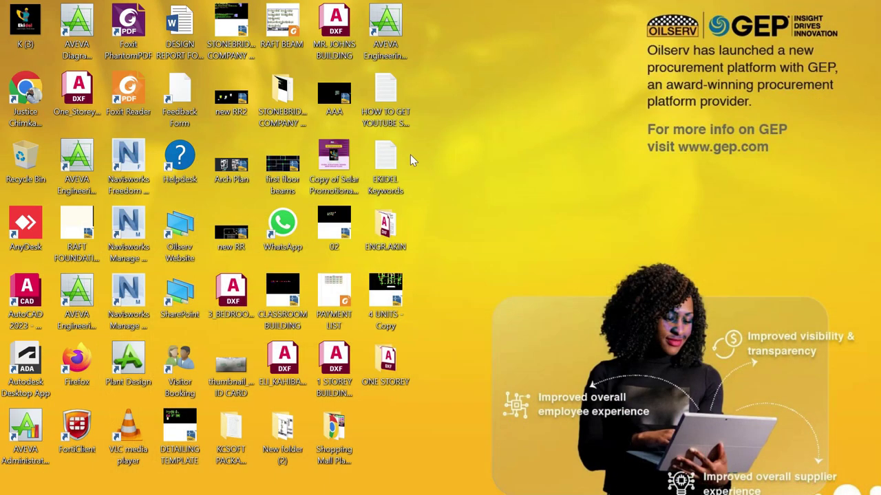
{"action": "left_click", "coordinate": [246, 489]}
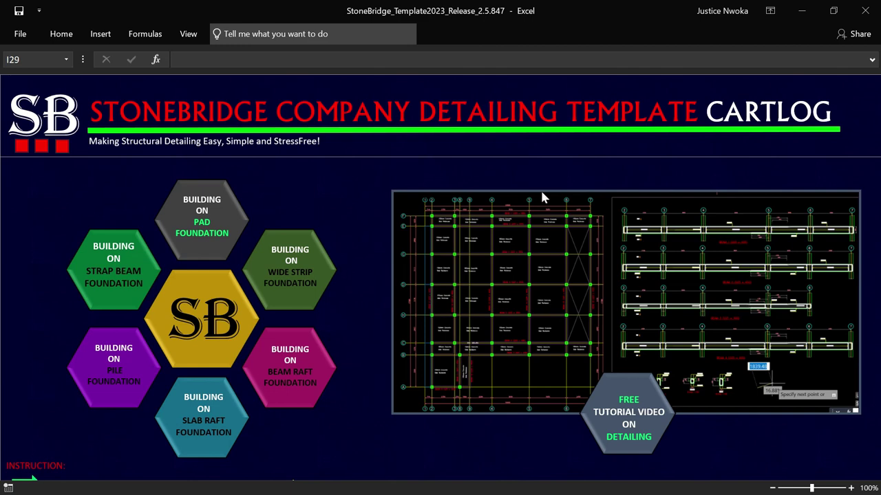
{"action": "left_click", "coordinate": [803, 14]}
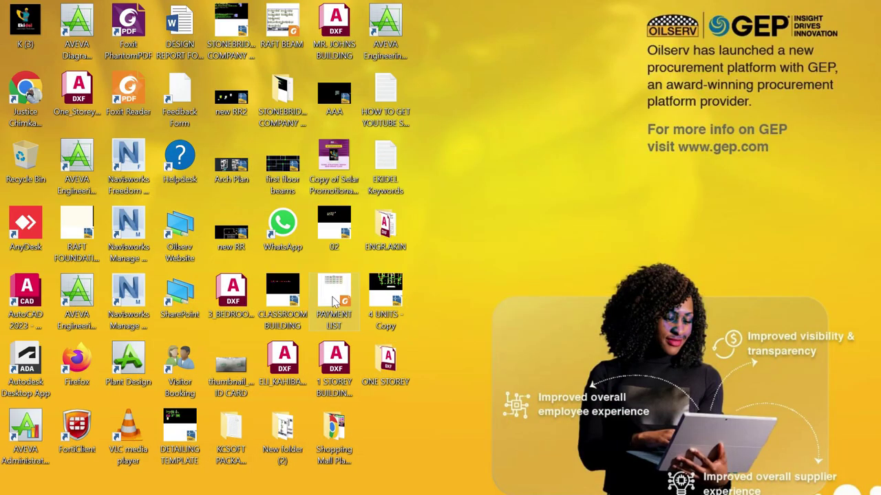
- Return to the PILE FOUNDATION DETAIL DRAWING in AutoCAD and examine the pile foundation general arrangement and detail template sheets
{"action": "mouse_move", "coordinate": [324, 486]}
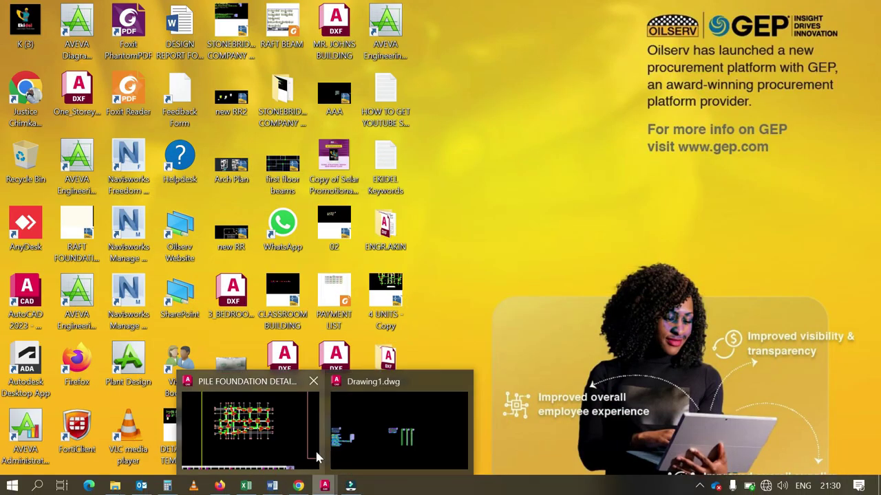
{"action": "left_click", "coordinate": [221, 428]}
{"action": "scroll", "coordinate": [385, 155], "scroll_direction": "down", "scroll_amount": 2}
{"action": "scroll", "coordinate": [426, 152], "scroll_direction": "up", "scroll_amount": 4}
{"action": "scroll", "coordinate": [354, 138], "scroll_direction": "down", "scroll_amount": 3}
{"action": "scroll", "coordinate": [405, 186], "scroll_direction": "up", "scroll_amount": 1}
{"action": "scroll", "coordinate": [405, 186], "scroll_direction": "down", "scroll_amount": 6}
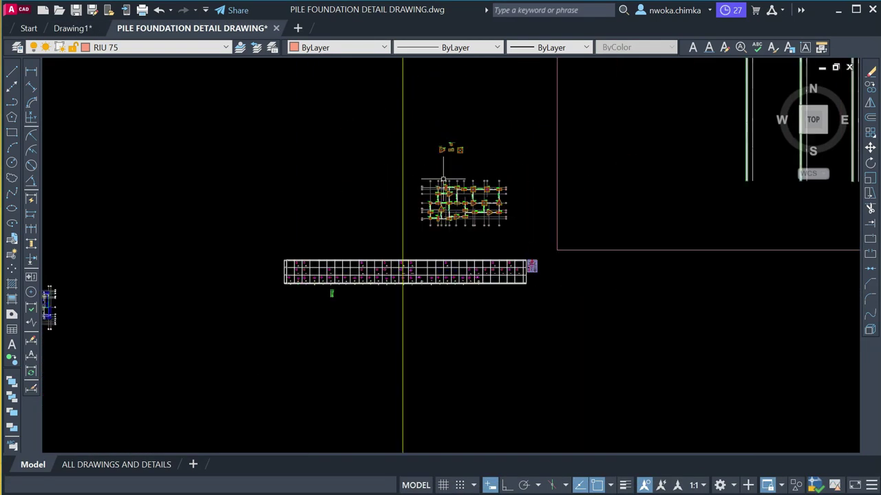
{"action": "scroll", "coordinate": [309, 110], "scroll_direction": "up", "scroll_amount": 2}
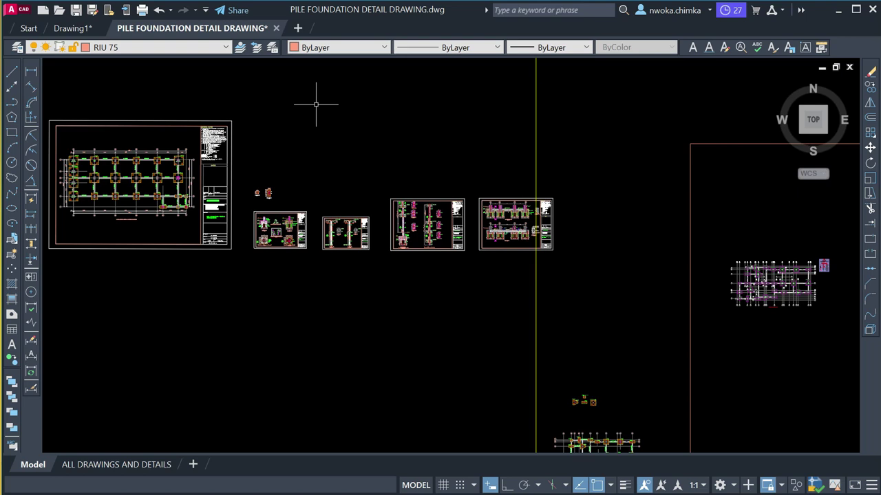
{"action": "middle_click_drag", "start_coordinate": [314, 103], "coordinate": [433, 138]}
{"action": "scroll", "coordinate": [309, 135], "scroll_direction": "up", "scroll_amount": 2}
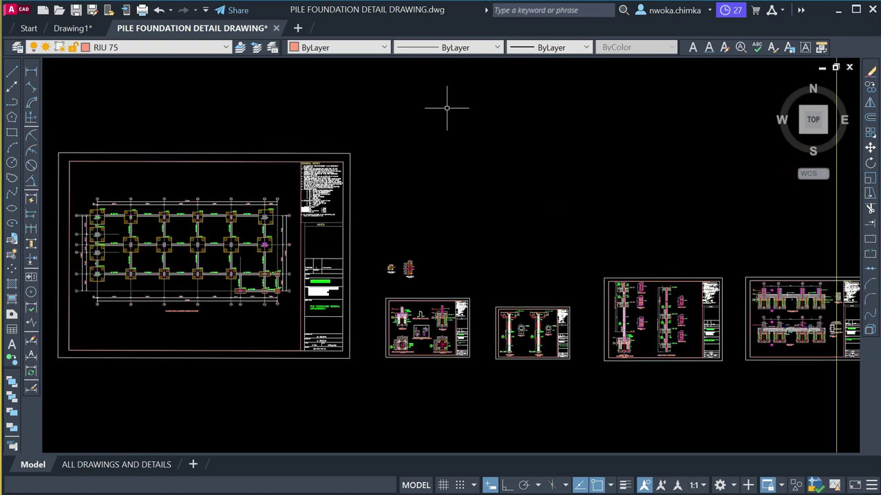
{"action": "scroll", "coordinate": [413, 138], "scroll_direction": "down", "scroll_amount": 1}
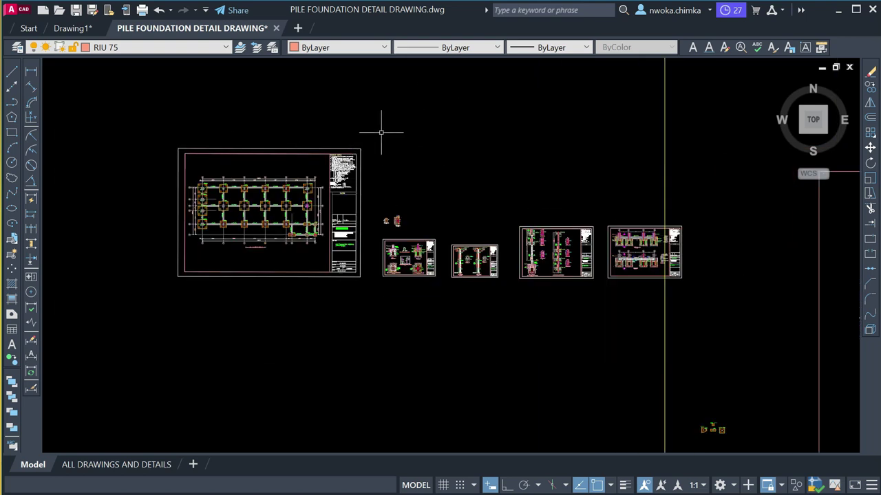
- Open Drawing1 and look over the floor plans, beam details and schedules of each storey
{"action": "left_click", "coordinate": [72, 28]}
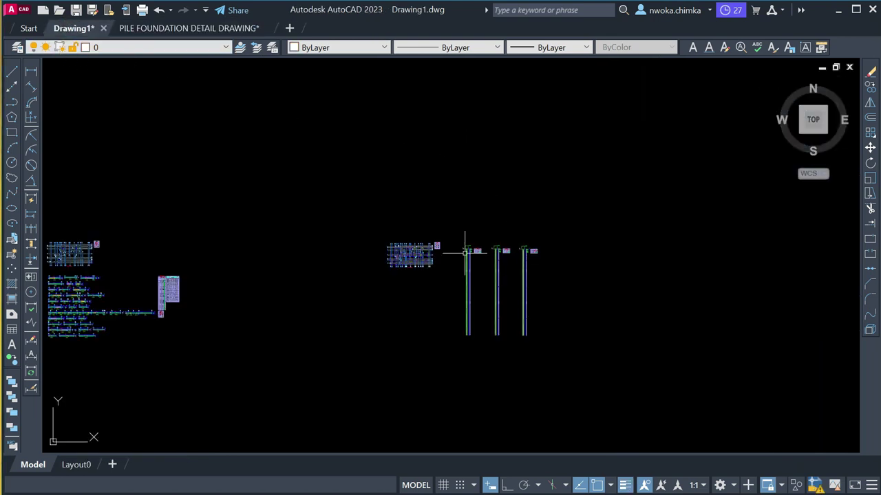
{"action": "middle_click_drag", "start_coordinate": [278, 255], "coordinate": [373, 227]}
{"action": "mouse_move", "coordinate": [156, 244]}
{"action": "middle_mouse_down"}
{"action": "mouse_move", "coordinate": [227, 240]}
{"action": "mouse_move", "coordinate": [292, 219]}
{"action": "middle_mouse_up"}
{"action": "middle_click_drag", "start_coordinate": [203, 218], "coordinate": [436, 223]}
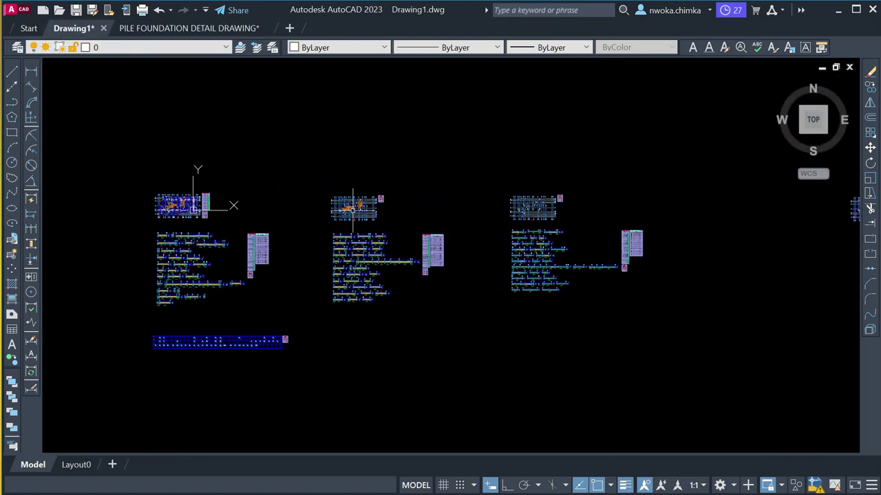
{"action": "scroll", "coordinate": [148, 247], "scroll_direction": "up", "scroll_amount": 4}
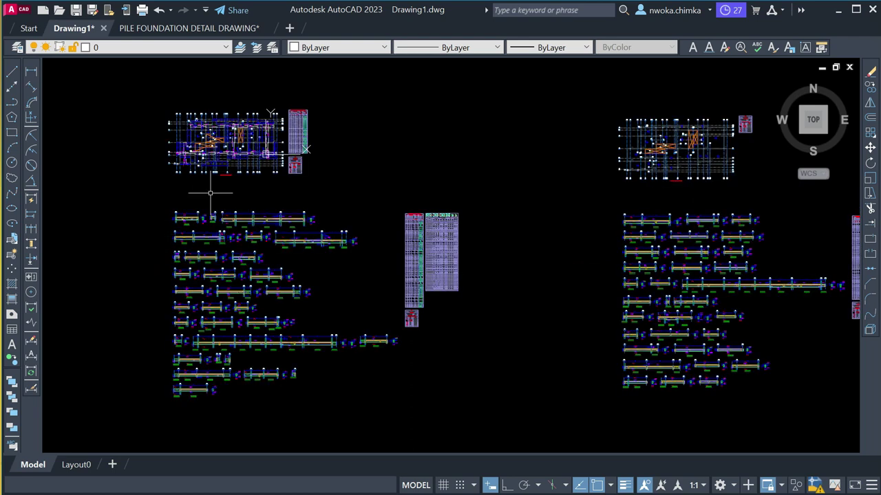
{"action": "scroll", "coordinate": [238, 208], "scroll_direction": "down", "scroll_amount": 2}
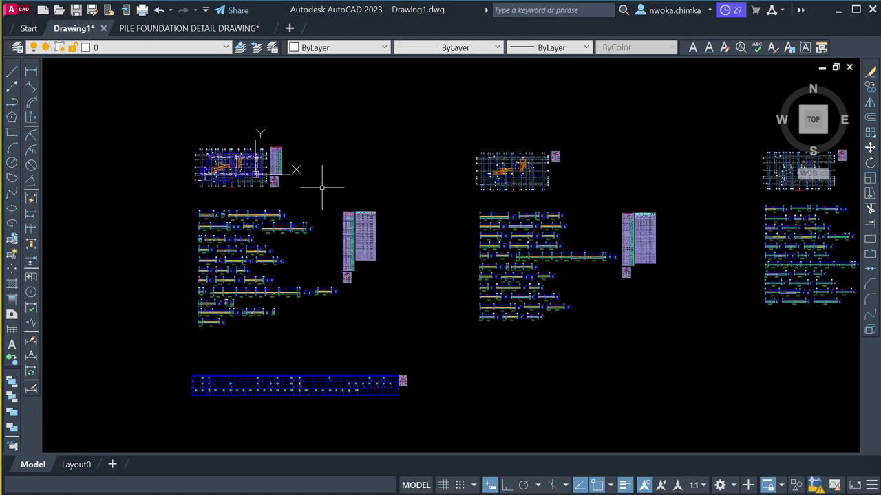
- Examine up close the first-storey beam elevations and cross-sections in Drawing1
{"action": "scroll", "coordinate": [296, 192], "scroll_direction": "up", "scroll_amount": 9}
{"action": "scroll", "coordinate": [282, 155], "scroll_direction": "up", "scroll_amount": 2}
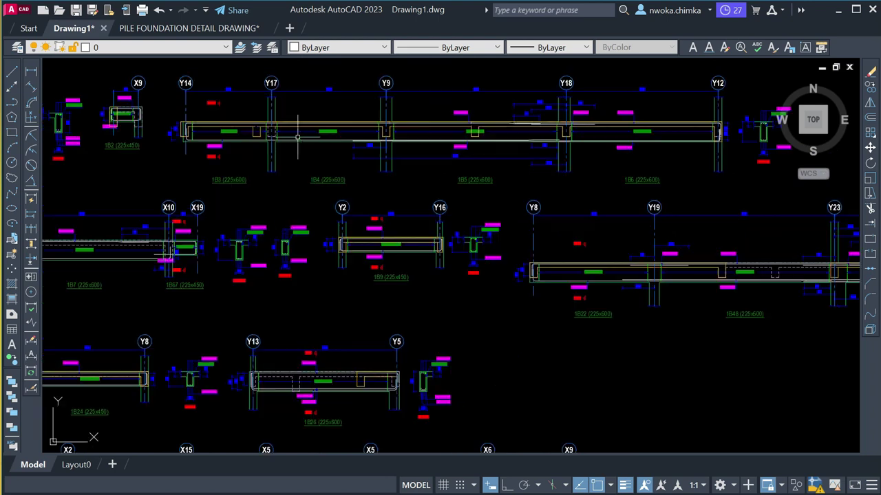
{"action": "scroll", "coordinate": [314, 137], "scroll_direction": "down", "scroll_amount": 2}
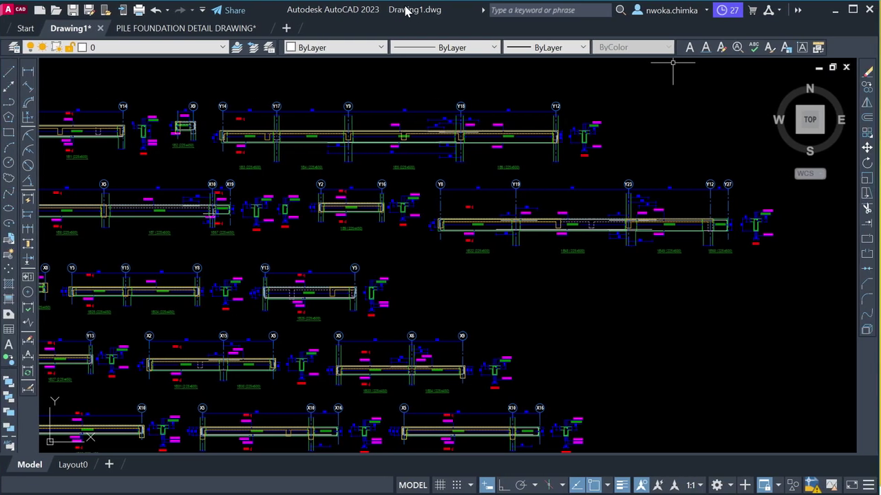
{"action": "scroll", "coordinate": [393, 186], "scroll_direction": "down", "scroll_amount": 2}
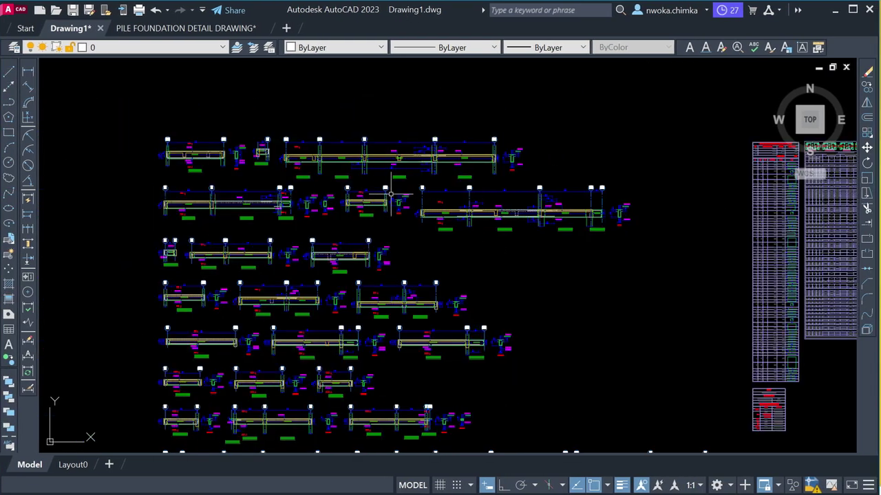
- Switch back to the StoneBridge template catalogue in Excel, review its foundation options and access instruction, and minimize it
{"action": "left_click", "coordinate": [835, 10]}
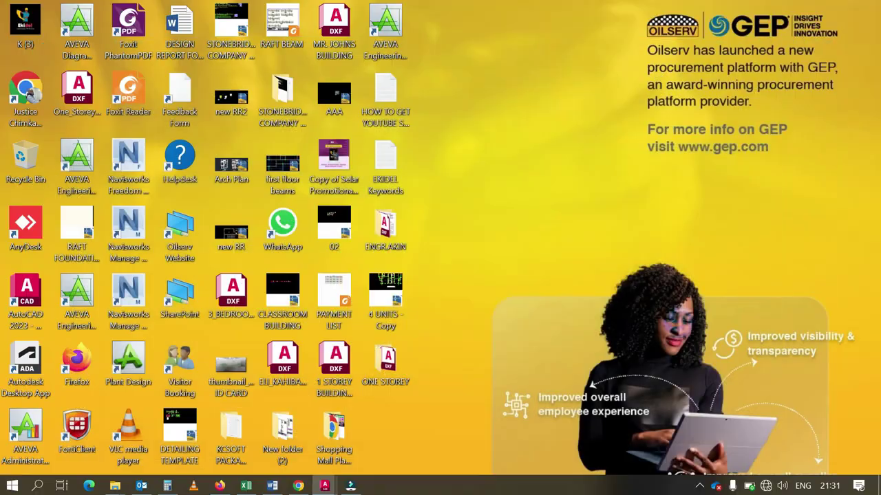
{"action": "left_click", "coordinate": [246, 485]}
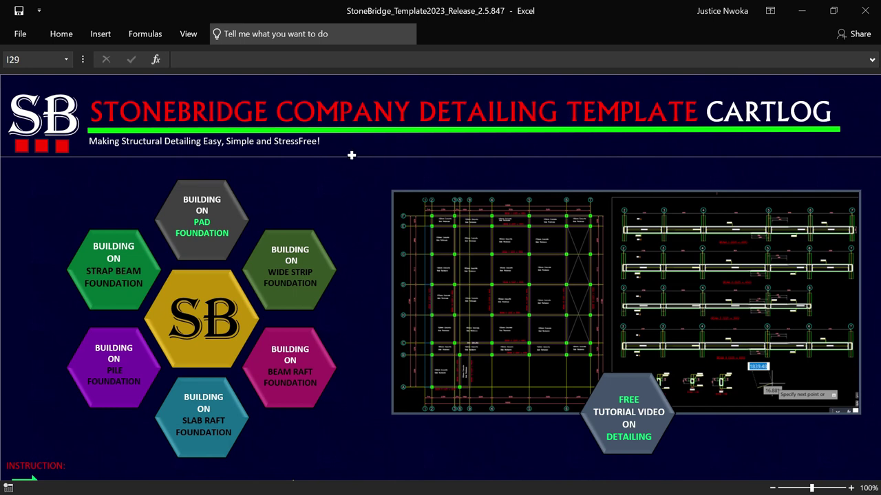
{"action": "scroll", "coordinate": [368, 189], "scroll_direction": "down", "scroll_amount": 1}
{"action": "scroll", "coordinate": [367, 189], "scroll_direction": "up", "scroll_amount": 1}
{"action": "scroll", "coordinate": [367, 189], "scroll_direction": "down", "scroll_amount": 1}
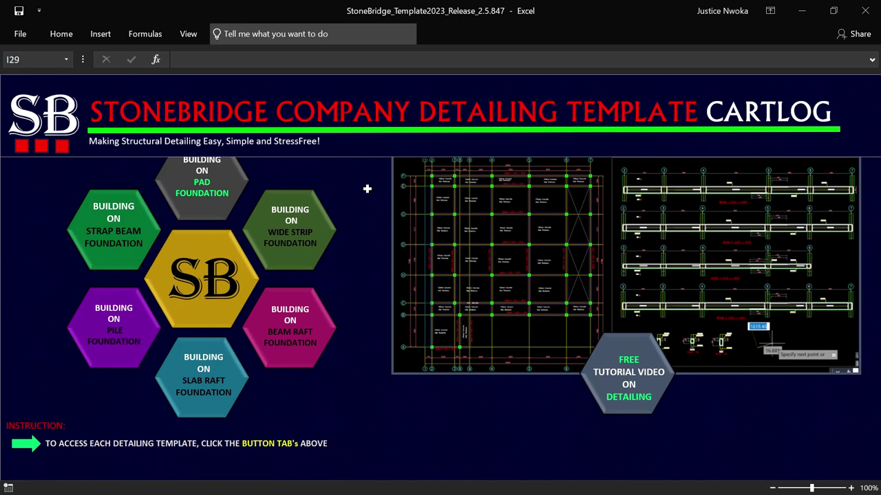
{"action": "scroll", "coordinate": [368, 189], "scroll_direction": "up", "scroll_amount": 1}
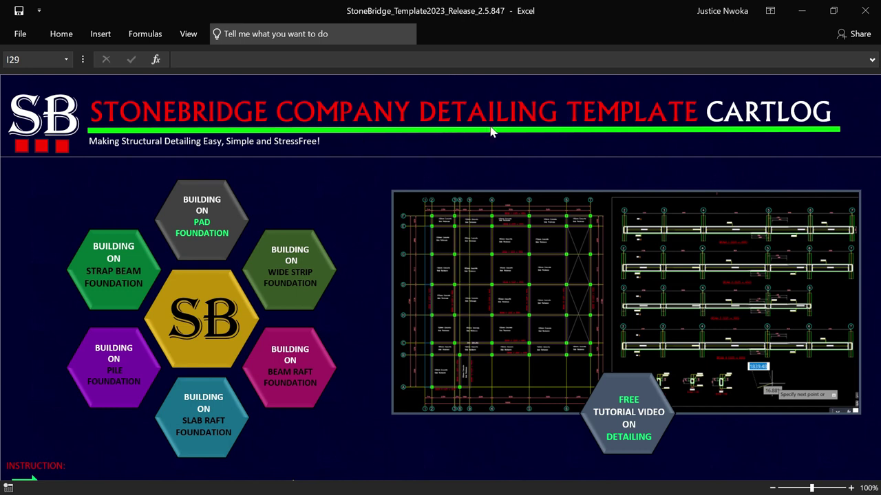
{"action": "left_click", "coordinate": [813, 12]}
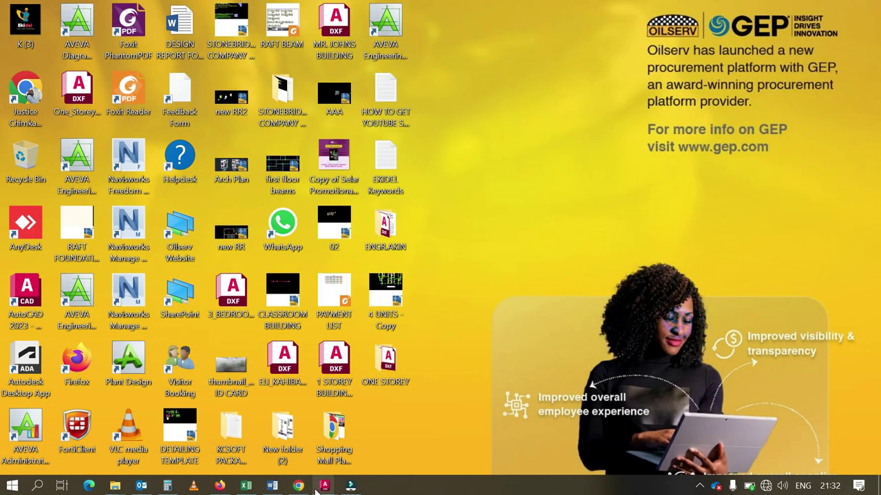
- Switch back to AutoCAD and look over the storey plans and beam details in Drawing1 across to the pile foundation layout
{"action": "mouse_move", "coordinate": [318, 488]}
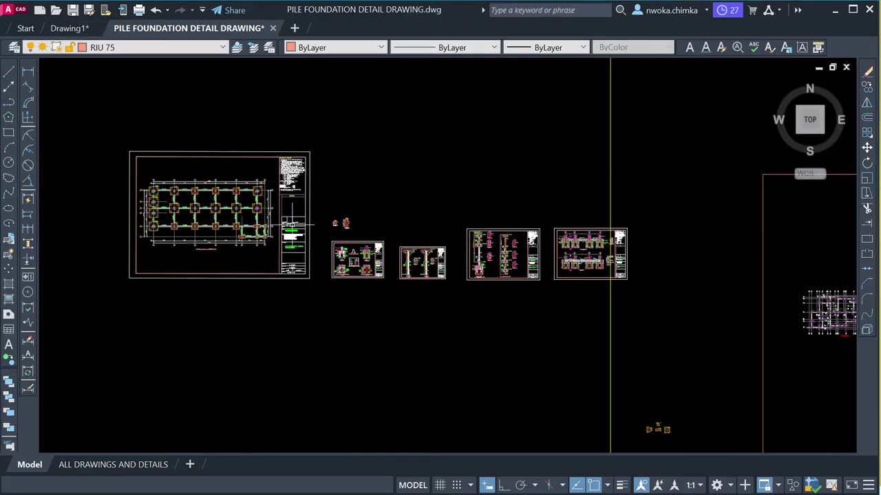
{"action": "scroll", "coordinate": [358, 182], "scroll_direction": "down", "scroll_amount": 2}
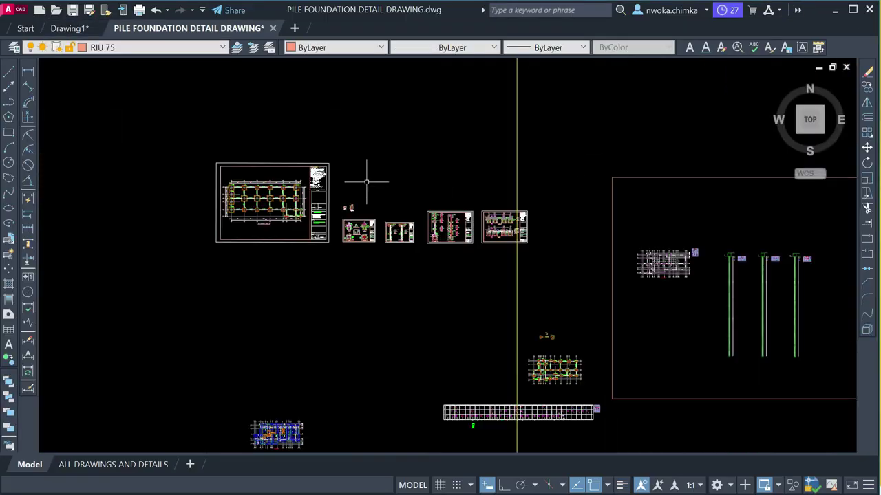
{"action": "scroll", "coordinate": [373, 192], "scroll_direction": "down", "scroll_amount": 3}
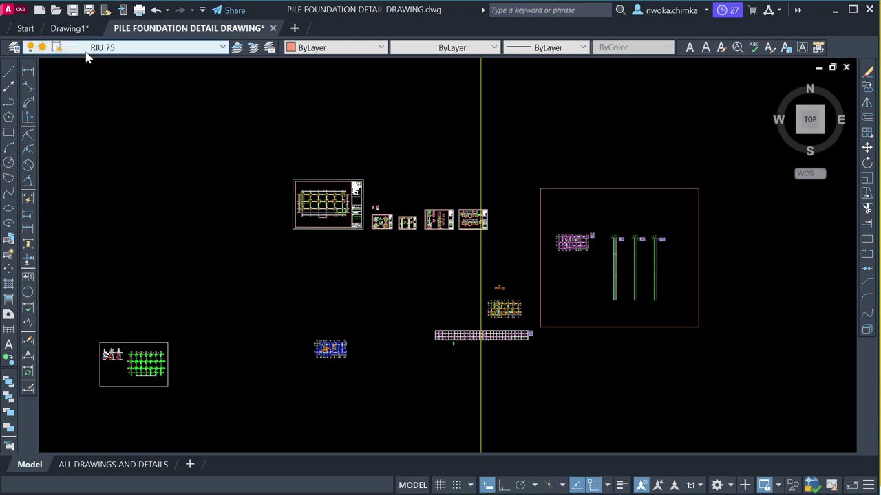
{"action": "left_click", "coordinate": [67, 27]}
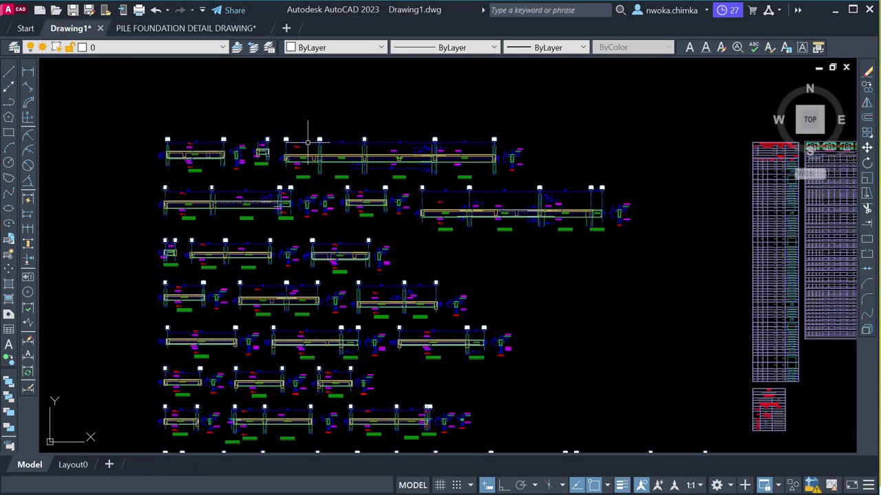
{"action": "scroll", "coordinate": [309, 138], "scroll_direction": "down", "scroll_amount": 3}
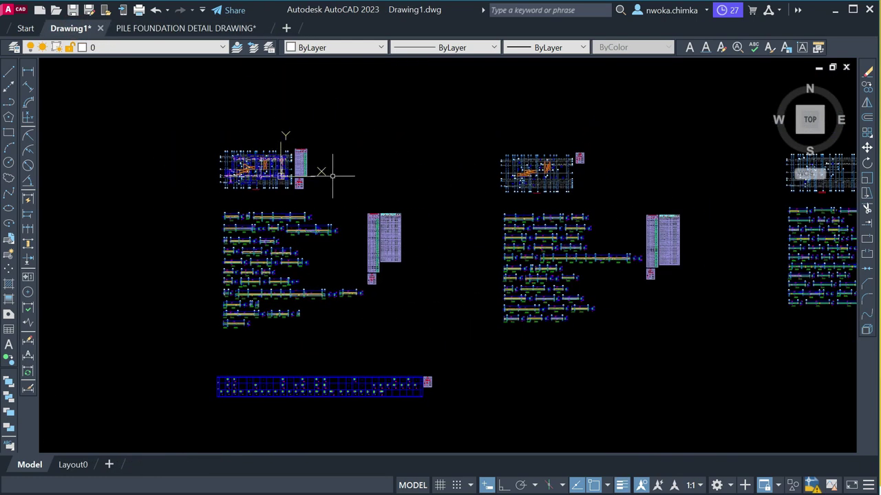
{"action": "scroll", "coordinate": [523, 176], "scroll_direction": "down", "scroll_amount": 2}
{"action": "middle_click_drag", "start_coordinate": [540, 169], "coordinate": [432, 173]}
{"action": "scroll", "coordinate": [245, 189], "scroll_direction": "up", "scroll_amount": 2}
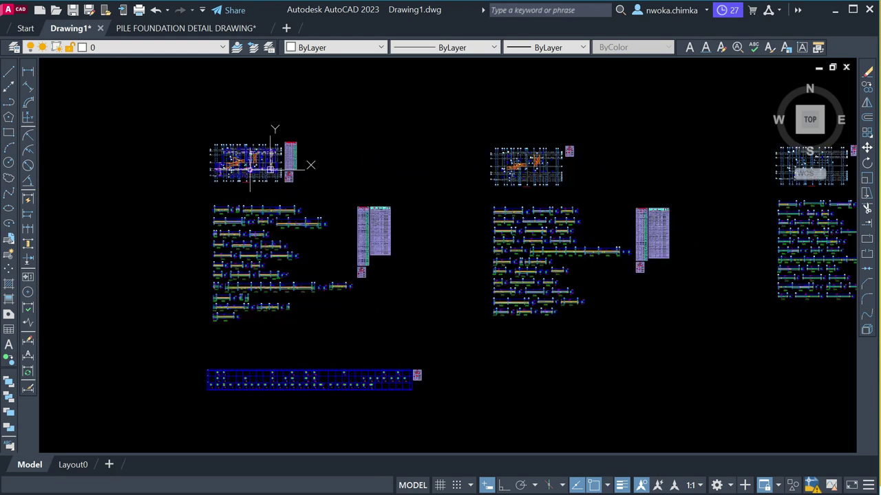
{"action": "scroll", "coordinate": [269, 194], "scroll_direction": "up", "scroll_amount": 2}
{"action": "scroll", "coordinate": [403, 138], "scroll_direction": "down", "scroll_amount": 5}
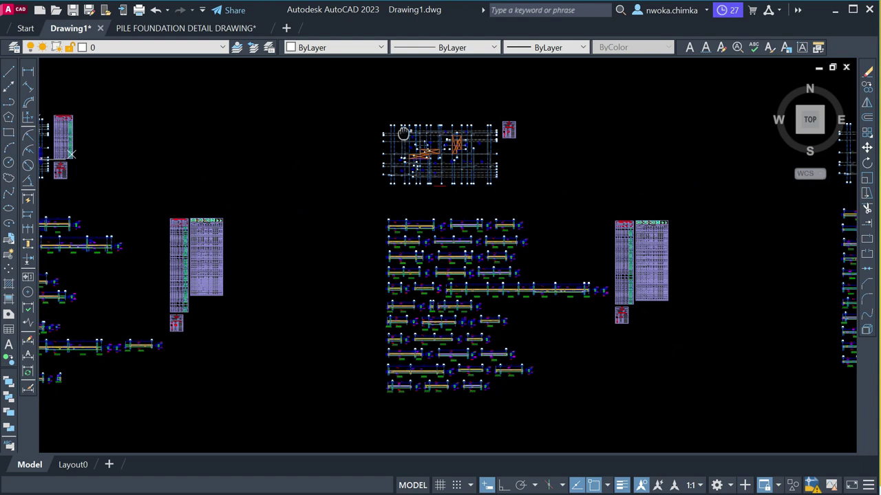
{"action": "scroll", "coordinate": [434, 159], "scroll_direction": "up", "scroll_amount": 10}
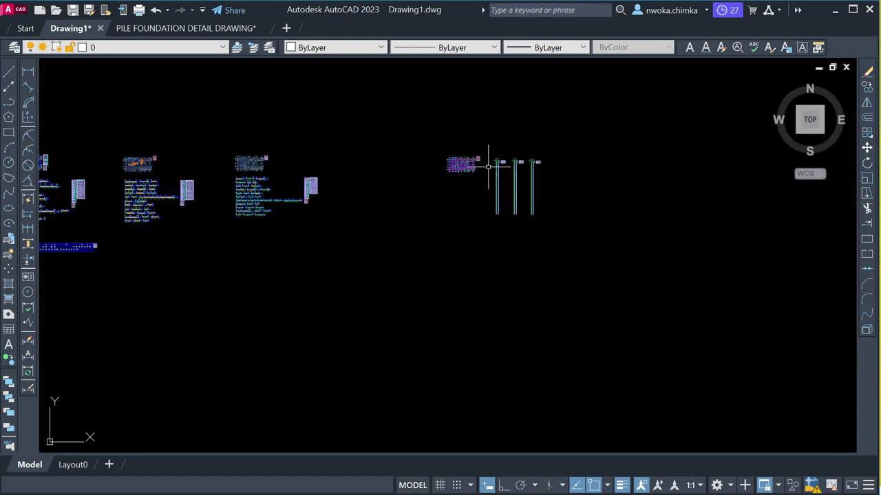
- Examine the pile cap layout in Drawing1, including the PC2 and PC3 cap labels, dimensions and pile arrangement
{"action": "scroll", "coordinate": [344, 146], "scroll_direction": "up", "scroll_amount": 2}
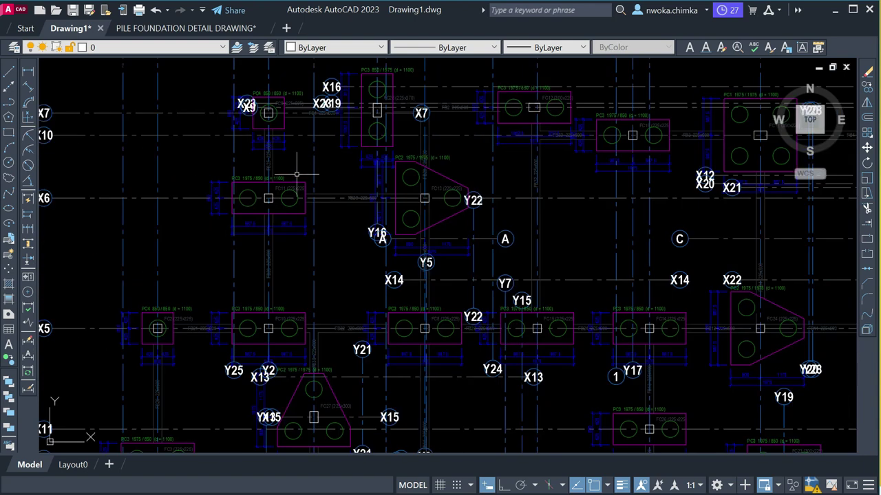
{"action": "scroll", "coordinate": [296, 172], "scroll_direction": "down", "scroll_amount": 2}
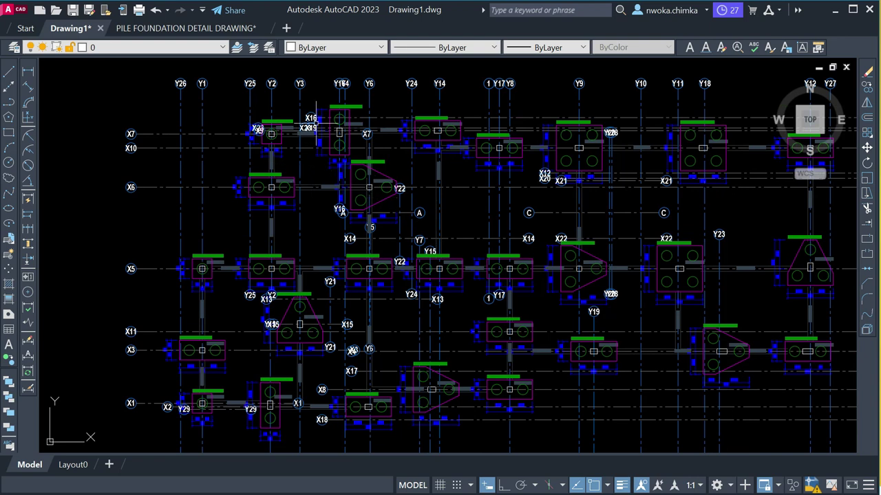
{"action": "scroll", "coordinate": [317, 123], "scroll_direction": "down", "scroll_amount": 2}
{"action": "scroll", "coordinate": [456, 188], "scroll_direction": "up", "scroll_amount": 3}
{"action": "scroll", "coordinate": [262, 203], "scroll_direction": "up", "scroll_amount": 1}
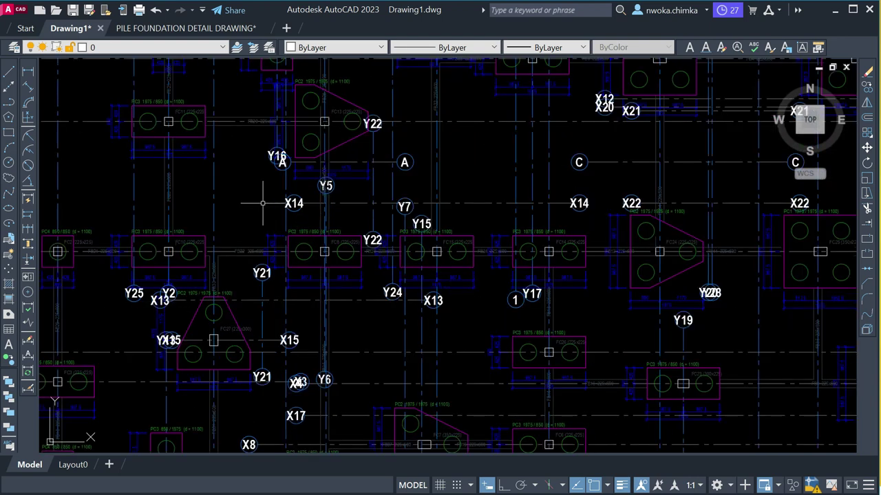
{"action": "scroll", "coordinate": [296, 239], "scroll_direction": "up", "scroll_amount": 4}
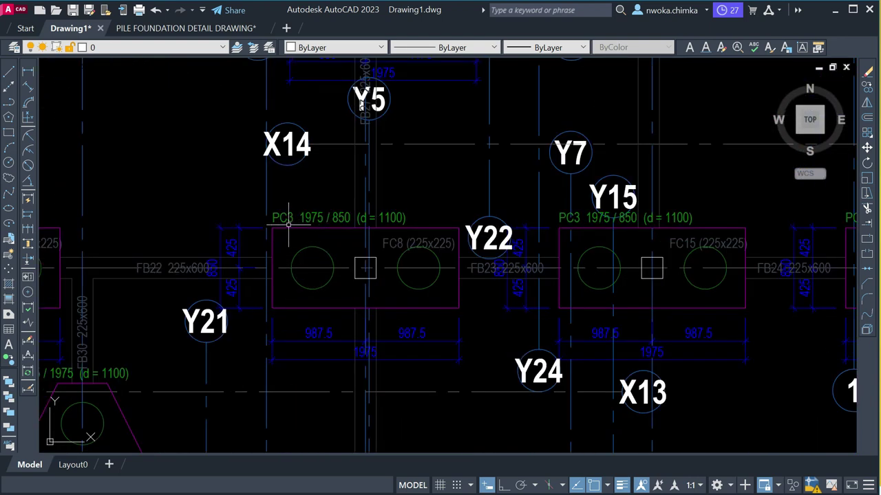
{"action": "scroll", "coordinate": [452, 246], "scroll_direction": "down", "scroll_amount": 2}
{"action": "scroll", "coordinate": [401, 413], "scroll_direction": "down", "scroll_amount": 2}
{"action": "scroll", "coordinate": [376, 158], "scroll_direction": "up", "scroll_amount": 2}
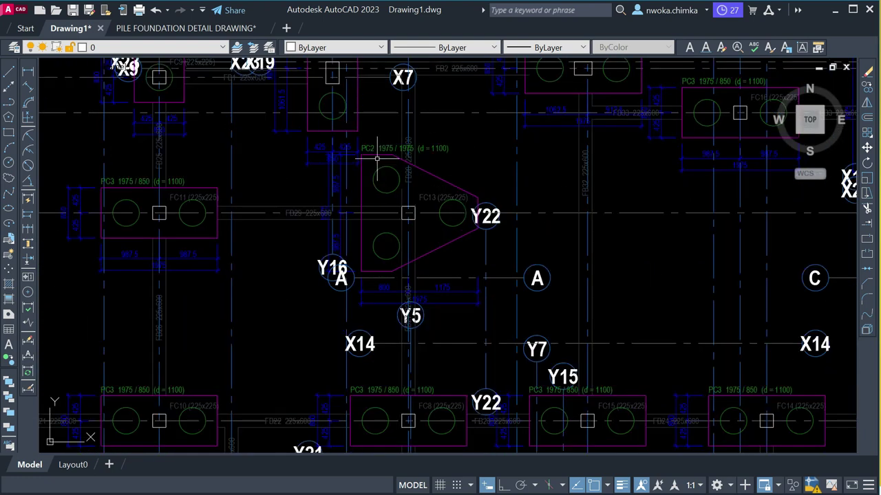
{"action": "scroll", "coordinate": [438, 180], "scroll_direction": "down", "scroll_amount": 2}
- Examine the pile P1 elevation in Drawing1, including its cross-section, quantity table, reinforcement and length dimensions
{"action": "mouse_move", "coordinate": [538, 150]}
{"action": "middle_mouse_down"}
{"action": "mouse_move", "coordinate": [353, 177]}
{"action": "mouse_move", "coordinate": [257, 205]}
{"action": "middle_mouse_up"}
{"action": "scroll", "coordinate": [472, 162], "scroll_direction": "up", "scroll_amount": 2}
{"action": "scroll", "coordinate": [346, 147], "scroll_direction": "down", "scroll_amount": 14}
{"action": "scroll", "coordinate": [346, 146], "scroll_direction": "up", "scroll_amount": 8}
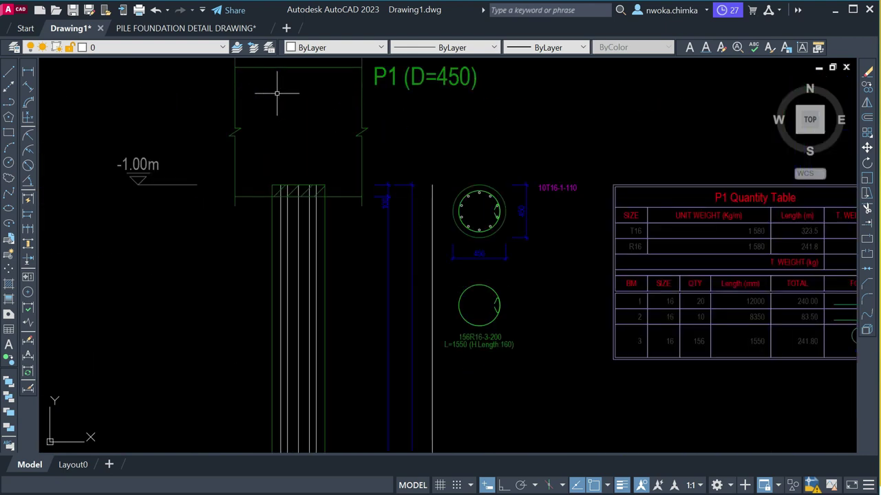
{"action": "scroll", "coordinate": [533, 234], "scroll_direction": "down", "scroll_amount": 1}
{"action": "scroll", "coordinate": [337, 161], "scroll_direction": "down", "scroll_amount": 1}
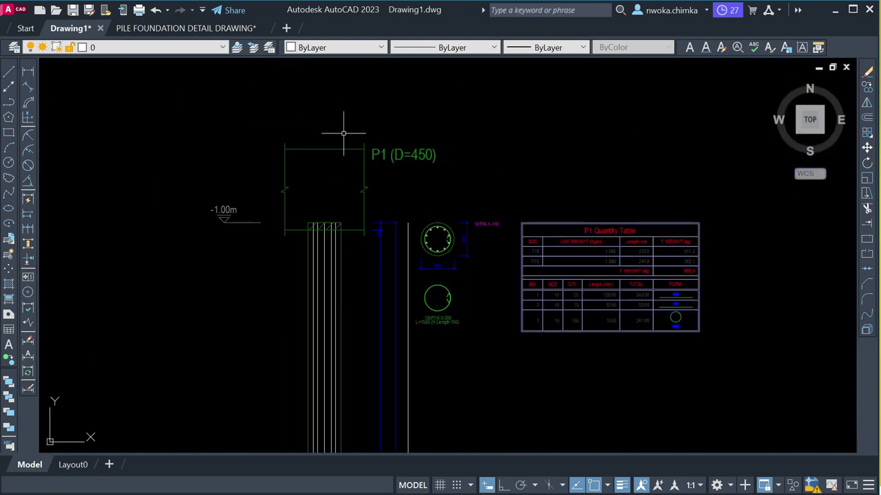
{"action": "scroll", "coordinate": [332, 246], "scroll_direction": "down", "scroll_amount": 2}
{"action": "middle_click_drag", "start_coordinate": [337, 276], "coordinate": [334, 110]}
{"action": "scroll", "coordinate": [334, 110], "scroll_direction": "down", "scroll_amount": 2}
{"action": "scroll", "coordinate": [344, 213], "scroll_direction": "down", "scroll_amount": 2}
{"action": "middle_click_drag", "start_coordinate": [370, 355], "coordinate": [399, 145]}
{"action": "scroll", "coordinate": [410, 241], "scroll_direction": "up", "scroll_amount": 3}
{"action": "middle_click_drag", "start_coordinate": [420, 231], "coordinate": [388, 326]}
{"action": "middle_click_drag", "start_coordinate": [394, 127], "coordinate": [392, 324]}
{"action": "mouse_move", "coordinate": [374, 153]}
{"action": "middle_mouse_down"}
{"action": "mouse_move", "coordinate": [367, 245]}
{"action": "mouse_move", "coordinate": [360, 190]}
{"action": "middle_mouse_up"}
{"action": "scroll", "coordinate": [373, 86], "scroll_direction": "up", "scroll_amount": 5}
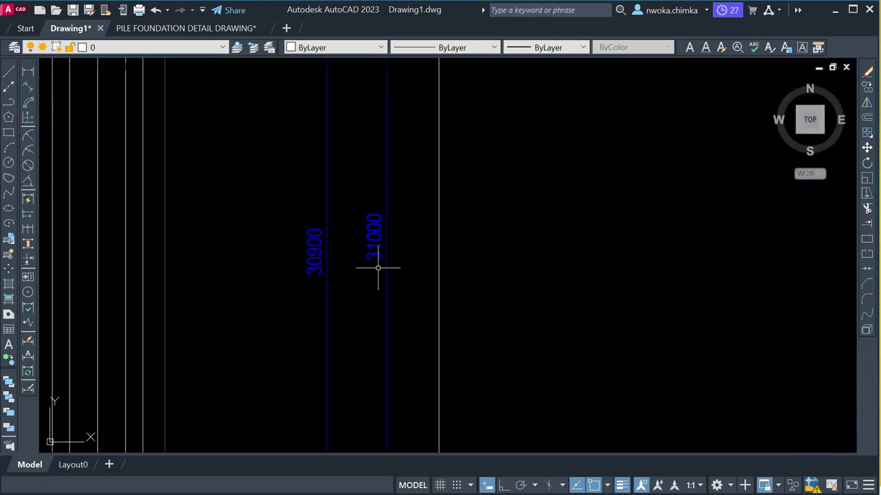
{"action": "scroll", "coordinate": [378, 236], "scroll_direction": "down", "scroll_amount": 3}
{"action": "scroll", "coordinate": [378, 205], "scroll_direction": "down", "scroll_amount": 5}
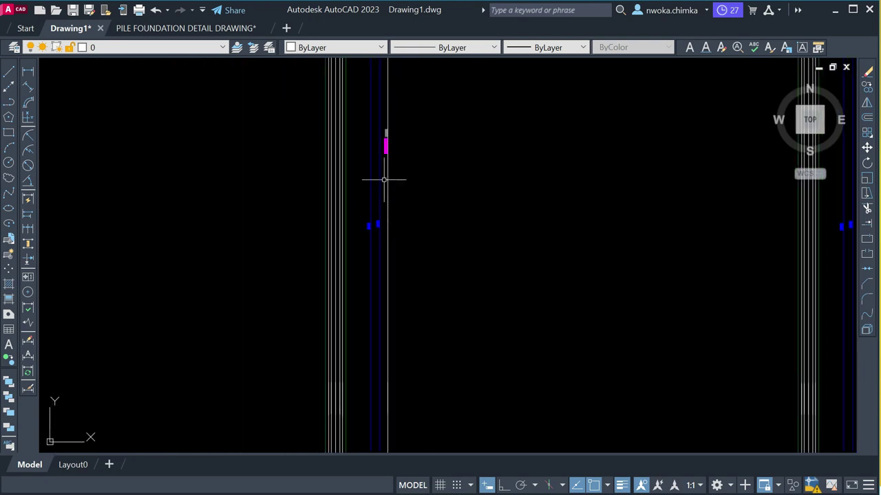
{"action": "scroll", "coordinate": [374, 142], "scroll_direction": "down", "scroll_amount": 4}
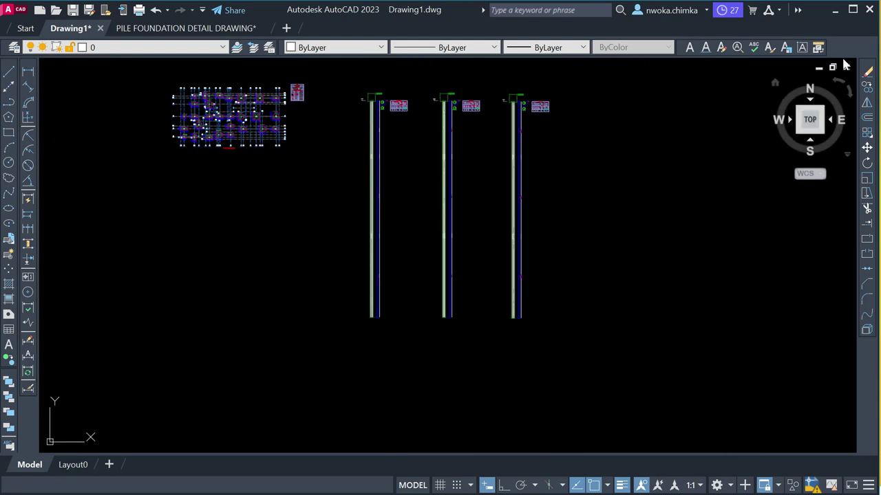
- Compare the cleaned foundation layout in PILE FOUNDATION DETAIL DRAWING with the original pile cap layout in Drawing1
{"action": "left_click", "coordinate": [165, 28]}
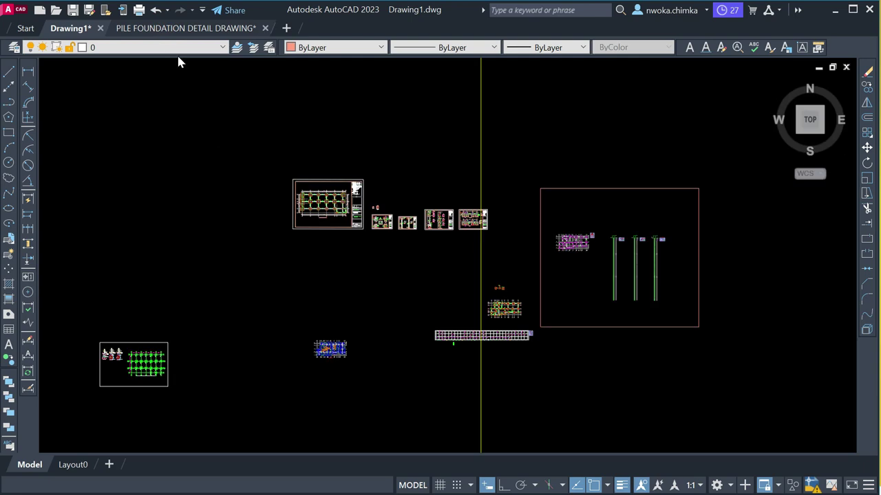
{"action": "scroll", "coordinate": [502, 305], "scroll_direction": "up", "scroll_amount": 6}
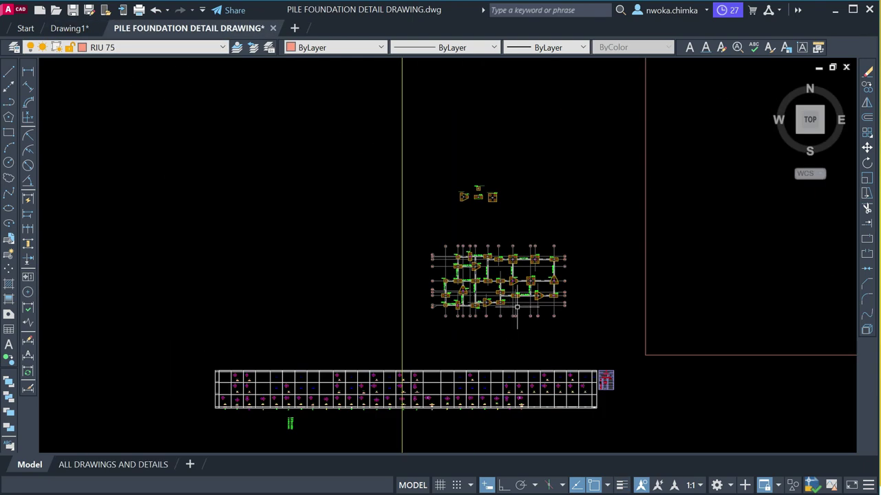
{"action": "left_click", "coordinate": [70, 27]}
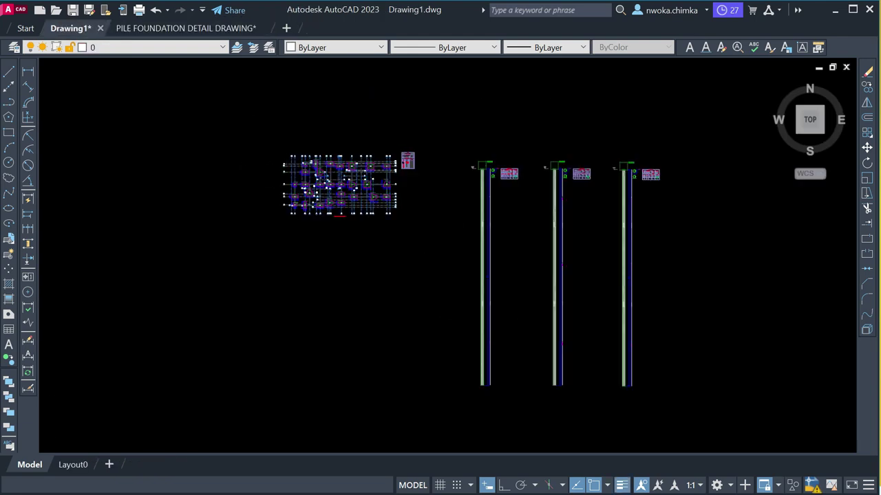
{"action": "scroll", "coordinate": [313, 162], "scroll_direction": "up", "scroll_amount": 5}
{"action": "scroll", "coordinate": [227, 165], "scroll_direction": "up", "scroll_amount": 2}
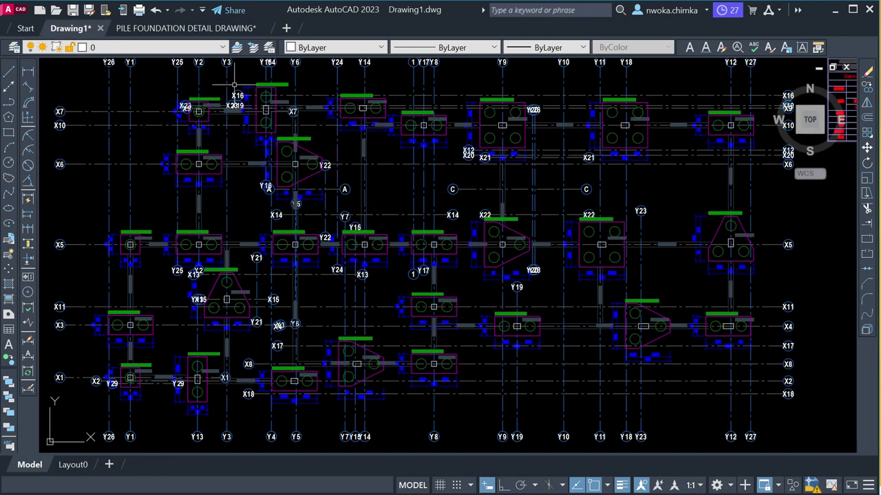
- Return to PILE FOUNDATION DETAIL DRAWING and examine the pile cap, column and ground beam labels on the foundation layout
{"action": "left_click", "coordinate": [184, 28]}
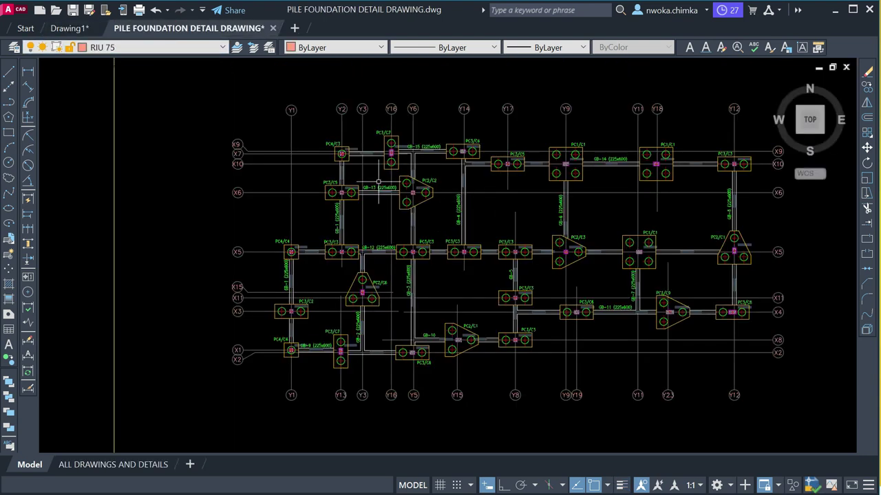
{"action": "scroll", "coordinate": [433, 200], "scroll_direction": "up", "scroll_amount": 2}
{"action": "scroll", "coordinate": [447, 186], "scroll_direction": "down", "scroll_amount": 2}
{"action": "scroll", "coordinate": [454, 192], "scroll_direction": "down", "scroll_amount": 1}
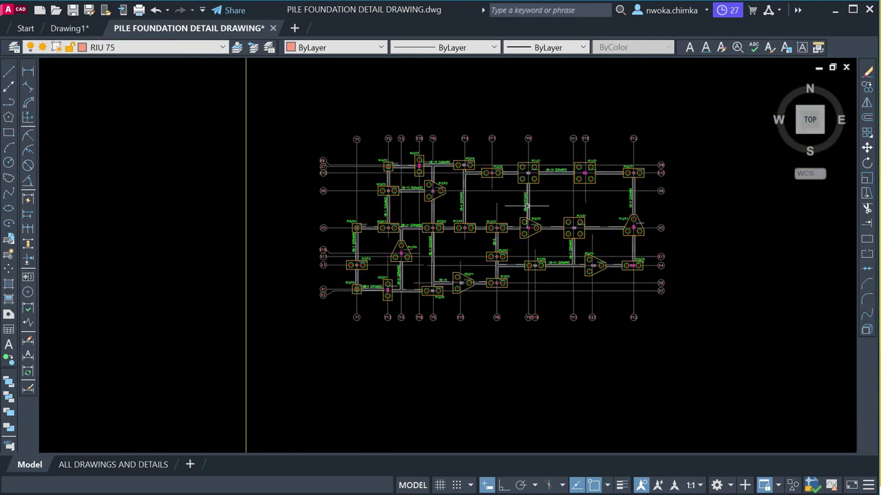
{"action": "scroll", "coordinate": [426, 197], "scroll_direction": "up", "scroll_amount": 2}
{"action": "scroll", "coordinate": [382, 201], "scroll_direction": "down", "scroll_amount": 1}
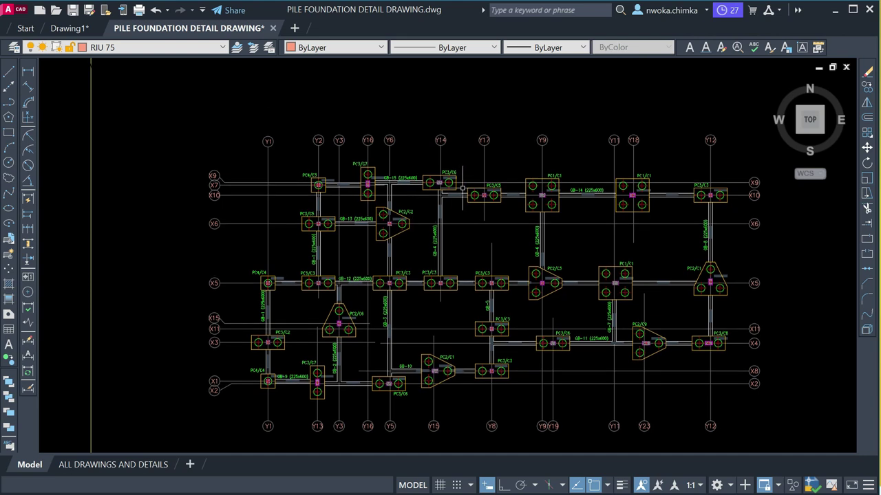
{"action": "scroll", "coordinate": [385, 222], "scroll_direction": "up", "scroll_amount": 3}
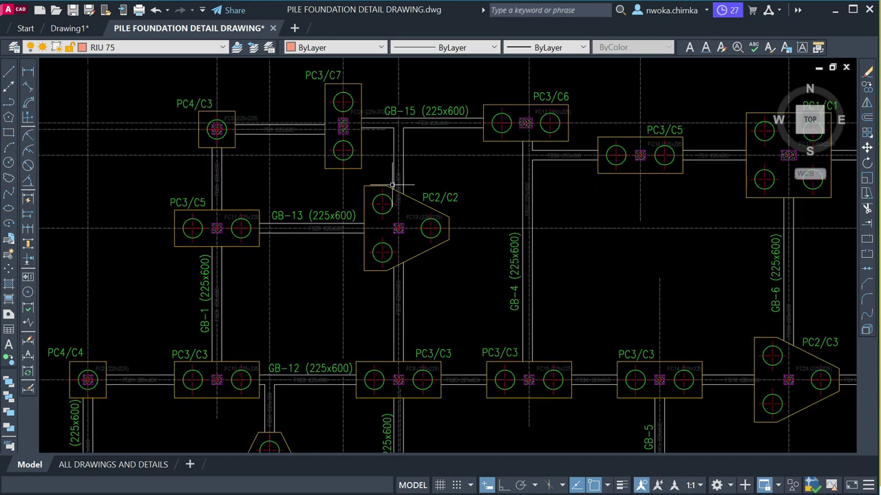
{"action": "middle_click_drag", "start_coordinate": [433, 166], "coordinate": [362, 198]}
{"action": "scroll", "coordinate": [592, 165], "scroll_direction": "down", "scroll_amount": 1}
{"action": "scroll", "coordinate": [482, 162], "scroll_direction": "up", "scroll_amount": 1}
{"action": "scroll", "coordinate": [550, 162], "scroll_direction": "down", "scroll_amount": 2}
{"action": "scroll", "coordinate": [566, 159], "scroll_direction": "down", "scroll_amount": 5}
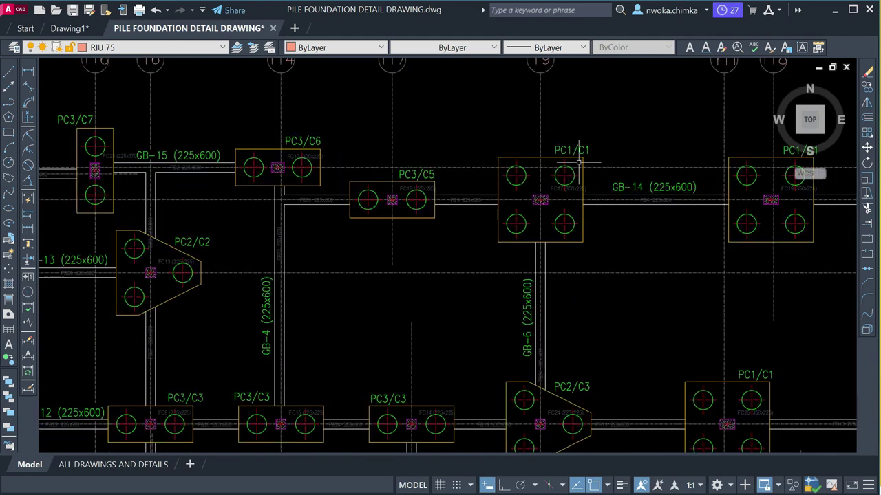
{"action": "scroll", "coordinate": [485, 168], "scroll_direction": "down", "scroll_amount": 2}
{"action": "scroll", "coordinate": [482, 173], "scroll_direction": "up", "scroll_amount": 4}
{"action": "scroll", "coordinate": [472, 188], "scroll_direction": "up", "scroll_amount": 4}
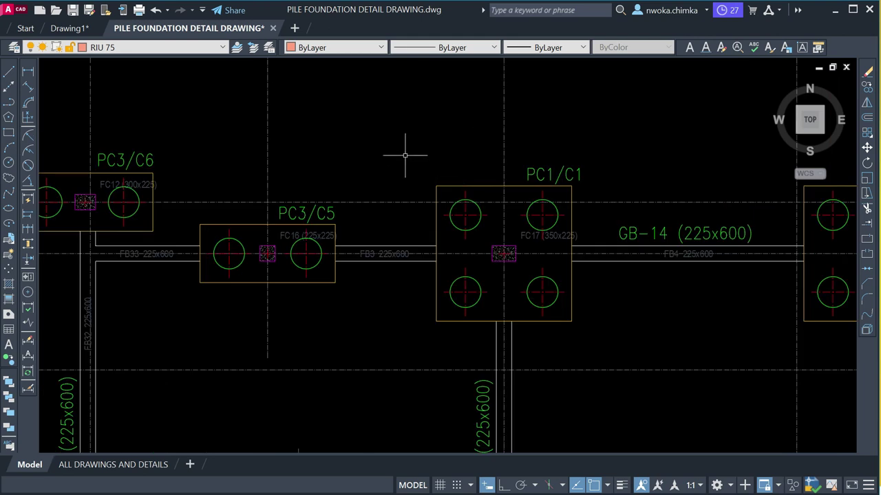
- Copy the PC1/C1 pile cap on grid line Y9 to the empty space beside the separated pile cap types above the layout
{"action": "left_click", "coordinate": [401, 142]}
{"action": "scroll", "coordinate": [481, 172], "scroll_direction": "down", "scroll_amount": 2}
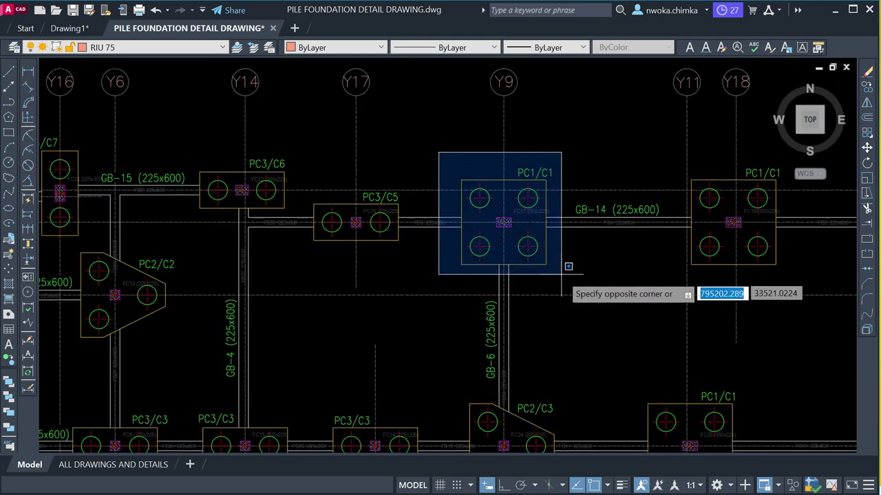
{"action": "left_click", "coordinate": [543, 259]}
{"action": "type", "text": "Co"}
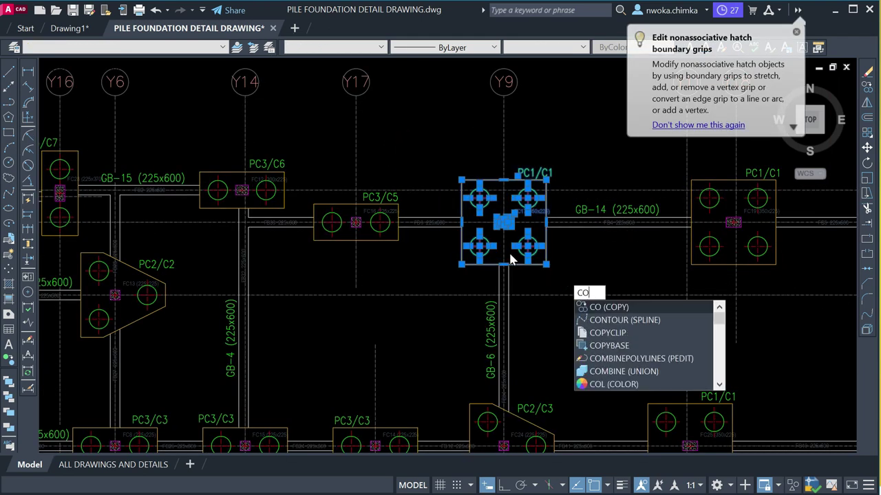
{"action": "key", "text": "Return"}
{"action": "left_click", "coordinate": [512, 244]}
{"action": "scroll", "coordinate": [562, 361], "scroll_direction": "down", "scroll_amount": 4}
{"action": "scroll", "coordinate": [530, 252], "scroll_direction": "up", "scroll_amount": 4}
{"action": "left_click", "coordinate": [531, 250]}
{"action": "key", "text": "Escape"}
- Erase the extra PC1/C1 pile cap copy beside the separated pile cap types
{"action": "left_click", "coordinate": [464, 133]}
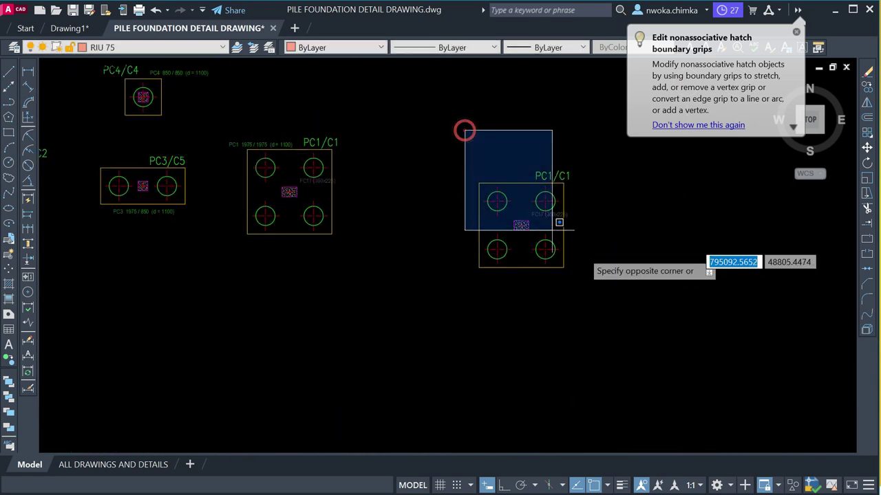
{"action": "left_click", "coordinate": [605, 290]}
{"action": "type", "text": "e"}
{"action": "key", "text": "Return"}
- Review the separated pile cap types and examine Section X-X and the chair rebars on the pile cap template sheet
{"action": "scroll", "coordinate": [659, 247], "scroll_direction": "down", "scroll_amount": 4}
{"action": "scroll", "coordinate": [599, 230], "scroll_direction": "down", "scroll_amount": 4}
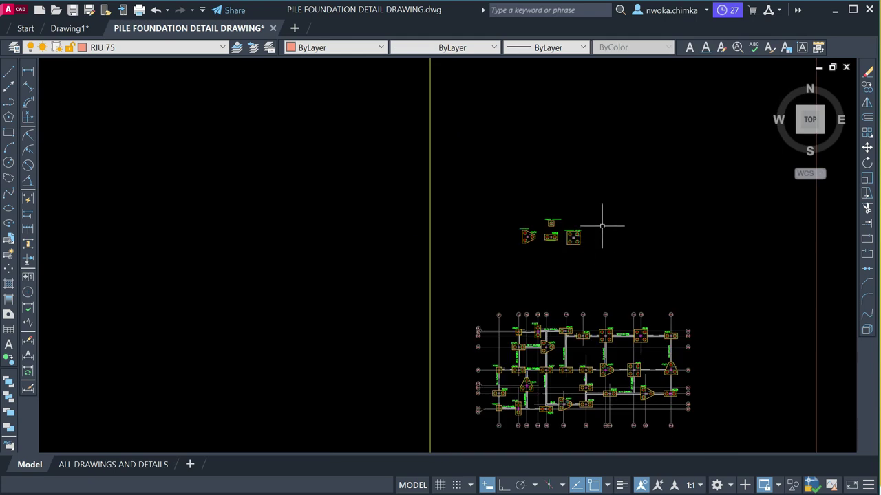
{"action": "scroll", "coordinate": [568, 246], "scroll_direction": "up", "scroll_amount": 4}
{"action": "scroll", "coordinate": [577, 227], "scroll_direction": "down", "scroll_amount": 4}
{"action": "scroll", "coordinate": [576, 227], "scroll_direction": "down", "scroll_amount": 2}
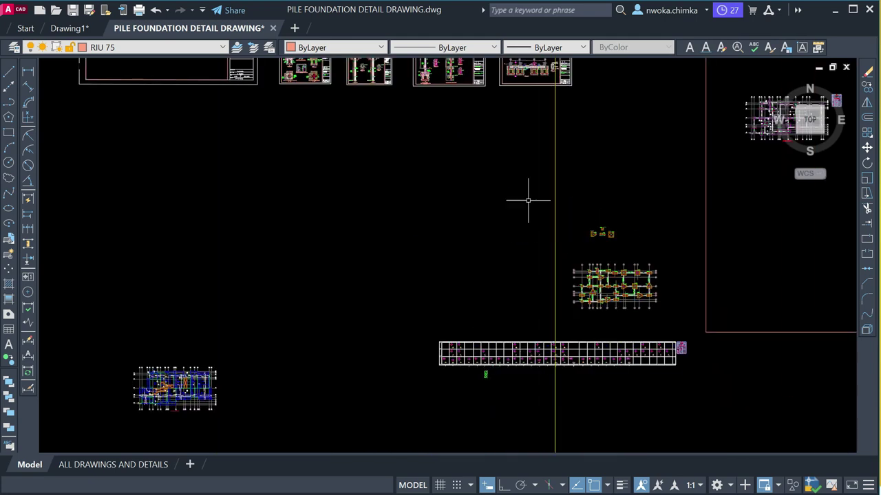
{"action": "middle_click_drag", "start_coordinate": [527, 200], "coordinate": [565, 283]}
{"action": "scroll", "coordinate": [361, 148], "scroll_direction": "up", "scroll_amount": 2}
{"action": "scroll", "coordinate": [287, 139], "scroll_direction": "up", "scroll_amount": 4}
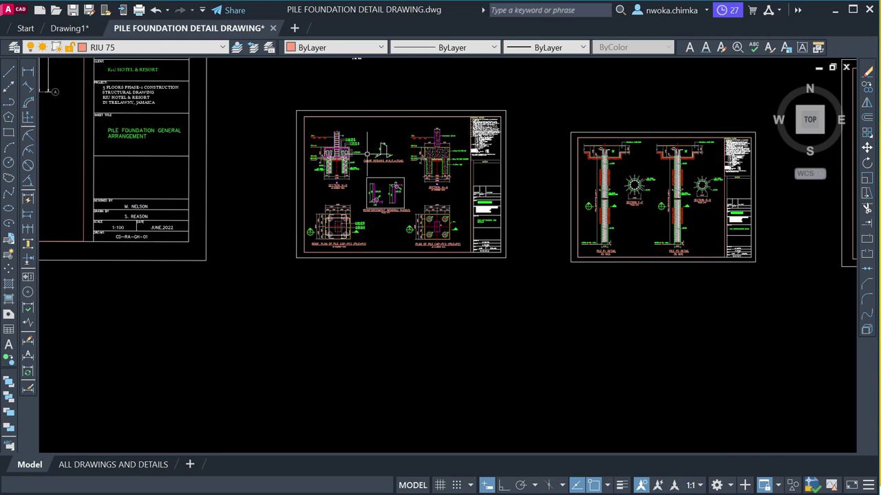
{"action": "scroll", "coordinate": [333, 139], "scroll_direction": "up", "scroll_amount": 6}
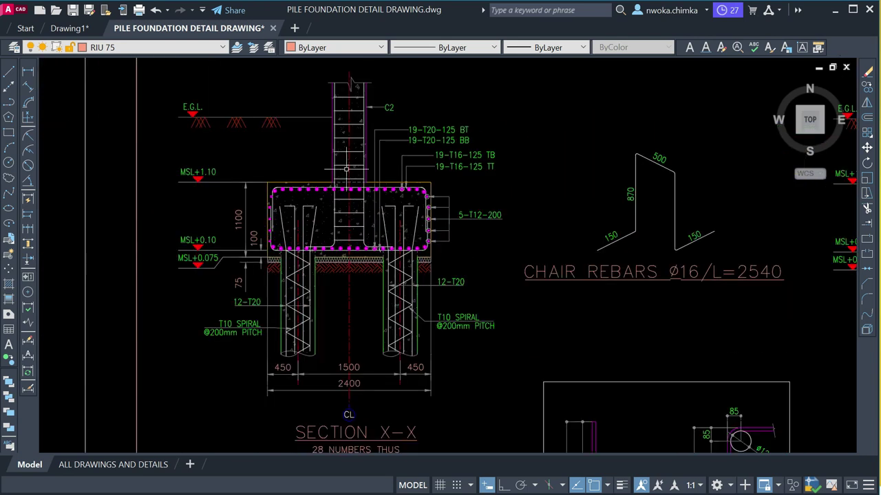
- Examine the pile cap, column and pile reinforcement callouts in Section X-X on the pile cap template sheet
{"action": "scroll", "coordinate": [319, 148], "scroll_direction": "down", "scroll_amount": 2}
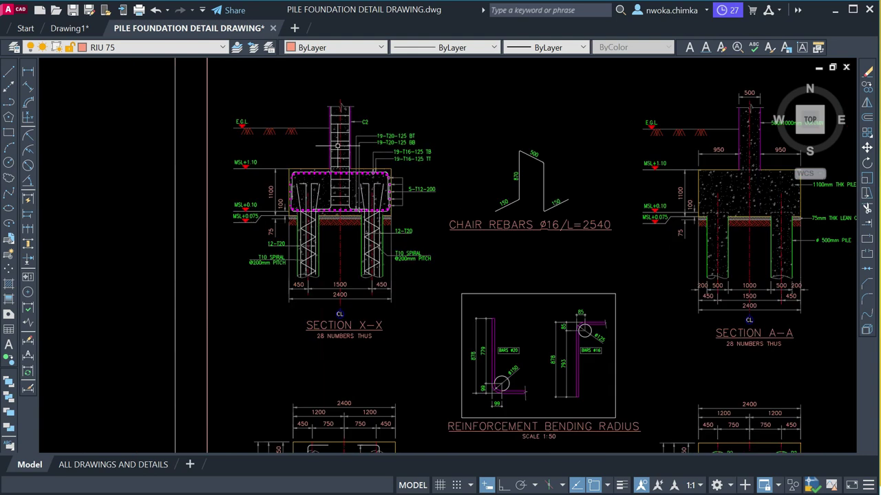
{"action": "scroll", "coordinate": [338, 178], "scroll_direction": "up", "scroll_amount": 1}
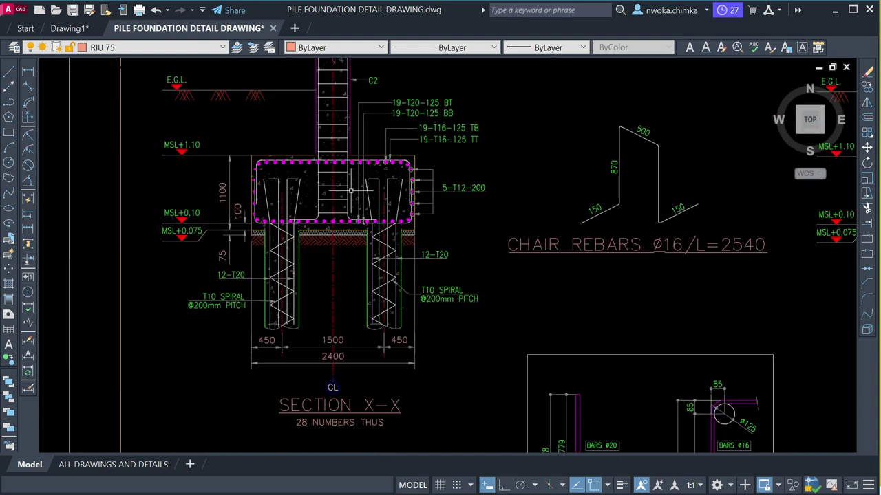
{"action": "scroll", "coordinate": [336, 165], "scroll_direction": "down", "scroll_amount": 4}
{"action": "scroll", "coordinate": [320, 371], "scroll_direction": "up", "scroll_amount": 3}
{"action": "scroll", "coordinate": [314, 385], "scroll_direction": "up", "scroll_amount": 2}
{"action": "scroll", "coordinate": [385, 298], "scroll_direction": "down", "scroll_amount": 1}
- Examine the plan of pile cap PC2 and the reinforcement bending radius detail on the pile cap template sheet
{"action": "mouse_move", "coordinate": [522, 291]}
{"action": "middle_mouse_down"}
{"action": "mouse_move", "coordinate": [220, 265]}
{"action": "mouse_move", "coordinate": [196, 247]}
{"action": "middle_mouse_up"}
{"action": "scroll", "coordinate": [196, 247], "scroll_direction": "down", "scroll_amount": 1}
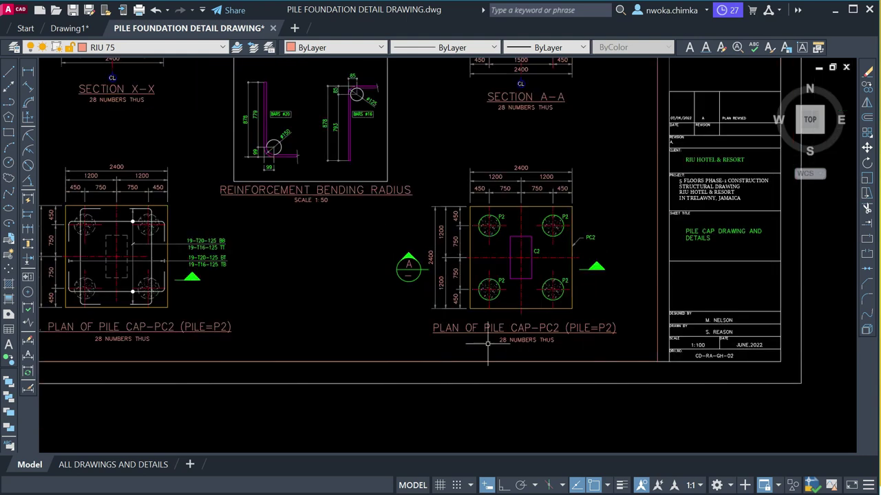
{"action": "scroll", "coordinate": [484, 324], "scroll_direction": "up", "scroll_amount": 2}
{"action": "middle_click_drag", "start_coordinate": [555, 207], "coordinate": [526, 309]}
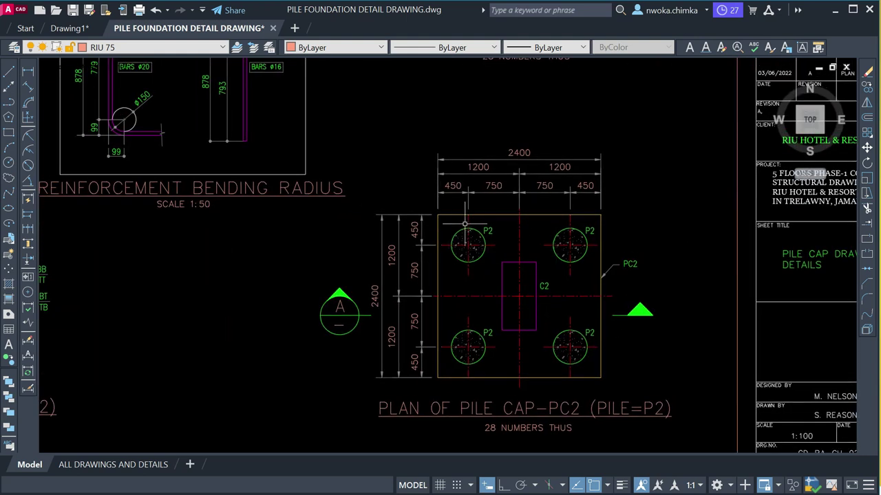
{"action": "scroll", "coordinate": [481, 230], "scroll_direction": "down", "scroll_amount": 2}
{"action": "middle_click_drag", "start_coordinate": [221, 170], "coordinate": [270, 320]}
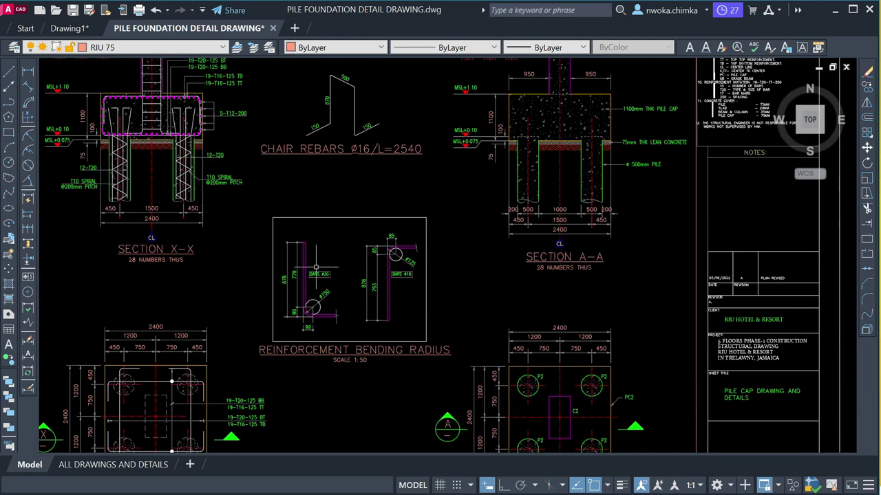
{"action": "scroll", "coordinate": [320, 324], "scroll_direction": "up", "scroll_amount": 4}
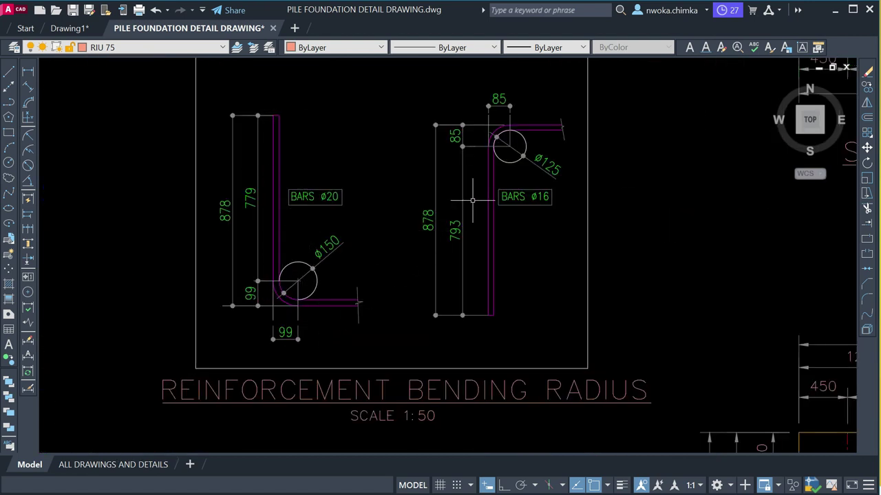
{"action": "scroll", "coordinate": [482, 185], "scroll_direction": "down", "scroll_amount": 4}
{"action": "middle_click_drag", "start_coordinate": [271, 161], "coordinate": [381, 358]}
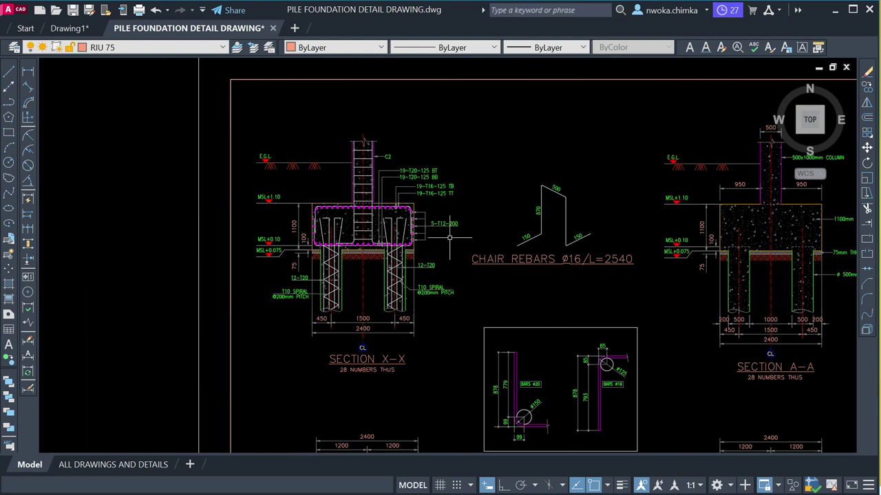
- Compare the chair rebar detail with the top and bottom bars of the pile cap in Section X-X
{"action": "scroll", "coordinate": [372, 175], "scroll_direction": "down", "scroll_amount": 2}
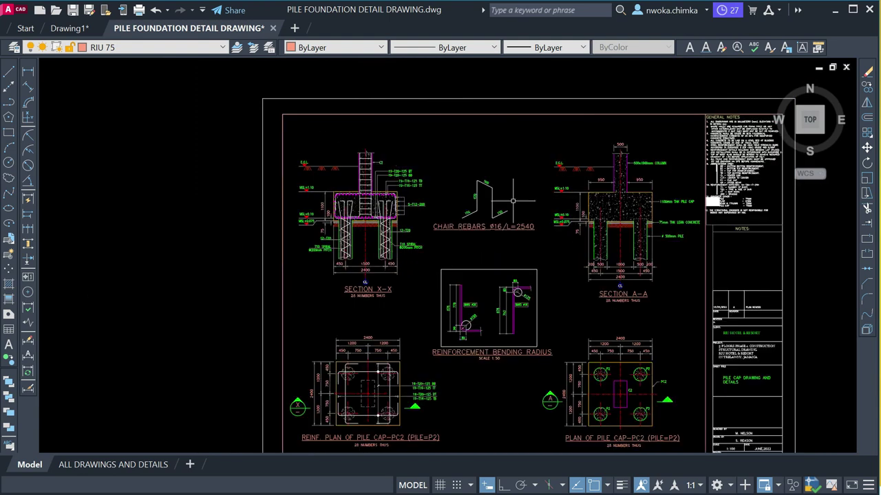
{"action": "scroll", "coordinate": [492, 197], "scroll_direction": "up", "scroll_amount": 5}
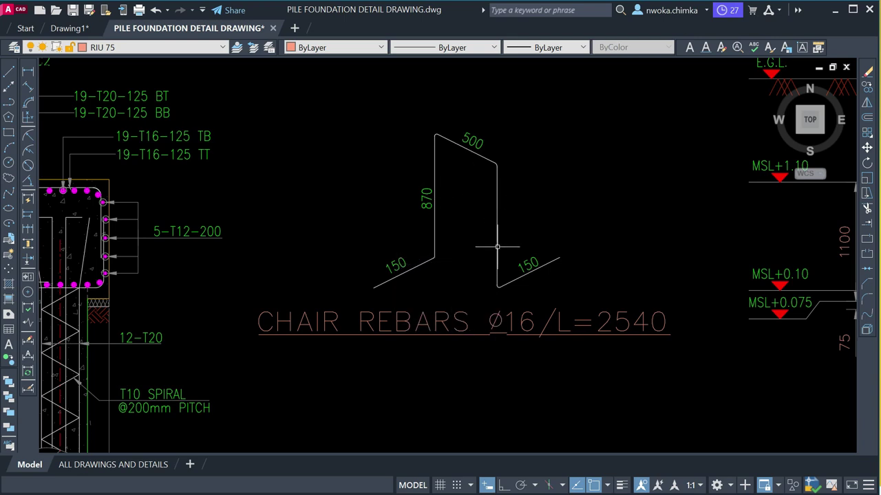
{"action": "scroll", "coordinate": [516, 240], "scroll_direction": "down", "scroll_amount": 4}
{"action": "scroll", "coordinate": [461, 237], "scroll_direction": "up", "scroll_amount": 2}
{"action": "scroll", "coordinate": [487, 265], "scroll_direction": "up", "scroll_amount": 2}
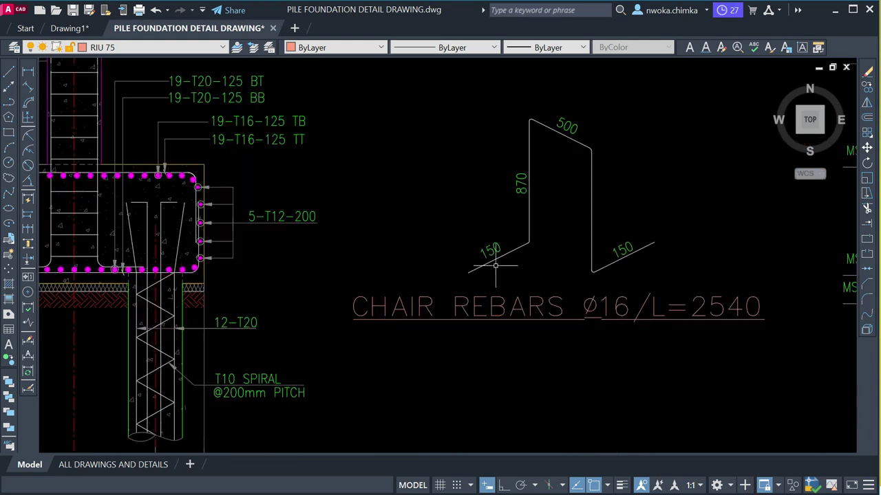
{"action": "scroll", "coordinate": [589, 165], "scroll_direction": "down", "scroll_amount": 4}
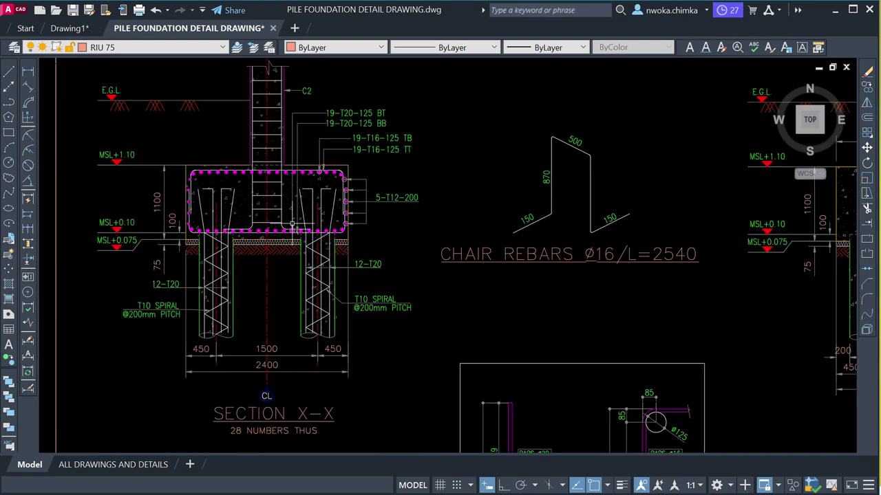
{"action": "scroll", "coordinate": [558, 142], "scroll_direction": "up", "scroll_amount": 4}
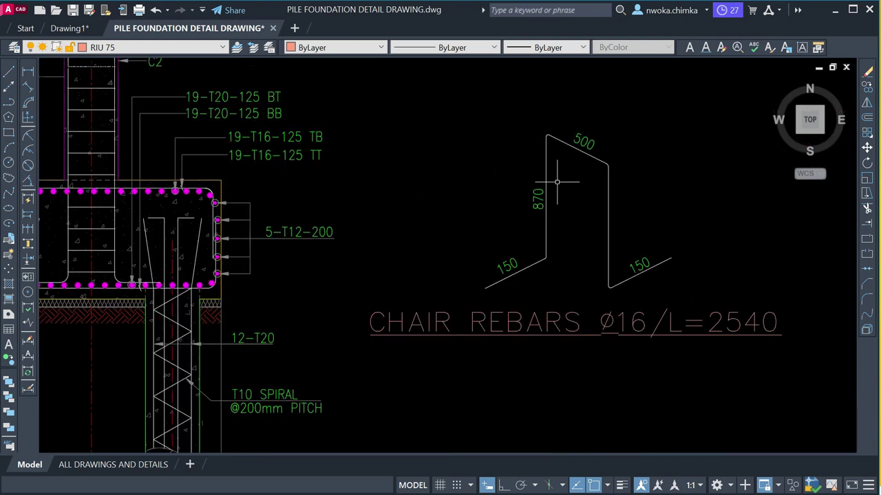
{"action": "scroll", "coordinate": [543, 178], "scroll_direction": "down", "scroll_amount": 2}
{"action": "scroll", "coordinate": [350, 214], "scroll_direction": "up", "scroll_amount": 2}
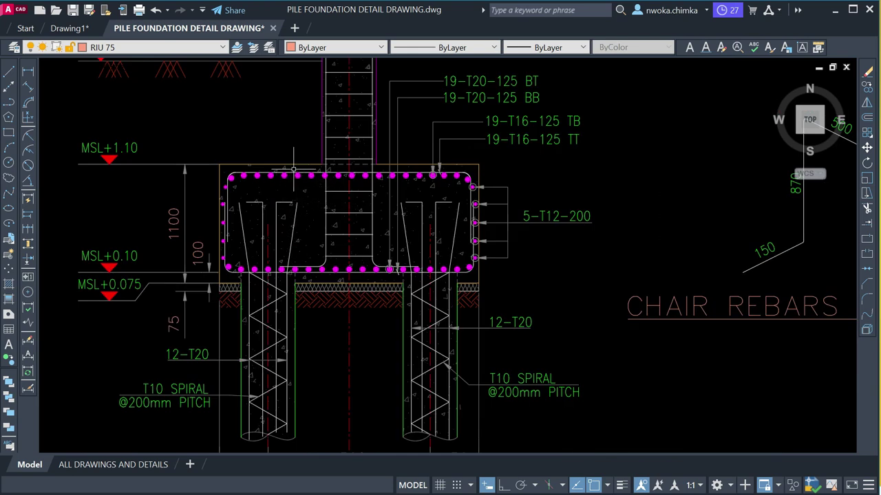
{"action": "scroll", "coordinate": [296, 185], "scroll_direction": "up", "scroll_amount": 2}
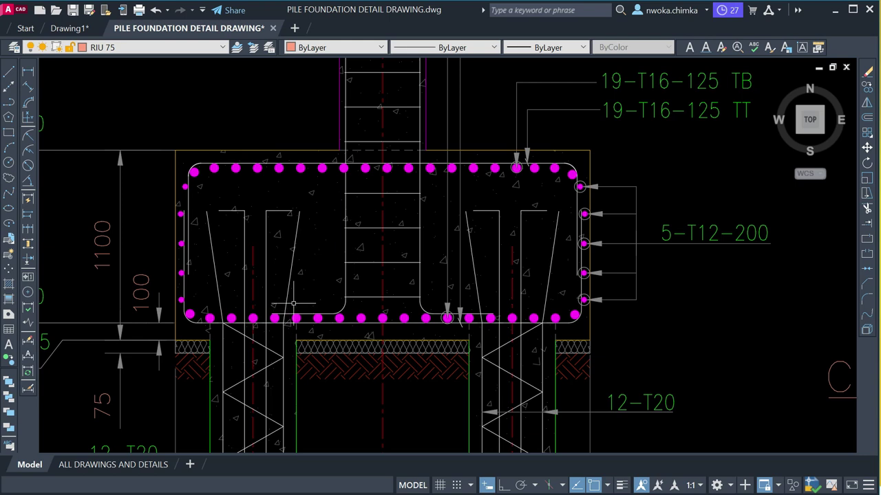
- Return to the separated pile cap types above the foundation layout and examine their labels, sizes and pile arrangements
{"action": "scroll", "coordinate": [302, 282], "scroll_direction": "down", "scroll_amount": 6}
{"action": "scroll", "coordinate": [302, 254], "scroll_direction": "down", "scroll_amount": 6}
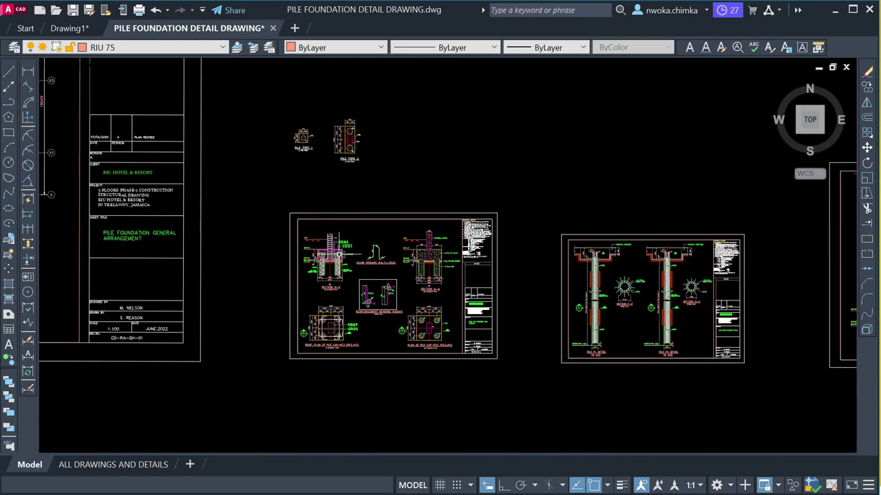
{"action": "scroll", "coordinate": [350, 220], "scroll_direction": "down", "scroll_amount": 2}
{"action": "middle_click_drag", "start_coordinate": [538, 275], "coordinate": [313, 177]}
{"action": "scroll", "coordinate": [318, 170], "scroll_direction": "down", "scroll_amount": 4}
{"action": "scroll", "coordinate": [585, 332], "scroll_direction": "up", "scroll_amount": 6}
{"action": "scroll", "coordinate": [482, 322], "scroll_direction": "up", "scroll_amount": 3}
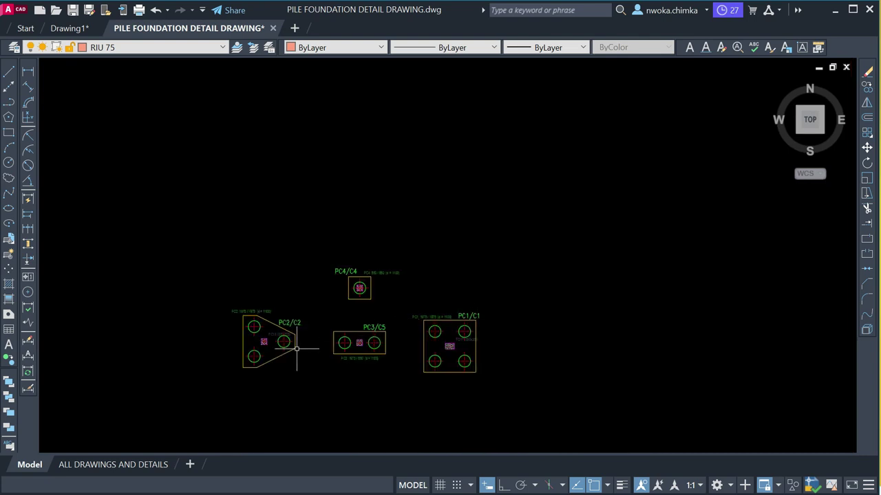
{"action": "scroll", "coordinate": [302, 347], "scroll_direction": "up", "scroll_amount": 2}
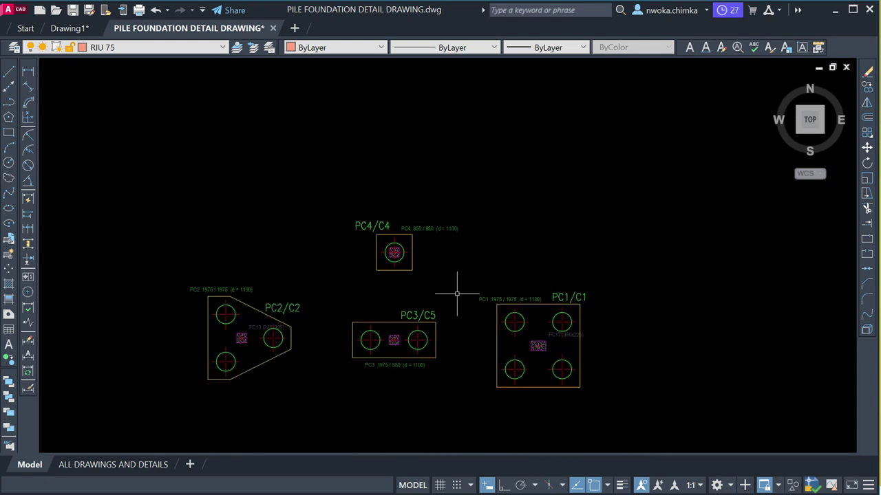
{"action": "scroll", "coordinate": [395, 255], "scroll_direction": "up", "scroll_amount": 1}
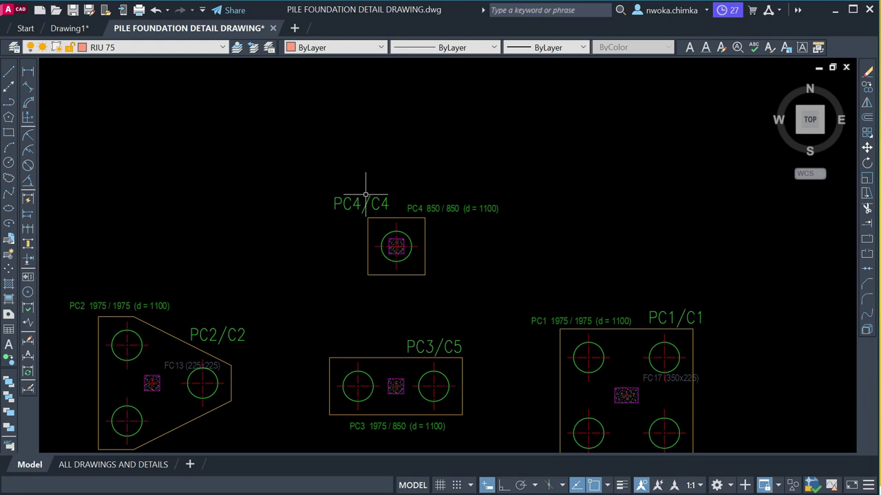
{"action": "scroll", "coordinate": [424, 160], "scroll_direction": "down", "scroll_amount": 1}
{"action": "scroll", "coordinate": [421, 297], "scroll_direction": "up", "scroll_amount": 2}
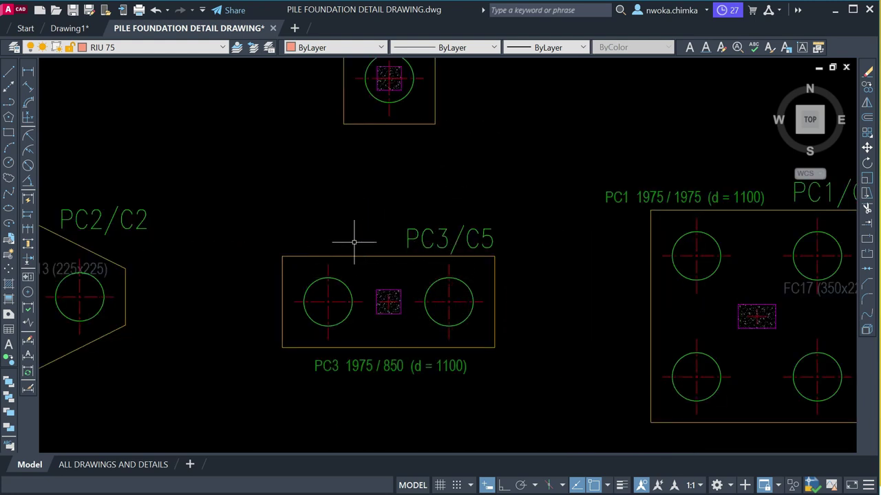
{"action": "scroll", "coordinate": [354, 240], "scroll_direction": "down", "scroll_amount": 1}
{"action": "mouse_move", "coordinate": [608, 252]}
{"action": "middle_mouse_down"}
{"action": "mouse_move", "coordinate": [411, 183]}
{"action": "mouse_move", "coordinate": [681, 196]}
{"action": "middle_mouse_up"}
{"action": "scroll", "coordinate": [468, 213], "scroll_direction": "down", "scroll_amount": 1}
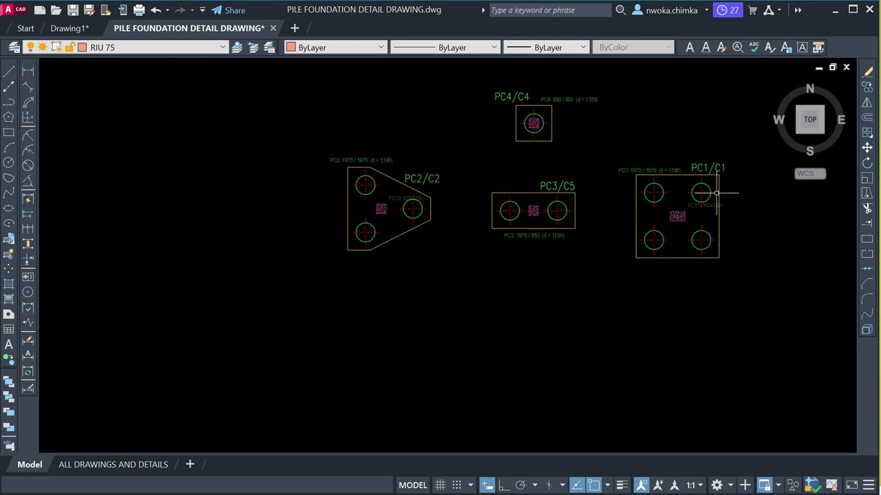
- Compare the PC2/C2, PC3/C5 and PC1/C1 caps with the single-pile PC4/C4 cap
{"action": "scroll", "coordinate": [720, 191], "scroll_direction": "up", "scroll_amount": 2}
{"action": "scroll", "coordinate": [625, 261], "scroll_direction": "down", "scroll_amount": 2}
{"action": "middle_click_drag", "start_coordinate": [294, 185], "coordinate": [475, 222]}
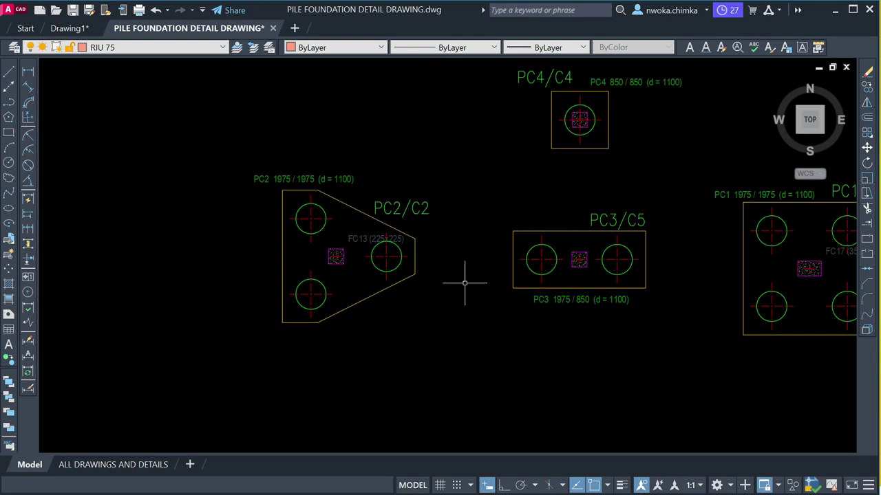
{"action": "scroll", "coordinate": [406, 161], "scroll_direction": "down", "scroll_amount": 1}
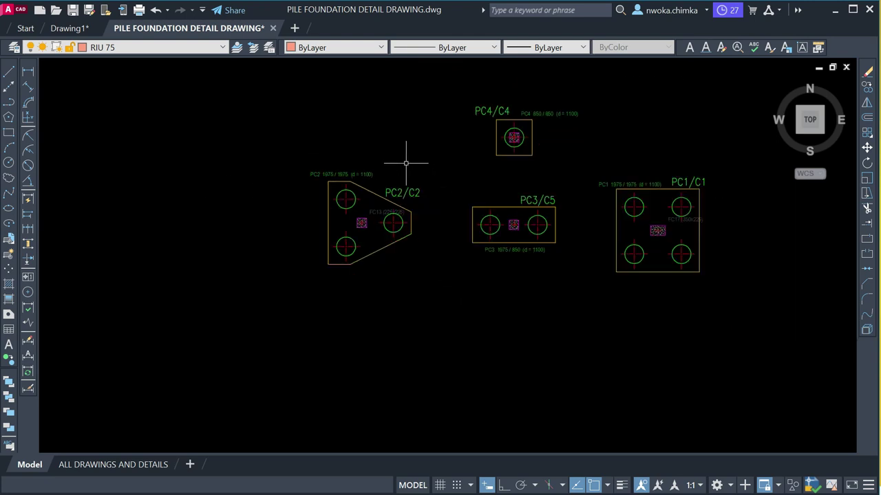
{"action": "middle_click_drag", "start_coordinate": [485, 189], "coordinate": [408, 202]}
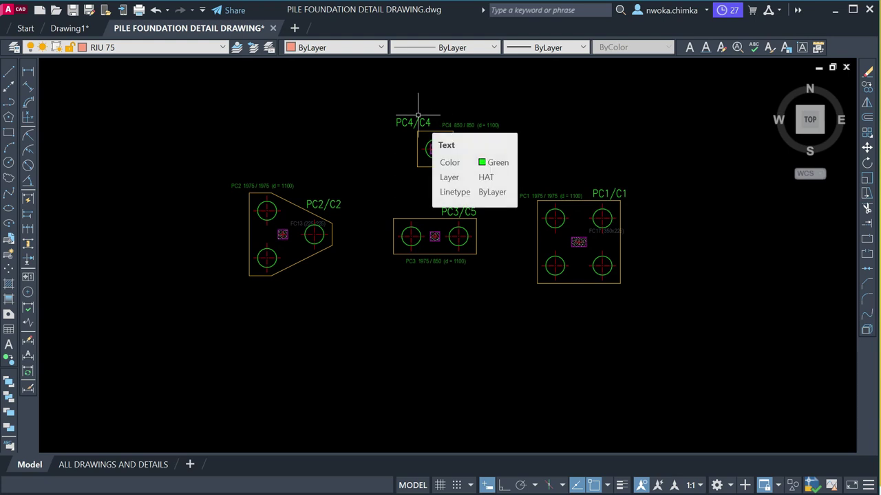
{"action": "scroll", "coordinate": [440, 135], "scroll_direction": "down", "scroll_amount": 2}
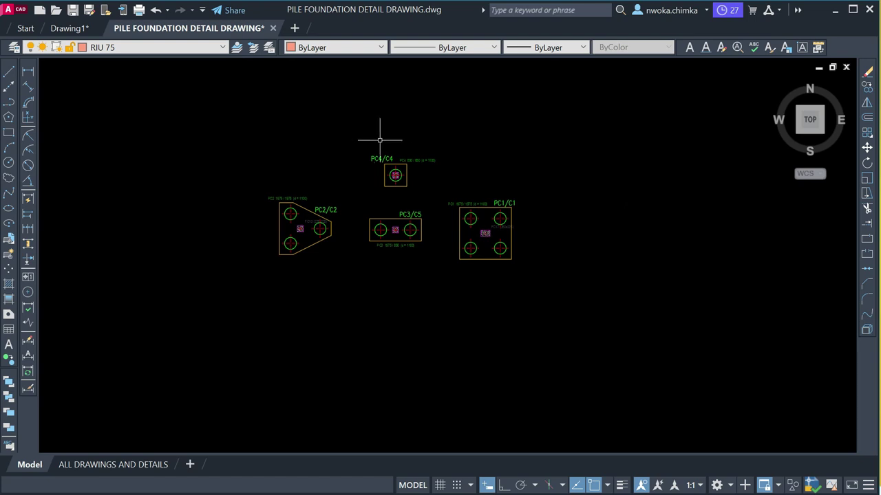
{"action": "scroll", "coordinate": [375, 141], "scroll_direction": "up", "scroll_amount": 2}
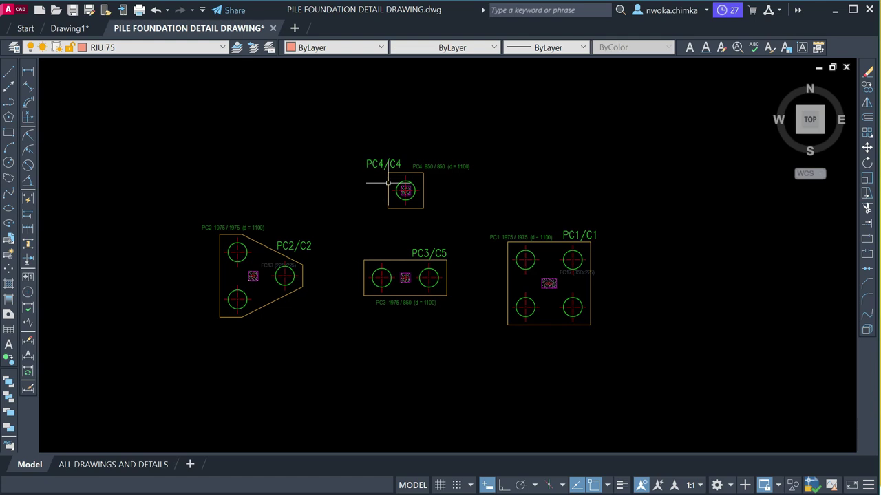
{"action": "scroll", "coordinate": [399, 186], "scroll_direction": "down", "scroll_amount": 1}
{"action": "scroll", "coordinate": [402, 184], "scroll_direction": "up", "scroll_amount": 1}
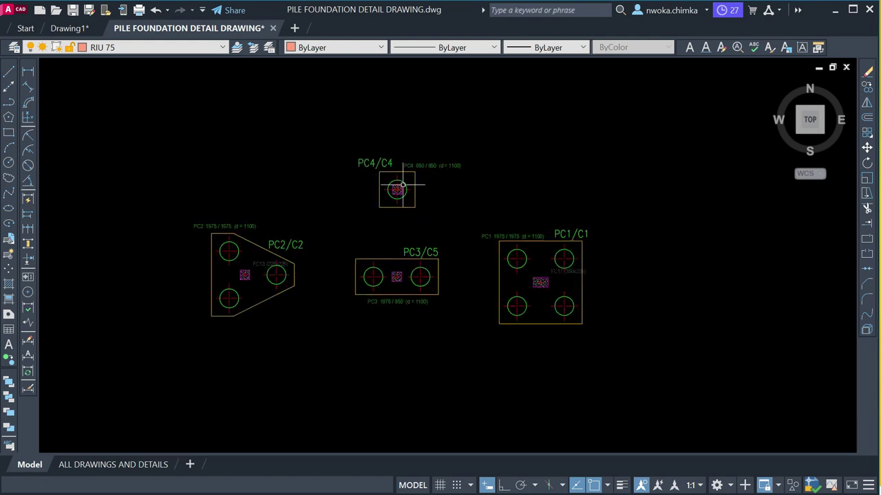
{"action": "scroll", "coordinate": [403, 184], "scroll_direction": "up", "scroll_amount": 3}
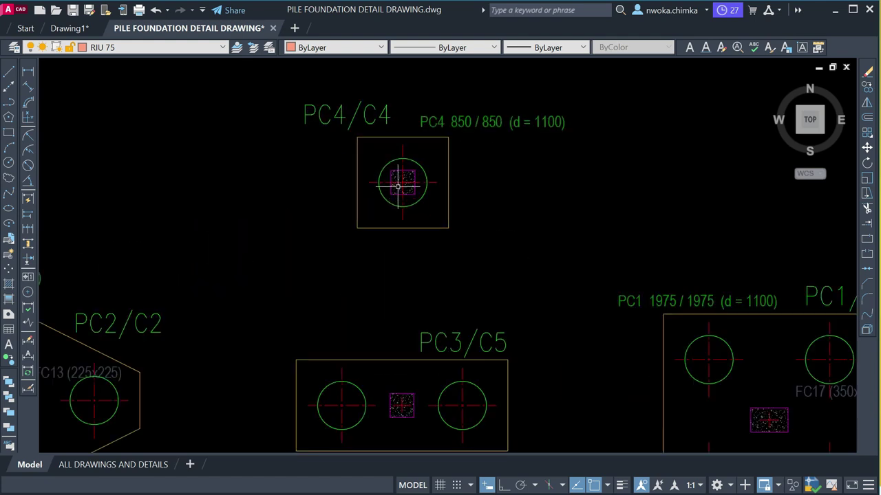
{"action": "scroll", "coordinate": [402, 184], "scroll_direction": "down", "scroll_amount": 4}
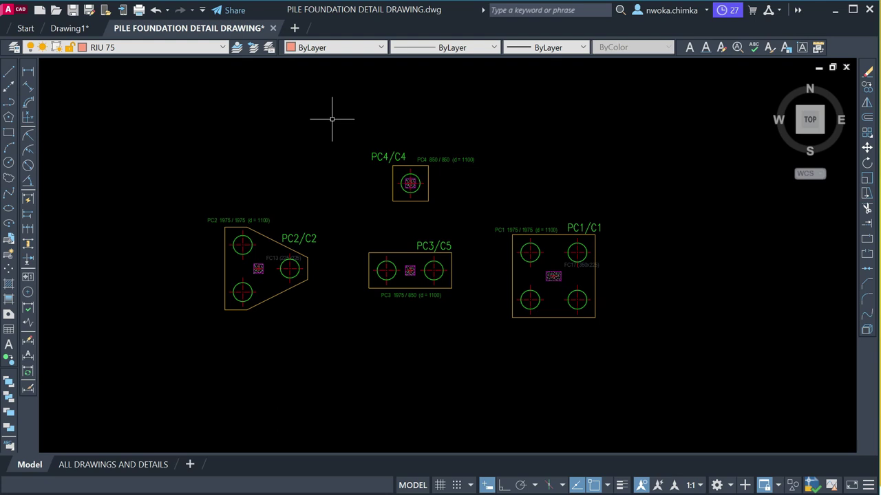
{"action": "scroll", "coordinate": [337, 163], "scroll_direction": "down", "scroll_amount": 2}
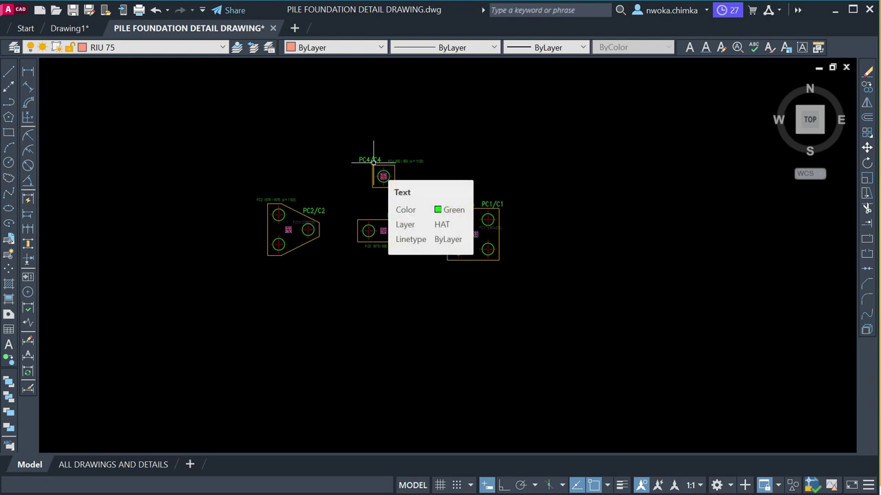
{"action": "scroll", "coordinate": [373, 163], "scroll_direction": "up", "scroll_amount": 2}
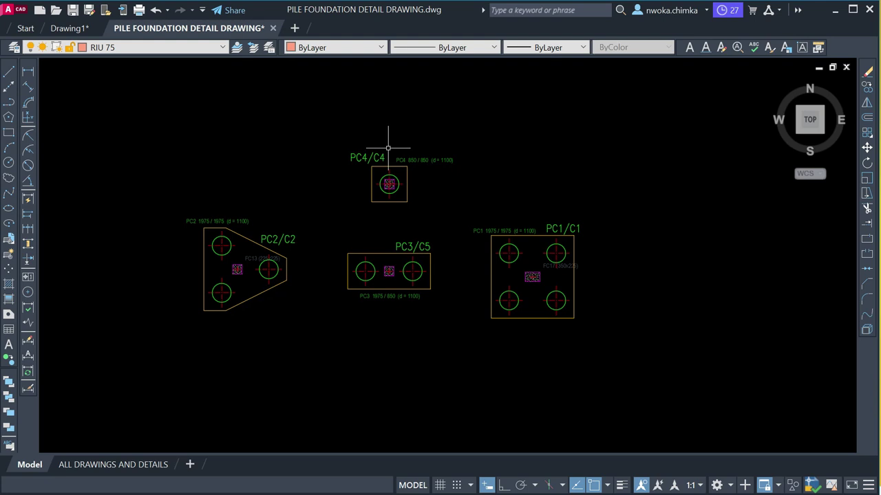
{"action": "scroll", "coordinate": [401, 153], "scroll_direction": "down", "scroll_amount": 2}
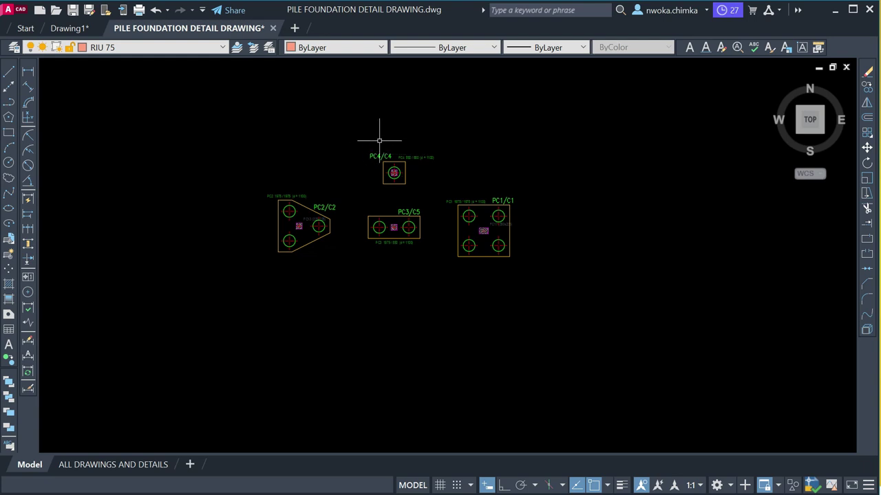
{"action": "scroll", "coordinate": [379, 140], "scroll_direction": "up", "scroll_amount": 2}
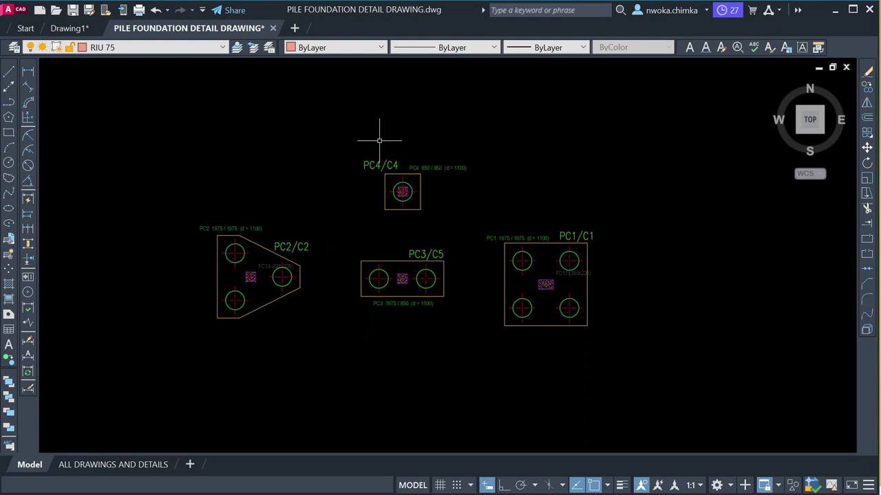
{"action": "scroll", "coordinate": [376, 149], "scroll_direction": "down", "scroll_amount": 4}
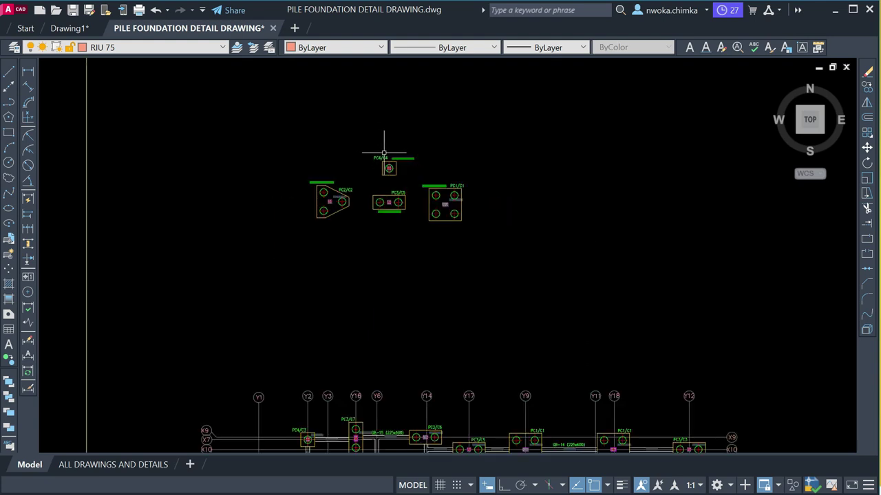
{"action": "scroll", "coordinate": [374, 140], "scroll_direction": "up", "scroll_amount": 3}
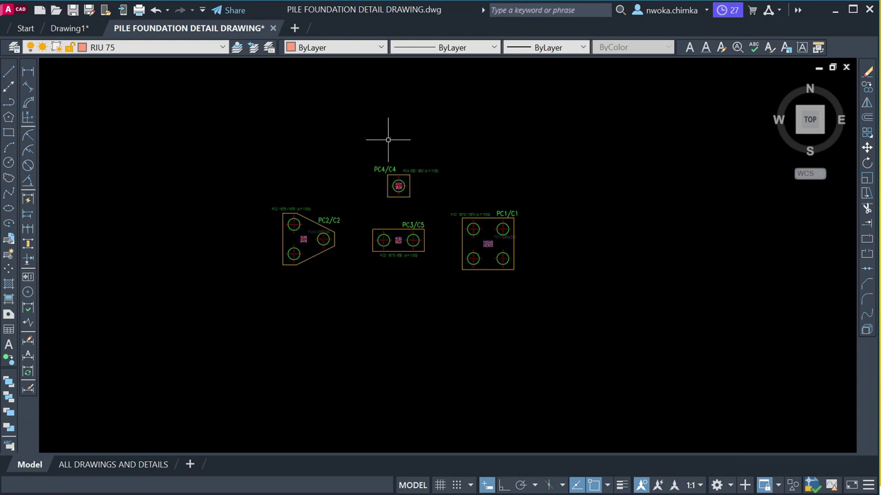
{"action": "scroll", "coordinate": [389, 142], "scroll_direction": "down", "scroll_amount": 4}
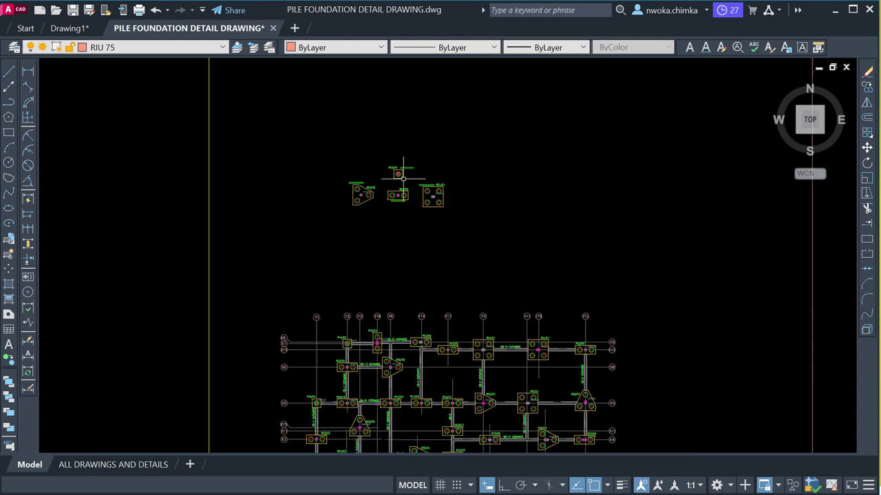
- Examine the foundation layout plan with its grid lines, pile caps and ground beams
{"action": "scroll", "coordinate": [401, 184], "scroll_direction": "down", "scroll_amount": 3}
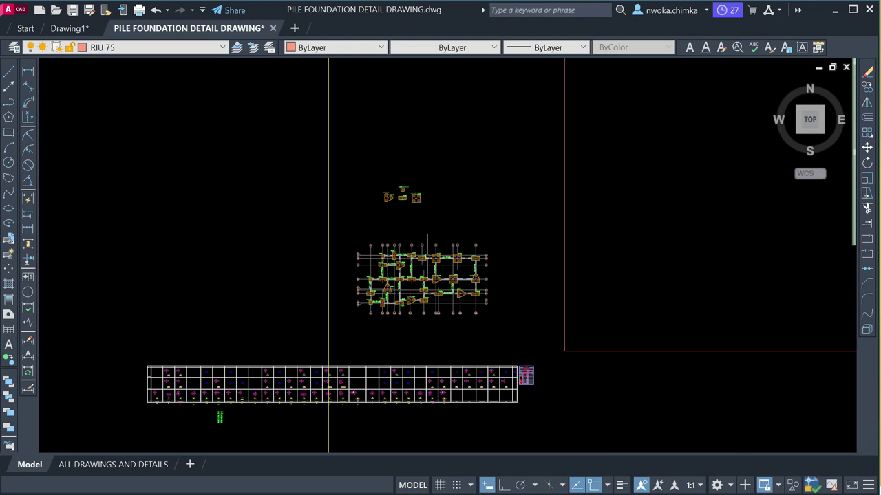
{"action": "scroll", "coordinate": [416, 272], "scroll_direction": "up", "scroll_amount": 5}
{"action": "scroll", "coordinate": [406, 255], "scroll_direction": "down", "scroll_amount": 4}
{"action": "scroll", "coordinate": [401, 246], "scroll_direction": "down", "scroll_amount": 4}
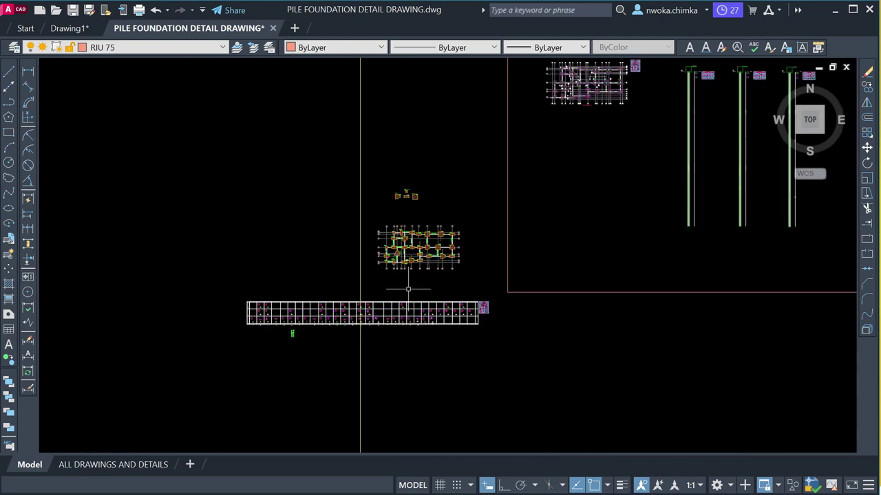
{"action": "scroll", "coordinate": [403, 290], "scroll_direction": "up", "scroll_amount": 4}
{"action": "scroll", "coordinate": [421, 177], "scroll_direction": "up", "scroll_amount": 2}
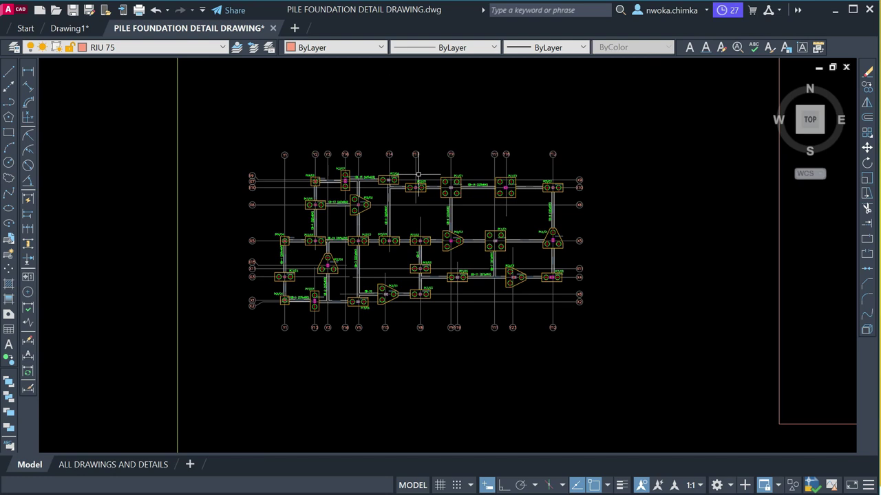
{"action": "middle_click_drag", "start_coordinate": [445, 158], "coordinate": [439, 181]}
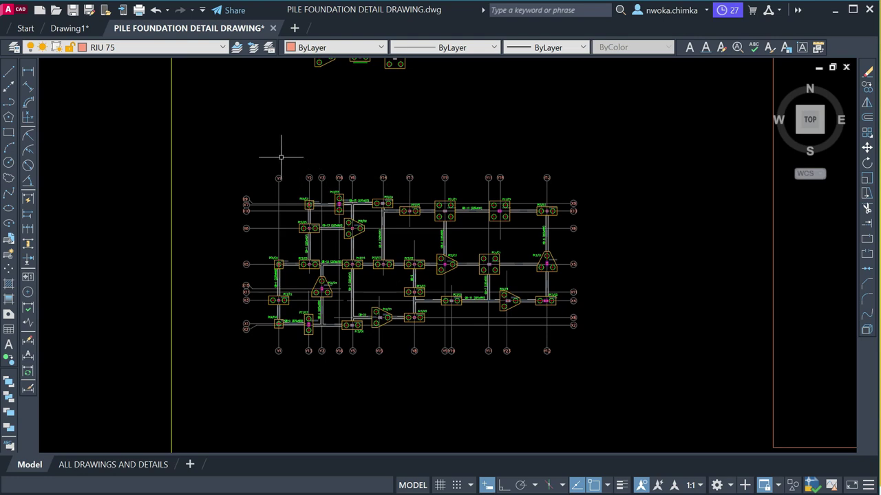
{"action": "scroll", "coordinate": [272, 188], "scroll_direction": "up", "scroll_amount": 2}
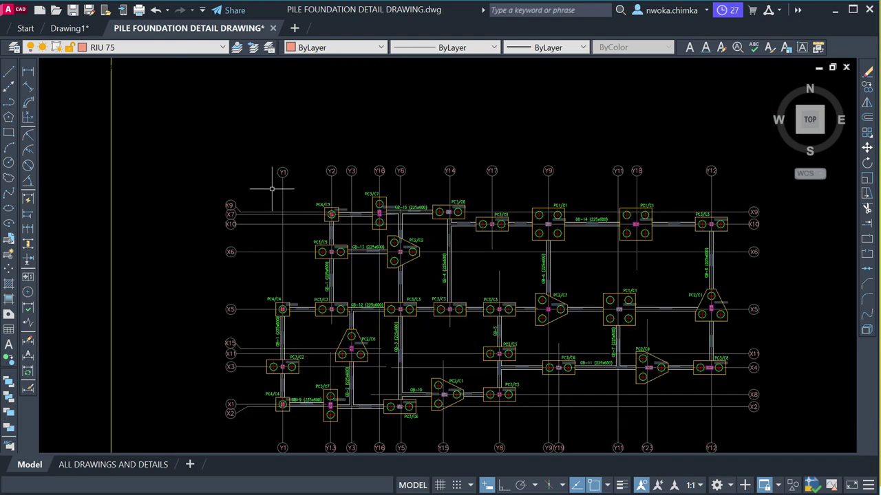
{"action": "scroll", "coordinate": [261, 140], "scroll_direction": "down", "scroll_amount": 2}
{"action": "scroll", "coordinate": [261, 141], "scroll_direction": "up", "scroll_amount": 2}
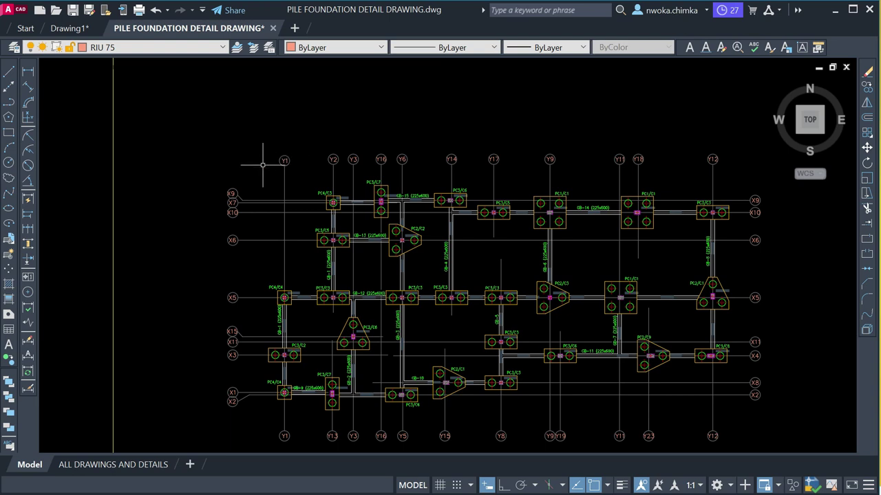
{"action": "scroll", "coordinate": [262, 165], "scroll_direction": "down", "scroll_amount": 1}
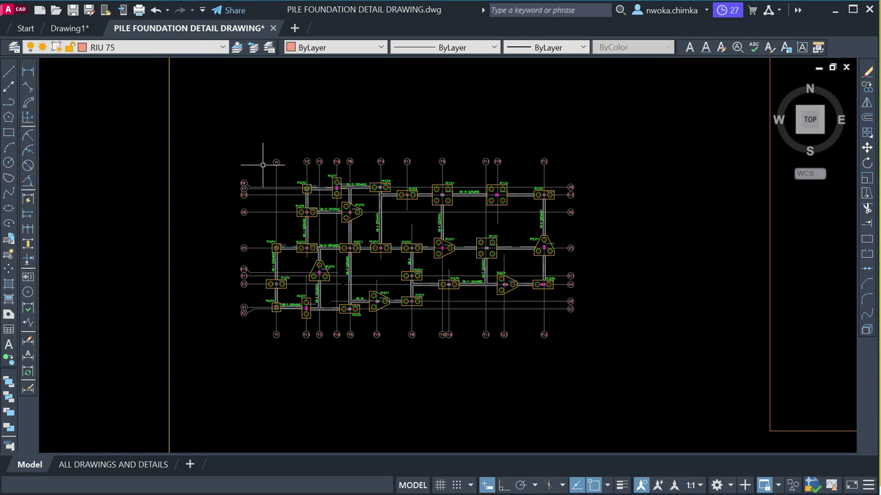
{"action": "scroll", "coordinate": [337, 190], "scroll_direction": "down", "scroll_amount": 1}
{"action": "scroll", "coordinate": [361, 199], "scroll_direction": "up", "scroll_amount": 3}
{"action": "middle_click_drag", "start_coordinate": [444, 182], "coordinate": [442, 276]}
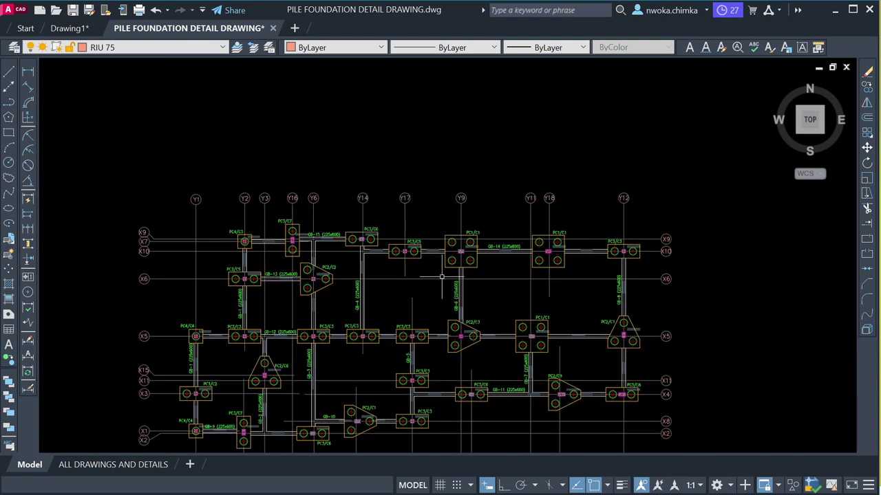
- Check the separated PC1 to PC4 pile cap types above the layout against the caps in the plan
{"action": "scroll", "coordinate": [470, 225], "scroll_direction": "down", "scroll_amount": 2}
{"action": "middle_click_drag", "start_coordinate": [457, 210], "coordinate": [457, 358]}
{"action": "scroll", "coordinate": [379, 200], "scroll_direction": "up", "scroll_amount": 2}
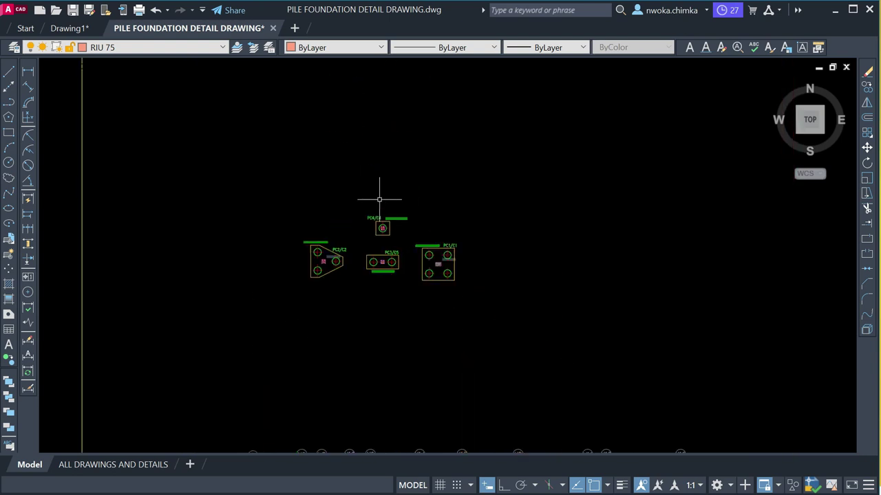
{"action": "scroll", "coordinate": [379, 199], "scroll_direction": "up", "scroll_amount": 2}
{"action": "scroll", "coordinate": [499, 315], "scroll_direction": "up", "scroll_amount": 2}
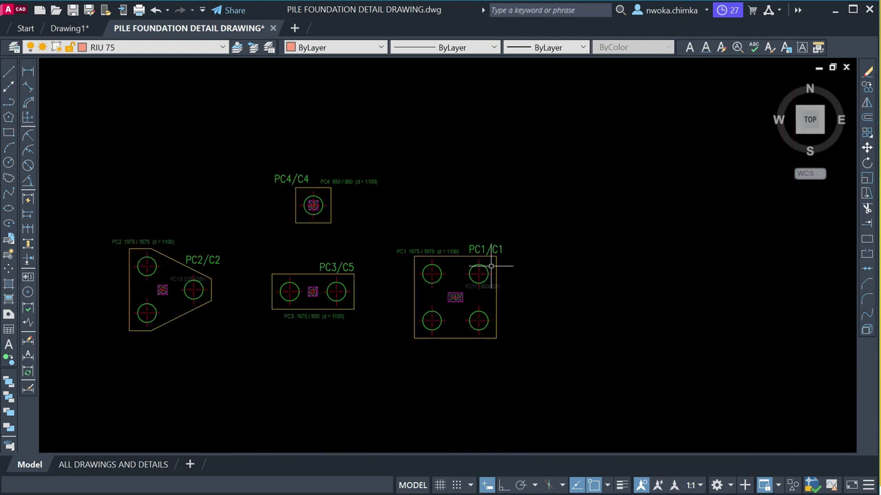
{"action": "scroll", "coordinate": [387, 153], "scroll_direction": "down", "scroll_amount": 5}
{"action": "scroll", "coordinate": [382, 313], "scroll_direction": "up", "scroll_amount": 4}
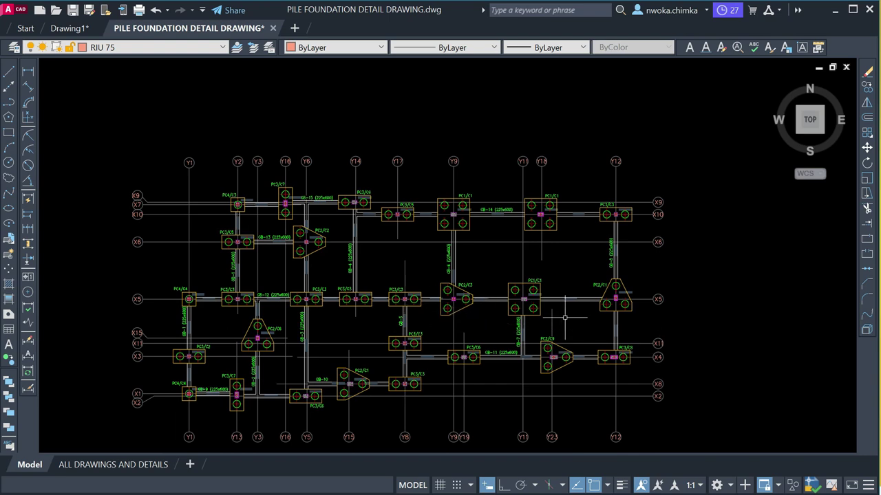
- Examine the four-pile PC1/C1 cap near the crossing of grid lines X5 and Y11 in the foundation layout
{"action": "middle_click_drag", "start_coordinate": [351, 309], "coordinate": [365, 248]}
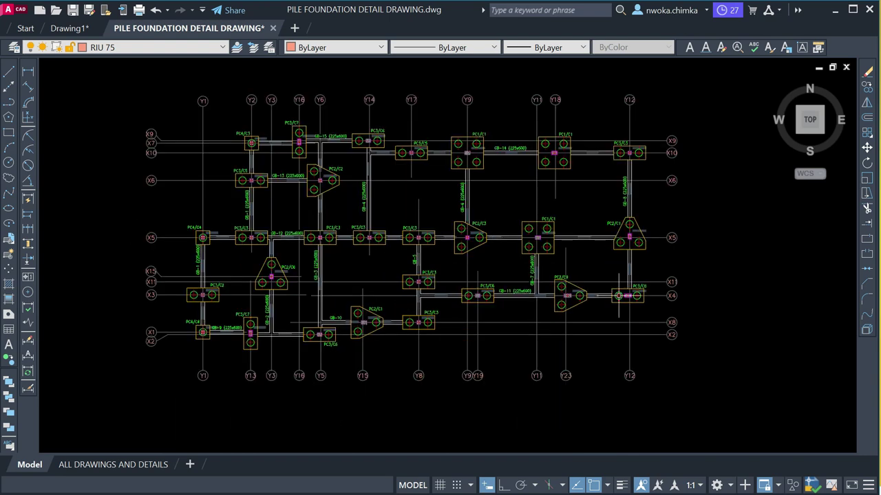
{"action": "scroll", "coordinate": [568, 220], "scroll_direction": "up", "scroll_amount": 3}
{"action": "left_click", "coordinate": [423, 211]}
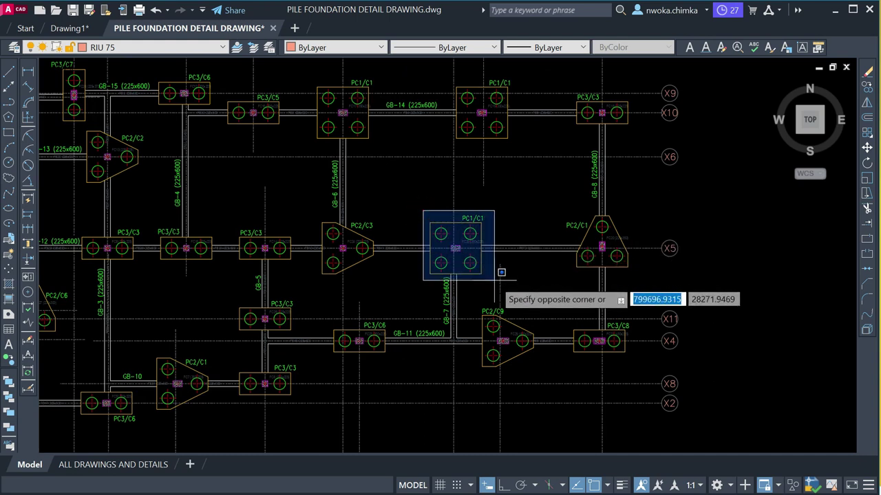
{"action": "left_click", "coordinate": [452, 173]}
{"action": "scroll", "coordinate": [433, 179], "scroll_direction": "down", "scroll_amount": 3}
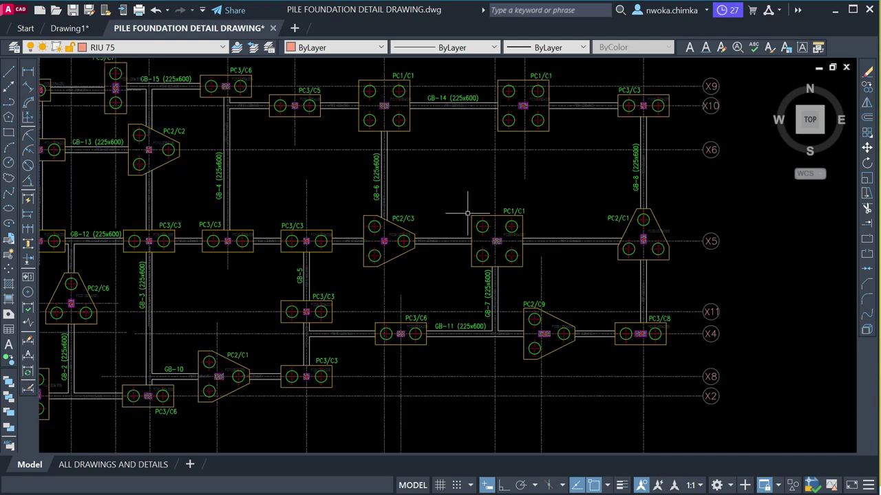
{"action": "scroll", "coordinate": [583, 227], "scroll_direction": "down", "scroll_amount": 2}
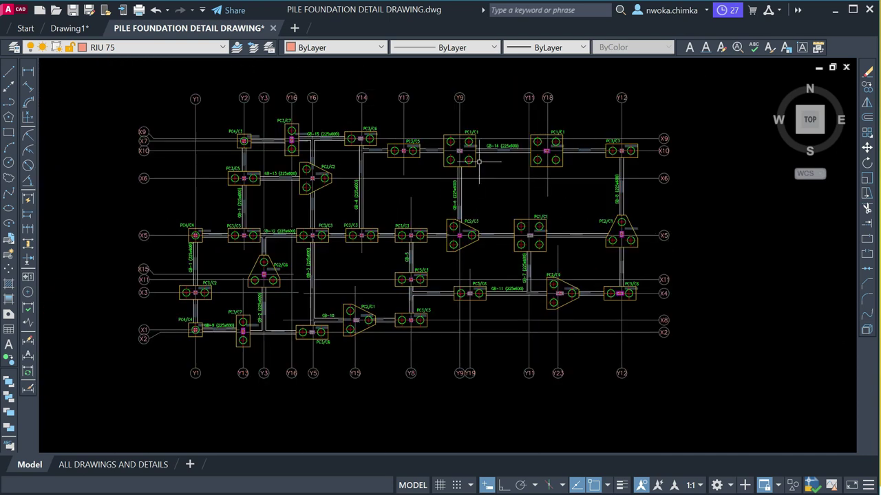
- Inspect the label of the PC1/C1 pile cap on grid line Y9 beside ground beam GB-14
{"action": "scroll", "coordinate": [478, 163], "scroll_direction": "up", "scroll_amount": 6}
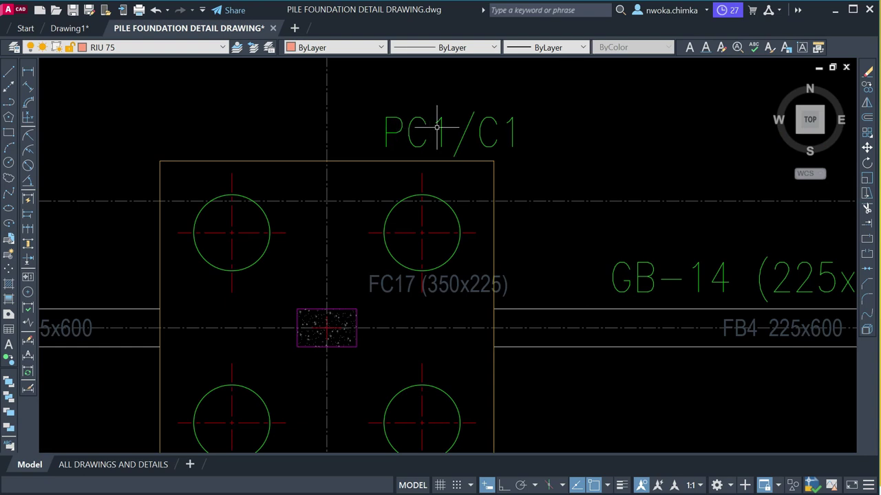
{"action": "scroll", "coordinate": [481, 131], "scroll_direction": "down", "scroll_amount": 4}
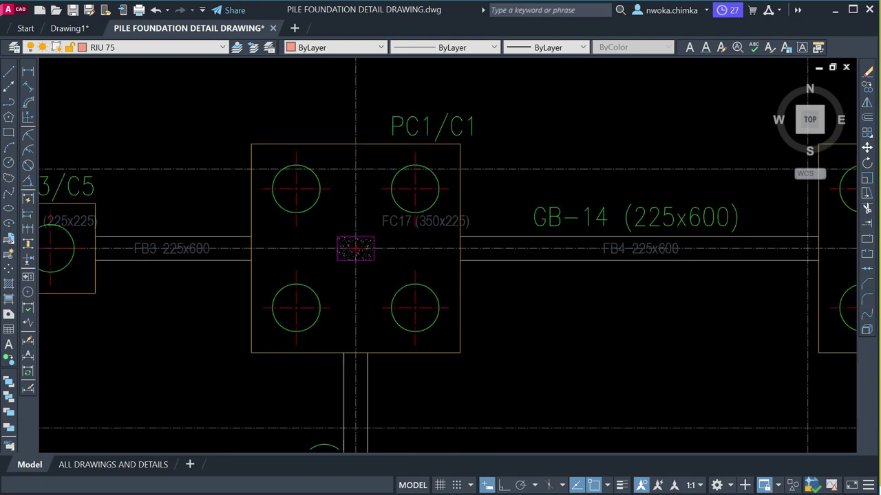
{"action": "left_click", "coordinate": [281, 107]}
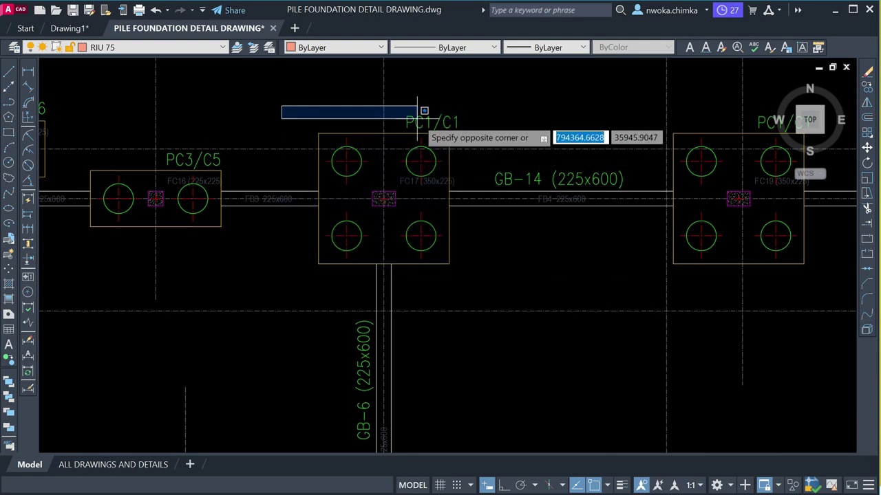
{"action": "left_click", "coordinate": [372, 105]}
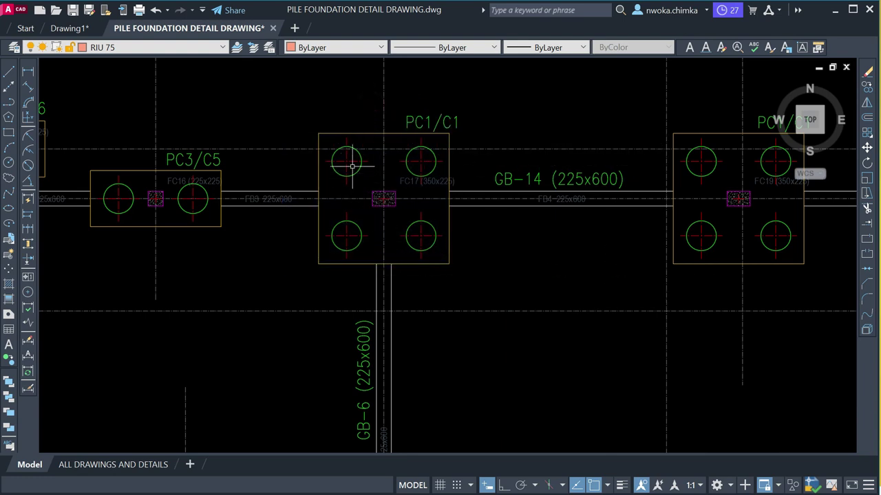
- Inspect the four piles inside the PC1/C1 cap on grid line Y9 one by one
{"action": "scroll", "coordinate": [365, 171], "scroll_direction": "up", "scroll_amount": 5}
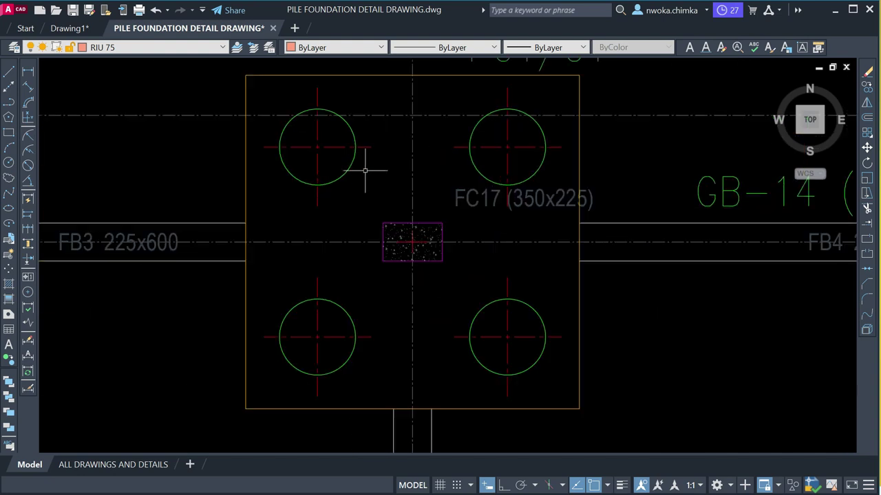
{"action": "left_click", "coordinate": [352, 171]}
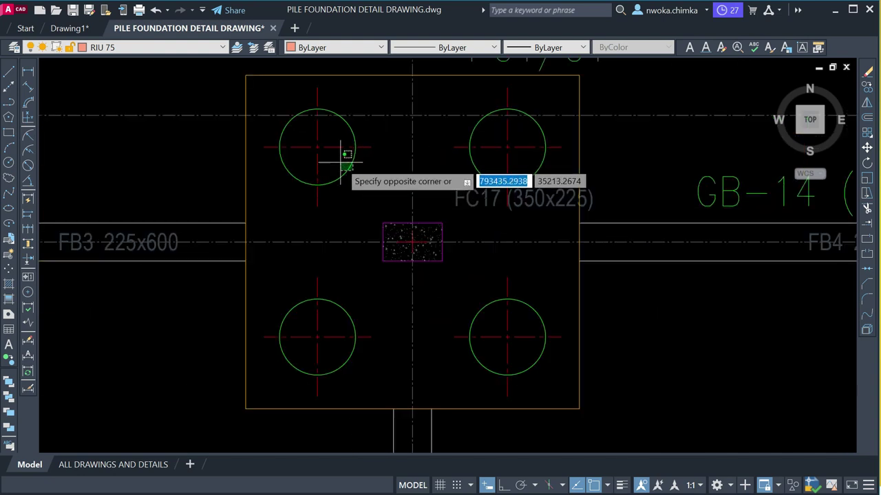
{"action": "left_click", "coordinate": [342, 149]}
{"action": "left_click", "coordinate": [471, 165]}
{"action": "left_click", "coordinate": [447, 140]}
{"action": "left_click", "coordinate": [488, 282]}
{"action": "left_click", "coordinate": [461, 315]}
{"action": "left_click", "coordinate": [354, 280]}
{"action": "left_click", "coordinate": [335, 320]}
{"action": "key", "text": "Escape"}
- Highlight the column and the outline of the PC1/C1 cap on grid line Y9 in turn, clearing each selection
{"action": "left_click", "coordinate": [363, 200]}
{"action": "left_click", "coordinate": [448, 293]}
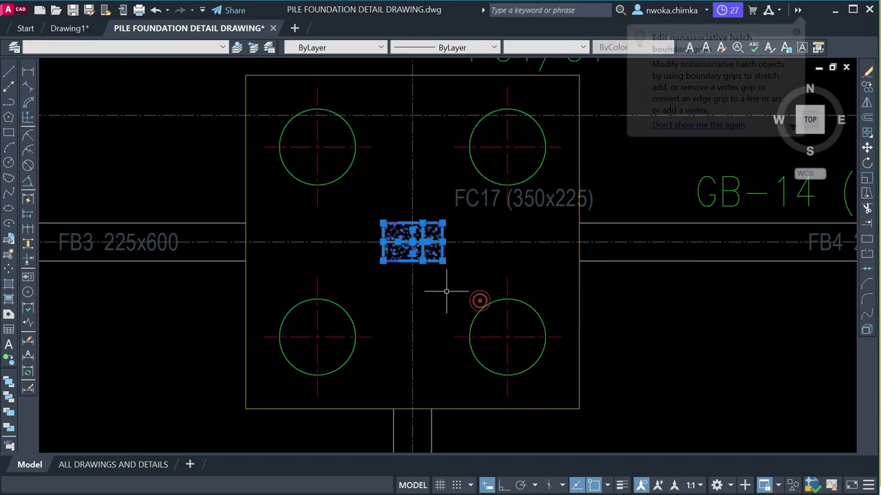
{"action": "key", "text": "Escape"}
{"action": "left_click", "coordinate": [246, 180]}
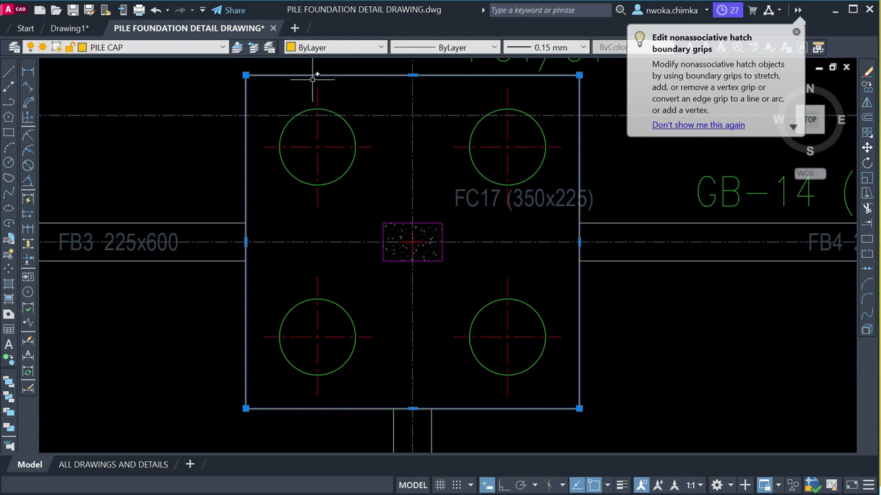
{"action": "scroll", "coordinate": [527, 99], "scroll_direction": "down", "scroll_amount": 1}
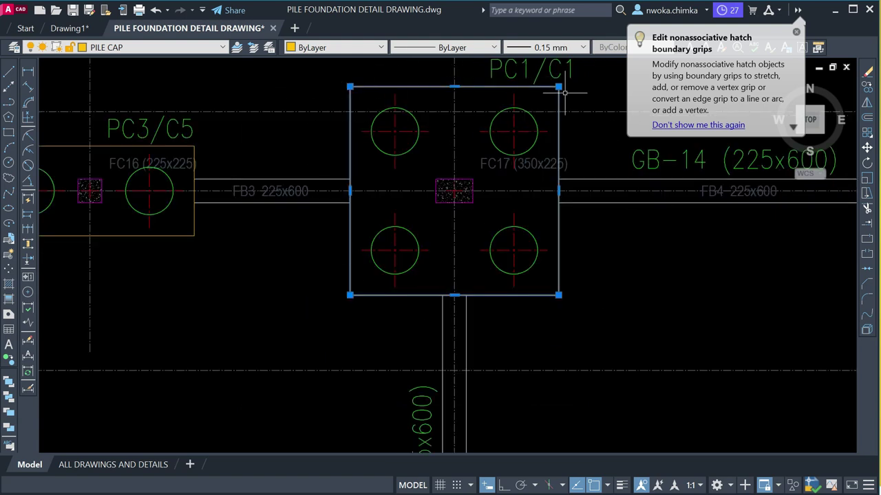
{"action": "key", "text": "Escape"}
{"action": "scroll", "coordinate": [422, 210], "scroll_direction": "down", "scroll_amount": 5}
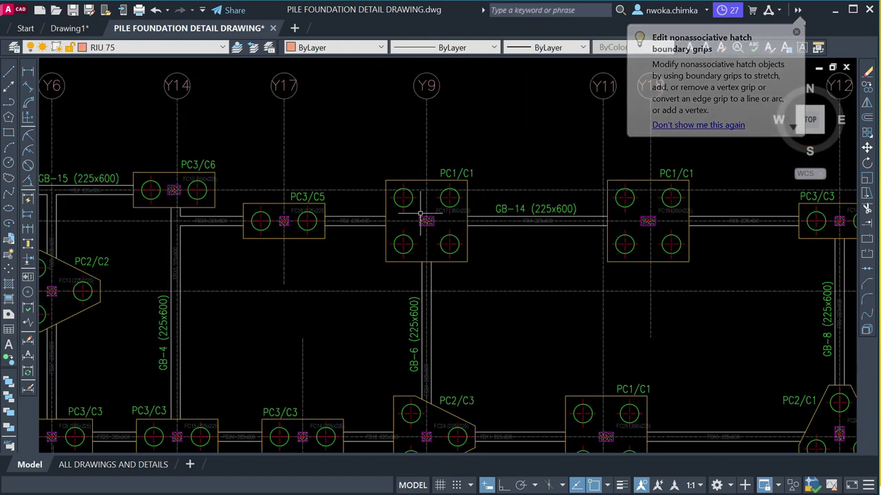
- Compare the PC1/C1 caps in the foundation layout with the separated pile cap types above it
{"action": "middle_click_drag", "start_coordinate": [437, 222], "coordinate": [450, 256]}
{"action": "middle_click_drag", "start_coordinate": [394, 246], "coordinate": [479, 261]}
{"action": "scroll", "coordinate": [454, 169], "scroll_direction": "down", "scroll_amount": 2}
{"action": "middle_click_drag", "start_coordinate": [426, 233], "coordinate": [457, 492]}
{"action": "scroll", "coordinate": [376, 238], "scroll_direction": "up", "scroll_amount": 4}
{"action": "scroll", "coordinate": [422, 195], "scroll_direction": "down", "scroll_amount": 4}
{"action": "scroll", "coordinate": [428, 228], "scroll_direction": "up", "scroll_amount": 6}
{"action": "scroll", "coordinate": [520, 133], "scroll_direction": "down", "scroll_amount": 6}
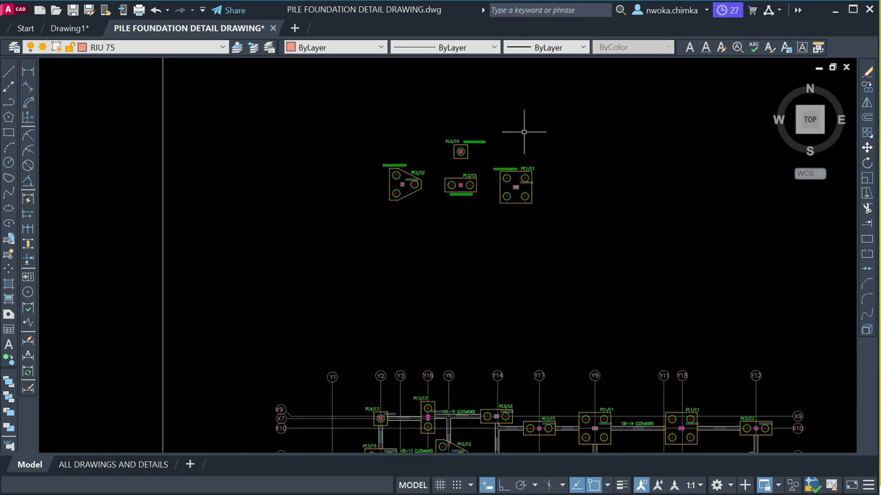
{"action": "scroll", "coordinate": [414, 311], "scroll_direction": "down", "scroll_amount": 2}
{"action": "scroll", "coordinate": [410, 361], "scroll_direction": "up", "scroll_amount": 5}
{"action": "scroll", "coordinate": [392, 226], "scroll_direction": "down", "scroll_amount": 4}
{"action": "middle_click_drag", "start_coordinate": [424, 179], "coordinate": [360, 442]}
{"action": "scroll", "coordinate": [406, 197], "scroll_direction": "up", "scroll_amount": 5}
{"action": "scroll", "coordinate": [409, 124], "scroll_direction": "down", "scroll_amount": 5}
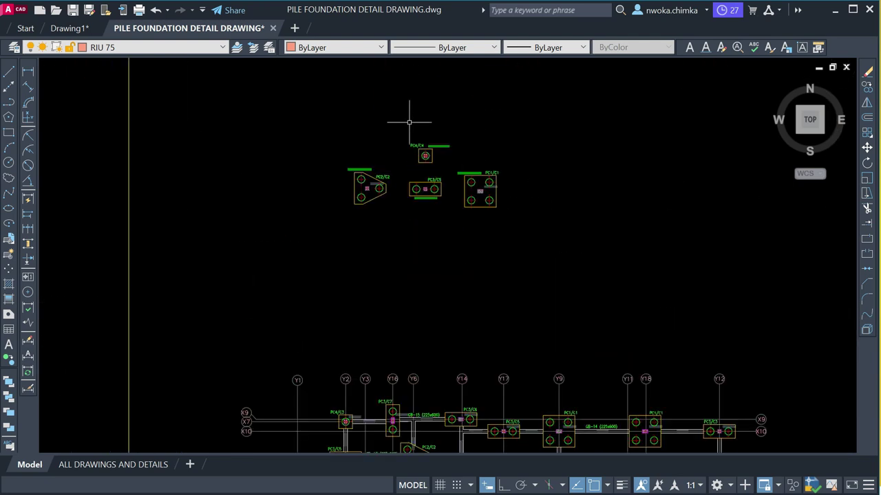
- Compare the PC3/C5 cap on grid line Y17 and the neighbouring PC1/C1 cap with their separated counterparts
{"action": "scroll", "coordinate": [365, 201], "scroll_direction": "up", "scroll_amount": 3}
{"action": "scroll", "coordinate": [354, 161], "scroll_direction": "down", "scroll_amount": 4}
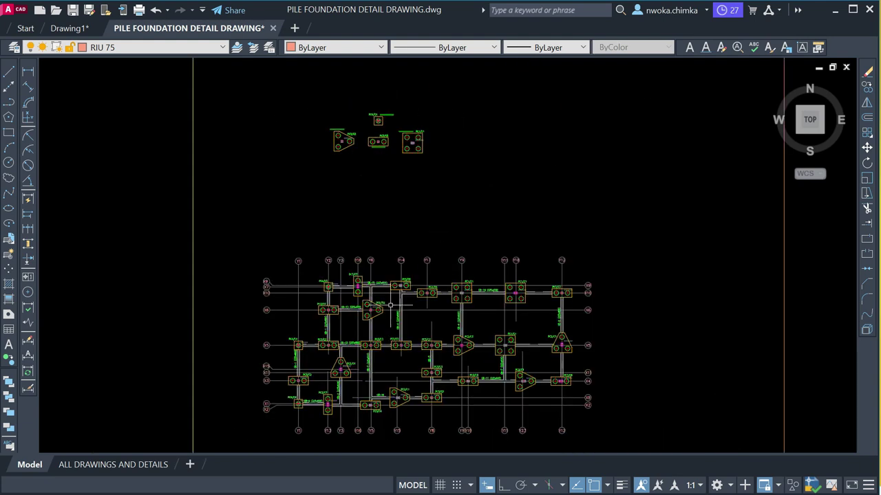
{"action": "scroll", "coordinate": [415, 271], "scroll_direction": "up", "scroll_amount": 5}
{"action": "scroll", "coordinate": [427, 248], "scroll_direction": "down", "scroll_amount": 5}
{"action": "middle_click_drag", "start_coordinate": [427, 248], "coordinate": [396, 437]}
{"action": "scroll", "coordinate": [357, 189], "scroll_direction": "up", "scroll_amount": 5}
{"action": "scroll", "coordinate": [386, 216], "scroll_direction": "down", "scroll_amount": 4}
{"action": "scroll", "coordinate": [399, 298], "scroll_direction": "up", "scroll_amount": 6}
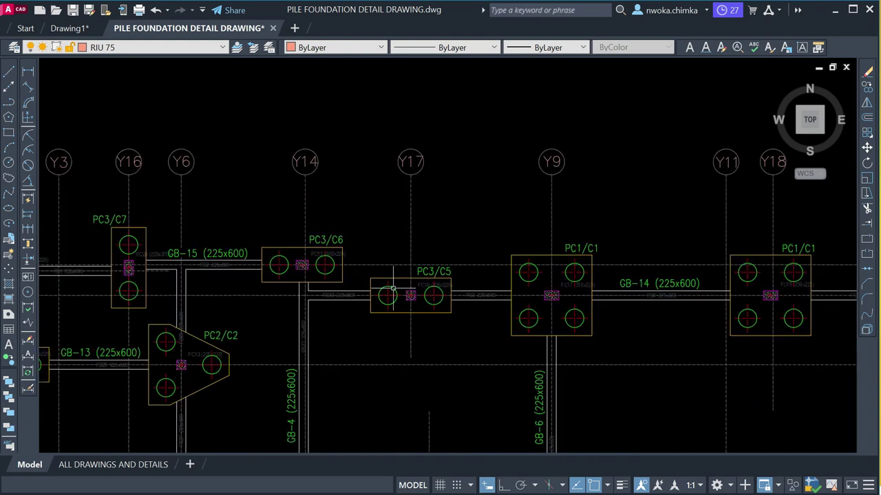
{"action": "scroll", "coordinate": [351, 281], "scroll_direction": "down", "scroll_amount": 5}
{"action": "scroll", "coordinate": [357, 120], "scroll_direction": "up", "scroll_amount": 5}
{"action": "scroll", "coordinate": [296, 154], "scroll_direction": "down", "scroll_amount": 5}
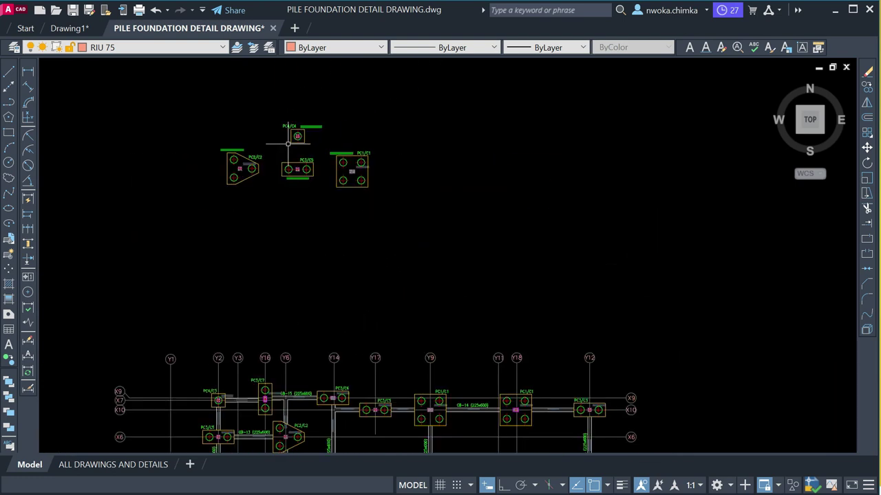
{"action": "scroll", "coordinate": [474, 418], "scroll_direction": "up", "scroll_amount": 6}
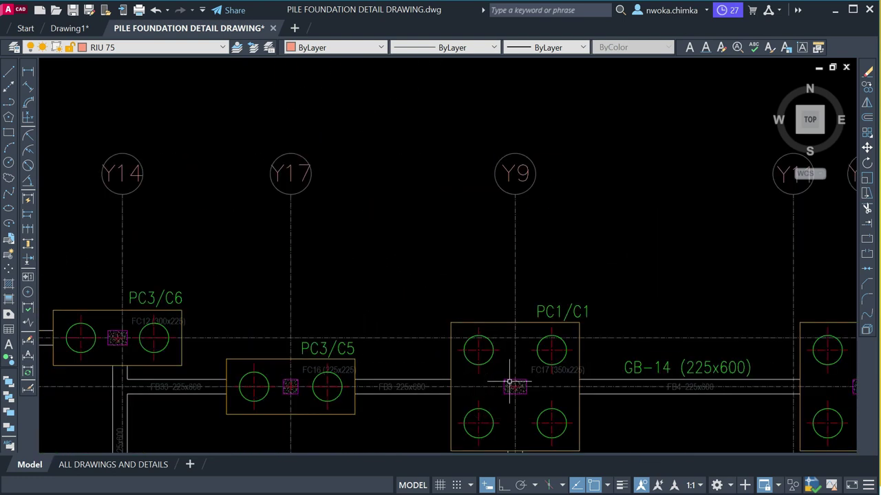
{"action": "scroll", "coordinate": [401, 261], "scroll_direction": "down", "scroll_amount": 8}
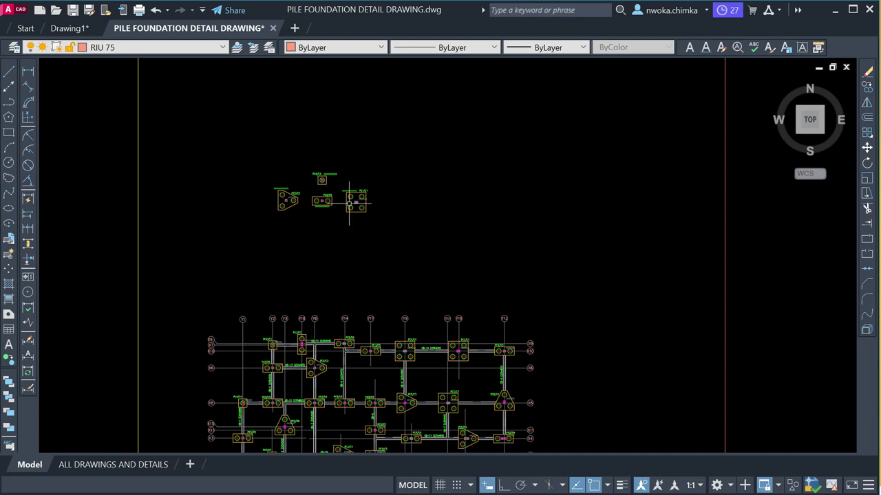
- Review the size labels and pile arrangements of the separated PC1, PC2, PC3 and PC4 caps
{"action": "scroll", "coordinate": [336, 181], "scroll_direction": "up", "scroll_amount": 2}
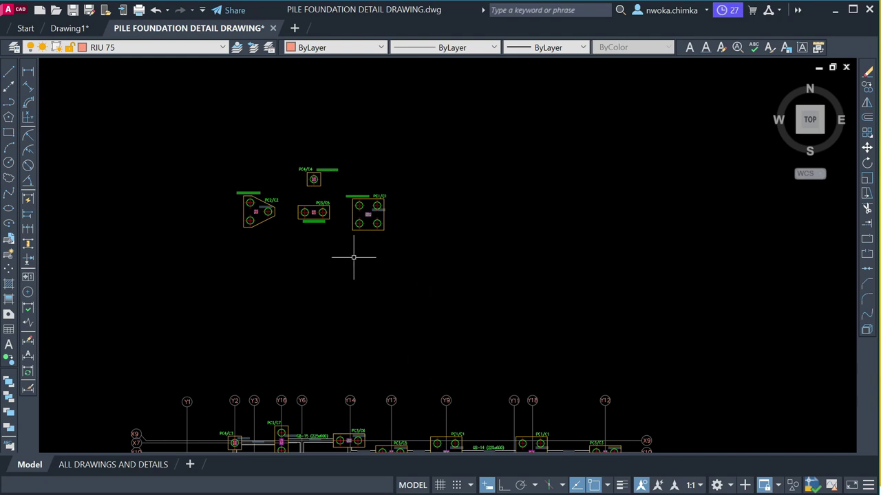
{"action": "scroll", "coordinate": [313, 181], "scroll_direction": "up", "scroll_amount": 4}
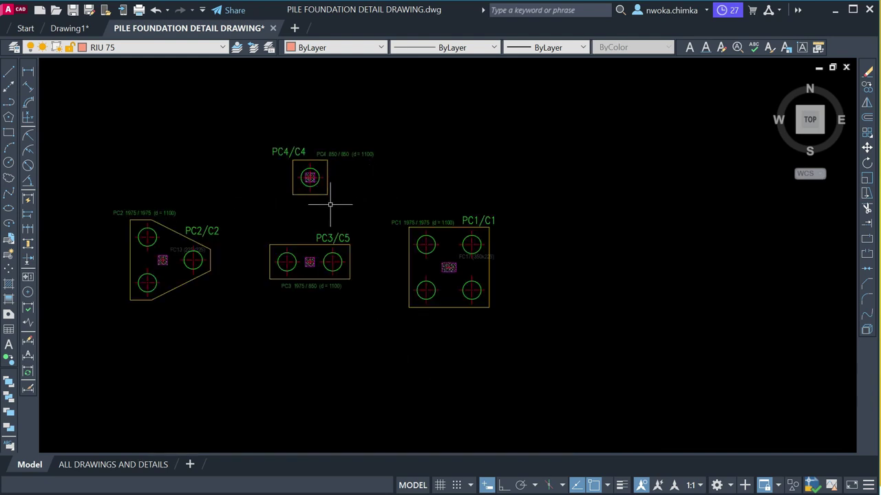
{"action": "scroll", "coordinate": [340, 216], "scroll_direction": "down", "scroll_amount": 2}
{"action": "scroll", "coordinate": [314, 204], "scroll_direction": "down", "scroll_amount": 2}
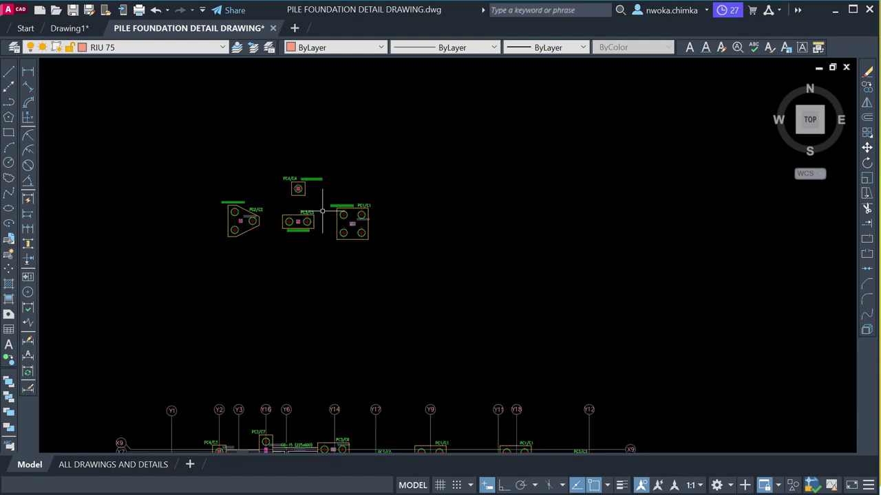
- Compare the separated PC1, PC2, PC3 and PC4 pile cap types with the foundation layout below them
{"action": "scroll", "coordinate": [338, 214], "scroll_direction": "up", "scroll_amount": 2}
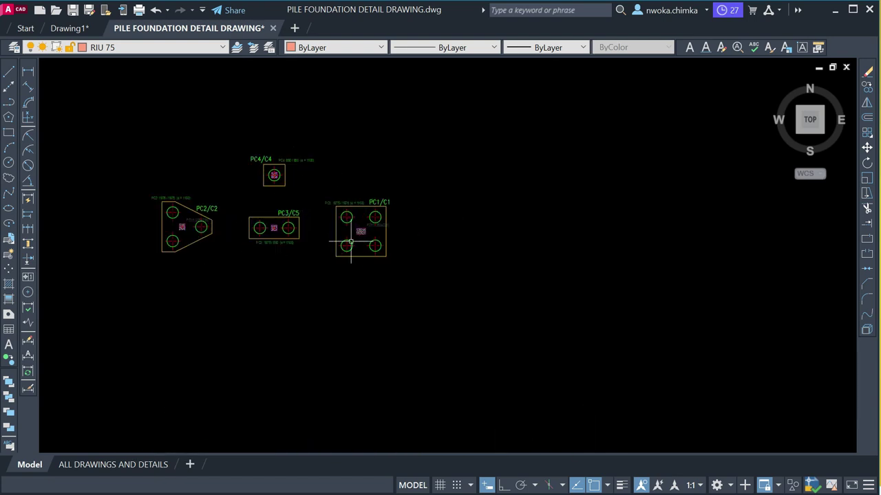
{"action": "scroll", "coordinate": [346, 217], "scroll_direction": "down", "scroll_amount": 3}
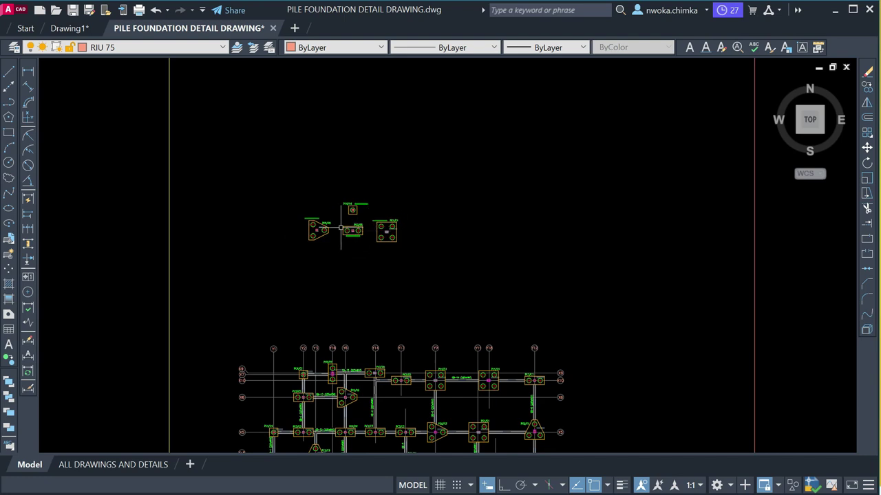
{"action": "scroll", "coordinate": [338, 224], "scroll_direction": "down", "scroll_amount": 3}
{"action": "scroll", "coordinate": [358, 223], "scroll_direction": "up", "scroll_amount": 3}
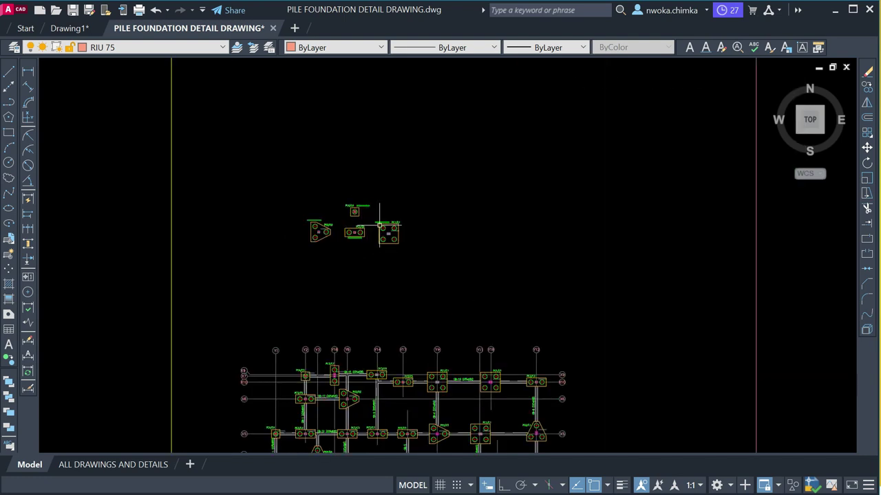
{"action": "scroll", "coordinate": [379, 225], "scroll_direction": "up", "scroll_amount": 2}
{"action": "scroll", "coordinate": [451, 233], "scroll_direction": "down", "scroll_amount": 2}
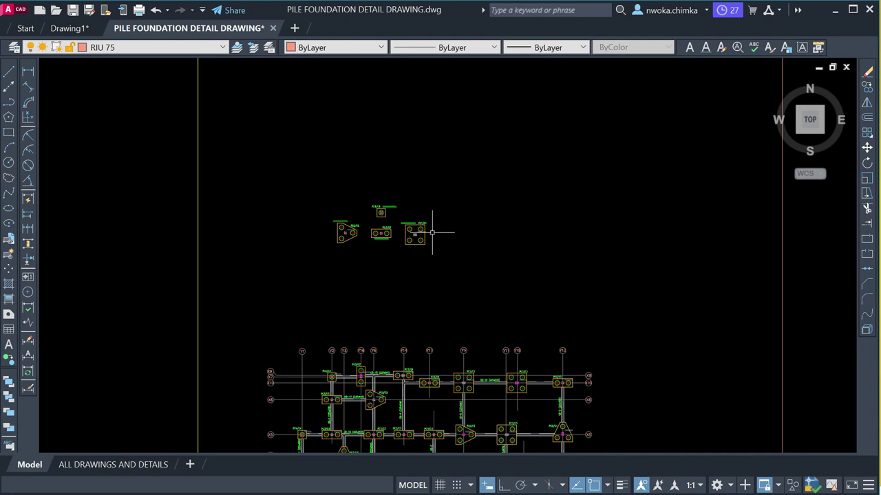
{"action": "scroll", "coordinate": [447, 232], "scroll_direction": "down", "scroll_amount": 2}
{"action": "scroll", "coordinate": [454, 237], "scroll_direction": "down", "scroll_amount": 3}
{"action": "scroll", "coordinate": [440, 237], "scroll_direction": "up", "scroll_amount": 4}
{"action": "scroll", "coordinate": [429, 231], "scroll_direction": "down", "scroll_amount": 4}
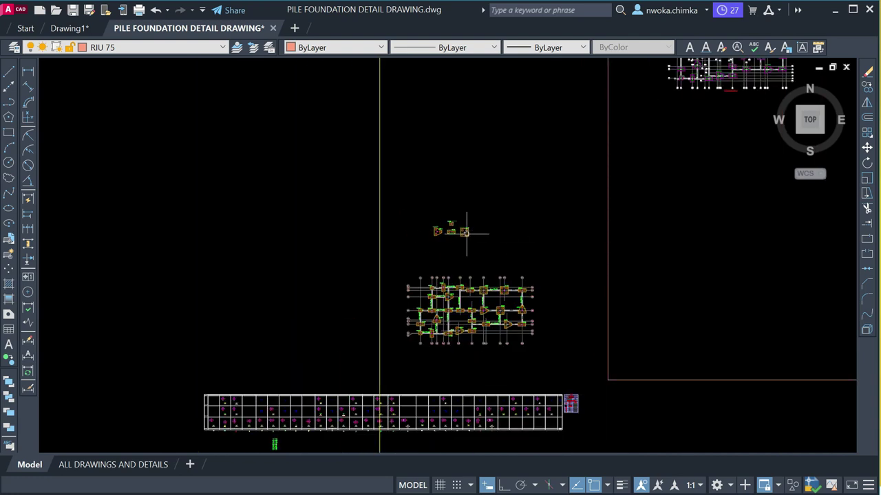
{"action": "scroll", "coordinate": [466, 233], "scroll_direction": "up", "scroll_amount": 5}
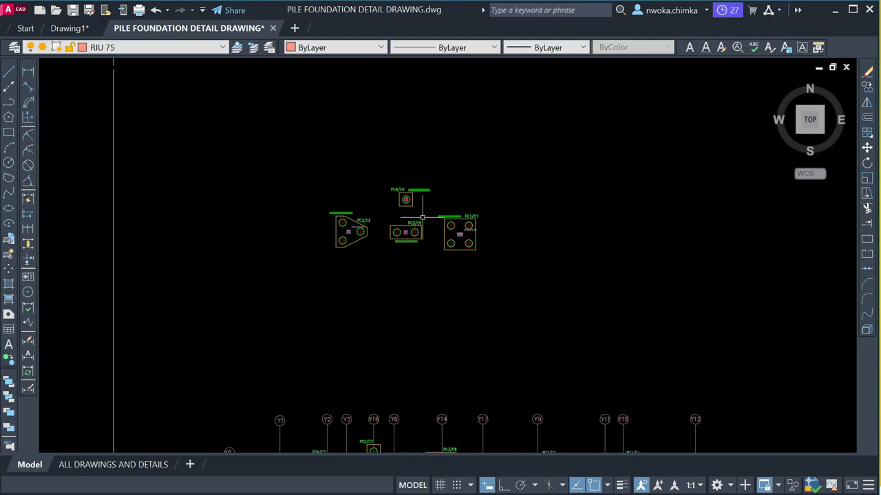
- Locate the ready-made pile foundation detail sheets in the drawing and view the StoneBridge detailing template catalogue in Excel
{"action": "scroll", "coordinate": [478, 240], "scroll_direction": "down", "scroll_amount": 5}
{"action": "scroll", "coordinate": [542, 306], "scroll_direction": "up", "scroll_amount": 3}
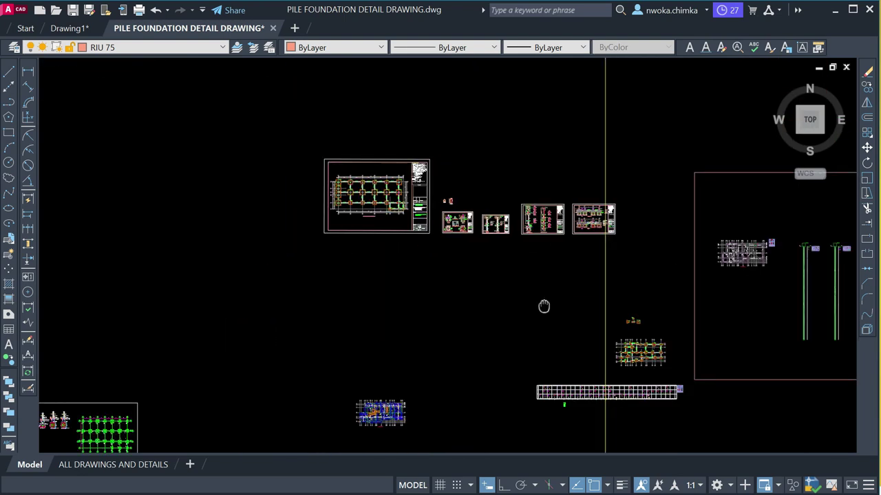
{"action": "scroll", "coordinate": [591, 264], "scroll_direction": "up", "scroll_amount": 3}
{"action": "scroll", "coordinate": [232, 202], "scroll_direction": "down", "scroll_amount": 5}
{"action": "middle_click_drag", "start_coordinate": [373, 229], "coordinate": [453, 240]}
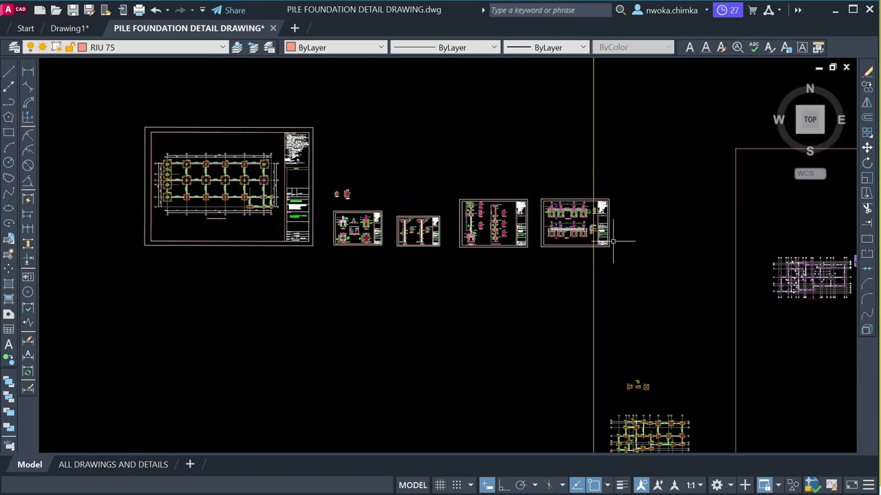
{"action": "scroll", "coordinate": [372, 225], "scroll_direction": "down", "scroll_amount": 2}
{"action": "mouse_move", "coordinate": [228, 476]}
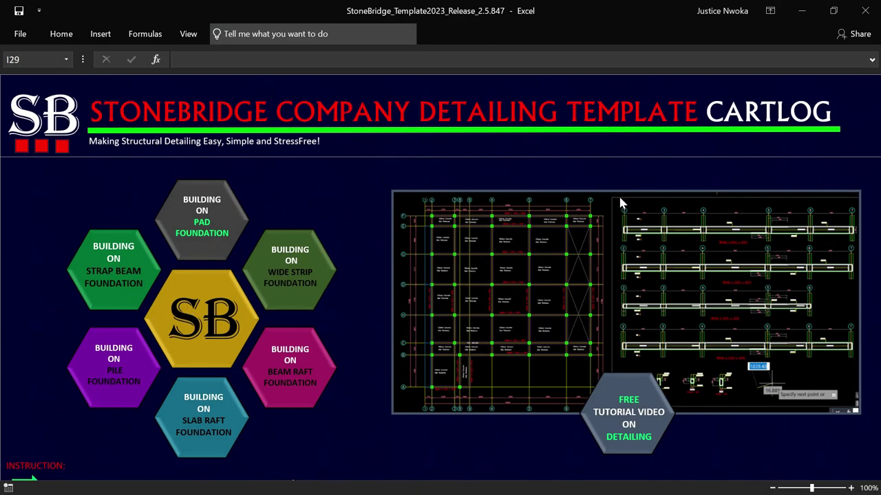
{"action": "left_click", "coordinate": [802, 10]}
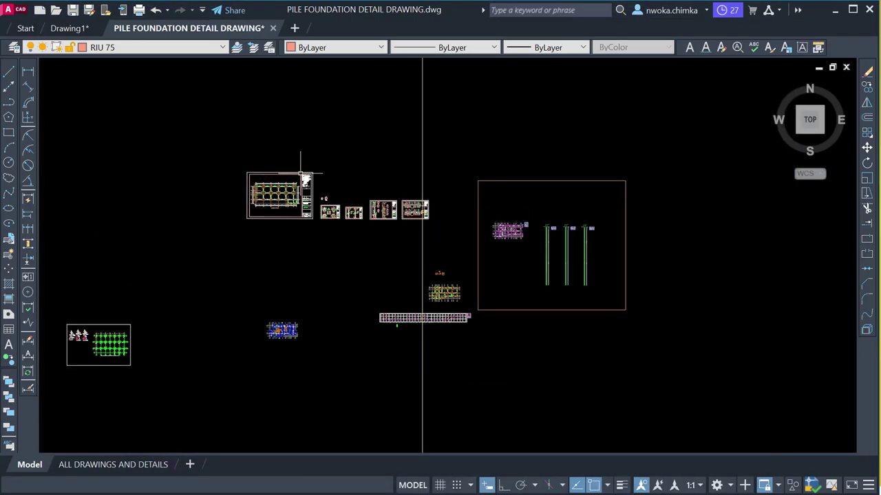
- Examine the template sheets for the general arrangement, the PC2 pile cap details and the neighbouring pile details
{"action": "scroll", "coordinate": [369, 194], "scroll_direction": "up", "scroll_amount": 4}
{"action": "scroll", "coordinate": [353, 197], "scroll_direction": "down", "scroll_amount": 2}
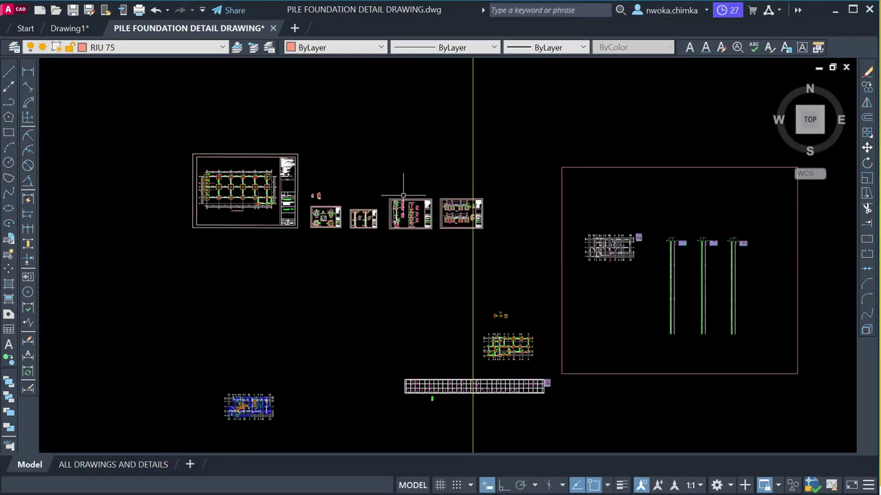
{"action": "scroll", "coordinate": [327, 207], "scroll_direction": "up", "scroll_amount": 2}
{"action": "scroll", "coordinate": [302, 206], "scroll_direction": "up", "scroll_amount": 2}
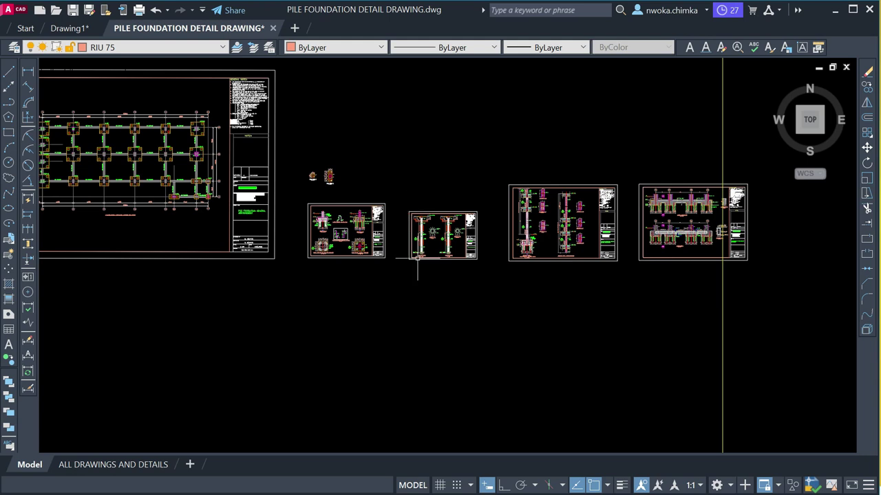
{"action": "scroll", "coordinate": [402, 234], "scroll_direction": "up", "scroll_amount": 6}
{"action": "middle_click_drag", "start_coordinate": [185, 187], "coordinate": [368, 209]}
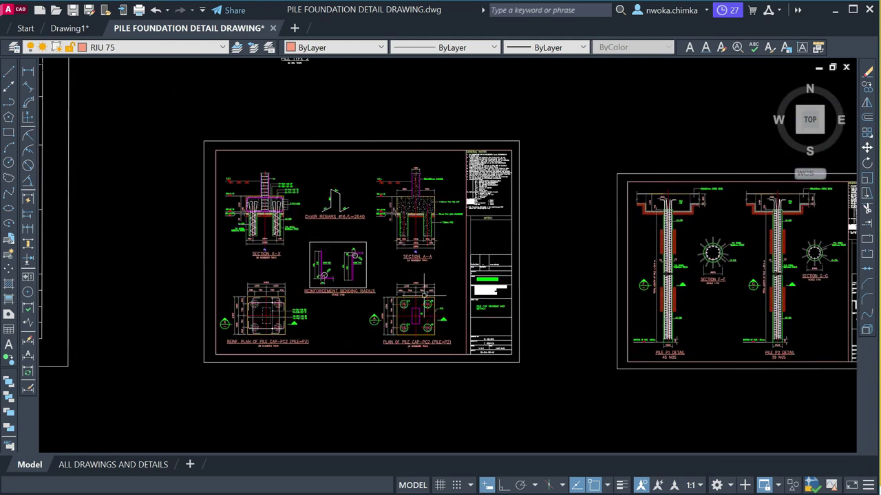
{"action": "middle_click_drag", "start_coordinate": [424, 296], "coordinate": [348, 192]}
{"action": "scroll", "coordinate": [310, 209], "scroll_direction": "down", "scroll_amount": 2}
- Copy the PC2 pile cap detail sheet into the empty space above the separated pile cap types
{"action": "left_click", "coordinate": [179, 86]}
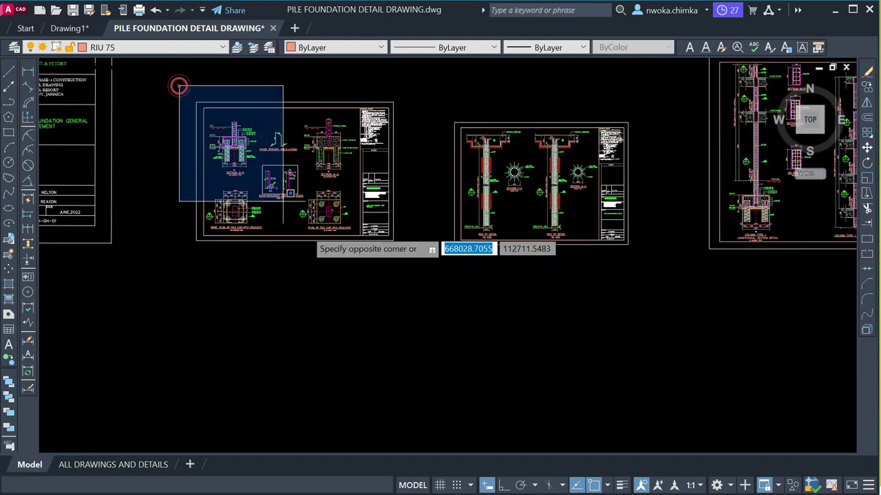
{"action": "left_click", "coordinate": [362, 305]}
{"action": "scroll", "coordinate": [344, 112], "scroll_direction": "up", "scroll_amount": 4}
{"action": "scroll", "coordinate": [393, 257], "scroll_direction": "up", "scroll_amount": 1}
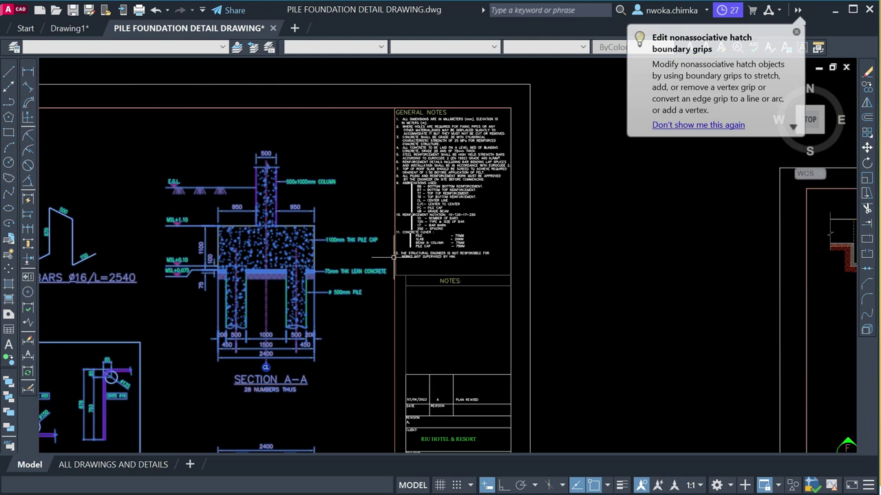
{"action": "scroll", "coordinate": [394, 299], "scroll_direction": "down", "scroll_amount": 5}
{"action": "type", "text": "co"}
{"action": "key", "text": "Return"}
{"action": "left_click", "coordinate": [306, 300]}
{"action": "scroll", "coordinate": [254, 141], "scroll_direction": "down", "scroll_amount": 10}
{"action": "scroll", "coordinate": [459, 240], "scroll_direction": "up", "scroll_amount": 8}
{"action": "left_click", "coordinate": [469, 238]}
{"action": "key", "text": "Escape"}
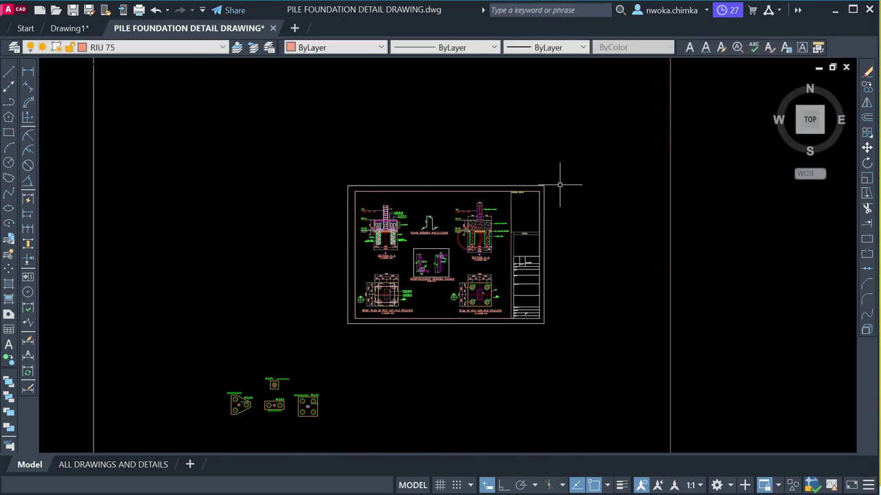
- Erase the sheet border and title block around the copied pile cap details
{"action": "scroll", "coordinate": [522, 215], "scroll_direction": "up", "scroll_amount": 4}
{"action": "scroll", "coordinate": [527, 172], "scroll_direction": "down", "scroll_amount": 4}
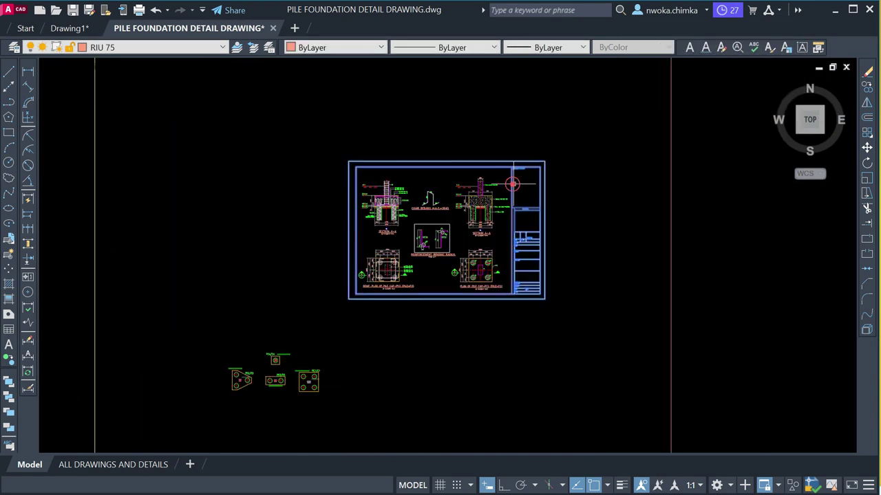
{"action": "key", "text": "Return"}
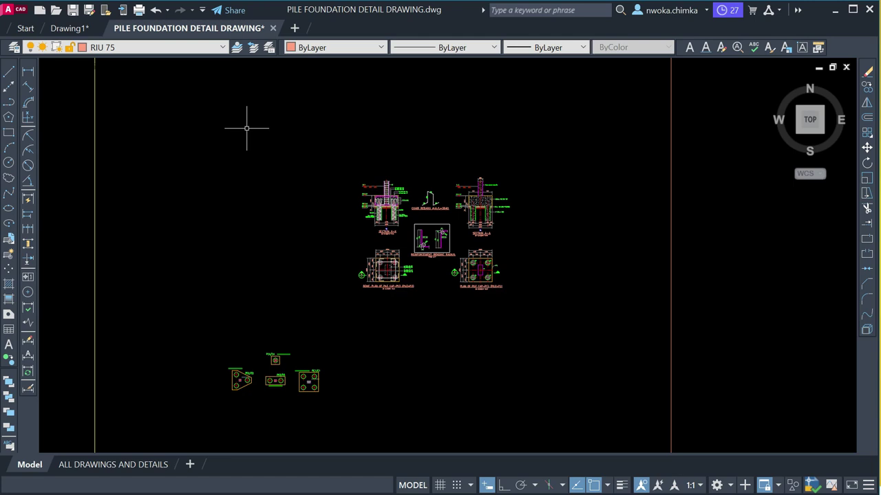
- Draw a rectangle enclosing the four separated pile cap types, leaving free space around them
{"action": "middle_click_drag", "start_coordinate": [259, 278], "coordinate": [390, 164]}
{"action": "left_click", "coordinate": [311, 212]}
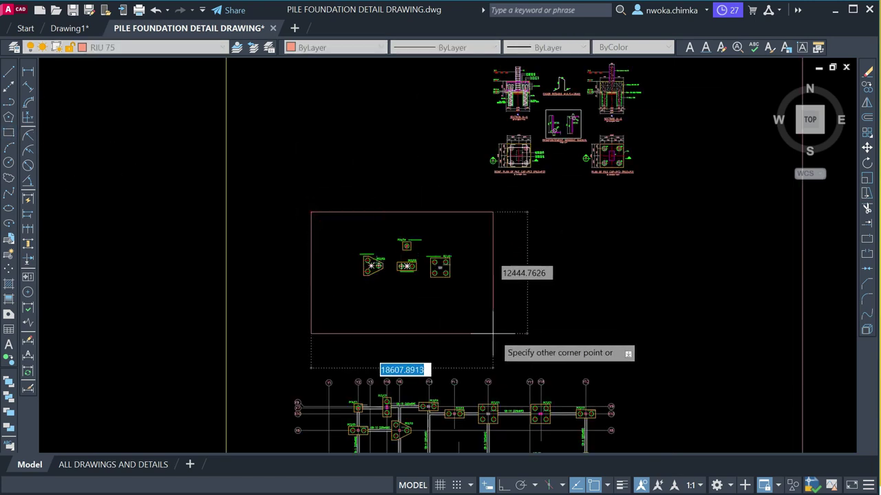
{"action": "left_click", "coordinate": [546, 357]}
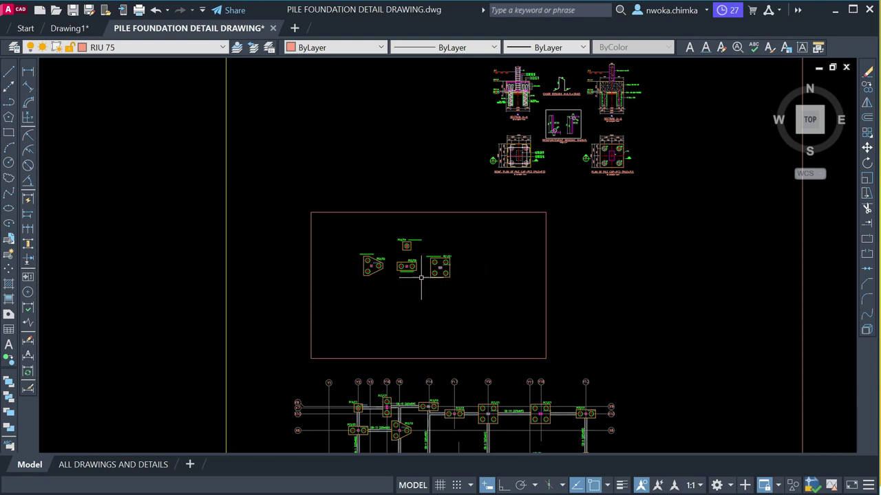
- Examine the copied pile cap plans and the pile reinforcement labels in Section X-X
{"action": "middle_click_drag", "start_coordinate": [489, 193], "coordinate": [322, 277]}
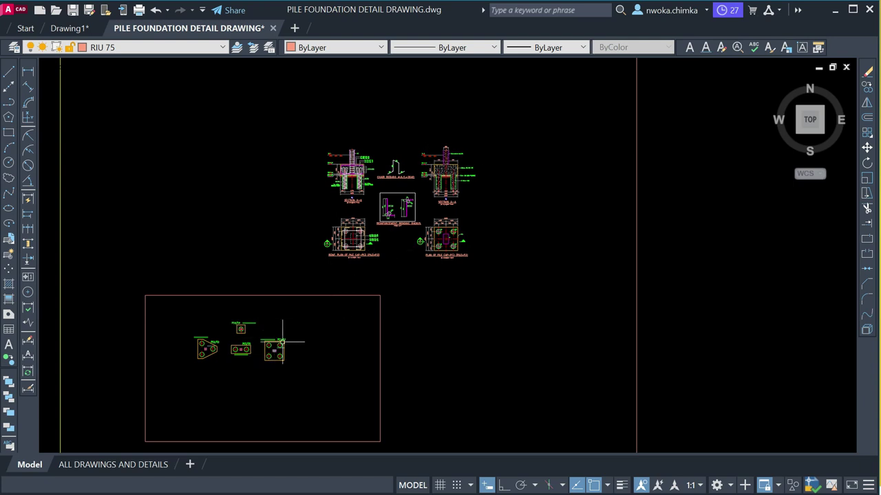
{"action": "scroll", "coordinate": [448, 264], "scroll_direction": "up", "scroll_amount": 4}
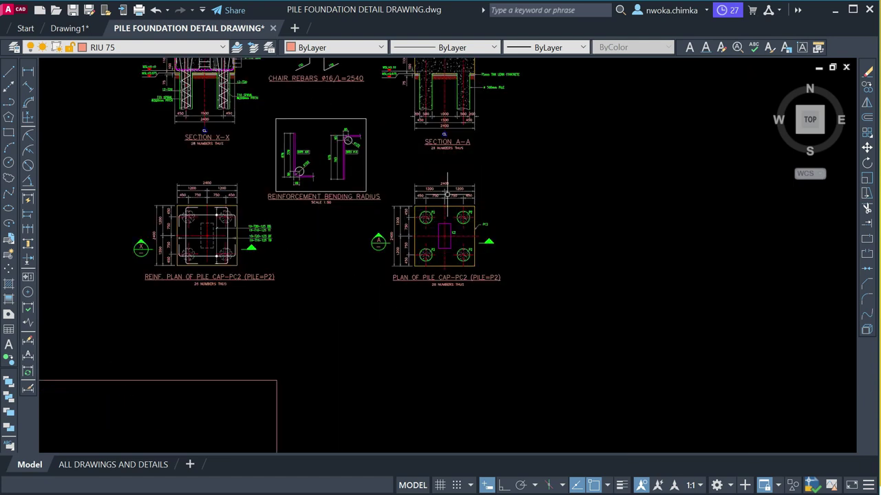
{"action": "scroll", "coordinate": [405, 272], "scroll_direction": "up", "scroll_amount": 4}
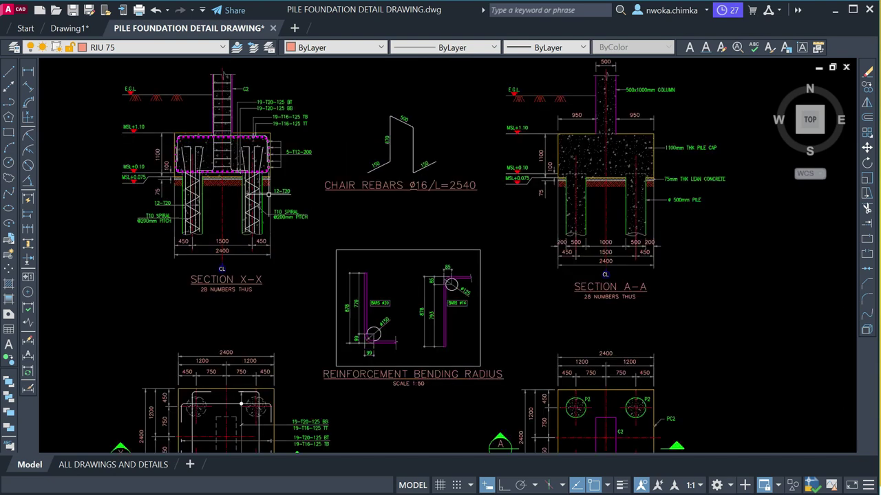
{"action": "scroll", "coordinate": [289, 188], "scroll_direction": "up", "scroll_amount": 4}
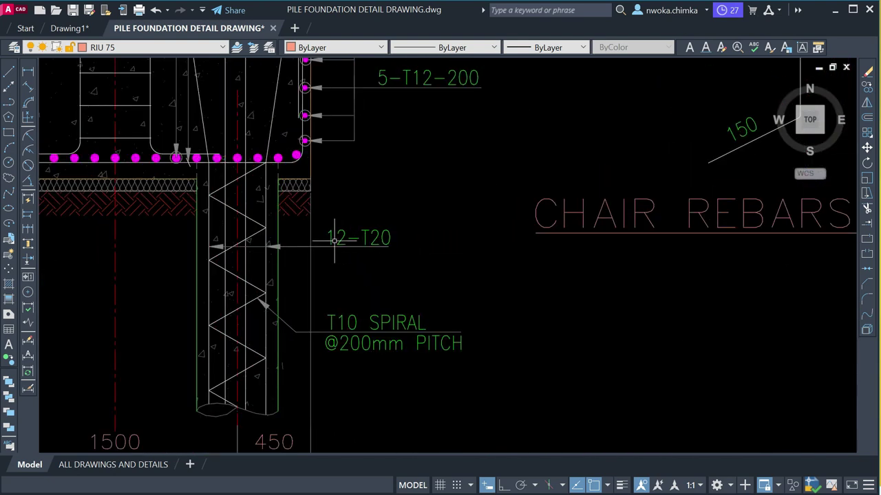
{"action": "scroll", "coordinate": [331, 240], "scroll_direction": "up", "scroll_amount": 2}
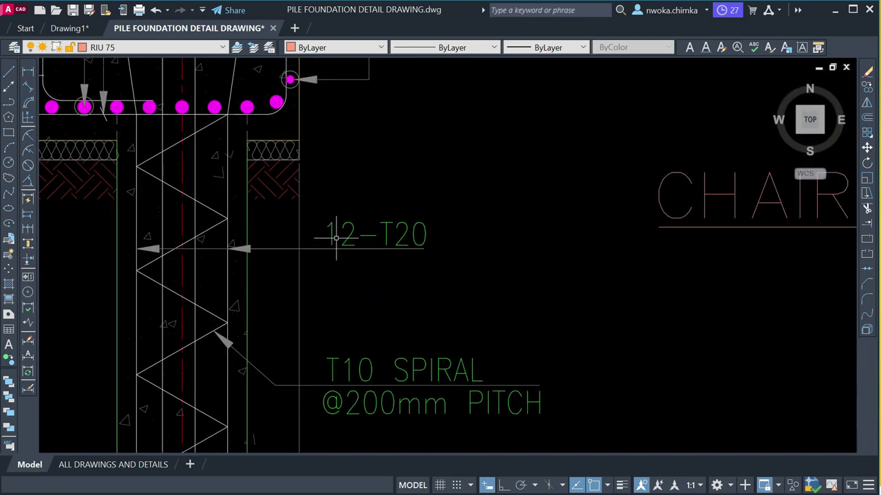
{"action": "scroll", "coordinate": [345, 237], "scroll_direction": "down", "scroll_amount": 3}
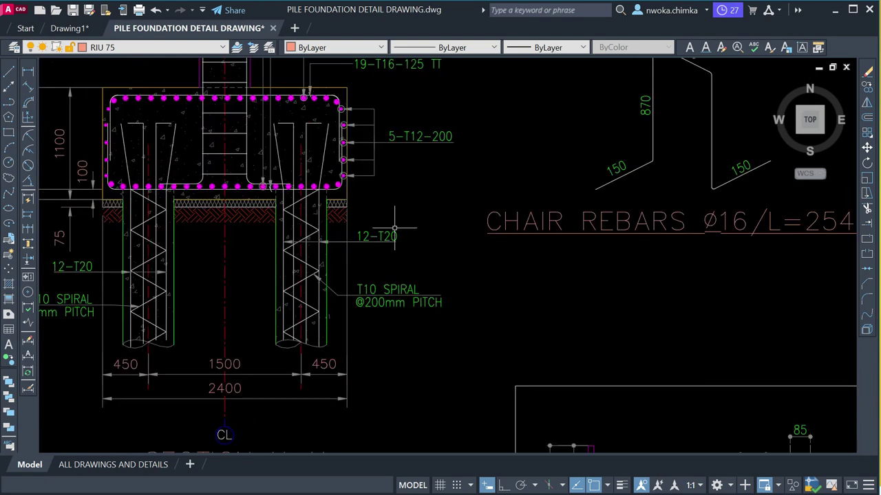
{"action": "scroll", "coordinate": [375, 220], "scroll_direction": "down", "scroll_amount": 3}
{"action": "left_click", "coordinate": [421, 184]}
{"action": "left_click", "coordinate": [406, 238]}
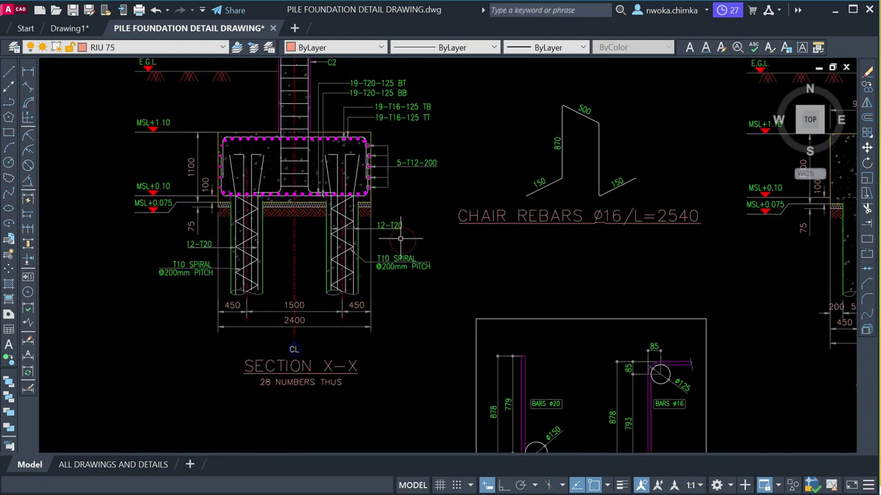
{"action": "scroll", "coordinate": [402, 197], "scroll_direction": "down", "scroll_amount": 5}
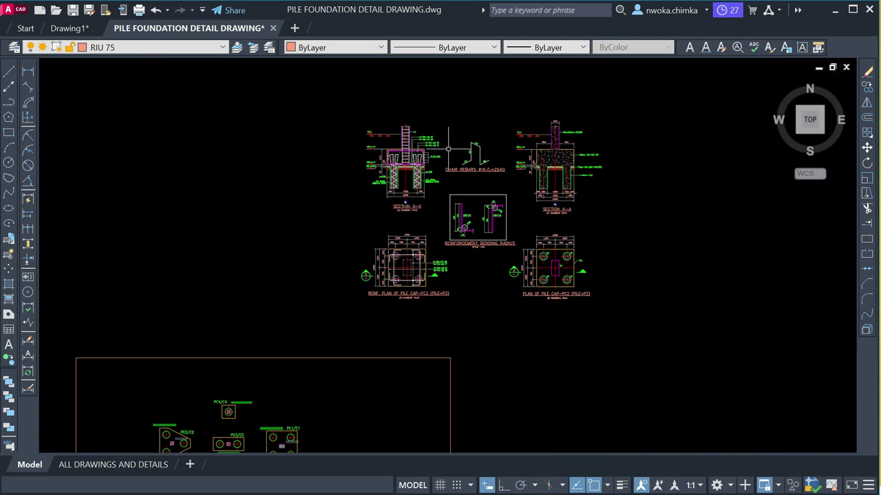
- Compare the separated pile caps with the pile bar and spiral callouts in the copied Section X-X
{"action": "scroll", "coordinate": [457, 73], "scroll_direction": "up", "scroll_amount": 3}
{"action": "scroll", "coordinate": [310, 271], "scroll_direction": "up", "scroll_amount": 5}
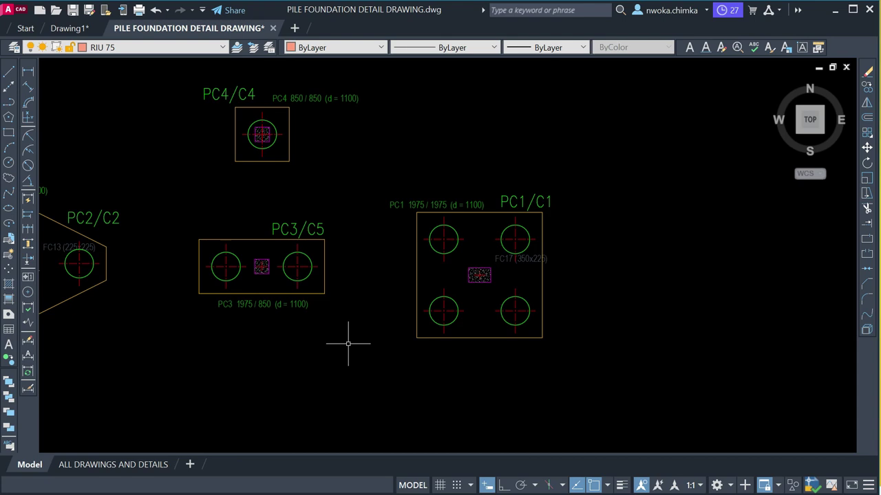
{"action": "scroll", "coordinate": [293, 324], "scroll_direction": "down", "scroll_amount": 5}
{"action": "middle_click_drag", "start_coordinate": [420, 244], "coordinate": [326, 328]}
{"action": "middle_click_drag", "start_coordinate": [428, 113], "coordinate": [427, 119]}
{"action": "scroll", "coordinate": [406, 113], "scroll_direction": "up", "scroll_amount": 8}
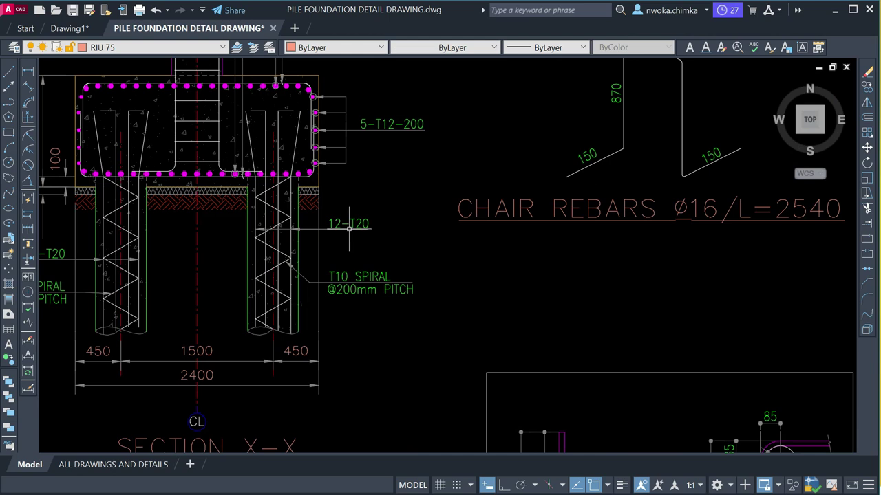
{"action": "scroll", "coordinate": [332, 220], "scroll_direction": "up", "scroll_amount": 2}
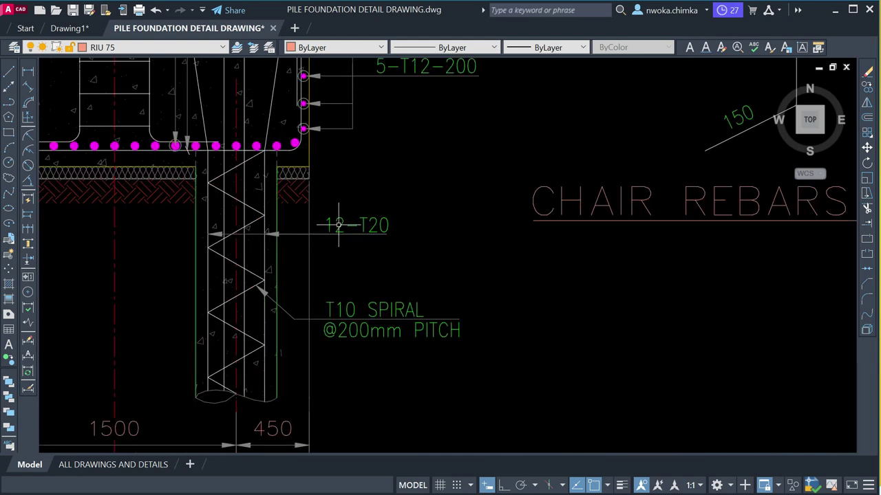
{"action": "mouse_move", "coordinate": [338, 225]}
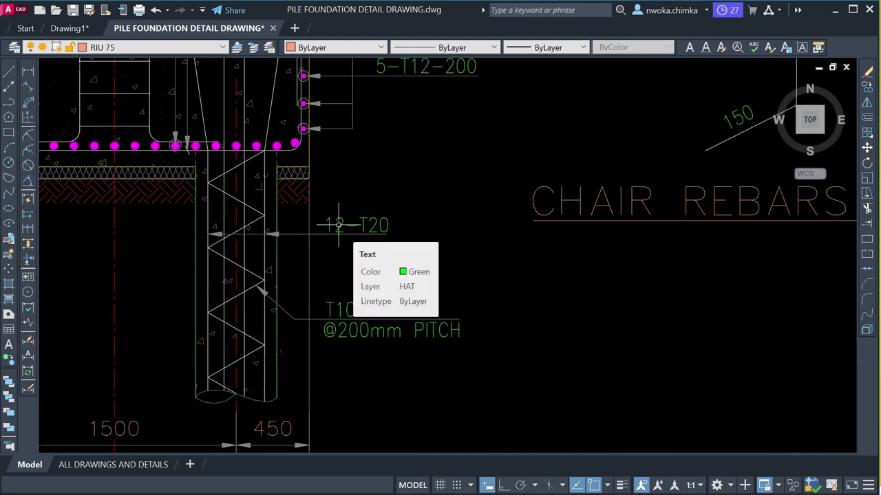
{"action": "scroll", "coordinate": [411, 216], "scroll_direction": "down", "scroll_amount": 4}
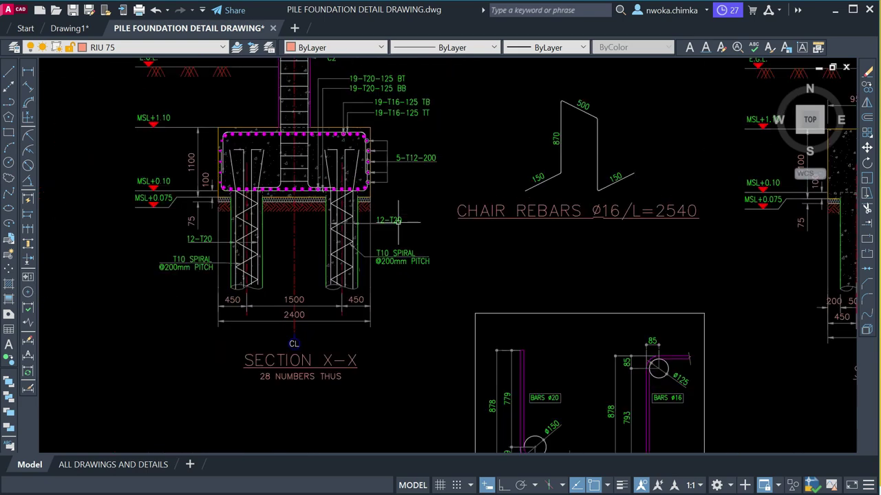
{"action": "scroll", "coordinate": [397, 220], "scroll_direction": "down", "scroll_amount": 2}
- Switch from the pile foundation drawing to the open Documents folder in File Explorer and maximize its window
{"action": "mouse_move", "coordinate": [197, 481]}
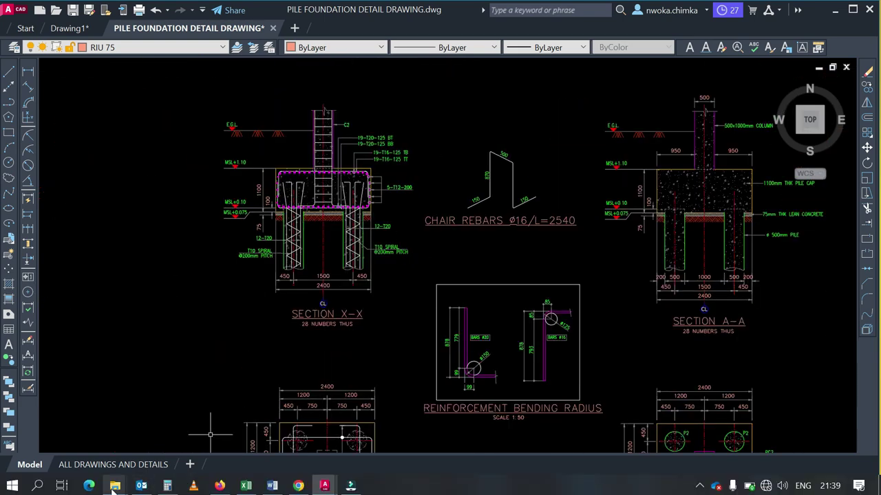
{"action": "mouse_move", "coordinate": [114, 486]}
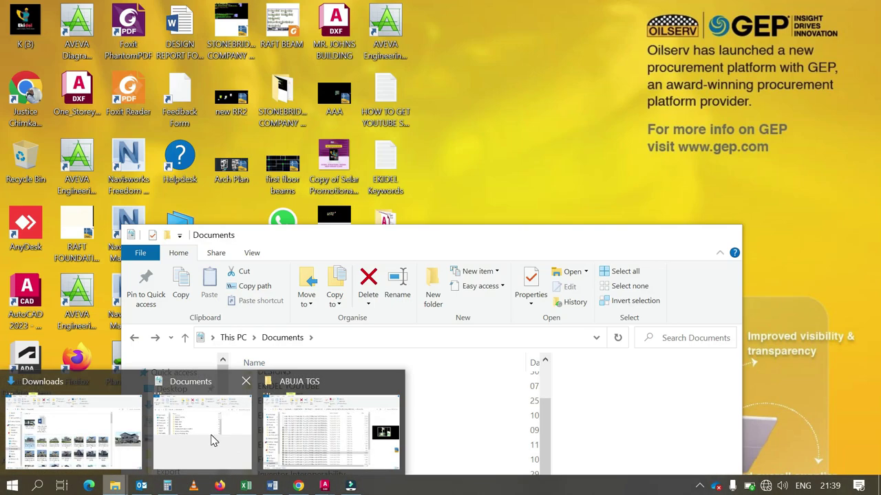
{"action": "left_click", "coordinate": [214, 440]}
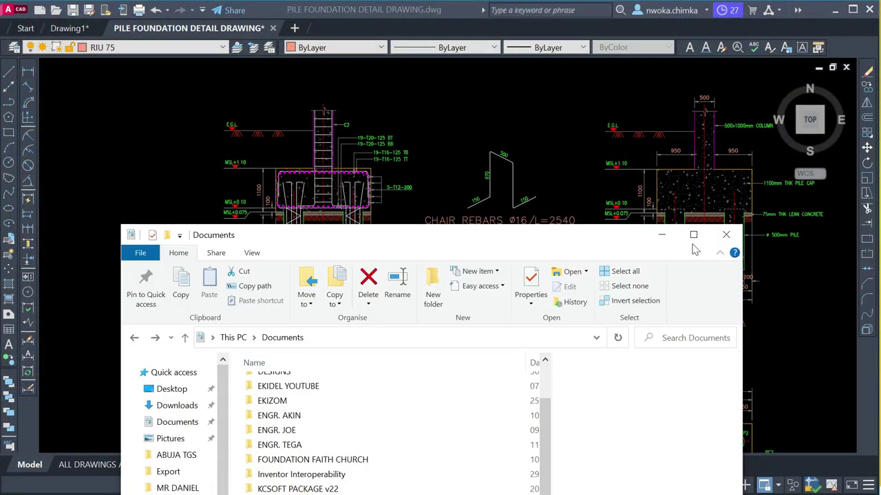
{"action": "left_click", "coordinate": [692, 235]}
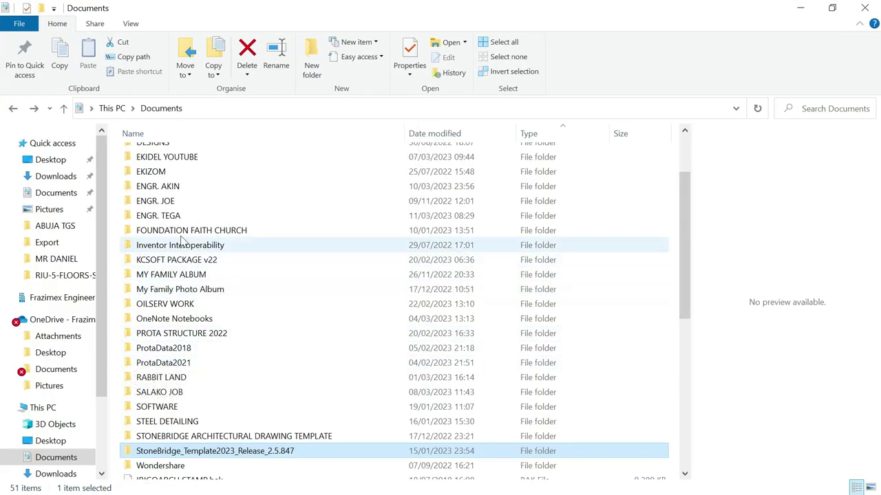
- Open the Export folder of the client's project inside EKIDEL YOUTUBE > YOUTUBES CLIENT JOBS
{"action": "scroll", "coordinate": [172, 390], "scroll_direction": "down", "scroll_amount": 2}
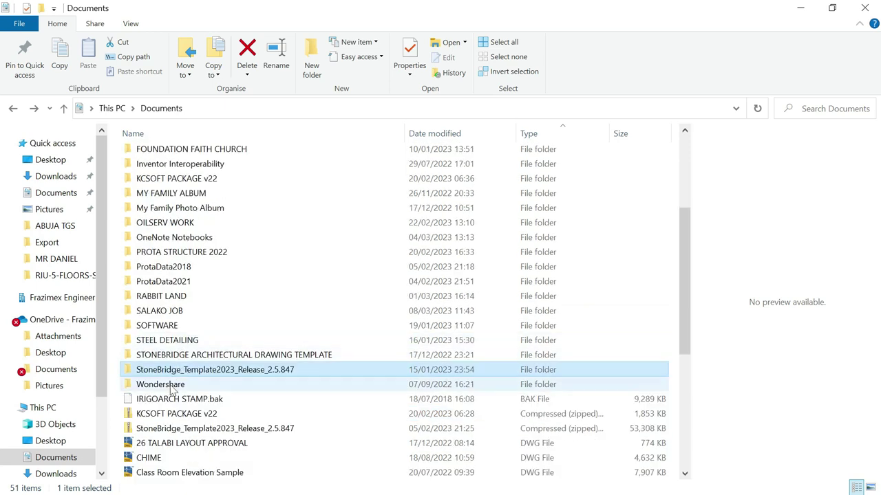
{"action": "scroll", "coordinate": [167, 400], "scroll_direction": "up", "scroll_amount": 1}
{"action": "scroll", "coordinate": [165, 358], "scroll_direction": "up", "scroll_amount": 3}
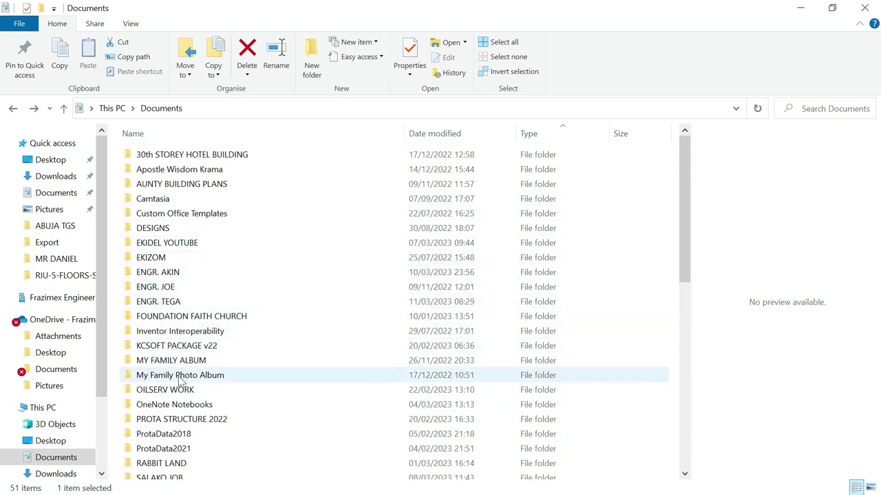
{"action": "double_click", "coordinate": [183, 249]}
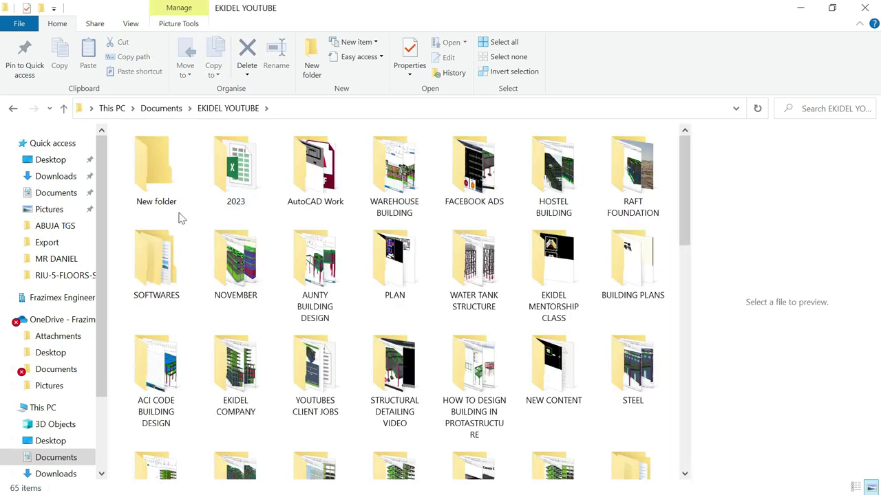
{"action": "double_click", "coordinate": [314, 379]}
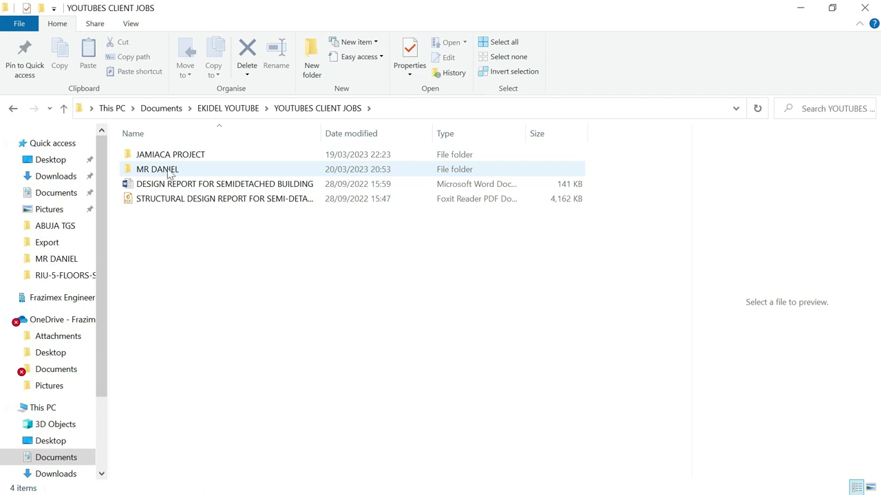
{"action": "mouse_move", "coordinate": [132, 172]}
{"action": "double_click", "coordinate": [178, 171]}
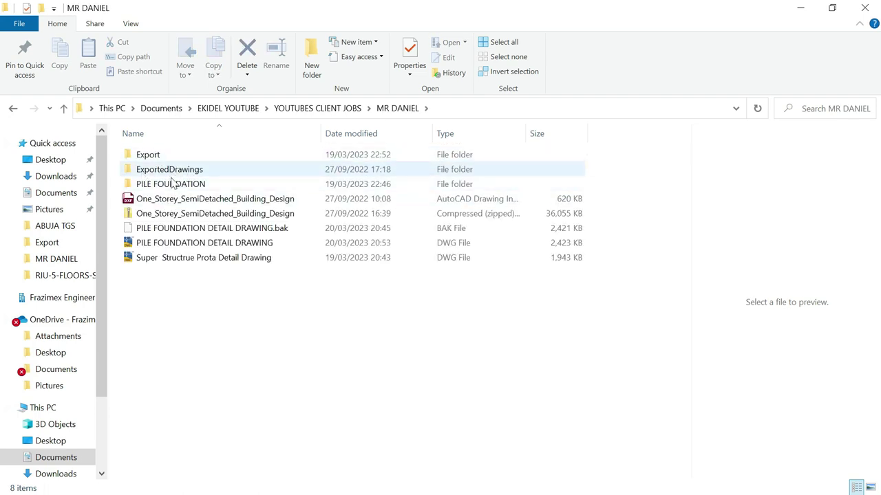
{"action": "double_click", "coordinate": [169, 156]}
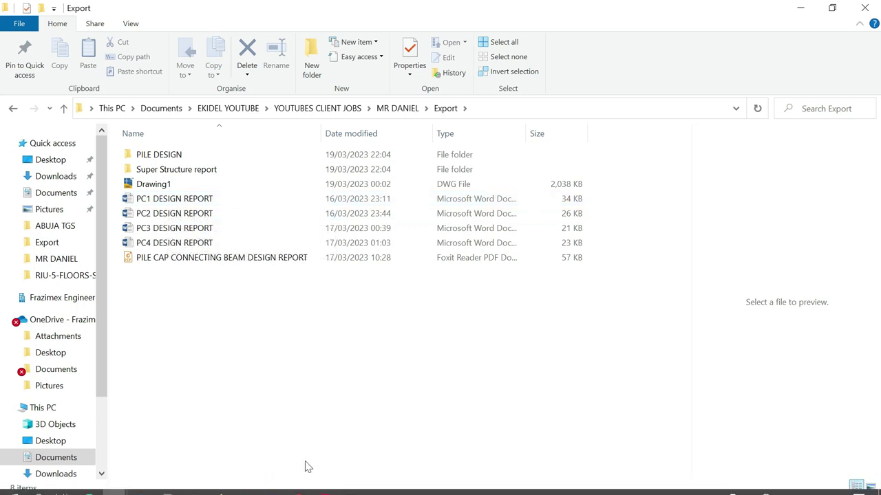
- Switch back to the AutoCAD drawing and examine the PC1/C1 pile cap and its size label
{"action": "mouse_move", "coordinate": [325, 485]}
{"action": "left_click", "coordinate": [250, 430]}
{"action": "scroll", "coordinate": [338, 307], "scroll_direction": "down", "scroll_amount": 3}
{"action": "scroll", "coordinate": [338, 306], "scroll_direction": "up", "scroll_amount": 5}
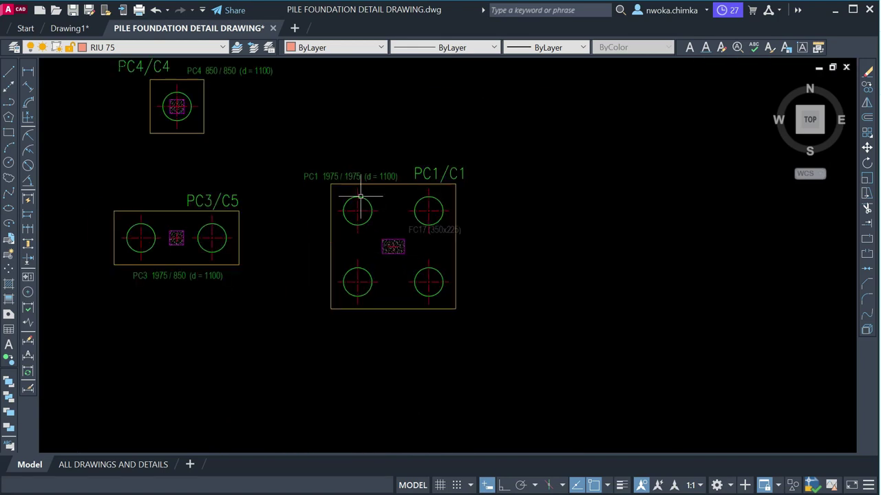
{"action": "scroll", "coordinate": [361, 196], "scroll_direction": "up", "scroll_amount": 2}
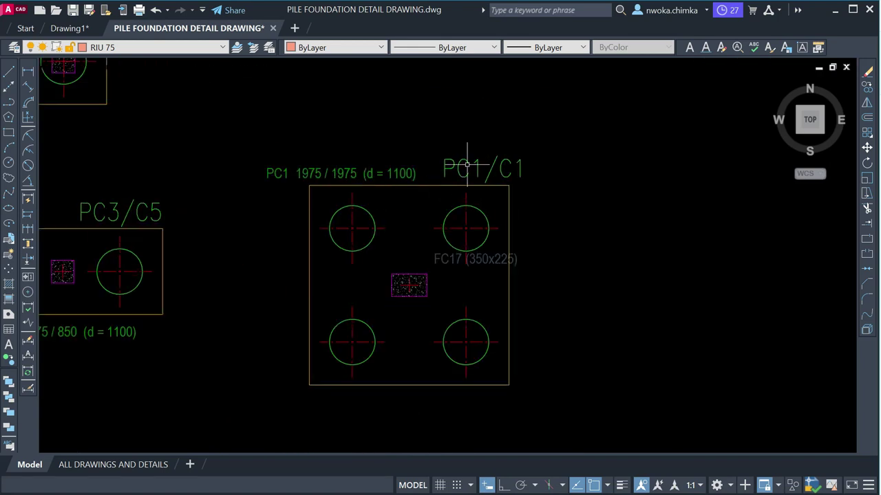
{"action": "scroll", "coordinate": [468, 168], "scroll_direction": "up", "scroll_amount": 3}
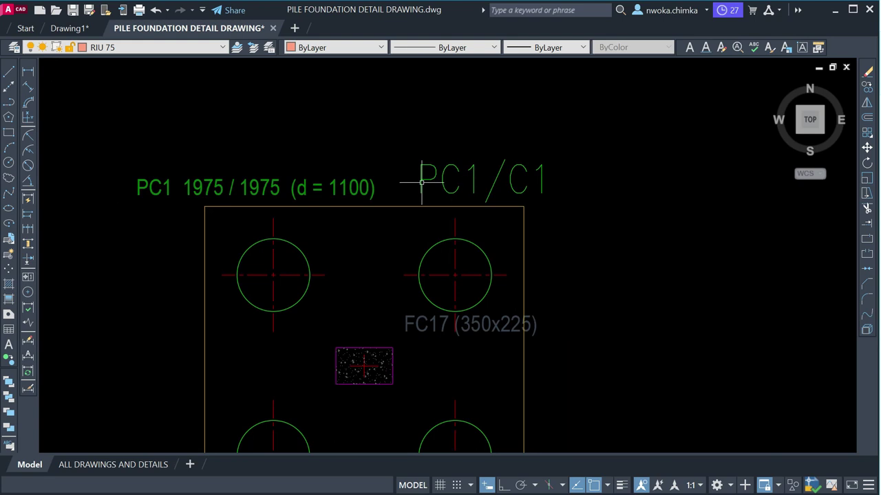
{"action": "scroll", "coordinate": [422, 182], "scroll_direction": "down", "scroll_amount": 2}
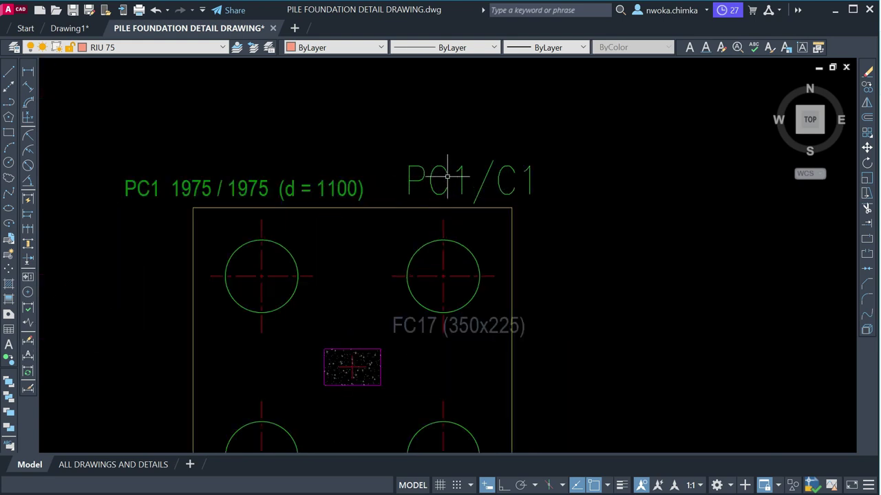
{"action": "scroll", "coordinate": [466, 179], "scroll_direction": "down", "scroll_amount": 2}
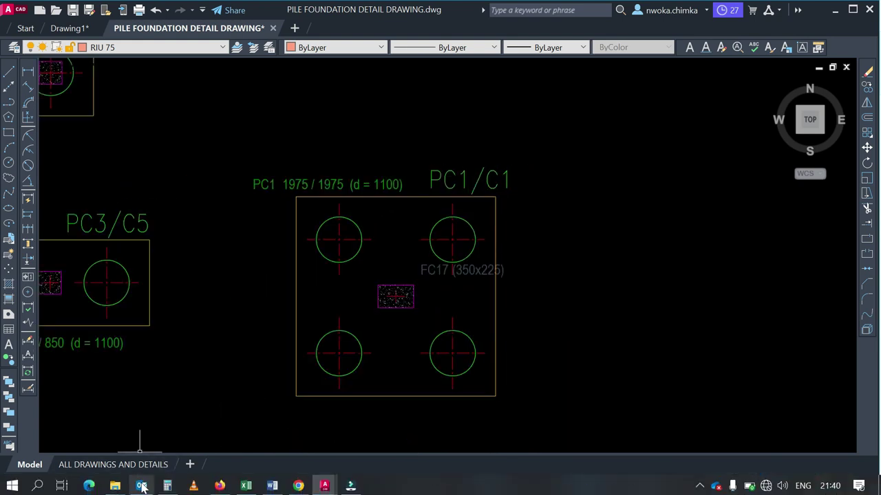
- Open PC1 DESIGN REPORT from the Export folder in Word and review the pile cap sketches in its design summary
{"action": "mouse_move", "coordinate": [120, 487]}
{"action": "left_click", "coordinate": [219, 444]}
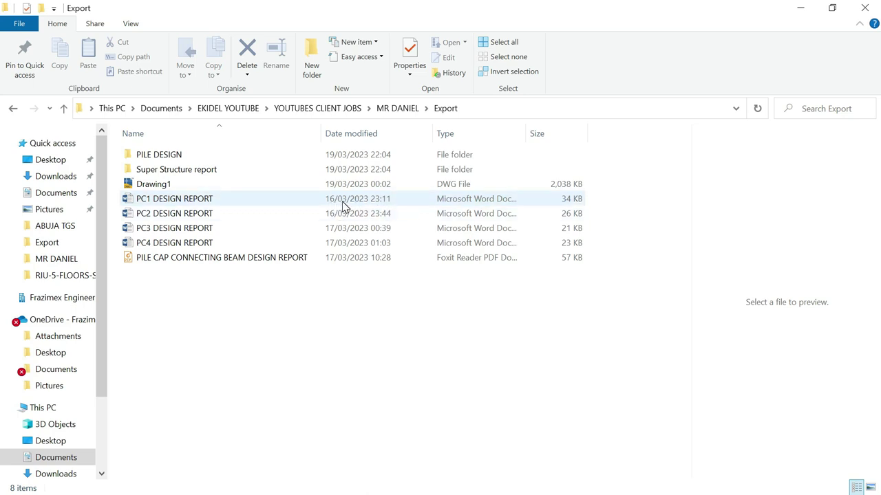
{"action": "left_click", "coordinate": [174, 201]}
{"action": "key", "text": "F2"}
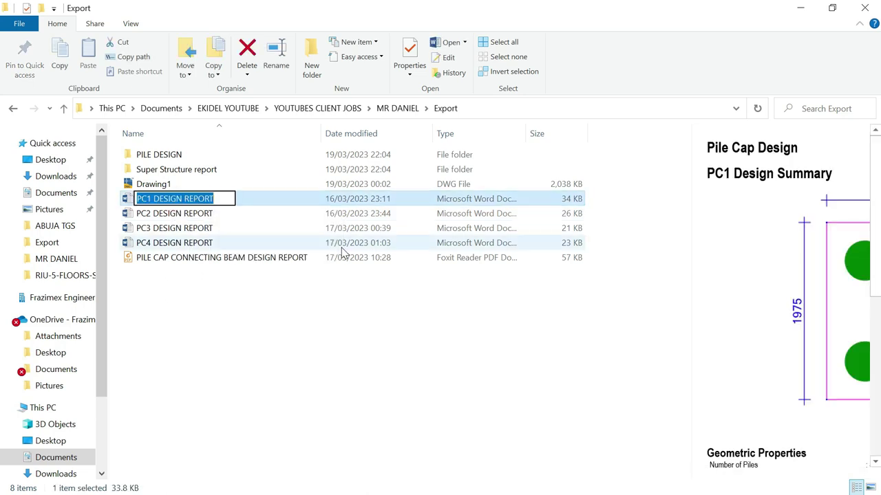
{"action": "left_click", "coordinate": [267, 344]}
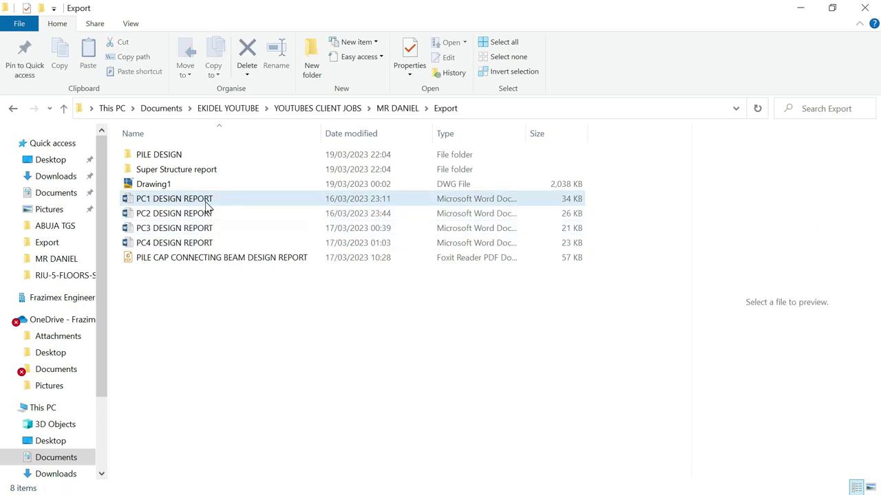
{"action": "left_click", "coordinate": [206, 201]}
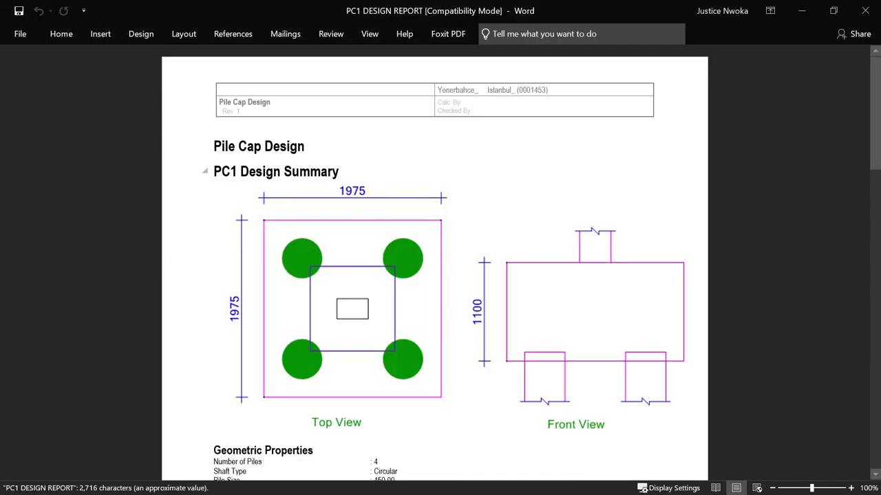
{"action": "scroll", "coordinate": [305, 167], "scroll_direction": "down", "scroll_amount": 1}
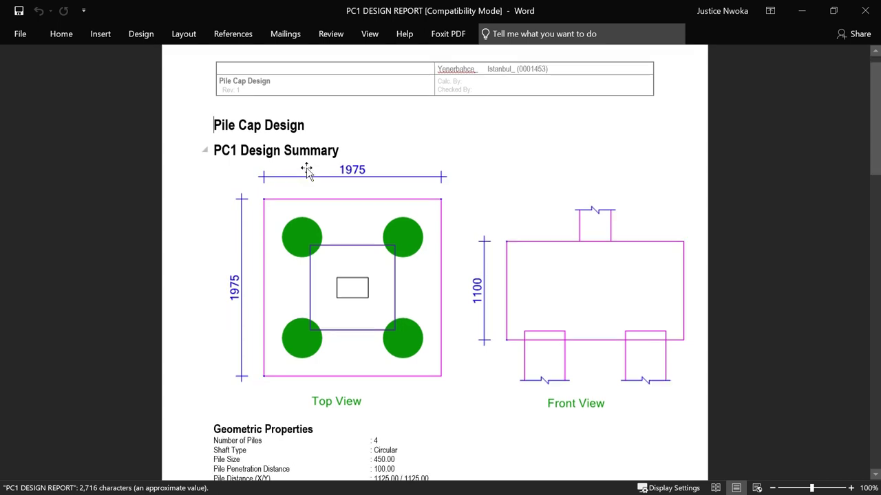
{"action": "scroll", "coordinate": [397, 164], "scroll_direction": "down", "scroll_amount": 1}
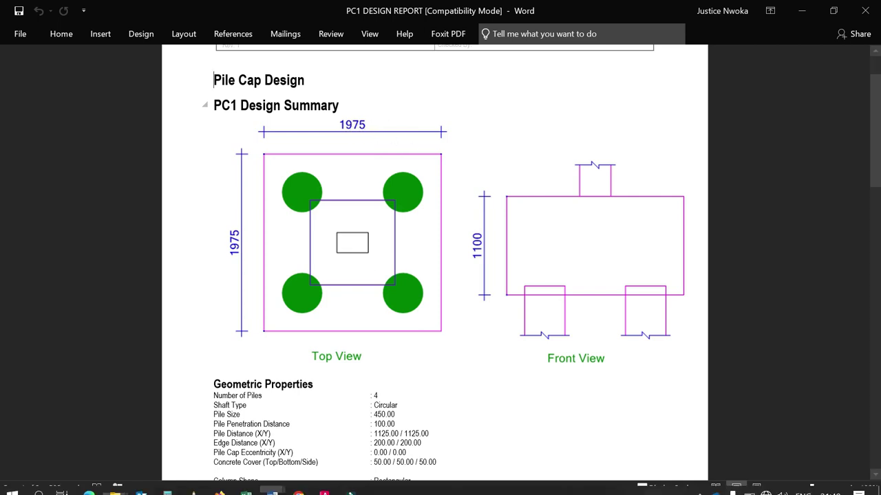
- Return to the AutoCAD drawing and add a linear dimension below the bottom edge of the PC1/C1 pile cap
{"action": "mouse_move", "coordinate": [335, 487]}
{"action": "left_click", "coordinate": [251, 430]}
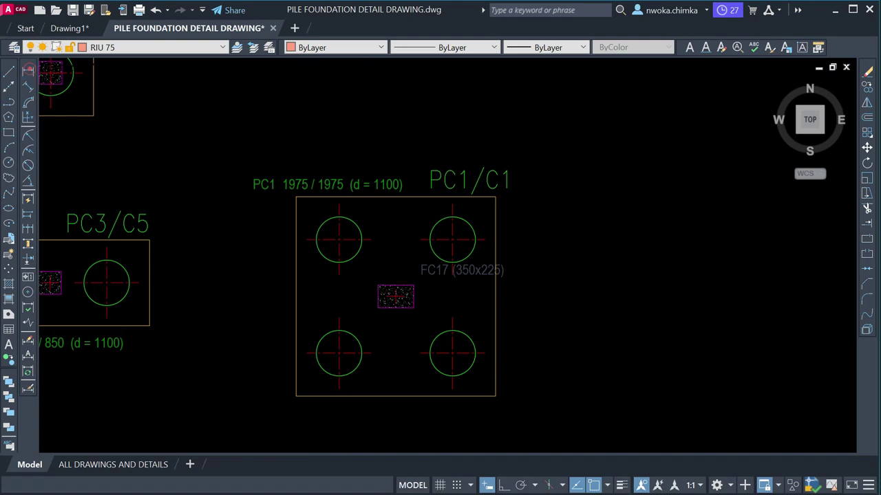
{"action": "left_click", "coordinate": [28, 70]}
{"action": "scroll", "coordinate": [296, 187], "scroll_direction": "up", "scroll_amount": 4}
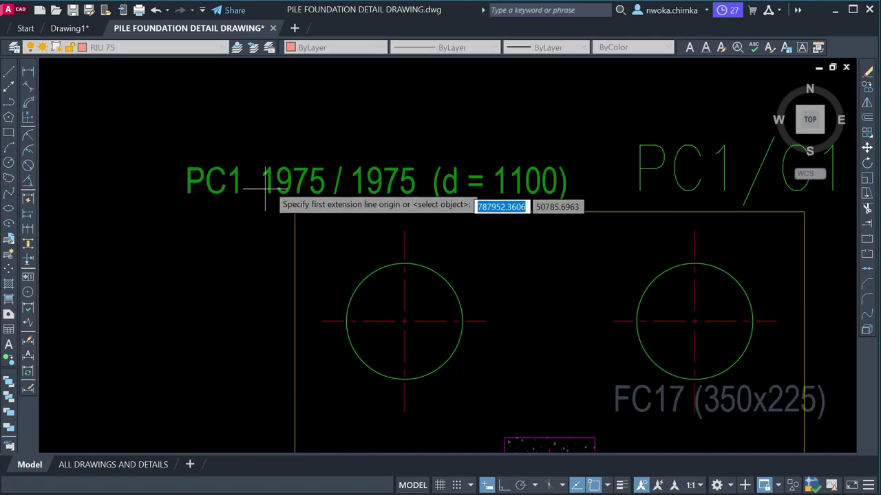
{"action": "scroll", "coordinate": [265, 190], "scroll_direction": "down", "scroll_amount": 4}
{"action": "left_click", "coordinate": [283, 316]}
{"action": "left_click", "coordinate": [483, 316]}
{"action": "left_click", "coordinate": [476, 406]}
- Add a vertical linear dimension to the right of the PC1/C1 pile cap, spanning its full right edge
{"action": "key", "text": "Return"}
{"action": "left_click", "coordinate": [483, 316]}
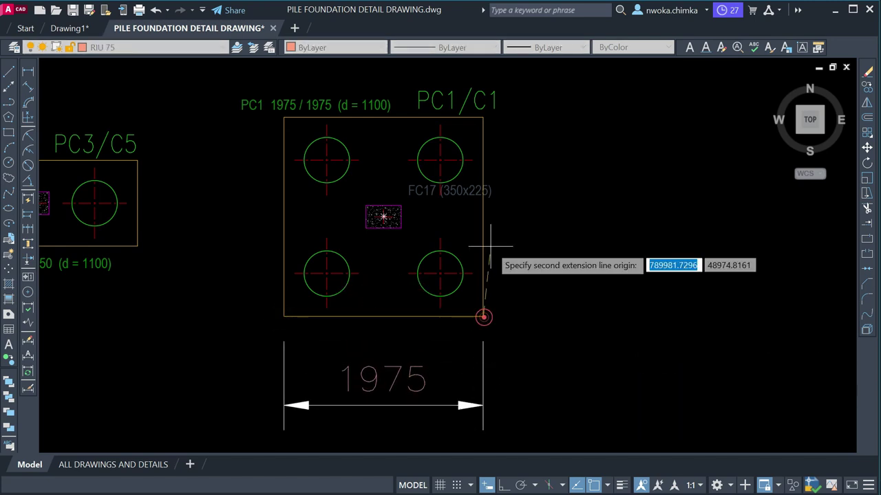
{"action": "left_click", "coordinate": [483, 118]}
{"action": "left_click", "coordinate": [557, 165]}
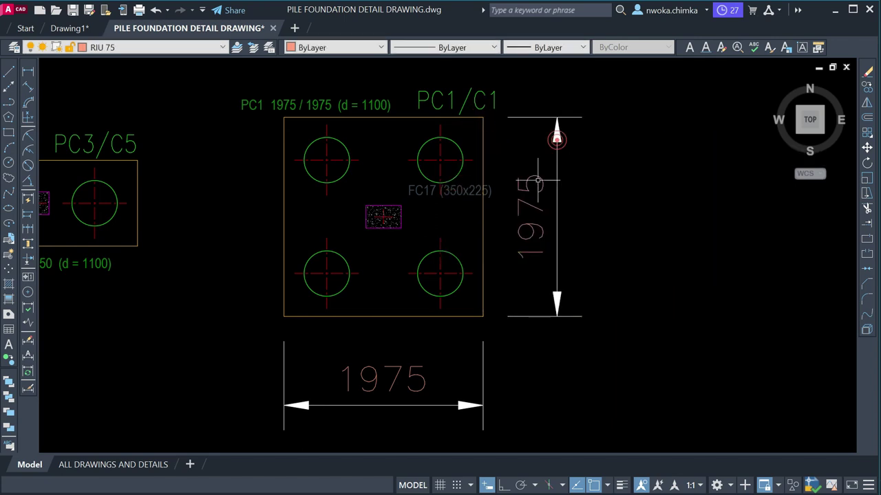
- Check the PC1 design report's geometric properties in Word, and minimize the report to return to the drawing
{"action": "mouse_move", "coordinate": [272, 486]}
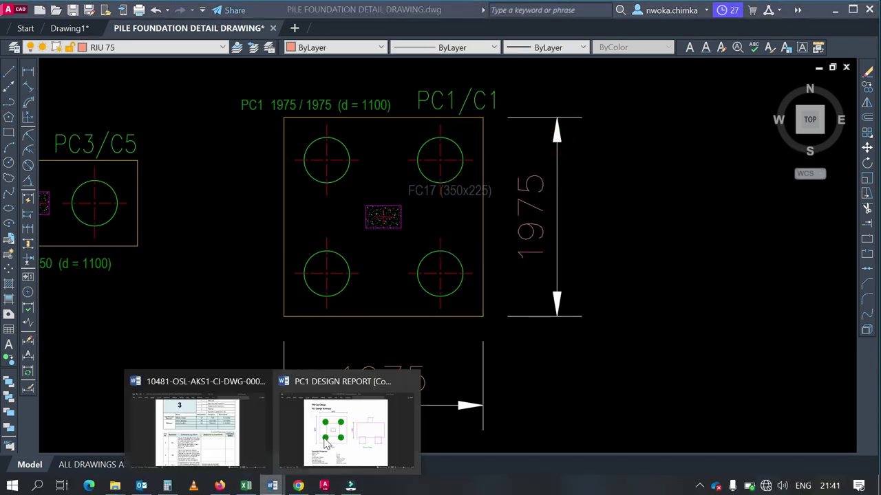
{"action": "left_click", "coordinate": [349, 438]}
{"action": "scroll", "coordinate": [325, 184], "scroll_direction": "down", "scroll_amount": 4}
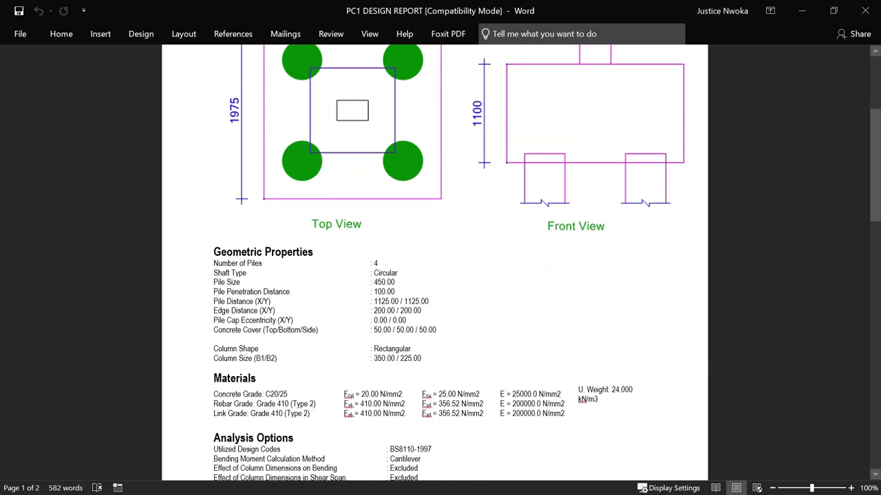
{"action": "left_click", "coordinate": [802, 10]}
- Examine the dimensioned PC1/C1 pile cap alongside the other separated pile caps and the copied template details
{"action": "scroll", "coordinate": [403, 252], "scroll_direction": "down", "scroll_amount": 2}
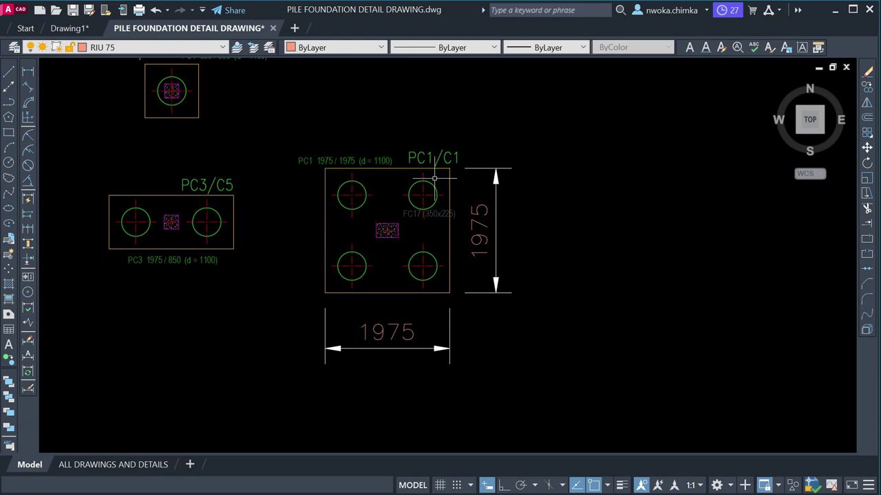
{"action": "middle_click_drag", "start_coordinate": [410, 191], "coordinate": [413, 225]}
{"action": "scroll", "coordinate": [397, 218], "scroll_direction": "up", "scroll_amount": 2}
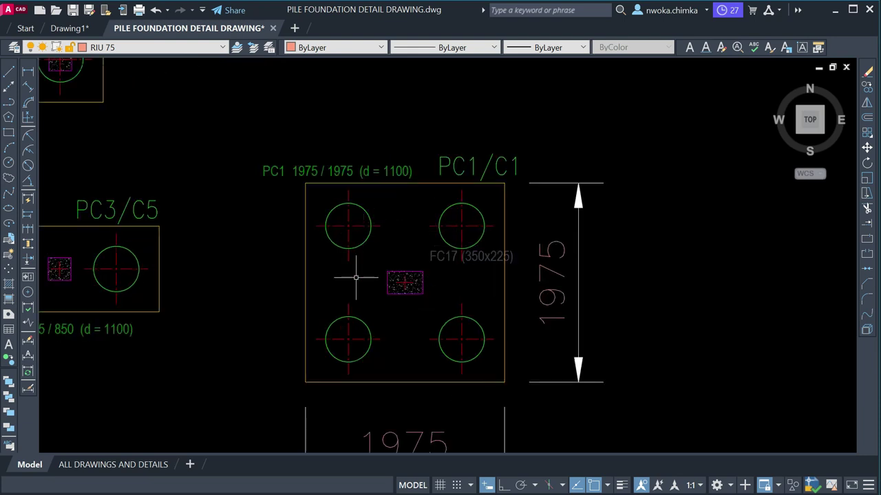
{"action": "scroll", "coordinate": [421, 211], "scroll_direction": "down", "scroll_amount": 2}
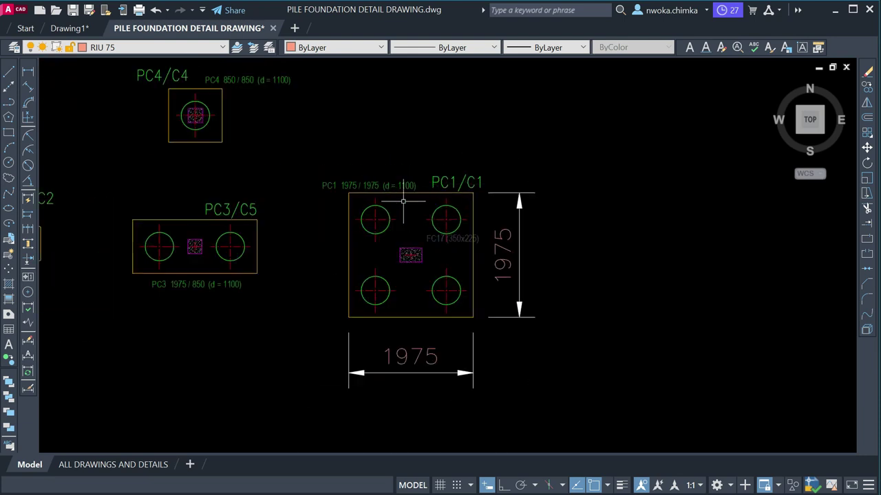
{"action": "scroll", "coordinate": [403, 201], "scroll_direction": "down", "scroll_amount": 4}
{"action": "middle_click_drag", "start_coordinate": [415, 210], "coordinate": [417, 282]}
{"action": "scroll", "coordinate": [415, 299], "scroll_direction": "down", "scroll_amount": 2}
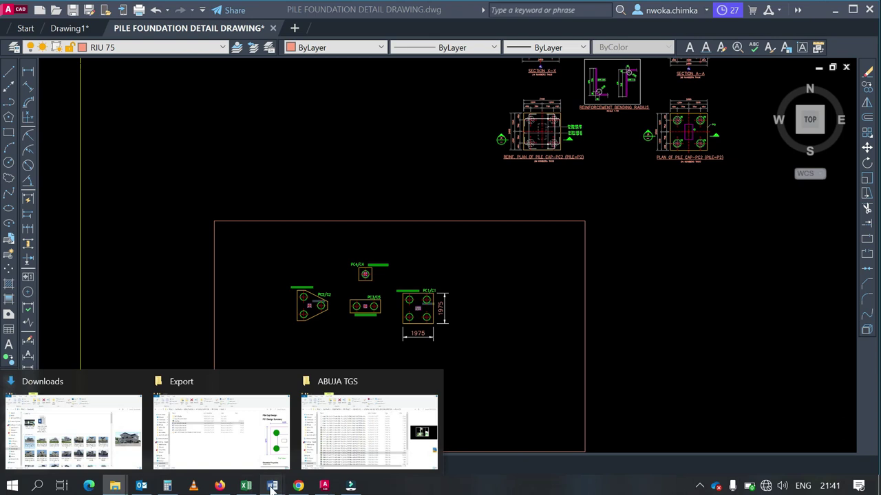
- Reopen the PC1 design report in Word and read through its geometric properties, design checks and Reinforcement table
{"action": "mouse_move", "coordinate": [272, 486]}
{"action": "left_click", "coordinate": [324, 433]}
{"action": "scroll", "coordinate": [356, 219], "scroll_direction": "down", "scroll_amount": 1}
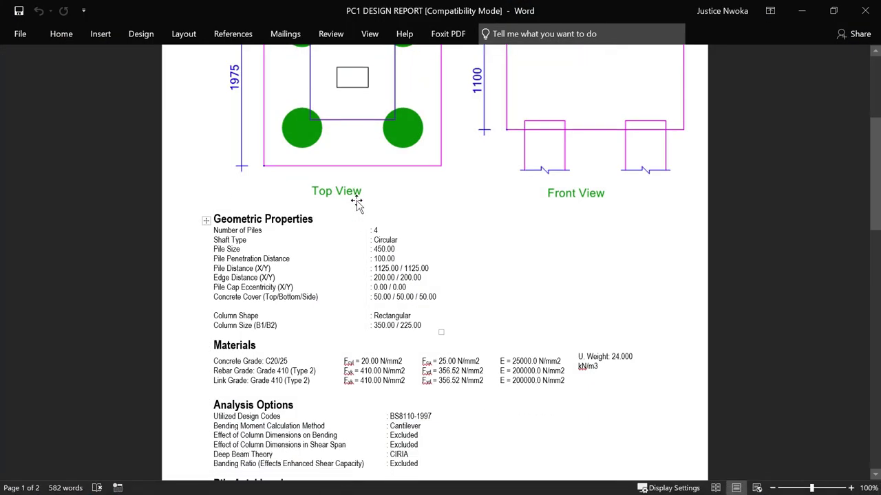
{"action": "scroll", "coordinate": [356, 202], "scroll_direction": "up", "scroll_amount": 6}
{"action": "scroll", "coordinate": [295, 158], "scroll_direction": "down", "scroll_amount": 5}
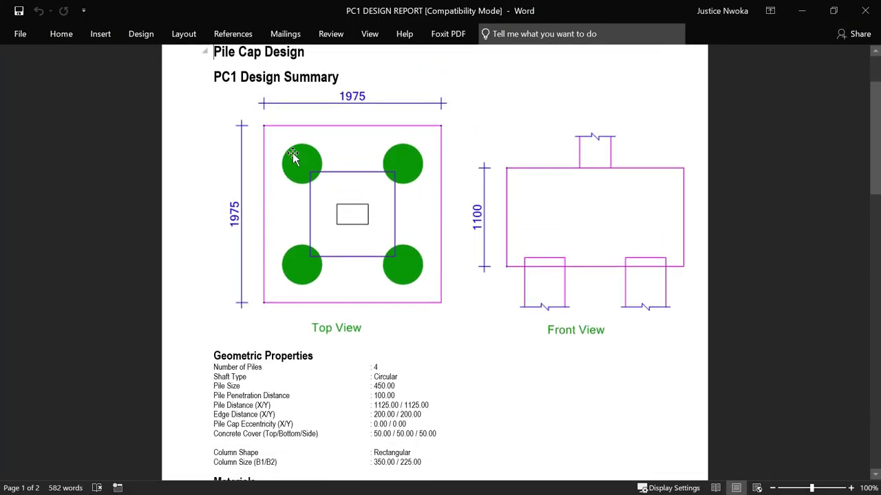
{"action": "scroll", "coordinate": [321, 200], "scroll_direction": "down", "scroll_amount": 1}
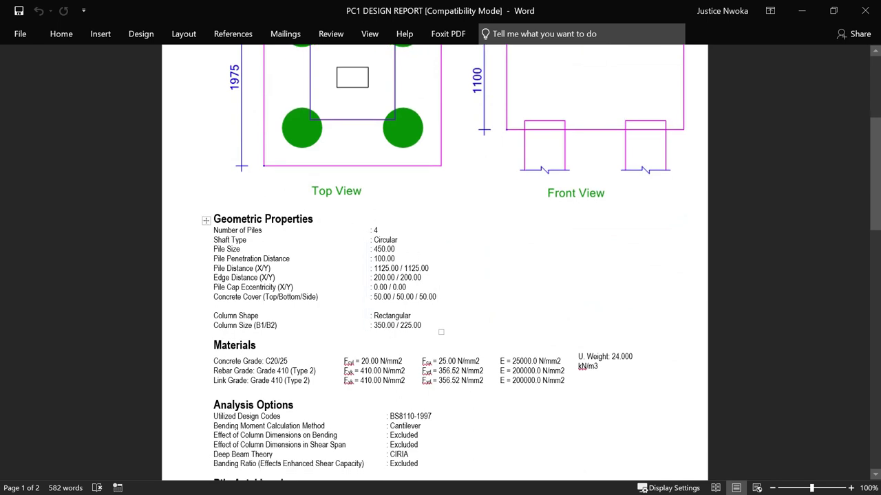
{"action": "scroll", "coordinate": [440, 262], "scroll_direction": "down", "scroll_amount": 1}
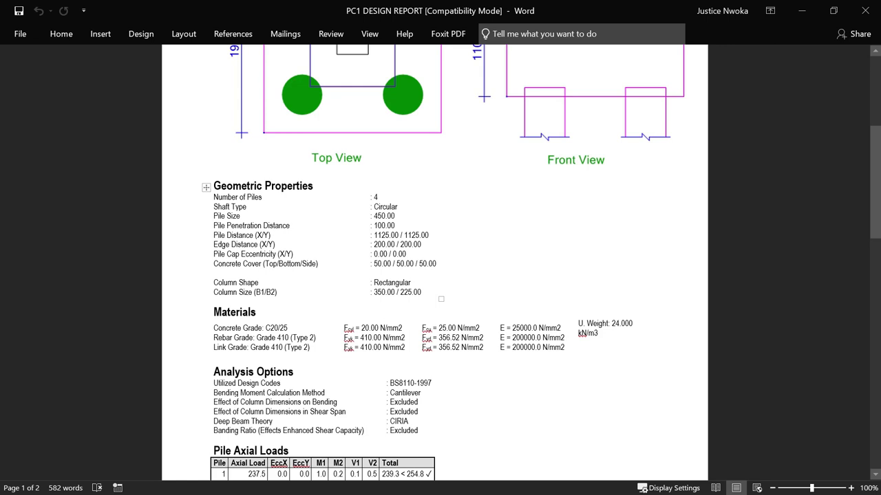
{"action": "scroll", "coordinate": [345, 339], "scroll_direction": "down", "scroll_amount": 3}
{"action": "scroll", "coordinate": [321, 285], "scroll_direction": "down", "scroll_amount": 9}
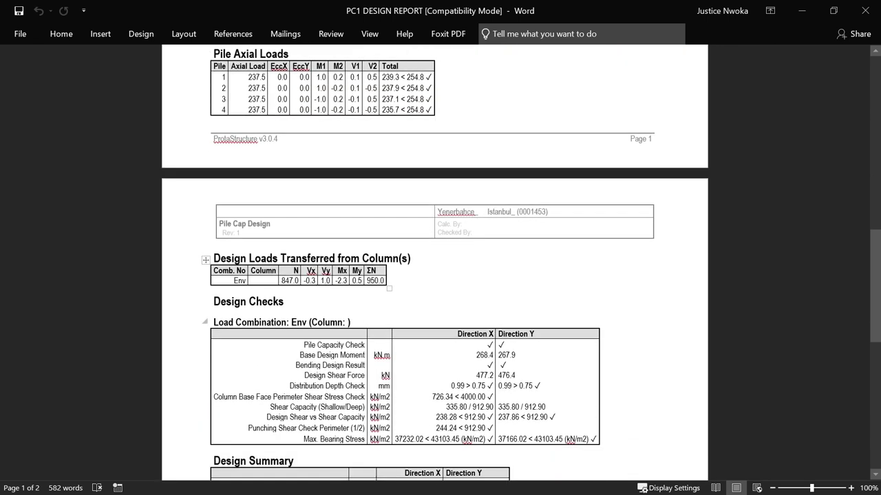
{"action": "scroll", "coordinate": [374, 356], "scroll_direction": "down", "scroll_amount": 5}
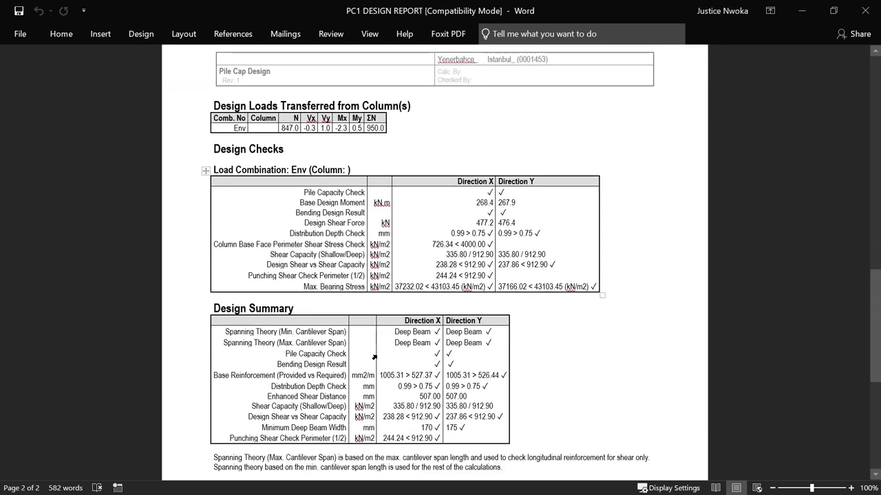
{"action": "scroll", "coordinate": [374, 356], "scroll_direction": "down", "scroll_amount": 1}
{"action": "scroll", "coordinate": [346, 324], "scroll_direction": "down", "scroll_amount": 7}
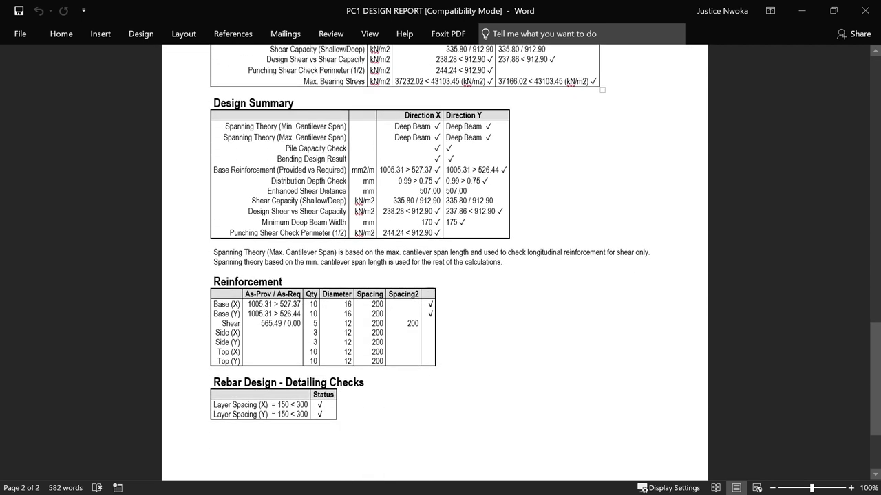
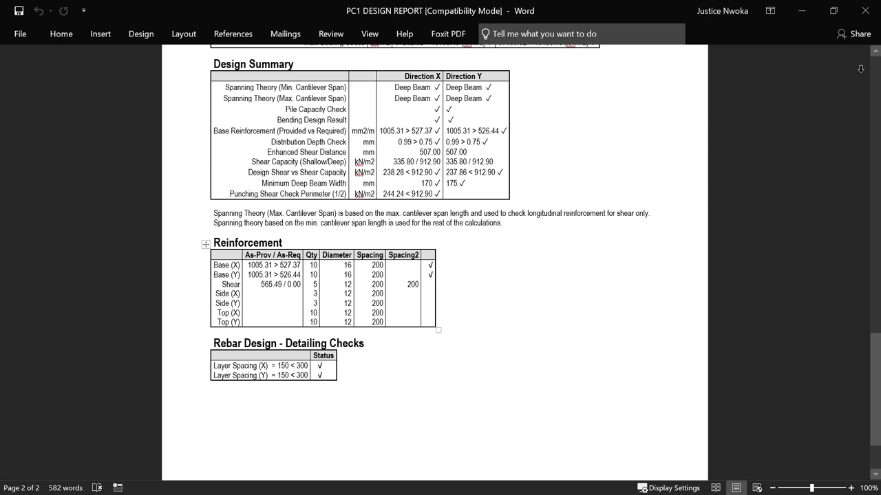
- Return from the design report to the drawing and delete the horizontal and vertical dimensions on the PC1/C1 pile cap
{"action": "left_click", "coordinate": [802, 11]}
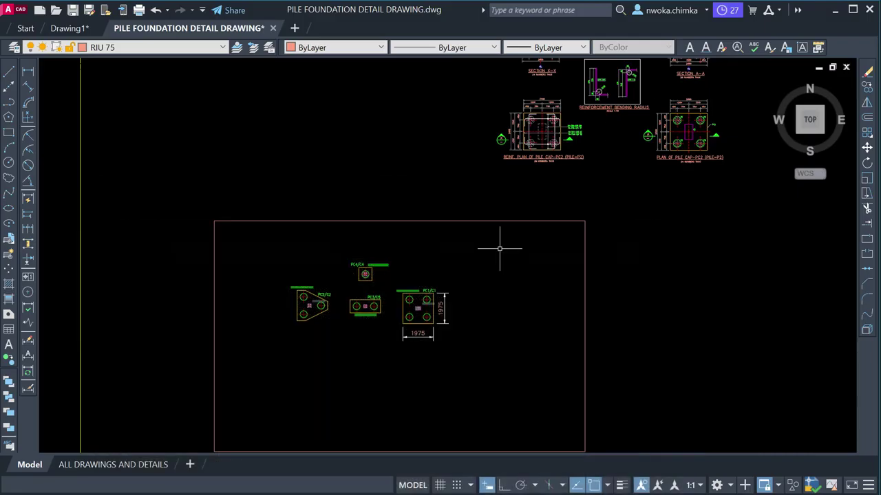
{"action": "scroll", "coordinate": [444, 301], "scroll_direction": "down", "scroll_amount": 2}
{"action": "scroll", "coordinate": [444, 301], "scroll_direction": "up", "scroll_amount": 2}
{"action": "left_click", "coordinate": [448, 282]}
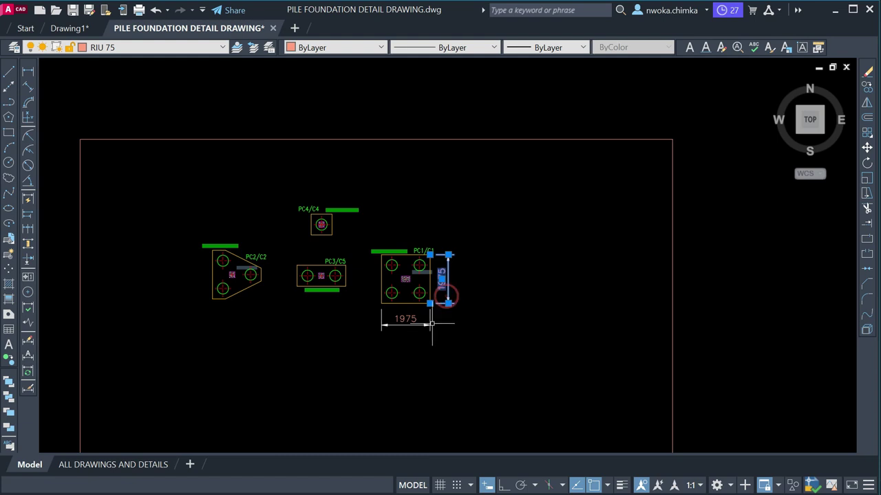
{"action": "left_click", "coordinate": [425, 325]}
{"action": "key", "text": "Delete"}
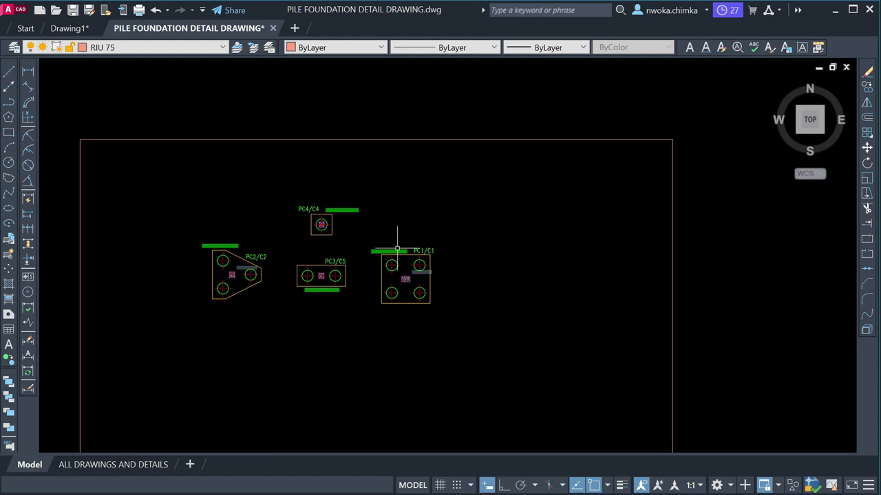
- Move the PC1/C1 pile cap with its piles, column and labels to the empty area below and right of the other caps
{"action": "scroll", "coordinate": [468, 222], "scroll_direction": "up", "scroll_amount": 2}
{"action": "left_click", "coordinate": [468, 226]}
{"action": "left_click", "coordinate": [346, 420]}
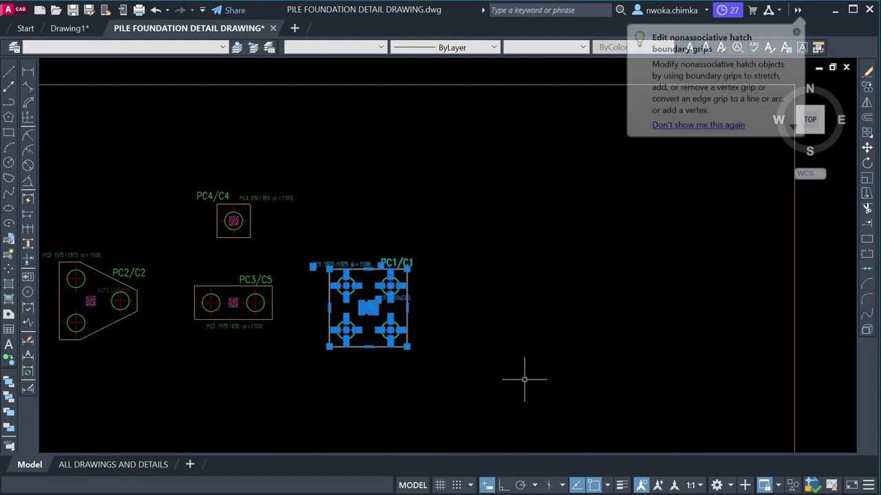
{"action": "type", "text": "c"}
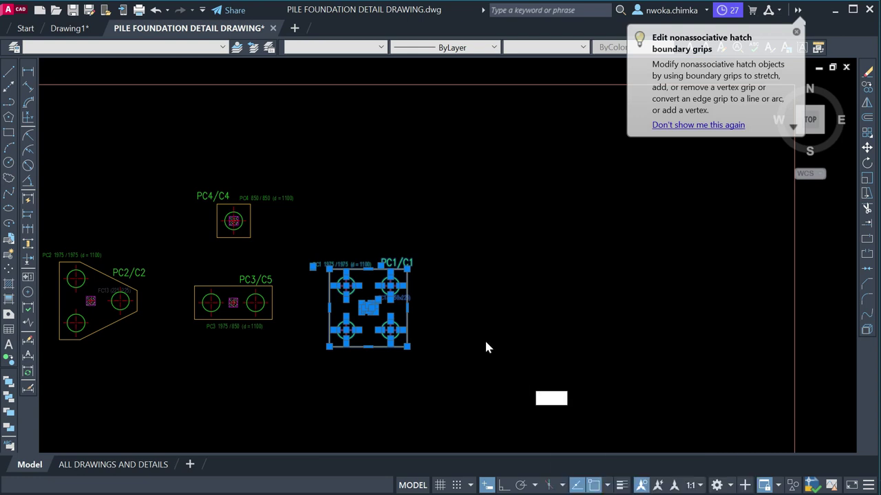
{"action": "type", "text": "o"}
{"action": "key", "text": "Return"}
{"action": "left_click", "coordinate": [368, 290]}
{"action": "scroll", "coordinate": [383, 182], "scroll_direction": "down", "scroll_amount": 2}
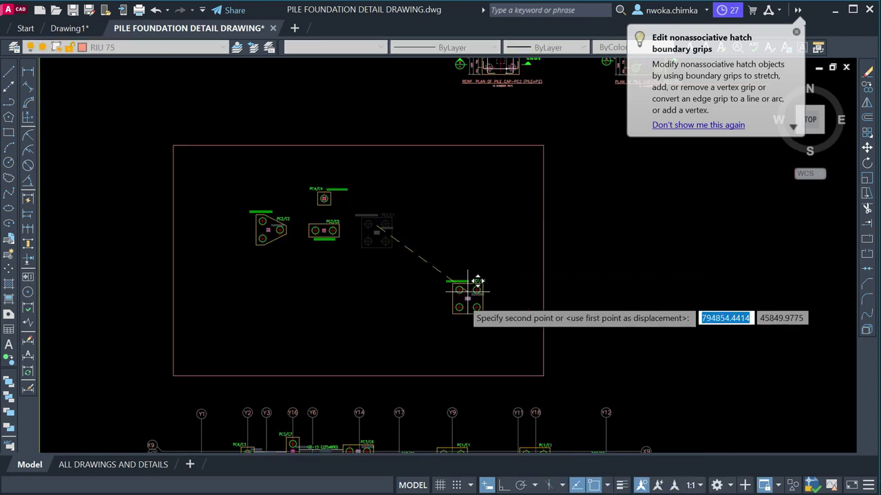
{"action": "left_click", "coordinate": [450, 304]}
{"action": "scroll", "coordinate": [491, 292], "scroll_direction": "up", "scroll_amount": 1}
{"action": "scroll", "coordinate": [491, 293], "scroll_direction": "up", "scroll_amount": 2}
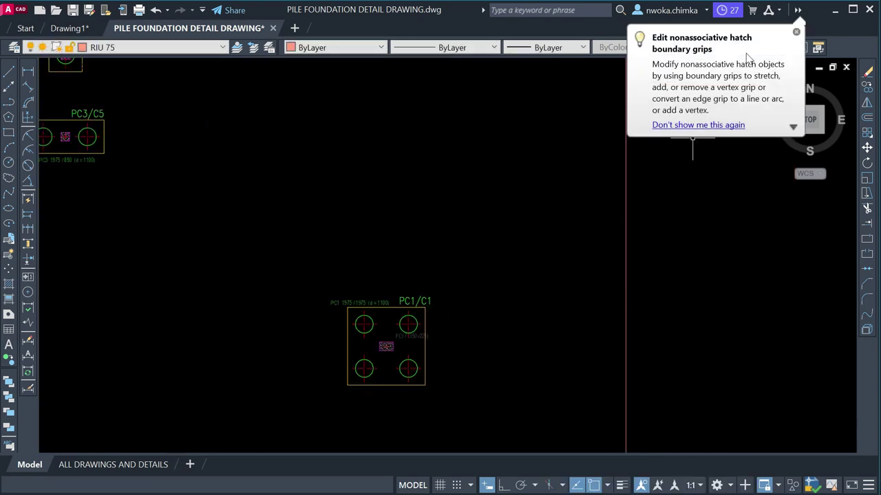
{"action": "left_click", "coordinate": [796, 33]}
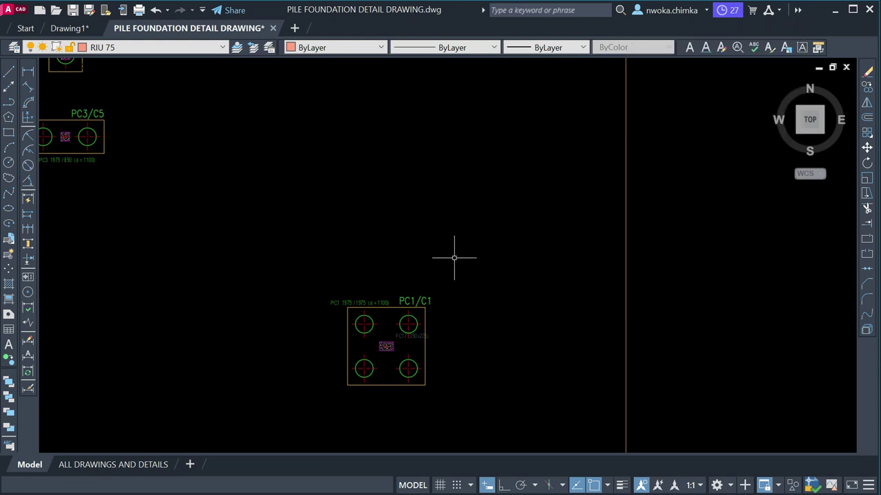
- Draw vertical construction lines through the left and right edges of the PC1/C1 pile cap
{"action": "type", "text": "xl"}
{"action": "key", "text": "Return"}
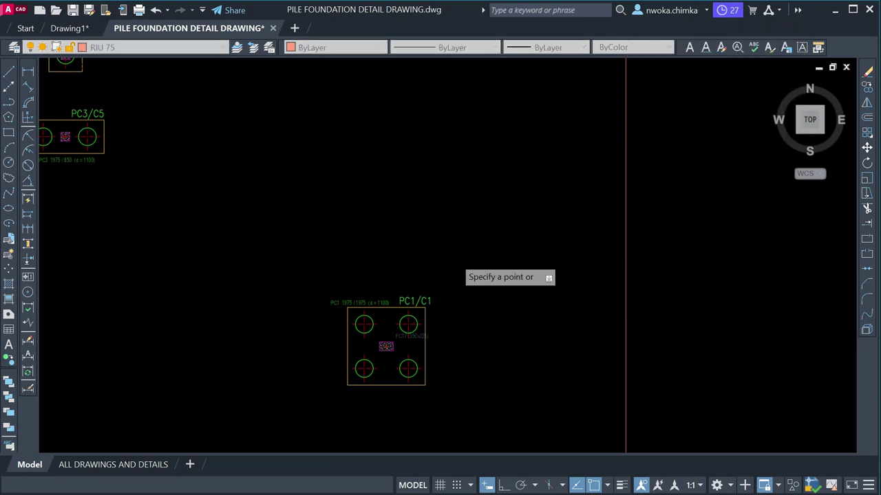
{"action": "left_click", "coordinate": [425, 341]}
{"action": "scroll", "coordinate": [420, 308], "scroll_direction": "up", "scroll_amount": 4}
{"action": "left_click", "coordinate": [437, 309]}
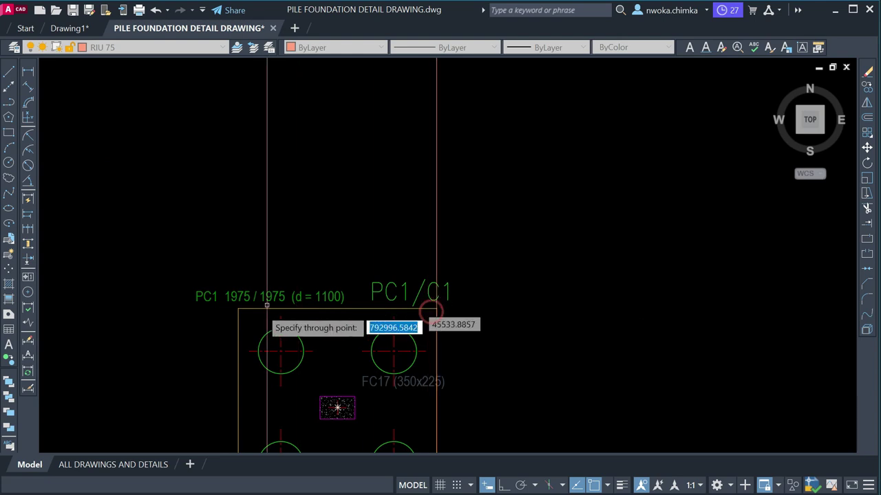
{"action": "left_click", "coordinate": [238, 308]}
{"action": "scroll", "coordinate": [424, 289], "scroll_direction": "down", "scroll_amount": 2}
{"action": "scroll", "coordinate": [315, 325], "scroll_direction": "up", "scroll_amount": 4}
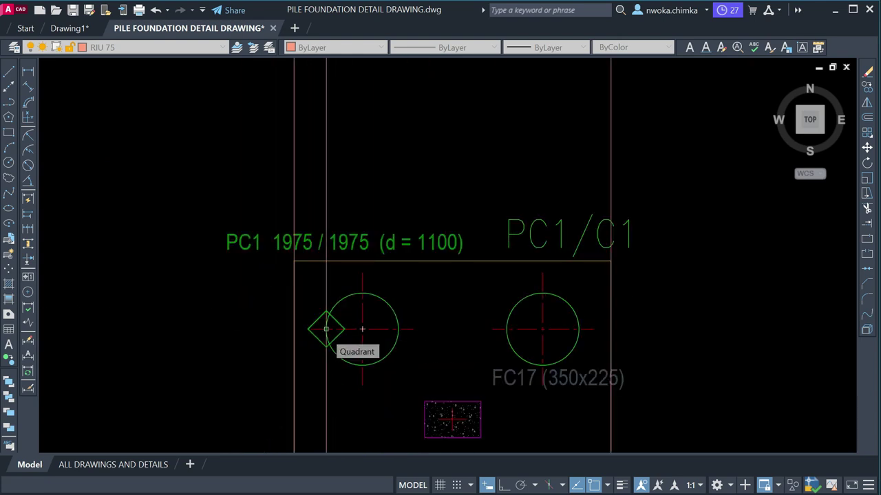
{"action": "left_click", "coordinate": [397, 329]}
{"action": "key", "text": "Escape"}
{"action": "left_click", "coordinate": [426, 163]}
{"action": "left_click", "coordinate": [311, 179]}
{"action": "type", "text": "e"}
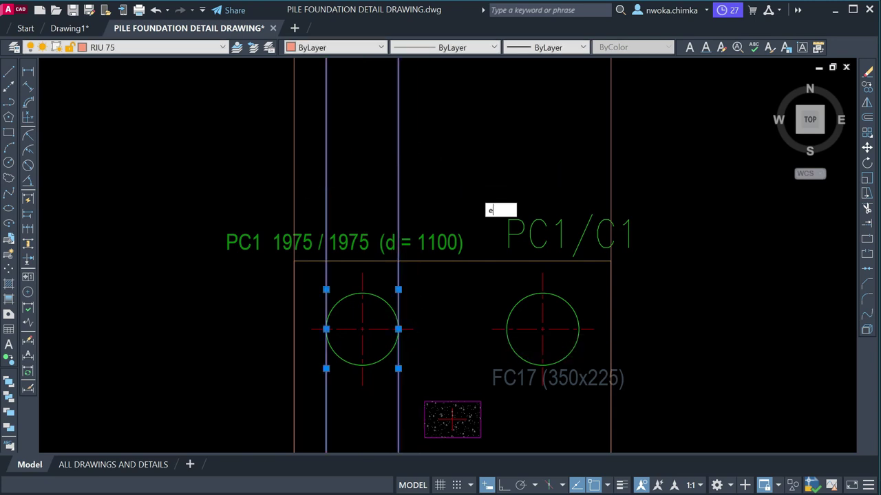
{"action": "key", "text": "Return"}
- Draw a horizontal construction line across the two vertical ones, in the empty space above the PC1/C1 pile cap
{"action": "type", "text": "xl"}
{"action": "key", "text": "Return"}
{"action": "type", "text": "h"}
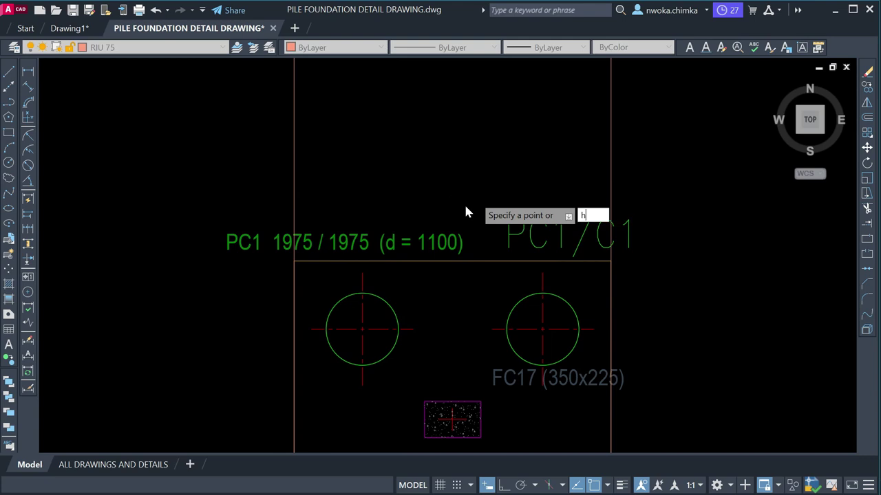
{"action": "key", "text": "Return"}
{"action": "scroll", "coordinate": [447, 237], "scroll_direction": "down", "scroll_amount": 4}
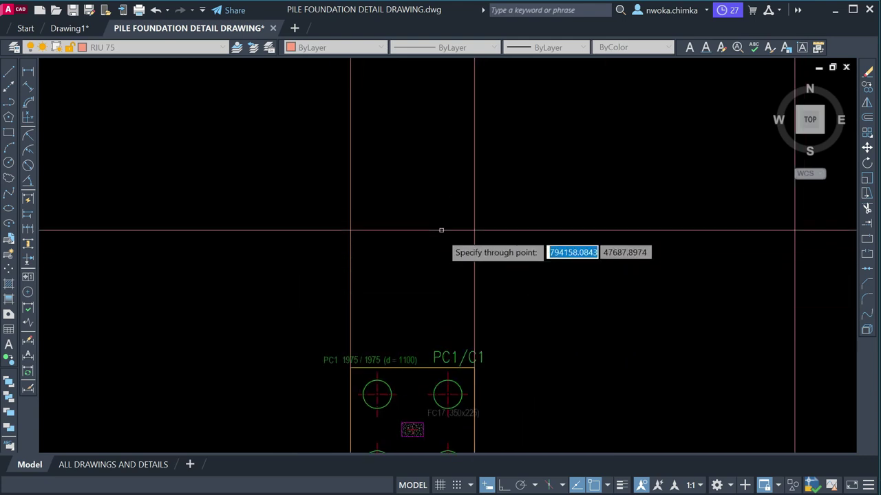
{"action": "left_click", "coordinate": [440, 243]}
{"action": "key", "text": "Return"}
- Check the cap depth in the front view of the PC1 design report in Word, and return to the drawing
{"action": "mouse_move", "coordinate": [166, 489]}
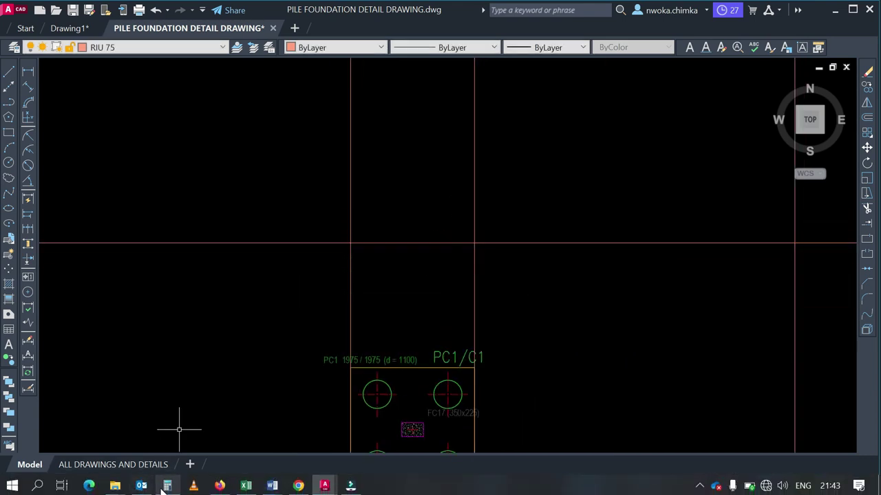
{"action": "mouse_move", "coordinate": [272, 485]}
{"action": "left_click", "coordinate": [375, 383]}
{"action": "scroll", "coordinate": [482, 260], "scroll_direction": "up", "scroll_amount": 15}
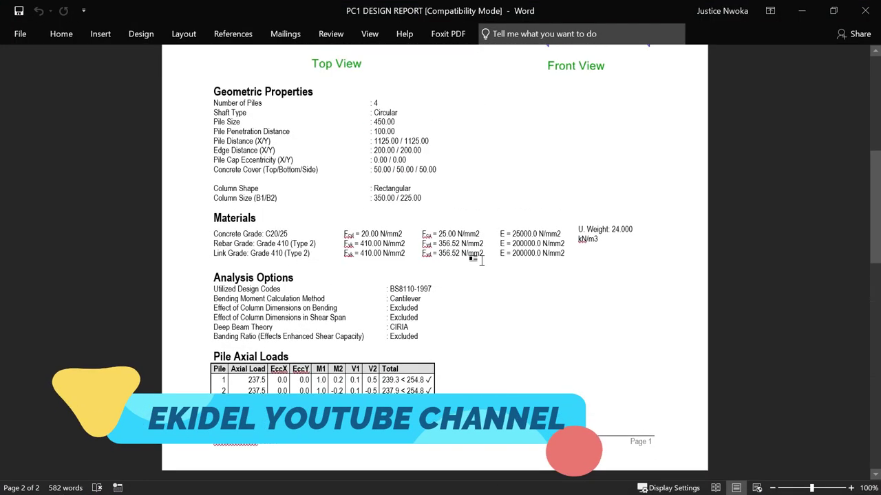
{"action": "scroll", "coordinate": [482, 260], "scroll_direction": "up", "scroll_amount": 10}
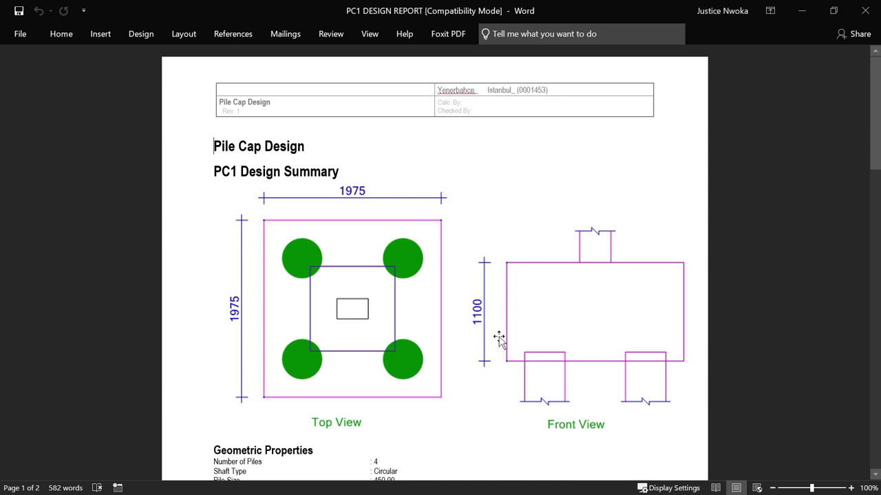
{"action": "left_click", "coordinate": [802, 10]}
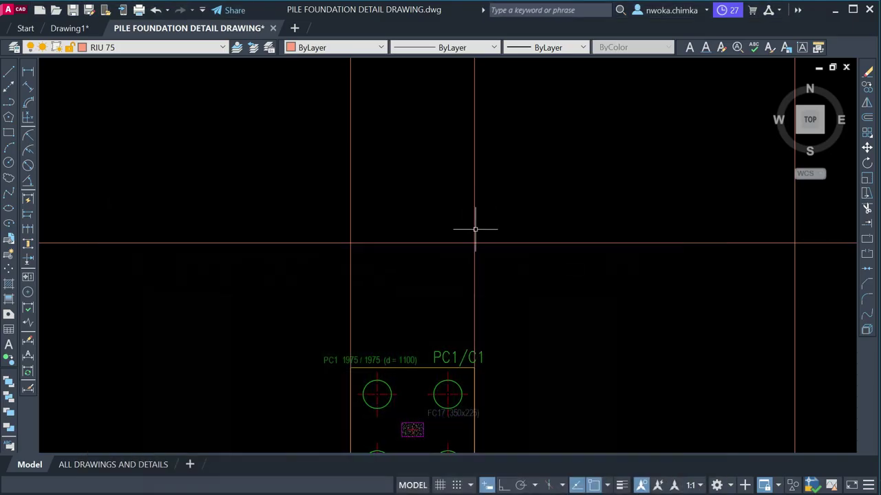
- Offset the horizontal construction line 1100 upward to mark the pile cap's depth
{"action": "type", "text": "o"}
{"action": "key", "text": "Return"}
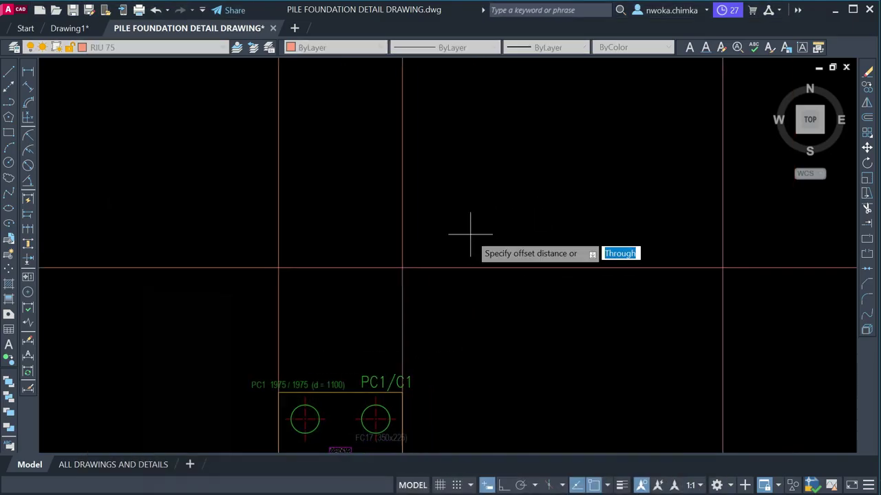
{"action": "type", "text": "11"}
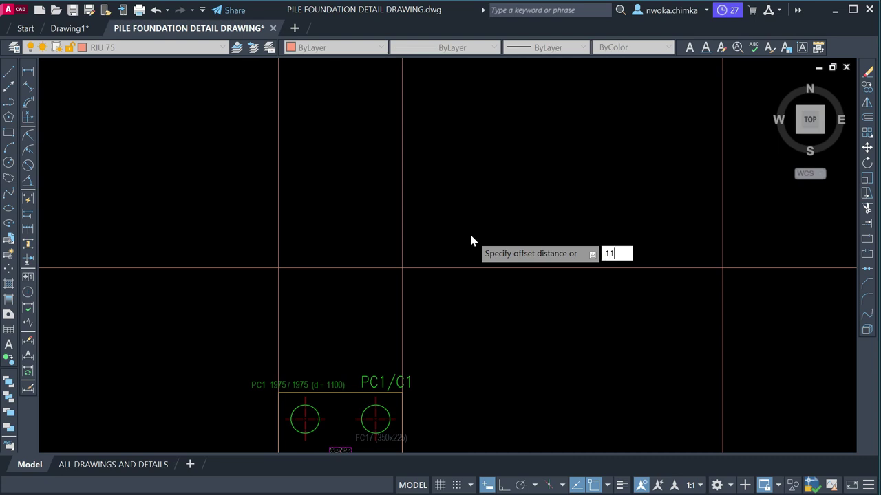
{"action": "type", "text": "00"}
{"action": "key", "text": "Return"}
{"action": "scroll", "coordinate": [443, 267], "scroll_direction": "down", "scroll_amount": 2}
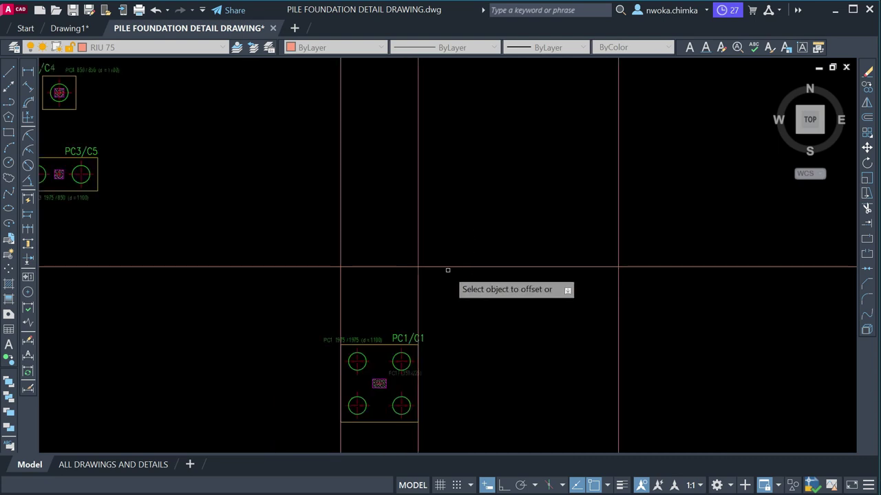
{"action": "left_click", "coordinate": [446, 267]}
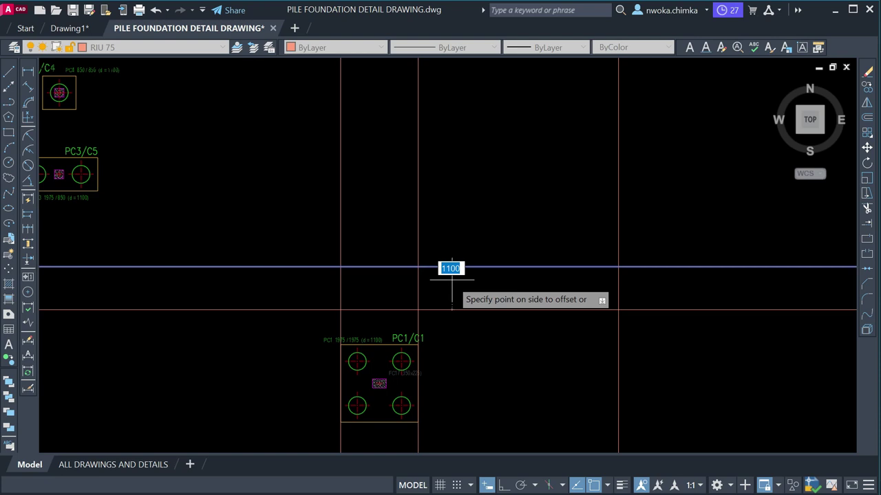
{"action": "left_click", "coordinate": [451, 212]}
{"action": "key", "text": "Escape"}
{"action": "scroll", "coordinate": [425, 251], "scroll_direction": "up", "scroll_amount": 3}
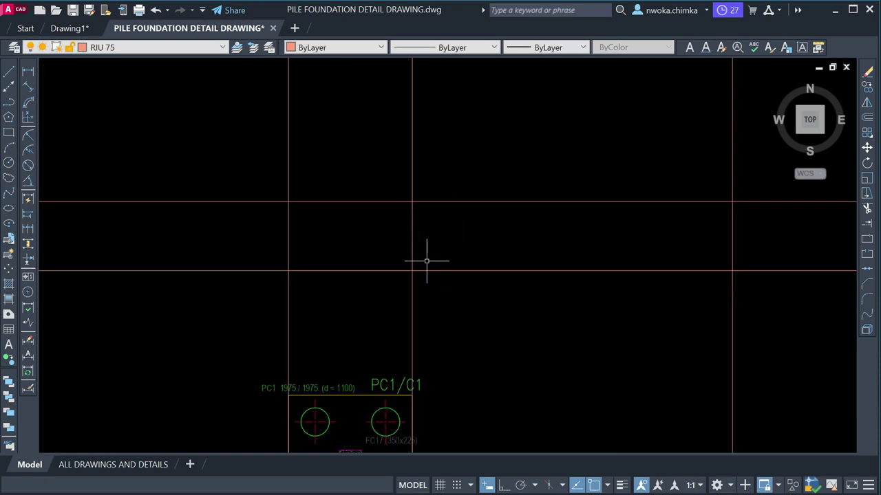
- Trim the construction lines beside and above the two horizontals to form the top and sides of the cap's section outline
{"action": "type", "text": "tr"}
{"action": "key", "text": "Return"}
{"action": "left_click", "coordinate": [442, 198]}
{"action": "left_click", "coordinate": [471, 267]}
{"action": "left_click", "coordinate": [457, 252]}
{"action": "left_click", "coordinate": [456, 234]}
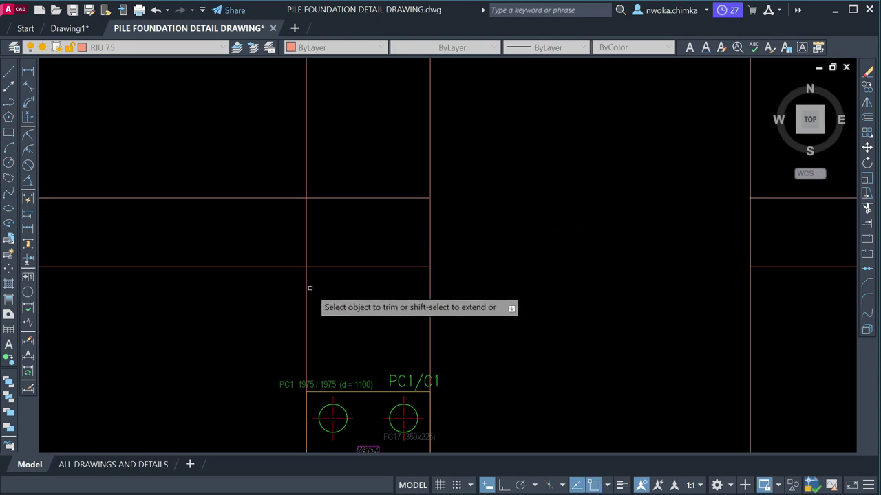
{"action": "left_click", "coordinate": [289, 267]}
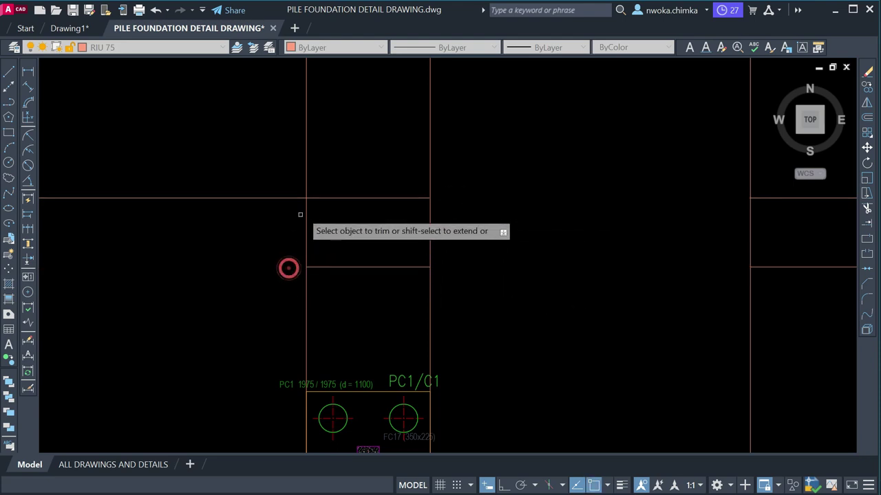
{"action": "left_click", "coordinate": [297, 198]}
{"action": "left_click_drag", "start_coordinate": [317, 172], "coordinate": [279, 158]}
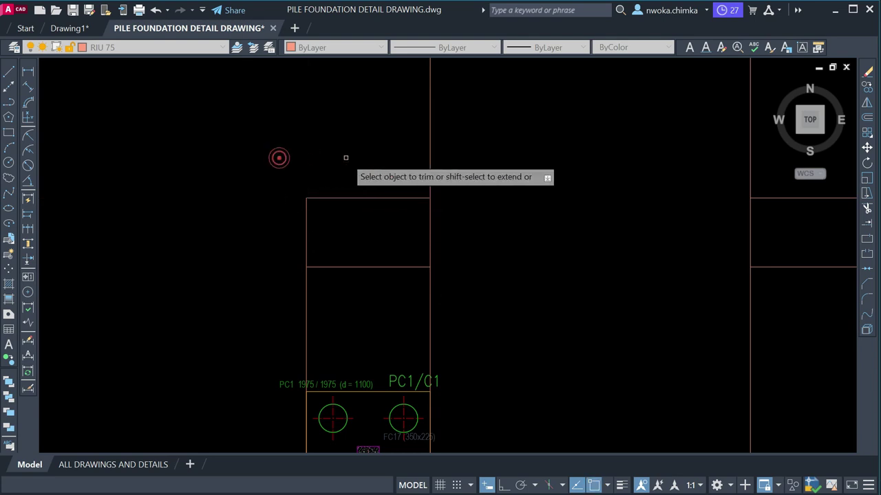
{"action": "left_click_drag", "start_coordinate": [503, 163], "coordinate": [349, 159]}
{"action": "key", "text": "Escape"}
- Set the current colour to Green and draw vertical construction lines through the side edges of the PC1/C1 piles
{"action": "middle_click_drag", "start_coordinate": [412, 304], "coordinate": [405, 218]}
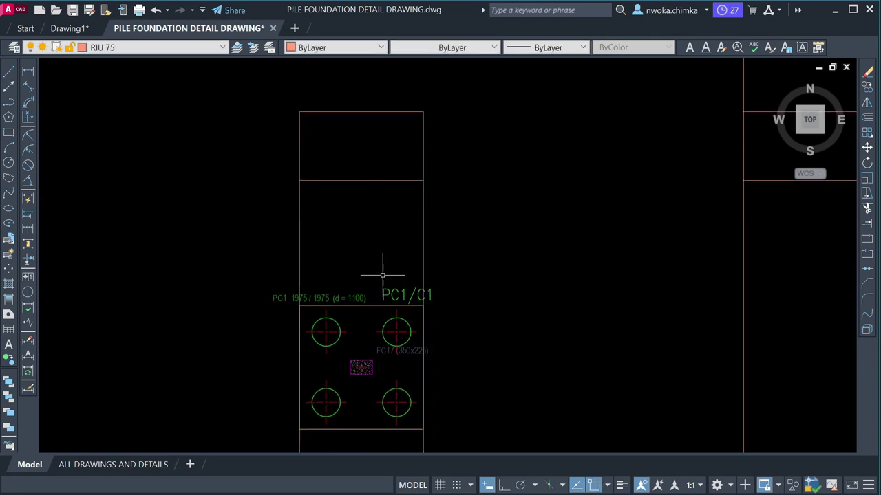
{"action": "left_click", "coordinate": [337, 48]}
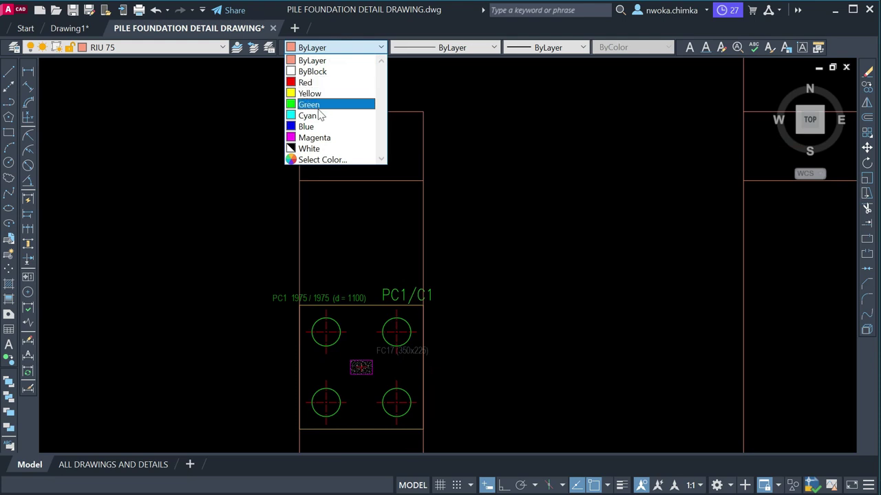
{"action": "left_click", "coordinate": [319, 105]}
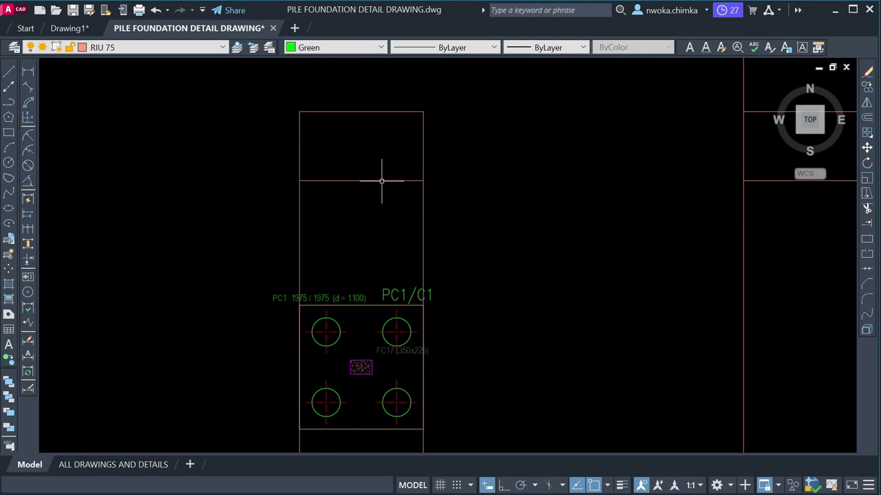
{"action": "type", "text": "x"}
{"action": "key", "text": "Return"}
{"action": "type", "text": "xl"}
{"action": "key", "text": "Return"}
{"action": "type", "text": "v"}
{"action": "key", "text": "Return"}
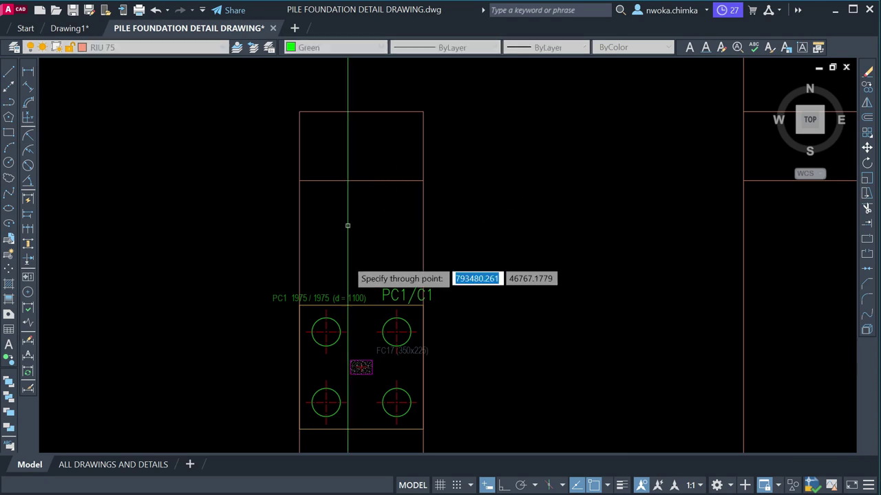
{"action": "scroll", "coordinate": [321, 337], "scroll_direction": "up", "scroll_amount": 6}
{"action": "left_click", "coordinate": [398, 319]}
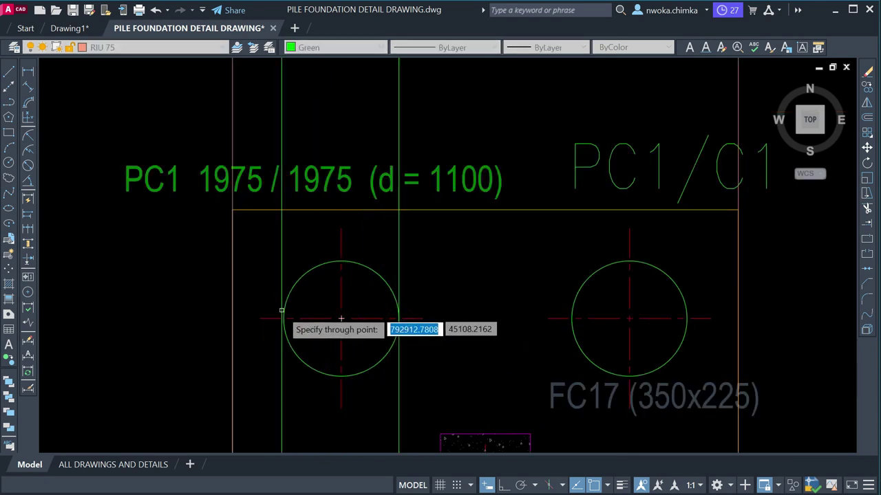
{"action": "left_click", "coordinate": [283, 319]}
{"action": "left_click", "coordinate": [571, 319]}
- Draw vertical construction lines through the left and right edges of the PC1/C1 column and colour them Magenta
{"action": "scroll", "coordinate": [484, 335], "scroll_direction": "up", "scroll_amount": 2}
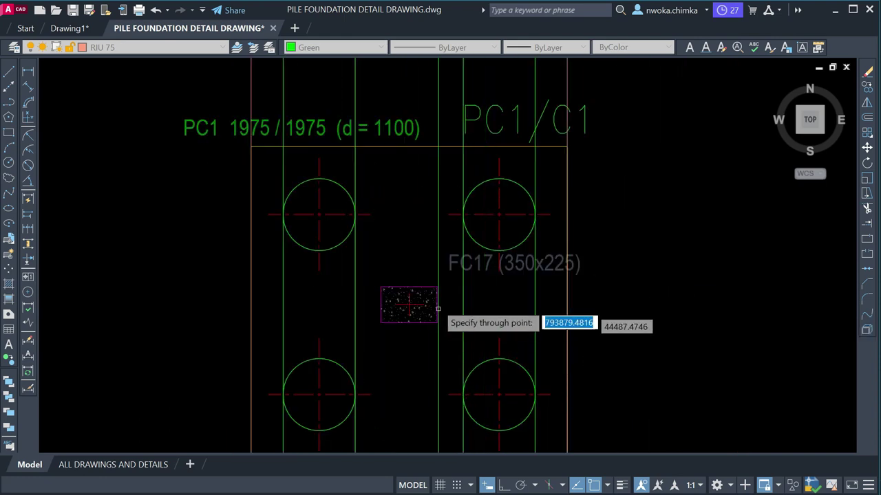
{"action": "left_click", "coordinate": [380, 286]}
{"action": "left_click", "coordinate": [445, 239]}
{"action": "left_click", "coordinate": [371, 246]}
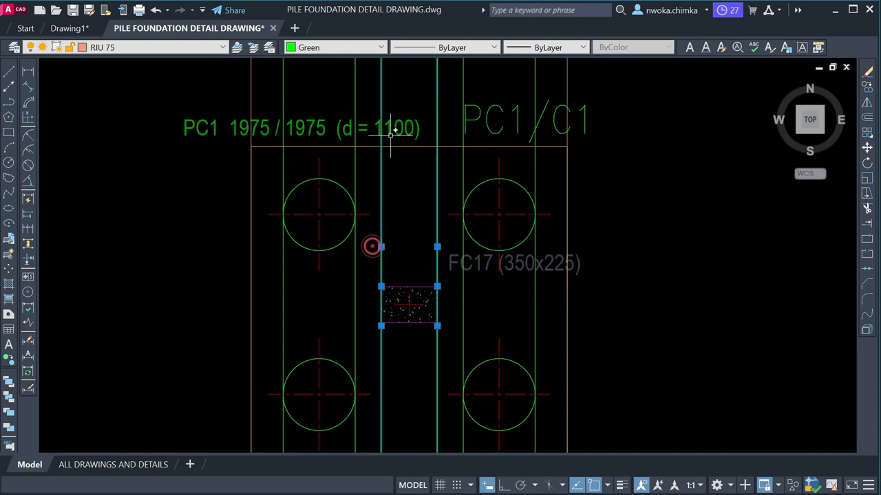
{"action": "left_click", "coordinate": [352, 52]}
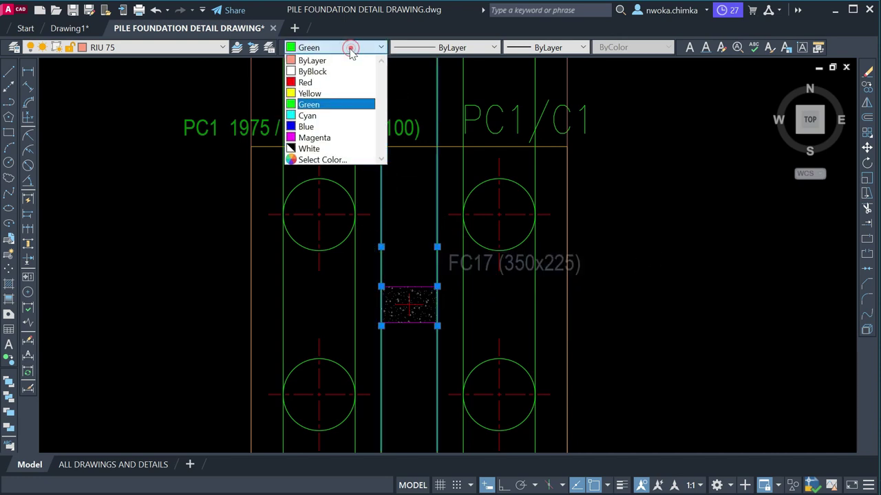
{"action": "left_click", "coordinate": [320, 137]}
- Try to trim the column lines above the pile cap's bottom line, using that line as the cutting edge
{"action": "scroll", "coordinate": [404, 240], "scroll_direction": "down", "scroll_amount": 2}
{"action": "middle_click_drag", "start_coordinate": [406, 178], "coordinate": [406, 247]}
{"action": "scroll", "coordinate": [420, 162], "scroll_direction": "up", "scroll_amount": 1}
{"action": "middle_click_drag", "start_coordinate": [420, 162], "coordinate": [420, 260]}
{"action": "middle_click_drag", "start_coordinate": [427, 120], "coordinate": [412, 240]}
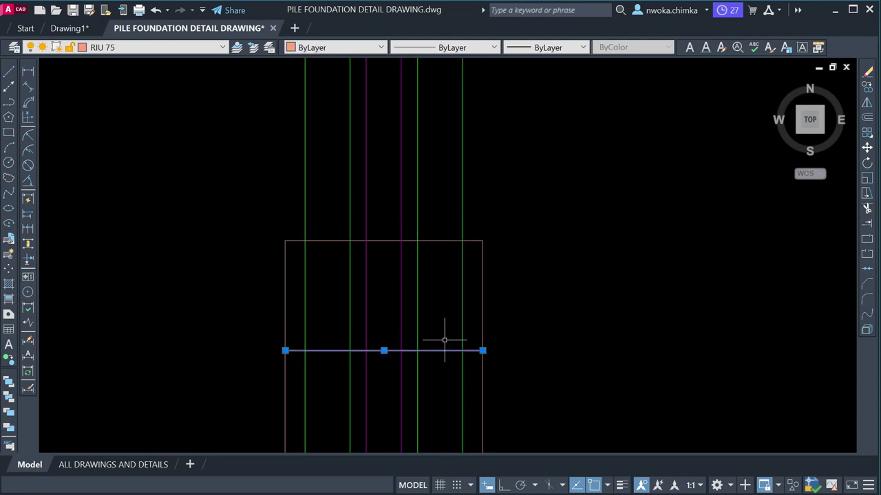
{"action": "key", "text": "Return"}
{"action": "left_click", "coordinate": [401, 290]}
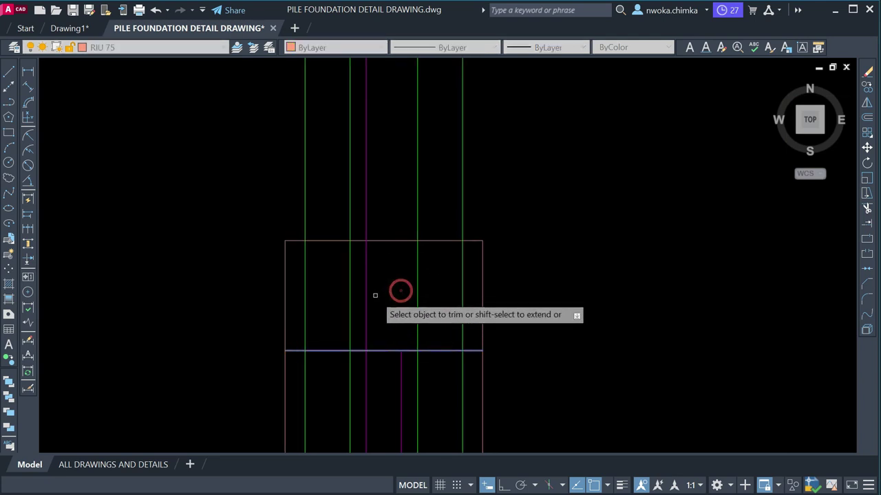
{"action": "key", "text": "Escape"}
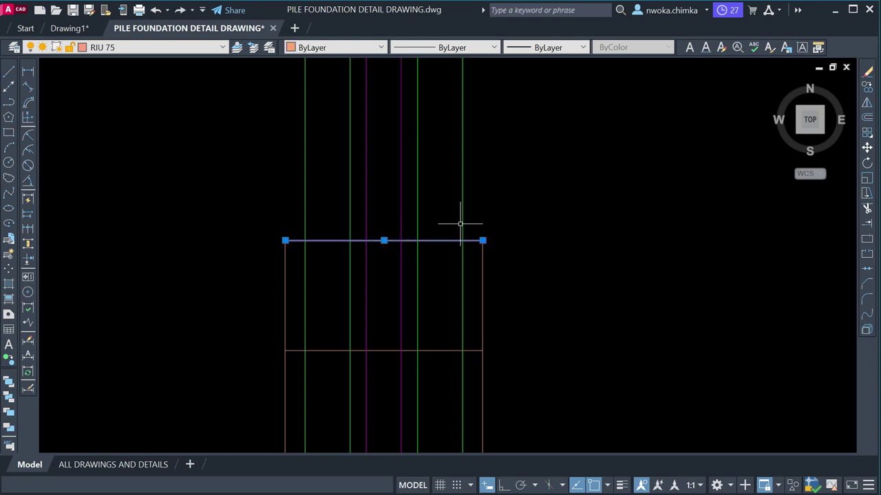
- Trim both magenta column lines below the pile cap's top line
{"action": "key", "text": "Return"}
{"action": "left_click", "coordinate": [401, 368]}
{"action": "left_click", "coordinate": [365, 371]}
{"action": "key", "text": "Escape"}
- Trim the four green pile lines above the pile cap's bottom line
{"action": "scroll", "coordinate": [410, 219], "scroll_direction": "down", "scroll_amount": 4}
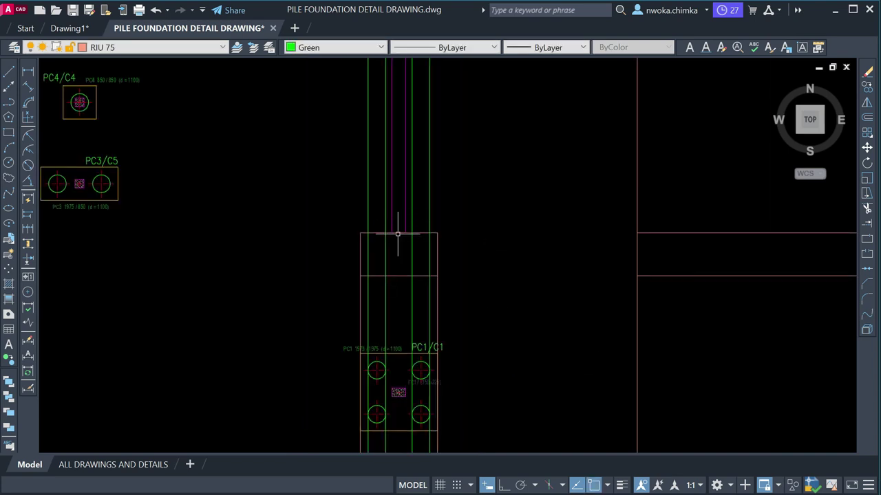
{"action": "middle_click_drag", "start_coordinate": [401, 287], "coordinate": [403, 216]}
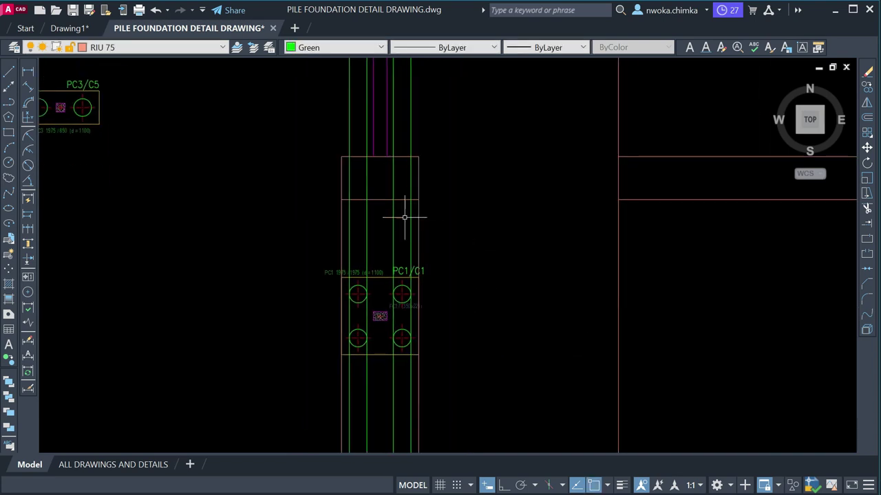
{"action": "scroll", "coordinate": [375, 200], "scroll_direction": "up", "scroll_amount": 2}
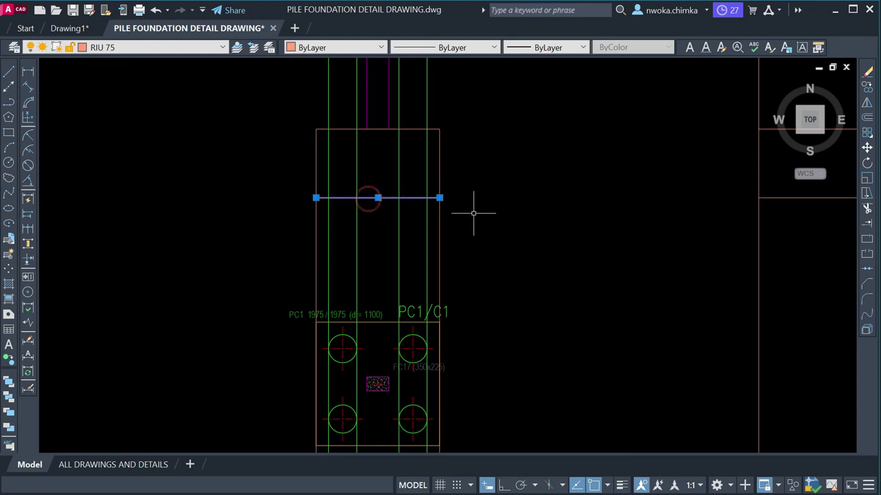
{"action": "key", "text": "Return"}
{"action": "middle_click_drag", "start_coordinate": [374, 194], "coordinate": [381, 301]}
{"action": "scroll", "coordinate": [379, 203], "scroll_direction": "up", "scroll_amount": 3}
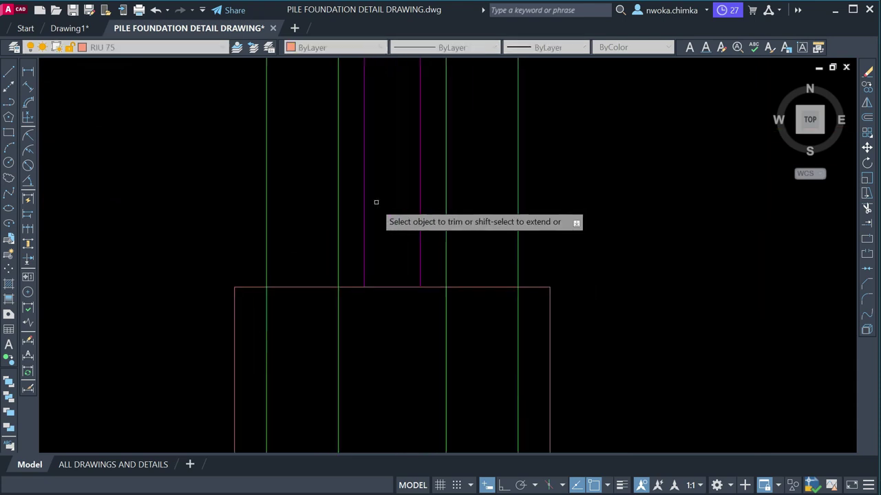
{"action": "left_click", "coordinate": [352, 200]}
{"action": "left_click", "coordinate": [259, 197]}
{"action": "scroll", "coordinate": [485, 191], "scroll_direction": "down", "scroll_amount": 4}
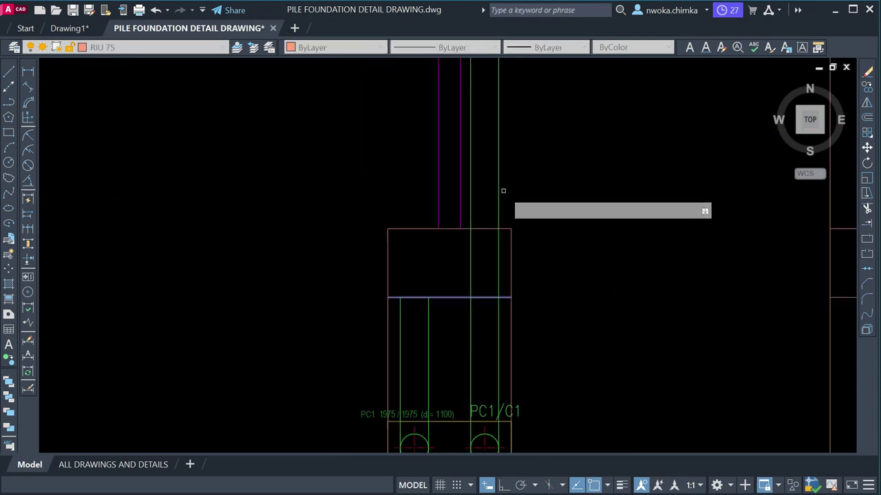
{"action": "left_click", "coordinate": [507, 186]}
{"action": "right_click", "coordinate": [468, 199]}
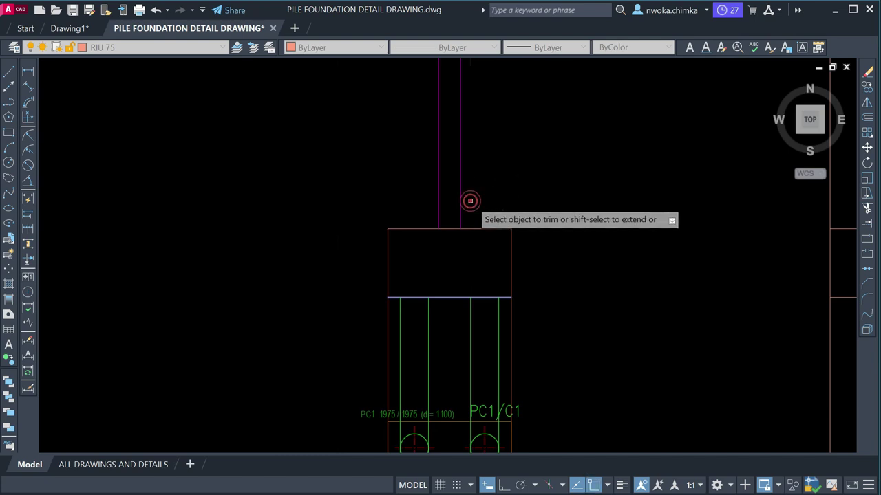
{"action": "key", "text": "Escape"}
- Set the current colour to Magenta and draw a zigzag break line across the two column lines above the pile cap
{"action": "left_click", "coordinate": [9, 74]}
{"action": "middle_click_drag", "start_coordinate": [249, 161], "coordinate": [214, 243]}
{"action": "scroll", "coordinate": [381, 218], "scroll_direction": "up", "scroll_amount": 2}
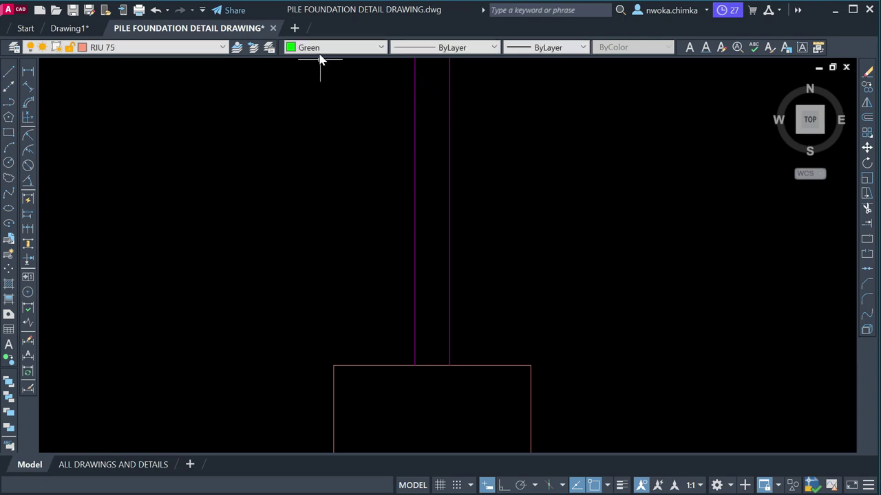
{"action": "left_click", "coordinate": [314, 48]}
{"action": "left_click", "coordinate": [305, 133]}
{"action": "left_click", "coordinate": [9, 72]}
{"action": "scroll", "coordinate": [399, 253], "scroll_direction": "up", "scroll_amount": 2}
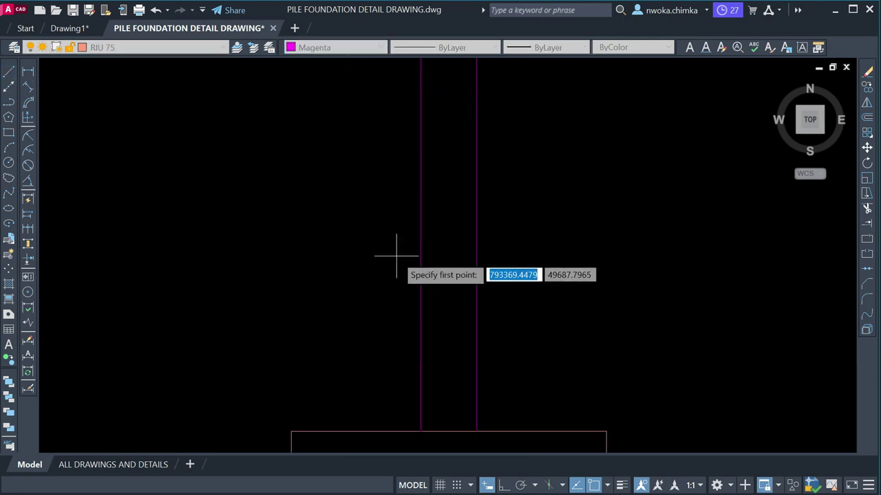
{"action": "left_click", "coordinate": [399, 261]}
{"action": "scroll", "coordinate": [411, 259], "scroll_direction": "up", "scroll_amount": 2}
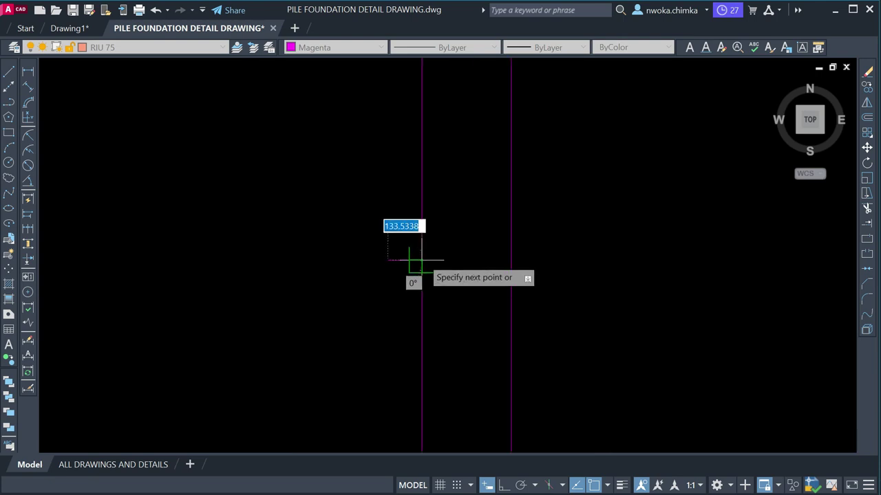
{"action": "left_click", "coordinate": [441, 260]}
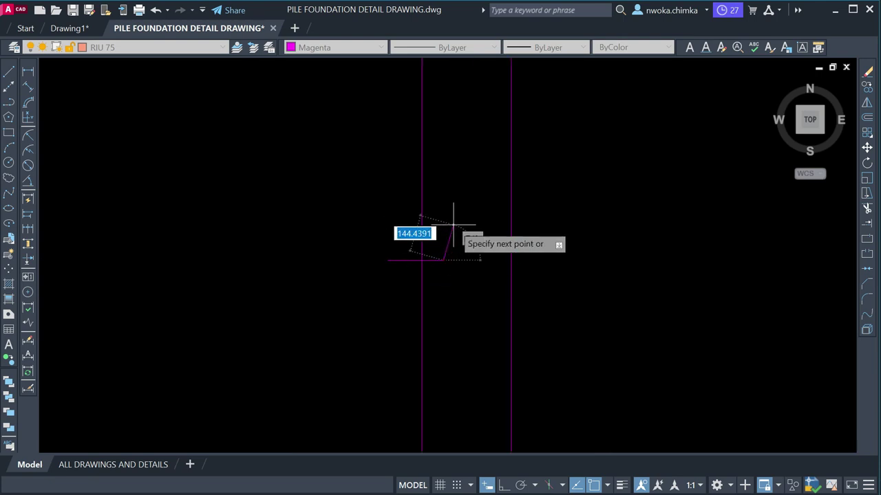
{"action": "left_click", "coordinate": [452, 223]}
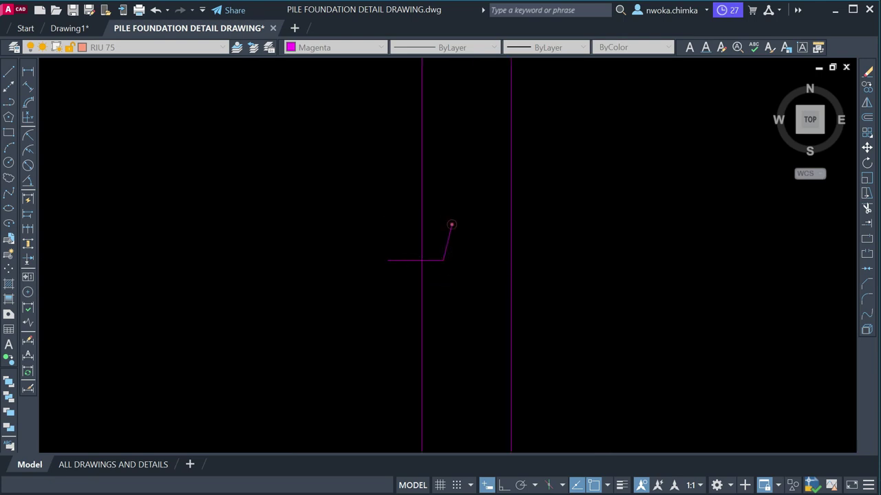
{"action": "left_click", "coordinate": [472, 281]}
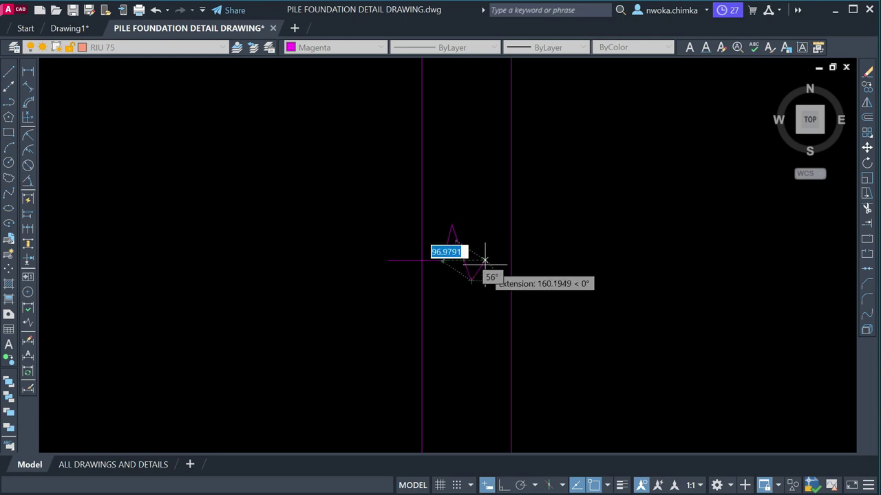
{"action": "left_click", "coordinate": [481, 260]}
{"action": "left_click", "coordinate": [550, 260]}
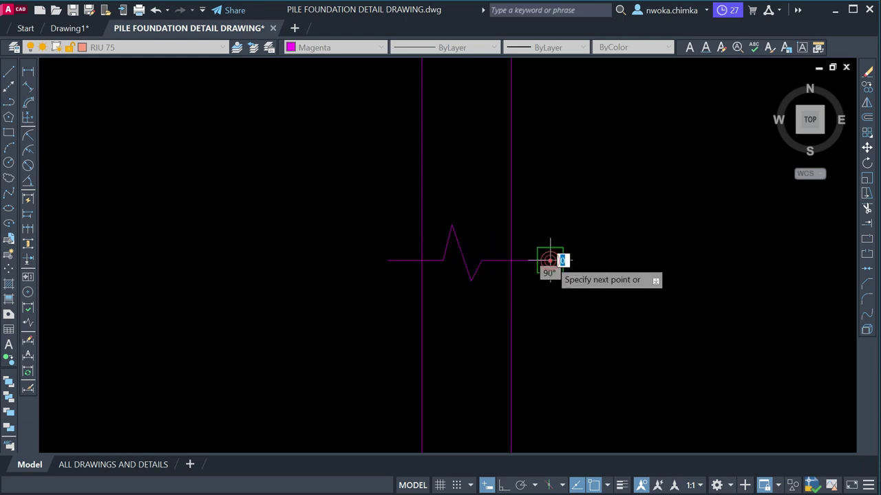
{"action": "key", "text": "Return"}
- Trim the column lines above the break line, using the break line's segments as cutting edges
{"action": "left_click", "coordinate": [340, 195]}
{"action": "left_click", "coordinate": [700, 364]}
{"action": "type", "text": "t"}
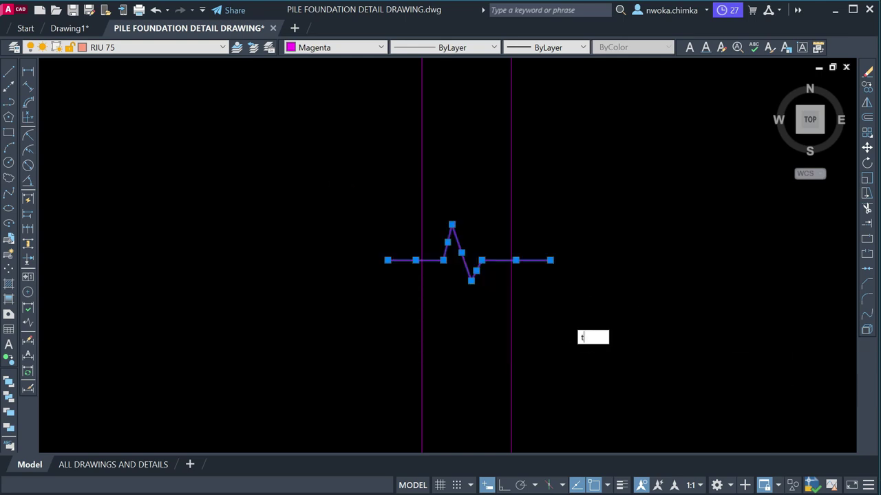
{"action": "type", "text": "r"}
{"action": "key", "text": "Return"}
{"action": "scroll", "coordinate": [502, 218], "scroll_direction": "down", "scroll_amount": 4}
{"action": "scroll", "coordinate": [547, 237], "scroll_direction": "up", "scroll_amount": 4}
{"action": "left_click", "coordinate": [531, 201]}
{"action": "left_click", "coordinate": [489, 252]}
{"action": "left_click", "coordinate": [492, 223]}
{"action": "scroll", "coordinate": [482, 221], "scroll_direction": "up", "scroll_amount": 2}
{"action": "left_click", "coordinate": [468, 221]}
- Shorten the break line's left end so it overhangs the column about as much as the right end
{"action": "scroll", "coordinate": [467, 222], "scroll_direction": "down", "scroll_amount": 4}
{"action": "scroll", "coordinate": [451, 249], "scroll_direction": "up", "scroll_amount": 2}
{"action": "scroll", "coordinate": [431, 226], "scroll_direction": "up", "scroll_amount": 4}
{"action": "left_click", "coordinate": [367, 192]}
{"action": "left_click", "coordinate": [330, 257]}
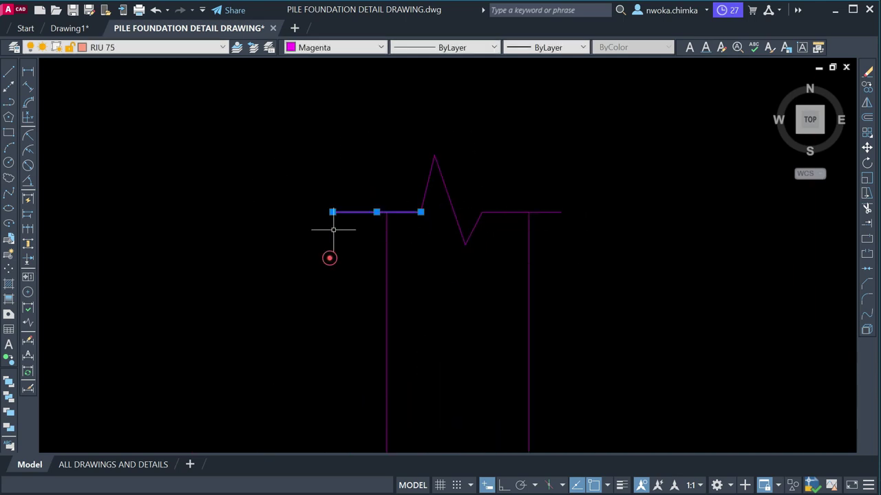
{"action": "left_click", "coordinate": [332, 212]}
{"action": "key", "text": "Escape"}
{"action": "scroll", "coordinate": [340, 205], "scroll_direction": "down", "scroll_amount": 4}
{"action": "key", "text": "Escape"}
- Change the colour of all the break line's segments to the grey index Color 252
{"action": "left_click", "coordinate": [271, 160]}
{"action": "left_click", "coordinate": [621, 285]}
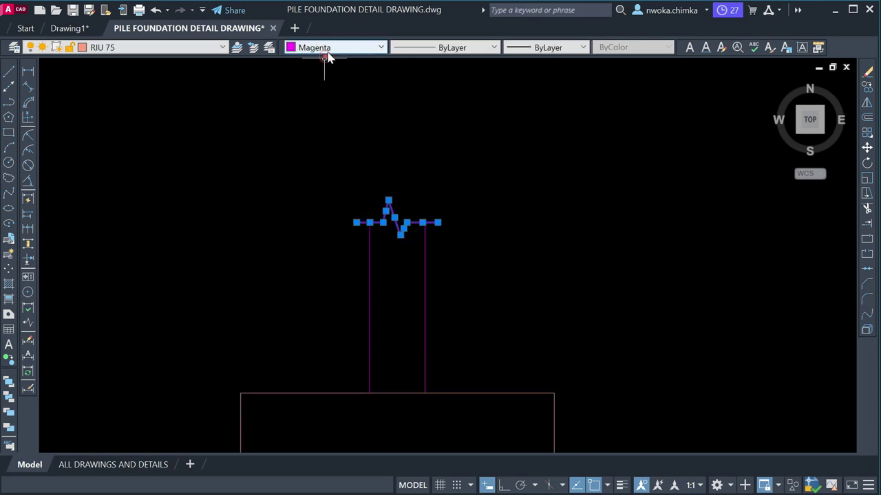
{"action": "left_click", "coordinate": [328, 51]}
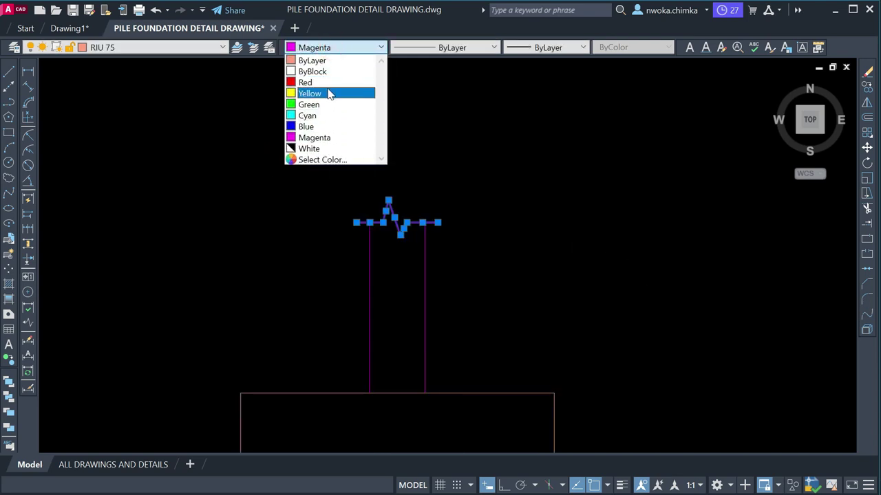
{"action": "left_click", "coordinate": [322, 159]}
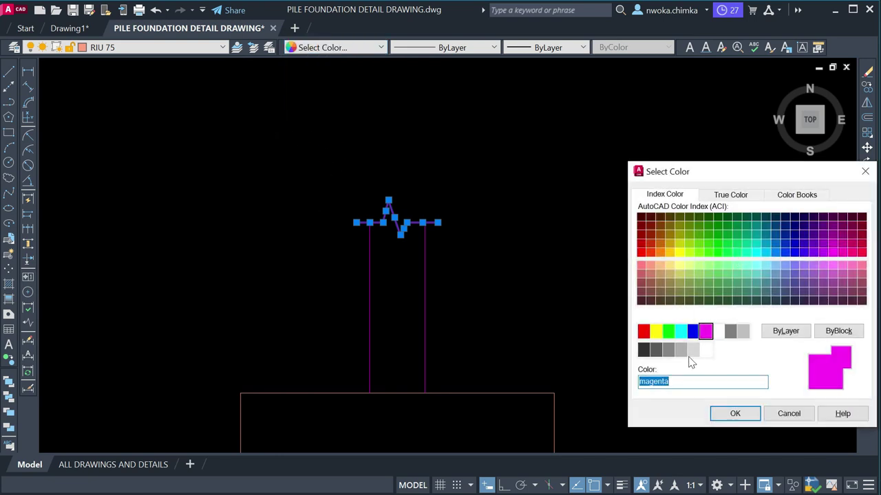
{"action": "left_click", "coordinate": [679, 349]}
{"action": "left_click", "coordinate": [734, 413]}
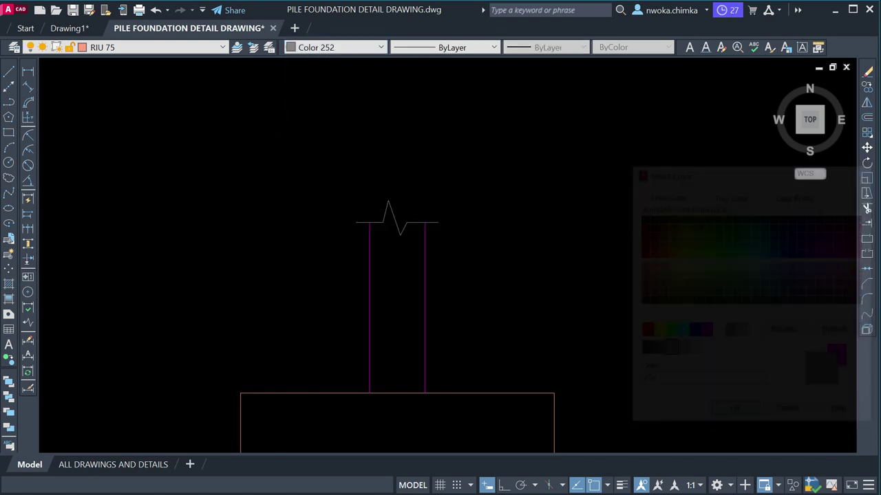
{"action": "key", "text": "Escape"}
- Trim the side lines below the pile cap's bottom line to close the cap's rectangular section
{"action": "scroll", "coordinate": [355, 143], "scroll_direction": "down", "scroll_amount": 5}
{"action": "scroll", "coordinate": [378, 193], "scroll_direction": "up", "scroll_amount": 4}
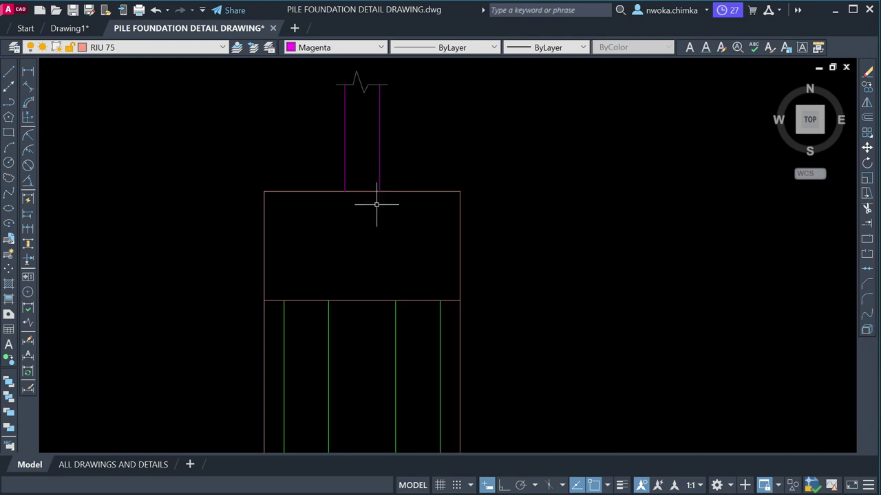
{"action": "scroll", "coordinate": [384, 228], "scroll_direction": "down", "scroll_amount": 5}
{"action": "scroll", "coordinate": [346, 251], "scroll_direction": "up", "scroll_amount": 5}
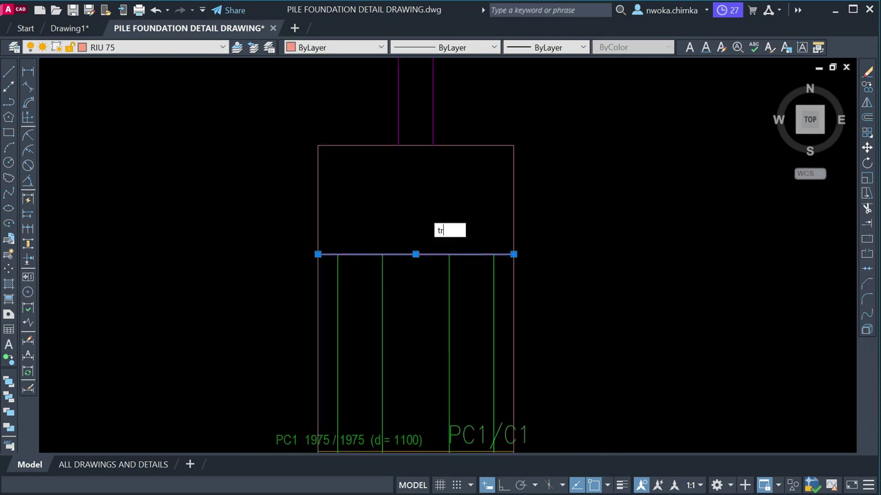
{"action": "key", "text": "Return"}
{"action": "left_click", "coordinate": [317, 282]}
{"action": "left_click", "coordinate": [514, 299]}
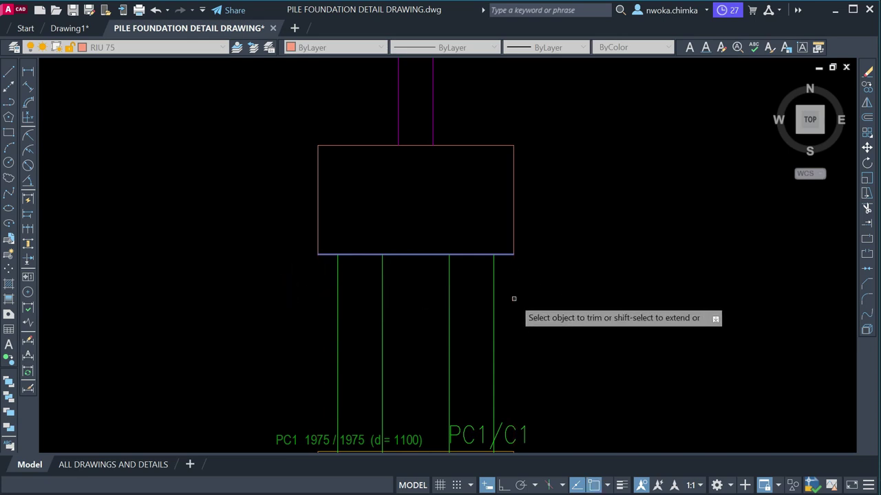
{"action": "key", "text": "Escape"}
{"action": "scroll", "coordinate": [529, 261], "scroll_direction": "down", "scroll_amount": 4}
{"action": "middle_click_drag", "start_coordinate": [572, 287], "coordinate": [511, 251]}
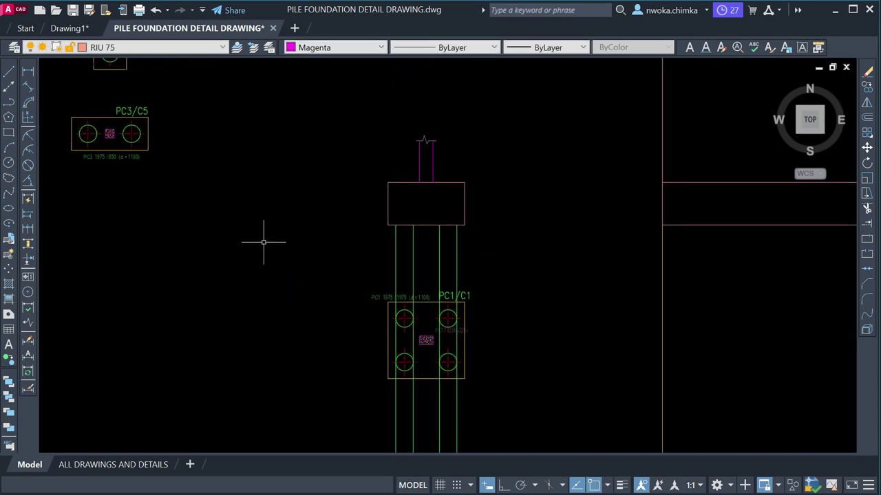
{"action": "left_click", "coordinate": [9, 163]}
{"action": "scroll", "coordinate": [482, 285], "scroll_direction": "up", "scroll_amount": 3}
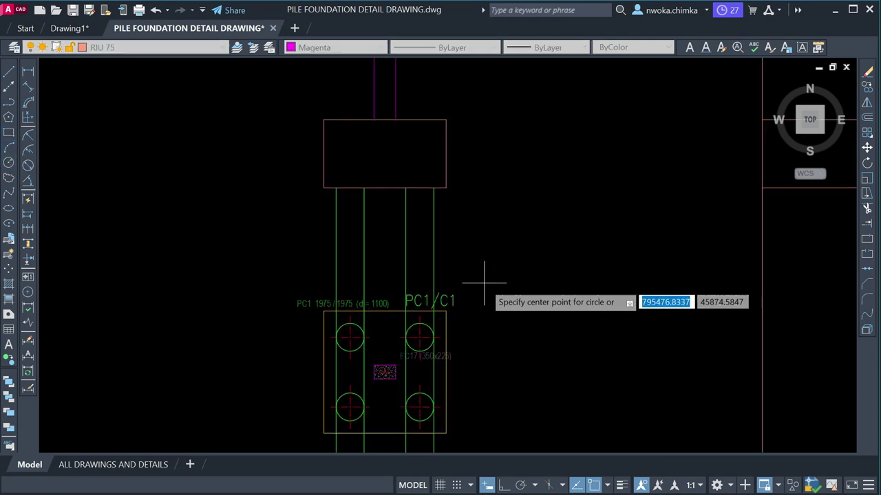
{"action": "scroll", "coordinate": [350, 252], "scroll_direction": "up", "scroll_amount": 4}
{"action": "left_click", "coordinate": [300, 255]}
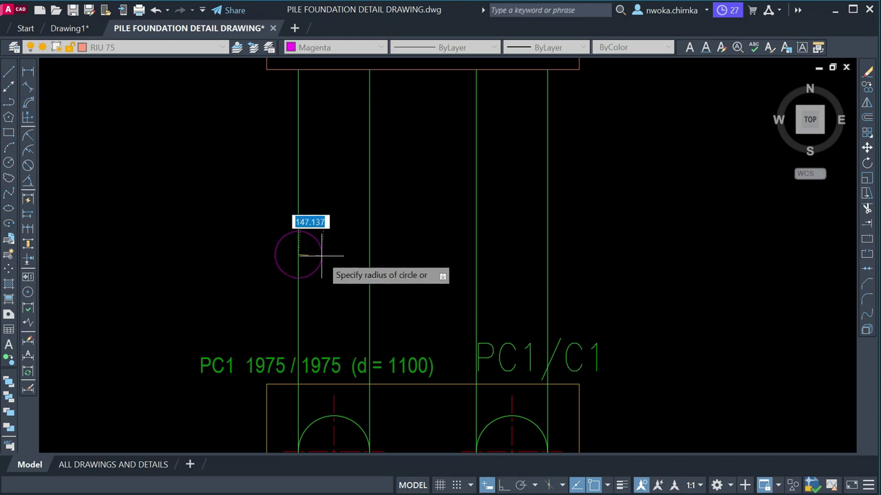
{"action": "key", "text": "Escape"}
- Draw a 450 horizontal line between the two edges of the left pile, midway between the cap section and the plan
{"action": "scroll", "coordinate": [245, 167], "scroll_direction": "down", "scroll_amount": 5}
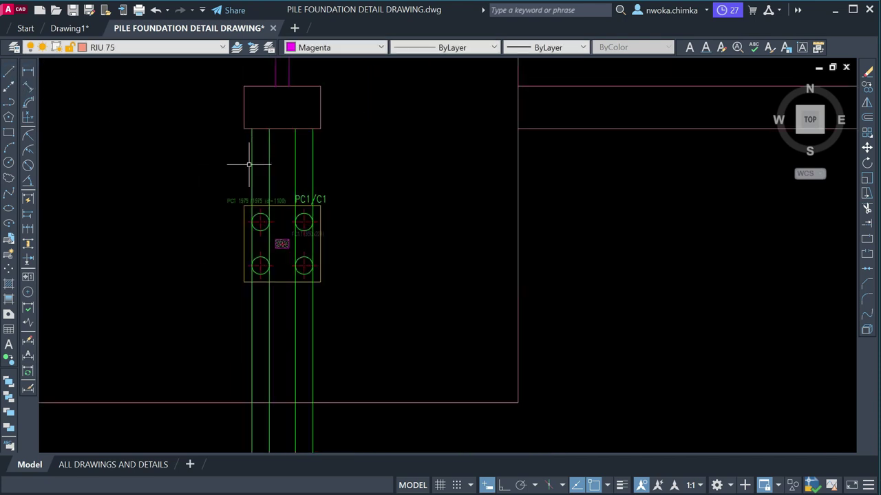
{"action": "scroll", "coordinate": [147, 90], "scroll_direction": "up", "scroll_amount": 6}
{"action": "left_click", "coordinate": [9, 71]}
{"action": "middle_click_drag", "start_coordinate": [289, 220], "coordinate": [201, 195]}
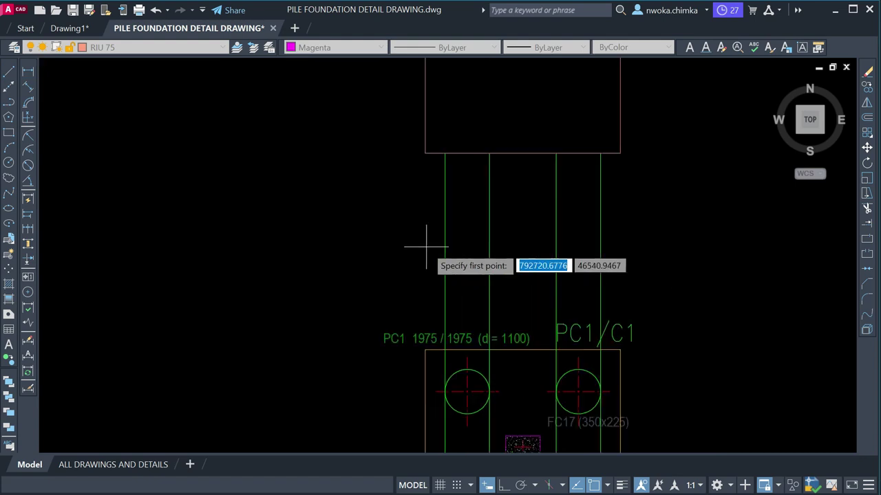
{"action": "left_click", "coordinate": [446, 256]}
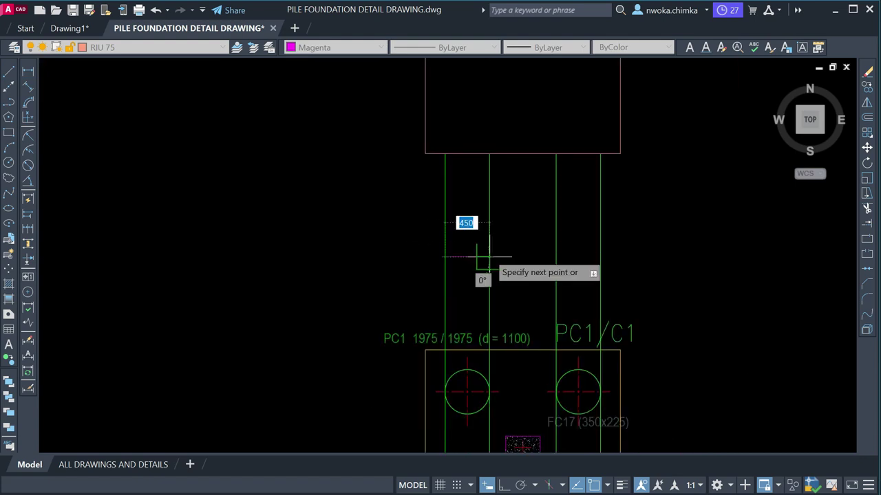
{"action": "left_click", "coordinate": [488, 257]}
{"action": "key", "text": "Escape"}
- Try a circle of radius 225 centred on the midpoint of the horizontal line across the left pile
{"action": "left_click", "coordinate": [8, 163]}
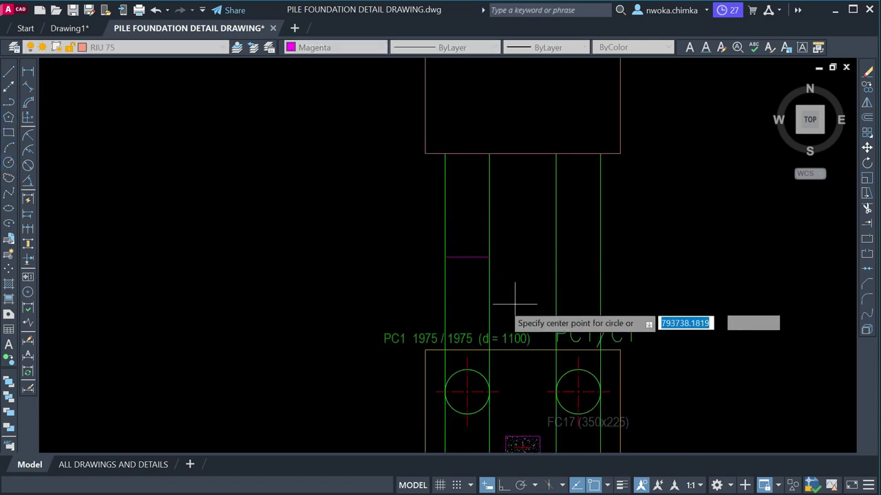
{"action": "scroll", "coordinate": [482, 297], "scroll_direction": "up", "scroll_amount": 2}
{"action": "left_click", "coordinate": [454, 234]}
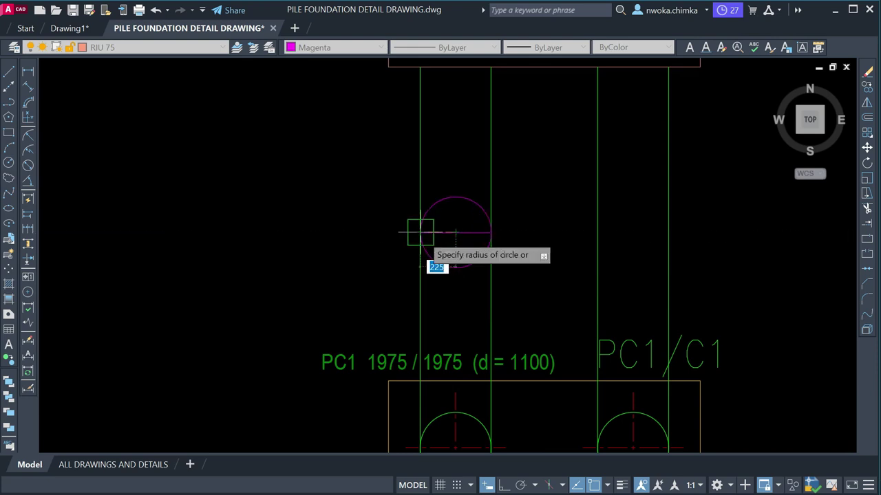
{"action": "left_click", "coordinate": [420, 233]}
{"action": "key", "text": "space"}
{"action": "key", "text": "Escape"}
{"action": "key", "text": "Return"}
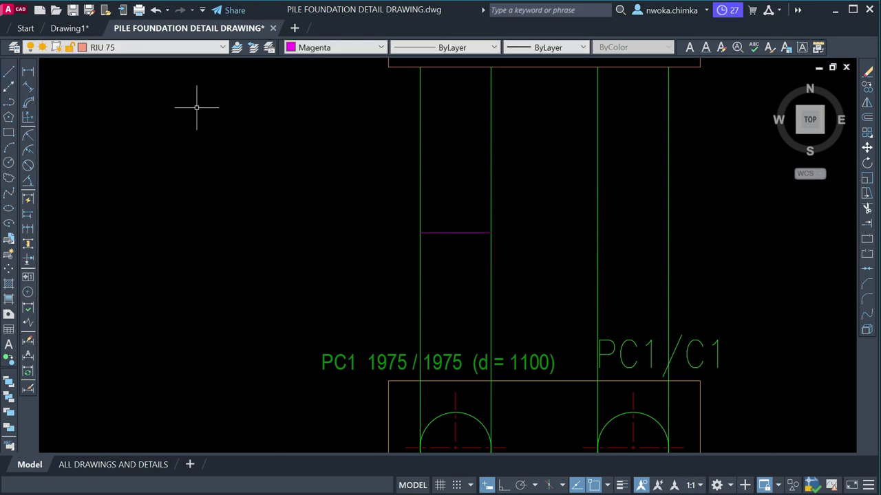
- Draw a vertical guide line down from the midpoint of the 450 horizontal line across the left pile
{"action": "left_click", "coordinate": [11, 71]}
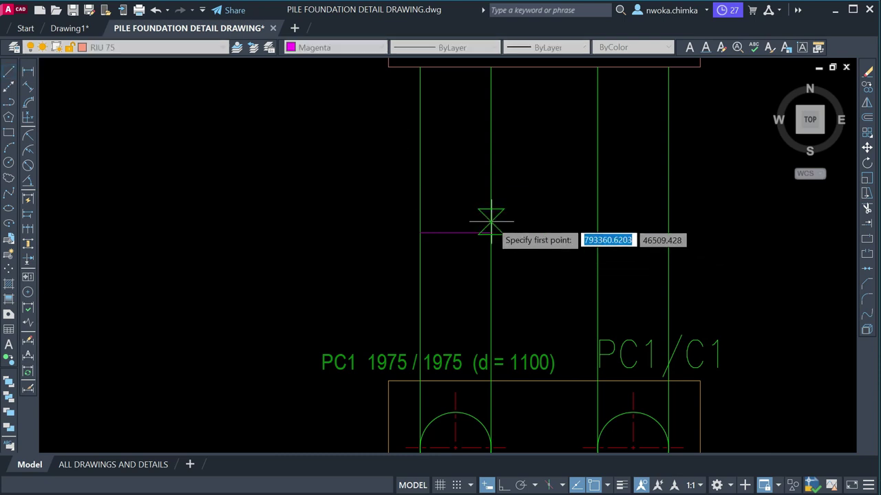
{"action": "left_click", "coordinate": [455, 232]}
{"action": "left_click", "coordinate": [455, 294]}
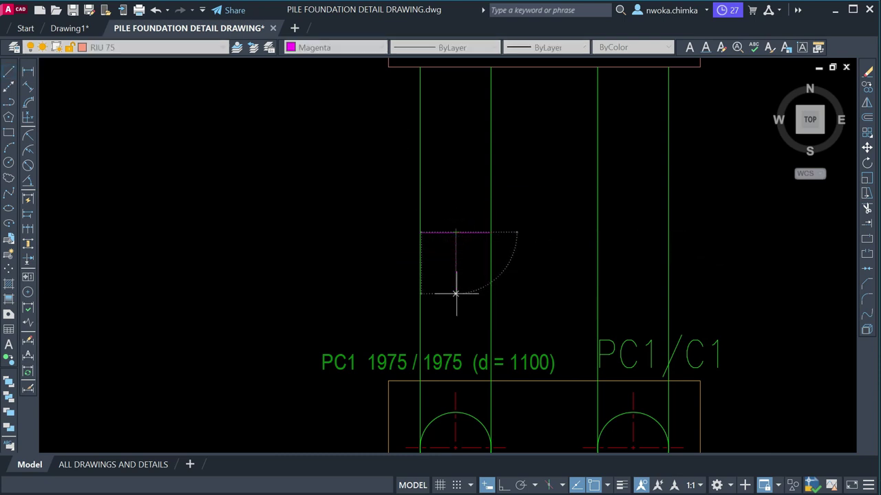
{"action": "key", "text": "Escape"}
{"action": "scroll", "coordinate": [426, 232], "scroll_direction": "up", "scroll_amount": 4}
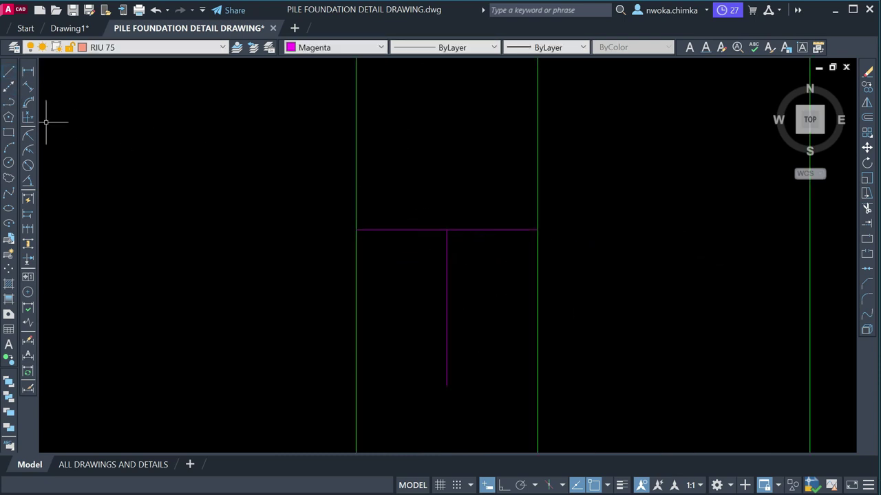
{"action": "left_click", "coordinate": [13, 163]}
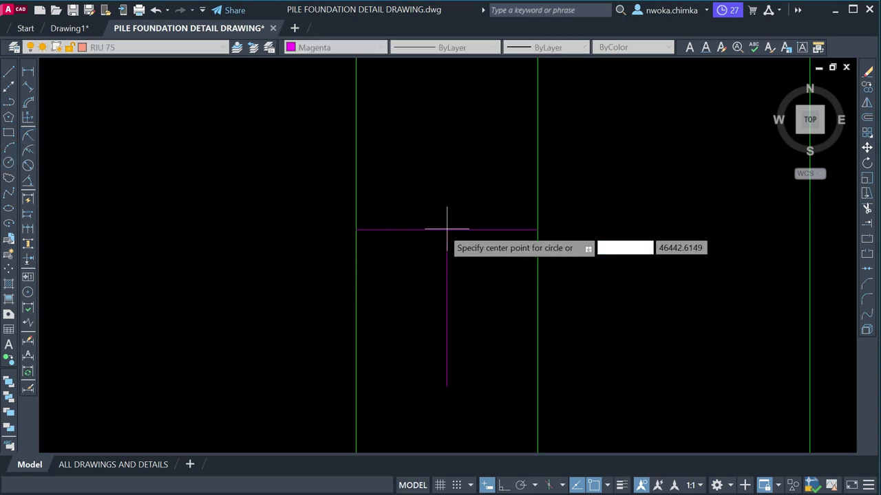
{"action": "key", "text": "Escape"}
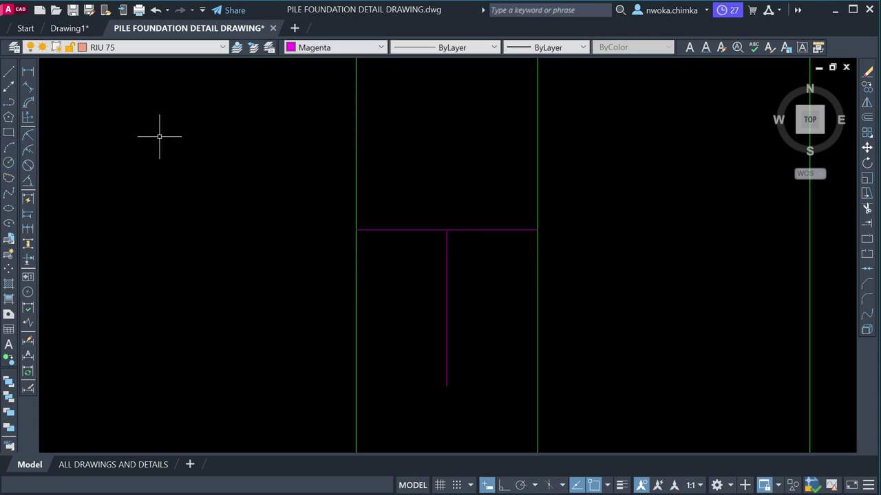
- Draw a 225 horizontal guide line from the left pile's left edge to the vertical guide, just below the 450 line
{"action": "left_click", "coordinate": [8, 73]}
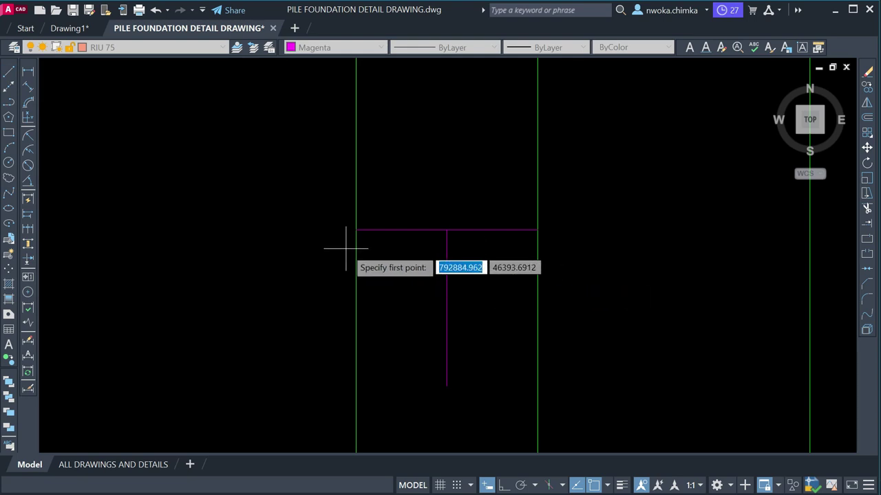
{"action": "left_click", "coordinate": [356, 268]}
{"action": "key", "text": "Escape"}
{"action": "key", "text": "Return"}
{"action": "left_click", "coordinate": [357, 267]}
{"action": "left_click", "coordinate": [356, 267]}
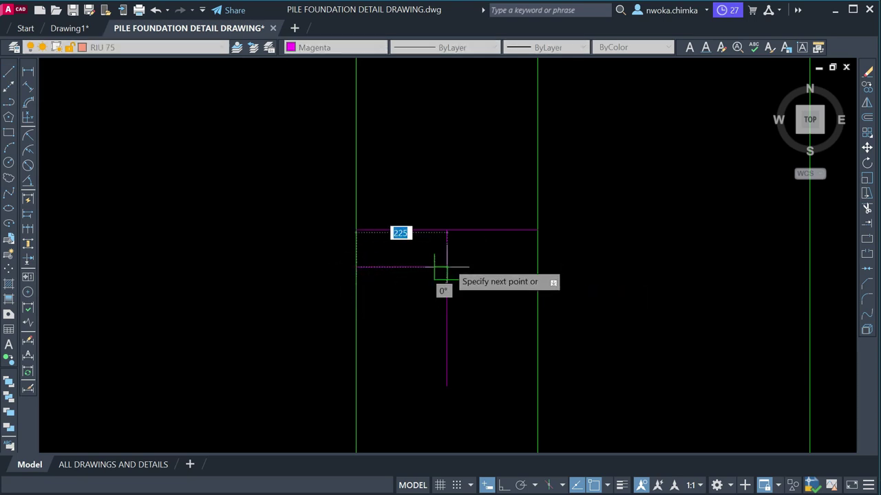
{"action": "left_click", "coordinate": [447, 267]}
{"action": "key", "text": "Escape"}
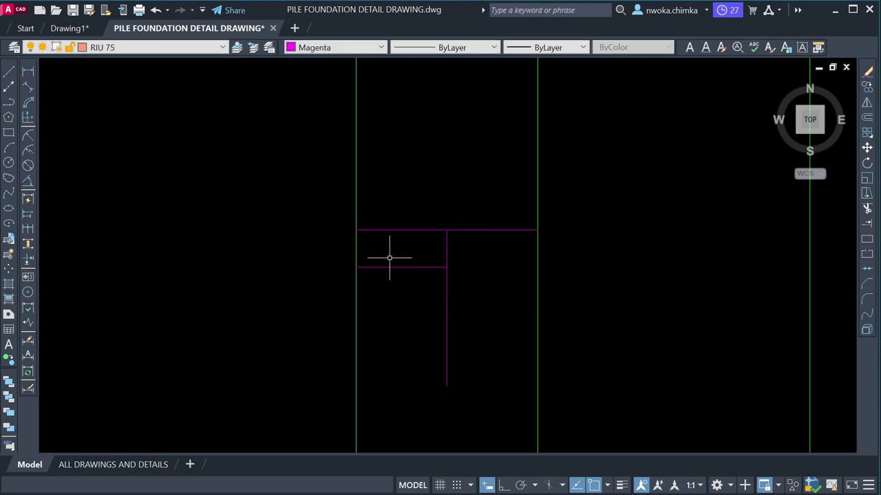
- Draw a vertical guide up from the 225 line's midpoint and a circle of radius 112.5 where it crosses the 450 line
{"action": "left_click", "coordinate": [9, 73]}
{"action": "left_click", "coordinate": [401, 267]}
{"action": "left_click", "coordinate": [402, 139]}
{"action": "key", "text": "Escape"}
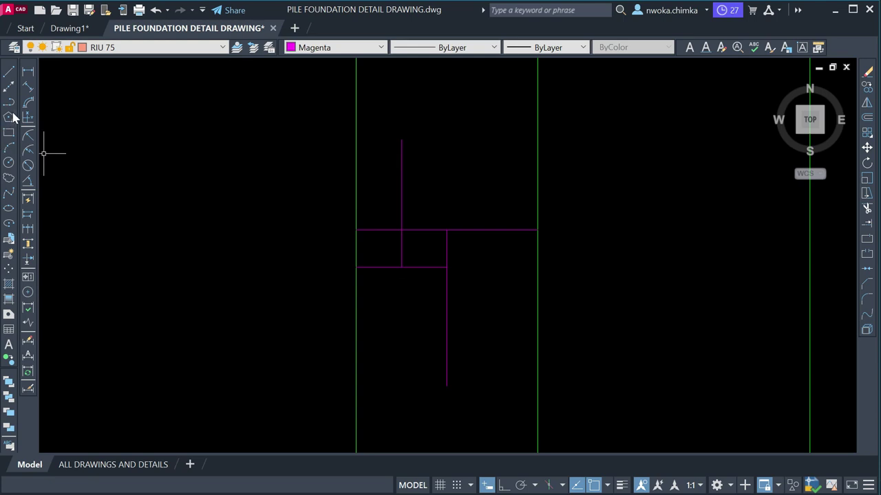
{"action": "left_click", "coordinate": [9, 163]}
{"action": "left_click", "coordinate": [401, 229]}
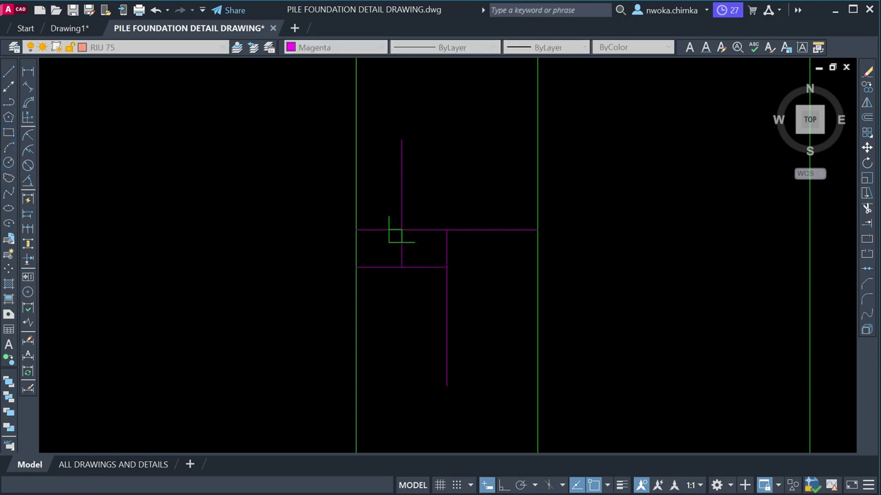
{"action": "left_click", "coordinate": [357, 230]}
- Delete the two vertical guides and the 225 horizontal guide, keeping the circle and the 450 line
{"action": "left_click", "coordinate": [413, 239]}
{"action": "left_click", "coordinate": [379, 247]}
{"action": "key", "text": "Delete"}
{"action": "left_click", "coordinate": [457, 296]}
{"action": "left_click", "coordinate": [414, 313]}
{"action": "key", "text": "Delete"}
- Copy the circle from its right quadrant to the left pile's right edge so two circles span the pile
{"action": "scroll", "coordinate": [455, 241], "scroll_direction": "down", "scroll_amount": 2}
{"action": "middle_click_drag", "start_coordinate": [460, 224], "coordinate": [437, 237]}
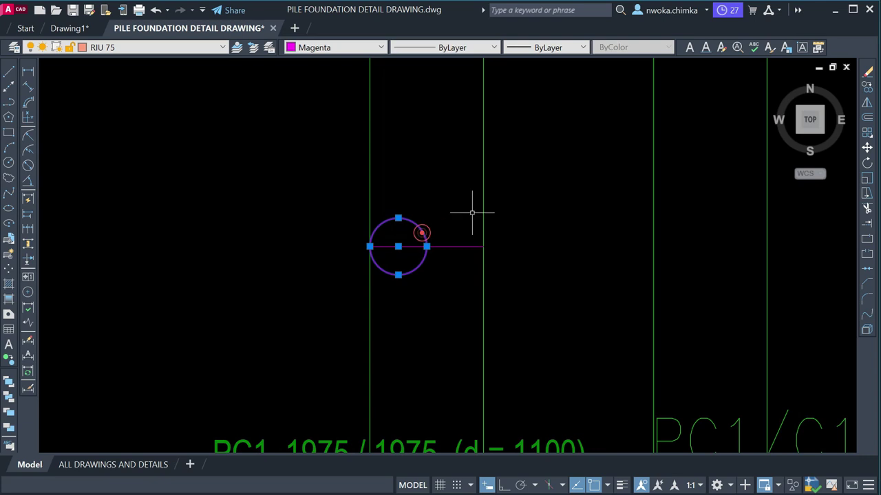
{"action": "type", "text": "o"}
{"action": "key", "text": "Return"}
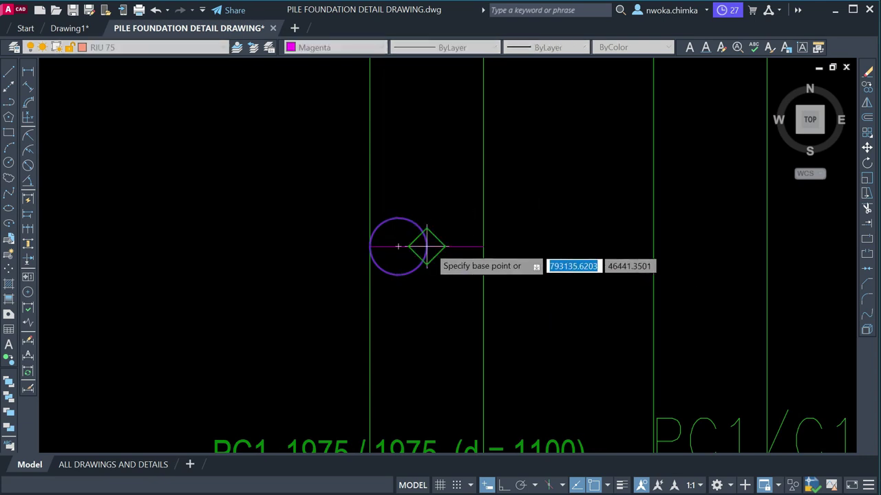
{"action": "left_click", "coordinate": [427, 247]}
{"action": "left_click", "coordinate": [482, 246]}
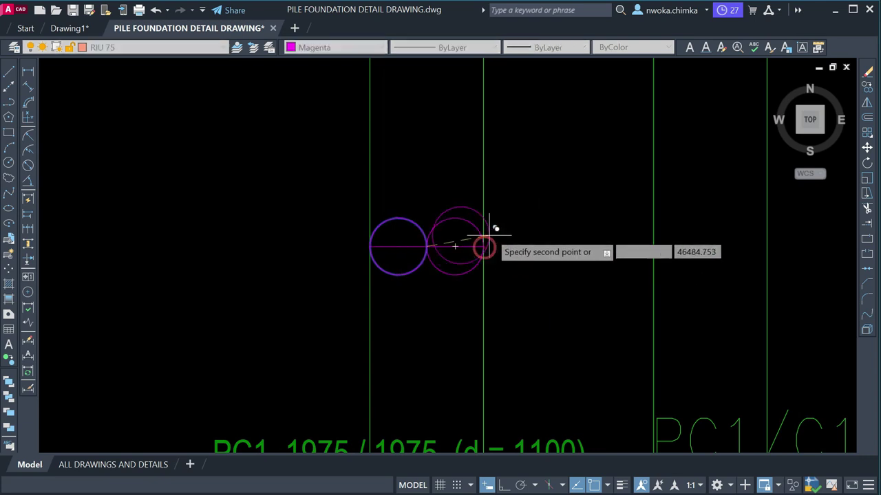
{"action": "key", "text": "Escape"}
- Trim away the upper half of the left circle and the lower half of the right circle
{"action": "type", "text": "tr"}
{"action": "key", "text": "Return"}
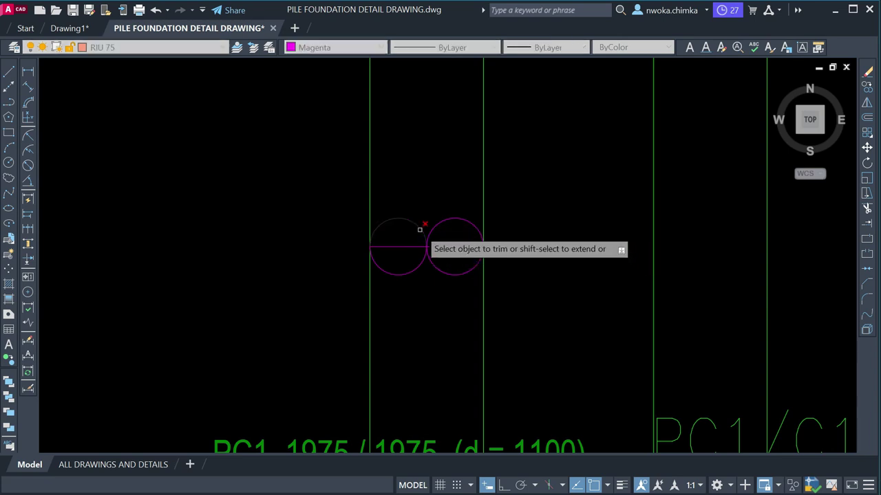
{"action": "left_click", "coordinate": [418, 227]}
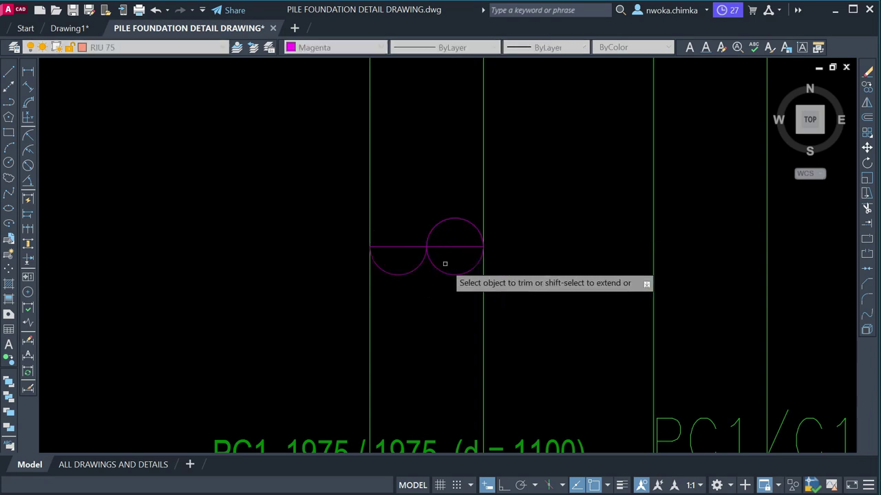
{"action": "left_click", "coordinate": [442, 270]}
{"action": "key", "text": "Escape"}
- Erase the 450 horizontal line running through the two half circles
{"action": "left_click", "coordinate": [458, 240]}
{"action": "left_click", "coordinate": [447, 269]}
{"action": "type", "text": "e"}
{"action": "key", "text": "Return"}
{"action": "scroll", "coordinate": [448, 275], "scroll_direction": "down", "scroll_amount": 2}
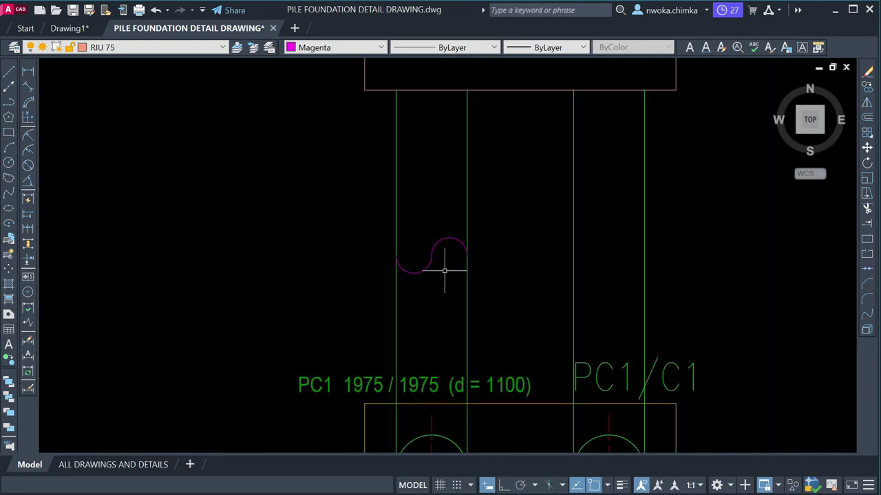
- Flatten both half circles into shallow arcs by moving their midpoints towards the pile break's centre line
{"action": "scroll", "coordinate": [451, 252], "scroll_direction": "up", "scroll_amount": 2}
{"action": "left_click", "coordinate": [444, 230]}
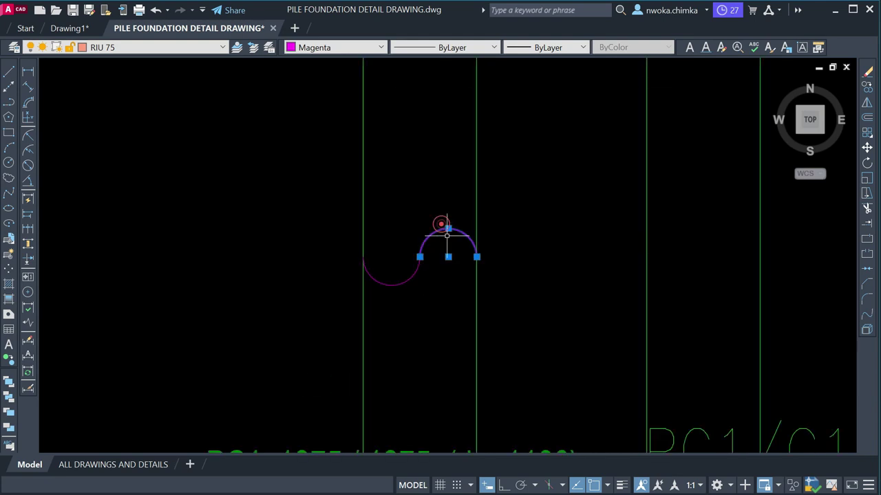
{"action": "scroll", "coordinate": [447, 221], "scroll_direction": "up", "scroll_amount": 1}
{"action": "left_click", "coordinate": [450, 217]}
{"action": "left_click", "coordinate": [450, 243]}
{"action": "left_click", "coordinate": [352, 339]}
{"action": "left_click", "coordinate": [307, 361]}
{"action": "left_click", "coordinate": [304, 363]}
{"action": "left_click", "coordinate": [305, 338]}
{"action": "scroll", "coordinate": [463, 244], "scroll_direction": "down", "scroll_amount": 5}
- Change the colour of the left pile's two break arcs to Color 252
{"action": "left_click", "coordinate": [369, 222]}
{"action": "left_click", "coordinate": [511, 310]}
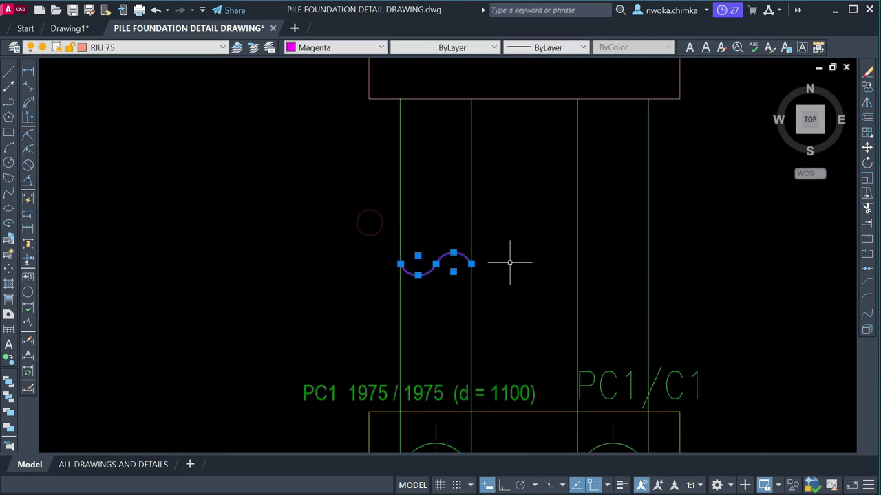
{"action": "left_click", "coordinate": [342, 54]}
{"action": "left_click", "coordinate": [320, 152]}
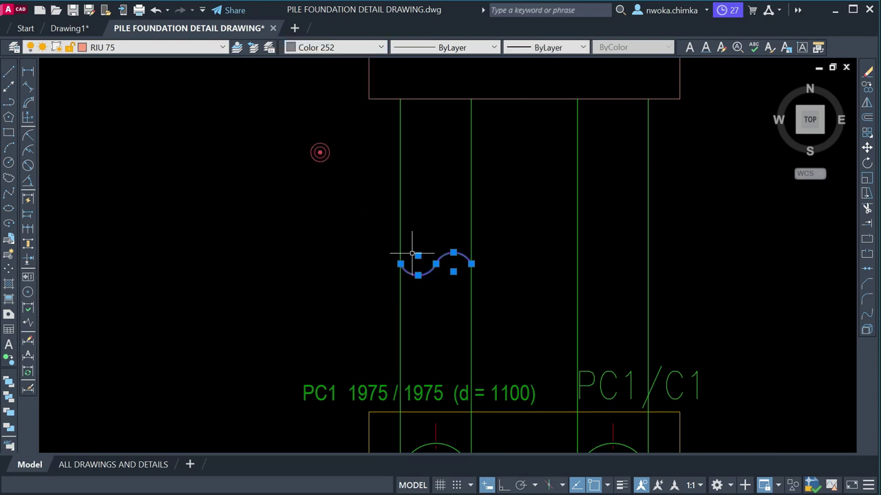
- Trim the left pile's two edge lines below the break arcs
{"action": "type", "text": "tr"}
{"action": "key", "text": "Return"}
{"action": "left_click", "coordinate": [515, 304]}
{"action": "left_click", "coordinate": [317, 299]}
{"action": "key", "text": "Return"}
{"action": "left_click", "coordinate": [331, 214]}
{"action": "left_click", "coordinate": [525, 321]}
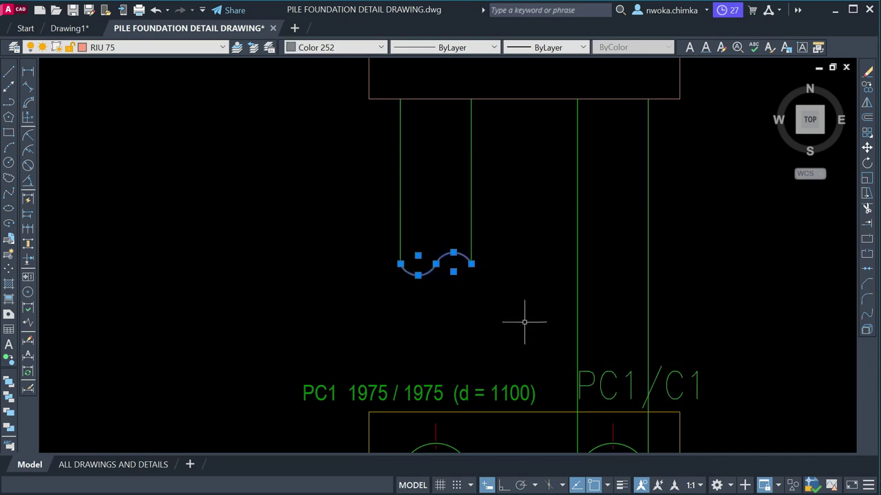
{"action": "type", "text": "co"}
{"action": "key", "text": "Return"}
{"action": "scroll", "coordinate": [507, 299], "scroll_direction": "up", "scroll_amount": 3}
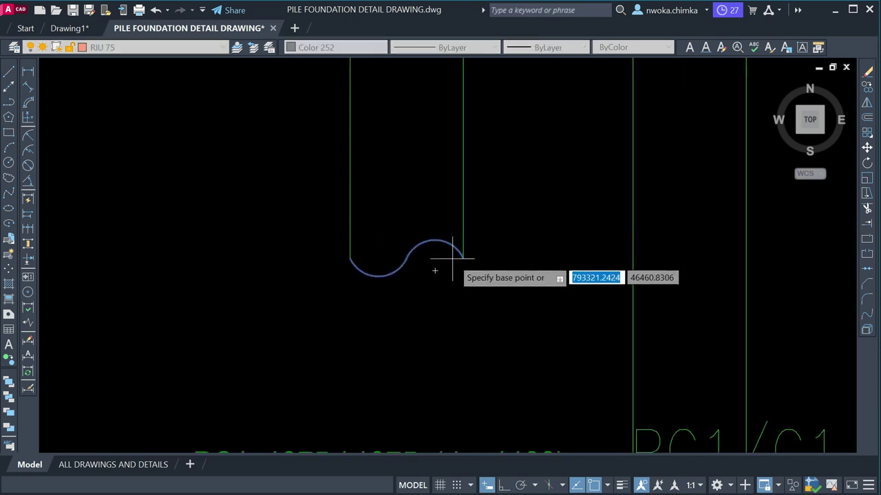
{"action": "key", "text": "Escape"}
{"action": "type", "text": "co"}
- Copy the upper break arc from the pile's right edge to the wave's midpoint to close the left half into a loop
{"action": "key", "text": "Return"}
{"action": "left_click", "coordinate": [463, 258]}
{"action": "left_click", "coordinate": [406, 257]}
{"action": "key", "text": "Escape"}
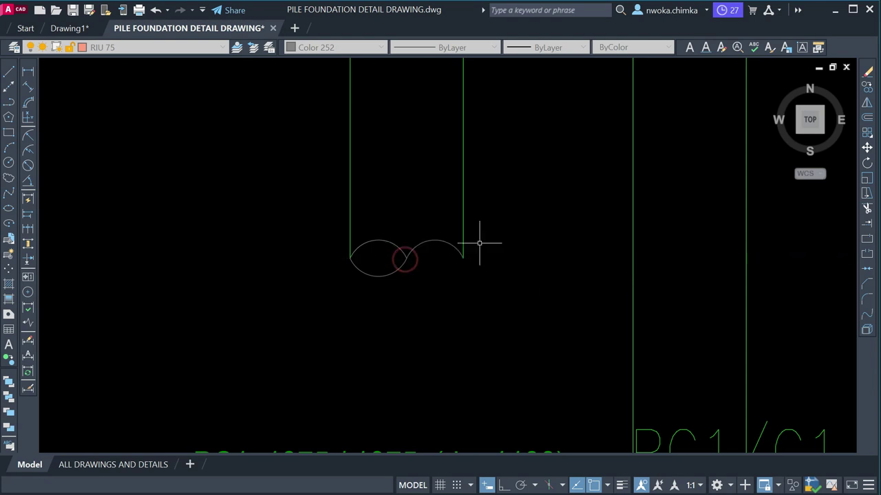
- Copy the complete pile break mark from the left pile's right edge horizontally to the right pile's right edge
{"action": "scroll", "coordinate": [482, 246], "scroll_direction": "down", "scroll_amount": 3}
{"action": "scroll", "coordinate": [433, 282], "scroll_direction": "up", "scroll_amount": 3}
{"action": "left_click", "coordinate": [138, 175]}
{"action": "left_click", "coordinate": [354, 315]}
{"action": "type", "text": "c"}
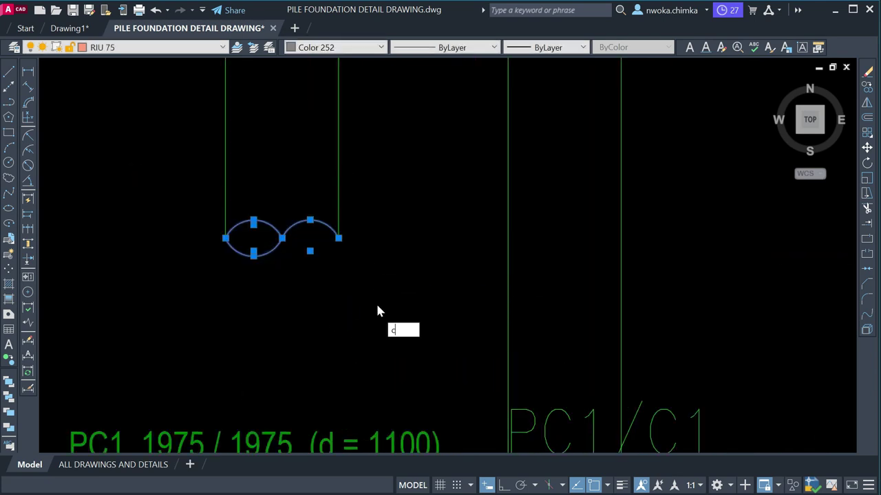
{"action": "type", "text": "o"}
{"action": "key", "text": "Return"}
{"action": "left_click", "coordinate": [338, 238]}
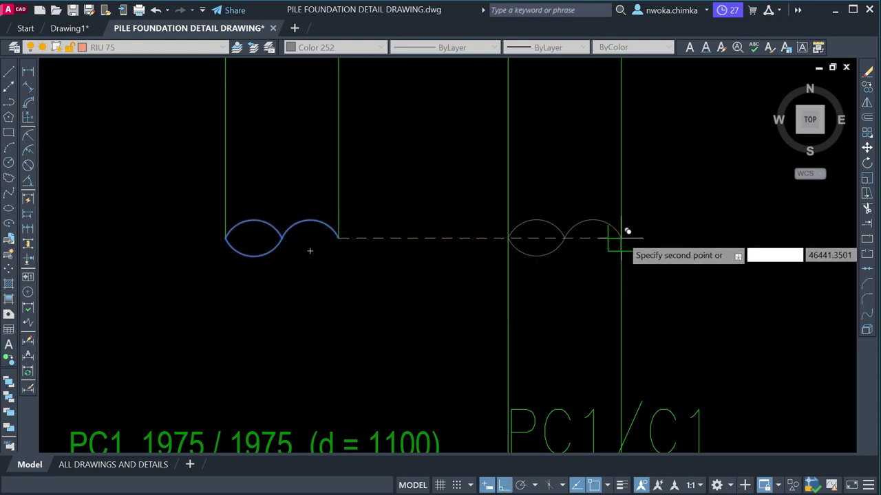
{"action": "left_click", "coordinate": [621, 238]}
{"action": "key", "text": "Return"}
- Trim the right pile's two edge lines below its break mark
{"action": "left_click", "coordinate": [428, 191]}
{"action": "left_click", "coordinate": [713, 305]}
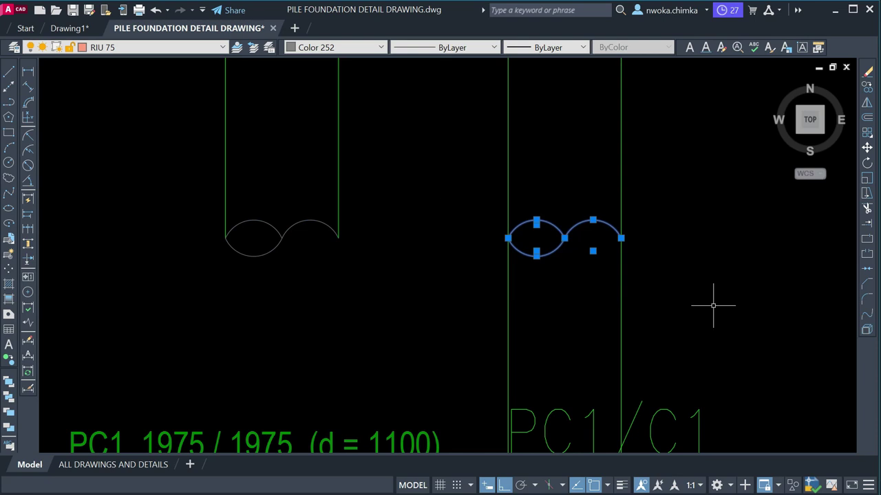
{"action": "key", "text": "Return"}
{"action": "left_click", "coordinate": [698, 300]}
{"action": "left_click", "coordinate": [431, 307]}
{"action": "key", "text": "Return"}
{"action": "scroll", "coordinate": [431, 307], "scroll_direction": "down", "scroll_amount": 8}
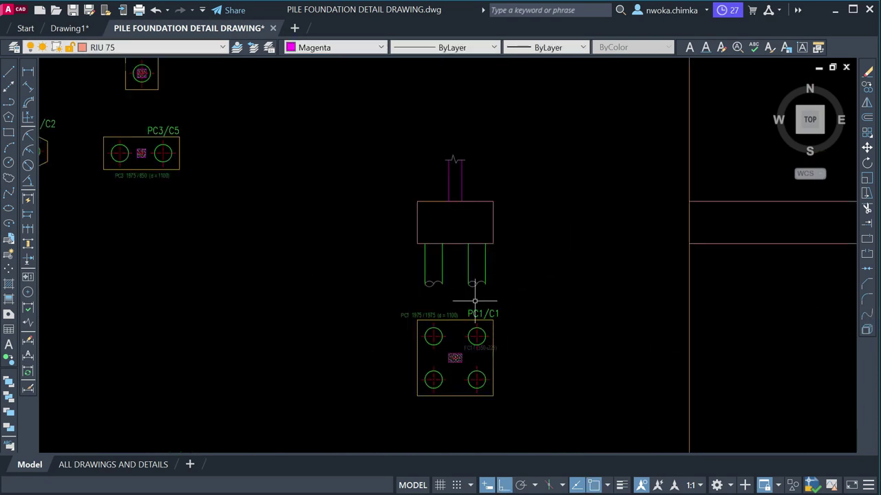
- Examine the reference pile cap sections and plans above the working frame for comparison with the PC1 section
{"action": "scroll", "coordinate": [455, 237], "scroll_direction": "up", "scroll_amount": 1}
{"action": "scroll", "coordinate": [459, 199], "scroll_direction": "down", "scroll_amount": 5}
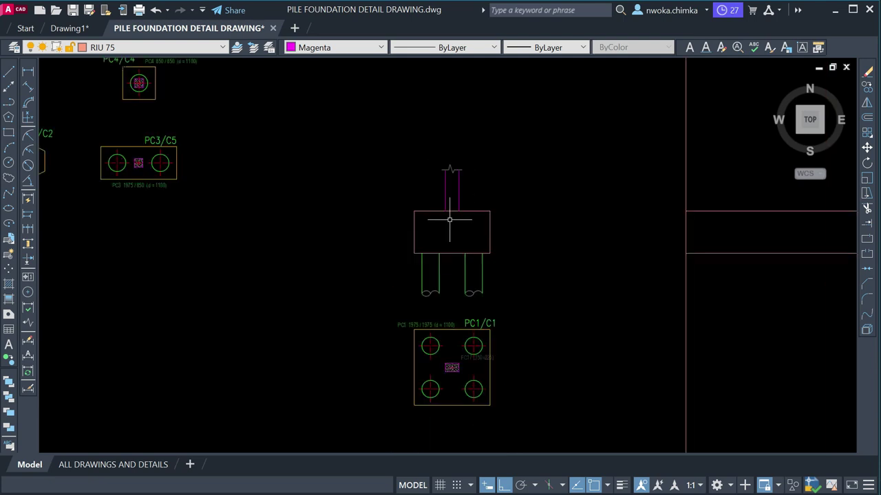
{"action": "scroll", "coordinate": [410, 236], "scroll_direction": "down", "scroll_amount": 2}
{"action": "middle_click_drag", "start_coordinate": [542, 131], "coordinate": [489, 225]}
{"action": "scroll", "coordinate": [489, 222], "scroll_direction": "up", "scroll_amount": 2}
{"action": "middle_click_drag", "start_coordinate": [489, 79], "coordinate": [467, 218]}
{"action": "scroll", "coordinate": [468, 217], "scroll_direction": "up", "scroll_amount": 4}
{"action": "scroll", "coordinate": [464, 249], "scroll_direction": "down", "scroll_amount": 2}
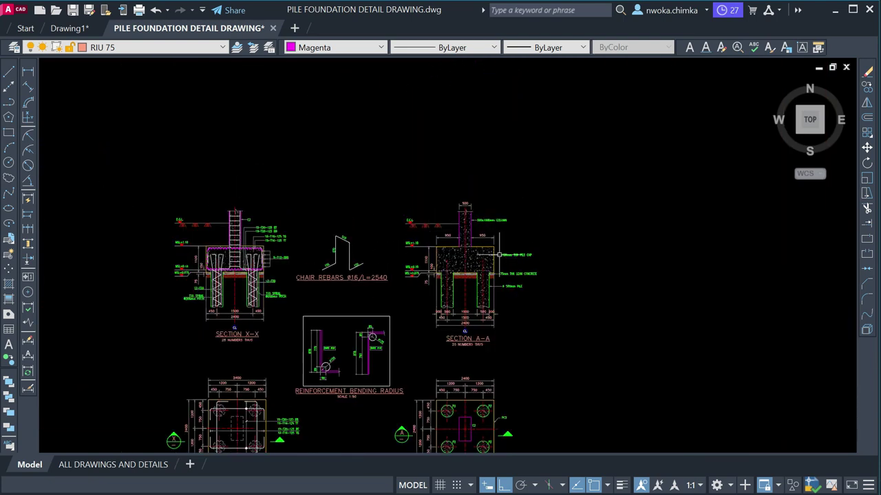
{"action": "scroll", "coordinate": [458, 274], "scroll_direction": "up", "scroll_amount": 2}
{"action": "scroll", "coordinate": [458, 273], "scroll_direction": "down", "scroll_amount": 4}
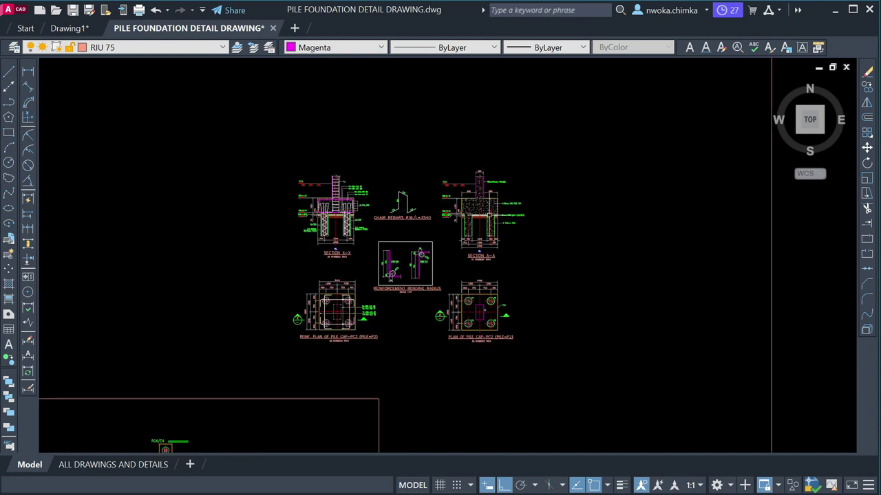
- Compare the PC1 section with the reference Section A-A's lean concrete, levels, dimensions and notes
{"action": "middle_click_drag", "start_coordinate": [454, 257], "coordinate": [492, 147]}
{"action": "scroll", "coordinate": [313, 386], "scroll_direction": "up", "scroll_amount": 3}
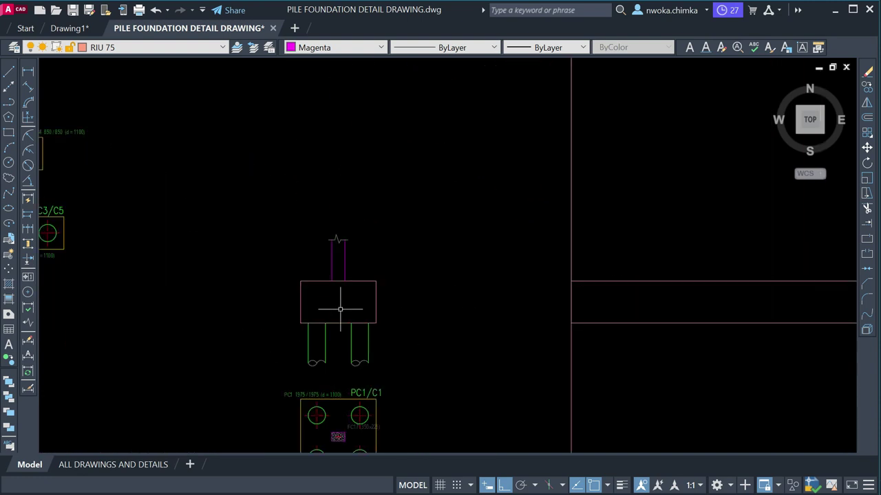
{"action": "scroll", "coordinate": [385, 286], "scroll_direction": "down", "scroll_amount": 2}
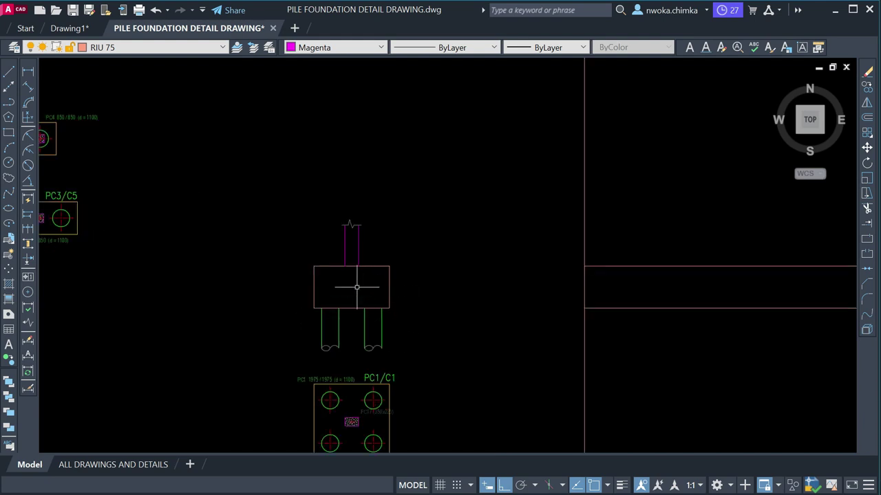
{"action": "scroll", "coordinate": [356, 287], "scroll_direction": "down", "scroll_amount": 5}
{"action": "middle_click_drag", "start_coordinate": [465, 230], "coordinate": [406, 283]}
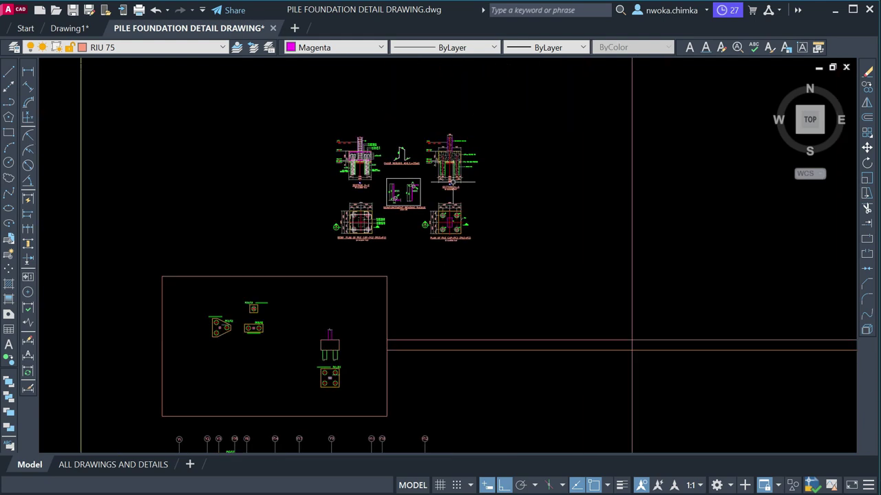
{"action": "scroll", "coordinate": [450, 145], "scroll_direction": "up", "scroll_amount": 4}
{"action": "scroll", "coordinate": [445, 158], "scroll_direction": "up", "scroll_amount": 4}
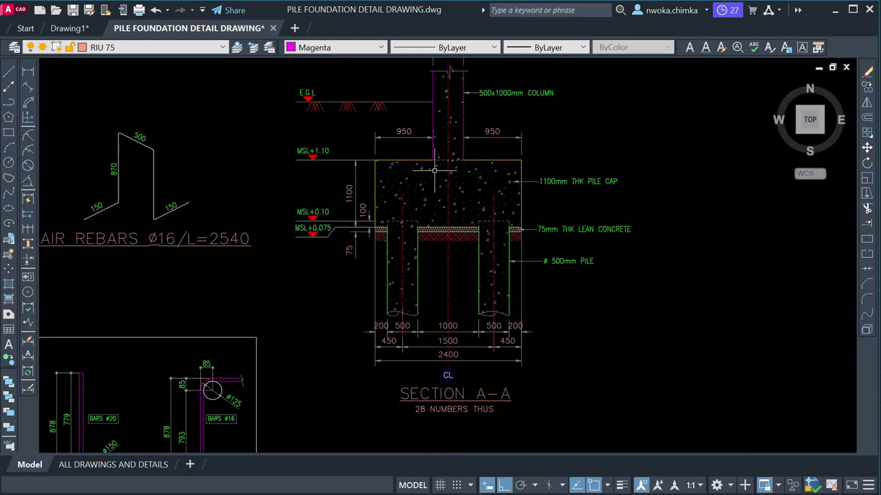
{"action": "scroll", "coordinate": [499, 163], "scroll_direction": "down", "scroll_amount": 6}
{"action": "scroll", "coordinate": [398, 270], "scroll_direction": "up", "scroll_amount": 6}
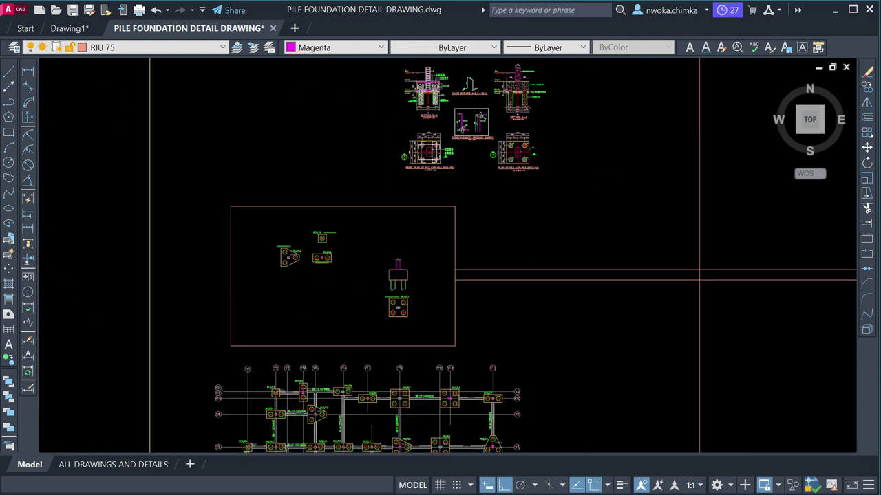
- Look over the area around the working frame and the reference detail sheets
{"action": "scroll", "coordinate": [463, 201], "scroll_direction": "down", "scroll_amount": 4}
{"action": "mouse_move", "coordinate": [440, 239]}
{"action": "middle_mouse_down"}
{"action": "mouse_move", "coordinate": [342, 296]}
{"action": "mouse_move", "coordinate": [336, 316]}
{"action": "middle_mouse_up"}
{"action": "middle_click_drag", "start_coordinate": [461, 181], "coordinate": [409, 281]}
{"action": "scroll", "coordinate": [460, 229], "scroll_direction": "down", "scroll_amount": 2}
{"action": "scroll", "coordinate": [513, 183], "scroll_direction": "down", "scroll_amount": 4}
{"action": "middle_click_drag", "start_coordinate": [399, 220], "coordinate": [385, 293]}
{"action": "scroll", "coordinate": [386, 293], "scroll_direction": "down", "scroll_amount": 2}
{"action": "scroll", "coordinate": [387, 161], "scroll_direction": "up", "scroll_amount": 2}
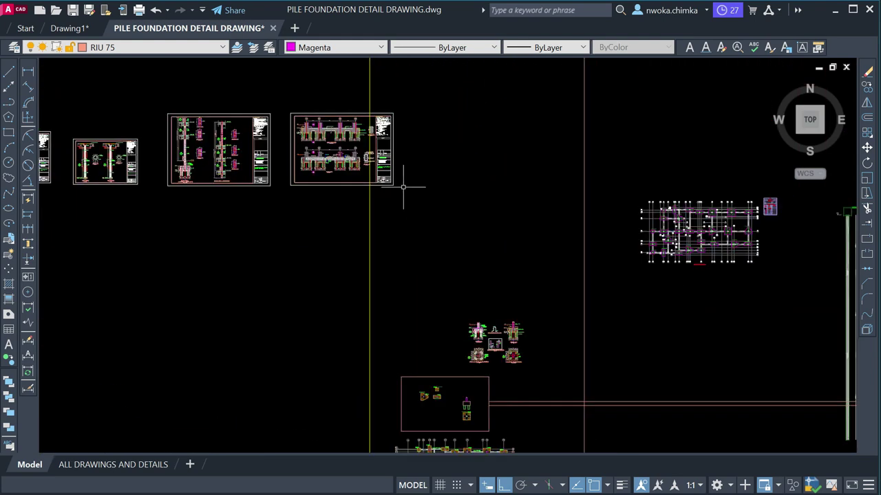
- Move the PC1 section down and to the left, placing it below the PC3/C5 plan inside the working frame
{"action": "scroll", "coordinate": [373, 168], "scroll_direction": "up", "scroll_amount": 7}
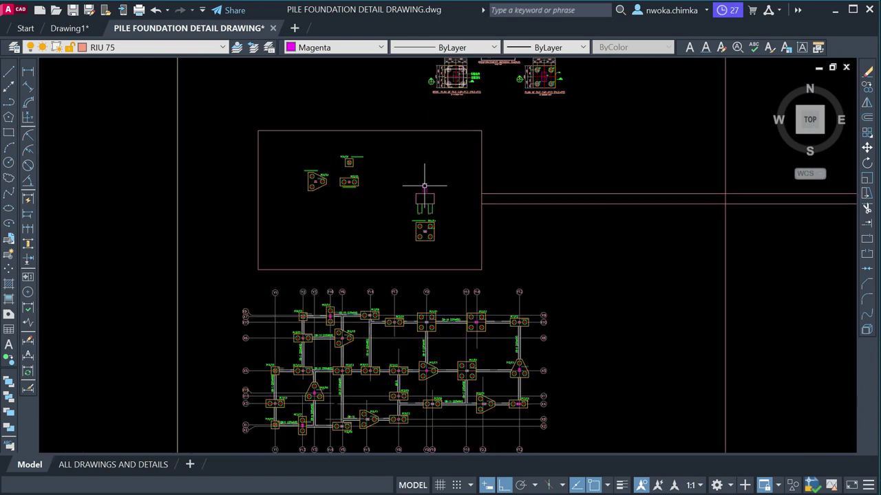
{"action": "left_click", "coordinate": [372, 161]}
{"action": "left_click", "coordinate": [467, 260]}
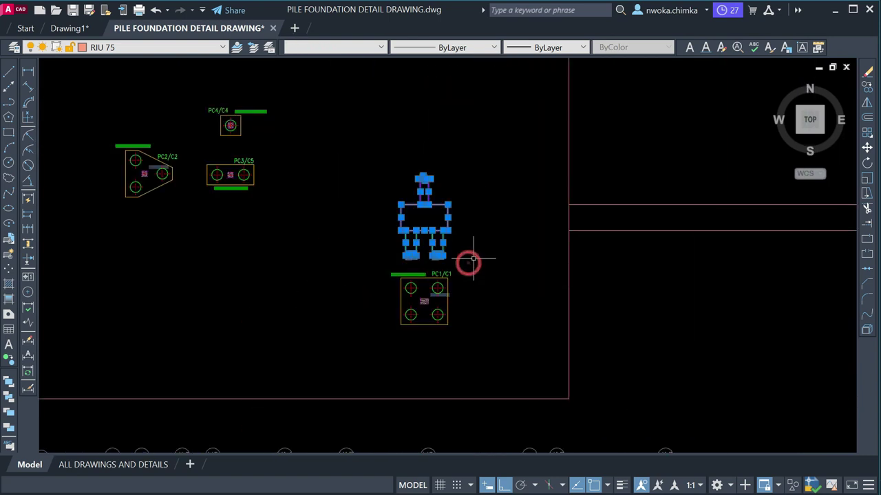
{"action": "key", "text": "m"}
{"action": "key", "text": "Return"}
{"action": "left_click", "coordinate": [440, 229]}
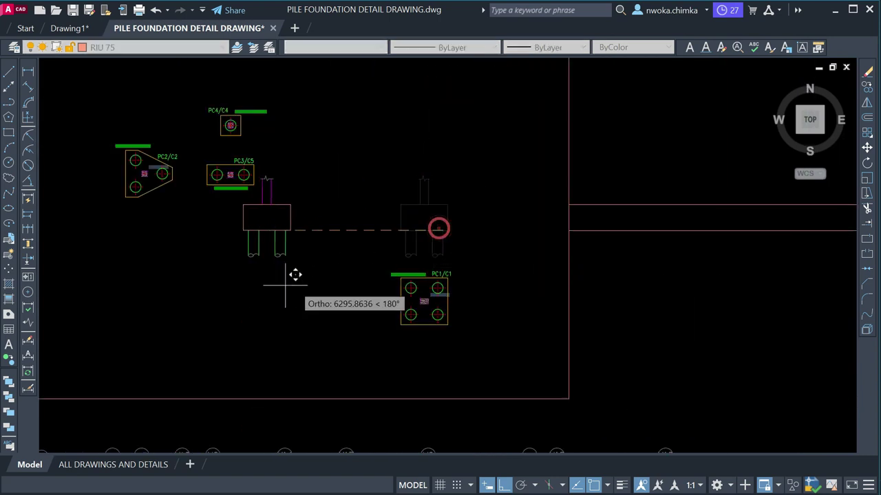
{"action": "left_click", "coordinate": [265, 314]}
- Move the PC1/C1 pile cap plan upward, to about the level of the PC3/C5 plan
{"action": "left_click", "coordinate": [498, 228]}
{"action": "left_click", "coordinate": [405, 339]}
{"action": "key", "text": "m"}
{"action": "key", "text": "Return"}
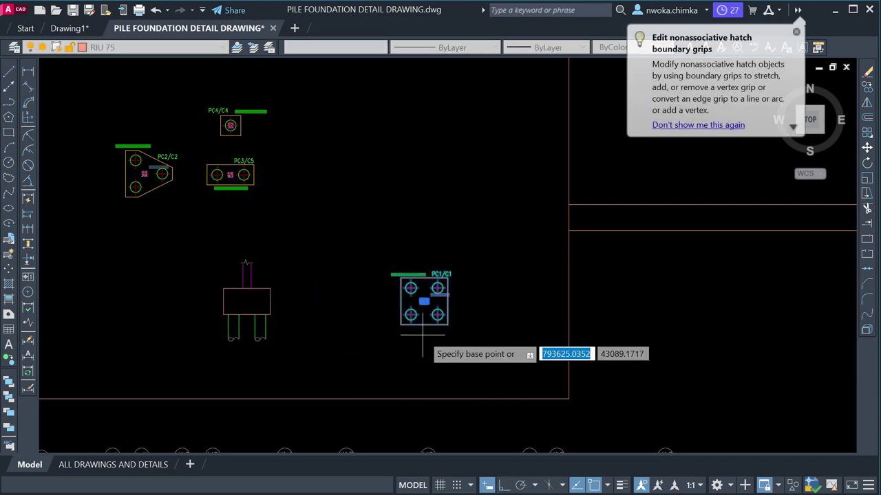
{"action": "left_click", "coordinate": [422, 335]}
{"action": "left_click", "coordinate": [424, 224]}
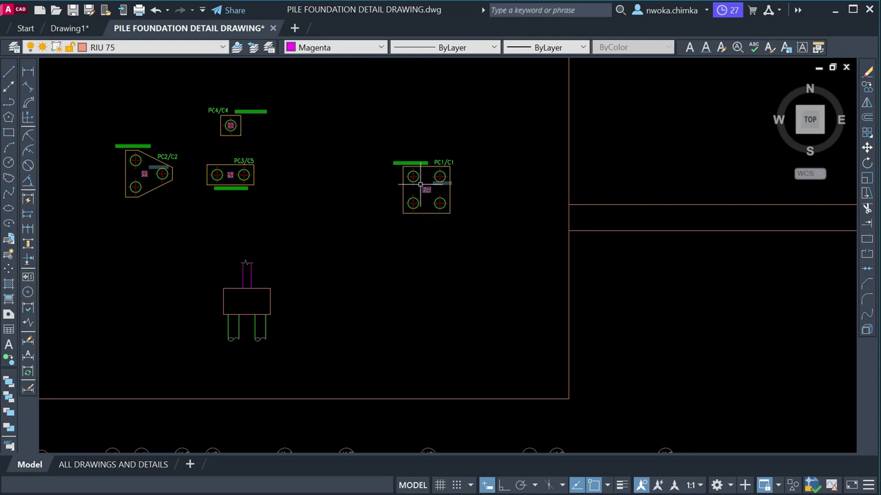
- Examine the PC1/C1 pile caps and their columns along grid X10 in the pile foundation layout
{"action": "scroll", "coordinate": [430, 182], "scroll_direction": "down", "scroll_amount": 4}
{"action": "scroll", "coordinate": [467, 276], "scroll_direction": "up", "scroll_amount": 4}
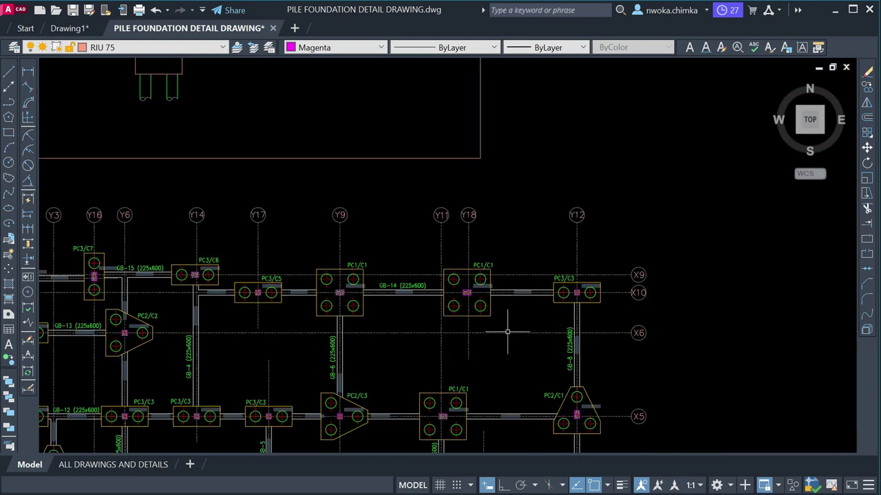
{"action": "scroll", "coordinate": [468, 291], "scroll_direction": "up", "scroll_amount": 2}
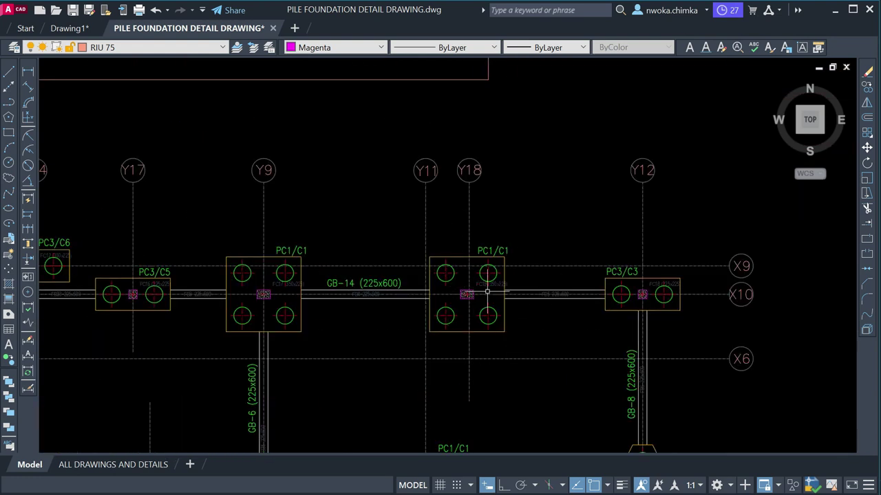
{"action": "scroll", "coordinate": [487, 292], "scroll_direction": "down", "scroll_amount": 3}
{"action": "scroll", "coordinate": [477, 304], "scroll_direction": "up", "scroll_amount": 3}
{"action": "scroll", "coordinate": [510, 274], "scroll_direction": "down", "scroll_amount": 10}
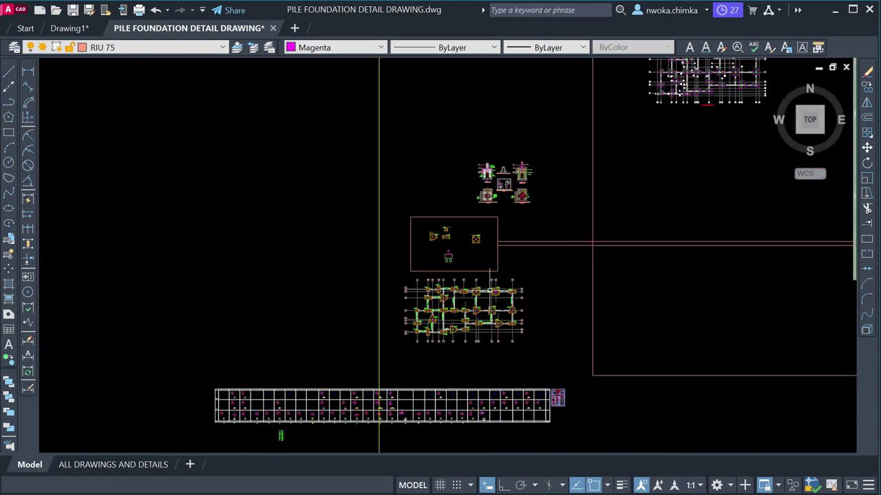
- Review the reference pile cap sheet and the Pile Type 1 and Pile Type 2 plans above it
{"action": "scroll", "coordinate": [342, 262], "scroll_direction": "up", "scroll_amount": 6}
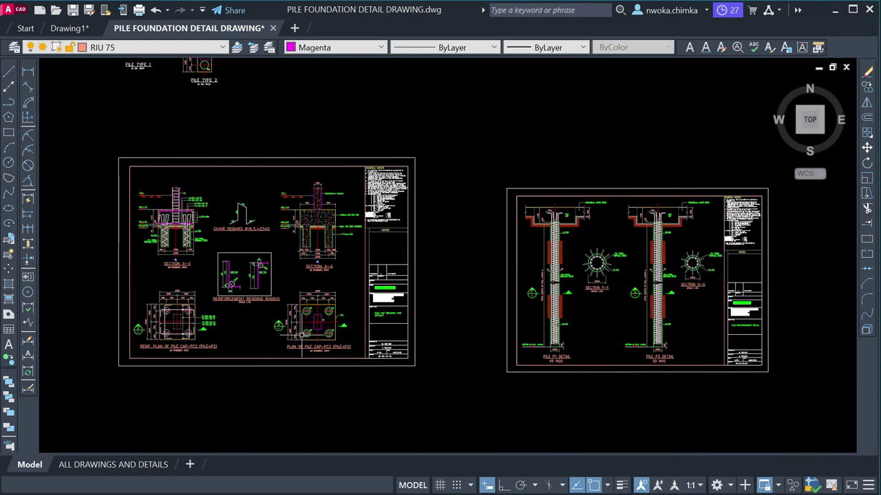
{"action": "scroll", "coordinate": [323, 227], "scroll_direction": "down", "scroll_amount": 4}
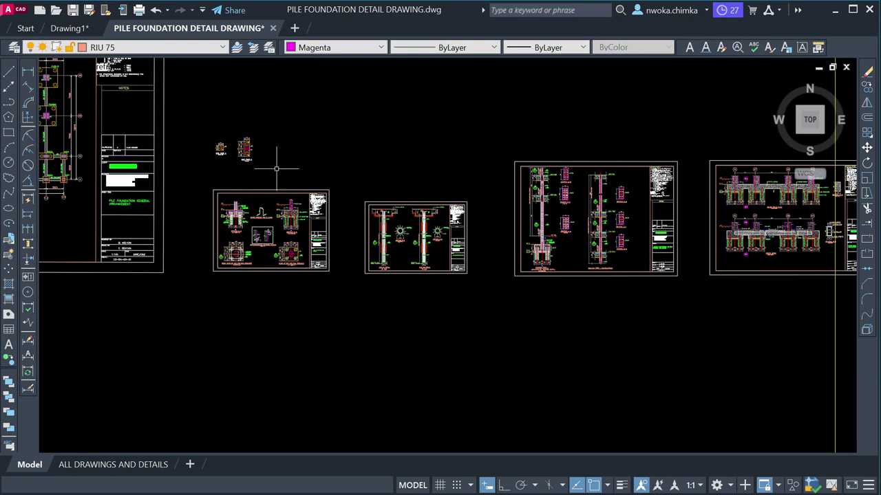
{"action": "scroll", "coordinate": [276, 168], "scroll_direction": "up", "scroll_amount": 8}
{"action": "scroll", "coordinate": [283, 161], "scroll_direction": "down", "scroll_amount": 3}
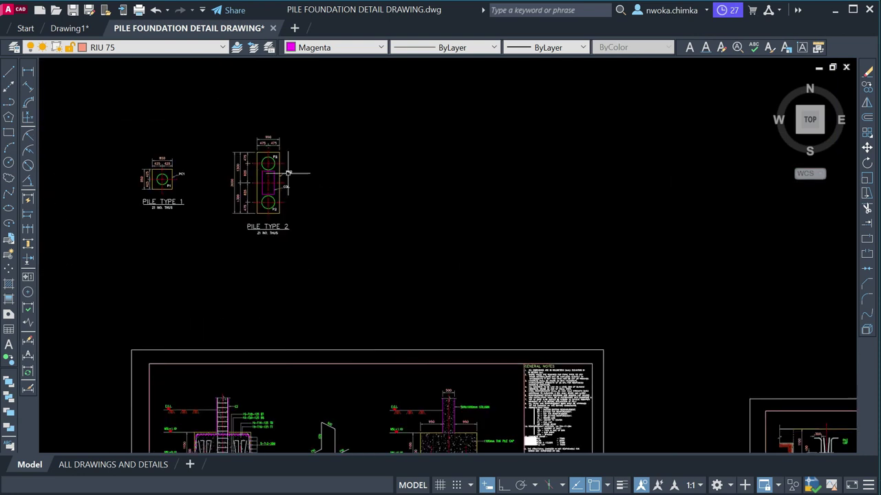
{"action": "scroll", "coordinate": [289, 172], "scroll_direction": "down", "scroll_amount": 2}
{"action": "scroll", "coordinate": [300, 176], "scroll_direction": "down", "scroll_amount": 3}
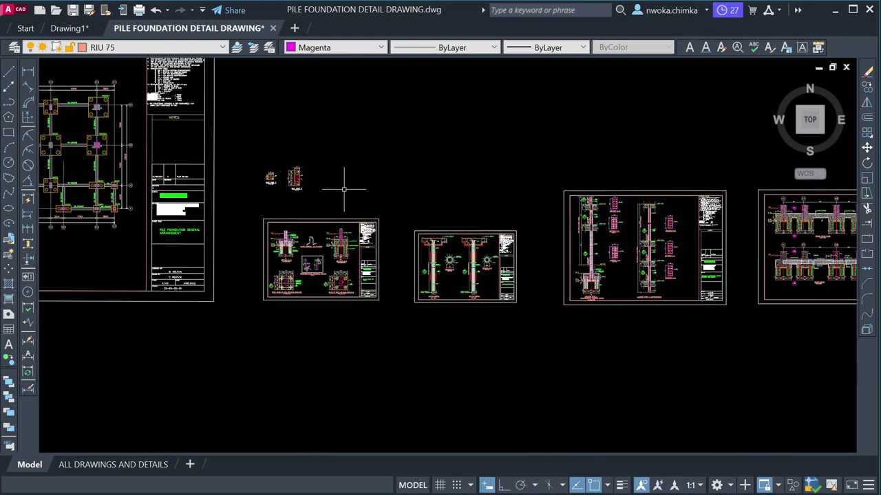
{"action": "scroll", "coordinate": [351, 204], "scroll_direction": "down", "scroll_amount": 2}
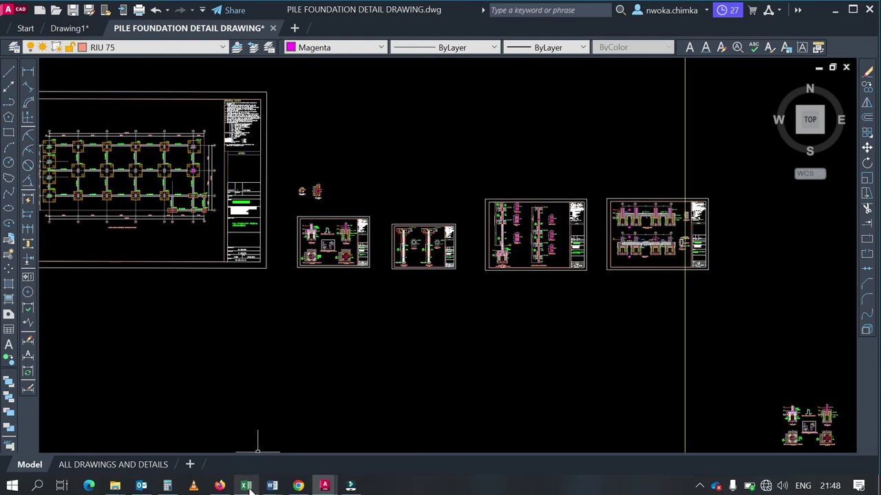
- View the StoneBridge template workbook in Excel, and return to AutoCAD to inspect the reference pile cap details above the working frame
{"action": "left_click", "coordinate": [246, 486]}
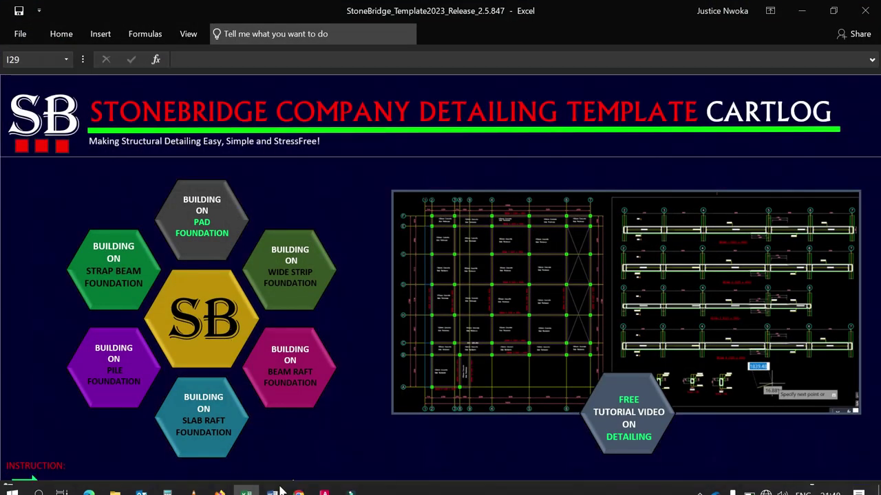
{"action": "left_click", "coordinate": [245, 485]}
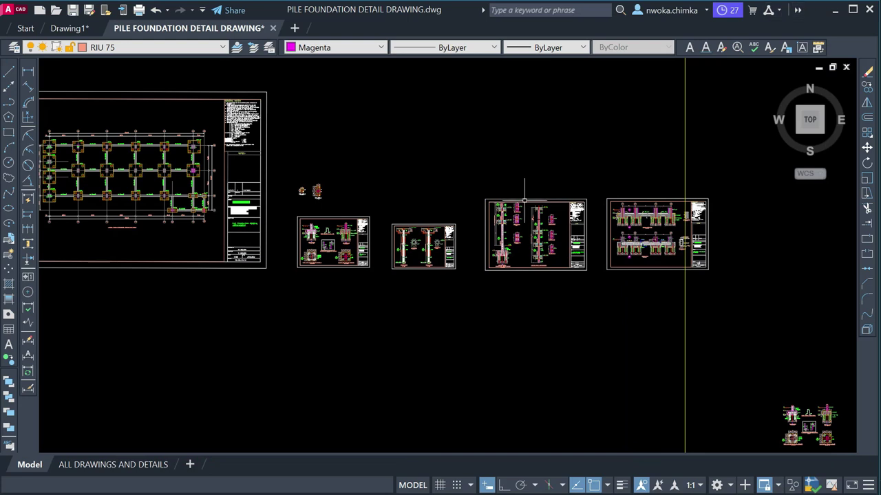
{"action": "scroll", "coordinate": [378, 234], "scroll_direction": "down", "scroll_amount": 2}
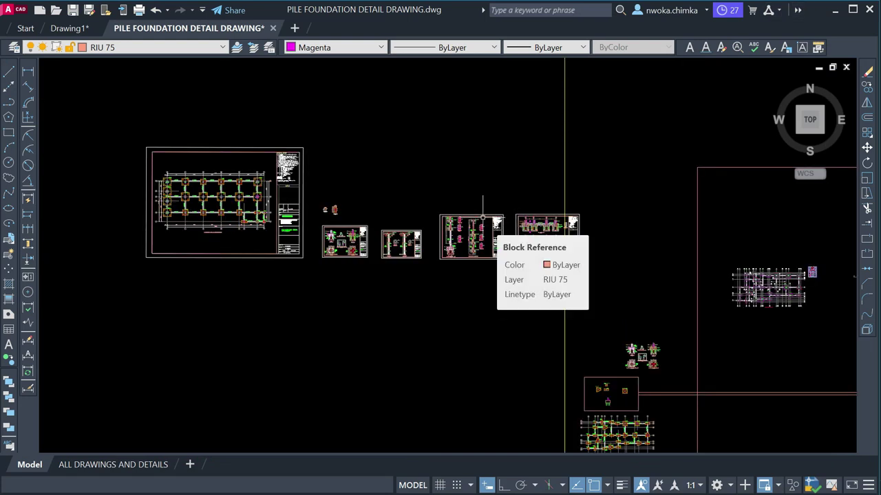
{"action": "scroll", "coordinate": [417, 233], "scroll_direction": "down", "scroll_amount": 3}
{"action": "scroll", "coordinate": [521, 271], "scroll_direction": "up", "scroll_amount": 10}
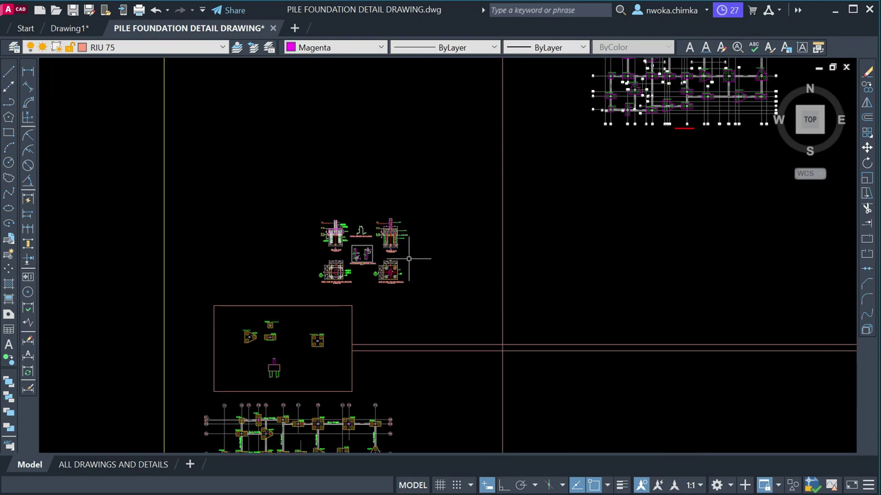
{"action": "scroll", "coordinate": [320, 228], "scroll_direction": "up", "scroll_amount": 2}
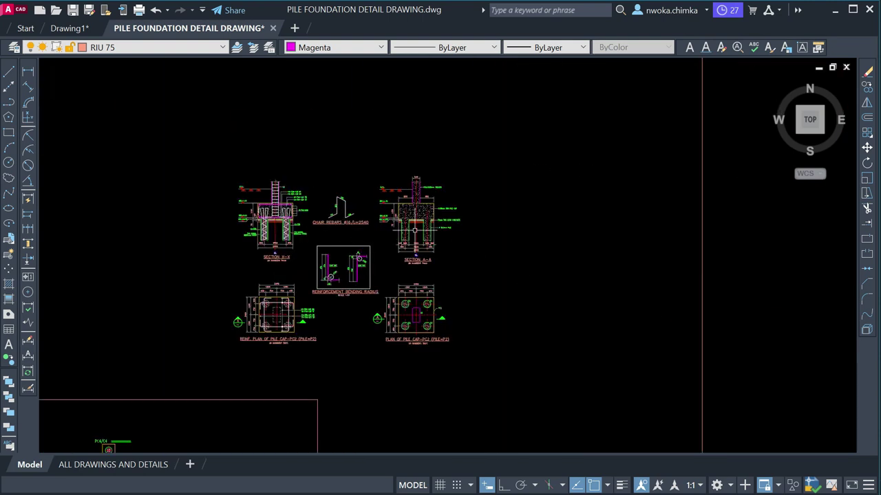
- Move the PC1/C1 pile cap plan down to the lower part of the frame, beside the PC1 section
{"action": "scroll", "coordinate": [392, 238], "scroll_direction": "down", "scroll_amount": 2}
{"action": "middle_click_drag", "start_coordinate": [310, 386], "coordinate": [304, 259]}
{"action": "scroll", "coordinate": [286, 272], "scroll_direction": "up", "scroll_amount": 4}
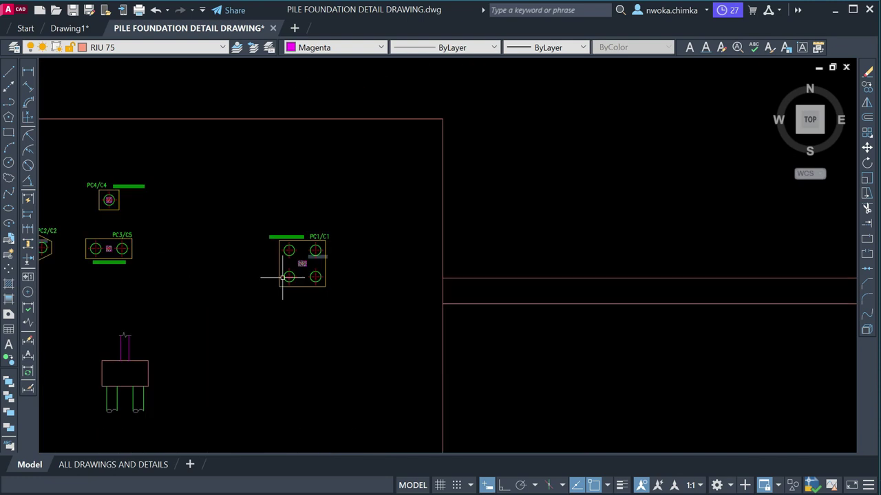
{"action": "left_click", "coordinate": [369, 213]}
{"action": "left_click", "coordinate": [254, 321]}
{"action": "type", "text": "m"}
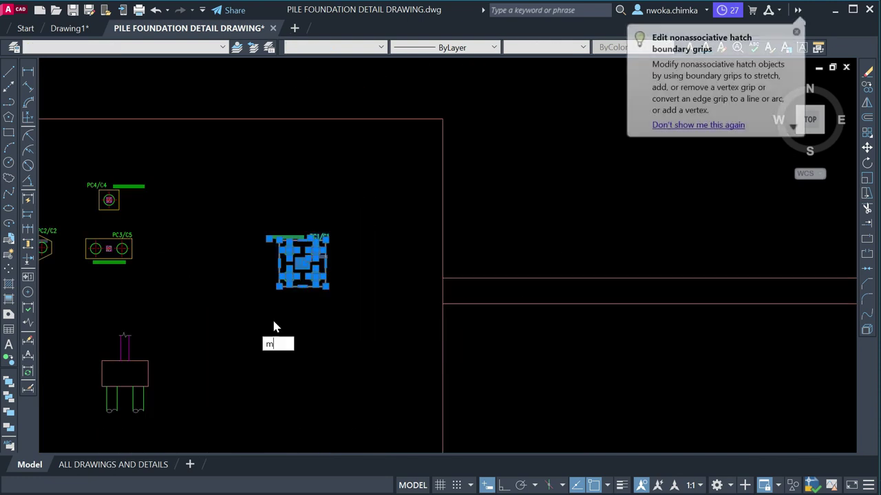
{"action": "key", "text": "Return"}
{"action": "left_click", "coordinate": [326, 286]}
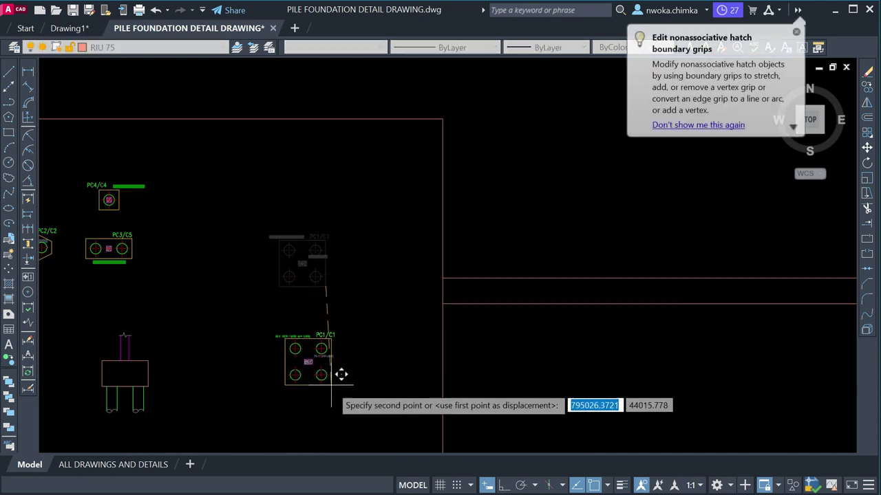
{"action": "left_click", "coordinate": [333, 388]}
- Draw vertical construction lines through the left and right edges of the PC1/C1 pile cap plan
{"action": "middle_click_drag", "start_coordinate": [387, 279], "coordinate": [383, 290]}
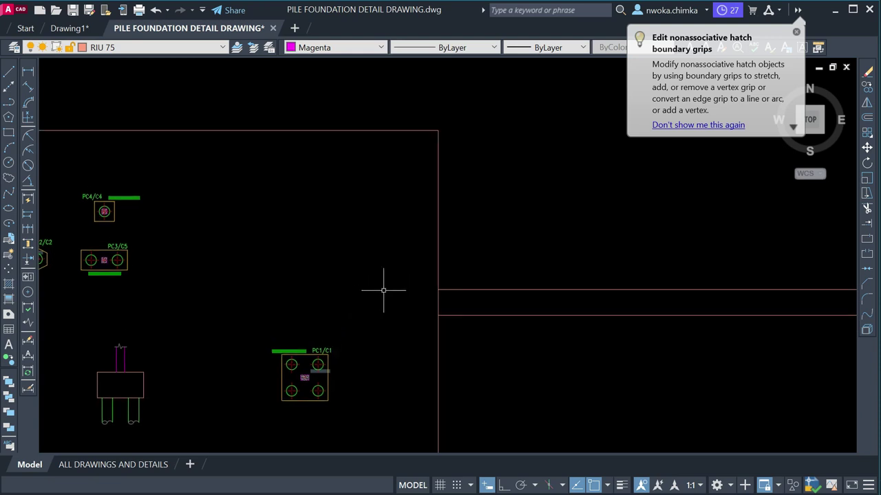
{"action": "type", "text": "xl"}
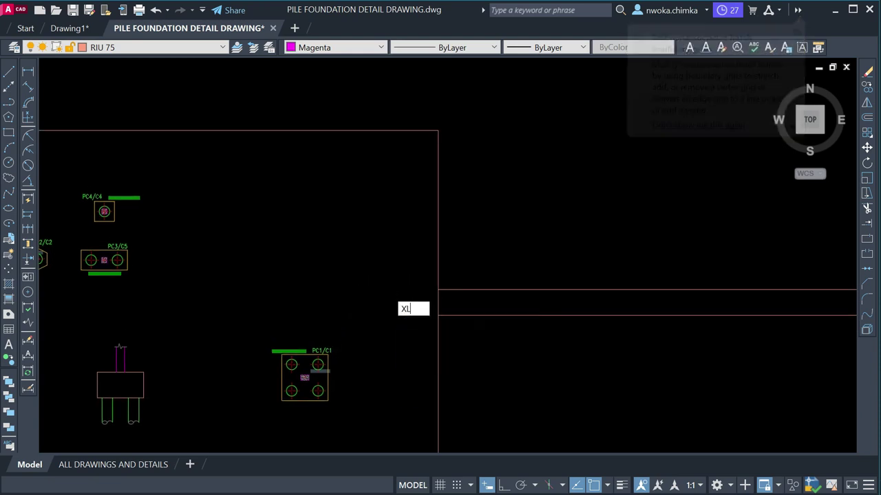
{"action": "key", "text": "Return"}
{"action": "type", "text": "v"}
{"action": "key", "text": "Return"}
{"action": "scroll", "coordinate": [340, 354], "scroll_direction": "up", "scroll_amount": 4}
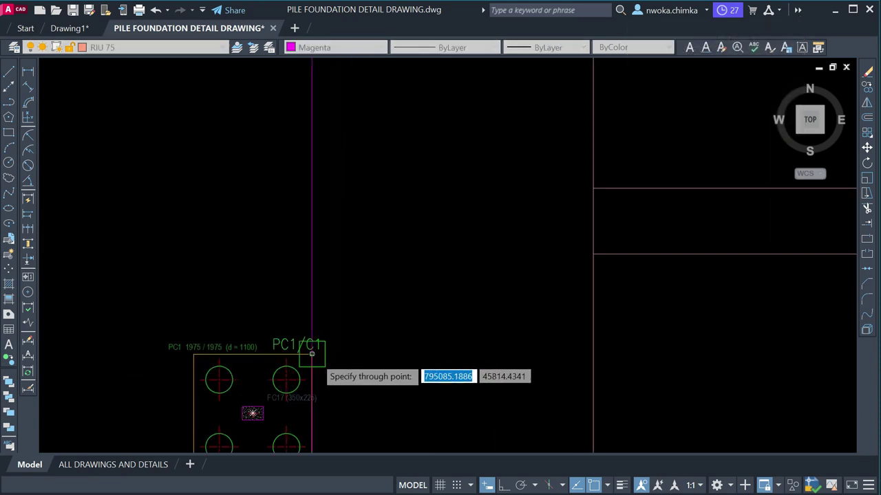
{"action": "left_click", "coordinate": [192, 350]}
{"action": "key", "text": "Return"}
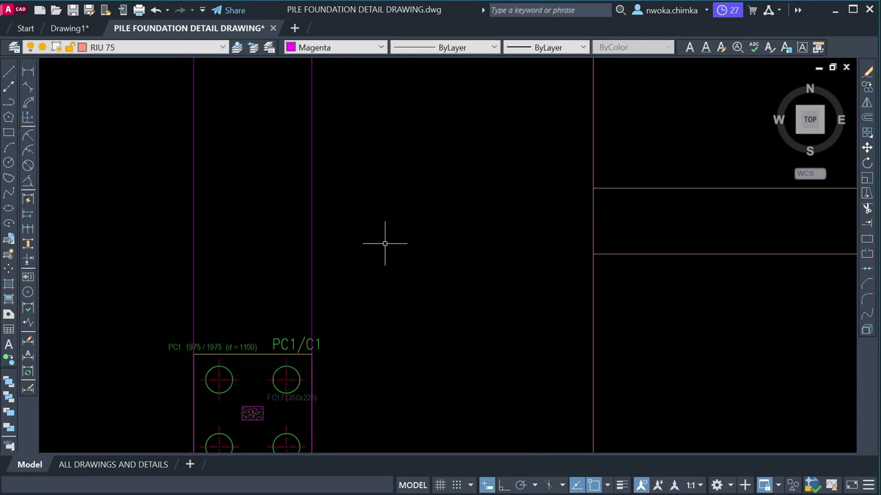
{"action": "left_click", "coordinate": [408, 181]}
{"action": "left_click", "coordinate": [134, 215]}
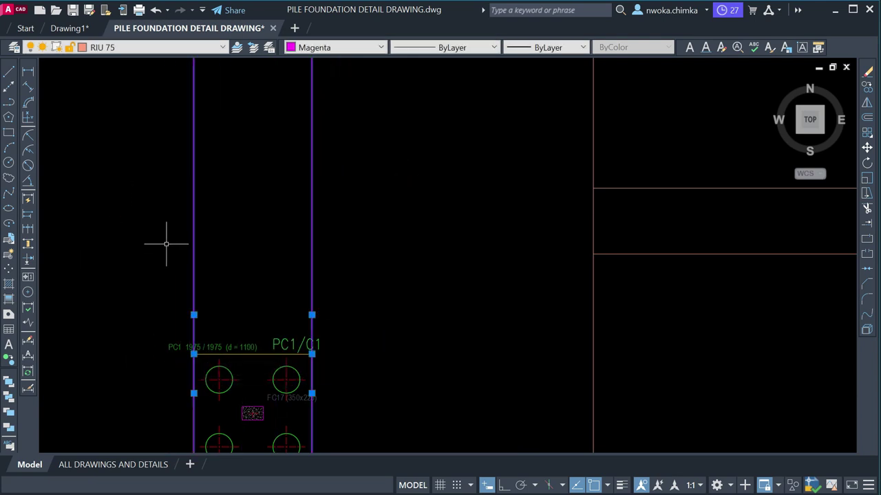
{"action": "key", "text": "Escape"}
- Erase the copied reference pile cap sections, plans and rebar details above the working frame
{"action": "scroll", "coordinate": [324, 270], "scroll_direction": "down", "scroll_amount": 8}
{"action": "middle_click_drag", "start_coordinate": [439, 193], "coordinate": [411, 263]}
{"action": "scroll", "coordinate": [402, 179], "scroll_direction": "down", "scroll_amount": 4}
{"action": "scroll", "coordinate": [243, 189], "scroll_direction": "down", "scroll_amount": 2}
{"action": "middle_click_drag", "start_coordinate": [275, 209], "coordinate": [268, 215]}
{"action": "scroll", "coordinate": [343, 128], "scroll_direction": "up", "scroll_amount": 4}
{"action": "left_click", "coordinate": [232, 233]}
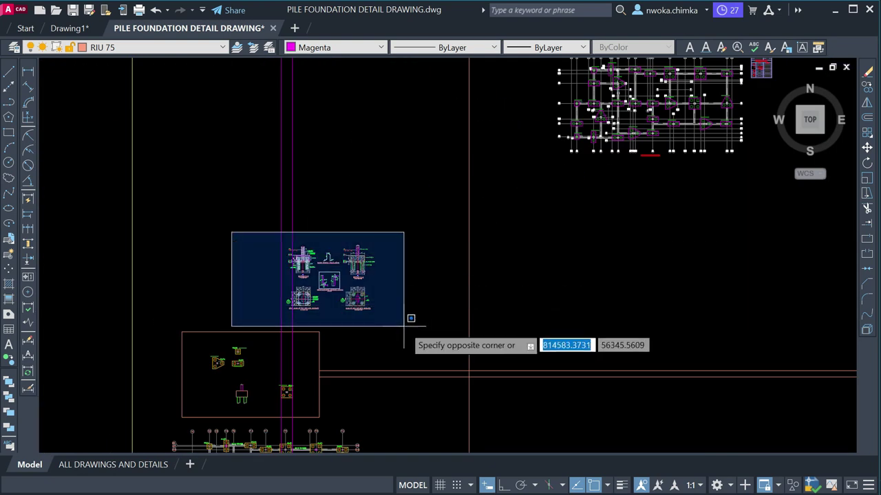
{"action": "left_click", "coordinate": [406, 329]}
{"action": "type", "text": "e"}
{"action": "key", "text": "Return"}
- Copy the reference Section A-A drawing above the PC1/C1 plan, placing the cap's top-right corner on the right-hand vertical construction line
{"action": "scroll", "coordinate": [607, 289], "scroll_direction": "down", "scroll_amount": 6}
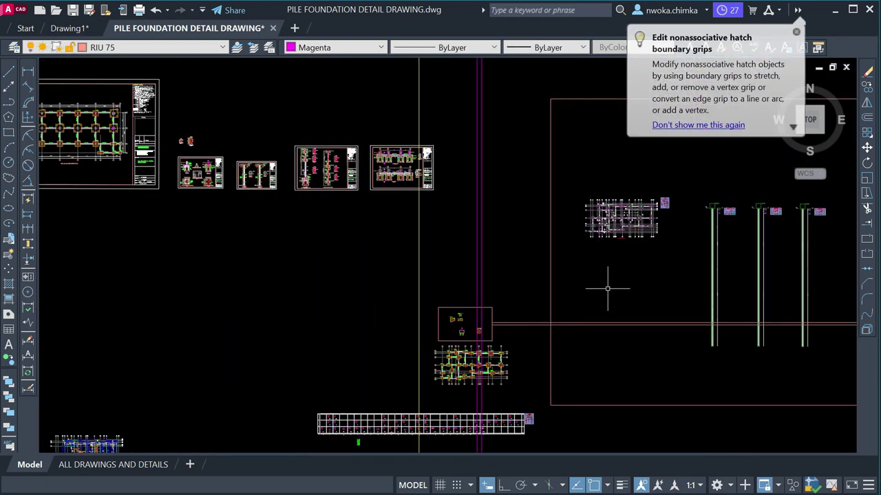
{"action": "scroll", "coordinate": [266, 207], "scroll_direction": "up", "scroll_amount": 8}
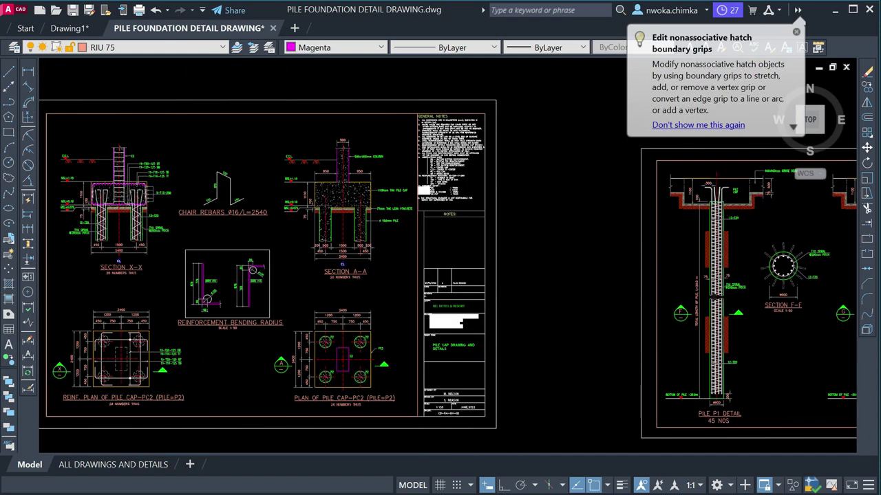
{"action": "left_click", "coordinate": [244, 99]}
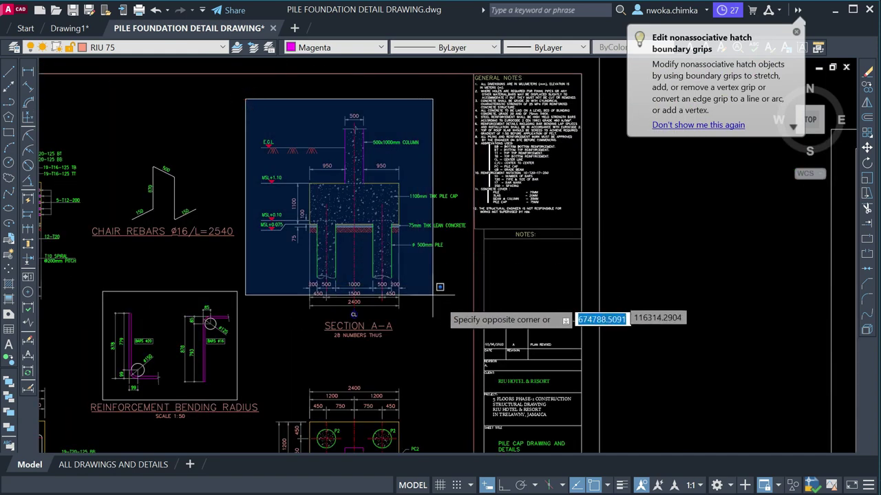
{"action": "left_click", "coordinate": [469, 316]}
{"action": "scroll", "coordinate": [355, 312], "scroll_direction": "up", "scroll_amount": 4}
{"action": "left_click", "coordinate": [384, 314]}
{"action": "left_click", "coordinate": [320, 330]}
{"action": "type", "text": "co"}
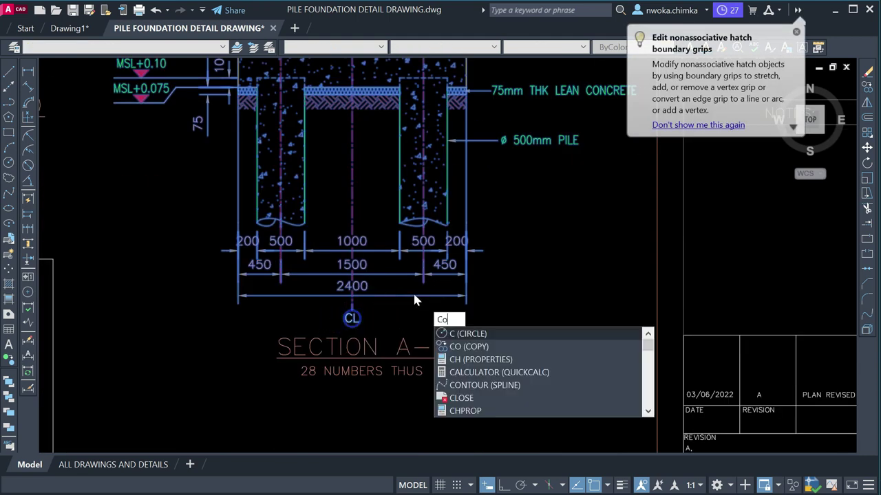
{"action": "key", "text": "Return"}
{"action": "scroll", "coordinate": [259, 421], "scroll_direction": "down", "scroll_amount": 5}
{"action": "scroll", "coordinate": [330, 251], "scroll_direction": "up", "scroll_amount": 10}
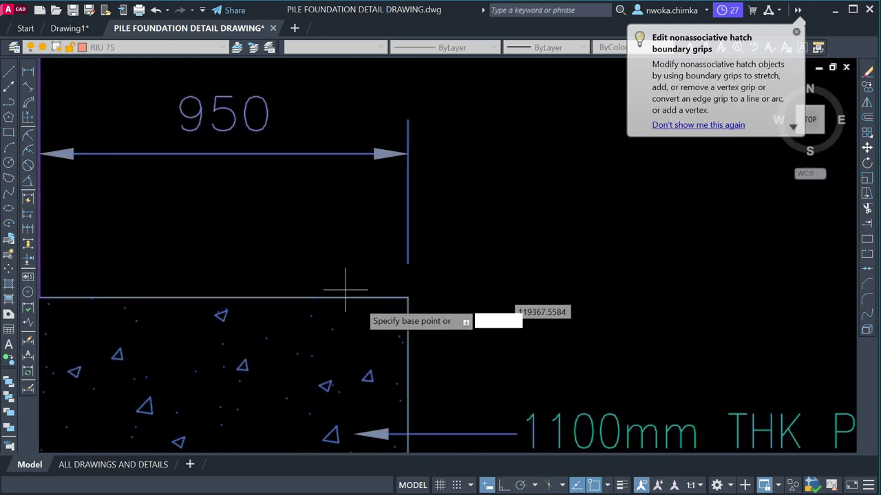
{"action": "left_click", "coordinate": [408, 297]}
{"action": "scroll", "coordinate": [403, 298], "scroll_direction": "down", "scroll_amount": 6}
{"action": "scroll", "coordinate": [245, 176], "scroll_direction": "down", "scroll_amount": 8}
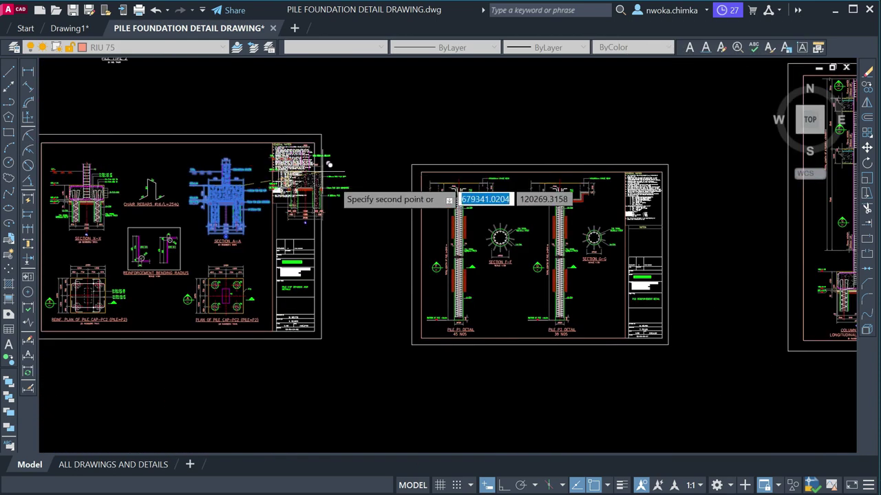
{"action": "scroll", "coordinate": [487, 283], "scroll_direction": "up", "scroll_amount": 10}
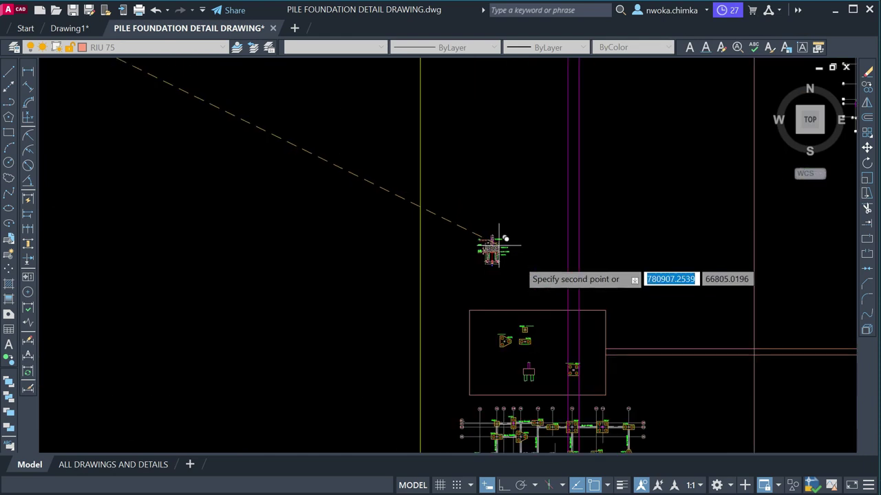
{"action": "scroll", "coordinate": [405, 193], "scroll_direction": "up", "scroll_amount": 5}
{"action": "scroll", "coordinate": [396, 158], "scroll_direction": "down", "scroll_amount": 4}
{"action": "scroll", "coordinate": [394, 161], "scroll_direction": "up", "scroll_amount": 1}
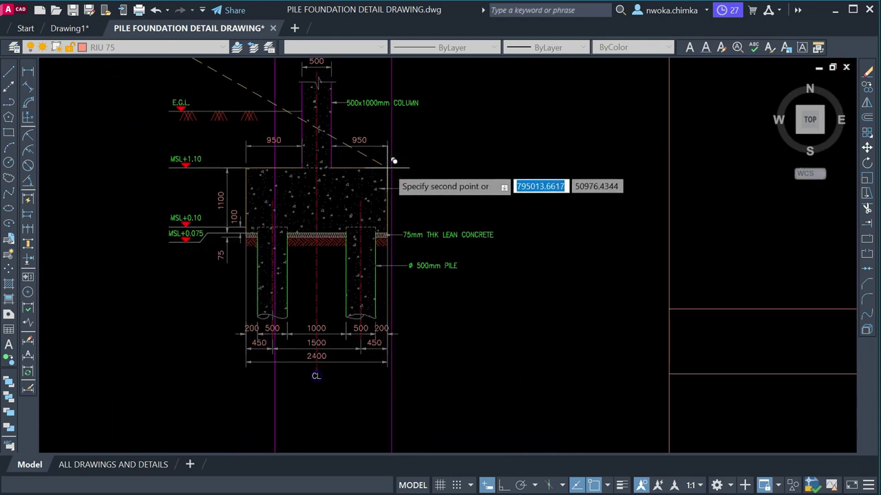
{"action": "left_click", "coordinate": [396, 161]}
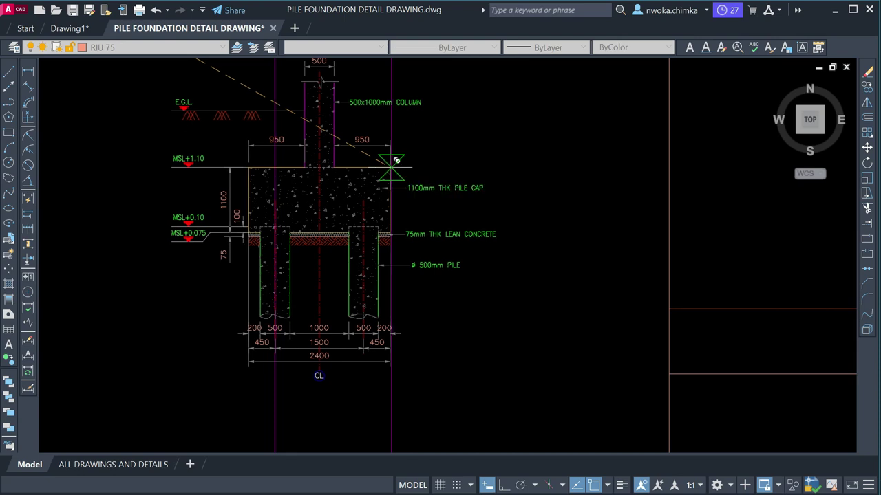
{"action": "key", "text": "Escape"}
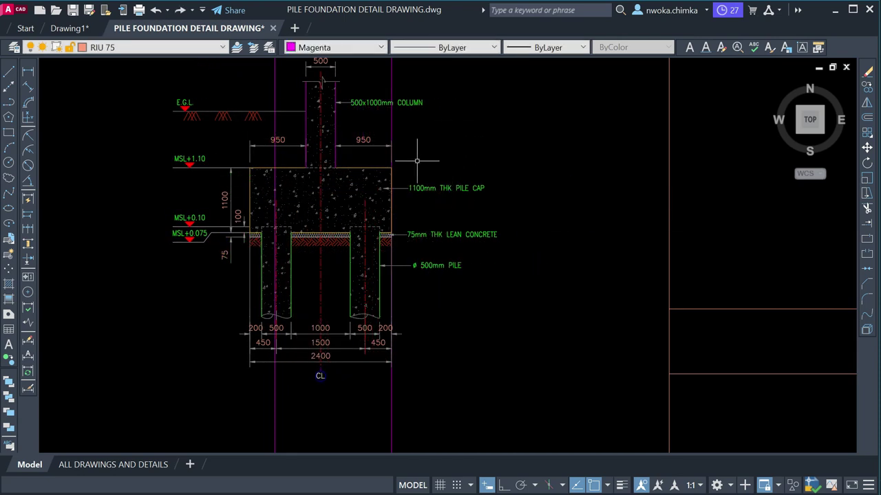
- Add a linear dimension for the overall width of the PC1/C1 pile cap plan, placed below its bottom edge
{"action": "left_click", "coordinate": [31, 73]}
{"action": "scroll", "coordinate": [330, 138], "scroll_direction": "down", "scroll_amount": 3}
{"action": "scroll", "coordinate": [291, 310], "scroll_direction": "up", "scroll_amount": 5}
{"action": "left_click", "coordinate": [239, 317]}
{"action": "scroll", "coordinate": [422, 244], "scroll_direction": "down", "scroll_amount": 4}
{"action": "key", "text": "Escape"}
{"action": "scroll", "coordinate": [385, 366], "scroll_direction": "up", "scroll_amount": 2}
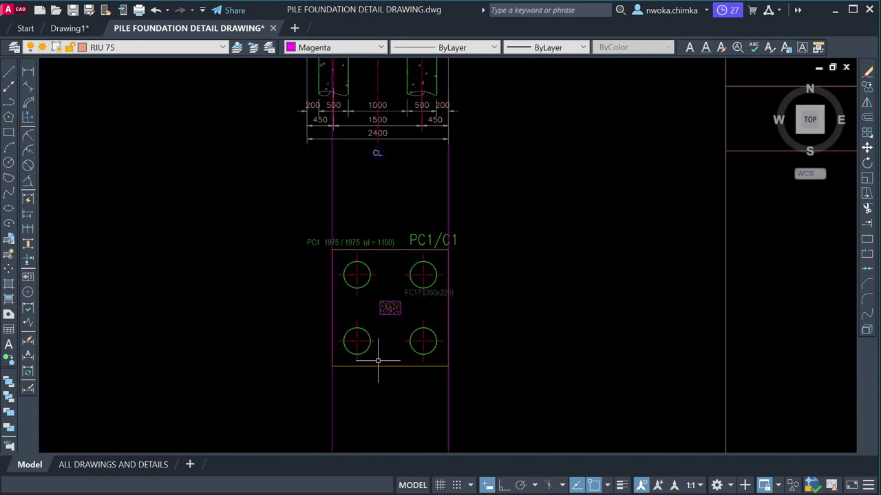
{"action": "scroll", "coordinate": [378, 360], "scroll_direction": "up", "scroll_amount": 2}
{"action": "left_click", "coordinate": [303, 369]}
{"action": "left_click", "coordinate": [489, 370]}
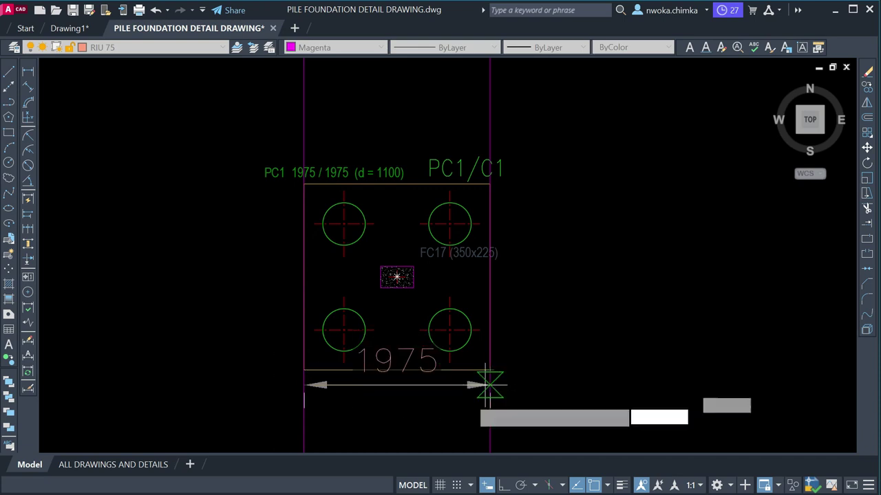
{"action": "left_click", "coordinate": [401, 431]}
{"action": "scroll", "coordinate": [445, 375], "scroll_direction": "down", "scroll_amount": 5}
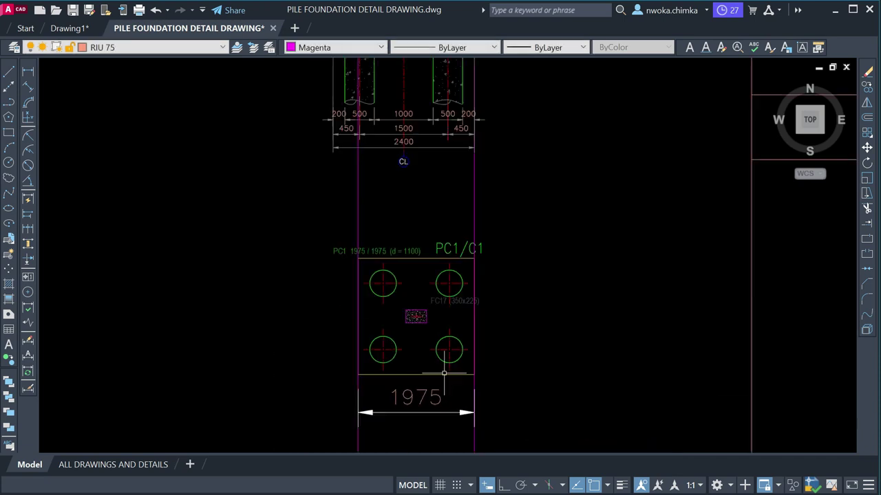
- Measure the width of the copied section's pile cap across its top edge
{"action": "scroll", "coordinate": [434, 282], "scroll_direction": "up", "scroll_amount": 2}
{"action": "key", "text": "space"}
{"action": "scroll", "coordinate": [413, 227], "scroll_direction": "up", "scroll_amount": 5}
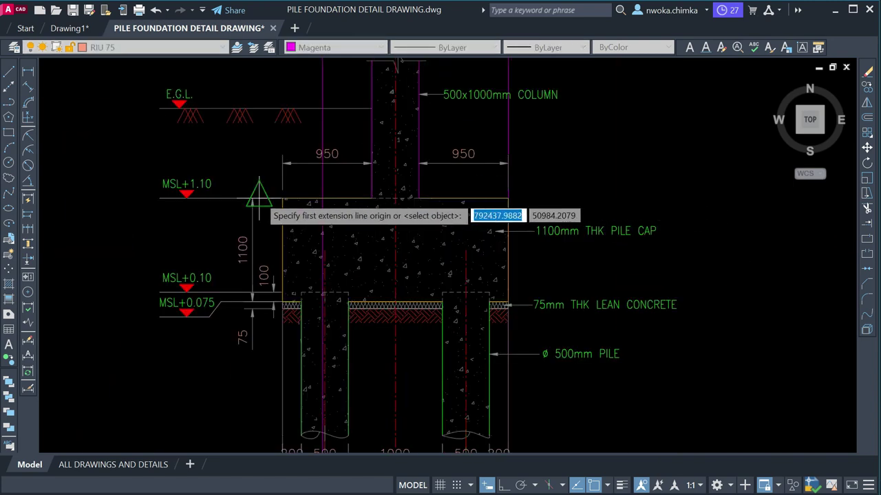
{"action": "left_click", "coordinate": [251, 190]}
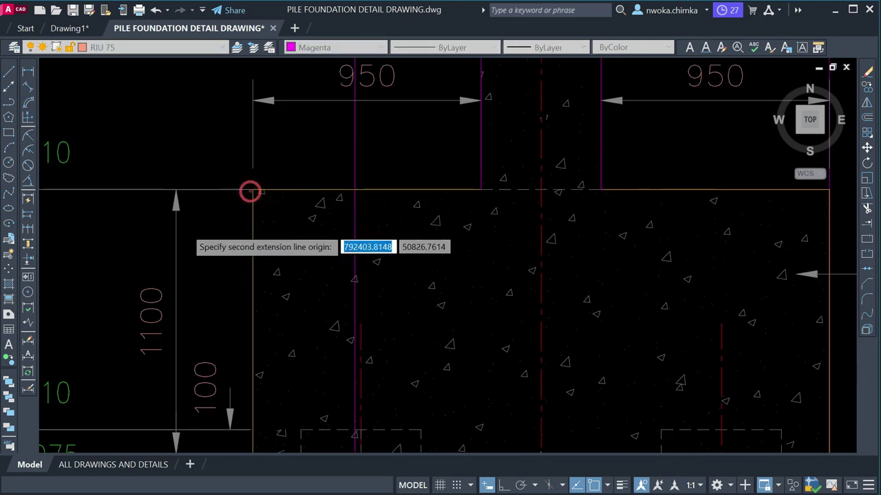
{"action": "scroll", "coordinate": [296, 227], "scroll_direction": "down", "scroll_amount": 4}
{"action": "scroll", "coordinate": [481, 234], "scroll_direction": "up", "scroll_amount": 3}
{"action": "left_click", "coordinate": [424, 215]}
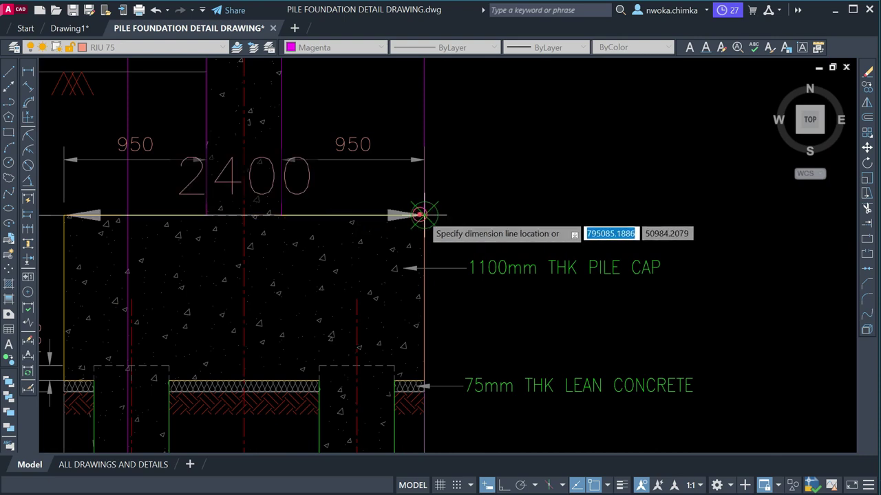
{"action": "scroll", "coordinate": [462, 215], "scroll_direction": "down", "scroll_amount": 2}
{"action": "key", "text": "Escape"}
- Stretch the left side of the copied section to the left construction line, making the pile cap 1975 mm wide
{"action": "scroll", "coordinate": [366, 165], "scroll_direction": "down", "scroll_amount": 2}
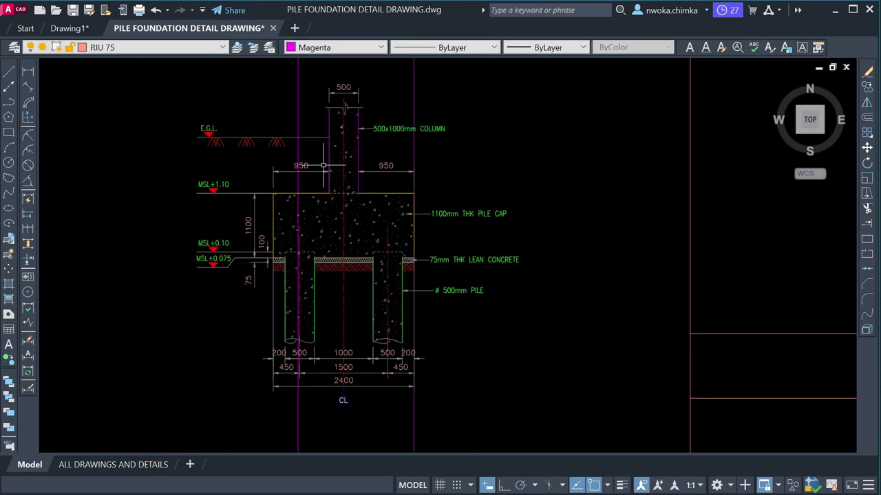
{"action": "scroll", "coordinate": [324, 165], "scroll_direction": "down", "scroll_amount": 2}
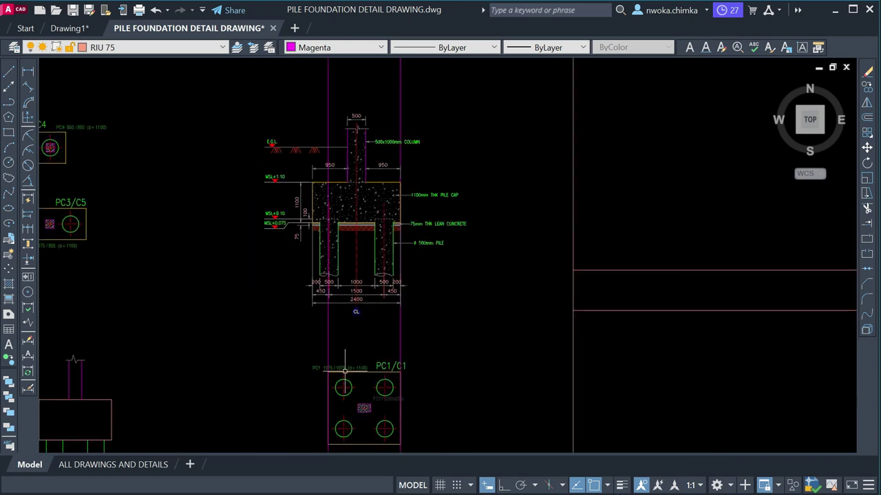
{"action": "scroll", "coordinate": [346, 172], "scroll_direction": "up", "scroll_amount": 2}
{"action": "scroll", "coordinate": [337, 127], "scroll_direction": "down", "scroll_amount": 2}
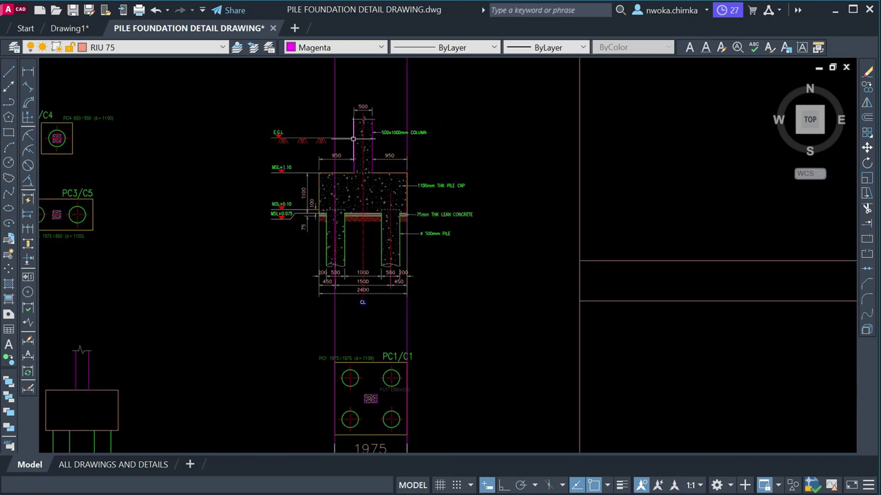
{"action": "scroll", "coordinate": [334, 131], "scroll_direction": "up", "scroll_amount": 2}
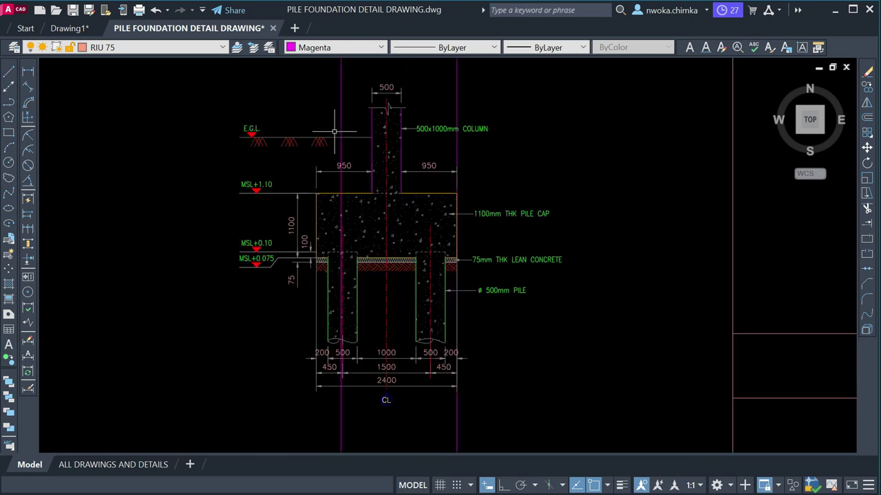
{"action": "left_click", "coordinate": [363, 89]}
{"action": "scroll", "coordinate": [364, 97], "scroll_direction": "down", "scroll_amount": 2}
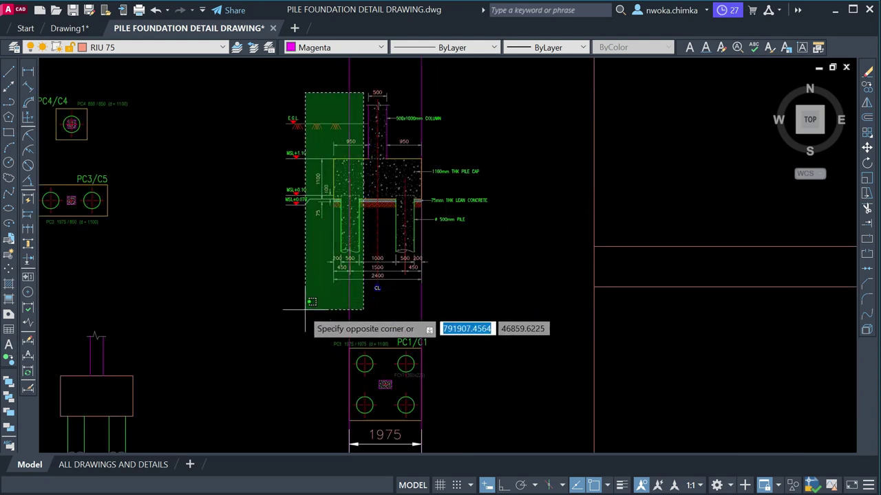
{"action": "left_click", "coordinate": [243, 295]}
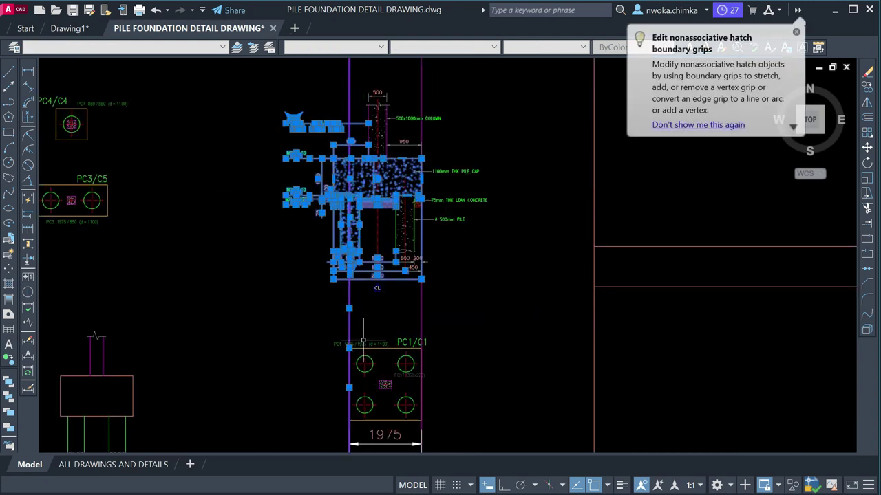
{"action": "left_click", "coordinate": [359, 64], "text": "shift"}
{"action": "left_click", "coordinate": [296, 71], "text": "shift"}
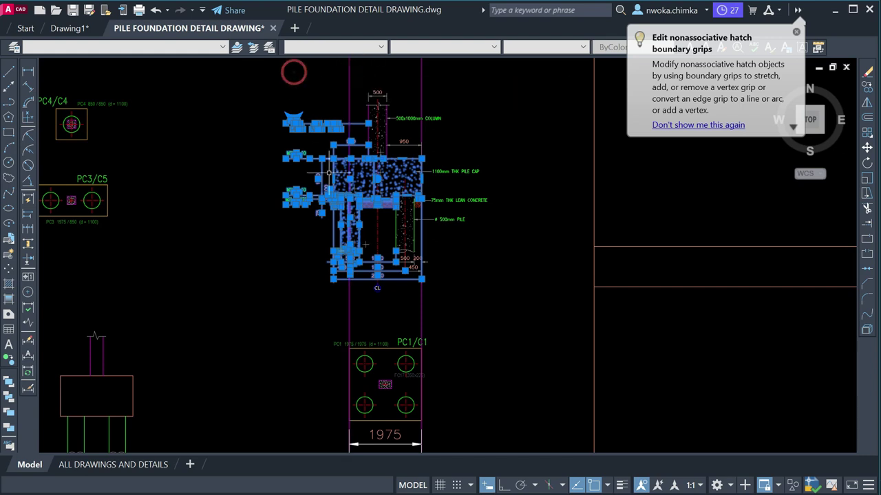
{"action": "key", "text": "Return"}
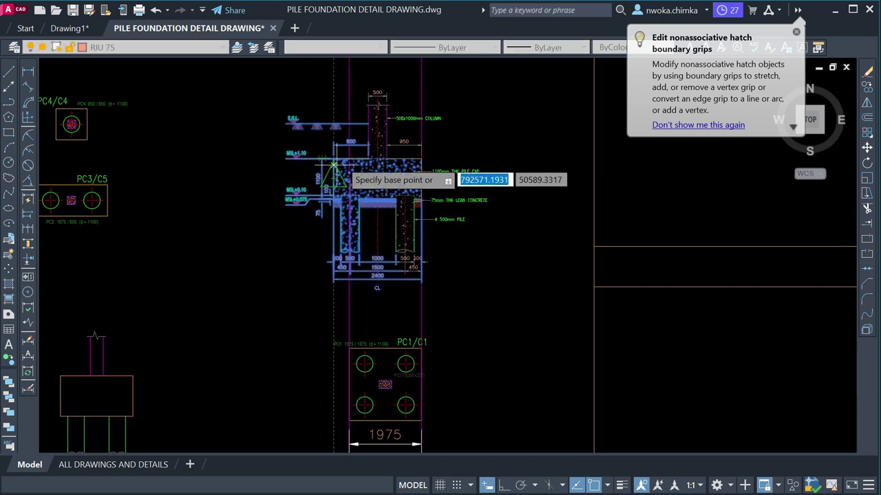
{"action": "scroll", "coordinate": [324, 172], "scroll_direction": "up", "scroll_amount": 8}
{"action": "left_click", "coordinate": [259, 169]}
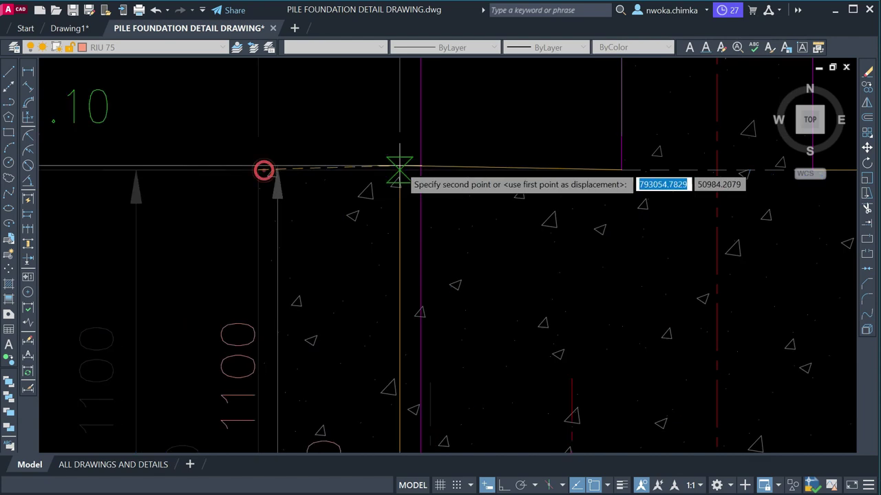
{"action": "left_click", "coordinate": [420, 169]}
{"action": "scroll", "coordinate": [431, 169], "scroll_direction": "down", "scroll_amount": 6}
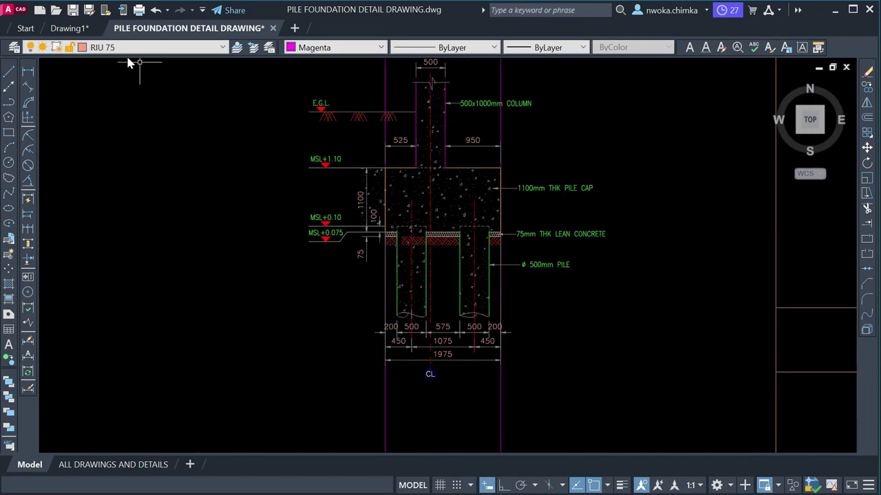
- Measure the stretched section's pile cap width between its two top corners
{"action": "left_click", "coordinate": [29, 72]}
{"action": "middle_click_drag", "start_coordinate": [524, 203], "coordinate": [398, 233]}
{"action": "scroll", "coordinate": [279, 187], "scroll_direction": "up", "scroll_amount": 6}
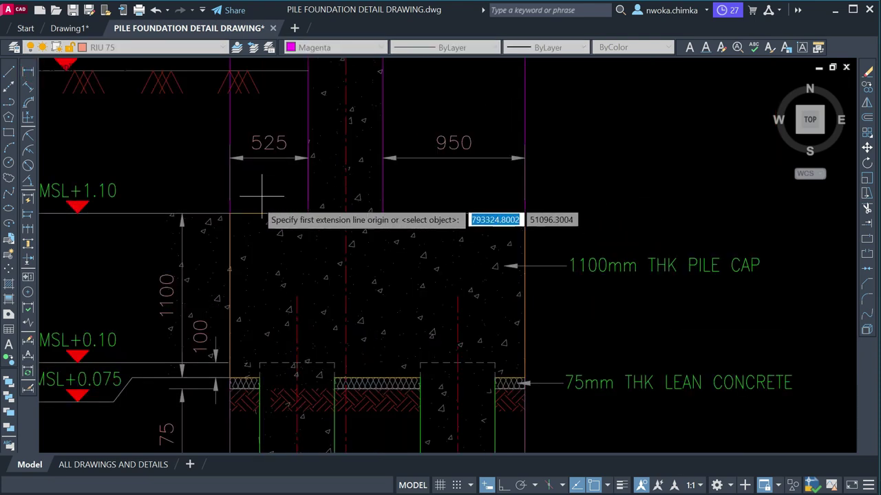
{"action": "left_click", "coordinate": [216, 217]}
{"action": "left_click", "coordinate": [687, 218]}
{"action": "scroll", "coordinate": [571, 227], "scroll_direction": "down", "scroll_amount": 8}
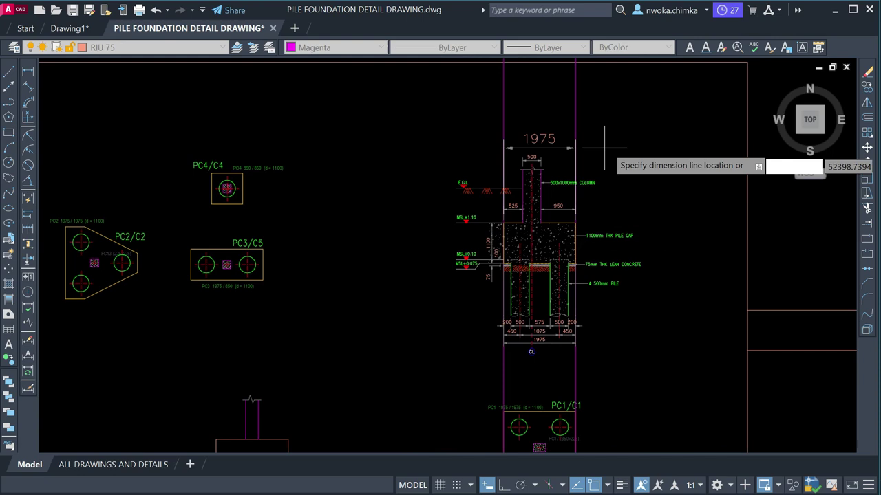
{"action": "scroll", "coordinate": [609, 140], "scroll_direction": "up", "scroll_amount": 2}
{"action": "scroll", "coordinate": [608, 139], "scroll_direction": "up", "scroll_amount": 2}
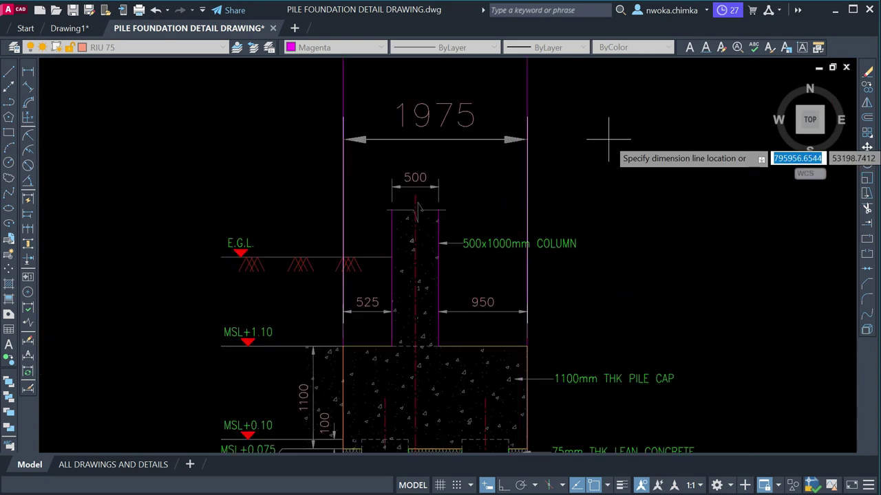
{"action": "key", "text": "Escape"}
- Compare the copied section's column and its offset dimensions with the PC1/C1 plan
{"action": "scroll", "coordinate": [536, 148], "scroll_direction": "down", "scroll_amount": 2}
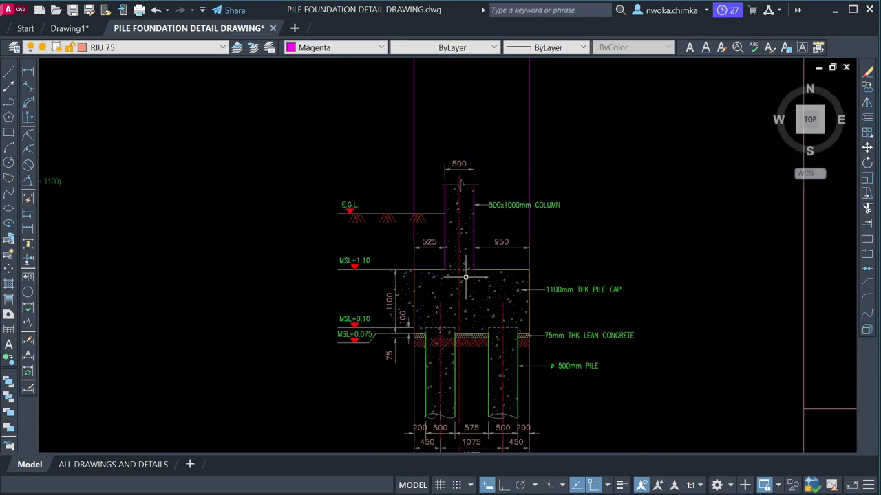
{"action": "scroll", "coordinate": [465, 277], "scroll_direction": "up", "scroll_amount": 2}
{"action": "middle_click_drag", "start_coordinate": [574, 247], "coordinate": [504, 237]}
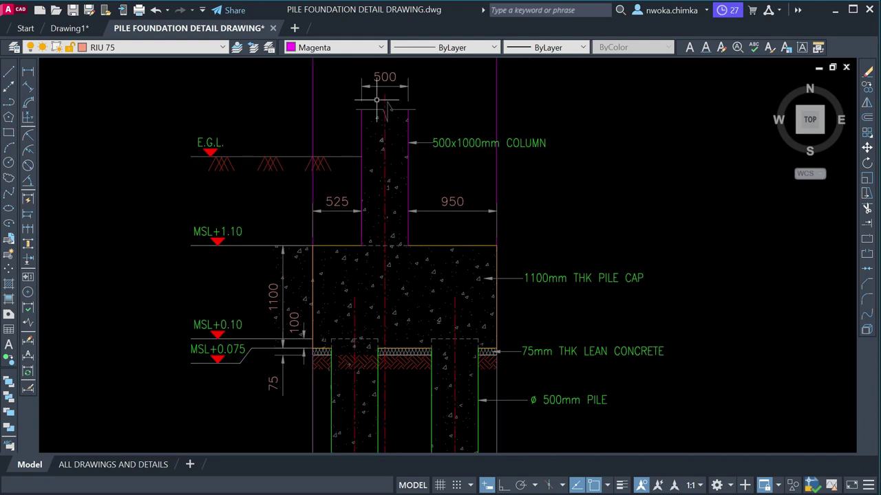
{"action": "middle_click_drag", "start_coordinate": [377, 100], "coordinate": [377, 112]}
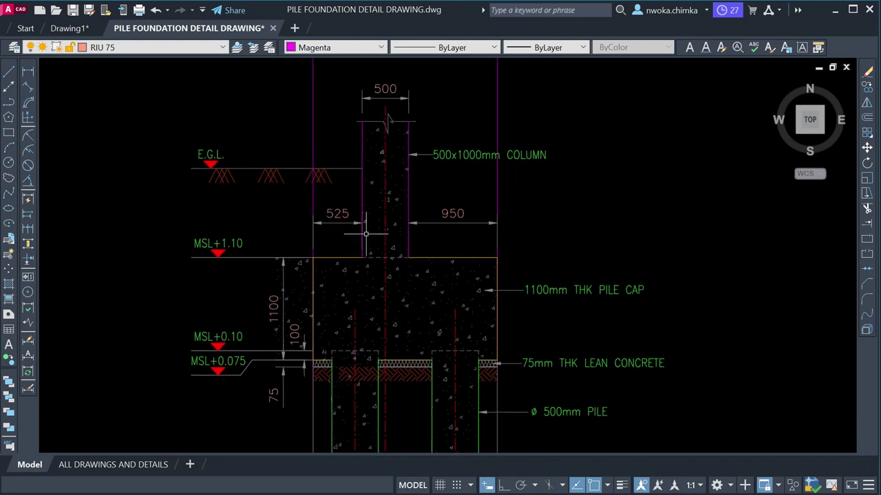
{"action": "scroll", "coordinate": [384, 238], "scroll_direction": "down", "scroll_amount": 2}
{"action": "middle_click_drag", "start_coordinate": [404, 291], "coordinate": [379, 110]}
{"action": "middle_click_drag", "start_coordinate": [365, 344], "coordinate": [380, 186]}
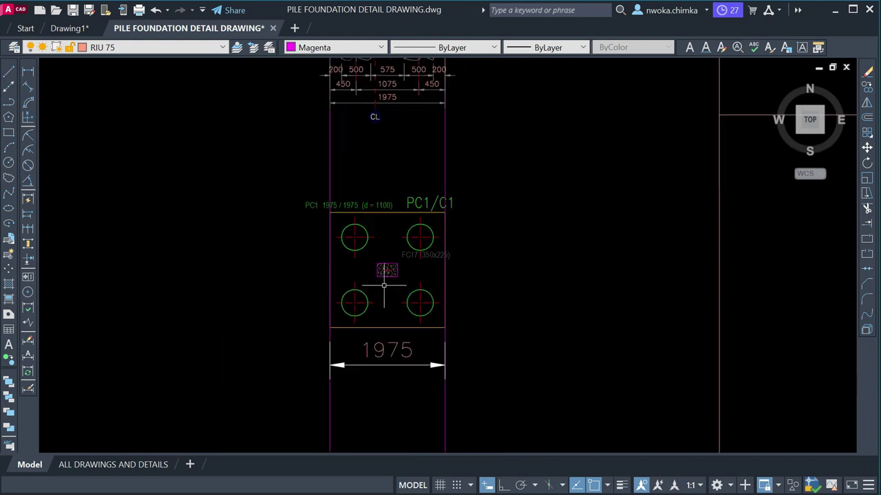
- Measure the horizontal distances from the PC1/C1 column's two sides to the left and right pile cap edges
{"action": "scroll", "coordinate": [384, 285], "scroll_direction": "up", "scroll_amount": 2}
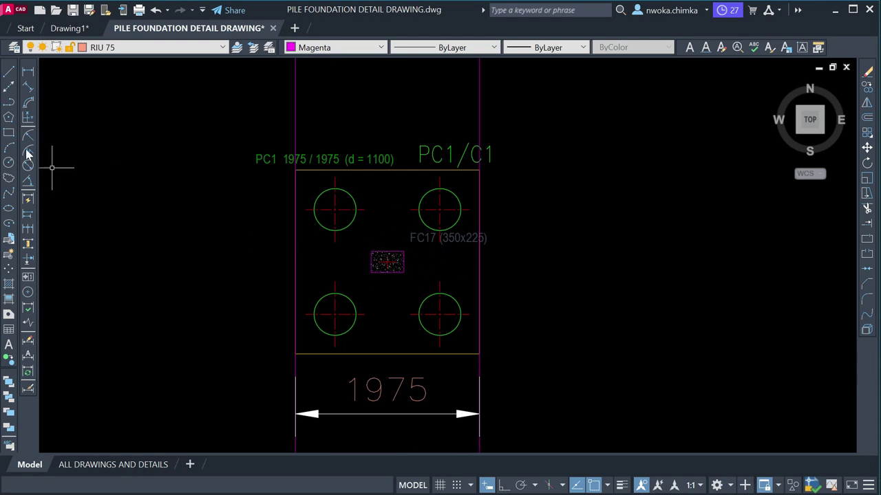
{"action": "left_click", "coordinate": [27, 72]}
{"action": "scroll", "coordinate": [367, 289], "scroll_direction": "up", "scroll_amount": 4}
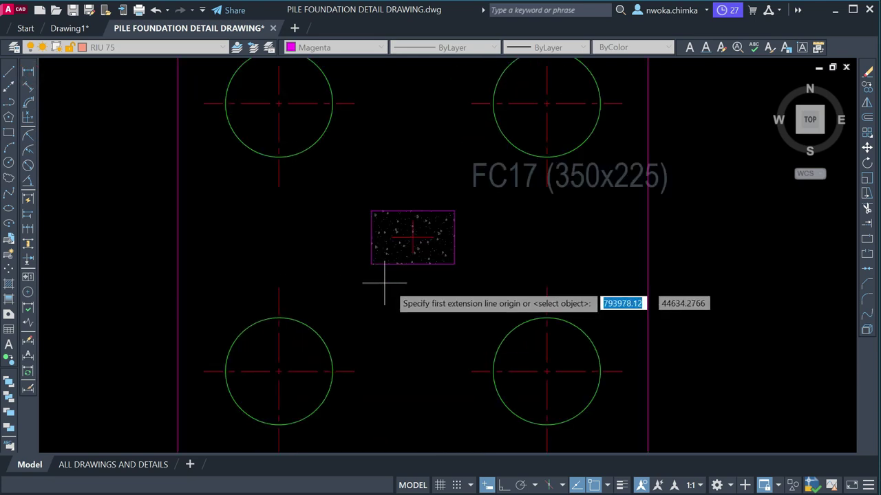
{"action": "left_click", "coordinate": [180, 263]}
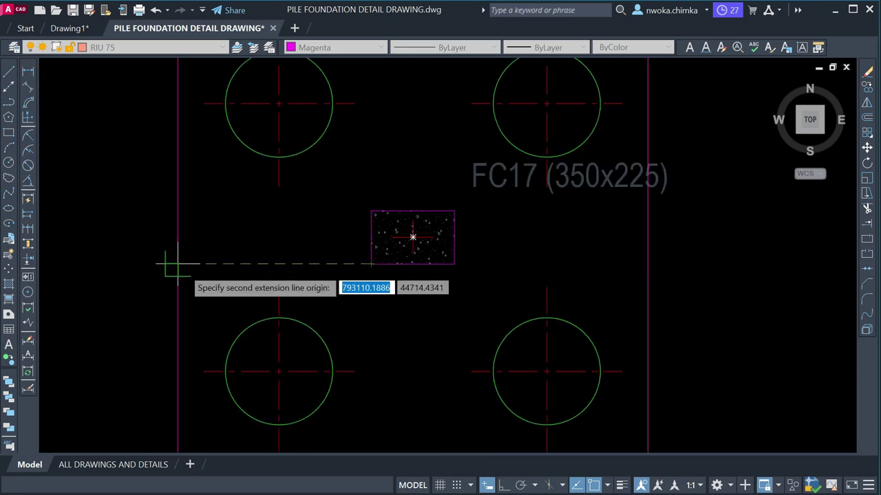
{"action": "left_click", "coordinate": [176, 268]}
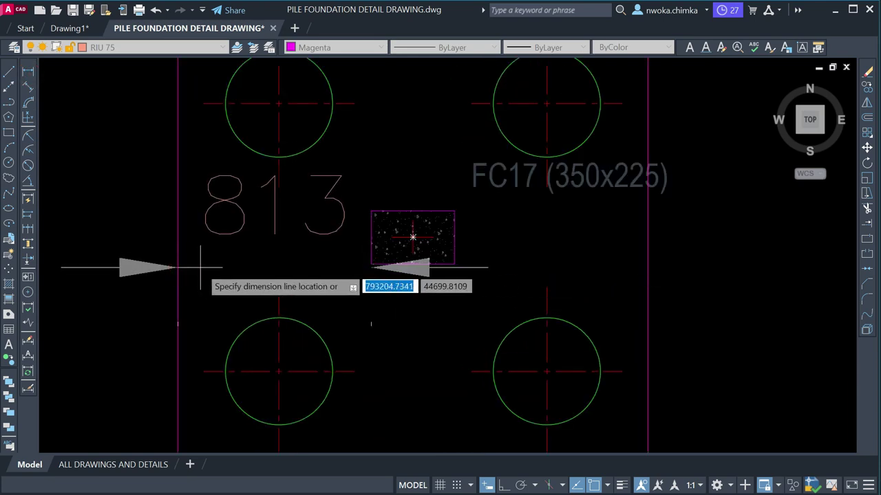
{"action": "key", "text": "Escape"}
{"action": "key", "text": "space"}
{"action": "left_click", "coordinate": [453, 266]}
{"action": "left_click", "coordinate": [646, 265]}
{"action": "key", "text": "Escape"}
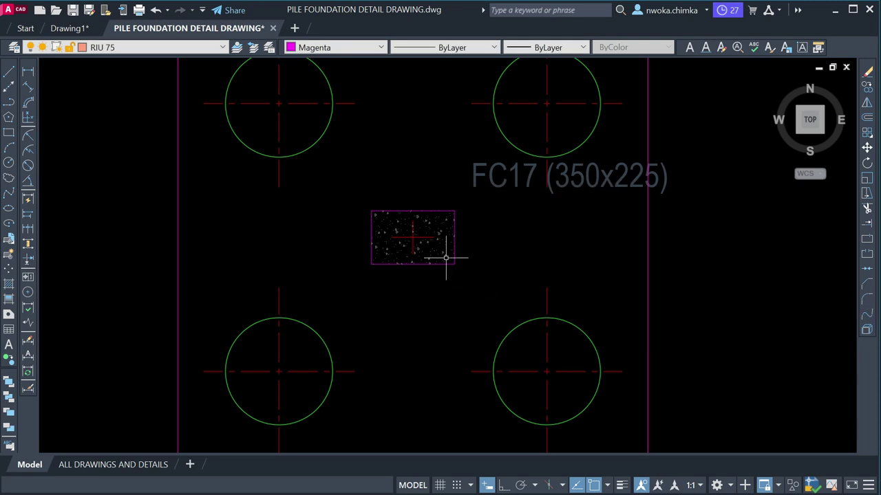
- Examine the column width and its side offset dimensions in the copied section
{"action": "scroll", "coordinate": [433, 244], "scroll_direction": "down", "scroll_amount": 3}
{"action": "middle_click_drag", "start_coordinate": [424, 234], "coordinate": [422, 305]}
{"action": "scroll", "coordinate": [427, 282], "scroll_direction": "down", "scroll_amount": 4}
{"action": "middle_click_drag", "start_coordinate": [431, 252], "coordinate": [412, 406]}
{"action": "scroll", "coordinate": [402, 204], "scroll_direction": "up", "scroll_amount": 4}
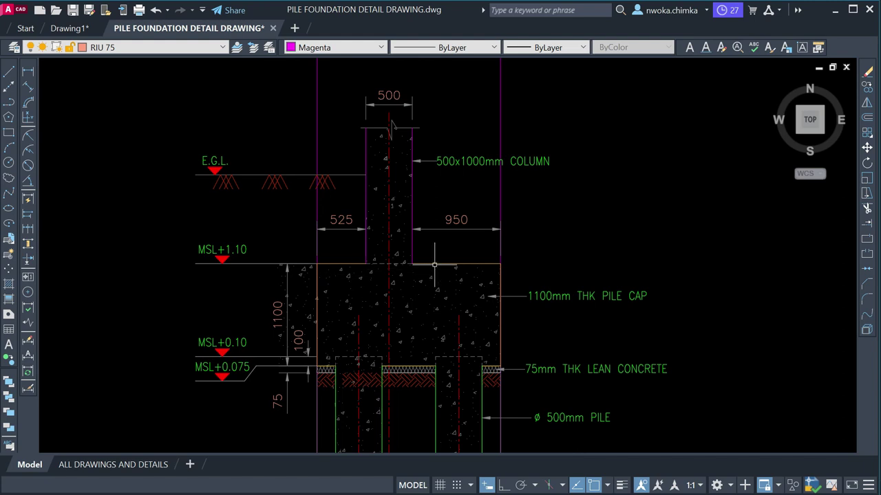
{"action": "scroll", "coordinate": [405, 263], "scroll_direction": "down", "scroll_amount": 2}
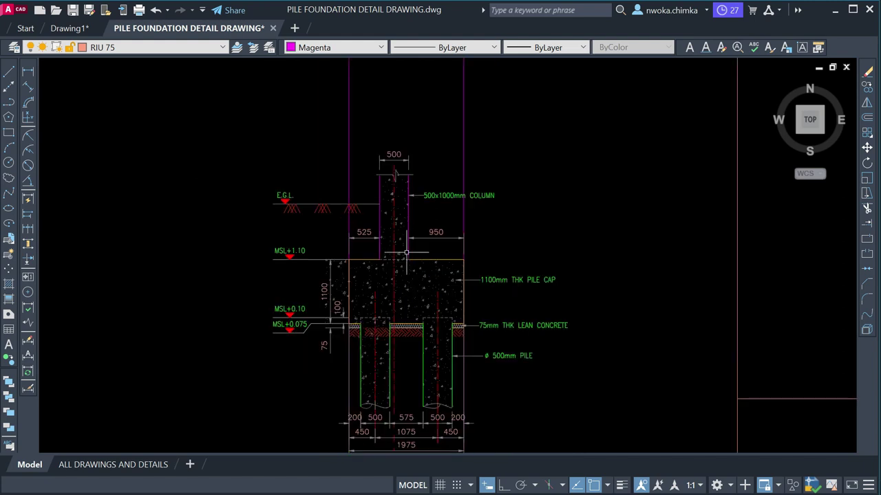
{"action": "scroll", "coordinate": [405, 253], "scroll_direction": "up", "scroll_amount": 2}
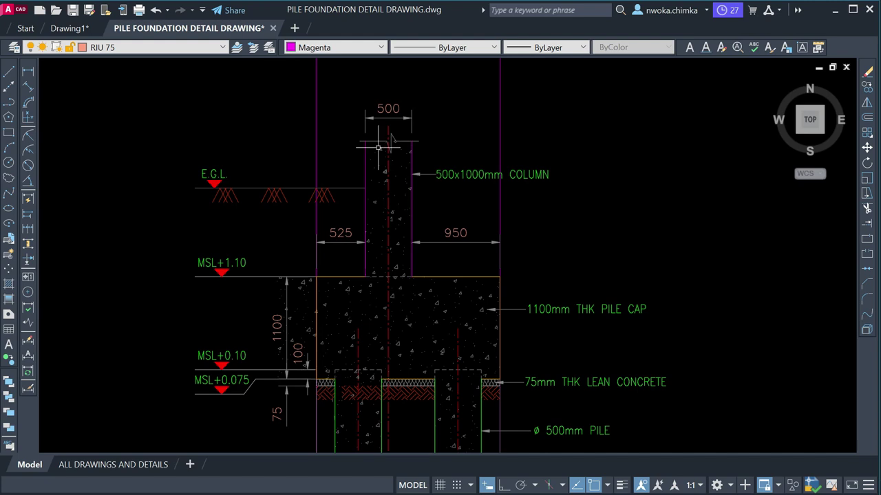
{"action": "scroll", "coordinate": [378, 148], "scroll_direction": "down", "scroll_amount": 3}
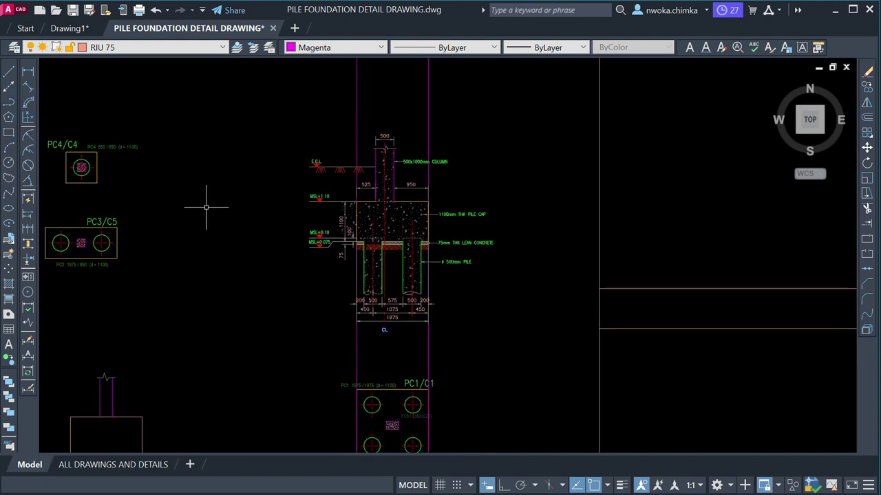
- Draw red vertical construction lines through the centre and both side faces of the PC1/C1 plan column
{"action": "left_click", "coordinate": [327, 48]}
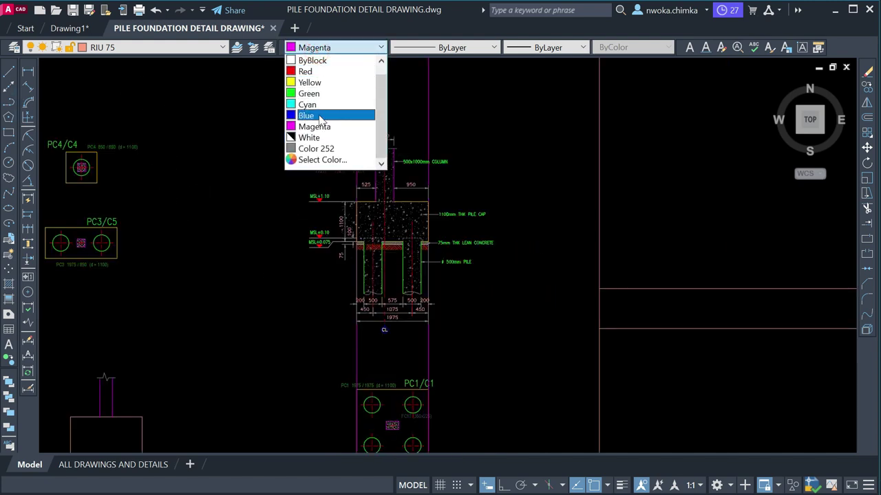
{"action": "left_click", "coordinate": [328, 72]}
{"action": "type", "text": "XL"}
{"action": "key", "text": "Return"}
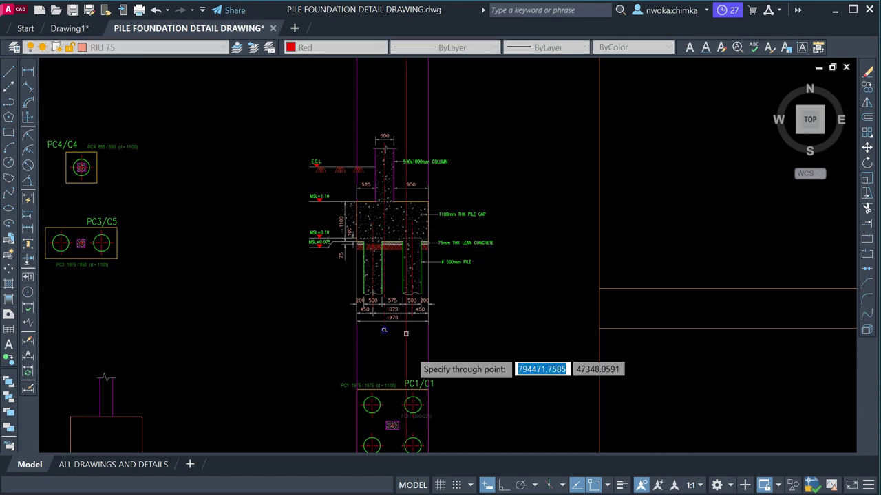
{"action": "scroll", "coordinate": [381, 199], "scroll_direction": "up", "scroll_amount": 6}
{"action": "scroll", "coordinate": [382, 172], "scroll_direction": "up", "scroll_amount": 4}
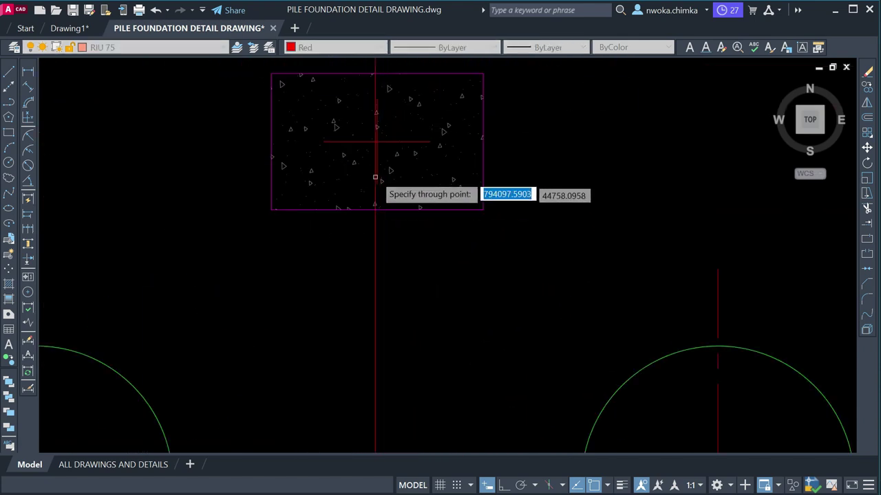
{"action": "scroll", "coordinate": [322, 298], "scroll_direction": "down", "scroll_amount": 2}
{"action": "left_click", "coordinate": [317, 265]}
{"action": "left_click", "coordinate": [450, 265]}
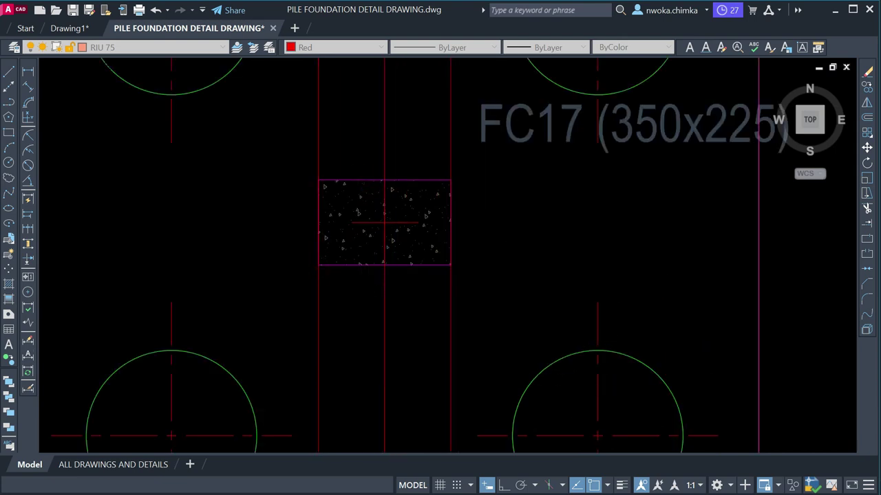
{"action": "key", "text": "Escape"}
- Change the two construction lines along the column's side faces to blue
{"action": "left_click", "coordinate": [451, 148]}
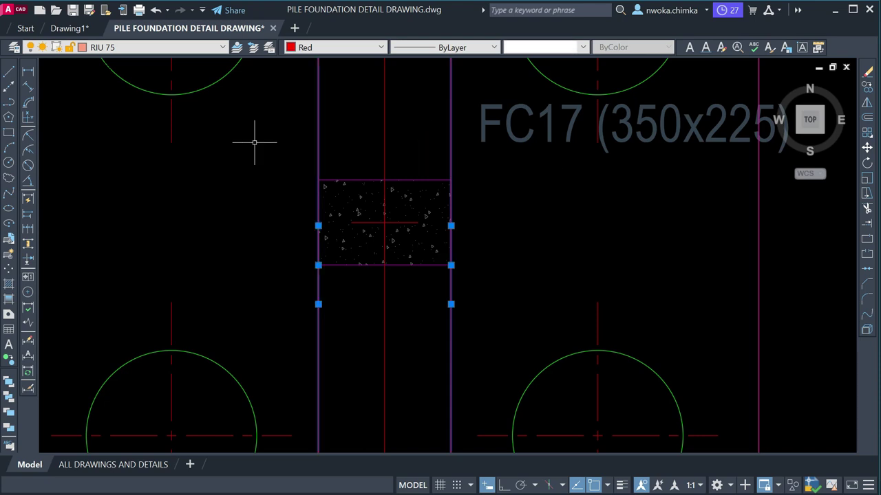
{"action": "left_click", "coordinate": [322, 47]}
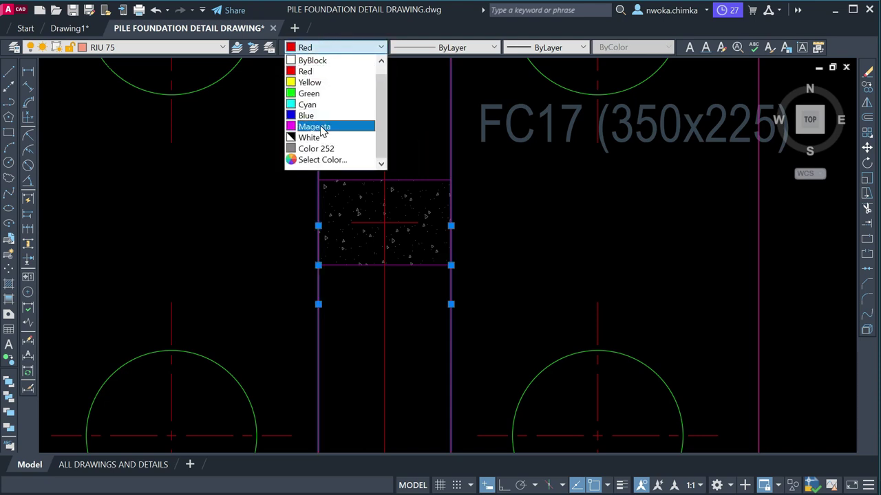
{"action": "left_click", "coordinate": [318, 115]}
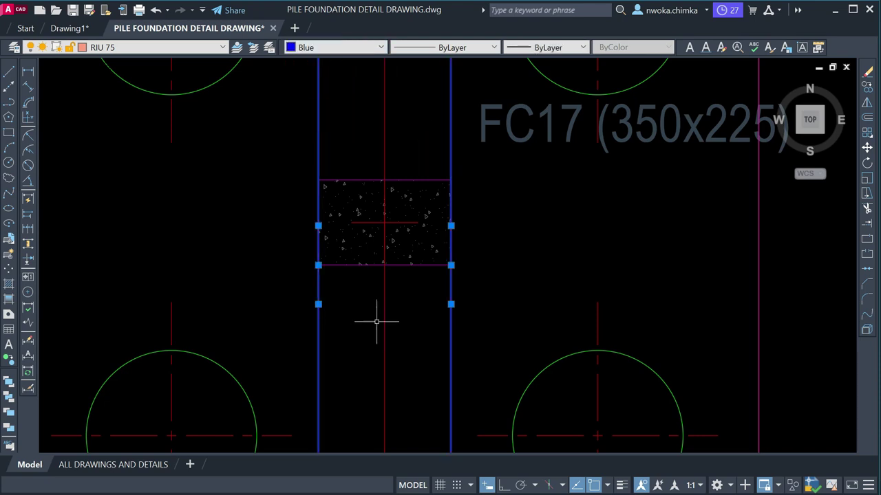
{"action": "key", "text": "Escape"}
{"action": "scroll", "coordinate": [418, 212], "scroll_direction": "down", "scroll_amount": 8}
{"action": "middle_click_drag", "start_coordinate": [431, 101], "coordinate": [411, 261]}
{"action": "middle_click_drag", "start_coordinate": [399, 133], "coordinate": [387, 273]}
{"action": "middle_click_drag", "start_coordinate": [373, 108], "coordinate": [355, 273]}
{"action": "scroll", "coordinate": [352, 260], "scroll_direction": "up", "scroll_amount": 4}
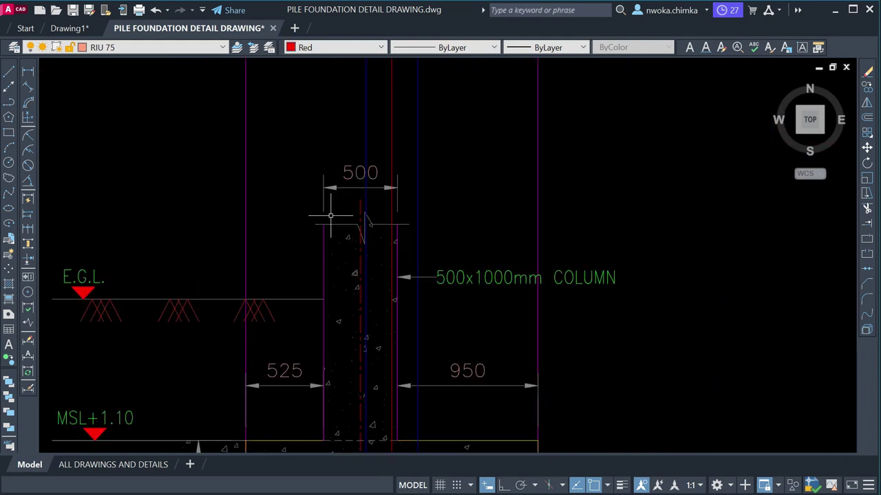
{"action": "left_click", "coordinate": [339, 212]}
{"action": "left_click", "coordinate": [304, 256]}
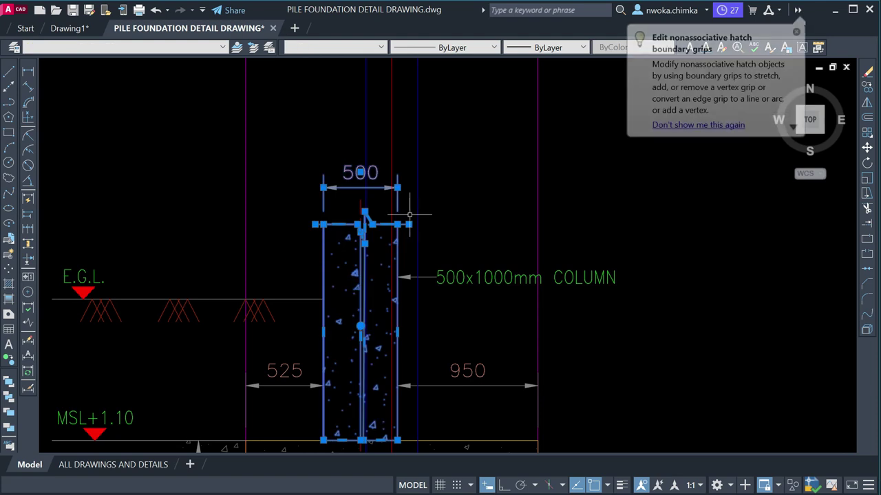
{"action": "key", "text": "Escape"}
{"action": "scroll", "coordinate": [408, 201], "scroll_direction": "down", "scroll_amount": 5}
{"action": "scroll", "coordinate": [392, 151], "scroll_direction": "up", "scroll_amount": 5}
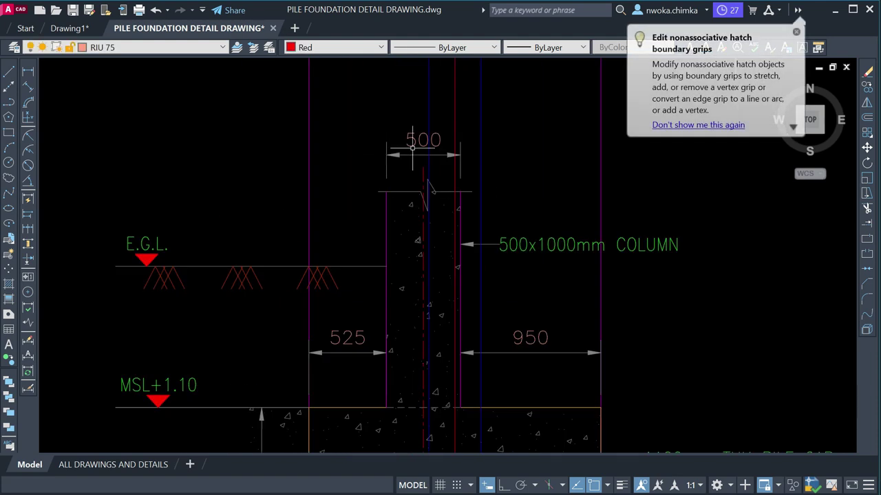
- Dimension the width of the PC1/C1 plan column between its two upper corners
{"action": "scroll", "coordinate": [337, 250], "scroll_direction": "down", "scroll_amount": 2}
{"action": "middle_click_drag", "start_coordinate": [417, 356], "coordinate": [363, 106]}
{"action": "middle_click_drag", "start_coordinate": [377, 337], "coordinate": [390, 150]}
{"action": "scroll", "coordinate": [350, 253], "scroll_direction": "up", "scroll_amount": 8}
{"action": "left_click", "coordinate": [348, 315]}
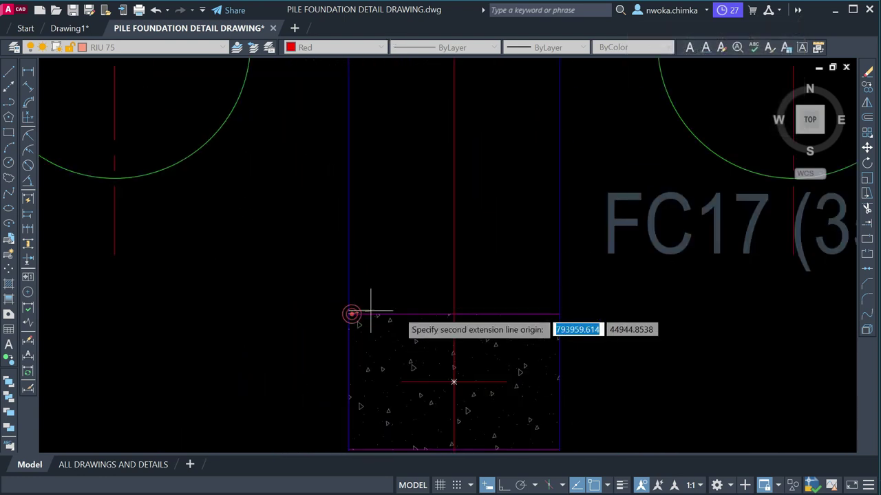
{"action": "left_click", "coordinate": [558, 313]}
{"action": "scroll", "coordinate": [558, 317], "scroll_direction": "down", "scroll_amount": 3}
{"action": "left_click", "coordinate": [556, 333]}
- Measure the width of the copied section's column between its two side faces
{"action": "key", "text": "Return"}
{"action": "scroll", "coordinate": [483, 234], "scroll_direction": "down", "scroll_amount": 3}
{"action": "scroll", "coordinate": [492, 289], "scroll_direction": "down", "scroll_amount": 3}
{"action": "scroll", "coordinate": [353, 280], "scroll_direction": "down", "scroll_amount": 5}
{"action": "middle_click_drag", "start_coordinate": [434, 330], "coordinate": [557, 450]}
{"action": "middle_click_drag", "start_coordinate": [747, 401], "coordinate": [578, 268]}
{"action": "scroll", "coordinate": [540, 267], "scroll_direction": "up", "scroll_amount": 4}
{"action": "scroll", "coordinate": [322, 259], "scroll_direction": "up", "scroll_amount": 4}
{"action": "scroll", "coordinate": [376, 238], "scroll_direction": "up", "scroll_amount": 7}
{"action": "left_click", "coordinate": [318, 193]}
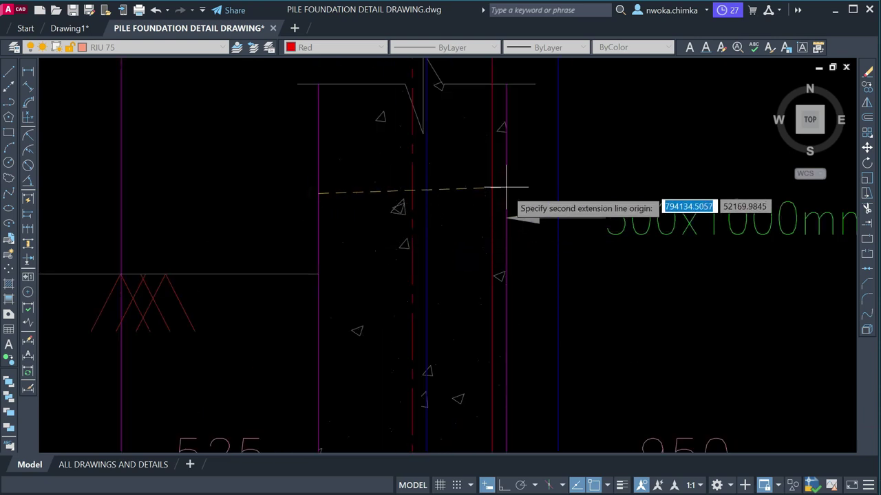
{"action": "left_click", "coordinate": [507, 186]}
{"action": "scroll", "coordinate": [507, 191], "scroll_direction": "down", "scroll_amount": 5}
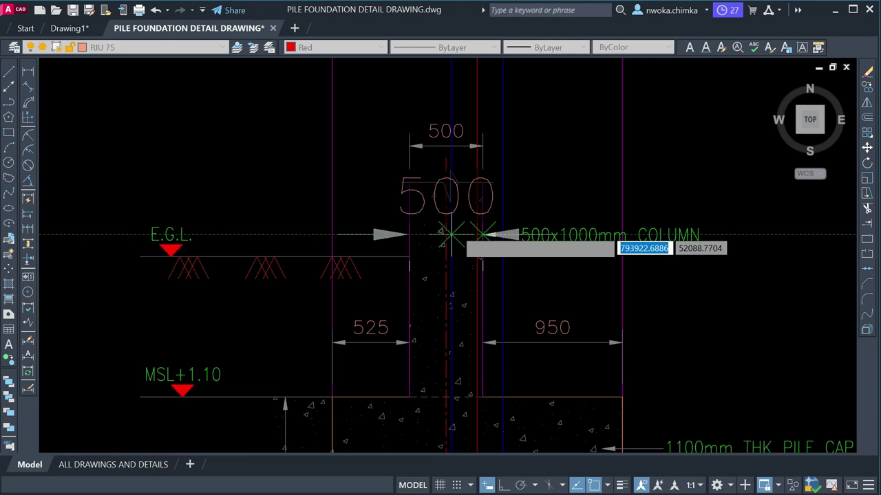
{"action": "key", "text": "Escape"}
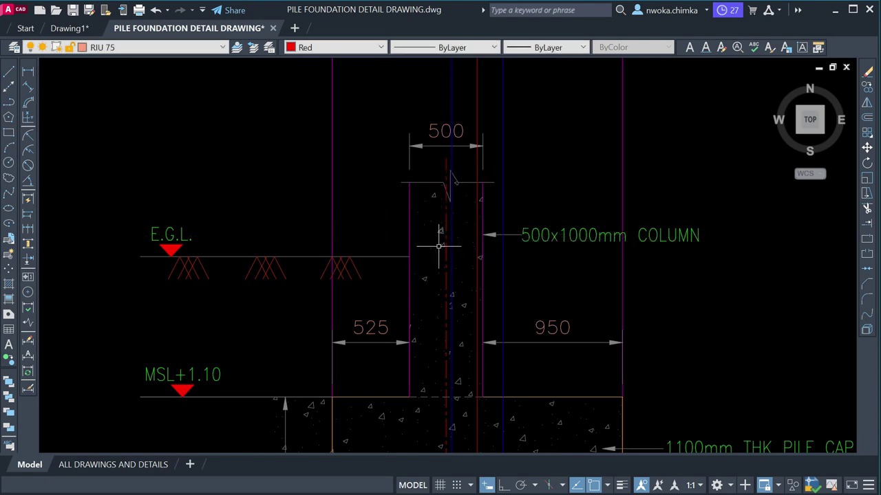
- Move the section's column with its width dimension and leader so its right face meets the right blue construction line
{"action": "scroll", "coordinate": [448, 253], "scroll_direction": "down", "scroll_amount": 5}
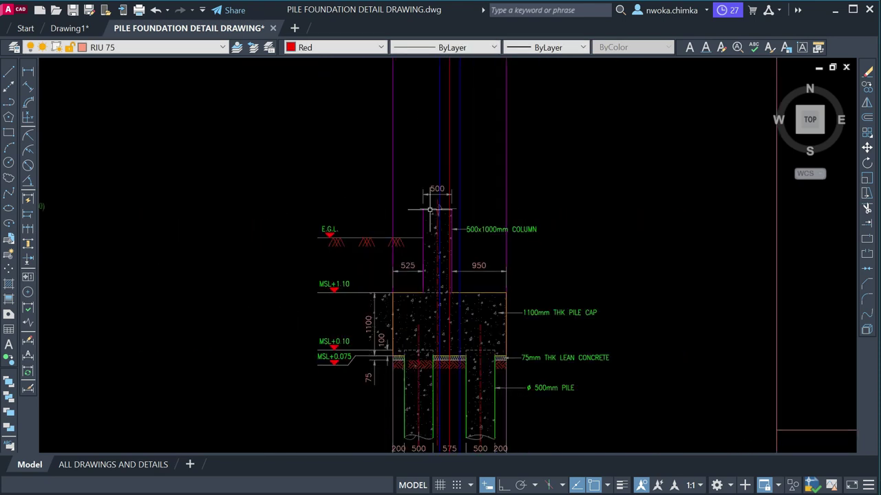
{"action": "scroll", "coordinate": [423, 196], "scroll_direction": "up", "scroll_amount": 3}
{"action": "left_click", "coordinate": [404, 147]}
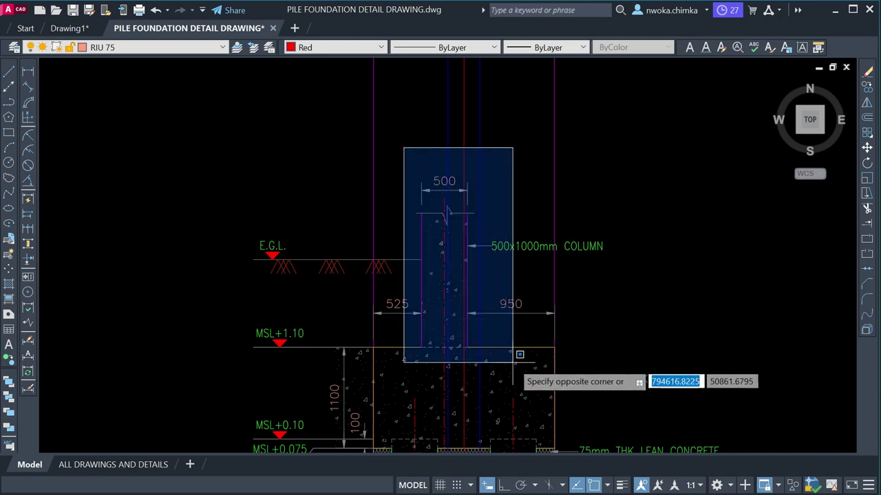
{"action": "left_click", "coordinate": [518, 366]}
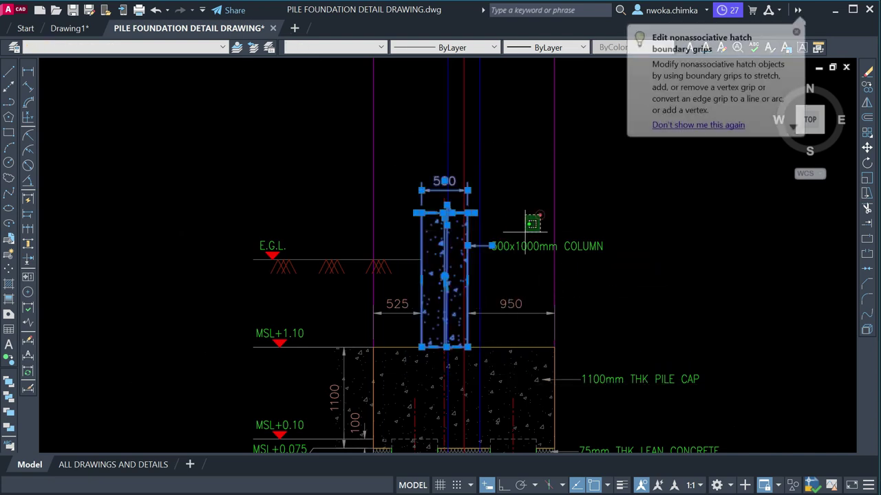
{"action": "type", "text": "m"}
{"action": "key", "text": "Return"}
{"action": "scroll", "coordinate": [441, 189], "scroll_direction": "up", "scroll_amount": 6}
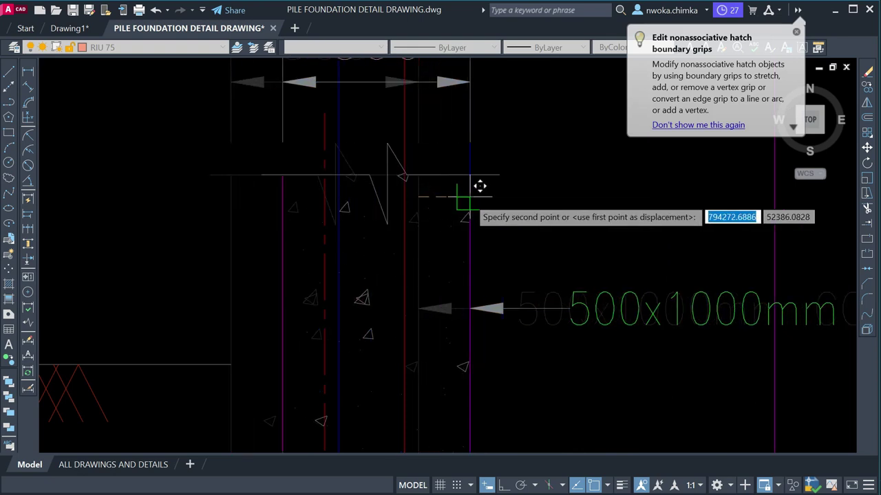
{"action": "left_click", "coordinate": [470, 197]}
{"action": "scroll", "coordinate": [411, 223], "scroll_direction": "down", "scroll_amount": 4}
- Move the section column's dash-dot centre line onto the red construction line
{"action": "middle_click_drag", "start_coordinate": [410, 302], "coordinate": [412, 248]}
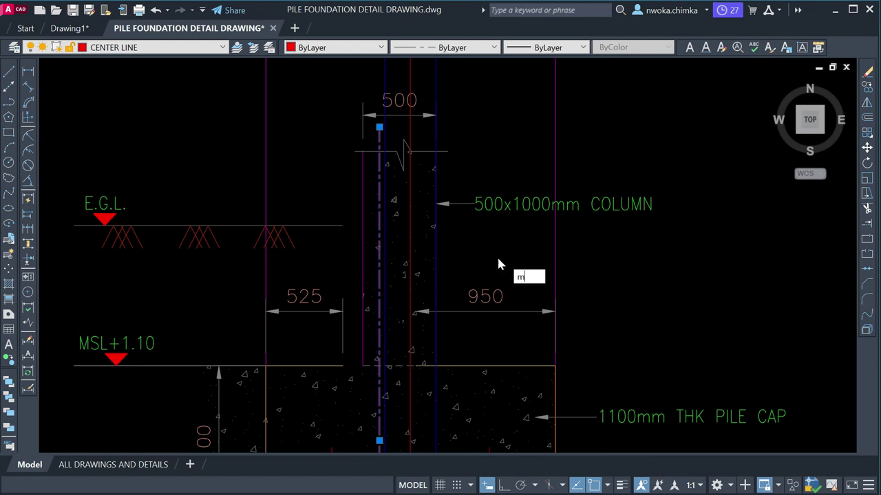
{"action": "key", "text": "Return"}
{"action": "scroll", "coordinate": [381, 221], "scroll_direction": "up", "scroll_amount": 4}
{"action": "left_click", "coordinate": [372, 230]}
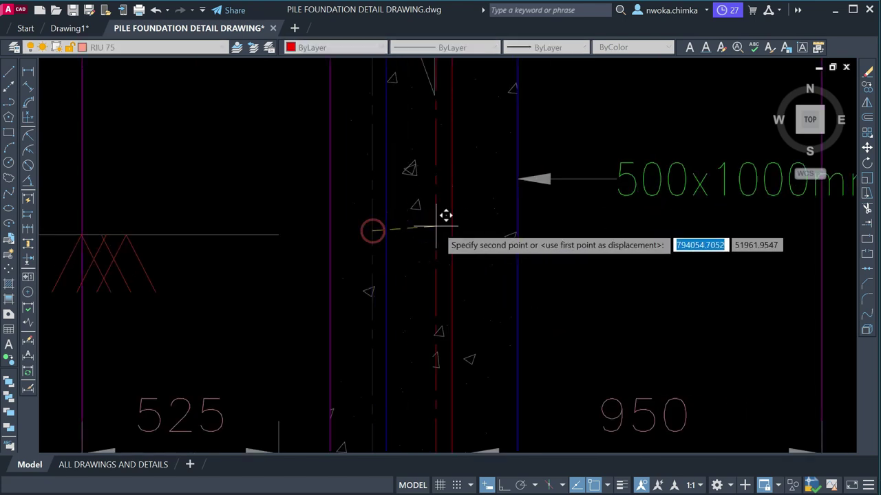
{"action": "left_click", "coordinate": [448, 223]}
- Move the left face line of the section's column onto the left blue construction line
{"action": "scroll", "coordinate": [460, 205], "scroll_direction": "down", "scroll_amount": 4}
{"action": "scroll", "coordinate": [457, 178], "scroll_direction": "up", "scroll_amount": 2}
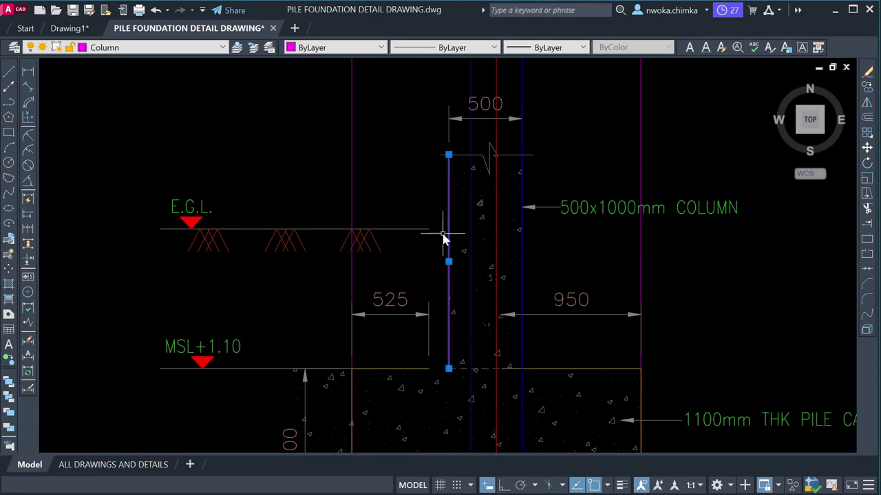
{"action": "key", "text": "Return"}
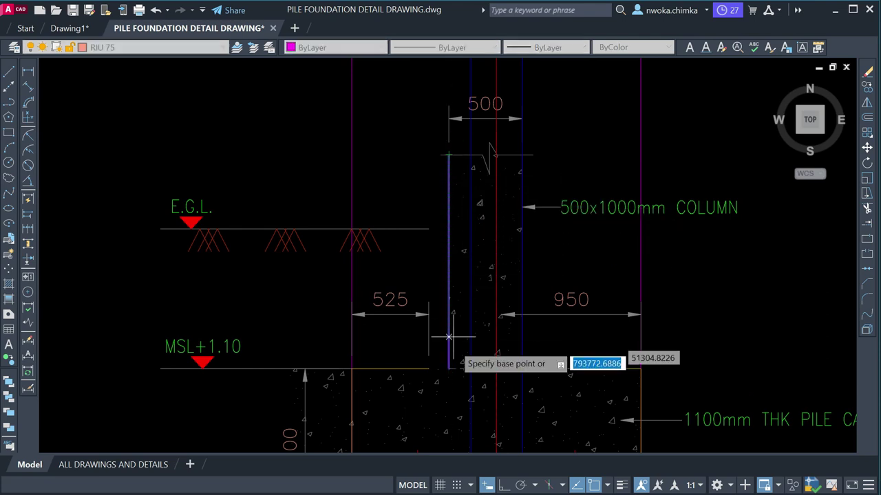
{"action": "left_click", "coordinate": [452, 363]}
{"action": "scroll", "coordinate": [461, 364], "scroll_direction": "up", "scroll_amount": 4}
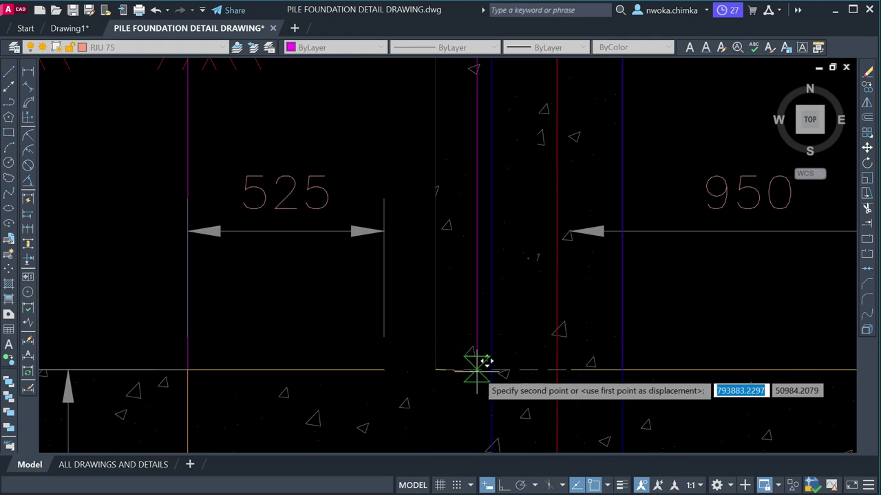
{"action": "left_click", "coordinate": [501, 360]}
{"action": "scroll", "coordinate": [438, 372], "scroll_direction": "down", "scroll_amount": 4}
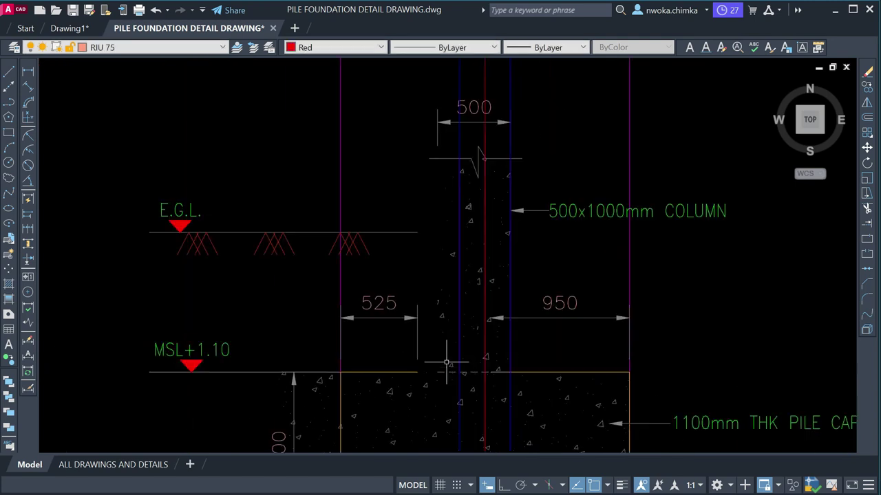
- Stretch the dashed line under the column to the left blue construction line and extend the pile cap's left top edge to meet it
{"action": "scroll", "coordinate": [417, 373], "scroll_direction": "up", "scroll_amount": 2}
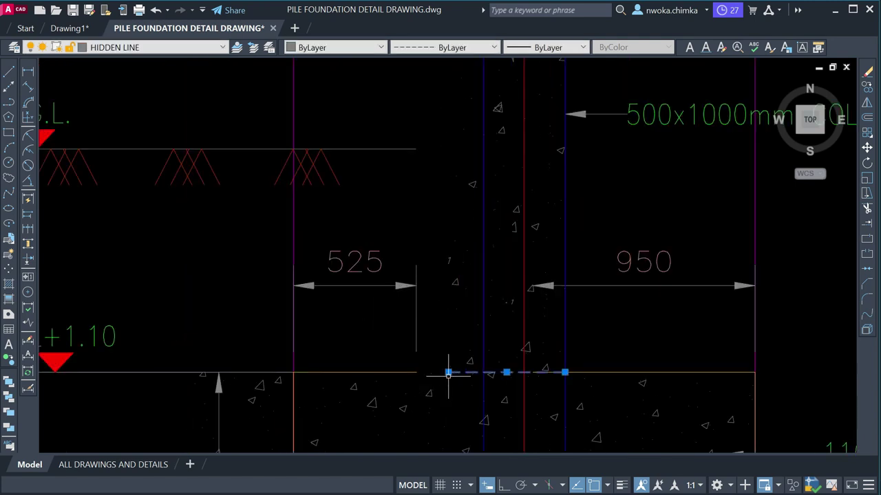
{"action": "scroll", "coordinate": [448, 375], "scroll_direction": "up", "scroll_amount": 6}
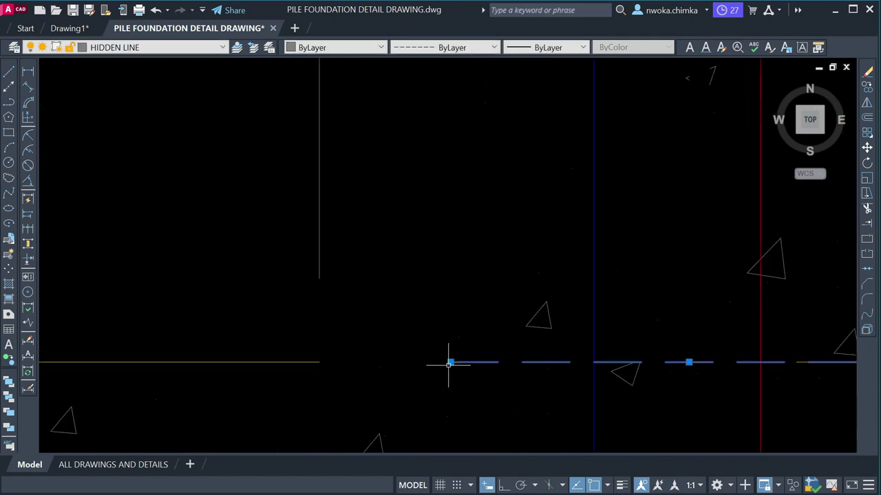
{"action": "left_click", "coordinate": [586, 361]}
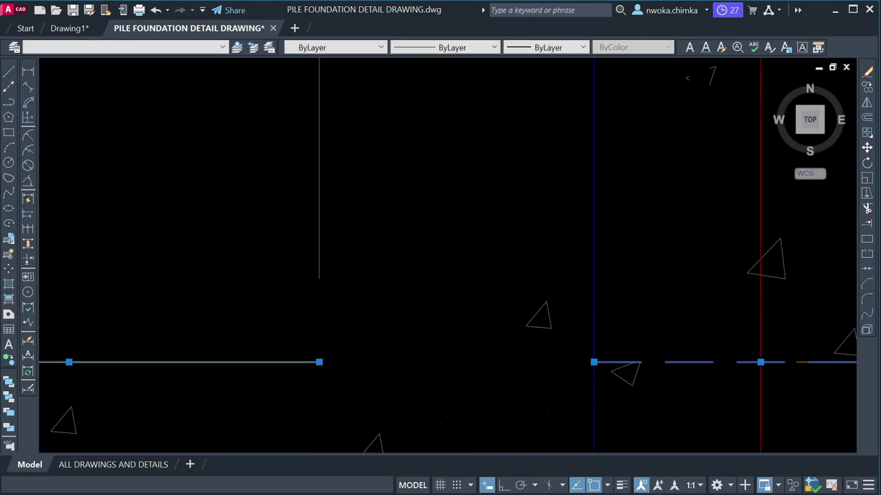
{"action": "left_click", "coordinate": [320, 362]}
{"action": "left_click", "coordinate": [593, 362]}
{"action": "scroll", "coordinate": [297, 370], "scroll_direction": "down", "scroll_amount": 5}
{"action": "key", "text": "Escape"}
- Stretch the left origin of the section column's width dimension to the left blue construction line
{"action": "scroll", "coordinate": [401, 361], "scroll_direction": "down", "scroll_amount": 3}
{"action": "scroll", "coordinate": [393, 230], "scroll_direction": "up", "scroll_amount": 6}
{"action": "left_click", "coordinate": [320, 198]}
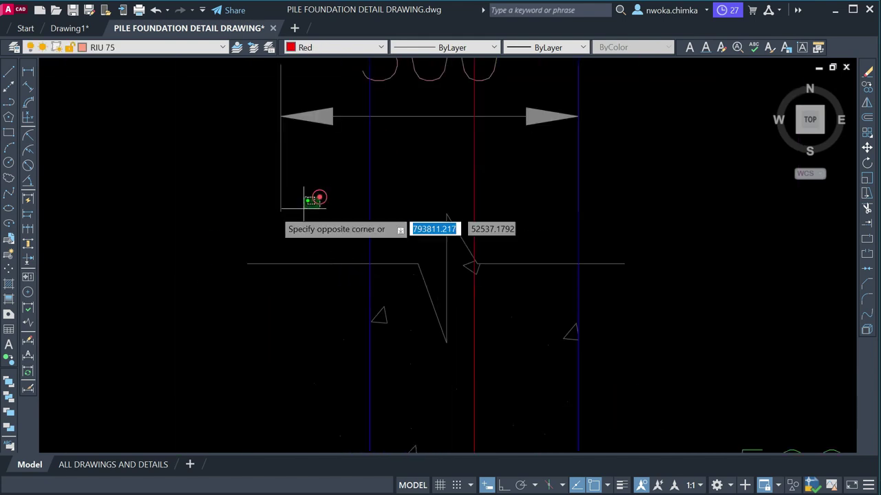
{"action": "left_click", "coordinate": [267, 216]}
{"action": "left_click", "coordinate": [281, 263]}
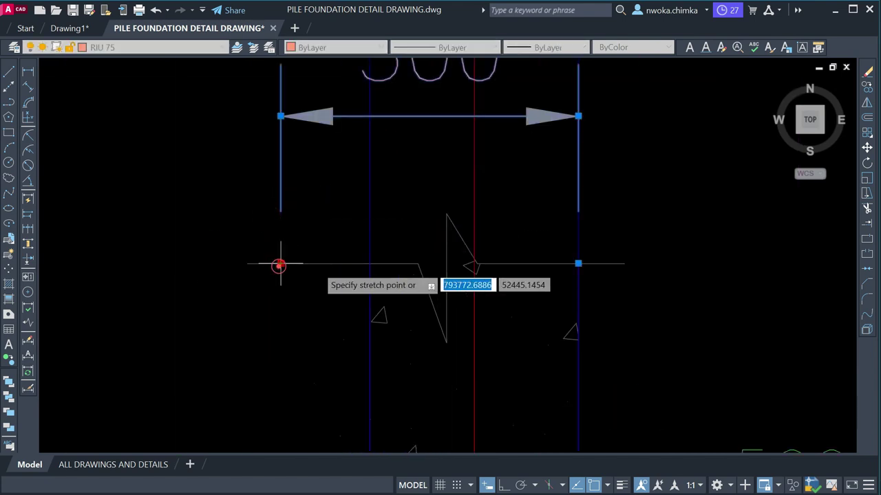
{"action": "left_click", "coordinate": [369, 265]}
{"action": "scroll", "coordinate": [367, 268], "scroll_direction": "down", "scroll_amount": 4}
{"action": "scroll", "coordinate": [401, 229], "scroll_direction": "up", "scroll_amount": 4}
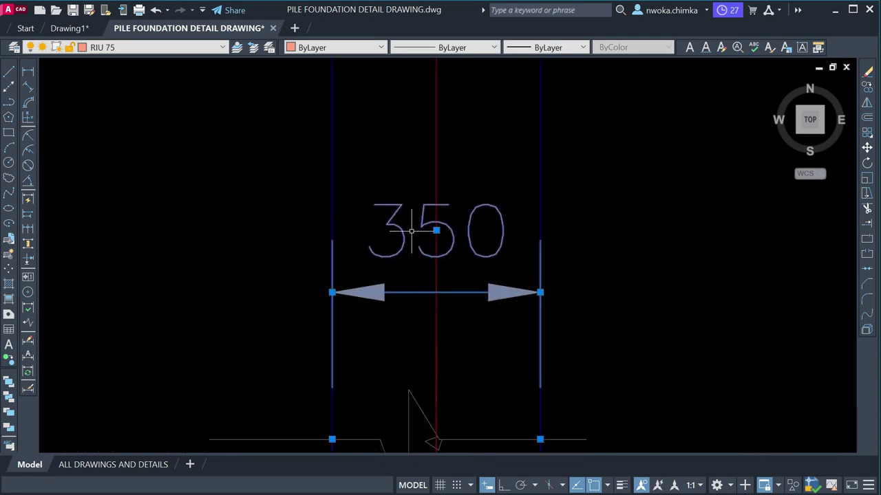
{"action": "scroll", "coordinate": [411, 231], "scroll_direction": "down", "scroll_amount": 10}
{"action": "scroll", "coordinate": [291, 194], "scroll_direction": "down", "scroll_amount": 2}
{"action": "scroll", "coordinate": [505, 251], "scroll_direction": "up", "scroll_amount": 6}
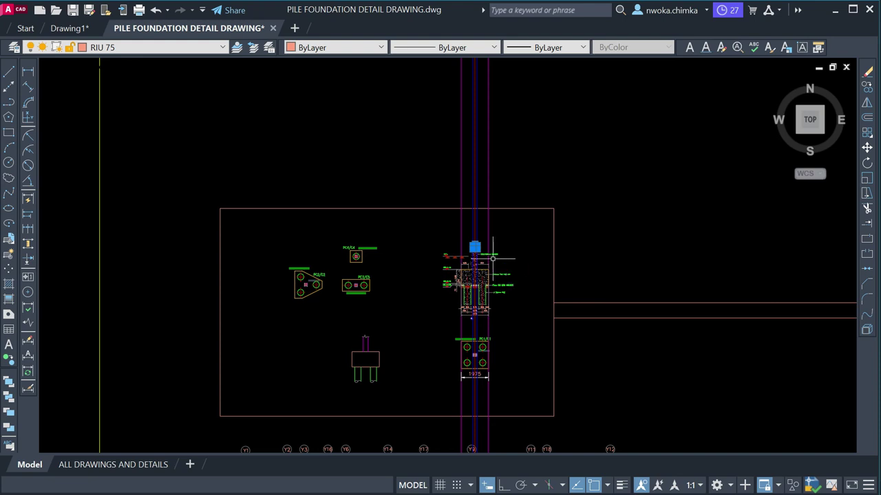
- Shorten both ends of the break line at the column's top so they project only slightly beyond the column faces
{"action": "scroll", "coordinate": [494, 225], "scroll_direction": "up", "scroll_amount": 12}
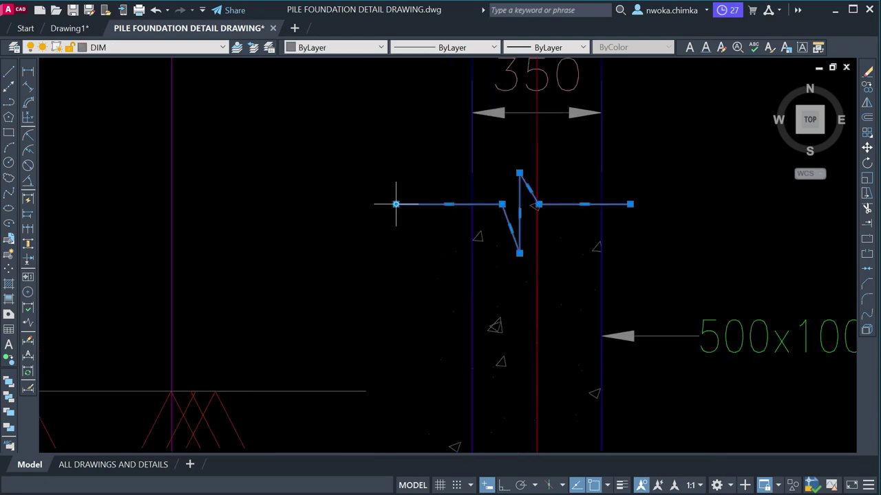
{"action": "left_click", "coordinate": [396, 204]}
{"action": "left_click", "coordinate": [450, 203]}
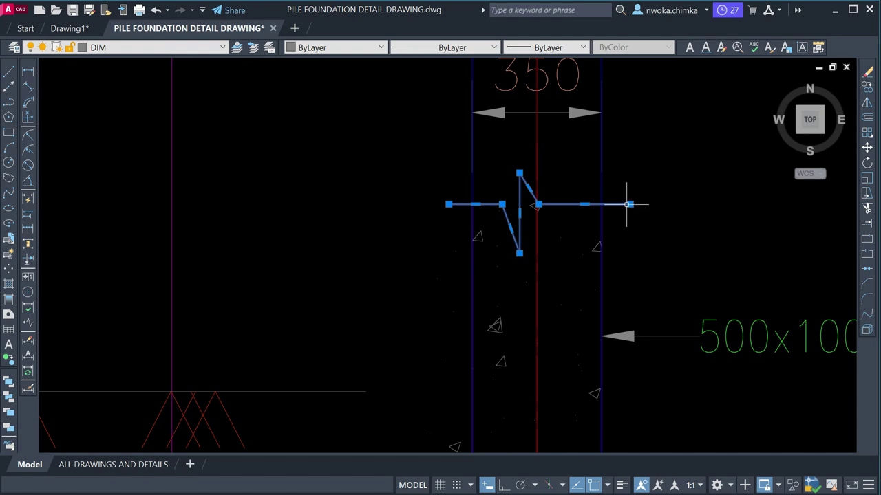
{"action": "left_click", "coordinate": [628, 204]}
{"action": "scroll", "coordinate": [628, 204], "scroll_direction": "up", "scroll_amount": 2}
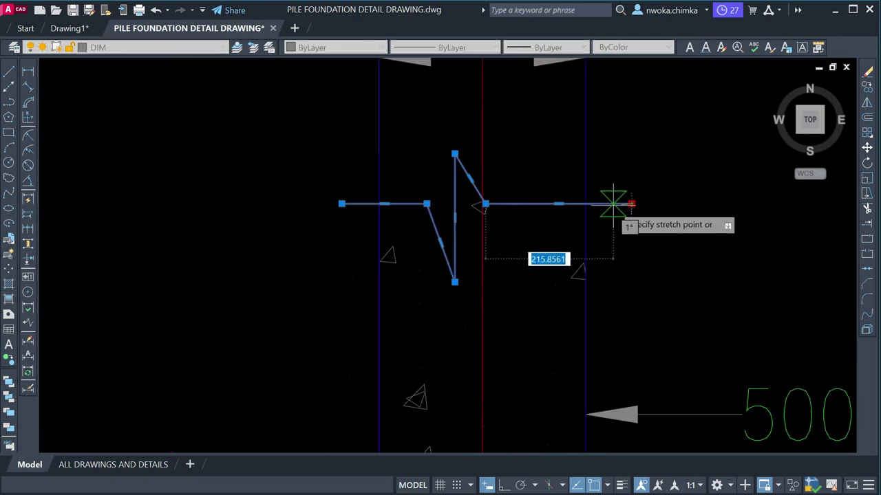
{"action": "left_click", "coordinate": [613, 204]}
{"action": "key", "text": "Escape"}
{"action": "scroll", "coordinate": [558, 155], "scroll_direction": "down", "scroll_amount": 3}
{"action": "scroll", "coordinate": [511, 271], "scroll_direction": "up", "scroll_amount": 2}
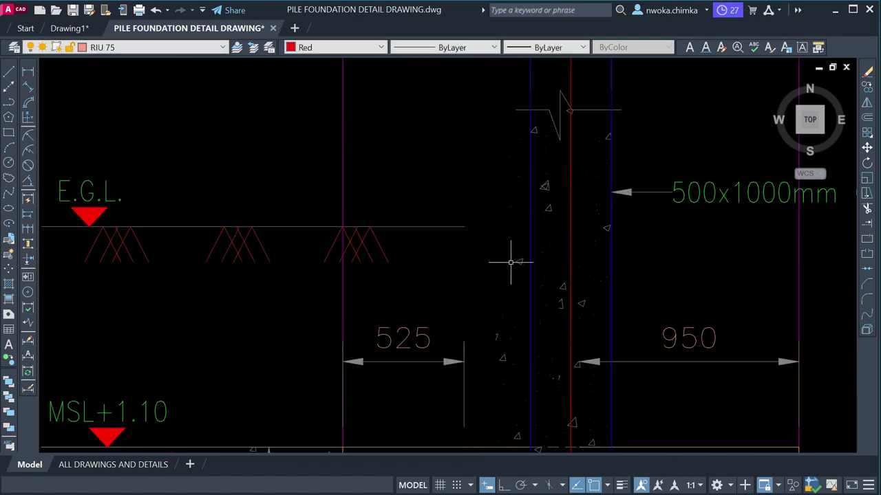
- Stretch the left boundary edge of the column's concrete hatch to the left blue construction line
{"action": "left_click", "coordinate": [517, 260]}
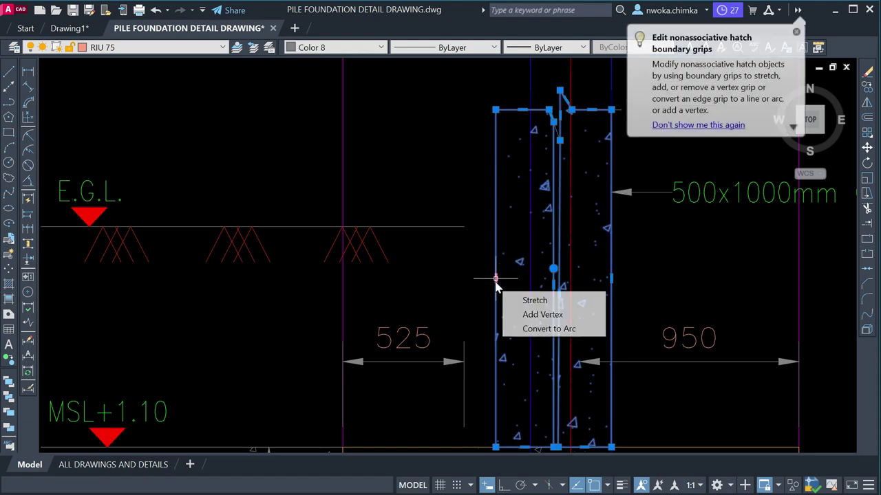
{"action": "left_click", "coordinate": [495, 279]}
{"action": "key", "text": "Escape"}
{"action": "key", "text": "Escape"}
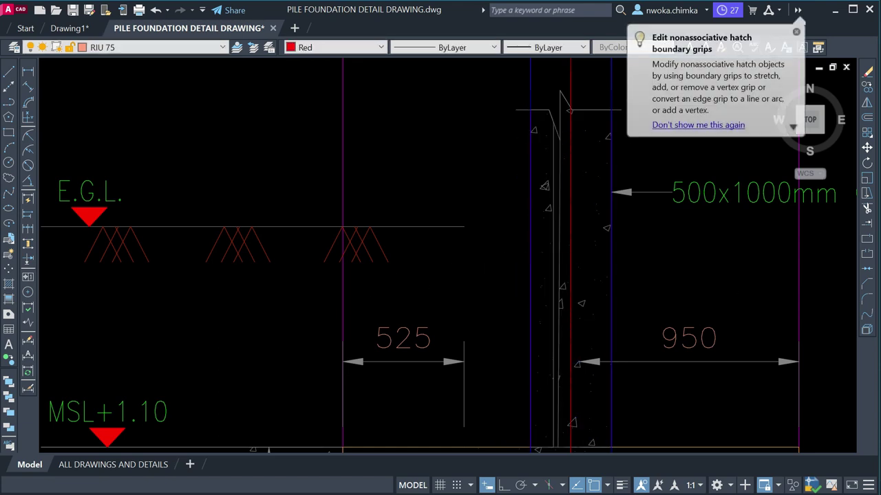
{"action": "scroll", "coordinate": [583, 262], "scroll_direction": "down", "scroll_amount": 4}
{"action": "scroll", "coordinate": [590, 284], "scroll_direction": "up", "scroll_amount": 3}
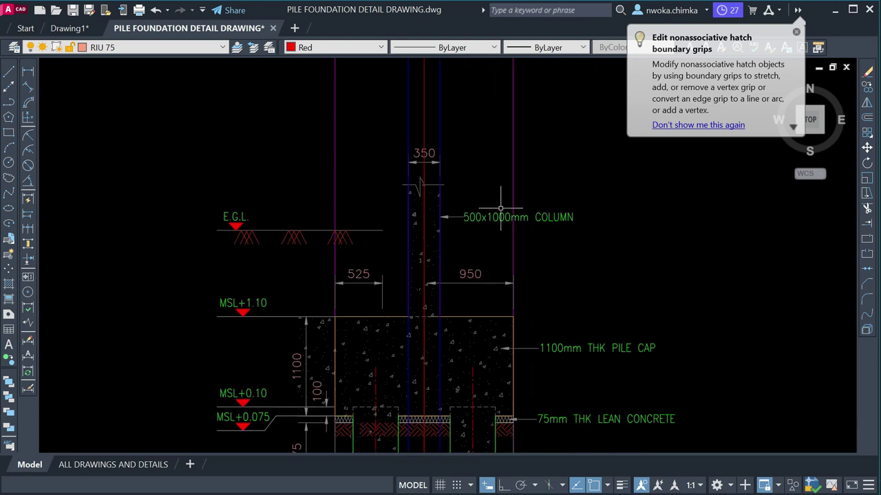
{"action": "left_click", "coordinate": [462, 222]}
{"action": "double_click", "coordinate": [463, 220]}
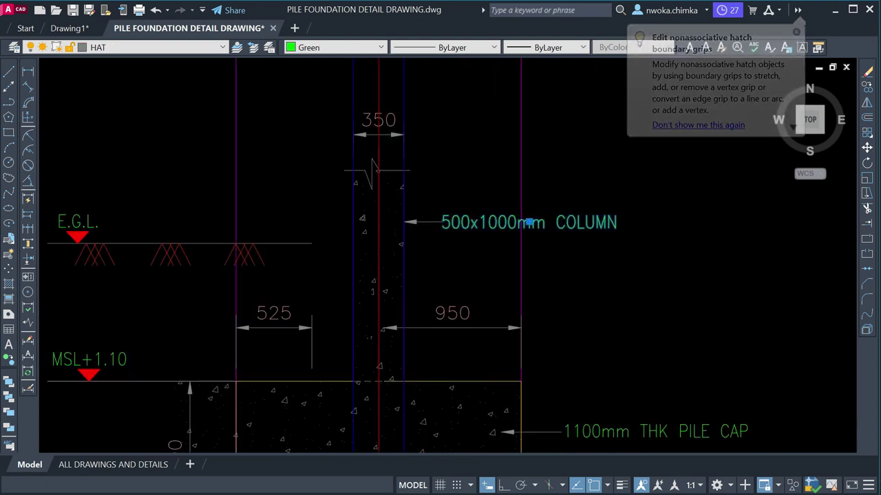
{"action": "scroll", "coordinate": [456, 227], "scroll_direction": "up", "scroll_amount": 2}
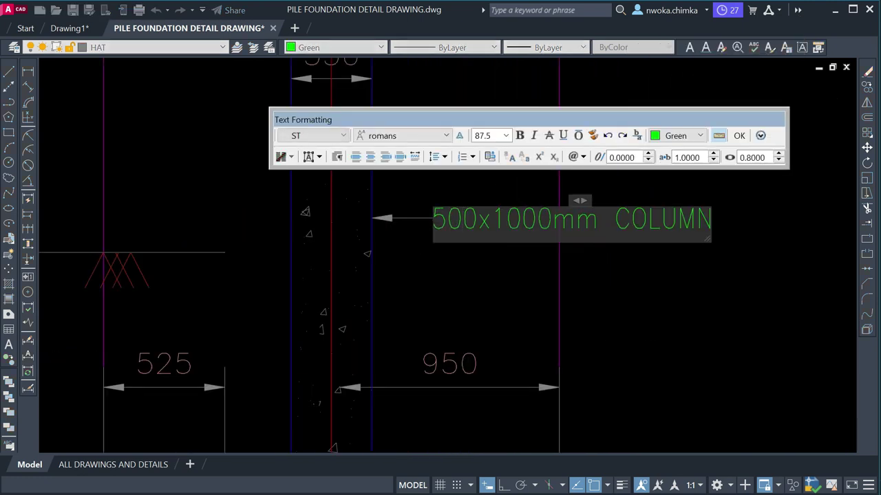
{"action": "left_click", "coordinate": [416, 286]}
- Examine the column and its size label at a four-pile cap in the foundation plan
{"action": "left_click", "coordinate": [26, 71]}
{"action": "scroll", "coordinate": [440, 134], "scroll_direction": "down", "scroll_amount": 5}
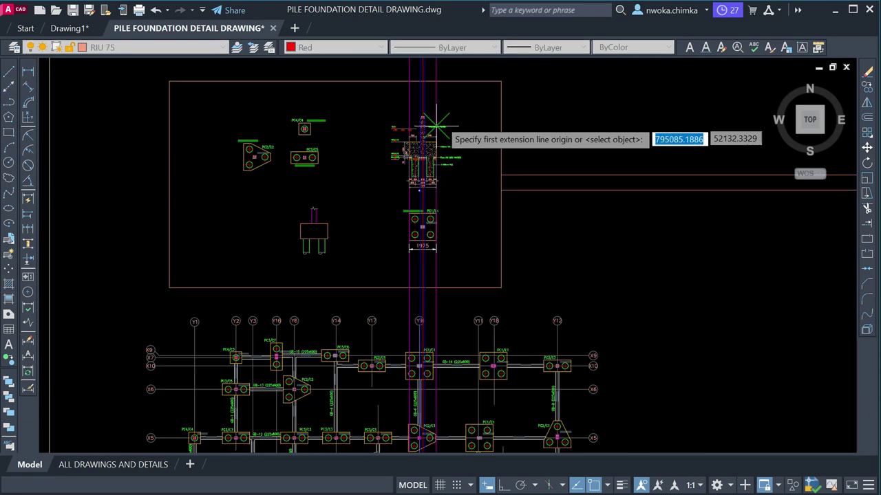
{"action": "scroll", "coordinate": [444, 271], "scroll_direction": "up", "scroll_amount": 5}
{"action": "scroll", "coordinate": [444, 271], "scroll_direction": "up", "scroll_amount": 4}
{"action": "scroll", "coordinate": [477, 183], "scroll_direction": "down", "scroll_amount": 8}
{"action": "middle_click_drag", "start_coordinate": [478, 183], "coordinate": [447, 182]}
{"action": "scroll", "coordinate": [468, 190], "scroll_direction": "up", "scroll_amount": 7}
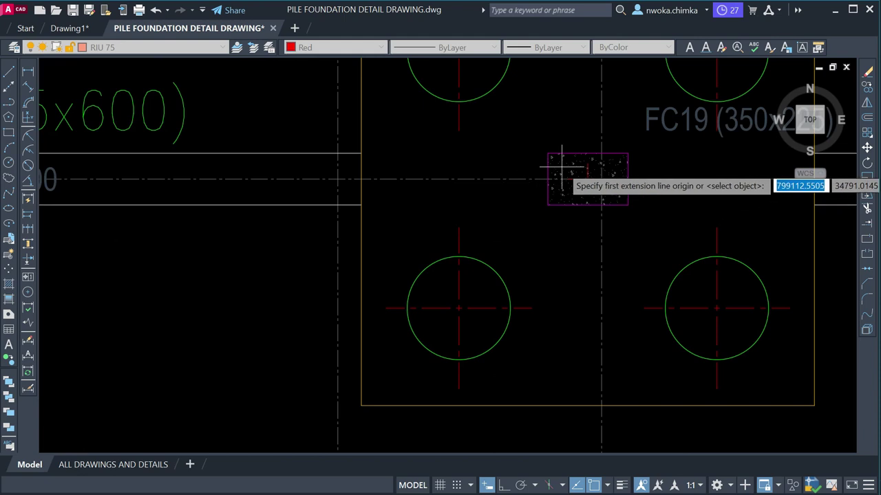
{"action": "scroll", "coordinate": [546, 154], "scroll_direction": "down", "scroll_amount": 4}
- Measure the depth and width of the PC1/C1 plan column between its corners
{"action": "middle_click_drag", "start_coordinate": [437, 123], "coordinate": [538, 374]}
{"action": "scroll", "coordinate": [408, 189], "scroll_direction": "down", "scroll_amount": 2}
{"action": "middle_click_drag", "start_coordinate": [411, 181], "coordinate": [432, 356]}
{"action": "scroll", "coordinate": [422, 203], "scroll_direction": "up", "scroll_amount": 6}
{"action": "left_click", "coordinate": [373, 196]}
{"action": "left_click", "coordinate": [372, 277]}
{"action": "key", "text": "Escape"}
{"action": "left_click", "coordinate": [373, 276]}
{"action": "left_click", "coordinate": [500, 276]}
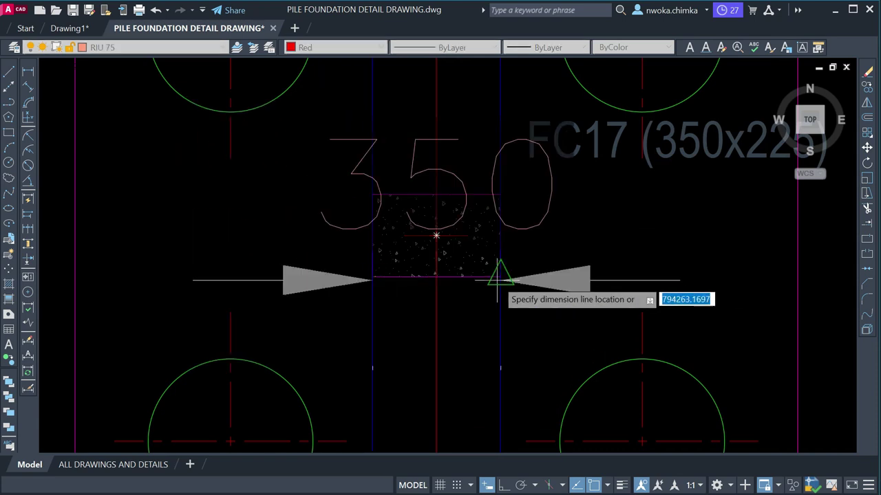
{"action": "key", "text": "Escape"}
- Edit the section's column size label, replacing the first size with 225 and overwriting digits of the second with 350
{"action": "scroll", "coordinate": [490, 337], "scroll_direction": "down", "scroll_amount": 9}
{"action": "middle_click_drag", "start_coordinate": [544, 163], "coordinate": [491, 255]}
{"action": "scroll", "coordinate": [479, 206], "scroll_direction": "up", "scroll_amount": 4}
{"action": "scroll", "coordinate": [389, 93], "scroll_direction": "up", "scroll_amount": 4}
{"action": "middle_click_drag", "start_coordinate": [387, 91], "coordinate": [381, 202]}
{"action": "left_click", "coordinate": [399, 242]}
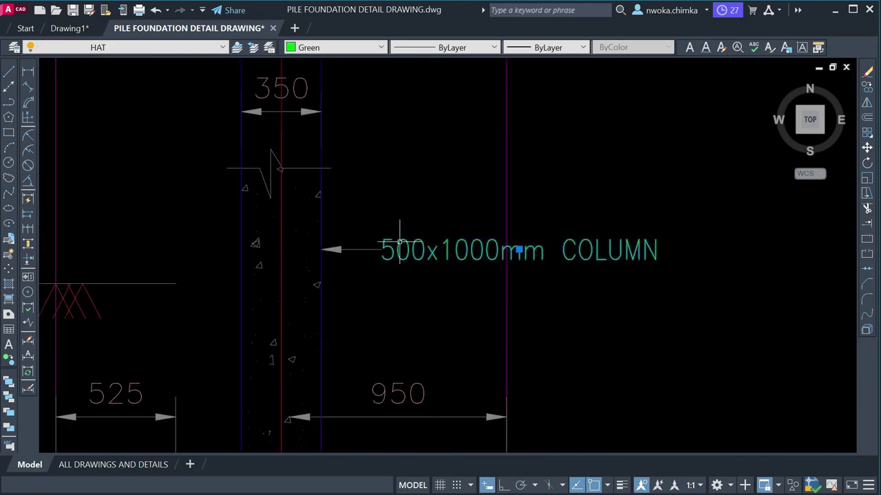
{"action": "double_click", "coordinate": [399, 242]}
{"action": "scroll", "coordinate": [375, 261], "scroll_direction": "up", "scroll_amount": 3}
{"action": "left_click", "coordinate": [376, 252]}
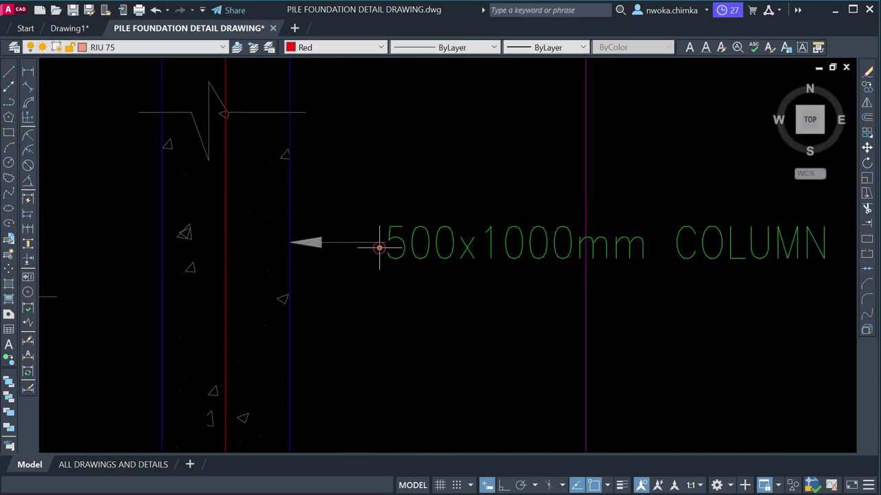
{"action": "left_click", "coordinate": [390, 237]}
{"action": "double_click", "coordinate": [390, 237]}
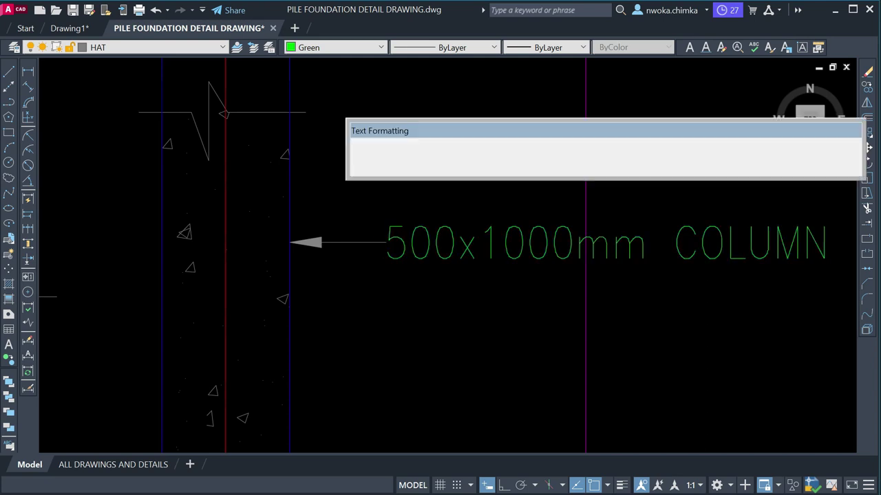
{"action": "type", "text": "225"}
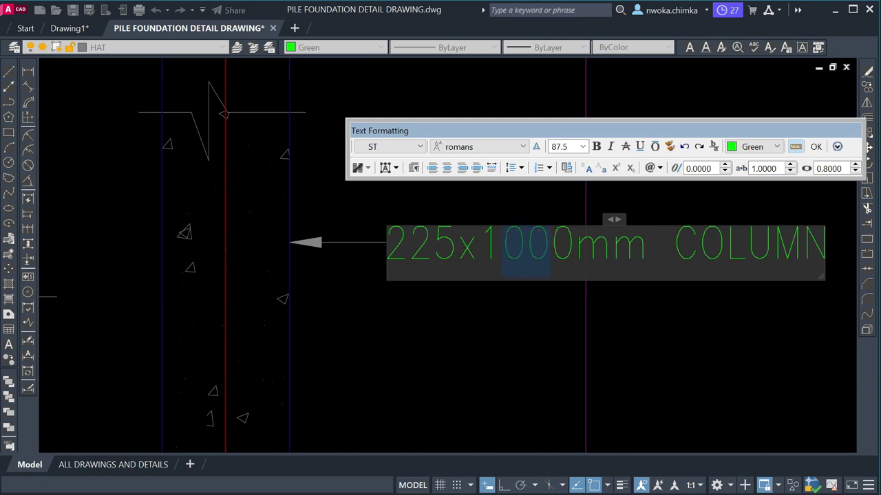
{"action": "type", "text": "350"}
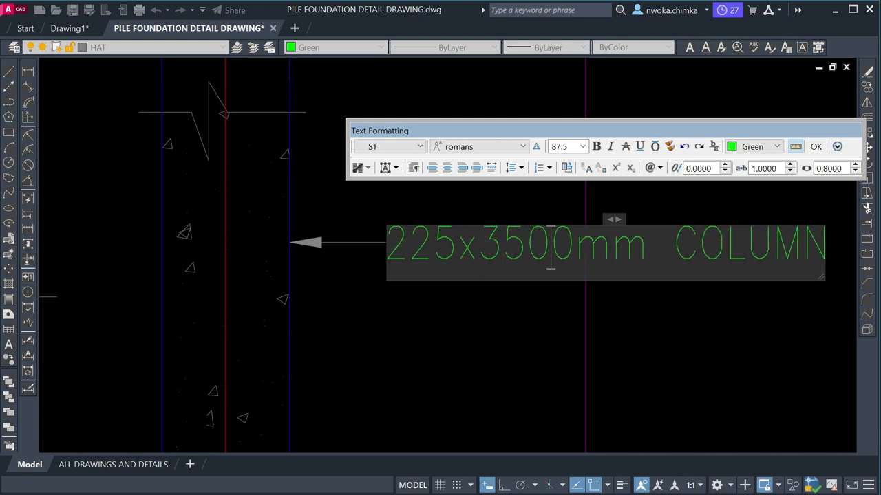
{"action": "left_click", "coordinate": [513, 317]}
- Delete the extra zero from the column label so it reads 225x350mm COLUMN
{"action": "left_click", "coordinate": [543, 233]}
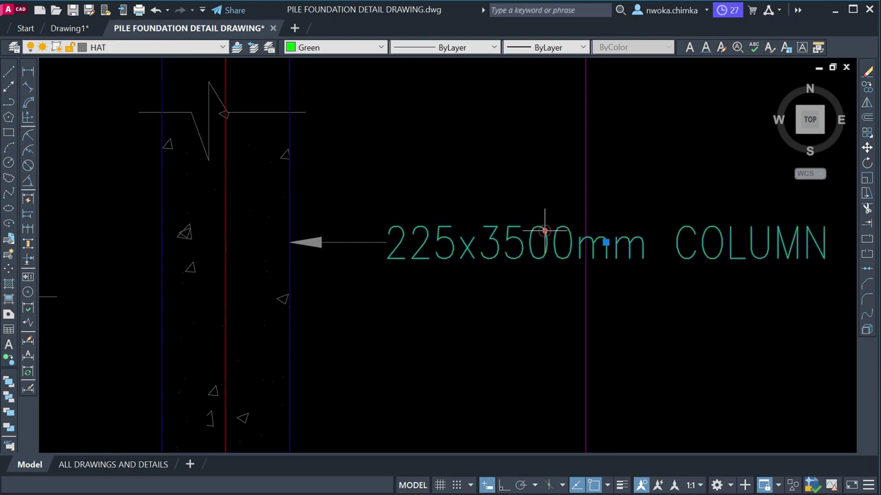
{"action": "double_click", "coordinate": [543, 232]}
{"action": "left_click", "coordinate": [544, 237]}
{"action": "key", "text": "Delete"}
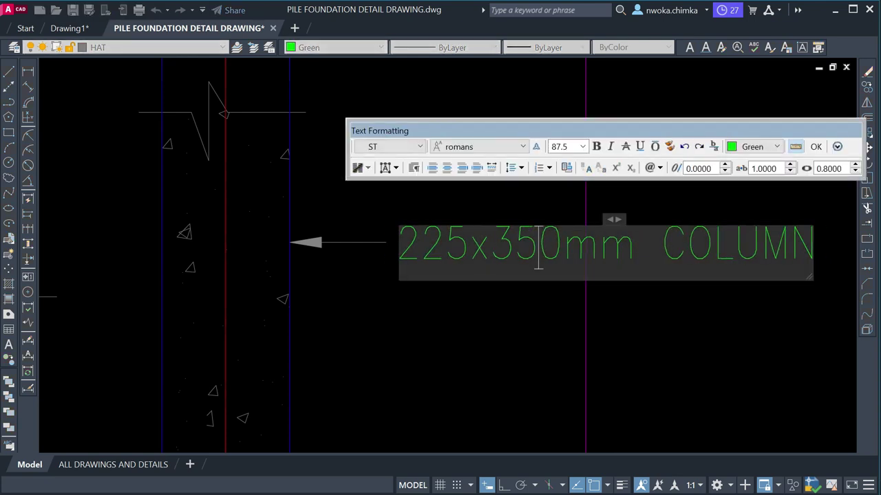
{"action": "left_click", "coordinate": [508, 297]}
{"action": "scroll", "coordinate": [509, 297], "scroll_direction": "down", "scroll_amount": 5}
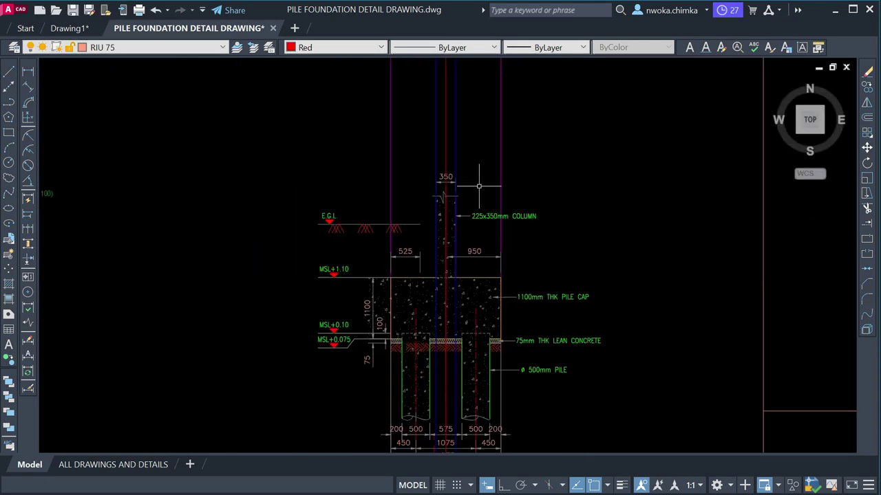
- Erase the two blue construction lines projected from the faces of the PC1/C1 plan column
{"action": "scroll", "coordinate": [448, 301], "scroll_direction": "up", "scroll_amount": 2}
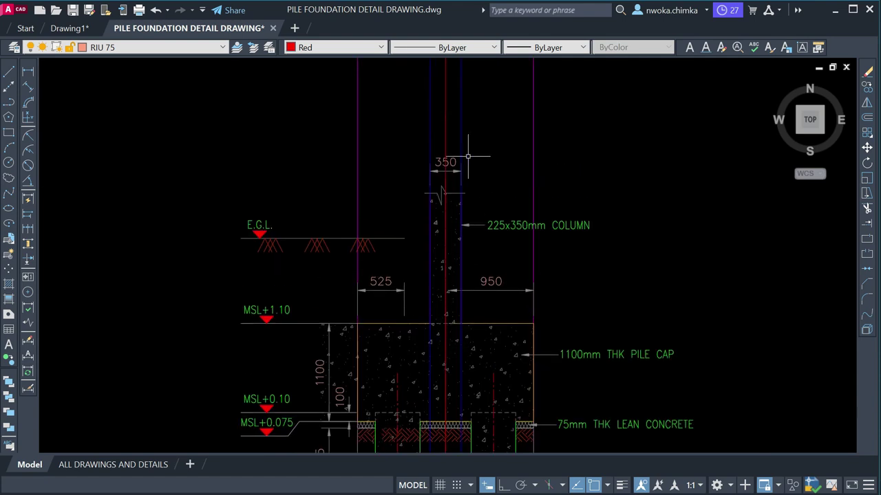
{"action": "left_click", "coordinate": [478, 104]}
{"action": "left_click", "coordinate": [456, 108]}
{"action": "scroll", "coordinate": [522, 123], "scroll_direction": "down", "scroll_amount": 3}
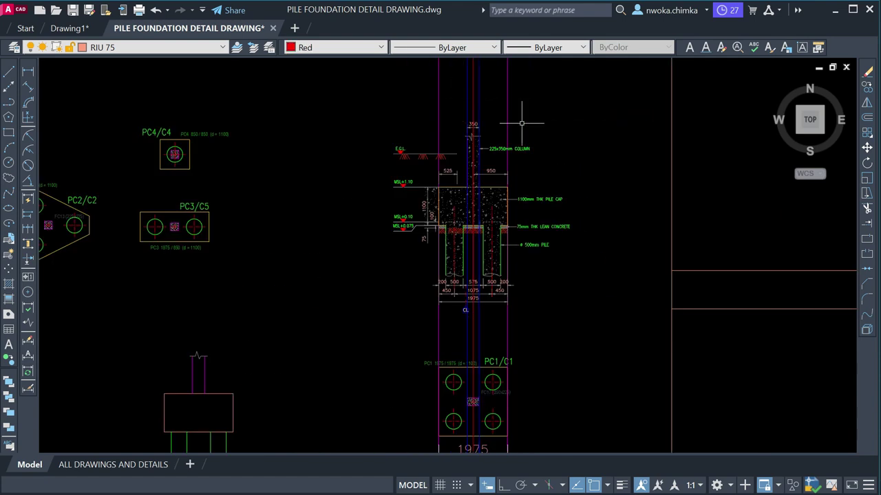
{"action": "middle_click_drag", "start_coordinate": [475, 397], "coordinate": [429, 180]}
{"action": "scroll", "coordinate": [429, 180], "scroll_direction": "up", "scroll_amount": 3}
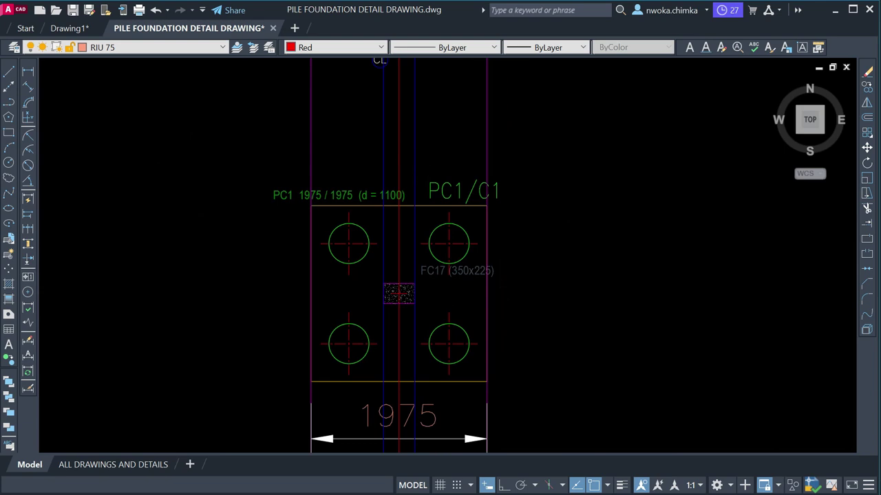
{"action": "left_click", "coordinate": [413, 168]}
{"action": "left_click", "coordinate": [362, 161]}
{"action": "key", "text": "Escape"}
{"action": "key", "text": "Escape"}
{"action": "left_click", "coordinate": [391, 149]}
{"action": "left_click", "coordinate": [370, 153]}
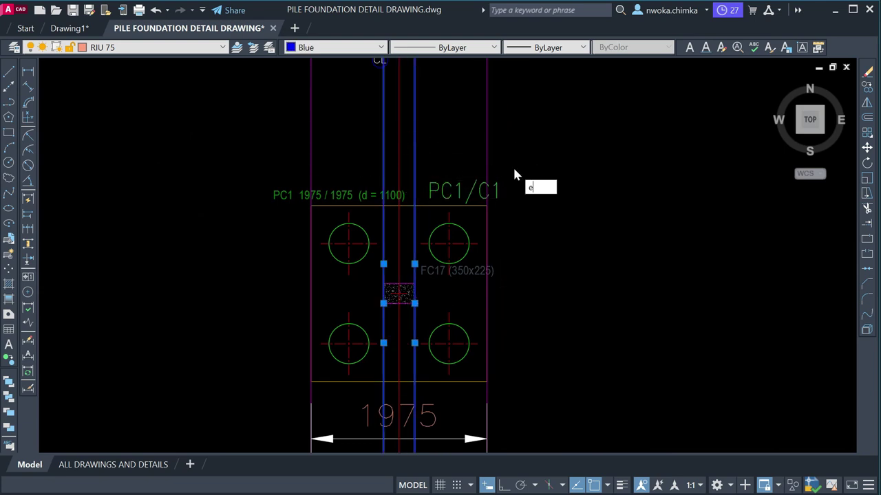
{"action": "key", "text": "space"}
{"action": "scroll", "coordinate": [450, 247], "scroll_direction": "down", "scroll_amount": 2}
{"action": "middle_click_drag", "start_coordinate": [452, 203], "coordinate": [449, 313]}
{"action": "middle_click_drag", "start_coordinate": [455, 237], "coordinate": [451, 275]}
{"action": "middle_click_drag", "start_coordinate": [434, 240], "coordinate": [437, 286]}
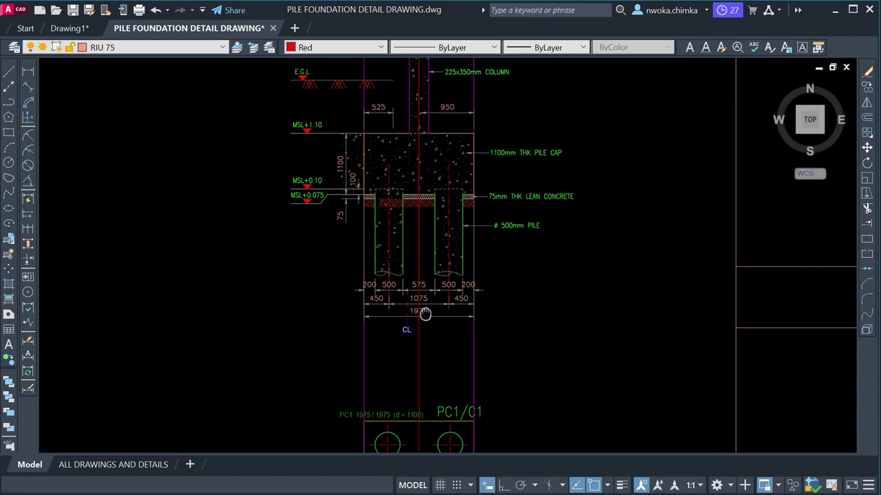
- Erase the red vertical construction line through the centre of the PC1/C1 plan column
{"action": "middle_click_drag", "start_coordinate": [425, 314], "coordinate": [429, 204]}
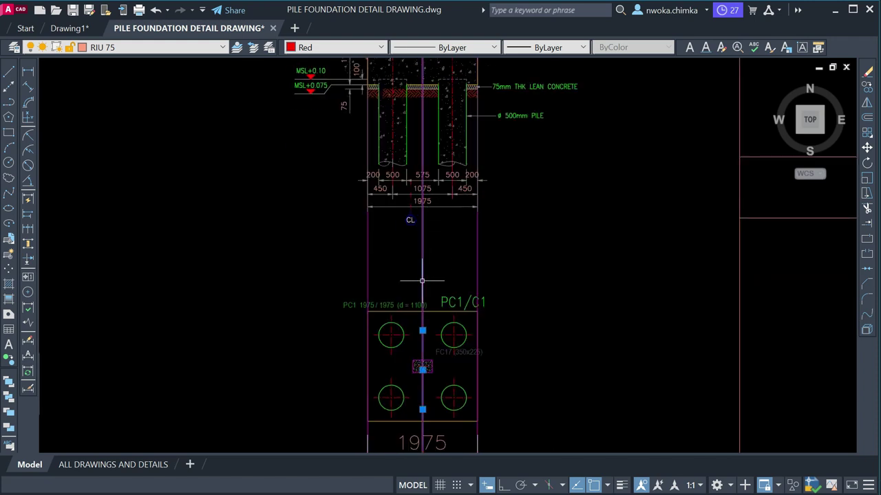
{"action": "key", "text": "Return"}
- With ortho on, stretch the section's column centre line vertically down past the 1975 overall dimension line
{"action": "middle_click_drag", "start_coordinate": [432, 173], "coordinate": [429, 231]}
{"action": "scroll", "coordinate": [427, 225], "scroll_direction": "up", "scroll_amount": 4}
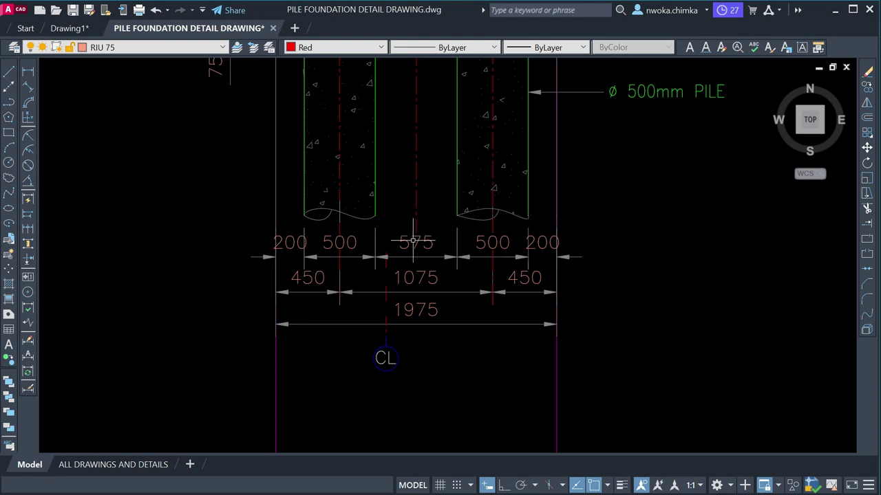
{"action": "left_click", "coordinate": [415, 232]}
{"action": "left_click", "coordinate": [409, 342]}
{"action": "key", "text": "Escape"}
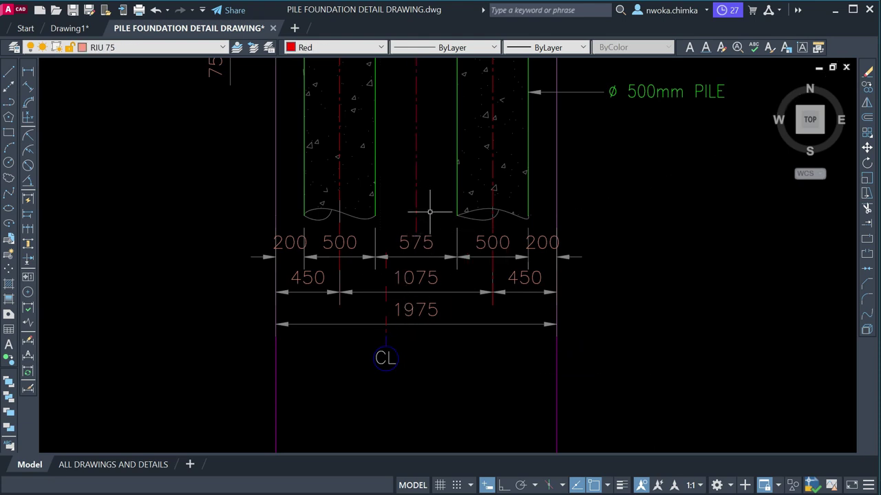
{"action": "left_click", "coordinate": [413, 233]}
{"action": "key", "text": "Escape"}
{"action": "left_click", "coordinate": [415, 233]}
{"action": "scroll", "coordinate": [425, 326], "scroll_direction": "up", "scroll_amount": 2}
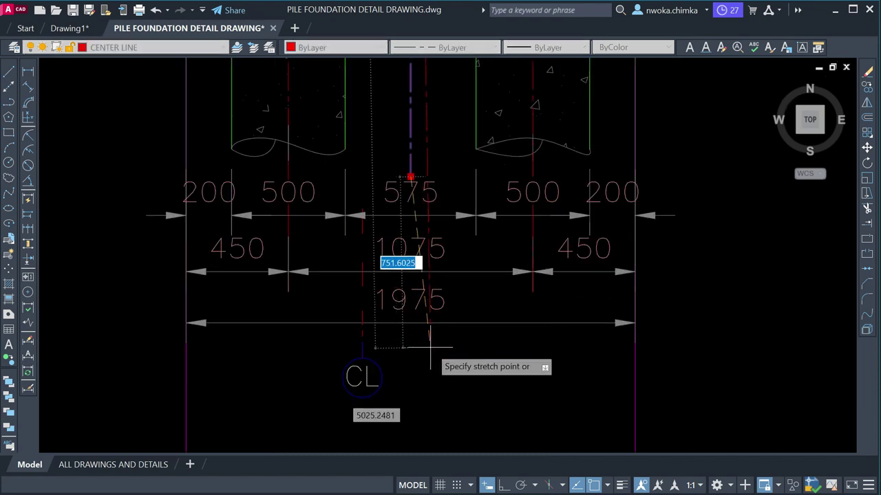
{"action": "key", "text": "F8"}
{"action": "left_click", "coordinate": [426, 348]}
{"action": "key", "text": "Escape"}
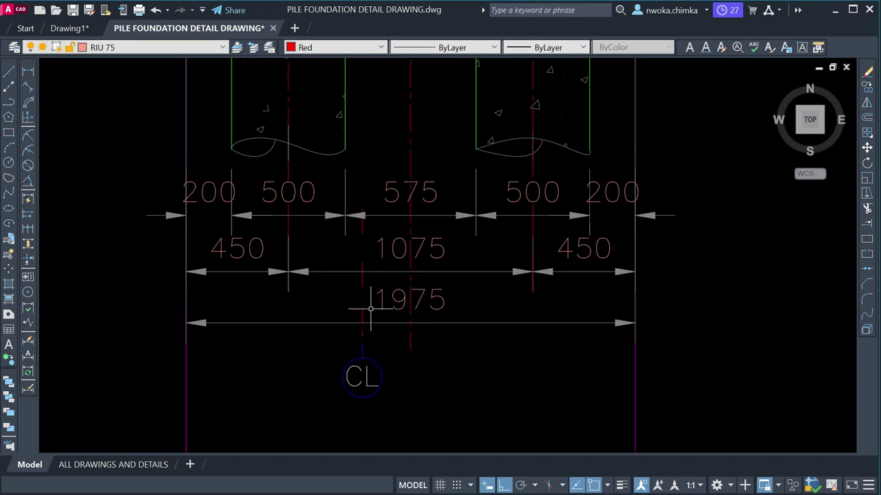
- Erase the leftover upper centre-line dashes beside the CL tag and move the tag onto the lower end of the section's centre line
{"action": "left_click", "coordinate": [364, 280]}
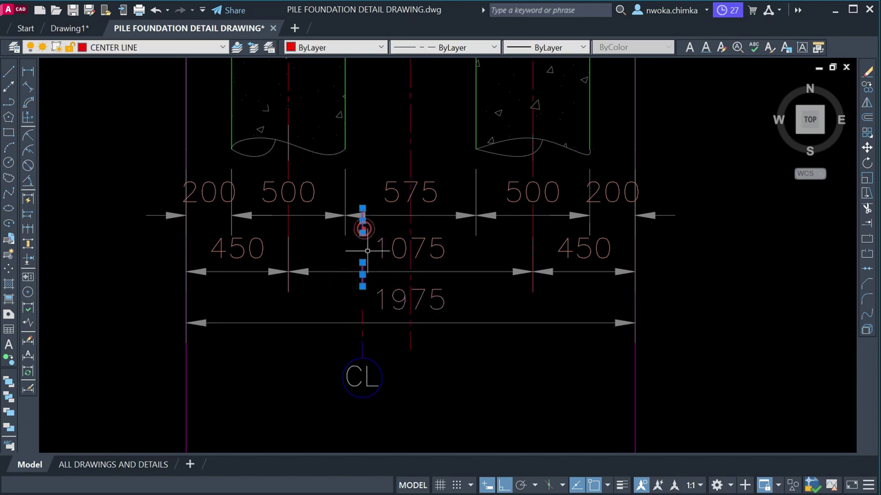
{"action": "left_click", "coordinate": [400, 344]}
{"action": "left_click", "coordinate": [311, 388]}
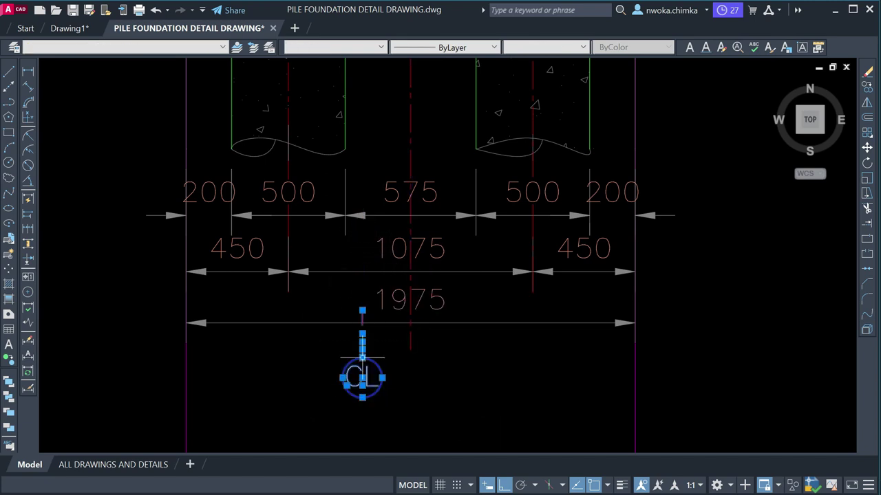
{"action": "type", "text": "m"}
{"action": "key", "text": "Return"}
{"action": "scroll", "coordinate": [363, 377], "scroll_direction": "up", "scroll_amount": 2}
{"action": "scroll", "coordinate": [337, 395], "scroll_direction": "down", "scroll_amount": 1}
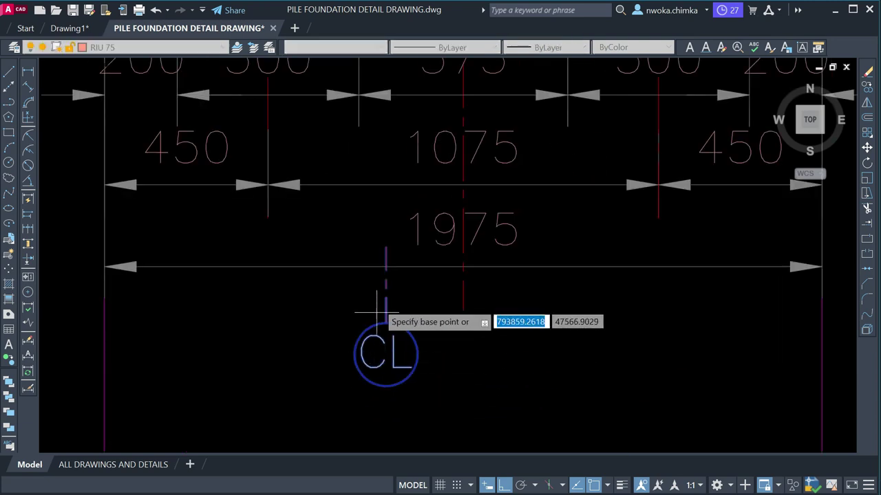
{"action": "left_click", "coordinate": [386, 248]}
{"action": "left_click", "coordinate": [468, 309]}
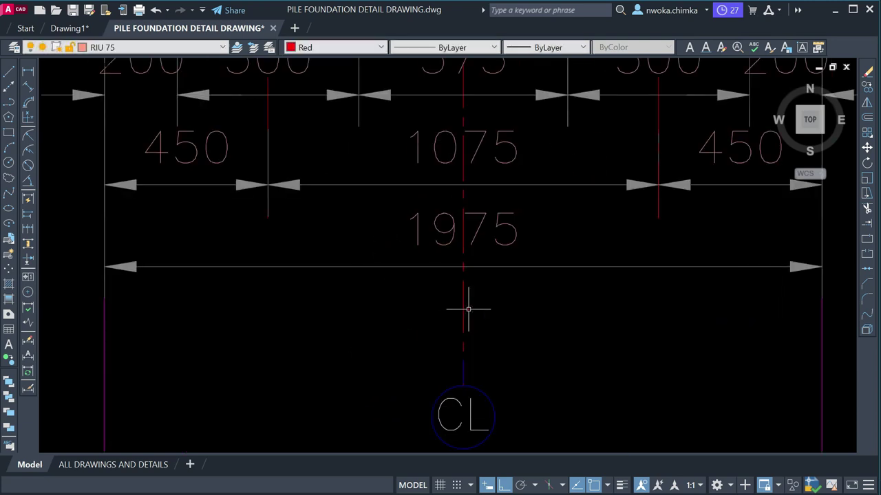
- Examine the section's piles, dimensions and centre line against the PC1/C1 plan below
{"action": "scroll", "coordinate": [468, 308], "scroll_direction": "down", "scroll_amount": 3}
{"action": "scroll", "coordinate": [500, 290], "scroll_direction": "down", "scroll_amount": 6}
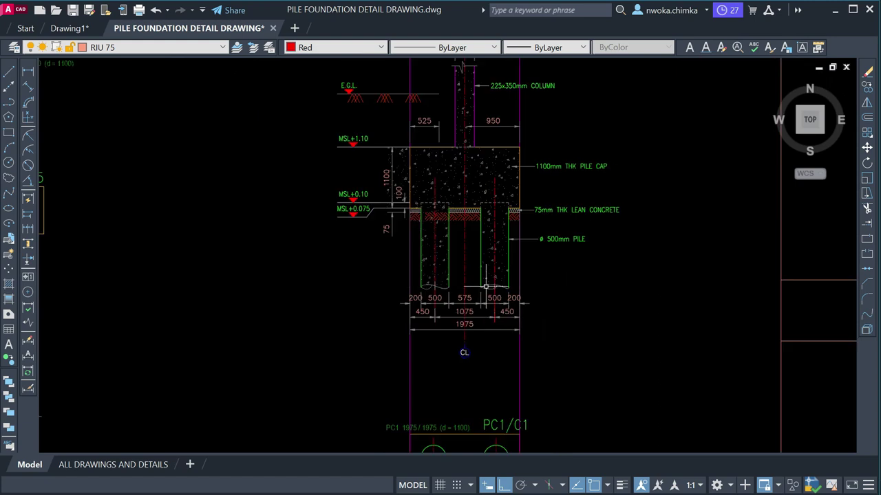
{"action": "scroll", "coordinate": [460, 308], "scroll_direction": "up", "scroll_amount": 5}
{"action": "scroll", "coordinate": [462, 308], "scroll_direction": "down", "scroll_amount": 2}
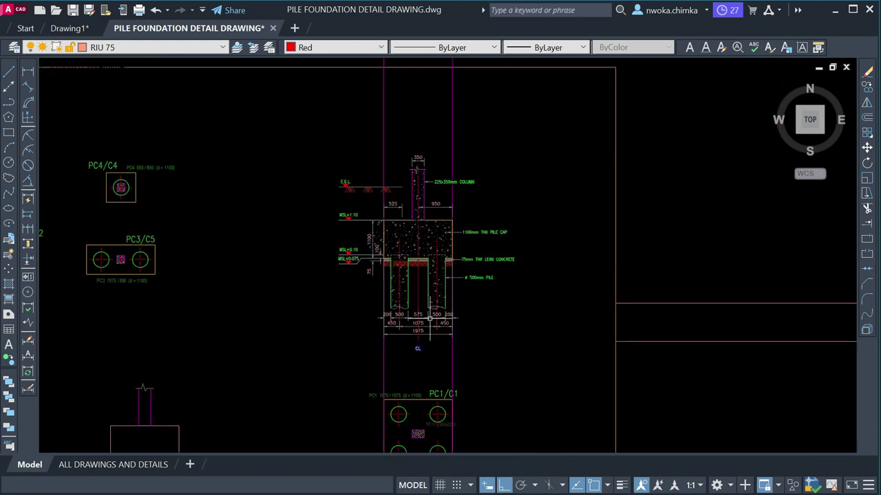
{"action": "scroll", "coordinate": [430, 180], "scroll_direction": "up", "scroll_amount": 2}
{"action": "scroll", "coordinate": [415, 183], "scroll_direction": "down", "scroll_amount": 3}
{"action": "scroll", "coordinate": [427, 311], "scroll_direction": "up", "scroll_amount": 3}
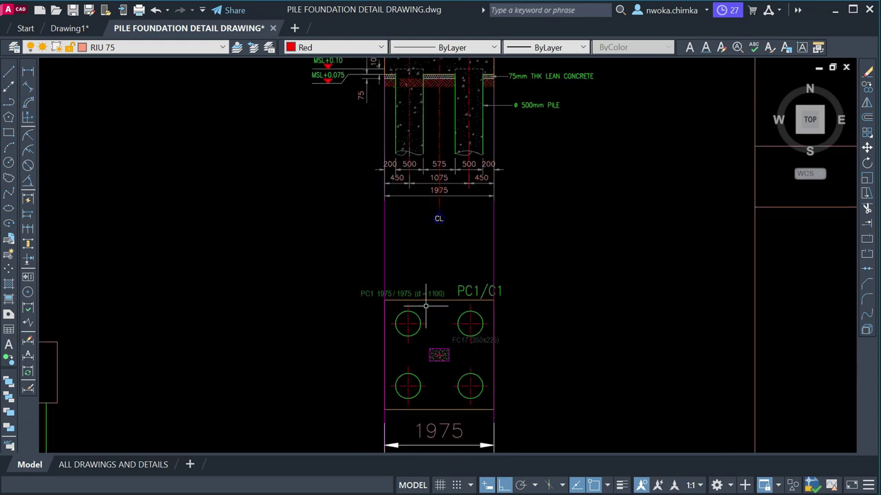
{"action": "scroll", "coordinate": [408, 308], "scroll_direction": "down", "scroll_amount": 1}
{"action": "scroll", "coordinate": [409, 229], "scroll_direction": "up", "scroll_amount": 4}
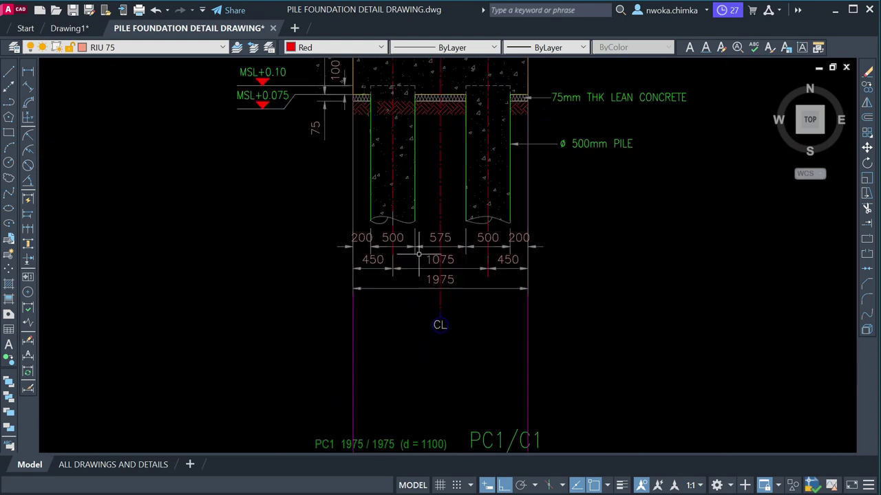
{"action": "middle_click_drag", "start_coordinate": [427, 301], "coordinate": [413, 257]}
{"action": "scroll", "coordinate": [410, 335], "scroll_direction": "down", "scroll_amount": 3}
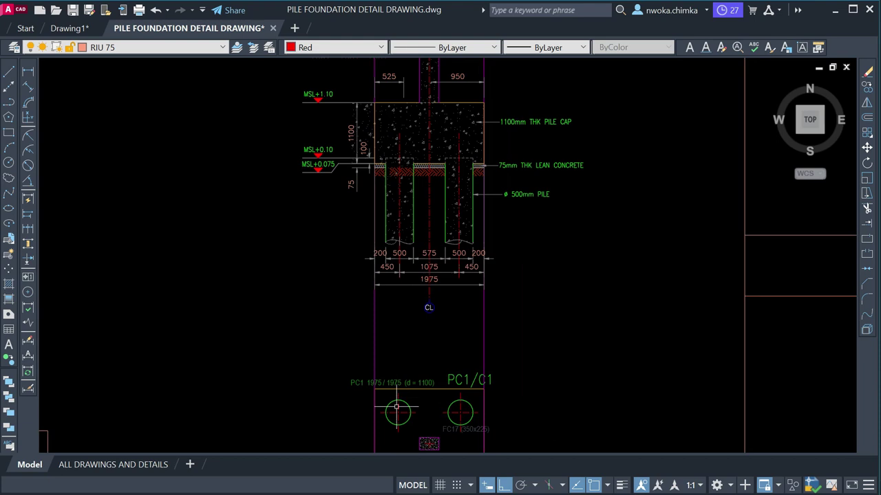
- Draw blue vertical construction lines through both side edges of the two upper pile circles in the PC1/C1 plan
{"action": "scroll", "coordinate": [397, 405], "scroll_direction": "up", "scroll_amount": 3}
{"action": "middle_click_drag", "start_coordinate": [403, 419], "coordinate": [352, 303]}
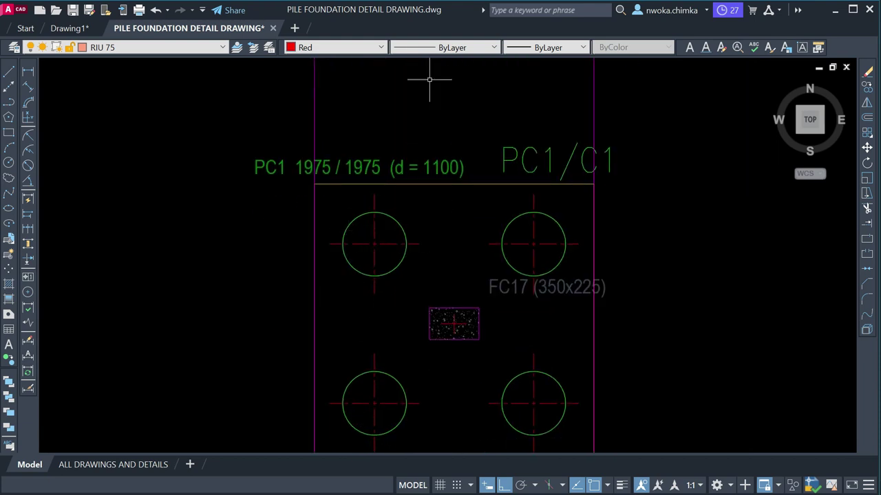
{"action": "left_click", "coordinate": [356, 46]}
{"action": "left_click", "coordinate": [324, 103]}
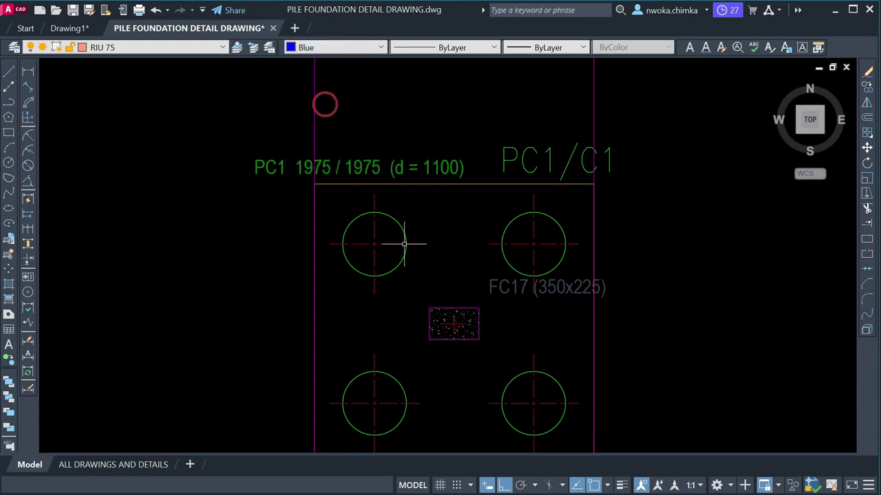
{"action": "type", "text": "xl"}
{"action": "key", "text": "Return"}
{"action": "type", "text": "v"}
{"action": "key", "text": "Return"}
{"action": "left_click", "coordinate": [343, 244]}
{"action": "left_click", "coordinate": [406, 244]}
{"action": "left_click", "coordinate": [503, 245]}
{"action": "left_click", "coordinate": [568, 245]}
{"action": "key", "text": "Escape"}
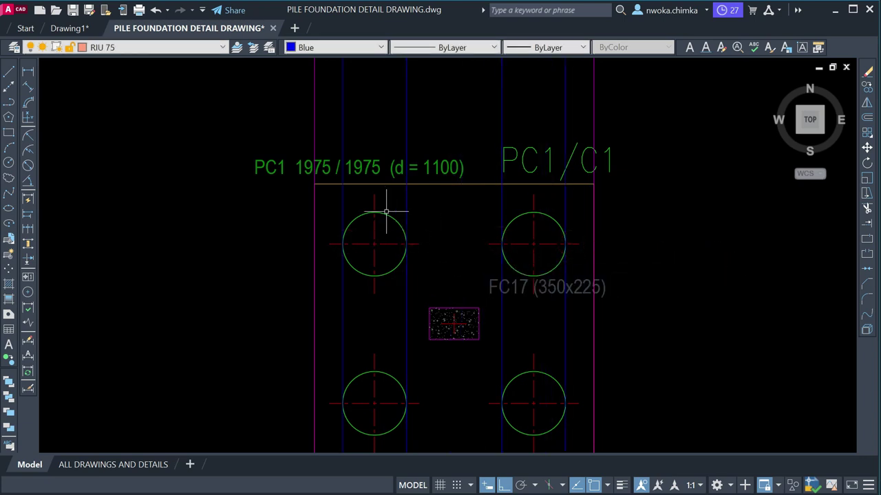
- Set the colour to Red and draw vertical construction lines through the centres of the two upper plan piles
{"action": "left_click", "coordinate": [331, 48]}
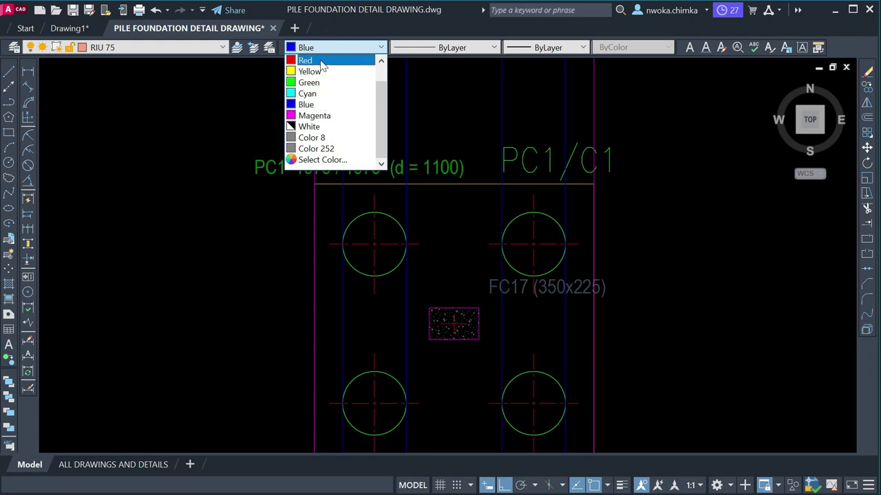
{"action": "left_click", "coordinate": [319, 61]}
{"action": "scroll", "coordinate": [369, 229], "scroll_direction": "up", "scroll_amount": 2}
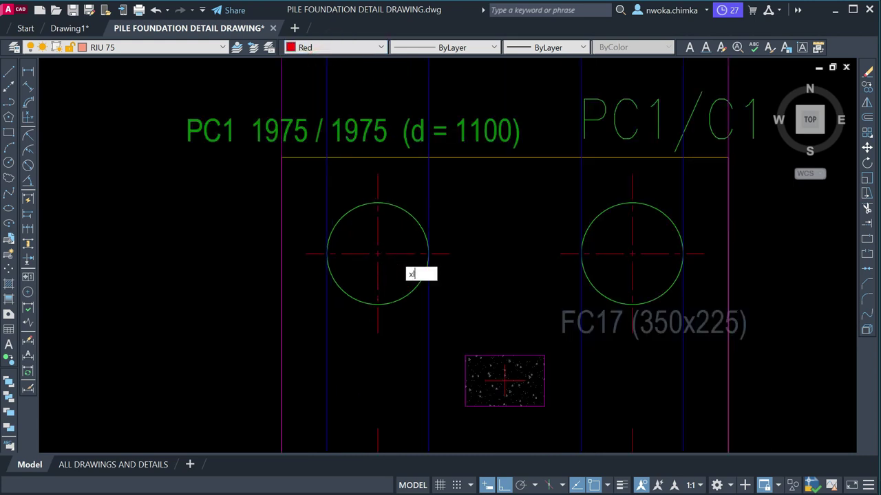
{"action": "key", "text": "Return"}
{"action": "left_click", "coordinate": [377, 253]}
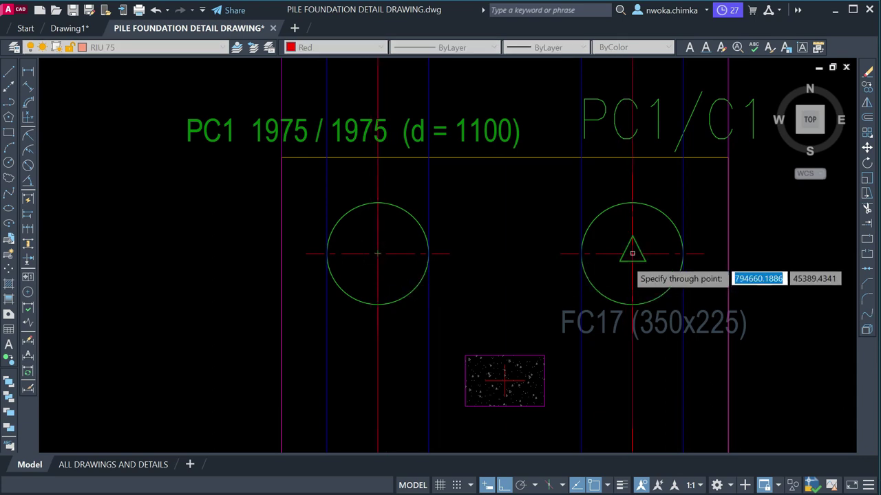
{"action": "key", "text": "Escape"}
- Measure the width of the section's right pile between its two edges with a linear dimension, without placing it
{"action": "scroll", "coordinate": [450, 295], "scroll_direction": "down", "scroll_amount": 4}
{"action": "scroll", "coordinate": [461, 232], "scroll_direction": "down", "scroll_amount": 2}
{"action": "middle_click_drag", "start_coordinate": [447, 198], "coordinate": [443, 357]}
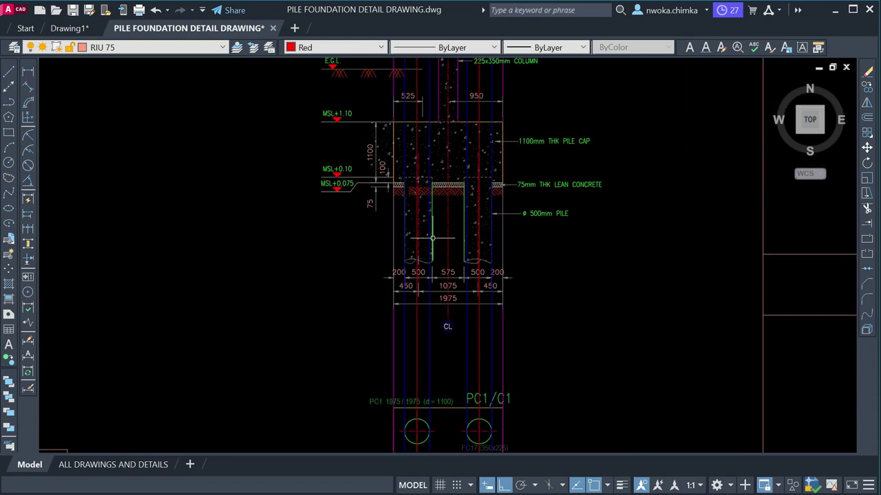
{"action": "scroll", "coordinate": [426, 216], "scroll_direction": "up", "scroll_amount": 2}
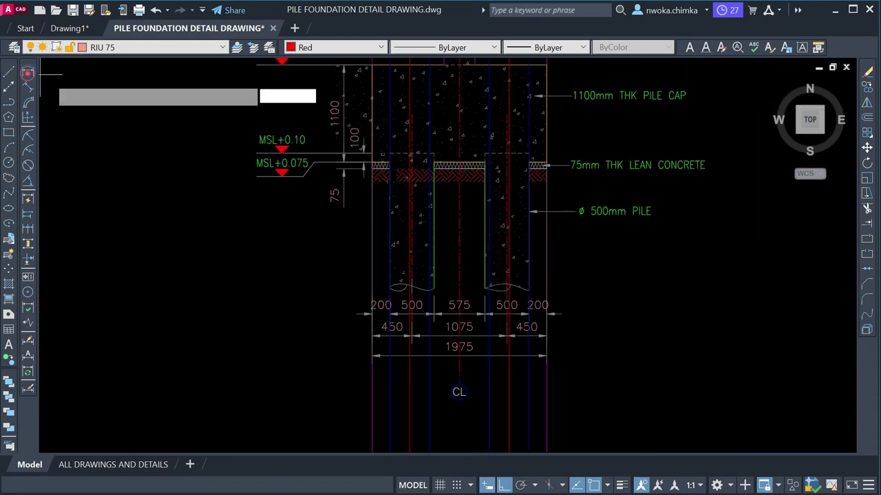
{"action": "left_click", "coordinate": [28, 72]}
{"action": "scroll", "coordinate": [516, 250], "scroll_direction": "up", "scroll_amount": 4}
{"action": "left_click", "coordinate": [439, 278]}
{"action": "left_click", "coordinate": [551, 277]}
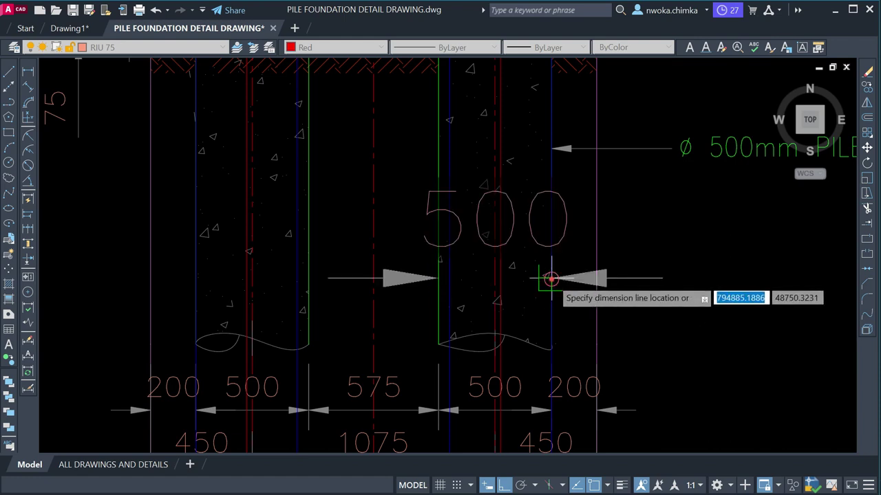
{"action": "key", "text": "Escape"}
- Measure the diameter of the PC1/C1 plan's upper-left pile with a linear dimension, without placing it
{"action": "scroll", "coordinate": [462, 182], "scroll_direction": "down", "scroll_amount": 2}
{"action": "key", "text": "space"}
{"action": "scroll", "coordinate": [471, 150], "scroll_direction": "down", "scroll_amount": 6}
{"action": "scroll", "coordinate": [418, 276], "scroll_direction": "up", "scroll_amount": 10}
{"action": "left_click", "coordinate": [454, 373]}
{"action": "left_click", "coordinate": [616, 372]}
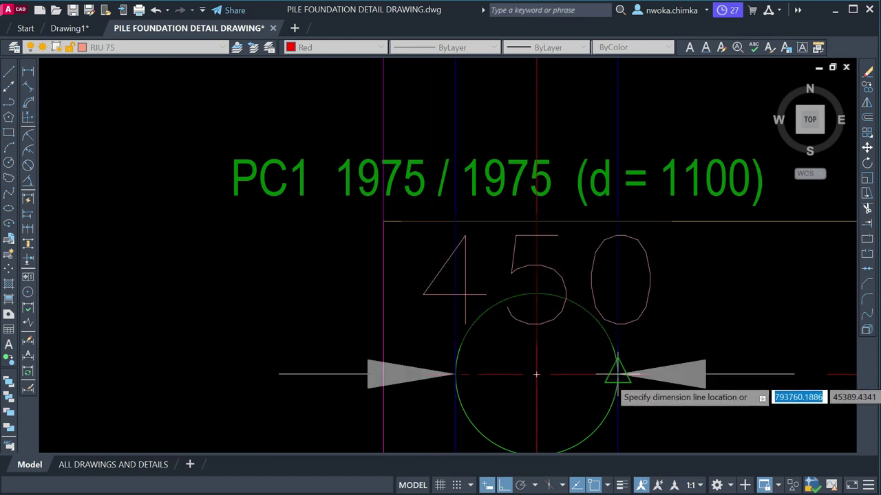
{"action": "key", "text": "Escape"}
- Compare the edges and centre lines of the section's piles with the construction lines projected from the plan
{"action": "scroll", "coordinate": [549, 376], "scroll_direction": "down", "scroll_amount": 10}
{"action": "middle_click_drag", "start_coordinate": [556, 260], "coordinate": [520, 327]}
{"action": "scroll", "coordinate": [519, 303], "scroll_direction": "up", "scroll_amount": 4}
{"action": "scroll", "coordinate": [518, 301], "scroll_direction": "up", "scroll_amount": 4}
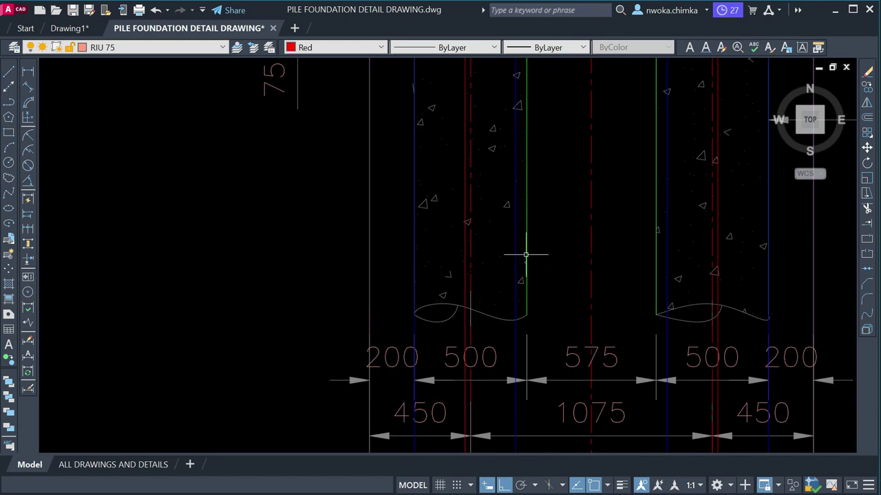
{"action": "scroll", "coordinate": [521, 336], "scroll_direction": "down", "scroll_amount": 2}
{"action": "scroll", "coordinate": [478, 311], "scroll_direction": "up", "scroll_amount": 4}
{"action": "scroll", "coordinate": [458, 330], "scroll_direction": "down", "scroll_amount": 6}
{"action": "scroll", "coordinate": [511, 310], "scroll_direction": "down", "scroll_amount": 3}
{"action": "scroll", "coordinate": [573, 314], "scroll_direction": "up", "scroll_amount": 8}
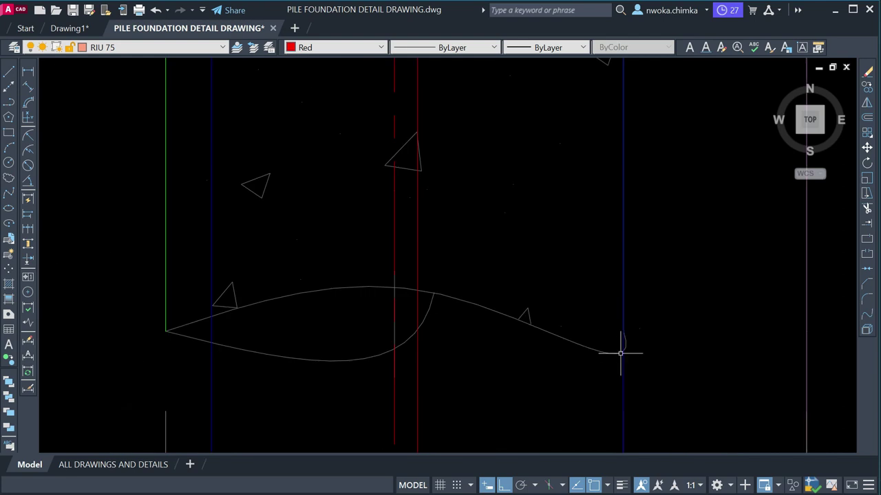
- Move the inner edge line and break curve of the section's right pile onto the inner blue construction line
{"action": "scroll", "coordinate": [632, 337], "scroll_direction": "down", "scroll_amount": 2}
{"action": "scroll", "coordinate": [604, 333], "scroll_direction": "down", "scroll_amount": 5}
{"action": "scroll", "coordinate": [445, 308], "scroll_direction": "up", "scroll_amount": 3}
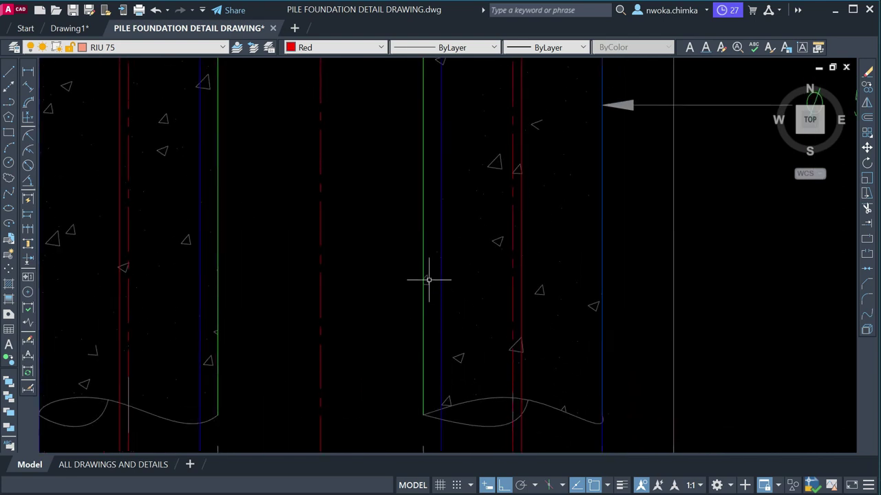
{"action": "left_click", "coordinate": [423, 256]}
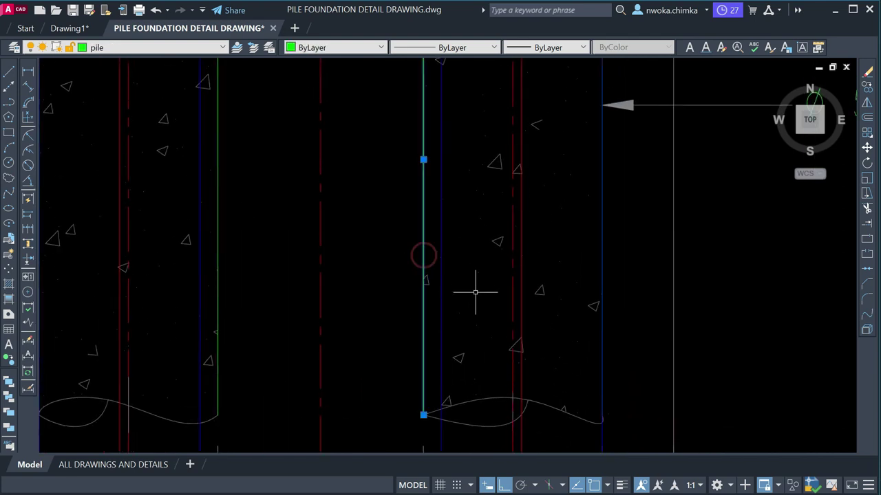
{"action": "middle_click_drag", "start_coordinate": [503, 383], "coordinate": [473, 316]}
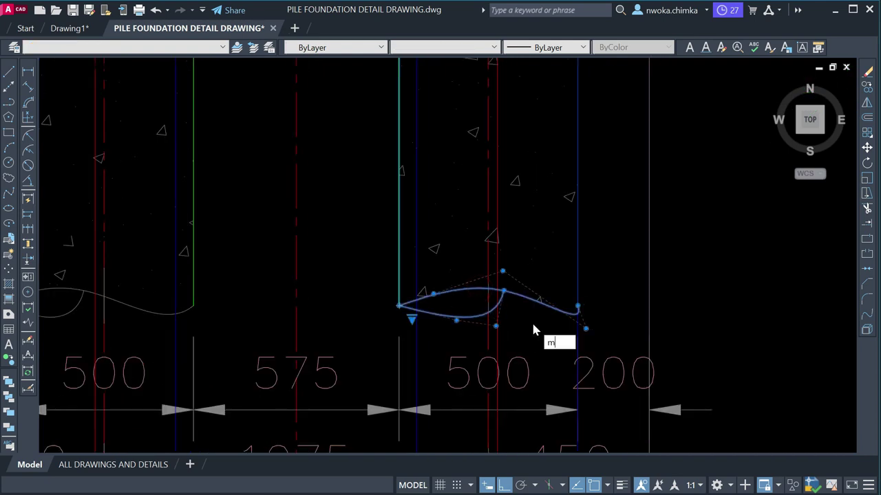
{"action": "type", "text": "m"}
{"action": "key", "text": "Return"}
{"action": "scroll", "coordinate": [406, 309], "scroll_direction": "up", "scroll_amount": 3}
{"action": "left_click", "coordinate": [389, 301]}
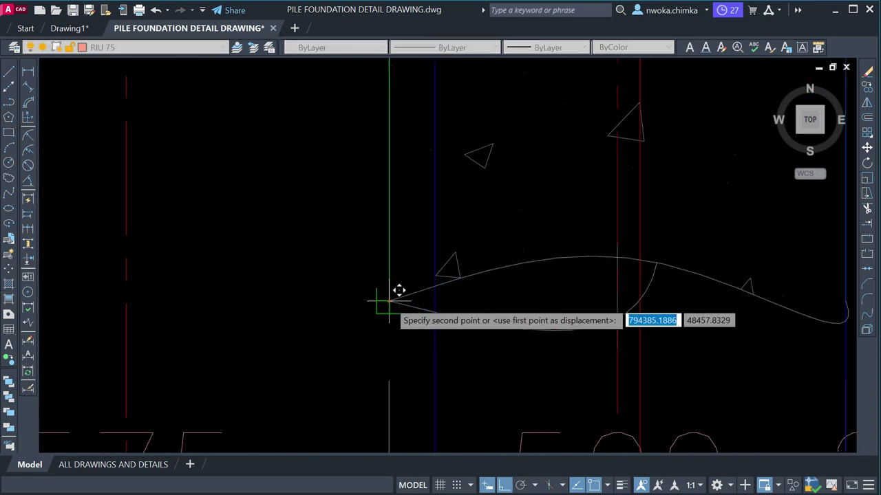
{"action": "left_click", "coordinate": [432, 303]}
- Move the right pile's centre line in the section onto the red construction line projected from the plan pile's centre
{"action": "scroll", "coordinate": [504, 313], "scroll_direction": "down", "scroll_amount": 6}
{"action": "scroll", "coordinate": [499, 284], "scroll_direction": "up", "scroll_amount": 2}
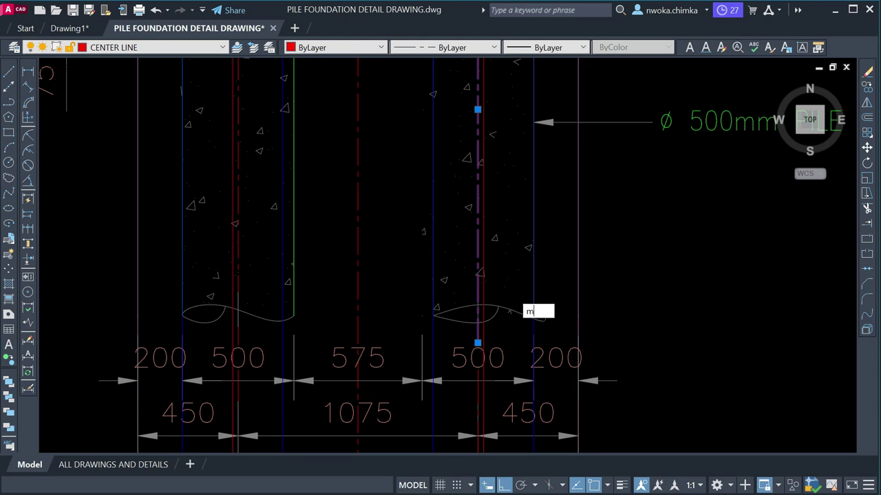
{"action": "type", "text": "m"}
{"action": "key", "text": "Return"}
{"action": "scroll", "coordinate": [476, 295], "scroll_direction": "up", "scroll_amount": 3}
{"action": "left_click", "coordinate": [477, 282]}
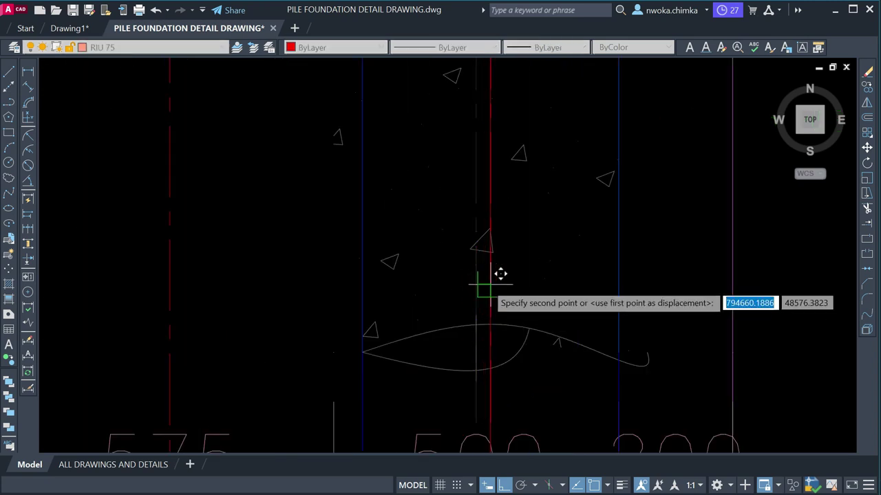
{"action": "left_click", "coordinate": [491, 284]}
{"action": "scroll", "coordinate": [576, 292], "scroll_direction": "down", "scroll_amount": 3}
{"action": "scroll", "coordinate": [541, 319], "scroll_direction": "up", "scroll_amount": 3}
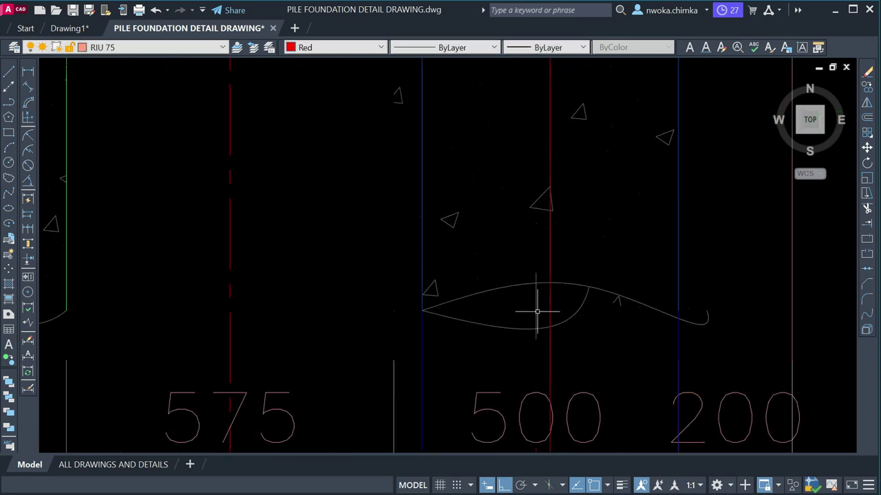
{"action": "scroll", "coordinate": [573, 299], "scroll_direction": "down", "scroll_amount": 5}
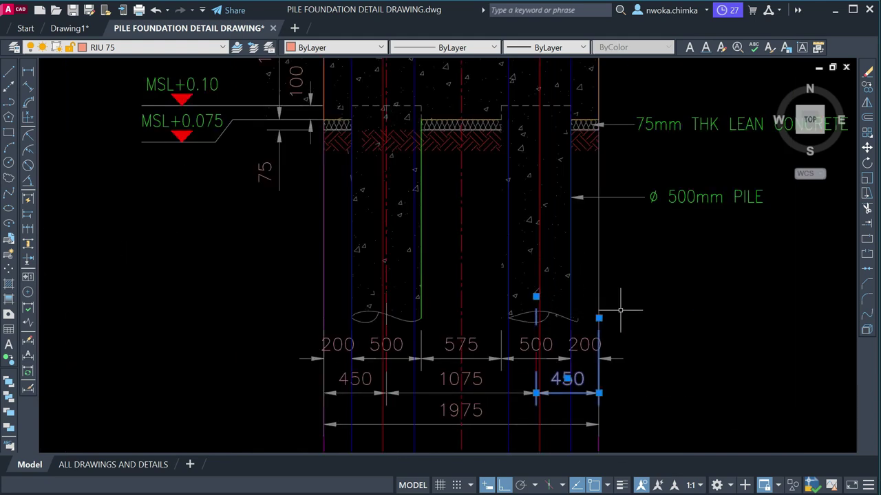
{"action": "scroll", "coordinate": [536, 309], "scroll_direction": "up", "scroll_amount": 4}
{"action": "scroll", "coordinate": [581, 296], "scroll_direction": "down", "scroll_amount": 5}
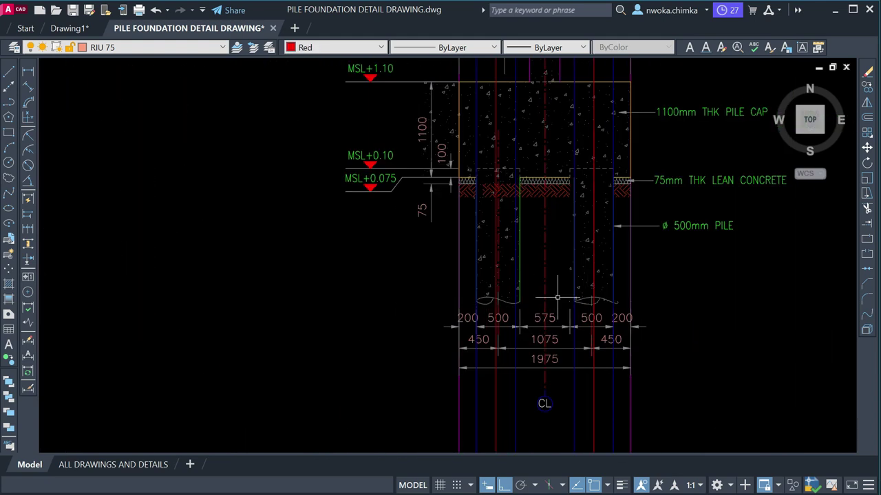
- Move the left pile's centre line in the section onto the red construction line projected from the plan pile's centre
{"action": "scroll", "coordinate": [523, 296], "scroll_direction": "up", "scroll_amount": 4}
{"action": "left_click", "coordinate": [460, 269]}
{"action": "key", "text": "Escape"}
{"action": "left_click", "coordinate": [461, 246]}
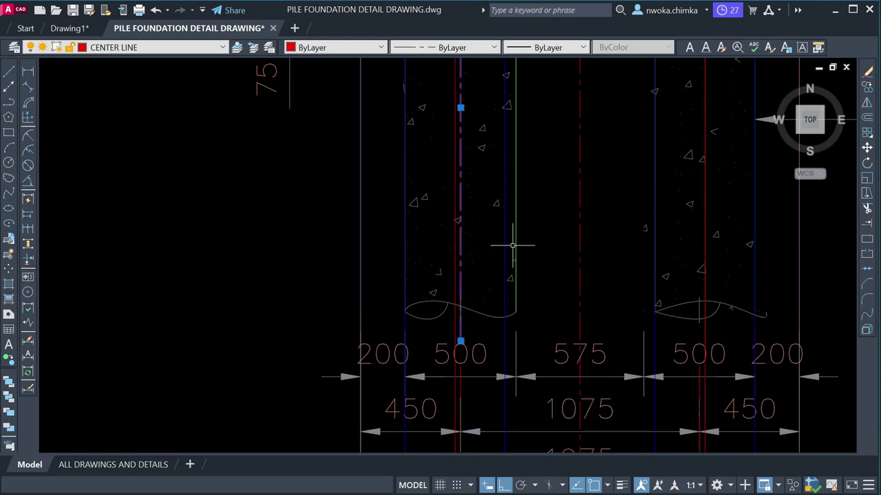
{"action": "key", "text": "m"}
{"action": "key", "text": "space"}
{"action": "scroll", "coordinate": [466, 249], "scroll_direction": "up", "scroll_amount": 4}
{"action": "left_click", "coordinate": [447, 242]}
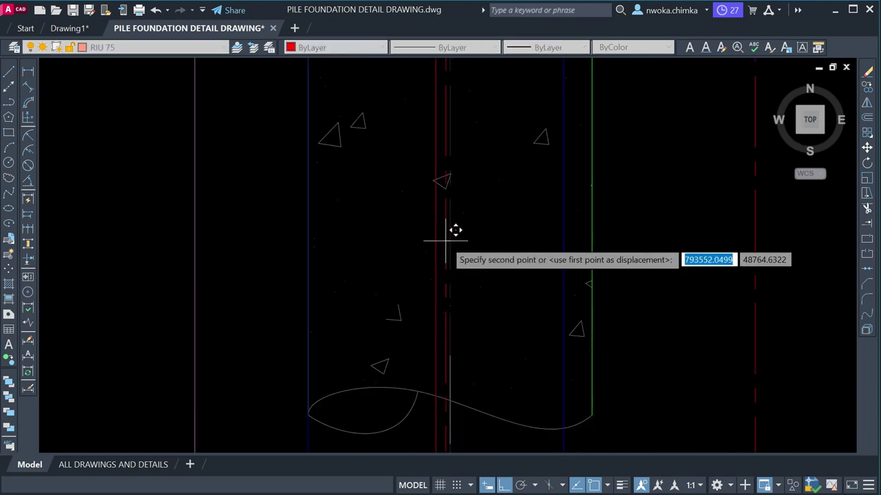
{"action": "left_click", "coordinate": [438, 242]}
{"action": "scroll", "coordinate": [516, 285], "scroll_direction": "down", "scroll_amount": 6}
- Move the inner edge line and break curve of the section's left pile onto the inner blue construction line
{"action": "middle_click_drag", "start_coordinate": [533, 258], "coordinate": [522, 303]}
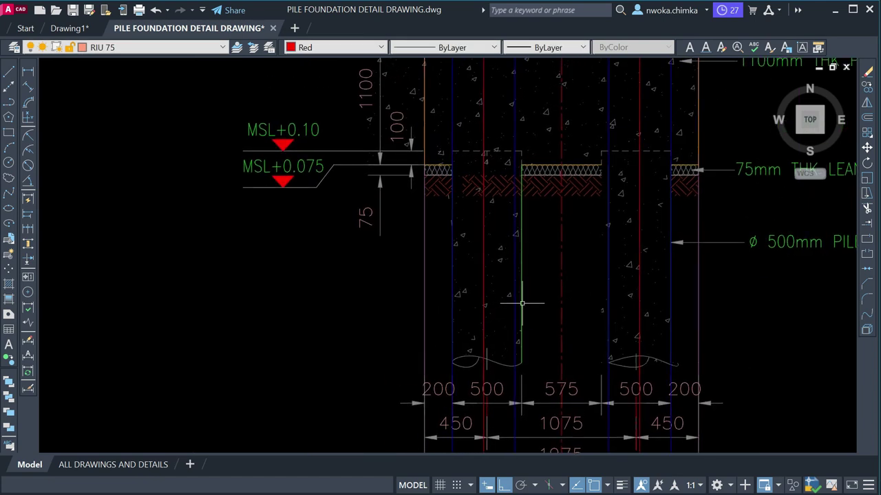
{"action": "scroll", "coordinate": [521, 303], "scroll_direction": "up", "scroll_amount": 2}
{"action": "left_click", "coordinate": [520, 289]}
{"action": "key", "text": "m"}
{"action": "key", "text": "space"}
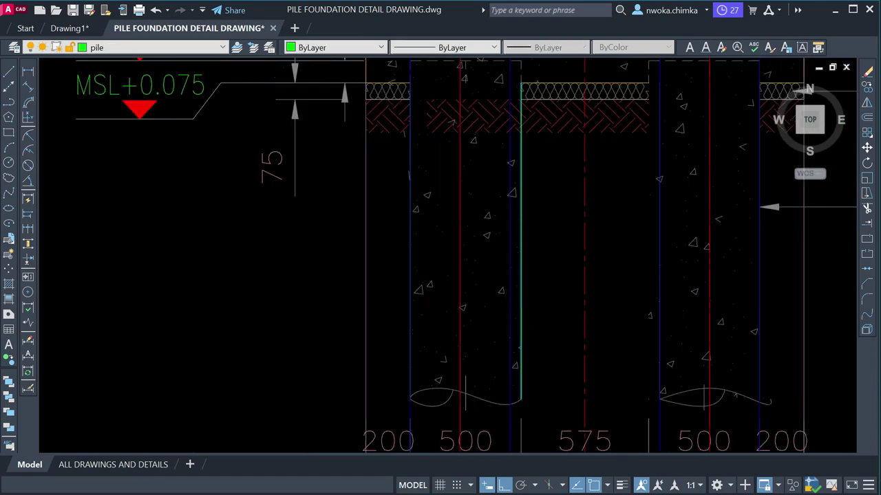
{"action": "key", "text": "Escape"}
{"action": "left_click", "coordinate": [502, 406]}
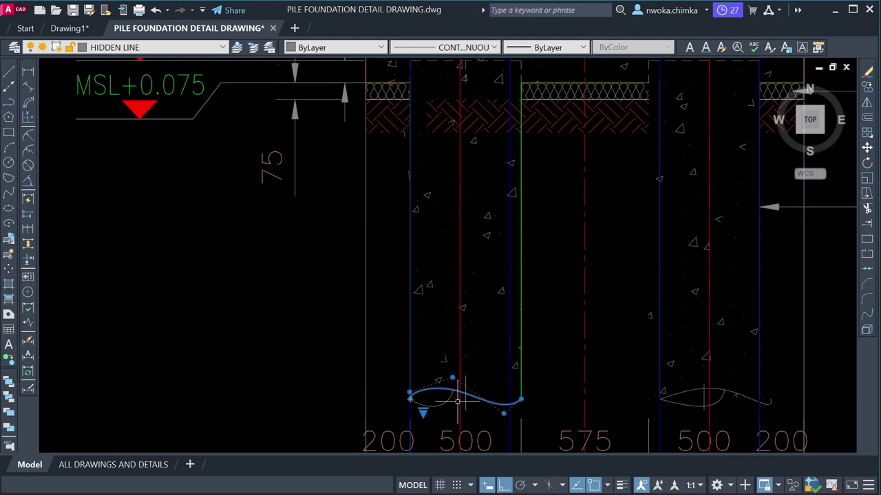
{"action": "left_click", "coordinate": [520, 357]}
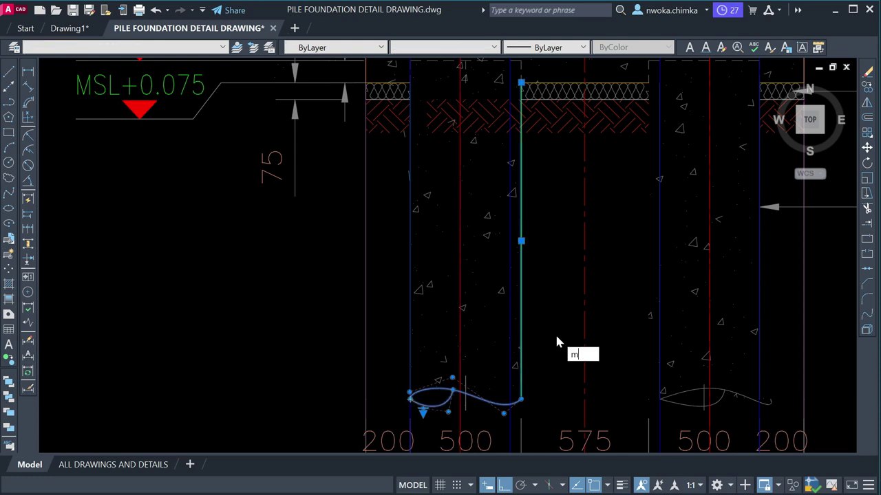
{"action": "key", "text": "space"}
{"action": "scroll", "coordinate": [529, 406], "scroll_direction": "up", "scroll_amount": 2}
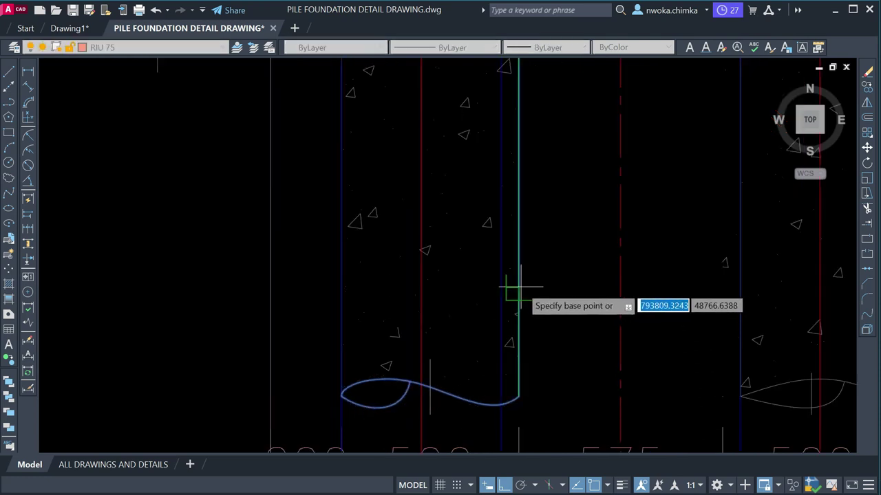
{"action": "left_click", "coordinate": [518, 288]}
{"action": "left_click", "coordinate": [503, 288]}
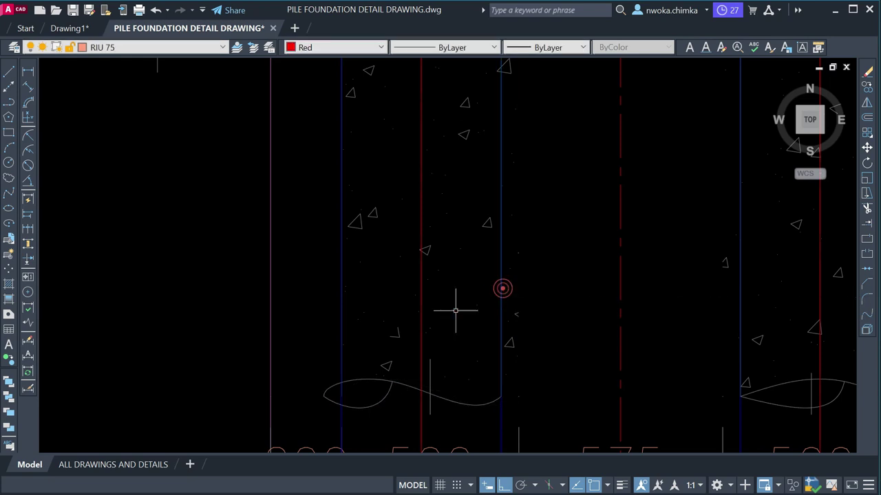
- Move the left pile's break curve back so that its outer end meets the pile's outer blue construction line
{"action": "left_click", "coordinate": [337, 379]}
{"action": "left_click", "coordinate": [320, 392]}
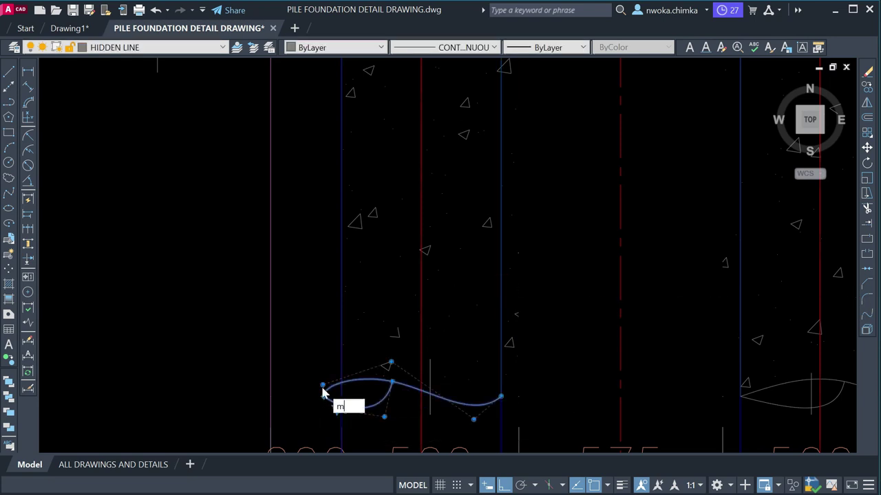
{"action": "key", "text": "space"}
{"action": "scroll", "coordinate": [324, 382], "scroll_direction": "up", "scroll_amount": 2}
{"action": "left_click", "coordinate": [324, 383]}
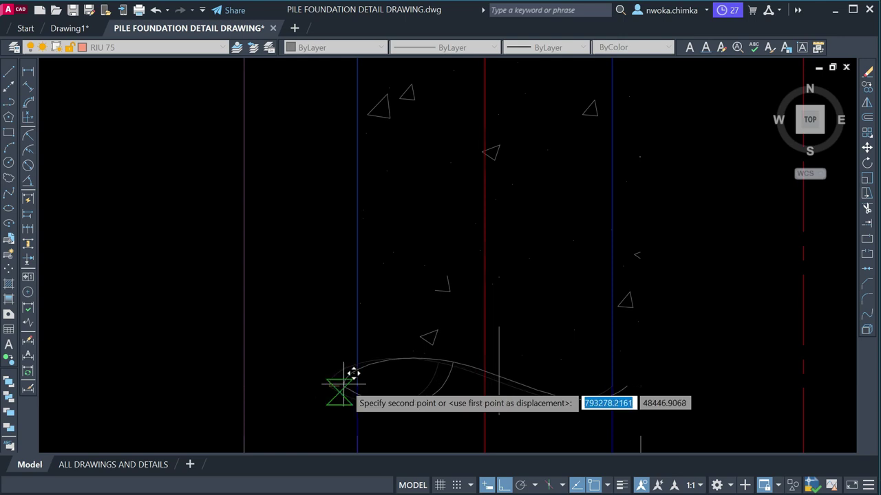
{"action": "left_click", "coordinate": [354, 382]}
{"action": "scroll", "coordinate": [668, 399], "scroll_direction": "up", "scroll_amount": 2}
{"action": "scroll", "coordinate": [530, 332], "scroll_direction": "down", "scroll_amount": 5}
{"action": "scroll", "coordinate": [597, 321], "scroll_direction": "down", "scroll_amount": 4}
- Stretch the inner edge and inner upper corner of the left pile's concrete hatch onto the inner blue construction line
{"action": "scroll", "coordinate": [556, 325], "scroll_direction": "up", "scroll_amount": 4}
{"action": "left_click", "coordinate": [522, 313]}
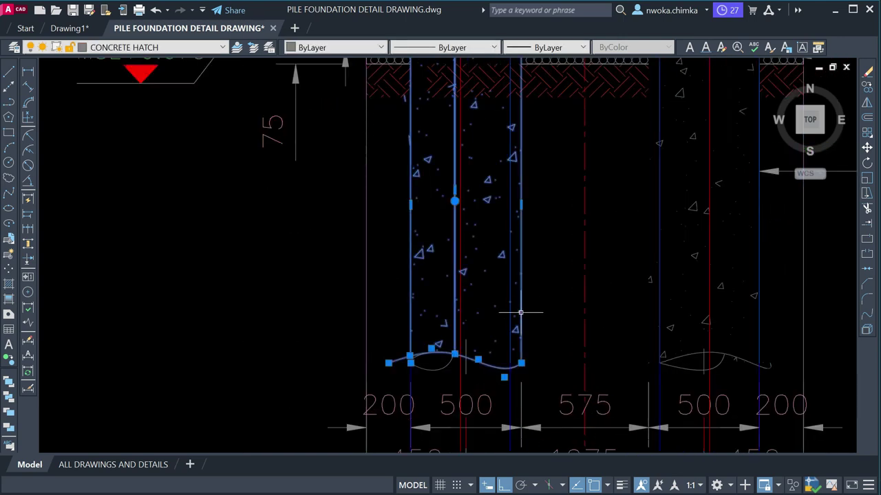
{"action": "middle_click_drag", "start_coordinate": [520, 209], "coordinate": [510, 305]}
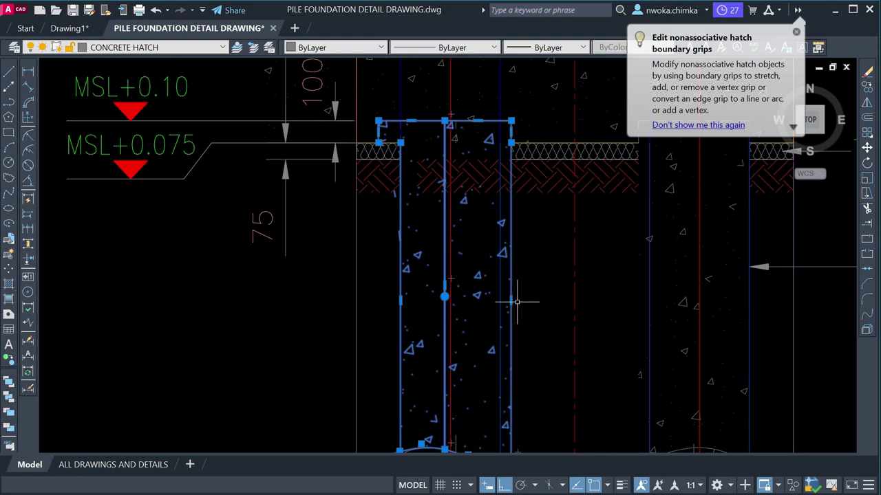
{"action": "left_click", "coordinate": [510, 301]}
{"action": "left_click", "coordinate": [501, 303]}
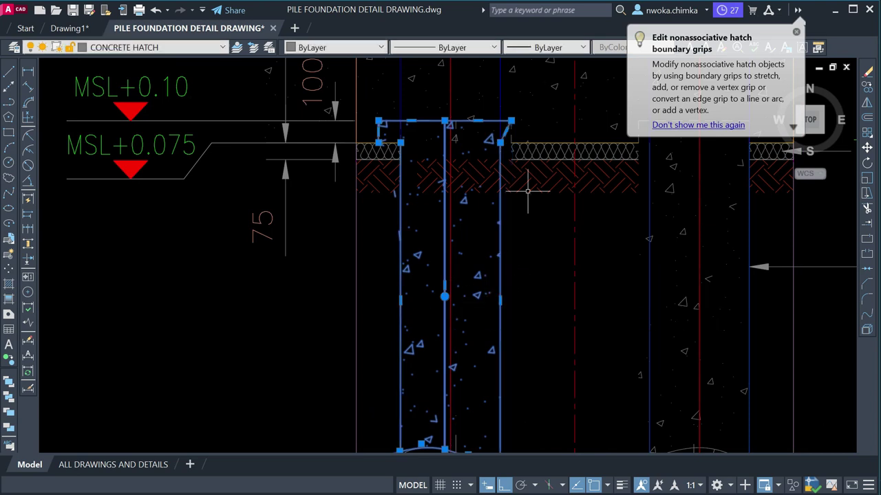
{"action": "scroll", "coordinate": [511, 116], "scroll_direction": "up", "scroll_amount": 4}
{"action": "left_click", "coordinate": [509, 132]}
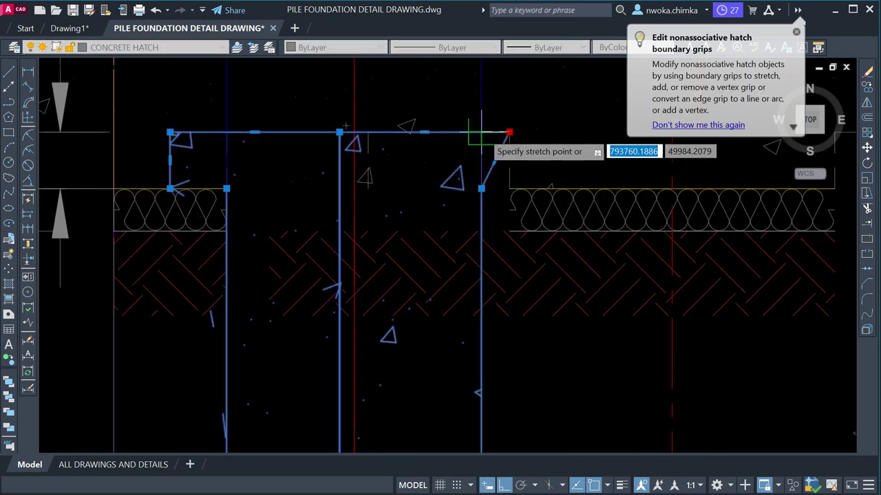
{"action": "left_click", "coordinate": [481, 132]}
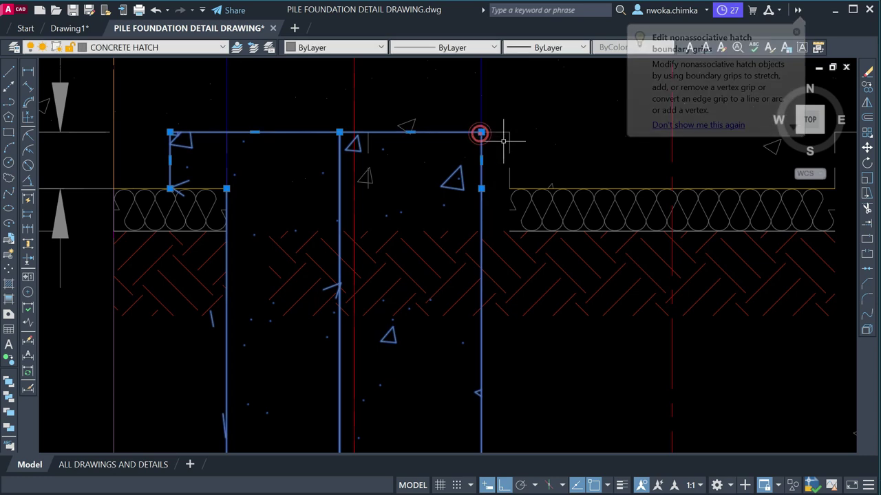
- Stretch the outer edge of the left pile's hatch within the pile cap onto the outer blue construction line
{"action": "left_click", "coordinate": [170, 159]}
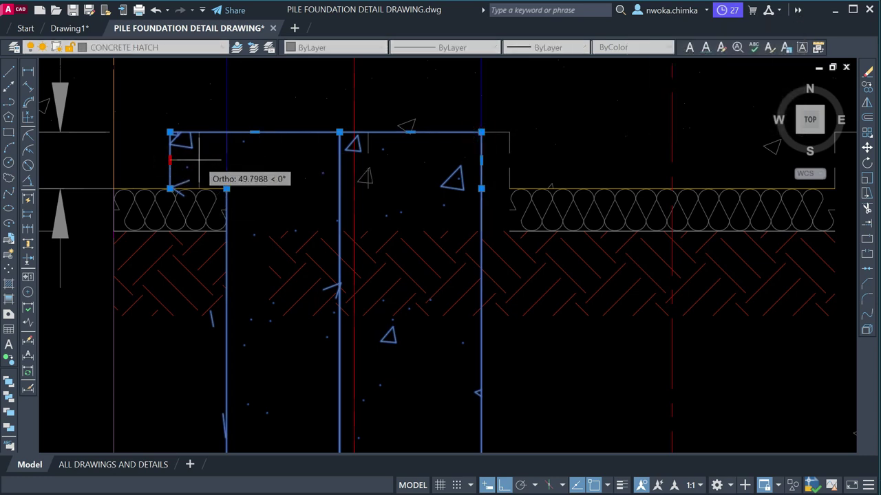
{"action": "left_click", "coordinate": [228, 160]}
{"action": "scroll", "coordinate": [277, 169], "scroll_direction": "down", "scroll_amount": 6}
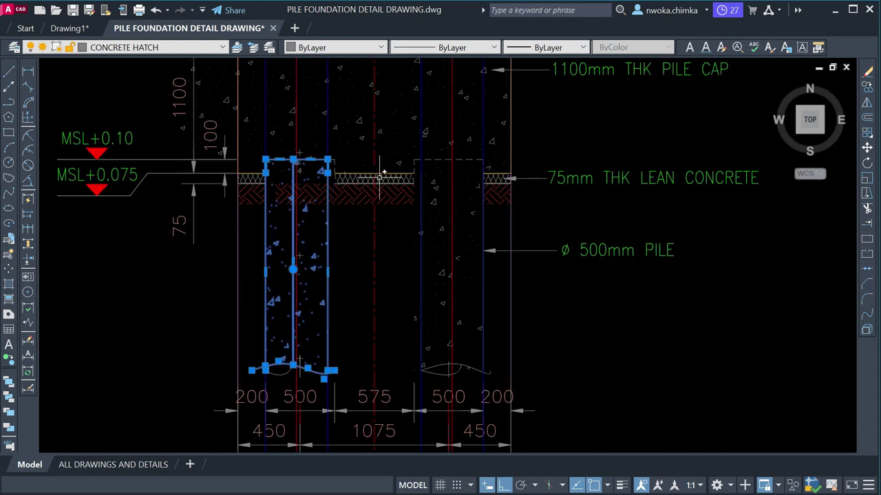
{"action": "key", "text": "Escape"}
- Move the inner vertical dashed line of the left pile's head onto the pile's inner blue construction line
{"action": "scroll", "coordinate": [320, 199], "scroll_direction": "up", "scroll_amount": 2}
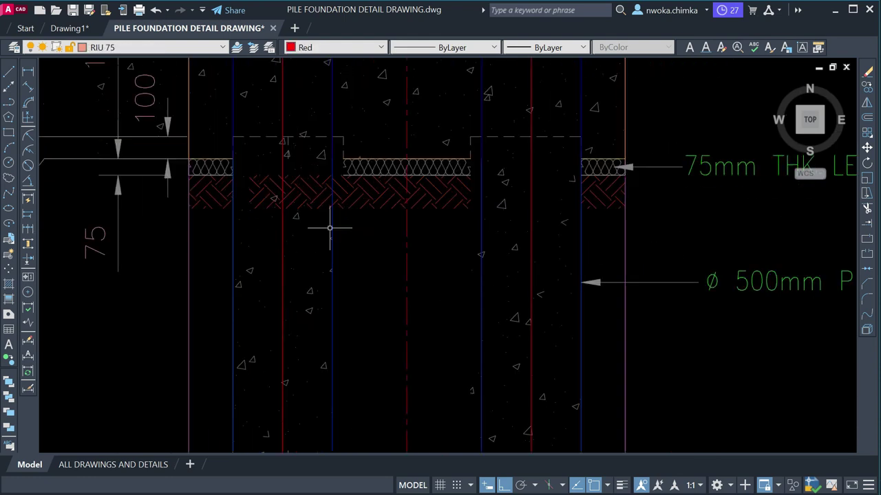
{"action": "left_click", "coordinate": [331, 227]}
{"action": "key", "text": "Escape"}
{"action": "scroll", "coordinate": [344, 141], "scroll_direction": "up", "scroll_amount": 4}
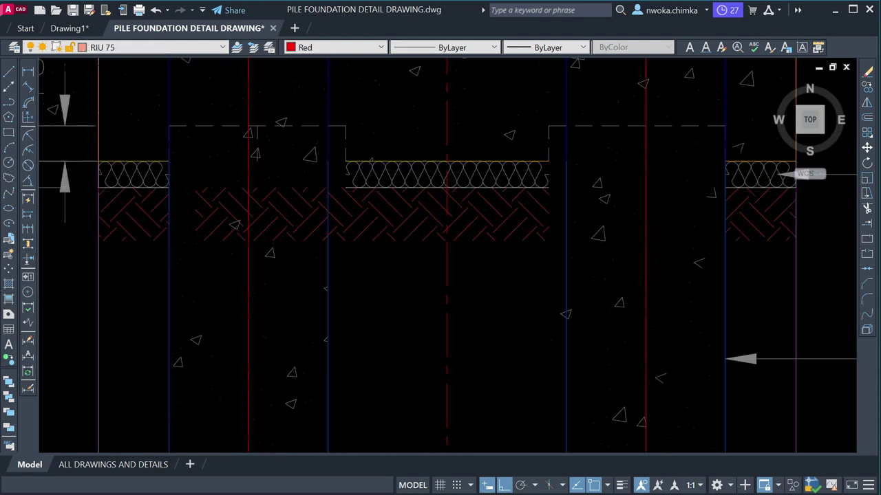
{"action": "type", "text": "m"}
{"action": "key", "text": "Return"}
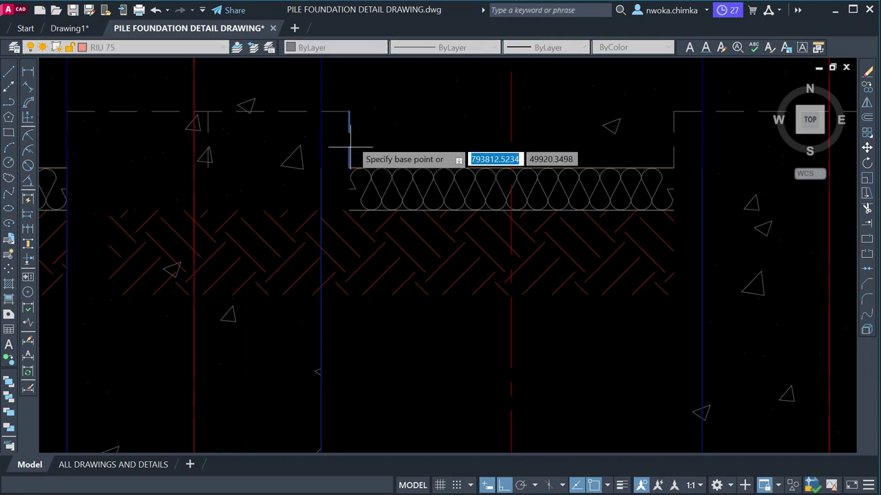
{"action": "left_click", "coordinate": [349, 110]}
{"action": "left_click", "coordinate": [319, 113]}
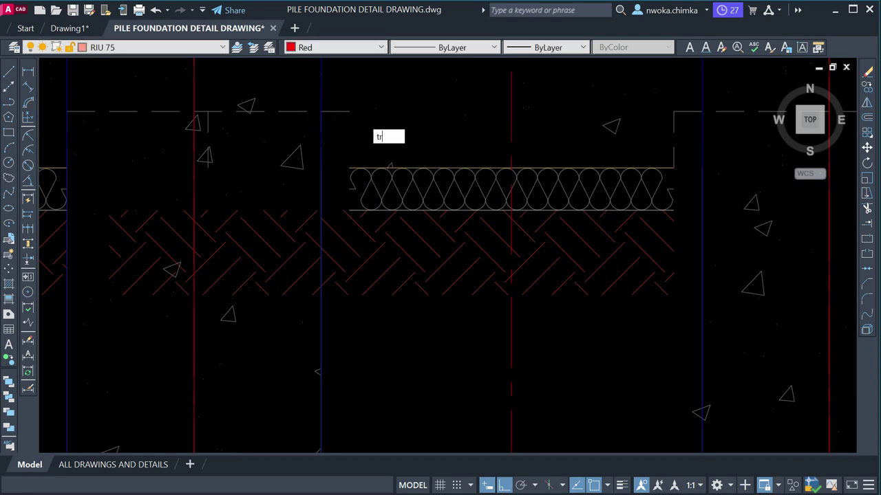
- Trim the left pile head's horizontal dashed line where it overhangs the inner blue construction line
{"action": "key", "text": "Return"}
{"action": "left_click", "coordinate": [339, 111]}
{"action": "scroll", "coordinate": [373, 136], "scroll_direction": "down", "scroll_amount": 4}
{"action": "key", "text": "Escape"}
- Extend the upper and lower lines of the middle lean concrete strip to the left pile's inner blue construction line
{"action": "scroll", "coordinate": [381, 149], "scroll_direction": "up", "scroll_amount": 4}
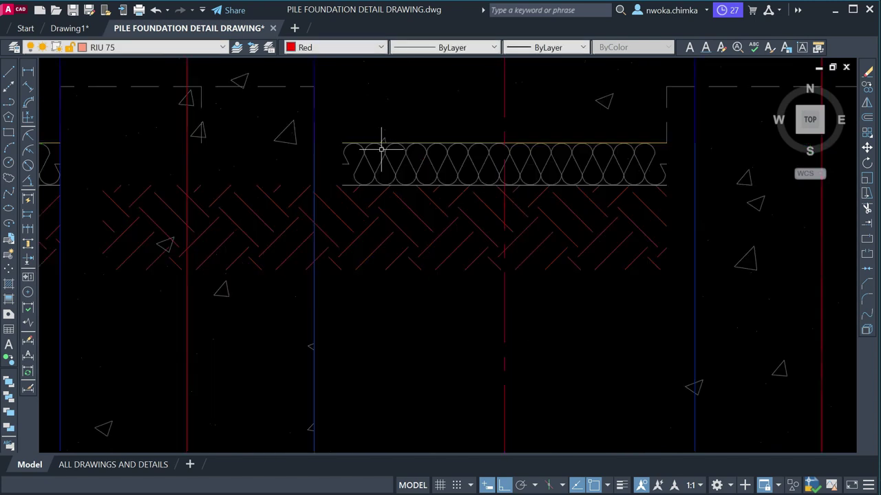
{"action": "left_click", "coordinate": [369, 157]}
{"action": "left_click", "coordinate": [357, 144]}
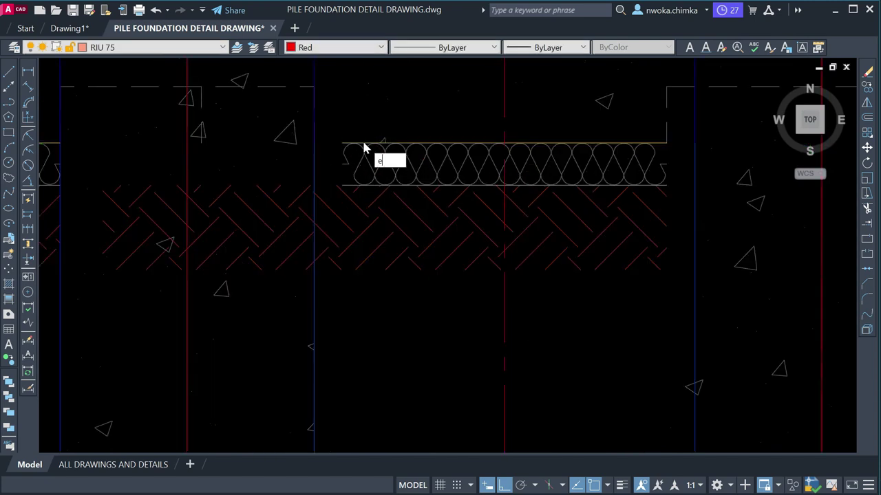
{"action": "type", "text": "ex"}
{"action": "key", "text": "Return"}
{"action": "left_click", "coordinate": [350, 144]}
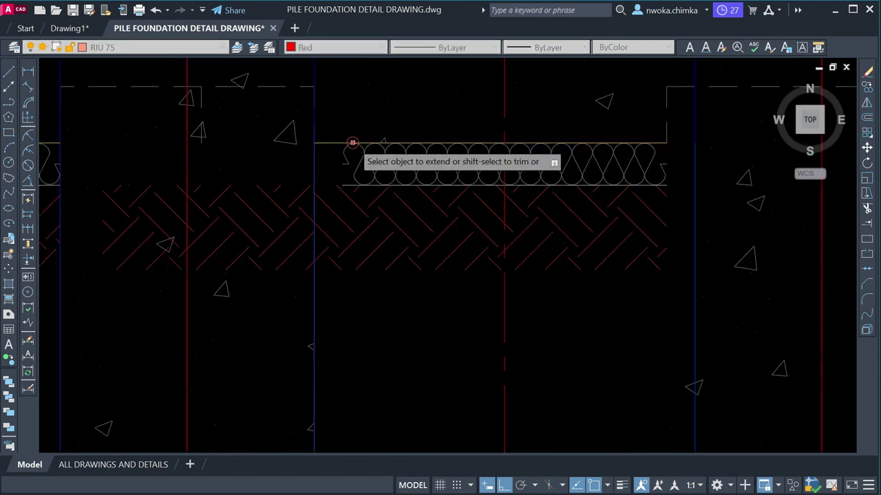
{"action": "left_click", "coordinate": [350, 185]}
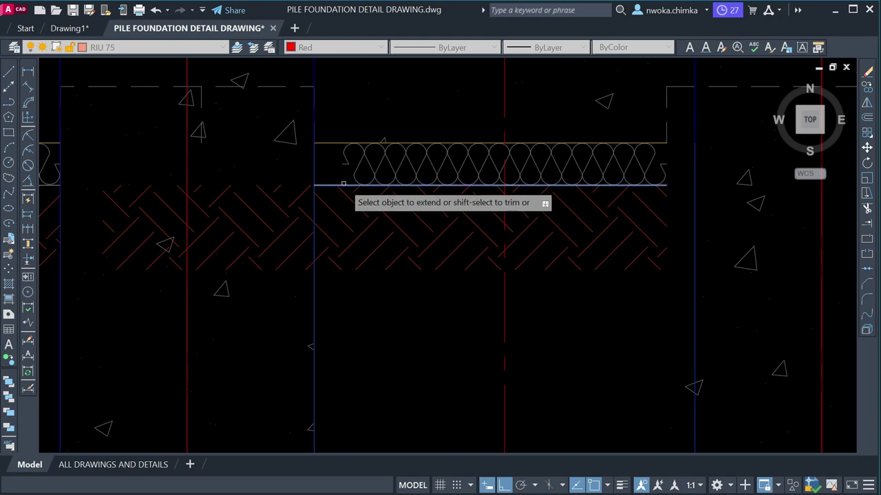
{"action": "left_click", "coordinate": [347, 164]}
{"action": "scroll", "coordinate": [291, 172], "scroll_direction": "down", "scroll_amount": 2}
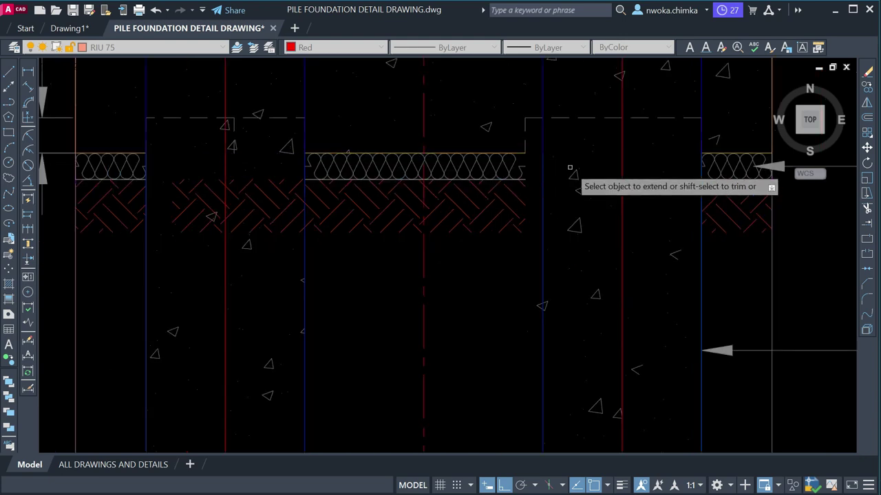
- Extend the upper and lower lines of the middle lean concrete strip to the right pile's inner blue construction line
{"action": "scroll", "coordinate": [536, 161], "scroll_direction": "up", "scroll_amount": 2}
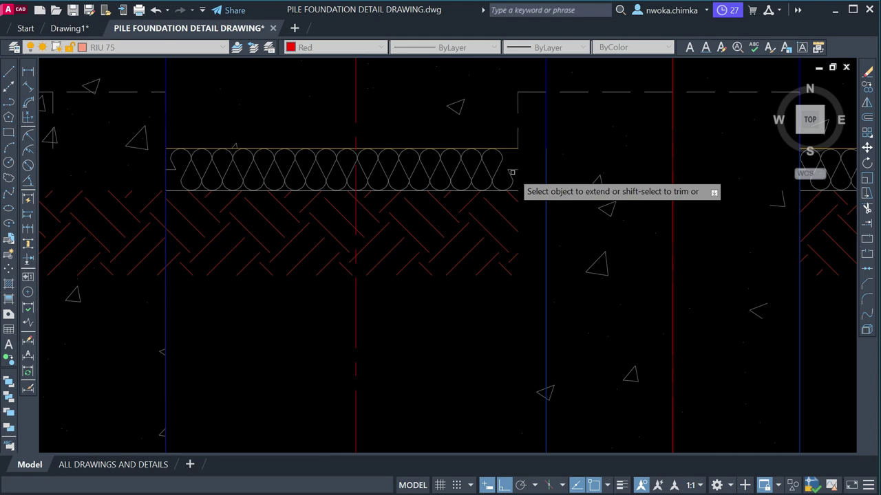
{"action": "left_click", "coordinate": [515, 155]}
{"action": "left_click", "coordinate": [509, 147]}
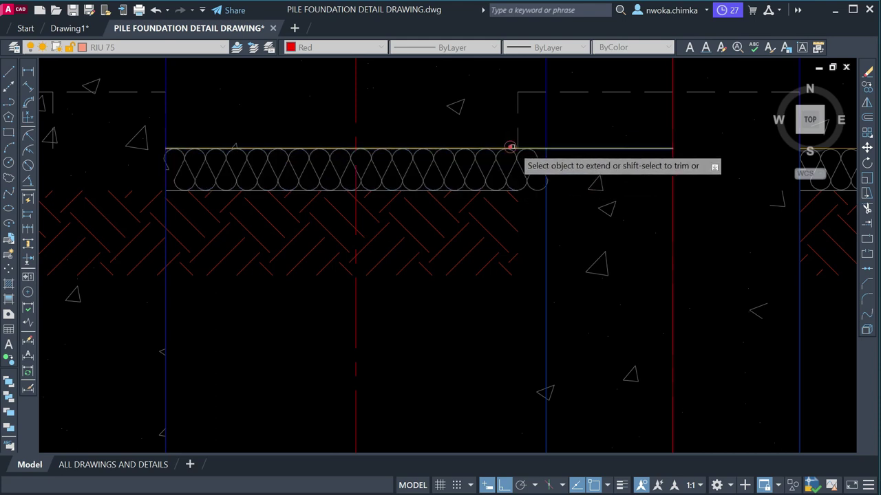
{"action": "left_click", "coordinate": [513, 192]}
{"action": "key", "text": "Escape"}
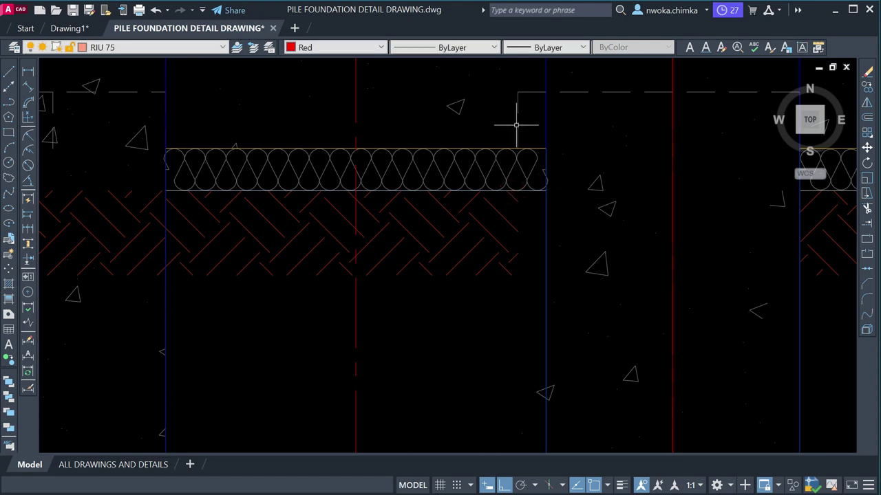
- Move the inner vertical dashed line of the right pile's head onto the pile's inner blue construction line
{"action": "type", "text": "m"}
{"action": "key", "text": "Return"}
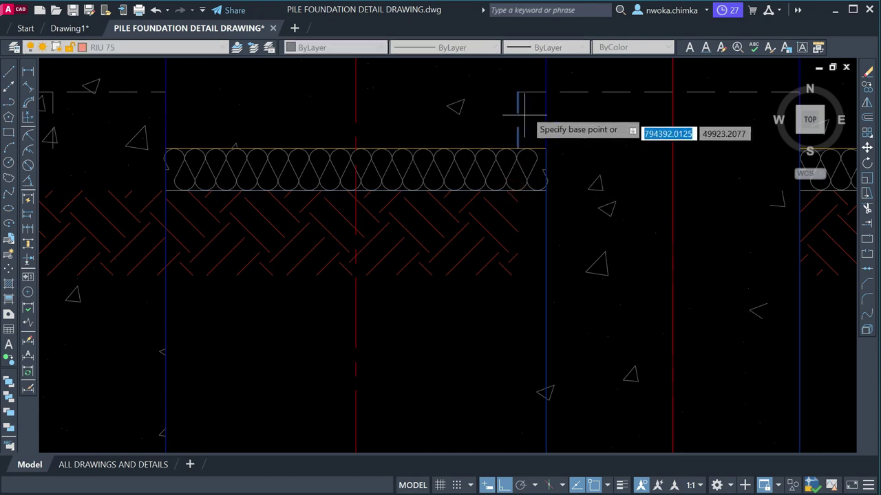
{"action": "left_click", "coordinate": [517, 91]}
{"action": "left_click", "coordinate": [542, 93]}
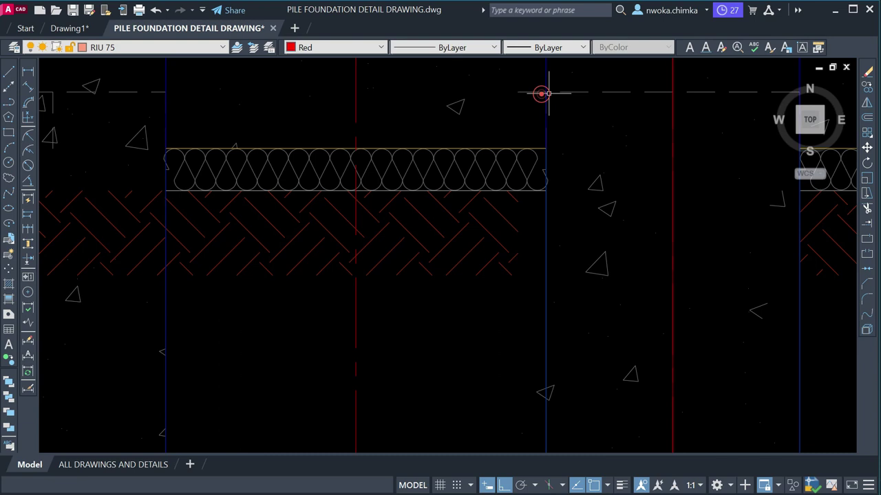
- Trim the right pile head's horizontal dashed line where it overhangs the inner blue construction line
{"action": "type", "text": "tr"}
{"action": "key", "text": "Return"}
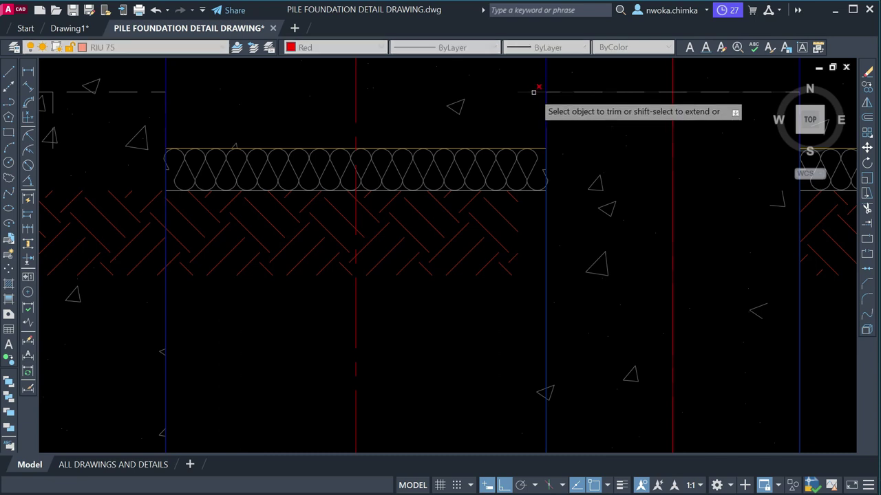
{"action": "scroll", "coordinate": [470, 208], "scroll_direction": "down", "scroll_amount": 5}
- Stretch the right edge of the red earth hatch between the piles to the right pile's inner blue construction line
{"action": "scroll", "coordinate": [469, 208], "scroll_direction": "up", "scroll_amount": 4}
{"action": "scroll", "coordinate": [470, 209], "scroll_direction": "up", "scroll_amount": 2}
{"action": "left_click", "coordinate": [476, 216]}
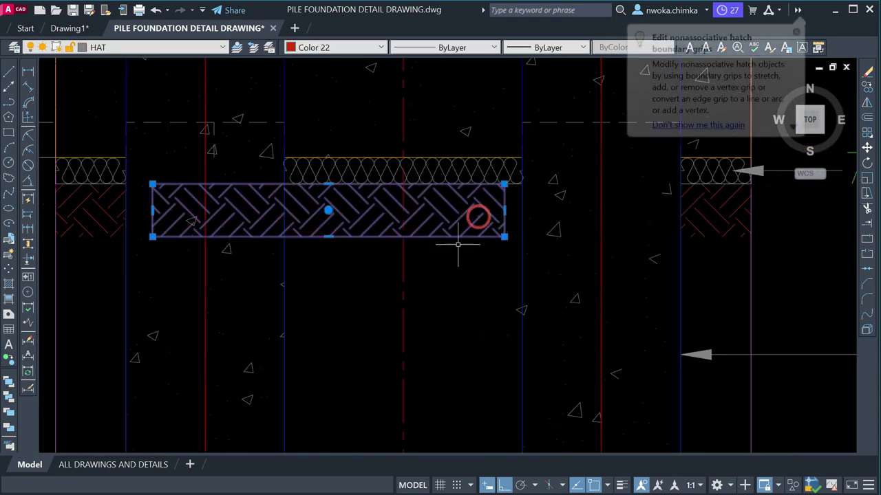
{"action": "left_click", "coordinate": [504, 210]}
{"action": "scroll", "coordinate": [518, 209], "scroll_direction": "up", "scroll_amount": 2}
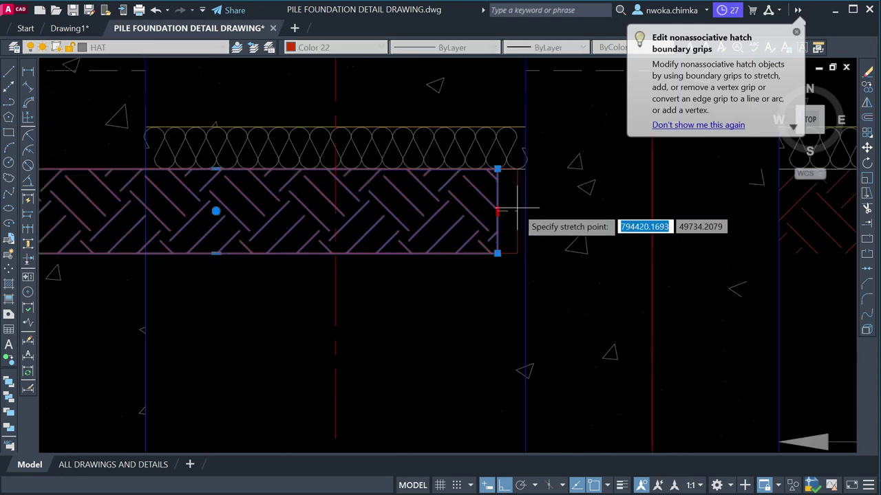
{"action": "left_click", "coordinate": [525, 208]}
{"action": "key", "text": "Escape"}
{"action": "scroll", "coordinate": [482, 194], "scroll_direction": "down", "scroll_amount": 4}
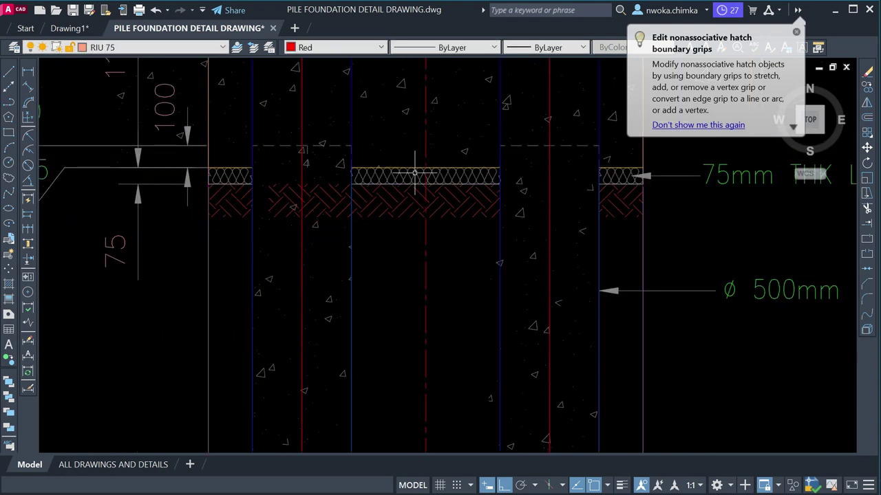
- Stretch the left edge of the red earth hatch between the piles to the left pile's inner blue construction line
{"action": "scroll", "coordinate": [312, 192], "scroll_direction": "up", "scroll_amount": 4}
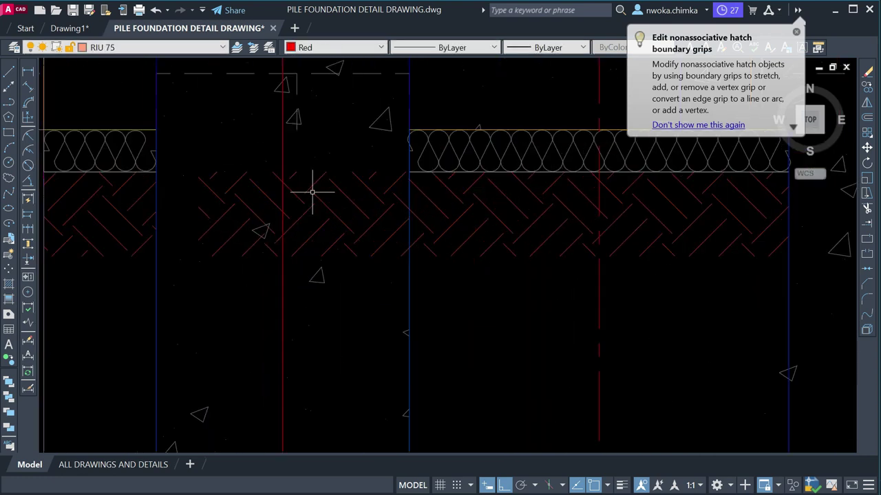
{"action": "left_click", "coordinate": [271, 199]}
{"action": "left_click", "coordinate": [198, 213]}
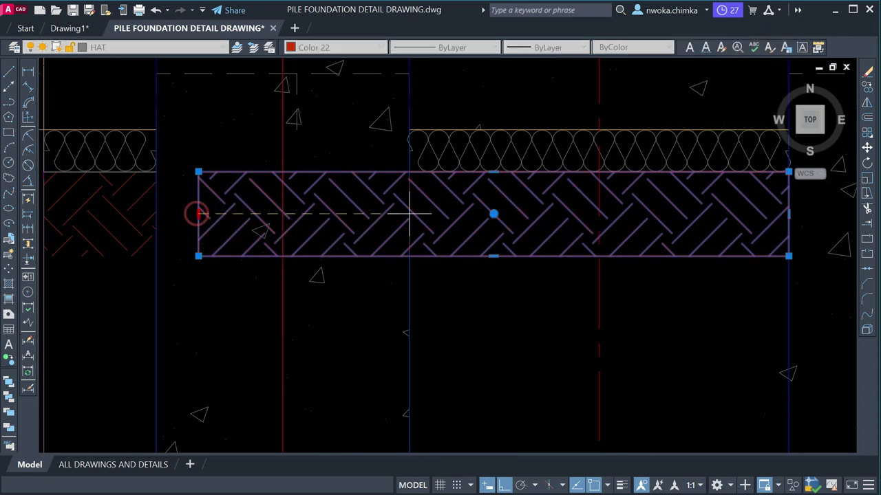
{"action": "left_click", "coordinate": [406, 213]}
{"action": "scroll", "coordinate": [301, 205], "scroll_direction": "down", "scroll_amount": 4}
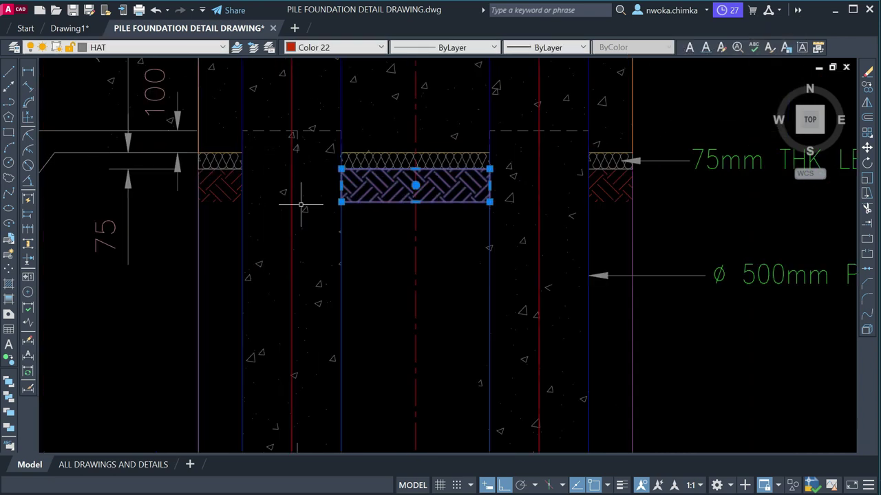
{"action": "key", "text": "Escape"}
- Trim the curved break lines at the feet of both piles where they overhang the blue construction lines
{"action": "scroll", "coordinate": [501, 205], "scroll_direction": "down", "scroll_amount": 3}
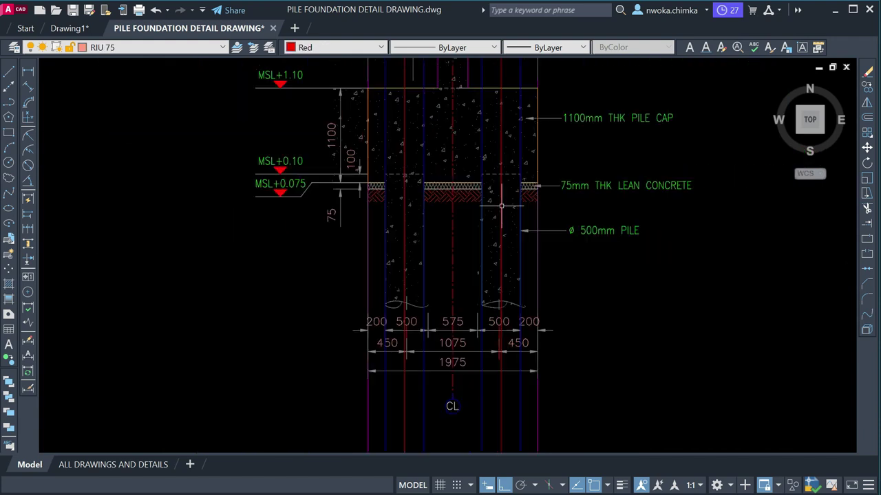
{"action": "scroll", "coordinate": [468, 208], "scroll_direction": "up", "scroll_amount": 1}
{"action": "scroll", "coordinate": [505, 202], "scroll_direction": "down", "scroll_amount": 3}
{"action": "scroll", "coordinate": [523, 309], "scroll_direction": "up", "scroll_amount": 6}
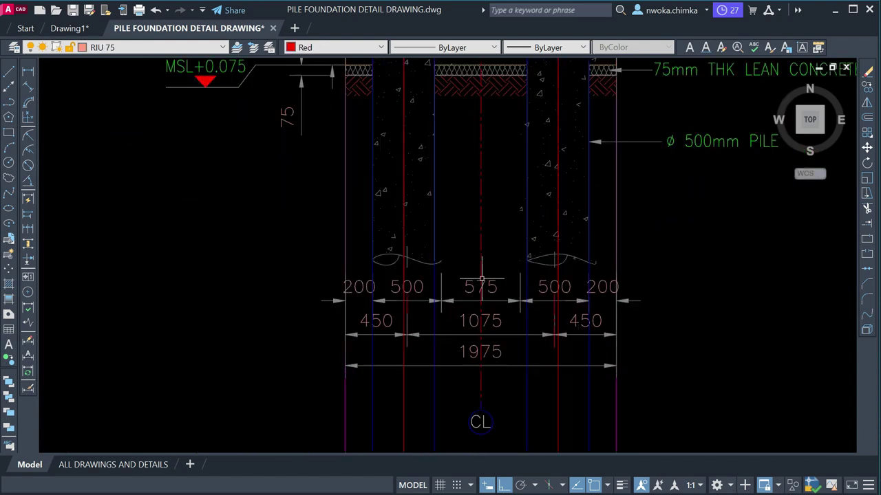
{"action": "scroll", "coordinate": [453, 260], "scroll_direction": "up", "scroll_amount": 2}
{"action": "key", "text": "Return"}
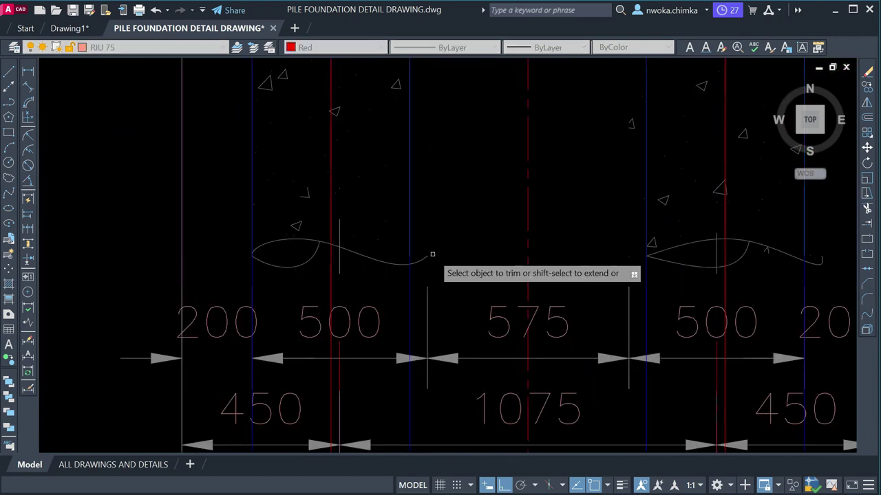
{"action": "scroll", "coordinate": [421, 261], "scroll_direction": "down", "scroll_amount": 2}
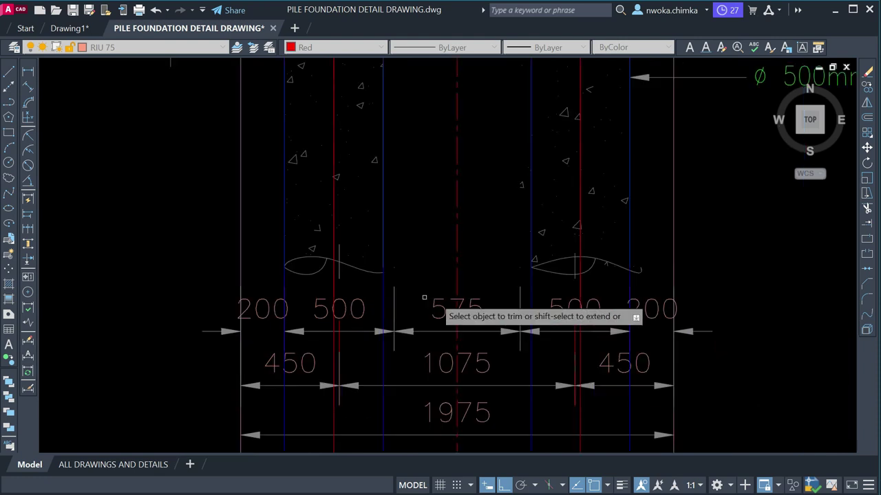
{"action": "scroll", "coordinate": [664, 296], "scroll_direction": "up", "scroll_amount": 3}
{"action": "scroll", "coordinate": [670, 285], "scroll_direction": "up", "scroll_amount": 2}
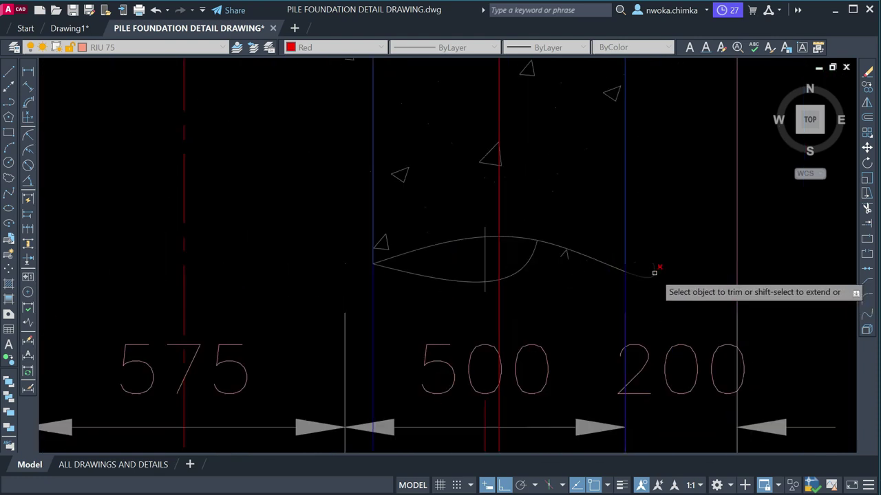
{"action": "scroll", "coordinate": [569, 242], "scroll_direction": "down", "scroll_amount": 4}
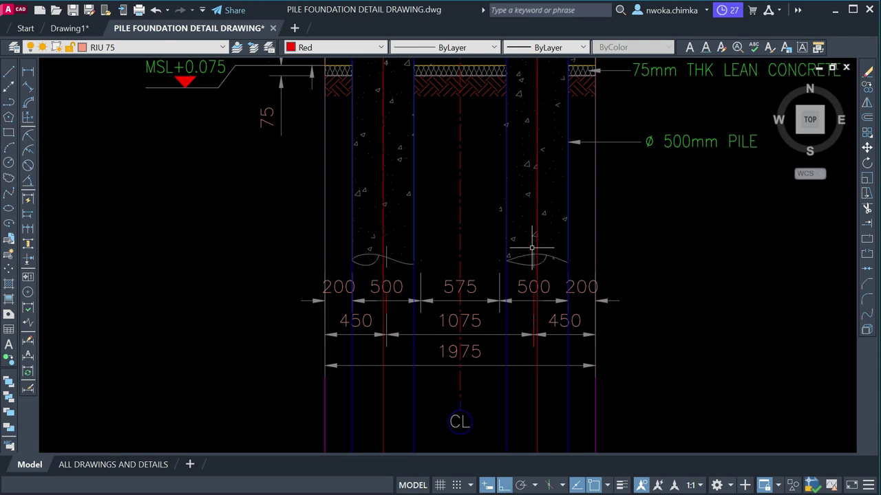
- Delete the four vertical blue construction lines marking the edges of the two piles
{"action": "scroll", "coordinate": [498, 231], "scroll_direction": "down", "scroll_amount": 2}
{"action": "scroll", "coordinate": [507, 279], "scroll_direction": "down", "scroll_amount": 5}
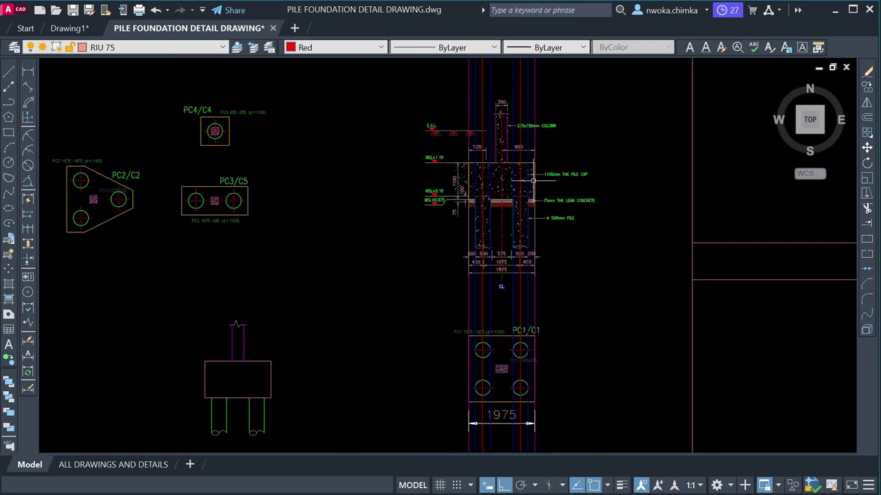
{"action": "scroll", "coordinate": [532, 163], "scroll_direction": "up", "scroll_amount": 2}
{"action": "left_click", "coordinate": [515, 146]}
{"action": "scroll", "coordinate": [500, 155], "scroll_direction": "up", "scroll_amount": 2}
{"action": "left_click", "coordinate": [492, 142]}
{"action": "left_click", "coordinate": [431, 157]}
{"action": "left_click", "coordinate": [382, 169]}
{"action": "left_click", "coordinate": [324, 171]}
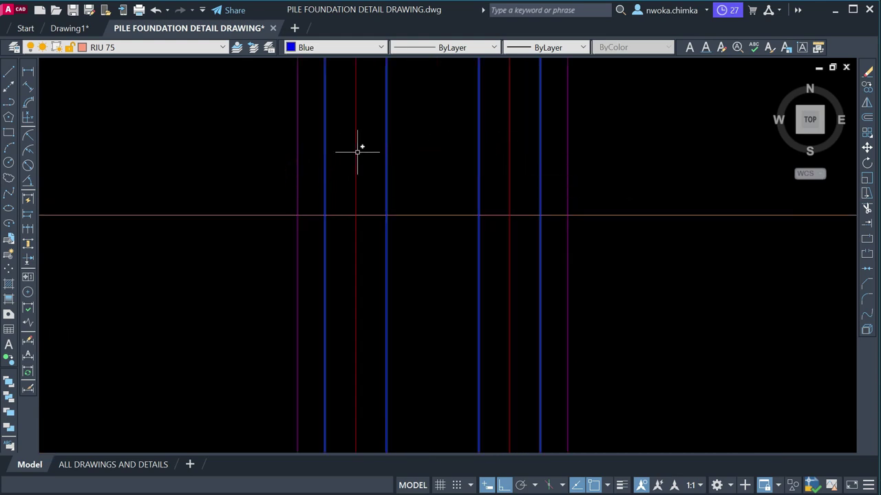
{"action": "key", "text": "Return"}
- Delete the two vertical red construction lines running through the pile centres
{"action": "scroll", "coordinate": [385, 165], "scroll_direction": "down", "scroll_amount": 5}
{"action": "scroll", "coordinate": [406, 286], "scroll_direction": "up", "scroll_amount": 5}
{"action": "scroll", "coordinate": [406, 286], "scroll_direction": "down", "scroll_amount": 2}
{"action": "scroll", "coordinate": [403, 310], "scroll_direction": "up", "scroll_amount": 3}
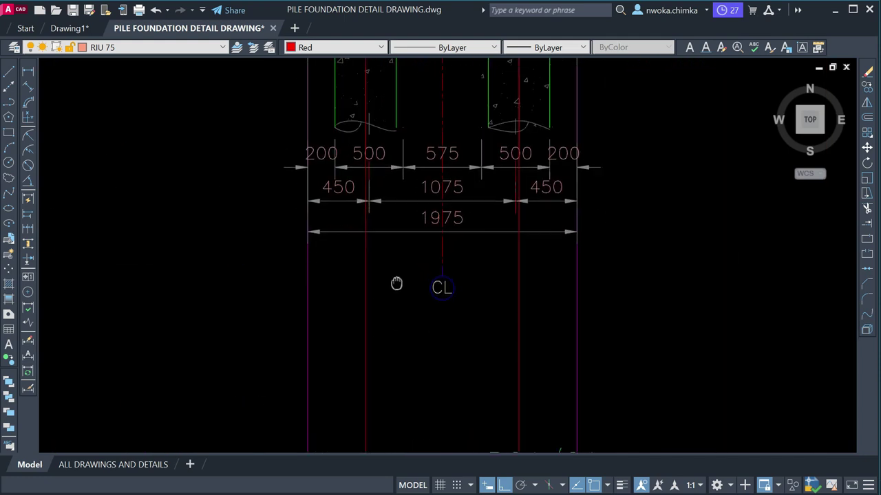
{"action": "scroll", "coordinate": [389, 277], "scroll_direction": "up", "scroll_amount": 1}
{"action": "left_click", "coordinate": [374, 303]}
{"action": "left_click", "coordinate": [474, 310]}
{"action": "middle_click_drag", "start_coordinate": [495, 241], "coordinate": [491, 337]}
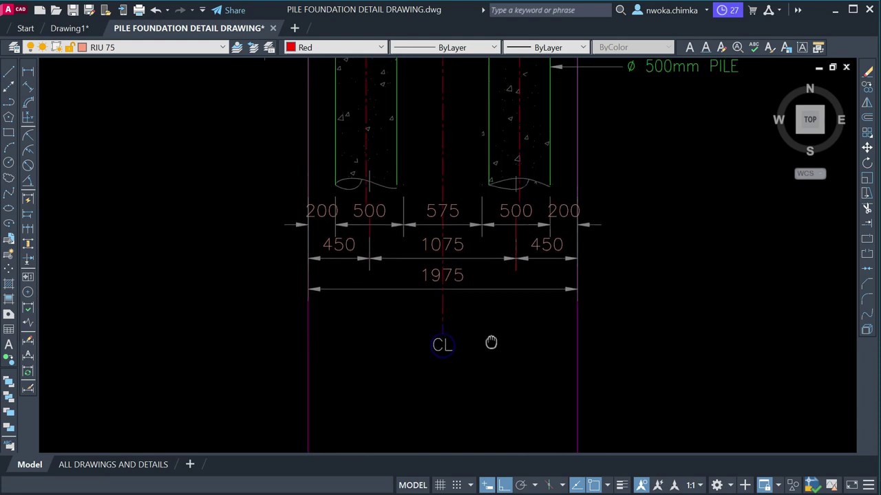
- Delete the short red centre-line segments crossing the dimension rows below the two piles
{"action": "scroll", "coordinate": [371, 261], "scroll_direction": "up", "scroll_amount": 2}
{"action": "scroll", "coordinate": [364, 255], "scroll_direction": "up", "scroll_amount": 2}
{"action": "left_click", "coordinate": [330, 168]}
{"action": "left_click", "coordinate": [419, 309]}
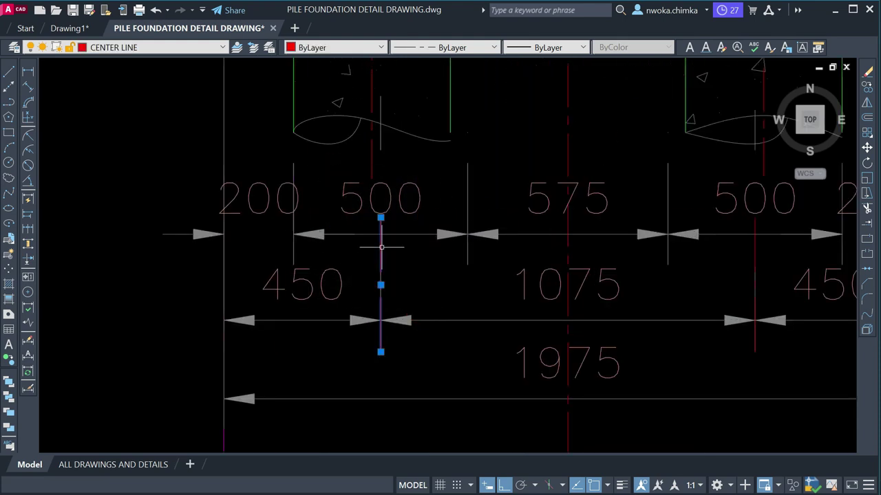
{"action": "type", "text": "e"}
{"action": "key", "text": "Return"}
{"action": "scroll", "coordinate": [485, 286], "scroll_direction": "down", "scroll_amount": 4}
{"action": "scroll", "coordinate": [523, 276], "scroll_direction": "up", "scroll_amount": 2}
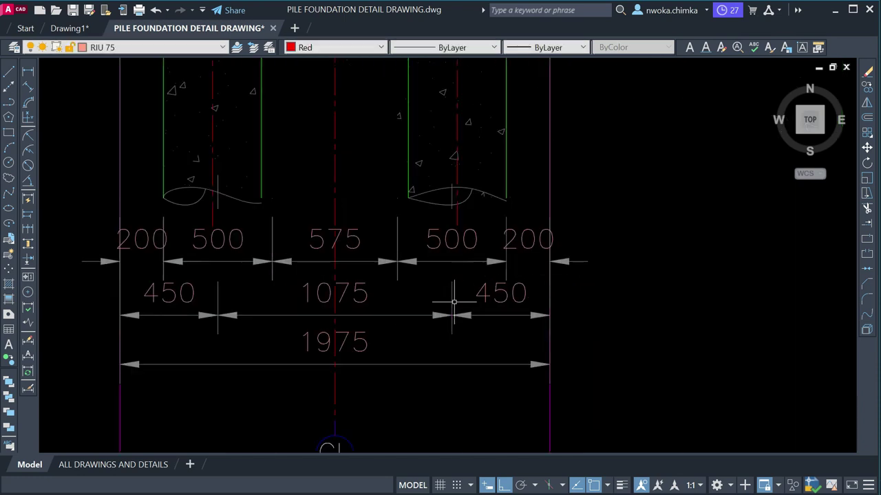
{"action": "scroll", "coordinate": [453, 302], "scroll_direction": "down", "scroll_amount": 3}
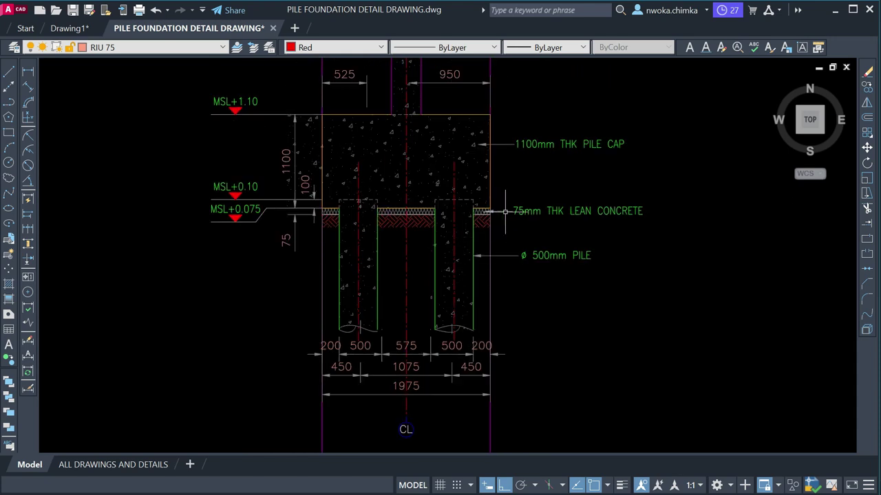
{"action": "scroll", "coordinate": [505, 211], "scroll_direction": "up", "scroll_amount": 2}
{"action": "scroll", "coordinate": [491, 326], "scroll_direction": "down", "scroll_amount": 2}
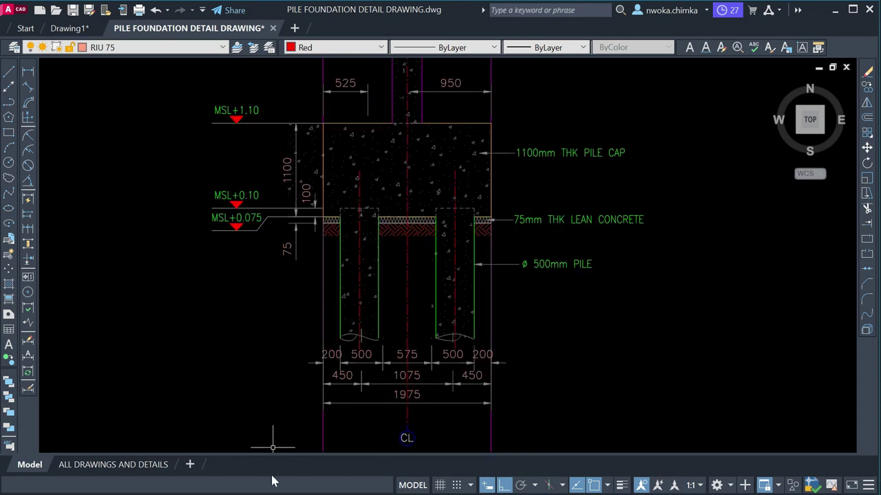
{"action": "scroll", "coordinate": [356, 196], "scroll_direction": "up", "scroll_amount": 4}
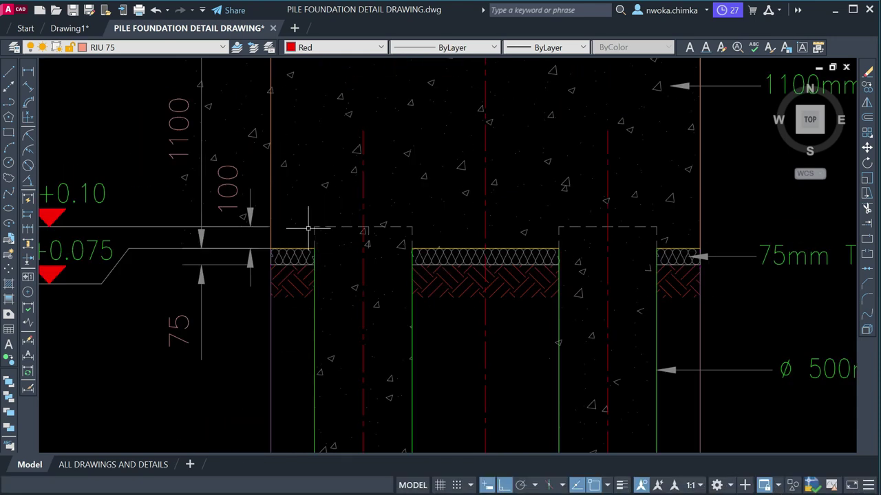
{"action": "left_click", "coordinate": [28, 82]}
{"action": "scroll", "coordinate": [416, 248], "scroll_direction": "up", "scroll_amount": 2}
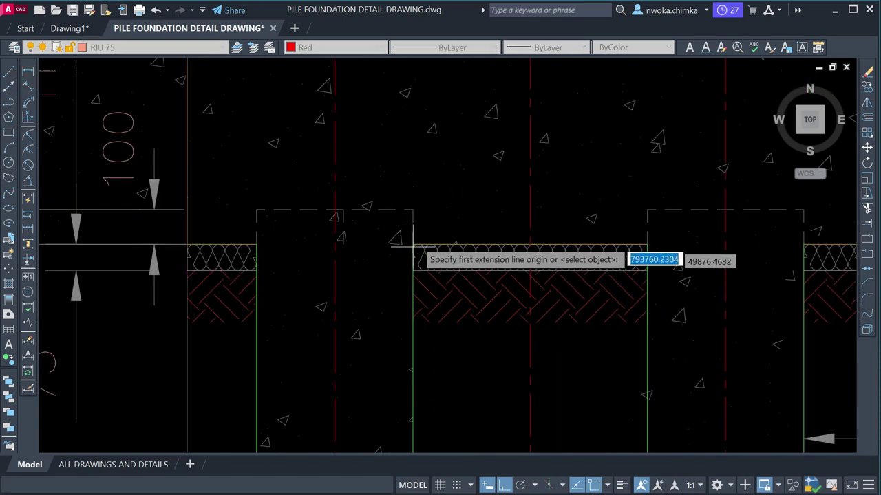
{"action": "key", "text": "Return"}
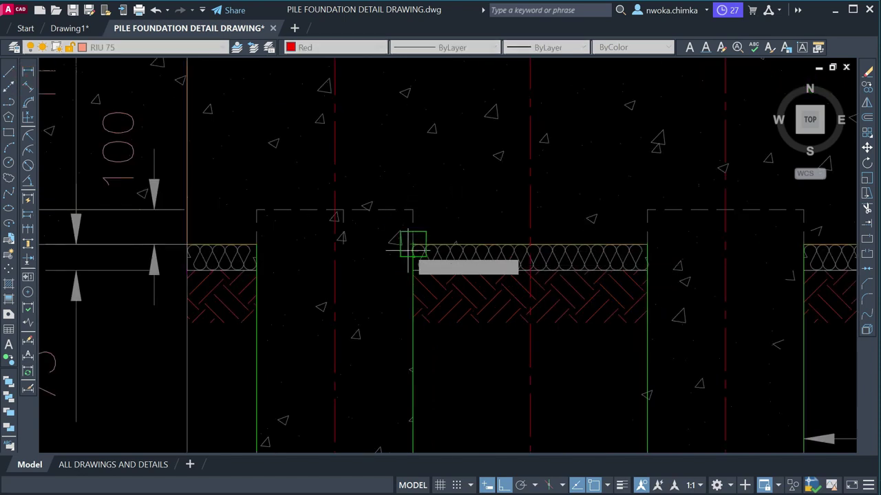
{"action": "scroll", "coordinate": [408, 220], "scroll_direction": "down", "scroll_amount": 3}
{"action": "key", "text": "Escape"}
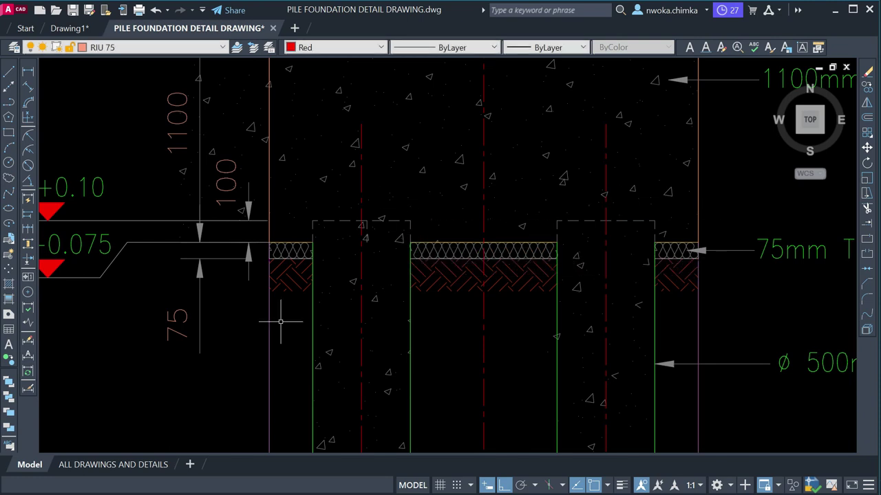
- Switch to the PC1 DESIGN REPORT in Word, check the Pile Penetration Distance under Geometric Properties, and return to AutoCAD
{"action": "mouse_move", "coordinate": [247, 490]}
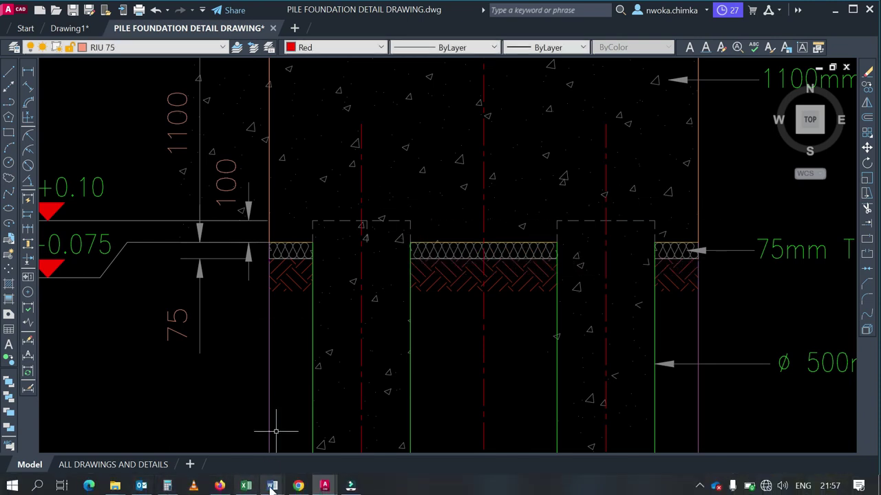
{"action": "mouse_move", "coordinate": [272, 486]}
{"action": "left_click", "coordinate": [358, 459]}
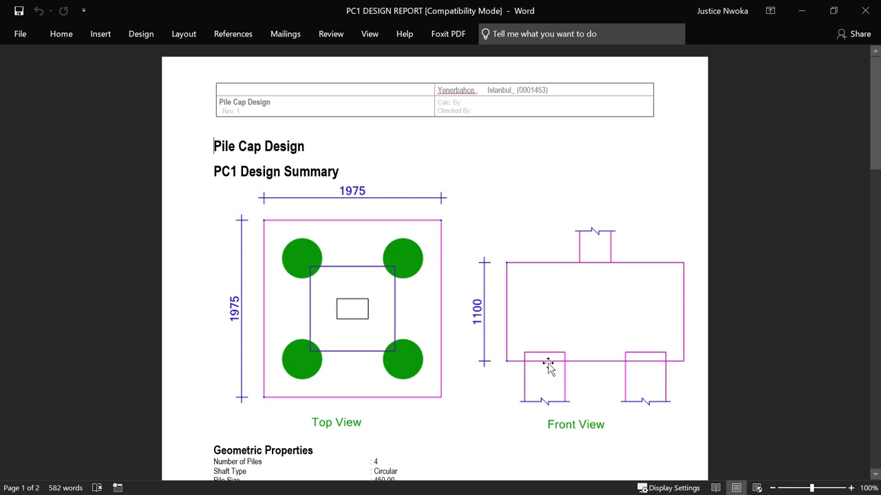
{"action": "scroll", "coordinate": [379, 321], "scroll_direction": "down", "scroll_amount": 4}
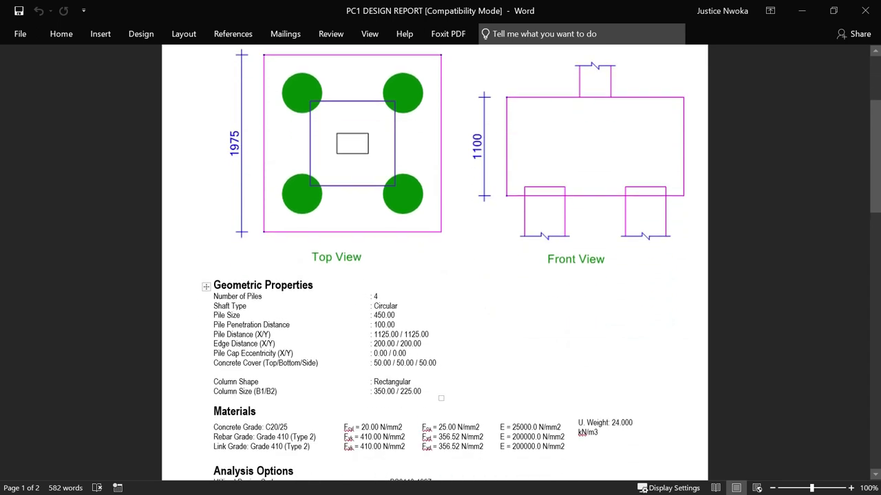
{"action": "left_click_drag", "start_coordinate": [214, 324], "coordinate": [388, 325]}
{"action": "scroll", "coordinate": [388, 325], "scroll_direction": "up", "scroll_amount": 1}
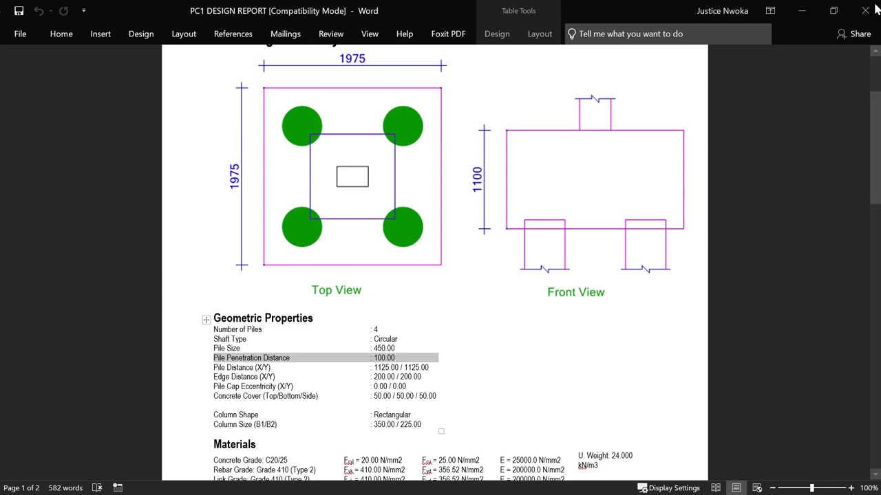
{"action": "left_click", "coordinate": [802, 12]}
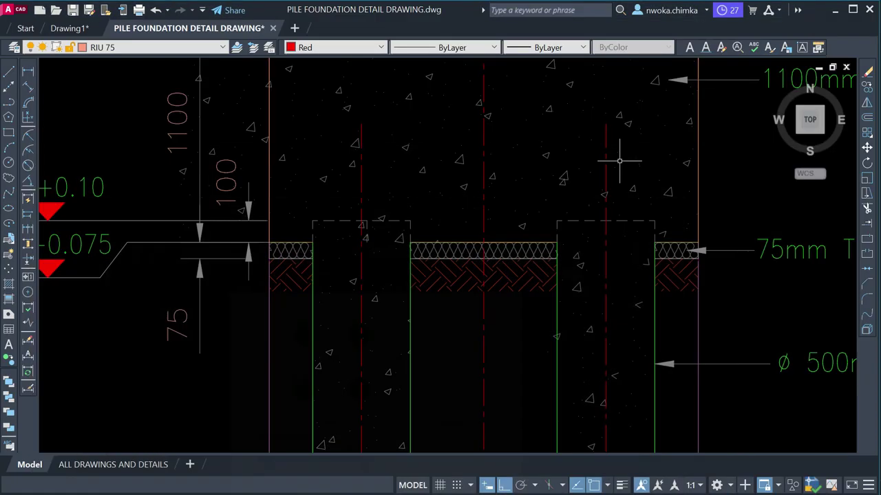
- Measure the left pile head's embedment in the cap with a linear dimension, and review the section's level marks and labels
{"action": "left_click", "coordinate": [28, 71]}
{"action": "scroll", "coordinate": [299, 220], "scroll_direction": "up", "scroll_amount": 5}
{"action": "left_click", "coordinate": [330, 278]}
{"action": "left_click", "coordinate": [330, 189]}
{"action": "scroll", "coordinate": [334, 187], "scroll_direction": "down", "scroll_amount": 4}
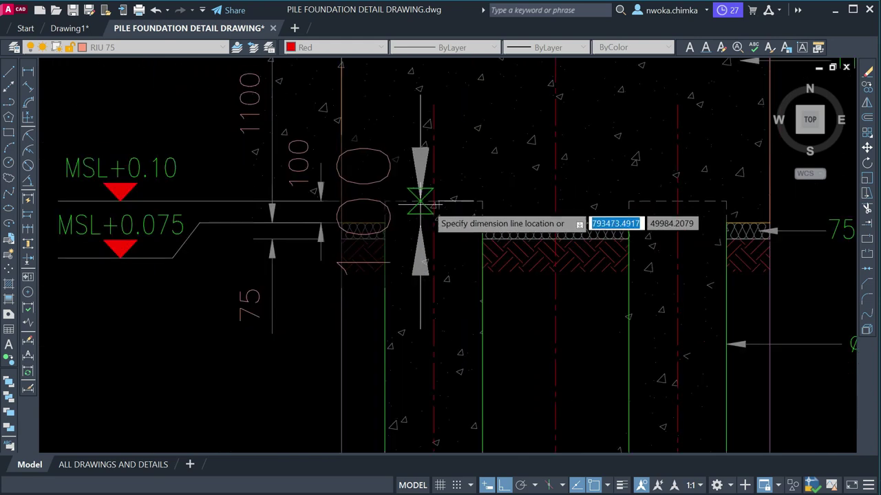
{"action": "scroll", "coordinate": [420, 203], "scroll_direction": "down", "scroll_amount": 4}
{"action": "scroll", "coordinate": [255, 206], "scroll_direction": "up", "scroll_amount": 2}
{"action": "key", "text": "Escape"}
{"action": "scroll", "coordinate": [541, 206], "scroll_direction": "up", "scroll_amount": 2}
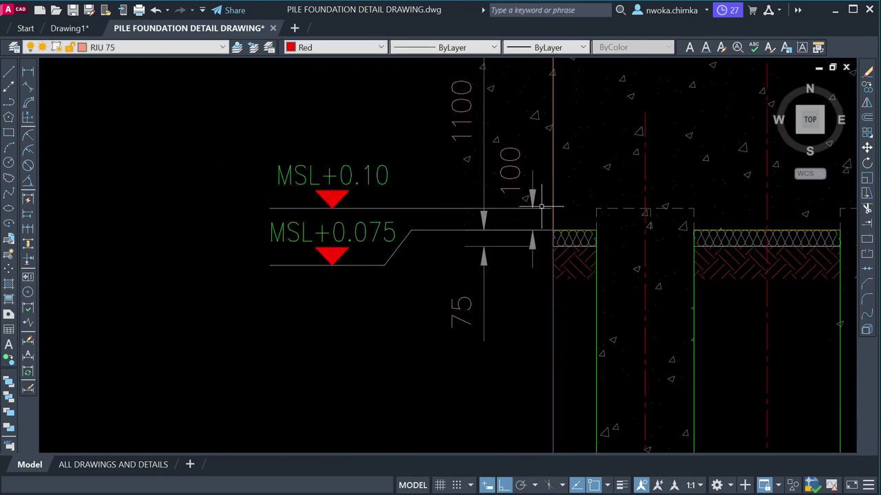
{"action": "scroll", "coordinate": [541, 205], "scroll_direction": "up", "scroll_amount": 2}
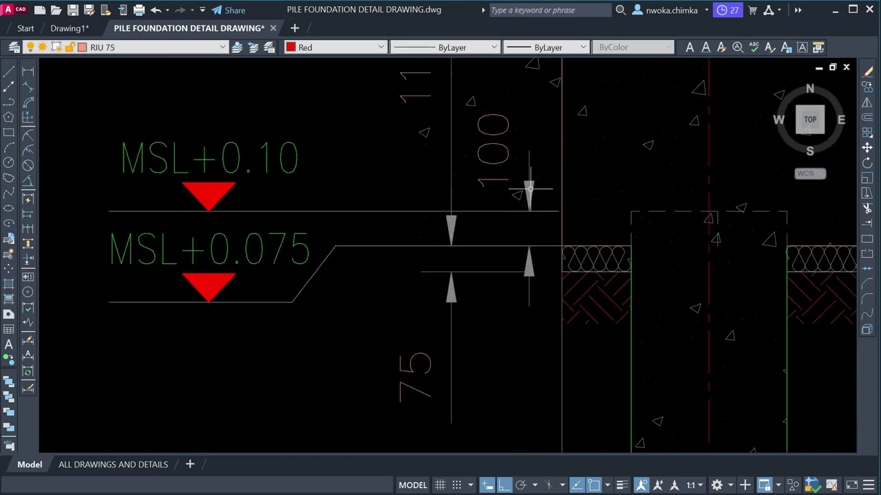
{"action": "scroll", "coordinate": [303, 251], "scroll_direction": "down", "scroll_amount": 4}
{"action": "middle_click_drag", "start_coordinate": [483, 229], "coordinate": [364, 232]}
{"action": "middle_click_drag", "start_coordinate": [665, 252], "coordinate": [479, 267]}
{"action": "scroll", "coordinate": [548, 262], "scroll_direction": "up", "scroll_amount": 2}
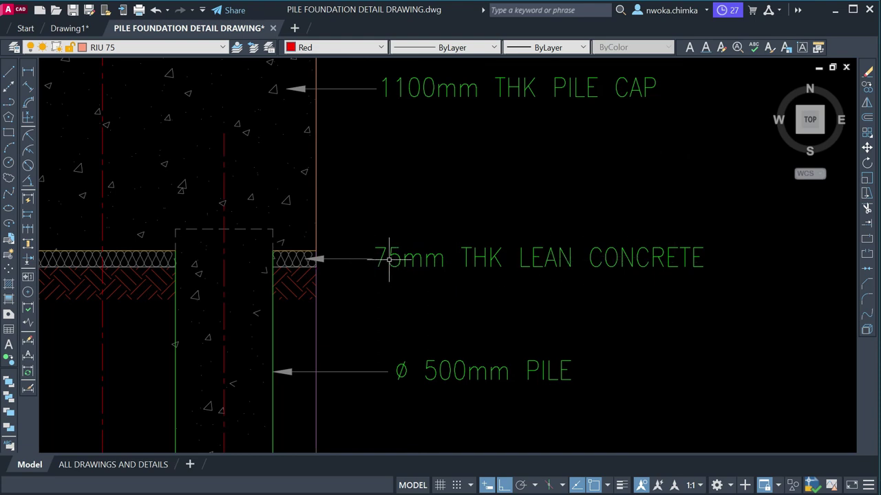
- Switch to the PC1 DESIGN REPORT in Word and review its geometric properties, materials, analysis options and pile axial loads
{"action": "mouse_move", "coordinate": [168, 490]}
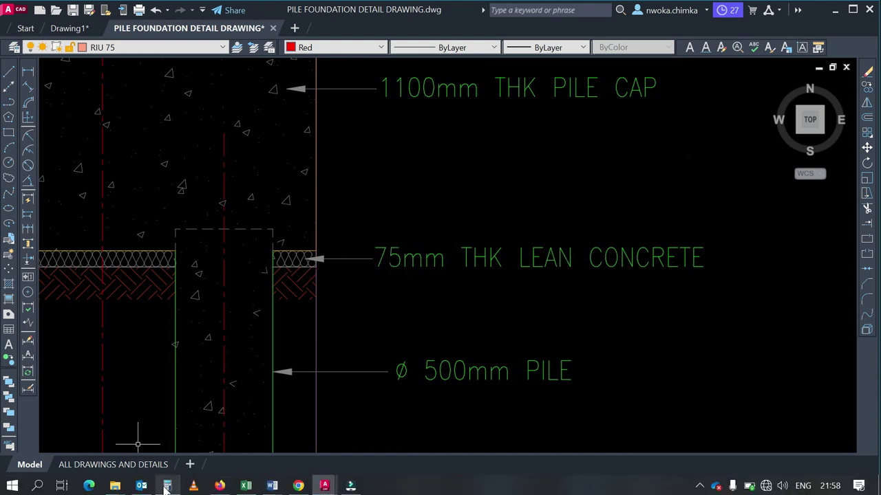
{"action": "mouse_move", "coordinate": [274, 487]}
{"action": "left_click", "coordinate": [379, 441]}
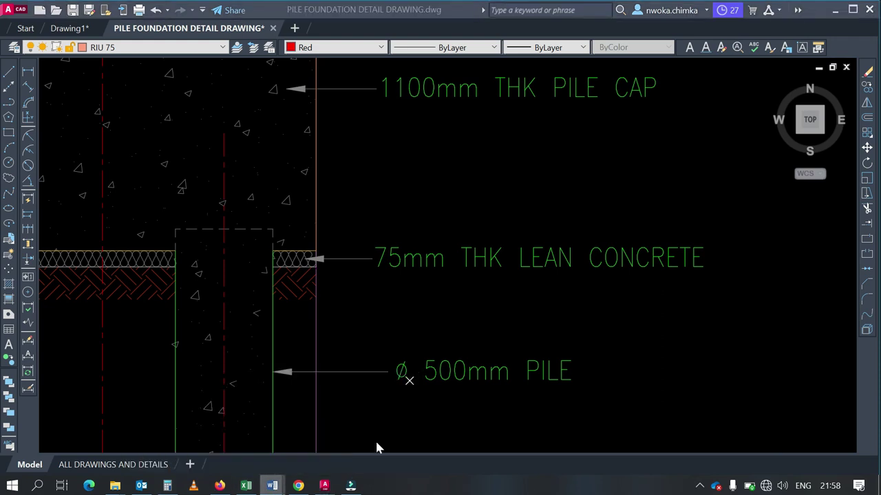
{"action": "scroll", "coordinate": [422, 295], "scroll_direction": "down", "scroll_amount": 2}
{"action": "left_click", "coordinate": [474, 293]}
{"action": "scroll", "coordinate": [475, 292], "scroll_direction": "down", "scroll_amount": 2}
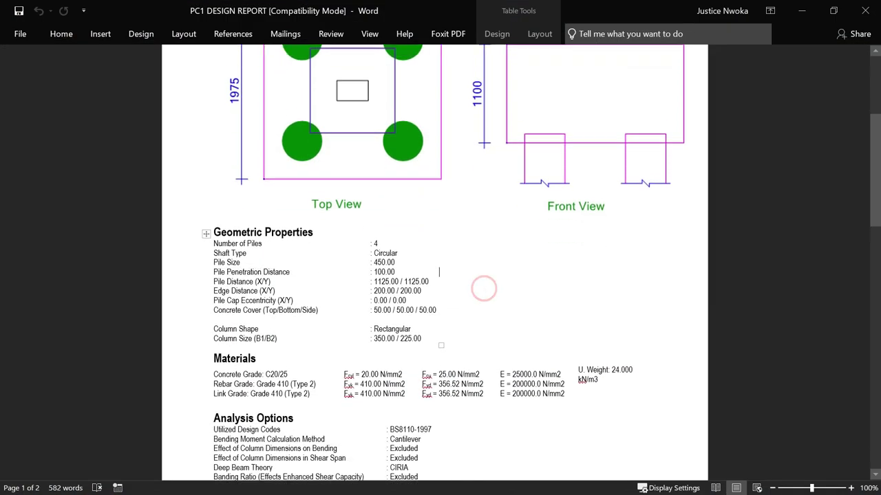
{"action": "scroll", "coordinate": [440, 262], "scroll_direction": "down", "scroll_amount": 3}
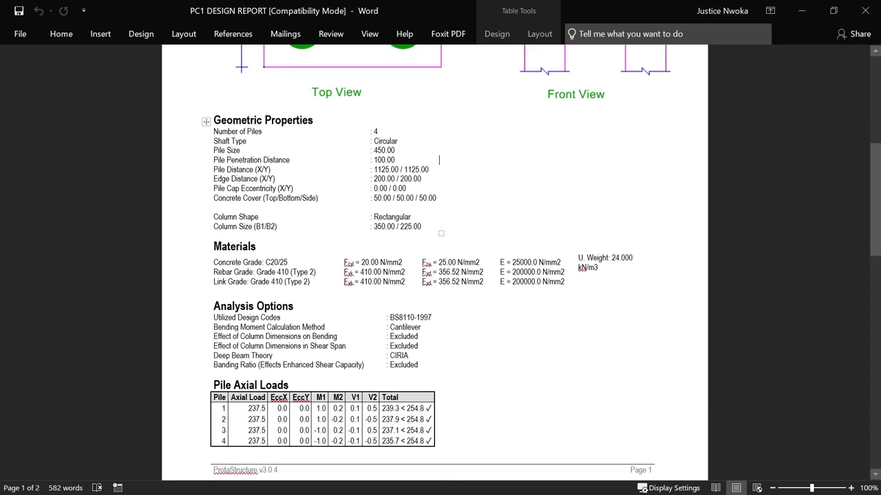
{"action": "scroll", "coordinate": [367, 251], "scroll_direction": "down", "scroll_amount": 4}
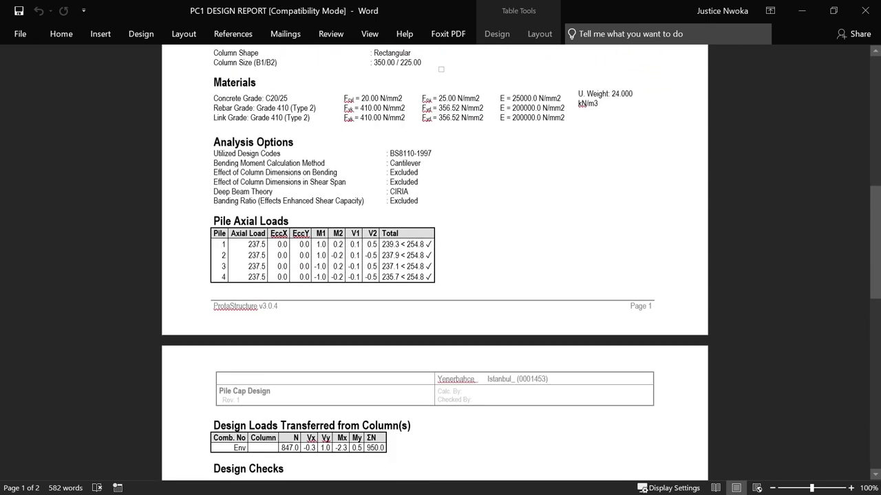
- Examine the design checks, design summary and reinforcement tables on the report's second page
{"action": "scroll", "coordinate": [366, 251], "scroll_direction": "up", "scroll_amount": 2}
{"action": "scroll", "coordinate": [367, 252], "scroll_direction": "down", "scroll_amount": 6}
{"action": "scroll", "coordinate": [367, 251], "scroll_direction": "down", "scroll_amount": 6}
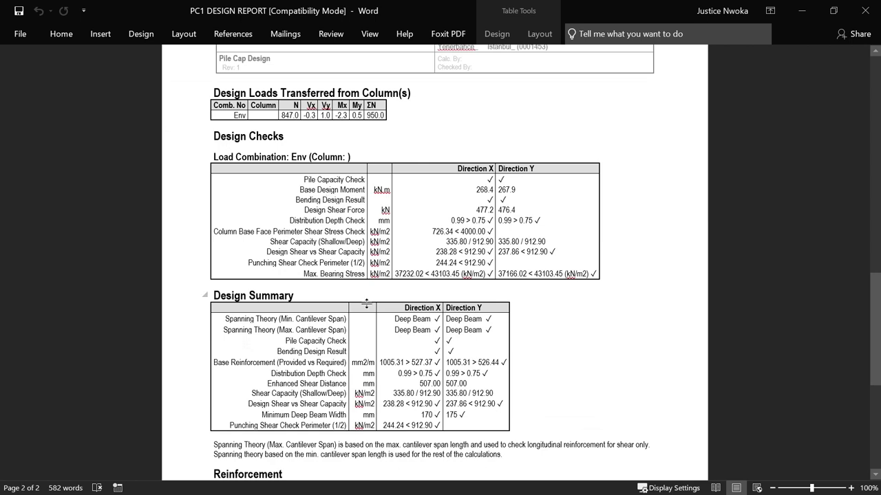
{"action": "scroll", "coordinate": [366, 306], "scroll_direction": "down", "scroll_amount": 12}
{"action": "scroll", "coordinate": [366, 306], "scroll_direction": "up", "scroll_amount": 4}
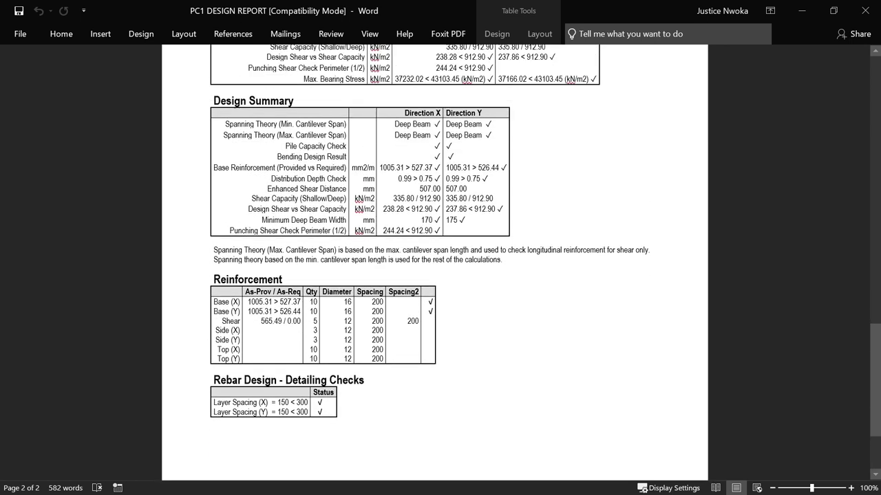
{"action": "scroll", "coordinate": [267, 356], "scroll_direction": "up", "scroll_amount": 1}
{"action": "scroll", "coordinate": [435, 253], "scroll_direction": "up", "scroll_amount": 1}
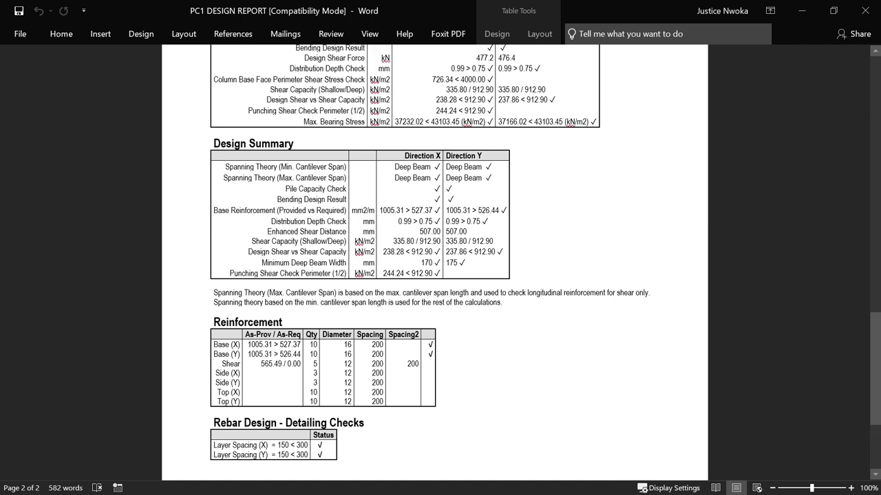
{"action": "scroll", "coordinate": [374, 268], "scroll_direction": "up", "scroll_amount": 1}
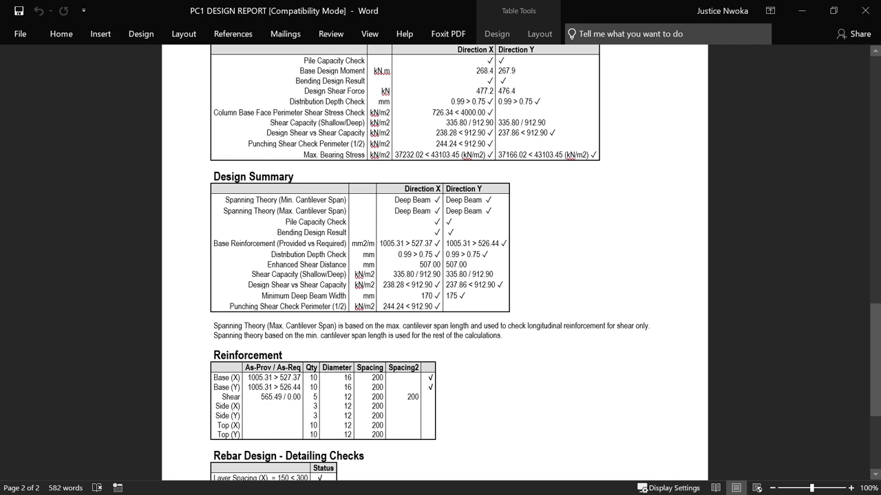
{"action": "scroll", "coordinate": [440, 261], "scroll_direction": "down", "scroll_amount": 2}
- Recheck the pile size and materials on the report's first page, and return to the AutoCAD section
{"action": "scroll", "coordinate": [440, 262], "scroll_direction": "up", "scroll_amount": 9}
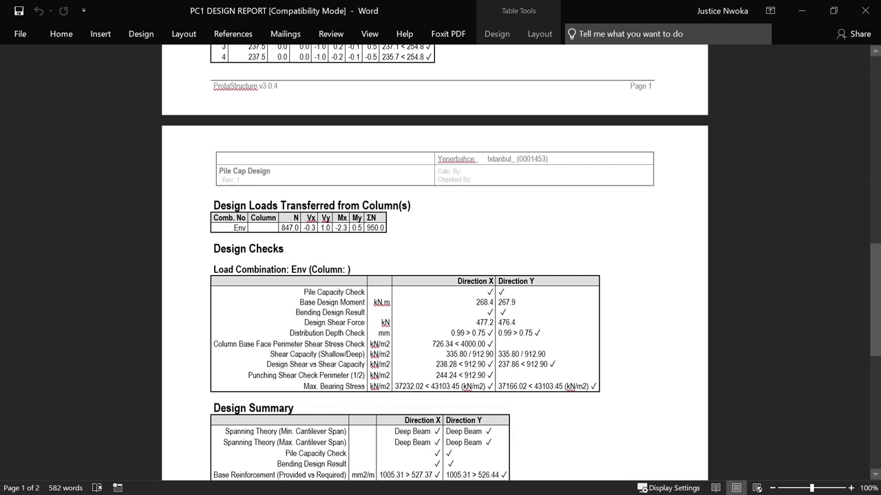
{"action": "scroll", "coordinate": [261, 228], "scroll_direction": "up", "scroll_amount": 6}
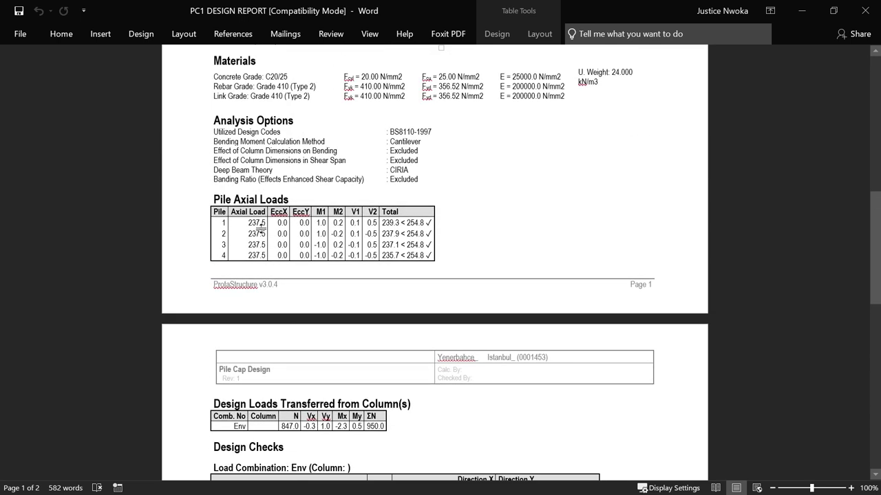
{"action": "scroll", "coordinate": [441, 261], "scroll_direction": "up", "scroll_amount": 2}
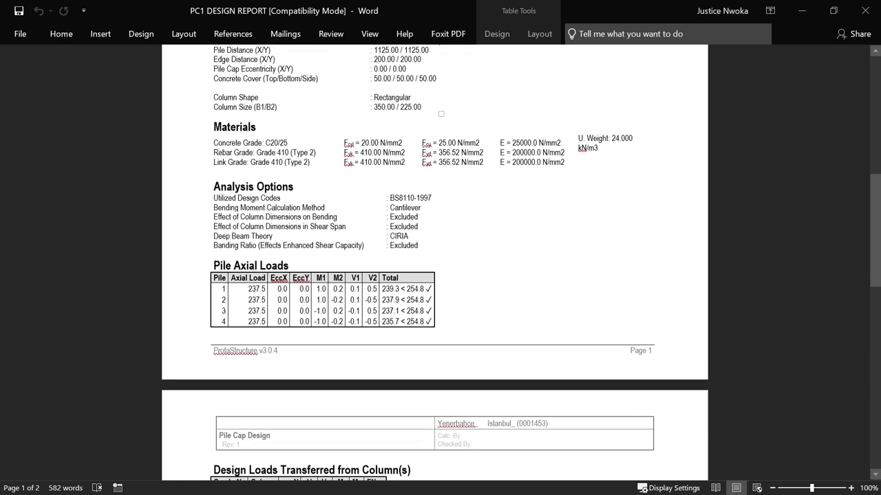
{"action": "scroll", "coordinate": [275, 221], "scroll_direction": "up", "scroll_amount": 1}
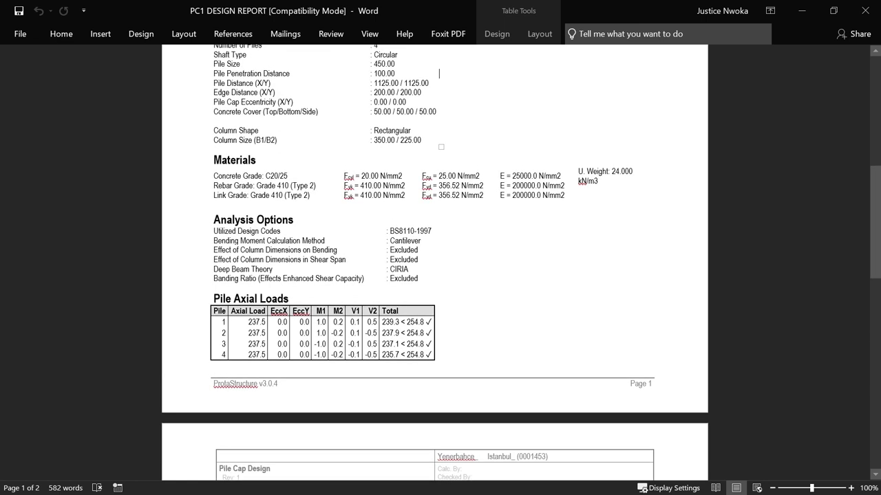
{"action": "scroll", "coordinate": [248, 158], "scroll_direction": "up", "scroll_amount": 3}
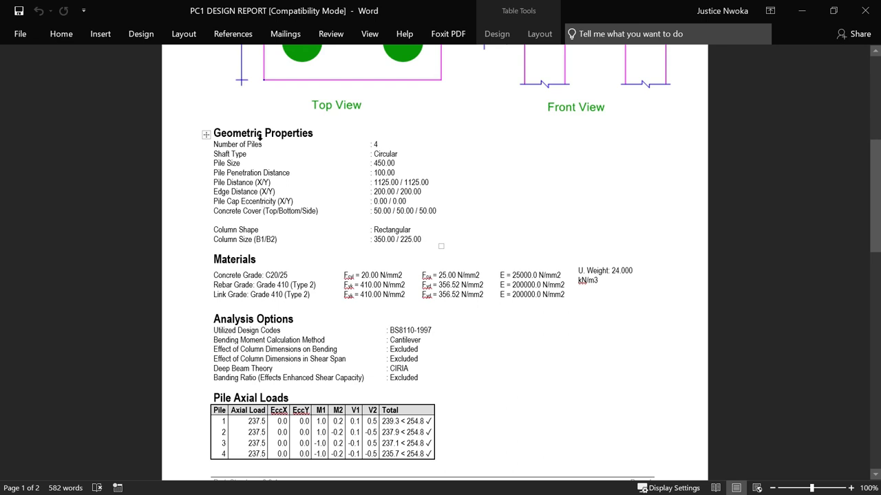
{"action": "scroll", "coordinate": [434, 254], "scroll_direction": "down", "scroll_amount": 2}
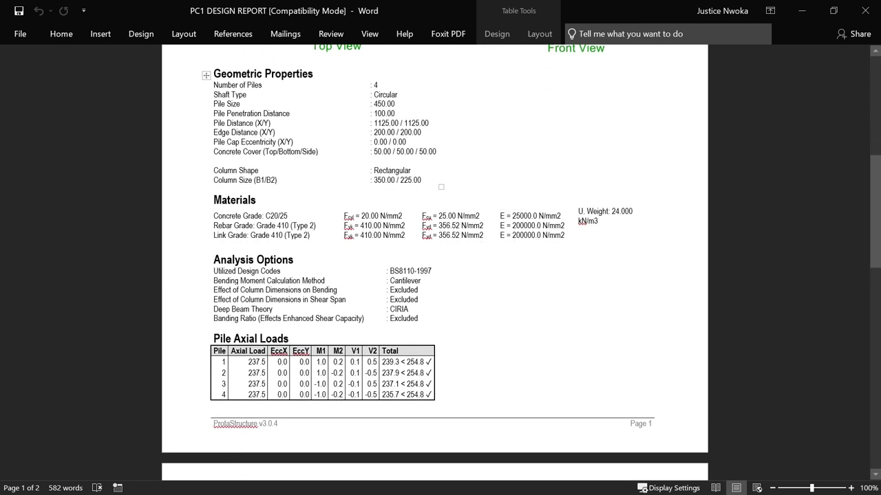
{"action": "left_click", "coordinate": [799, 12]}
- Review the section's lean concrete and pile labels, and measure the upper-left pile circle's diameter in the PC1 plan with a linear dimension
{"action": "scroll", "coordinate": [408, 232], "scroll_direction": "down", "scroll_amount": 2}
{"action": "scroll", "coordinate": [435, 270], "scroll_direction": "up", "scroll_amount": 5}
{"action": "scroll", "coordinate": [441, 261], "scroll_direction": "down", "scroll_amount": 4}
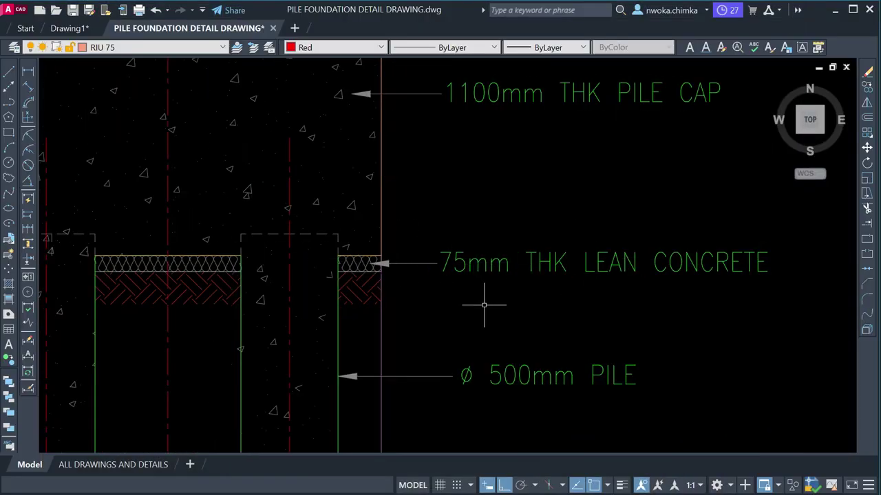
{"action": "scroll", "coordinate": [505, 282], "scroll_direction": "down", "scroll_amount": 4}
{"action": "scroll", "coordinate": [493, 282], "scroll_direction": "up", "scroll_amount": 4}
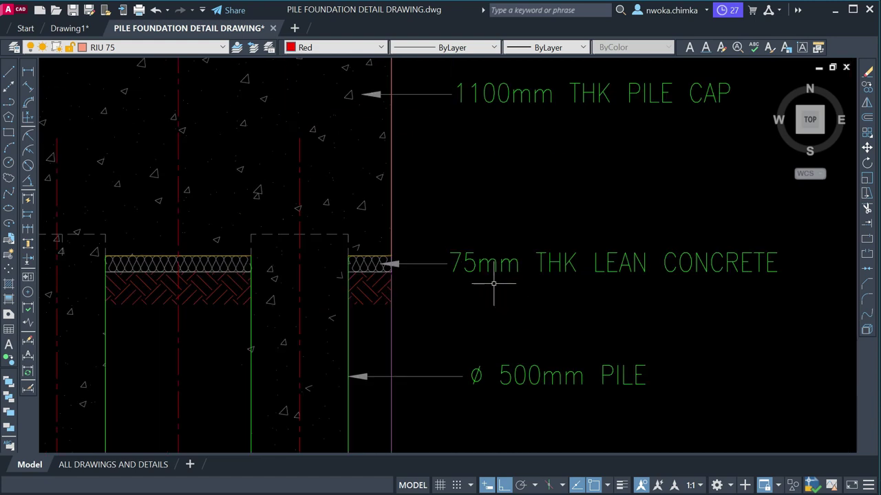
{"action": "scroll", "coordinate": [481, 262], "scroll_direction": "down", "scroll_amount": 4}
{"action": "scroll", "coordinate": [487, 292], "scroll_direction": "up", "scroll_amount": 4}
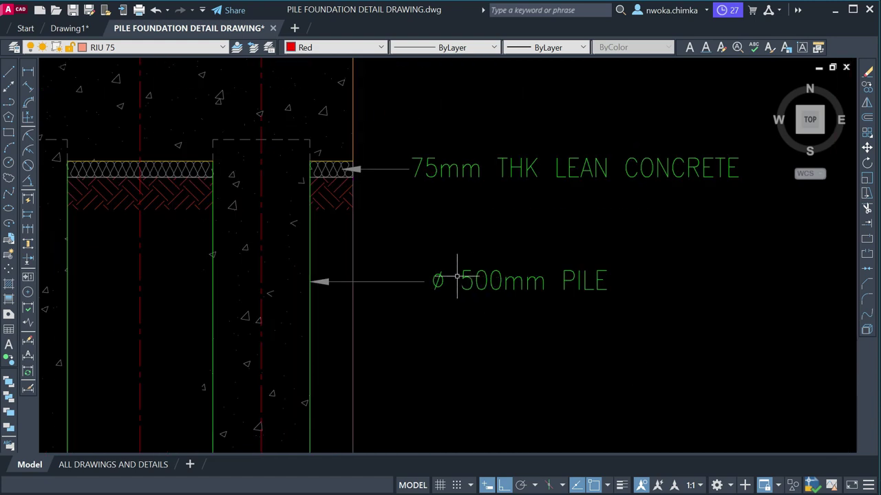
{"action": "left_click", "coordinate": [29, 70]}
{"action": "scroll", "coordinate": [291, 271], "scroll_direction": "down", "scroll_amount": 9}
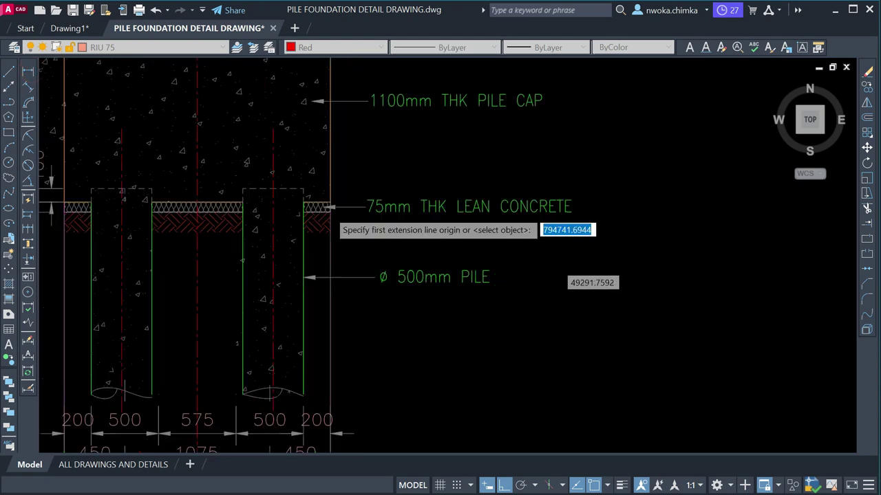
{"action": "scroll", "coordinate": [313, 264], "scroll_direction": "up", "scroll_amount": 9}
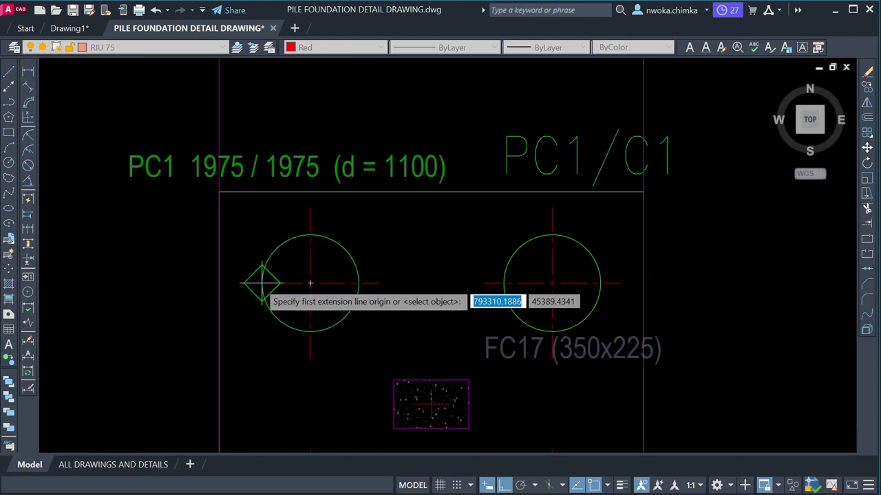
{"action": "left_click", "coordinate": [263, 283]}
{"action": "left_click", "coordinate": [357, 282]}
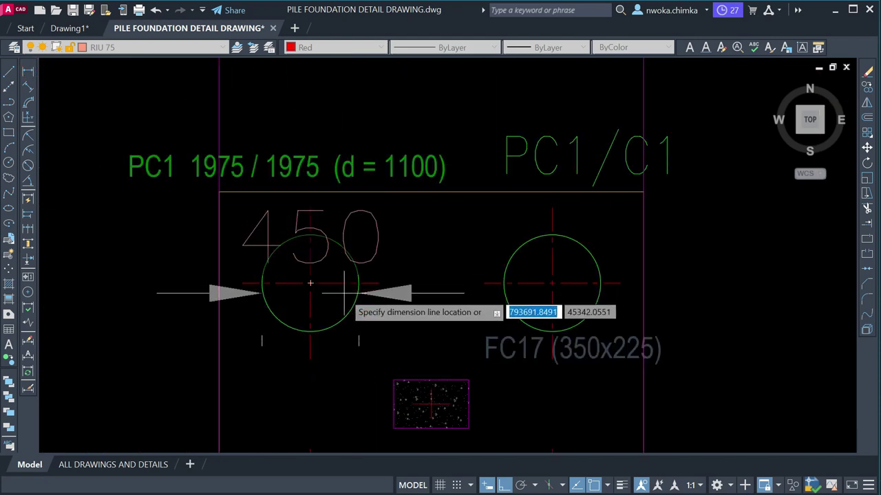
{"action": "key", "text": "Escape"}
- Check the pile shafts' width in the section with a linear dimension, without keeping the dimension
{"action": "scroll", "coordinate": [350, 301], "scroll_direction": "down", "scroll_amount": 3}
{"action": "key", "text": "space"}
{"action": "scroll", "coordinate": [378, 237], "scroll_direction": "up", "scroll_amount": 6}
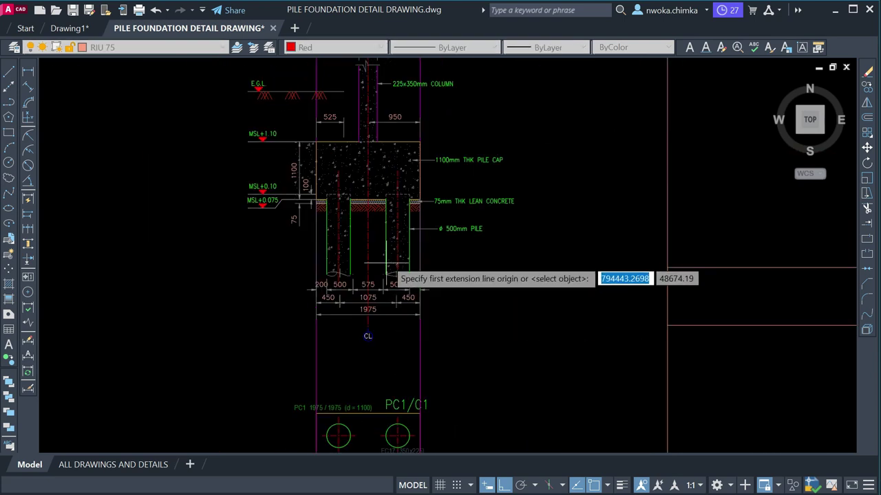
{"action": "left_click", "coordinate": [385, 227]}
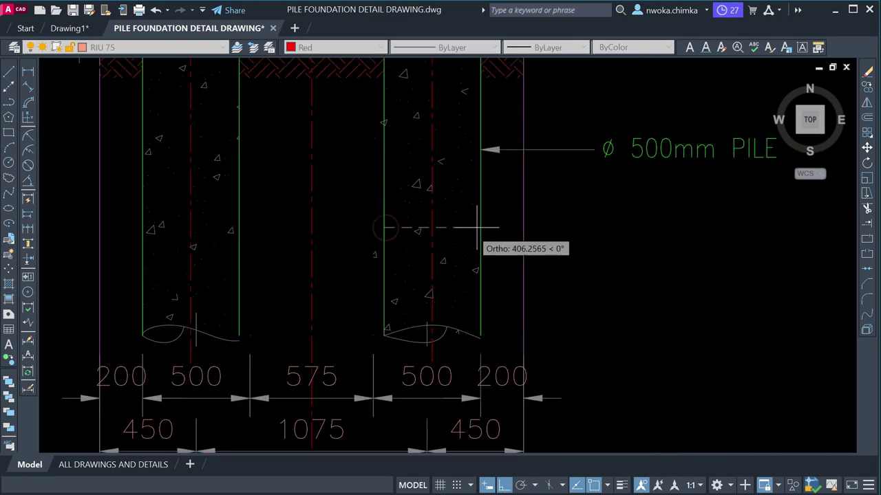
{"action": "left_click", "coordinate": [468, 231]}
{"action": "key", "text": "Escape"}
{"action": "scroll", "coordinate": [397, 248], "scroll_direction": "down", "scroll_amount": 3}
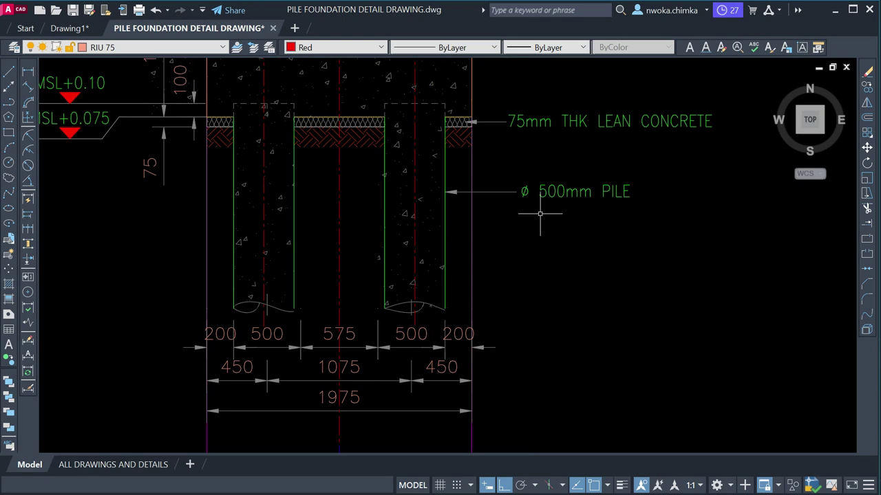
{"action": "key", "text": "space"}
{"action": "scroll", "coordinate": [250, 233], "scroll_direction": "up", "scroll_amount": 3}
{"action": "left_click", "coordinate": [227, 218]}
{"action": "key", "text": "Escape"}
- Change the diameter in the section's pile label so that it reads "Ø 450mm PILE"
{"action": "scroll", "coordinate": [291, 246], "scroll_direction": "down", "scroll_amount": 3}
{"action": "scroll", "coordinate": [461, 244], "scroll_direction": "up", "scroll_amount": 4}
{"action": "double_click", "coordinate": [459, 244]}
{"action": "left_click_drag", "start_coordinate": [487, 234], "coordinate": [450, 233]}
{"action": "type", "text": "45"}
{"action": "key", "text": "ctrl+Return"}
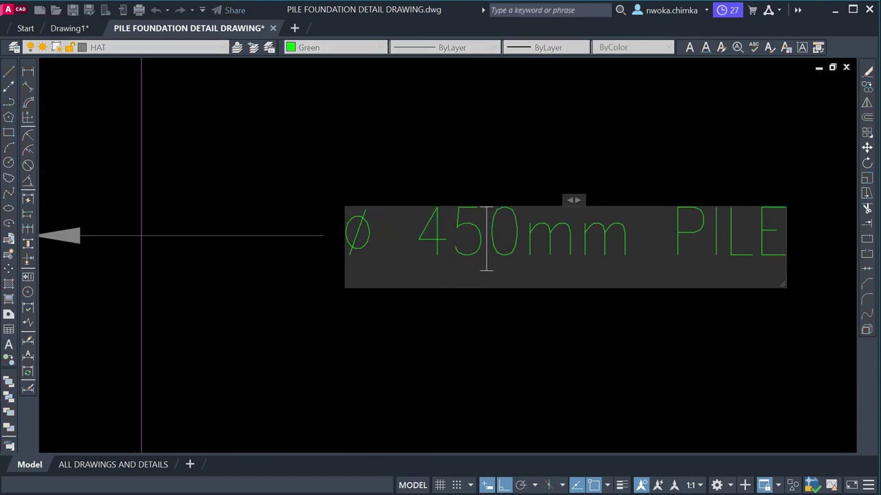
{"action": "scroll", "coordinate": [449, 258], "scroll_direction": "down", "scroll_amount": 2}
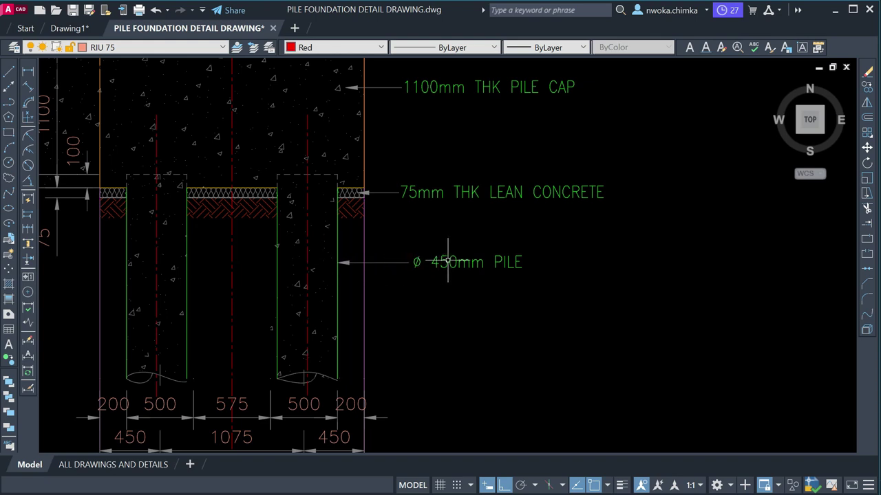
- Measure the lean concrete's thickness beside the right pile with a linear dimension, without keeping the dimension
{"action": "scroll", "coordinate": [448, 262], "scroll_direction": "down", "scroll_amount": 2}
{"action": "scroll", "coordinate": [440, 206], "scroll_direction": "up", "scroll_amount": 2}
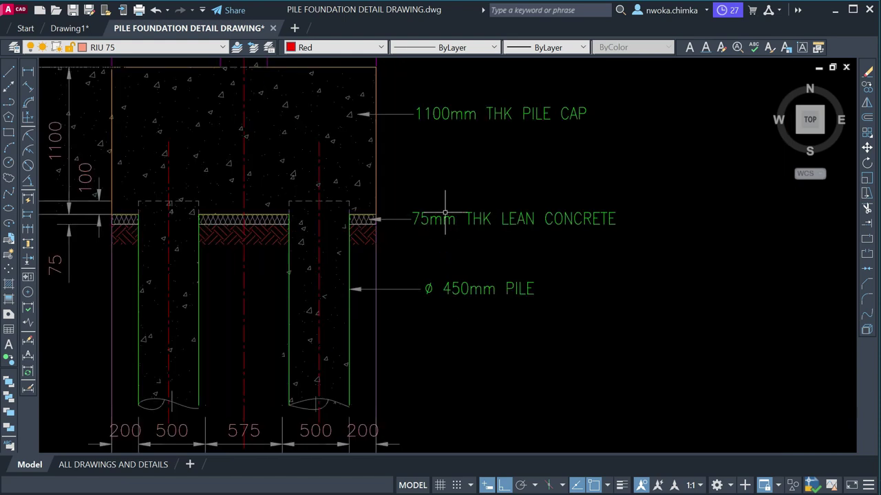
{"action": "scroll", "coordinate": [534, 218], "scroll_direction": "down", "scroll_amount": 2}
{"action": "scroll", "coordinate": [443, 229], "scroll_direction": "up", "scroll_amount": 2}
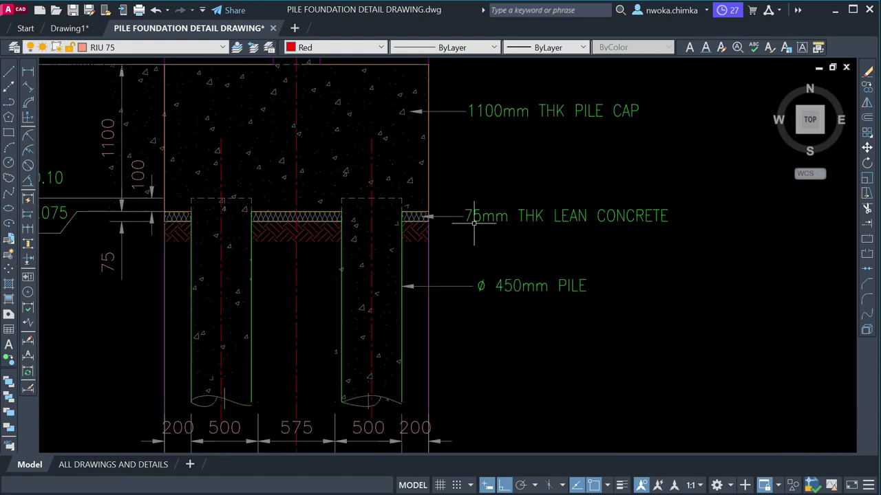
{"action": "left_click", "coordinate": [31, 81]}
{"action": "scroll", "coordinate": [404, 211], "scroll_direction": "up", "scroll_amount": 2}
{"action": "scroll", "coordinate": [425, 209], "scroll_direction": "up", "scroll_amount": 2}
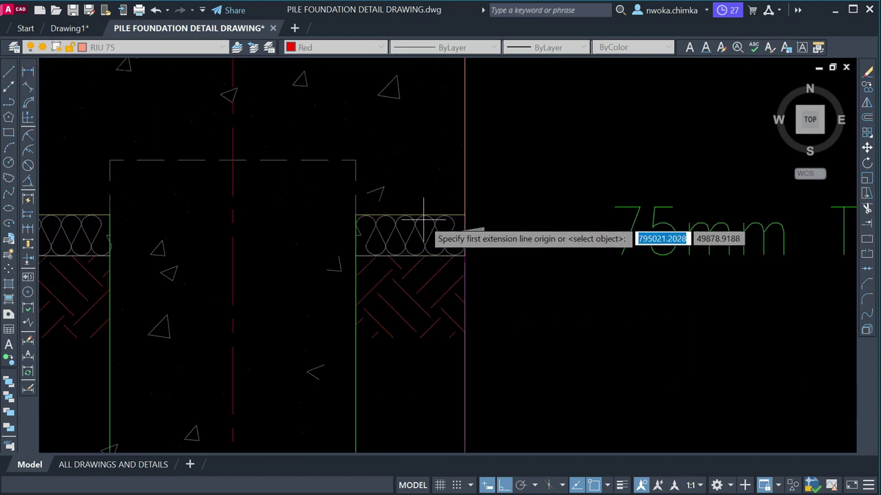
{"action": "scroll", "coordinate": [413, 203], "scroll_direction": "up", "scroll_amount": 5}
{"action": "left_click", "coordinate": [400, 205]}
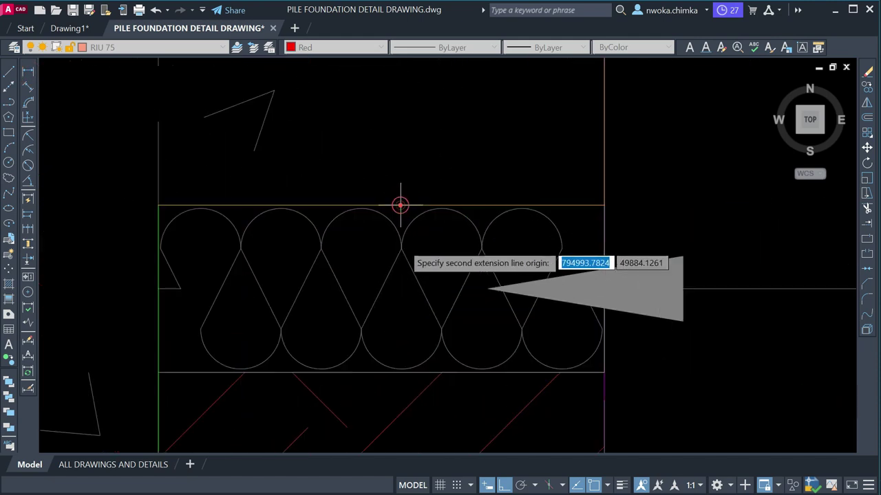
{"action": "left_click", "coordinate": [398, 373]}
{"action": "scroll", "coordinate": [371, 309], "scroll_direction": "down", "scroll_amount": 8}
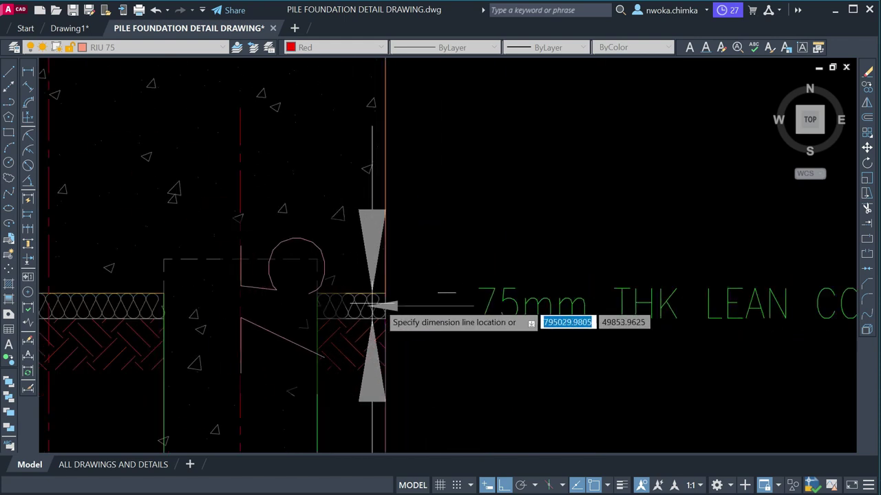
{"action": "key", "text": "Escape"}
{"action": "scroll", "coordinate": [480, 301], "scroll_direction": "down", "scroll_amount": 5}
{"action": "middle_click_drag", "start_coordinate": [394, 301], "coordinate": [502, 286]}
{"action": "scroll", "coordinate": [372, 282], "scroll_direction": "up", "scroll_amount": 9}
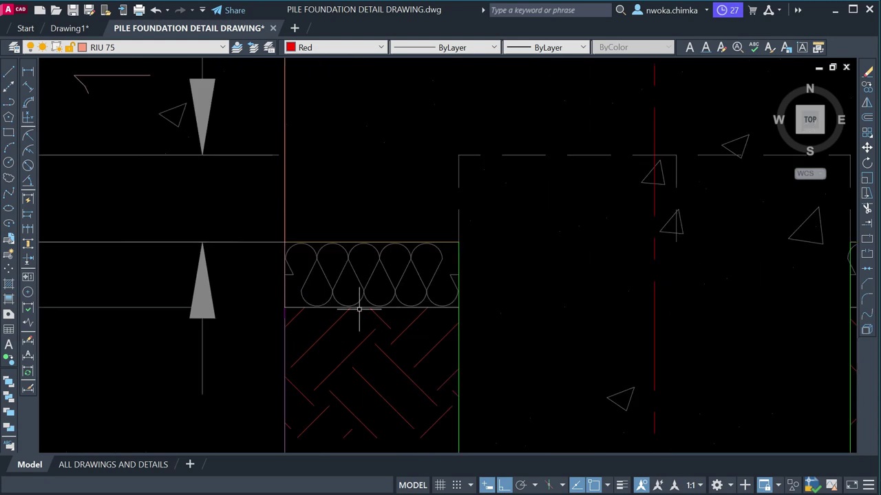
{"action": "left_click", "coordinate": [362, 309]}
{"action": "left_click", "coordinate": [350, 354]}
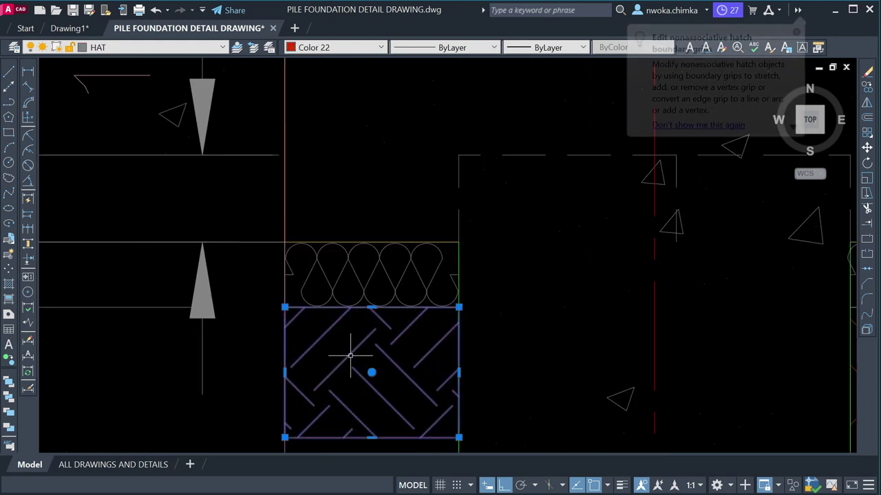
{"action": "key", "text": "Escape"}
{"action": "scroll", "coordinate": [366, 307], "scroll_direction": "up", "scroll_amount": 4}
{"action": "left_click", "coordinate": [367, 305]}
{"action": "left_click", "coordinate": [343, 350]}
{"action": "scroll", "coordinate": [322, 320], "scroll_direction": "down", "scroll_amount": 4}
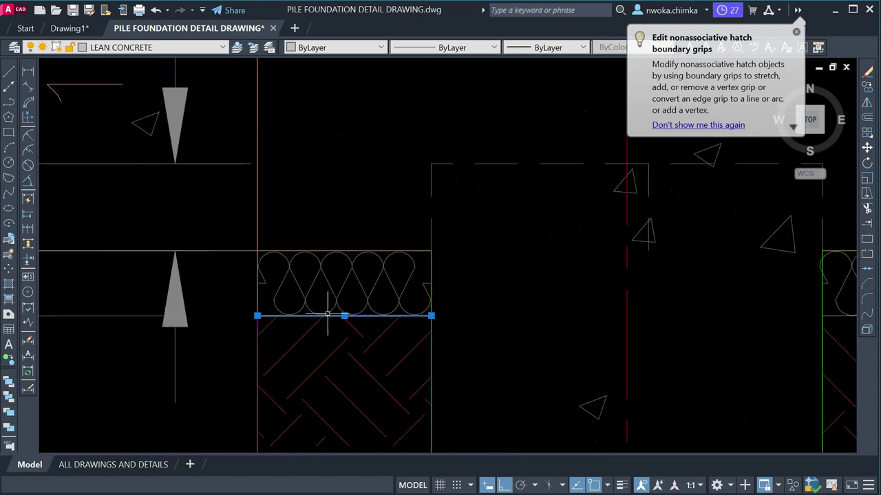
{"action": "left_click", "coordinate": [305, 346]}
{"action": "scroll", "coordinate": [501, 340], "scroll_direction": "down", "scroll_amount": 5}
{"action": "scroll", "coordinate": [492, 333], "scroll_direction": "up", "scroll_amount": 7}
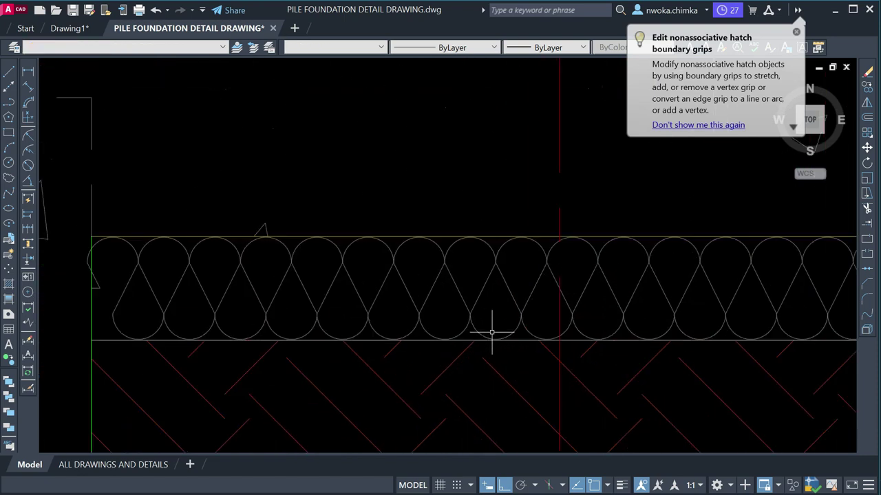
{"action": "left_click", "coordinate": [475, 337]}
{"action": "left_click", "coordinate": [450, 359]}
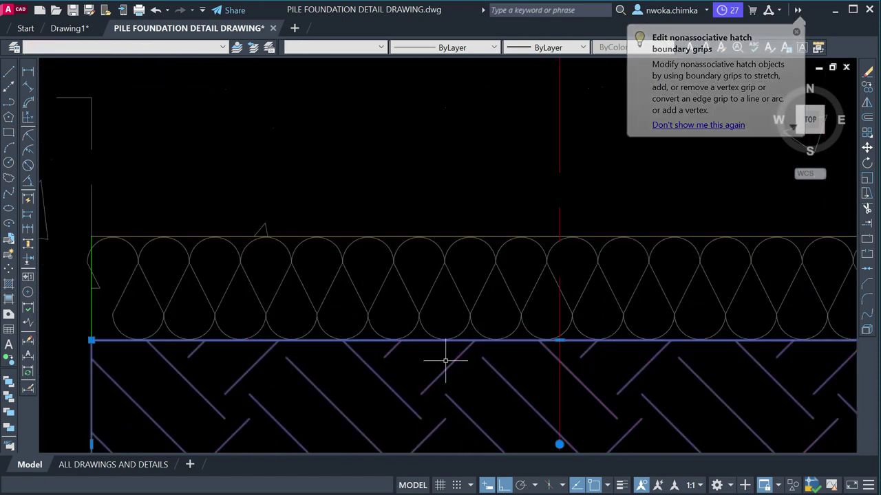
{"action": "scroll", "coordinate": [466, 334], "scroll_direction": "down", "scroll_amount": 6}
{"action": "scroll", "coordinate": [632, 339], "scroll_direction": "up", "scroll_amount": 4}
{"action": "scroll", "coordinate": [631, 338], "scroll_direction": "up", "scroll_amount": 3}
{"action": "left_click", "coordinate": [685, 348]}
{"action": "left_click", "coordinate": [678, 402]}
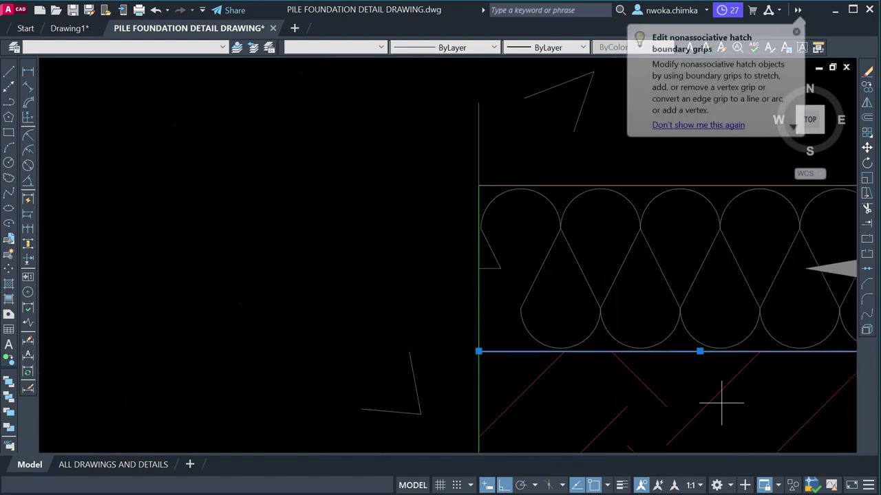
{"action": "scroll", "coordinate": [582, 308], "scroll_direction": "down", "scroll_amount": 3}
{"action": "key", "text": "Return"}
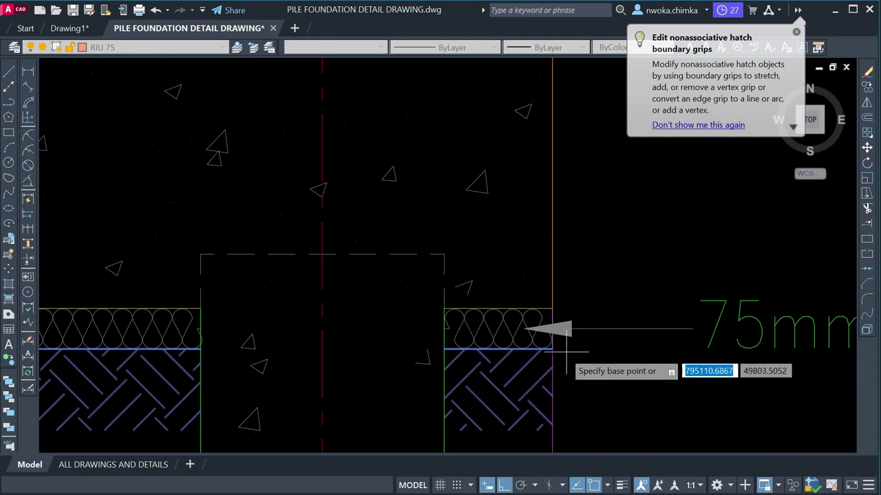
{"action": "scroll", "coordinate": [482, 352], "scroll_direction": "up", "scroll_amount": 5}
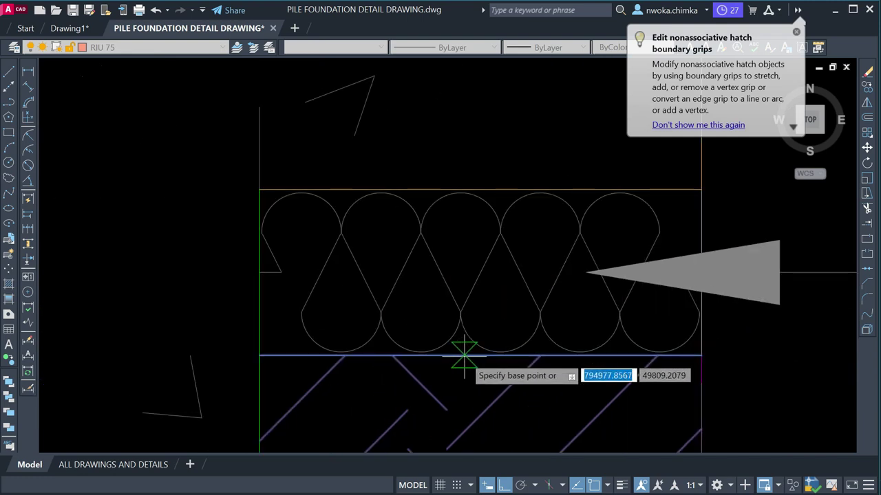
{"action": "left_click", "coordinate": [464, 355]}
{"action": "key", "text": "Escape"}
{"action": "scroll", "coordinate": [508, 297], "scroll_direction": "down", "scroll_amount": 5}
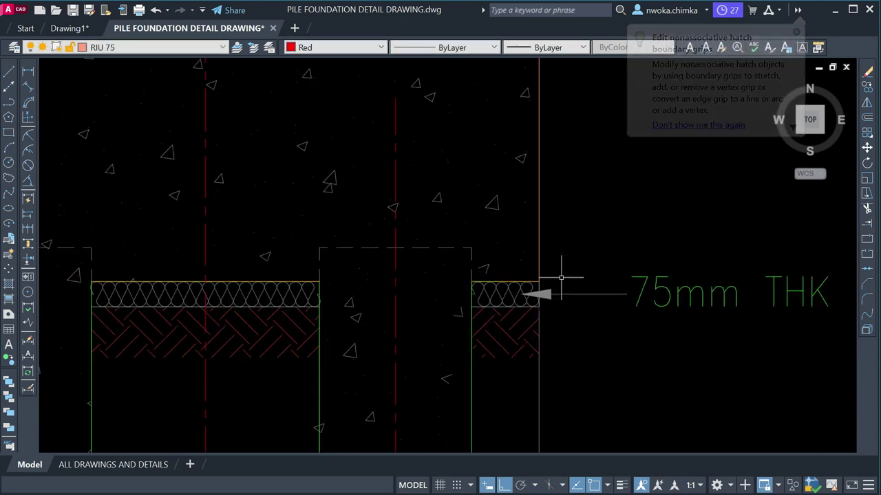
- Try to move everything below the lean concrete, including the pile shafts and bottom dimensions, up by 25 mm, excluding the lean concrete label's leader
{"action": "scroll", "coordinate": [592, 295], "scroll_direction": "down", "scroll_amount": 4}
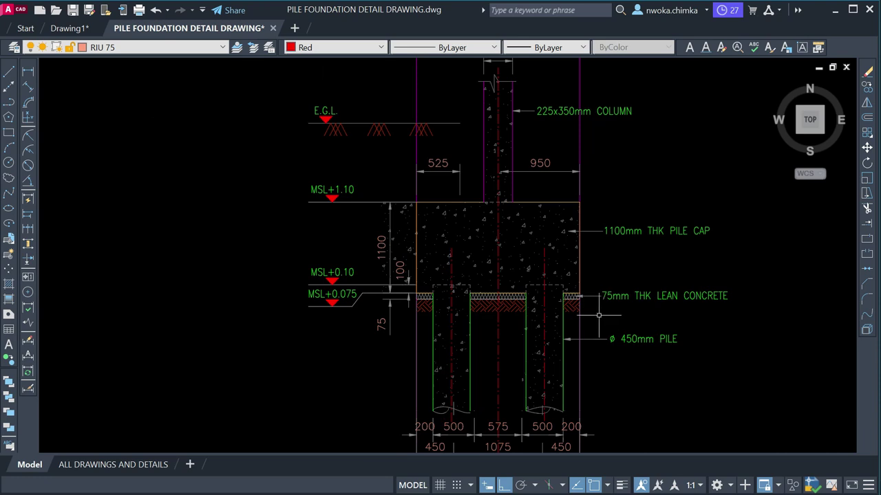
{"action": "scroll", "coordinate": [625, 303], "scroll_direction": "up", "scroll_amount": 5}
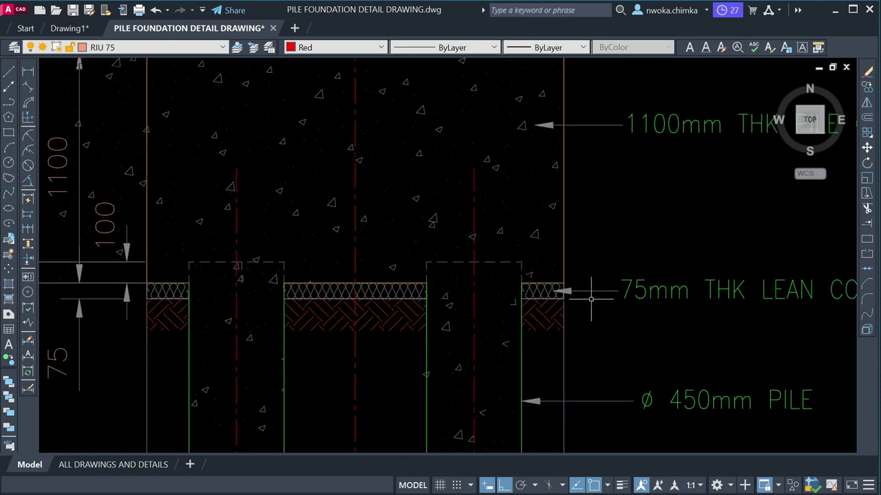
{"action": "left_click", "coordinate": [589, 294]}
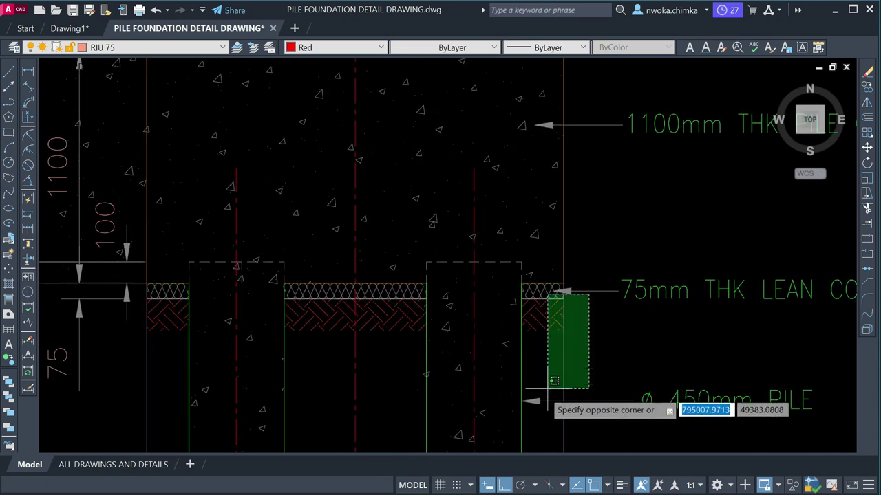
{"action": "scroll", "coordinate": [530, 304], "scroll_direction": "down", "scroll_amount": 6}
{"action": "scroll", "coordinate": [516, 327], "scroll_direction": "up", "scroll_amount": 3}
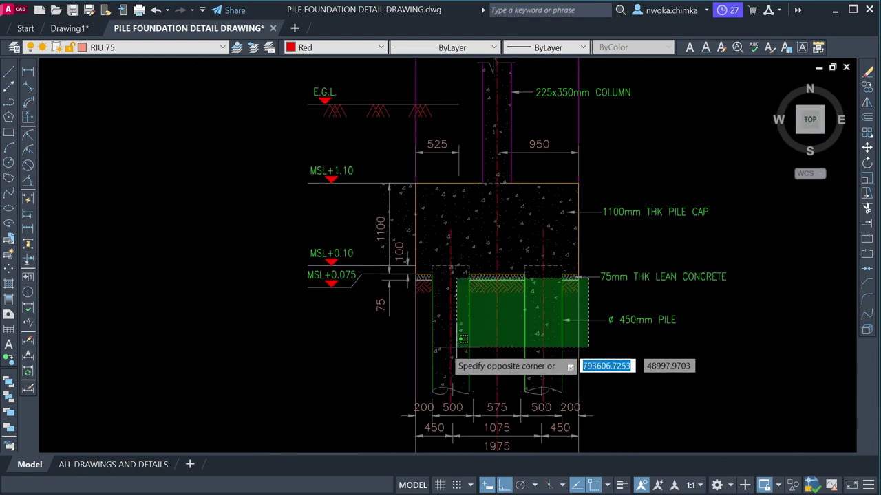
{"action": "middle_click_drag", "start_coordinate": [377, 431], "coordinate": [375, 325]}
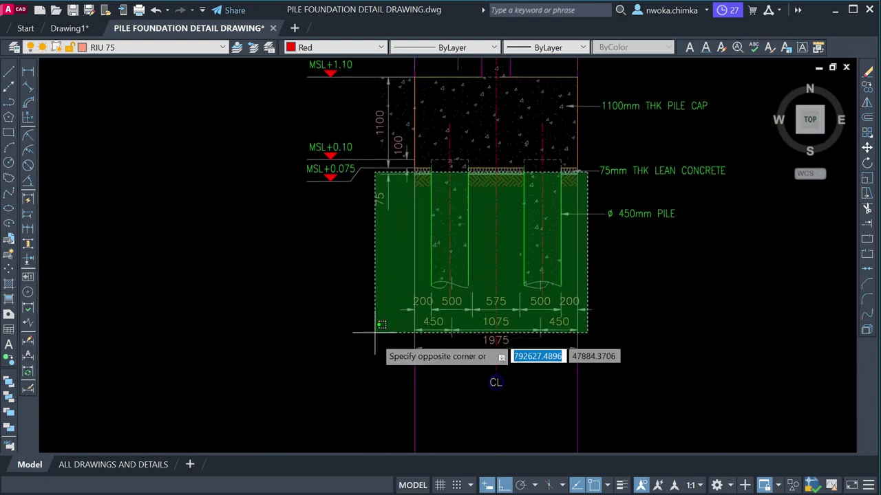
{"action": "left_click", "coordinate": [364, 403]}
{"action": "scroll", "coordinate": [580, 168], "scroll_direction": "up", "scroll_amount": 8}
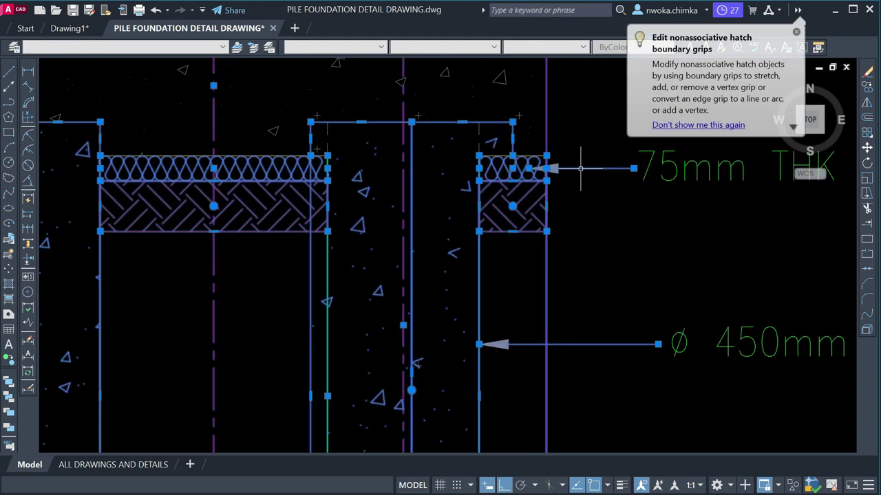
{"action": "left_click", "coordinate": [589, 169], "text": "shift"}
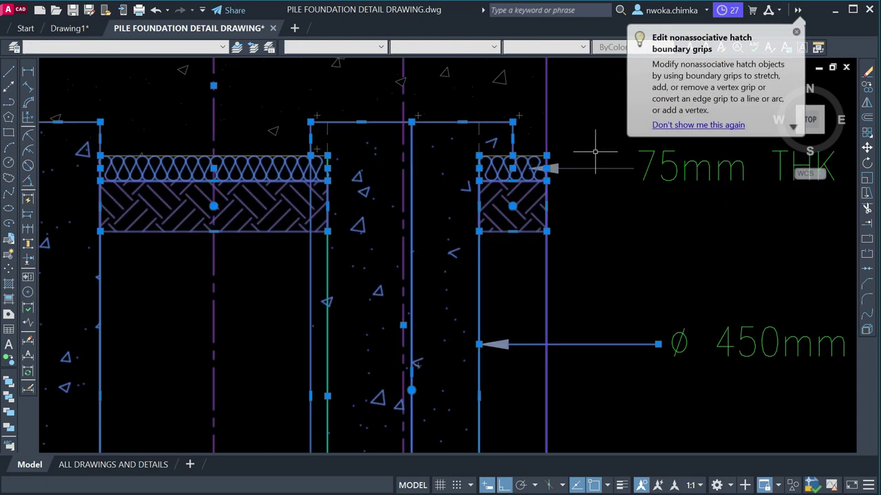
{"action": "key", "text": "Return"}
{"action": "scroll", "coordinate": [523, 193], "scroll_direction": "up", "scroll_amount": 6}
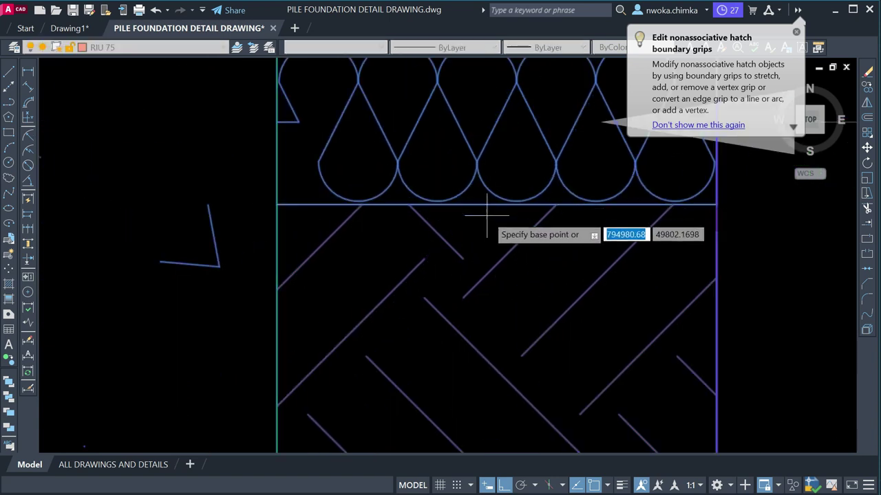
{"action": "left_click", "coordinate": [487, 204]}
{"action": "scroll", "coordinate": [487, 196], "scroll_direction": "up", "scroll_amount": 5}
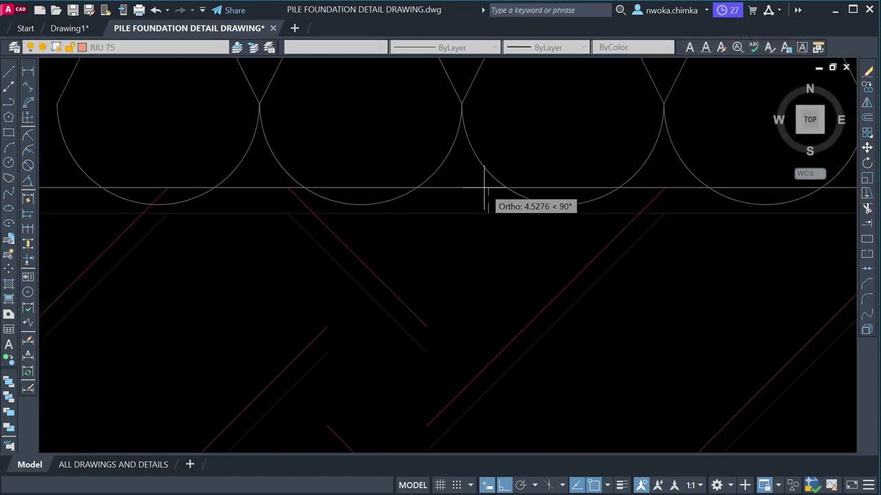
{"action": "type", "text": "25"}
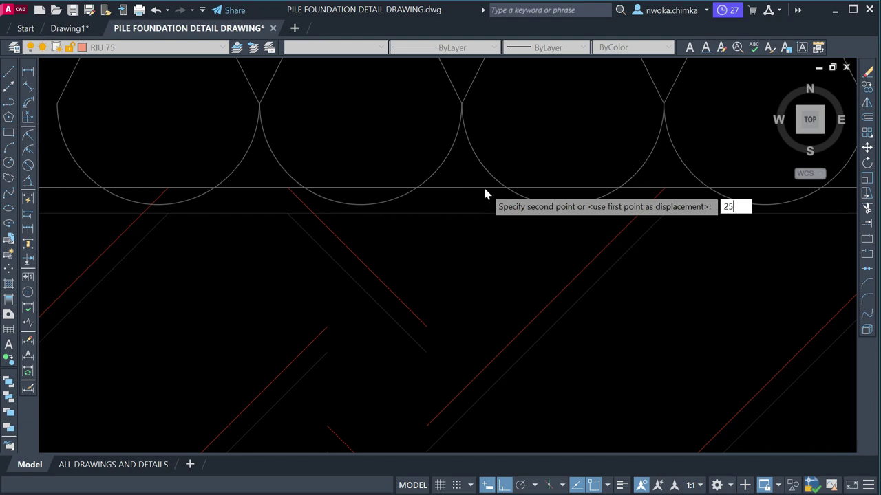
{"action": "key", "text": "Return"}
{"action": "scroll", "coordinate": [483, 187], "scroll_direction": "down", "scroll_amount": 10}
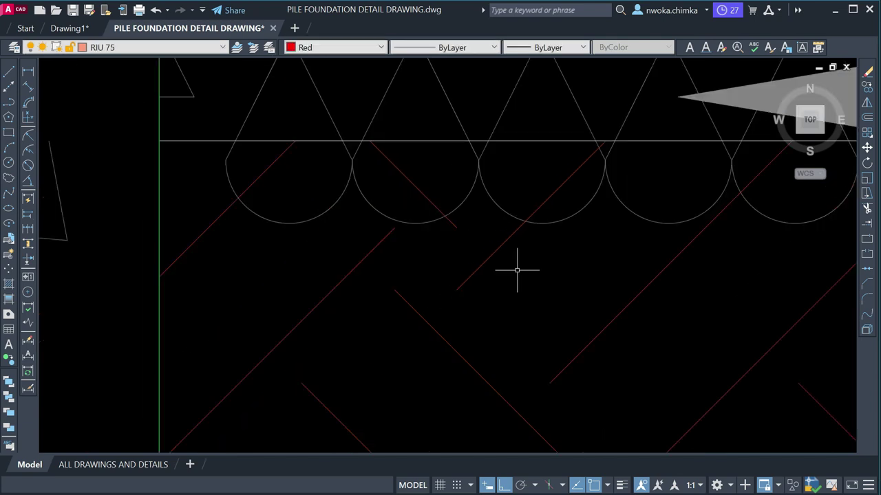
{"action": "scroll", "coordinate": [624, 240], "scroll_direction": "down", "scroll_amount": 8}
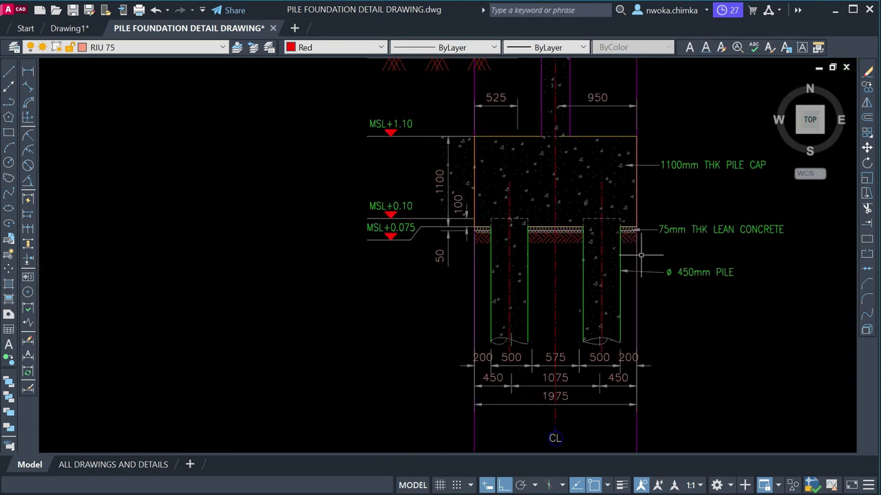
- Undo the 25 mm upward move of the piles, soil hatches and bottom dimensions
{"action": "key", "text": "ctrl+z"}
{"action": "key", "text": "ctrl+z"}
{"action": "key", "text": "ctrl+z"}
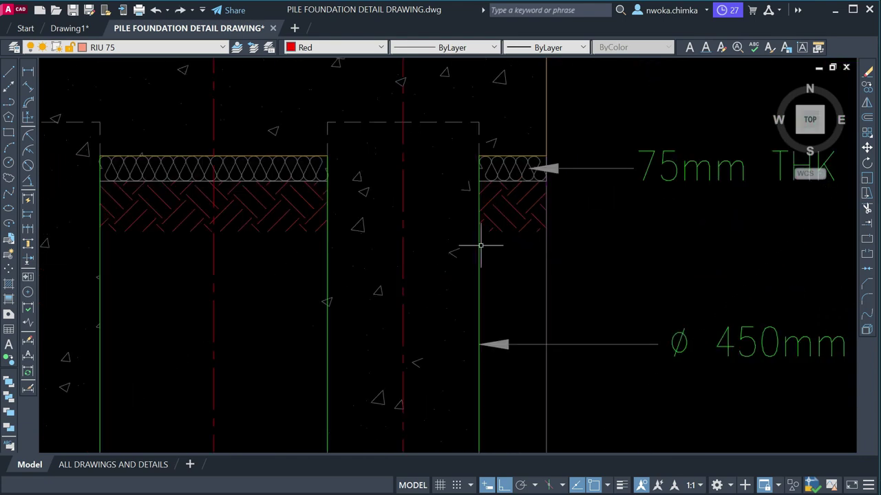
- Move the lean concrete's bottom lines and the soil hatches beneath them up by 25 mm in all three bays, leaving the piles out
{"action": "scroll", "coordinate": [625, 316], "scroll_direction": "down", "scroll_amount": 5}
{"action": "scroll", "coordinate": [357, 244], "scroll_direction": "up", "scroll_amount": 8}
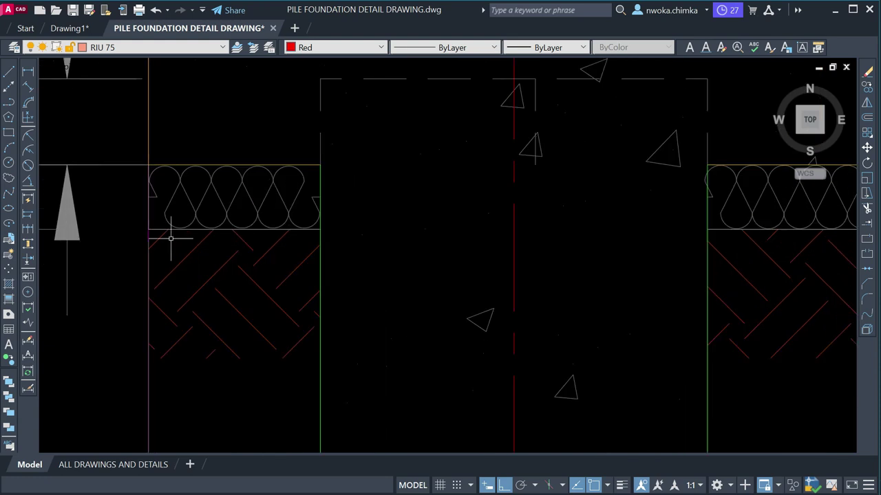
{"action": "scroll", "coordinate": [211, 230], "scroll_direction": "up", "scroll_amount": 3}
{"action": "left_click", "coordinate": [236, 230]}
{"action": "left_click", "coordinate": [269, 265]}
{"action": "left_click", "coordinate": [226, 322]}
{"action": "scroll", "coordinate": [207, 312], "scroll_direction": "down", "scroll_amount": 5}
{"action": "scroll", "coordinate": [350, 294], "scroll_direction": "up", "scroll_amount": 6}
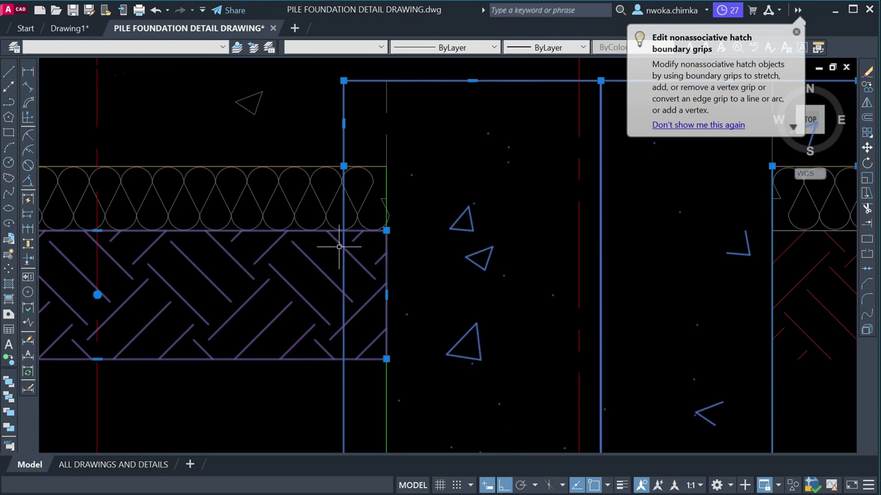
{"action": "left_click", "coordinate": [344, 108], "text": "shift"}
{"action": "scroll", "coordinate": [277, 238], "scroll_direction": "up", "scroll_amount": 4}
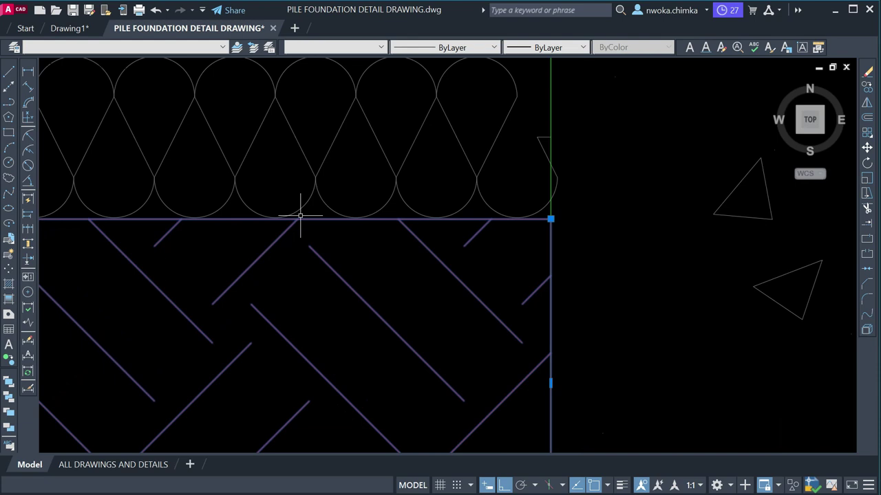
{"action": "left_click", "coordinate": [307, 211]}
{"action": "left_click", "coordinate": [322, 232]}
{"action": "left_click", "coordinate": [317, 216]}
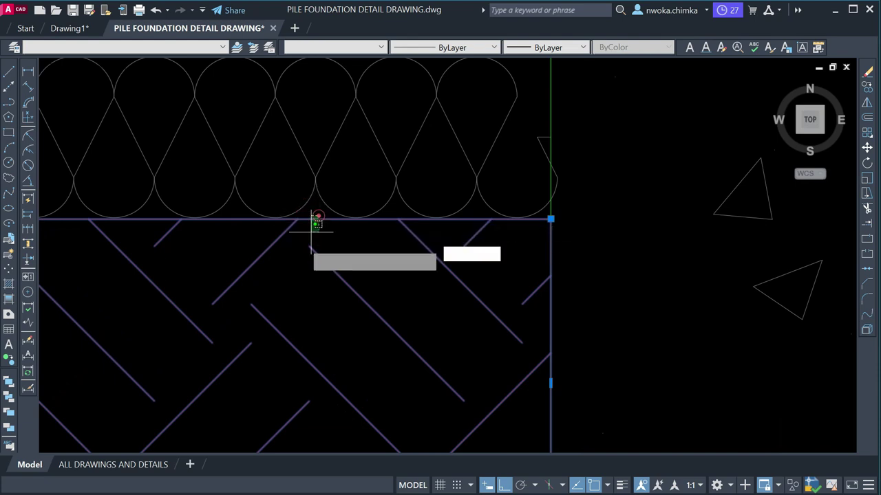
{"action": "left_click", "coordinate": [297, 251]}
{"action": "scroll", "coordinate": [249, 259], "scroll_direction": "down", "scroll_amount": 4}
{"action": "scroll", "coordinate": [249, 259], "scroll_direction": "down", "scroll_amount": 4}
{"action": "scroll", "coordinate": [455, 248], "scroll_direction": "up", "scroll_amount": 4}
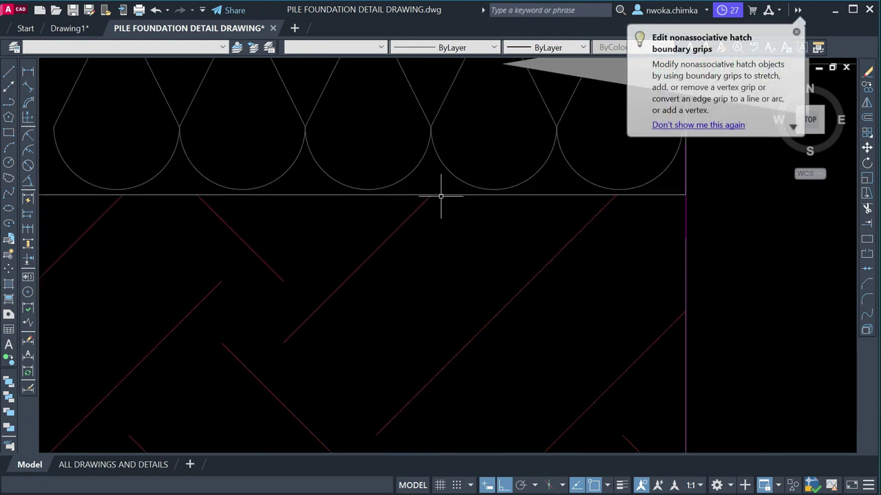
{"action": "left_click", "coordinate": [418, 228]}
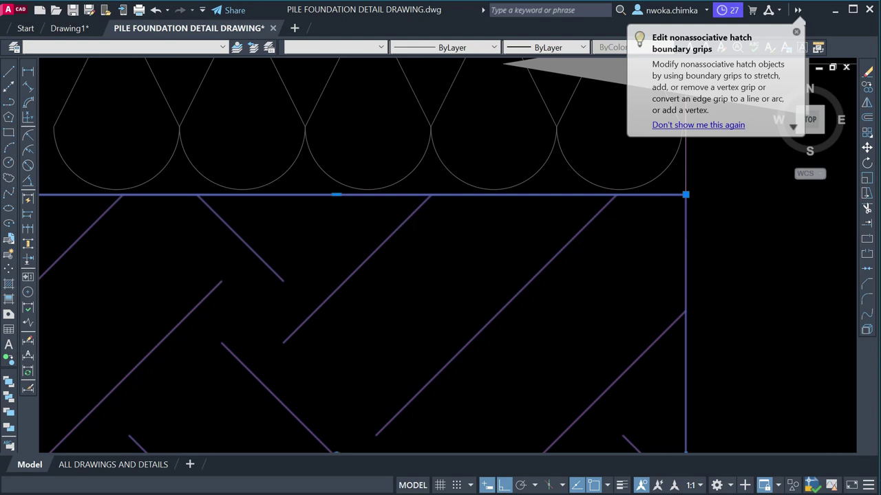
{"action": "key", "text": "m"}
{"action": "key", "text": "space"}
{"action": "scroll", "coordinate": [517, 241], "scroll_direction": "down", "scroll_amount": 4}
{"action": "scroll", "coordinate": [518, 241], "scroll_direction": "up", "scroll_amount": 4}
{"action": "left_click", "coordinate": [430, 217]}
{"action": "type", "text": "25"}
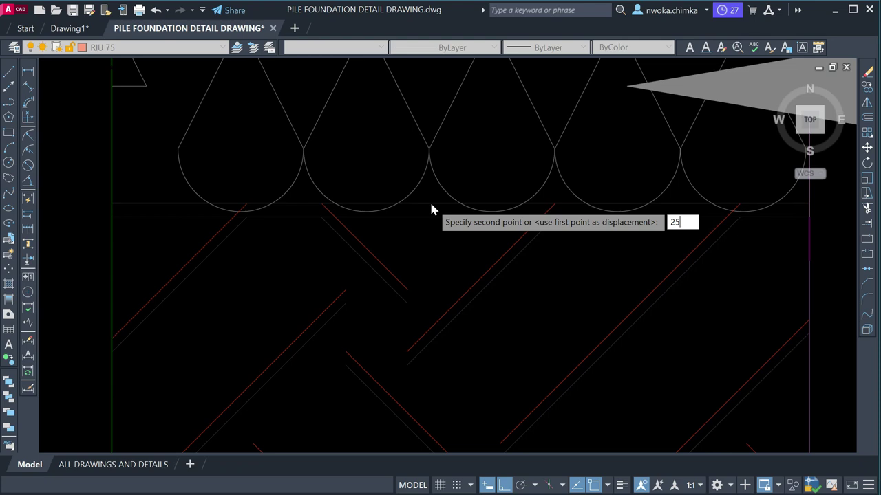
{"action": "key", "text": "Return"}
{"action": "scroll", "coordinate": [478, 225], "scroll_direction": "down", "scroll_amount": 5}
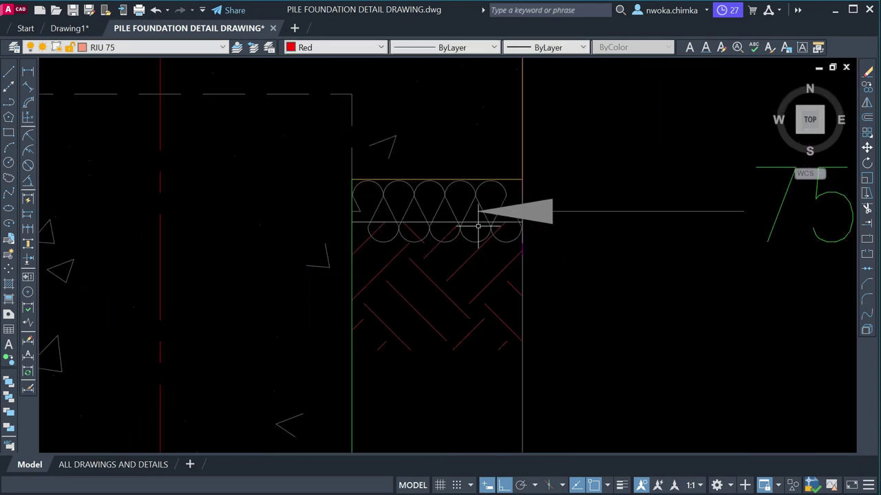
- Check the lean concrete's thickness beside the right pile with a linear dimension, without keeping the dimension
{"action": "scroll", "coordinate": [469, 200], "scroll_direction": "up", "scroll_amount": 2}
{"action": "scroll", "coordinate": [482, 191], "scroll_direction": "down", "scroll_amount": 4}
{"action": "scroll", "coordinate": [361, 167], "scroll_direction": "up", "scroll_amount": 4}
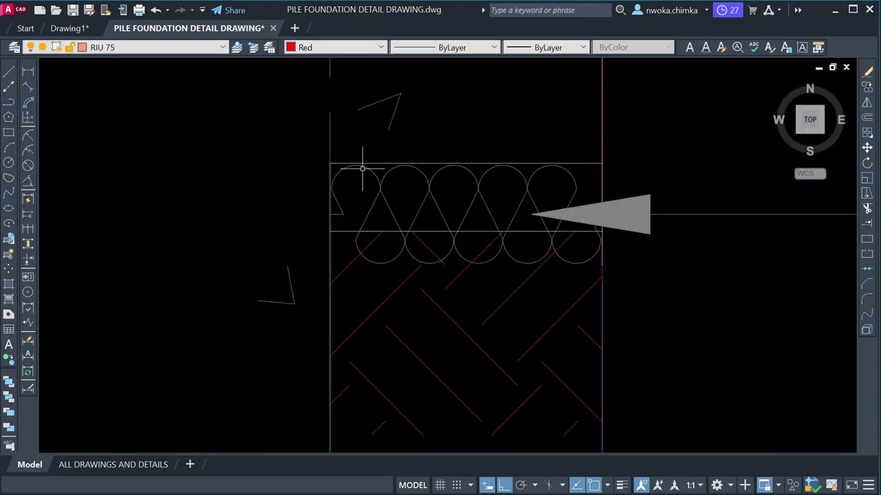
{"action": "type", "text": "dli"}
{"action": "key", "text": "Return"}
{"action": "scroll", "coordinate": [491, 153], "scroll_direction": "up", "scroll_amount": 2}
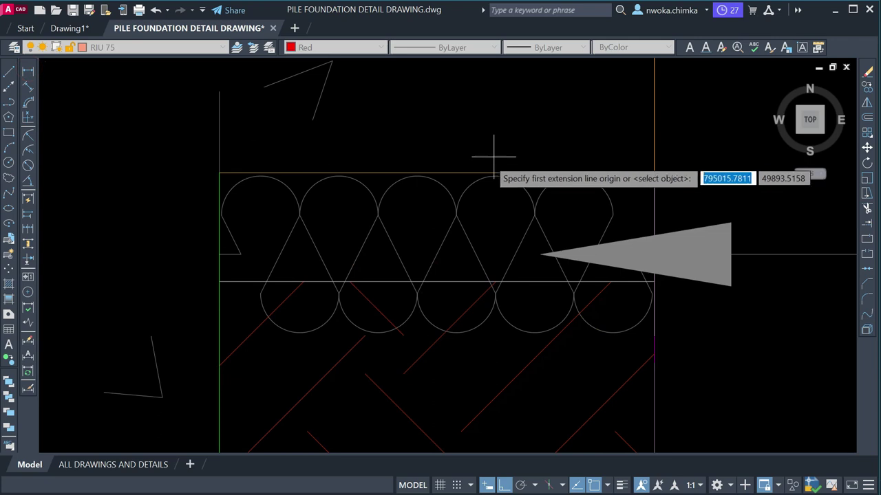
{"action": "left_click", "coordinate": [461, 172]}
{"action": "left_click", "coordinate": [459, 282]}
{"action": "scroll", "coordinate": [452, 282], "scroll_direction": "down", "scroll_amount": 5}
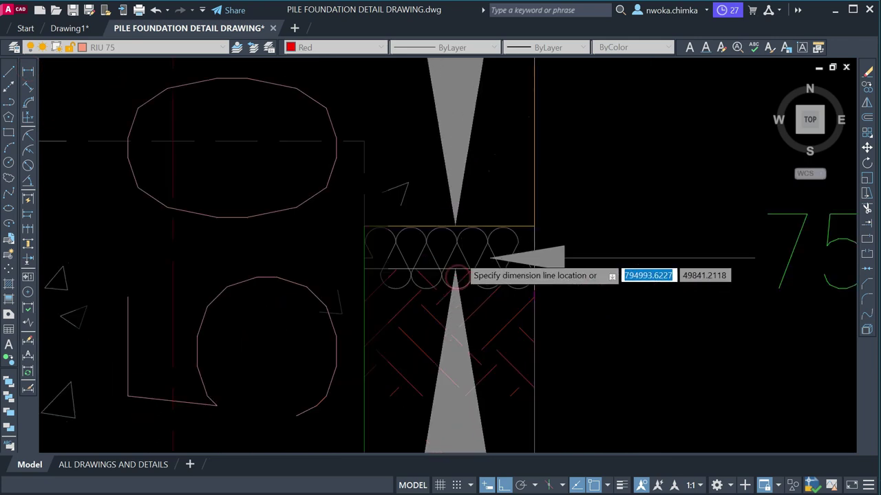
{"action": "scroll", "coordinate": [628, 224], "scroll_direction": "down", "scroll_amount": 3}
{"action": "scroll", "coordinate": [540, 257], "scroll_direction": "up", "scroll_amount": 3}
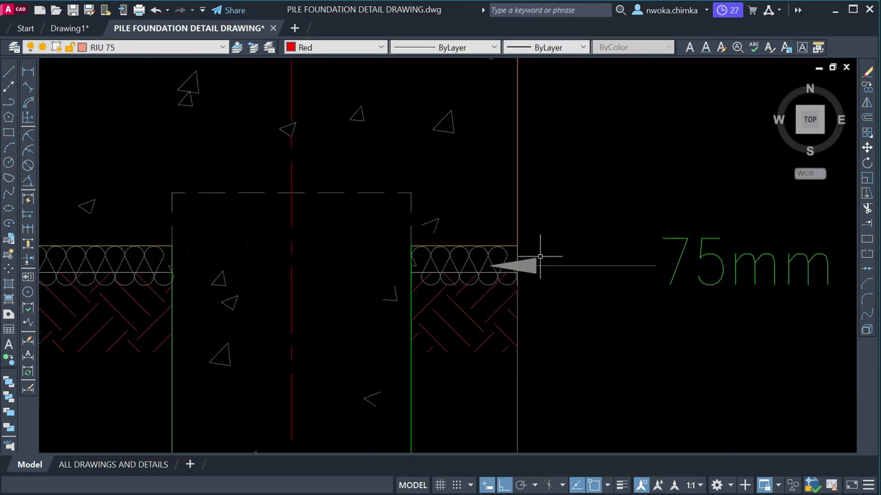
- Move the batting line out of the lean concrete beside the right pile, horizontally to blank space beyond the labels
{"action": "scroll", "coordinate": [485, 255], "scroll_direction": "up", "scroll_amount": 2}
{"action": "left_click", "coordinate": [464, 267]}
{"action": "scroll", "coordinate": [440, 254], "scroll_direction": "up", "scroll_amount": 2}
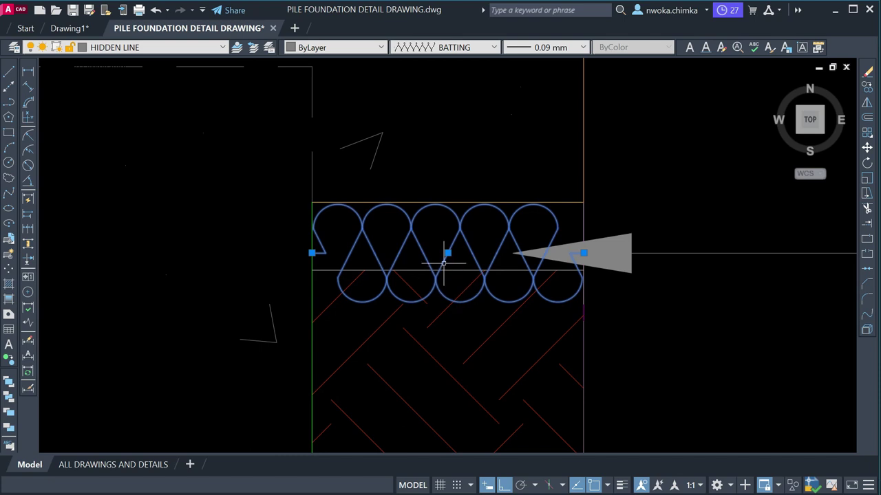
{"action": "type", "text": "m"}
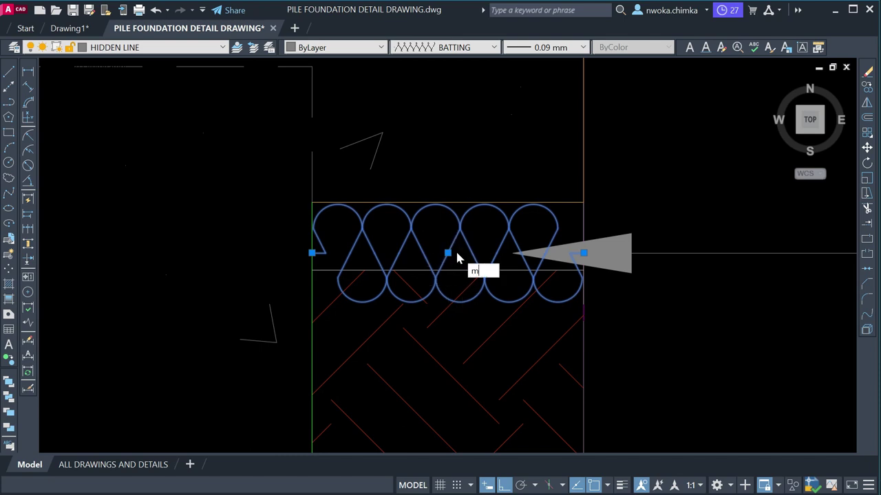
{"action": "key", "text": "Return"}
{"action": "left_click", "coordinate": [444, 250]}
{"action": "scroll", "coordinate": [282, 257], "scroll_direction": "down", "scroll_amount": 3}
{"action": "scroll", "coordinate": [343, 257], "scroll_direction": "down", "scroll_amount": 1}
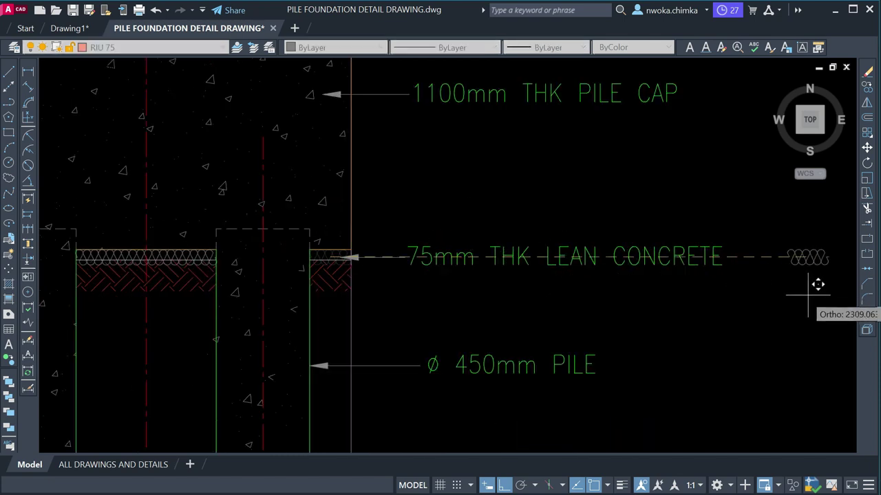
{"action": "middle_click_drag", "start_coordinate": [773, 281], "coordinate": [535, 259]}
{"action": "left_click", "coordinate": [583, 253]}
{"action": "middle_click_drag", "start_coordinate": [461, 249], "coordinate": [738, 259]}
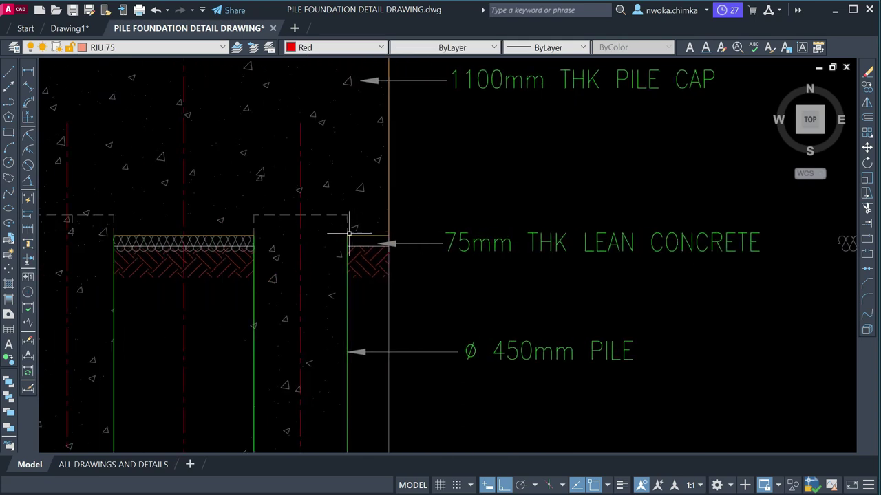
- Delete the batting lines from the lean concrete between the piles and outside the left pile
{"action": "scroll", "coordinate": [358, 226], "scroll_direction": "up", "scroll_amount": 4}
{"action": "scroll", "coordinate": [439, 222], "scroll_direction": "down", "scroll_amount": 4}
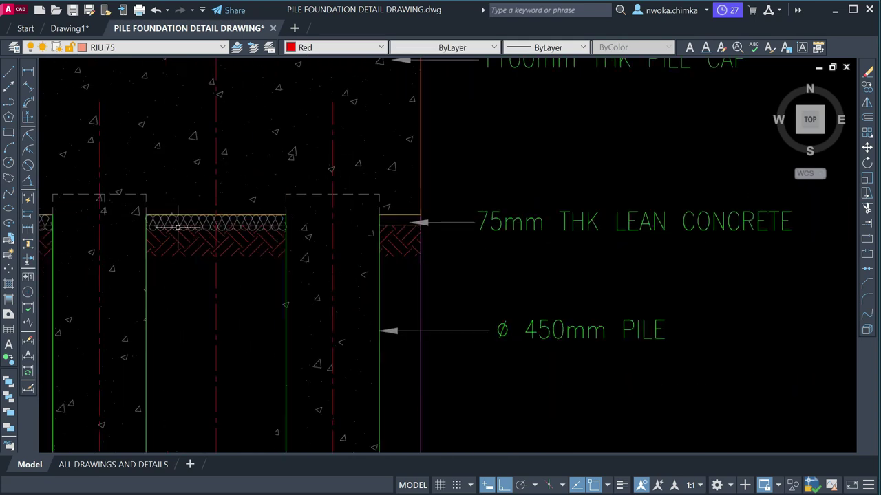
{"action": "scroll", "coordinate": [158, 225], "scroll_direction": "up", "scroll_amount": 4}
{"action": "left_click", "coordinate": [241, 206]}
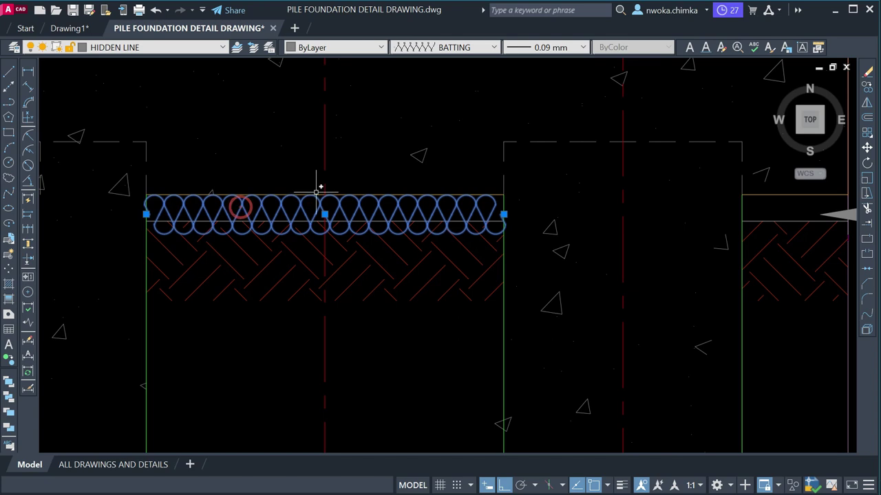
{"action": "key", "text": "Escape"}
{"action": "scroll", "coordinate": [576, 226], "scroll_direction": "down", "scroll_amount": 4}
{"action": "scroll", "coordinate": [293, 220], "scroll_direction": "up", "scroll_amount": 4}
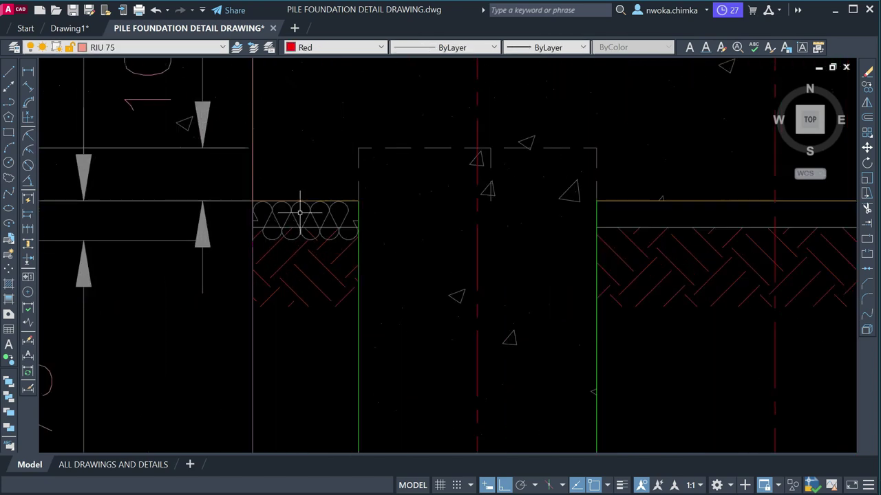
{"action": "left_click", "coordinate": [299, 215]}
{"action": "key", "text": "Escape"}
{"action": "scroll", "coordinate": [541, 227], "scroll_direction": "down", "scroll_amount": 4}
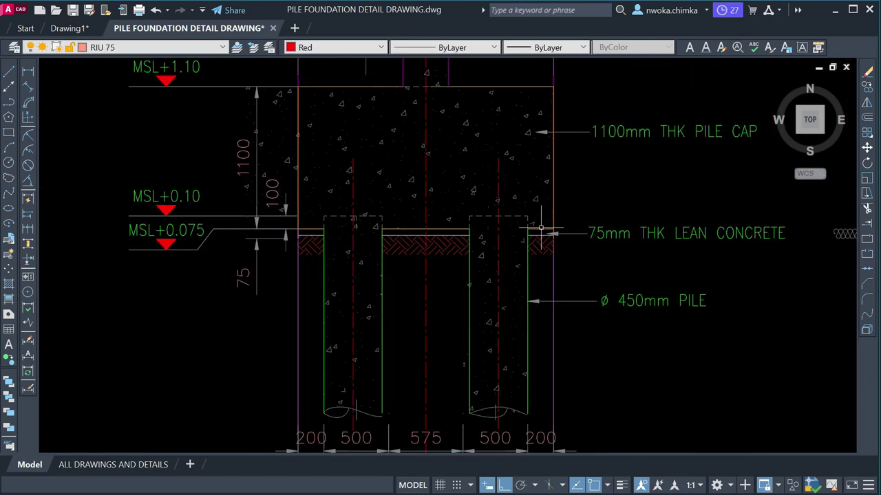
- Make BATTING the current linetype for new objects
{"action": "scroll", "coordinate": [515, 226], "scroll_direction": "up", "scroll_amount": 2}
{"action": "left_click", "coordinate": [539, 47]}
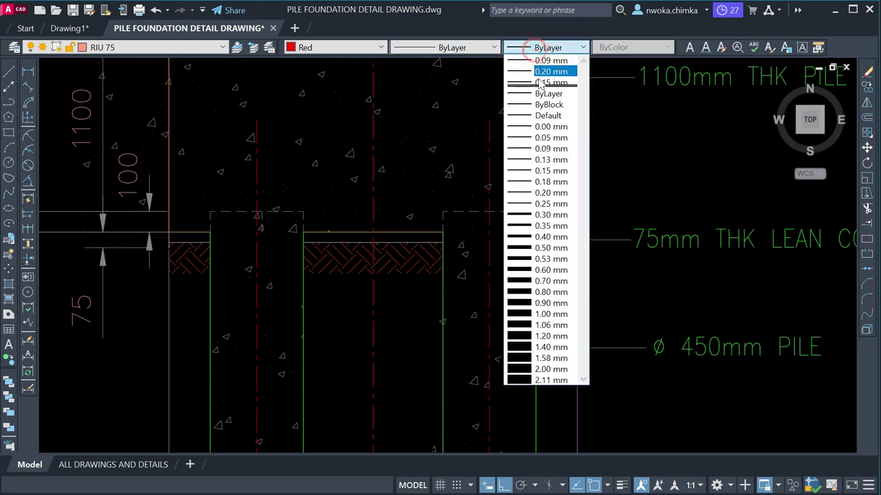
{"action": "left_click", "coordinate": [485, 47]}
{"action": "left_click", "coordinate": [485, 47]}
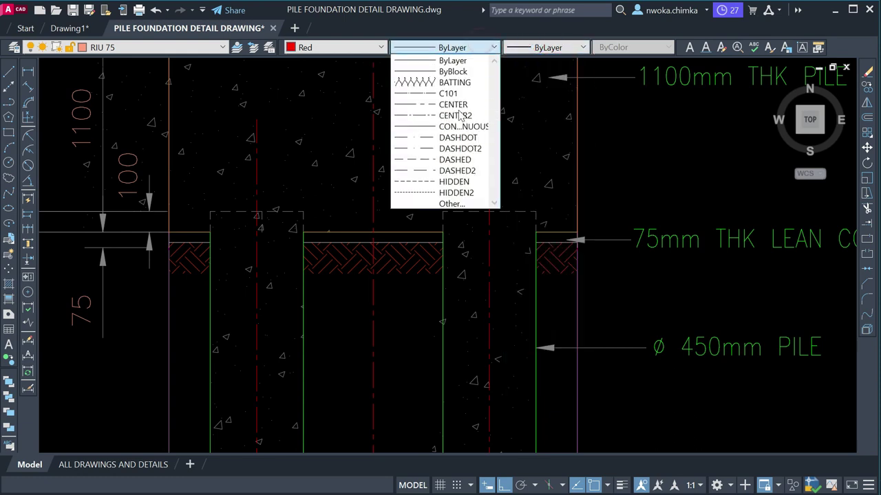
{"action": "left_click", "coordinate": [454, 83]}
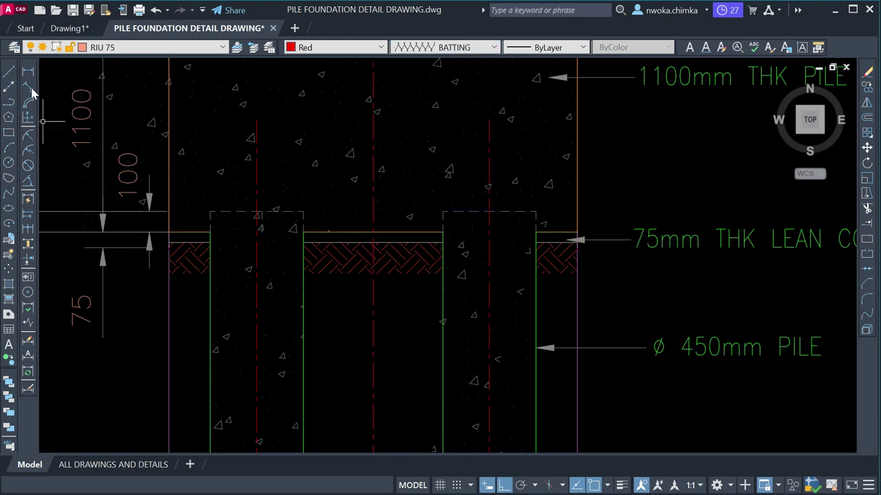
- Draw a 200 mm horizontal batting line across the lean concrete bay beside the right pile, from the pile edge to the cap edge
{"action": "left_click", "coordinate": [12, 72]}
{"action": "scroll", "coordinate": [569, 265], "scroll_direction": "up", "scroll_amount": 3}
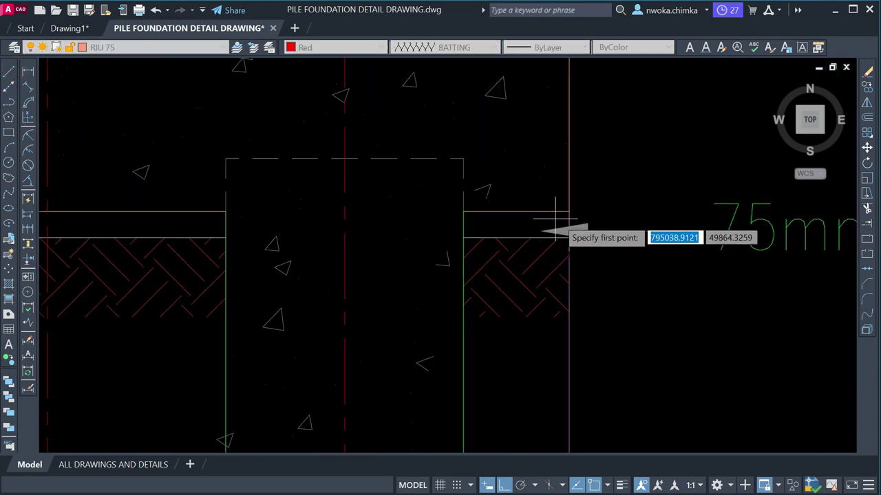
{"action": "scroll", "coordinate": [570, 224], "scroll_direction": "up", "scroll_amount": 2}
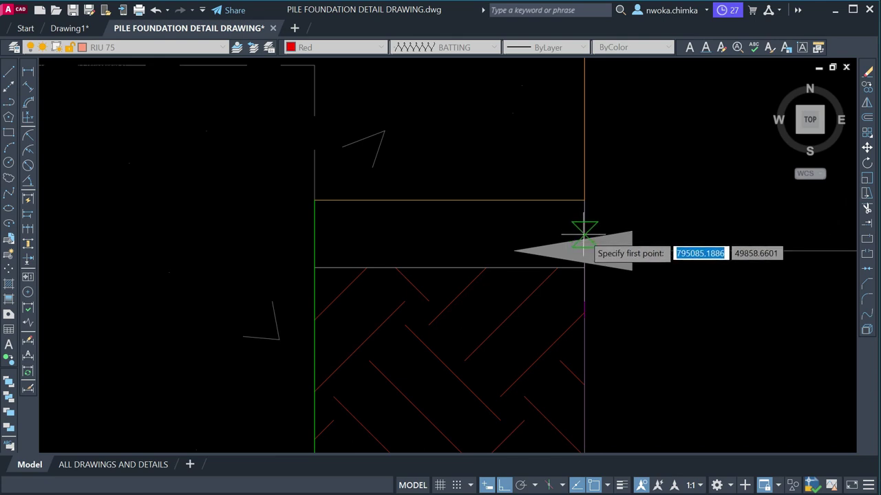
{"action": "key", "text": "Escape"}
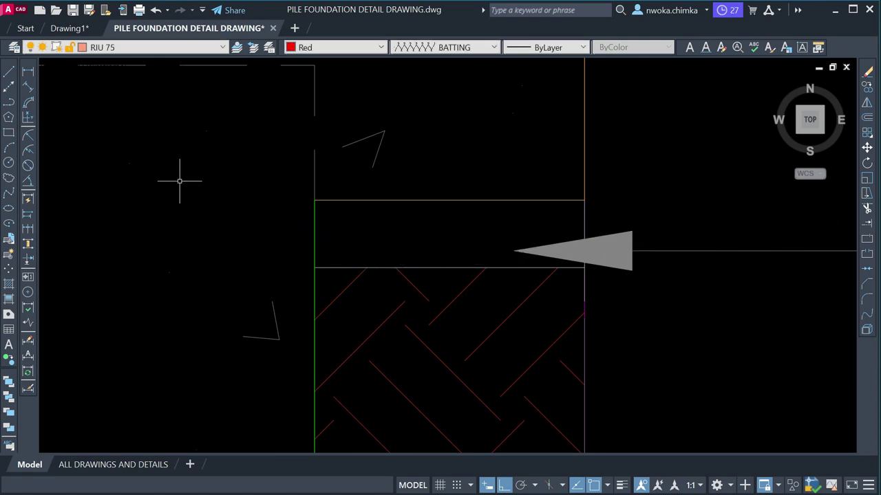
{"action": "left_click", "coordinate": [10, 73]}
{"action": "key", "text": "Escape"}
{"action": "left_click", "coordinate": [9, 75]}
{"action": "left_click", "coordinate": [314, 237]}
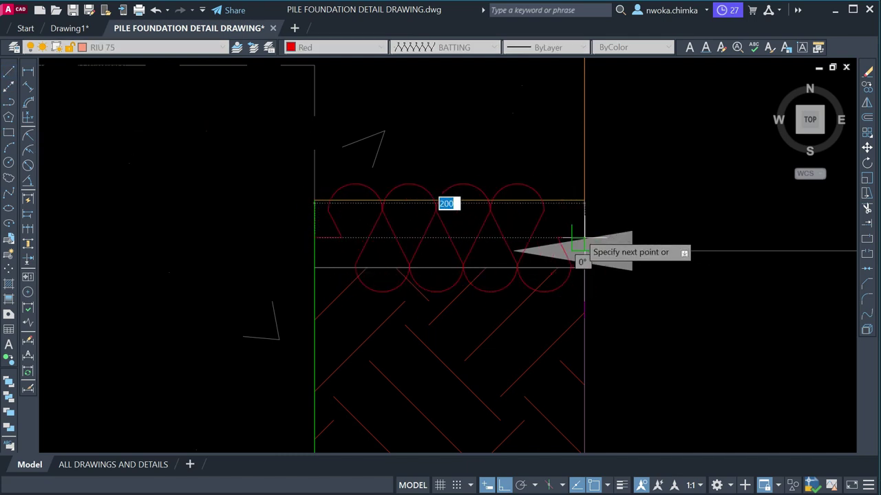
{"action": "left_click", "coordinate": [578, 245]}
{"action": "key", "text": "Return"}
- Set the new batting line's linetype scale to 0.5 in its properties and inspect its fit in the lean concrete
{"action": "left_click", "coordinate": [500, 231]}
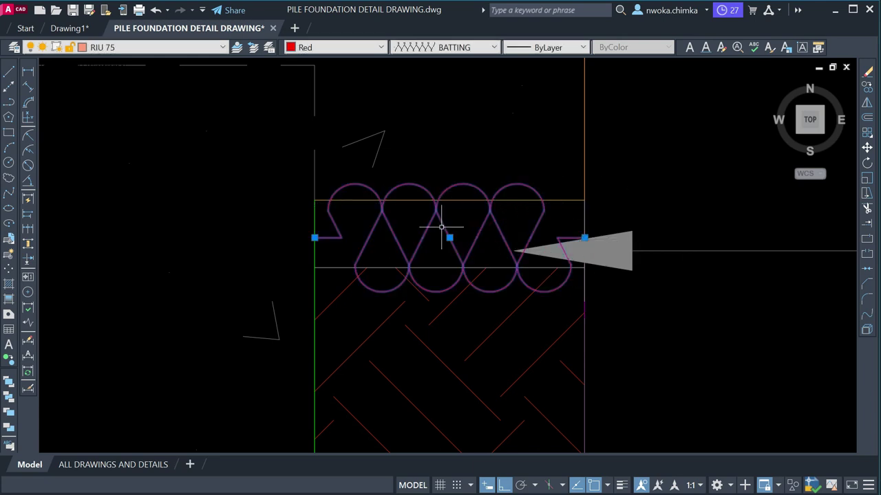
{"action": "scroll", "coordinate": [462, 228], "scroll_direction": "down", "scroll_amount": 5}
{"action": "scroll", "coordinate": [523, 206], "scroll_direction": "up", "scroll_amount": 5}
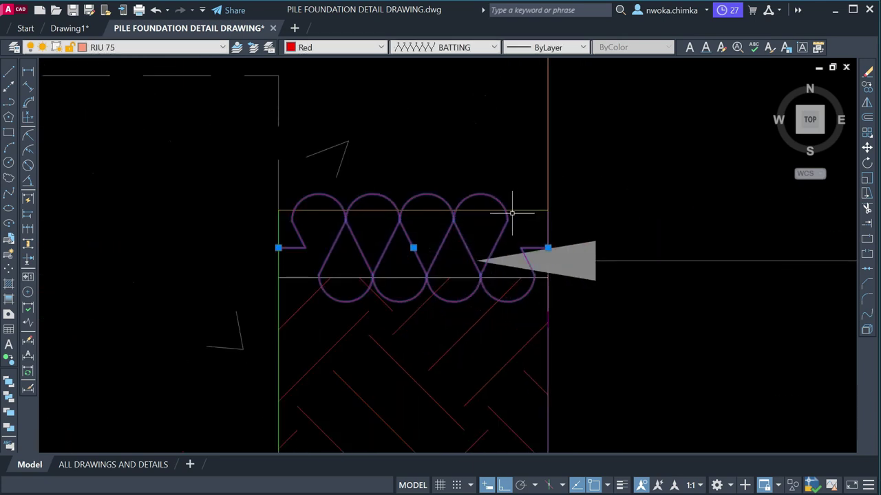
{"action": "type", "text": "ch"}
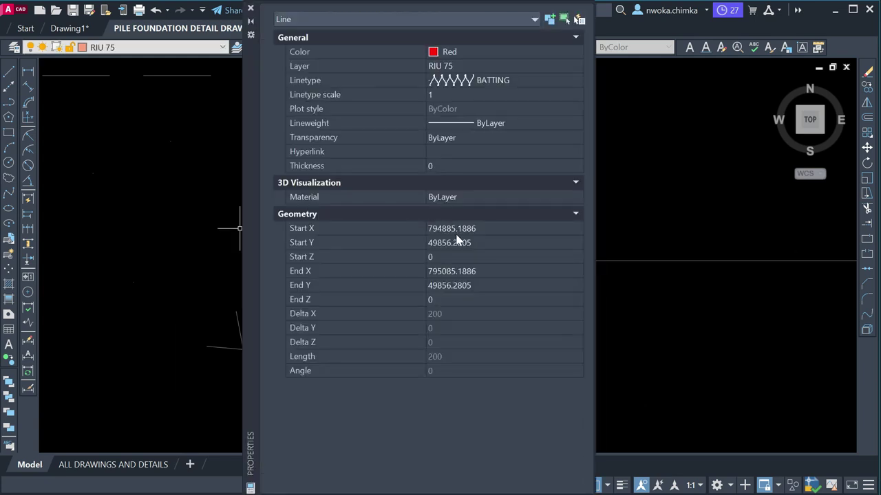
{"action": "left_click", "coordinate": [438, 94]}
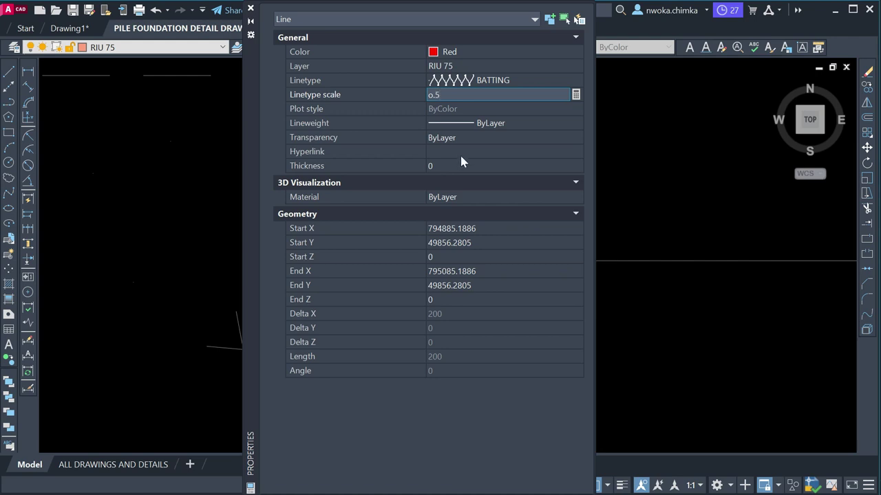
{"action": "key", "text": "BackSpace"}
{"action": "key", "text": "BackSpace"}
{"action": "key", "text": "BackSpace"}
{"action": "type", "text": "0.5"}
{"action": "left_click", "coordinate": [454, 169]}
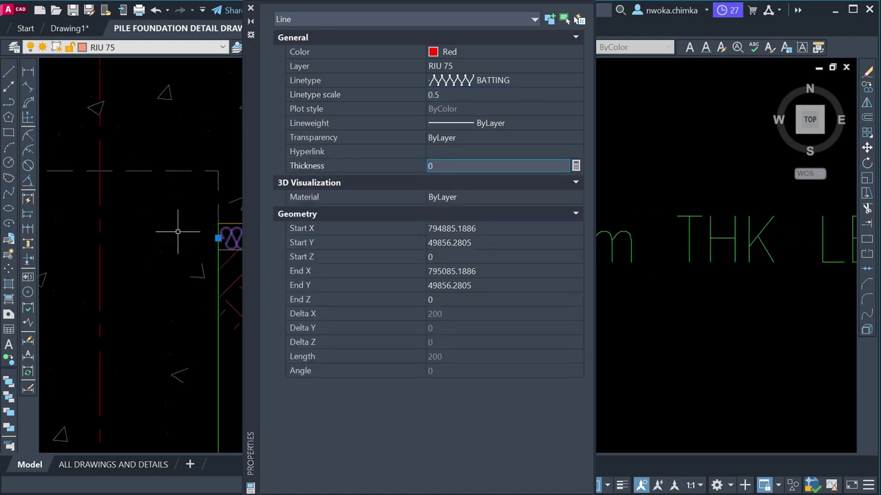
{"action": "scroll", "coordinate": [205, 227], "scroll_direction": "up", "scroll_amount": 5}
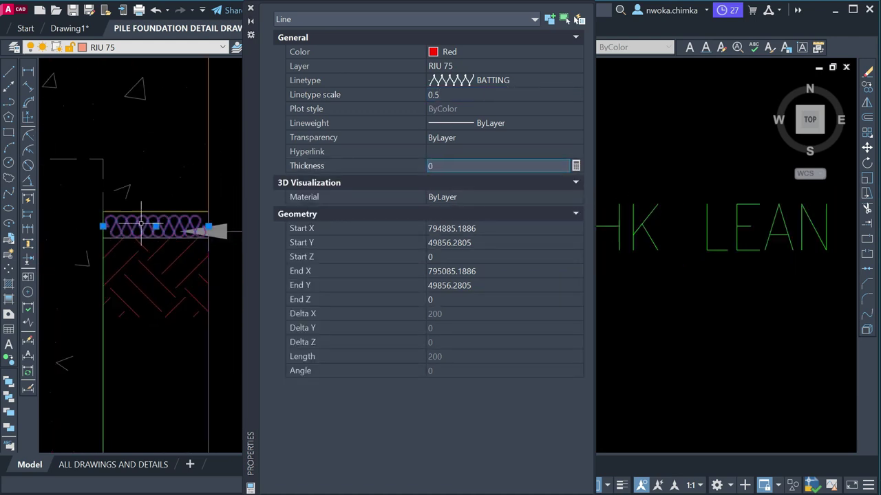
{"action": "scroll", "coordinate": [140, 225], "scroll_direction": "up", "scroll_amount": 3}
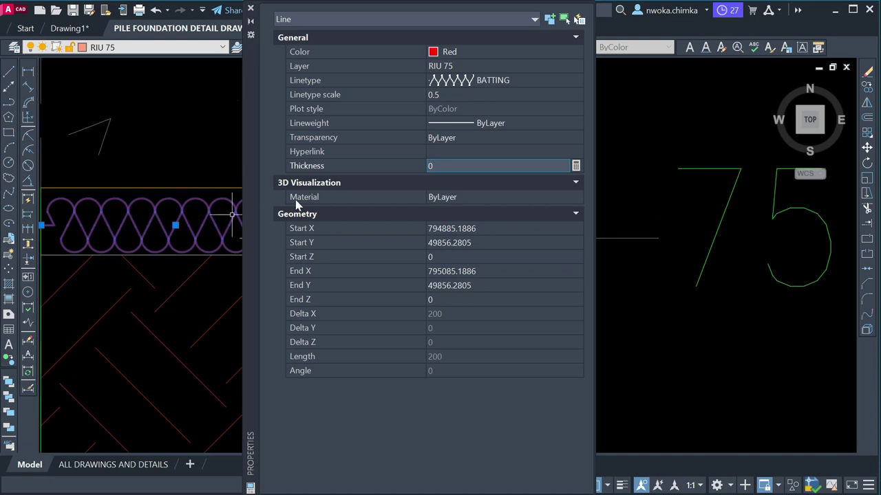
- Try linetype scales of 0.75 and 0.65 on the batting line
{"action": "left_click", "coordinate": [451, 95]}
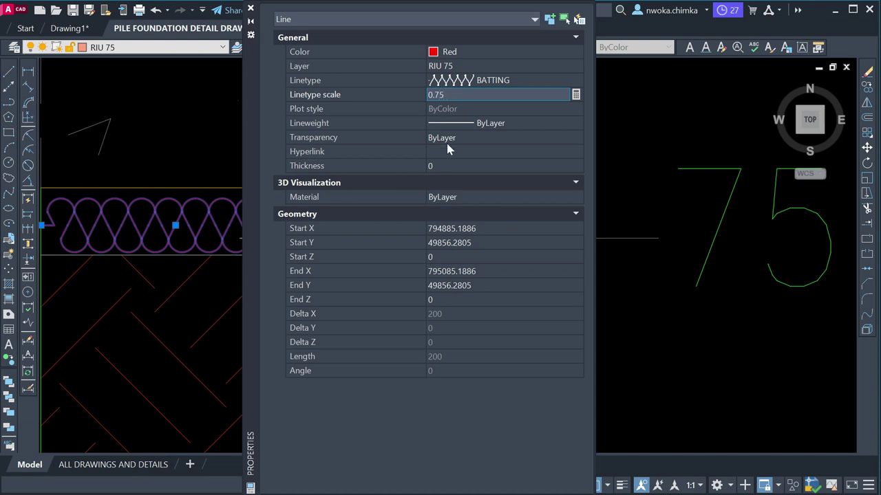
{"action": "left_click", "coordinate": [447, 166]}
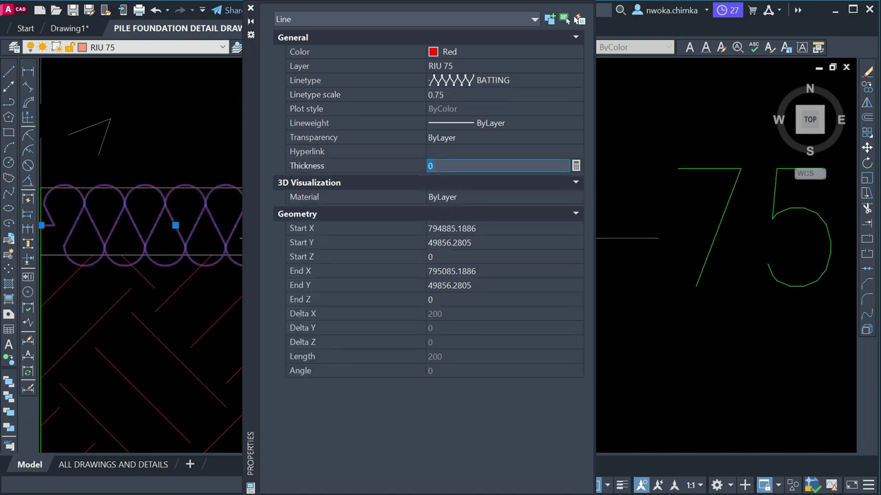
{"action": "left_click", "coordinate": [448, 95]}
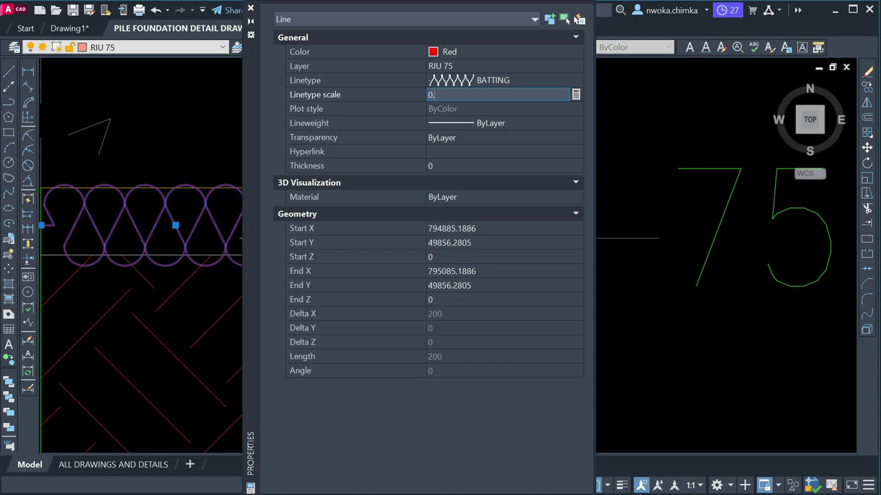
{"action": "left_click", "coordinate": [443, 164]}
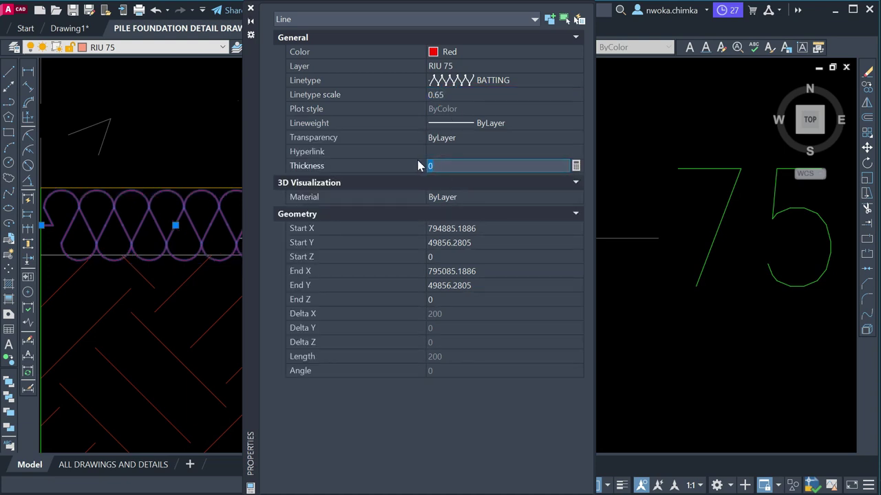
{"action": "scroll", "coordinate": [177, 213], "scroll_direction": "up", "scroll_amount": 2}
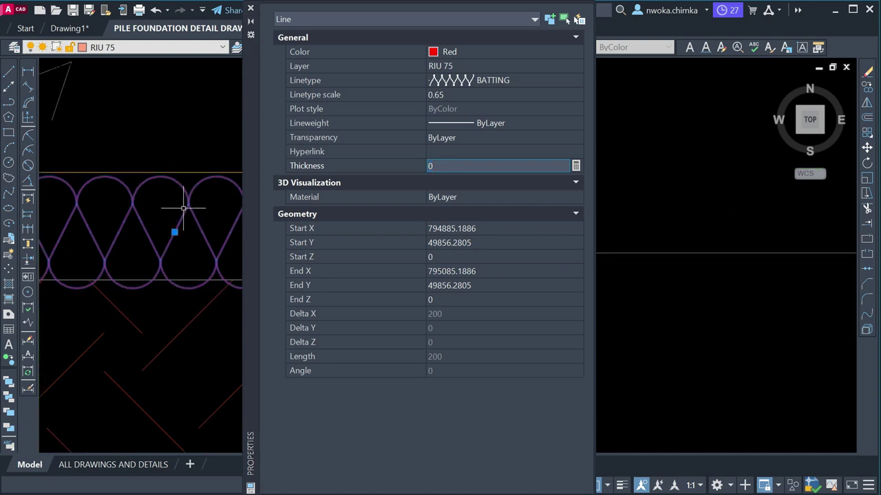
- Set the batting line's linetype scale to 0.6 and close its properties
{"action": "left_click", "coordinate": [451, 97]}
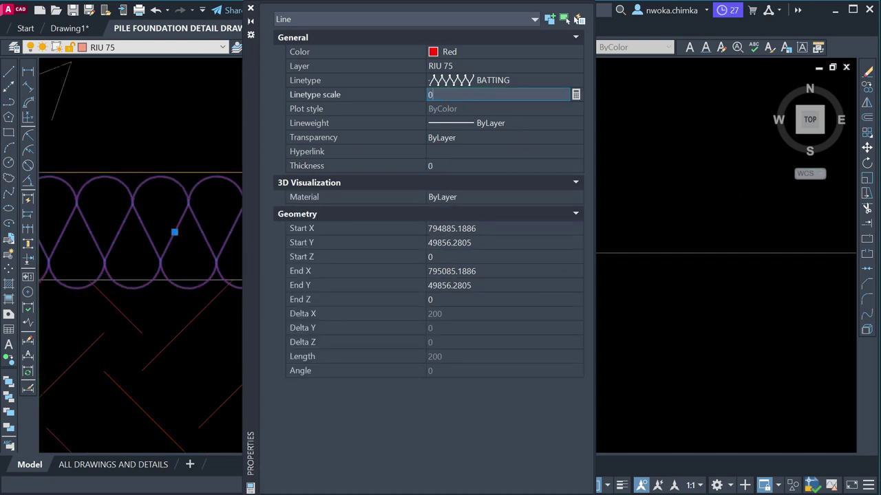
{"action": "left_click", "coordinate": [489, 166]}
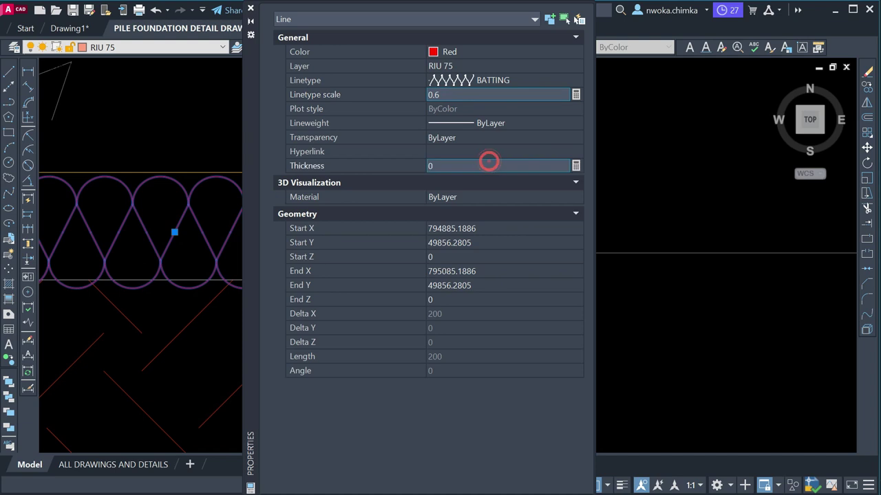
{"action": "scroll", "coordinate": [190, 166], "scroll_direction": "down", "scroll_amount": 2}
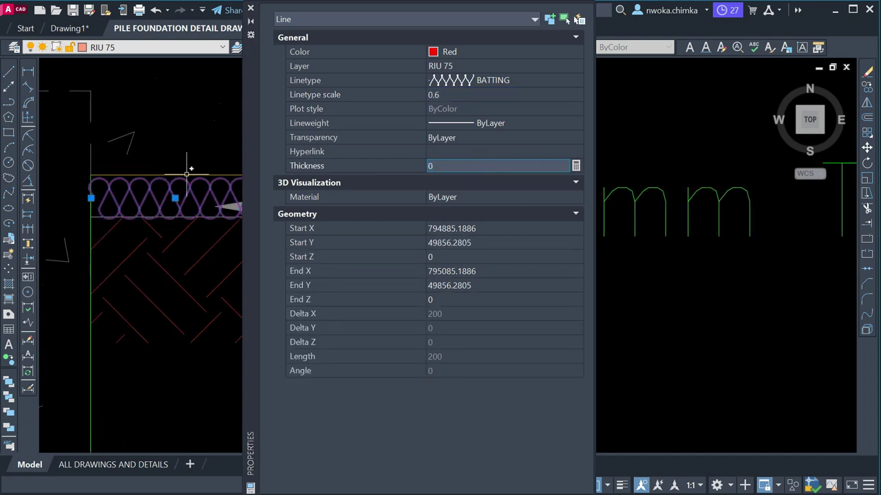
{"action": "scroll", "coordinate": [118, 186], "scroll_direction": "down", "scroll_amount": 2}
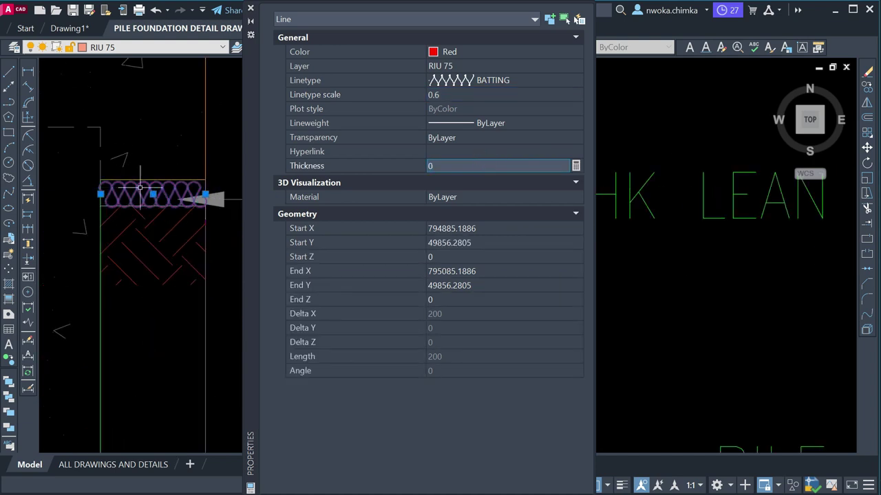
{"action": "left_click", "coordinate": [441, 99]}
{"action": "scroll", "coordinate": [144, 165], "scroll_direction": "up", "scroll_amount": 4}
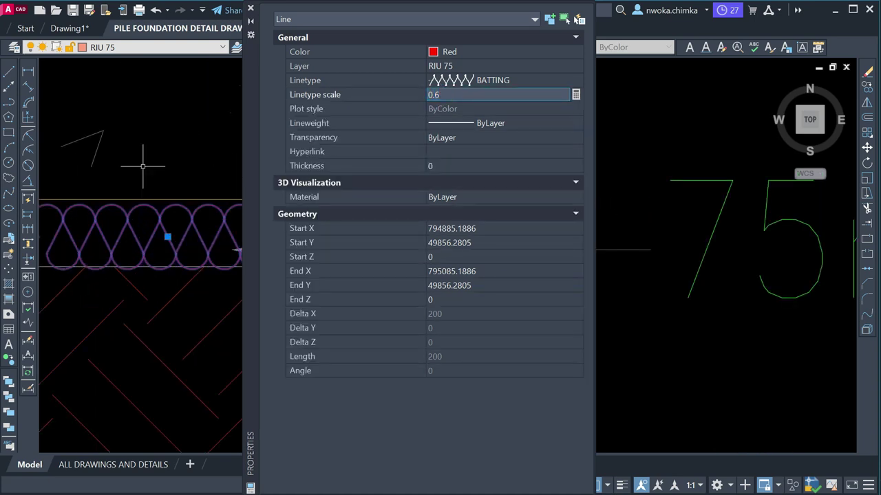
{"action": "left_click", "coordinate": [250, 8]}
- Move the red batting line slightly straight up so its loops fit between the lean concrete's top and bottom lines
{"action": "middle_click_drag", "start_coordinate": [269, 189], "coordinate": [434, 181]}
{"action": "type", "text": "m"}
{"action": "key", "text": "Return"}
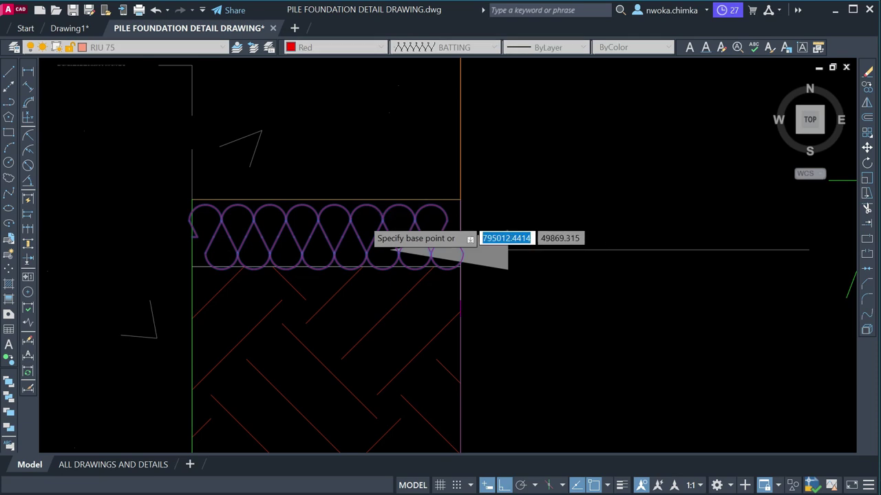
{"action": "scroll", "coordinate": [354, 218], "scroll_direction": "up", "scroll_amount": 4}
{"action": "left_click", "coordinate": [365, 220]}
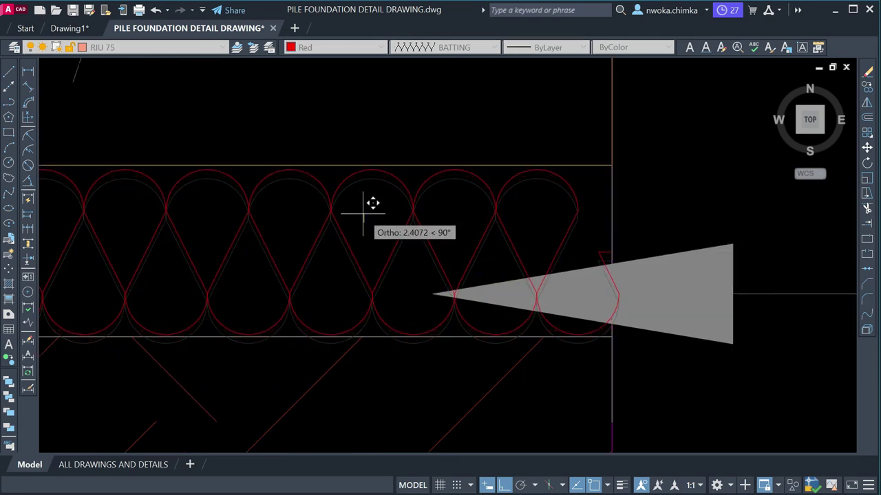
{"action": "left_click", "coordinate": [363, 214]}
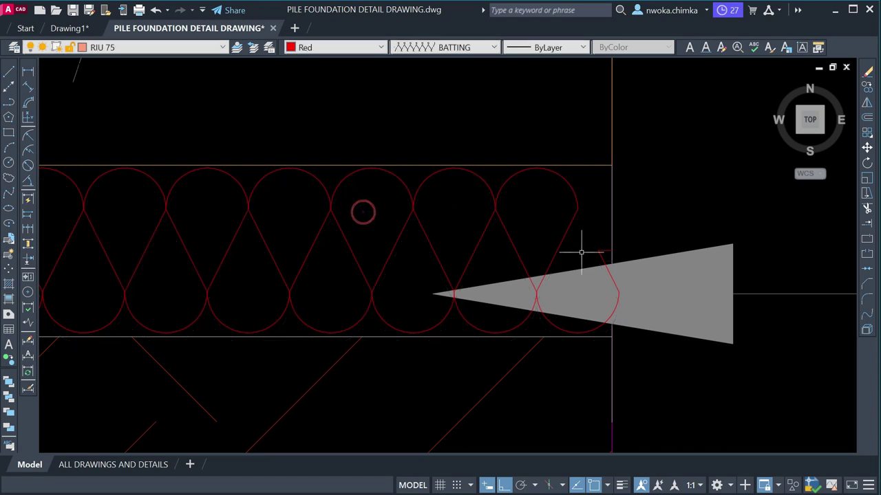
- Try to match the new red batting line's properties to the spare batting sample beside the lean concrete label
{"action": "scroll", "coordinate": [543, 249], "scroll_direction": "down", "scroll_amount": 6}
{"action": "type", "text": "ma"}
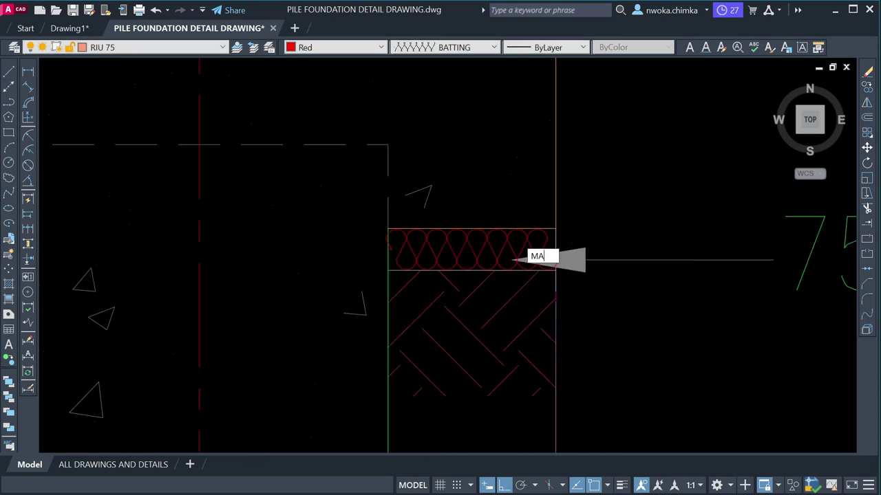
{"action": "key", "text": "Return"}
{"action": "scroll", "coordinate": [413, 248], "scroll_direction": "down", "scroll_amount": 5}
{"action": "left_click", "coordinate": [682, 245]}
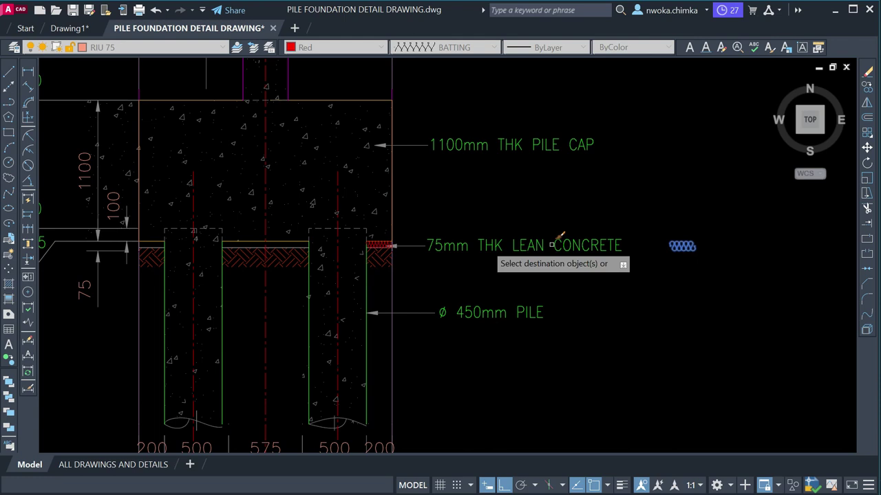
{"action": "scroll", "coordinate": [408, 245], "scroll_direction": "up", "scroll_amount": 5}
{"action": "left_click", "coordinate": [302, 240]}
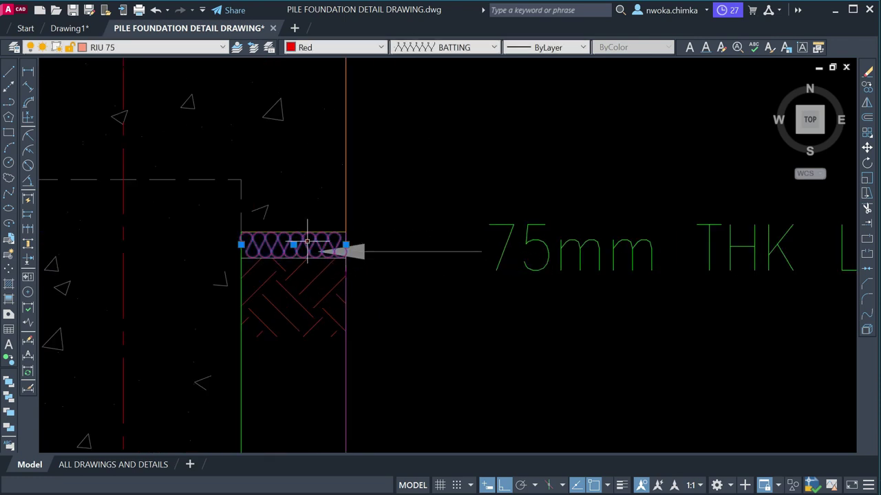
- Check the layer, color and lineweight of the spare batting sample beside the lean concrete label
{"action": "key", "text": "Return"}
{"action": "scroll", "coordinate": [623, 229], "scroll_direction": "down", "scroll_amount": 3}
{"action": "left_click", "coordinate": [780, 236]}
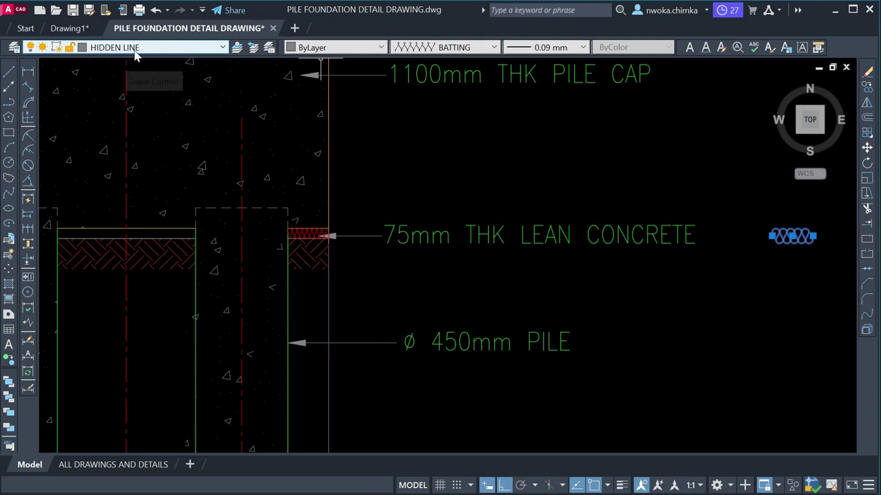
{"action": "key", "text": "Escape"}
- Put the new batting line on the HIDDEN LINE layer with ByLayer color and a 0.09 mm lineweight
{"action": "left_click", "coordinate": [308, 231]}
{"action": "scroll", "coordinate": [308, 229], "scroll_direction": "up", "scroll_amount": 2}
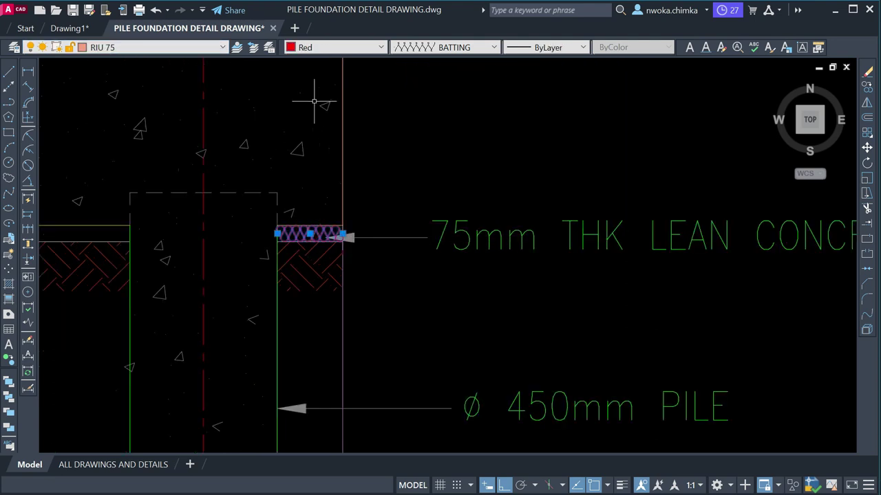
{"action": "left_click", "coordinate": [186, 49]}
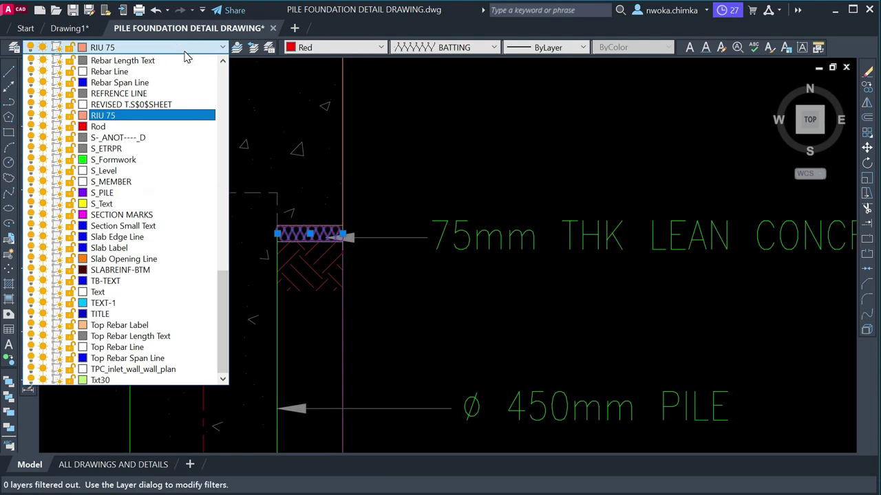
{"action": "scroll", "coordinate": [153, 152], "scroll_direction": "up", "scroll_amount": 4}
{"action": "left_click", "coordinate": [138, 73]}
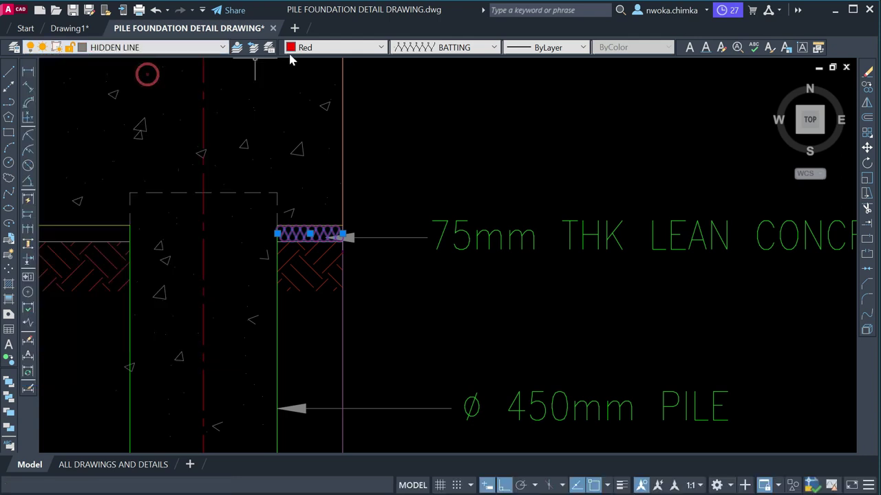
{"action": "left_click", "coordinate": [303, 47]}
{"action": "left_click", "coordinate": [317, 62]}
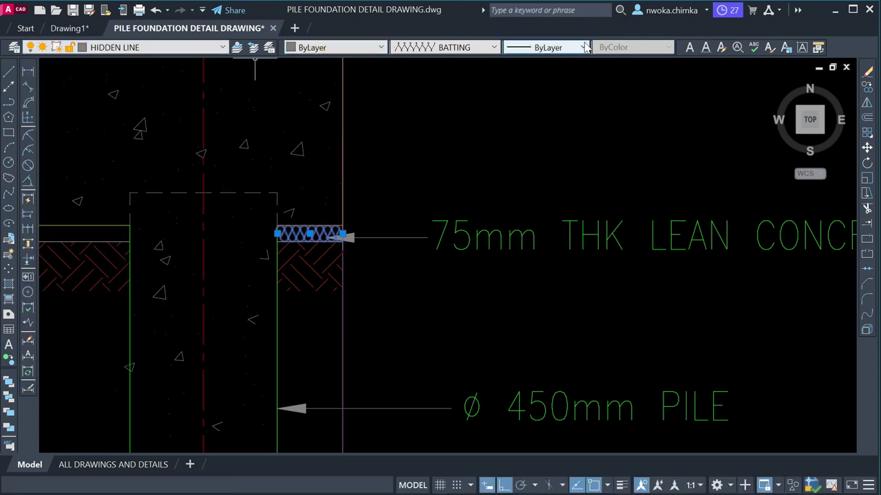
{"action": "left_click", "coordinate": [551, 47]}
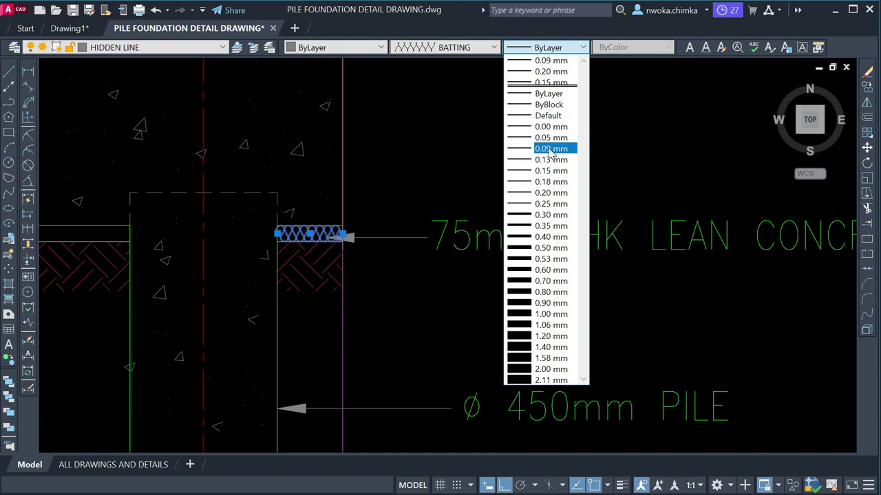
{"action": "left_click", "coordinate": [554, 149]}
{"action": "key", "text": "Escape"}
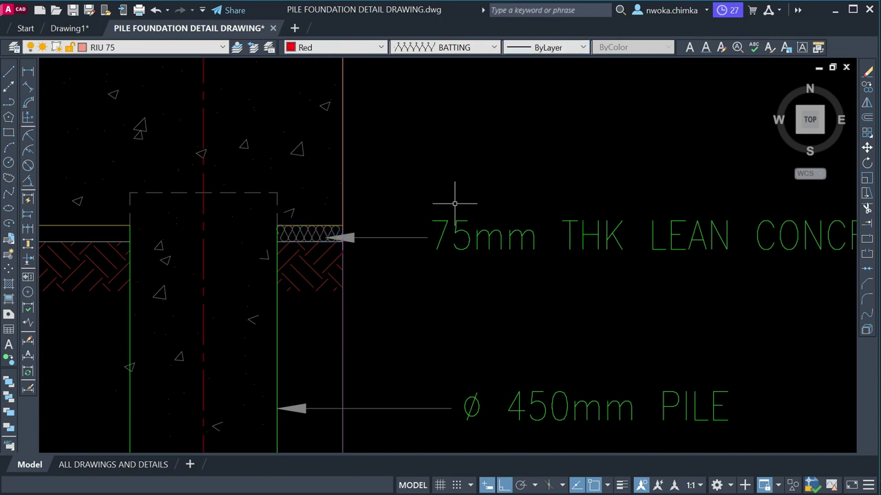
- Move the lean concrete label and its leader slightly up so the arrow points to the middle of the layer
{"action": "scroll", "coordinate": [364, 246], "scroll_direction": "up", "scroll_amount": 2}
{"action": "scroll", "coordinate": [386, 216], "scroll_direction": "down", "scroll_amount": 2}
{"action": "left_click", "coordinate": [500, 181]}
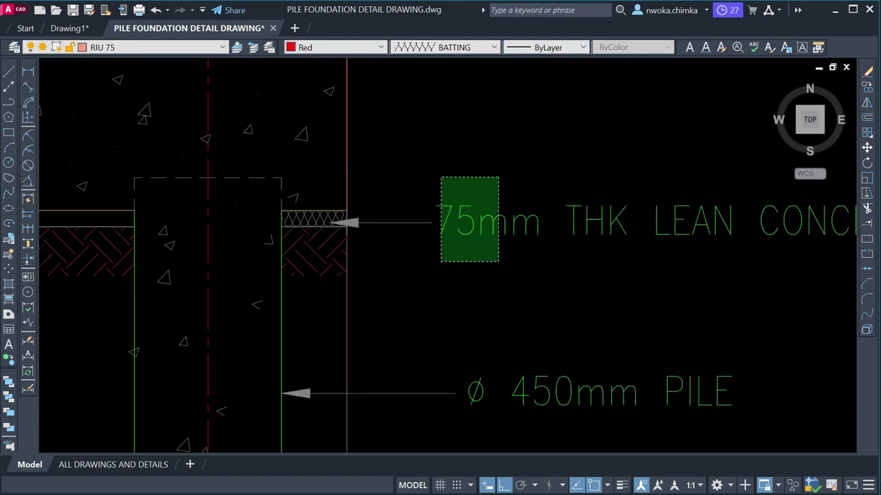
{"action": "left_click", "coordinate": [440, 261]}
{"action": "type", "text": "m"}
{"action": "key", "text": "space"}
{"action": "scroll", "coordinate": [410, 241], "scroll_direction": "up", "scroll_amount": 3}
{"action": "left_click", "coordinate": [392, 242]}
{"action": "left_click", "coordinate": [400, 247]}
{"action": "scroll", "coordinate": [399, 249], "scroll_direction": "down", "scroll_amount": 3}
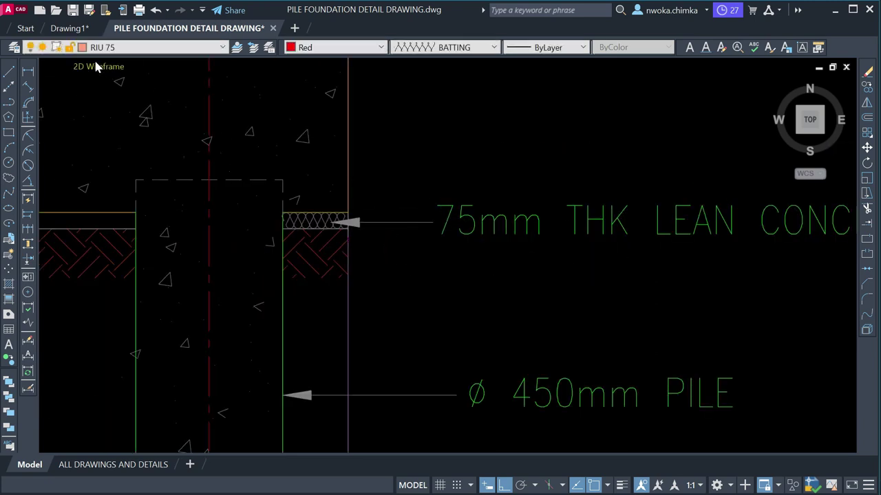
- Measure the lean concrete's thickness with a linear dimension between its top and bottom lines at the right of the cap
{"action": "left_click", "coordinate": [28, 70]}
{"action": "scroll", "coordinate": [213, 186], "scroll_direction": "up", "scroll_amount": 4}
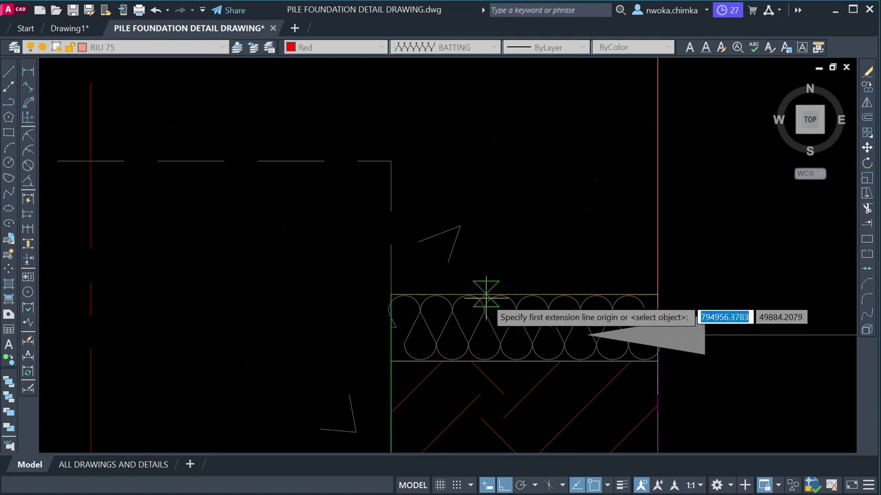
{"action": "scroll", "coordinate": [503, 295], "scroll_direction": "up", "scroll_amount": 3}
{"action": "left_click", "coordinate": [535, 289]}
{"action": "scroll", "coordinate": [465, 151], "scroll_direction": "down", "scroll_amount": 3}
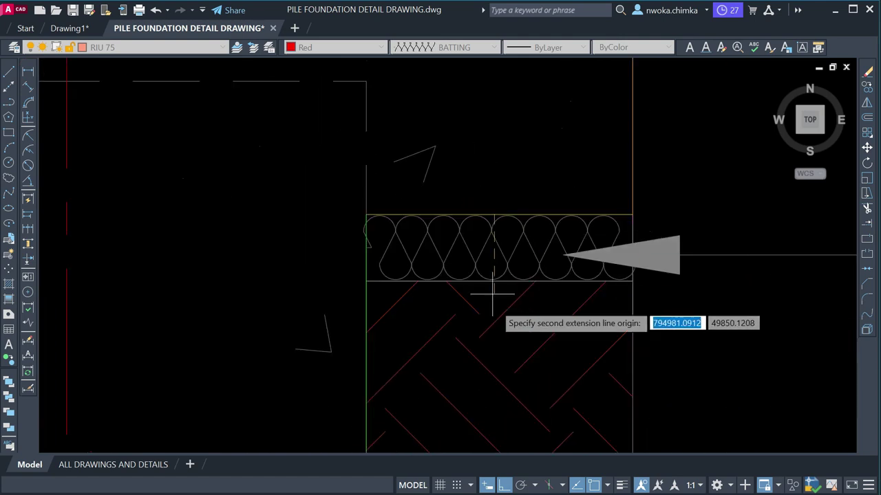
{"action": "scroll", "coordinate": [493, 294], "scroll_direction": "up", "scroll_amount": 3}
{"action": "left_click", "coordinate": [482, 240]}
{"action": "scroll", "coordinate": [433, 220], "scroll_direction": "down", "scroll_amount": 6}
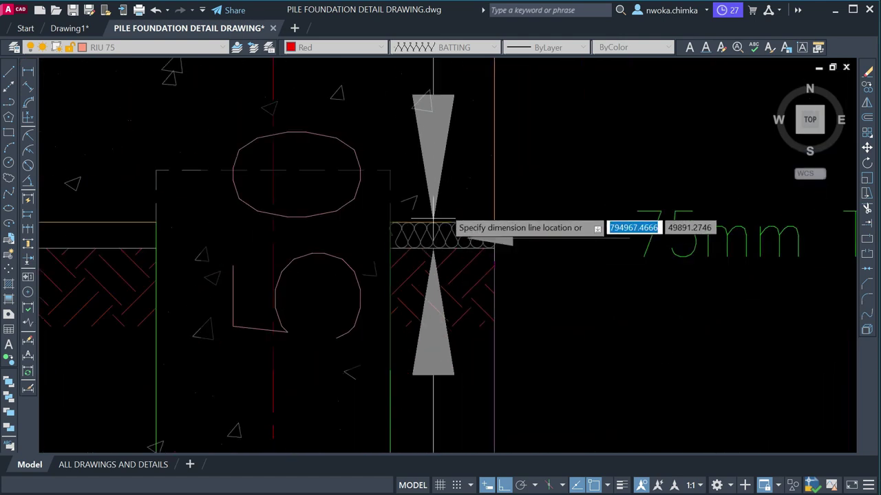
{"action": "scroll", "coordinate": [523, 227], "scroll_direction": "down", "scroll_amount": 3}
- Edit the lean concrete label to read 50mm THK LEAN CONCRETE
{"action": "left_click", "coordinate": [593, 227]}
{"action": "left_click", "coordinate": [605, 219]}
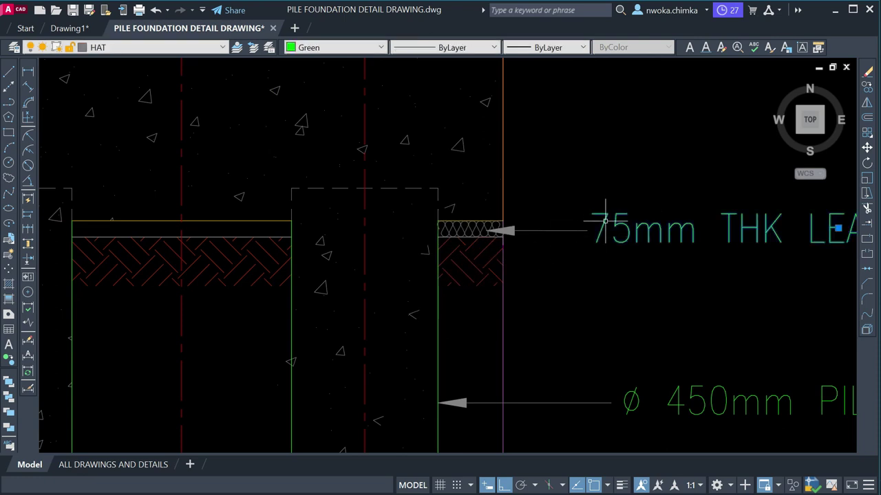
{"action": "double_click", "coordinate": [621, 234]}
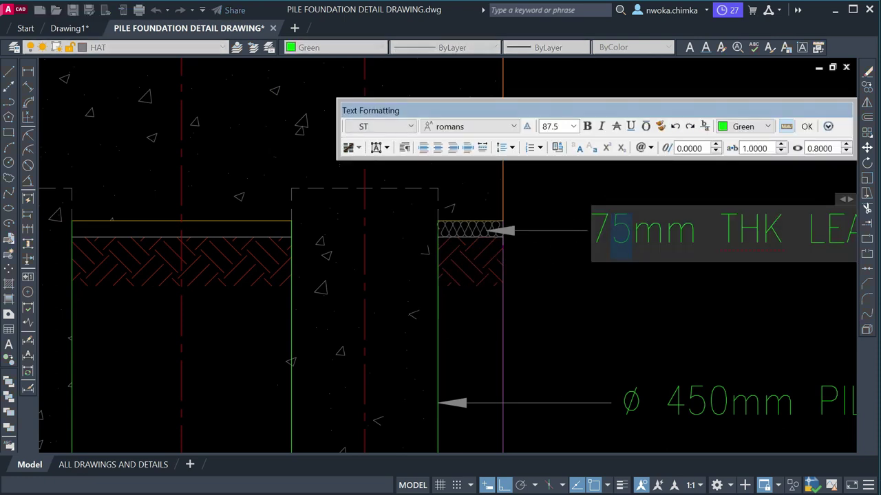
{"action": "type", "text": "50"}
{"action": "left_click", "coordinate": [759, 255]}
- Erase the spare batting sample beside the lean concrete label
{"action": "scroll", "coordinate": [760, 256], "scroll_direction": "down", "scroll_amount": 5}
{"action": "scroll", "coordinate": [543, 258], "scroll_direction": "up", "scroll_amount": 4}
{"action": "scroll", "coordinate": [701, 236], "scroll_direction": "down", "scroll_amount": 3}
{"action": "scroll", "coordinate": [495, 252], "scroll_direction": "up", "scroll_amount": 4}
{"action": "scroll", "coordinate": [495, 252], "scroll_direction": "up", "scroll_amount": 2}
{"action": "left_click", "coordinate": [511, 250]}
{"action": "type", "text": "e"}
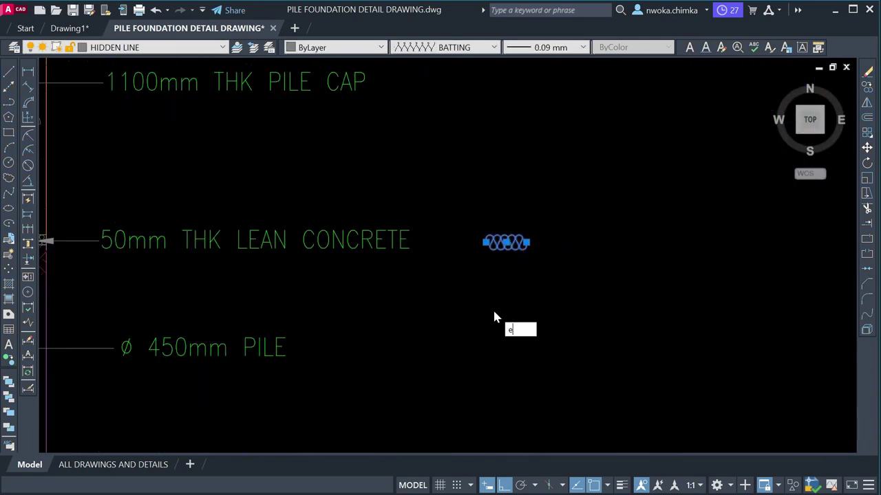
{"action": "key", "text": "space"}
- Stretch the lean concrete dimension's lower extension point up to the layer's bottom line at the cap's left edge
{"action": "scroll", "coordinate": [590, 249], "scroll_direction": "down", "scroll_amount": 6}
{"action": "scroll", "coordinate": [330, 255], "scroll_direction": "up", "scroll_amount": 6}
{"action": "scroll", "coordinate": [397, 288], "scroll_direction": "up", "scroll_amount": 2}
{"action": "double_click", "coordinate": [397, 295]}
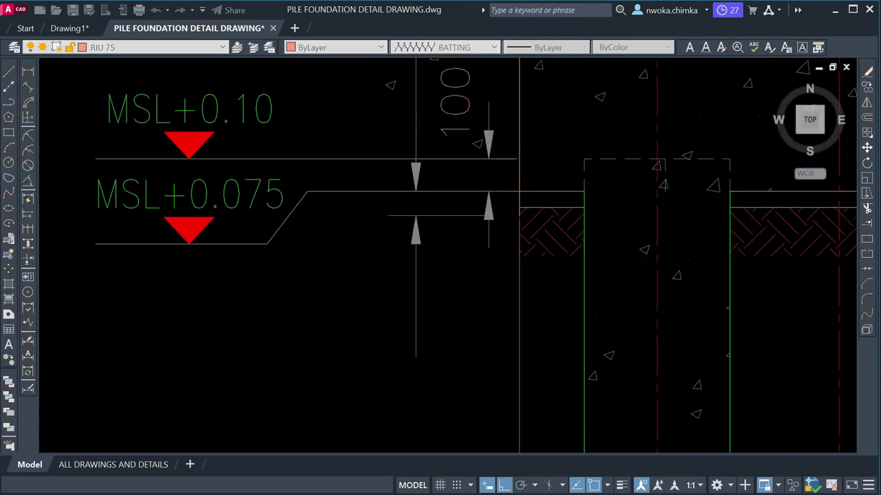
{"action": "key", "text": "ctrl+z"}
{"action": "left_click", "coordinate": [456, 207]}
{"action": "left_click", "coordinate": [527, 216]}
{"action": "scroll", "coordinate": [505, 212], "scroll_direction": "up", "scroll_amount": 3}
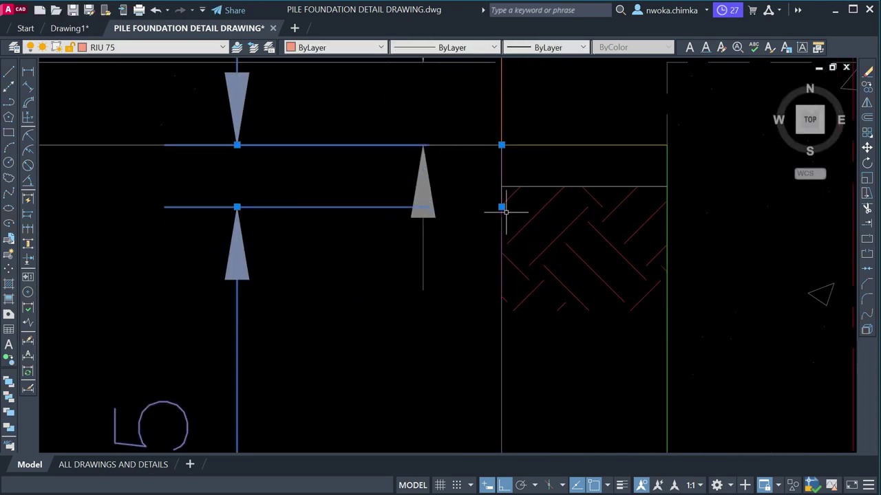
{"action": "left_click", "coordinate": [501, 206]}
{"action": "left_click", "coordinate": [501, 186]}
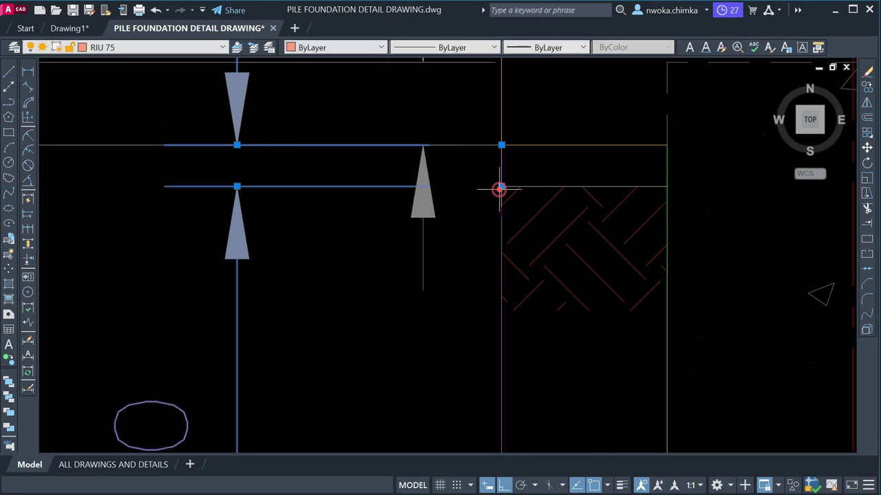
{"action": "scroll", "coordinate": [501, 186], "scroll_direction": "down", "scroll_amount": 4}
{"action": "scroll", "coordinate": [363, 316], "scroll_direction": "up", "scroll_amount": 2}
{"action": "scroll", "coordinate": [377, 273], "scroll_direction": "down", "scroll_amount": 4}
{"action": "key", "text": "Escape"}
- Draw a batting line through the mid-height of the left lean concrete strip, from the cap's edge to the left pile
{"action": "middle_click_drag", "start_coordinate": [450, 211], "coordinate": [382, 246]}
{"action": "scroll", "coordinate": [382, 245], "scroll_direction": "up", "scroll_amount": 1}
{"action": "scroll", "coordinate": [384, 247], "scroll_direction": "down", "scroll_amount": 1}
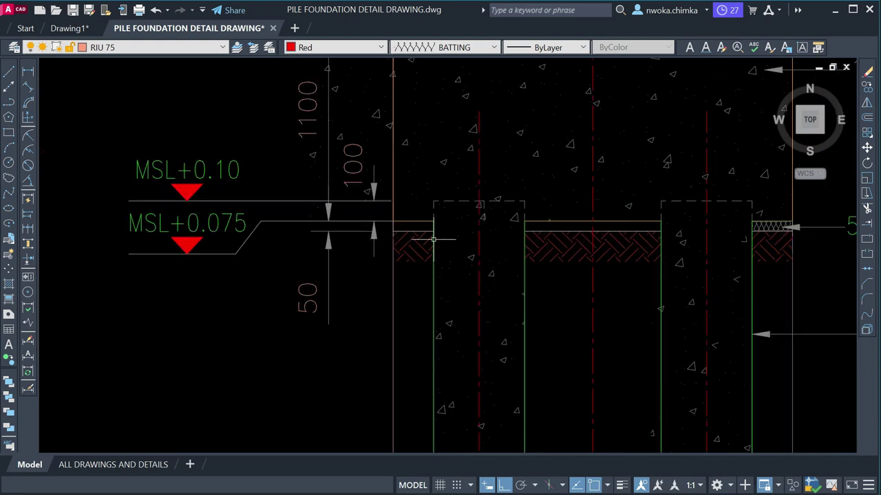
{"action": "scroll", "coordinate": [397, 239], "scroll_direction": "up", "scroll_amount": 1}
{"action": "scroll", "coordinate": [397, 196], "scroll_direction": "up", "scroll_amount": 1}
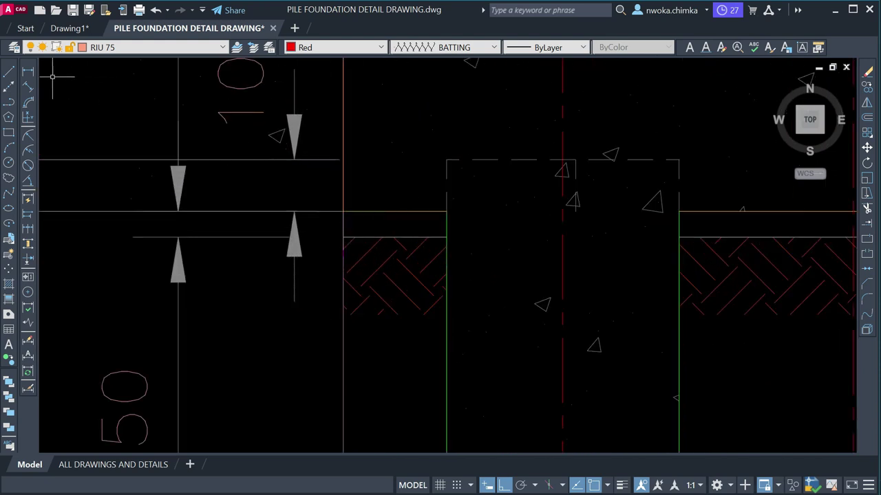
{"action": "scroll", "coordinate": [194, 138], "scroll_direction": "down", "scroll_amount": 1}
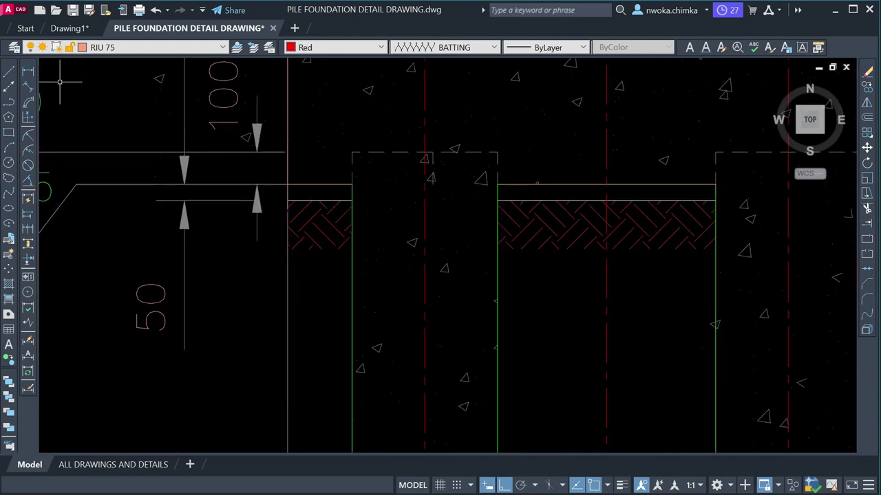
{"action": "left_click", "coordinate": [9, 73]}
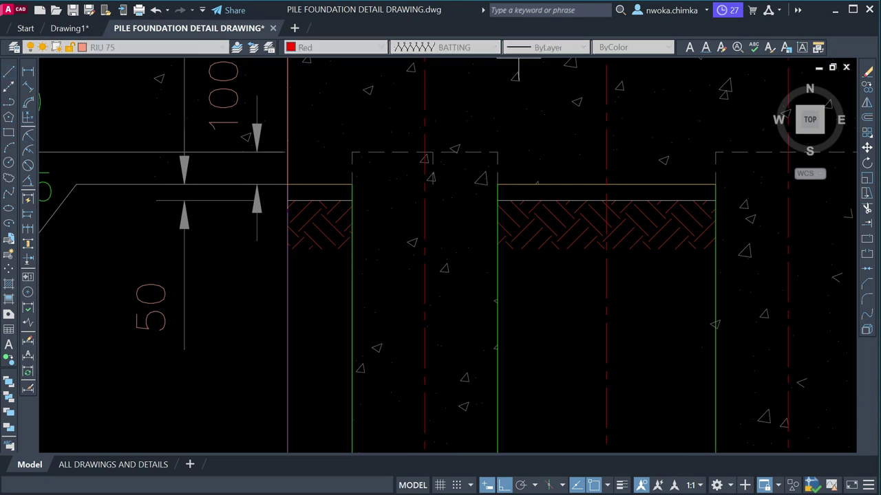
{"action": "scroll", "coordinate": [302, 184], "scroll_direction": "up", "scroll_amount": 2}
{"action": "left_click", "coordinate": [264, 205]}
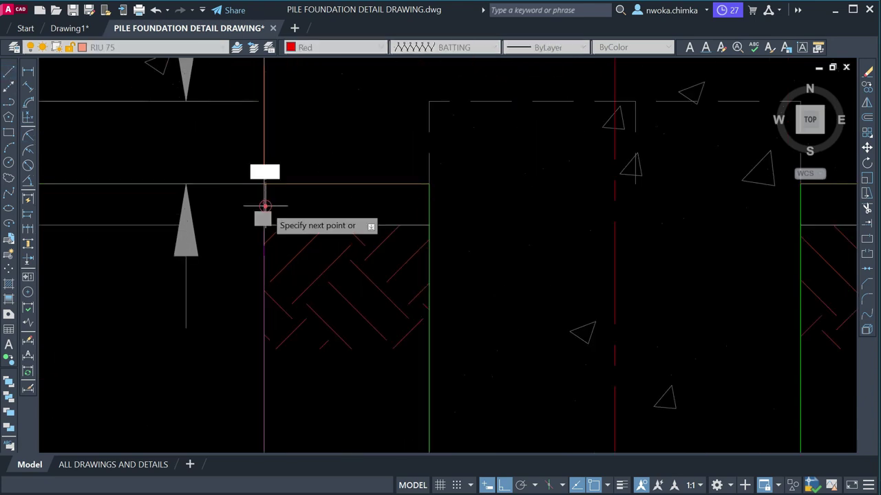
{"action": "left_click", "coordinate": [429, 205]}
{"action": "key", "text": "Return"}
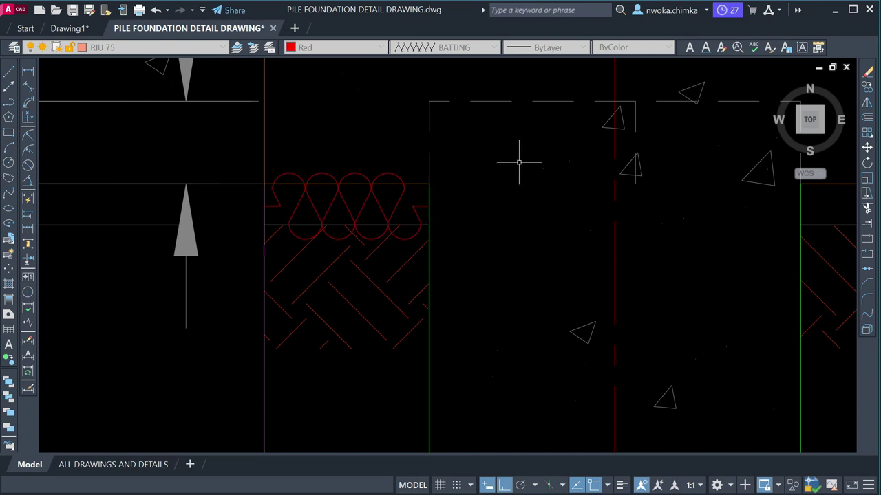
- Match the left strip's batting line to the properties of the finished batting in the right strip
{"action": "type", "text": "ma"}
{"action": "key", "text": "Return"}
{"action": "scroll", "coordinate": [578, 216], "scroll_direction": "down", "scroll_amount": 3}
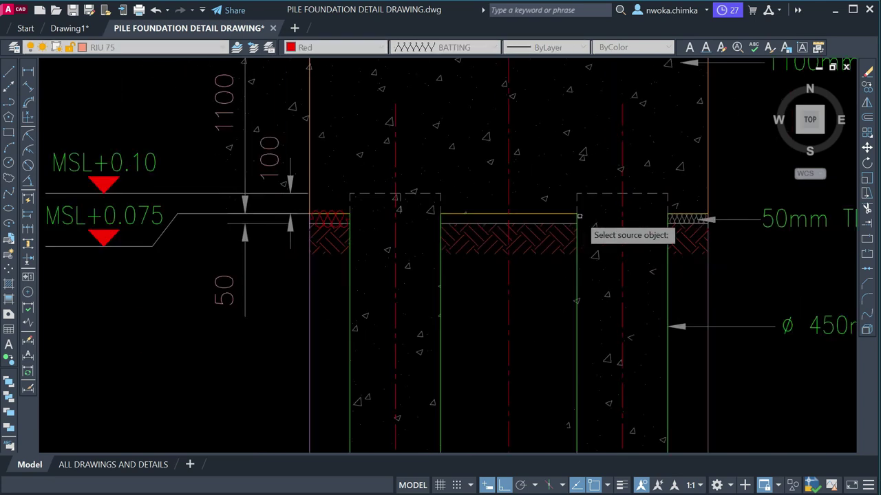
{"action": "left_click", "coordinate": [677, 217]}
{"action": "scroll", "coordinate": [335, 221], "scroll_direction": "up", "scroll_amount": 2}
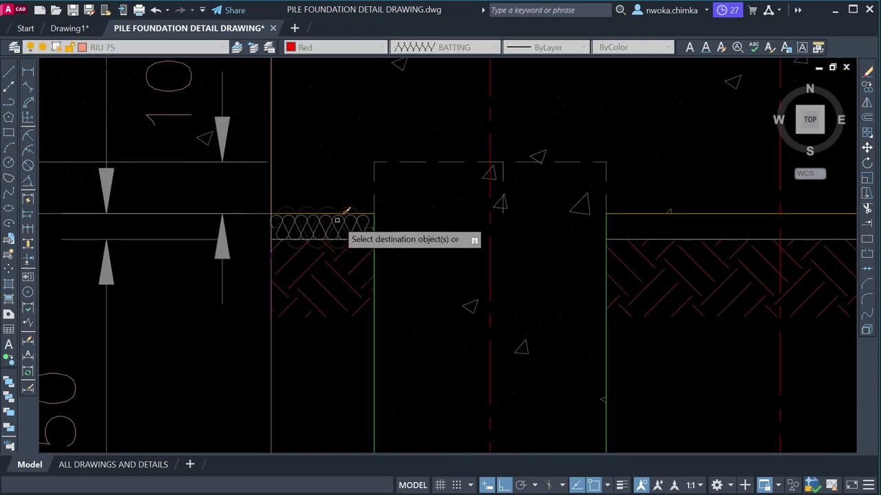
{"action": "key", "text": "Return"}
- Move the left strip's batting line slightly straight up so its loops fit between the lean concrete's top and bottom lines
{"action": "scroll", "coordinate": [343, 240], "scroll_direction": "up", "scroll_amount": 2}
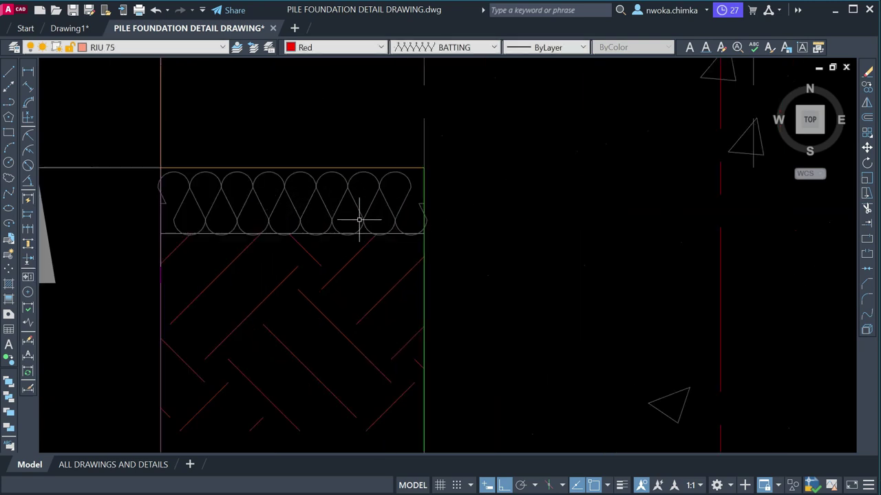
{"action": "left_click", "coordinate": [358, 220]}
{"action": "type", "text": "m"}
{"action": "key", "text": "Return"}
{"action": "scroll", "coordinate": [315, 214], "scroll_direction": "up", "scroll_amount": 2}
{"action": "left_click", "coordinate": [315, 214]}
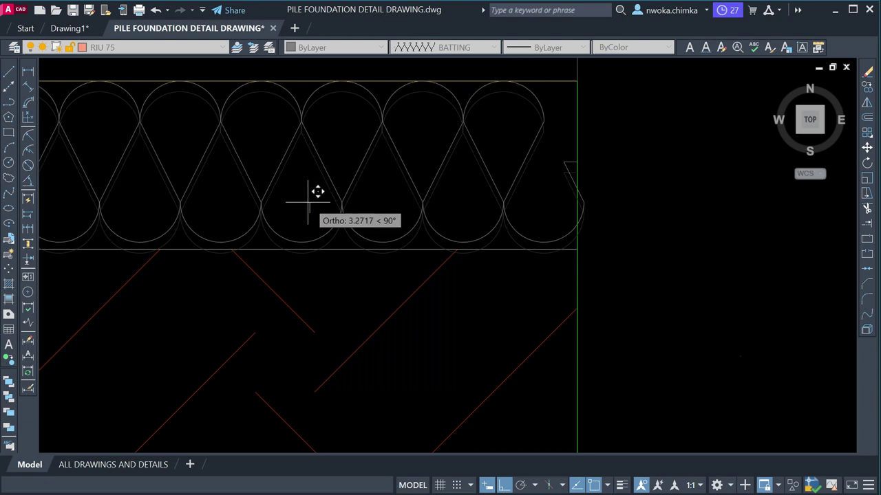
{"action": "left_click", "coordinate": [307, 205]}
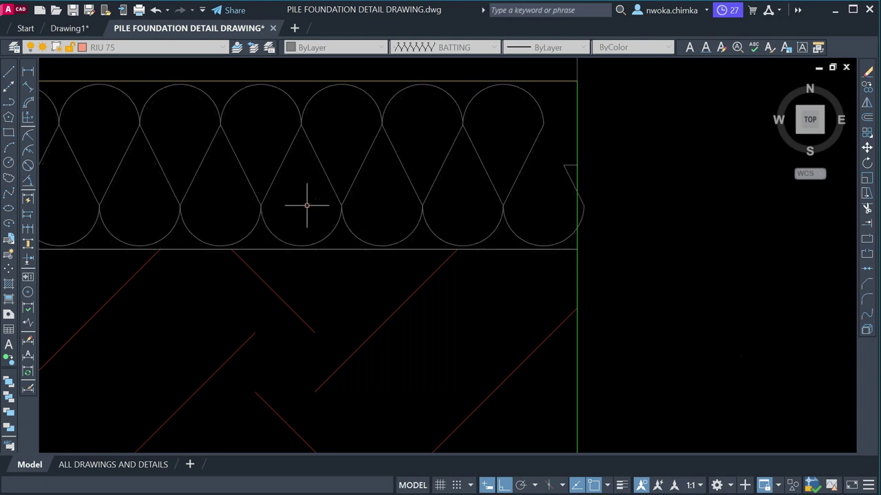
- Draw a batting line through the mid-height of the middle lean concrete strip, from the left pile to the right pile
{"action": "scroll", "coordinate": [307, 205], "scroll_direction": "down", "scroll_amount": 4}
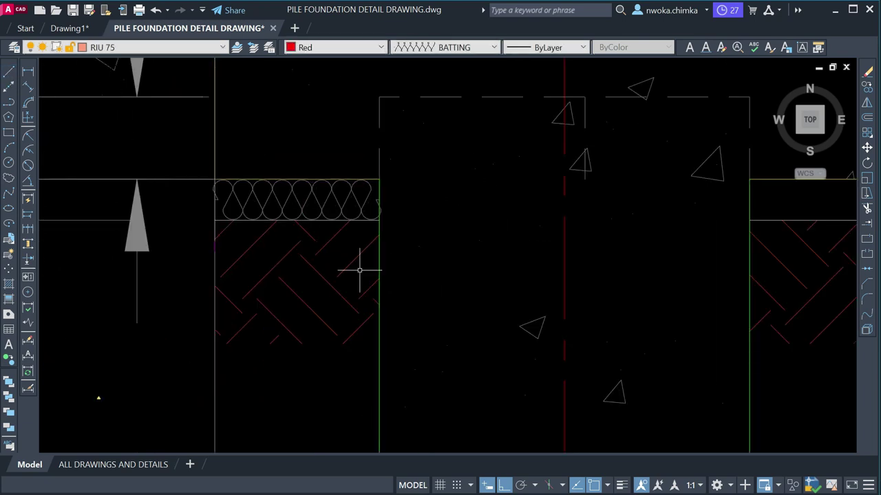
{"action": "scroll", "coordinate": [381, 276], "scroll_direction": "down", "scroll_amount": 4}
{"action": "middle_click_drag", "start_coordinate": [525, 250], "coordinate": [263, 228]}
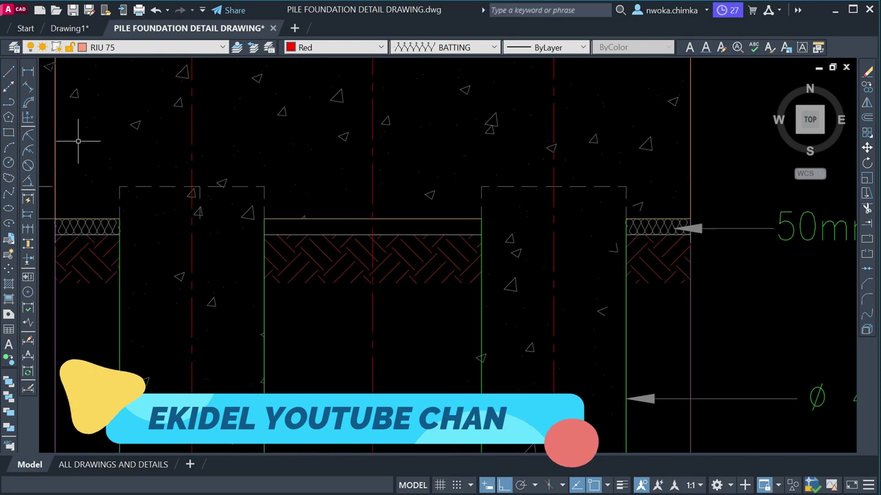
{"action": "left_click", "coordinate": [8, 72]}
{"action": "scroll", "coordinate": [294, 235], "scroll_direction": "up", "scroll_amount": 6}
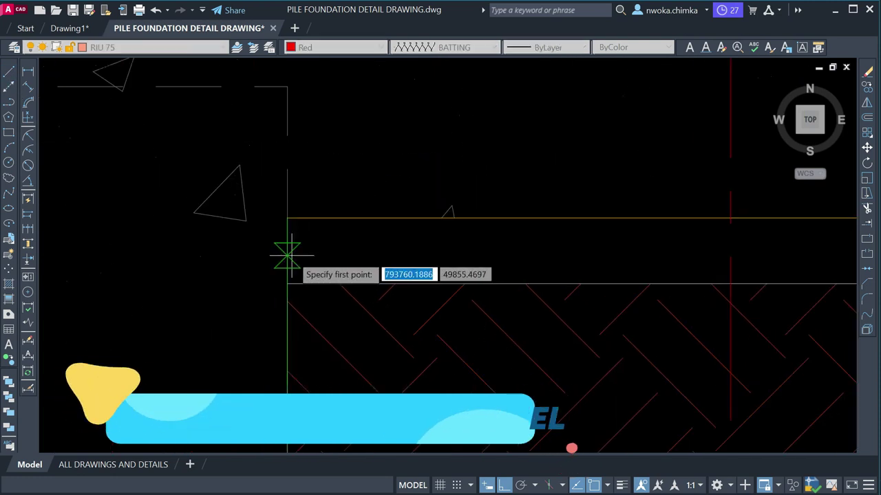
{"action": "key", "text": "Escape"}
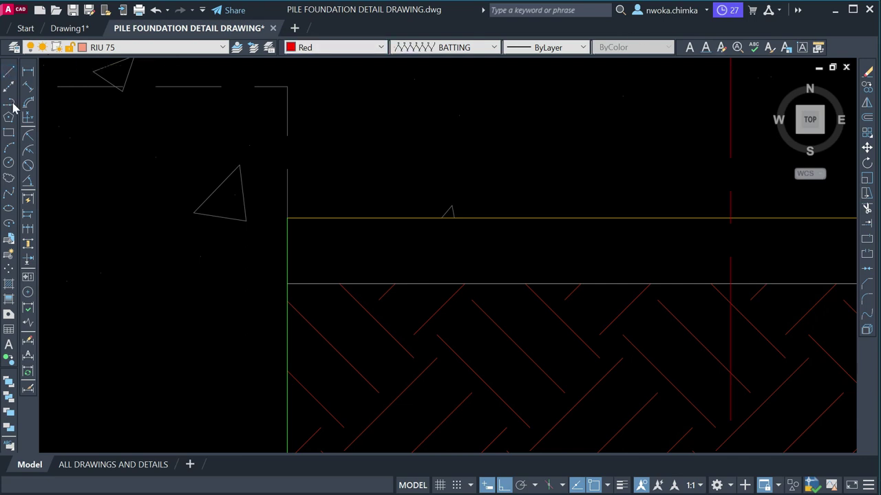
{"action": "type", "text": "l"}
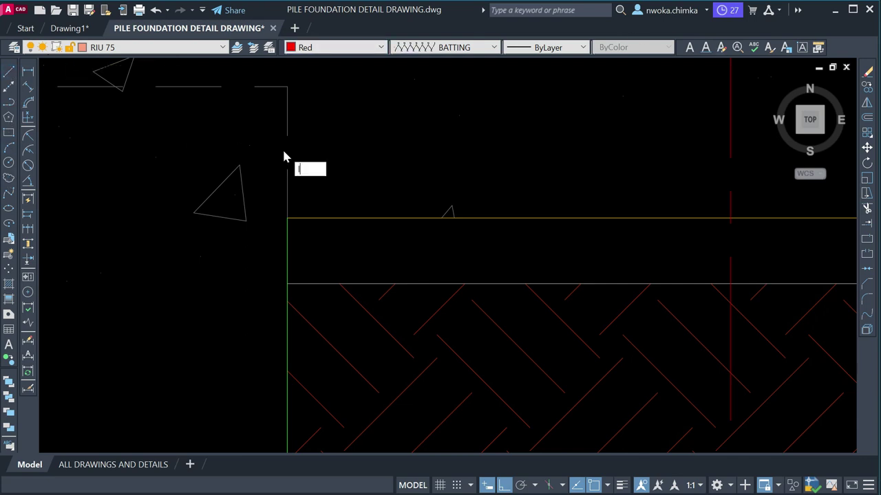
{"action": "key", "text": "Return"}
{"action": "left_click", "coordinate": [286, 251]}
{"action": "scroll", "coordinate": [116, 252], "scroll_direction": "down", "scroll_amount": 2}
{"action": "scroll", "coordinate": [547, 247], "scroll_direction": "up", "scroll_amount": 1}
{"action": "left_click", "coordinate": [519, 255]}
{"action": "key", "text": "Escape"}
- Match the middle strip's batting line to the properties of the finished batting in the right lean concrete strip
{"action": "type", "text": "ma"}
{"action": "key", "text": "Return"}
{"action": "scroll", "coordinate": [265, 251], "scroll_direction": "down", "scroll_amount": 4}
{"action": "left_click", "coordinate": [539, 248]}
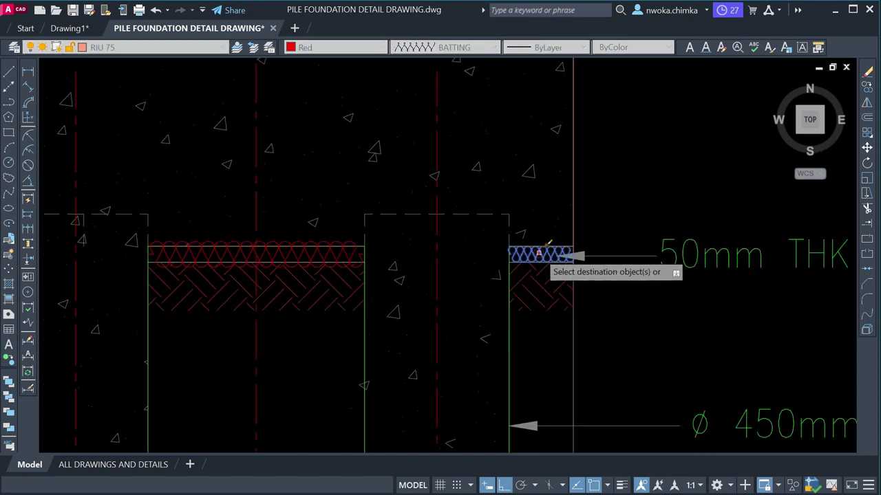
{"action": "scroll", "coordinate": [352, 251], "scroll_direction": "up", "scroll_amount": 2}
{"action": "key", "text": "Escape"}
- Stretch the left boundary of the pile cap's concrete hatch inward to the cap's left edge
{"action": "scroll", "coordinate": [507, 265], "scroll_direction": "down", "scroll_amount": 2}
{"action": "scroll", "coordinate": [486, 268], "scroll_direction": "down", "scroll_amount": 1}
{"action": "scroll", "coordinate": [338, 269], "scroll_direction": "up", "scroll_amount": 2}
{"action": "scroll", "coordinate": [381, 249], "scroll_direction": "down", "scroll_amount": 1}
{"action": "scroll", "coordinate": [367, 237], "scroll_direction": "down", "scroll_amount": 3}
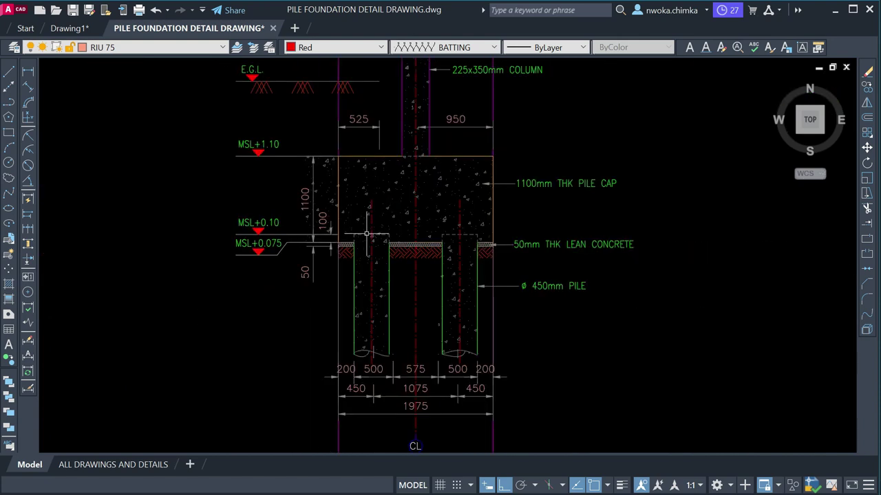
{"action": "scroll", "coordinate": [428, 190], "scroll_direction": "down", "scroll_amount": 2}
{"action": "scroll", "coordinate": [366, 166], "scroll_direction": "up", "scroll_amount": 3}
{"action": "scroll", "coordinate": [367, 167], "scroll_direction": "down", "scroll_amount": 2}
{"action": "scroll", "coordinate": [358, 167], "scroll_direction": "up", "scroll_amount": 3}
{"action": "left_click", "coordinate": [353, 166]}
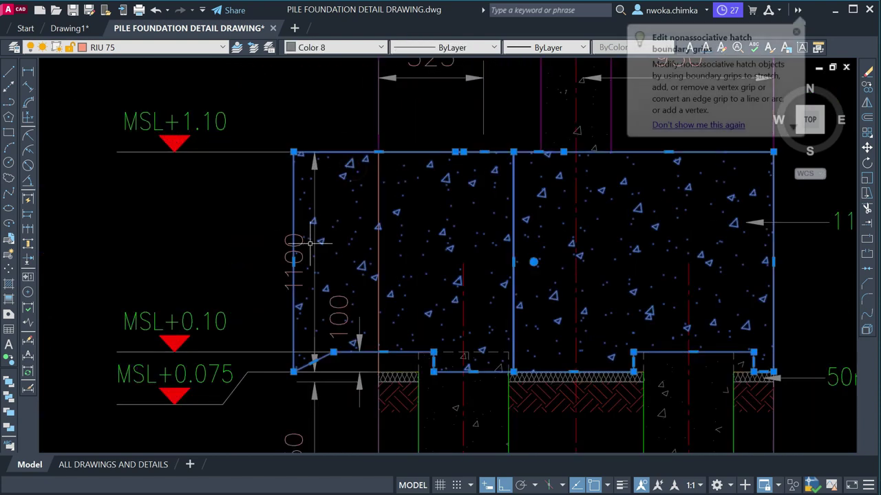
{"action": "left_click", "coordinate": [294, 258]}
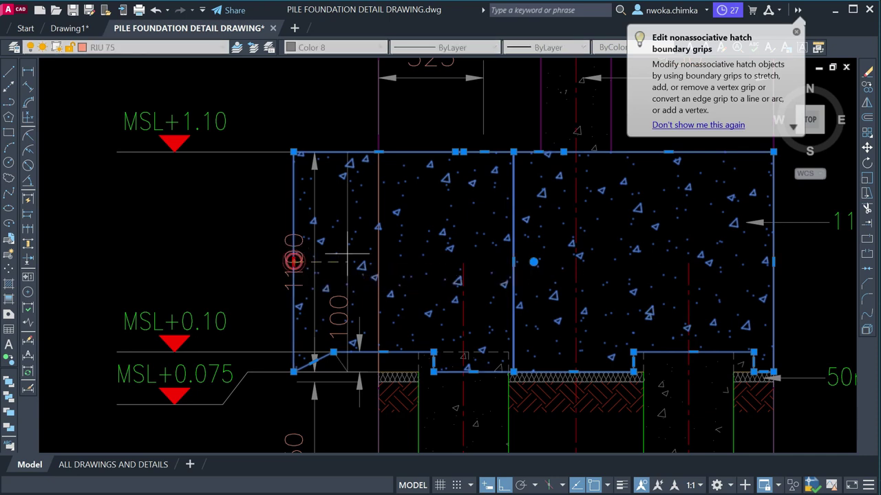
{"action": "left_click", "coordinate": [377, 261]}
{"action": "scroll", "coordinate": [336, 352], "scroll_direction": "up", "scroll_amount": 4}
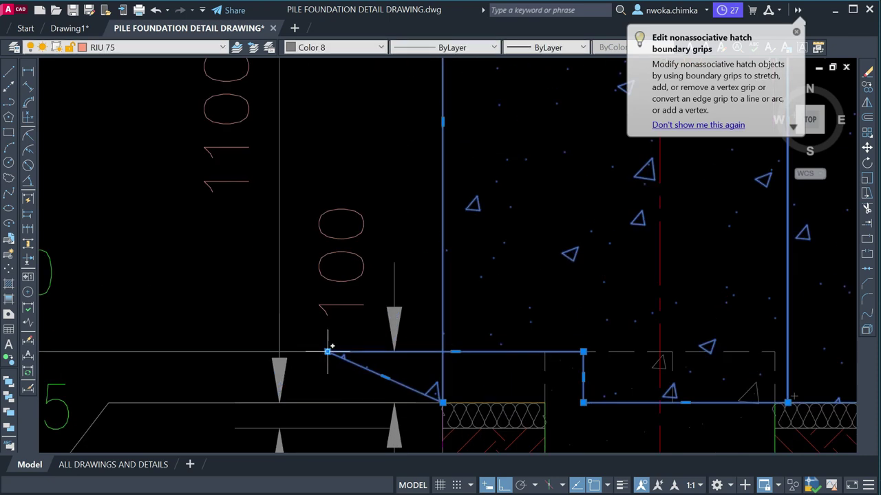
- Pull the hatch's remaining lower-left vertex in towards the cap's left edge along the MSL+0.10 line
{"action": "left_click", "coordinate": [328, 352]}
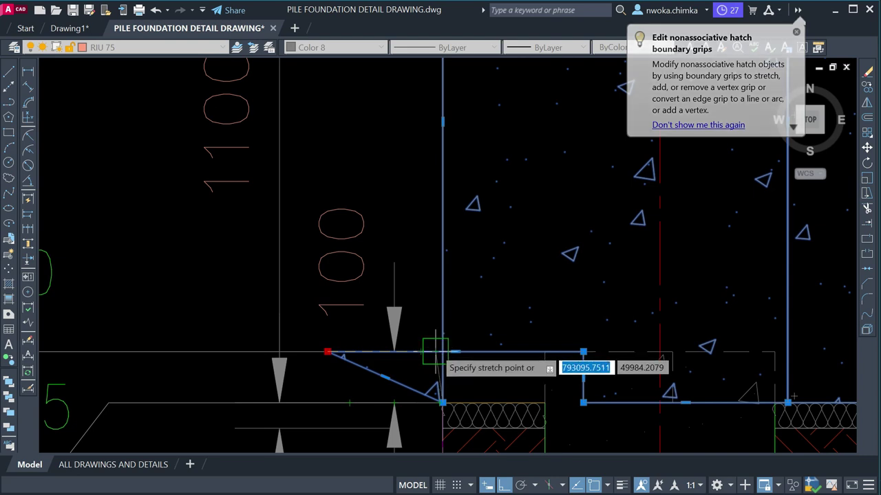
{"action": "left_click", "coordinate": [435, 353]}
{"action": "scroll", "coordinate": [436, 350], "scroll_direction": "up", "scroll_amount": 4}
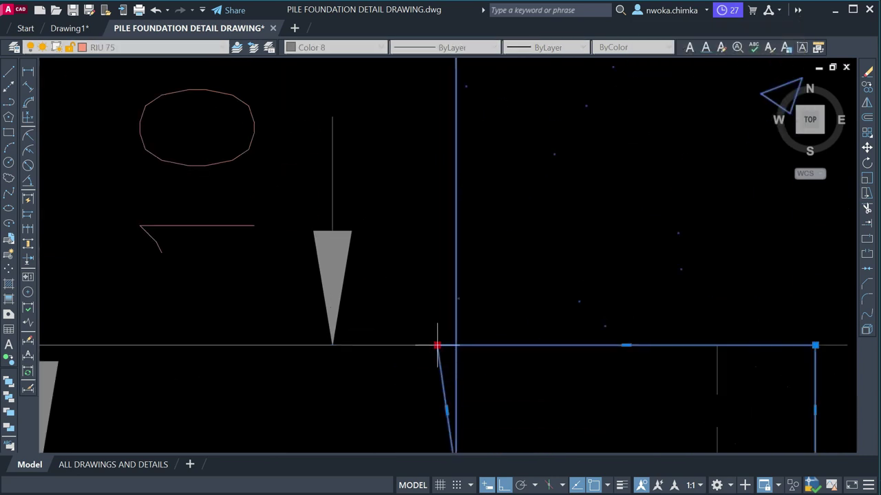
{"action": "key", "text": "Escape"}
{"action": "scroll", "coordinate": [357, 247], "scroll_direction": "down", "scroll_amount": 8}
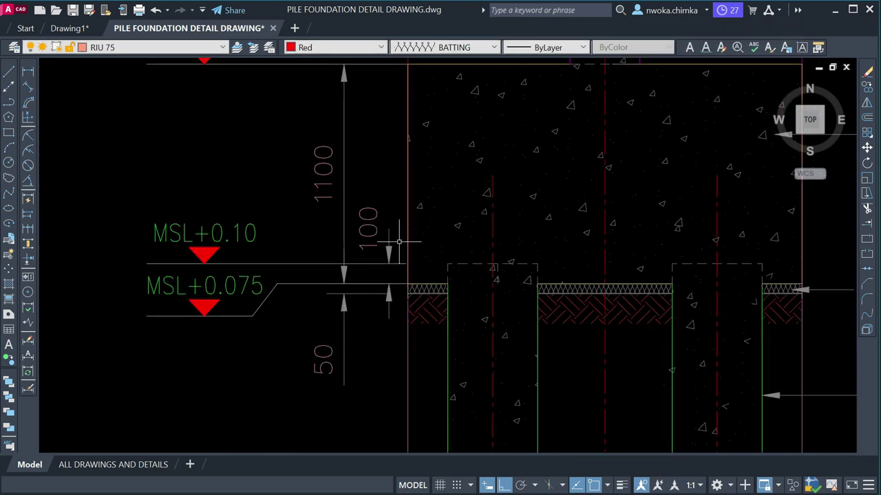
- Check the pile cap's depth with a trial linear dimension from its top-left corner to its underside
{"action": "scroll", "coordinate": [523, 256], "scroll_direction": "down", "scroll_amount": 2}
{"action": "scroll", "coordinate": [515, 255], "scroll_direction": "up", "scroll_amount": 1}
{"action": "scroll", "coordinate": [450, 253], "scroll_direction": "down", "scroll_amount": 1}
{"action": "scroll", "coordinate": [450, 253], "scroll_direction": "down", "scroll_amount": 2}
{"action": "middle_click_drag", "start_coordinate": [413, 230], "coordinate": [413, 258]}
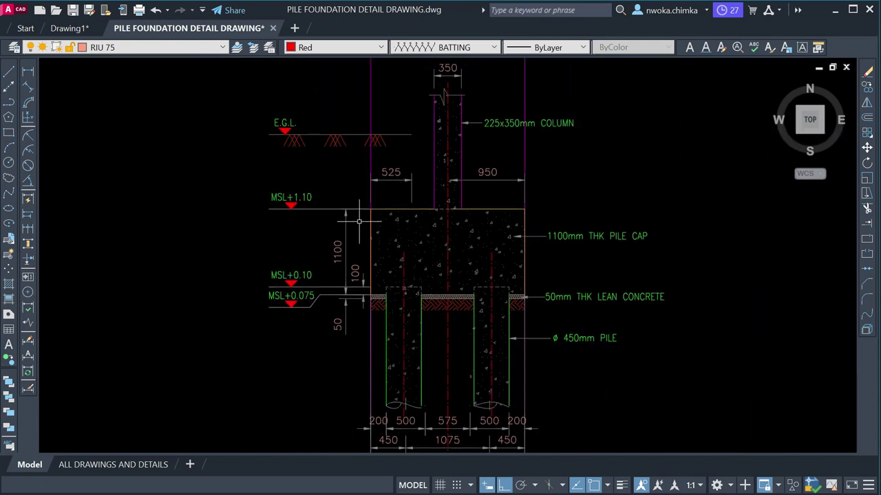
{"action": "left_click", "coordinate": [28, 71]}
{"action": "scroll", "coordinate": [378, 218], "scroll_direction": "up", "scroll_amount": 2}
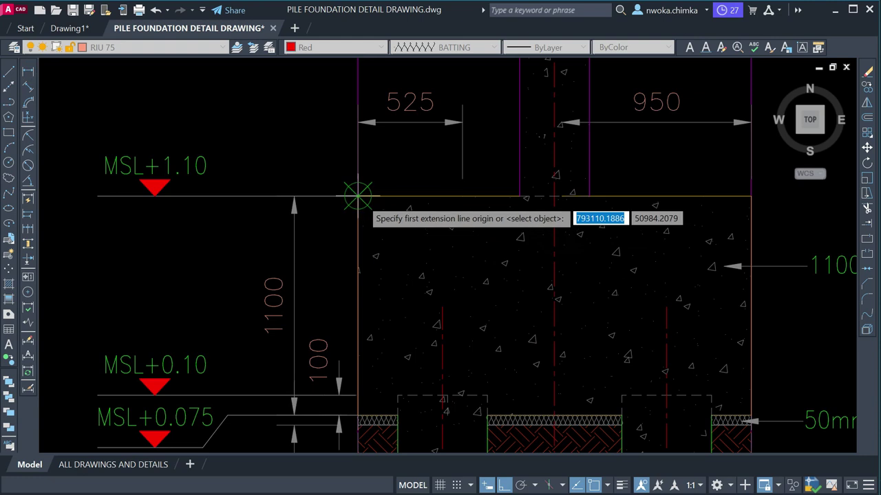
{"action": "left_click", "coordinate": [358, 196]}
{"action": "scroll", "coordinate": [368, 197], "scroll_direction": "down", "scroll_amount": 5}
{"action": "scroll", "coordinate": [361, 296], "scroll_direction": "up", "scroll_amount": 3}
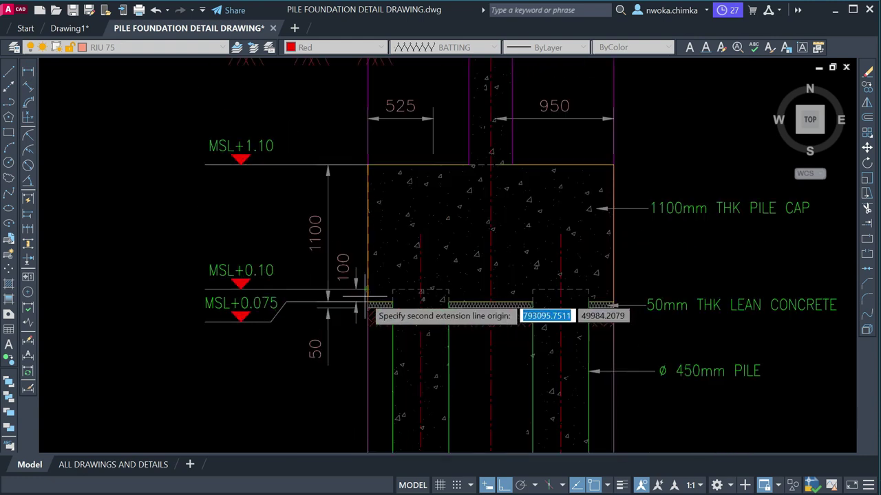
{"action": "scroll", "coordinate": [359, 304], "scroll_direction": "up", "scroll_amount": 3}
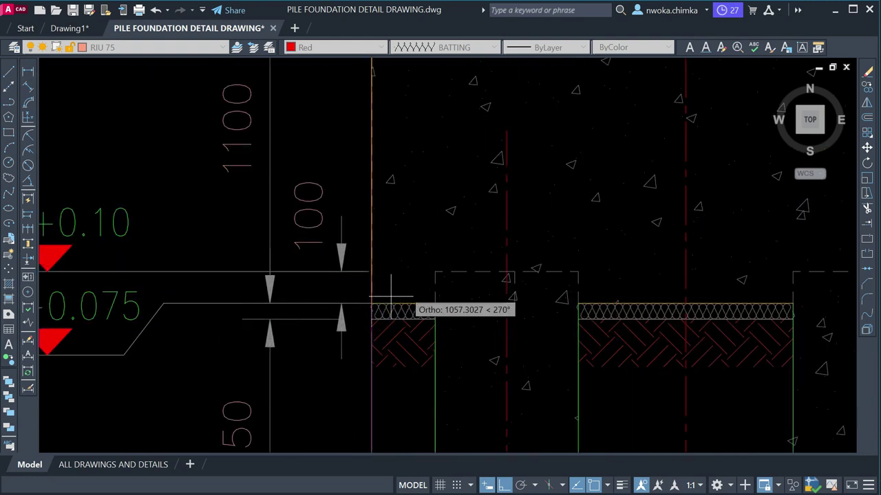
{"action": "left_click", "coordinate": [371, 304]}
{"action": "scroll", "coordinate": [391, 297], "scroll_direction": "down", "scroll_amount": 4}
{"action": "scroll", "coordinate": [318, 239], "scroll_direction": "up", "scroll_amount": 2}
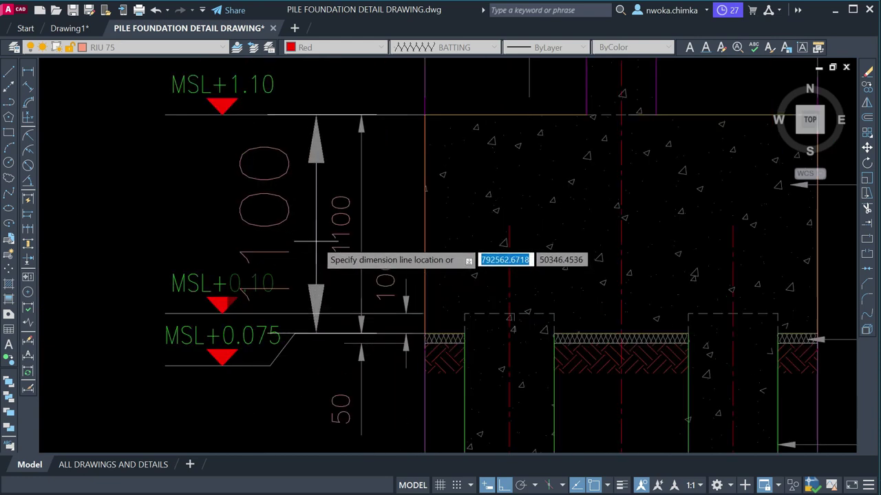
{"action": "key", "text": "Escape"}
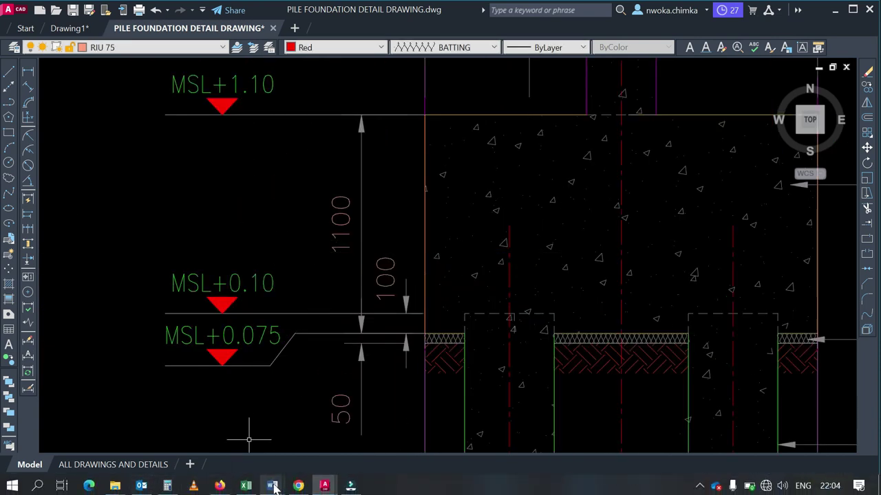
- Switch to the PC1 design report in Word and check the cap depth in its front view
{"action": "left_click", "coordinate": [272, 486]}
{"action": "left_click", "coordinate": [370, 421]}
{"action": "scroll", "coordinate": [521, 296], "scroll_direction": "up", "scroll_amount": 8}
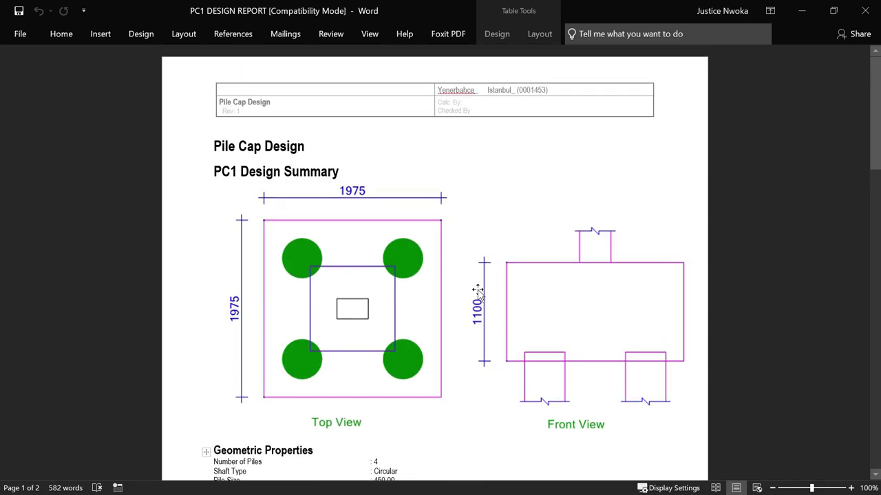
{"action": "left_click", "coordinate": [801, 10]}
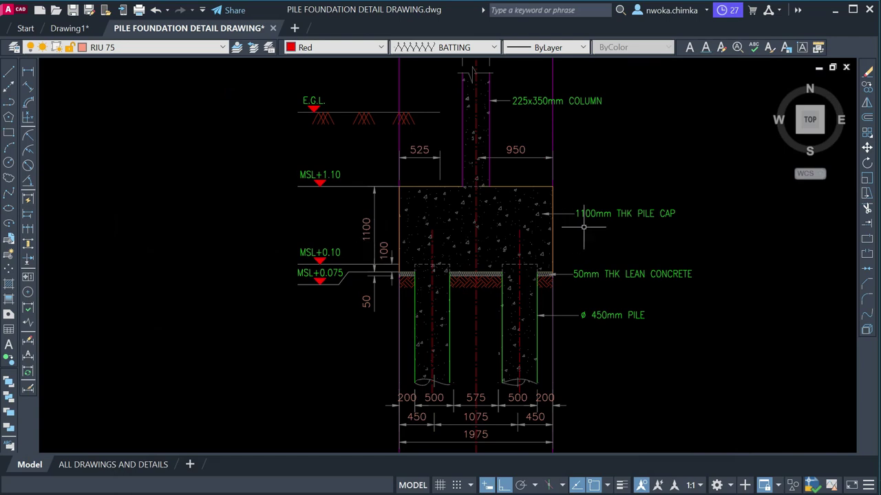
- Move the pile cap thickness label and its leader horizontally so the arrow points at the cap's right edge
{"action": "scroll", "coordinate": [584, 225], "scroll_direction": "up", "scroll_amount": 4}
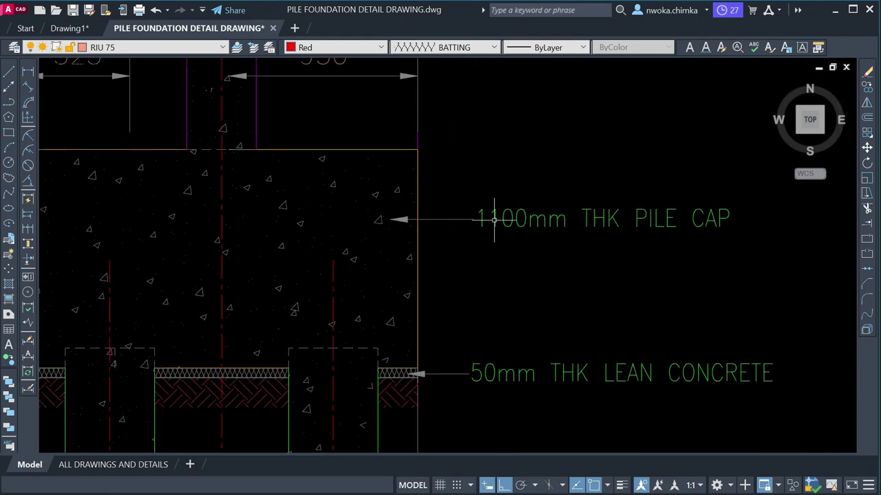
{"action": "scroll", "coordinate": [457, 219], "scroll_direction": "down", "scroll_amount": 2}
{"action": "left_click", "coordinate": [533, 190]}
{"action": "left_click", "coordinate": [490, 227]}
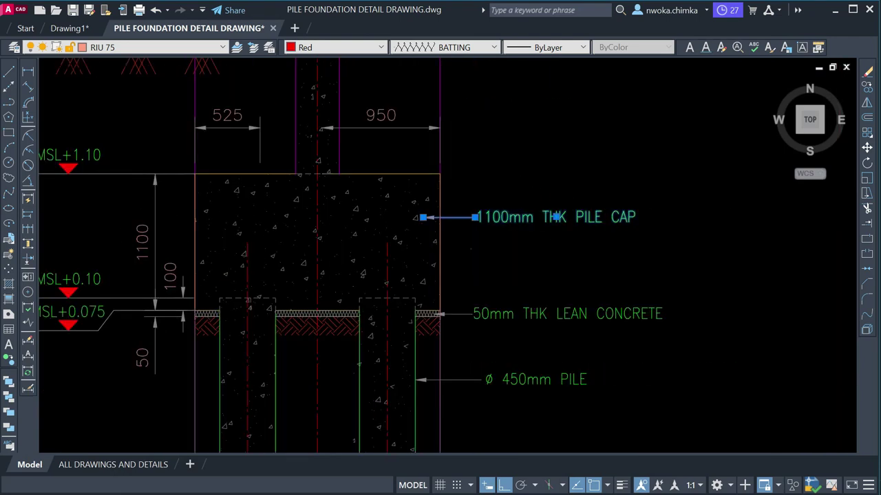
{"action": "type", "text": "m"}
{"action": "key", "text": "Return"}
{"action": "scroll", "coordinate": [440, 222], "scroll_direction": "up", "scroll_amount": 4}
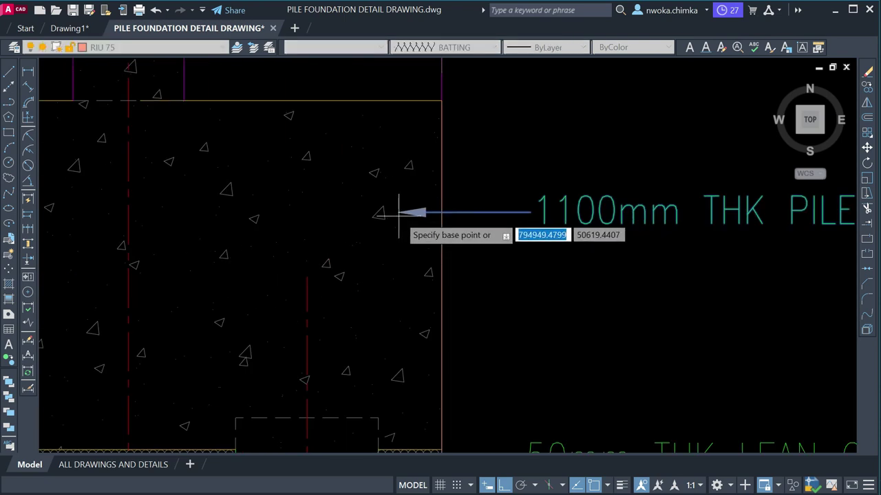
{"action": "left_click", "coordinate": [399, 213]}
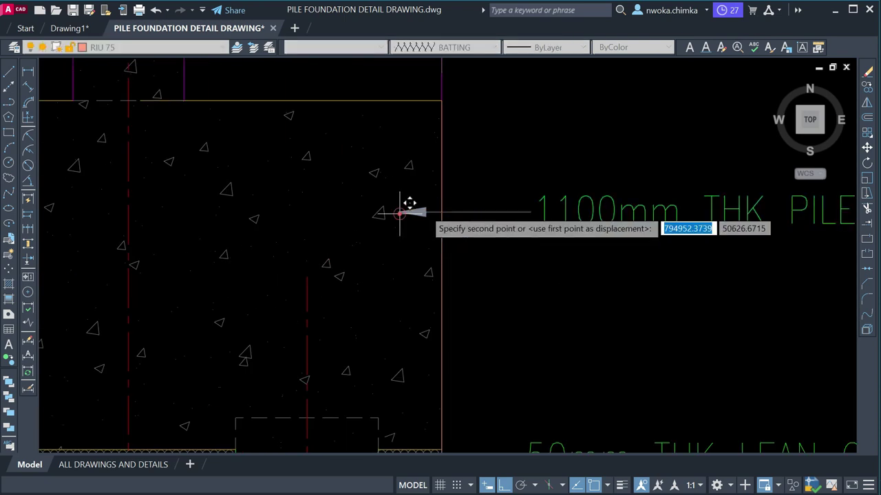
{"action": "left_click", "coordinate": [442, 211]}
- Stretch the pile cap leader's arrow tip exactly onto the cap's right edge
{"action": "scroll", "coordinate": [459, 207], "scroll_direction": "up", "scroll_amount": 4}
{"action": "left_click", "coordinate": [471, 217]}
{"action": "left_click", "coordinate": [438, 260]}
{"action": "left_click", "coordinate": [470, 267]}
{"action": "scroll", "coordinate": [423, 231], "scroll_direction": "up", "scroll_amount": 3}
{"action": "left_click", "coordinate": [393, 201]}
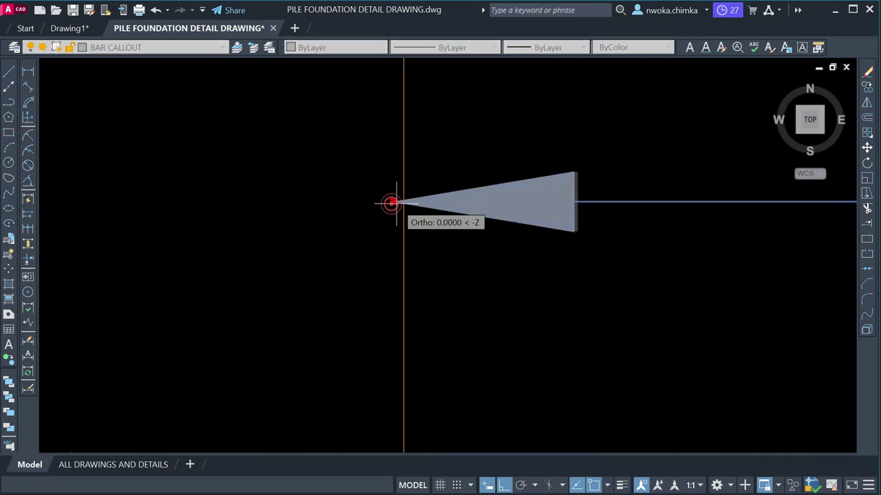
{"action": "left_click", "coordinate": [405, 201]}
{"action": "key", "text": "Escape"}
{"action": "scroll", "coordinate": [383, 203], "scroll_direction": "down", "scroll_amount": 6}
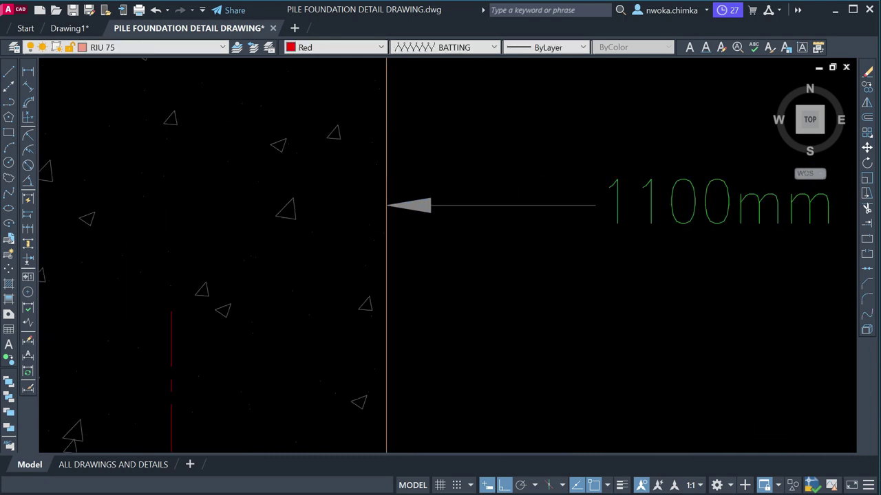
- Stretch the 525 dimension's right extension point to the column's left face at the cap's top
{"action": "scroll", "coordinate": [413, 200], "scroll_direction": "up", "scroll_amount": 4}
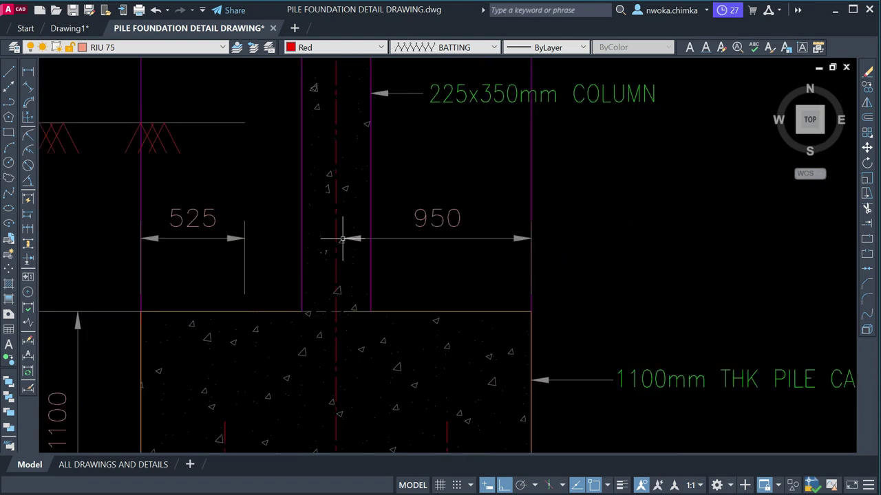
{"action": "middle_click_drag", "start_coordinate": [255, 243], "coordinate": [363, 239]}
{"action": "scroll", "coordinate": [363, 239], "scroll_direction": "up", "scroll_amount": 3}
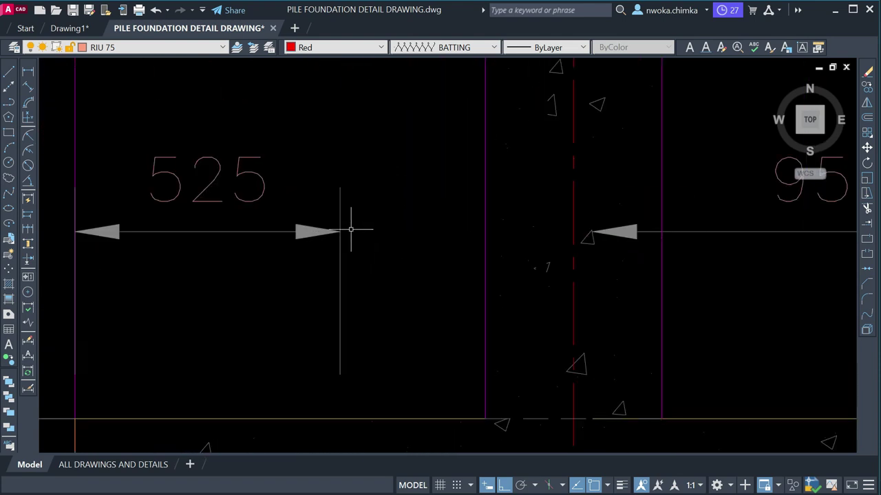
{"action": "scroll", "coordinate": [299, 223], "scroll_direction": "down", "scroll_amount": 3}
{"action": "left_click", "coordinate": [317, 251]}
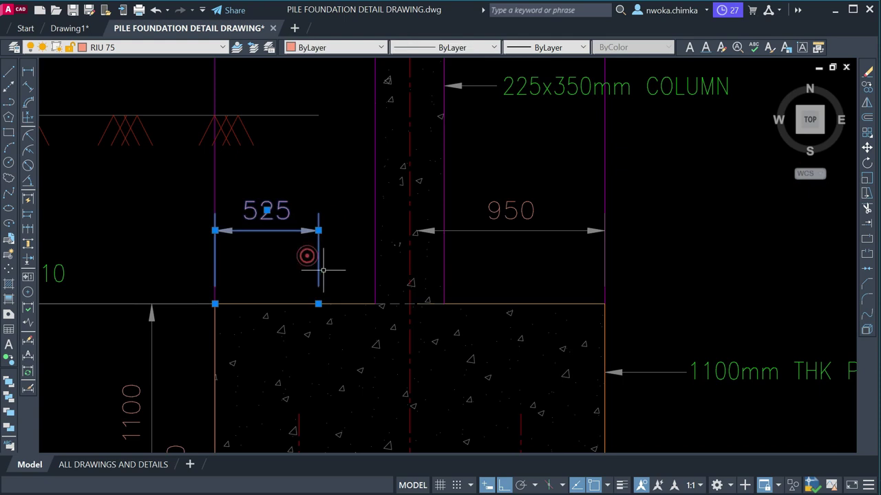
{"action": "scroll", "coordinate": [317, 284], "scroll_direction": "up", "scroll_amount": 2}
{"action": "left_click", "coordinate": [319, 315]}
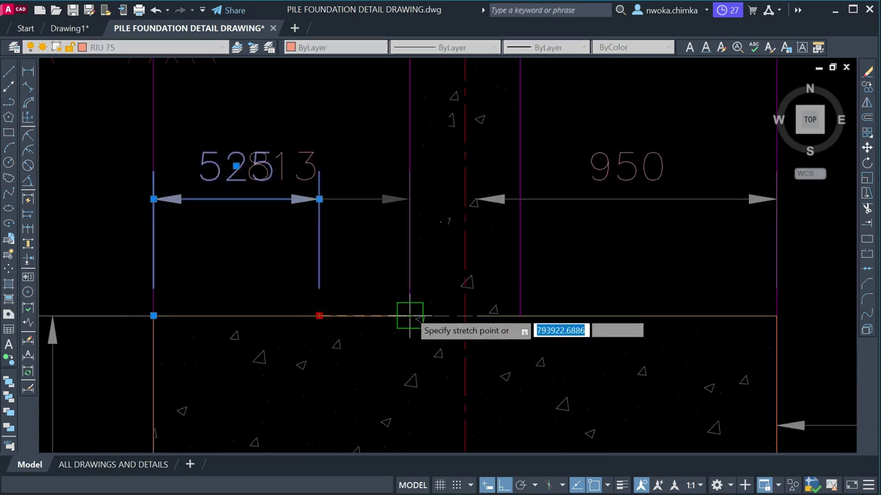
{"action": "left_click", "coordinate": [409, 315]}
{"action": "key", "text": "Escape"}
- Stretch the 950 dimension's inner end to the column's right face
{"action": "left_click", "coordinate": [589, 199]}
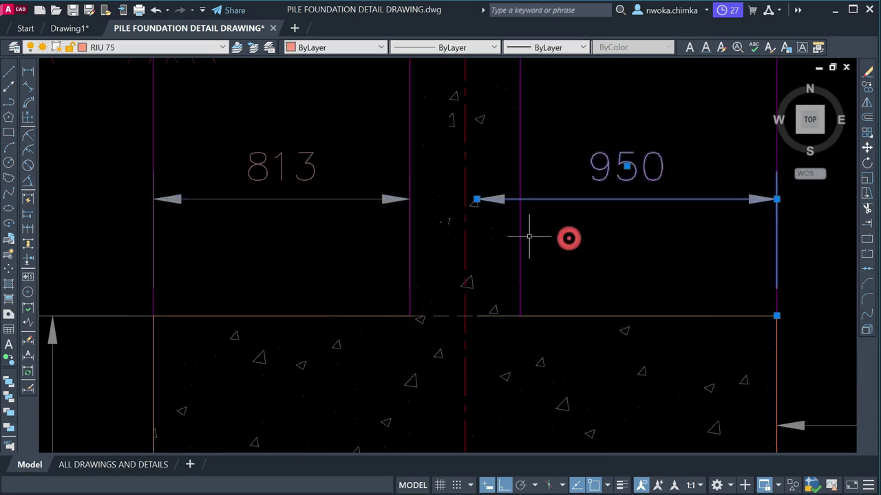
{"action": "left_click", "coordinate": [477, 199]}
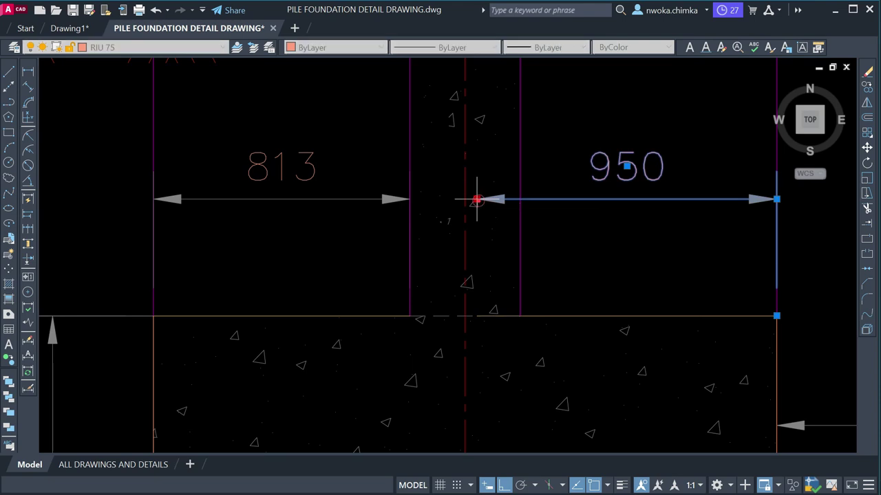
{"action": "left_click", "coordinate": [520, 199]}
{"action": "key", "text": "Escape"}
{"action": "scroll", "coordinate": [516, 225], "scroll_direction": "down", "scroll_amount": 2}
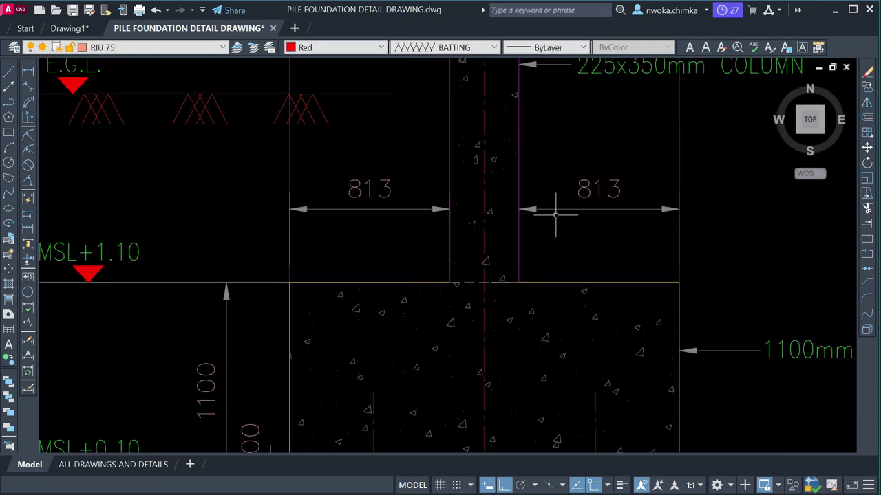
- Replace the dimension right of the column with a new one from the column's face to the cap's edge, level with the left dimension
{"action": "left_click", "coordinate": [623, 182]}
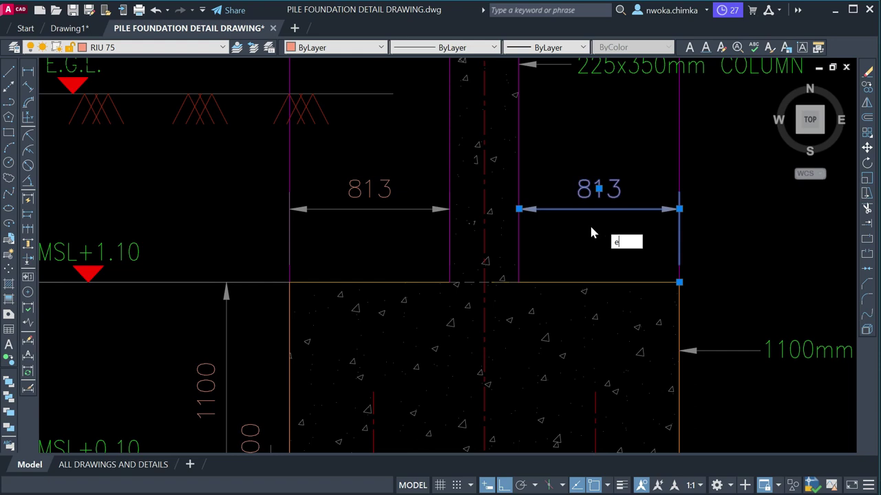
{"action": "key", "text": "Delete"}
{"action": "left_click", "coordinate": [29, 71]}
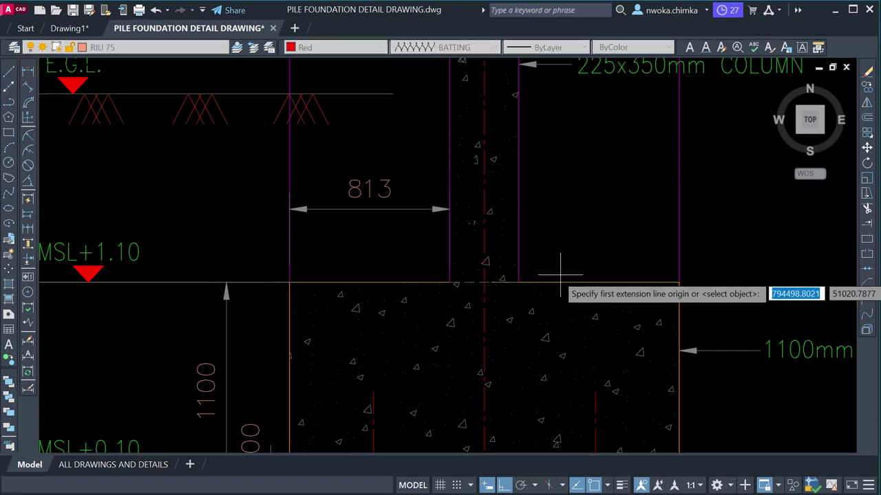
{"action": "left_click", "coordinate": [519, 240]}
{"action": "left_click", "coordinate": [679, 240]}
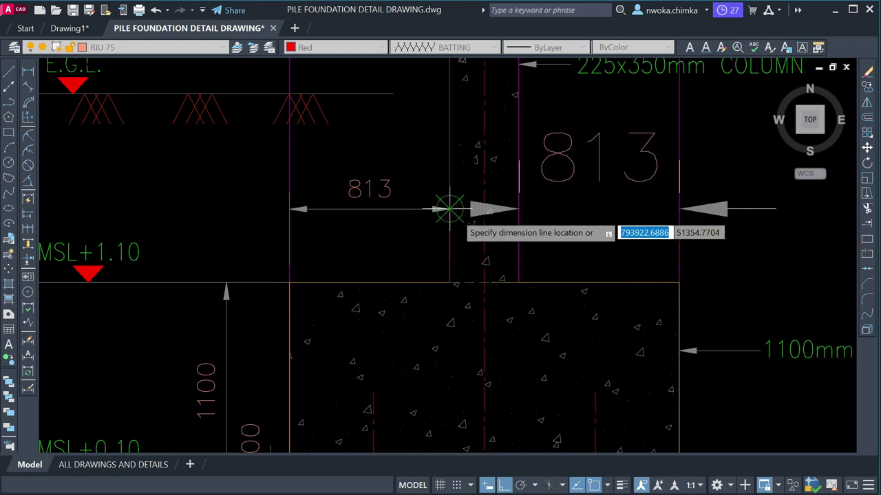
{"action": "left_click", "coordinate": [518, 208]}
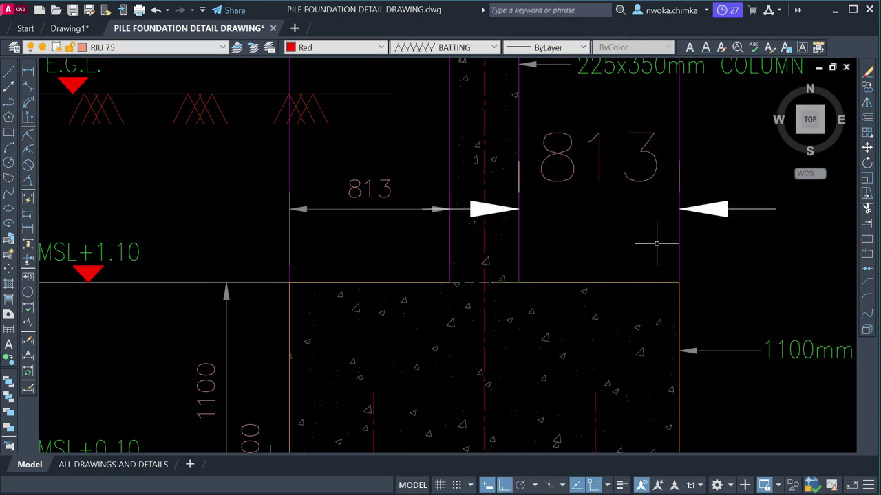
- Match the new right-hand dimension to the properties of the dimension left of the column
{"action": "type", "text": "Ma"}
{"action": "key", "text": "Return"}
{"action": "left_click", "coordinate": [383, 192]}
{"action": "left_click", "coordinate": [579, 156]}
{"action": "left_click", "coordinate": [619, 229]}
{"action": "key", "text": "Return"}
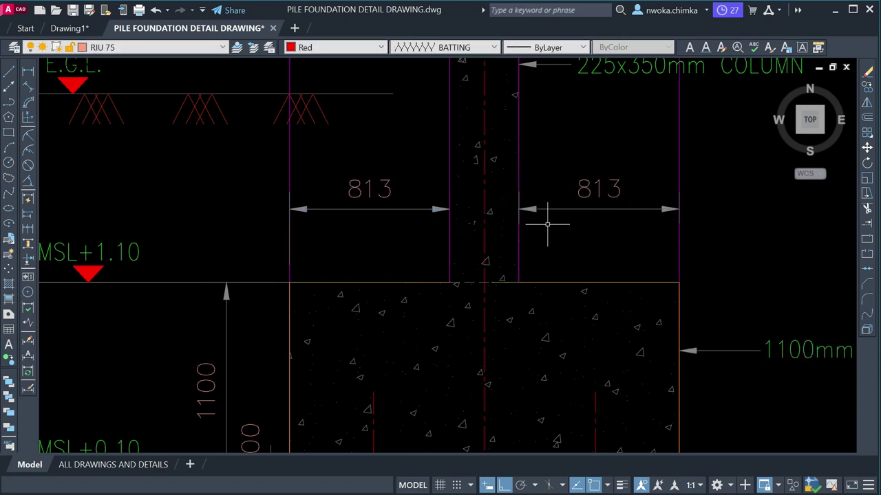
{"action": "scroll", "coordinate": [550, 220], "scroll_direction": "up", "scroll_amount": 2}
{"action": "scroll", "coordinate": [544, 231], "scroll_direction": "down", "scroll_amount": 3}
{"action": "middle_click_drag", "start_coordinate": [676, 232], "coordinate": [597, 277]}
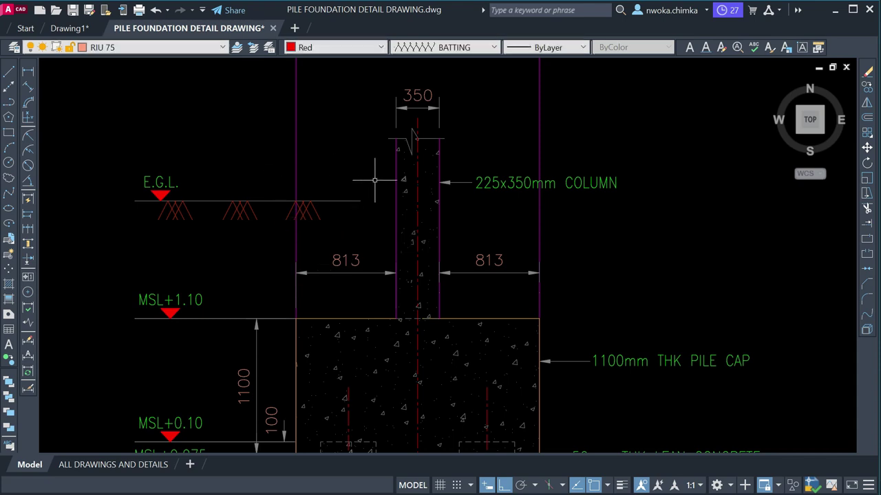
- Extend the ground level line in Section A-A to the column's left face
{"action": "type", "text": "ex"}
{"action": "key", "text": "Return"}
{"action": "left_click", "coordinate": [355, 200]}
{"action": "key", "text": "Escape"}
{"action": "scroll", "coordinate": [369, 191], "scroll_direction": "down", "scroll_amount": 2}
{"action": "scroll", "coordinate": [489, 198], "scroll_direction": "down", "scroll_amount": 2}
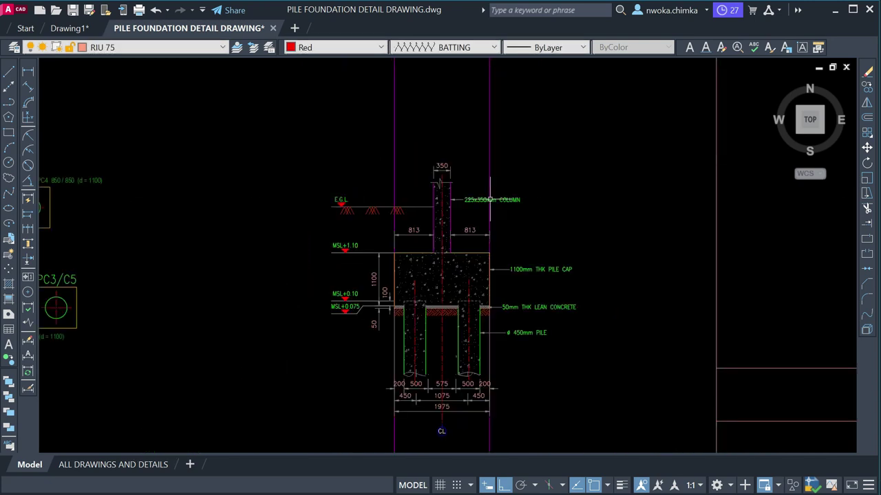
- Change the level label at the pile cap's underside to MSL+0.050
{"action": "scroll", "coordinate": [477, 209], "scroll_direction": "up", "scroll_amount": 2}
{"action": "middle_click_drag", "start_coordinate": [450, 283], "coordinate": [452, 280]}
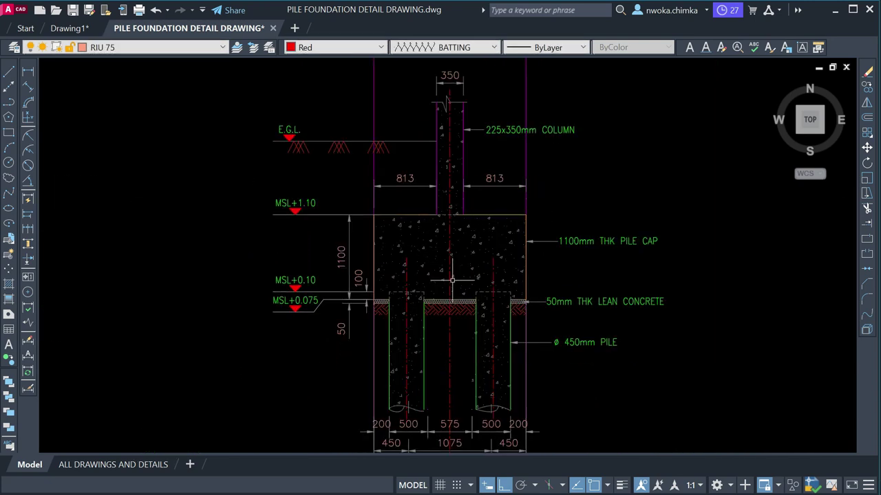
{"action": "scroll", "coordinate": [326, 303], "scroll_direction": "up", "scroll_amount": 4}
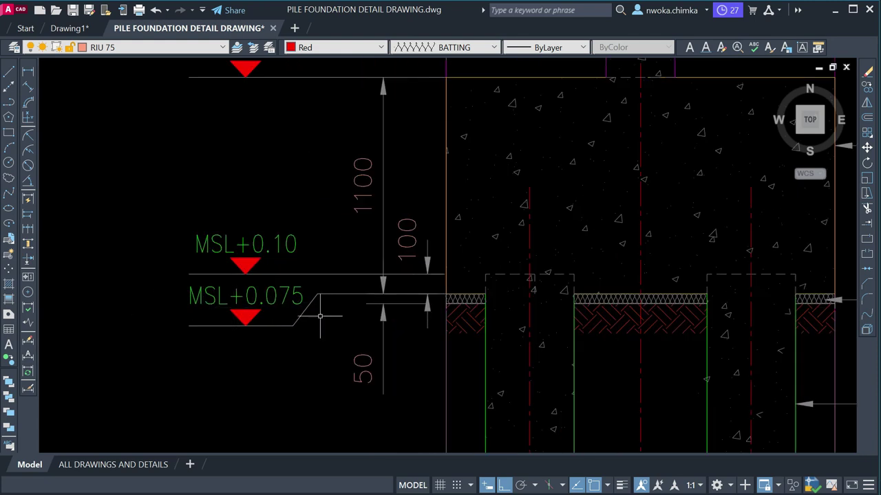
{"action": "scroll", "coordinate": [297, 297], "scroll_direction": "down", "scroll_amount": 4}
{"action": "scroll", "coordinate": [368, 294], "scroll_direction": "up", "scroll_amount": 4}
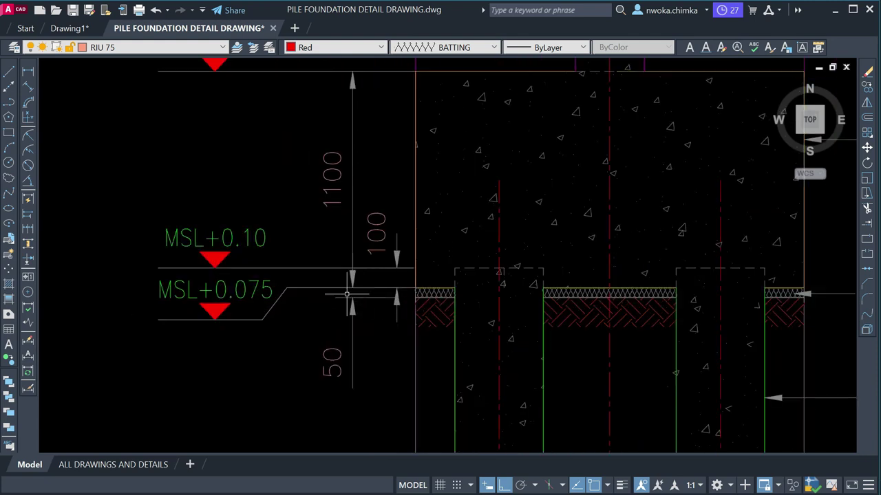
{"action": "middle_click_drag", "start_coordinate": [335, 297], "coordinate": [380, 277]}
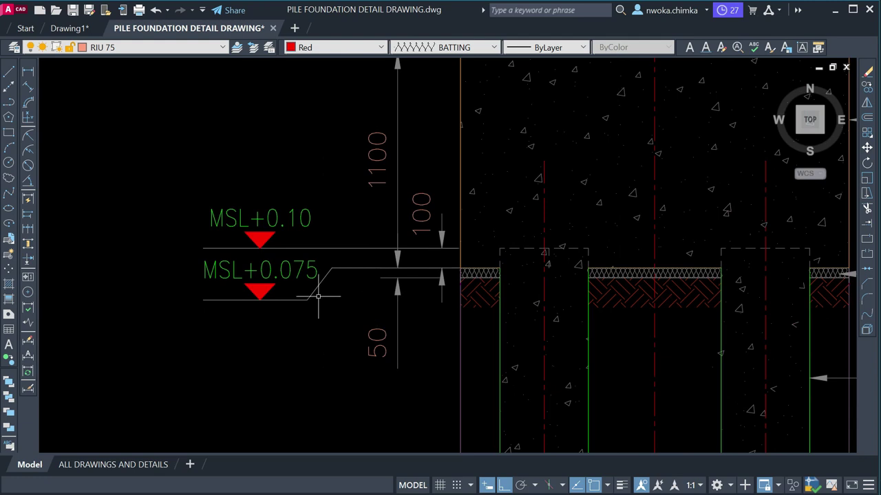
{"action": "middle_click_drag", "start_coordinate": [318, 297], "coordinate": [354, 299]}
{"action": "scroll", "coordinate": [337, 264], "scroll_direction": "up", "scroll_amount": 2}
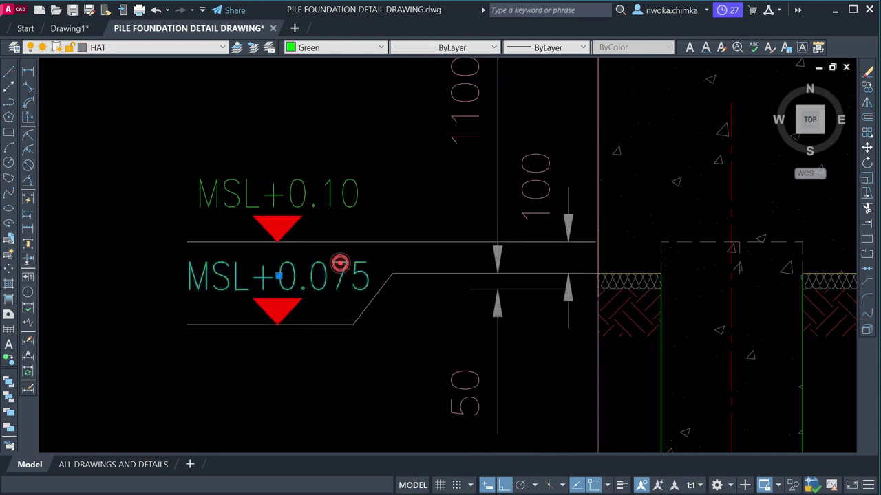
{"action": "double_click", "coordinate": [337, 262]}
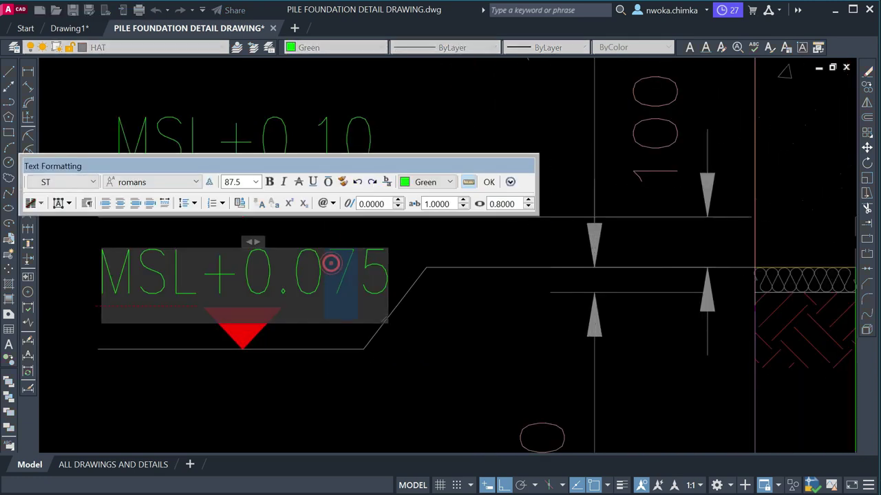
{"action": "key", "text": "Delete"}
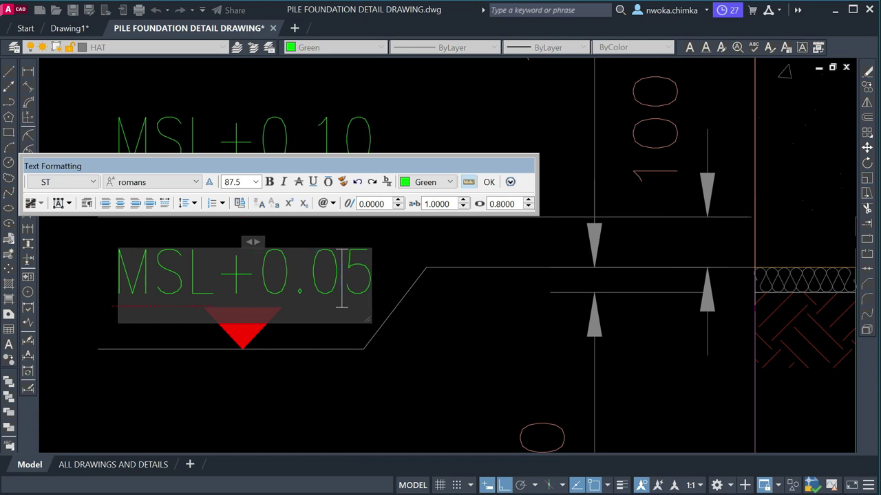
{"action": "type", "text": "0"}
{"action": "left_click", "coordinate": [391, 393]}
{"action": "scroll", "coordinate": [417, 330], "scroll_direction": "down", "scroll_amount": 4}
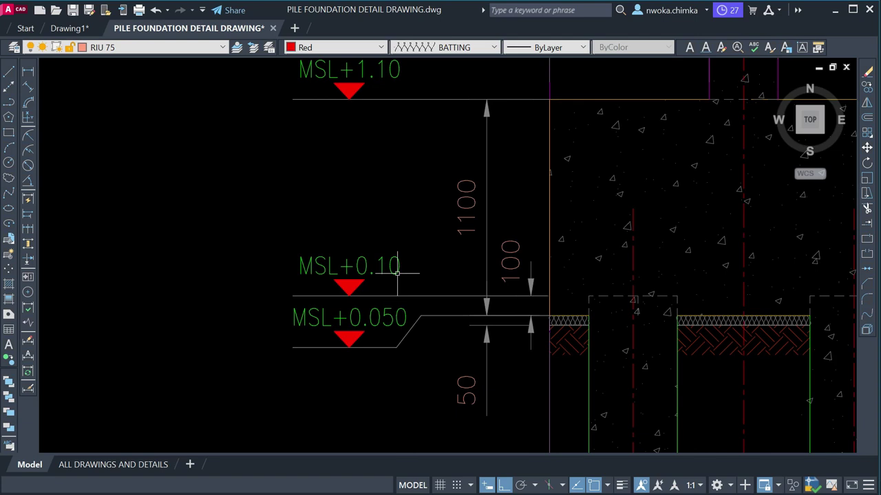
- Examine the pile cap's underside, the lean concrete layer and the pile embedment against the adjoining levels and dimensions
{"action": "middle_click_drag", "start_coordinate": [513, 278], "coordinate": [421, 279]}
{"action": "scroll", "coordinate": [422, 279], "scroll_direction": "up", "scroll_amount": 2}
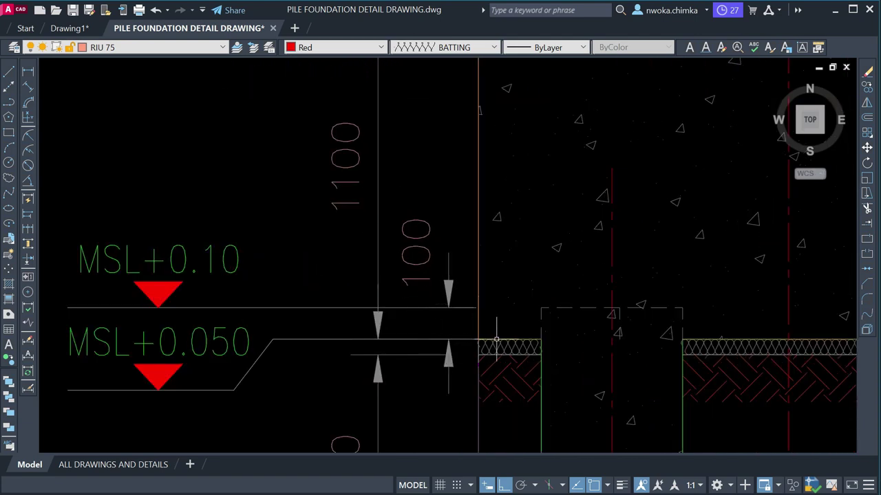
{"action": "left_click", "coordinate": [497, 340]}
{"action": "key", "text": "Escape"}
{"action": "scroll", "coordinate": [464, 337], "scroll_direction": "up", "scroll_amount": 4}
{"action": "left_click", "coordinate": [457, 324]}
{"action": "left_click", "coordinate": [723, 381]}
{"action": "key", "text": "Escape"}
{"action": "scroll", "coordinate": [512, 333], "scroll_direction": "down", "scroll_amount": 4}
{"action": "scroll", "coordinate": [567, 302], "scroll_direction": "up", "scroll_amount": 2}
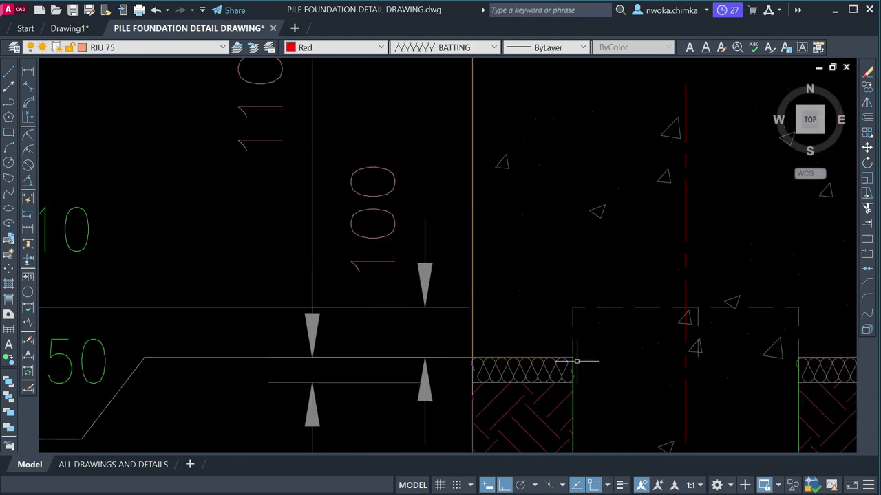
{"action": "scroll", "coordinate": [480, 273], "scroll_direction": "down", "scroll_amount": 2}
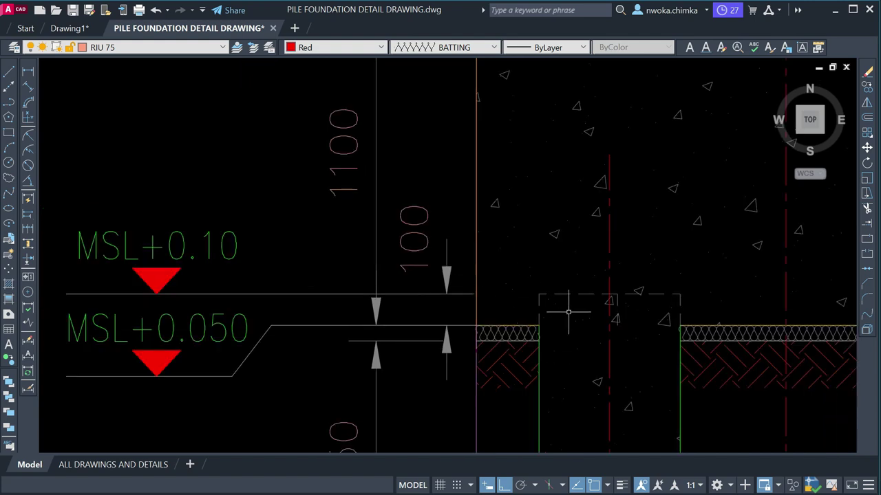
{"action": "scroll", "coordinate": [564, 280], "scroll_direction": "down", "scroll_amount": 2}
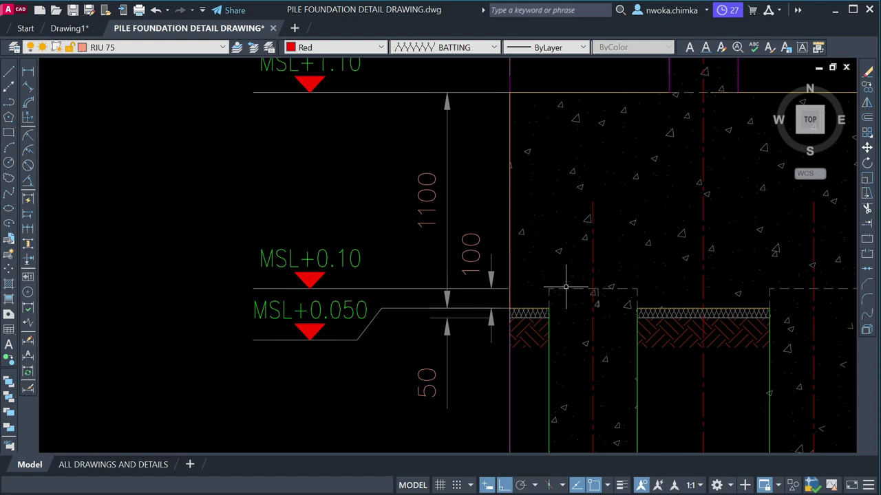
{"action": "left_click", "coordinate": [341, 252]}
{"action": "double_click", "coordinate": [341, 252]}
{"action": "key", "text": "Escape"}
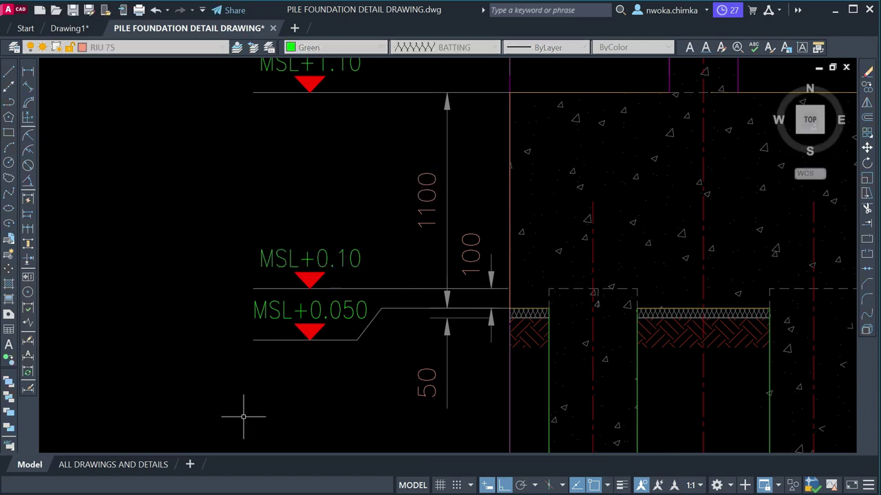
- Switch to the PC1 design report in Word, look up the pile penetration distance and return to the AutoCAD drawing
{"action": "mouse_move", "coordinate": [221, 492]}
{"action": "mouse_move", "coordinate": [271, 486]}
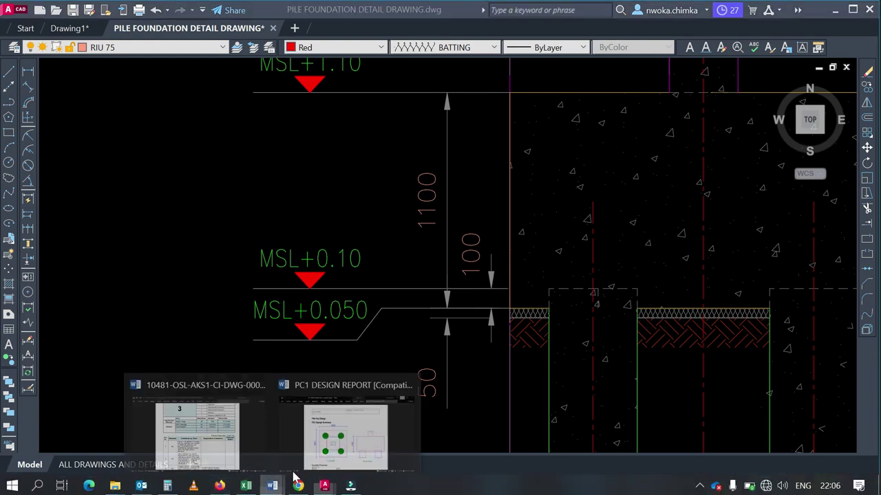
{"action": "left_click", "coordinate": [330, 423]}
{"action": "scroll", "coordinate": [327, 310], "scroll_direction": "down", "scroll_amount": 4}
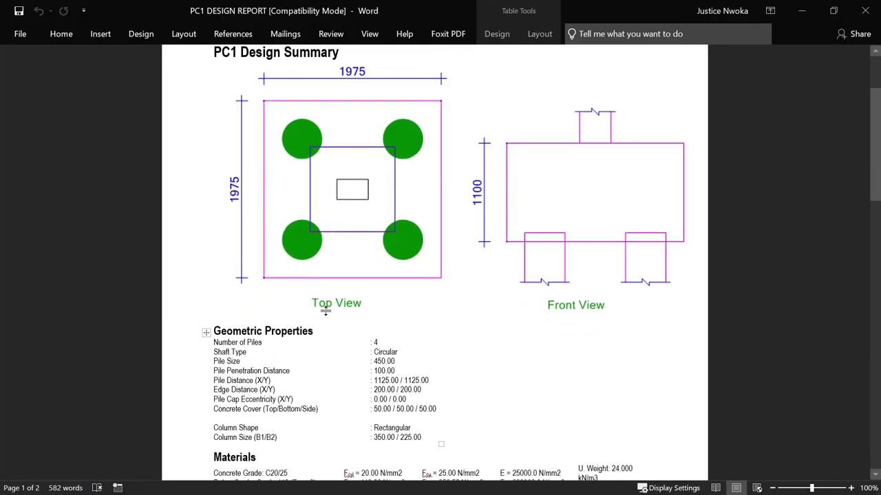
{"action": "left_click", "coordinate": [210, 324]}
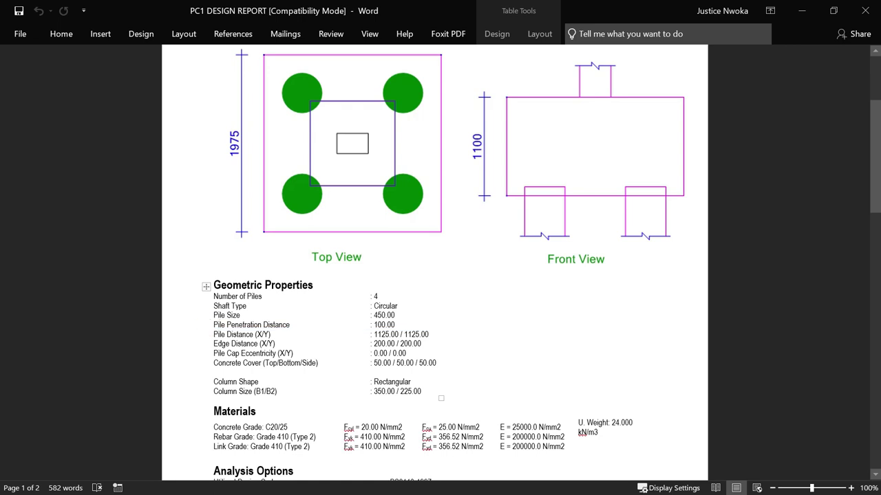
{"action": "left_click_drag", "start_coordinate": [373, 325], "coordinate": [442, 324]}
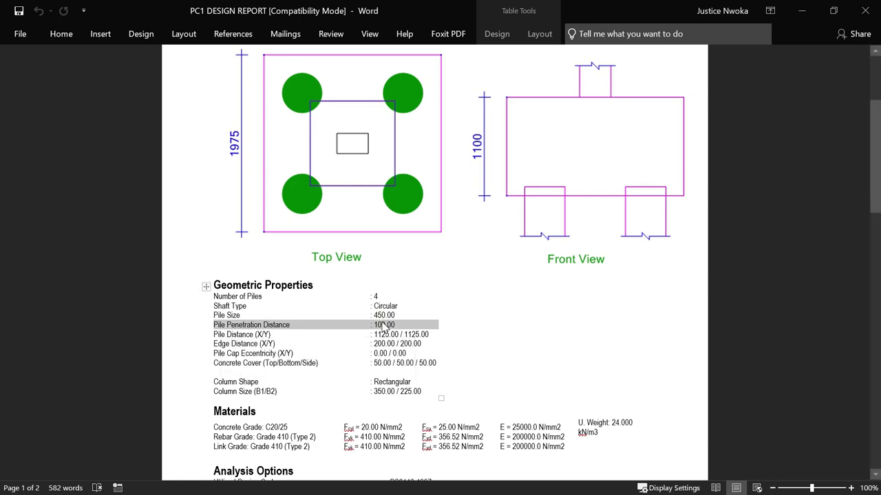
{"action": "left_click", "coordinate": [804, 14]}
- Compare the section's cap depth and levels with the front view in the Word design report and return to the AutoCAD drawing
{"action": "scroll", "coordinate": [349, 292], "scroll_direction": "down", "scroll_amount": 4}
{"action": "middle_click_drag", "start_coordinate": [400, 252], "coordinate": [349, 267]}
{"action": "scroll", "coordinate": [349, 267], "scroll_direction": "up", "scroll_amount": 4}
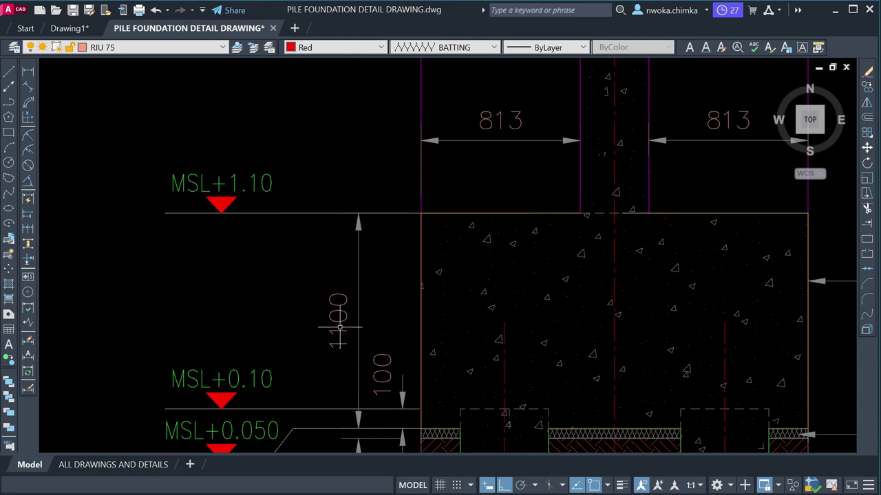
{"action": "mouse_move", "coordinate": [258, 483]}
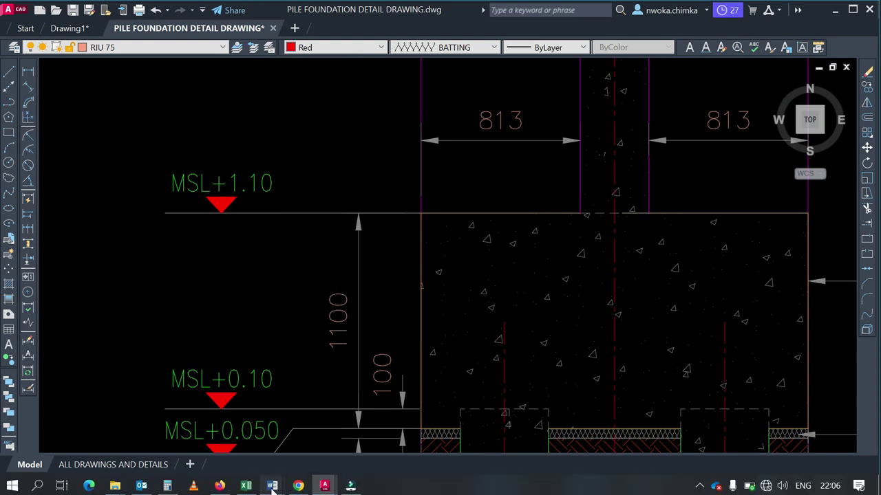
{"action": "left_click", "coordinate": [344, 421]}
{"action": "scroll", "coordinate": [509, 227], "scroll_direction": "up", "scroll_amount": 1}
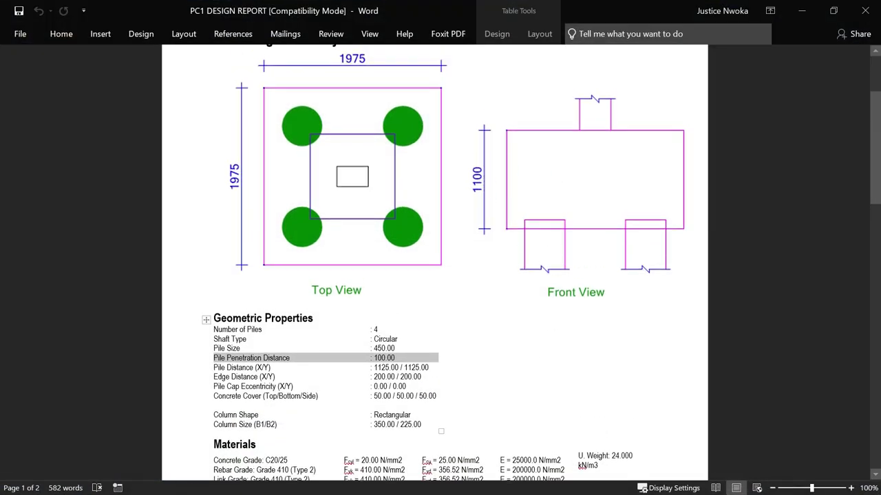
{"action": "left_click", "coordinate": [802, 11]}
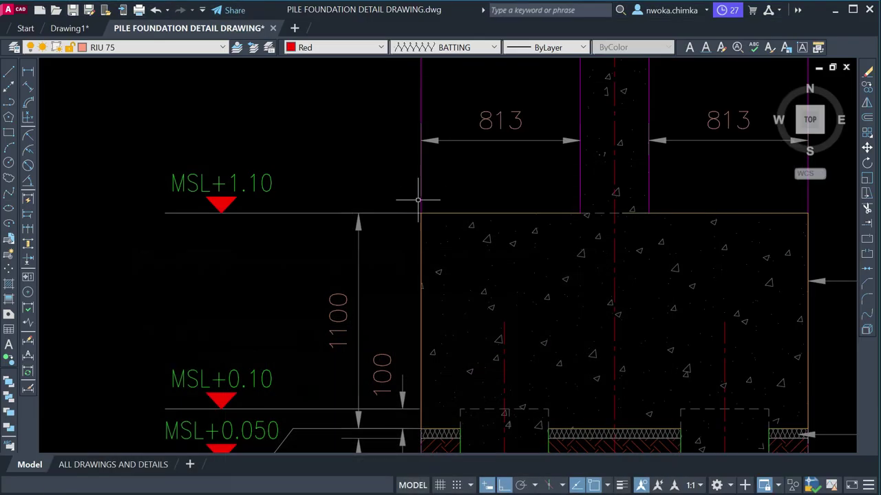
- Retype the decimals 10 in the level label at the pile cap's top
{"action": "double_click", "coordinate": [256, 182]}
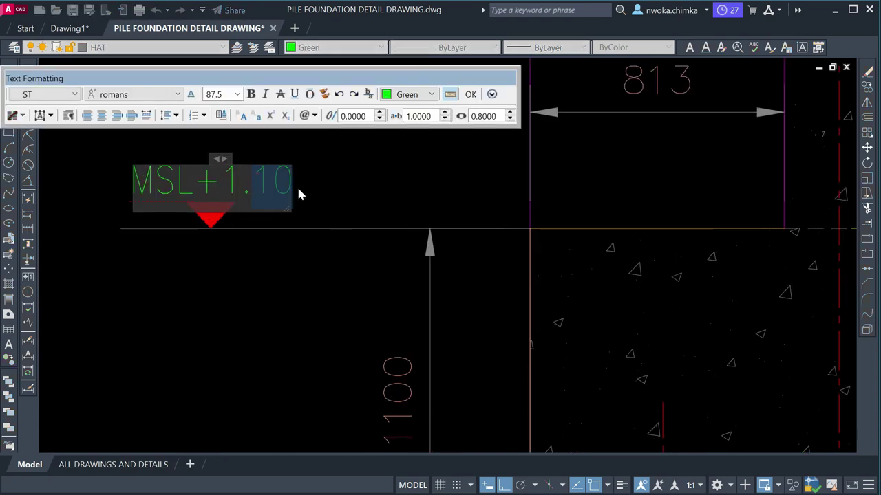
{"action": "type", "text": "10"}
{"action": "left_click", "coordinate": [297, 187]}
{"action": "scroll", "coordinate": [291, 206], "scroll_direction": "down", "scroll_amount": 2}
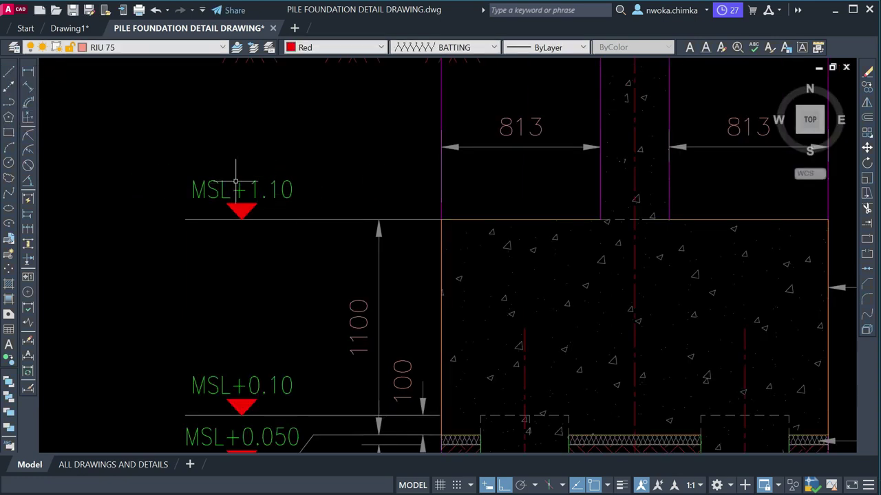
- Try to rewrite the decimals of the cap-top level label and undo the text edit
{"action": "double_click", "coordinate": [276, 186]}
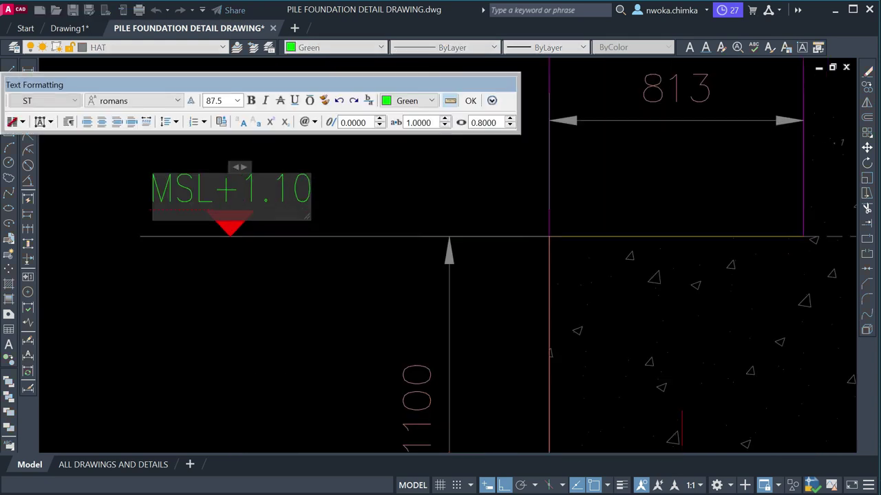
{"action": "scroll", "coordinate": [262, 190], "scroll_direction": "up", "scroll_amount": 2}
{"action": "left_click_drag", "start_coordinate": [260, 192], "coordinate": [302, 192]}
{"action": "type", "text": "100"}
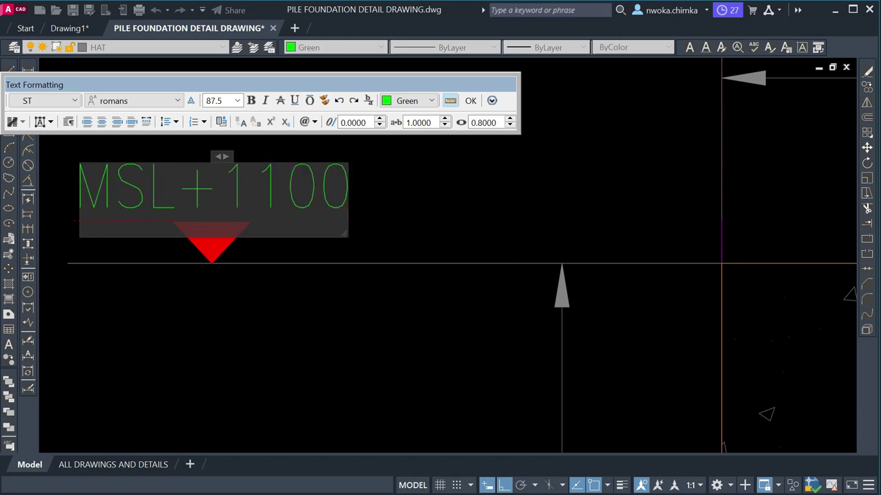
{"action": "key", "text": "ctrl+z"}
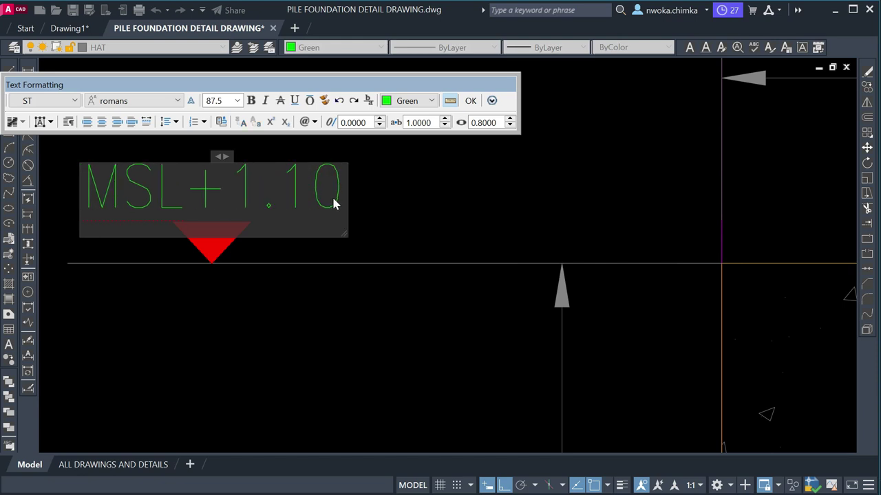
{"action": "left_click", "coordinate": [392, 197]}
{"action": "scroll", "coordinate": [273, 180], "scroll_direction": "down", "scroll_amount": 6}
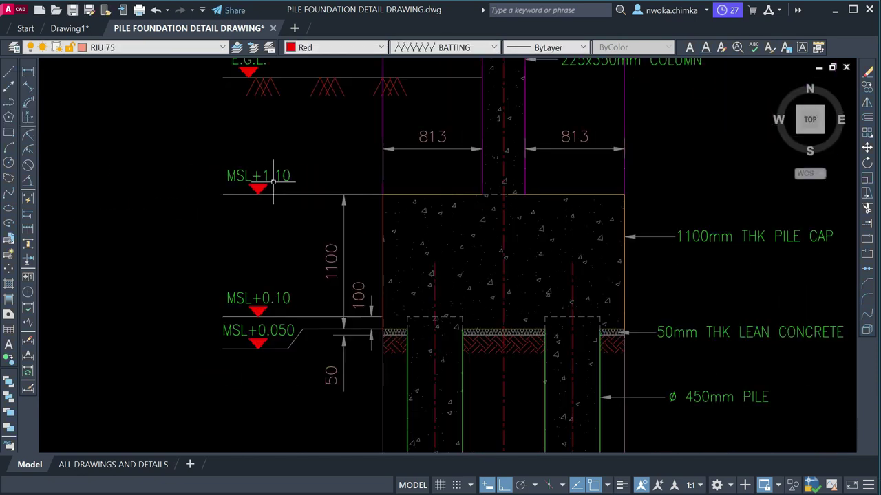
- Change the ground level label above the ground line from E.G.L. to F.G.L
{"action": "scroll", "coordinate": [274, 180], "scroll_direction": "down", "scroll_amount": 3}
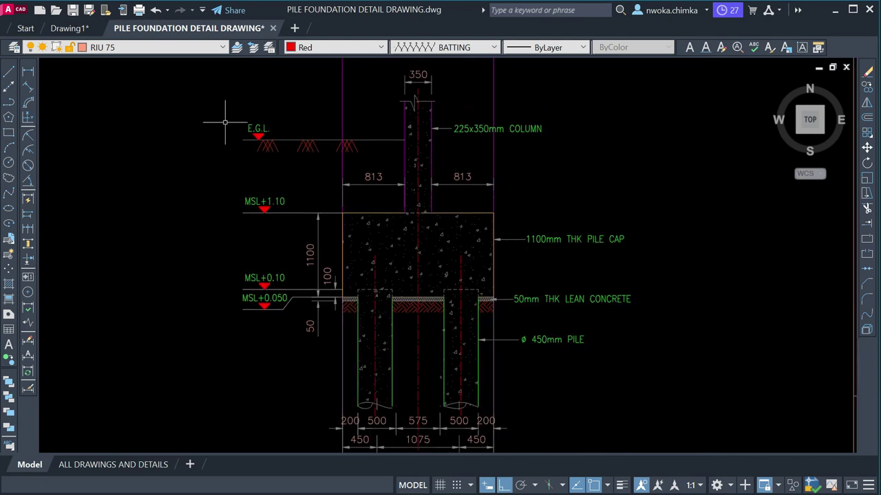
{"action": "scroll", "coordinate": [236, 127], "scroll_direction": "up", "scroll_amount": 5}
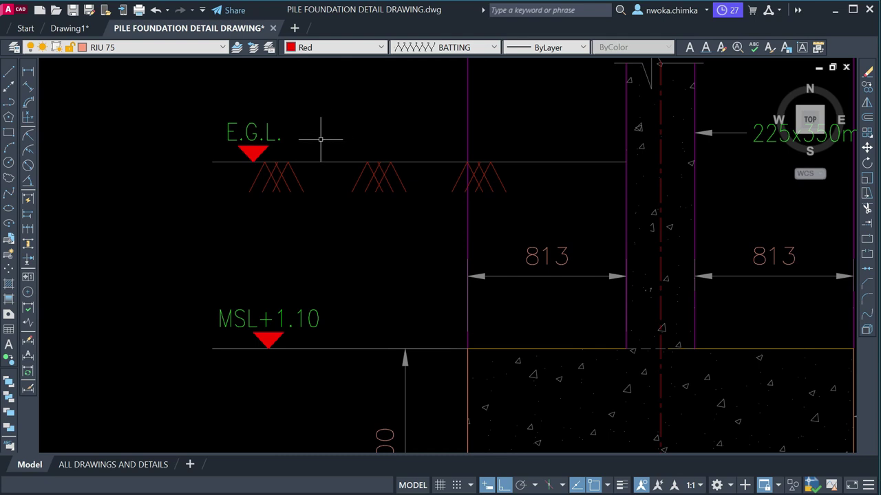
{"action": "scroll", "coordinate": [344, 138], "scroll_direction": "down", "scroll_amount": 2}
{"action": "scroll", "coordinate": [261, 157], "scroll_direction": "up", "scroll_amount": 3}
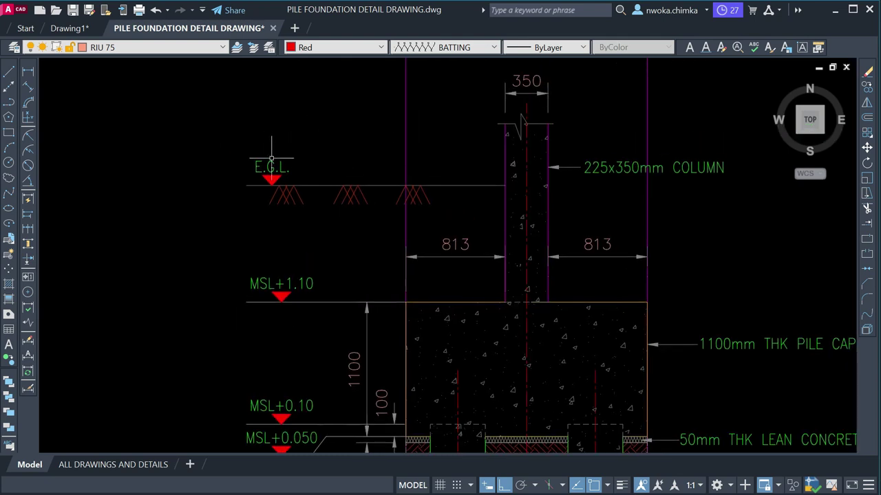
{"action": "left_click", "coordinate": [251, 166]}
{"action": "double_click", "coordinate": [251, 166]}
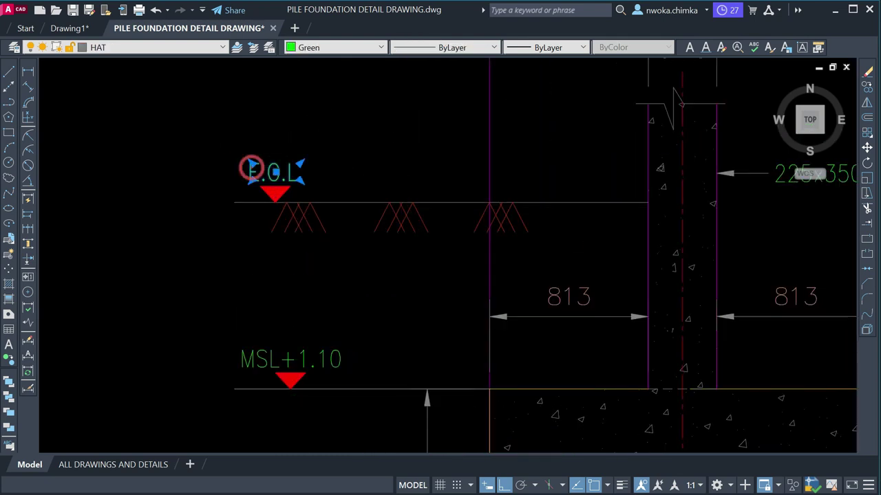
{"action": "left_click_drag", "start_coordinate": [260, 169], "coordinate": [243, 176]}
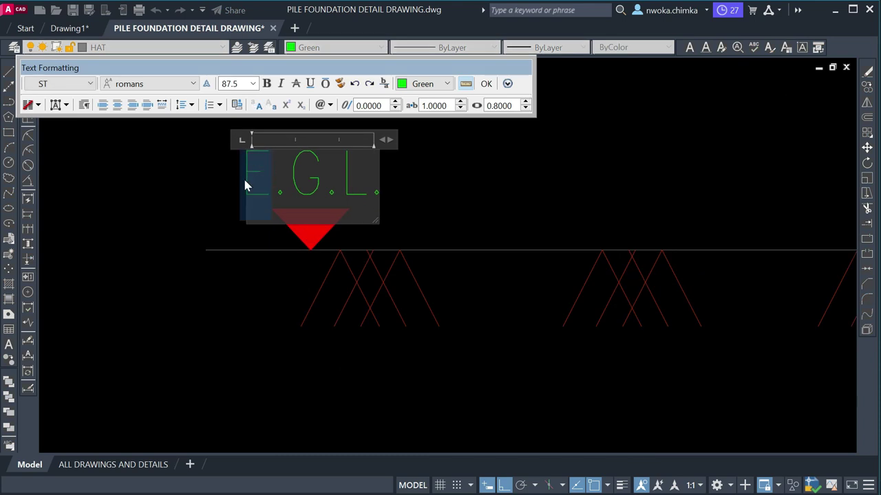
{"action": "type", "text": "f"}
{"action": "key", "text": "BackSpace"}
{"action": "type", "text": "F"}
{"action": "left_click", "coordinate": [303, 359]}
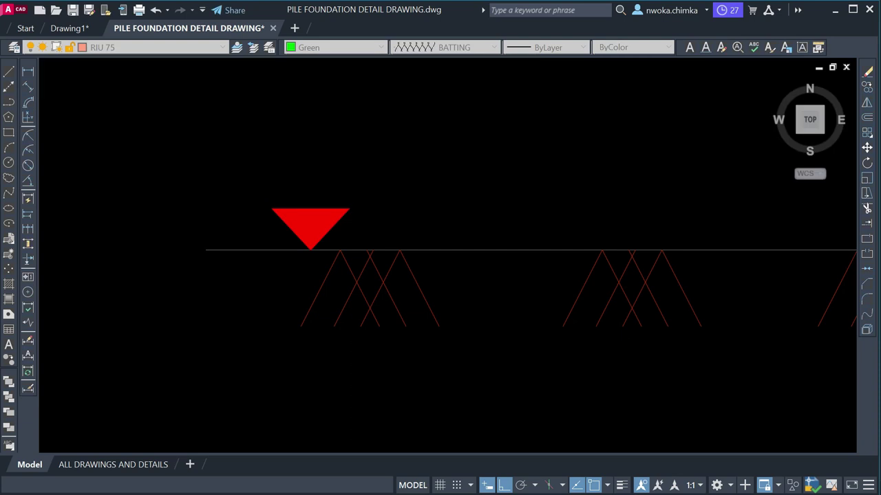
{"action": "scroll", "coordinate": [267, 254], "scroll_direction": "down", "scroll_amount": 4}
{"action": "scroll", "coordinate": [406, 231], "scroll_direction": "down", "scroll_amount": 4}
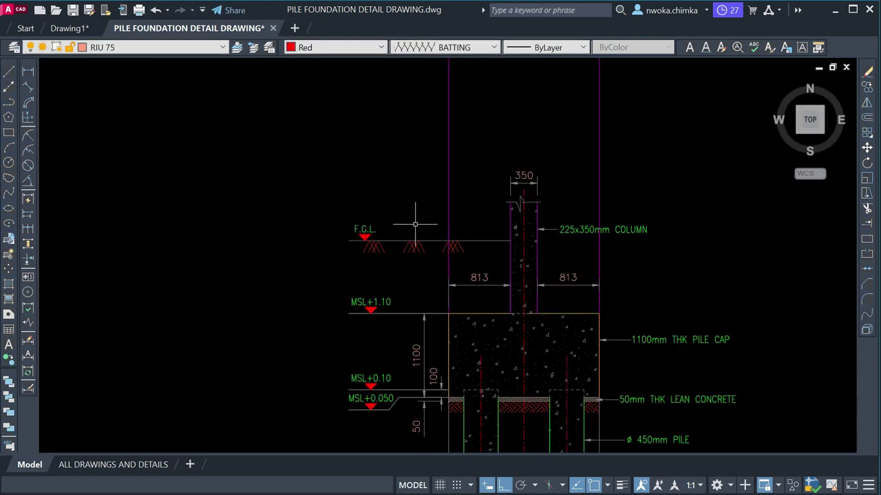
- Review Section A-A from the column and finished ground line down to the piles and bottom dimensions
{"action": "scroll", "coordinate": [550, 207], "scroll_direction": "down", "scroll_amount": 2}
{"action": "scroll", "coordinate": [536, 199], "scroll_direction": "up", "scroll_amount": 4}
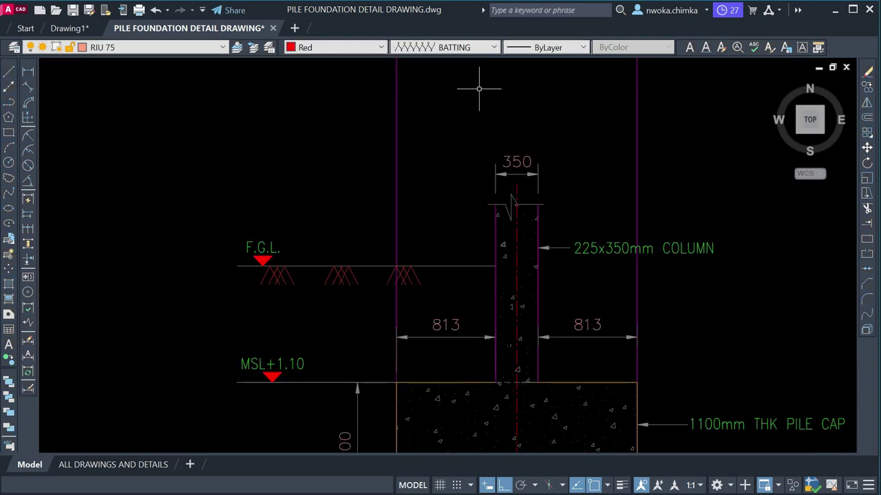
{"action": "scroll", "coordinate": [482, 89], "scroll_direction": "down", "scroll_amount": 4}
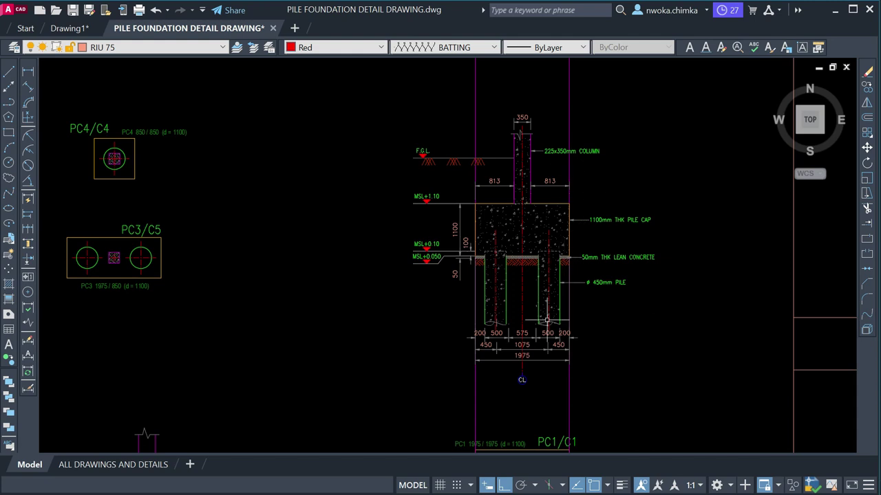
{"action": "scroll", "coordinate": [509, 313], "scroll_direction": "up", "scroll_amount": 2}
{"action": "middle_click_drag", "start_coordinate": [552, 165], "coordinate": [544, 204]}
{"action": "scroll", "coordinate": [513, 238], "scroll_direction": "down", "scroll_amount": 2}
{"action": "middle_click_drag", "start_coordinate": [369, 199], "coordinate": [374, 248]}
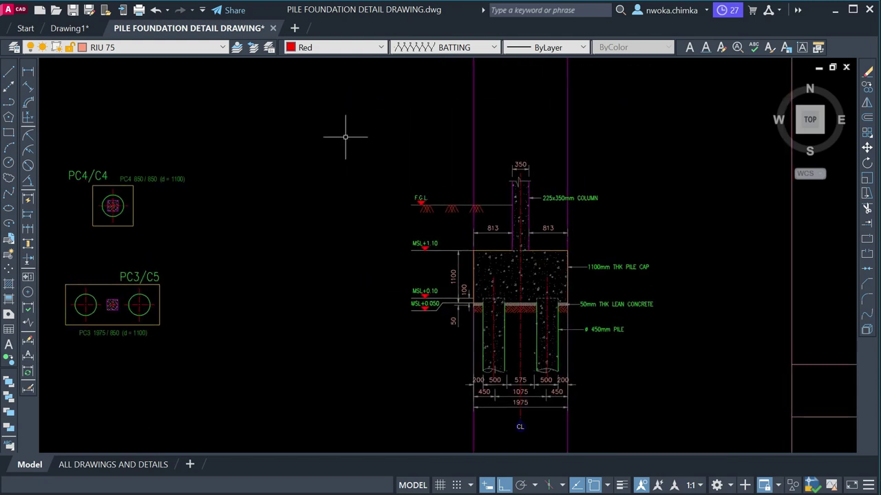
{"action": "left_click", "coordinate": [346, 137]}
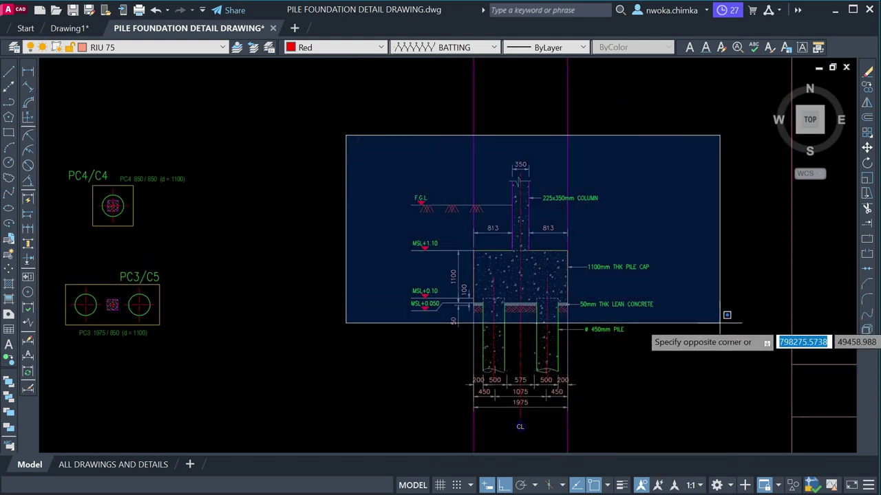
{"action": "key", "text": "Escape"}
- Inspect the origin points of the edge-distance dimension between the pile cap's left edge and the left pile
{"action": "middle_click_drag", "start_coordinate": [629, 333], "coordinate": [589, 216]}
{"action": "scroll", "coordinate": [496, 246], "scroll_direction": "up", "scroll_amount": 2}
{"action": "scroll", "coordinate": [407, 279], "scroll_direction": "up", "scroll_amount": 2}
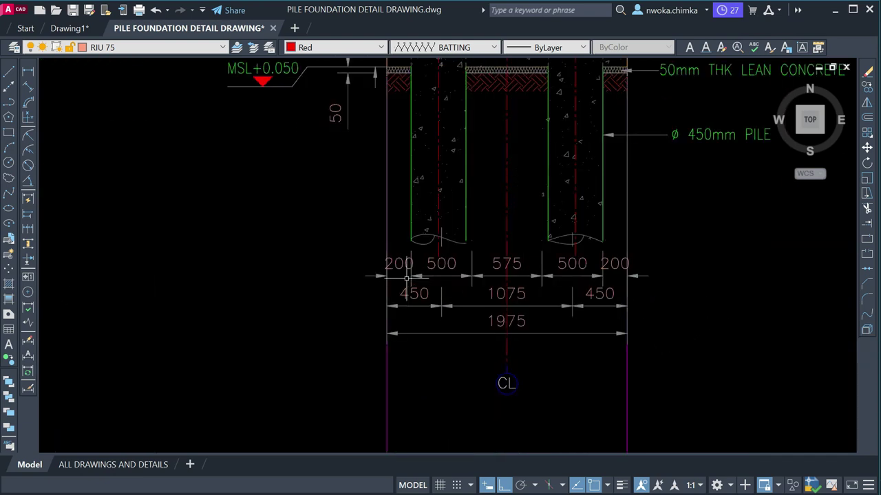
{"action": "scroll", "coordinate": [418, 261], "scroll_direction": "up", "scroll_amount": 3}
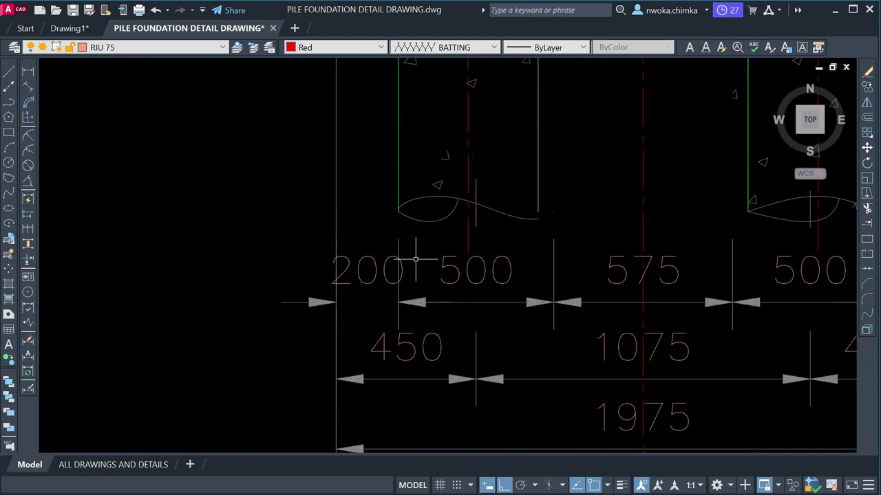
{"action": "left_click", "coordinate": [388, 228]}
{"action": "left_click", "coordinate": [363, 292]}
{"action": "scroll", "coordinate": [416, 224], "scroll_direction": "up", "scroll_amount": 4}
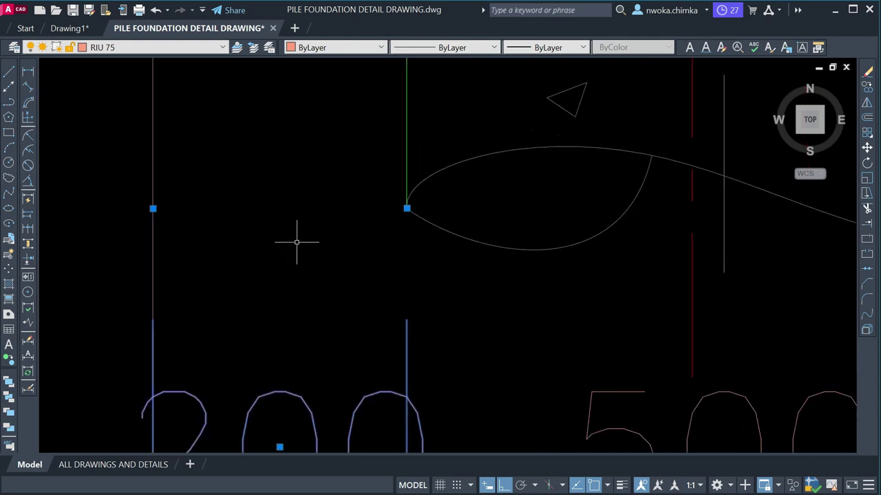
{"action": "key", "text": "Escape"}
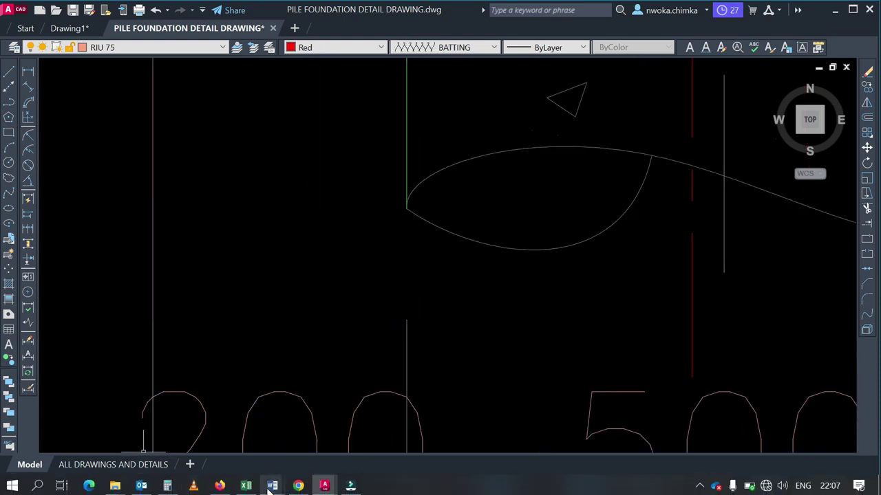
- Check the pile size, pile distance and edge distance in the PC1 Word design report and return to the AutoCAD drawing
{"action": "mouse_move", "coordinate": [271, 489]}
{"action": "left_click", "coordinate": [335, 448]}
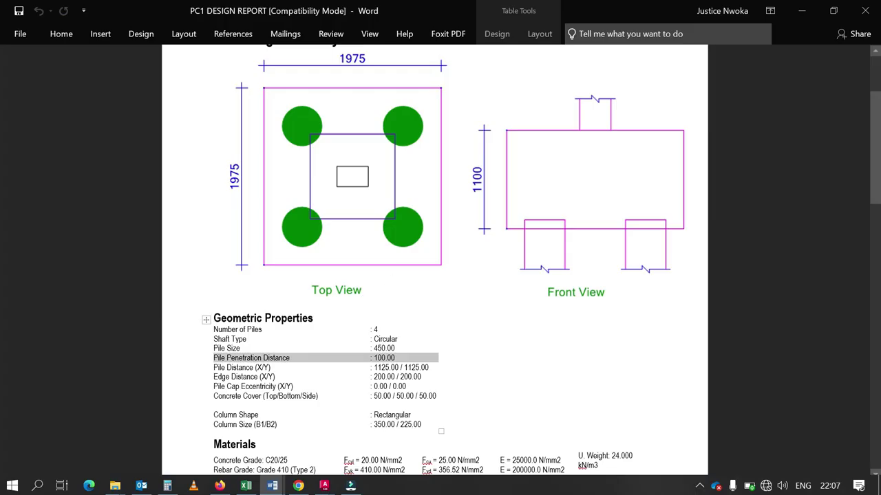
{"action": "scroll", "coordinate": [335, 440], "scroll_direction": "down", "scroll_amount": 2}
{"action": "left_click", "coordinate": [514, 312]}
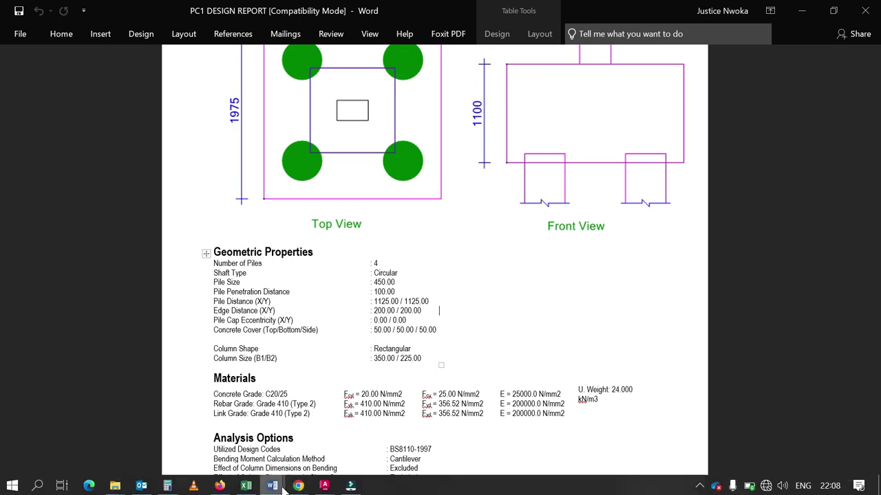
{"action": "left_click", "coordinate": [272, 486]}
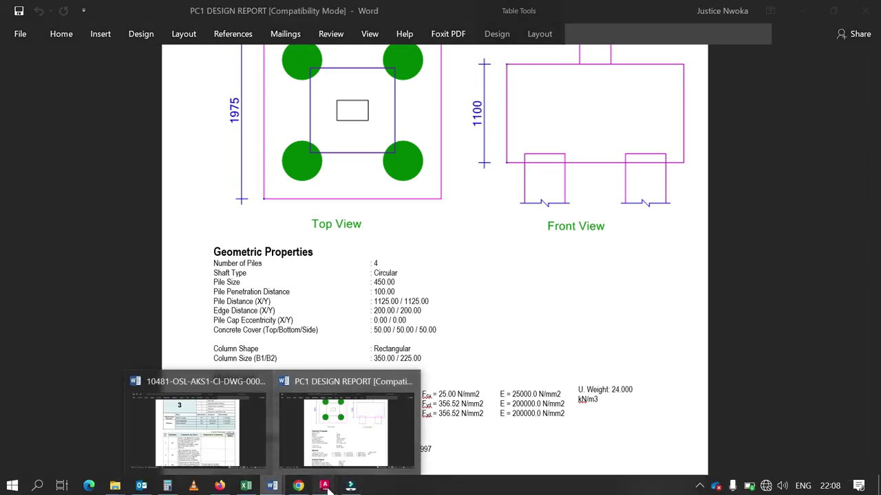
{"action": "mouse_move", "coordinate": [324, 486]}
{"action": "left_click", "coordinate": [297, 447]}
- Check the left pile's outer edge against the pile cap's edge at the edge-distance dimension
{"action": "scroll", "coordinate": [350, 222], "scroll_direction": "down", "scroll_amount": 5}
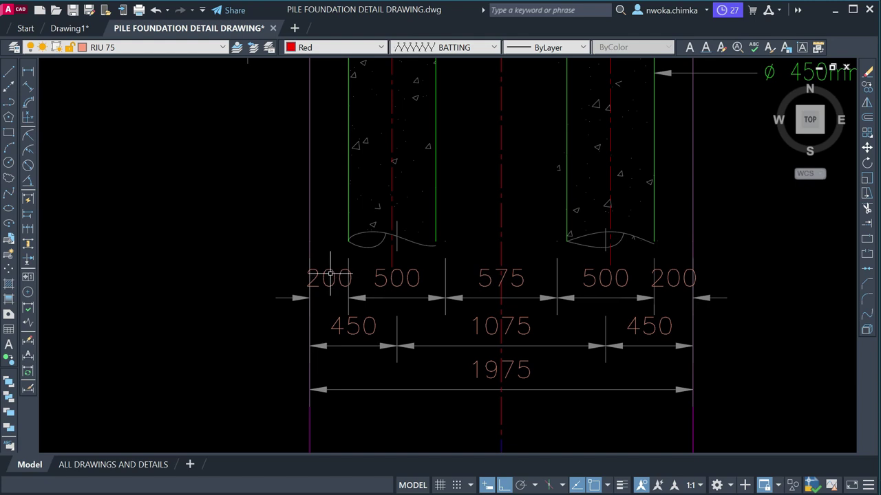
{"action": "left_click", "coordinate": [348, 205]}
{"action": "middle_click_drag", "start_coordinate": [348, 205], "coordinate": [389, 295]}
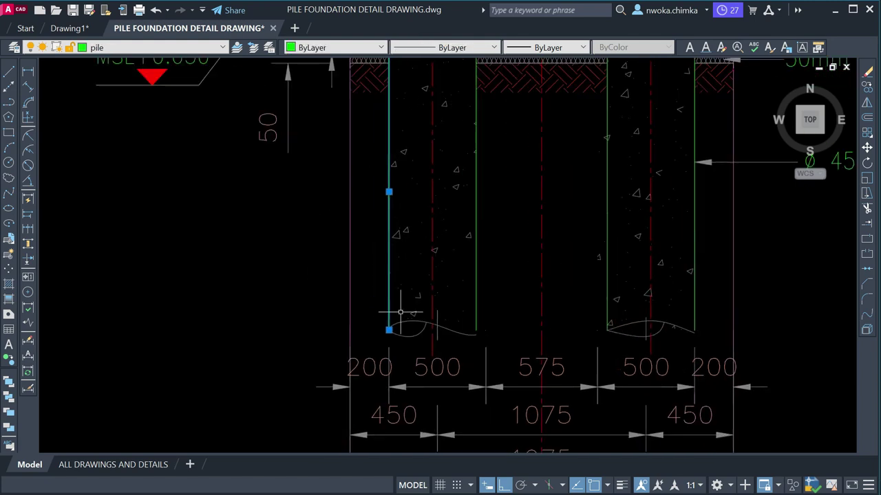
{"action": "left_click", "coordinate": [349, 275]}
{"action": "key", "text": "Escape"}
{"action": "middle_click_drag", "start_coordinate": [669, 296], "coordinate": [532, 239]}
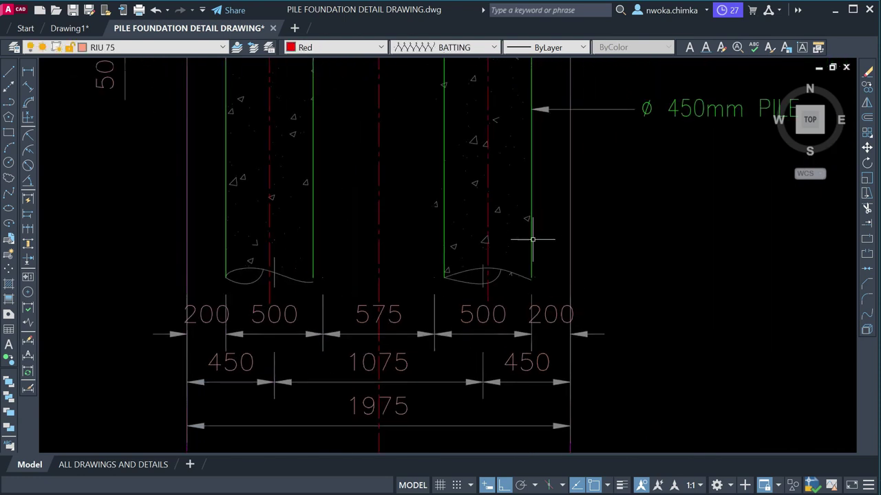
- Stretch the right end of the right pile's break line to the lower end of the pile's outer edge
{"action": "scroll", "coordinate": [560, 263], "scroll_direction": "up", "scroll_amount": 4}
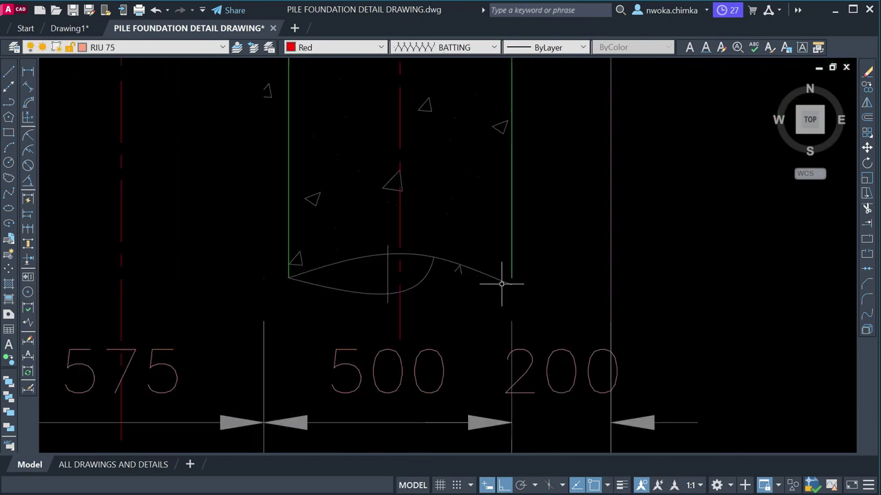
{"action": "left_click", "coordinate": [501, 283]}
{"action": "scroll", "coordinate": [506, 282], "scroll_direction": "up", "scroll_amount": 3}
{"action": "left_click", "coordinate": [526, 283]}
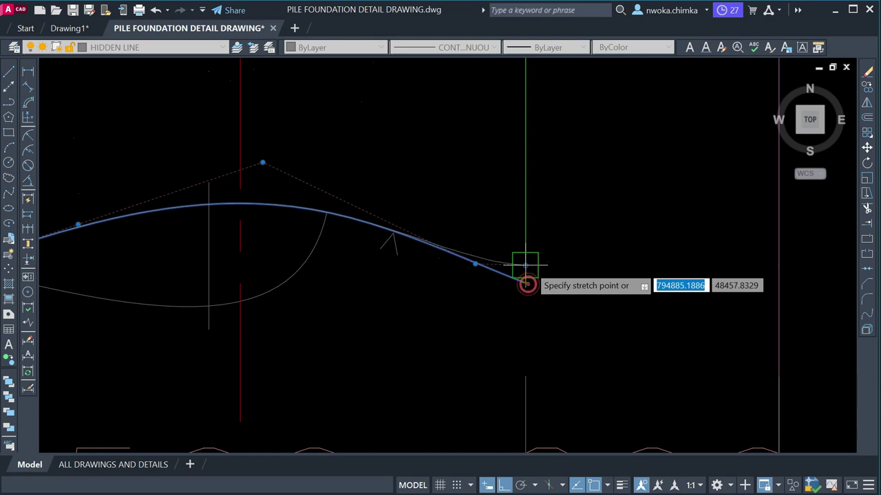
{"action": "key", "text": "Escape"}
{"action": "key", "text": "Escape"}
- Stretch the right end of the left pile's break line to the lower end of the pile's inner edge
{"action": "scroll", "coordinate": [580, 265], "scroll_direction": "down", "scroll_amount": 4}
{"action": "scroll", "coordinate": [524, 252], "scroll_direction": "down", "scroll_amount": 6}
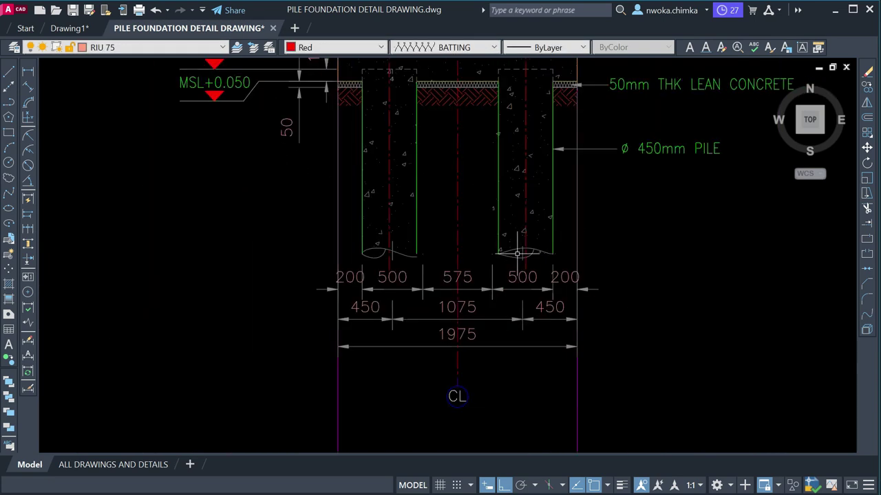
{"action": "scroll", "coordinate": [399, 240], "scroll_direction": "up", "scroll_amount": 2}
{"action": "scroll", "coordinate": [412, 245], "scroll_direction": "down", "scroll_amount": 2}
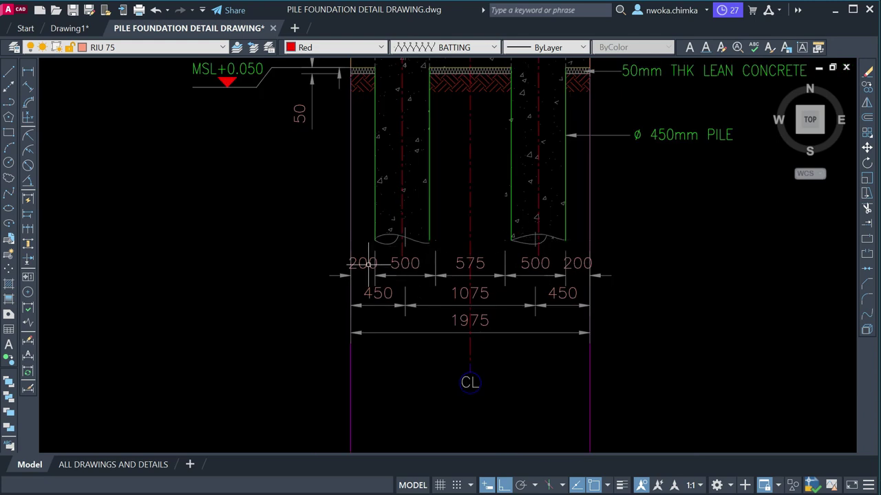
{"action": "scroll", "coordinate": [369, 264], "scroll_direction": "up", "scroll_amount": 2}
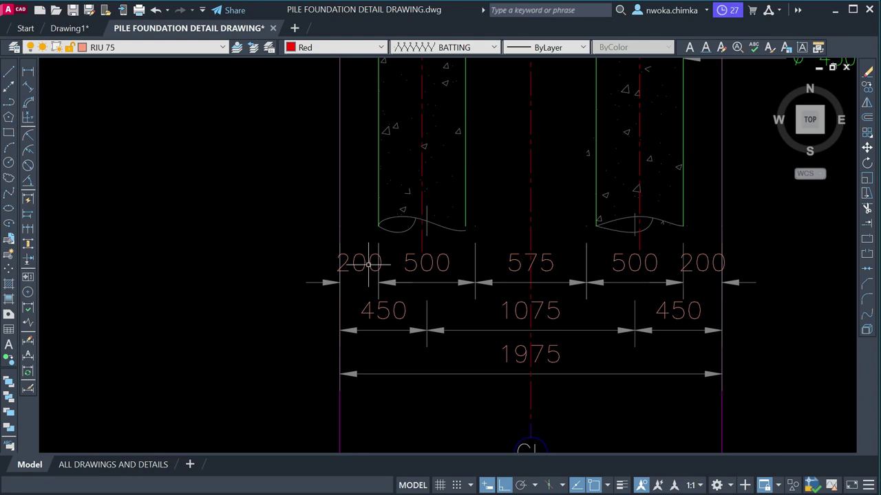
{"action": "scroll", "coordinate": [466, 247], "scroll_direction": "up", "scroll_amount": 5}
{"action": "left_click", "coordinate": [448, 245]}
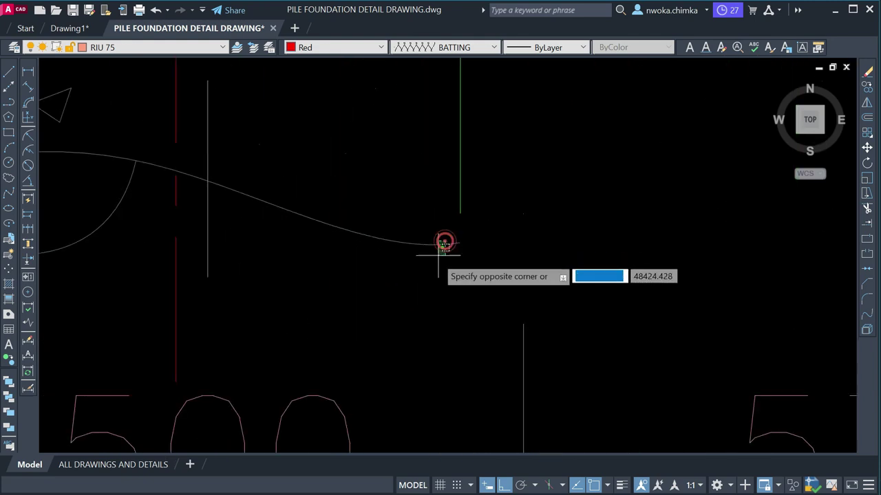
{"action": "left_click", "coordinate": [436, 258]}
{"action": "left_click", "coordinate": [459, 244]}
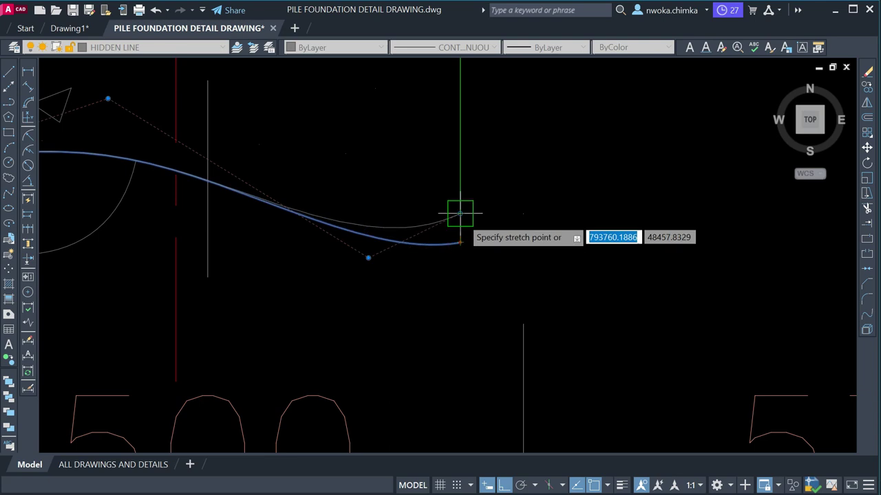
{"action": "left_click", "coordinate": [461, 219]}
{"action": "scroll", "coordinate": [461, 220], "scroll_direction": "down", "scroll_amount": 3}
{"action": "key", "text": "Escape"}
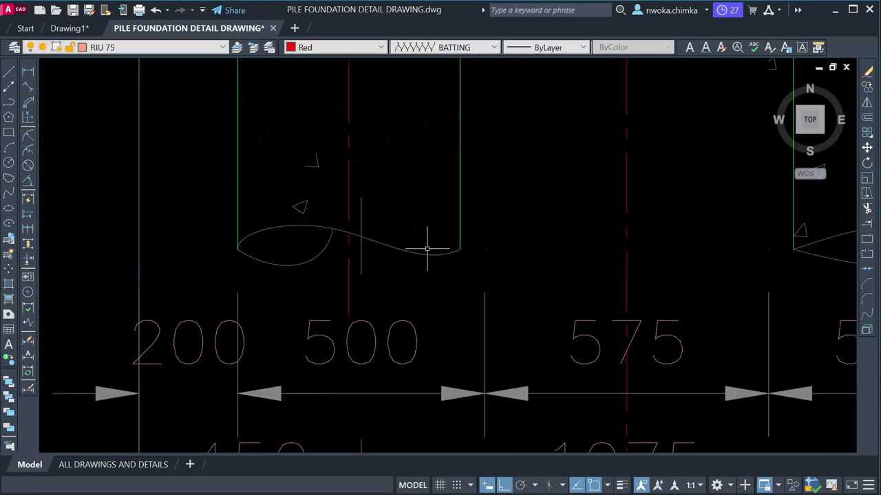
- Move the shared origin of the left pile's width dimension and the pile gap dimension to the left pile's inner edge
{"action": "scroll", "coordinate": [427, 249], "scroll_direction": "down", "scroll_amount": 2}
{"action": "scroll", "coordinate": [458, 253], "scroll_direction": "up", "scroll_amount": 2}
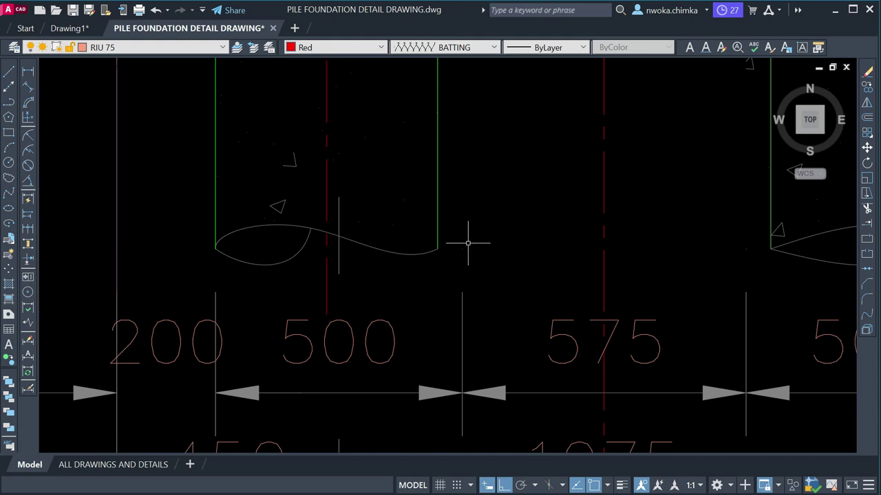
{"action": "scroll", "coordinate": [468, 251], "scroll_direction": "down", "scroll_amount": 2}
{"action": "scroll", "coordinate": [468, 251], "scroll_direction": "up", "scroll_amount": 1}
{"action": "scroll", "coordinate": [468, 262], "scroll_direction": "up", "scroll_amount": 1}
{"action": "left_click", "coordinate": [472, 272]}
{"action": "left_click", "coordinate": [444, 293]}
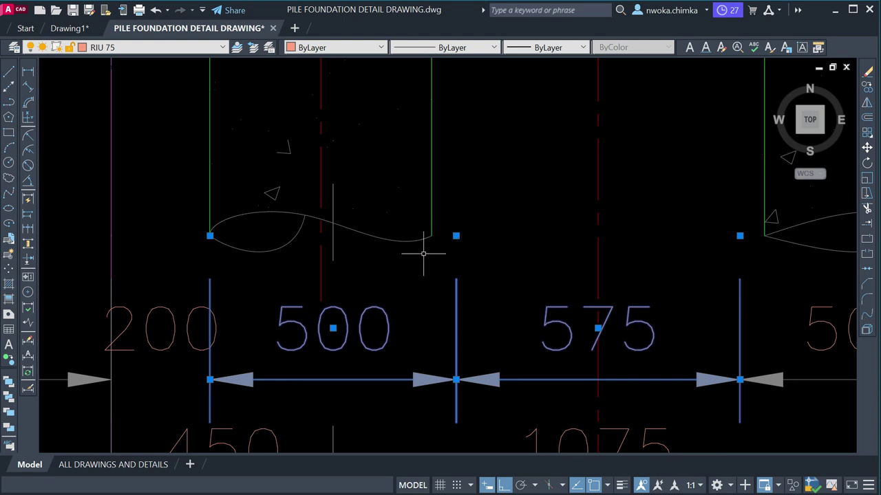
{"action": "scroll", "coordinate": [448, 244], "scroll_direction": "down", "scroll_amount": 2}
{"action": "scroll", "coordinate": [459, 249], "scroll_direction": "up", "scroll_amount": 2}
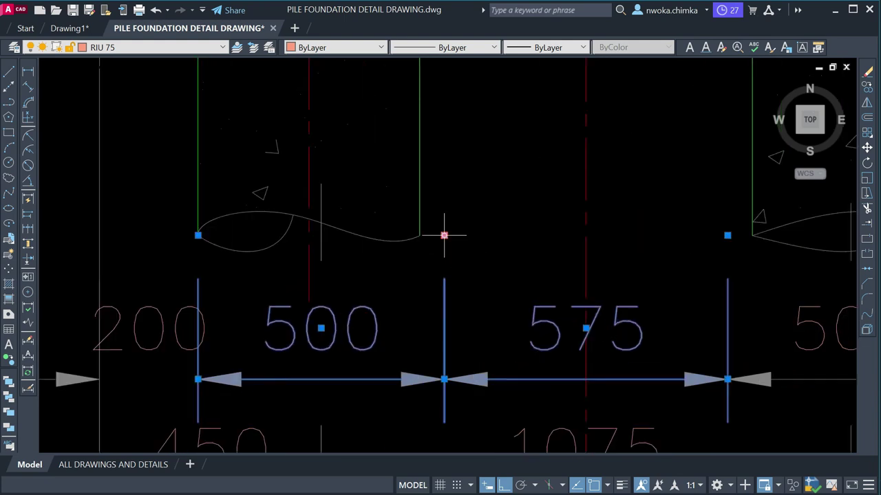
{"action": "scroll", "coordinate": [444, 235], "scroll_direction": "down", "scroll_amount": 3}
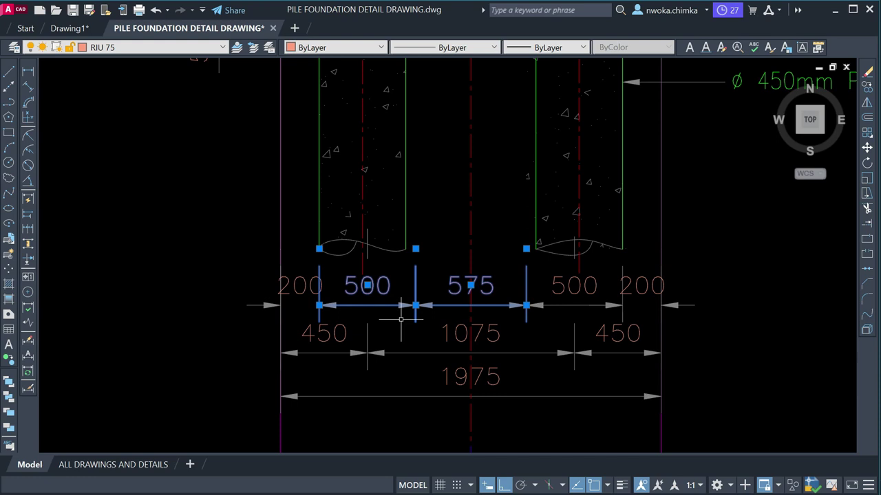
{"action": "scroll", "coordinate": [413, 251], "scroll_direction": "up", "scroll_amount": 4}
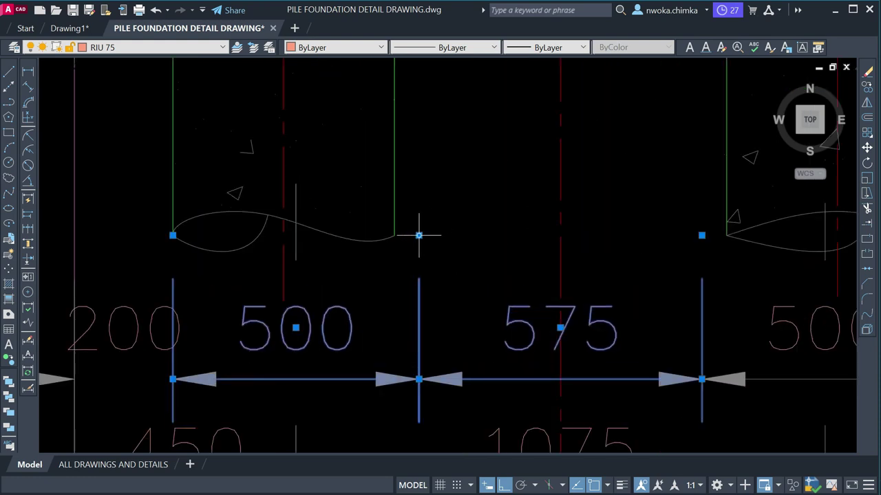
{"action": "left_click", "coordinate": [419, 236]}
{"action": "left_click", "coordinate": [394, 235]}
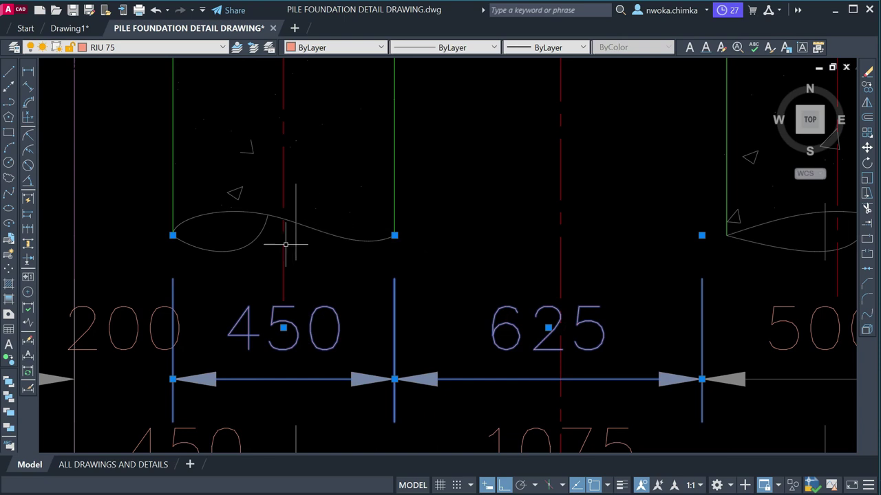
- Move the shared origin of the pile gap dimension and the right pile's width dimension to the right pile's inner edge
{"action": "scroll", "coordinate": [303, 247], "scroll_direction": "down", "scroll_amount": 2}
{"action": "middle_click_drag", "start_coordinate": [384, 216], "coordinate": [388, 315]}
{"action": "scroll", "coordinate": [366, 184], "scroll_direction": "up", "scroll_amount": 1}
{"action": "scroll", "coordinate": [339, 163], "scroll_direction": "down", "scroll_amount": 4}
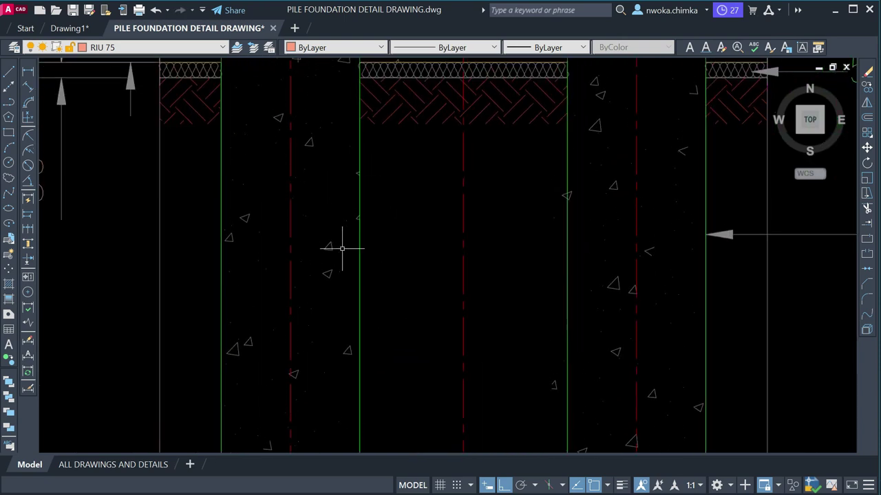
{"action": "scroll", "coordinate": [279, 121], "scroll_direction": "down", "scroll_amount": 2}
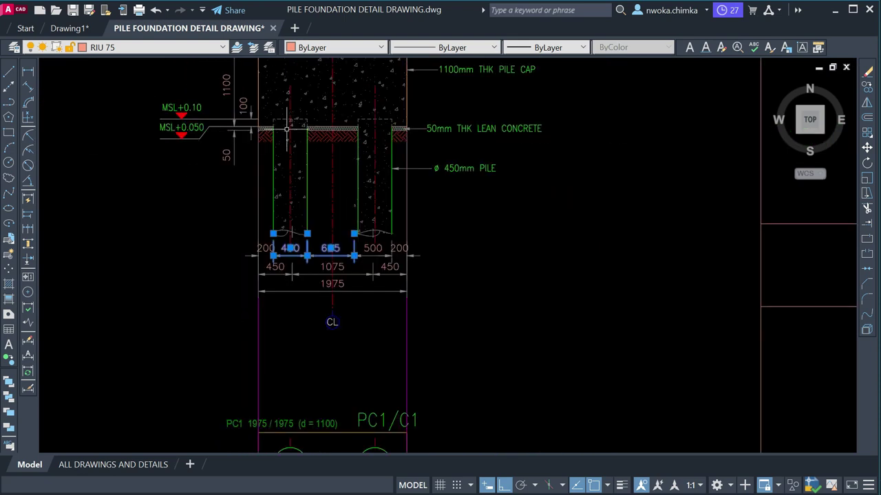
{"action": "scroll", "coordinate": [333, 120], "scroll_direction": "down", "scroll_amount": 2}
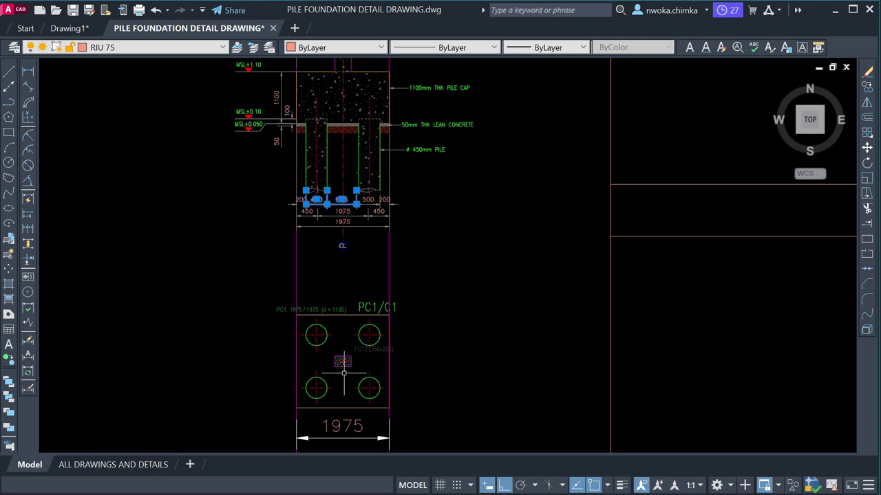
{"action": "scroll", "coordinate": [328, 127], "scroll_direction": "up", "scroll_amount": 4}
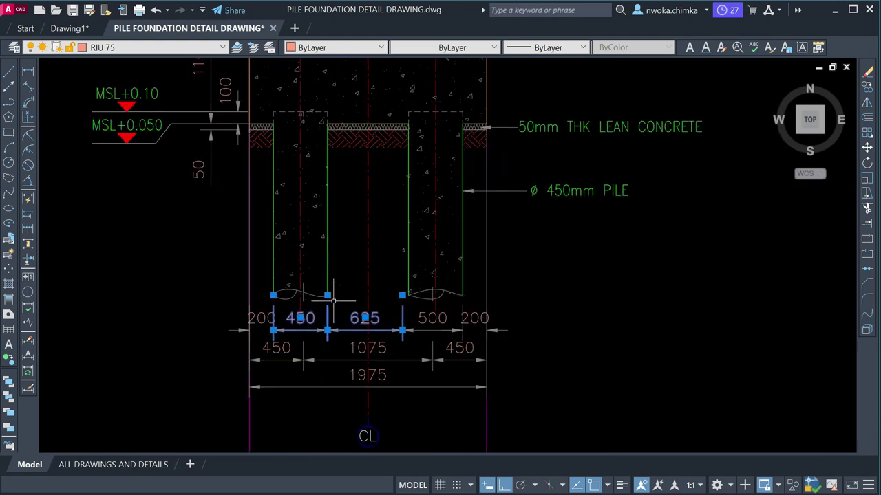
{"action": "scroll", "coordinate": [425, 320], "scroll_direction": "up", "scroll_amount": 2}
{"action": "left_click", "coordinate": [407, 295]}
{"action": "left_click", "coordinate": [387, 303]}
{"action": "scroll", "coordinate": [388, 298], "scroll_direction": "up", "scroll_amount": 4}
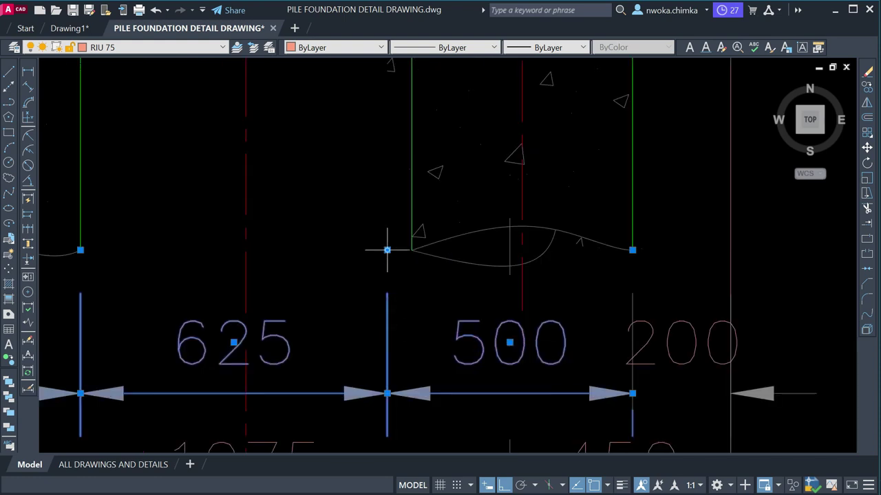
{"action": "left_click", "coordinate": [387, 250]}
{"action": "left_click", "coordinate": [411, 250]}
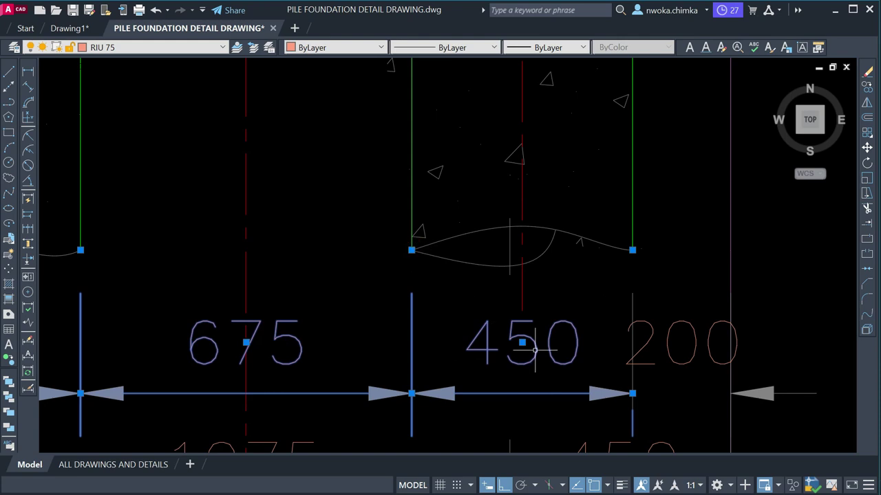
{"action": "scroll", "coordinate": [474, 254], "scroll_direction": "down", "scroll_amount": 4}
{"action": "key", "text": "Escape"}
- Move the inner origin of the right edge-to-pile-centre dimension onto the right pile's centre line
{"action": "scroll", "coordinate": [498, 334], "scroll_direction": "up", "scroll_amount": 2}
{"action": "left_click", "coordinate": [498, 334]}
{"action": "left_click", "coordinate": [467, 322]}
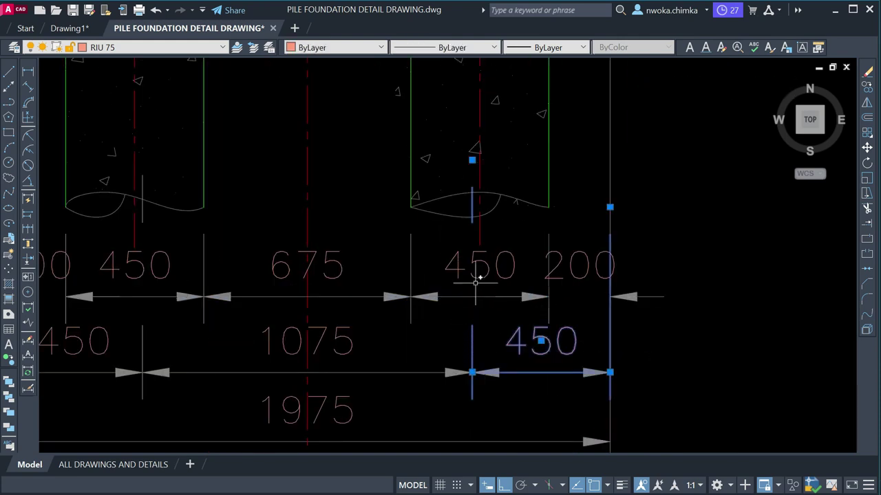
{"action": "scroll", "coordinate": [482, 169], "scroll_direction": "up", "scroll_amount": 2}
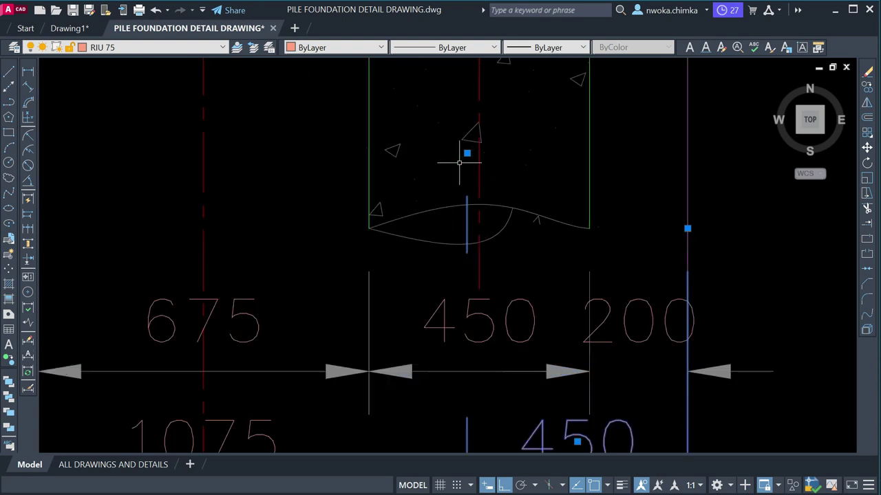
{"action": "left_click", "coordinate": [466, 153]}
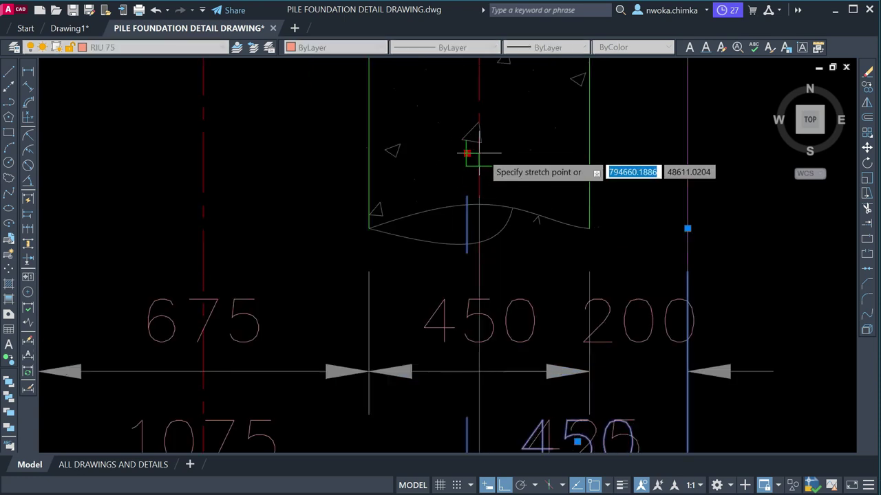
{"action": "left_click", "coordinate": [480, 152]}
{"action": "scroll", "coordinate": [497, 152], "scroll_direction": "down", "scroll_amount": 3}
{"action": "scroll", "coordinate": [486, 305], "scroll_direction": "up", "scroll_amount": 1}
{"action": "scroll", "coordinate": [485, 302], "scroll_direction": "down", "scroll_amount": 2}
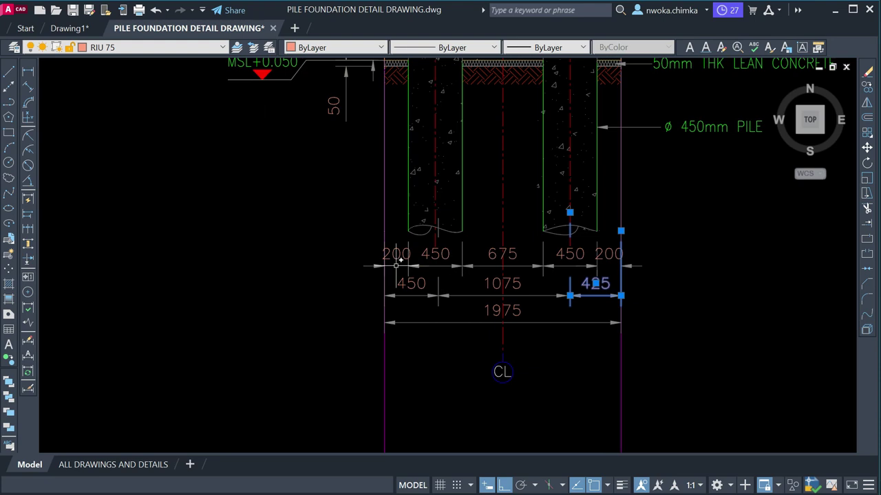
- Move the shared origin of the left edge-to-centre dimension and the pile centre-to-centre dimension onto the left pile's centre line
{"action": "scroll", "coordinate": [396, 266], "scroll_direction": "up", "scroll_amount": 3}
{"action": "left_click", "coordinate": [507, 304]}
{"action": "left_click", "coordinate": [478, 321]}
{"action": "scroll", "coordinate": [501, 134], "scroll_direction": "up", "scroll_amount": 4}
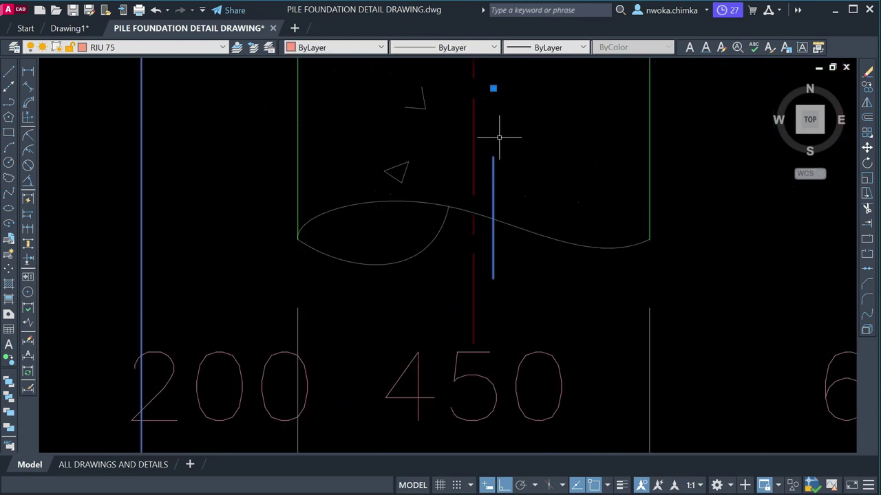
{"action": "left_click", "coordinate": [492, 88]}
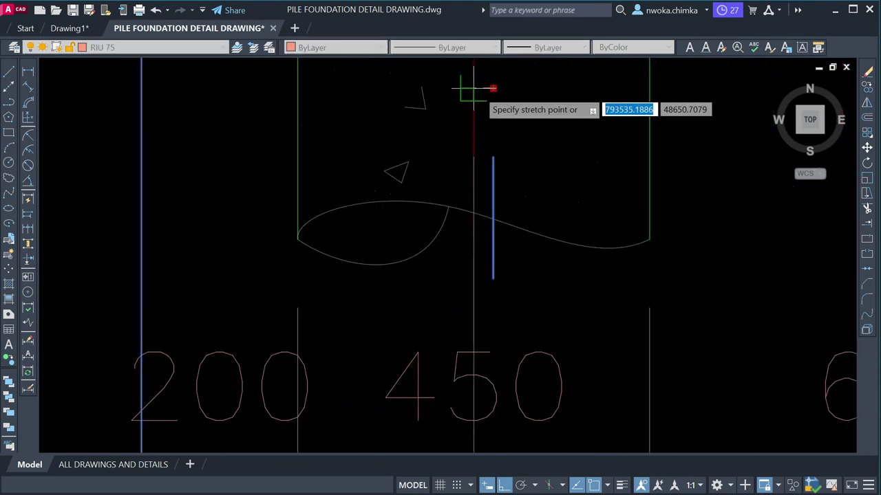
{"action": "left_click", "coordinate": [474, 88]}
{"action": "scroll", "coordinate": [482, 88], "scroll_direction": "down", "scroll_amount": 1}
{"action": "scroll", "coordinate": [483, 90], "scroll_direction": "down", "scroll_amount": 2}
{"action": "scroll", "coordinate": [489, 288], "scroll_direction": "down", "scroll_amount": 2}
{"action": "mouse_move", "coordinate": [575, 293]}
{"action": "middle_mouse_down"}
{"action": "mouse_move", "coordinate": [491, 296]}
{"action": "mouse_move", "coordinate": [507, 296]}
{"action": "middle_mouse_up"}
{"action": "key", "text": "Escape"}
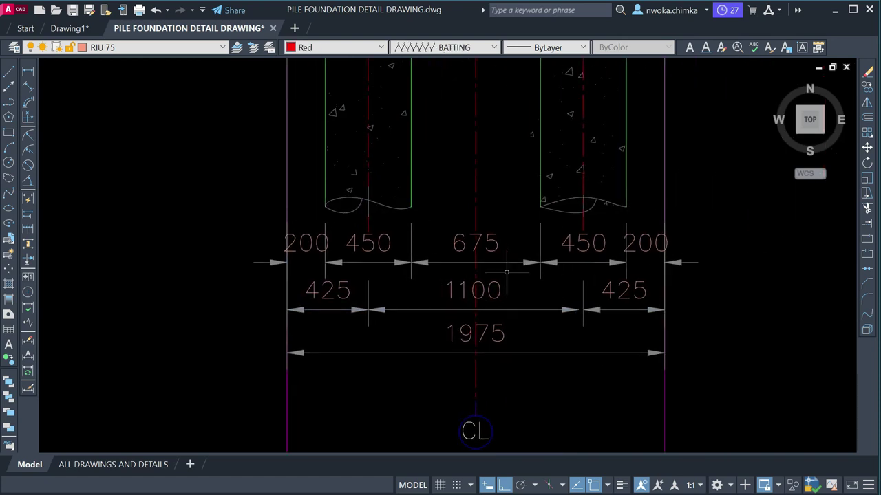
- Stretch the lower end of the left pile's centre line down to between the centre-to-centre dimension line and the overall width dimension line
{"action": "scroll", "coordinate": [471, 216], "scroll_direction": "up", "scroll_amount": 2}
{"action": "scroll", "coordinate": [477, 200], "scroll_direction": "down", "scroll_amount": 2}
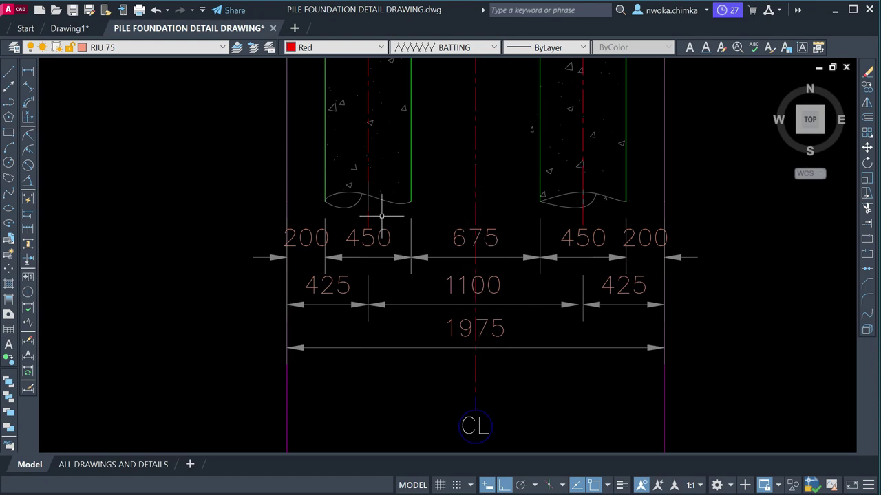
{"action": "scroll", "coordinate": [381, 216], "scroll_direction": "up", "scroll_amount": 2}
{"action": "left_click", "coordinate": [359, 225]}
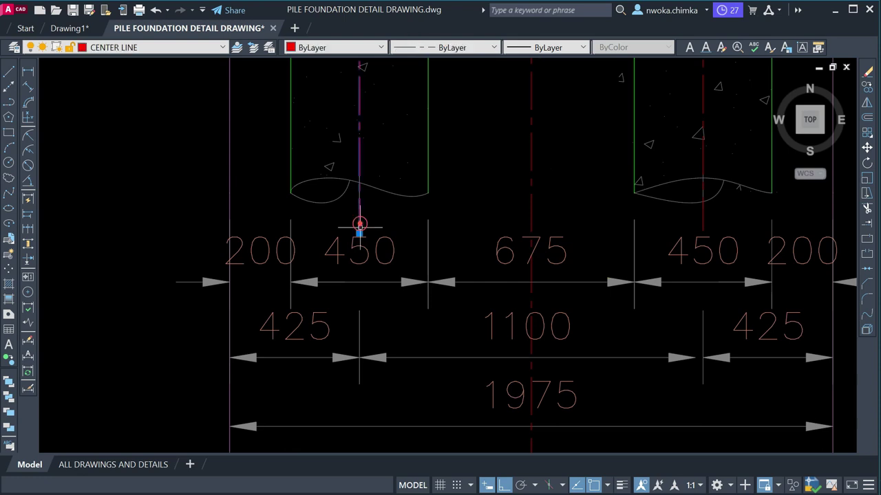
{"action": "left_click", "coordinate": [359, 233]}
{"action": "middle_click_drag", "start_coordinate": [360, 374], "coordinate": [360, 262]}
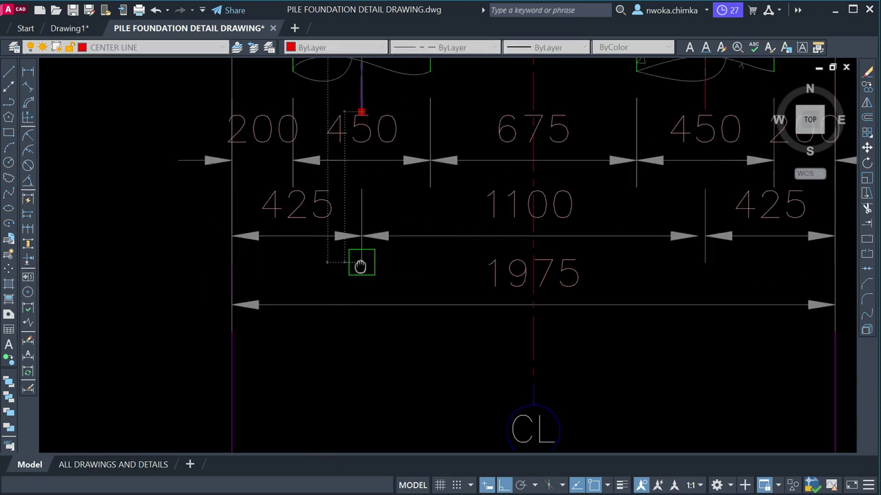
{"action": "scroll", "coordinate": [360, 271], "scroll_direction": "up", "scroll_amount": 2}
{"action": "left_click", "coordinate": [360, 280]}
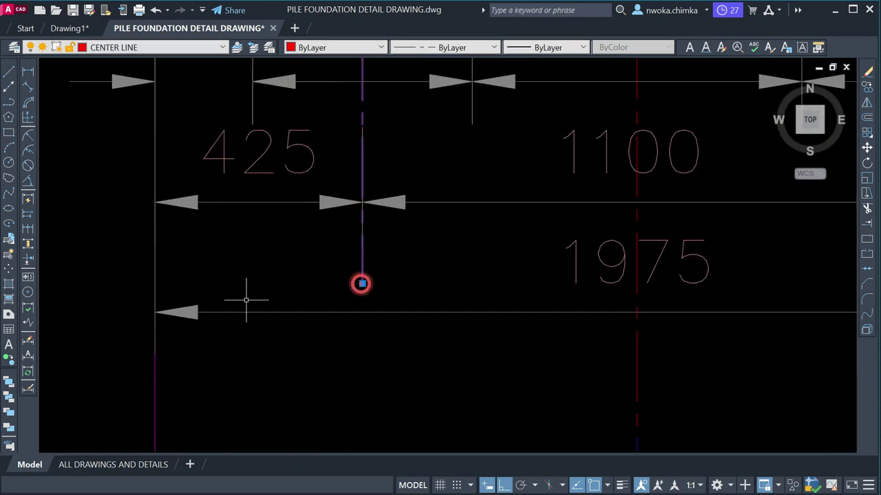
{"action": "scroll", "coordinate": [246, 298], "scroll_direction": "down", "scroll_amount": 4}
{"action": "key", "text": "Escape"}
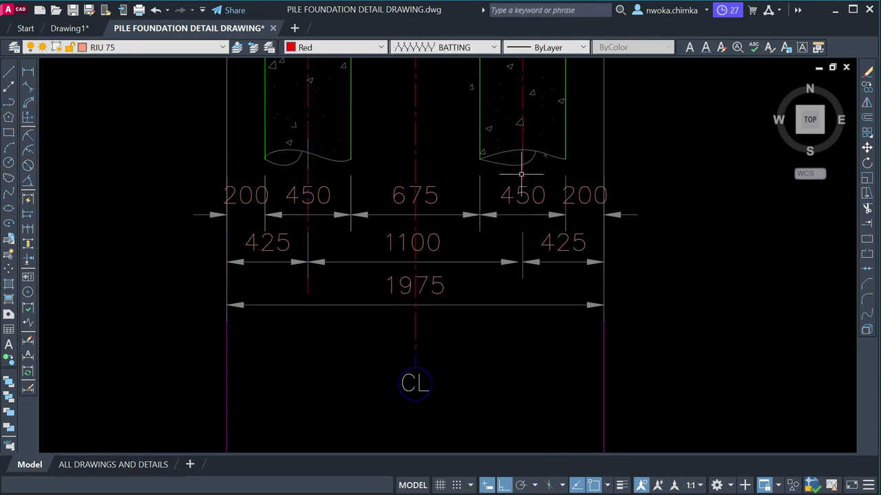
- Stretch the lower end of the right pile's centre line down to the same level as the left pile's centre line
{"action": "left_click", "coordinate": [520, 174]}
{"action": "left_click", "coordinate": [522, 181]}
{"action": "scroll", "coordinate": [530, 259], "scroll_direction": "up", "scroll_amount": 2}
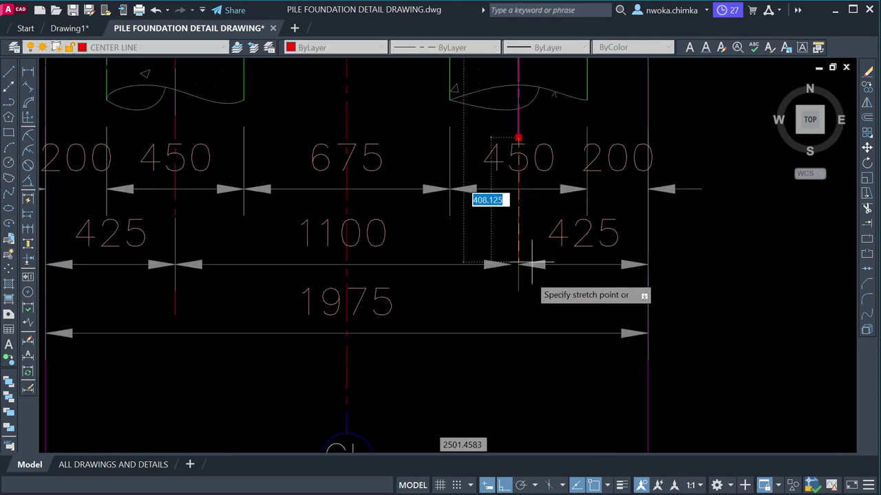
{"action": "left_click", "coordinate": [521, 300]}
{"action": "key", "text": "Escape"}
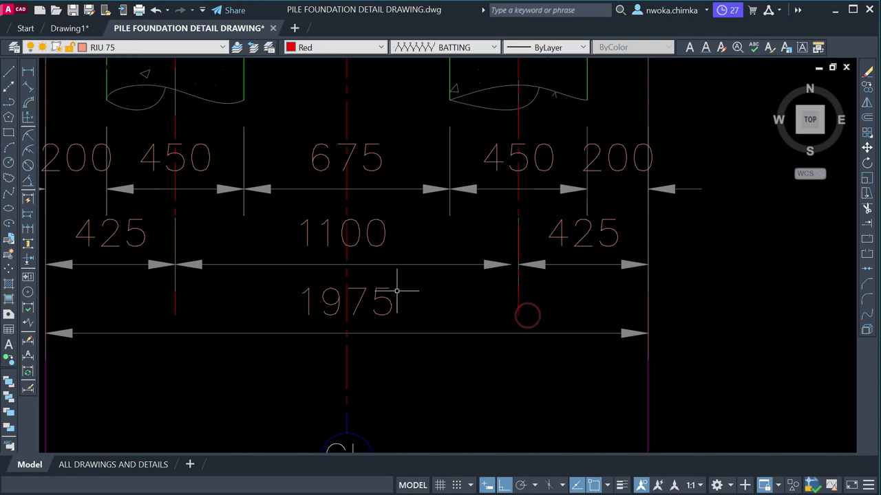
{"action": "scroll", "coordinate": [358, 289], "scroll_direction": "down", "scroll_amount": 2}
{"action": "type", "text": "B"}
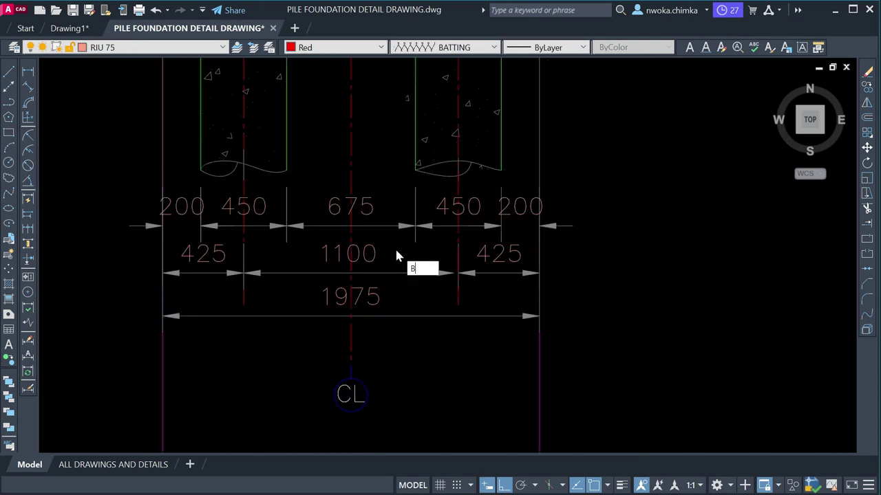
{"action": "type", "text": "R"}
{"action": "key", "text": "Return"}
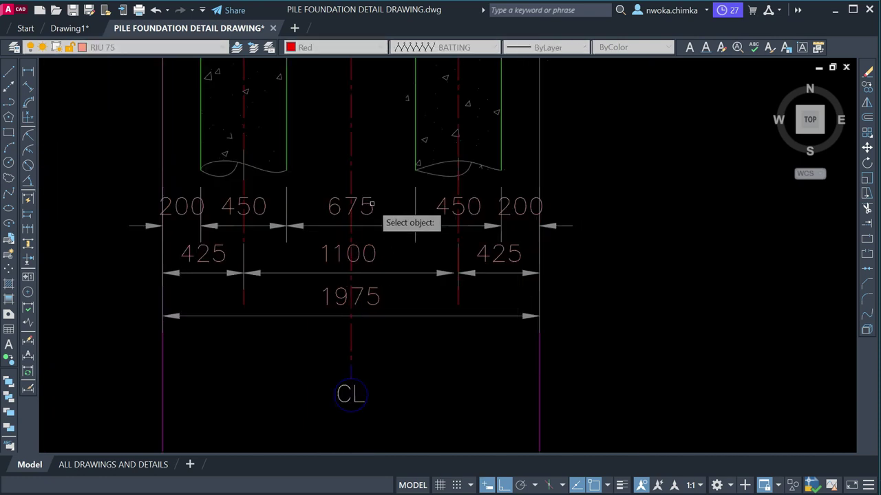
{"action": "scroll", "coordinate": [361, 199], "scroll_direction": "up", "scroll_amount": 4}
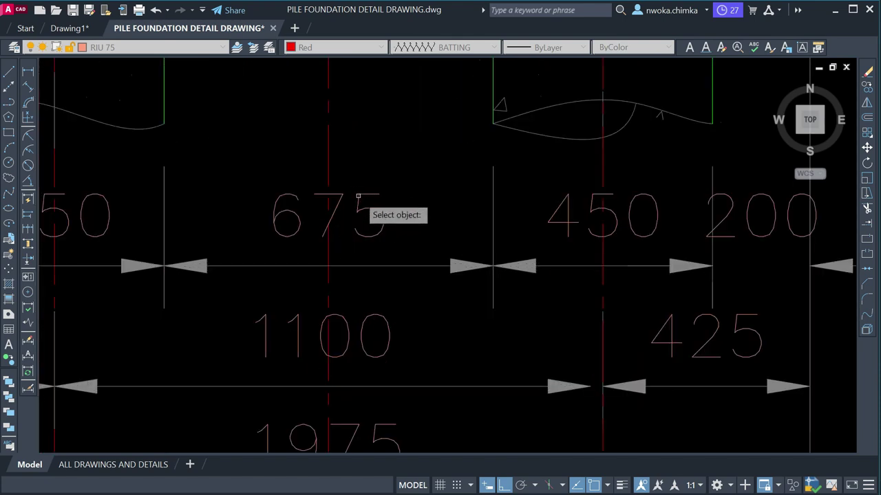
{"action": "key", "text": "Escape"}
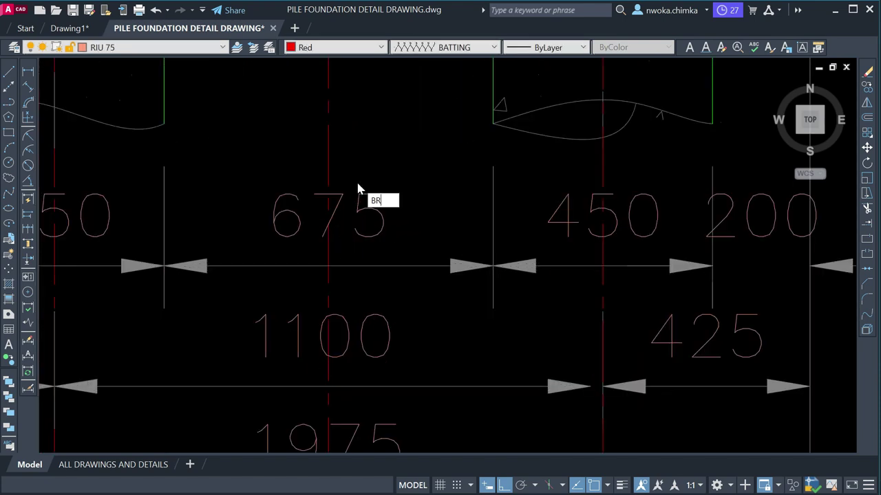
- Break the pile cap's central centre line around the 675 pile gap dimension text, ending the gap just below its dimension line
{"action": "key", "text": "Return"}
{"action": "scroll", "coordinate": [361, 185], "scroll_direction": "down", "scroll_amount": 2}
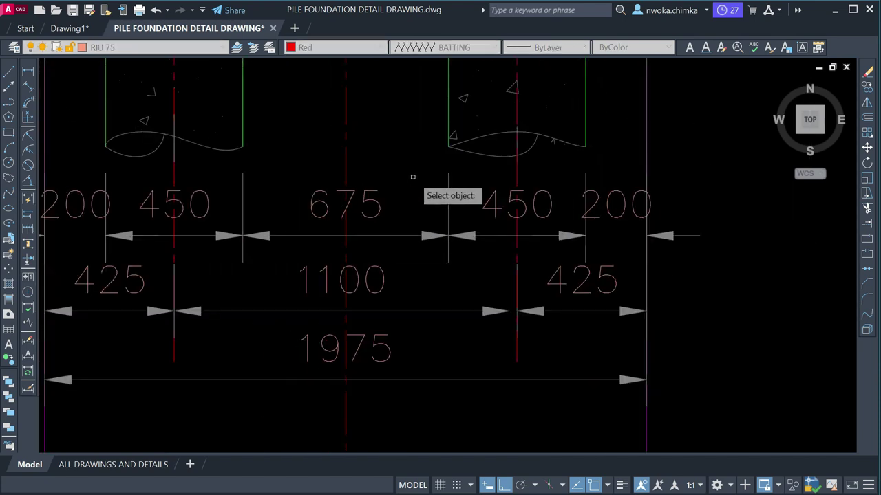
{"action": "left_click", "coordinate": [345, 178]}
{"action": "scroll", "coordinate": [355, 234], "scroll_direction": "up", "scroll_amount": 2}
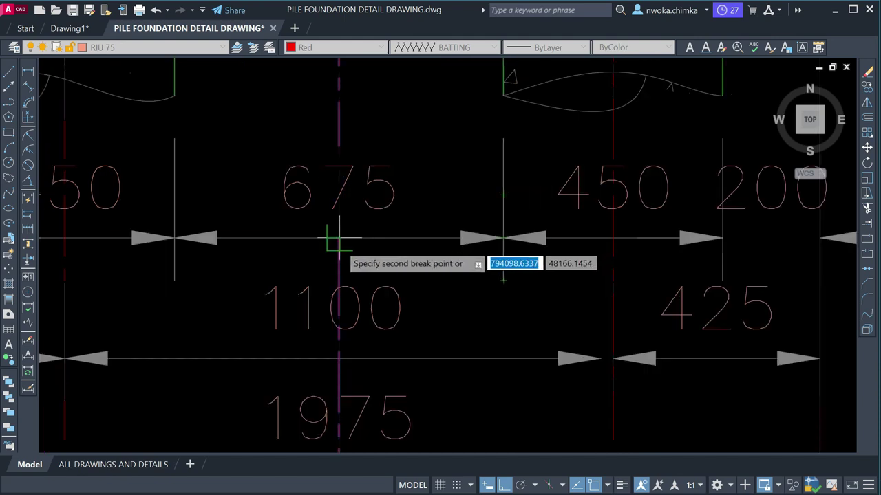
{"action": "scroll", "coordinate": [337, 236], "scroll_direction": "up", "scroll_amount": 2}
{"action": "left_click", "coordinate": [338, 244]}
{"action": "scroll", "coordinate": [354, 237], "scroll_direction": "down", "scroll_amount": 2}
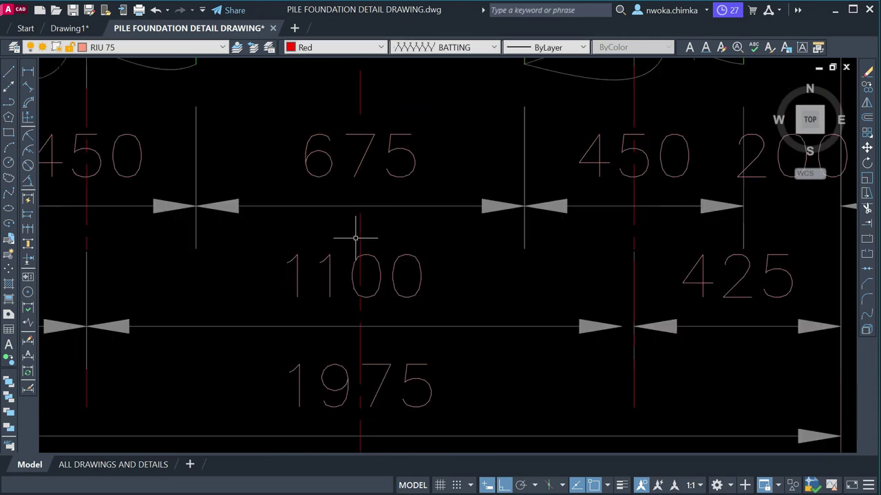
- Break the central centre line around the 1100 pile spacing dimension text, ending the gap just below its dimension line
{"action": "key", "text": "Return"}
{"action": "left_click", "coordinate": [356, 244]}
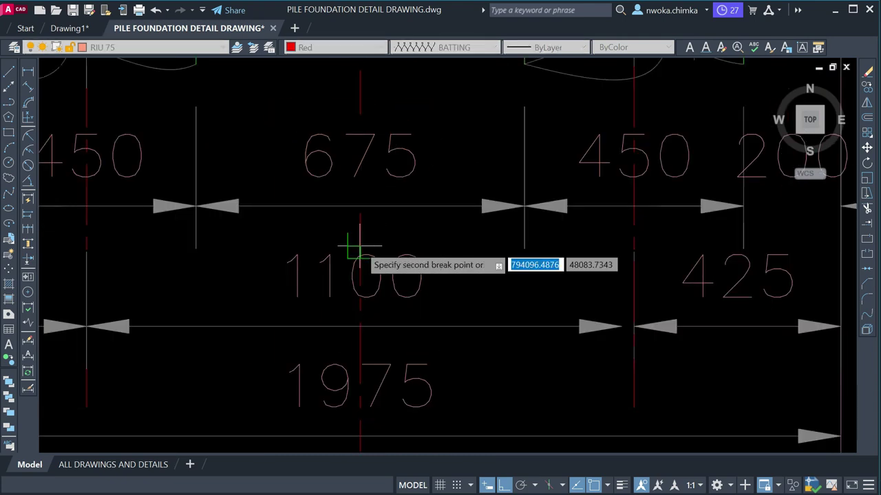
{"action": "scroll", "coordinate": [359, 326], "scroll_direction": "up", "scroll_amount": 2}
{"action": "scroll", "coordinate": [357, 330], "scroll_direction": "up", "scroll_amount": 2}
{"action": "left_click", "coordinate": [364, 315]}
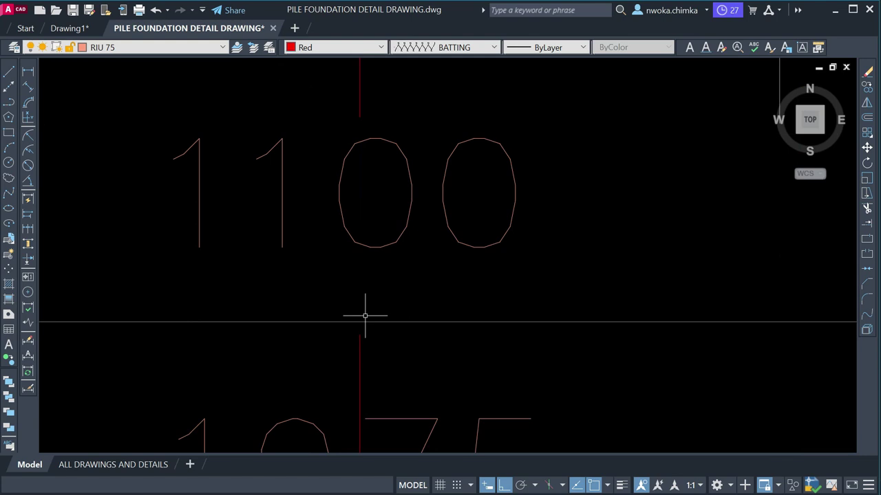
{"action": "scroll", "coordinate": [365, 316], "scroll_direction": "down", "scroll_amount": 3}
- Break the central centre line around the 1975 overall width dimension text
{"action": "key", "text": "Return"}
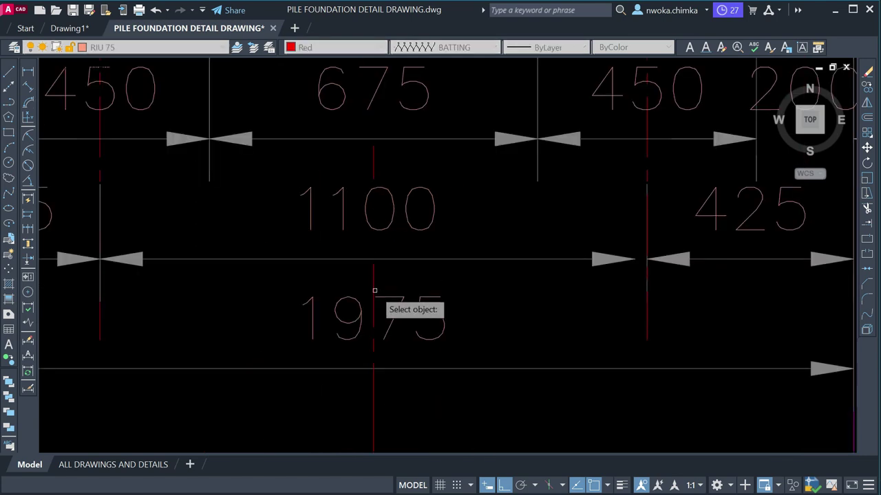
{"action": "left_click", "coordinate": [373, 291]}
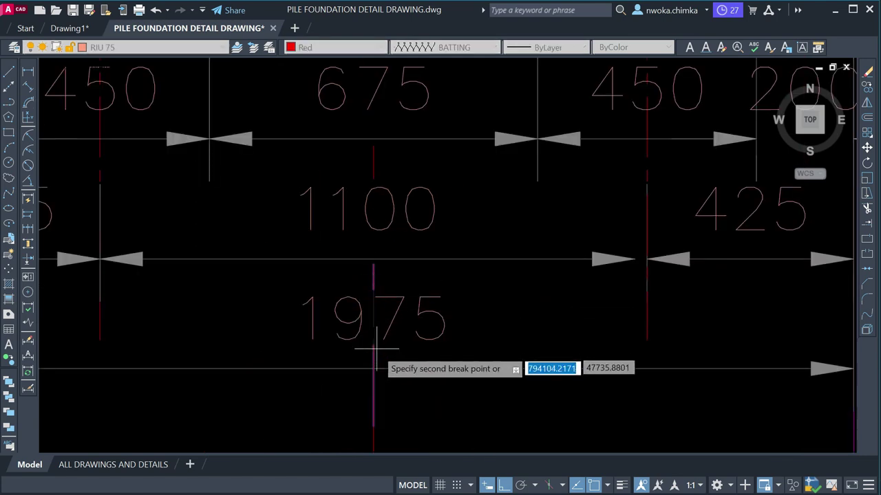
{"action": "left_click", "coordinate": [373, 375]}
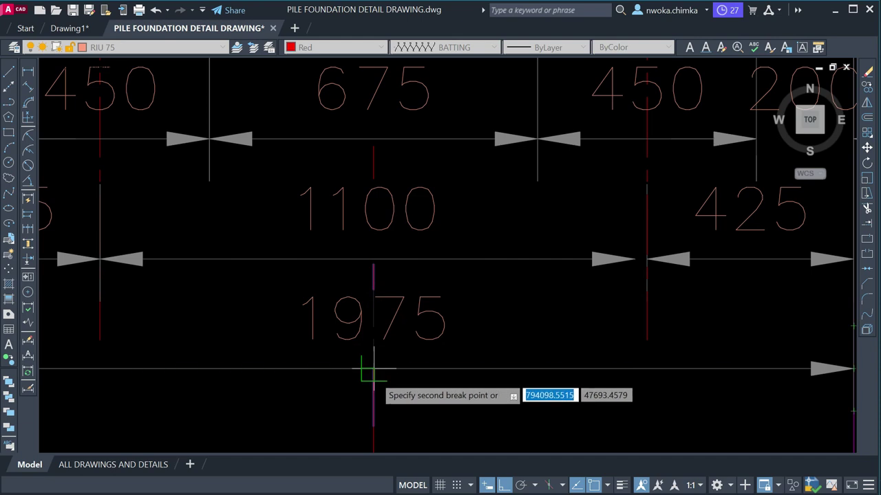
{"action": "scroll", "coordinate": [369, 364], "scroll_direction": "up", "scroll_amount": 2}
{"action": "left_click", "coordinate": [377, 352]}
{"action": "scroll", "coordinate": [396, 281], "scroll_direction": "down", "scroll_amount": 2}
{"action": "scroll", "coordinate": [404, 311], "scroll_direction": "down", "scroll_amount": 2}
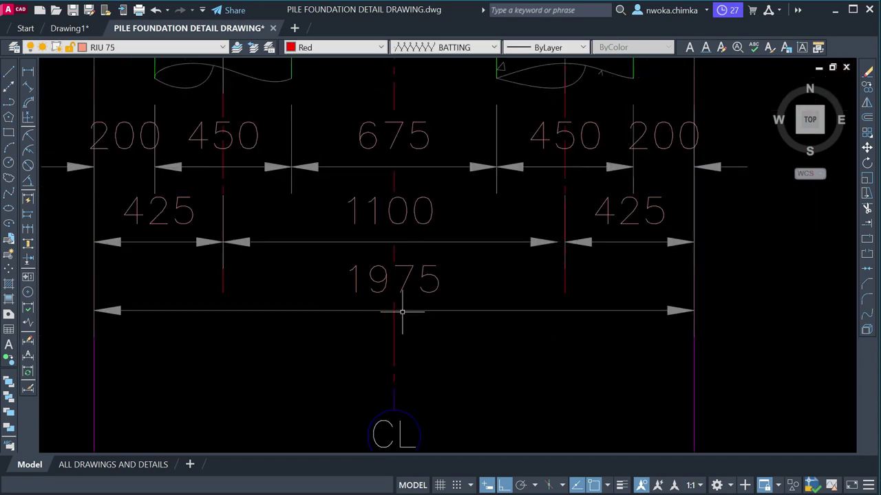
- Shorten the upper end of the central centre line's lowest segment to just below the overall width dimension line
{"action": "scroll", "coordinate": [404, 310], "scroll_direction": "up", "scroll_amount": 2}
{"action": "left_click", "coordinate": [387, 302]}
{"action": "left_click", "coordinate": [389, 297]}
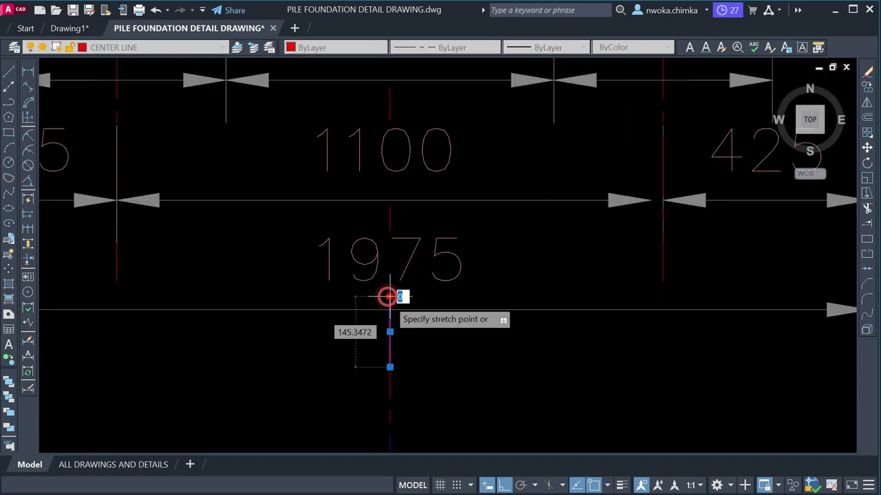
{"action": "scroll", "coordinate": [387, 295], "scroll_direction": "up", "scroll_amount": 4}
{"action": "left_click", "coordinate": [388, 320]}
{"action": "scroll", "coordinate": [385, 295], "scroll_direction": "down", "scroll_amount": 8}
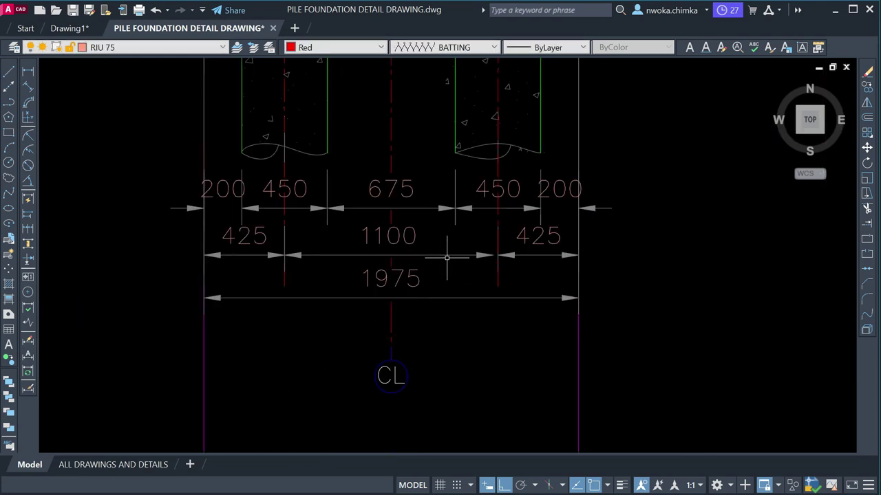
- Break the right pile's centre line around the 450 pile width dimension text, ending the gap just below its dimension line
{"action": "middle_click_drag", "start_coordinate": [408, 226], "coordinate": [399, 249]}
{"action": "scroll", "coordinate": [366, 237], "scroll_direction": "up", "scroll_amount": 2}
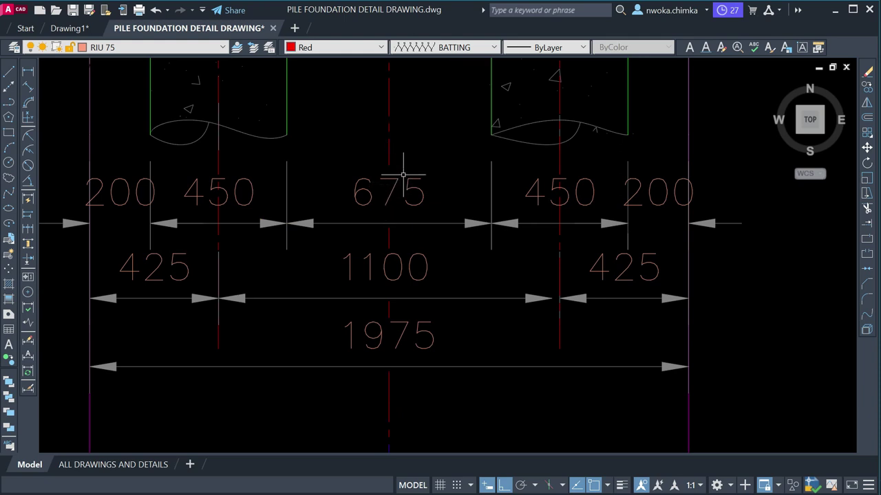
{"action": "scroll", "coordinate": [549, 197], "scroll_direction": "up", "scroll_amount": 2}
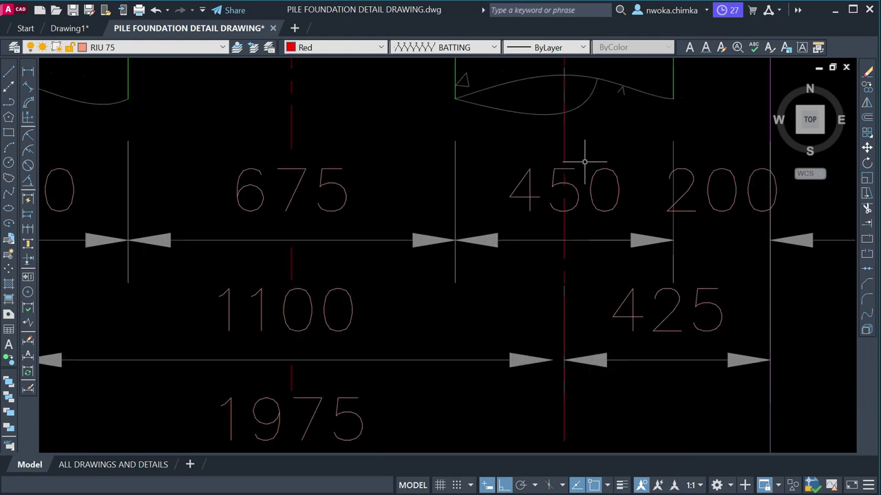
{"action": "middle_click_drag", "start_coordinate": [621, 200], "coordinate": [525, 256]}
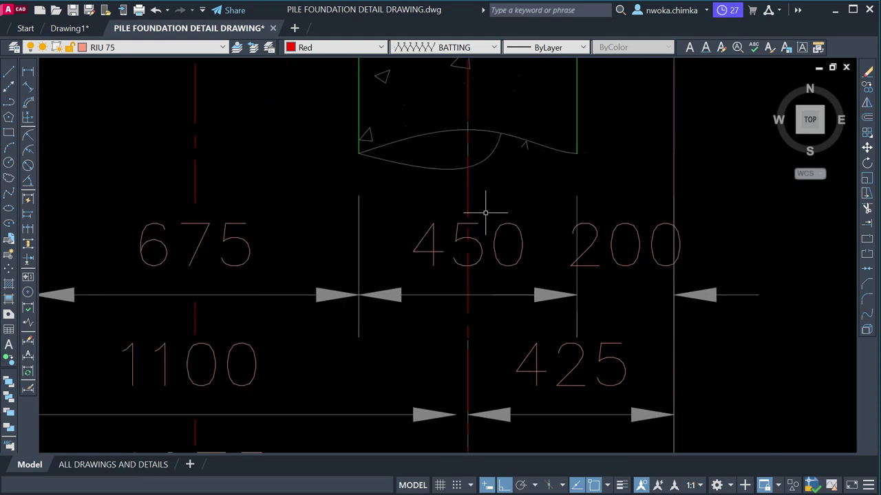
{"action": "left_click", "coordinate": [468, 205]}
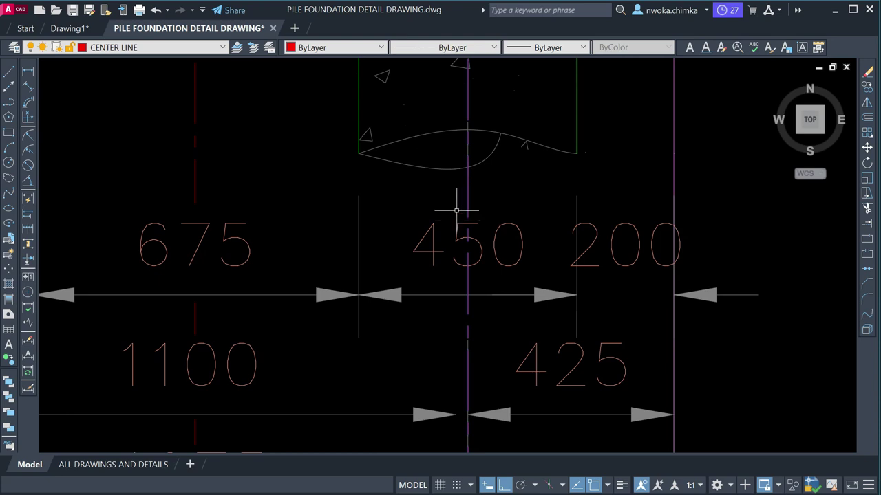
{"action": "key", "text": "Escape"}
{"action": "type", "text": "mi"}
{"action": "key", "text": "Return"}
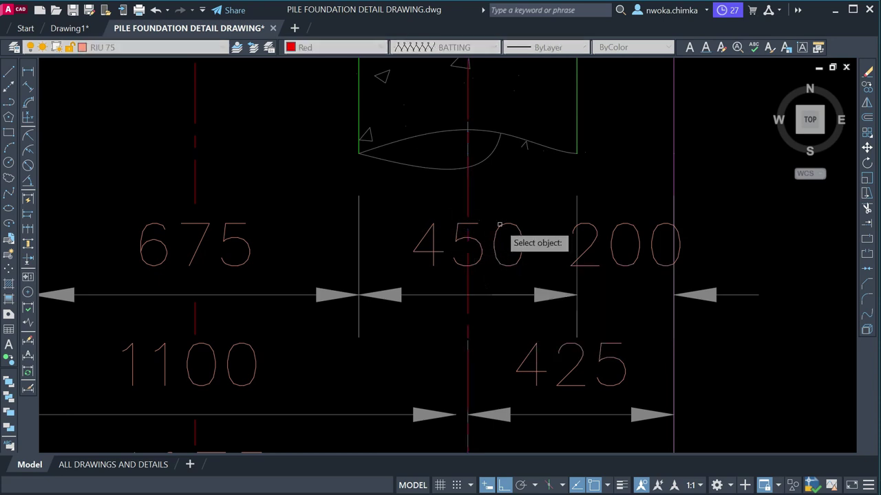
{"action": "left_click", "coordinate": [468, 205]}
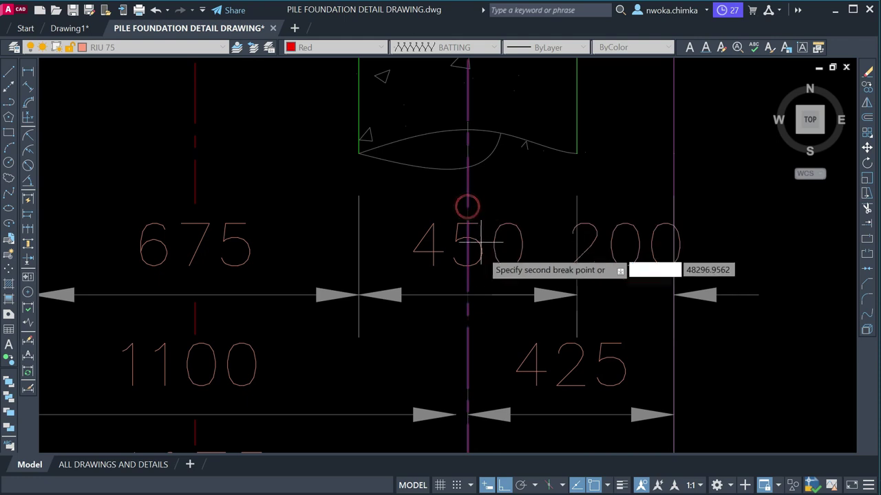
{"action": "left_click", "coordinate": [467, 300]}
- Stretch the right end of the 1100 pile spacing dimension onto the right pile's centre line
{"action": "middle_click_drag", "start_coordinate": [466, 303], "coordinate": [472, 196]}
{"action": "scroll", "coordinate": [457, 256], "scroll_direction": "down", "scroll_amount": 2}
{"action": "scroll", "coordinate": [457, 257], "scroll_direction": "up", "scroll_amount": 3}
{"action": "left_click", "coordinate": [454, 281]}
{"action": "scroll", "coordinate": [471, 286], "scroll_direction": "up", "scroll_amount": 2}
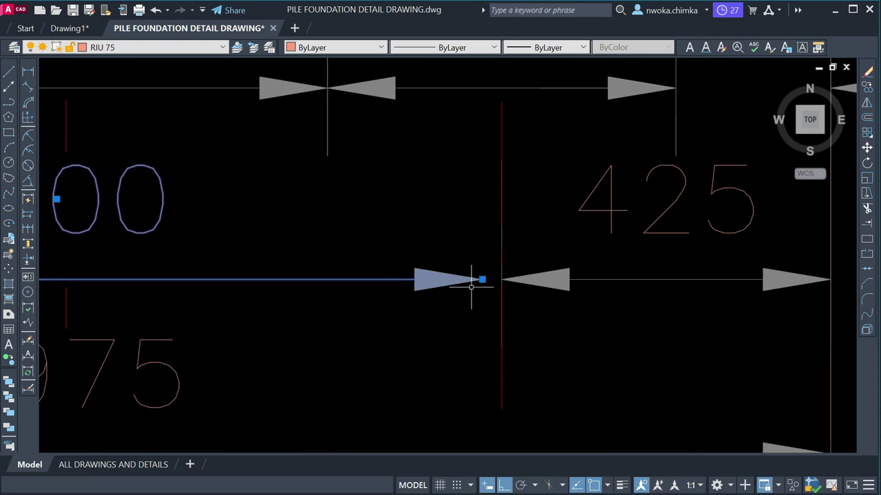
{"action": "left_click", "coordinate": [482, 279]}
{"action": "scroll", "coordinate": [480, 279], "scroll_direction": "up", "scroll_amount": 4}
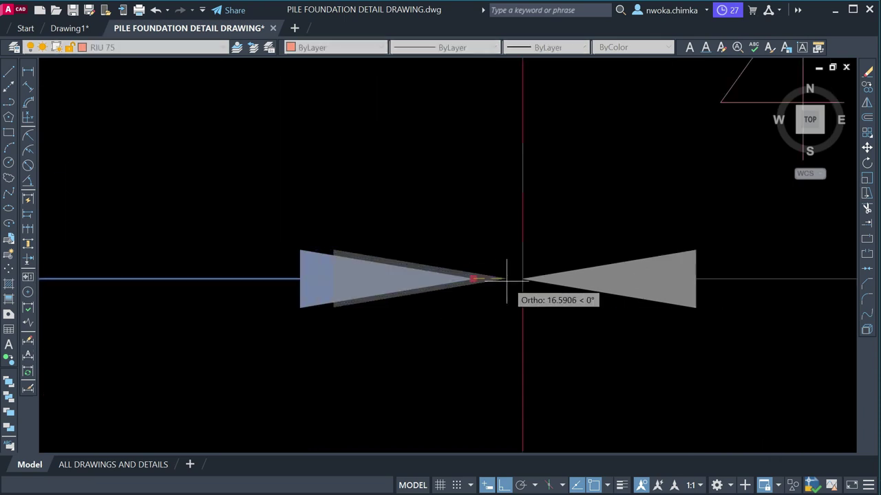
{"action": "left_click", "coordinate": [521, 280]}
{"action": "scroll", "coordinate": [509, 275], "scroll_direction": "down", "scroll_amount": 5}
{"action": "key", "text": "Escape"}
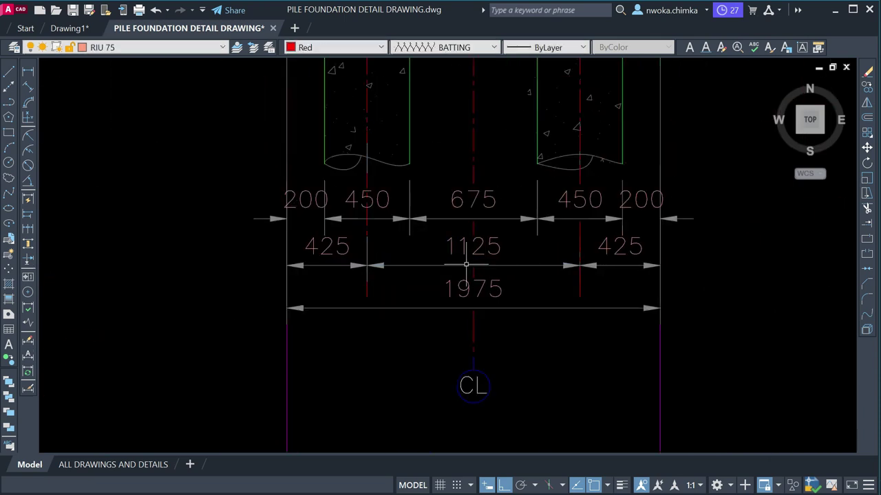
{"action": "scroll", "coordinate": [397, 266], "scroll_direction": "up", "scroll_amount": 2}
{"action": "left_click", "coordinate": [384, 253]}
{"action": "left_click", "coordinate": [383, 299]}
{"action": "key", "text": "Escape"}
{"action": "scroll", "coordinate": [365, 266], "scroll_direction": "down", "scroll_amount": 1}
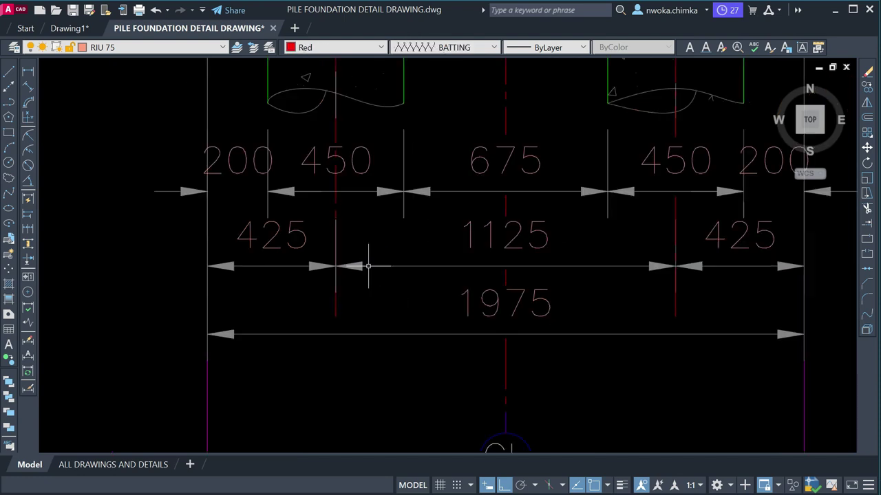
- Break the left pile's centre line around the 450 pile width dimension text, ending the gap just below its dimension line
{"action": "middle_click_drag", "start_coordinate": [368, 265], "coordinate": [368, 300]}
{"action": "type", "text": "BRV"}
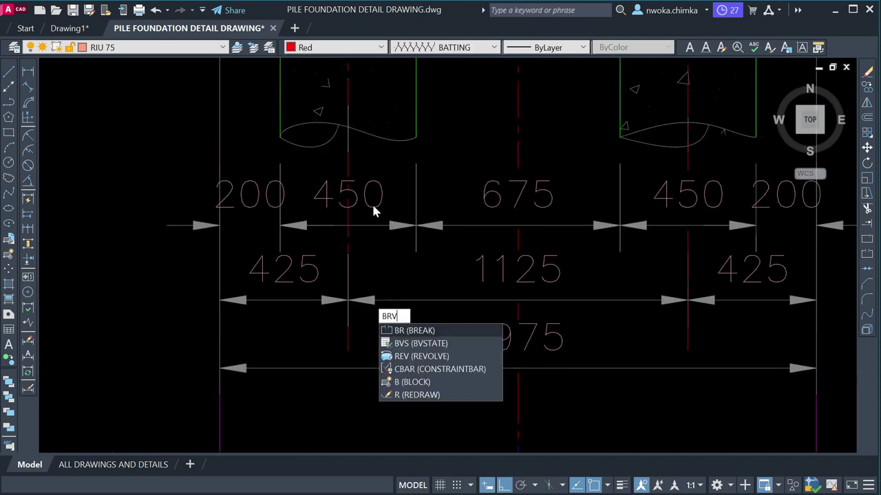
{"action": "key", "text": "Return"}
{"action": "middle_click_drag", "start_coordinate": [375, 214], "coordinate": [399, 265]}
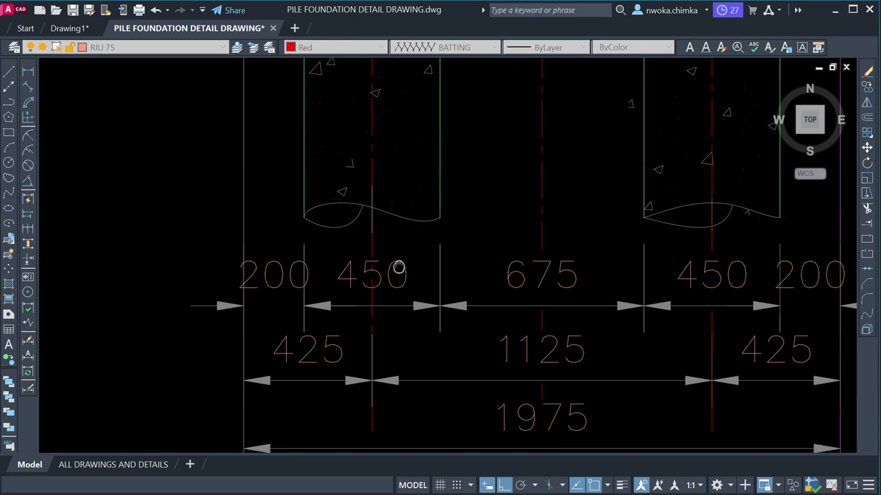
{"action": "scroll", "coordinate": [374, 236], "scroll_direction": "up", "scroll_amount": 2}
{"action": "left_click", "coordinate": [374, 267]}
{"action": "scroll", "coordinate": [375, 270], "scroll_direction": "down", "scroll_amount": 3}
{"action": "scroll", "coordinate": [380, 286], "scroll_direction": "up", "scroll_amount": 1}
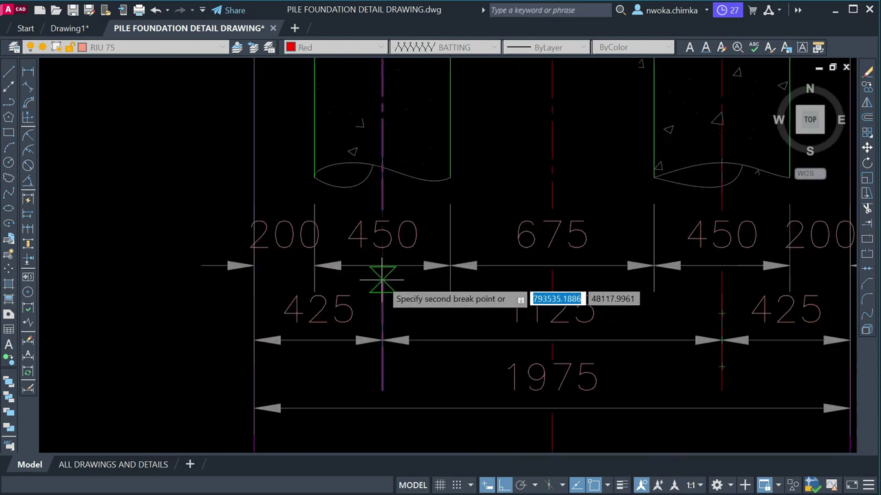
{"action": "left_click", "coordinate": [382, 286]}
{"action": "scroll", "coordinate": [379, 305], "scroll_direction": "down", "scroll_amount": 3}
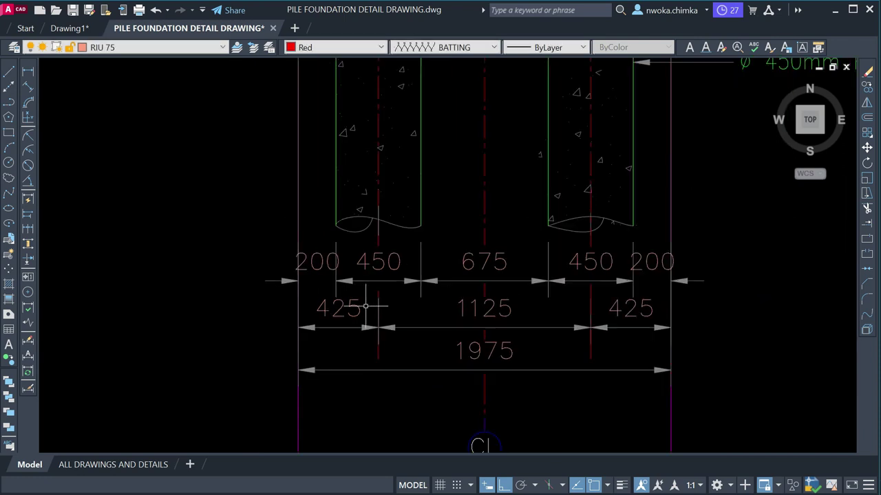
- Delete the two magenta vertical projection lines running between the PC1 section and the PC1 plan
{"action": "scroll", "coordinate": [375, 322], "scroll_direction": "up", "scroll_amount": 1}
{"action": "scroll", "coordinate": [428, 313], "scroll_direction": "down", "scroll_amount": 2}
{"action": "scroll", "coordinate": [428, 313], "scroll_direction": "up", "scroll_amount": 2}
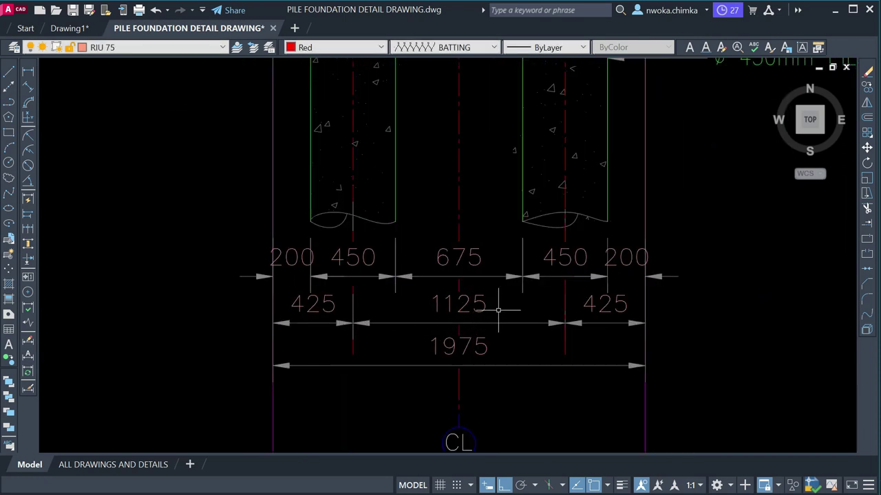
{"action": "scroll", "coordinate": [459, 270], "scroll_direction": "down", "scroll_amount": 5}
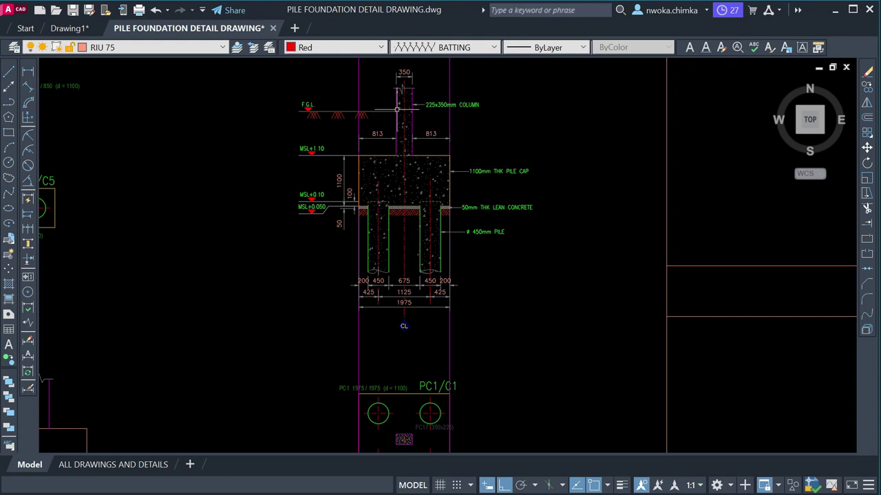
{"action": "left_click", "coordinate": [461, 348]}
{"action": "left_click", "coordinate": [348, 354]}
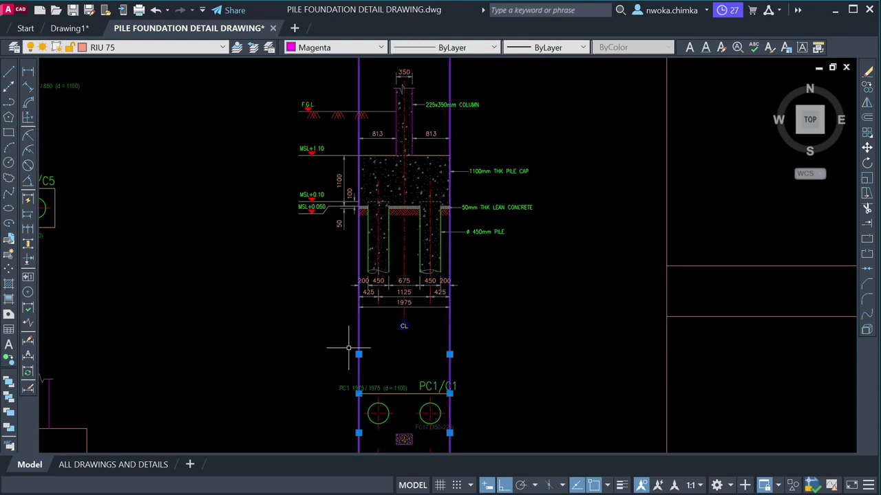
{"action": "key", "text": "Escape"}
{"action": "middle_click_drag", "start_coordinate": [428, 260], "coordinate": [398, 326]}
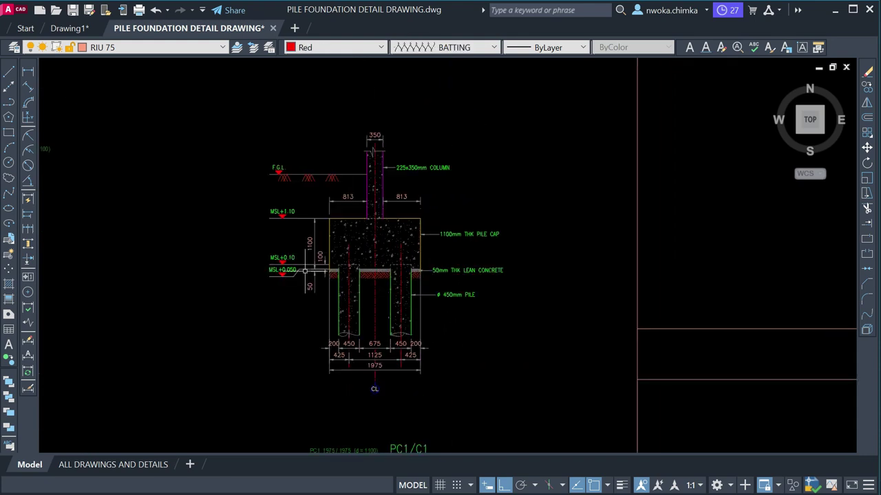
- Examine the PC1 section's dimensions, levels and callouts, and its placement among the other pile cap details
{"action": "scroll", "coordinate": [305, 271], "scroll_direction": "up", "scroll_amount": 4}
{"action": "scroll", "coordinate": [289, 206], "scroll_direction": "down", "scroll_amount": 3}
{"action": "scroll", "coordinate": [284, 173], "scroll_direction": "up", "scroll_amount": 2}
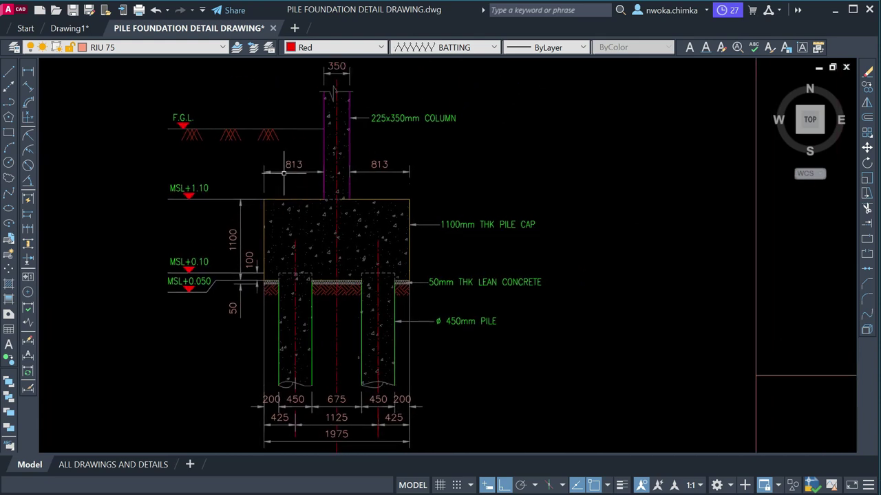
{"action": "scroll", "coordinate": [285, 161], "scroll_direction": "down", "scroll_amount": 2}
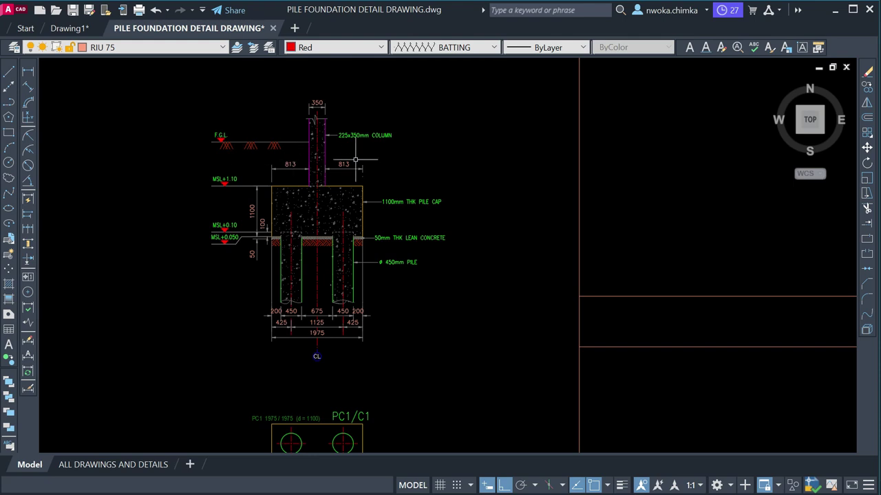
{"action": "scroll", "coordinate": [323, 172], "scroll_direction": "up", "scroll_amount": 1}
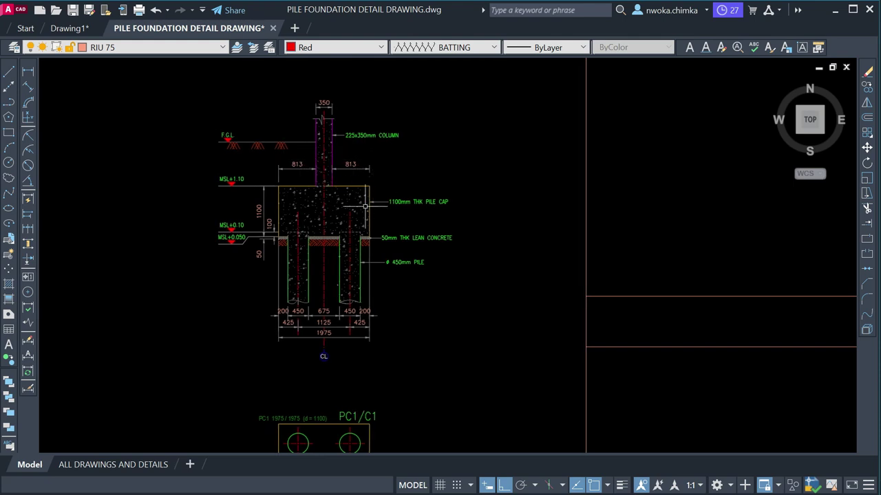
{"action": "scroll", "coordinate": [354, 211], "scroll_direction": "up", "scroll_amount": 2}
{"action": "scroll", "coordinate": [394, 187], "scroll_direction": "down", "scroll_amount": 5}
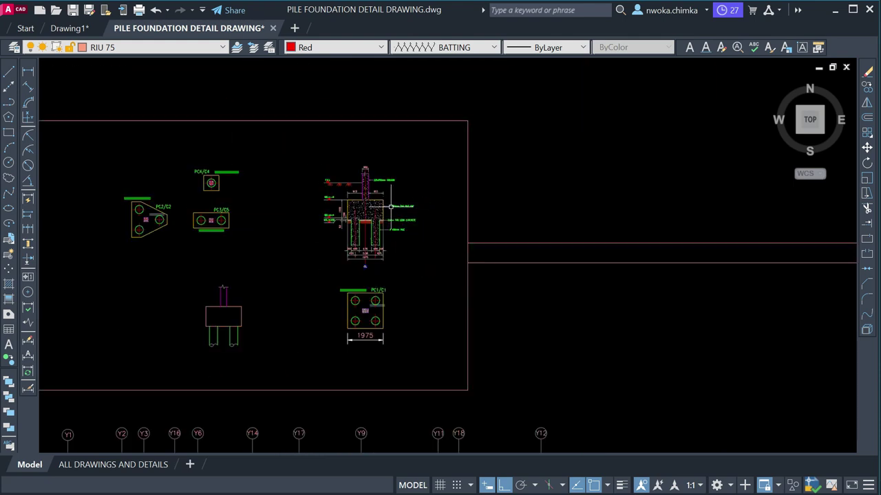
{"action": "scroll", "coordinate": [382, 215], "scroll_direction": "up", "scroll_amount": 3}
{"action": "scroll", "coordinate": [409, 239], "scroll_direction": "down", "scroll_amount": 3}
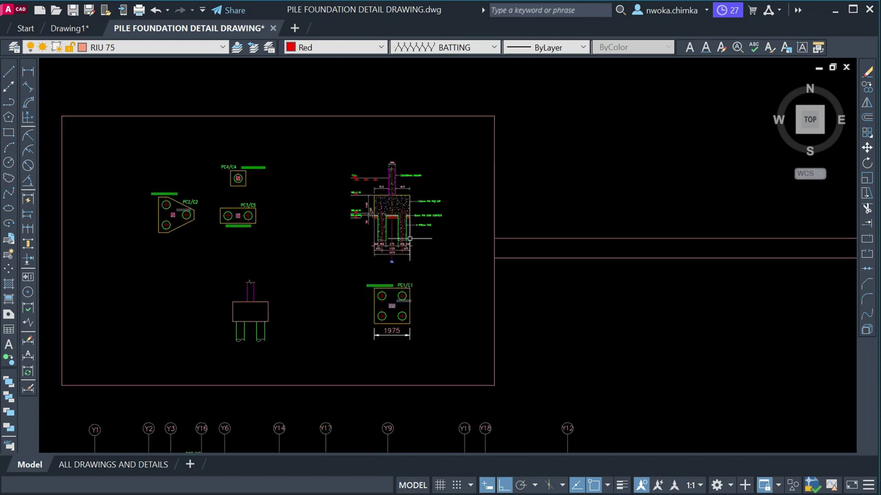
- Delete the 1975 width dimension below the PC1 plan
{"action": "scroll", "coordinate": [393, 318], "scroll_direction": "up", "scroll_amount": 4}
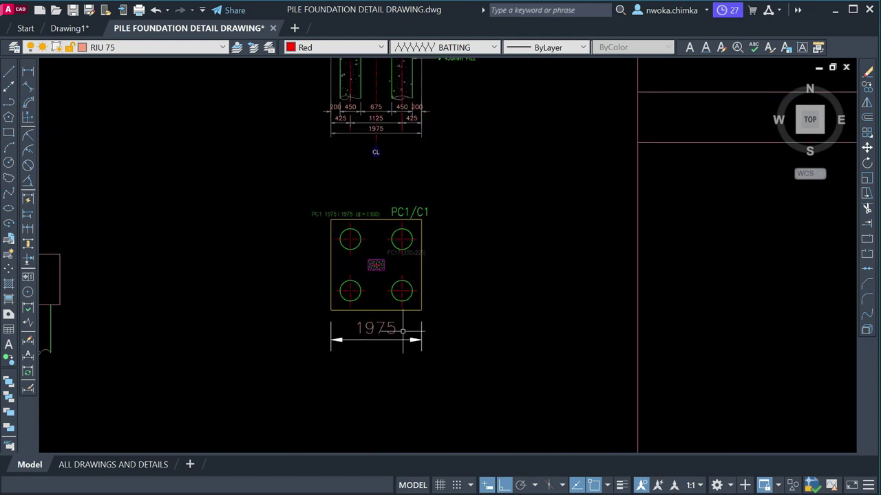
{"action": "left_click", "coordinate": [382, 329]}
{"action": "key", "text": "Escape"}
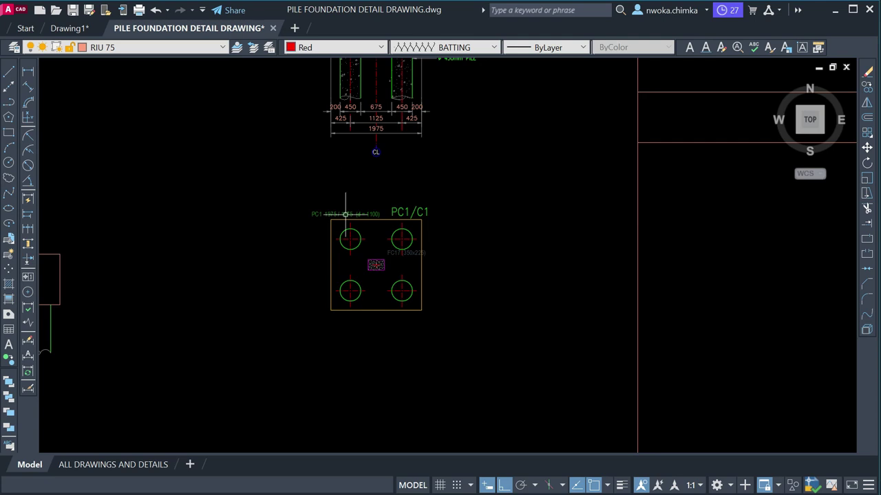
- Delete the "PC1 1975 / 1975 (d = 1100)" and "FC17 (350x225)" labels from the PC1 plan
{"action": "scroll", "coordinate": [337, 210], "scroll_direction": "up", "scroll_amount": 3}
{"action": "left_click", "coordinate": [297, 203]}
{"action": "scroll", "coordinate": [299, 201], "scroll_direction": "up", "scroll_amount": 2}
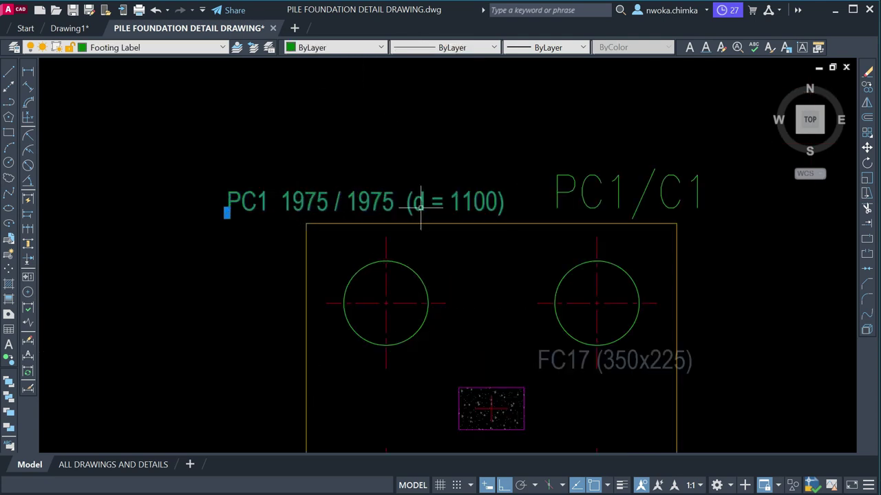
{"action": "key", "text": "Delete"}
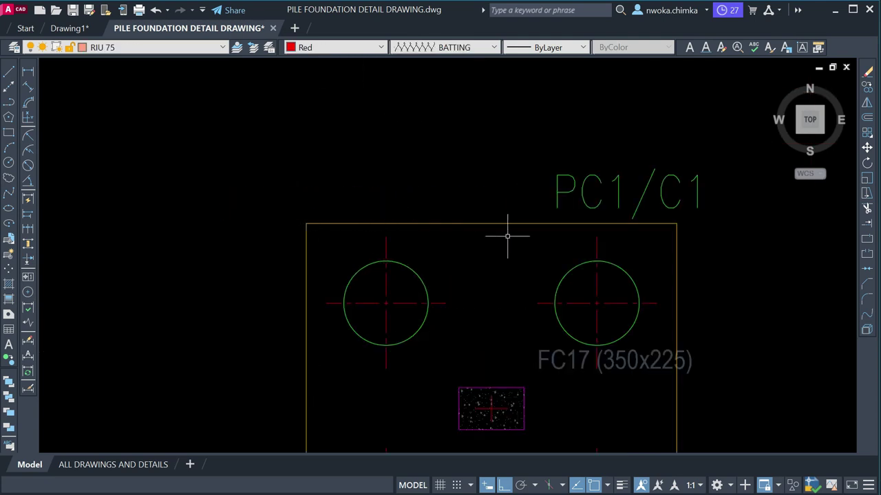
{"action": "left_click", "coordinate": [565, 356]}
{"action": "key", "text": "Delete"}
{"action": "scroll", "coordinate": [509, 323], "scroll_direction": "down", "scroll_amount": 4}
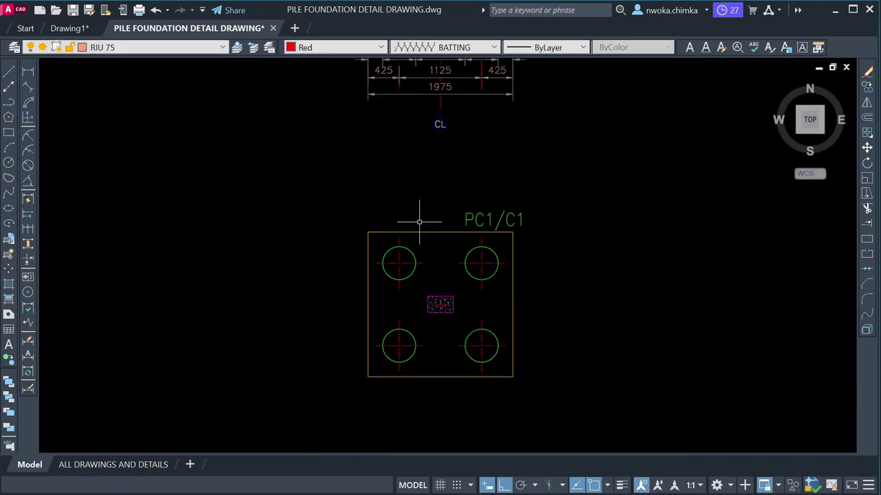
- Move the PC1/C1 label slightly upward, away from the top edge of the PC1 plan
{"action": "scroll", "coordinate": [482, 215], "scroll_direction": "up", "scroll_amount": 3}
{"action": "left_click", "coordinate": [483, 187]}
{"action": "type", "text": "m"}
{"action": "key", "text": "Return"}
{"action": "left_click", "coordinate": [574, 236]}
{"action": "left_click", "coordinate": [562, 242]}
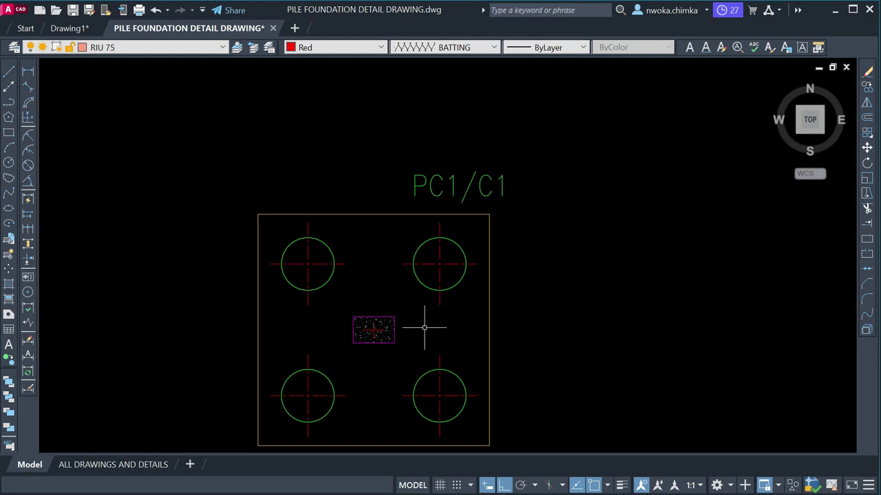
- Look over the column quantity list and the column reinforcement schedule, and switch to Drawing1
{"action": "middle_click_drag", "start_coordinate": [399, 314], "coordinate": [409, 242]}
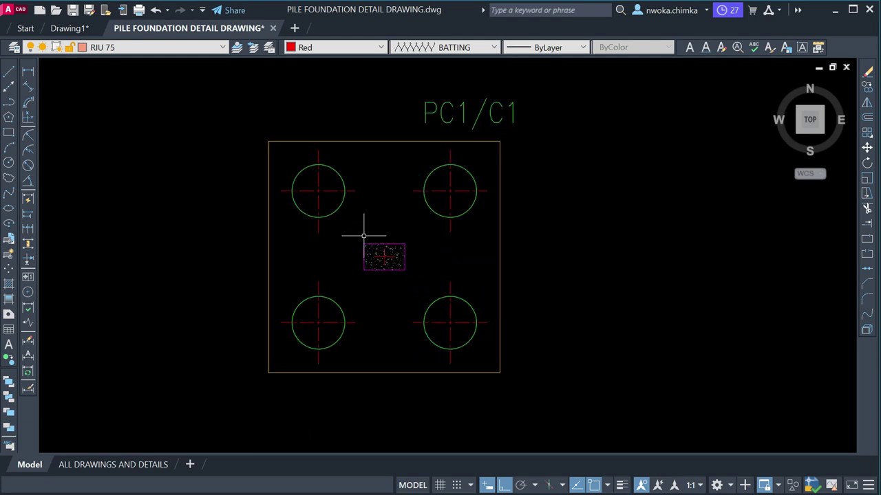
{"action": "scroll", "coordinate": [370, 200], "scroll_direction": "down", "scroll_amount": 10}
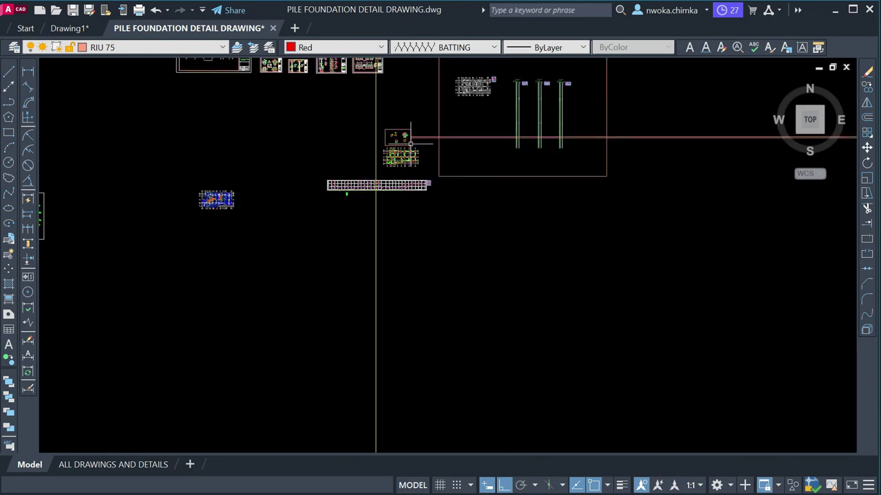
{"action": "scroll", "coordinate": [353, 192], "scroll_direction": "up", "scroll_amount": 12}
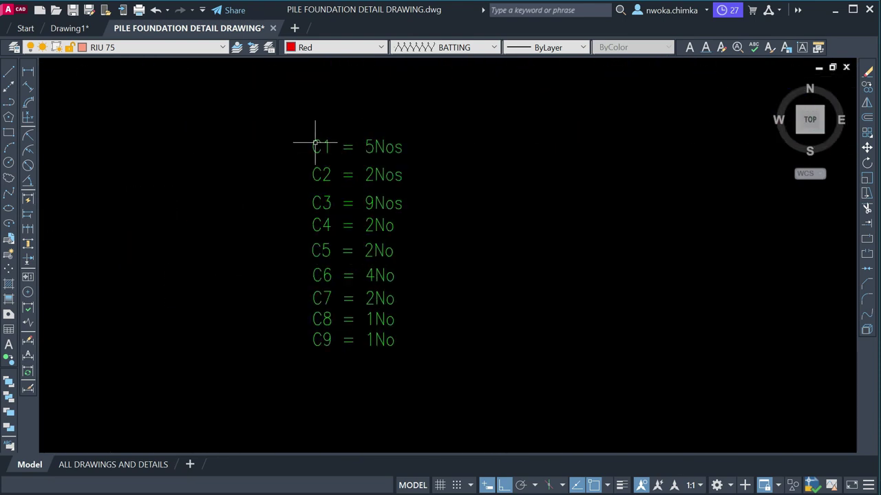
{"action": "scroll", "coordinate": [315, 144], "scroll_direction": "up", "scroll_amount": 2}
{"action": "scroll", "coordinate": [373, 164], "scroll_direction": "down", "scroll_amount": 8}
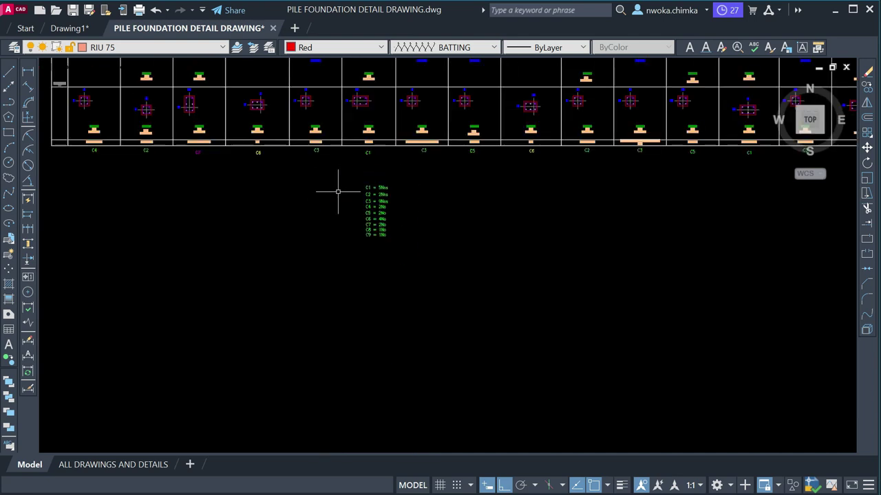
{"action": "middle_click_drag", "start_coordinate": [338, 188], "coordinate": [371, 313]}
{"action": "scroll", "coordinate": [158, 148], "scroll_direction": "up", "scroll_amount": 2}
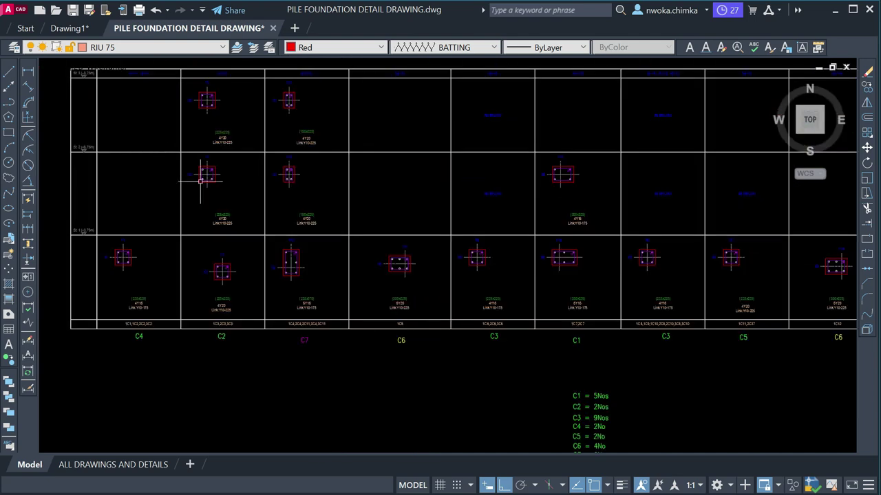
{"action": "left_click", "coordinate": [67, 28]}
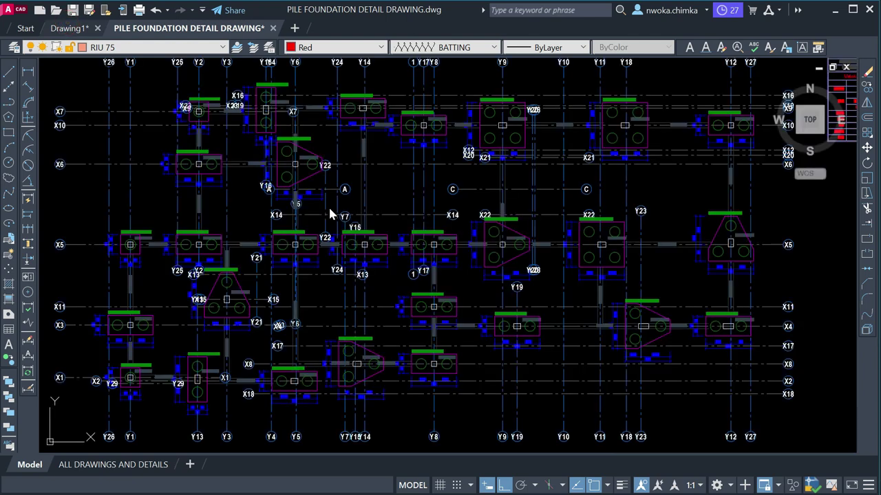
- Examine the column reinforcement schedule in Drawing1 and its counterpart in PILE FOUNDATION DETAIL DRAWING, switching to that file
{"action": "scroll", "coordinate": [410, 206], "scroll_direction": "down", "scroll_amount": 12}
{"action": "middle_click_drag", "start_coordinate": [129, 227], "coordinate": [280, 229]}
{"action": "scroll", "coordinate": [233, 224], "scroll_direction": "up", "scroll_amount": 3}
{"action": "scroll", "coordinate": [394, 252], "scroll_direction": "down", "scroll_amount": 4}
{"action": "scroll", "coordinate": [344, 299], "scroll_direction": "up", "scroll_amount": 5}
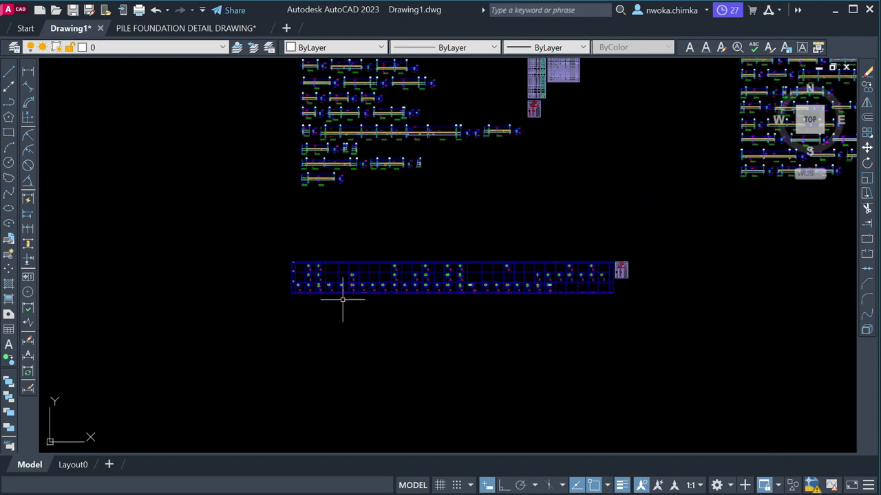
{"action": "scroll", "coordinate": [239, 284], "scroll_direction": "up", "scroll_amount": 4}
{"action": "scroll", "coordinate": [291, 260], "scroll_direction": "up", "scroll_amount": 2}
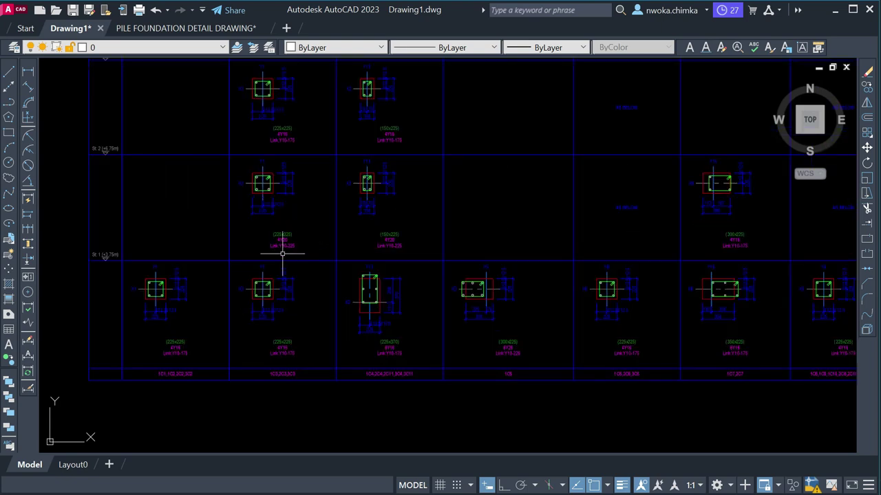
{"action": "left_click", "coordinate": [216, 29]}
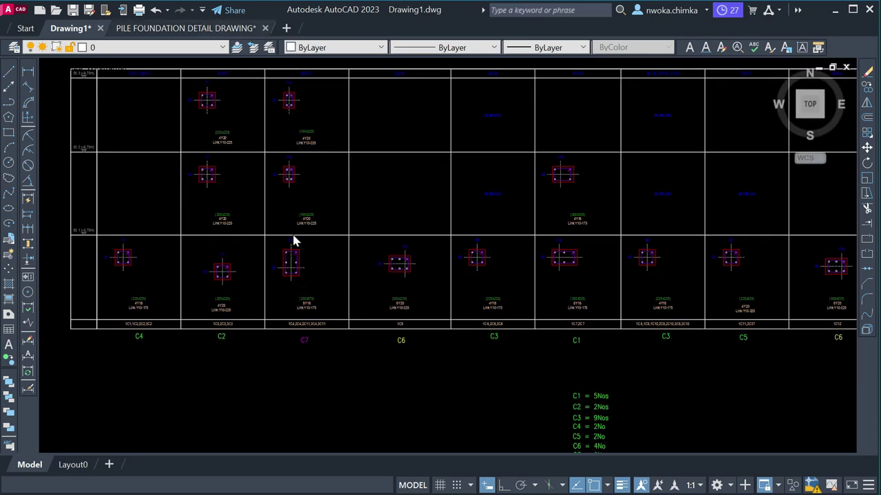
{"action": "scroll", "coordinate": [168, 301], "scroll_direction": "up", "scroll_amount": 4}
{"action": "scroll", "coordinate": [163, 288], "scroll_direction": "down", "scroll_amount": 2}
{"action": "mouse_move", "coordinate": [619, 290]}
{"action": "middle_mouse_down"}
{"action": "mouse_move", "coordinate": [516, 259]}
{"action": "mouse_move", "coordinate": [261, 243]}
{"action": "mouse_move", "coordinate": [435, 246]}
{"action": "mouse_move", "coordinate": [276, 246]}
{"action": "middle_mouse_up"}
{"action": "scroll", "coordinate": [500, 245], "scroll_direction": "down", "scroll_amount": 8}
{"action": "middle_click_drag", "start_coordinate": [370, 239], "coordinate": [370, 291]}
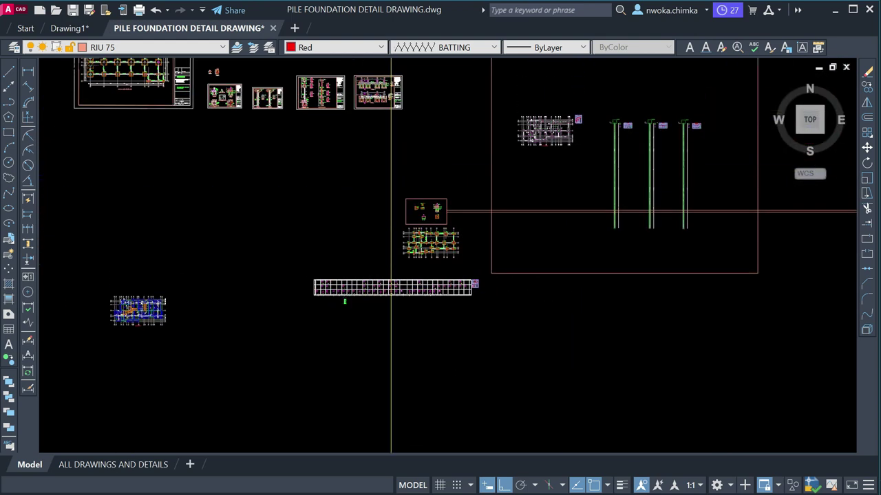
- Examine the pile cap, levels and reinforcement labels in the Column Type 1 longitudinal section detail
{"action": "scroll", "coordinate": [391, 275], "scroll_direction": "down", "scroll_amount": 2}
{"action": "scroll", "coordinate": [477, 261], "scroll_direction": "up", "scroll_amount": 8}
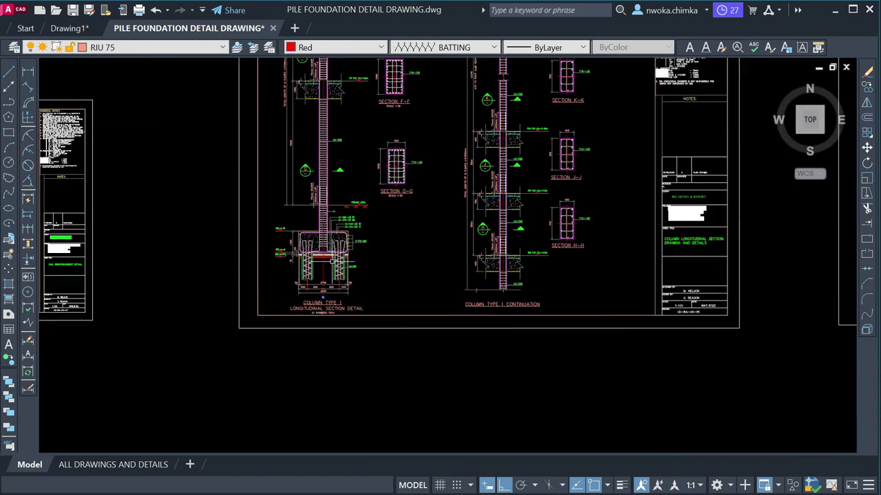
{"action": "scroll", "coordinate": [326, 272], "scroll_direction": "up", "scroll_amount": 2}
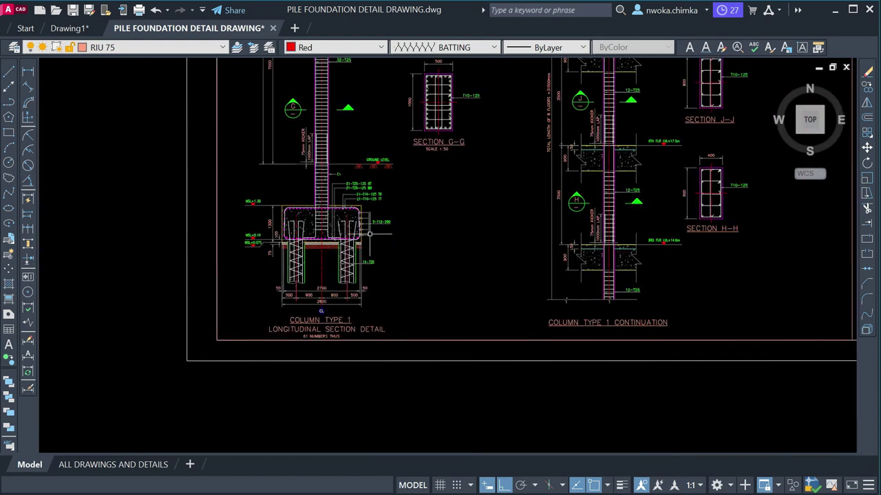
{"action": "scroll", "coordinate": [319, 256], "scroll_direction": "up", "scroll_amount": 2}
{"action": "middle_click_drag", "start_coordinate": [329, 219], "coordinate": [326, 272]}
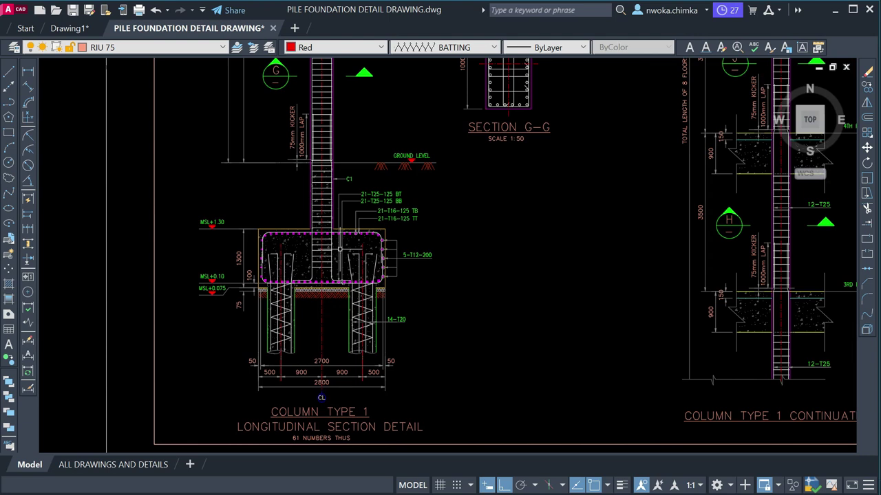
{"action": "scroll", "coordinate": [341, 251], "scroll_direction": "down", "scroll_amount": 2}
{"action": "mouse_move", "coordinate": [340, 219]}
{"action": "middle_mouse_down"}
{"action": "mouse_move", "coordinate": [340, 281]}
{"action": "mouse_move", "coordinate": [323, 141]}
{"action": "middle_mouse_up"}
{"action": "scroll", "coordinate": [317, 282], "scroll_direction": "up", "scroll_amount": 2}
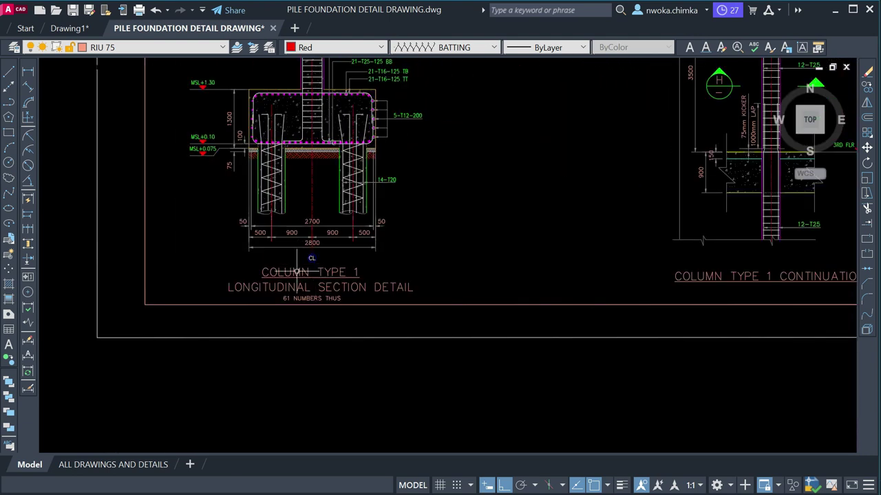
{"action": "scroll", "coordinate": [335, 244], "scroll_direction": "down", "scroll_amount": 3}
{"action": "middle_click_drag", "start_coordinate": [331, 198], "coordinate": [330, 311]}
{"action": "scroll", "coordinate": [328, 310], "scroll_direction": "up", "scroll_amount": 3}
{"action": "scroll", "coordinate": [326, 355], "scroll_direction": "up", "scroll_amount": 2}
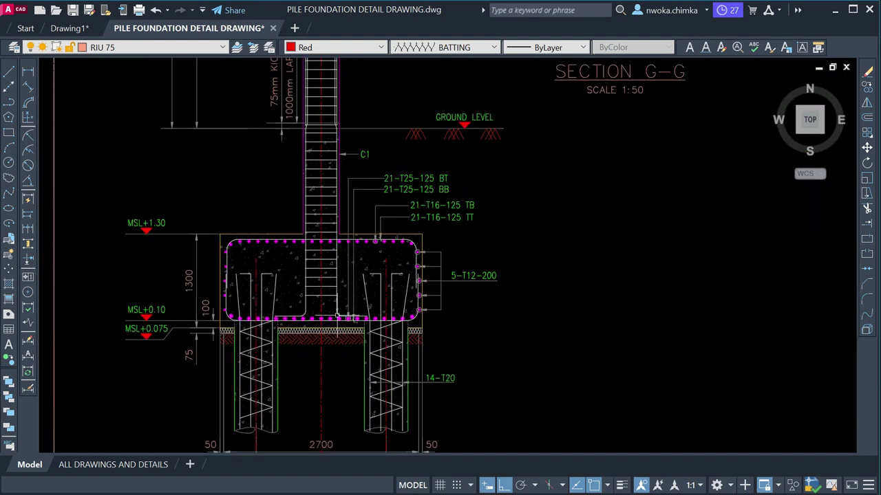
{"action": "middle_click_drag", "start_coordinate": [371, 281], "coordinate": [374, 300]}
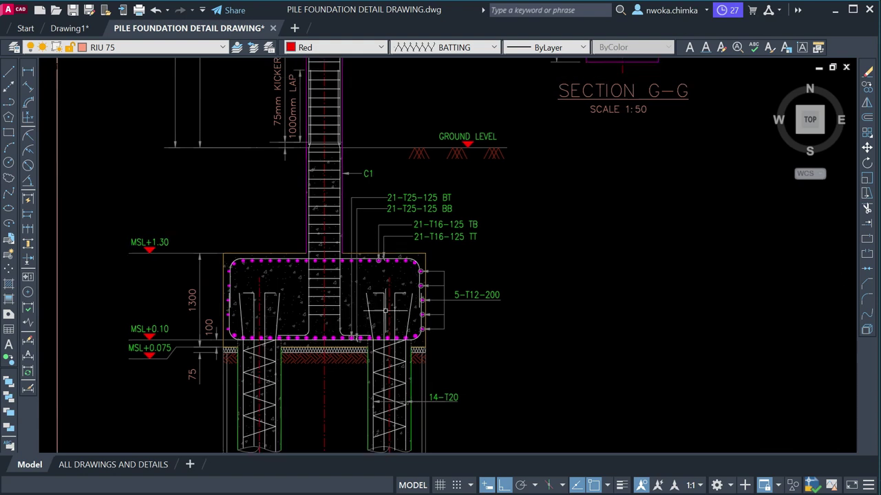
{"action": "scroll", "coordinate": [371, 314], "scroll_direction": "down", "scroll_amount": 2}
{"action": "scroll", "coordinate": [343, 289], "scroll_direction": "up", "scroll_amount": 2}
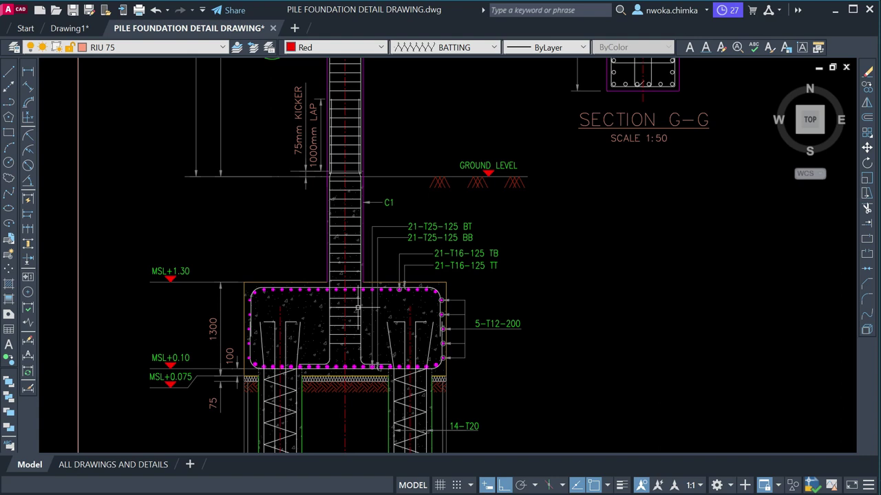
{"action": "scroll", "coordinate": [358, 307], "scroll_direction": "down", "scroll_amount": 10}
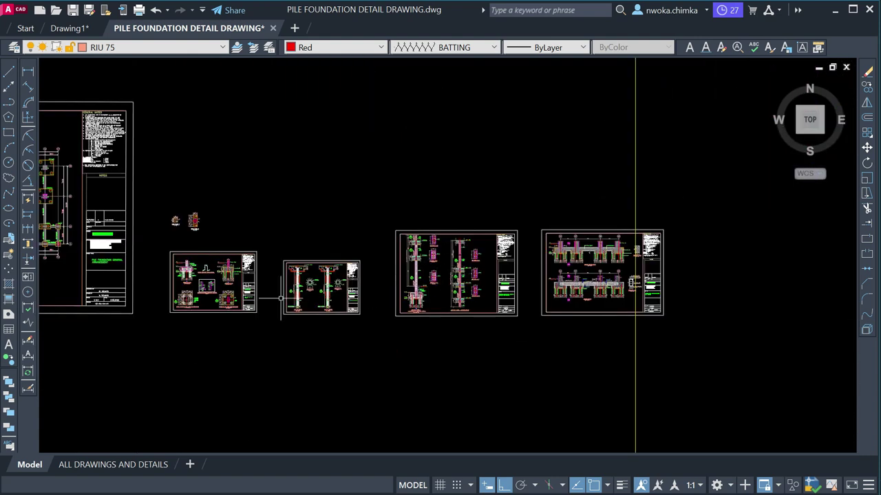
- Examine the pile reinforcement sheet's Pile P1 detail, including Section F-F and the bottom-of-pile level
{"action": "scroll", "coordinate": [227, 282], "scroll_direction": "up", "scroll_amount": 4}
{"action": "scroll", "coordinate": [293, 272], "scroll_direction": "down", "scroll_amount": 2}
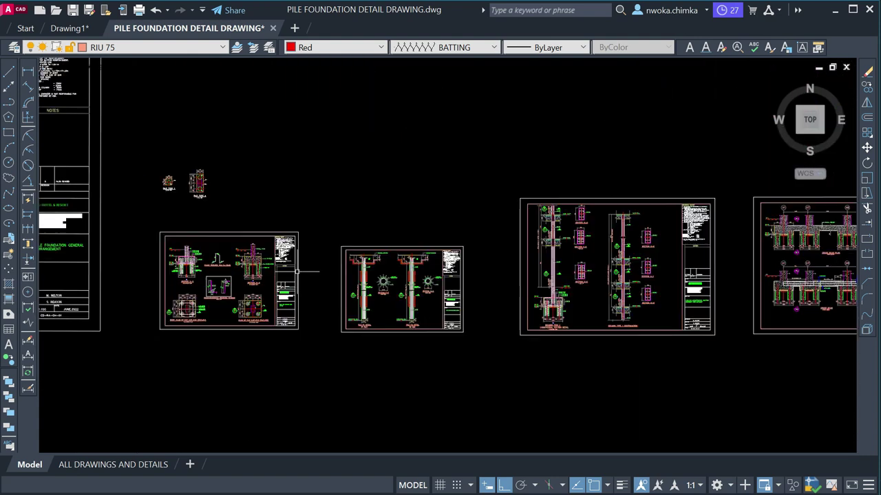
{"action": "scroll", "coordinate": [405, 275], "scroll_direction": "up", "scroll_amount": 4}
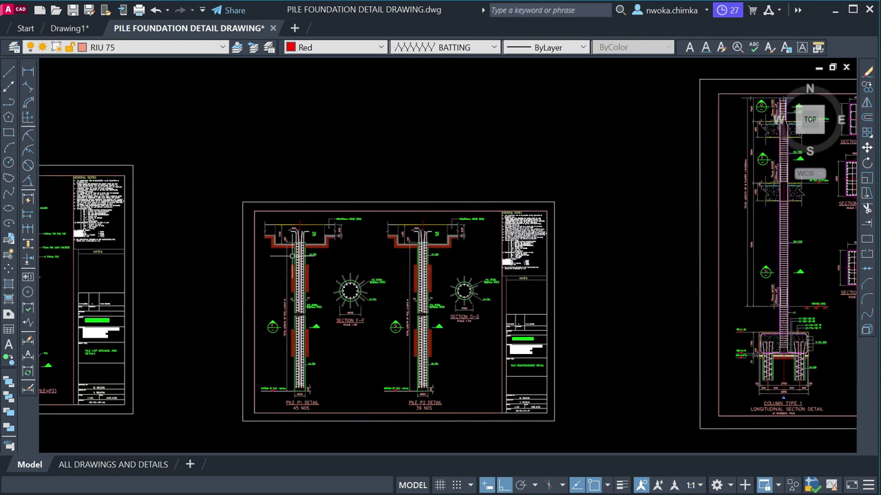
{"action": "scroll", "coordinate": [375, 244], "scroll_direction": "down", "scroll_amount": 2}
{"action": "middle_click_drag", "start_coordinate": [158, 246], "coordinate": [264, 239]}
{"action": "scroll", "coordinate": [357, 227], "scroll_direction": "up", "scroll_amount": 4}
{"action": "middle_click_drag", "start_coordinate": [590, 241], "coordinate": [401, 219]}
{"action": "scroll", "coordinate": [401, 217], "scroll_direction": "down", "scroll_amount": 6}
{"action": "scroll", "coordinate": [460, 256], "scroll_direction": "up", "scroll_amount": 4}
{"action": "scroll", "coordinate": [435, 238], "scroll_direction": "down", "scroll_amount": 4}
{"action": "scroll", "coordinate": [435, 238], "scroll_direction": "up", "scroll_amount": 6}
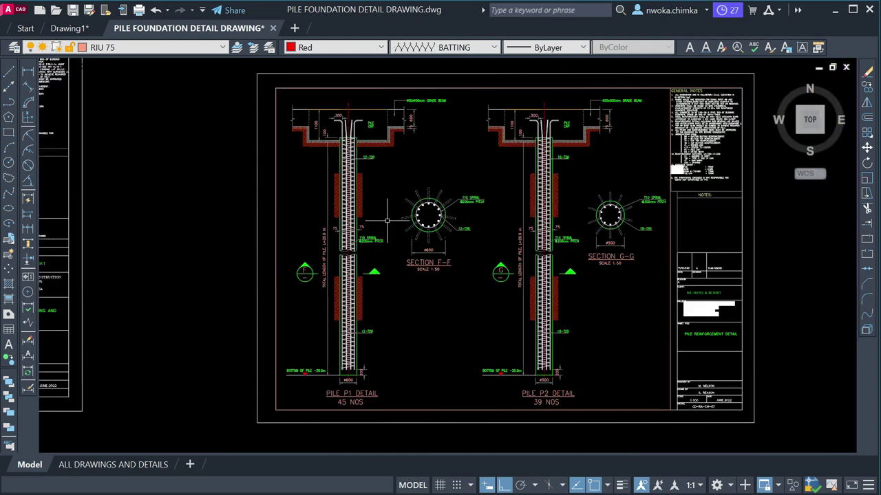
{"action": "scroll", "coordinate": [353, 131], "scroll_direction": "up", "scroll_amount": 2}
{"action": "scroll", "coordinate": [498, 255], "scroll_direction": "up", "scroll_amount": 2}
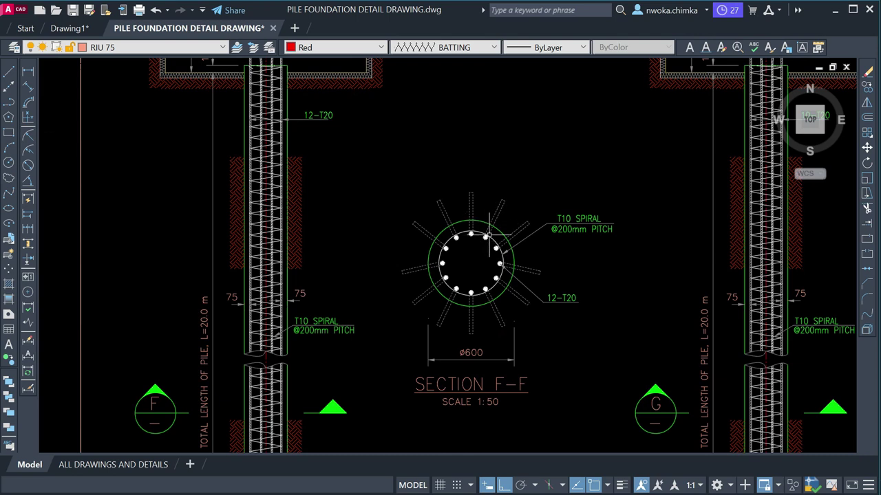
{"action": "scroll", "coordinate": [588, 220], "scroll_direction": "up", "scroll_amount": 2}
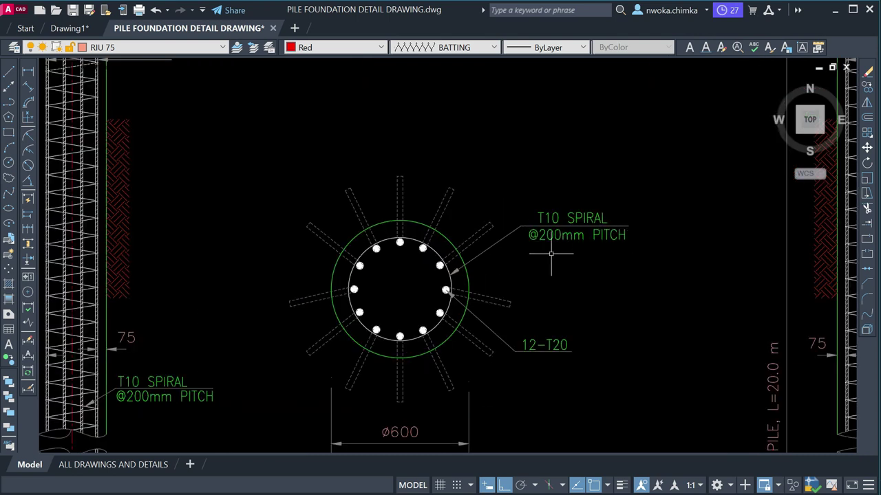
{"action": "scroll", "coordinate": [547, 219], "scroll_direction": "down", "scroll_amount": 2}
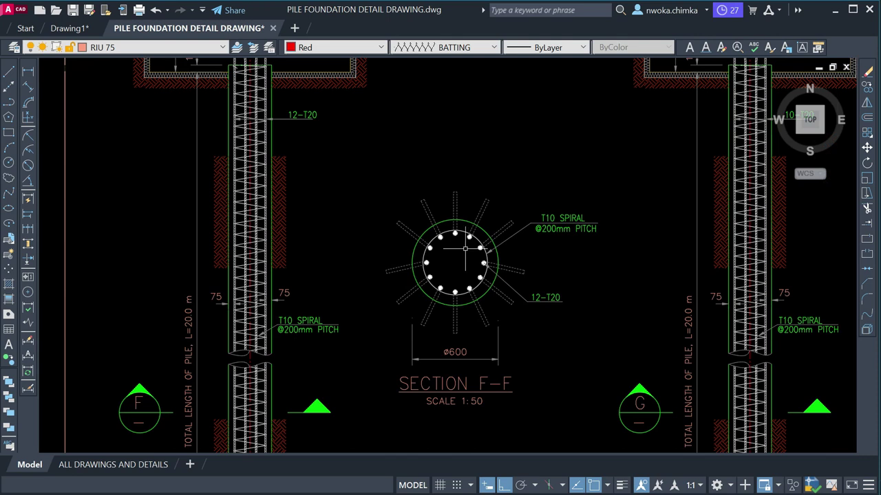
{"action": "scroll", "coordinate": [380, 298], "scroll_direction": "down", "scroll_amount": 6}
{"action": "scroll", "coordinate": [320, 385], "scroll_direction": "up", "scroll_amount": 9}
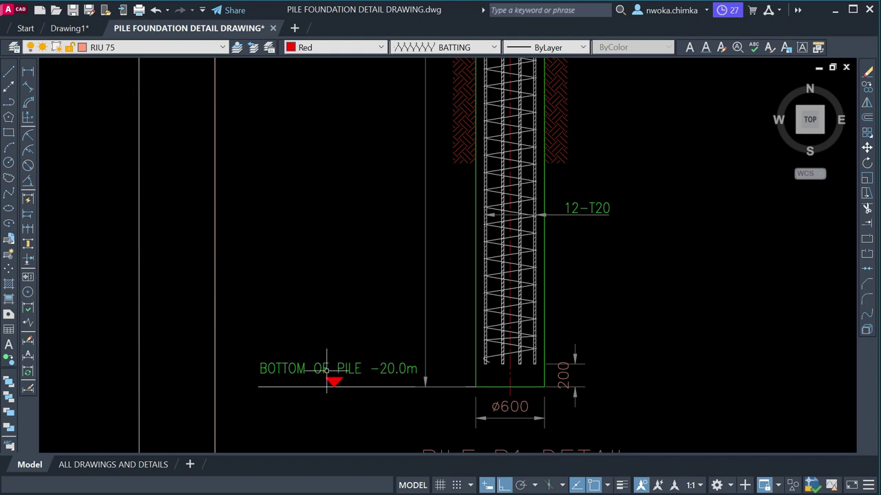
{"action": "scroll", "coordinate": [327, 372], "scroll_direction": "down", "scroll_amount": 14}
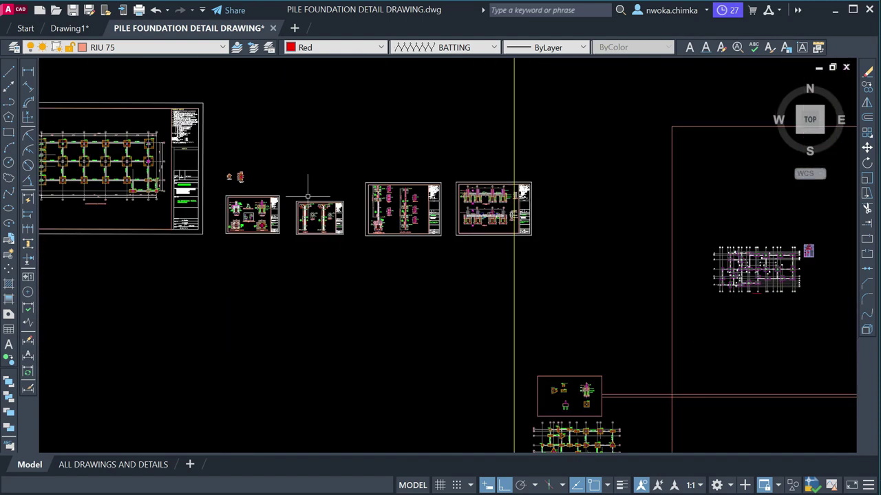
- Look over the full-length pile elevations and return to the frame holding the pile cap details
{"action": "scroll", "coordinate": [403, 198], "scroll_direction": "down", "scroll_amount": 3}
{"action": "scroll", "coordinate": [473, 319], "scroll_direction": "up", "scroll_amount": 4}
{"action": "scroll", "coordinate": [505, 300], "scroll_direction": "down", "scroll_amount": 2}
{"action": "middle_click_drag", "start_coordinate": [604, 266], "coordinate": [490, 273]}
{"action": "scroll", "coordinate": [539, 233], "scroll_direction": "up", "scroll_amount": 4}
{"action": "scroll", "coordinate": [534, 304], "scroll_direction": "up", "scroll_amount": 2}
{"action": "scroll", "coordinate": [527, 289], "scroll_direction": "up", "scroll_amount": 4}
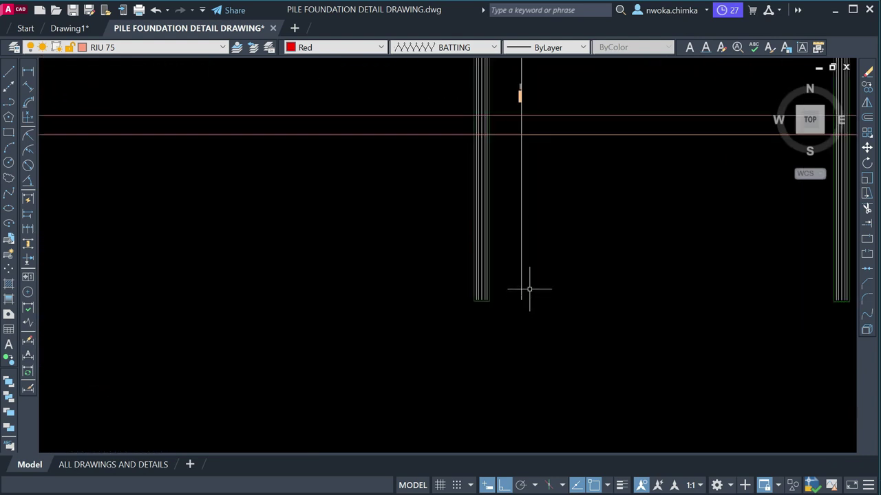
{"action": "scroll", "coordinate": [509, 268], "scroll_direction": "down", "scroll_amount": 4}
{"action": "scroll", "coordinate": [512, 261], "scroll_direction": "down", "scroll_amount": 4}
{"action": "scroll", "coordinate": [383, 251], "scroll_direction": "down", "scroll_amount": 5}
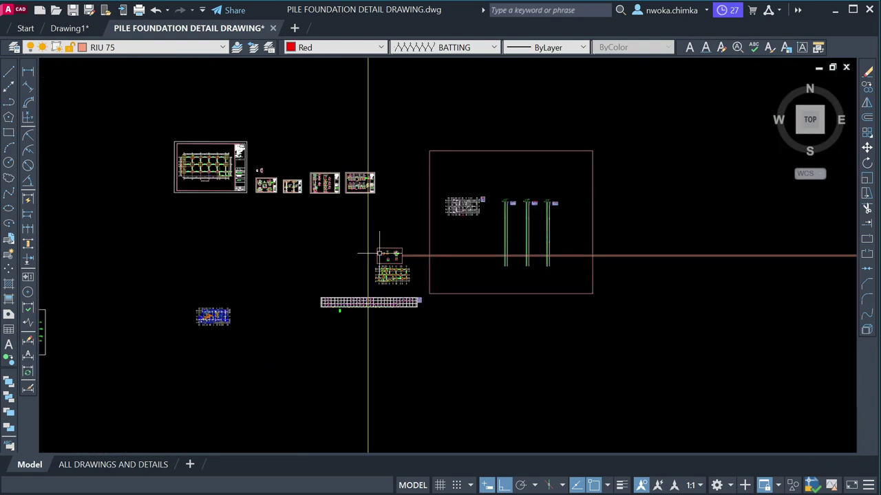
{"action": "scroll", "coordinate": [389, 287], "scroll_direction": "up", "scroll_amount": 5}
{"action": "scroll", "coordinate": [398, 279], "scroll_direction": "up", "scroll_amount": 4}
{"action": "middle_click_drag", "start_coordinate": [417, 180], "coordinate": [415, 260]}
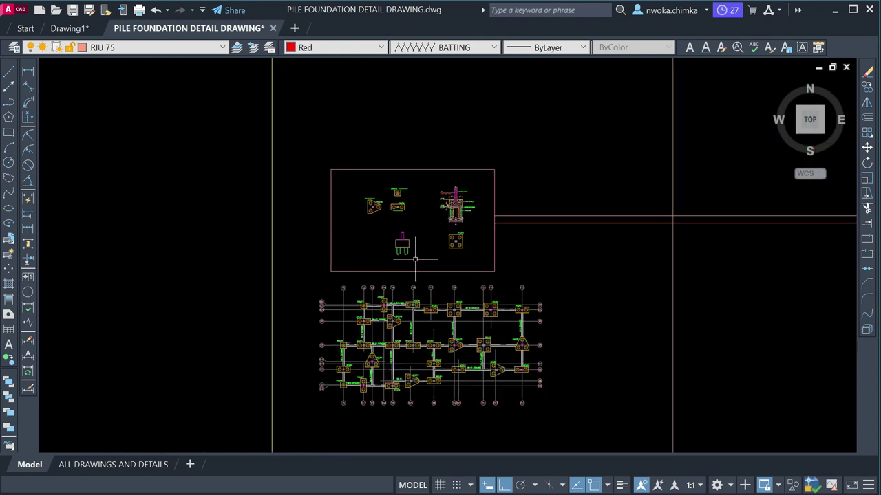
- Stretch the outer extension line of the 813 dimension on the PC1 section's column-label side down to the pile cap's top edge
{"action": "scroll", "coordinate": [451, 211], "scroll_direction": "up", "scroll_amount": 4}
{"action": "left_click_drag", "start_coordinate": [679, 173], "coordinate": [615, 262]}
{"action": "type", "text": "e"}
{"action": "key", "text": "Return"}
{"action": "scroll", "coordinate": [469, 183], "scroll_direction": "up", "scroll_amount": 6}
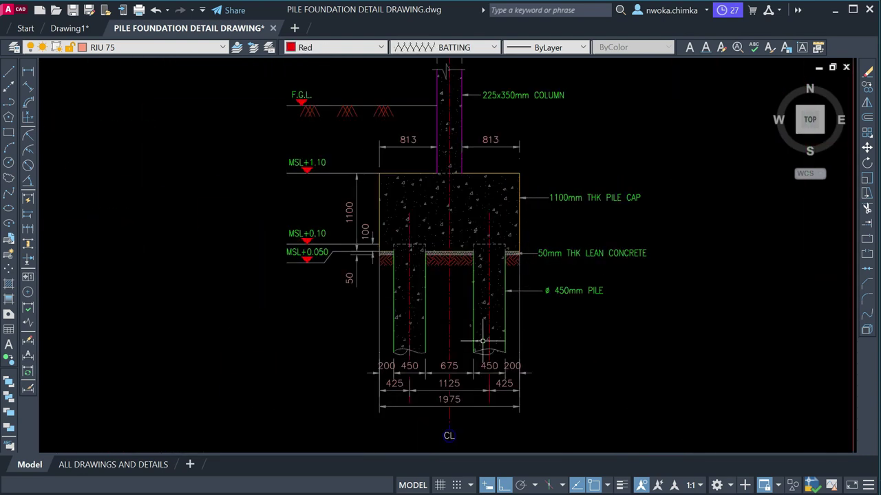
{"action": "middle_click_drag", "start_coordinate": [544, 264], "coordinate": [511, 306]}
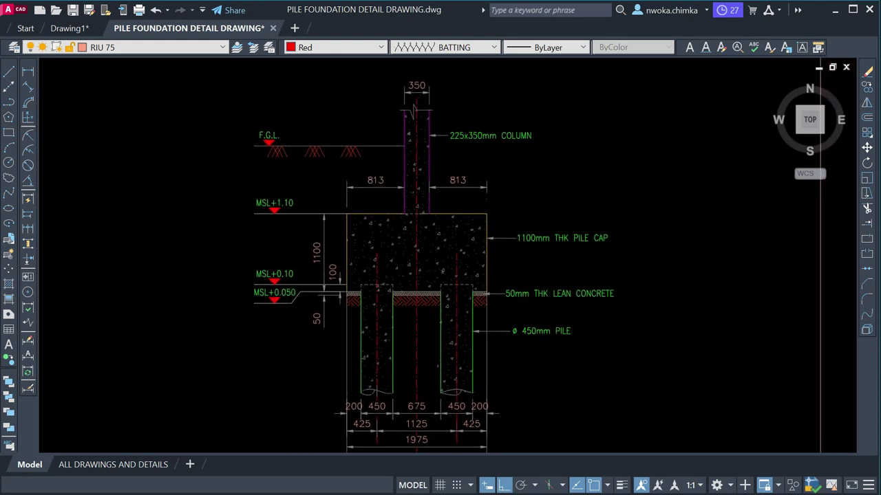
{"action": "scroll", "coordinate": [495, 191], "scroll_direction": "up", "scroll_amount": 2}
{"action": "scroll", "coordinate": [481, 200], "scroll_direction": "up", "scroll_amount": 4}
{"action": "left_click", "coordinate": [479, 163]}
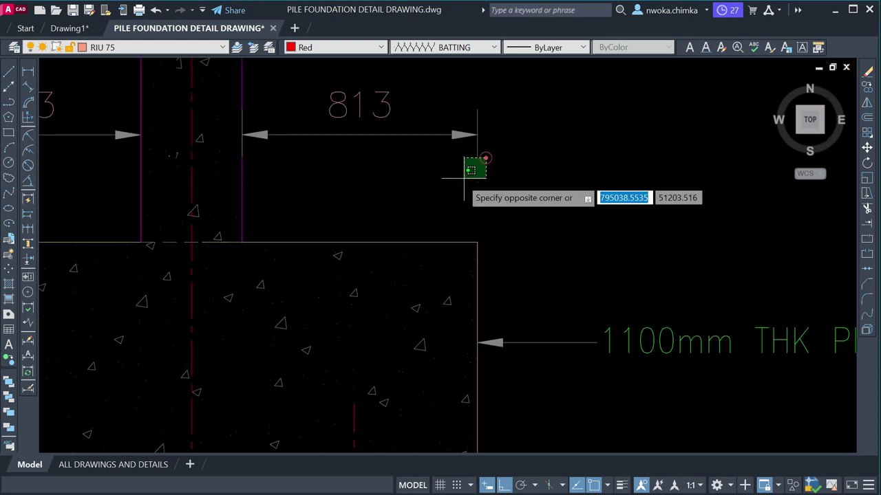
{"action": "left_click", "coordinate": [445, 190]}
{"action": "left_click", "coordinate": [477, 181]}
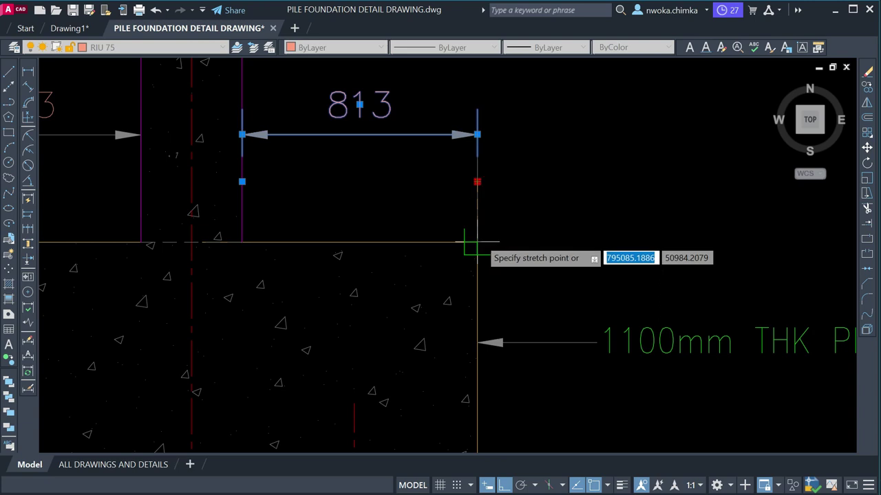
{"action": "left_click", "coordinate": [516, 242]}
{"action": "key", "text": "Escape"}
{"action": "scroll", "coordinate": [549, 220], "scroll_direction": "down", "scroll_amount": 6}
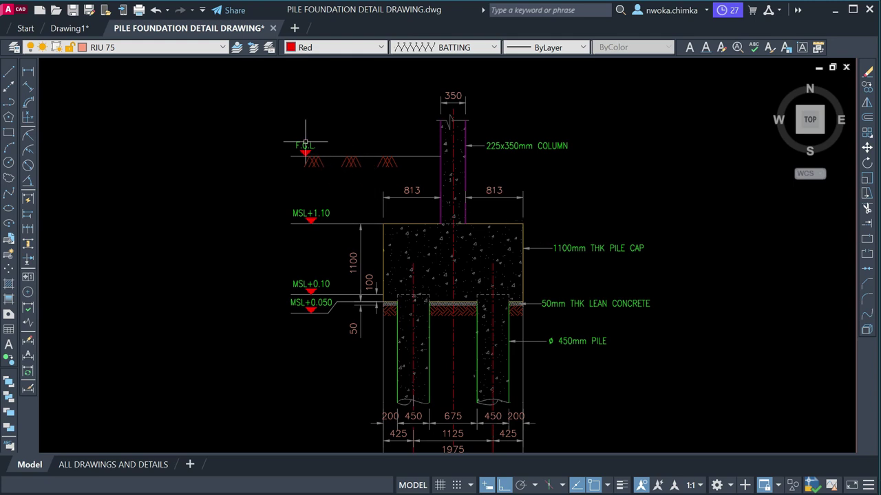
- Move the F.G.L. text, level marker, line and ground hatching slightly down, closer to the PC1 section's pile cap
{"action": "mouse_move", "coordinate": [305, 141]}
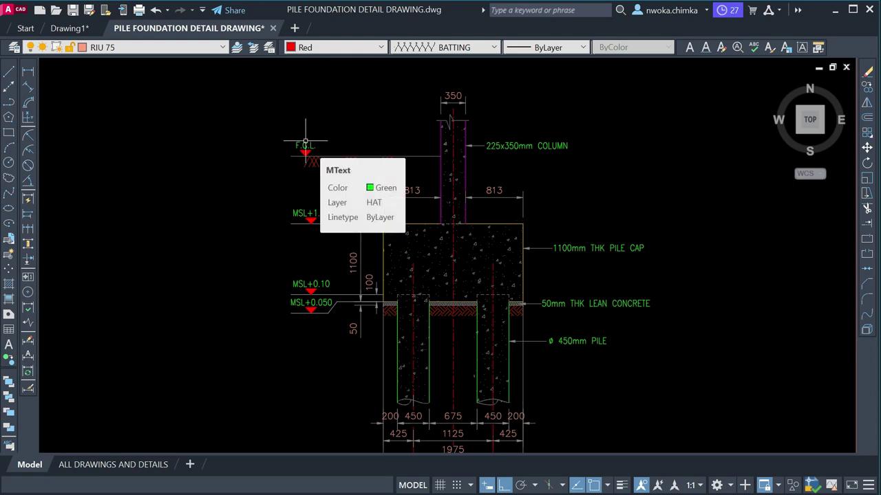
{"action": "scroll", "coordinate": [321, 141], "scroll_direction": "up", "scroll_amount": 2}
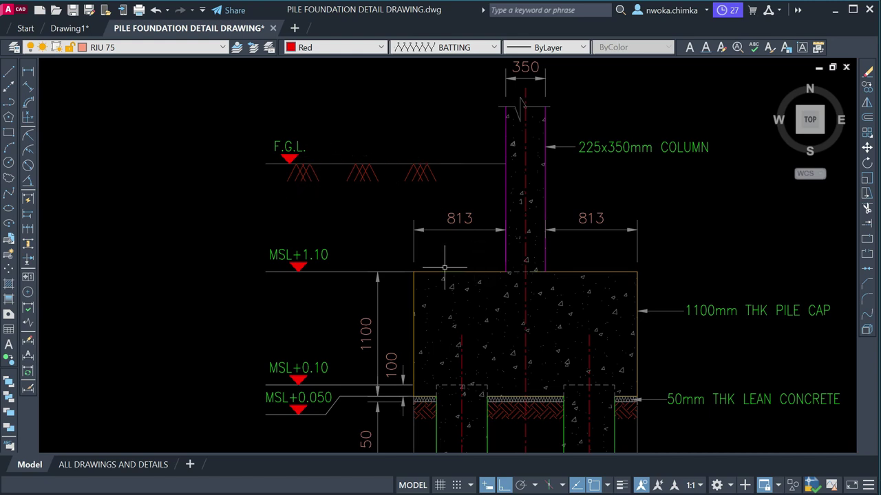
{"action": "left_click", "coordinate": [436, 114]}
{"action": "left_click", "coordinate": [237, 188]}
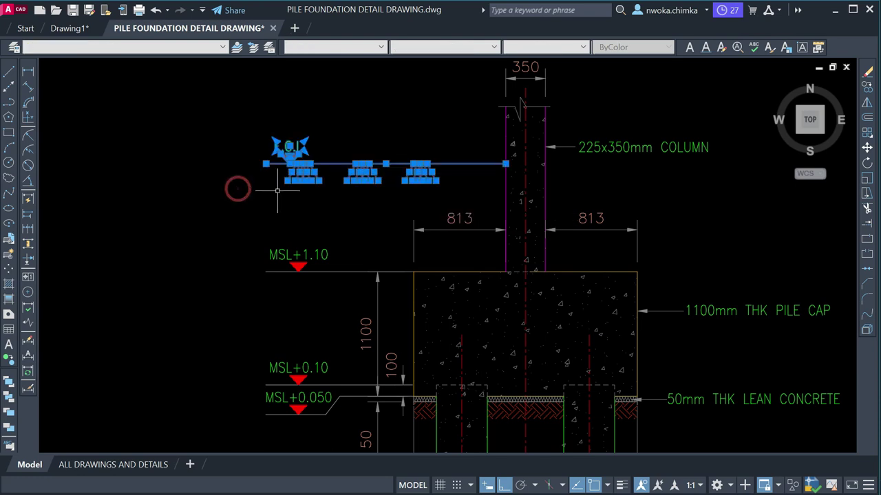
{"action": "type", "text": "m"}
{"action": "key", "text": "Return"}
{"action": "scroll", "coordinate": [334, 136], "scroll_direction": "up", "scroll_amount": 2}
{"action": "left_click", "coordinate": [168, 115]}
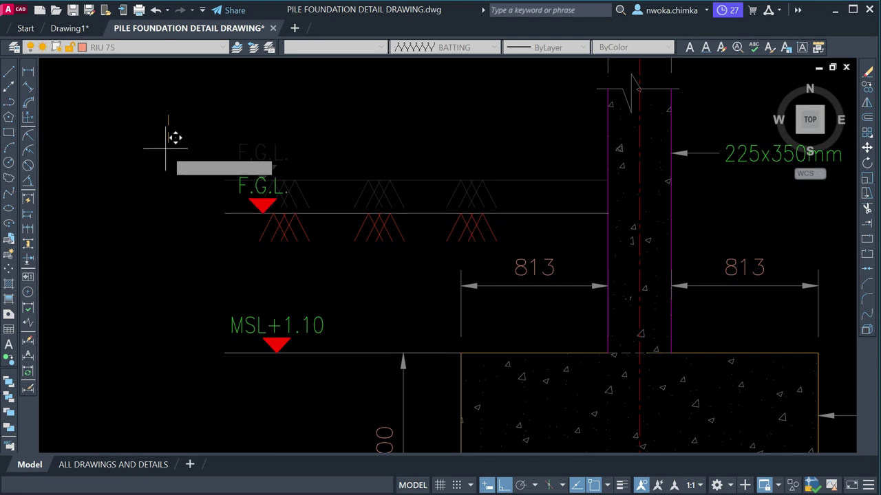
{"action": "left_click", "coordinate": [167, 140]}
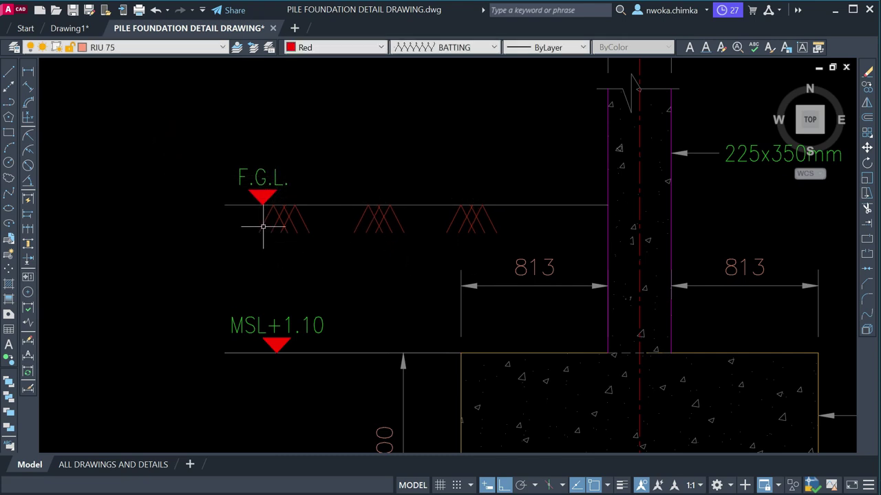
- Look over the PC1 section and the PC1/C1 plan below it
{"action": "scroll", "coordinate": [268, 192], "scroll_direction": "down", "scroll_amount": 8}
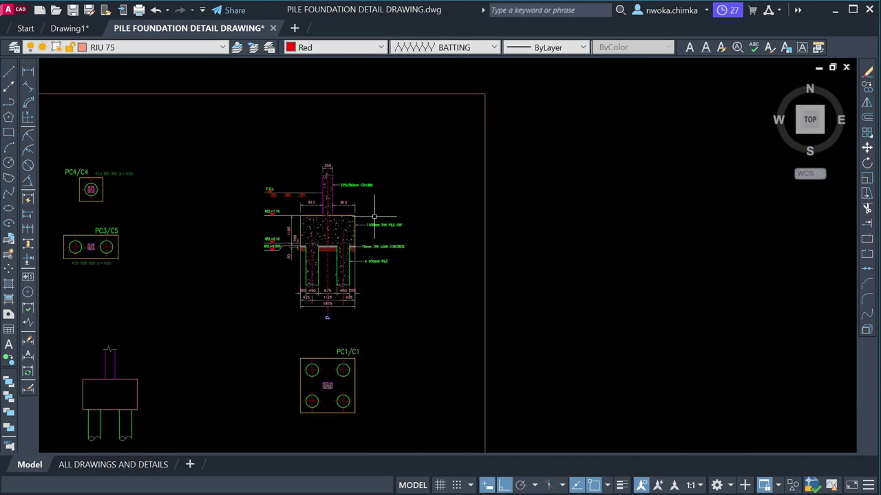
{"action": "scroll", "coordinate": [337, 228], "scroll_direction": "up", "scroll_amount": 2}
{"action": "scroll", "coordinate": [392, 289], "scroll_direction": "down", "scroll_amount": 2}
{"action": "middle_click_drag", "start_coordinate": [396, 303], "coordinate": [435, 151]}
{"action": "scroll", "coordinate": [378, 307], "scroll_direction": "up", "scroll_amount": 2}
{"action": "middle_click_drag", "start_coordinate": [376, 192], "coordinate": [383, 244]}
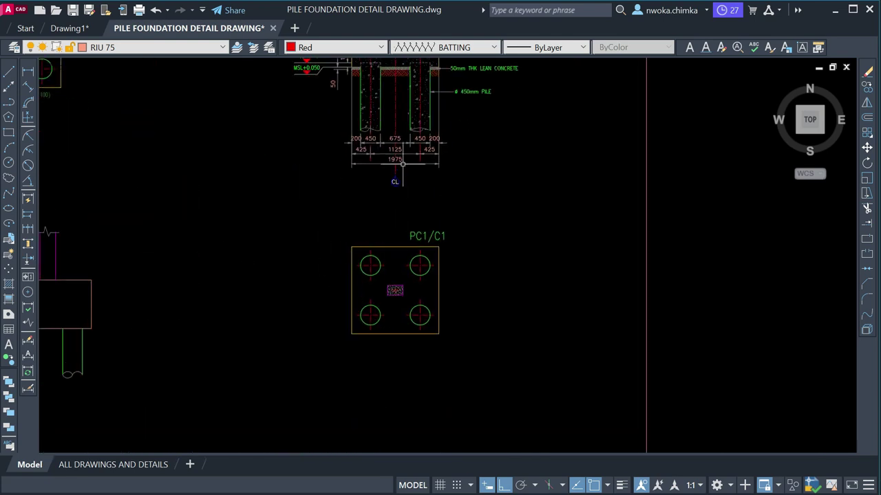
- Make RIU 75 the current dimension style, discarding the RIU 150 style overrides
{"action": "scroll", "coordinate": [402, 164], "scroll_direction": "up", "scroll_amount": 2}
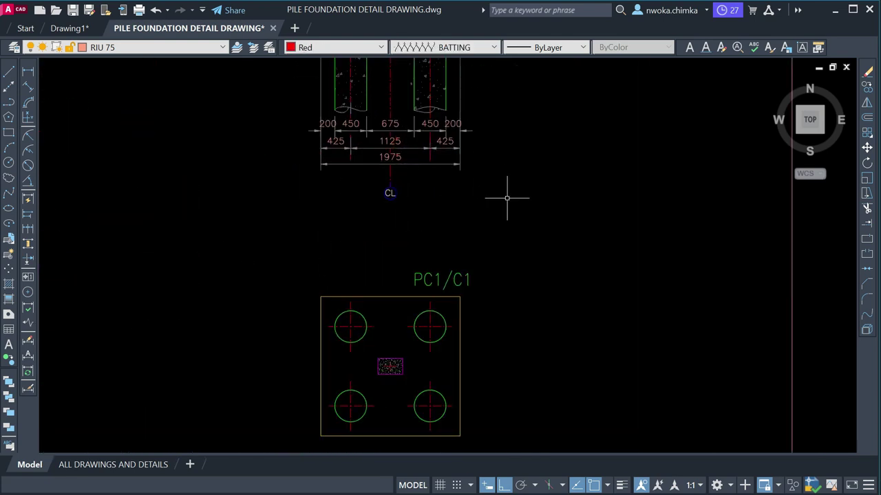
{"action": "type", "text": "d"}
{"action": "key", "text": "Return"}
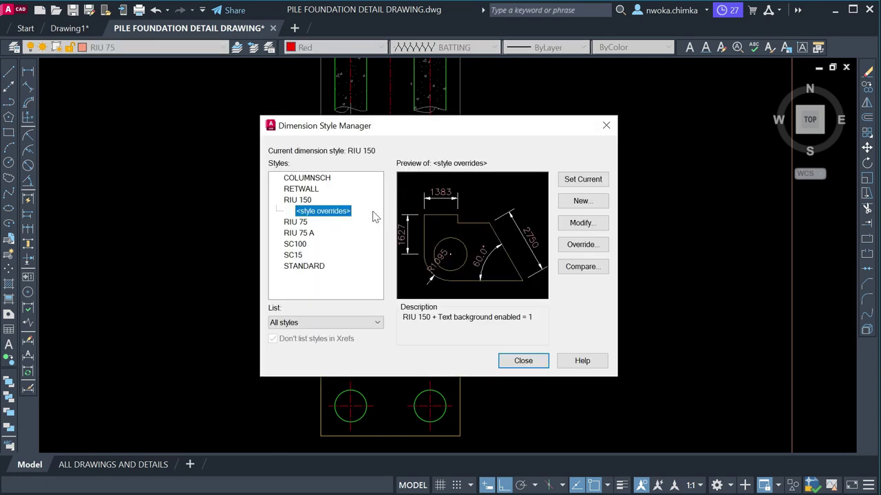
{"action": "left_click", "coordinate": [297, 222]}
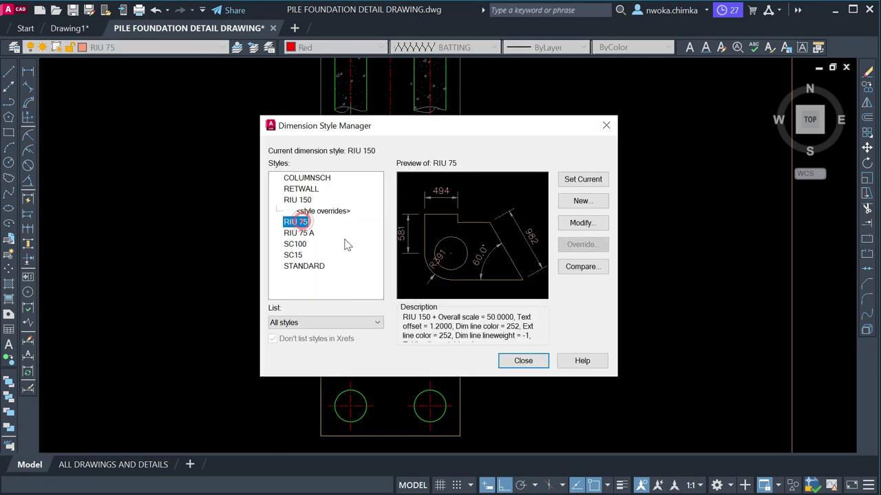
{"action": "left_click", "coordinate": [301, 233]}
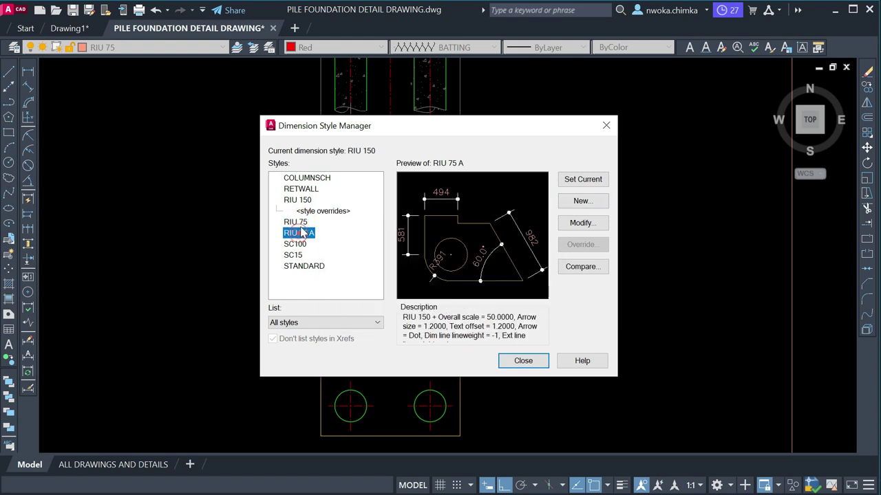
{"action": "left_click", "coordinate": [570, 180]}
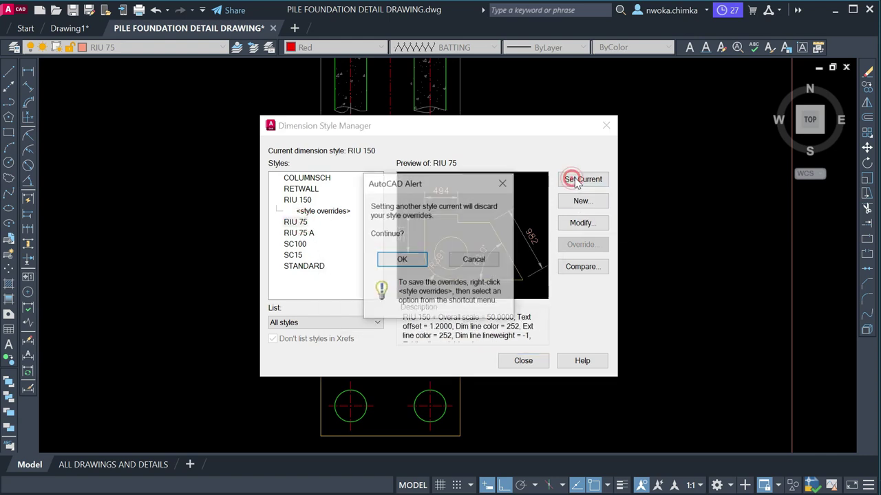
{"action": "left_click", "coordinate": [415, 260]}
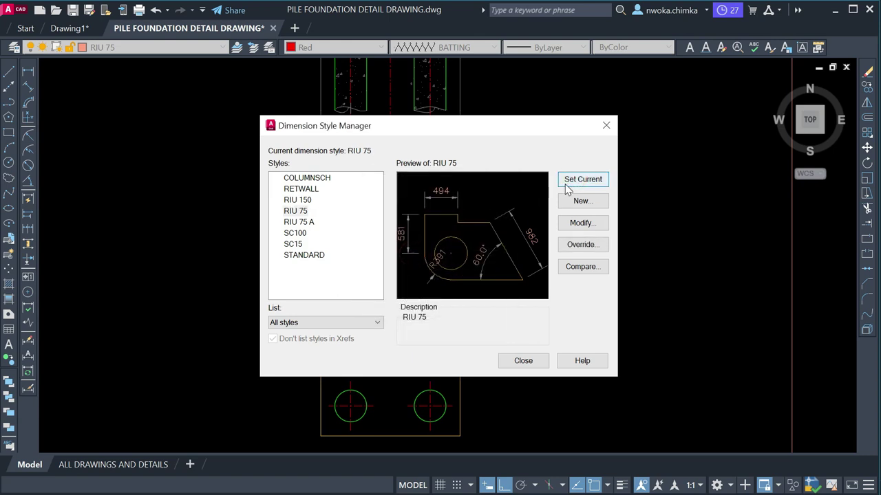
{"action": "left_click", "coordinate": [522, 361]}
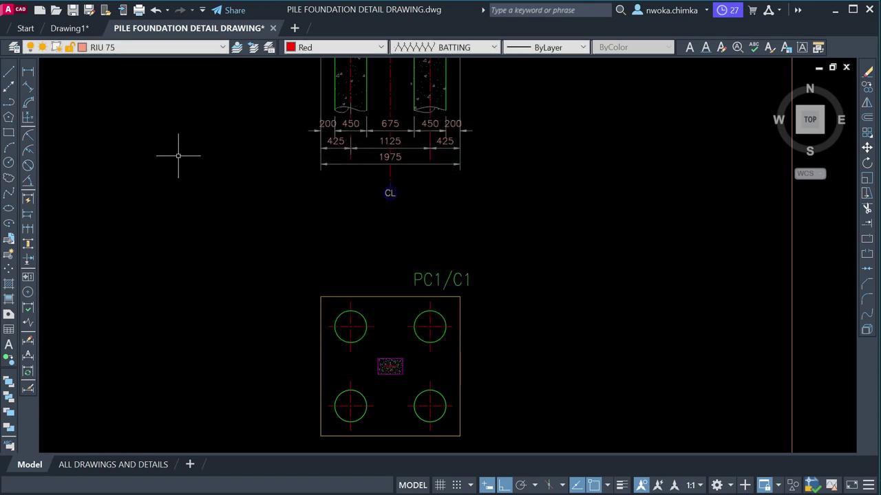
{"action": "left_click", "coordinate": [28, 73]}
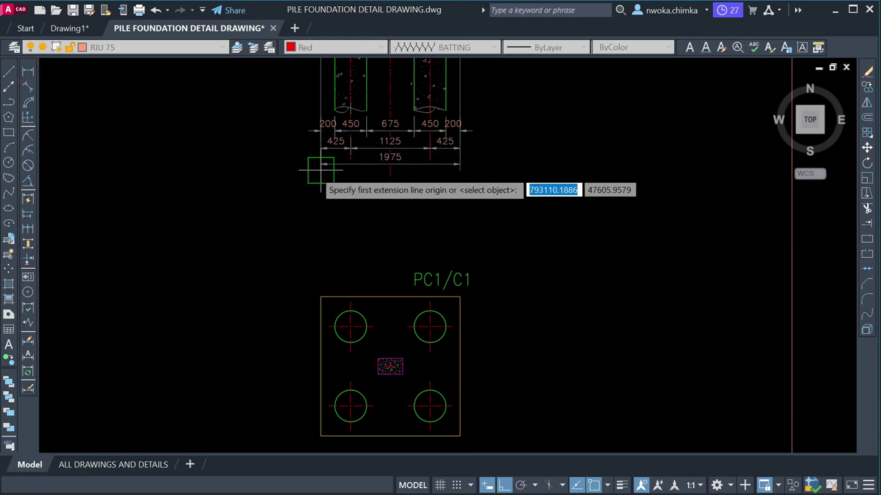
{"action": "middle_click_drag", "start_coordinate": [373, 212], "coordinate": [373, 156]}
{"action": "middle_click_drag", "start_coordinate": [421, 329], "coordinate": [396, 220]}
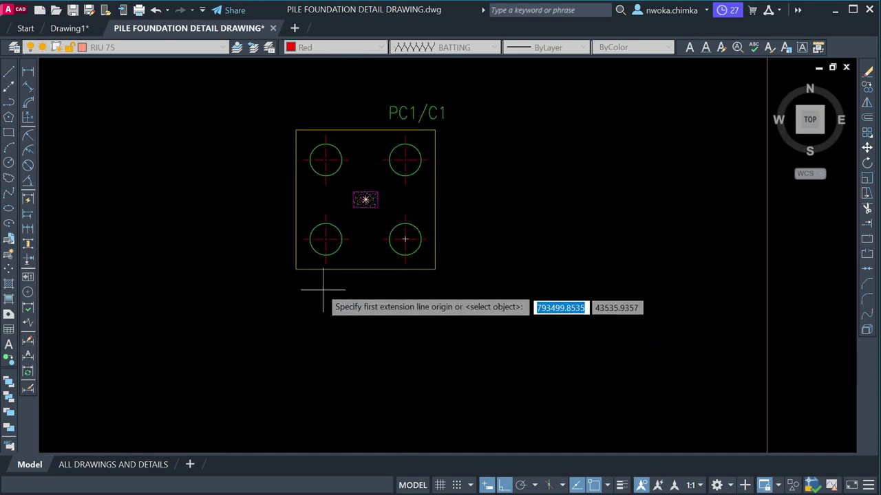
- Copy the reference plan of pile cap PC2, with its dimensions, section marks and title, to the empty space beside the PC1/C1 frame
{"action": "scroll", "coordinate": [420, 276], "scroll_direction": "down", "scroll_amount": 2}
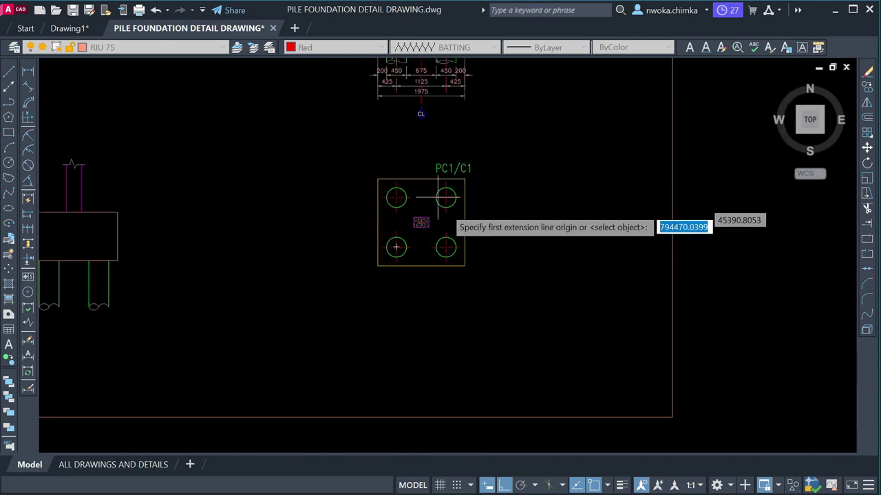
{"action": "scroll", "coordinate": [501, 221], "scroll_direction": "down", "scroll_amount": 5}
{"action": "scroll", "coordinate": [417, 223], "scroll_direction": "down", "scroll_amount": 4}
{"action": "scroll", "coordinate": [367, 197], "scroll_direction": "up", "scroll_amount": 6}
{"action": "scroll", "coordinate": [328, 185], "scroll_direction": "up", "scroll_amount": 5}
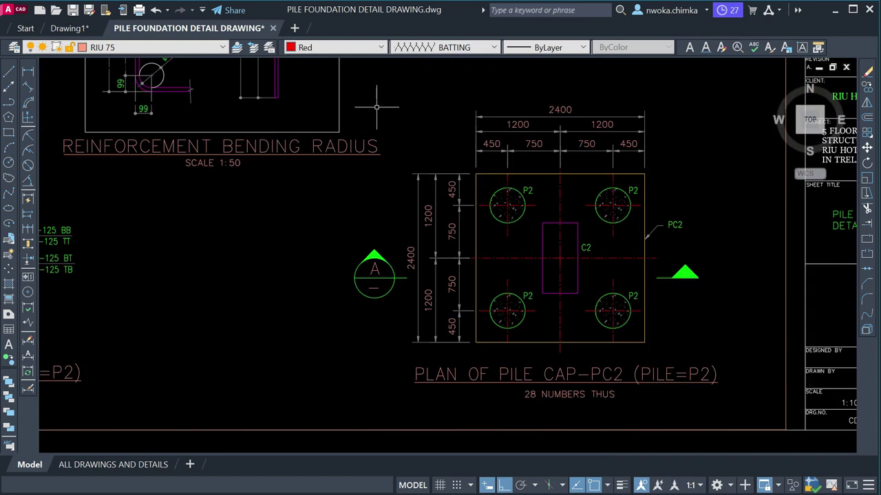
{"action": "scroll", "coordinate": [310, 69], "scroll_direction": "down", "scroll_amount": 2}
{"action": "left_click", "coordinate": [327, 100]}
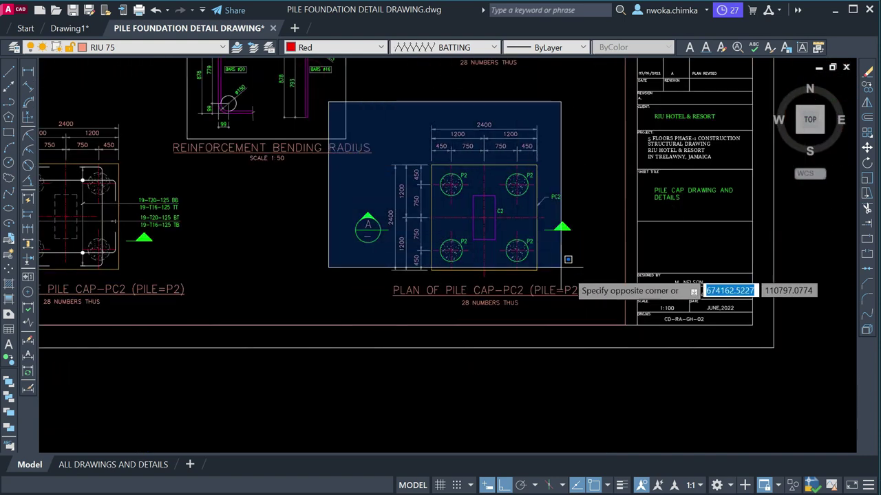
{"action": "left_click", "coordinate": [611, 341]}
{"action": "type", "text": "co"}
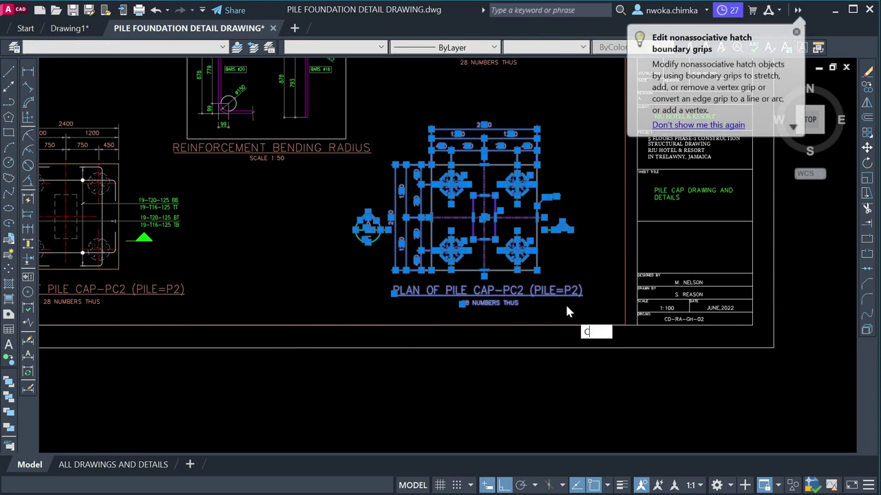
{"action": "key", "text": "Return"}
{"action": "left_click", "coordinate": [484, 217]}
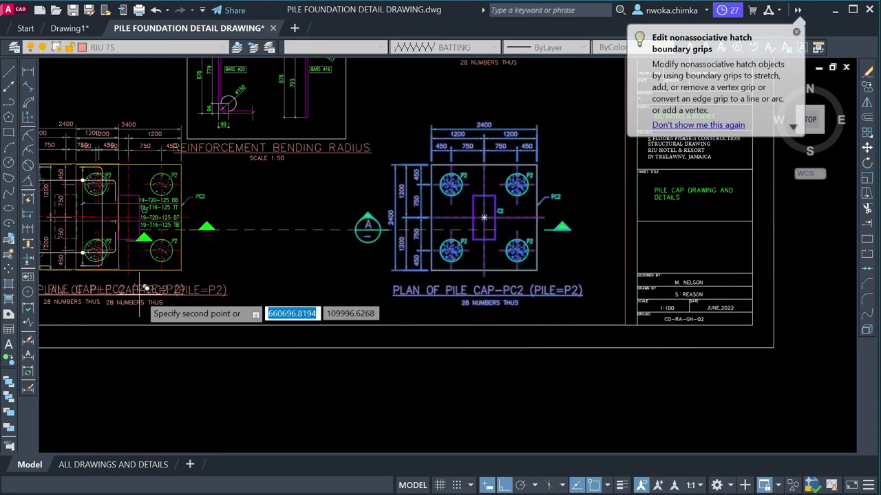
{"action": "scroll", "coordinate": [239, 234], "scroll_direction": "down", "scroll_amount": 6}
{"action": "middle_click_drag", "start_coordinate": [570, 267], "coordinate": [177, 197]}
{"action": "scroll", "coordinate": [177, 198], "scroll_direction": "down", "scroll_amount": 3}
{"action": "scroll", "coordinate": [289, 292], "scroll_direction": "up", "scroll_amount": 5}
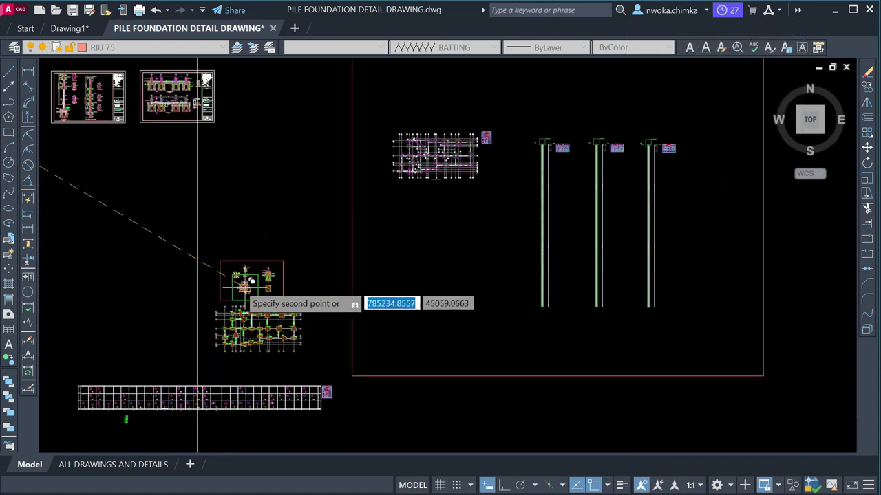
{"action": "scroll", "coordinate": [348, 276], "scroll_direction": "up", "scroll_amount": 3}
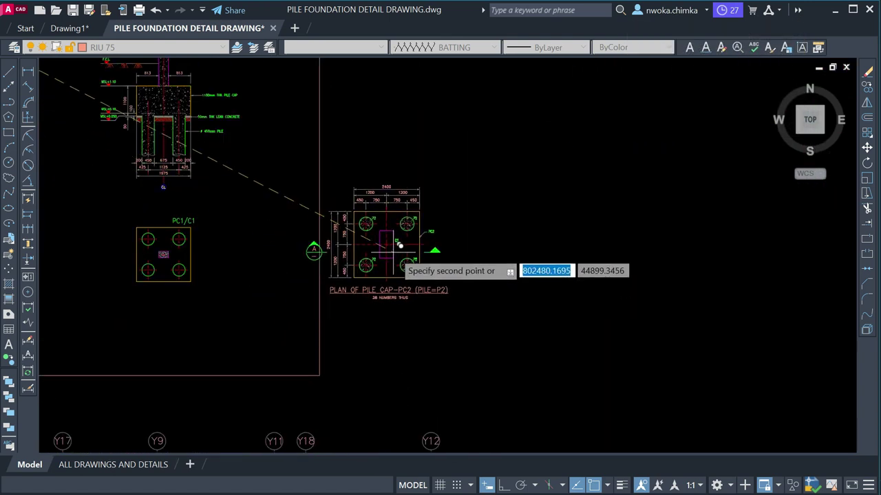
{"action": "left_click", "coordinate": [417, 245]}
- Move the PC1/C1 label clear of the PC1 plan, to the open area up and to its right
{"action": "middle_click_drag", "start_coordinate": [315, 256], "coordinate": [511, 223]}
{"action": "scroll", "coordinate": [415, 215], "scroll_direction": "up", "scroll_amount": 2}
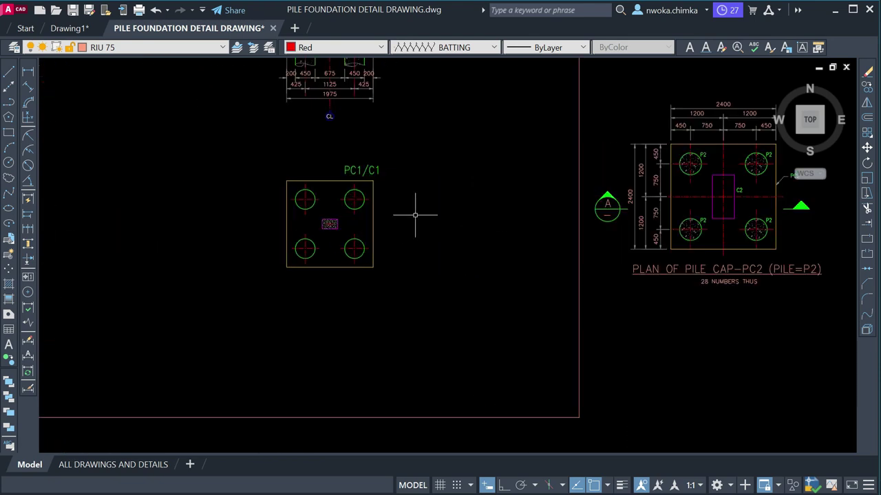
{"action": "middle_click_drag", "start_coordinate": [336, 172], "coordinate": [319, 205]}
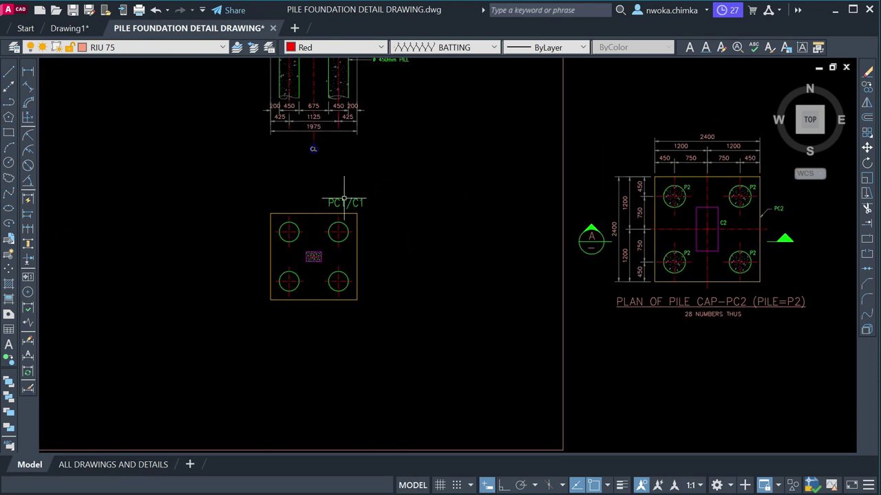
{"action": "key", "text": "Return"}
{"action": "left_click", "coordinate": [412, 213]}
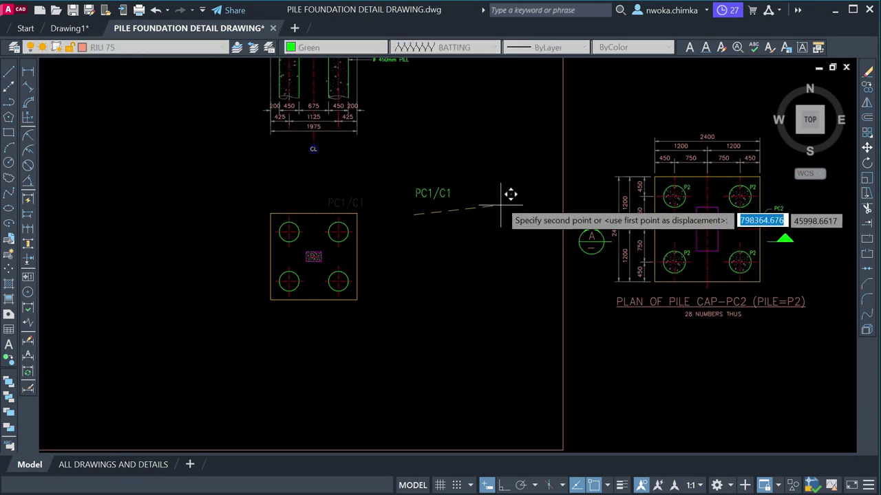
{"action": "left_click", "coordinate": [500, 201]}
- Set the current object colour to ByLayer, leaving the linetype at BATTING
{"action": "left_click", "coordinate": [192, 46]}
{"action": "left_click", "coordinate": [330, 47]}
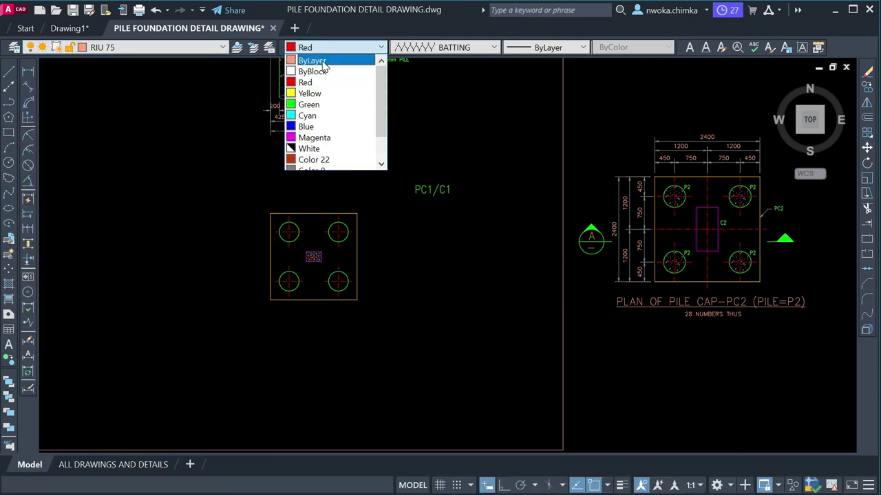
{"action": "left_click", "coordinate": [323, 62]}
{"action": "left_click", "coordinate": [480, 47]}
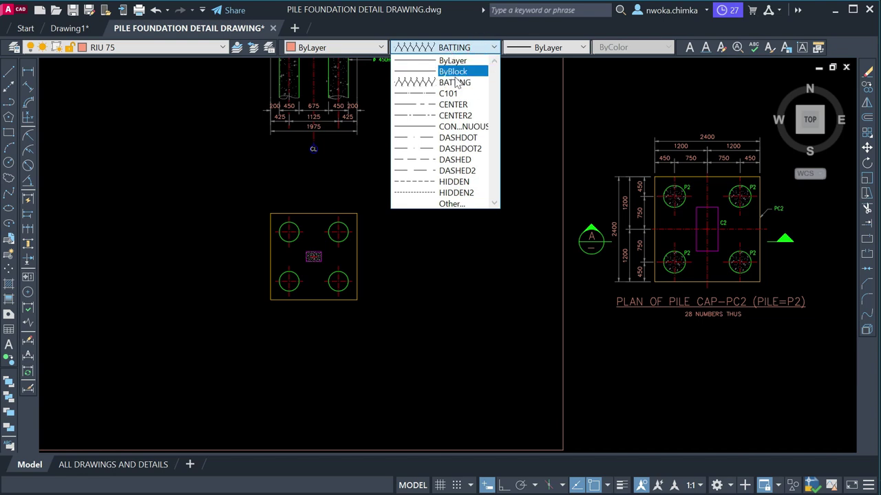
{"action": "left_click", "coordinate": [445, 79]}
{"action": "left_click", "coordinate": [27, 71]}
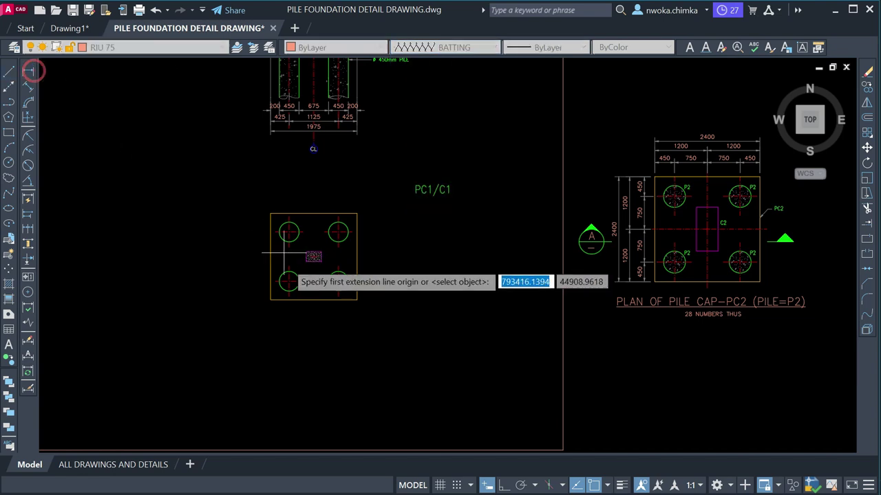
{"action": "left_click", "coordinate": [355, 300]}
{"action": "key", "text": "Escape"}
- Set the current linetype to ByLayer and keep RIU 75 as the current layer
{"action": "left_click", "coordinate": [466, 50]}
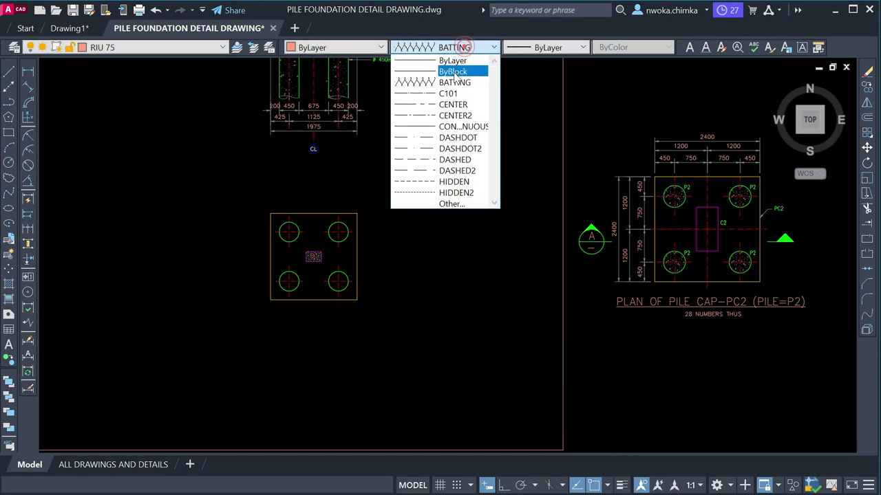
{"action": "left_click", "coordinate": [455, 61]}
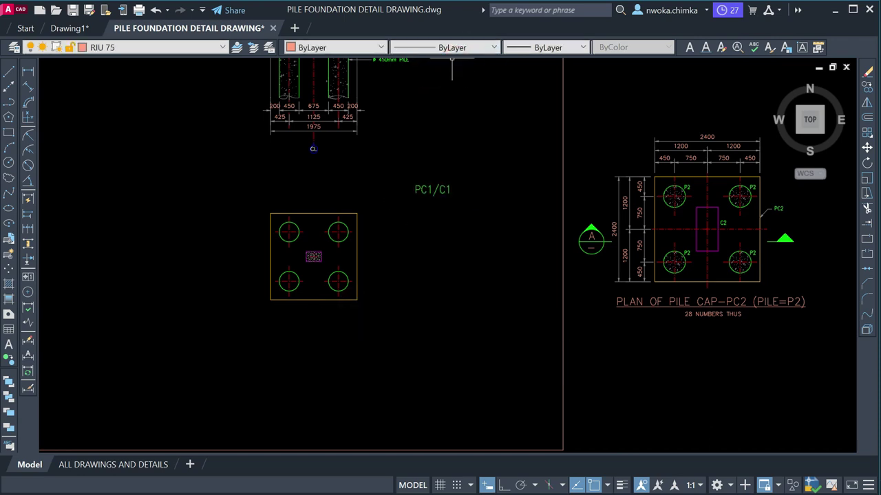
{"action": "left_click", "coordinate": [452, 47]}
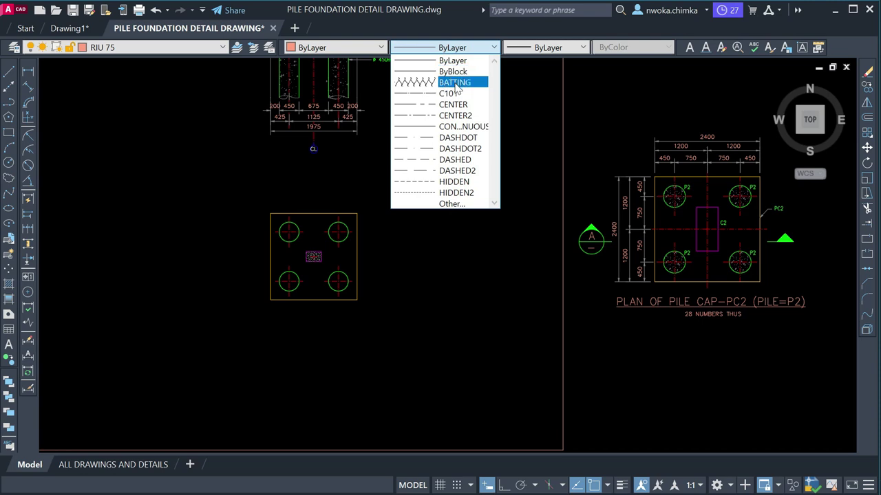
{"action": "scroll", "coordinate": [353, 114], "scroll_direction": "up", "scroll_amount": 5}
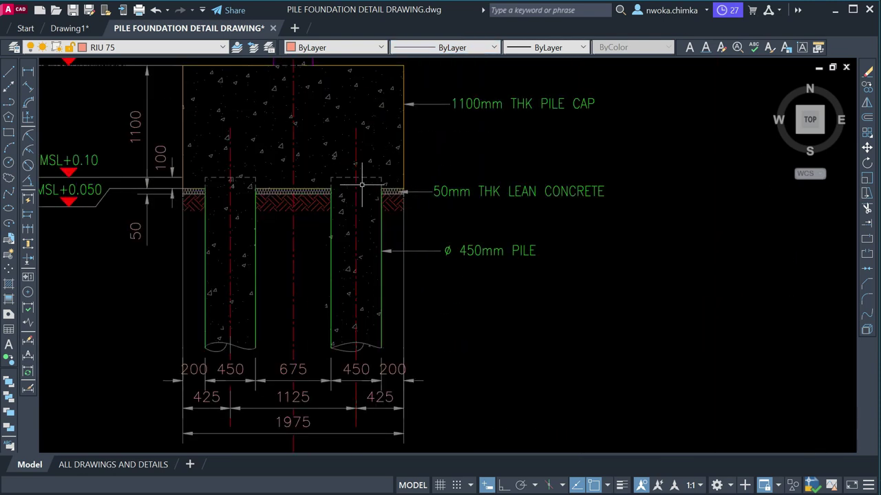
{"action": "scroll", "coordinate": [389, 152], "scroll_direction": "down", "scroll_amount": 2}
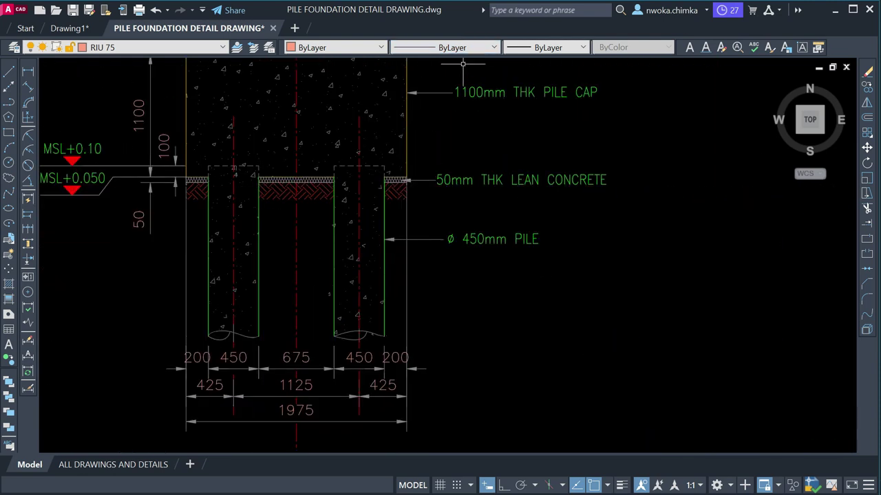
{"action": "left_click", "coordinate": [463, 48]}
{"action": "left_click", "coordinate": [463, 61]}
{"action": "left_click", "coordinate": [162, 47]}
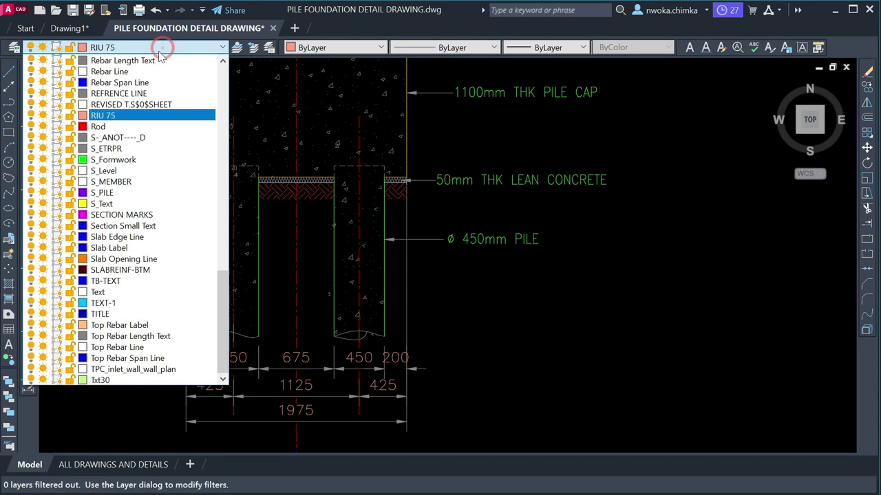
{"action": "left_click", "coordinate": [134, 115]}
- With a linear dimension started, examine how the dimension chains and extension lines are arranged around the copied PC2 reference plan
{"action": "left_click", "coordinate": [26, 76]}
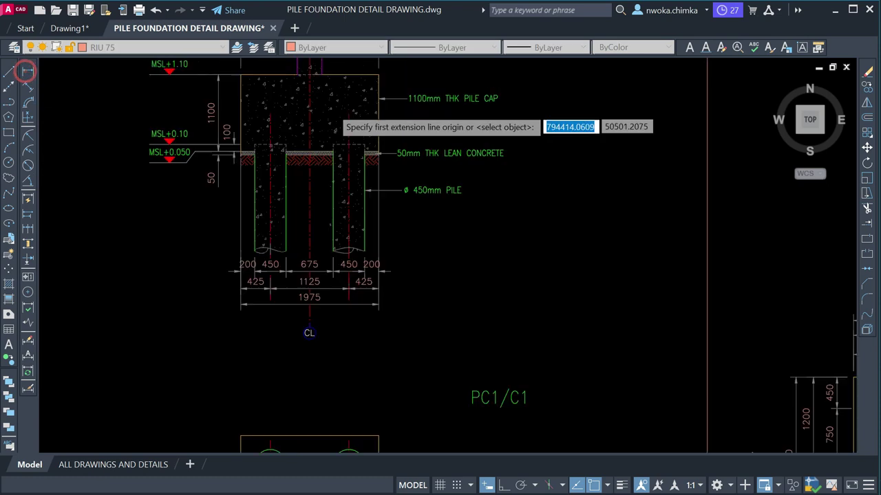
{"action": "scroll", "coordinate": [337, 120], "scroll_direction": "down", "scroll_amount": 5}
{"action": "scroll", "coordinate": [303, 344], "scroll_direction": "up", "scroll_amount": 5}
{"action": "scroll", "coordinate": [316, 276], "scroll_direction": "down", "scroll_amount": 4}
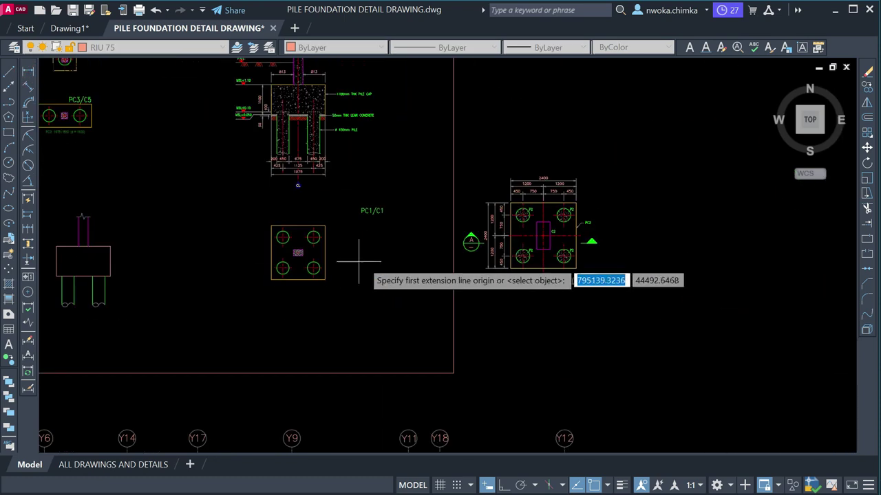
{"action": "scroll", "coordinate": [530, 234], "scroll_direction": "up", "scroll_amount": 3}
{"action": "scroll", "coordinate": [549, 165], "scroll_direction": "up", "scroll_amount": 3}
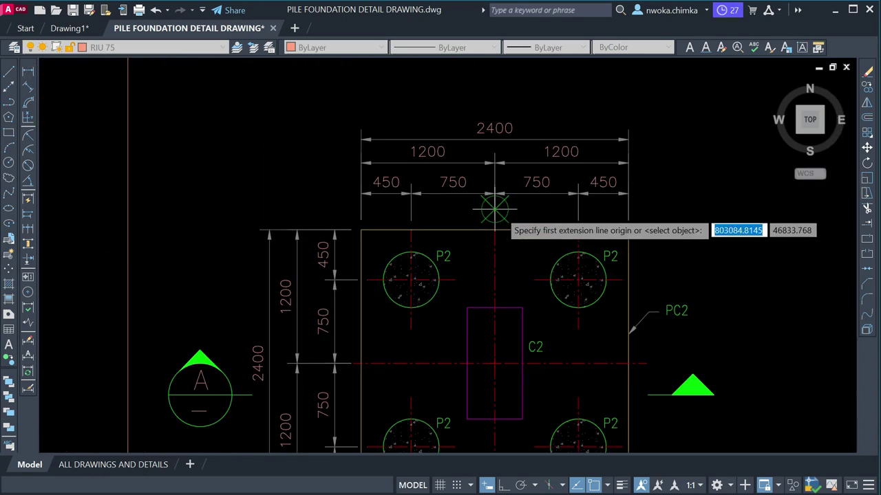
{"action": "scroll", "coordinate": [365, 234], "scroll_direction": "up", "scroll_amount": 2}
{"action": "middle_click_drag", "start_coordinate": [362, 232], "coordinate": [320, 271]}
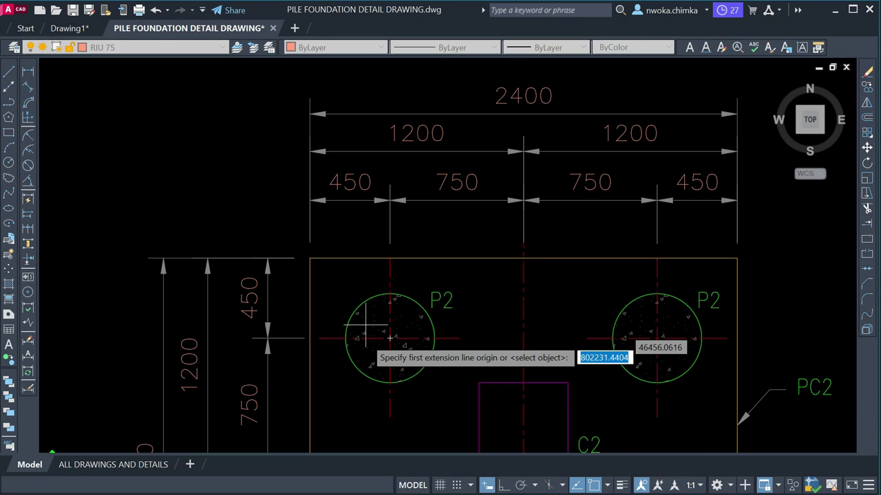
{"action": "middle_click_drag", "start_coordinate": [393, 276], "coordinate": [331, 274]}
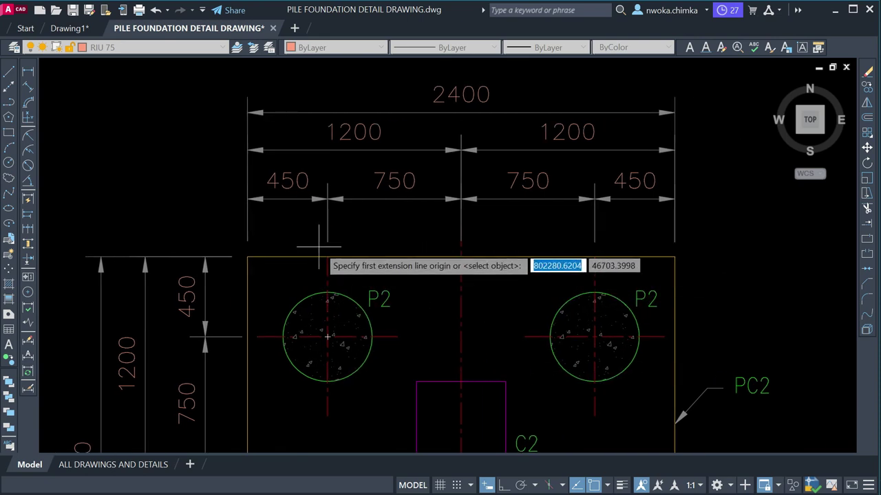
{"action": "scroll", "coordinate": [450, 237], "scroll_direction": "down", "scroll_amount": 4}
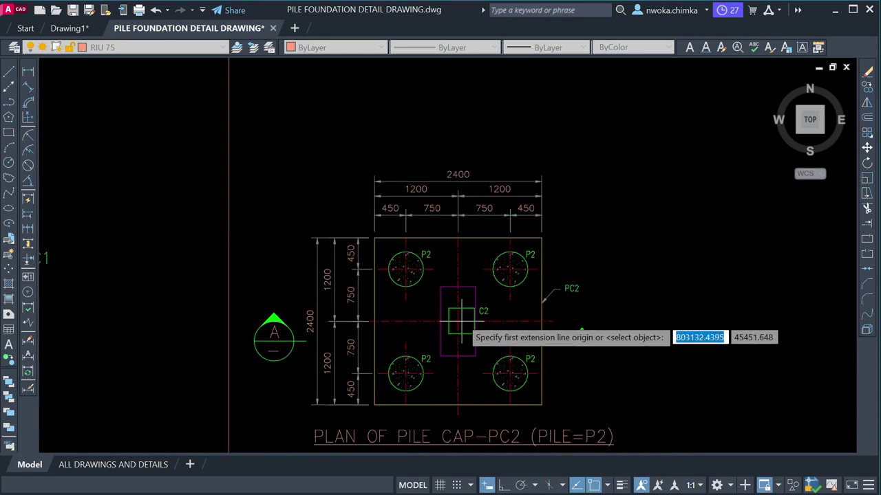
{"action": "scroll", "coordinate": [456, 323], "scroll_direction": "up", "scroll_amount": 2}
{"action": "scroll", "coordinate": [426, 289], "scroll_direction": "up", "scroll_amount": 1}
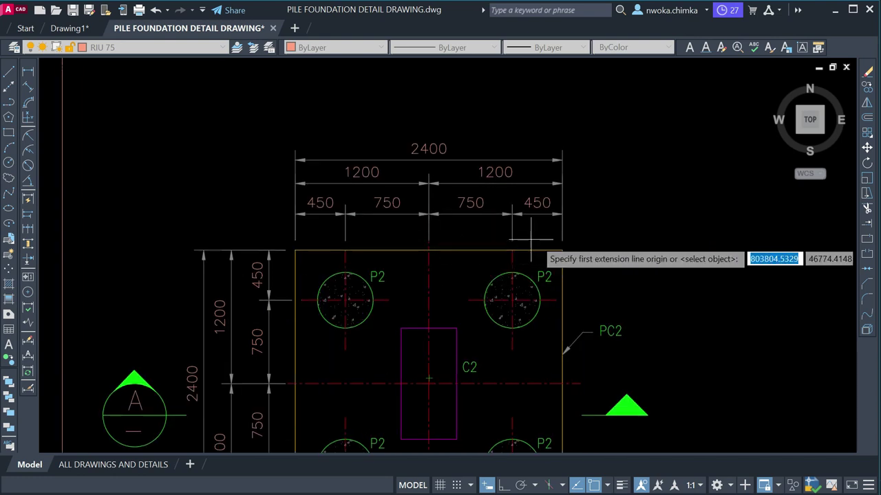
- Add a linear dimension above the PC1 plan from the cap's upper-left corner to the upper-left pile's vertical centre line
{"action": "scroll", "coordinate": [557, 240], "scroll_direction": "down", "scroll_amount": 5}
{"action": "scroll", "coordinate": [333, 248], "scroll_direction": "up", "scroll_amount": 4}
{"action": "scroll", "coordinate": [207, 252], "scroll_direction": "up", "scroll_amount": 3}
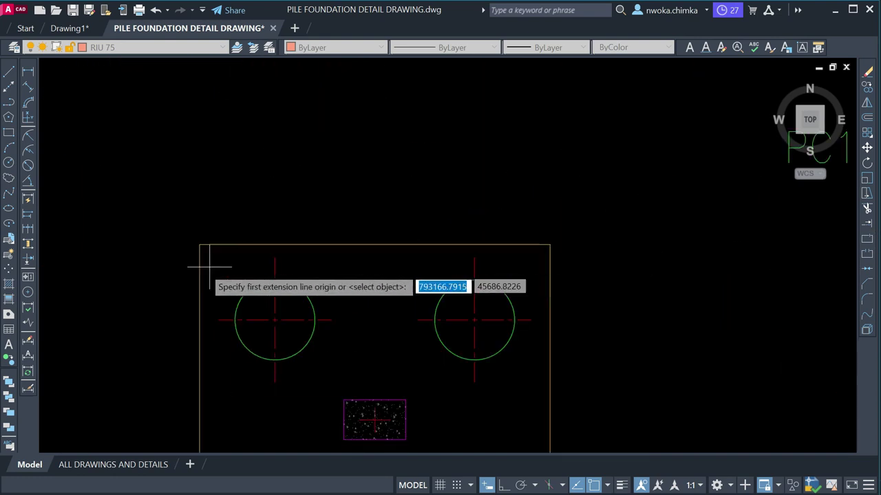
{"action": "left_click", "coordinate": [195, 231]}
{"action": "left_click", "coordinate": [316, 231]}
{"action": "middle_click_drag", "start_coordinate": [266, 190], "coordinate": [269, 213]}
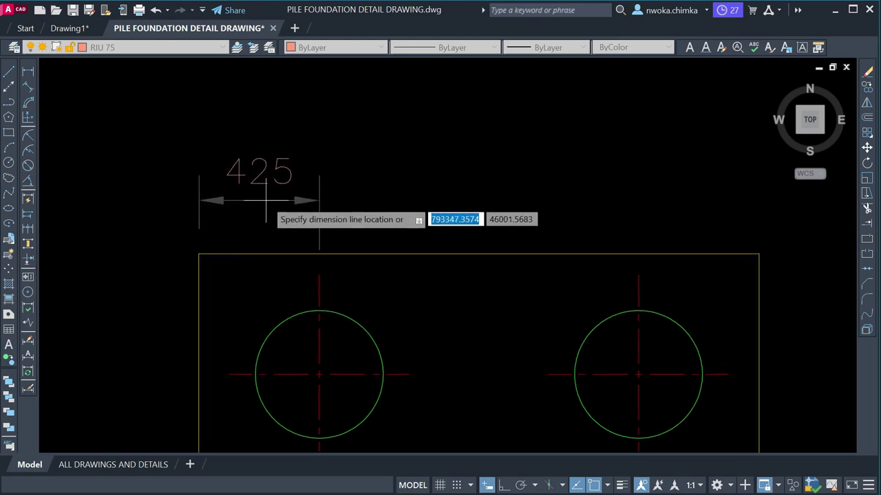
{"action": "left_click", "coordinate": [265, 198]}
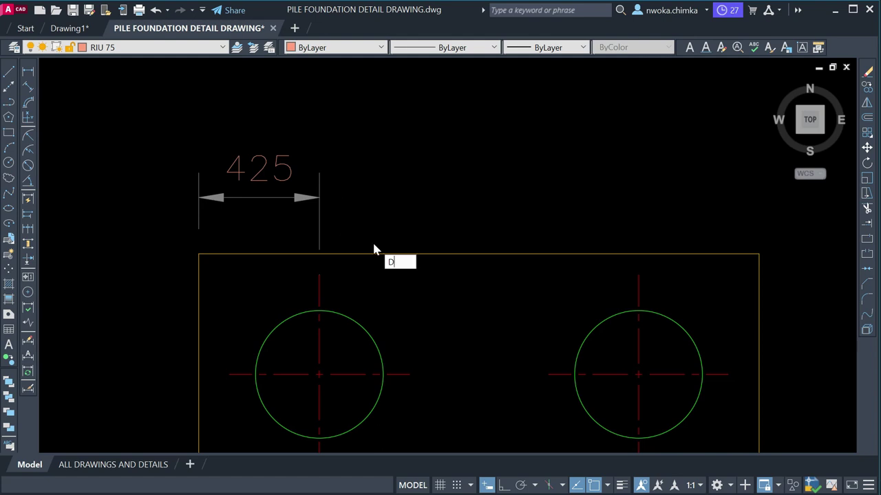
{"action": "type", "text": "IMC"}
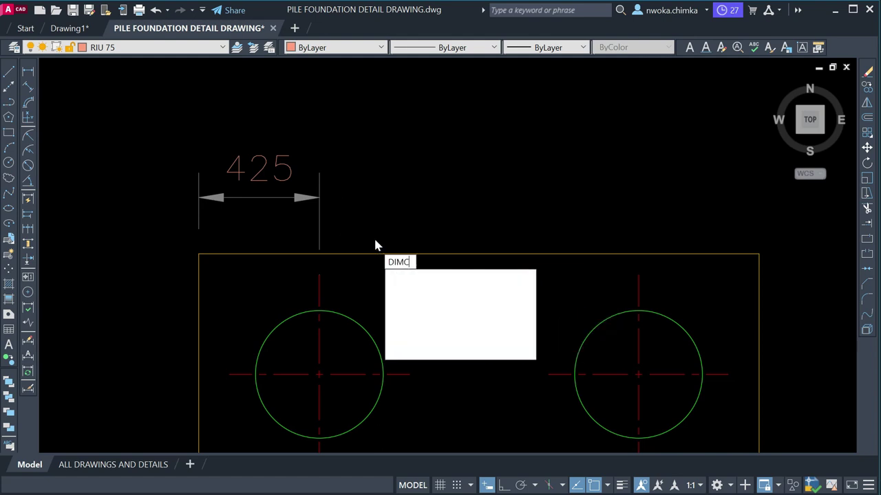
{"action": "key", "text": "Return"}
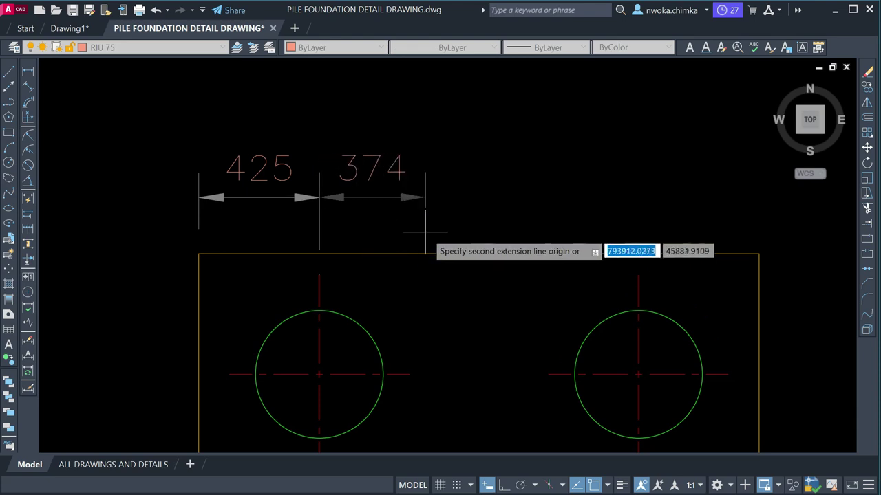
{"action": "scroll", "coordinate": [415, 234], "scroll_direction": "down", "scroll_amount": 2}
{"action": "scroll", "coordinate": [474, 242], "scroll_direction": "down", "scroll_amount": 2}
{"action": "scroll", "coordinate": [464, 330], "scroll_direction": "up", "scroll_amount": 4}
{"action": "scroll", "coordinate": [463, 289], "scroll_direction": "down", "scroll_amount": 3}
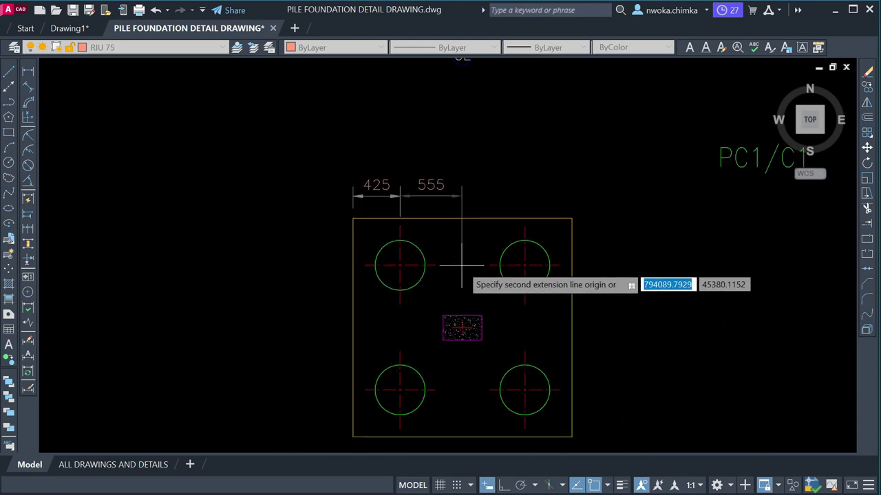
{"action": "key", "text": "Escape"}
{"action": "scroll", "coordinate": [460, 321], "scroll_direction": "up", "scroll_amount": 2}
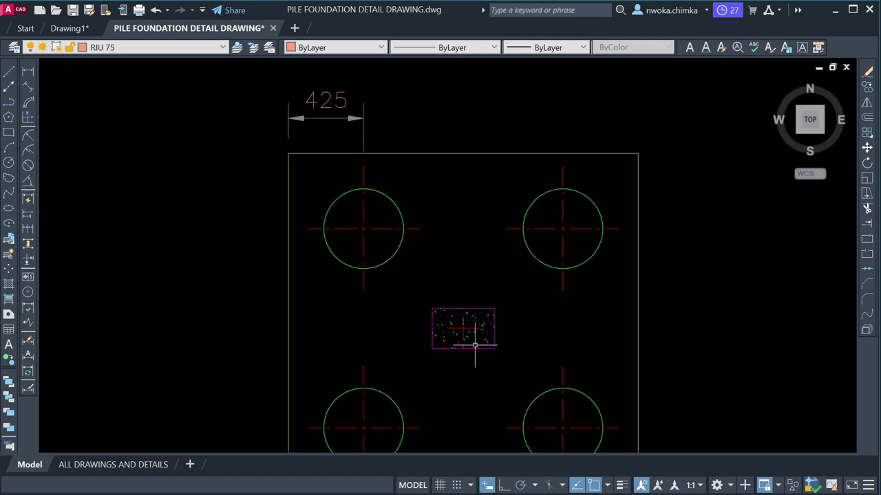
- Copy the long horizontal and vertical centre lines from the PC2 reference plan onto the PC1 plan, from intersection to column centre
{"action": "scroll", "coordinate": [460, 139], "scroll_direction": "down", "scroll_amount": 1}
{"action": "scroll", "coordinate": [454, 185], "scroll_direction": "down", "scroll_amount": 3}
{"action": "middle_click_drag", "start_coordinate": [574, 199], "coordinate": [376, 197]}
{"action": "scroll", "coordinate": [512, 173], "scroll_direction": "up", "scroll_amount": 1}
{"action": "scroll", "coordinate": [512, 180], "scroll_direction": "up", "scroll_amount": 3}
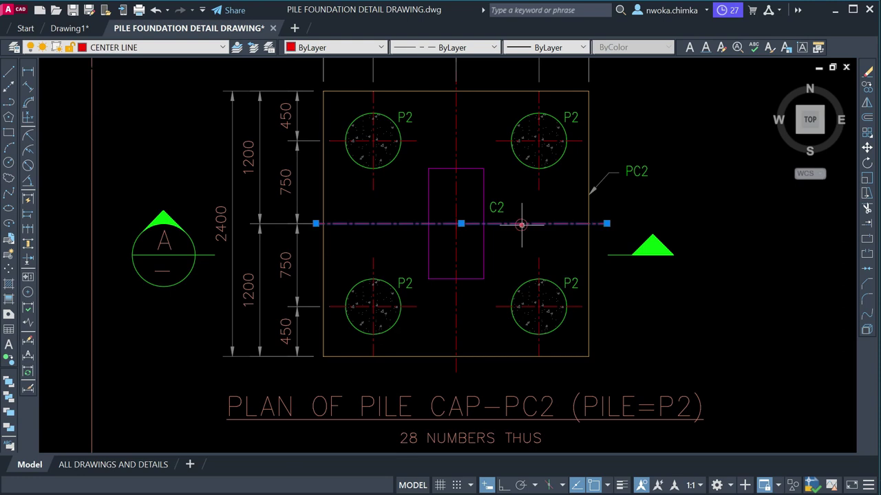
{"action": "left_click", "coordinate": [455, 148]}
{"action": "type", "text": "co"}
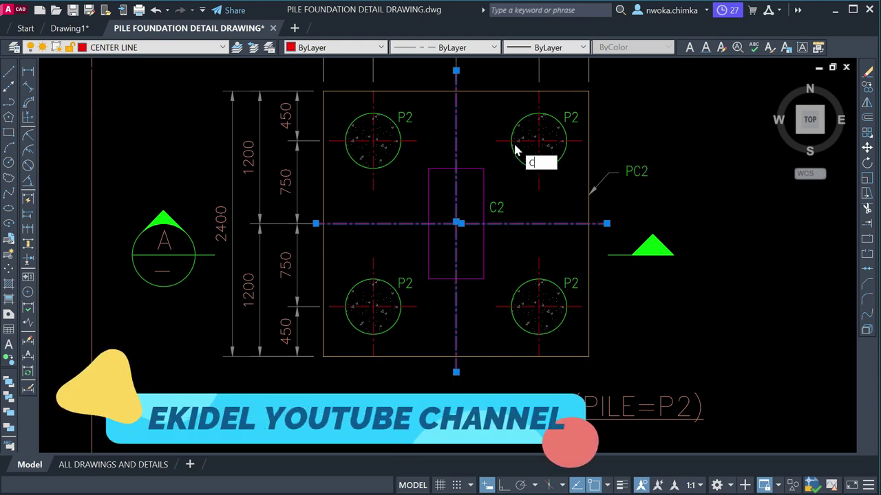
{"action": "key", "text": "Return"}
{"action": "scroll", "coordinate": [452, 221], "scroll_direction": "up", "scroll_amount": 2}
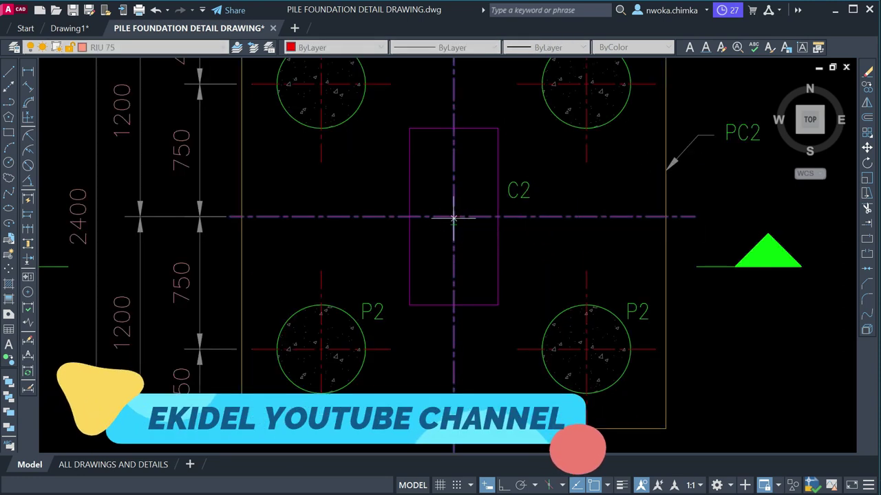
{"action": "left_click", "coordinate": [454, 217]}
{"action": "scroll", "coordinate": [514, 227], "scroll_direction": "down", "scroll_amount": 6}
{"action": "scroll", "coordinate": [507, 199], "scroll_direction": "up", "scroll_amount": 5}
{"action": "scroll", "coordinate": [408, 185], "scroll_direction": "up", "scroll_amount": 8}
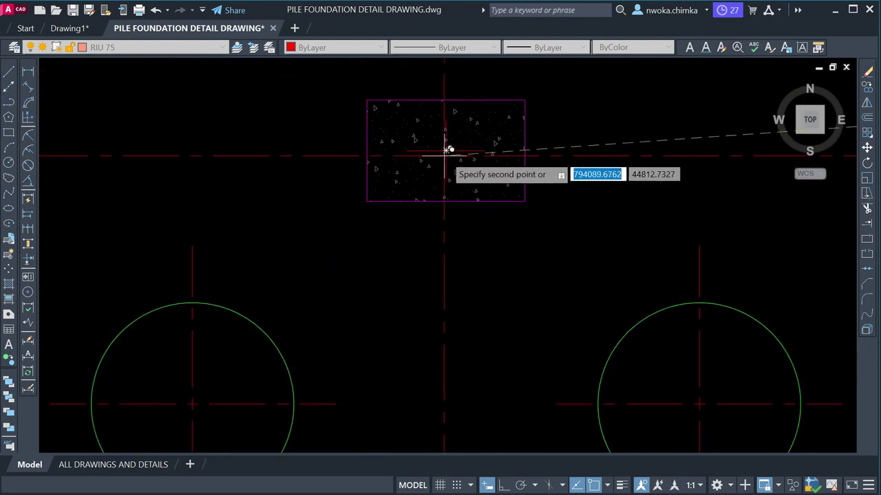
{"action": "left_click", "coordinate": [446, 150]}
{"action": "scroll", "coordinate": [435, 252], "scroll_direction": "down", "scroll_amount": 4}
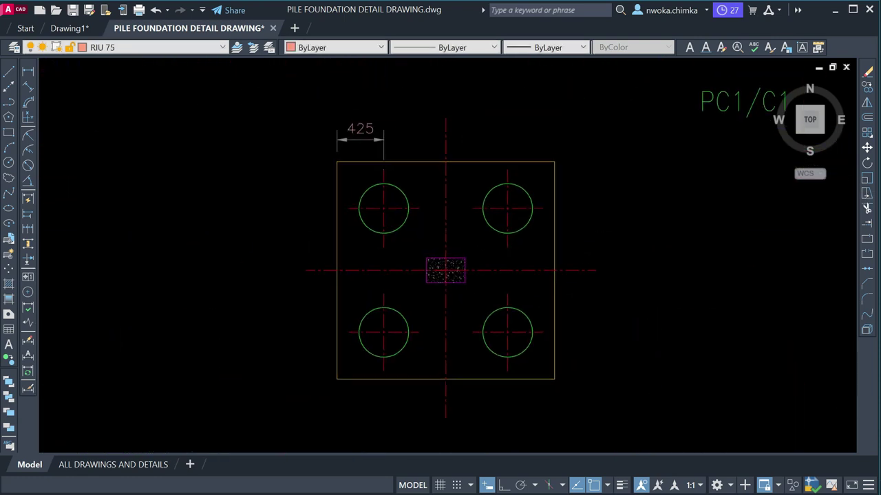
- Erase the short centre-mark cross inside the PC1 column, keeping the copied long centre lines
{"action": "scroll", "coordinate": [420, 213], "scroll_direction": "up", "scroll_amount": 2}
{"action": "scroll", "coordinate": [385, 197], "scroll_direction": "down", "scroll_amount": 4}
{"action": "scroll", "coordinate": [406, 256], "scroll_direction": "up", "scroll_amount": 7}
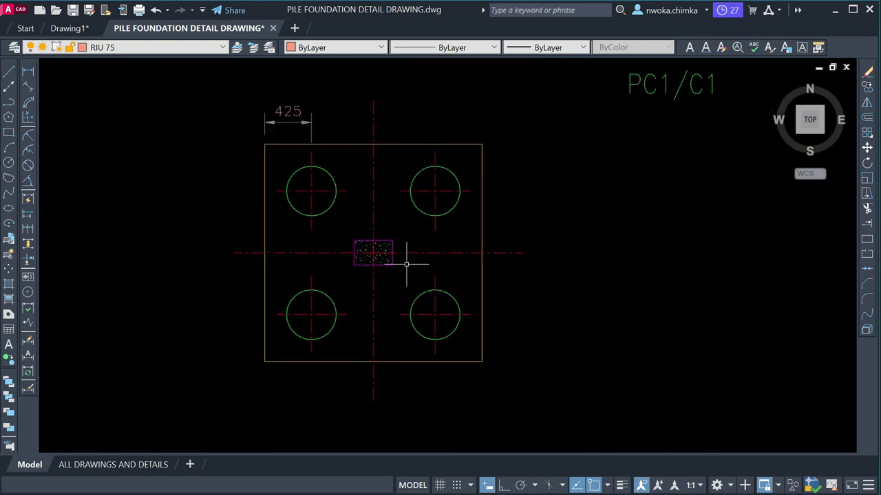
{"action": "left_click", "coordinate": [249, 140]}
{"action": "left_click", "coordinate": [399, 328]}
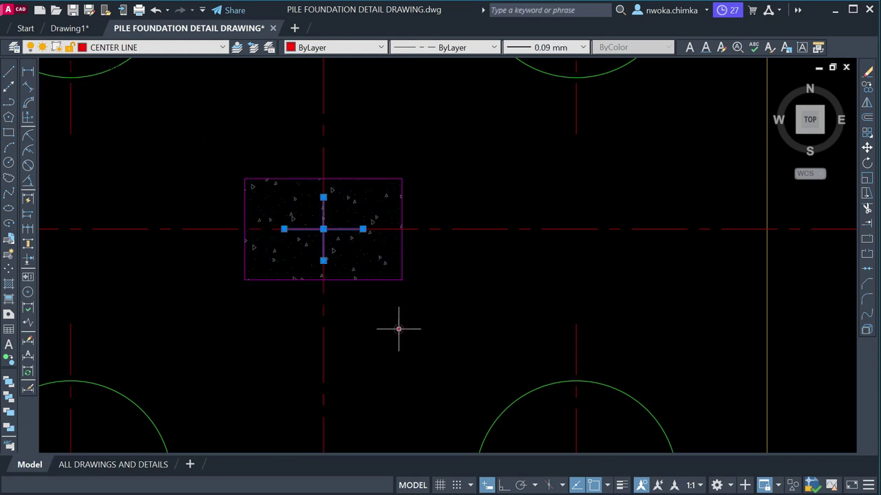
{"action": "type", "text": "E"}
{"action": "key", "text": "Return"}
{"action": "scroll", "coordinate": [431, 273], "scroll_direction": "down", "scroll_amount": 4}
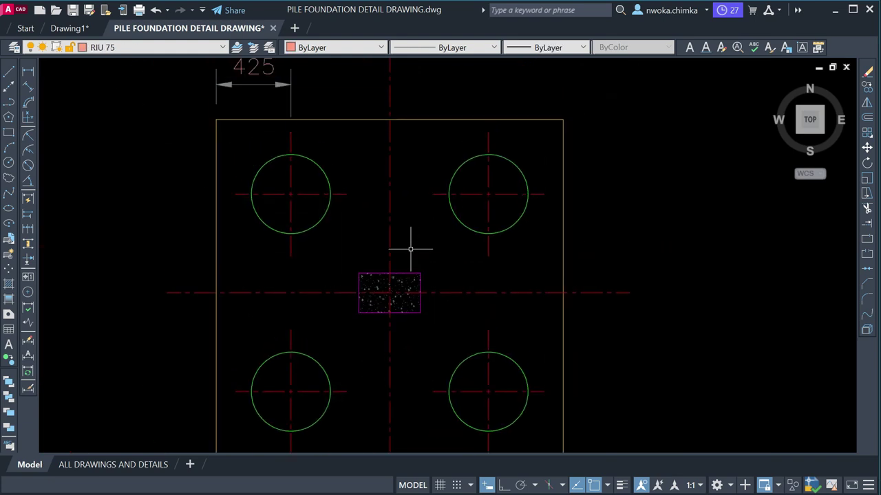
- Measure the distances from the new centre lines to the PC1 column's edges with trial linear dimensions
{"action": "left_click", "coordinate": [26, 79]}
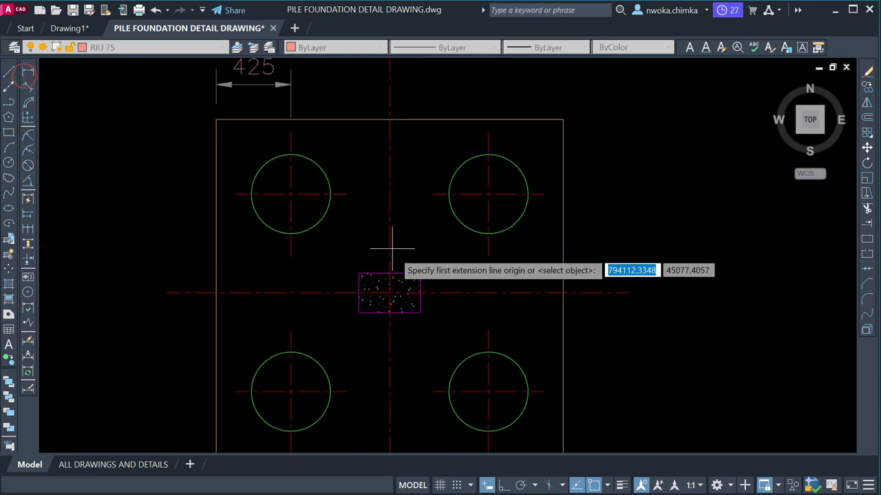
{"action": "scroll", "coordinate": [374, 241], "scroll_direction": "up", "scroll_amount": 5}
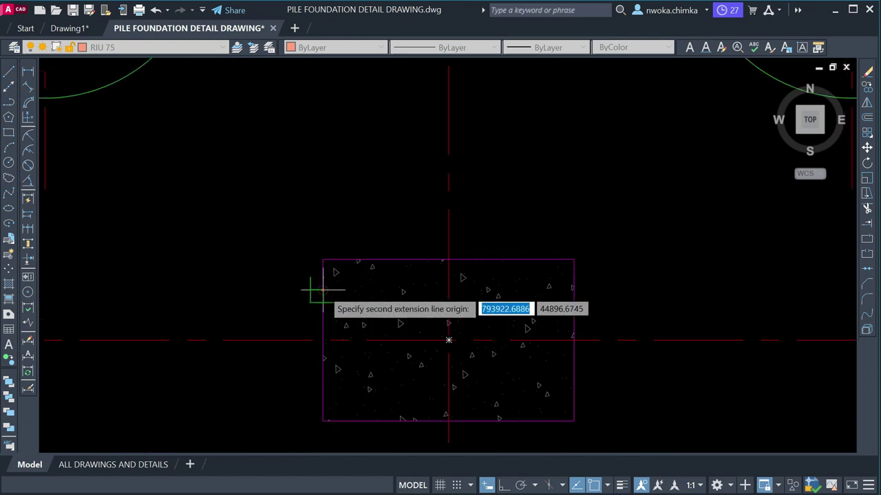
{"action": "left_click", "coordinate": [447, 290]}
{"action": "key", "text": "Escape"}
{"action": "key", "text": "space"}
{"action": "left_click", "coordinate": [448, 281]}
{"action": "left_click", "coordinate": [572, 280]}
{"action": "key", "text": "Escape"}
{"action": "key", "text": "space"}
{"action": "left_click", "coordinate": [377, 260]}
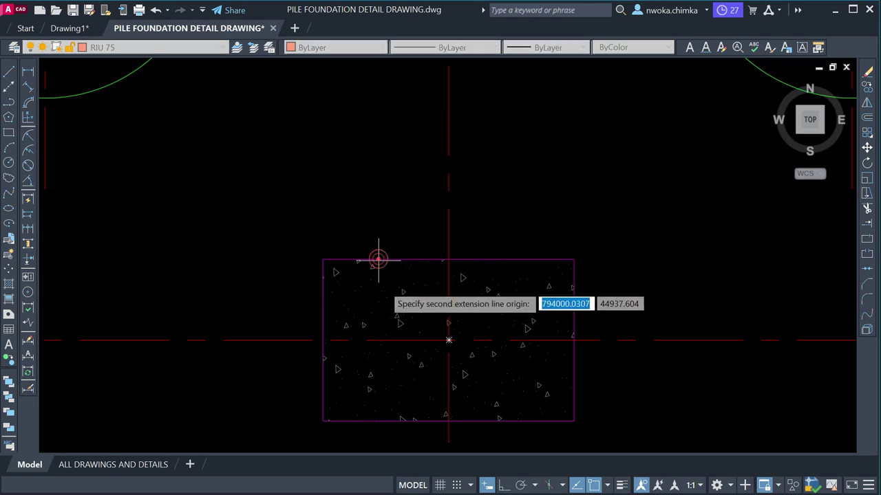
{"action": "left_click", "coordinate": [375, 340]}
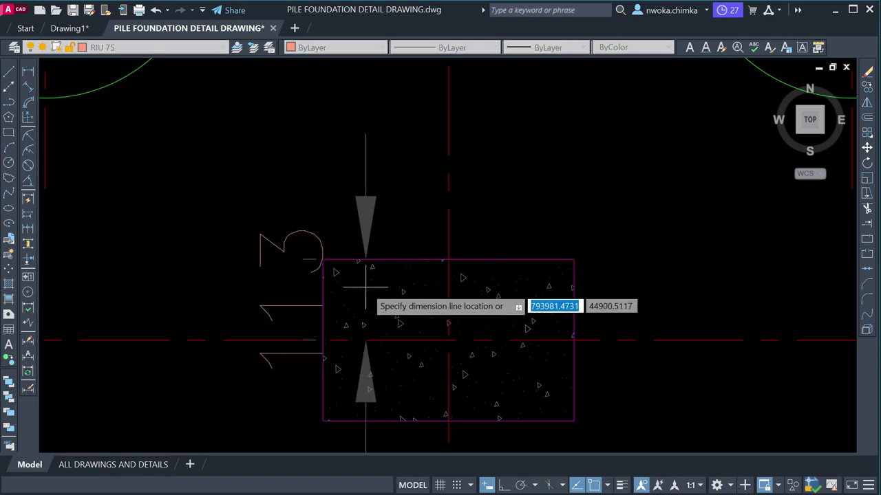
{"action": "key", "text": "Escape"}
{"action": "key", "text": "space"}
{"action": "left_click", "coordinate": [394, 338]}
{"action": "left_click", "coordinate": [394, 419]}
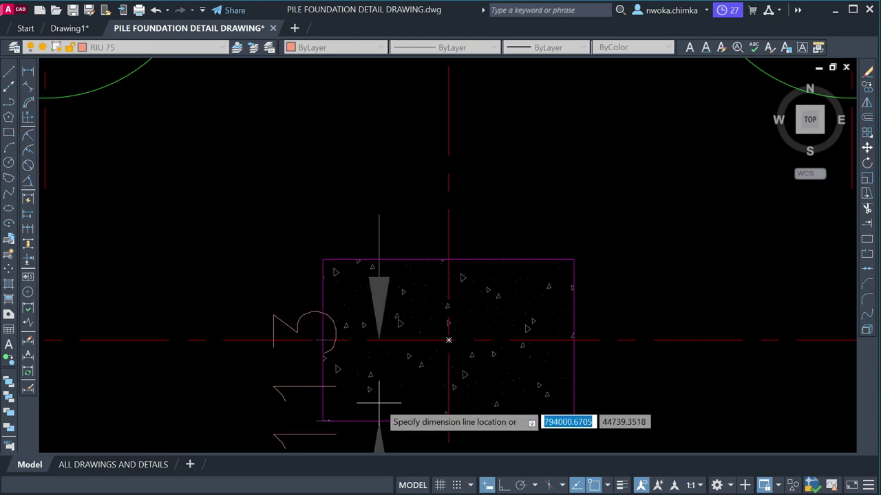
{"action": "key", "text": "Escape"}
- Continue the first dimension above PC1 to the cap's vertical centre line, the upper-right pile's centre line and the cap's right edge
{"action": "scroll", "coordinate": [433, 309], "scroll_direction": "down", "scroll_amount": 5}
{"action": "scroll", "coordinate": [427, 193], "scroll_direction": "up", "scroll_amount": 2}
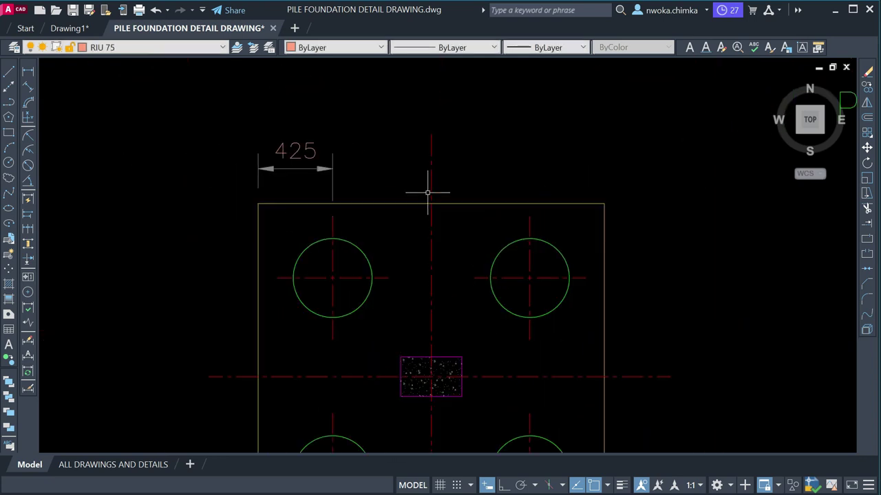
{"action": "type", "text": "C"}
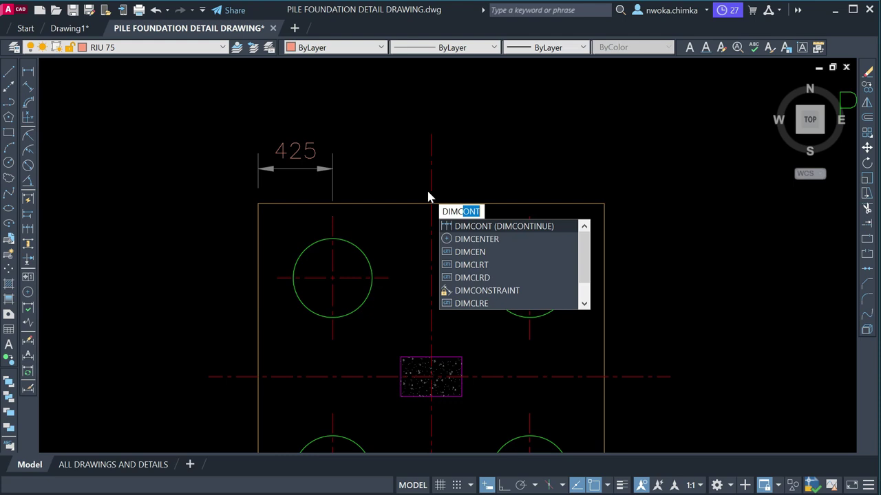
{"action": "key", "text": "Return"}
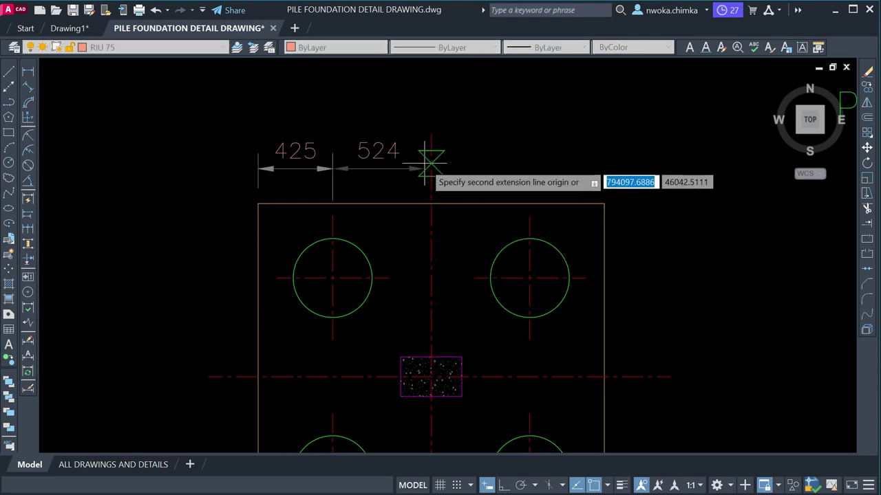
{"action": "scroll", "coordinate": [434, 169], "scroll_direction": "up", "scroll_amount": 2}
{"action": "left_click", "coordinate": [433, 172]}
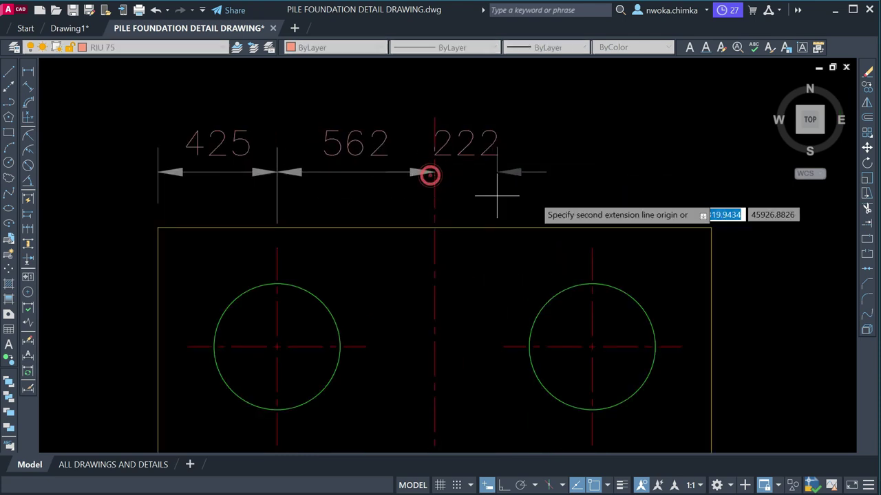
{"action": "left_click", "coordinate": [592, 246]}
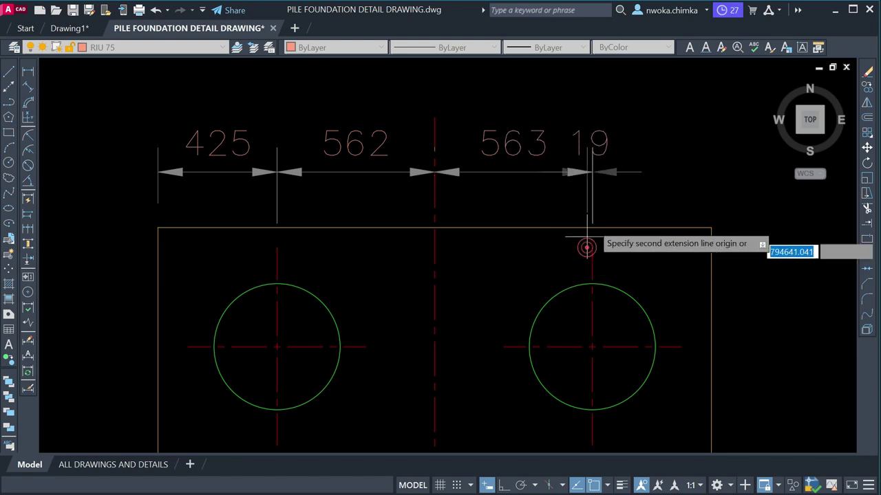
{"action": "left_click", "coordinate": [710, 228]}
{"action": "key", "text": "Escape"}
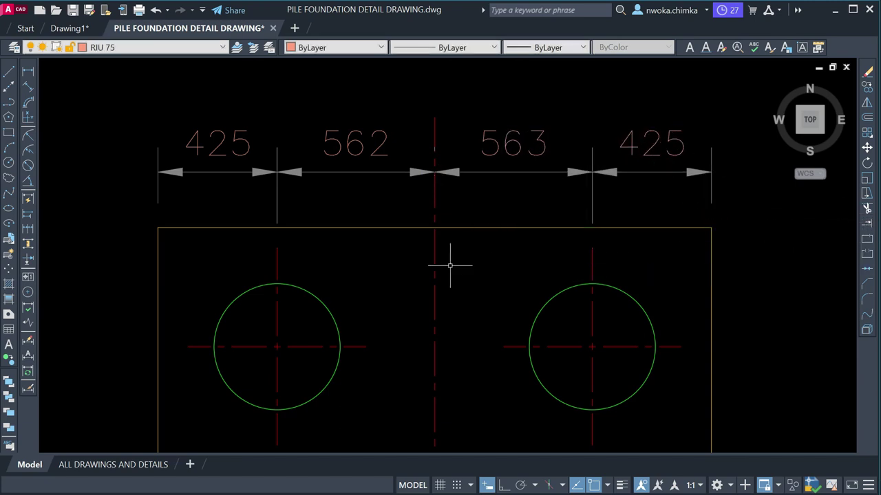
- Dimension the cap's left half-width to the vertical centre line in a second row, and lower its dimension line closer to the pile chain
{"action": "left_click", "coordinate": [28, 73]}
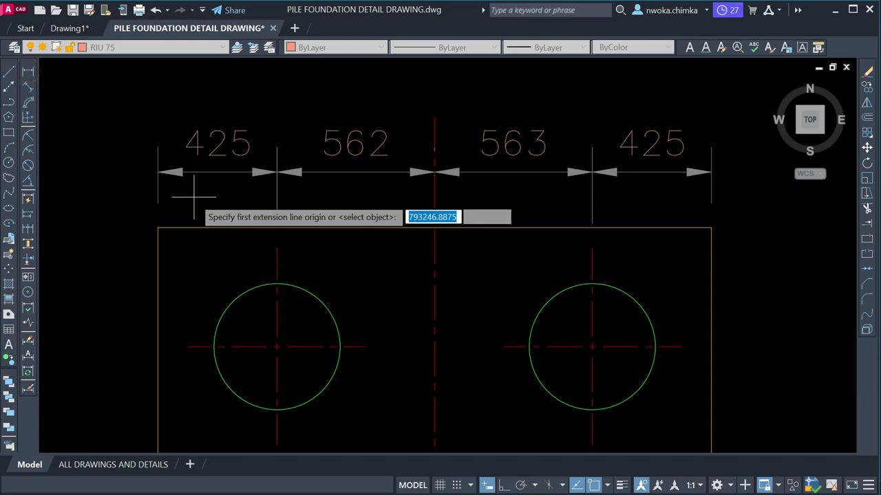
{"action": "left_click", "coordinate": [158, 228]}
{"action": "left_click", "coordinate": [435, 228]}
{"action": "middle_click_drag", "start_coordinate": [386, 157], "coordinate": [397, 239]}
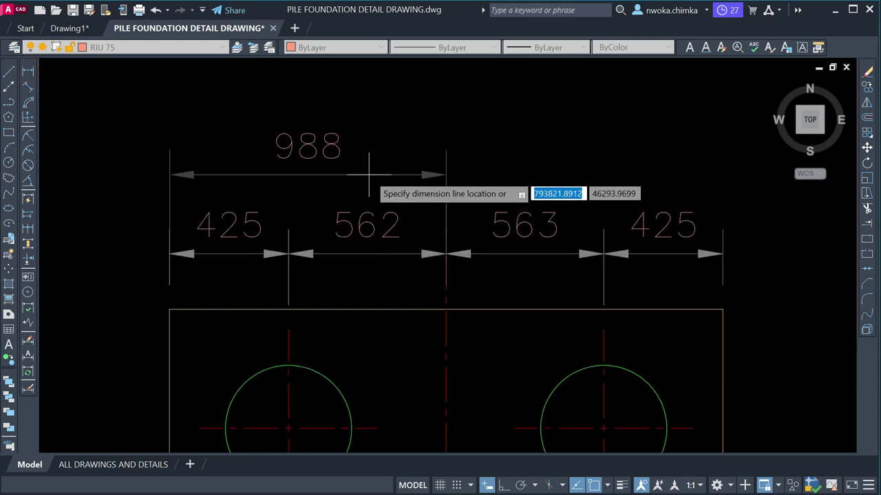
{"action": "left_click", "coordinate": [369, 175]}
{"action": "left_click", "coordinate": [326, 181]}
{"action": "left_click", "coordinate": [446, 175]}
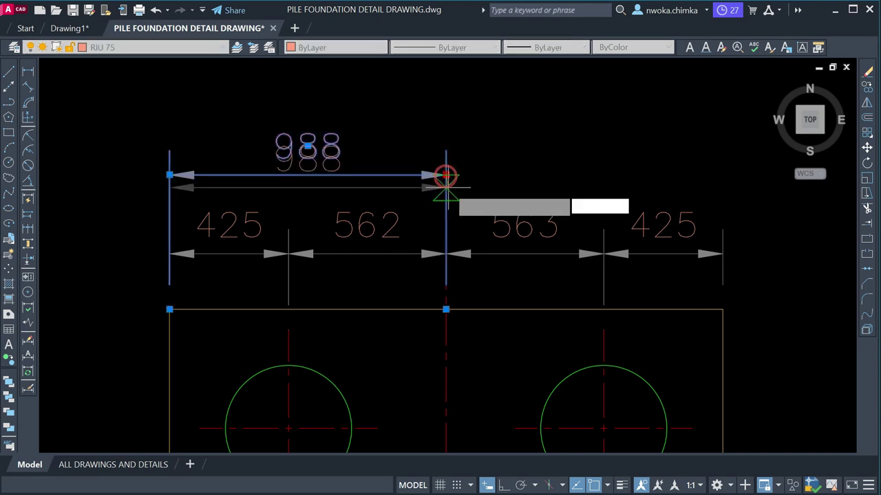
{"action": "left_click", "coordinate": [446, 187]}
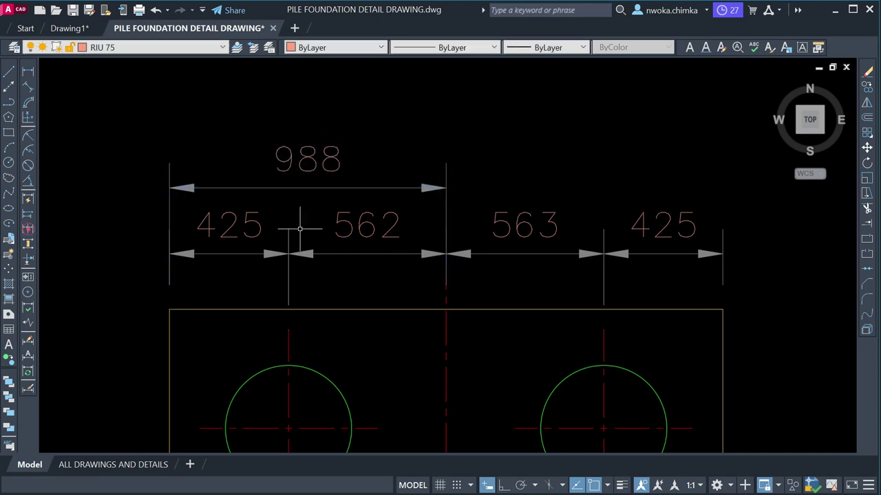
- Continue the second-row dimension from the vertical centre line to the PC1 cap's upper-right corner
{"action": "type", "text": "DIM"}
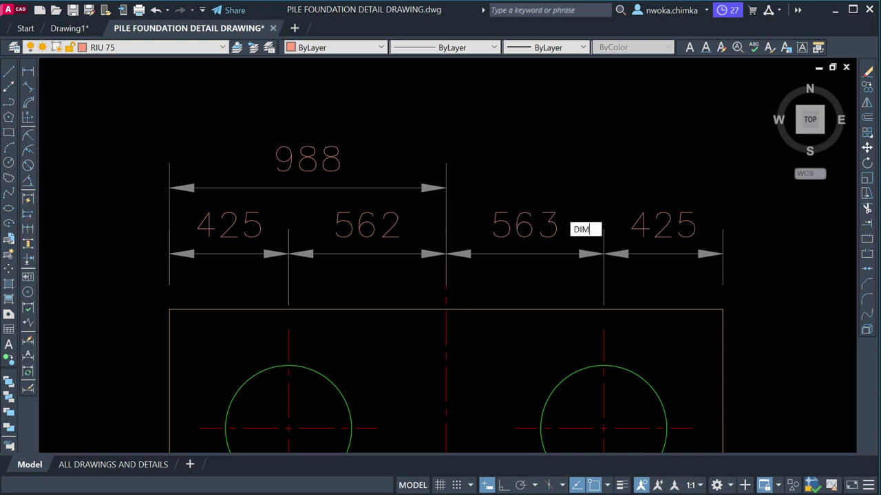
{"action": "type", "text": "C"}
{"action": "key", "text": "Return"}
{"action": "middle_click_drag", "start_coordinate": [735, 201], "coordinate": [594, 204]}
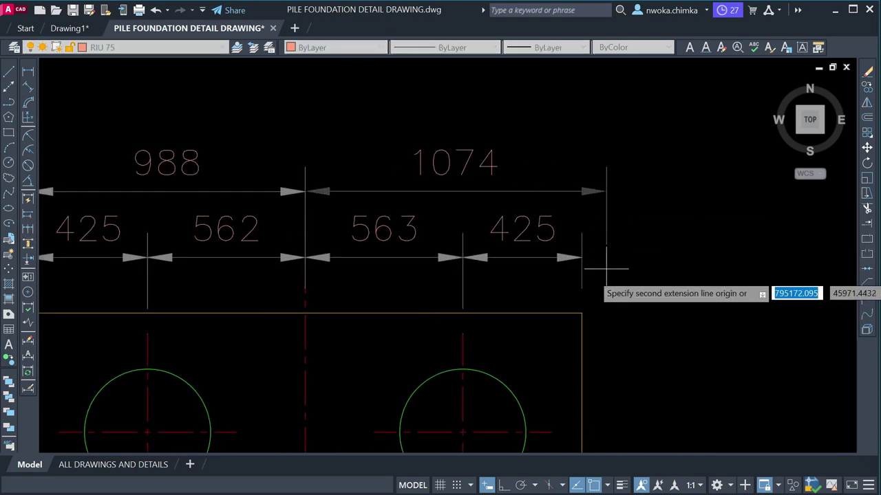
{"action": "left_click", "coordinate": [582, 311]}
{"action": "key", "text": "Escape"}
{"action": "scroll", "coordinate": [442, 151], "scroll_direction": "down", "scroll_amount": 4}
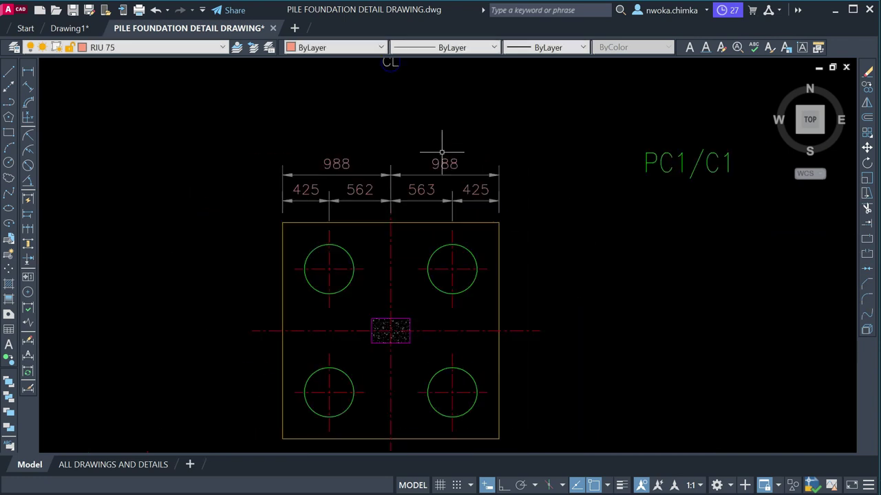
- Check how the stacked dimension rows are arranged above the copied PC2 reference plan
{"action": "scroll", "coordinate": [430, 144], "scroll_direction": "down", "scroll_amount": 2}
{"action": "scroll", "coordinate": [380, 173], "scroll_direction": "down", "scroll_amount": 4}
{"action": "middle_click_drag", "start_coordinate": [629, 146], "coordinate": [550, 167]}
{"action": "scroll", "coordinate": [550, 167], "scroll_direction": "up", "scroll_amount": 6}
{"action": "scroll", "coordinate": [568, 161], "scroll_direction": "up", "scroll_amount": 2}
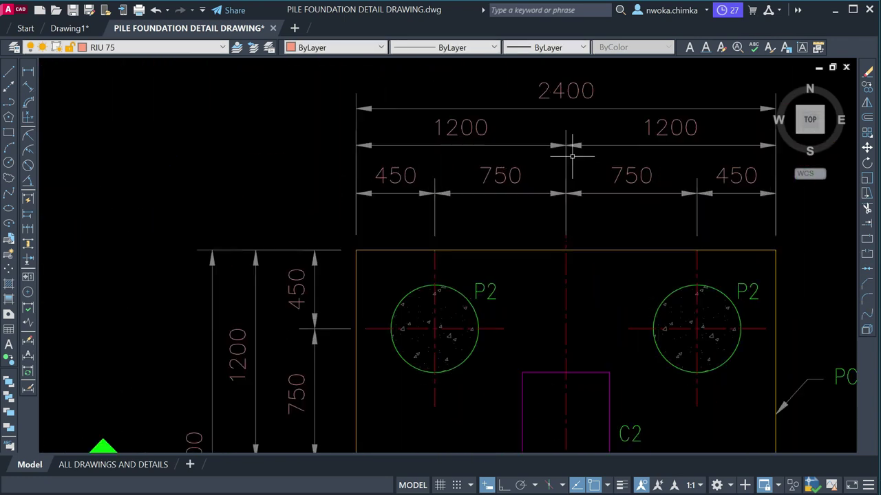
{"action": "scroll", "coordinate": [674, 152], "scroll_direction": "down", "scroll_amount": 8}
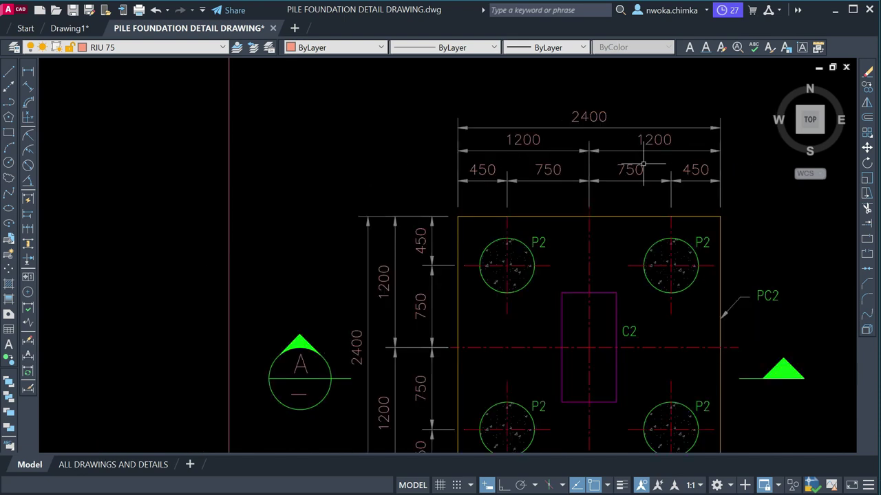
- Dimension the PC1 cap's full width between its upper corners, placing it as a third row above the two half-width dimensions
{"action": "scroll", "coordinate": [444, 172], "scroll_direction": "up", "scroll_amount": 4}
{"action": "left_click", "coordinate": [27, 72]}
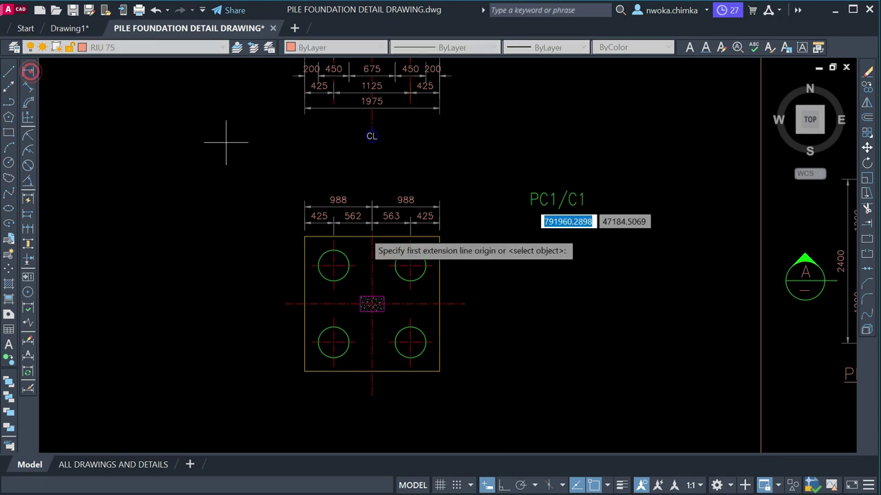
{"action": "scroll", "coordinate": [296, 234], "scroll_direction": "up", "scroll_amount": 3}
{"action": "left_click", "coordinate": [319, 235]}
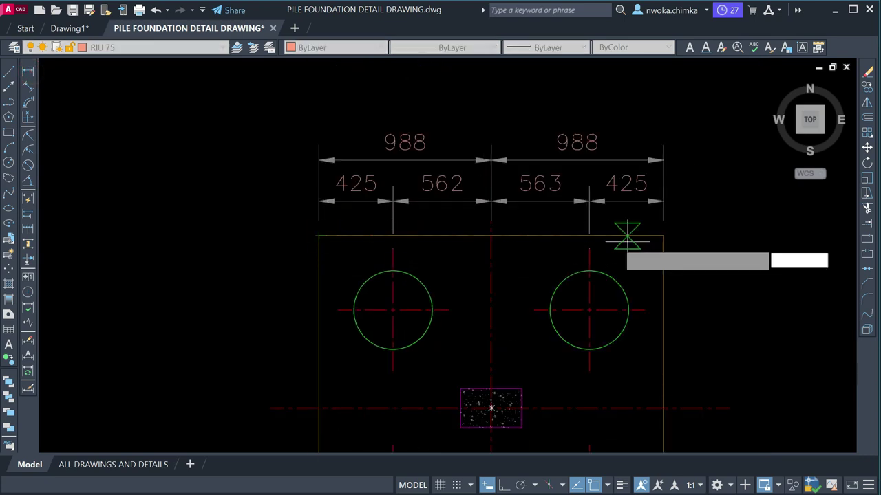
{"action": "scroll", "coordinate": [663, 235], "scroll_direction": "down", "scroll_amount": 2}
{"action": "left_click", "coordinate": [654, 238]}
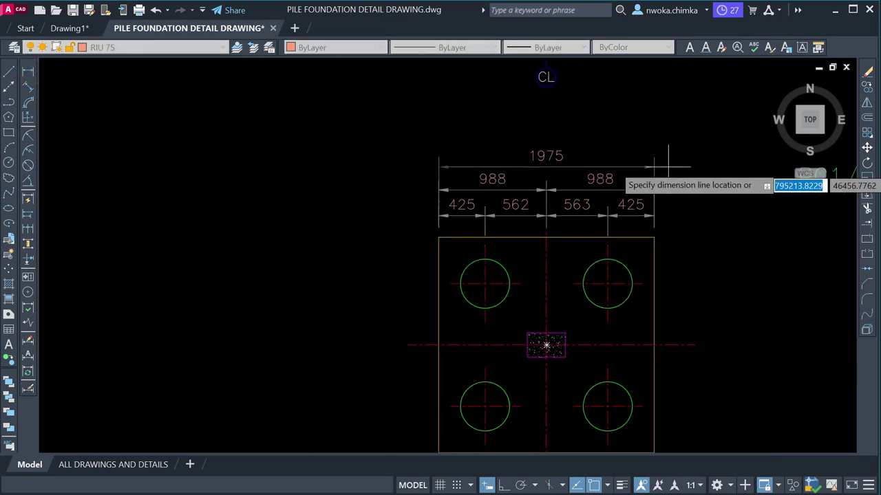
{"action": "left_click", "coordinate": [669, 164]}
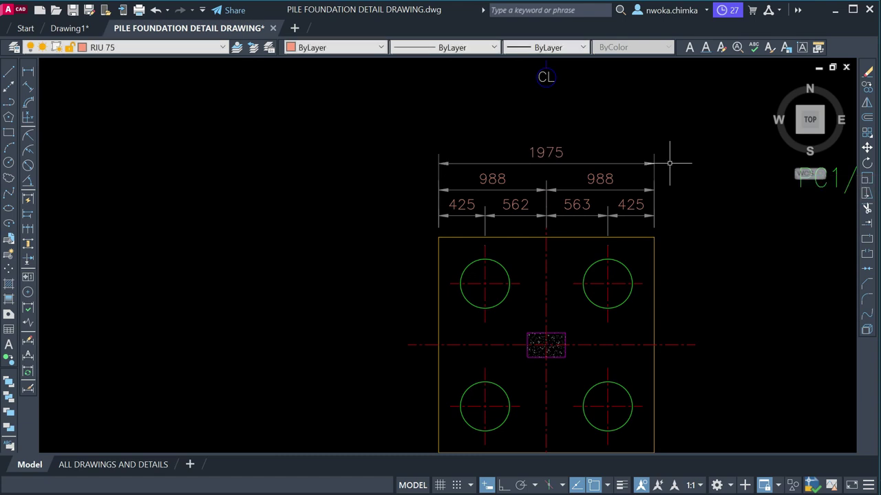
- Switch to Excel to view the StoneBridge detailing template catalogue workbook
{"action": "scroll", "coordinate": [259, 165], "scroll_direction": "down", "scroll_amount": 4}
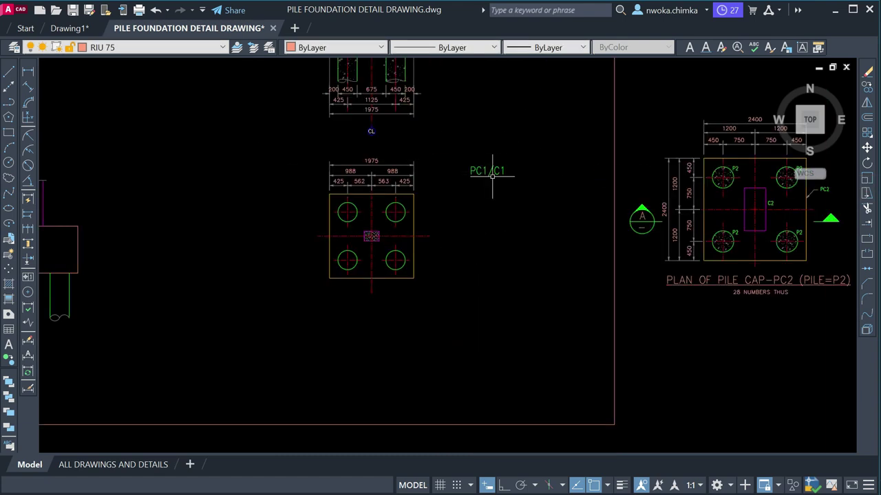
{"action": "scroll", "coordinate": [513, 175], "scroll_direction": "down", "scroll_amount": 2}
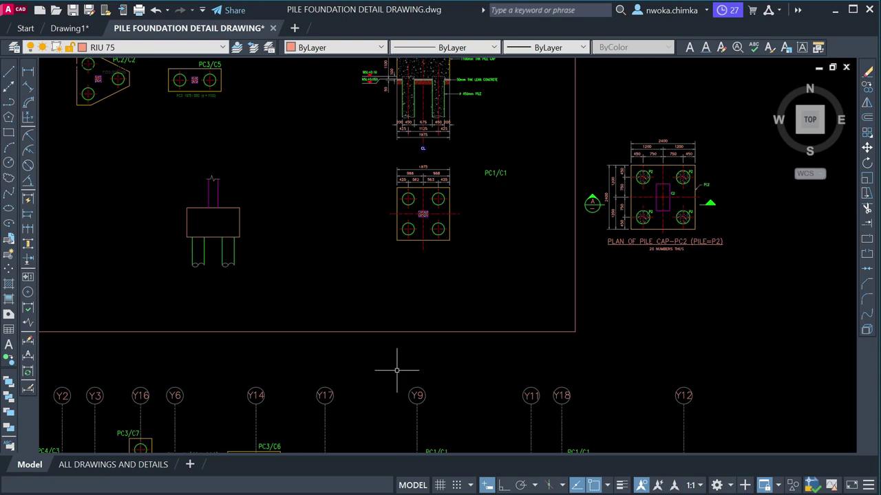
{"action": "mouse_move", "coordinate": [325, 493]}
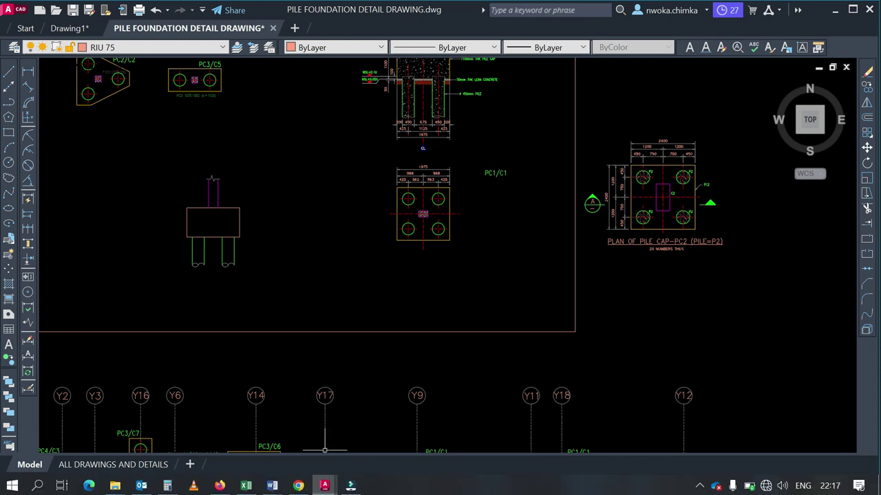
{"action": "left_click", "coordinate": [251, 490]}
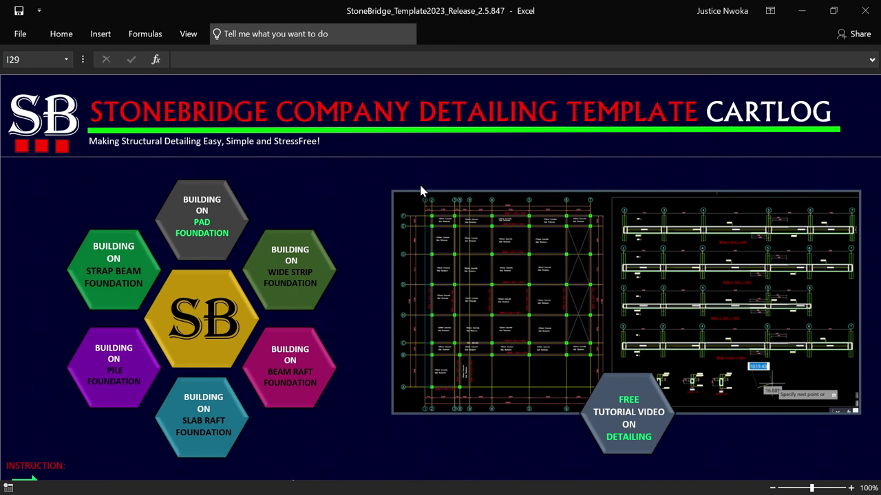
{"action": "left_click", "coordinate": [801, 11]}
{"action": "scroll", "coordinate": [433, 207], "scroll_direction": "down", "scroll_amount": 2}
{"action": "scroll", "coordinate": [435, 208], "scroll_direction": "up", "scroll_amount": 2}
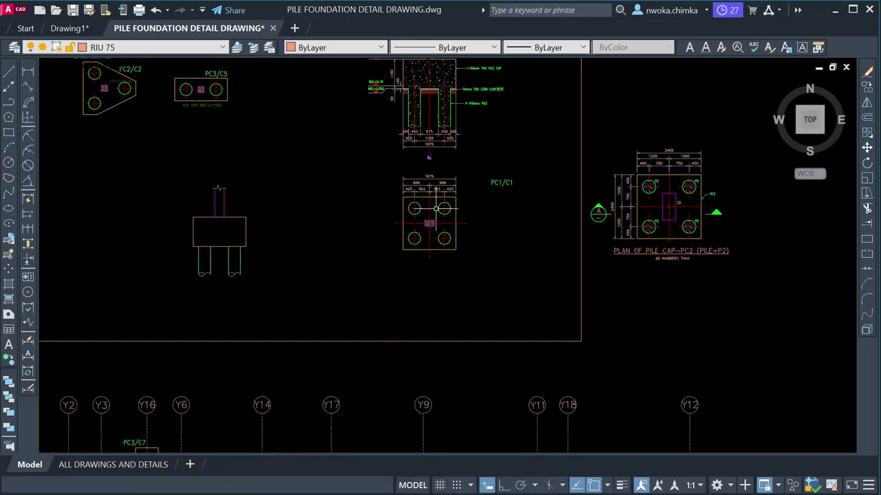
{"action": "left_click", "coordinate": [248, 486]}
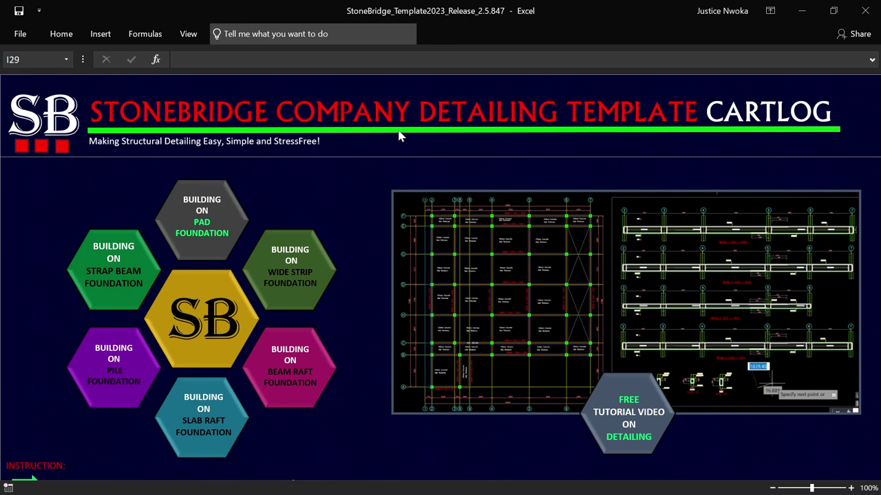
- Switch to AutoCAD and add a vertical linear dimension from the PC1/C1 cap's upper-left corner to the upper-left pile's horizontal centreline
{"action": "left_click", "coordinate": [802, 10]}
{"action": "scroll", "coordinate": [432, 192], "scroll_direction": "up", "scroll_amount": 3}
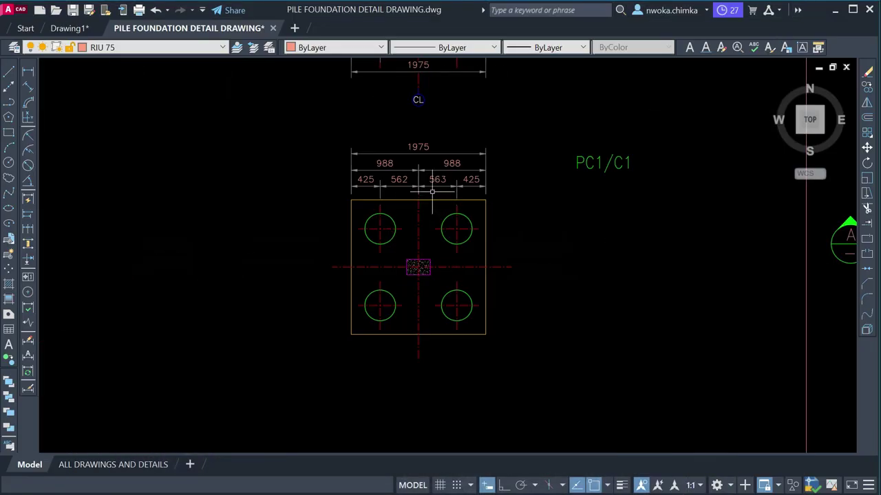
{"action": "left_click", "coordinate": [36, 84]}
{"action": "scroll", "coordinate": [302, 172], "scroll_direction": "up", "scroll_amount": 4}
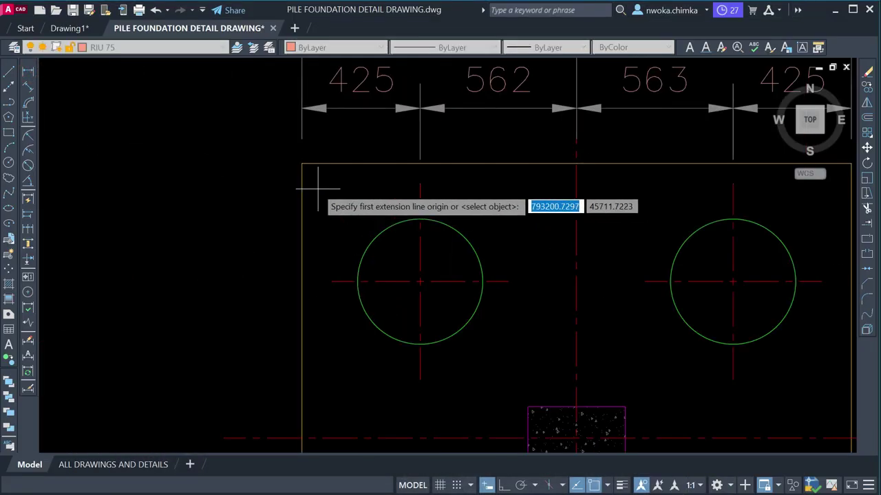
{"action": "left_click", "coordinate": [298, 165]}
{"action": "left_click", "coordinate": [332, 282]}
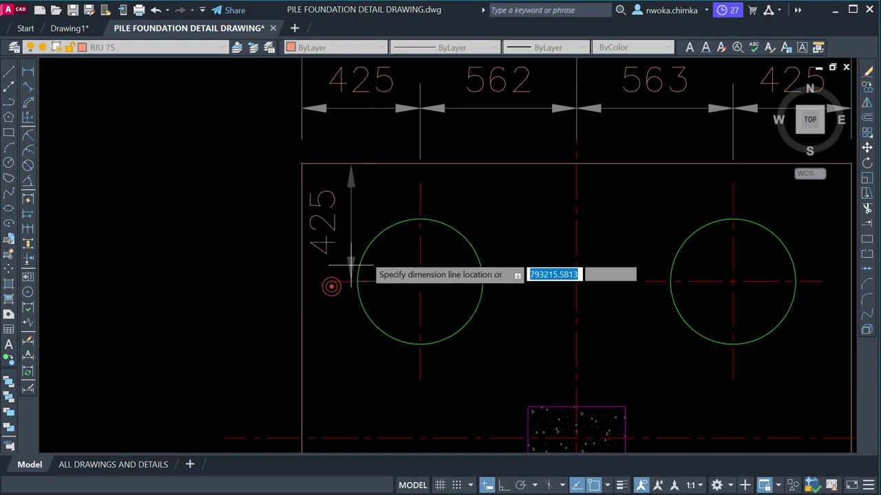
{"action": "scroll", "coordinate": [296, 248], "scroll_direction": "down", "scroll_amount": 2}
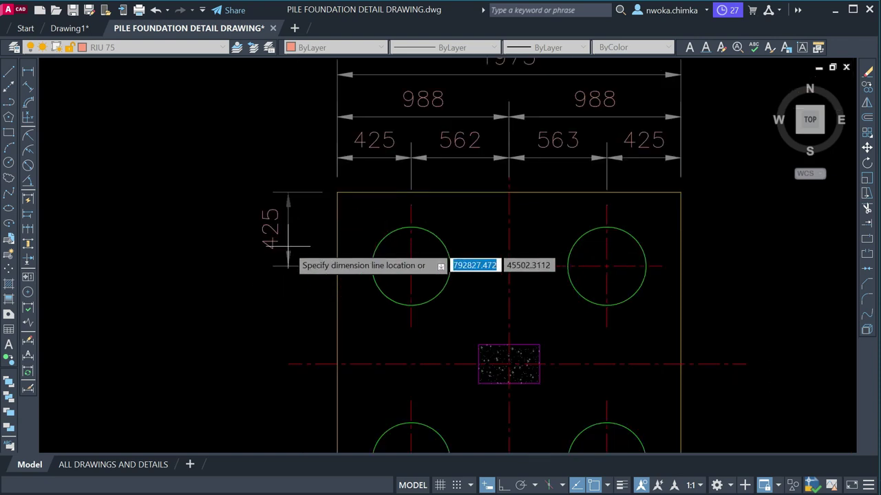
{"action": "left_click", "coordinate": [288, 246]}
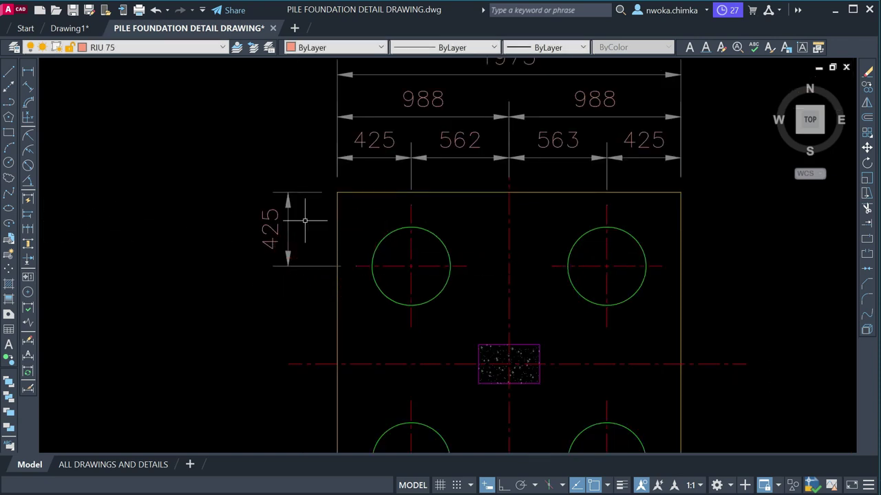
- Continue the vertical dimension chain to the cap's horizontal centreline and down to the lower-left pile's centreline
{"action": "left_click", "coordinate": [29, 236]}
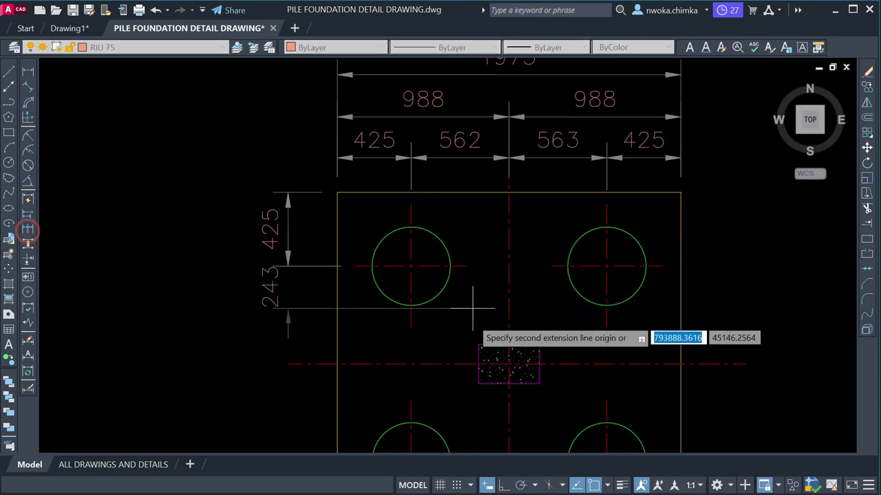
{"action": "middle_click_drag", "start_coordinate": [472, 305], "coordinate": [452, 173]}
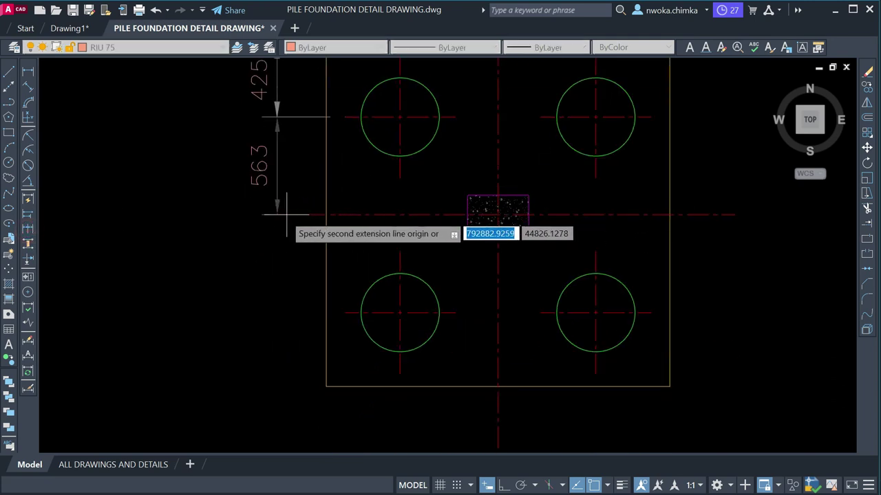
{"action": "left_click", "coordinate": [281, 213]}
{"action": "scroll", "coordinate": [343, 296], "scroll_direction": "down", "scroll_amount": 2}
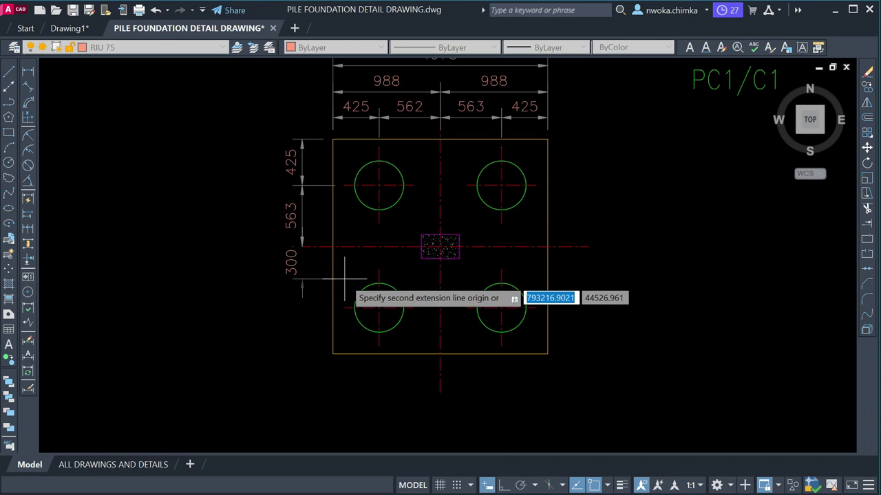
{"action": "scroll", "coordinate": [316, 330], "scroll_direction": "up", "scroll_amount": 2}
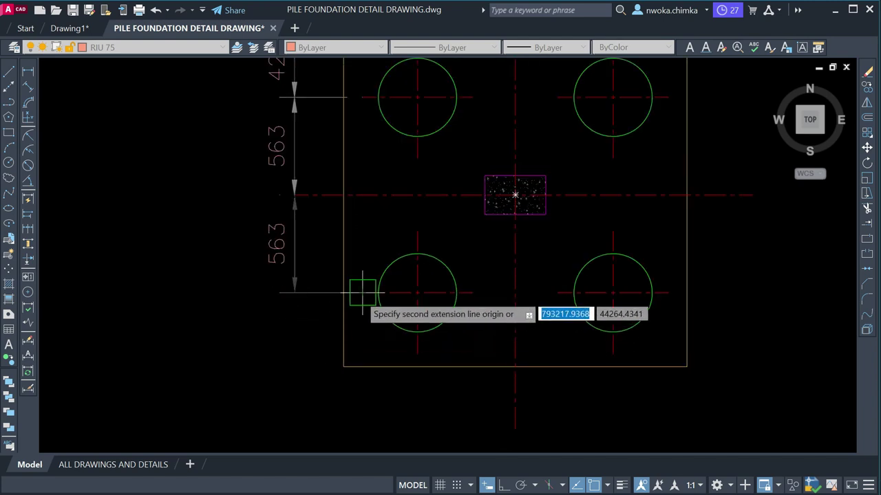
{"action": "scroll", "coordinate": [350, 296], "scroll_direction": "up", "scroll_amount": 2}
{"action": "left_click", "coordinate": [362, 291]}
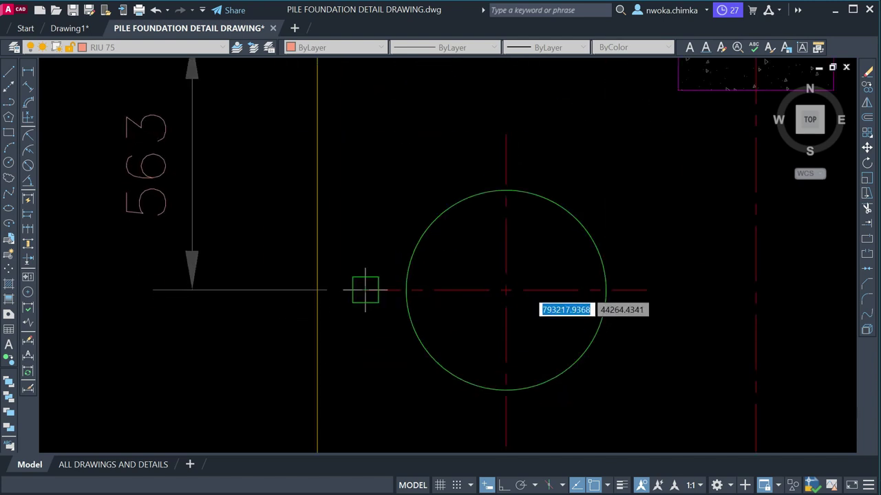
{"action": "scroll", "coordinate": [338, 310], "scroll_direction": "up", "scroll_amount": 1}
{"action": "scroll", "coordinate": [313, 324], "scroll_direction": "down", "scroll_amount": 3}
{"action": "scroll", "coordinate": [314, 335], "scroll_direction": "down", "scroll_amount": 2}
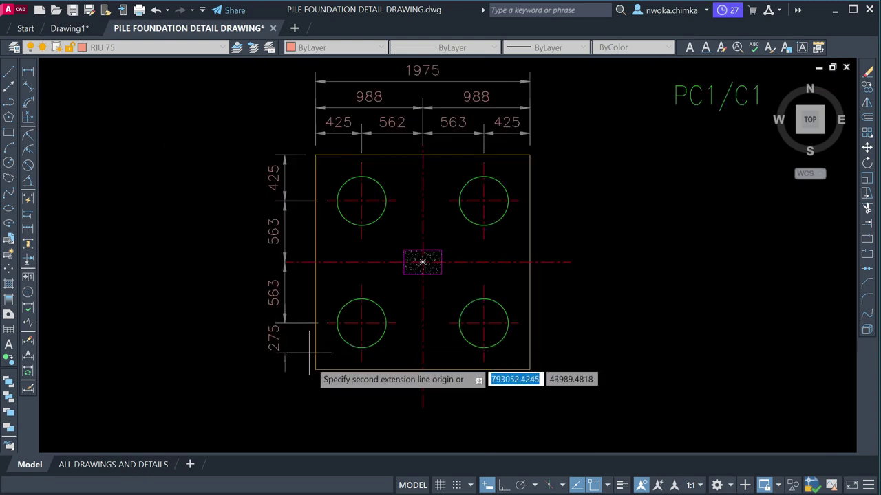
- End the dimension chain and delete the two continued vertical dimensions below the first one
{"action": "key", "text": "Escape"}
{"action": "left_click", "coordinate": [294, 308]}
{"action": "left_click", "coordinate": [270, 316]}
{"action": "left_click", "coordinate": [294, 244]}
{"action": "left_click", "coordinate": [254, 238]}
{"action": "key", "text": "Delete"}
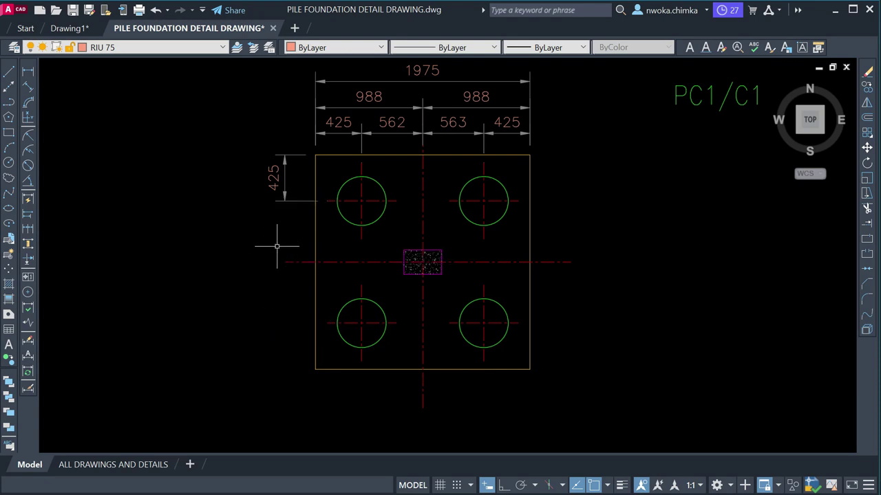
- Stretch the left end of the cap's horizontal centreline slightly further outward, keeping the line horizontal
{"action": "mouse_move", "coordinate": [310, 224]}
{"action": "middle_mouse_down"}
{"action": "mouse_move", "coordinate": [313, 257]}
{"action": "mouse_move", "coordinate": [342, 181]}
{"action": "mouse_move", "coordinate": [315, 244]}
{"action": "middle_mouse_up"}
{"action": "scroll", "coordinate": [324, 234], "scroll_direction": "up", "scroll_amount": 2}
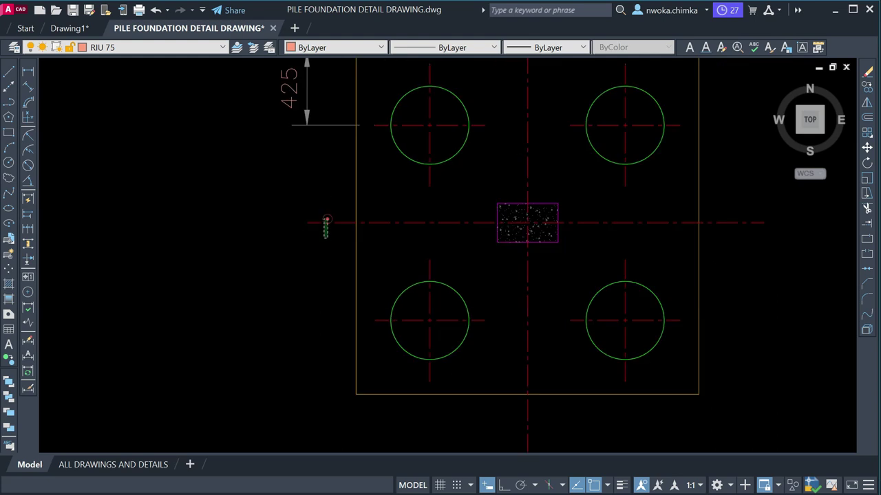
{"action": "left_click", "coordinate": [326, 221]}
{"action": "left_click", "coordinate": [307, 222]}
{"action": "scroll", "coordinate": [306, 223], "scroll_direction": "up", "scroll_amount": 4}
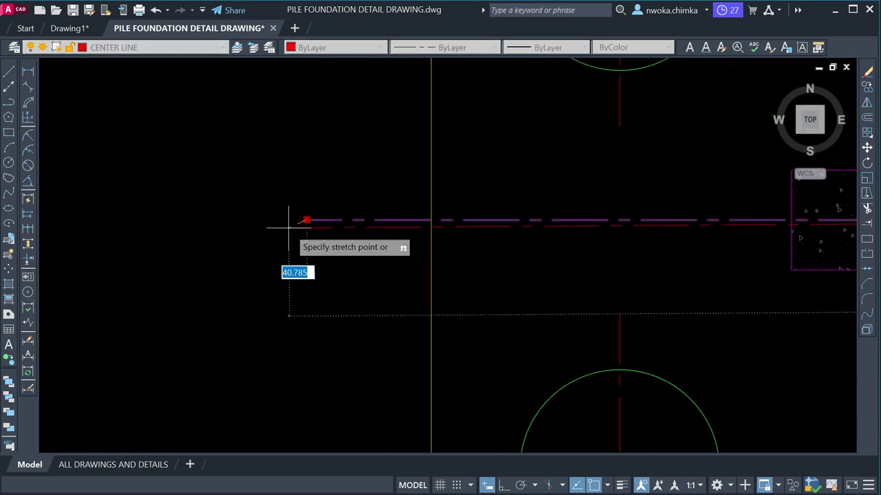
{"action": "left_click", "coordinate": [282, 231]}
{"action": "key", "text": "Escape"}
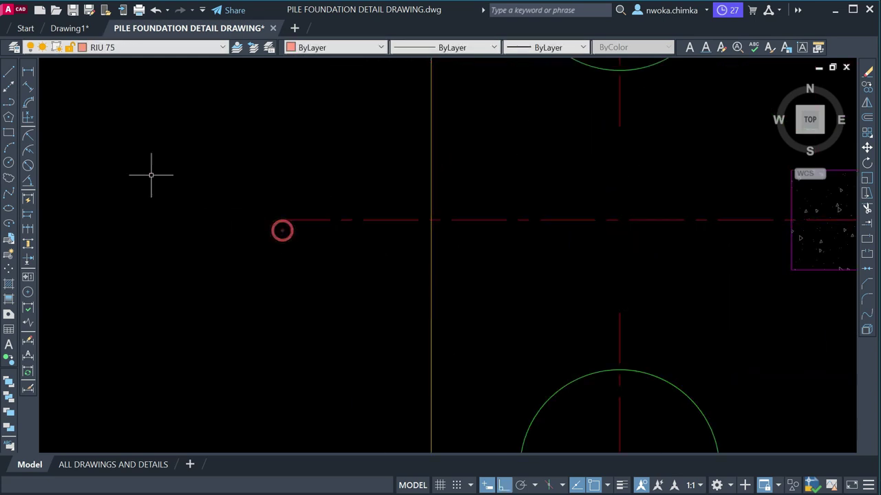
- Continue the first vertical dimension beside the upper-left pile down to the cap's horizontal centreline
{"action": "left_click", "coordinate": [28, 72]}
{"action": "scroll", "coordinate": [264, 220], "scroll_direction": "down", "scroll_amount": 2}
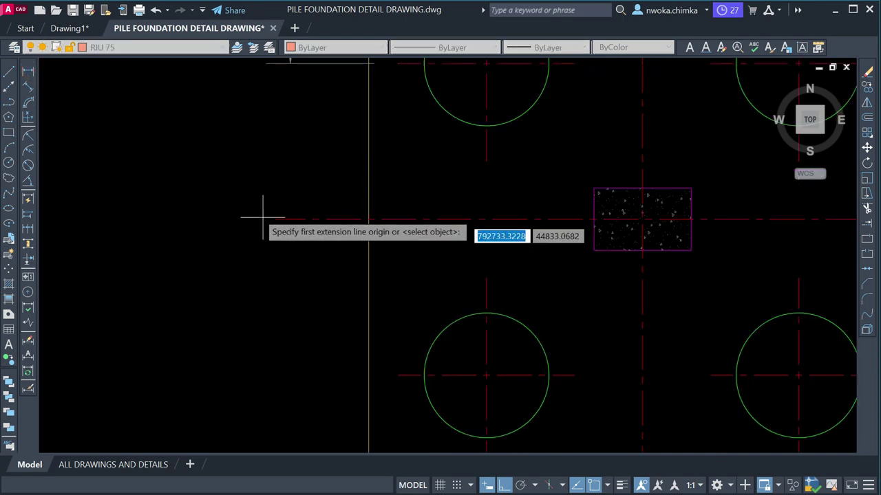
{"action": "left_click", "coordinate": [32, 229]}
{"action": "scroll", "coordinate": [335, 247], "scroll_direction": "down", "scroll_amount": 2}
{"action": "left_click", "coordinate": [309, 124]}
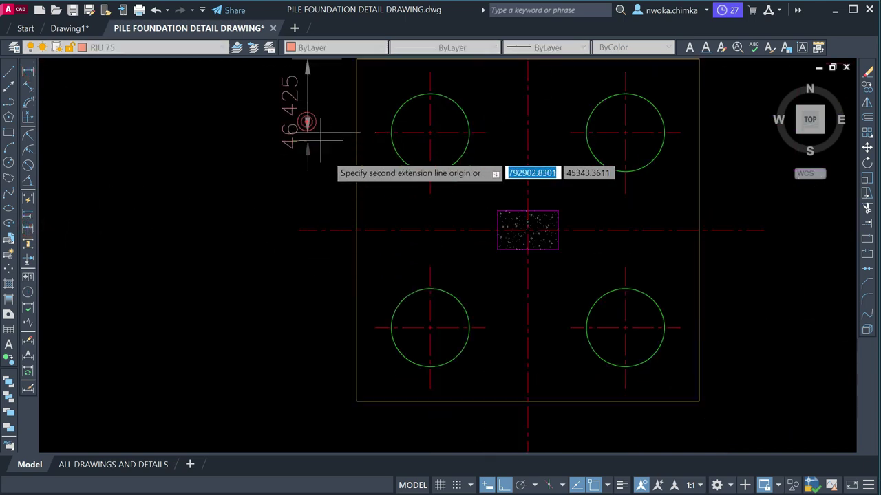
{"action": "scroll", "coordinate": [365, 181], "scroll_direction": "up", "scroll_amount": 2}
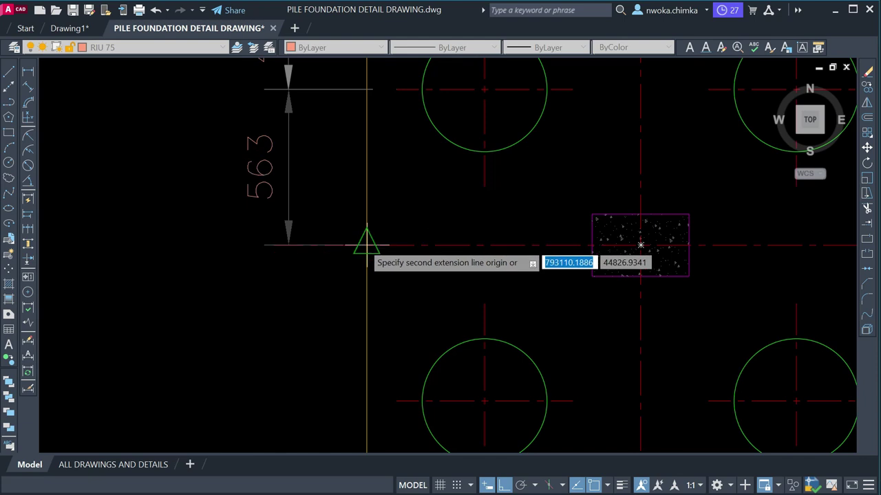
- Extend the vertical dimension chain to the lower-left pile's centreline and the cap's lower-left corner
{"action": "scroll", "coordinate": [332, 258], "scroll_direction": "down", "scroll_amount": 4}
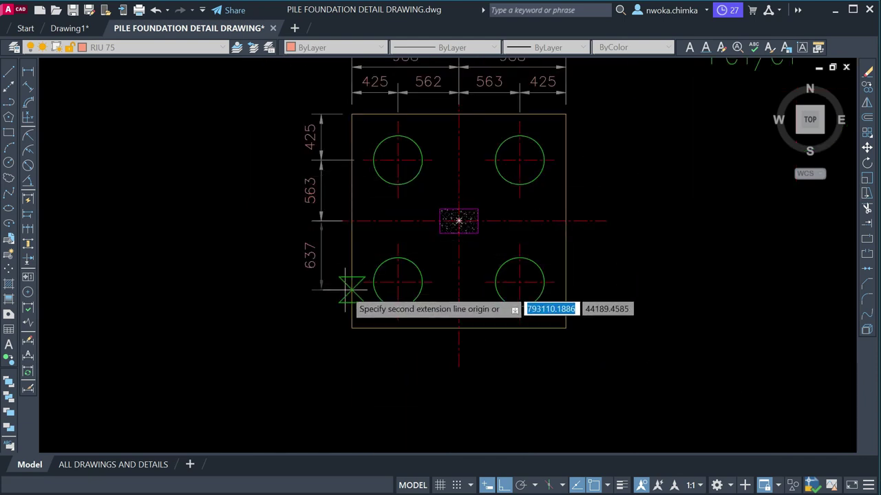
{"action": "scroll", "coordinate": [347, 283], "scroll_direction": "up", "scroll_amount": 3}
{"action": "scroll", "coordinate": [354, 289], "scroll_direction": "up", "scroll_amount": 2}
{"action": "left_click", "coordinate": [371, 261]}
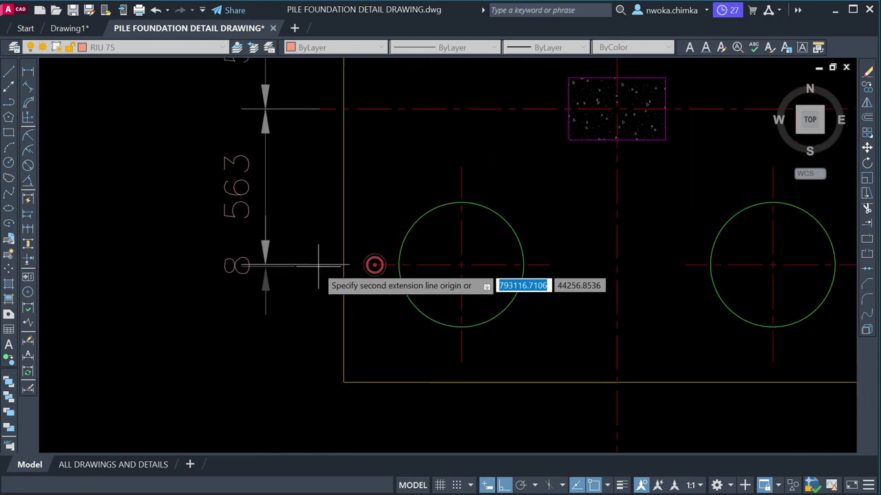
{"action": "scroll", "coordinate": [330, 278], "scroll_direction": "down", "scroll_amount": 3}
{"action": "scroll", "coordinate": [318, 319], "scroll_direction": "up", "scroll_amount": 2}
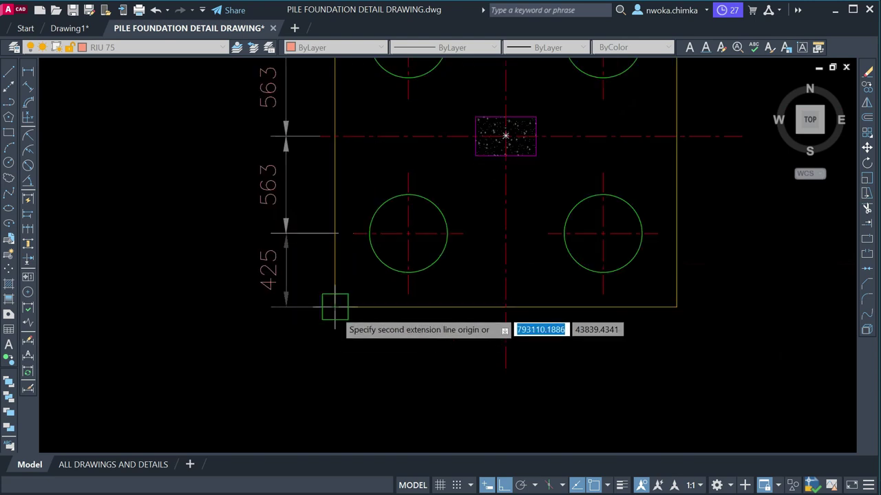
{"action": "left_click", "coordinate": [335, 310]}
{"action": "key", "text": "Escape"}
{"action": "scroll", "coordinate": [320, 335], "scroll_direction": "down", "scroll_amount": 3}
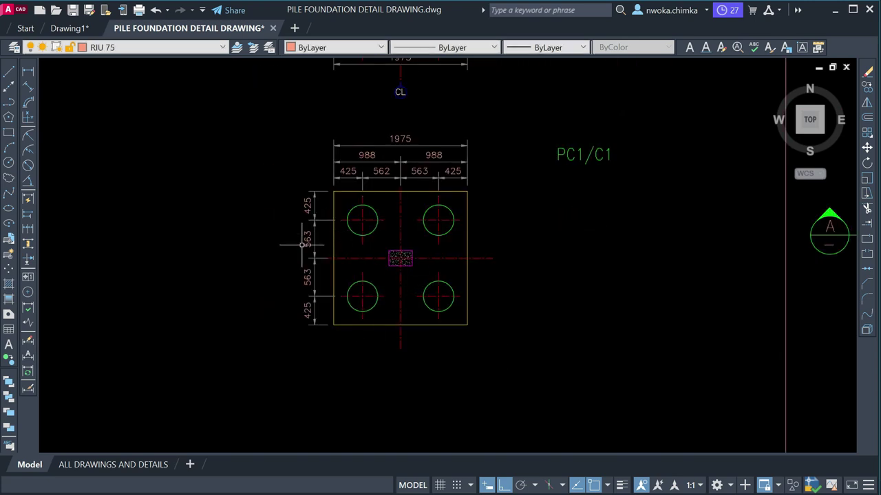
- Add a vertical linear dimension from the cap's upper-left corner to its horizontal centreline, placed outside the pile dimension chain
{"action": "left_click", "coordinate": [31, 72]}
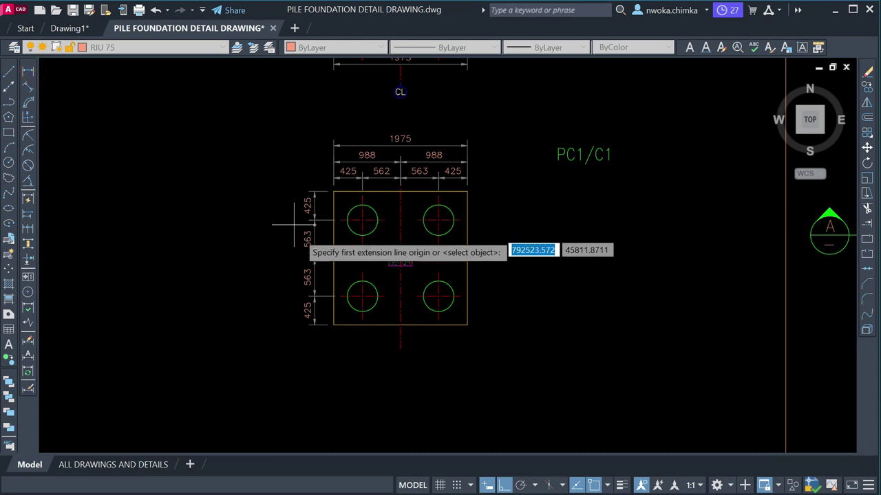
{"action": "scroll", "coordinate": [303, 254], "scroll_direction": "up", "scroll_amount": 2}
{"action": "scroll", "coordinate": [348, 164], "scroll_direction": "down", "scroll_amount": 1}
{"action": "scroll", "coordinate": [347, 164], "scroll_direction": "up", "scroll_amount": 2}
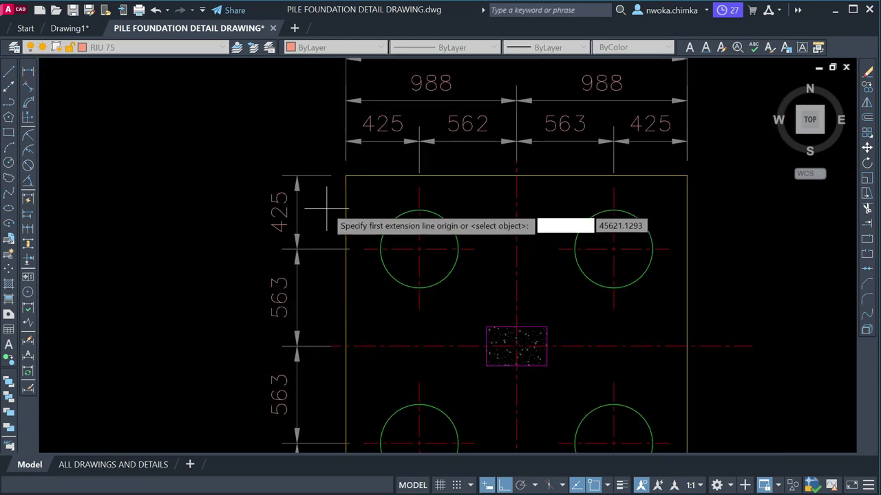
{"action": "left_click", "coordinate": [345, 176]}
{"action": "left_click", "coordinate": [345, 346]}
{"action": "left_click", "coordinate": [249, 298]}
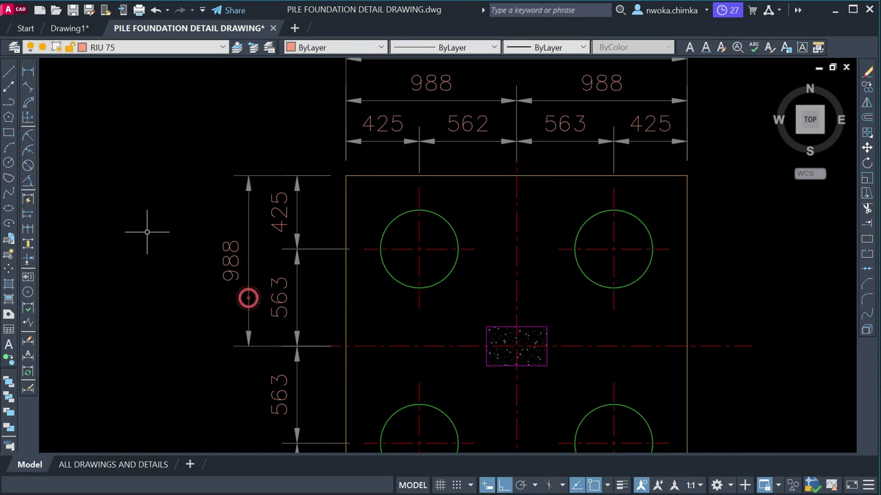
- Continue the outer half-height dimension from the cap's centreline down to its lower-left corner
{"action": "left_click", "coordinate": [29, 229]}
{"action": "scroll", "coordinate": [255, 141], "scroll_direction": "down", "scroll_amount": 4}
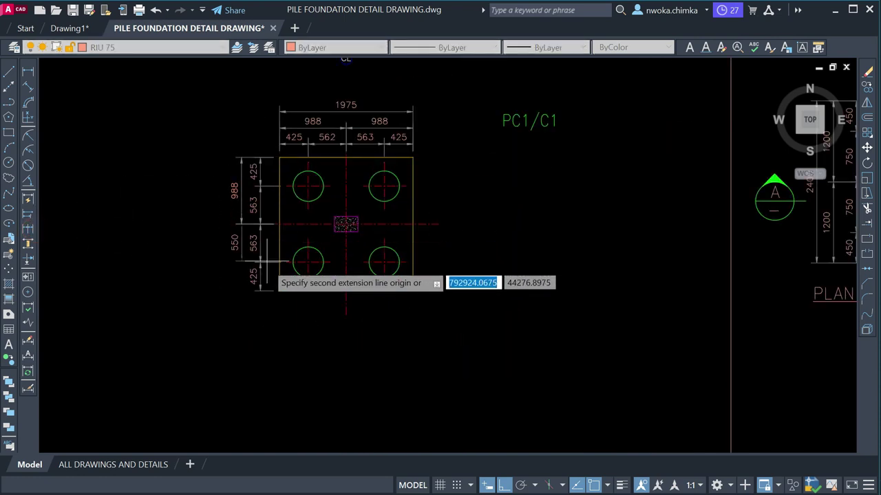
{"action": "scroll", "coordinate": [282, 311], "scroll_direction": "up", "scroll_amount": 3}
{"action": "scroll", "coordinate": [287, 304], "scroll_direction": "down", "scroll_amount": 1}
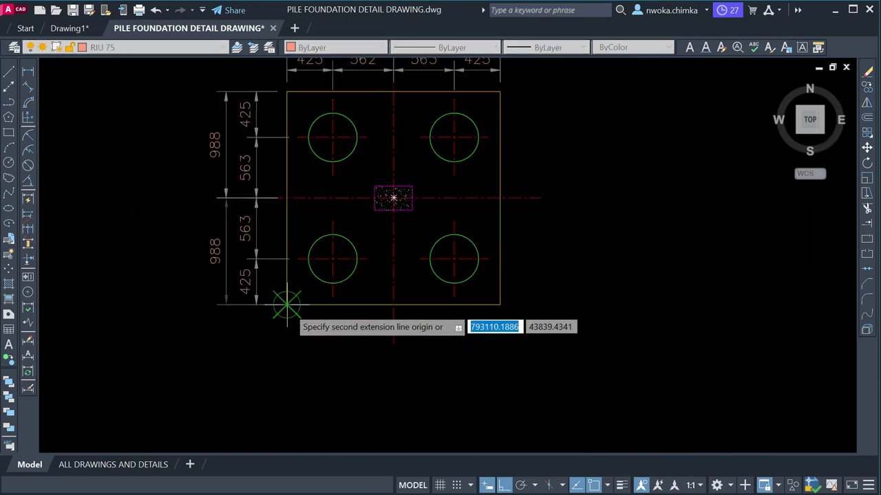
- Dimension the cap's overall height between its two left corners, placed outside the half-height dimensions
{"action": "left_click", "coordinate": [32, 74]}
{"action": "left_click", "coordinate": [285, 92]}
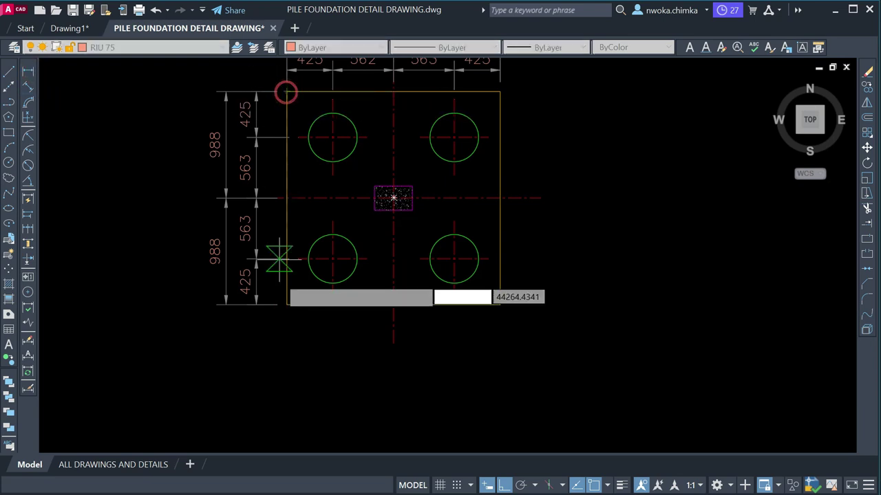
{"action": "left_click", "coordinate": [285, 304]}
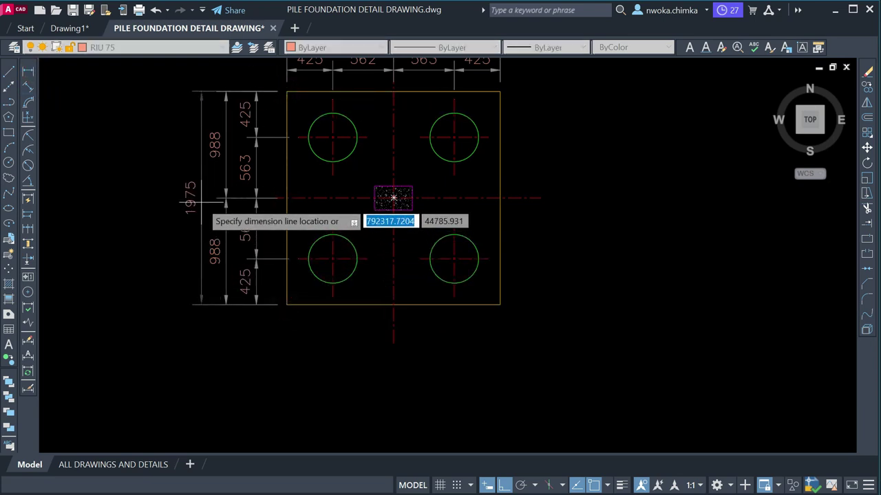
{"action": "left_click", "coordinate": [201, 245]}
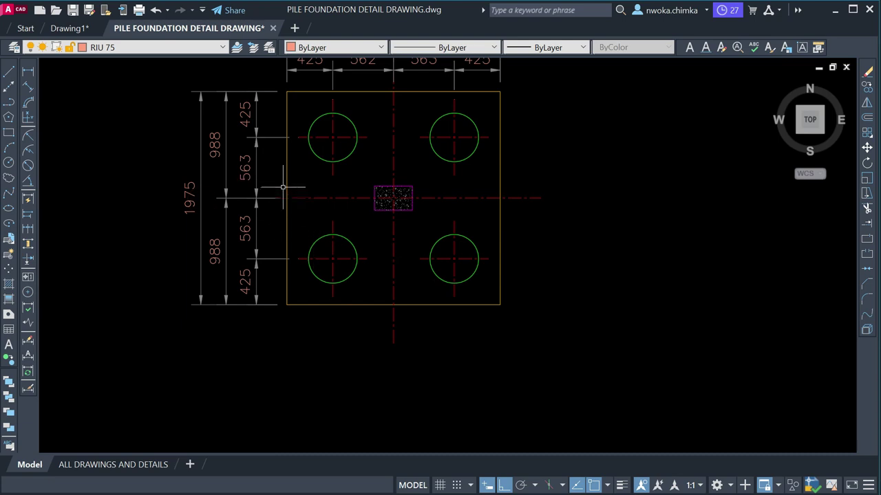
- Stretch the upper end of the upper-left pile's vertical centreline up past the pile spacing dimensions above the cap
{"action": "scroll", "coordinate": [283, 186], "scroll_direction": "down", "scroll_amount": 3}
{"action": "scroll", "coordinate": [372, 200], "scroll_direction": "up", "scroll_amount": 4}
{"action": "scroll", "coordinate": [386, 196], "scroll_direction": "down", "scroll_amount": 4}
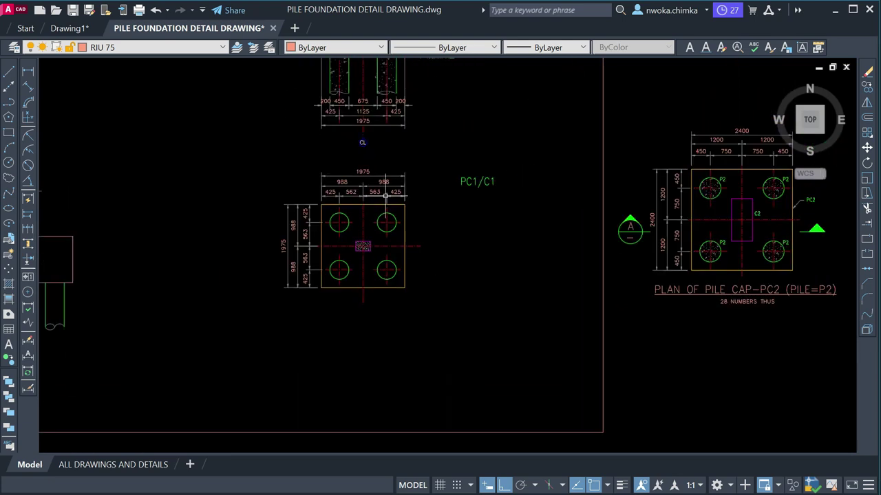
{"action": "scroll", "coordinate": [385, 196], "scroll_direction": "up", "scroll_amount": 5}
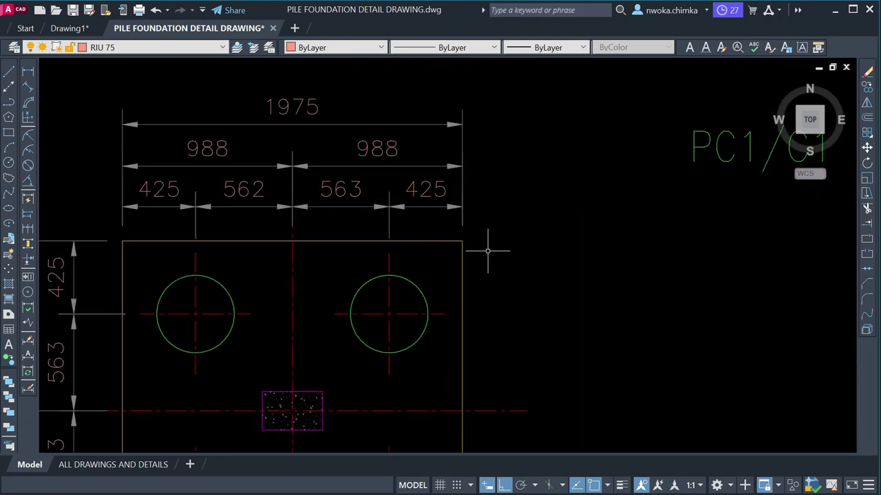
{"action": "left_click", "coordinate": [197, 261]}
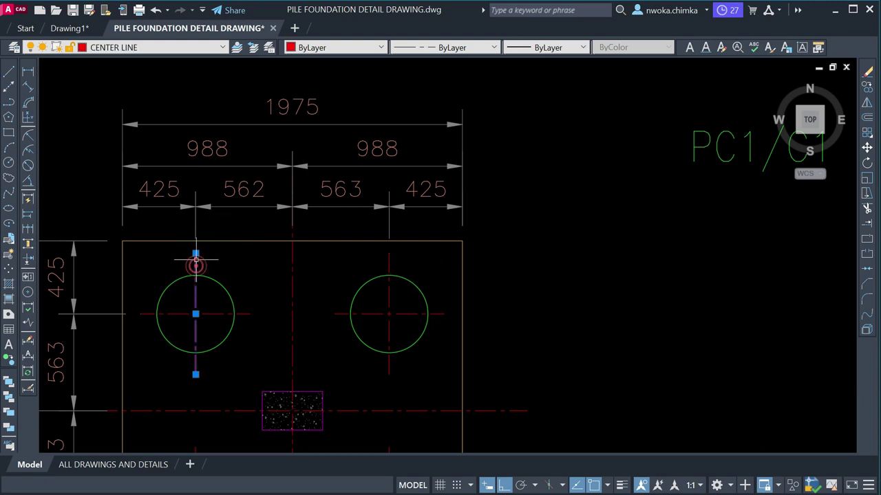
{"action": "left_click", "coordinate": [195, 253]}
{"action": "scroll", "coordinate": [194, 186], "scroll_direction": "up", "scroll_amount": 2}
{"action": "left_click", "coordinate": [192, 177]}
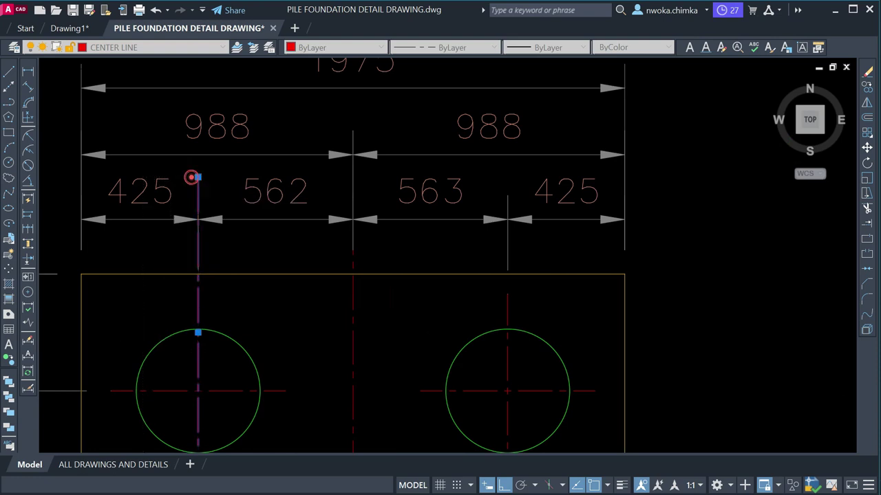
{"action": "key", "text": "Escape"}
{"action": "scroll", "coordinate": [450, 241], "scroll_direction": "down", "scroll_amount": 4}
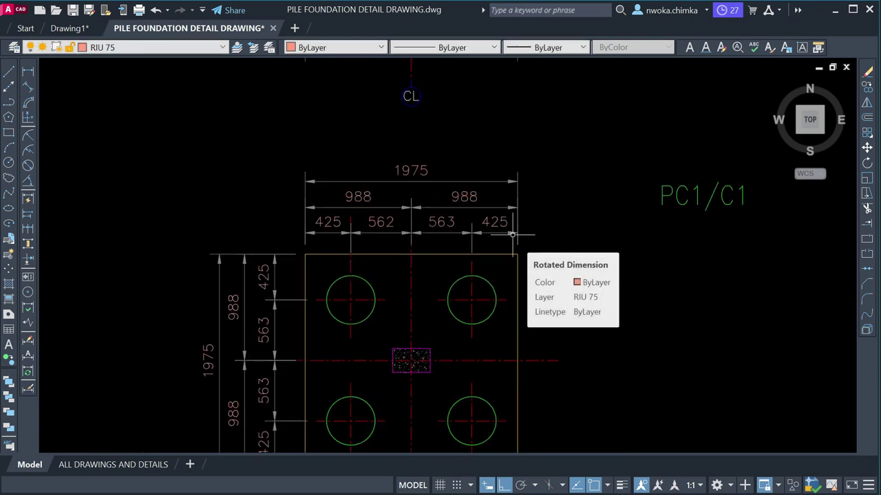
- Copy the PC1/C1 label straight down to the blank area beside the pile cap plan
{"action": "scroll", "coordinate": [512, 234], "scroll_direction": "up", "scroll_amount": 4}
{"action": "scroll", "coordinate": [512, 234], "scroll_direction": "down", "scroll_amount": 2}
{"action": "scroll", "coordinate": [353, 246], "scroll_direction": "down", "scroll_amount": 7}
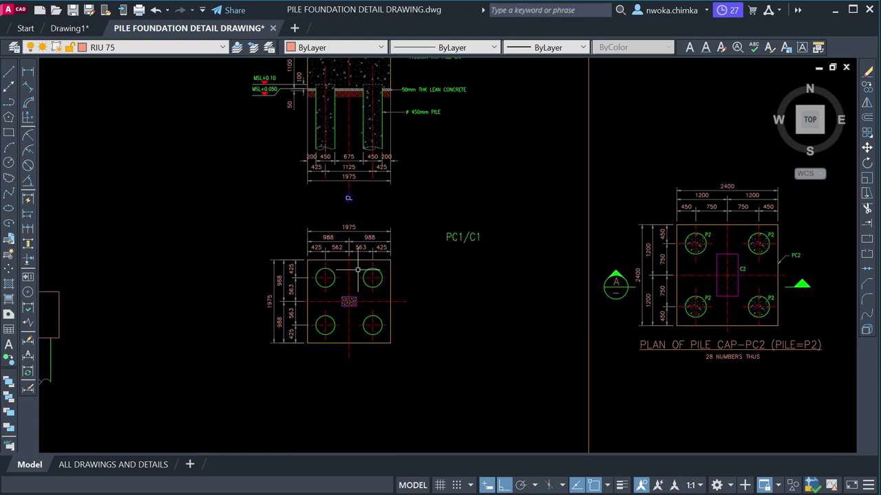
{"action": "scroll", "coordinate": [347, 301], "scroll_direction": "up", "scroll_amount": 4}
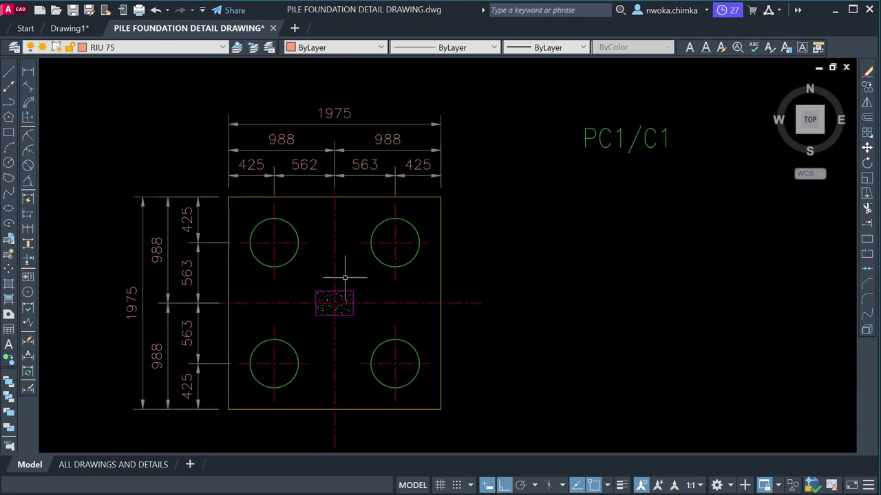
{"action": "middle_click_drag", "start_coordinate": [339, 290], "coordinate": [139, 313]}
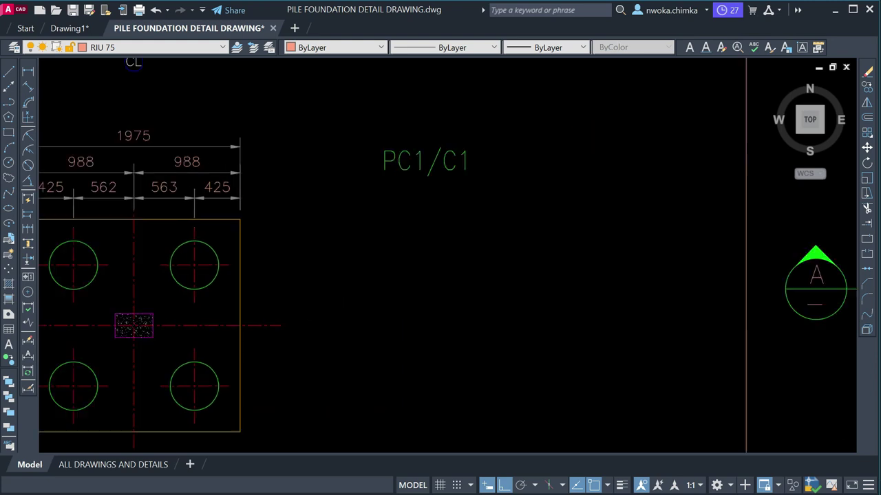
{"action": "left_click", "coordinate": [452, 154]}
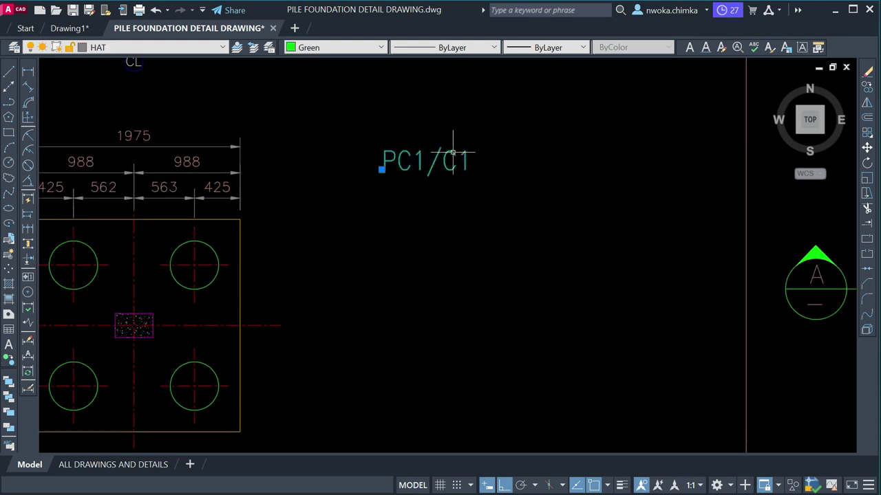
{"action": "type", "text": "co"}
{"action": "key", "text": "Return"}
{"action": "left_click", "coordinate": [403, 165]}
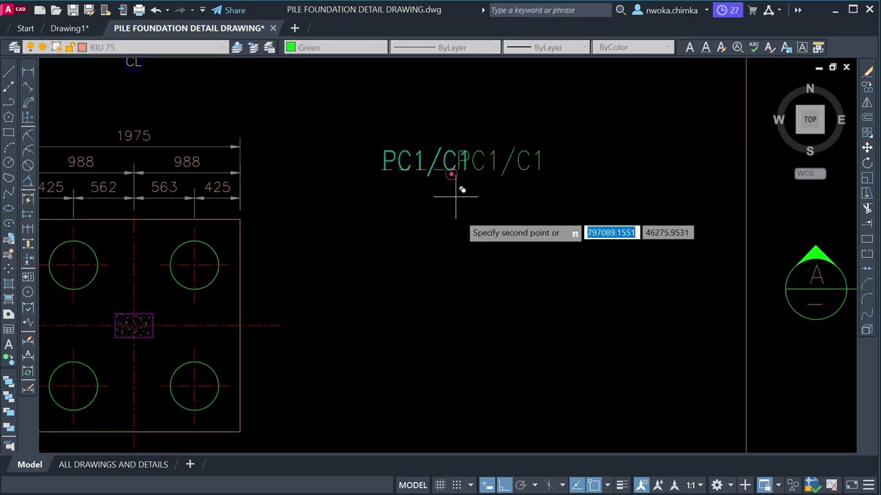
{"action": "left_click", "coordinate": [440, 286]}
- Edit the copied PC1/C1 label so that it reads C1
{"action": "left_click", "coordinate": [434, 281]}
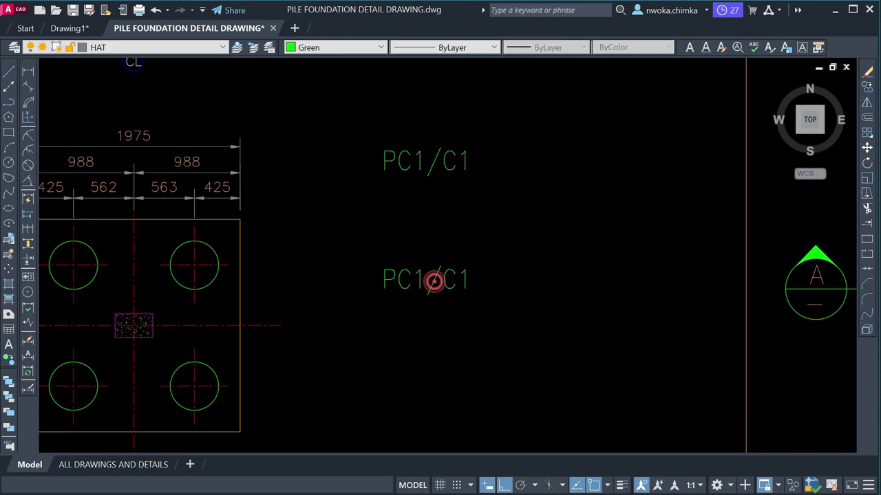
{"action": "double_click", "coordinate": [442, 282]}
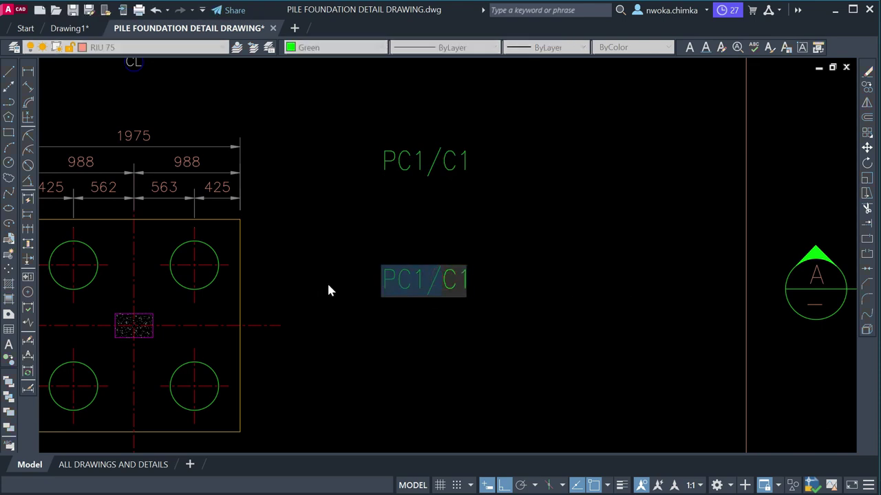
{"action": "key", "text": "Delete"}
{"action": "left_click", "coordinate": [507, 252]}
- Move the C1 label into the pile cap plan, just above and to the right of the hatched column, with ortho off
{"action": "left_click", "coordinate": [394, 274]}
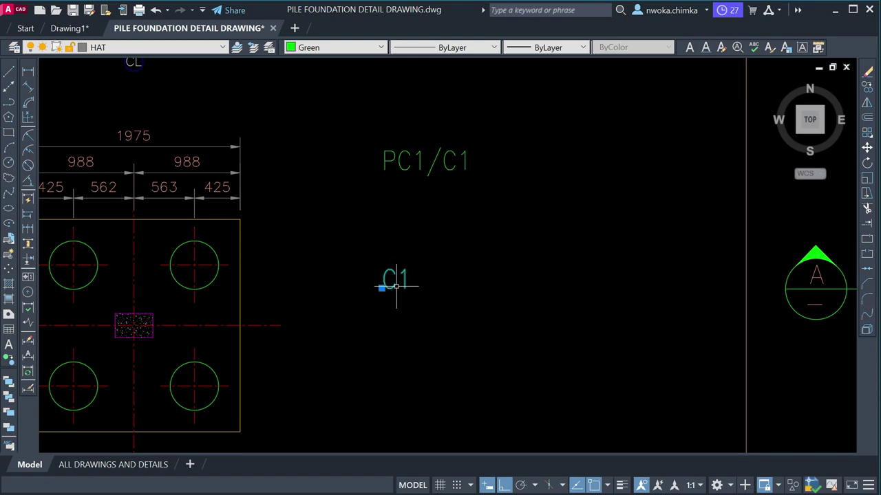
{"action": "type", "text": "m"}
{"action": "key", "text": "Return"}
{"action": "left_click", "coordinate": [401, 289]}
{"action": "key", "text": "F8"}
{"action": "scroll", "coordinate": [673, 225], "scroll_direction": "down", "scroll_amount": 2}
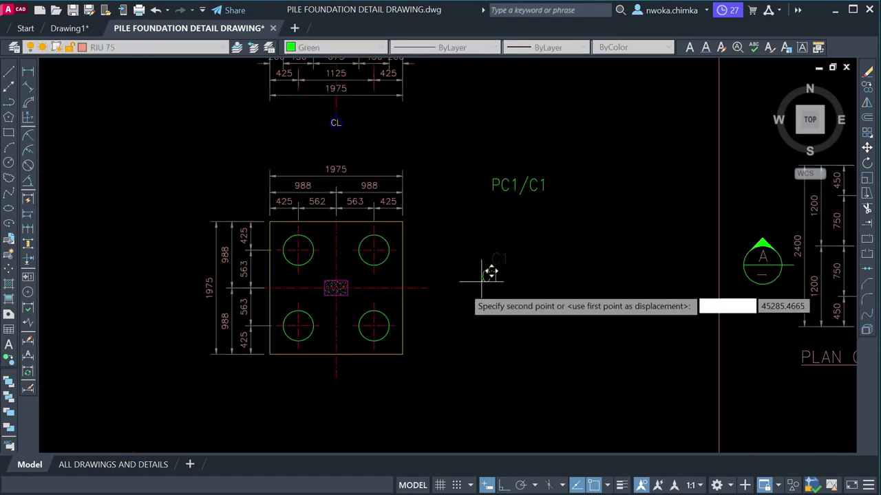
{"action": "scroll", "coordinate": [354, 282], "scroll_direction": "up", "scroll_amount": 3}
{"action": "scroll", "coordinate": [337, 245], "scroll_direction": "up", "scroll_amount": 1}
{"action": "left_click", "coordinate": [320, 254]}
{"action": "scroll", "coordinate": [481, 265], "scroll_direction": "down", "scroll_amount": 4}
{"action": "middle_click_drag", "start_coordinate": [603, 219], "coordinate": [434, 252]}
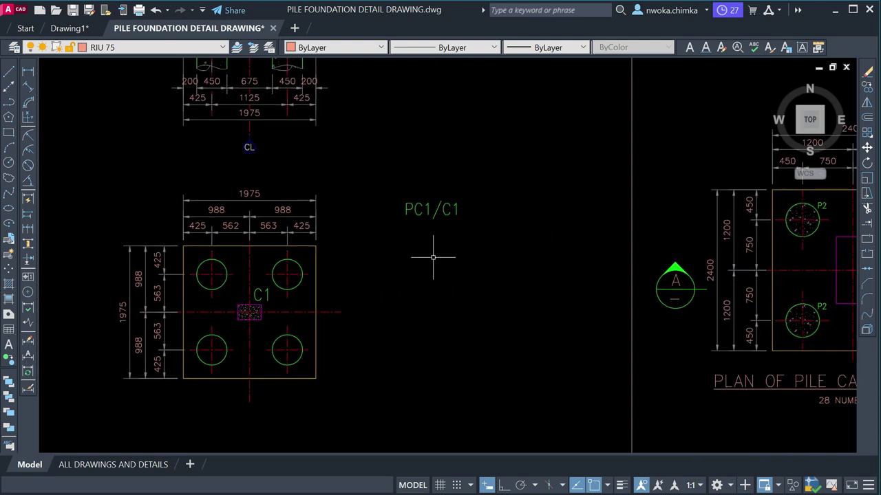
{"action": "scroll", "coordinate": [440, 241], "scroll_direction": "down", "scroll_amount": 2}
{"action": "type", "text": "1"}
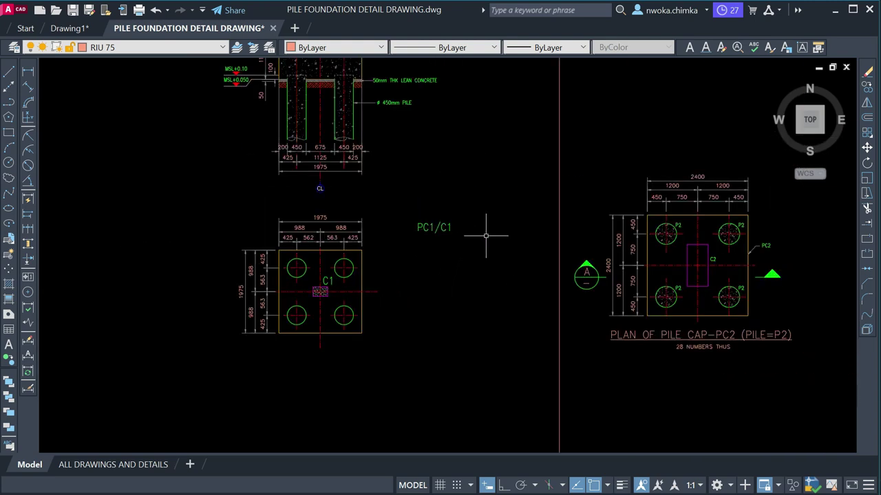
{"action": "scroll", "coordinate": [420, 234], "scroll_direction": "up", "scroll_amount": 4}
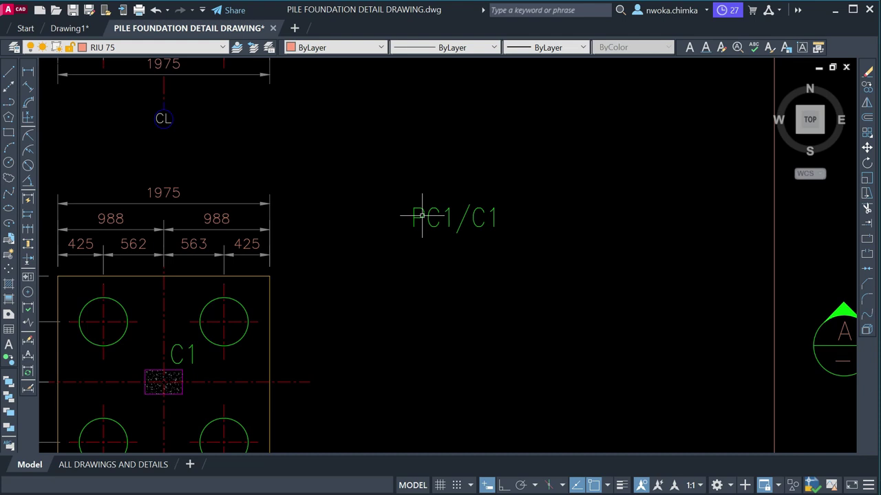
{"action": "scroll", "coordinate": [434, 220], "scroll_direction": "down", "scroll_amount": 2}
{"action": "scroll", "coordinate": [288, 275], "scroll_direction": "up", "scroll_amount": 2}
{"action": "left_click", "coordinate": [318, 267]}
{"action": "left_click", "coordinate": [210, 275]}
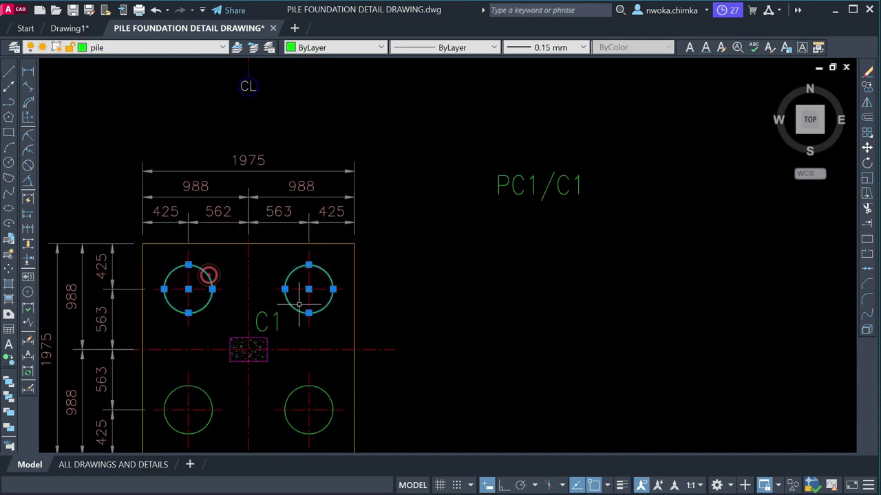
{"action": "left_click", "coordinate": [320, 386]}
{"action": "key", "text": "Escape"}
{"action": "left_click", "coordinate": [205, 390]}
{"action": "left_click", "coordinate": [204, 385]}
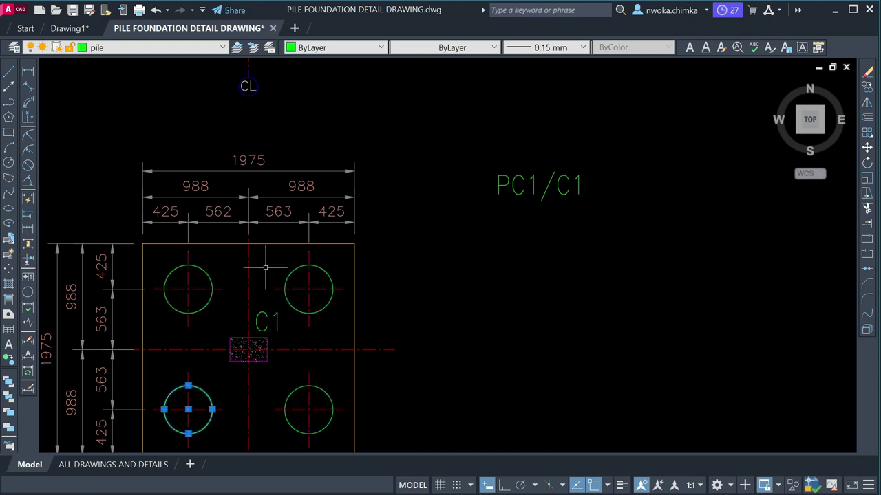
{"action": "scroll", "coordinate": [265, 267], "scroll_direction": "down", "scroll_amount": 5}
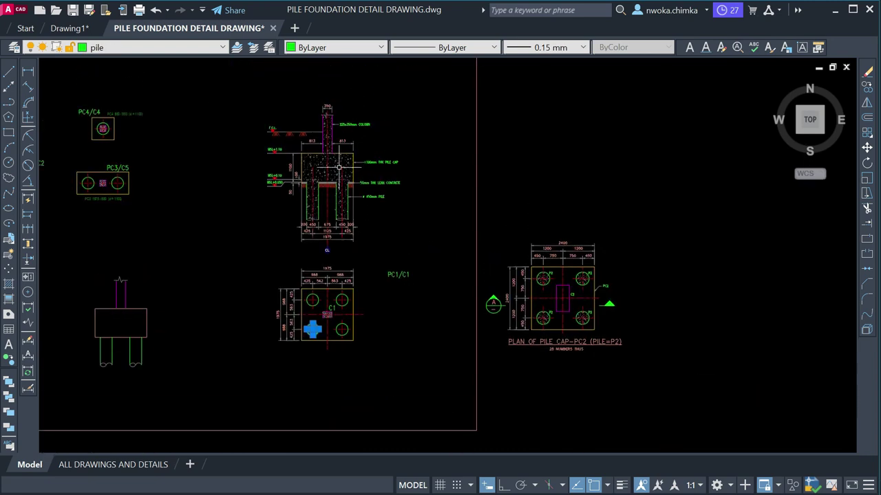
{"action": "scroll", "coordinate": [335, 163], "scroll_direction": "up", "scroll_amount": 2}
{"action": "scroll", "coordinate": [360, 138], "scroll_direction": "down", "scroll_amount": 4}
{"action": "scroll", "coordinate": [354, 238], "scroll_direction": "up", "scroll_amount": 4}
{"action": "key", "text": "Escape"}
- Examine the existing pile P1 detail sheet and compare the PC1/C1 plan with the reference pile cap PC2 plan
{"action": "scroll", "coordinate": [372, 236], "scroll_direction": "down", "scroll_amount": 7}
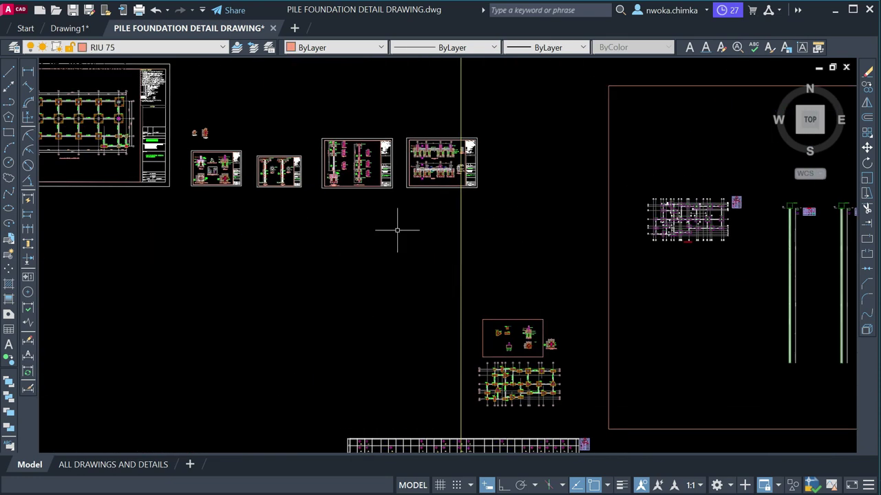
{"action": "scroll", "coordinate": [343, 165], "scroll_direction": "up", "scroll_amount": 6}
{"action": "scroll", "coordinate": [338, 195], "scroll_direction": "down", "scroll_amount": 3}
{"action": "scroll", "coordinate": [301, 294], "scroll_direction": "up", "scroll_amount": 5}
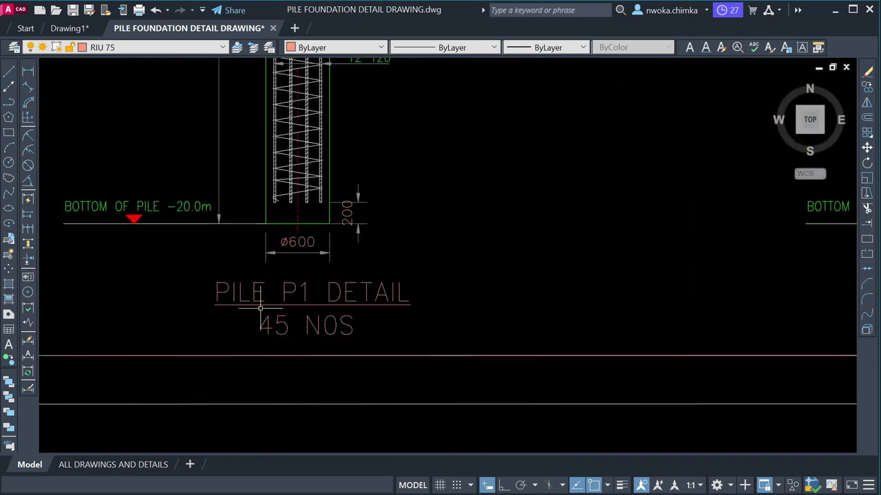
{"action": "scroll", "coordinate": [314, 296], "scroll_direction": "down", "scroll_amount": 5}
{"action": "scroll", "coordinate": [288, 256], "scroll_direction": "down", "scroll_amount": 6}
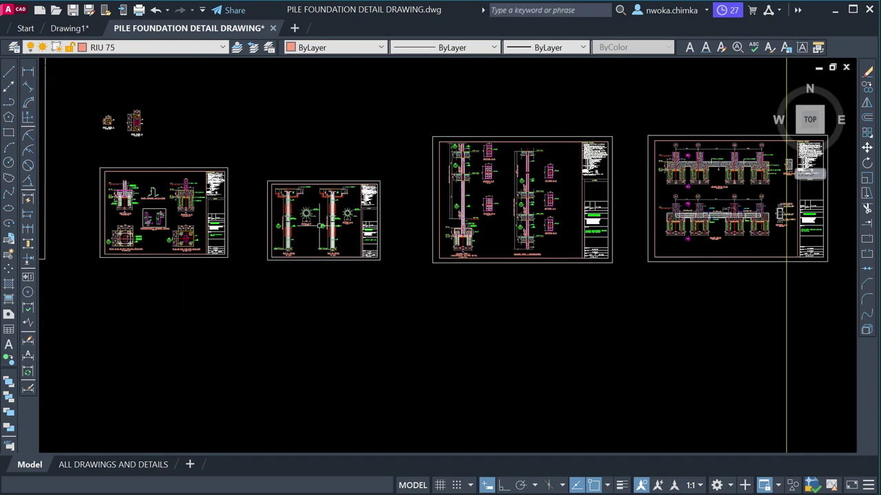
{"action": "middle_click_drag", "start_coordinate": [512, 352], "coordinate": [463, 293]}
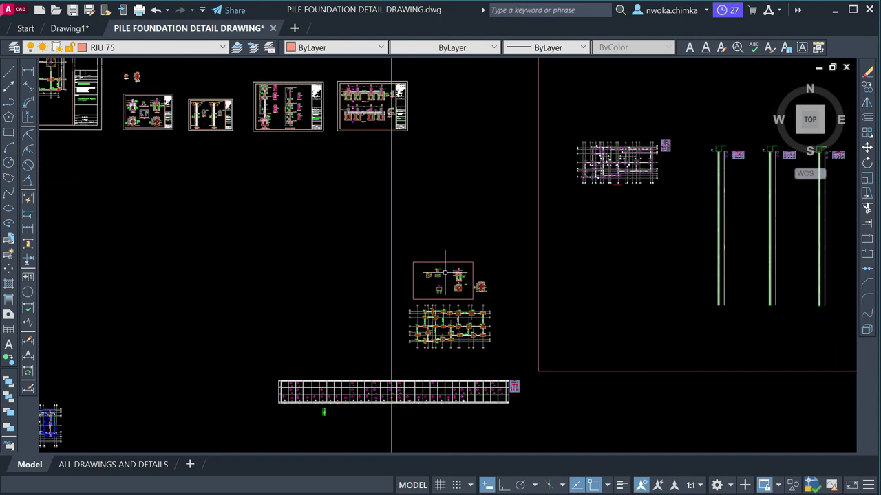
{"action": "scroll", "coordinate": [463, 293], "scroll_direction": "up", "scroll_amount": 3}
{"action": "scroll", "coordinate": [480, 308], "scroll_direction": "up", "scroll_amount": 5}
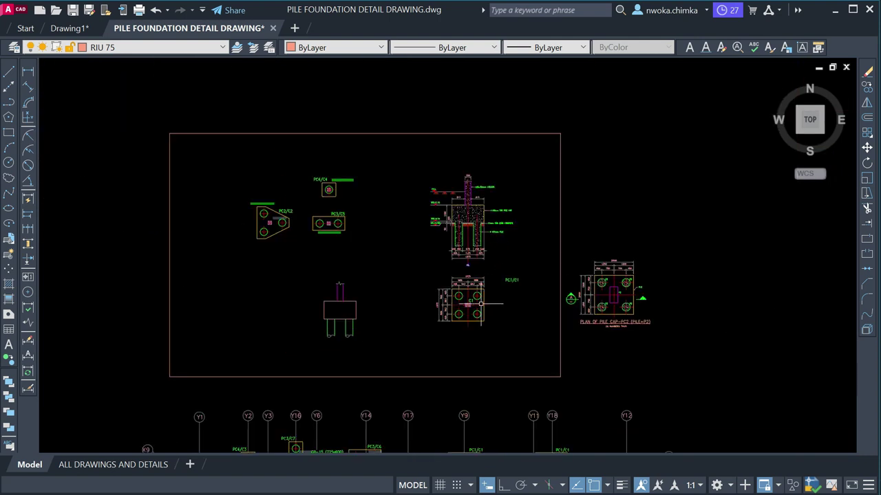
{"action": "middle_click_drag", "start_coordinate": [633, 280], "coordinate": [503, 280]}
{"action": "scroll", "coordinate": [431, 243], "scroll_direction": "up", "scroll_amount": 2}
{"action": "scroll", "coordinate": [446, 205], "scroll_direction": "down", "scroll_amount": 4}
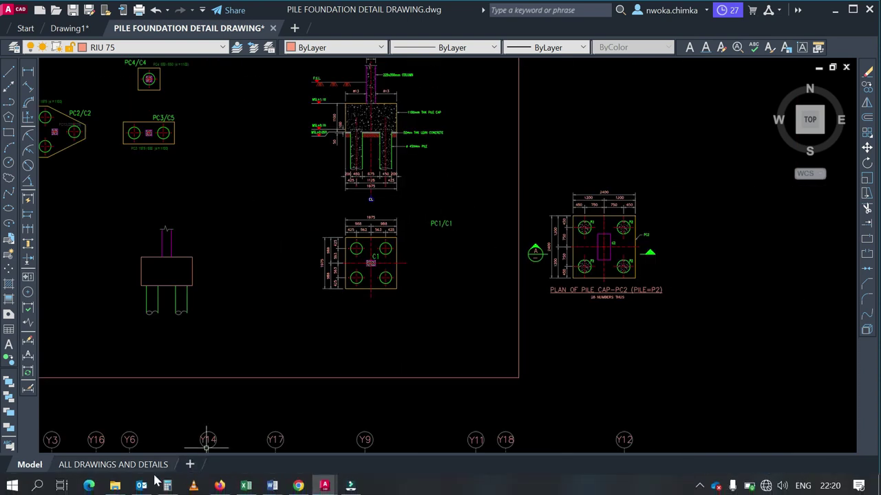
- Switch to File Explorer and browse the Export folder and its PILE DESIGN subfolder for the pile design reports
{"action": "left_click", "coordinate": [115, 486]}
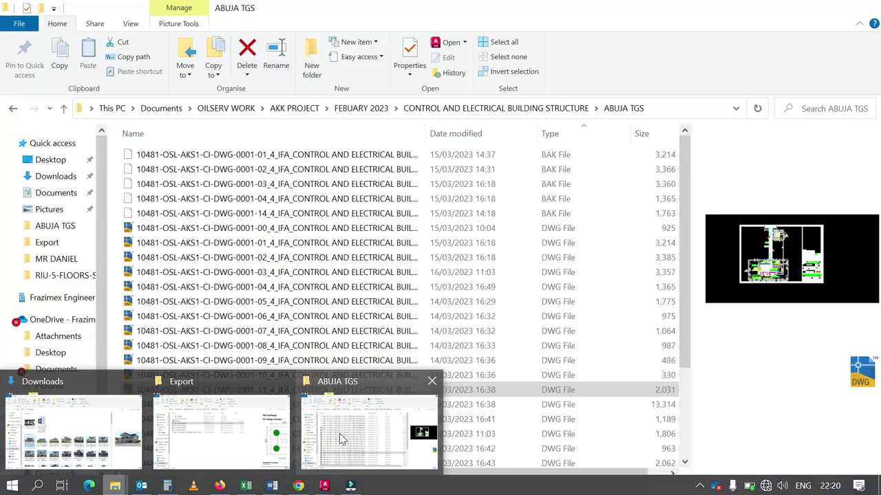
{"action": "left_click", "coordinate": [220, 430]}
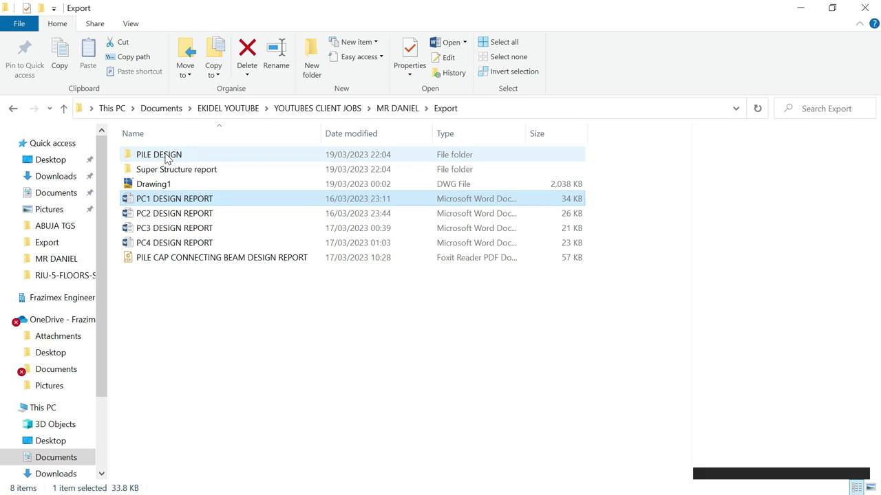
{"action": "double_click", "coordinate": [167, 157]}
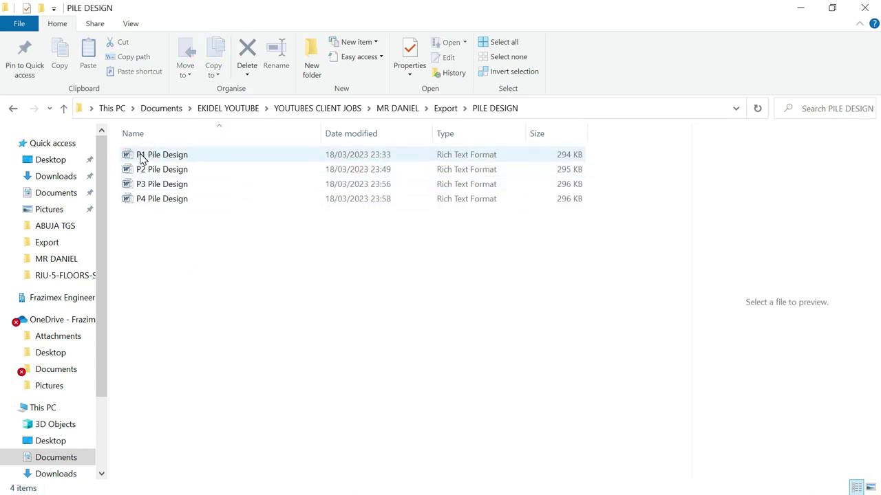
{"action": "left_click", "coordinate": [13, 108]}
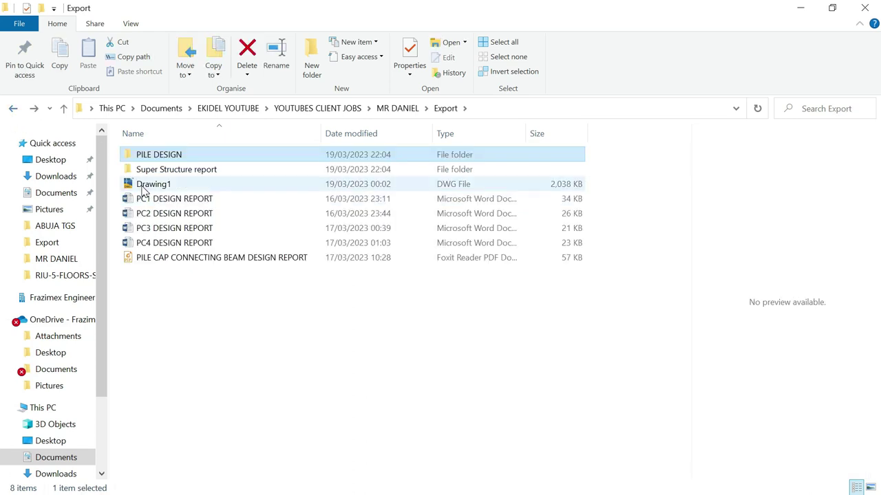
{"action": "double_click", "coordinate": [173, 154]}
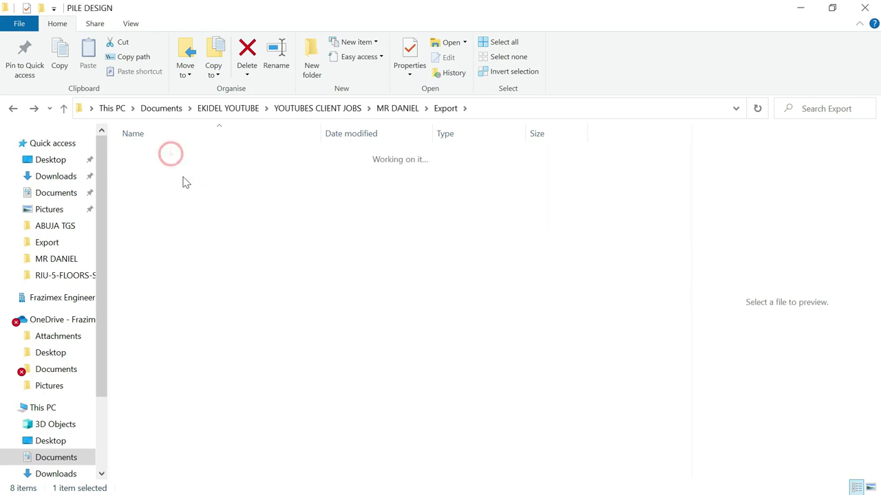
{"action": "left_click", "coordinate": [15, 110]}
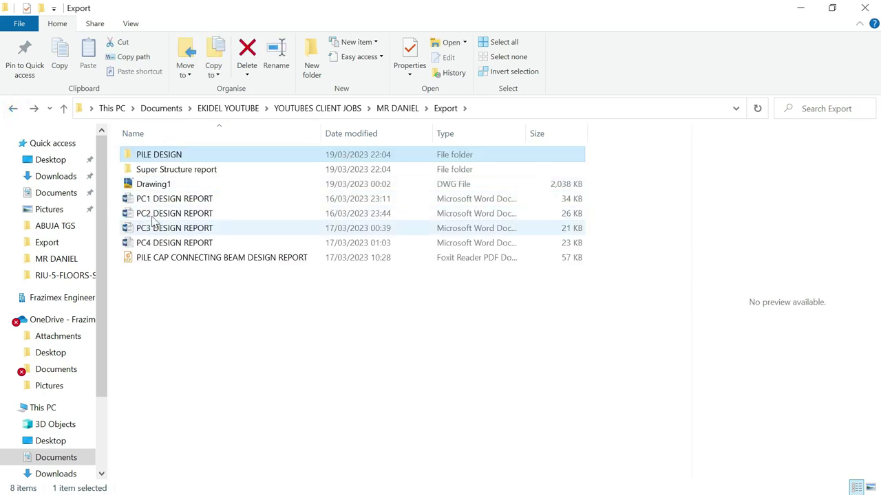
{"action": "left_click", "coordinate": [150, 214]}
{"action": "double_click", "coordinate": [144, 154]}
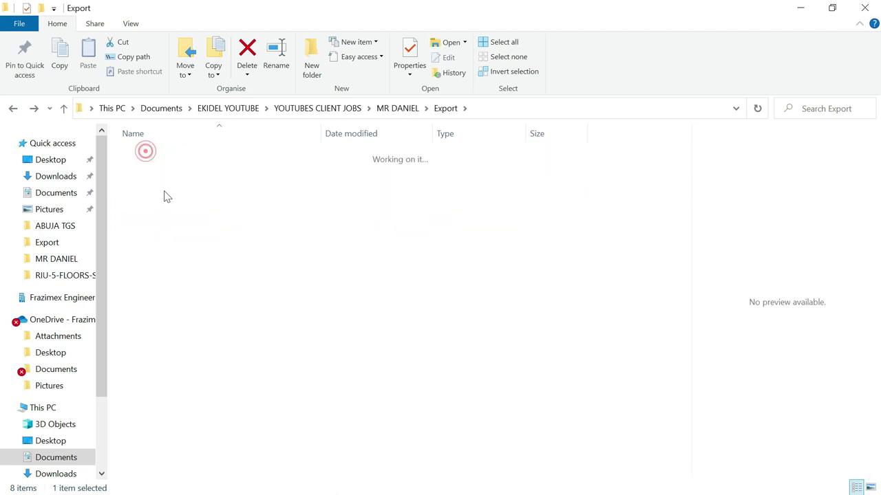
{"action": "left_click", "coordinate": [14, 110]}
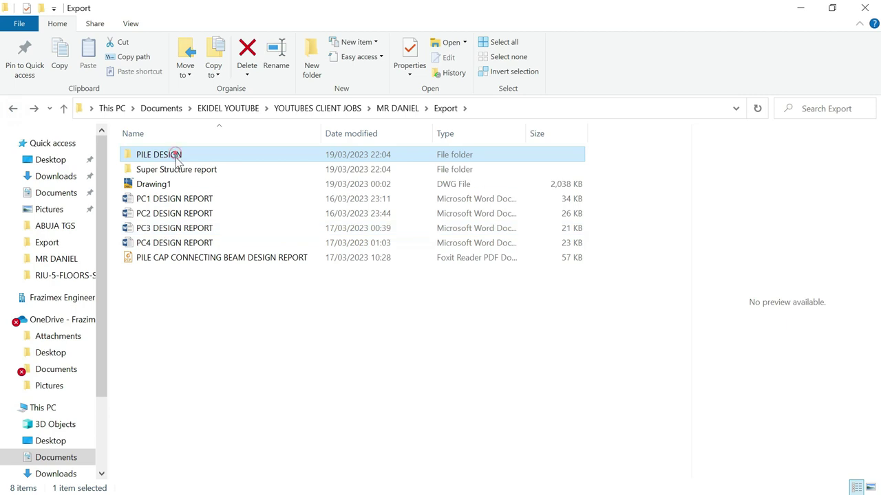
{"action": "double_click", "coordinate": [176, 155]}
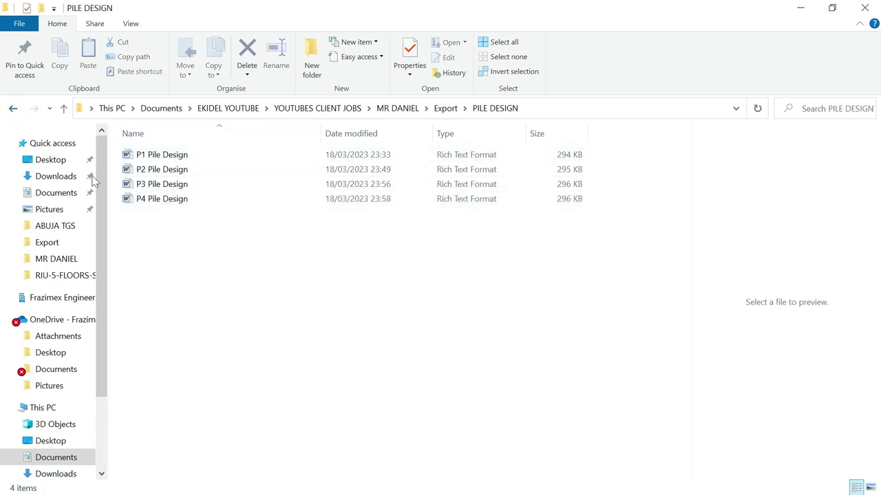
- Open the P1 Pile Design report from the PILE DESIGN subfolder of Export
{"action": "key", "text": "alt+Left"}
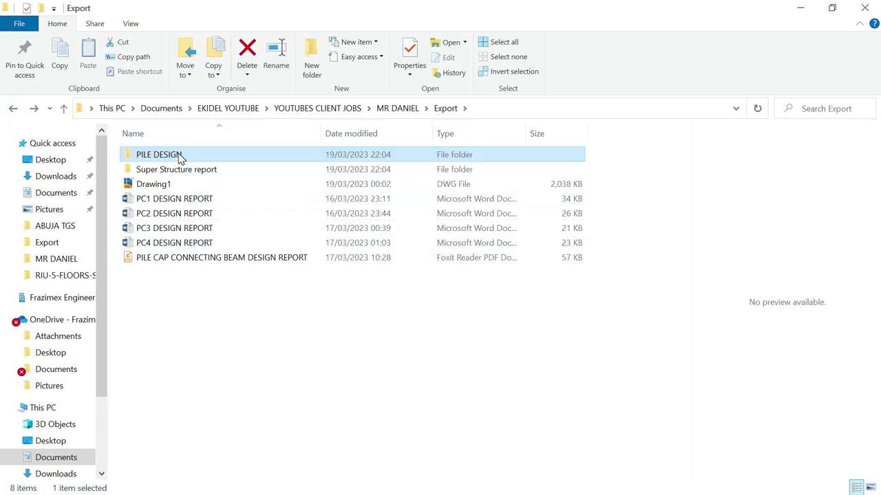
{"action": "double_click", "coordinate": [175, 155]}
{"action": "left_click", "coordinate": [145, 156]}
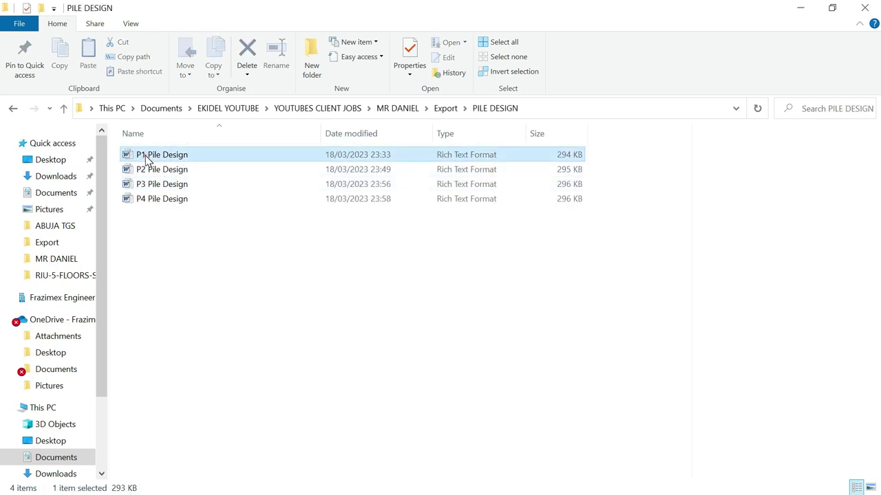
{"action": "double_click", "coordinate": [145, 155]}
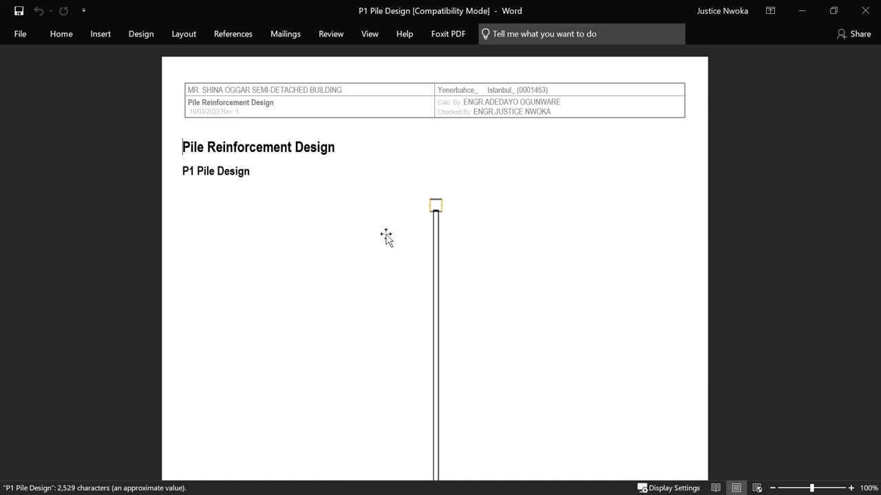
- Read the P1 Pile Design report from geometric properties and rebars through to the working load design summary, and switch back to the AutoCAD drawing
{"action": "scroll", "coordinate": [386, 237], "scroll_direction": "down", "scroll_amount": 12}
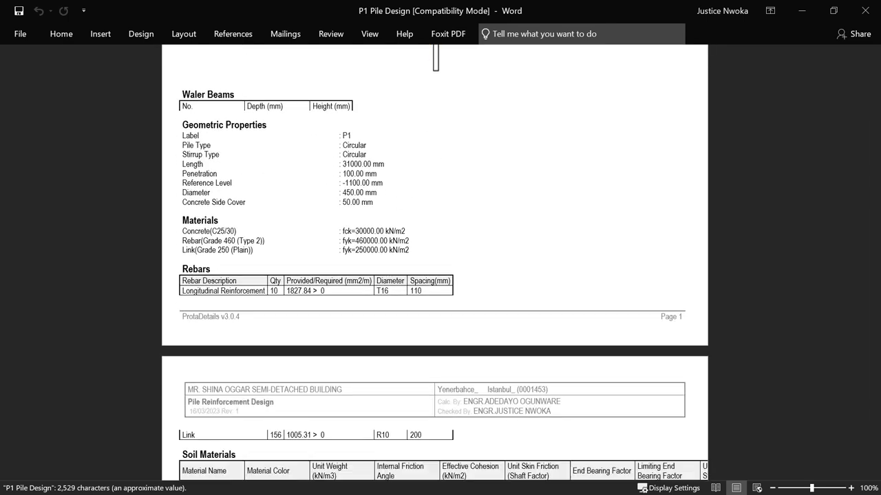
{"action": "scroll", "coordinate": [435, 51], "scroll_direction": "down", "scroll_amount": 10}
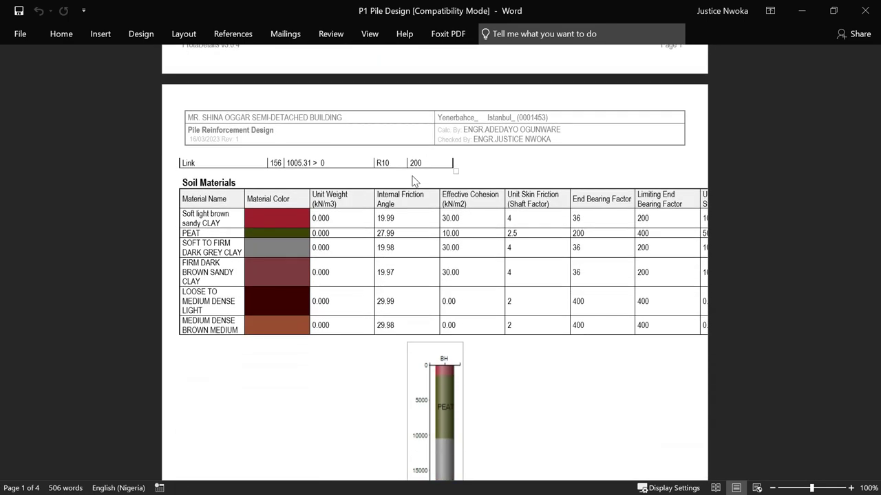
{"action": "scroll", "coordinate": [456, 306], "scroll_direction": "down", "scroll_amount": 4}
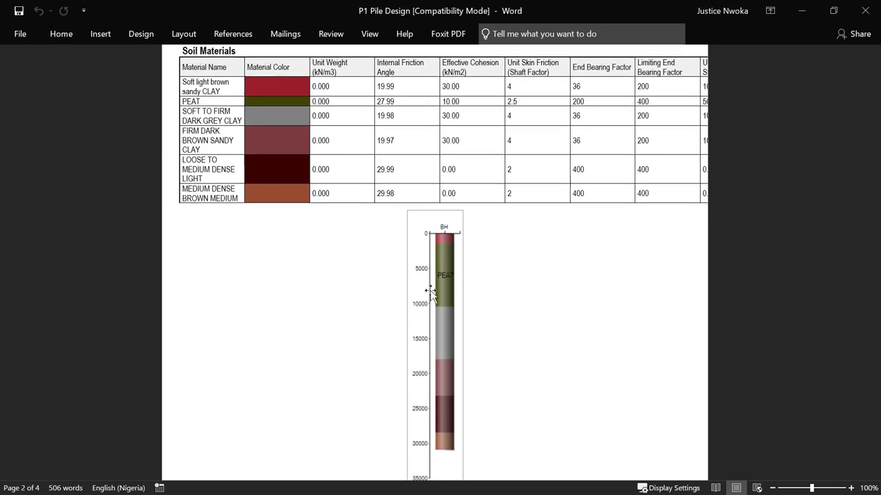
{"action": "scroll", "coordinate": [356, 295], "scroll_direction": "down", "scroll_amount": 2}
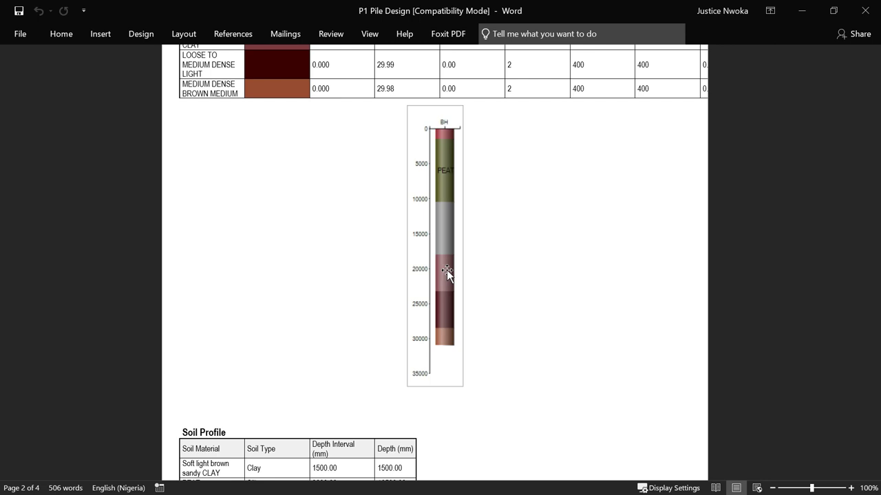
{"action": "scroll", "coordinate": [446, 269], "scroll_direction": "down", "scroll_amount": 6}
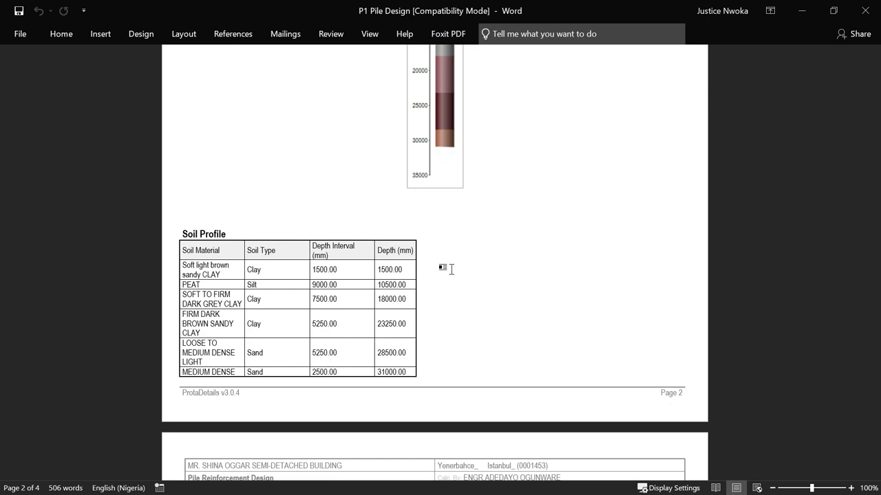
{"action": "scroll", "coordinate": [421, 273], "scroll_direction": "down", "scroll_amount": 1}
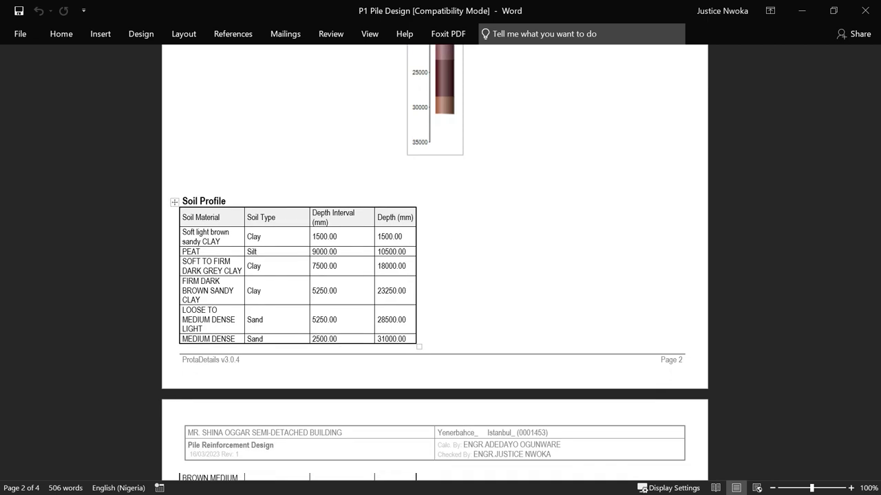
{"action": "scroll", "coordinate": [418, 277], "scroll_direction": "down", "scroll_amount": 7}
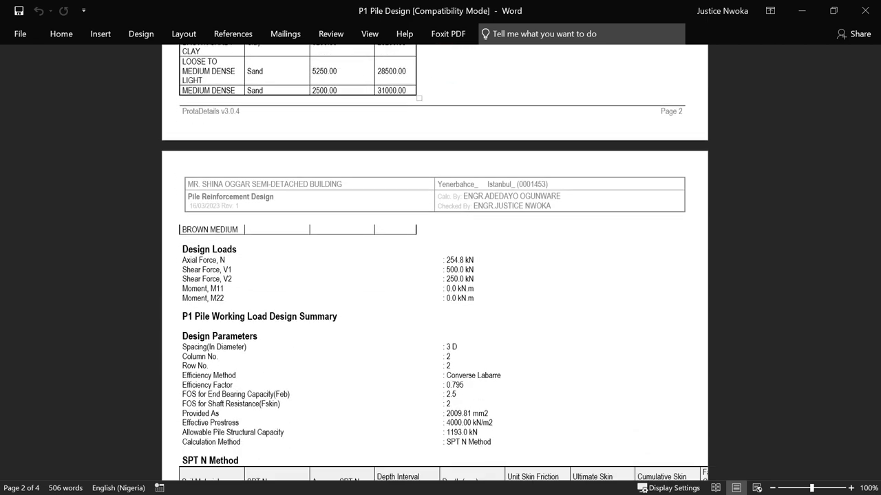
{"action": "scroll", "coordinate": [434, 244], "scroll_direction": "down", "scroll_amount": 20}
{"action": "scroll", "coordinate": [434, 244], "scroll_direction": "down", "scroll_amount": 13}
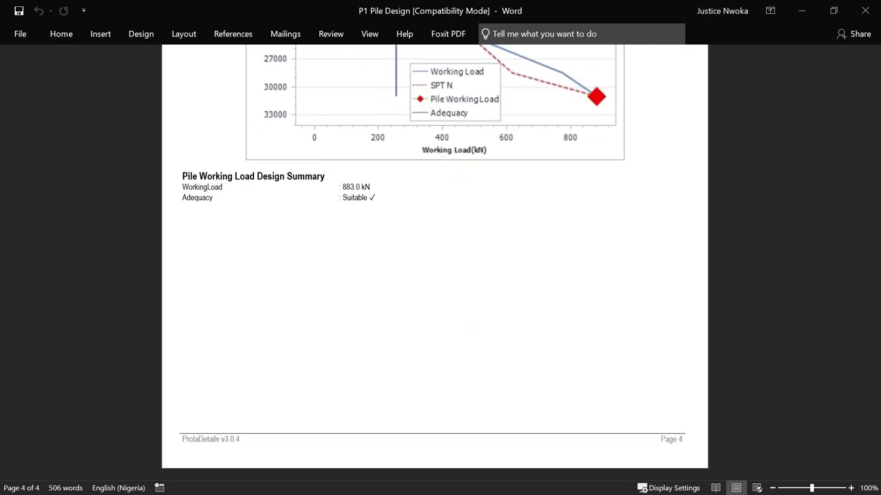
{"action": "left_click_drag", "start_coordinate": [383, 197], "coordinate": [358, 199]}
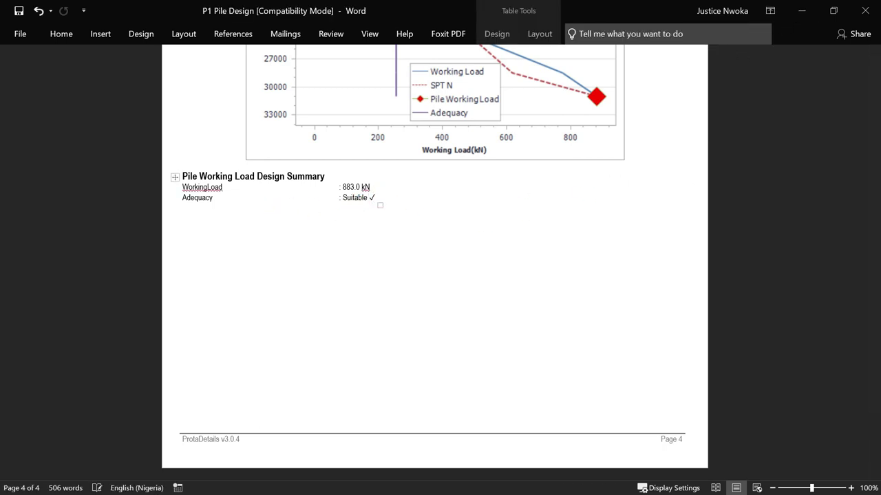
{"action": "scroll", "coordinate": [525, 226], "scroll_direction": "up", "scroll_amount": 20}
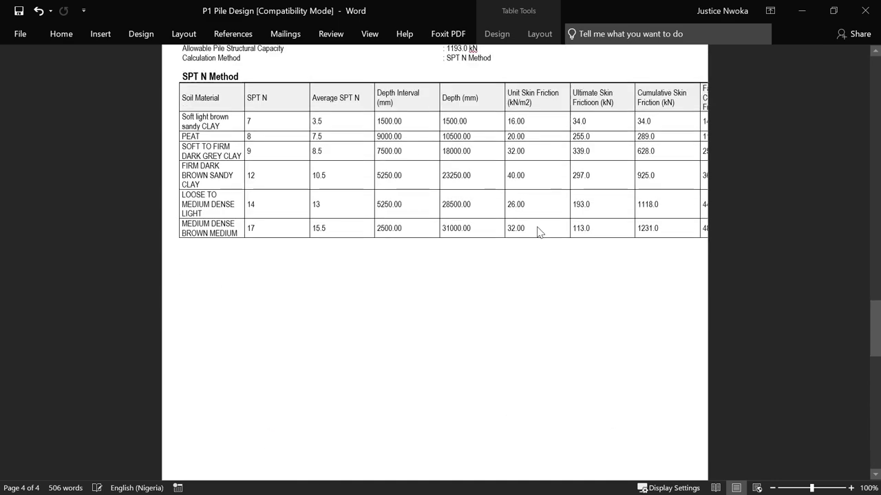
{"action": "scroll", "coordinate": [541, 234], "scroll_direction": "up", "scroll_amount": 20}
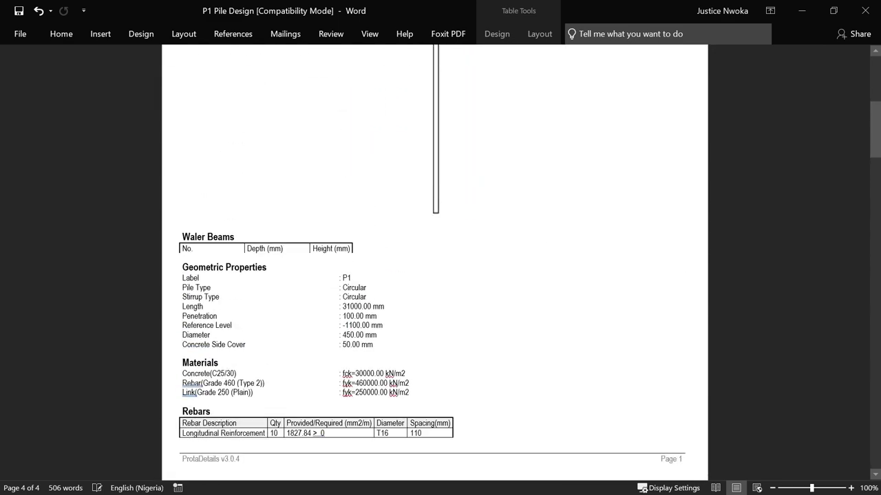
{"action": "left_click", "coordinate": [809, 12]}
{"action": "left_click", "coordinate": [802, 10]}
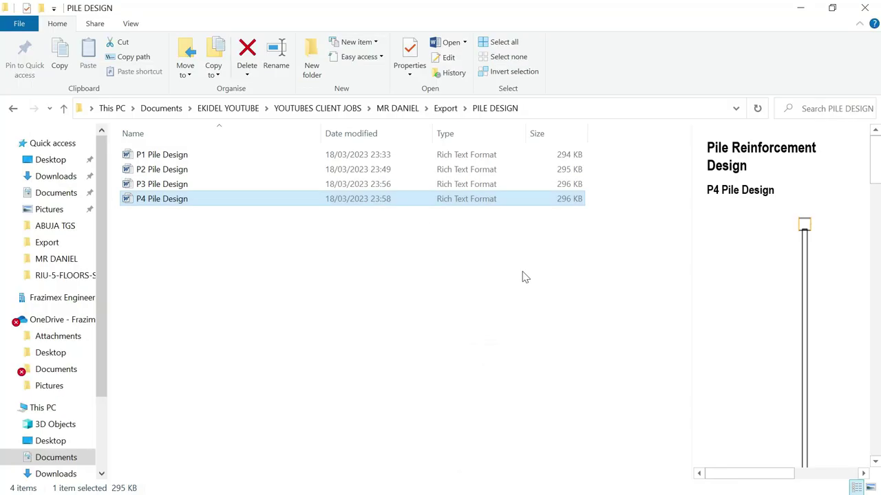
{"action": "left_click", "coordinate": [801, 8]}
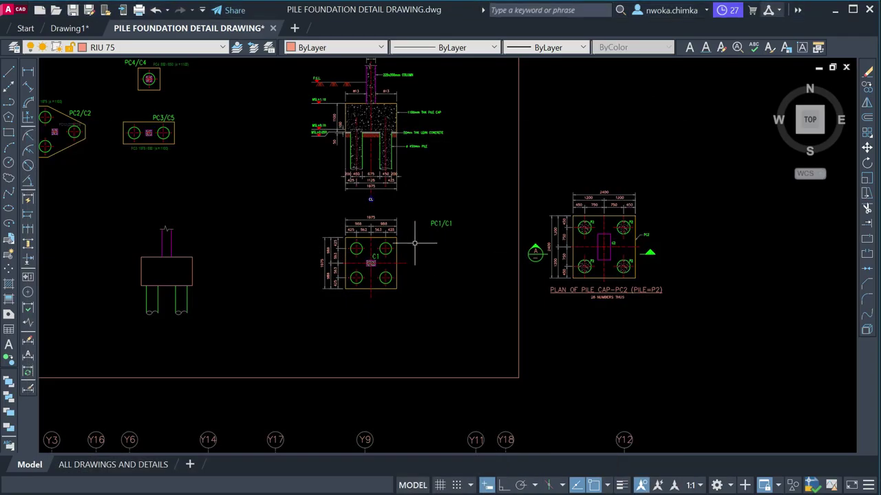
- Copy the overall width dimension above the PC1/C1 plan into the empty space between this plan and the reference PC2 plan
{"action": "scroll", "coordinate": [485, 239], "scroll_direction": "up", "scroll_amount": 3}
{"action": "scroll", "coordinate": [258, 278], "scroll_direction": "up", "scroll_amount": 2}
{"action": "left_click", "coordinate": [263, 277]}
{"action": "middle_click_drag", "start_coordinate": [294, 247], "coordinate": [403, 293]}
{"action": "key", "text": "Escape"}
{"action": "left_click", "coordinate": [337, 163]}
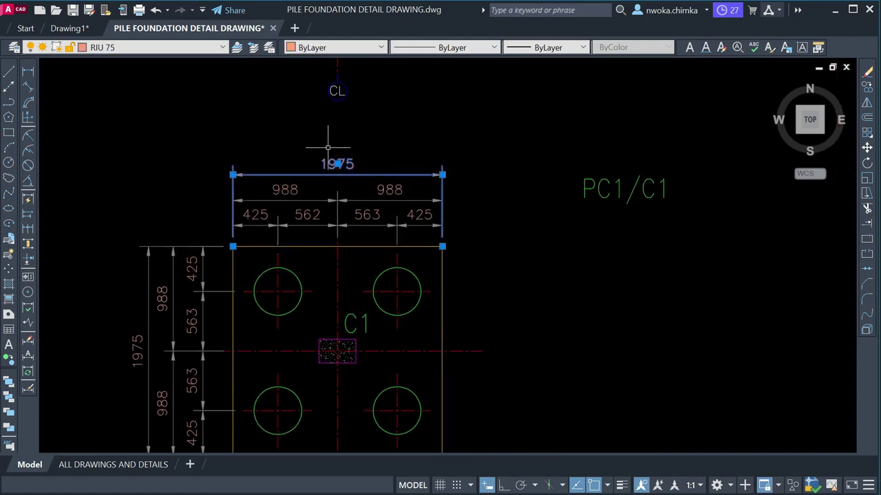
{"action": "type", "text": "o"}
{"action": "key", "text": "Return"}
{"action": "left_click", "coordinate": [337, 164]}
{"action": "scroll", "coordinate": [186, 169], "scroll_direction": "down", "scroll_amount": 4}
{"action": "left_click", "coordinate": [396, 252]}
{"action": "key", "text": "Escape"}
- Explode the copied overall dimension and inspect the text height in the properties of its number
{"action": "left_click", "coordinate": [410, 246]}
{"action": "left_click", "coordinate": [399, 267]}
{"action": "key", "text": "Escape"}
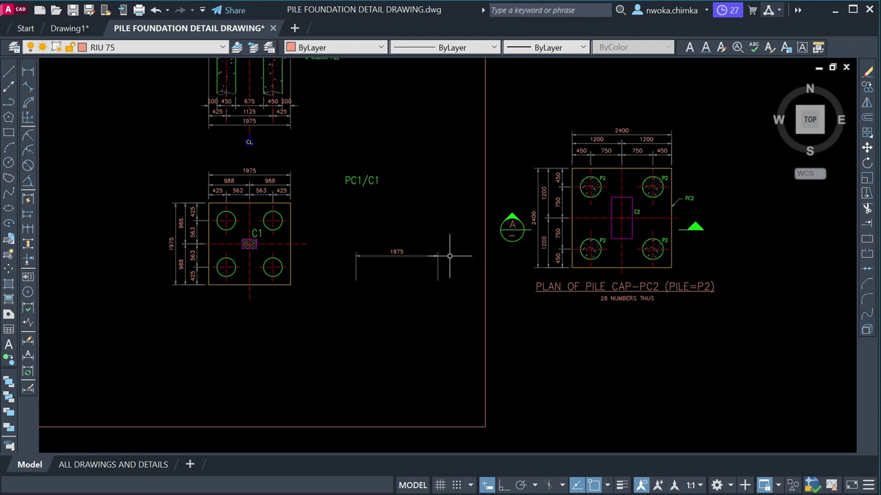
{"action": "scroll", "coordinate": [443, 252], "scroll_direction": "up", "scroll_amount": 2}
{"action": "left_click", "coordinate": [439, 257]}
{"action": "type", "text": "pr"}
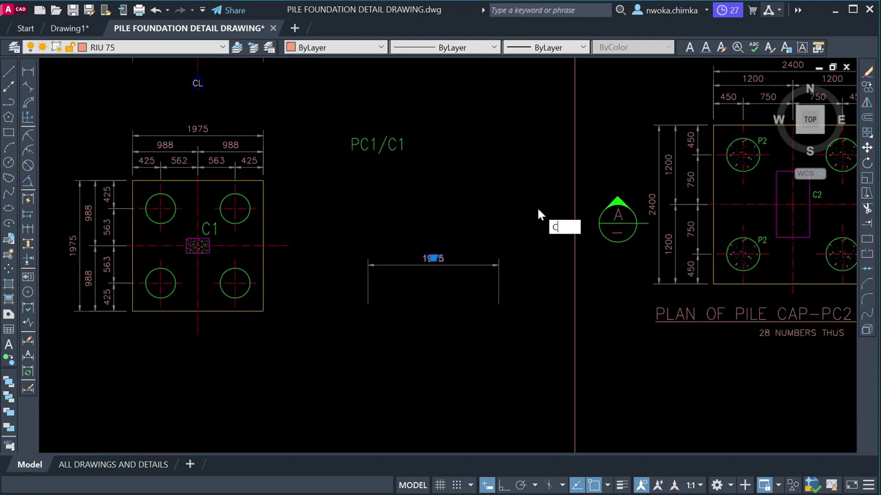
{"action": "key", "text": "Return"}
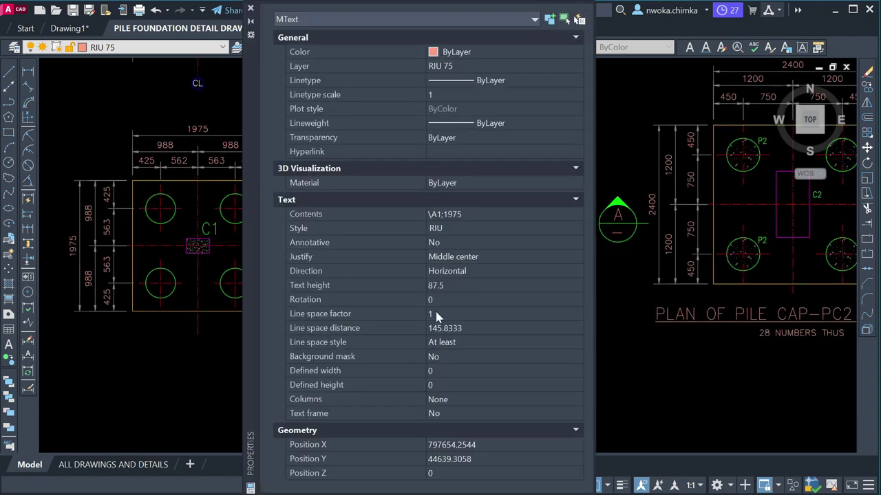
{"action": "scroll", "coordinate": [236, 279], "scroll_direction": "down", "scroll_amount": 2}
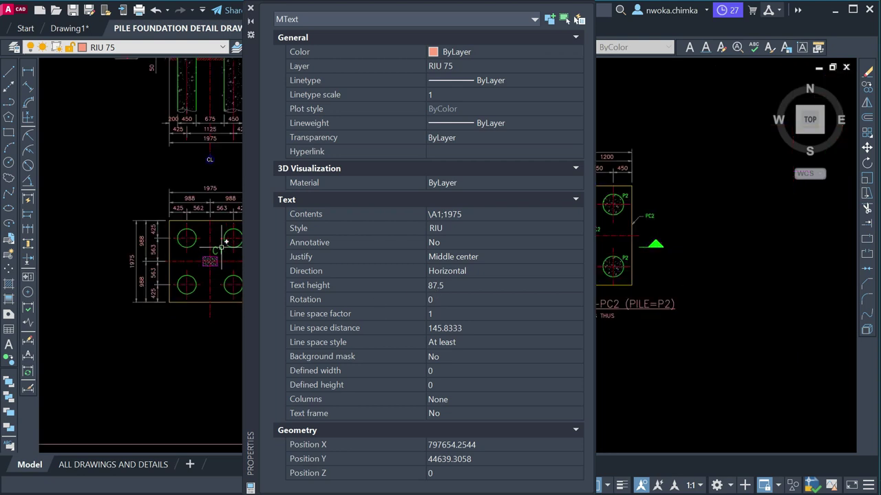
- Set the text height of the C1 label above the hatched column to 87.5
{"action": "key", "text": "Escape"}
{"action": "scroll", "coordinate": [220, 246], "scroll_direction": "up", "scroll_amount": 2}
{"action": "left_click", "coordinate": [206, 265]}
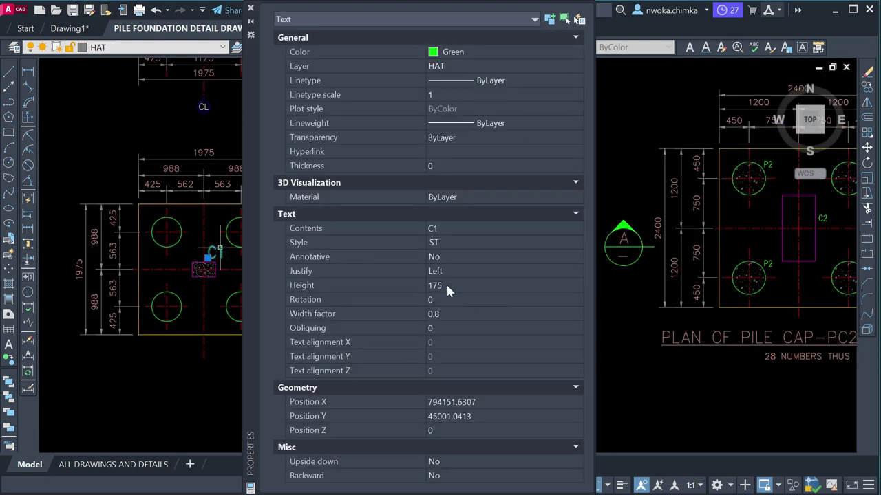
{"action": "left_click", "coordinate": [447, 288]}
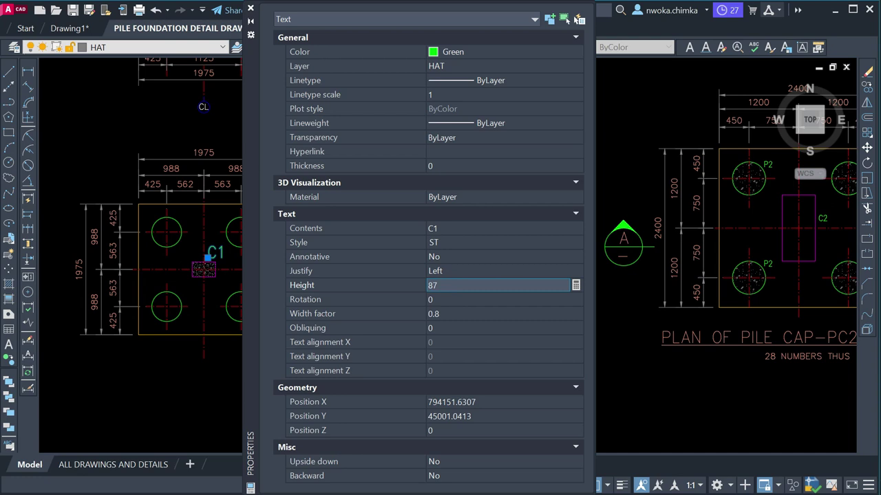
{"action": "left_click", "coordinate": [474, 310]}
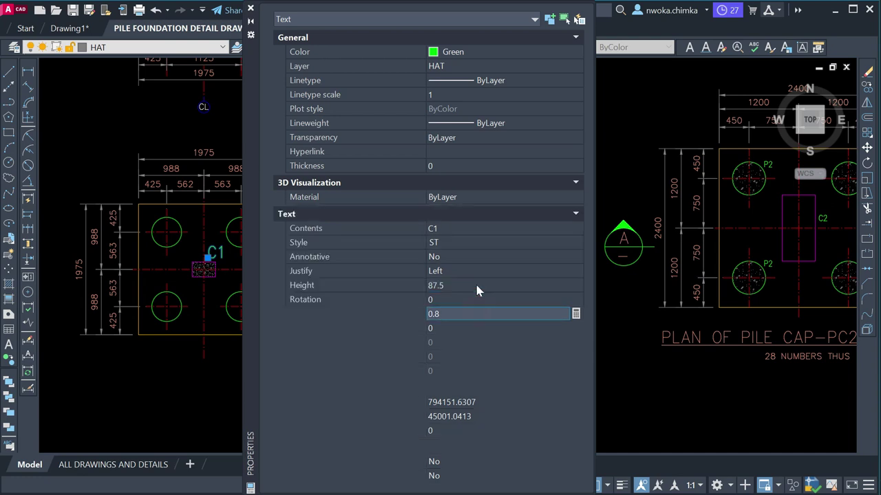
{"action": "left_click", "coordinate": [251, 8]}
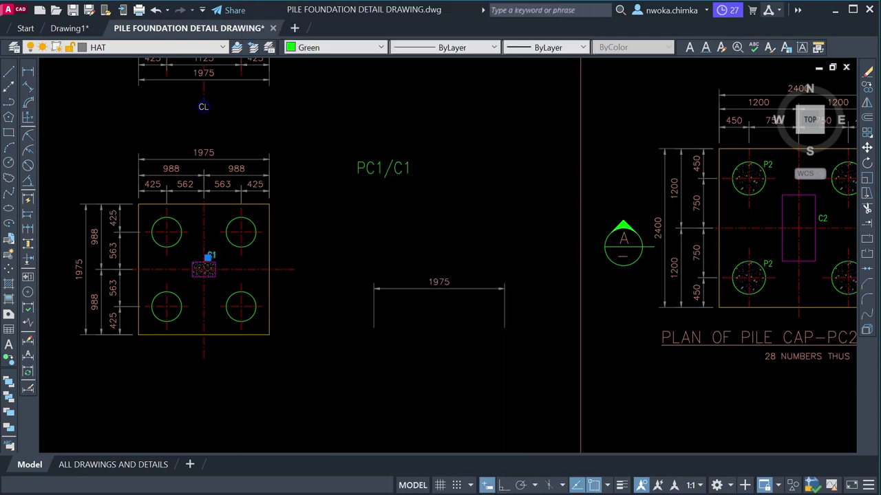
- Erase all pieces of the exploded dimension copy to the right of the pile cap plan
{"action": "left_click", "coordinate": [527, 252]}
{"action": "left_click", "coordinate": [368, 339]}
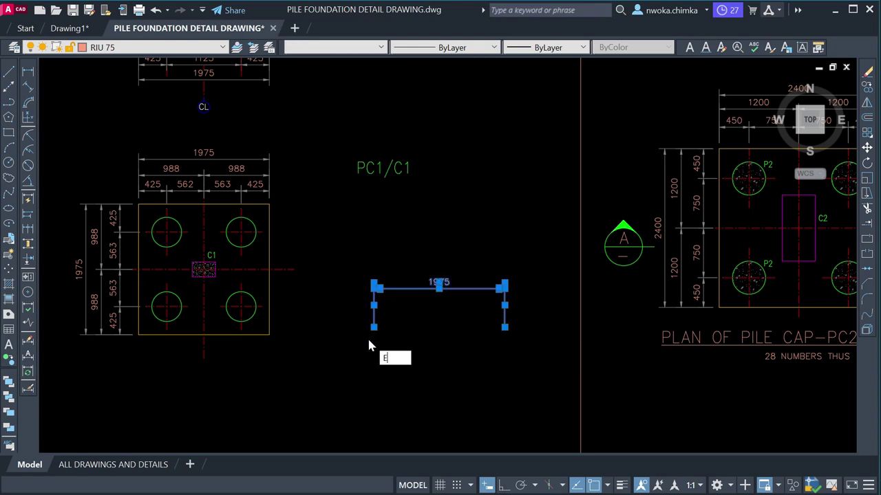
{"action": "key", "text": "Return"}
- Move the resized C1 label slightly right and up, near the upper-right corner of the hatched column
{"action": "scroll", "coordinate": [182, 245], "scroll_direction": "up", "scroll_amount": 6}
{"action": "left_click", "coordinate": [379, 303]}
{"action": "left_click", "coordinate": [315, 318]}
{"action": "type", "text": "m"}
{"action": "key", "text": "Return"}
{"action": "scroll", "coordinate": [369, 312], "scroll_direction": "up", "scroll_amount": 4}
{"action": "left_click", "coordinate": [370, 312]}
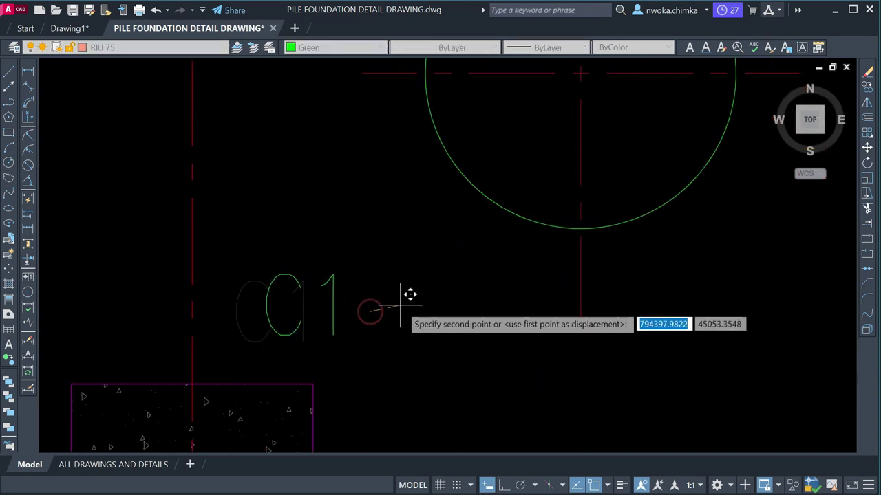
{"action": "left_click", "coordinate": [407, 309]}
{"action": "scroll", "coordinate": [407, 309], "scroll_direction": "down", "scroll_amount": 3}
- Copy the C1 label to the upper-right side of the top-right pile circle in the PC1/C1 plan
{"action": "left_click", "coordinate": [355, 285]}
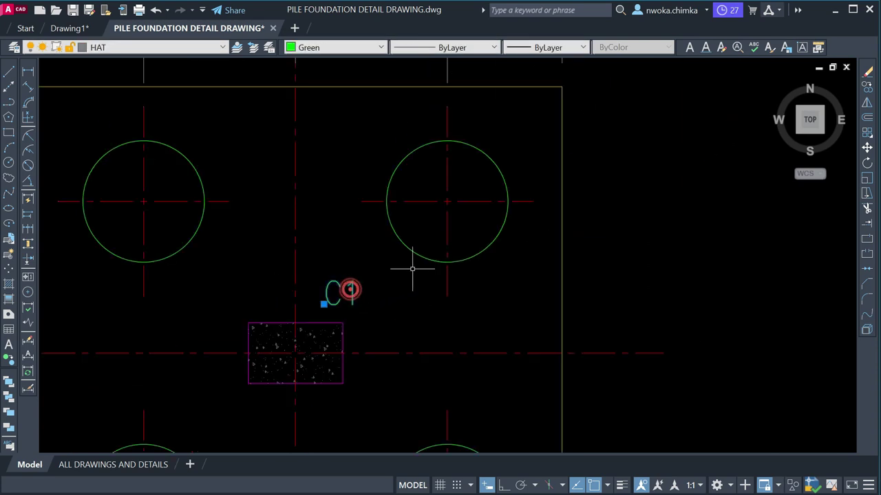
{"action": "type", "text": "co"}
{"action": "key", "text": "Return"}
{"action": "left_click", "coordinate": [383, 300]}
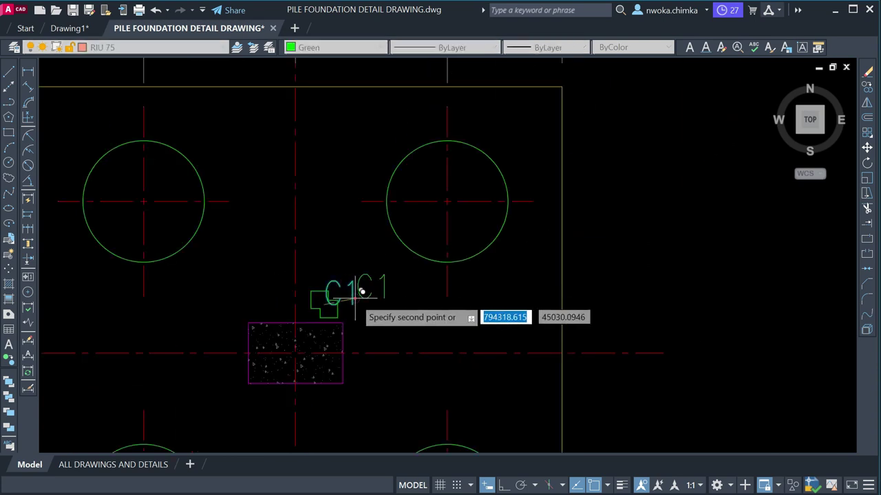
{"action": "scroll", "coordinate": [419, 277], "scroll_direction": "down", "scroll_amount": 6}
{"action": "scroll", "coordinate": [582, 186], "scroll_direction": "up", "scroll_amount": 2}
{"action": "scroll", "coordinate": [417, 212], "scroll_direction": "up", "scroll_amount": 2}
{"action": "scroll", "coordinate": [413, 222], "scroll_direction": "down", "scroll_amount": 4}
{"action": "scroll", "coordinate": [348, 261], "scroll_direction": "up", "scroll_amount": 6}
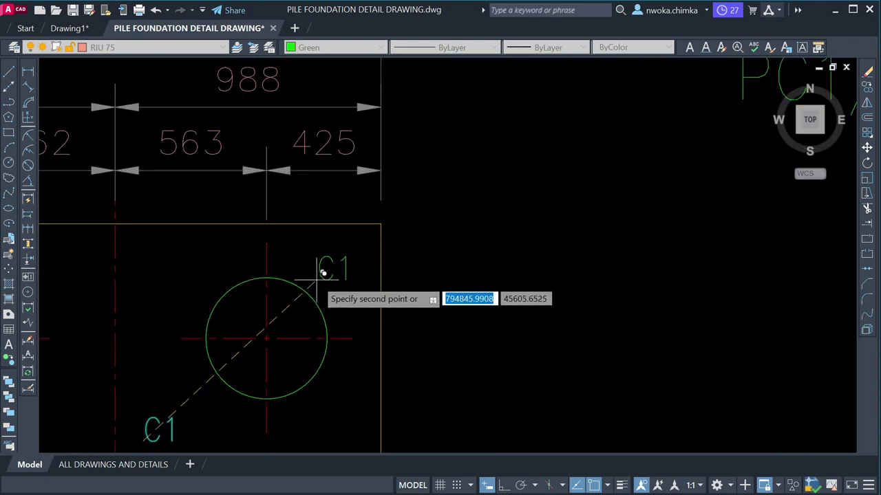
{"action": "key", "text": "Escape"}
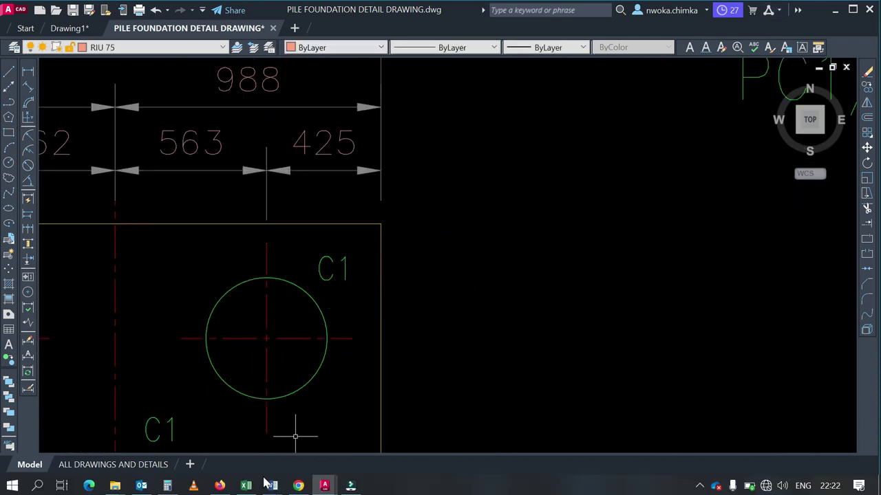
- Check the P1 Pile Design report in Word once more and return to the PC1/C1 label in the AutoCAD drawing
{"action": "mouse_move", "coordinate": [271, 485]}
{"action": "left_click", "coordinate": [404, 433]}
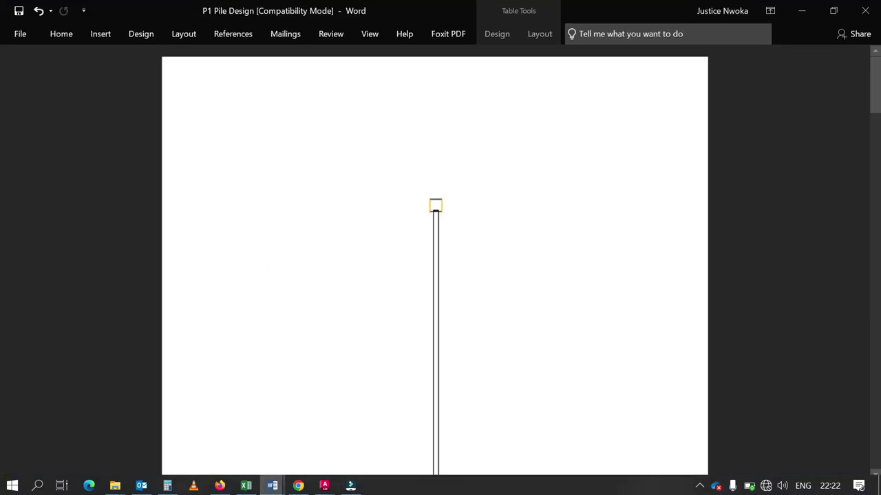
{"action": "left_click", "coordinate": [798, 11]}
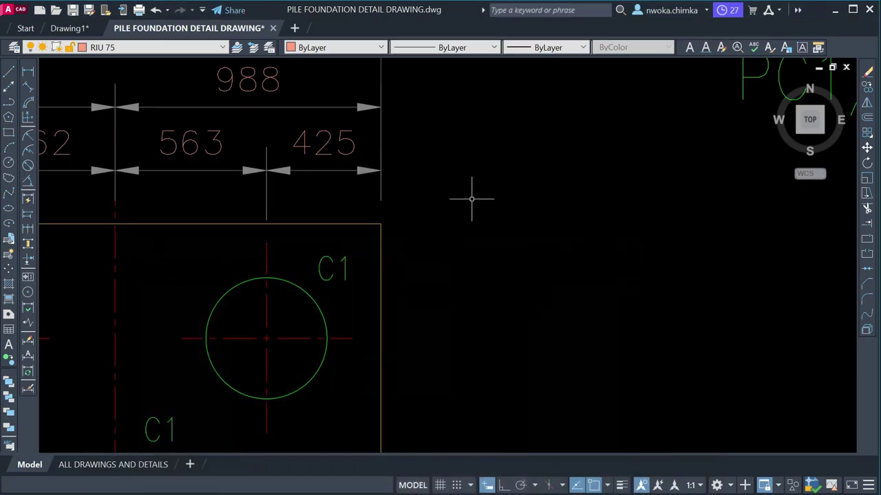
{"action": "scroll", "coordinate": [447, 231], "scroll_direction": "down", "scroll_amount": 4}
{"action": "scroll", "coordinate": [597, 175], "scroll_direction": "up", "scroll_amount": 4}
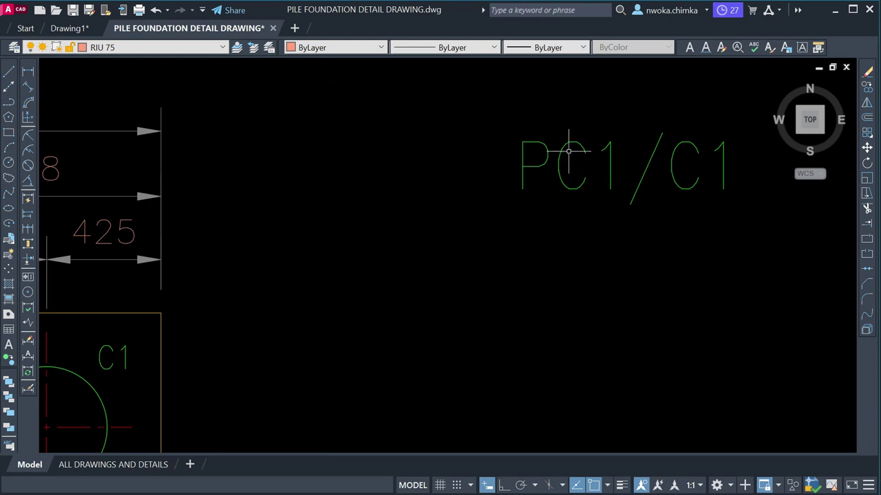
{"action": "scroll", "coordinate": [568, 150], "scroll_direction": "down", "scroll_amount": 2}
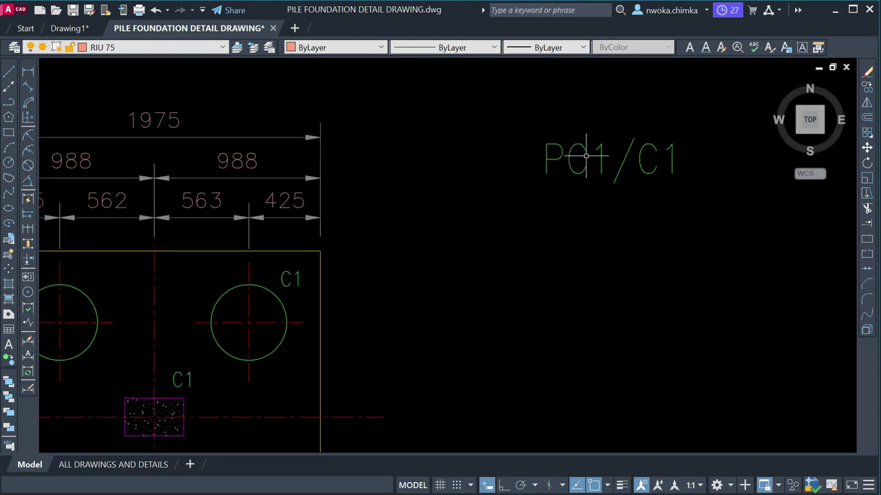
- Change the copied C1 label beside the upper-right pile of the PC1 plan to read P1
{"action": "scroll", "coordinate": [585, 156], "scroll_direction": "down", "scroll_amount": 4}
{"action": "scroll", "coordinate": [483, 225], "scroll_direction": "up", "scroll_amount": 4}
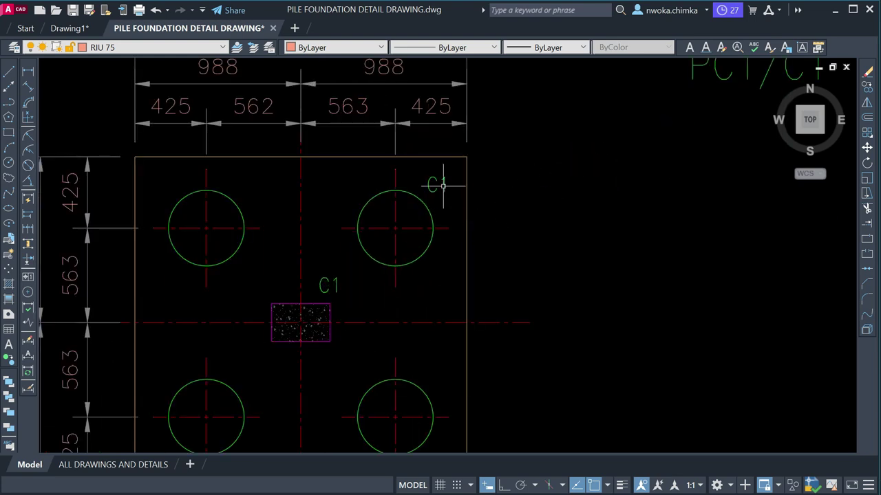
{"action": "mouse_move", "coordinate": [441, 182]}
{"action": "left_click", "coordinate": [436, 179]}
{"action": "scroll", "coordinate": [436, 183], "scroll_direction": "up", "scroll_amount": 4}
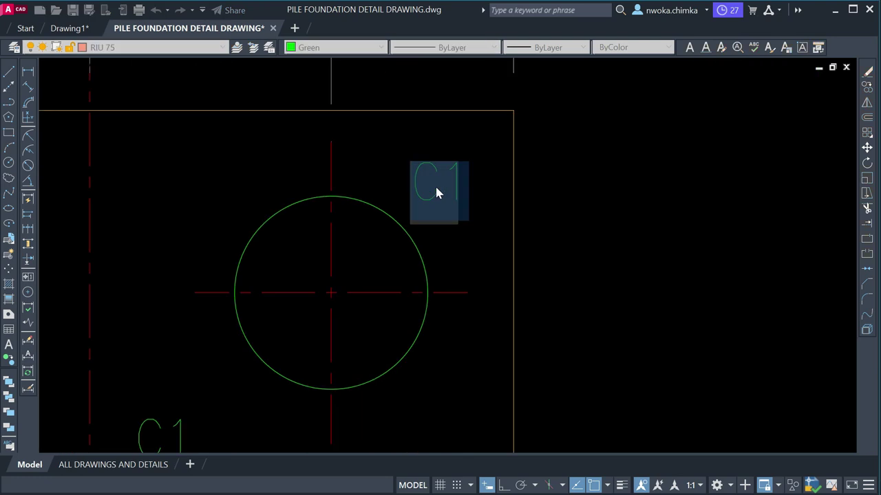
{"action": "type", "text": "P"}
{"action": "left_click", "coordinate": [462, 260]}
{"action": "key", "text": "Escape"}
- Examine how the piles, column and pile cap are labelled in the PC2 reference plan
{"action": "scroll", "coordinate": [279, 173], "scroll_direction": "down", "scroll_amount": 7}
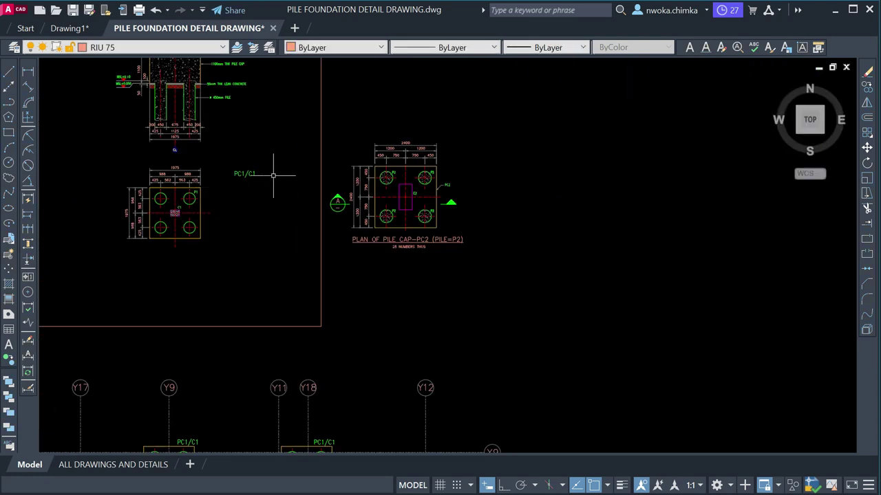
{"action": "scroll", "coordinate": [377, 167], "scroll_direction": "up", "scroll_amount": 3}
{"action": "scroll", "coordinate": [503, 186], "scroll_direction": "up", "scroll_amount": 2}
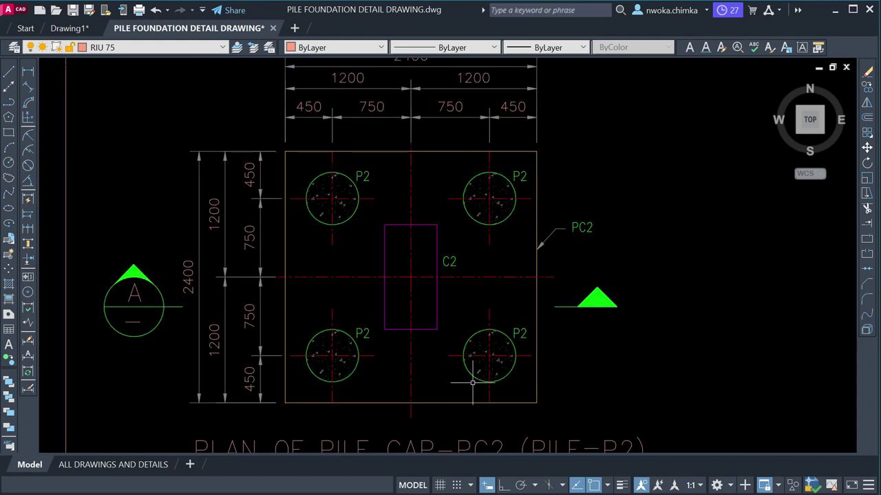
{"action": "scroll", "coordinate": [588, 244], "scroll_direction": "down", "scroll_amount": 2}
{"action": "scroll", "coordinate": [581, 243], "scroll_direction": "up", "scroll_amount": 4}
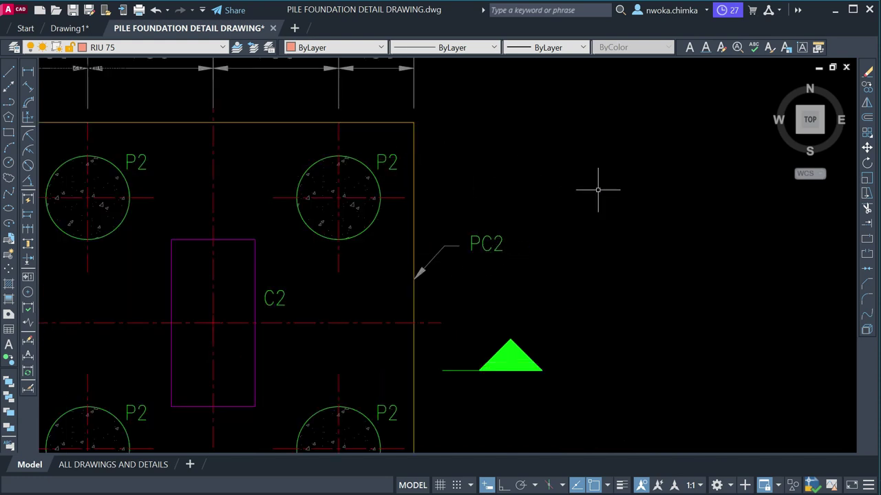
{"action": "scroll", "coordinate": [597, 190], "scroll_direction": "down", "scroll_amount": 8}
- Copy the P1 label to the upper-right side of each of the other three pile circles in the PC1 plan
{"action": "scroll", "coordinate": [365, 217], "scroll_direction": "up", "scroll_amount": 8}
{"action": "left_click", "coordinate": [292, 220]}
{"action": "type", "text": "co"}
{"action": "key", "text": "Return"}
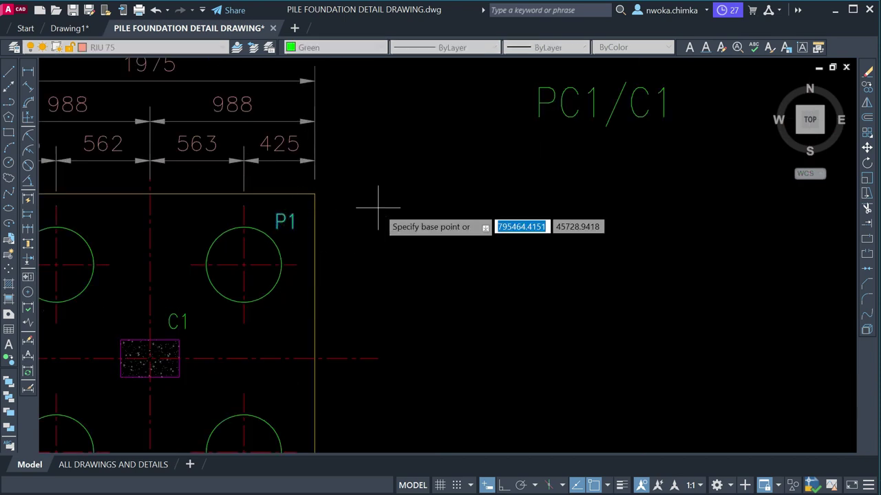
{"action": "left_click", "coordinate": [277, 211]}
{"action": "scroll", "coordinate": [495, 161], "scroll_direction": "down", "scroll_amount": 2}
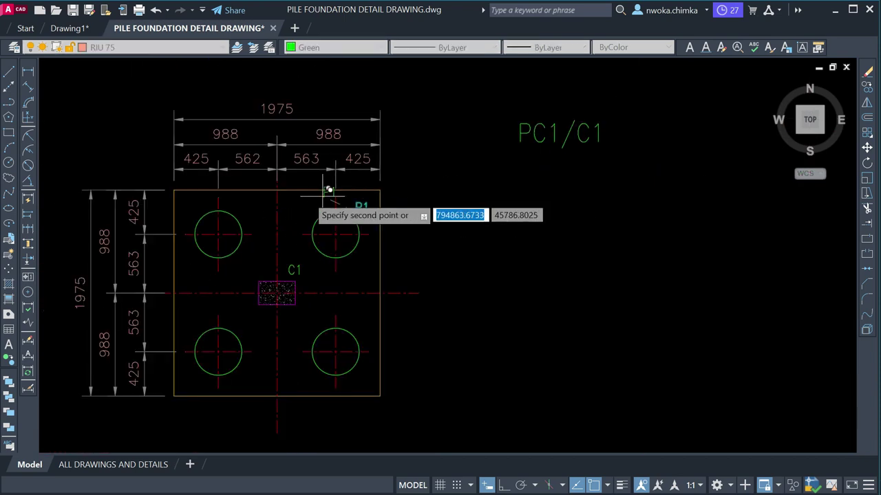
{"action": "scroll", "coordinate": [237, 203], "scroll_direction": "up", "scroll_amount": 4}
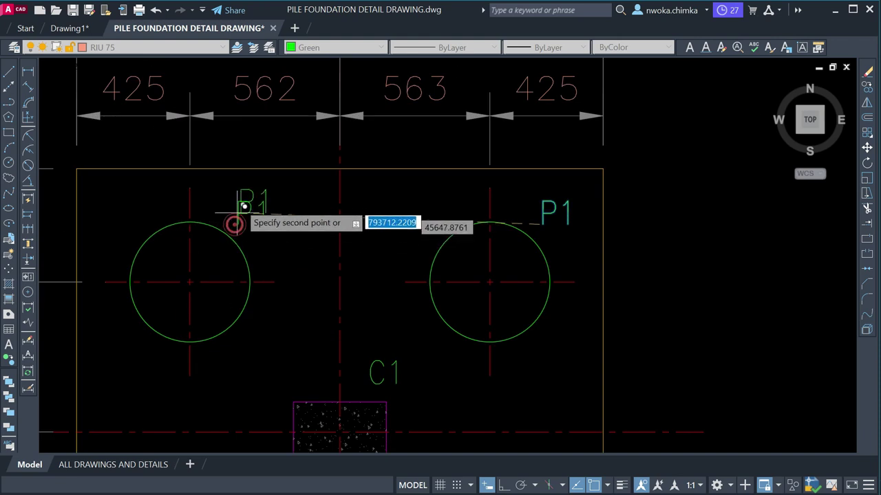
{"action": "scroll", "coordinate": [244, 206], "scroll_direction": "down", "scroll_amount": 6}
{"action": "scroll", "coordinate": [277, 285], "scroll_direction": "up", "scroll_amount": 8}
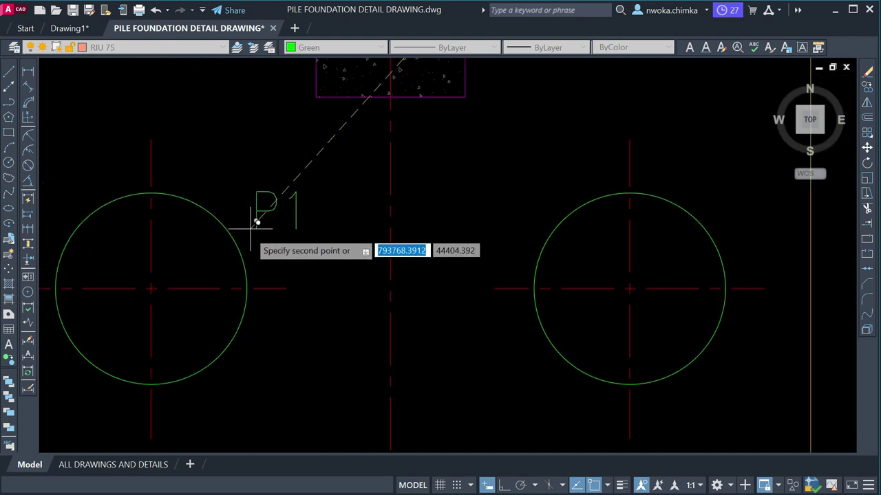
{"action": "scroll", "coordinate": [474, 228], "scroll_direction": "down", "scroll_amount": 2}
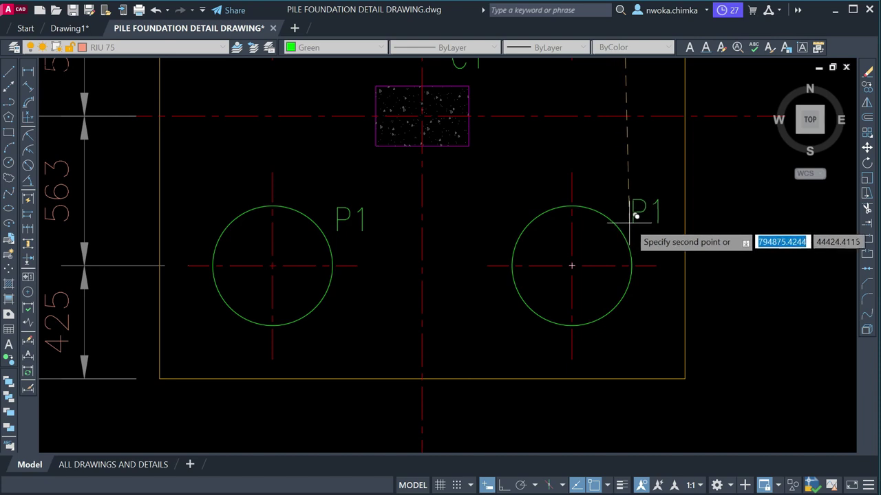
{"action": "left_click", "coordinate": [630, 227]}
- Move the lower-right pile's P1 label slightly right and up, clear of the circle
{"action": "left_click", "coordinate": [642, 214]}
{"action": "left_click", "coordinate": [623, 200]}
{"action": "type", "text": "m"}
{"action": "key", "text": "space"}
{"action": "middle_click_drag", "start_coordinate": [625, 165], "coordinate": [587, 177]}
{"action": "left_click", "coordinate": [585, 169]}
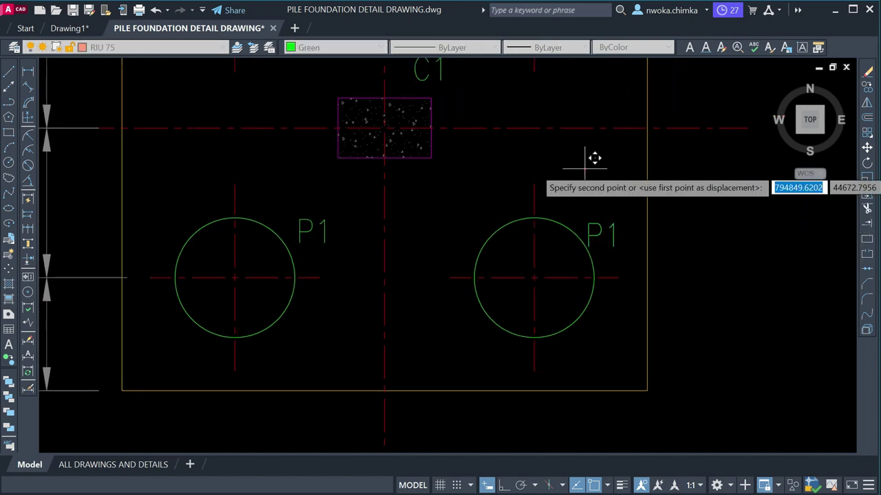
{"action": "left_click", "coordinate": [599, 154]}
- Copy the PC2 leader and its text from the reference plan to the right edge of the PC1 pile cap
{"action": "scroll", "coordinate": [434, 215], "scroll_direction": "down", "scroll_amount": 9}
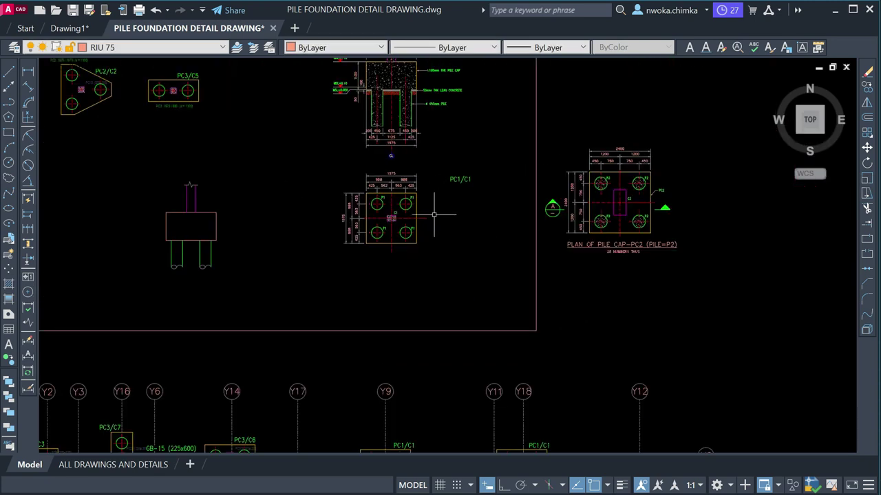
{"action": "middle_click_drag", "start_coordinate": [650, 217], "coordinate": [531, 193]}
{"action": "scroll", "coordinate": [475, 178], "scroll_direction": "up", "scroll_amount": 10}
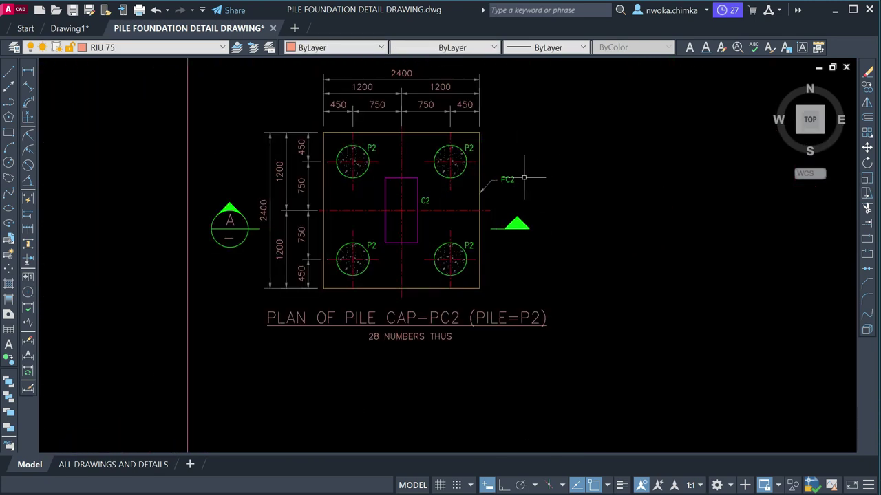
{"action": "left_click", "coordinate": [575, 133]}
{"action": "left_click", "coordinate": [468, 219]}
{"action": "type", "text": "co"}
{"action": "key", "text": "Return"}
{"action": "left_click", "coordinate": [416, 221]}
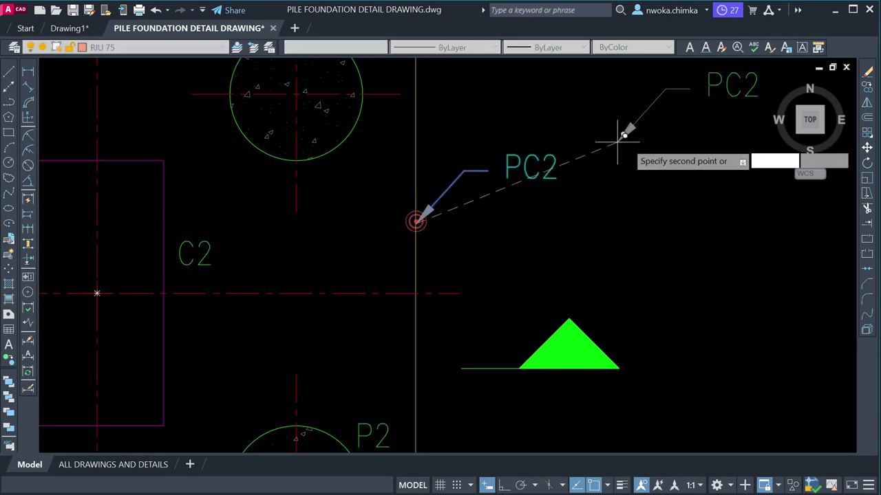
{"action": "scroll", "coordinate": [440, 196], "scroll_direction": "down", "scroll_amount": 8}
{"action": "scroll", "coordinate": [275, 186], "scroll_direction": "up", "scroll_amount": 8}
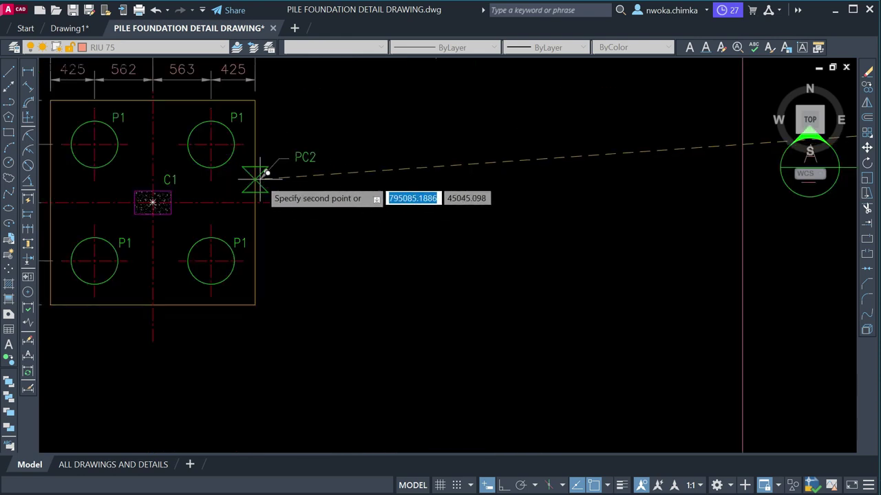
{"action": "left_click", "coordinate": [255, 179]}
{"action": "key", "text": "Escape"}
- Check the PC1/C1 marker and the labelled pile cap plan against the PC2 reference plan
{"action": "scroll", "coordinate": [295, 157], "scroll_direction": "up", "scroll_amount": 3}
{"action": "scroll", "coordinate": [299, 154], "scroll_direction": "down", "scroll_amount": 3}
{"action": "middle_click_drag", "start_coordinate": [440, 72], "coordinate": [422, 179]}
{"action": "scroll", "coordinate": [406, 135], "scroll_direction": "up", "scroll_amount": 2}
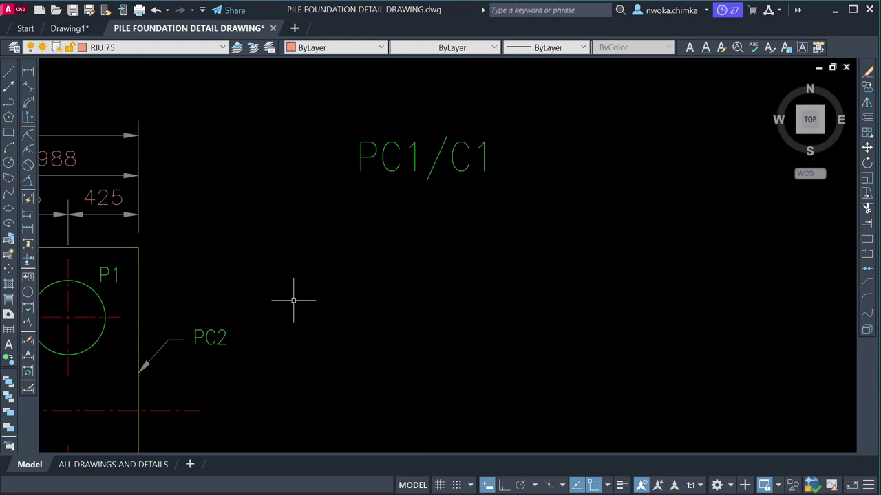
{"action": "scroll", "coordinate": [353, 249], "scroll_direction": "down", "scroll_amount": 6}
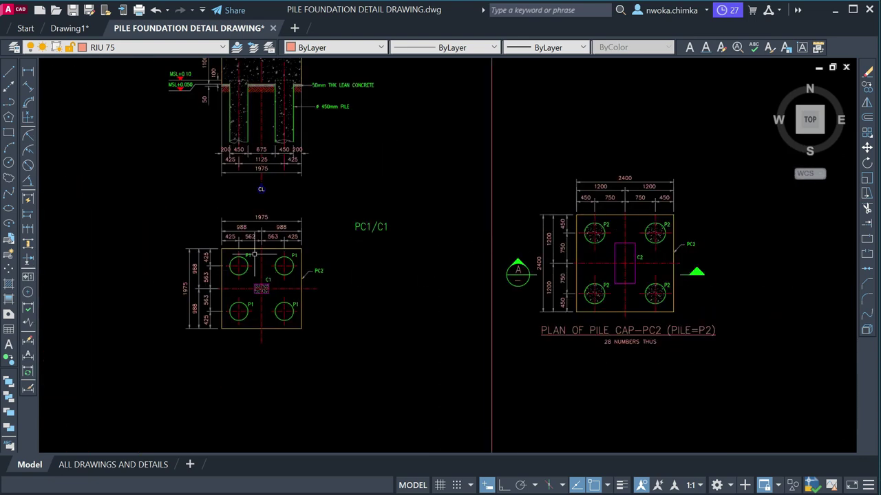
{"action": "scroll", "coordinate": [322, 251], "scroll_direction": "up", "scroll_amount": 5}
{"action": "scroll", "coordinate": [333, 180], "scroll_direction": "down", "scroll_amount": 5}
{"action": "scroll", "coordinate": [386, 137], "scroll_direction": "up", "scroll_amount": 3}
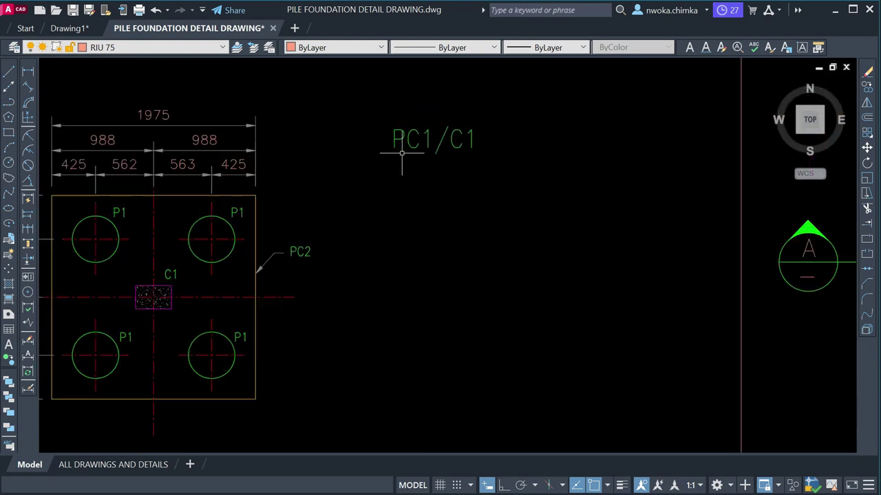
- Change the copied leader text beside the PC1 pile cap to PC1
{"action": "scroll", "coordinate": [306, 249], "scroll_direction": "up", "scroll_amount": 2}
{"action": "left_click", "coordinate": [296, 253]}
{"action": "double_click", "coordinate": [306, 246]}
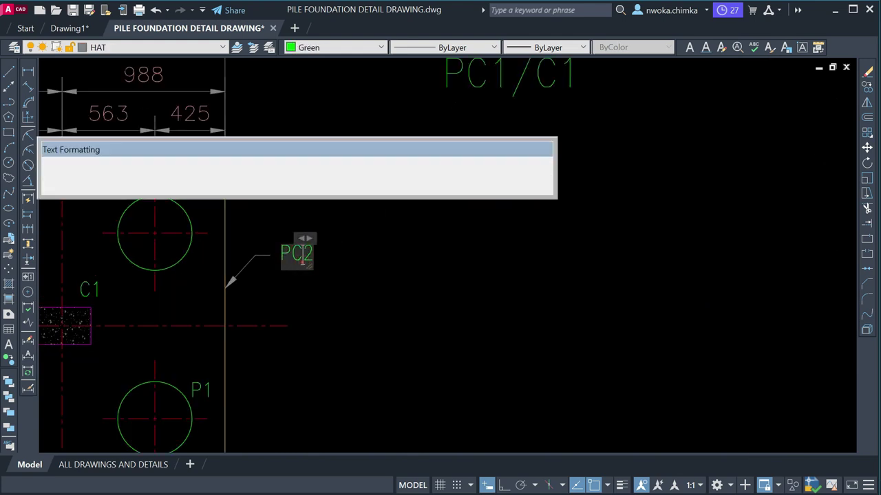
{"action": "left_click_drag", "start_coordinate": [302, 260], "coordinate": [319, 257]}
{"action": "left_click", "coordinate": [419, 264]}
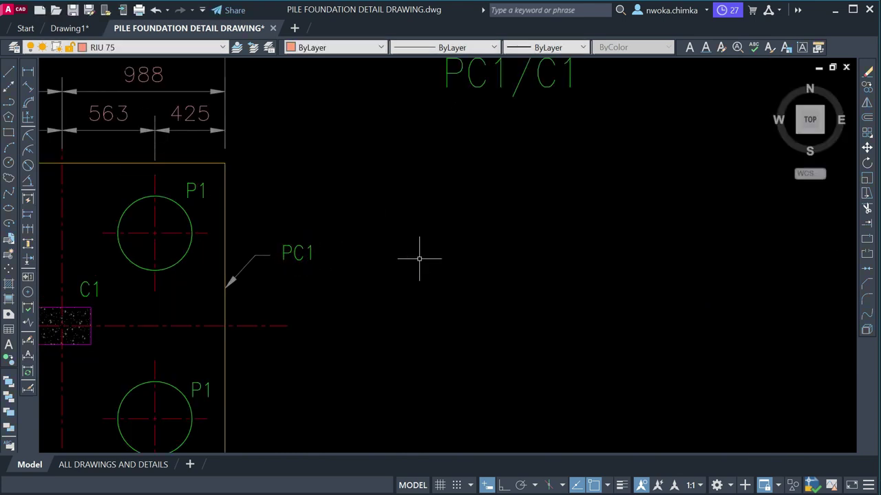
- Copy the reference plan's underlined title and its "28 NUMBERS THUS" note to below the PC1 pile cap plan
{"action": "scroll", "coordinate": [388, 218], "scroll_direction": "down", "scroll_amount": 5}
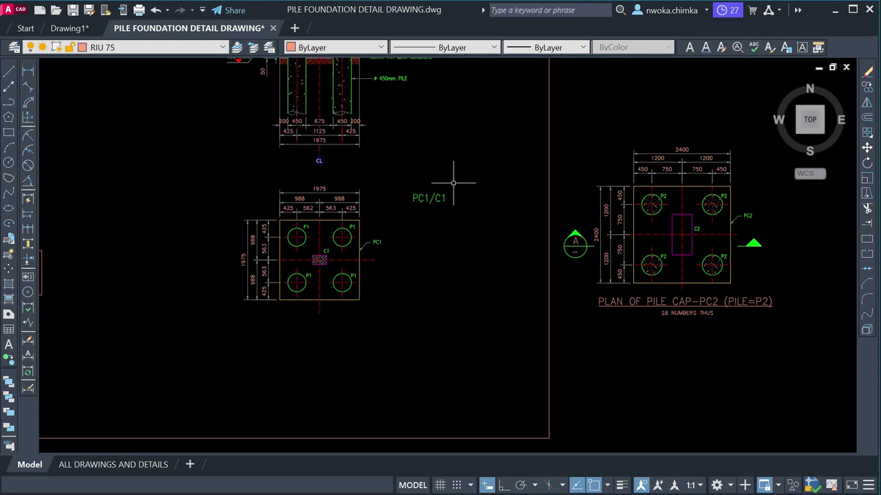
{"action": "scroll", "coordinate": [515, 217], "scroll_direction": "down", "scroll_amount": 3}
{"action": "scroll", "coordinate": [644, 285], "scroll_direction": "up", "scroll_amount": 5}
{"action": "left_click", "coordinate": [640, 300]}
{"action": "left_click", "coordinate": [554, 265]}
{"action": "type", "text": "CO"}
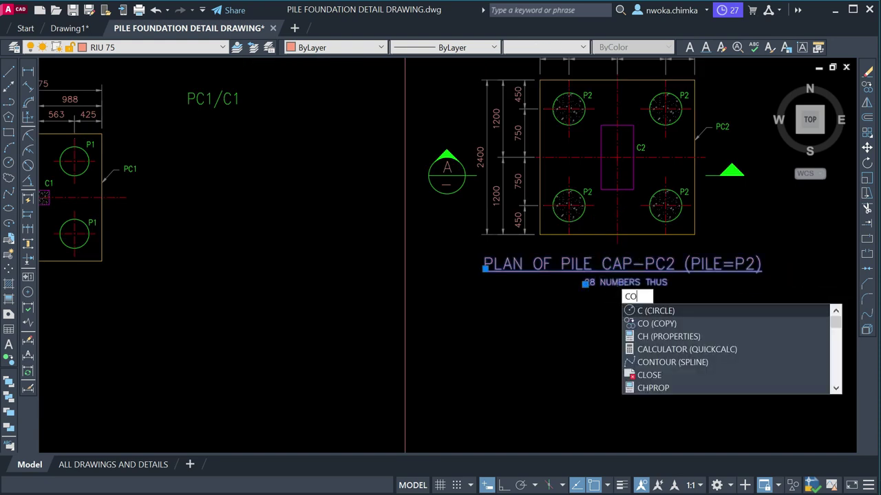
{"action": "key", "text": "Return"}
{"action": "left_click", "coordinate": [611, 277]}
{"action": "scroll", "coordinate": [652, 247], "scroll_direction": "down", "scroll_amount": 4}
{"action": "scroll", "coordinate": [445, 271], "scroll_direction": "up", "scroll_amount": 4}
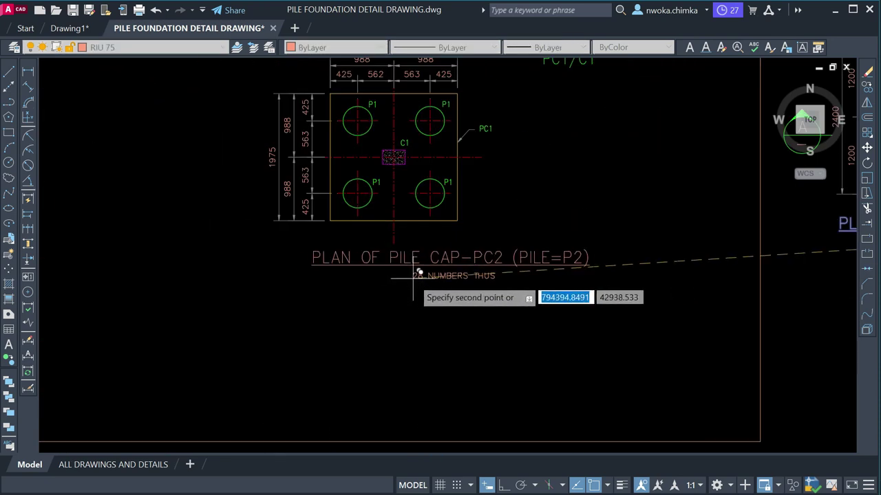
{"action": "left_click", "coordinate": [369, 283]}
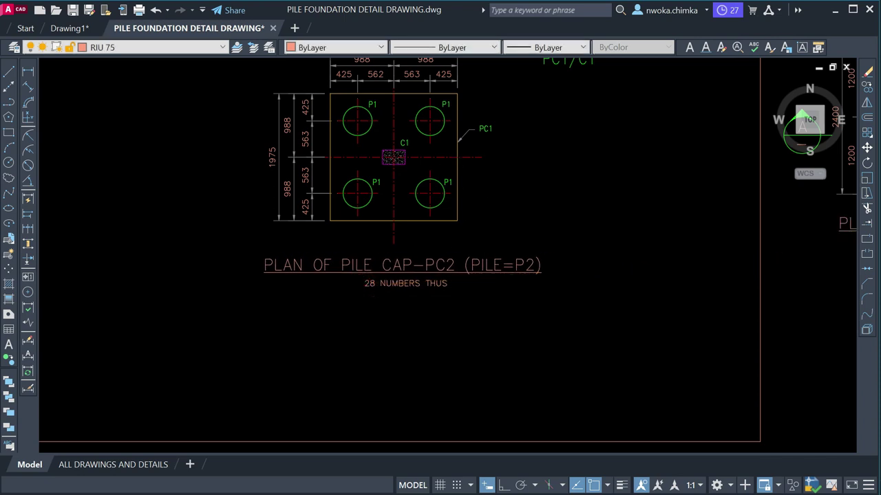
- Edit the copied title to read "PLAN OF PILE CAP-PC1 (PILE=P1)"
{"action": "middle_click_drag", "start_coordinate": [563, 78], "coordinate": [467, 224]}
{"action": "scroll", "coordinate": [467, 224], "scroll_direction": "up", "scroll_amount": 3}
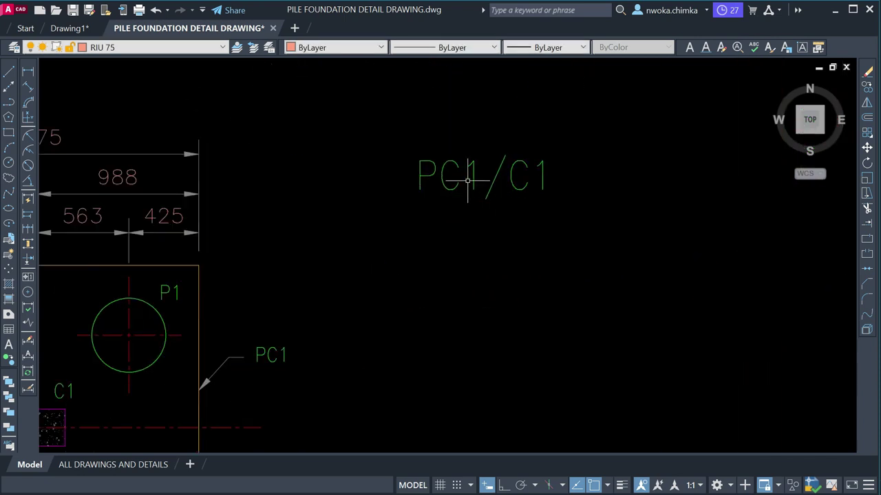
{"action": "scroll", "coordinate": [477, 172], "scroll_direction": "down", "scroll_amount": 4}
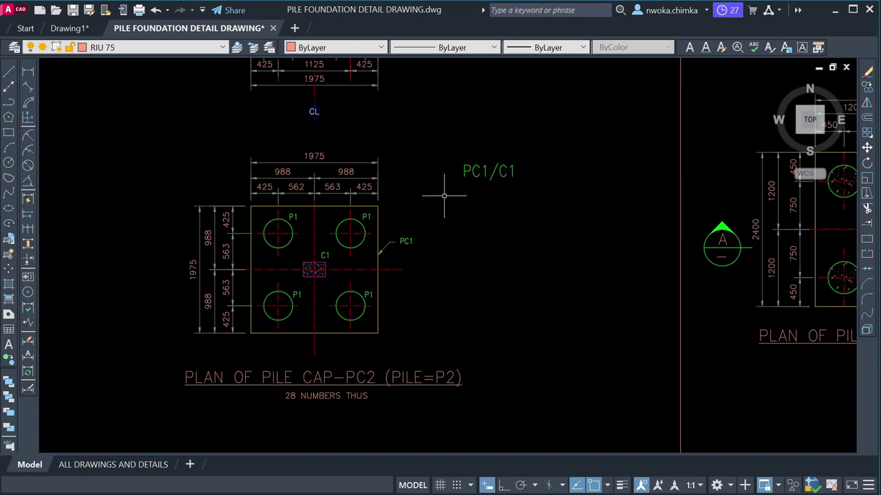
{"action": "scroll", "coordinate": [215, 397], "scroll_direction": "up", "scroll_amount": 2}
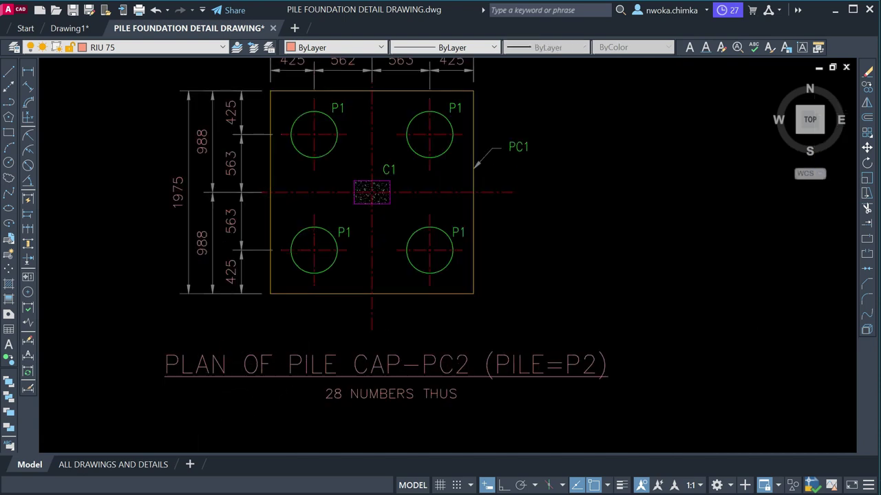
{"action": "scroll", "coordinate": [457, 380], "scroll_direction": "up", "scroll_amount": 2}
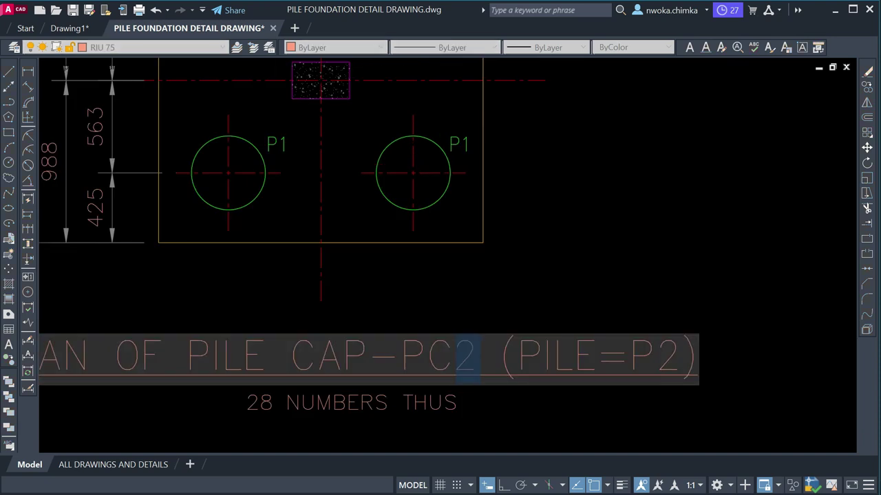
{"action": "type", "text": "1"}
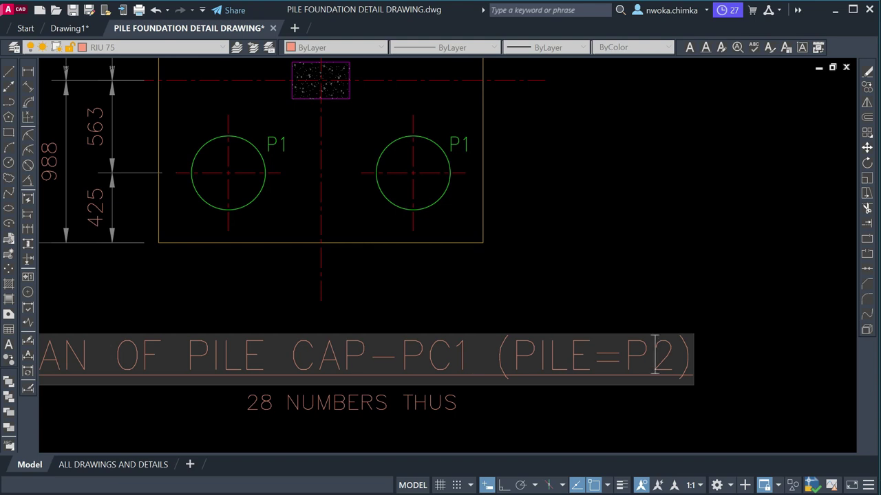
{"action": "type", "text": "1"}
{"action": "left_click", "coordinate": [686, 261]}
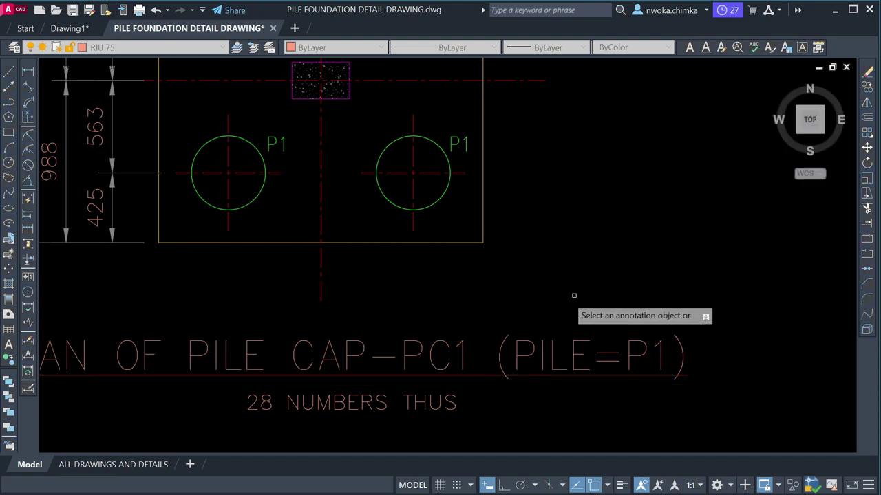
- Inspect the PC1/C1 pile caps in the foundation layout and return to the quantity note under the PC1 plan title
{"action": "scroll", "coordinate": [449, 240], "scroll_direction": "down", "scroll_amount": 5}
{"action": "scroll", "coordinate": [465, 161], "scroll_direction": "up", "scroll_amount": 4}
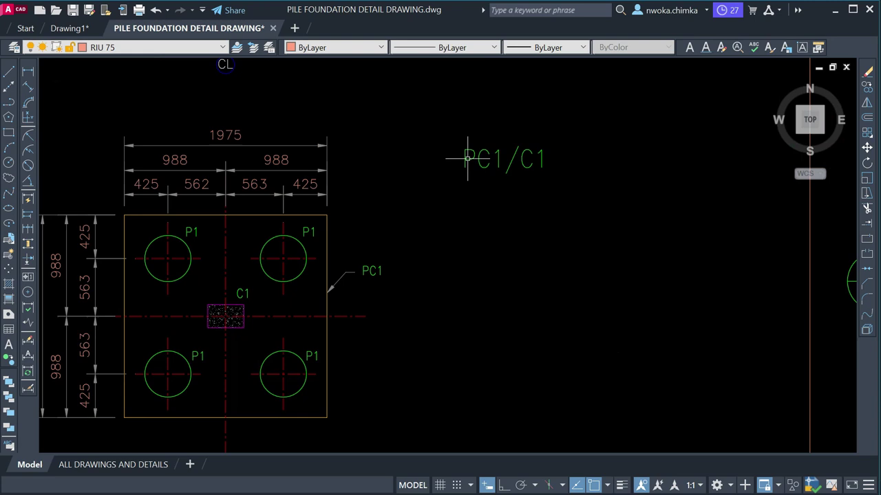
{"action": "scroll", "coordinate": [481, 179], "scroll_direction": "down", "scroll_amount": 9}
{"action": "scroll", "coordinate": [448, 276], "scroll_direction": "up", "scroll_amount": 8}
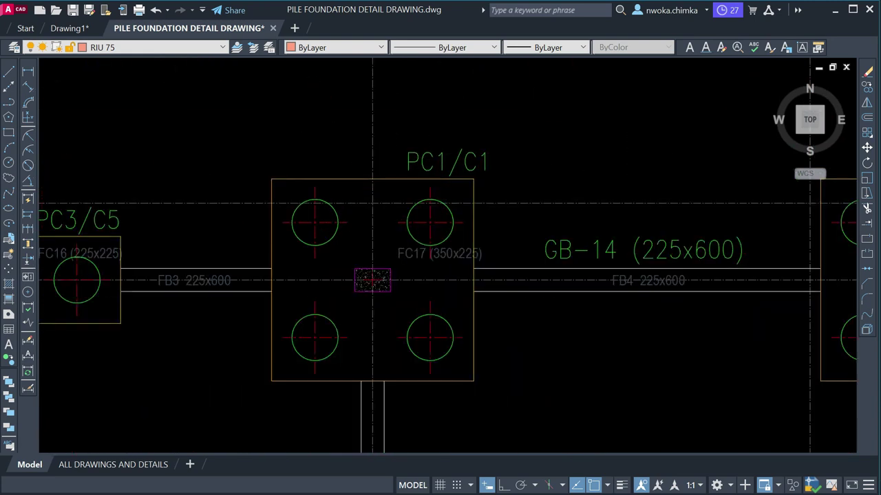
{"action": "scroll", "coordinate": [552, 158], "scroll_direction": "down", "scroll_amount": 2}
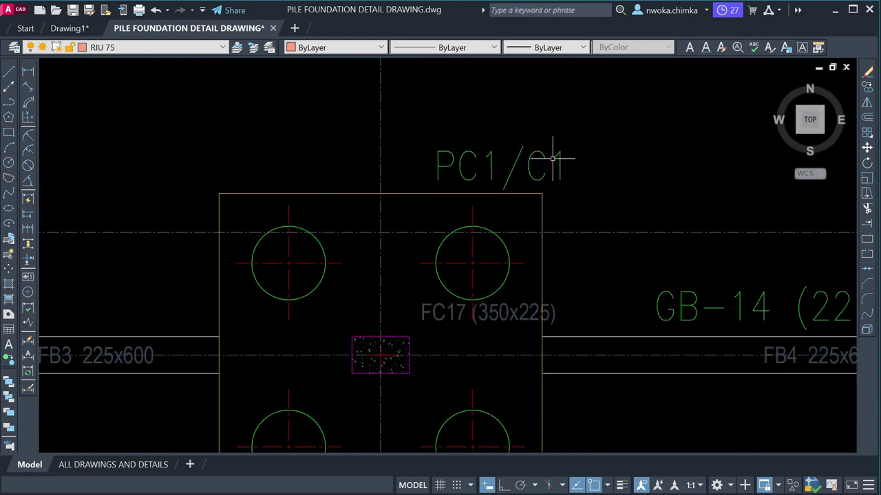
{"action": "scroll", "coordinate": [426, 331], "scroll_direction": "down", "scroll_amount": 6}
{"action": "scroll", "coordinate": [482, 206], "scroll_direction": "up", "scroll_amount": 4}
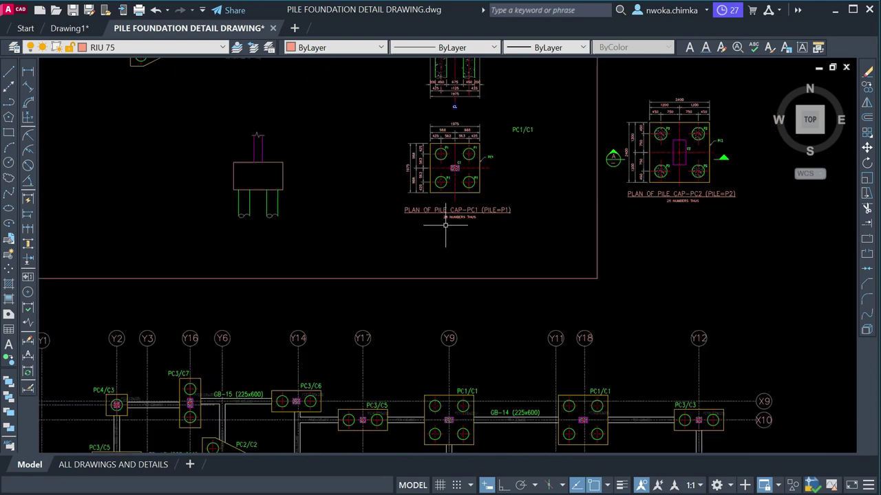
{"action": "scroll", "coordinate": [348, 264], "scroll_direction": "up", "scroll_amount": 5}
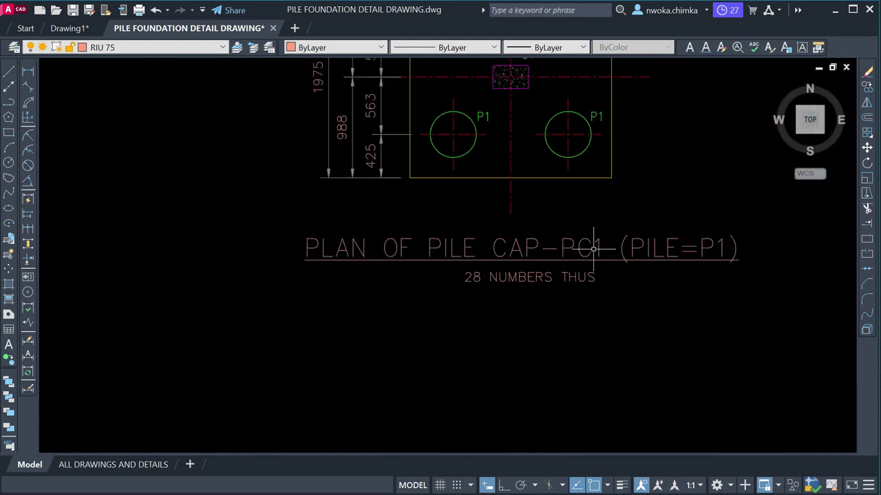
- Find the PC1/C1 pile caps in the foundation layout and highlight each one to count them
{"action": "middle_click_drag", "start_coordinate": [638, 209], "coordinate": [564, 231]}
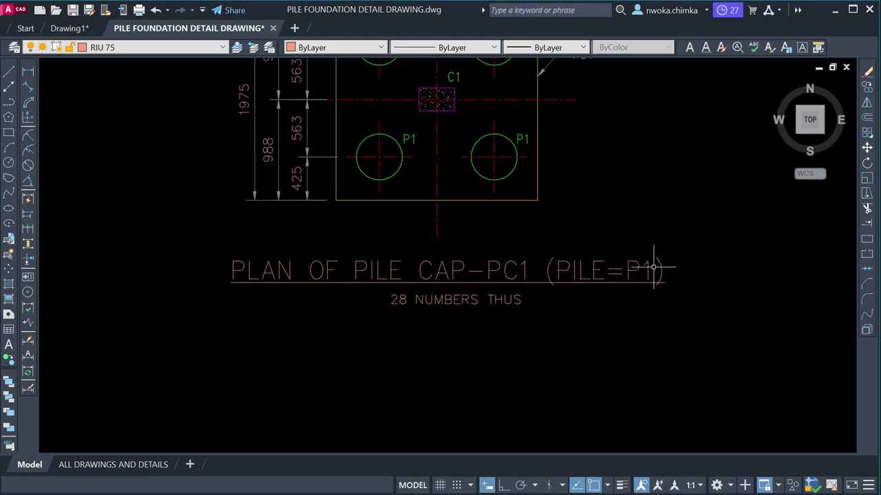
{"action": "middle_click_drag", "start_coordinate": [519, 135], "coordinate": [519, 210]}
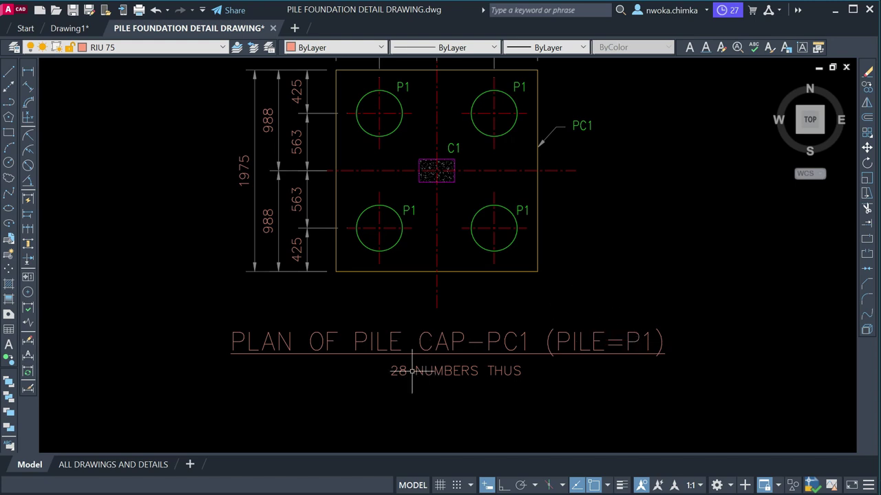
{"action": "scroll", "coordinate": [412, 241], "scroll_direction": "down", "scroll_amount": 2}
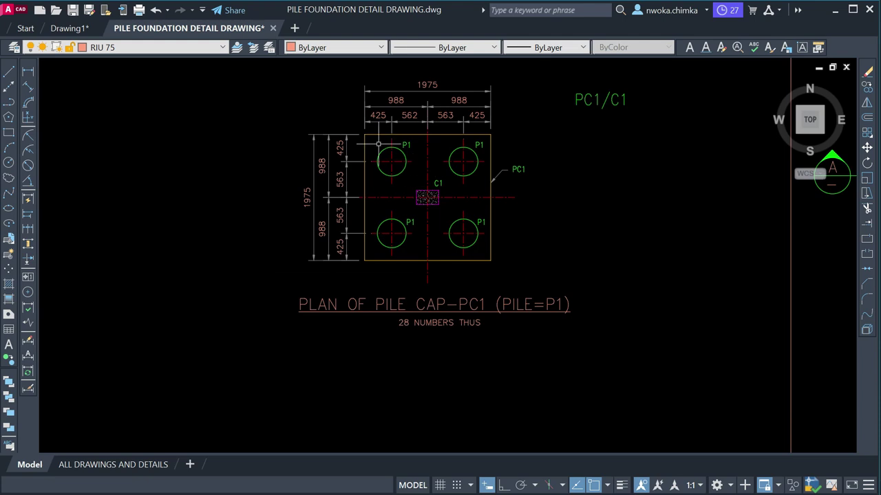
{"action": "scroll", "coordinate": [405, 171], "scroll_direction": "down", "scroll_amount": 4}
{"action": "scroll", "coordinate": [397, 262], "scroll_direction": "up", "scroll_amount": 4}
{"action": "scroll", "coordinate": [383, 246], "scroll_direction": "up", "scroll_amount": 2}
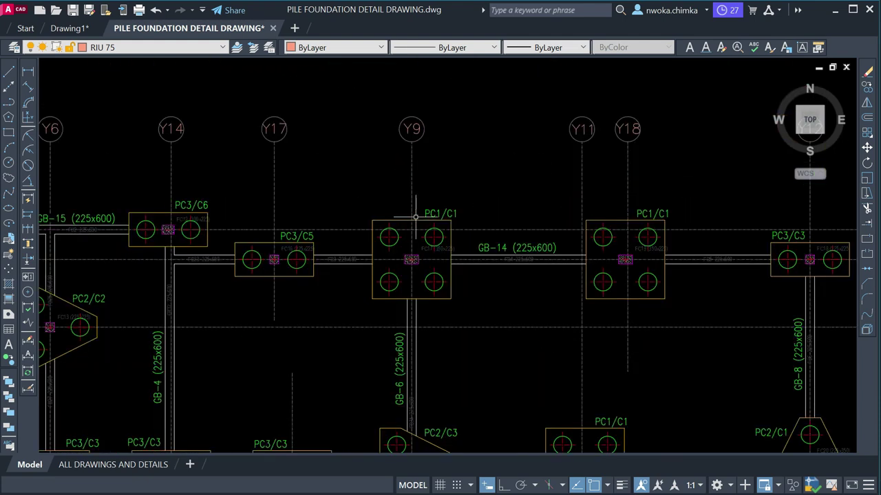
{"action": "scroll", "coordinate": [409, 232], "scroll_direction": "down", "scroll_amount": 2}
{"action": "left_click", "coordinate": [358, 197]}
{"action": "left_click", "coordinate": [433, 282]}
{"action": "left_click", "coordinate": [461, 193]}
{"action": "key", "text": "Escape"}
{"action": "key", "text": "Escape"}
{"action": "left_click", "coordinate": [369, 200]}
{"action": "left_click", "coordinate": [479, 298]}
{"action": "left_click", "coordinate": [482, 197]}
{"action": "left_click", "coordinate": [600, 299]}
{"action": "middle_click_drag", "start_coordinate": [557, 338], "coordinate": [572, 201]}
{"action": "left_click", "coordinate": [493, 186]}
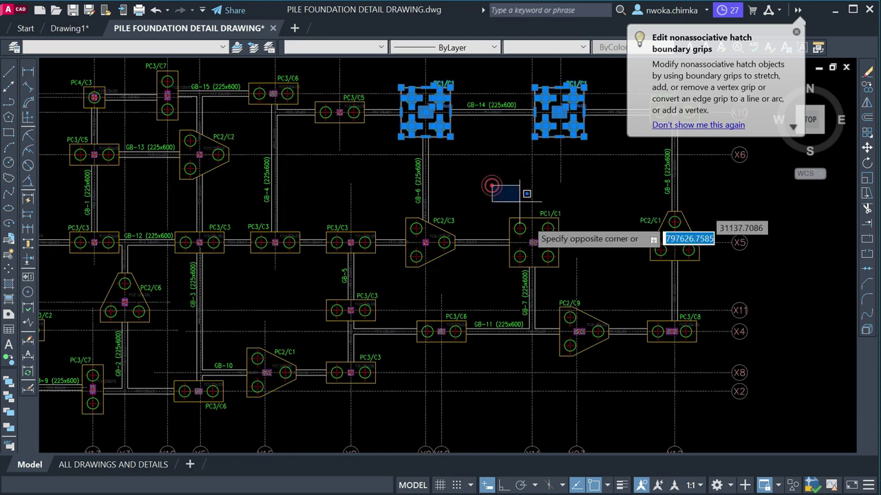
{"action": "left_click", "coordinate": [581, 276]}
{"action": "scroll", "coordinate": [577, 256], "scroll_direction": "down", "scroll_amount": 2}
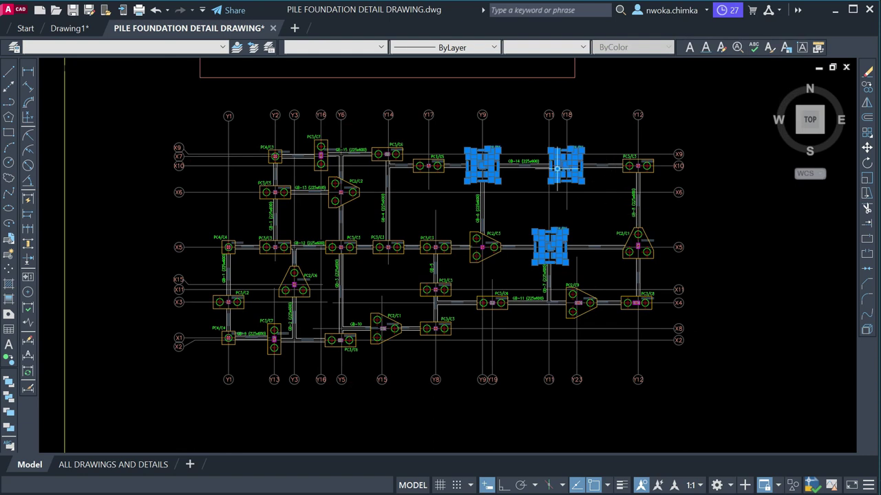
{"action": "scroll", "coordinate": [562, 204], "scroll_direction": "up", "scroll_amount": 2}
{"action": "key", "text": "Delete"}
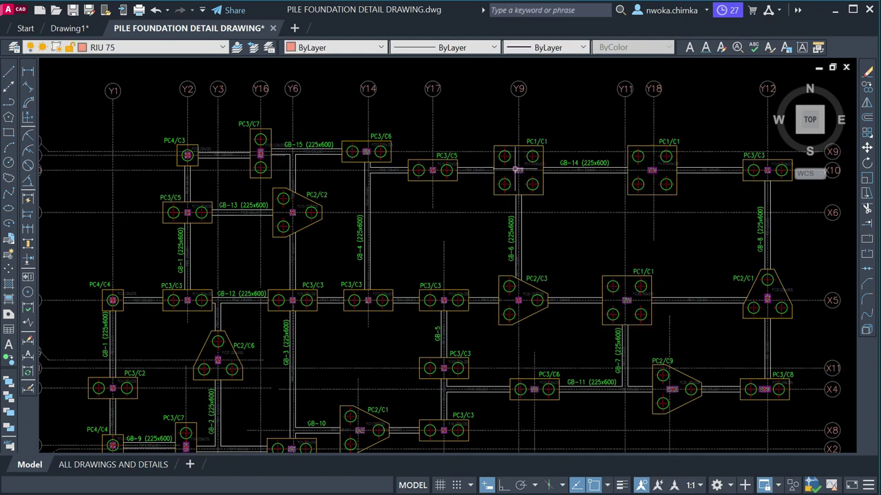
- Recheck the number of PC1/C1 caps near gridlines Y9, Y18 and Y11 by selecting them again
{"action": "left_click", "coordinate": [480, 125]}
{"action": "left_click", "coordinate": [582, 199]}
{"action": "left_click", "coordinate": [590, 121]}
{"action": "left_click", "coordinate": [713, 247]}
{"action": "left_click", "coordinate": [568, 247]}
{"action": "left_click", "coordinate": [769, 348]}
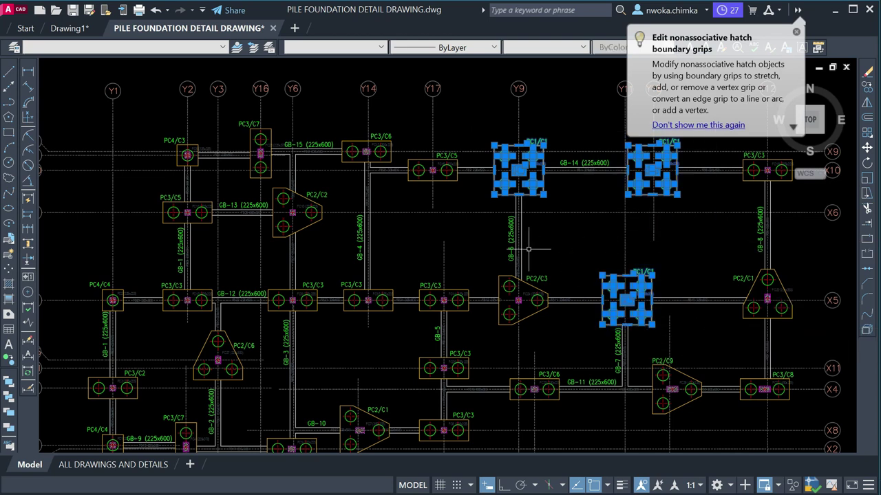
{"action": "scroll", "coordinate": [529, 250], "scroll_direction": "down", "scroll_amount": 2}
{"action": "scroll", "coordinate": [501, 174], "scroll_direction": "up", "scroll_amount": 2}
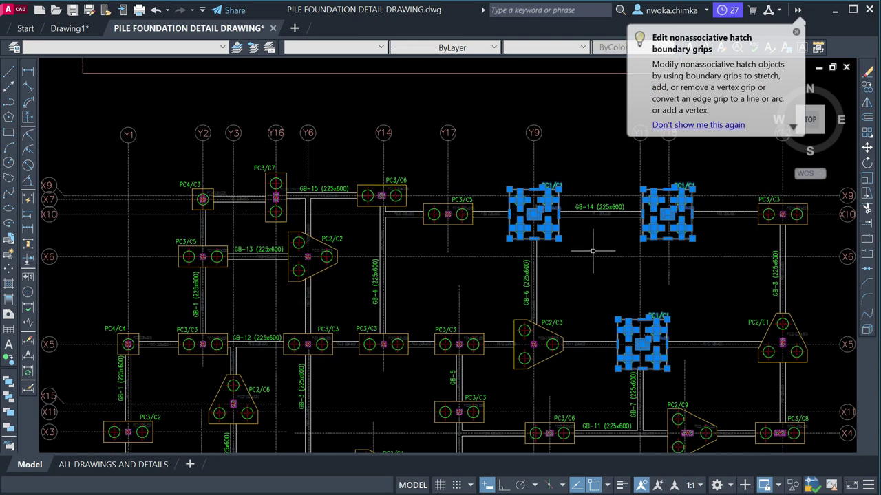
{"action": "scroll", "coordinate": [564, 206], "scroll_direction": "up", "scroll_amount": 2}
{"action": "scroll", "coordinate": [541, 199], "scroll_direction": "up", "scroll_amount": 2}
{"action": "key", "text": "Escape"}
- Change the quantity in the note under the PC1 plan title to 3
{"action": "scroll", "coordinate": [475, 240], "scroll_direction": "down", "scroll_amount": 5}
{"action": "scroll", "coordinate": [475, 222], "scroll_direction": "down", "scroll_amount": 2}
{"action": "scroll", "coordinate": [477, 162], "scroll_direction": "up", "scroll_amount": 8}
{"action": "double_click", "coordinate": [479, 154]}
{"action": "left_click_drag", "start_coordinate": [468, 156], "coordinate": [443, 152]}
{"action": "type", "text": "3"}
{"action": "left_click", "coordinate": [487, 267]}
{"action": "scroll", "coordinate": [392, 253], "scroll_direction": "down", "scroll_amount": 4}
{"action": "key", "text": "Escape"}
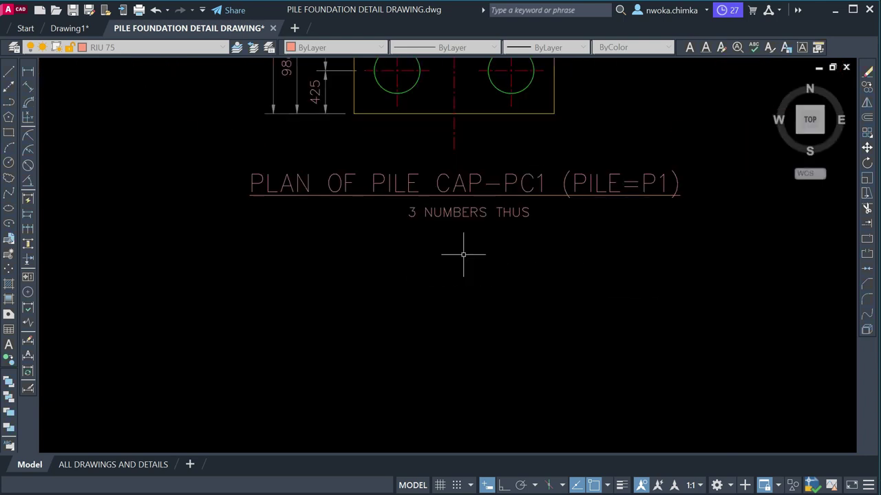
- Shorten the word NUMBERS in the PC1 quantity note so that it reads "3 NOS THUS"
{"action": "scroll", "coordinate": [467, 211], "scroll_direction": "up", "scroll_amount": 2}
{"action": "left_click", "coordinate": [477, 209]}
{"action": "left_click", "coordinate": [479, 210]}
{"action": "double_click", "coordinate": [483, 207]}
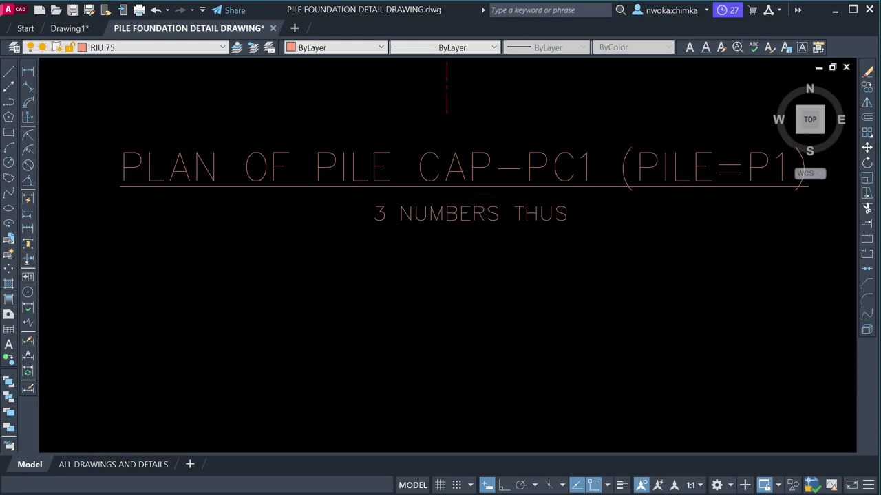
{"action": "left_click", "coordinate": [484, 213]}
{"action": "left_click_drag", "start_coordinate": [487, 211], "coordinate": [401, 213]}
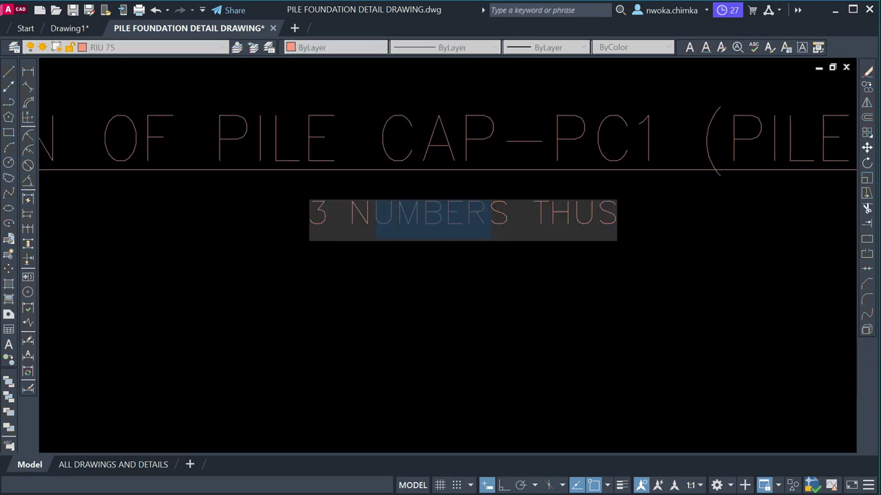
{"action": "type", "text": "O"}
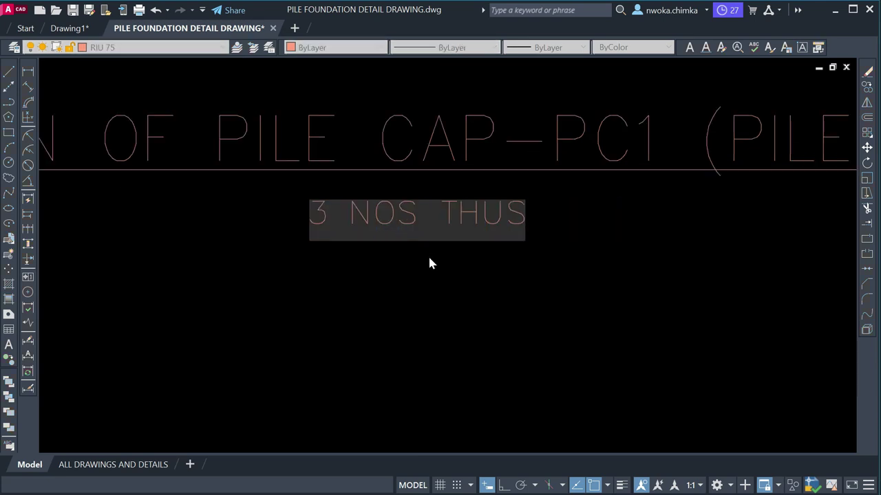
{"action": "left_click", "coordinate": [441, 303]}
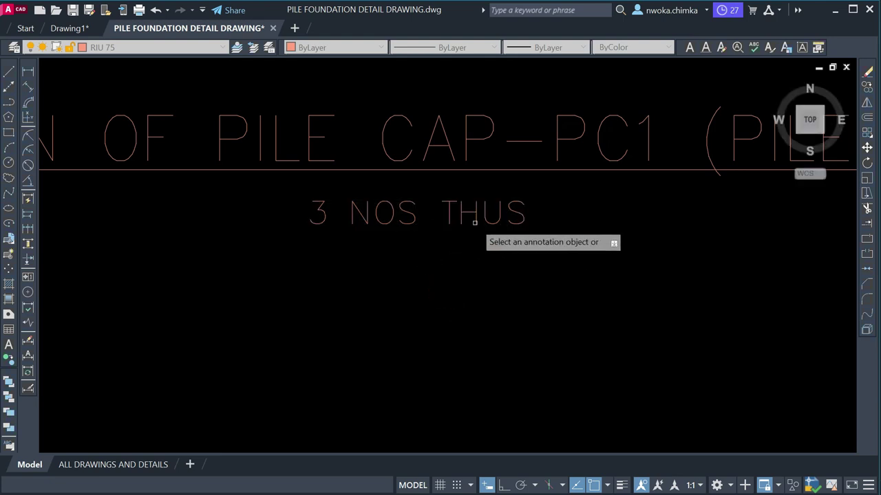
{"action": "scroll", "coordinate": [406, 301], "scroll_direction": "down", "scroll_amount": 3}
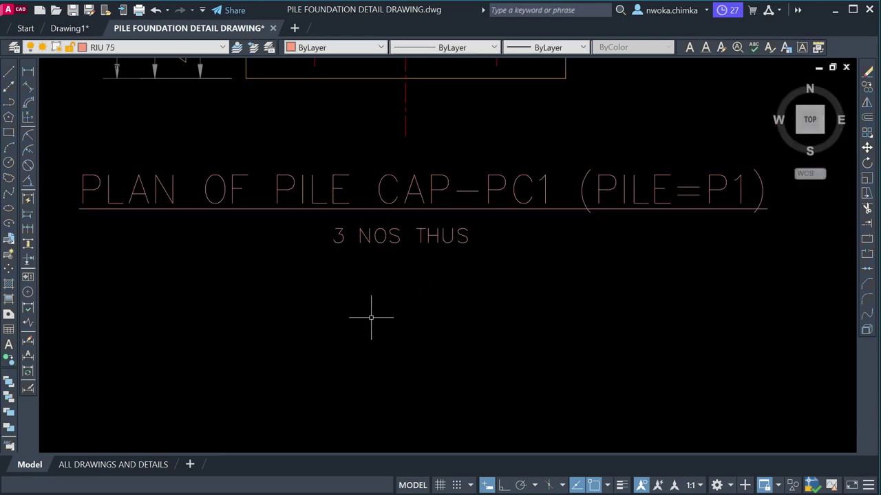
- Copy the section A bubble and its matching section arrow from the PC2 plan to either side of the PC1 plan
{"action": "scroll", "coordinate": [329, 235], "scroll_direction": "down", "scroll_amount": 3}
{"action": "middle_click_drag", "start_coordinate": [509, 187], "coordinate": [443, 202]}
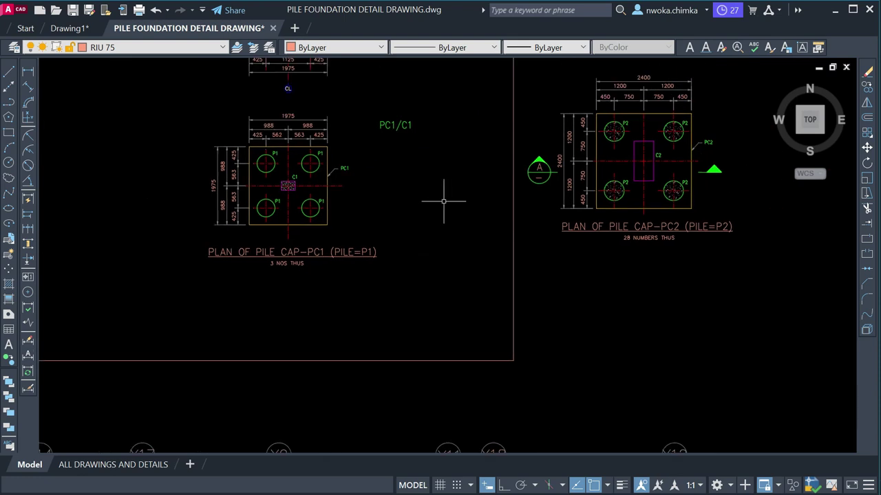
{"action": "middle_click_drag", "start_coordinate": [369, 140], "coordinate": [228, 176]}
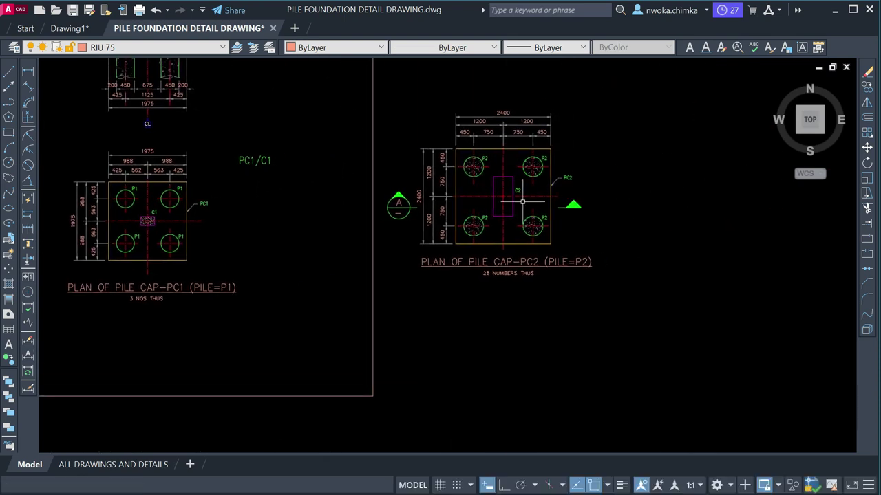
{"action": "scroll", "coordinate": [397, 221], "scroll_direction": "up", "scroll_amount": 3}
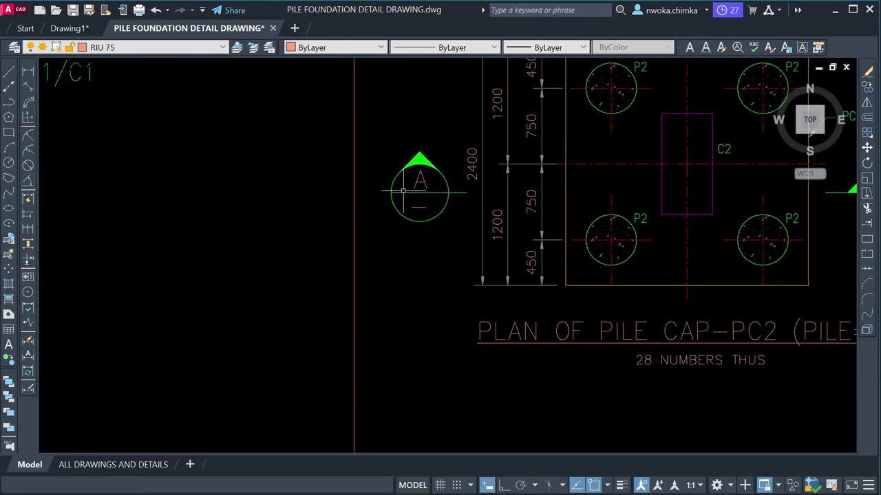
{"action": "left_click", "coordinate": [456, 130]}
{"action": "left_click", "coordinate": [384, 245]}
{"action": "scroll", "coordinate": [311, 243], "scroll_direction": "down", "scroll_amount": 3}
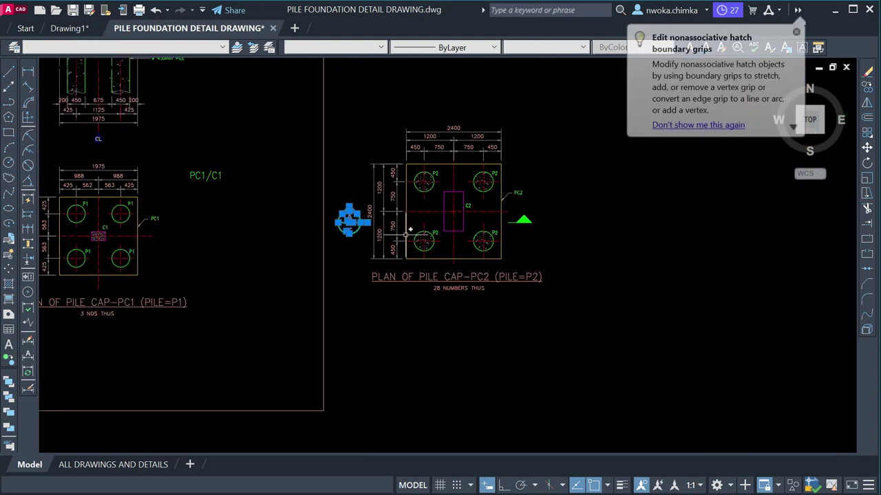
{"action": "scroll", "coordinate": [530, 212], "scroll_direction": "up", "scroll_amount": 4}
{"action": "left_click", "coordinate": [532, 208]}
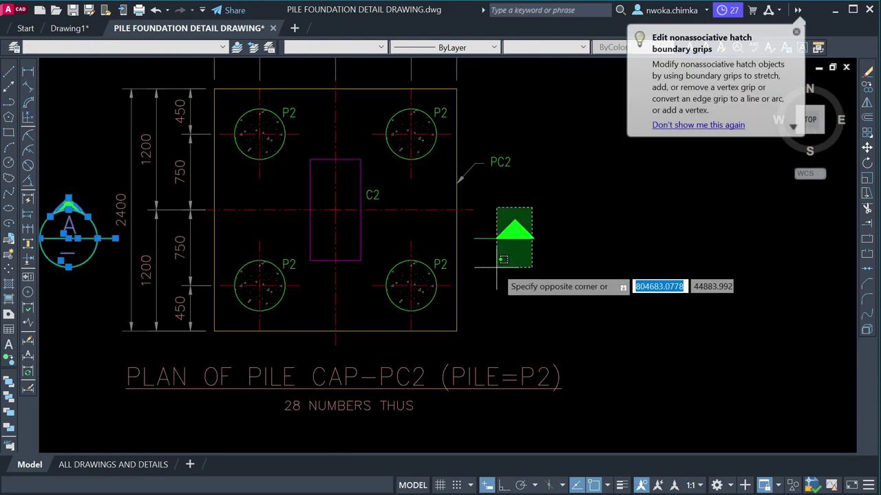
{"action": "left_click", "coordinate": [497, 267]}
{"action": "type", "text": "co"}
{"action": "key", "text": "Return"}
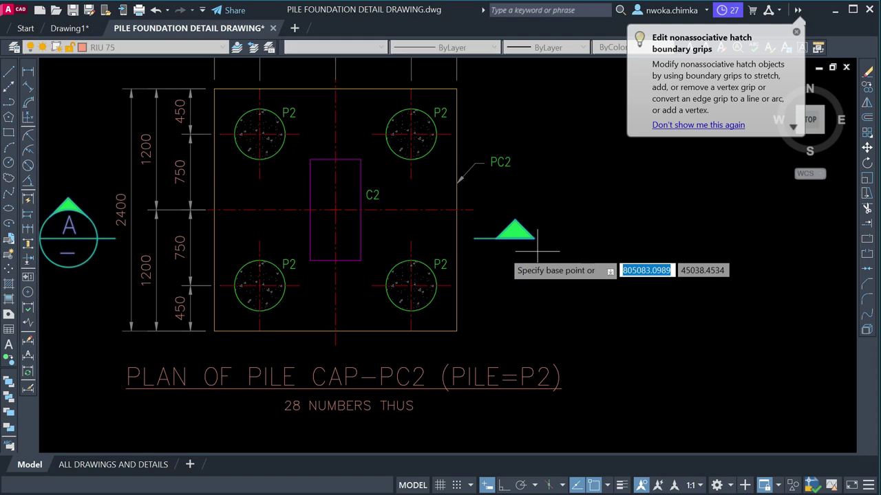
{"action": "left_click", "coordinate": [118, 239]}
{"action": "scroll", "coordinate": [522, 207], "scroll_direction": "down", "scroll_amount": 6}
{"action": "scroll", "coordinate": [353, 206], "scroll_direction": "up", "scroll_amount": 4}
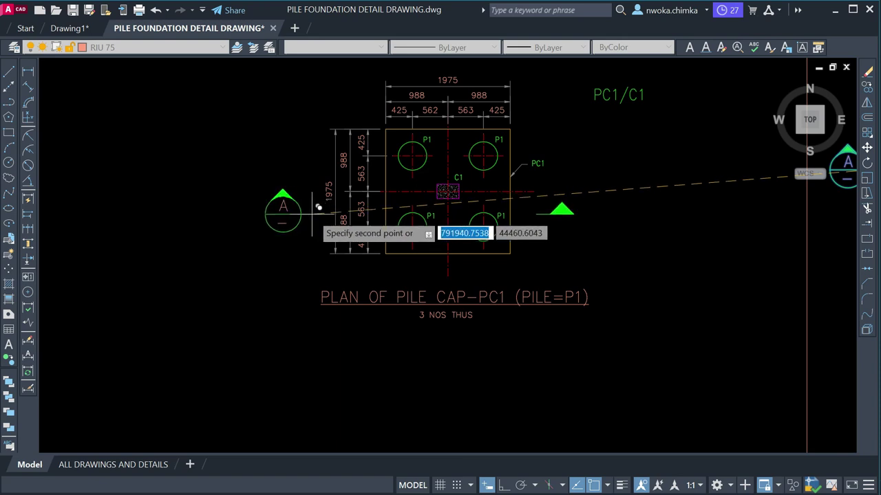
{"action": "left_click", "coordinate": [313, 214]}
{"action": "key", "text": "Return"}
- Move the copied section arrow on the right of the PC1 plan horizontally closer to the pile cap
{"action": "scroll", "coordinate": [571, 206], "scroll_direction": "up", "scroll_amount": 3}
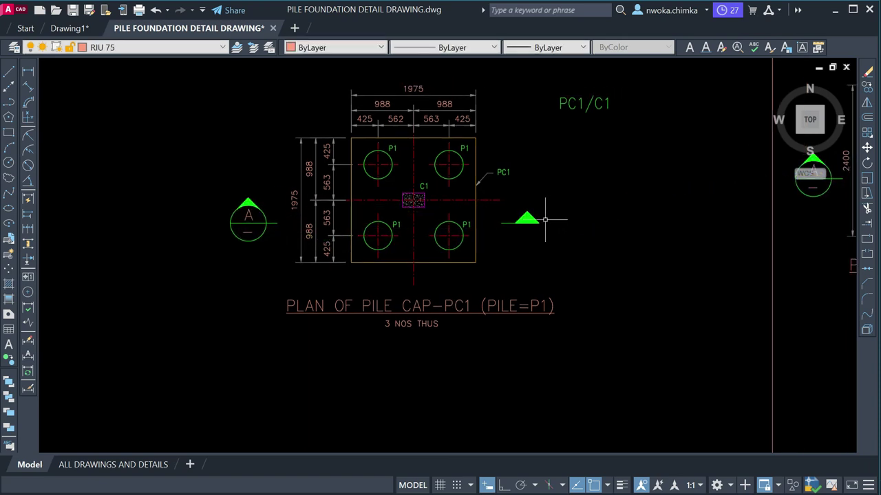
{"action": "left_click", "coordinate": [595, 200]}
{"action": "left_click", "coordinate": [474, 274]}
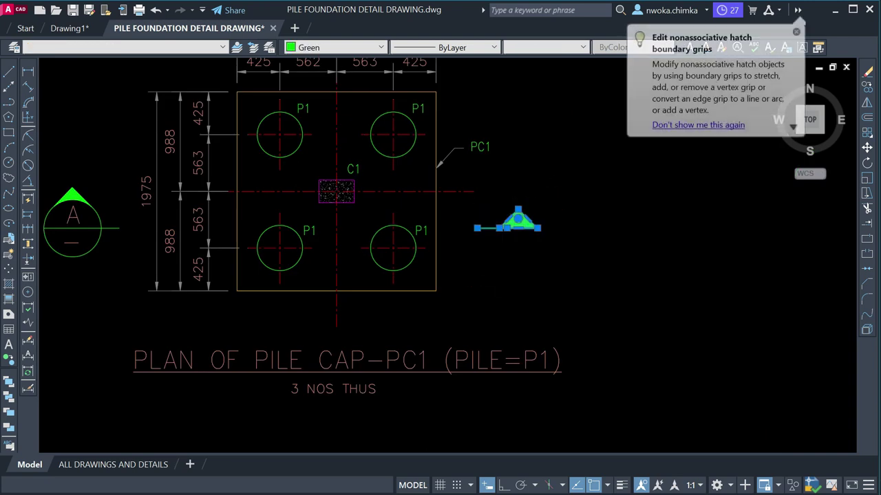
{"action": "key", "text": "m"}
{"action": "key", "text": "Return"}
{"action": "left_click", "coordinate": [633, 295]}
{"action": "left_click", "coordinate": [600, 307]}
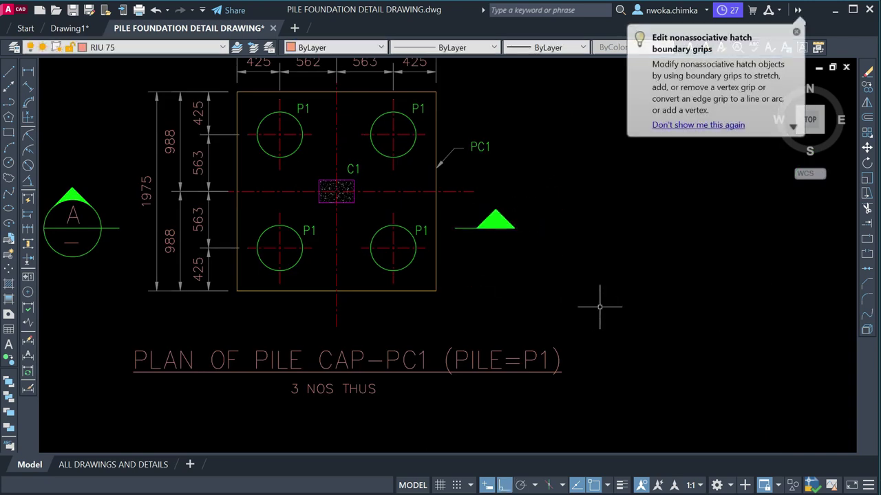
- Move the section A bubble horizontally closer to the 1975 overall dimension of the PC1 plan
{"action": "middle_click_drag", "start_coordinate": [128, 234], "coordinate": [272, 216]}
{"action": "left_click", "coordinate": [259, 164]}
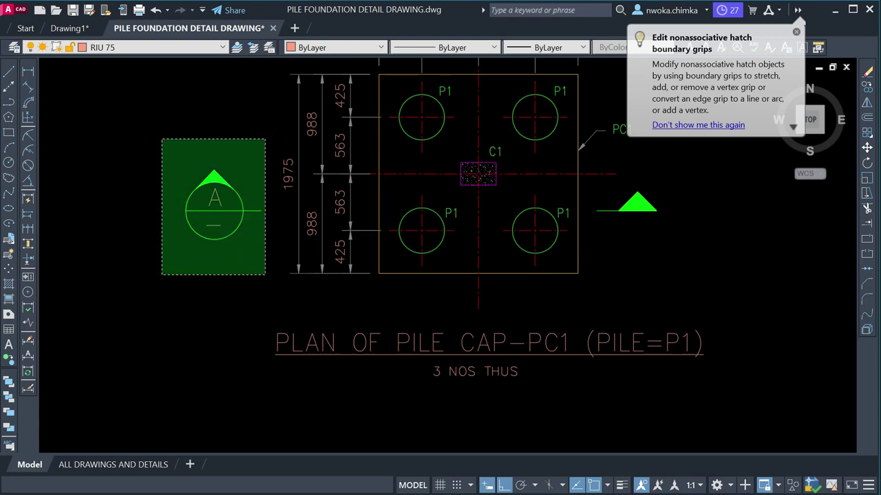
{"action": "left_click", "coordinate": [173, 240]}
{"action": "key", "text": "m"}
{"action": "key", "text": "Return"}
{"action": "left_click", "coordinate": [136, 288]}
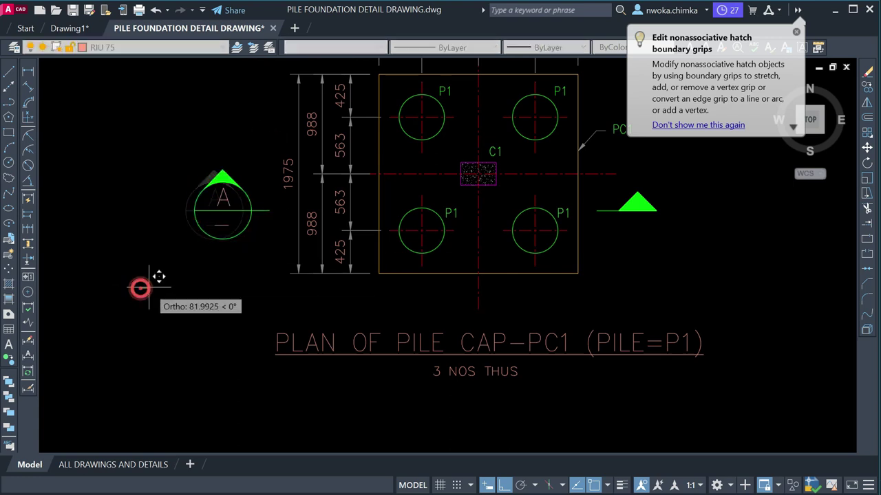
{"action": "left_click", "coordinate": [152, 288]}
- Move the section A bubble and the opposite section arrow together straight up by about 284 units towards the horizontal centre line
{"action": "middle_click_drag", "start_coordinate": [285, 221], "coordinate": [219, 234]}
{"action": "scroll", "coordinate": [219, 235], "scroll_direction": "down", "scroll_amount": 2}
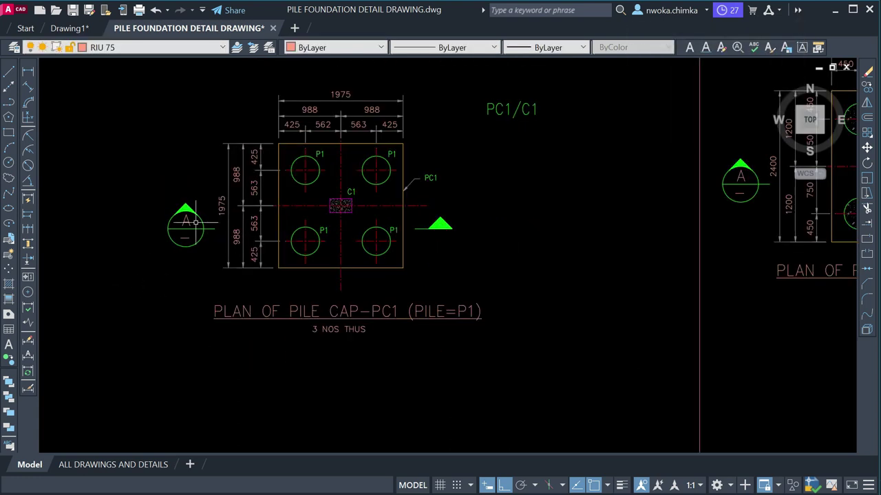
{"action": "left_click", "coordinate": [214, 171]}
{"action": "left_click", "coordinate": [147, 252]}
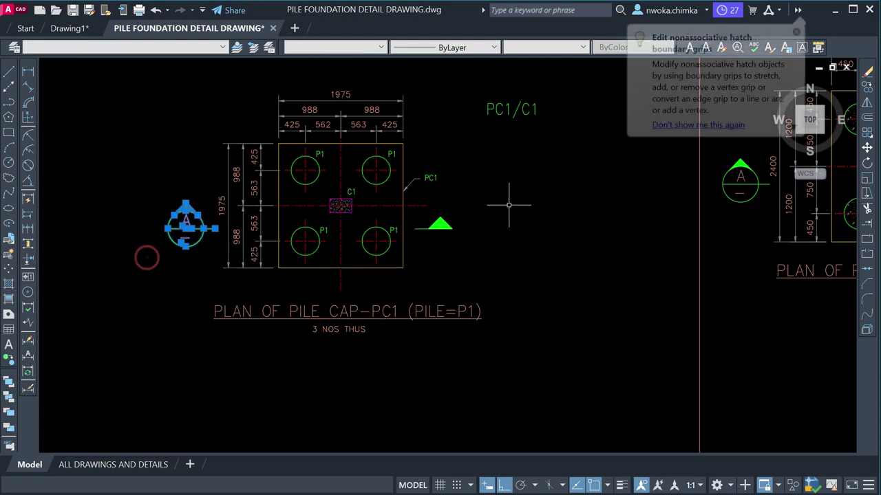
{"action": "left_click", "coordinate": [484, 200]}
{"action": "left_click", "coordinate": [438, 245]}
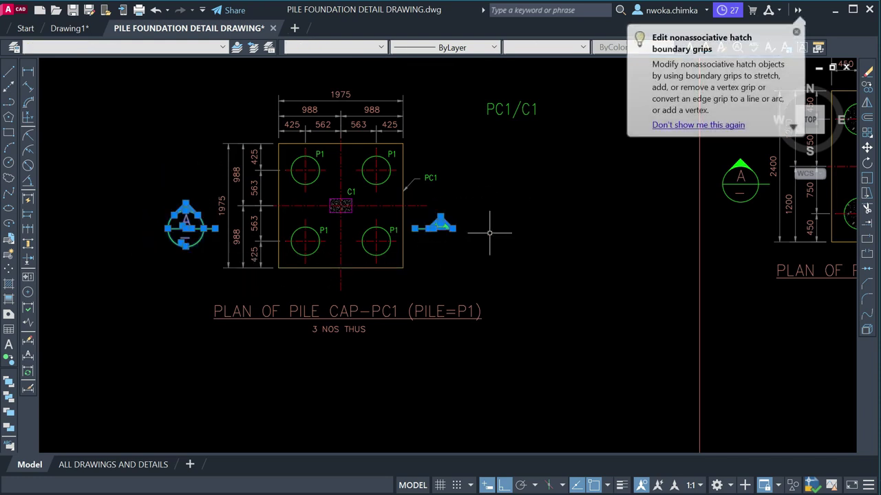
{"action": "type", "text": "m"}
{"action": "key", "text": "Return"}
{"action": "left_click", "coordinate": [538, 245]}
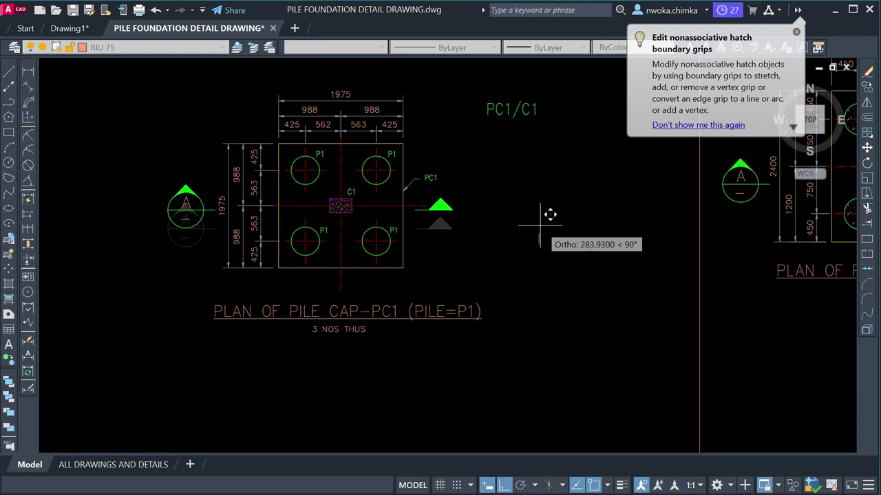
{"action": "left_click", "coordinate": [539, 225]}
- Shorten the right end of the PC1 cap's horizontal centre line so that it stops clear of the section arrow
{"action": "left_click", "coordinate": [414, 206]}
{"action": "scroll", "coordinate": [415, 205], "scroll_direction": "up", "scroll_amount": 4}
{"action": "left_click", "coordinate": [415, 206]}
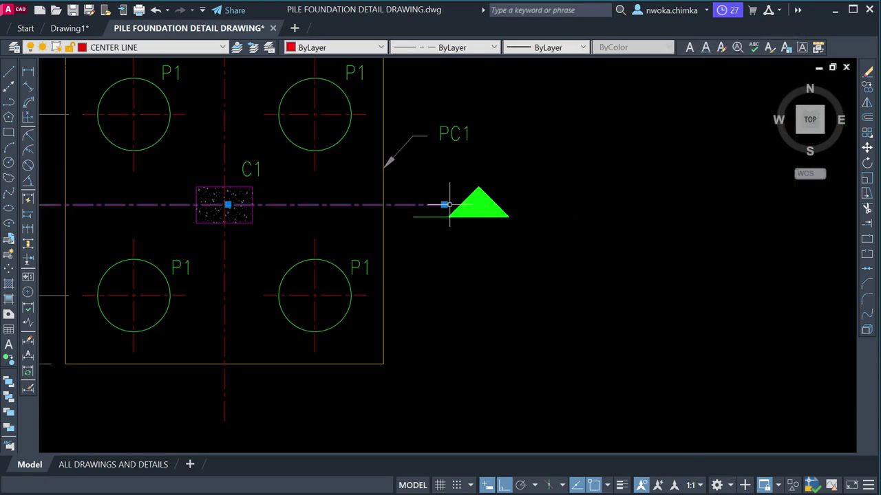
{"action": "left_click", "coordinate": [446, 205]}
{"action": "scroll", "coordinate": [433, 198], "scroll_direction": "up", "scroll_amount": 2}
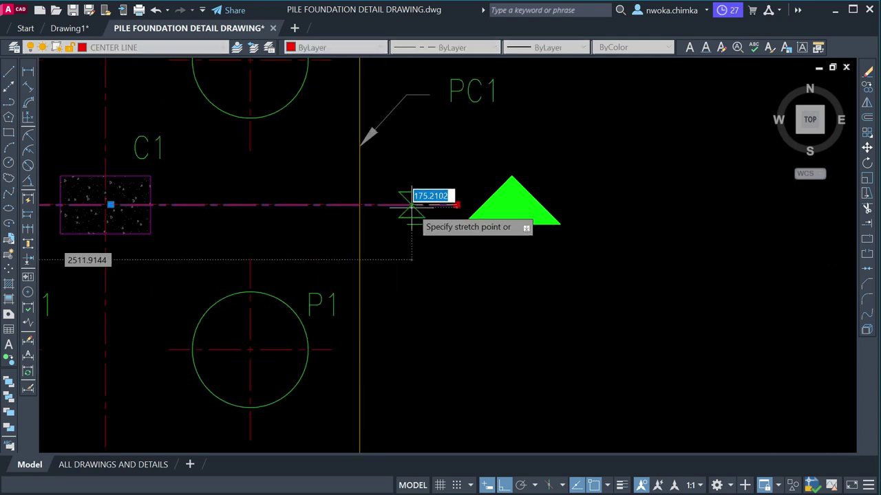
{"action": "left_click", "coordinate": [412, 207]}
- Try to move the section arrow beside the PC1 plan up onto the cap's horizontal centre line
{"action": "left_click", "coordinate": [396, 158]}
{"action": "left_click", "coordinate": [660, 302]}
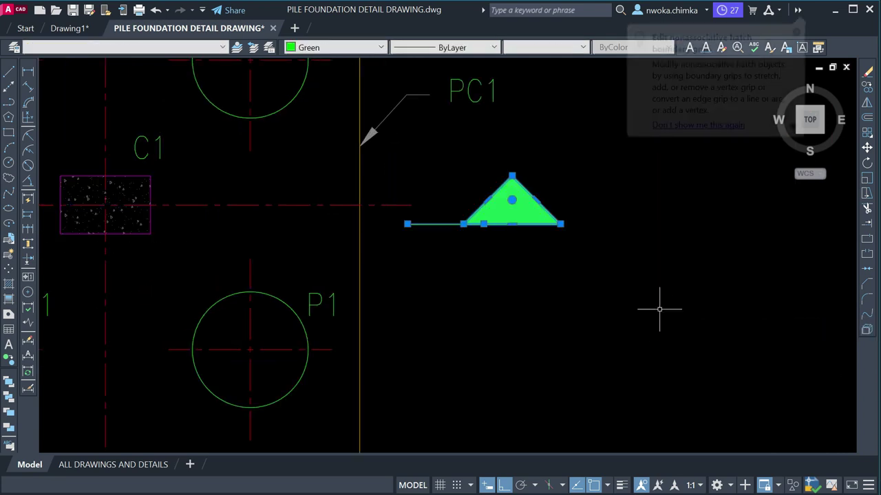
{"action": "type", "text": "M"}
{"action": "key", "text": "Return"}
{"action": "left_click", "coordinate": [623, 325]}
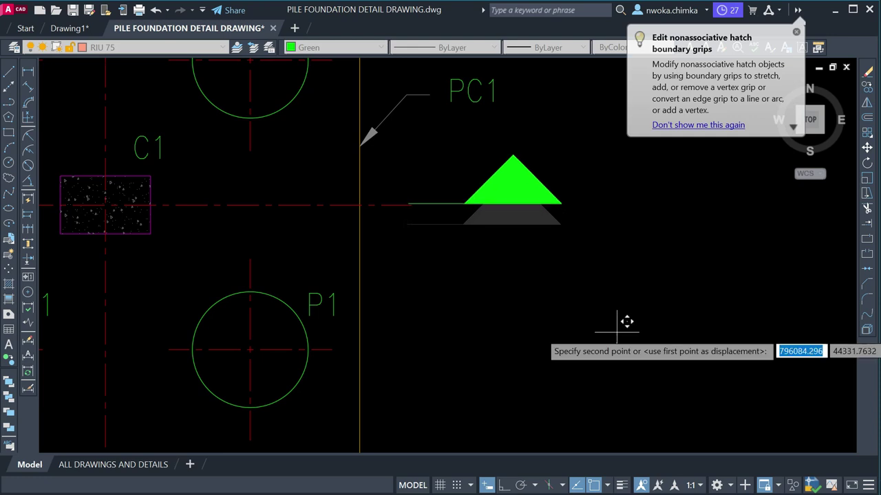
{"action": "left_click", "coordinate": [630, 330]}
{"action": "scroll", "coordinate": [627, 334], "scroll_direction": "down", "scroll_amount": 4}
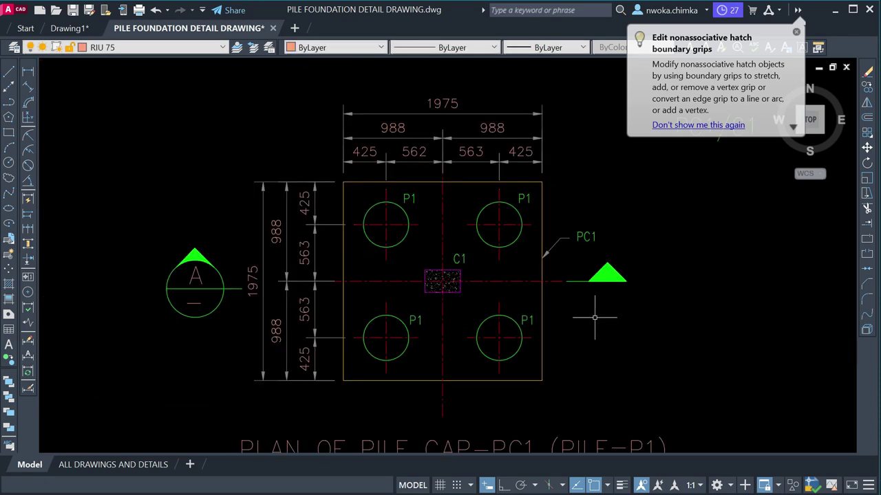
{"action": "scroll", "coordinate": [595, 312], "scroll_direction": "up", "scroll_amount": 4}
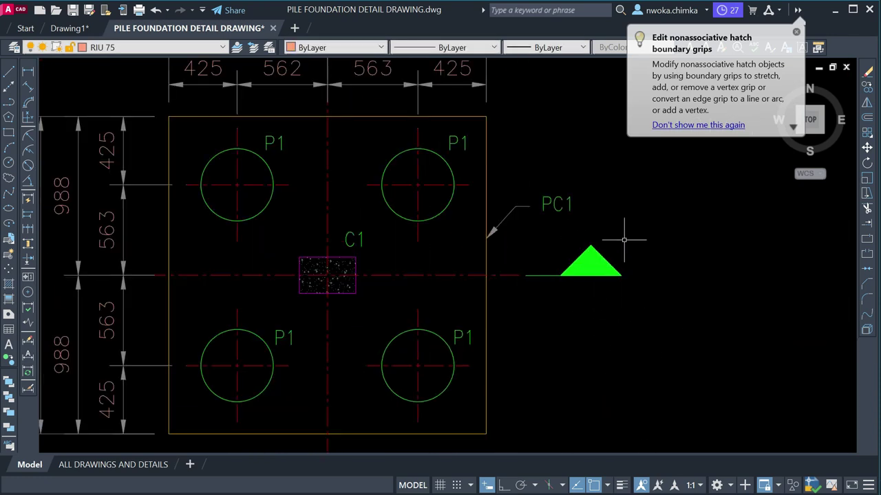
{"action": "scroll", "coordinate": [623, 240], "scroll_direction": "up", "scroll_amount": 2}
{"action": "scroll", "coordinate": [621, 240], "scroll_direction": "down", "scroll_amount": 4}
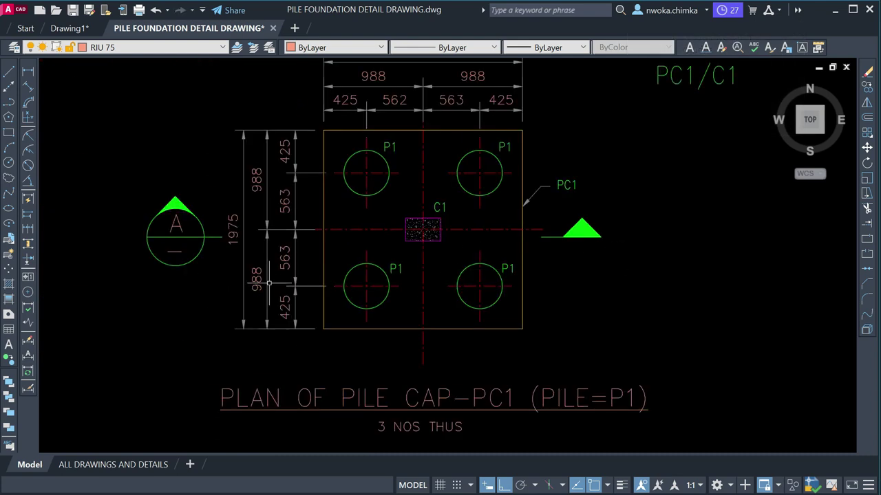
- Draw a horizontal guide line from the section A bubble's line past the opposite section arrow to check their alignment
{"action": "type", "text": "l"}
{"action": "key", "text": "Return"}
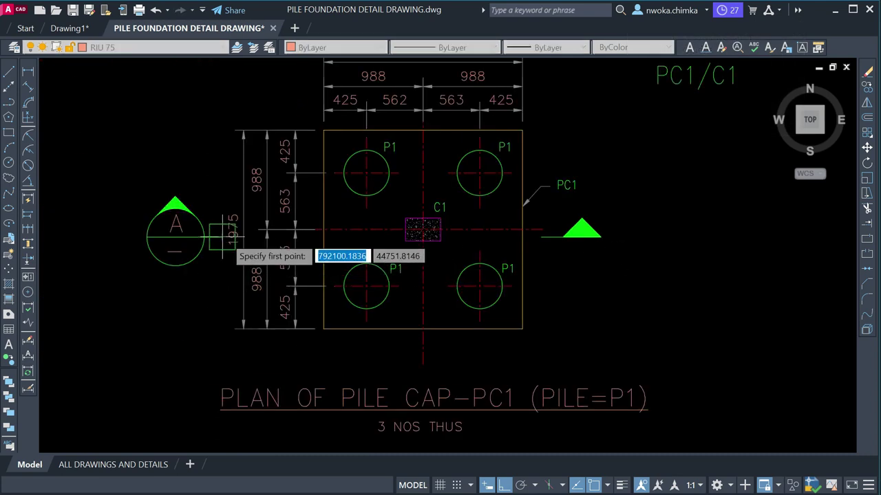
{"action": "left_click", "coordinate": [225, 236]}
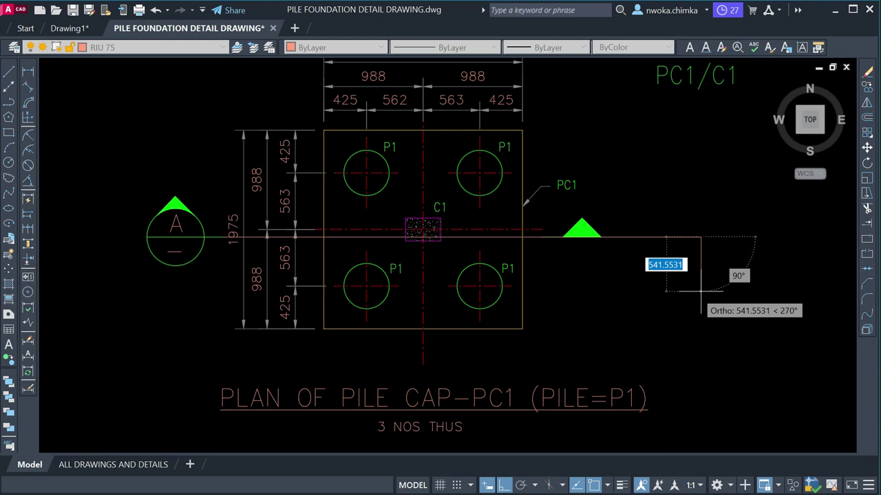
{"action": "scroll", "coordinate": [671, 275], "scroll_direction": "up", "scroll_amount": 5}
{"action": "key", "text": "Escape"}
- Erase the horizontal guide line running through the PC1 plan
{"action": "left_click", "coordinate": [728, 131]}
{"action": "type", "text": "e"}
{"action": "key", "text": "Return"}
{"action": "scroll", "coordinate": [502, 242], "scroll_direction": "down", "scroll_amount": 5}
{"action": "left_click", "coordinate": [631, 211]}
{"action": "left_click", "coordinate": [614, 240]}
{"action": "type", "text": "s"}
{"action": "key", "text": "Escape"}
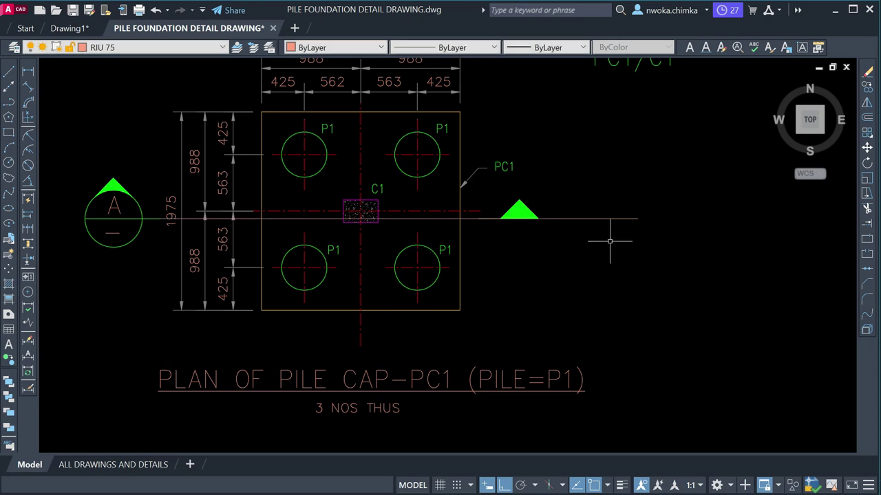
{"action": "left_click", "coordinate": [607, 218]}
{"action": "type", "text": "e"}
{"action": "key", "text": "Return"}
- Move the section A bubble horizontally slightly farther away from the 1975 overall dimension of the PC1 plan
{"action": "scroll", "coordinate": [337, 289], "scroll_direction": "down", "scroll_amount": 6}
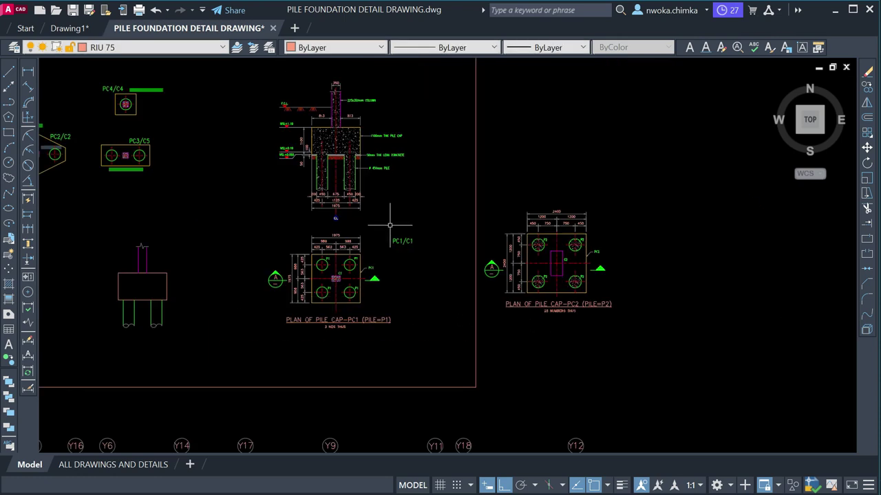
{"action": "scroll", "coordinate": [293, 260], "scroll_direction": "up", "scroll_amount": 4}
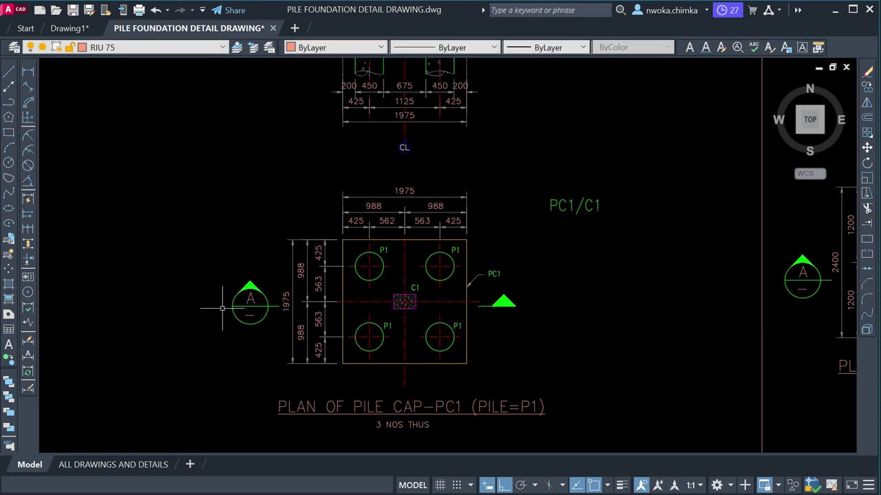
{"action": "scroll", "coordinate": [280, 307], "scroll_direction": "up", "scroll_amount": 2}
{"action": "left_click", "coordinate": [261, 252]}
{"action": "left_click", "coordinate": [173, 366]}
{"action": "type", "text": "m"}
{"action": "key", "text": "Return"}
{"action": "left_click", "coordinate": [228, 391]}
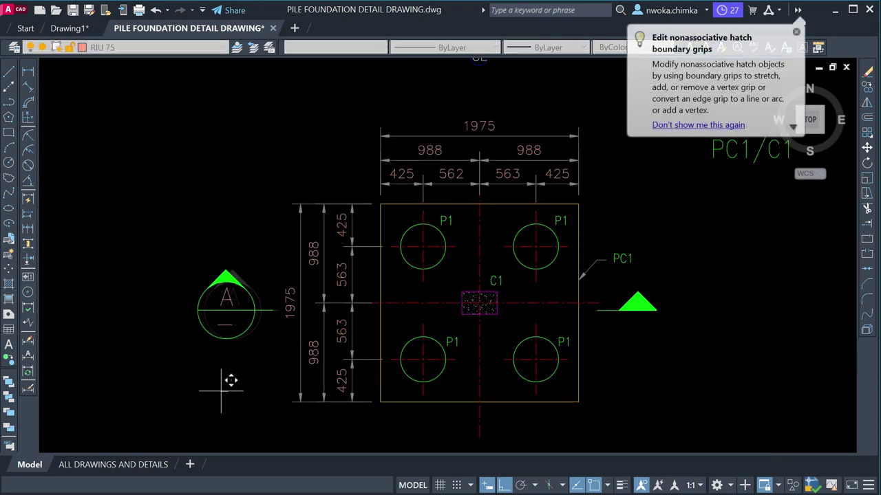
{"action": "left_click", "coordinate": [221, 391]}
- Review the PC1 plan's section markers, dimensions and title in relation to the section above it
{"action": "scroll", "coordinate": [355, 325], "scroll_direction": "down", "scroll_amount": 6}
{"action": "scroll", "coordinate": [327, 324], "scroll_direction": "up", "scroll_amount": 4}
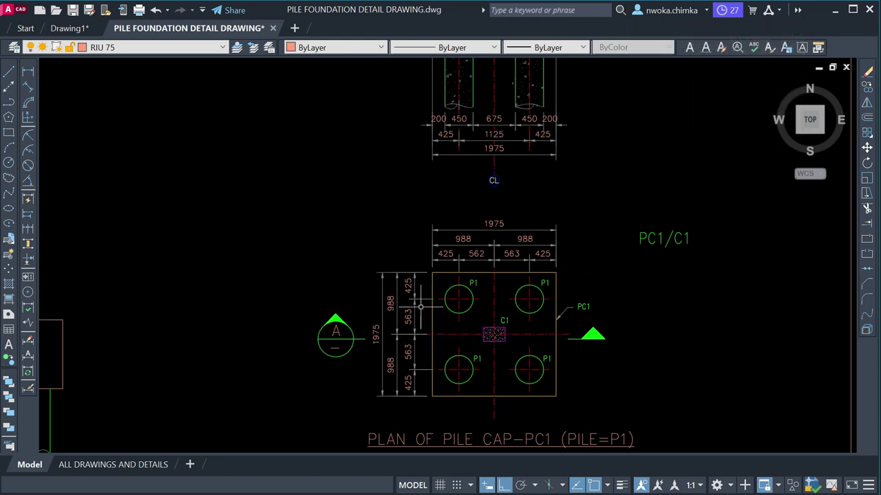
{"action": "scroll", "coordinate": [516, 289], "scroll_direction": "down", "scroll_amount": 2}
{"action": "middle_click_drag", "start_coordinate": [505, 221], "coordinate": [460, 280]}
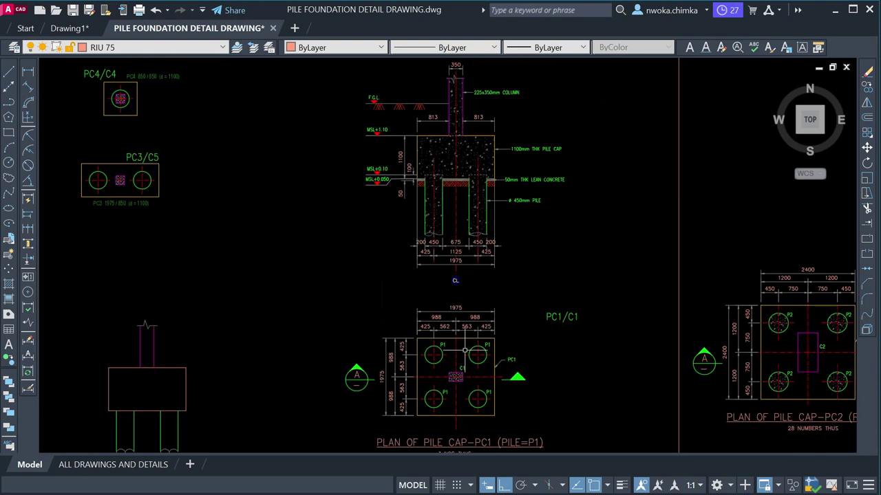
{"action": "scroll", "coordinate": [465, 350], "scroll_direction": "up", "scroll_amount": 2}
{"action": "left_click", "coordinate": [258, 240]}
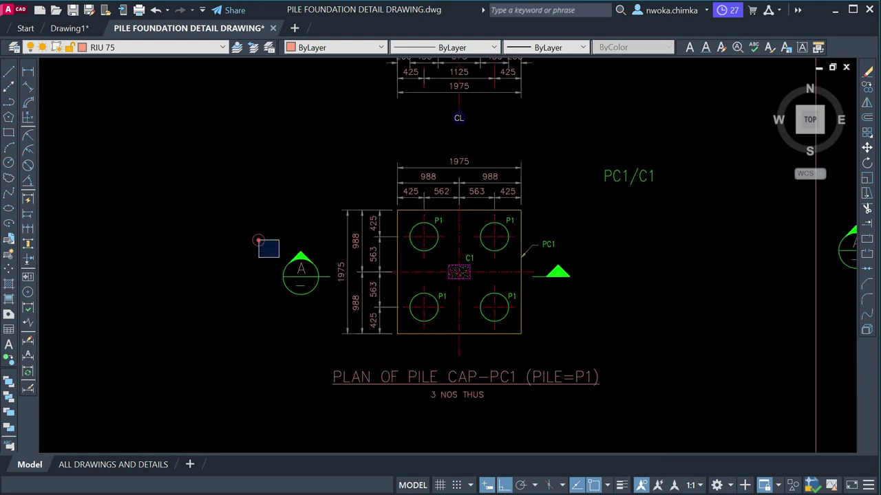
{"action": "key", "text": "Escape"}
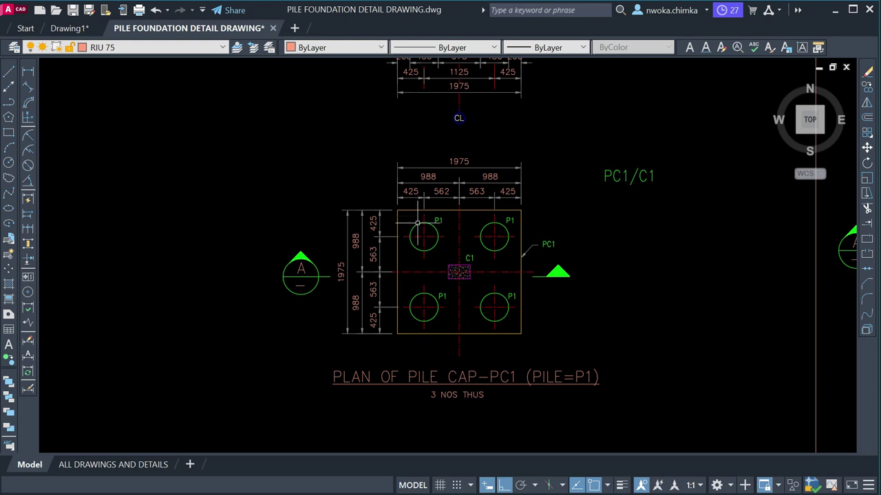
{"action": "scroll", "coordinate": [417, 241], "scroll_direction": "up", "scroll_amount": 2}
{"action": "scroll", "coordinate": [512, 302], "scroll_direction": "down", "scroll_amount": 4}
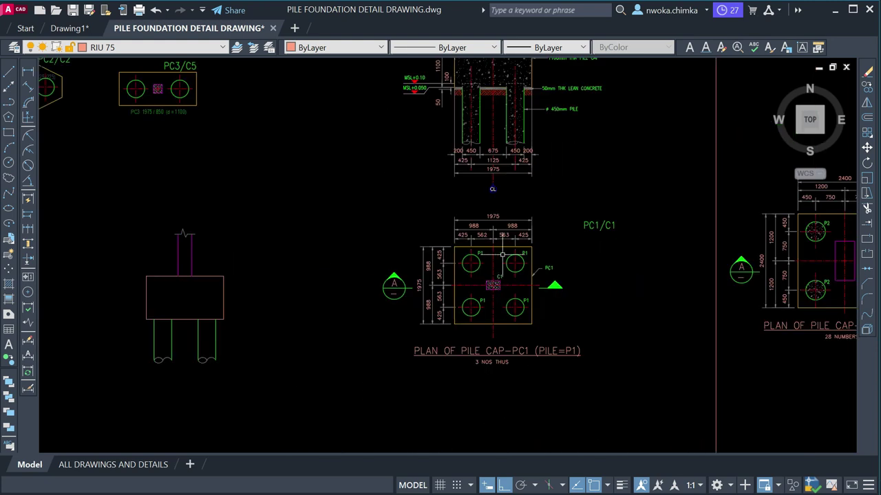
{"action": "scroll", "coordinate": [482, 137], "scroll_direction": "down", "scroll_amount": 2}
{"action": "scroll", "coordinate": [479, 256], "scroll_direction": "up", "scroll_amount": 4}
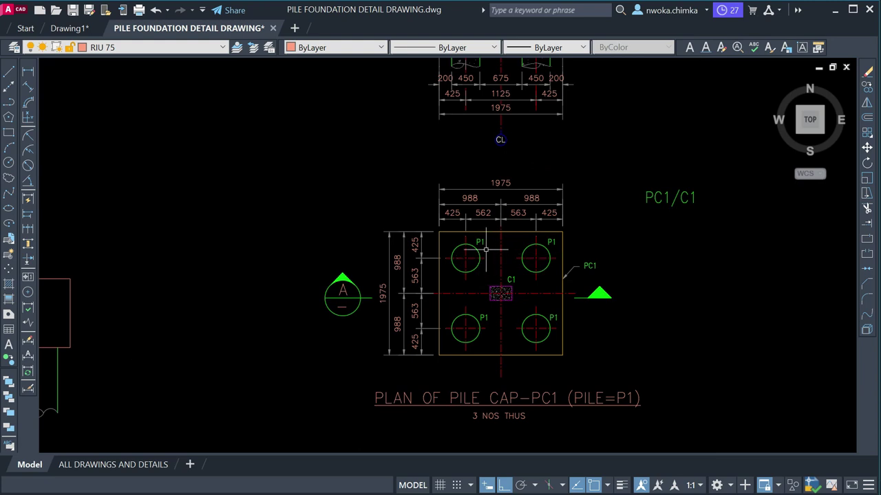
{"action": "scroll", "coordinate": [521, 181], "scroll_direction": "up", "scroll_amount": 2}
- Examine the PC1 pile cap section, including its levels, lean concrete, piles and dimensions, against the plan below
{"action": "middle_click_drag", "start_coordinate": [521, 181], "coordinate": [520, 437]}
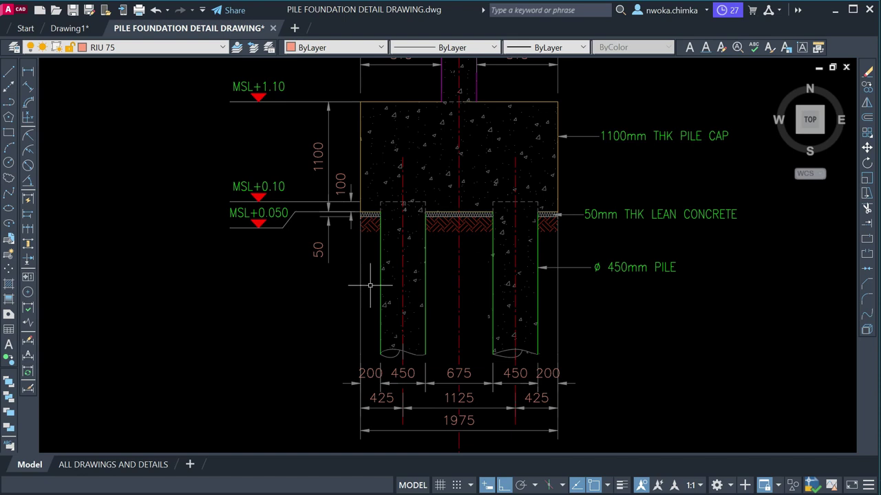
{"action": "scroll", "coordinate": [347, 234], "scroll_direction": "down", "scroll_amount": 4}
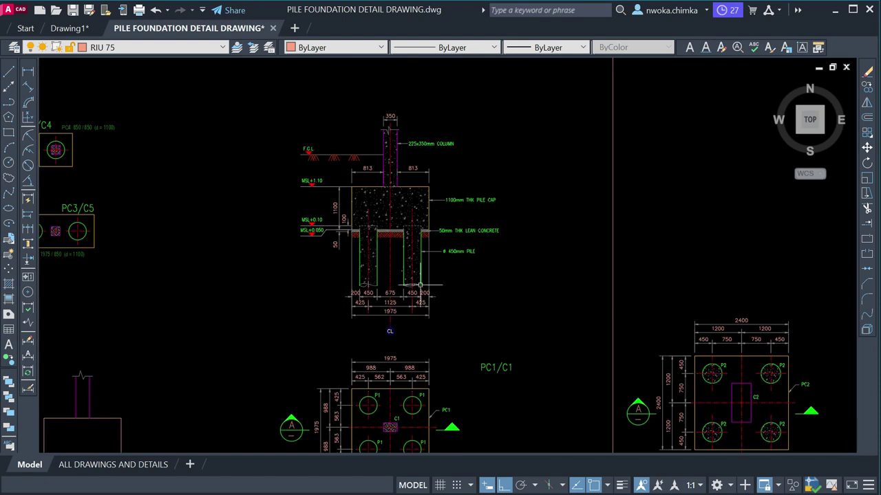
{"action": "middle_click_drag", "start_coordinate": [407, 367], "coordinate": [401, 293]}
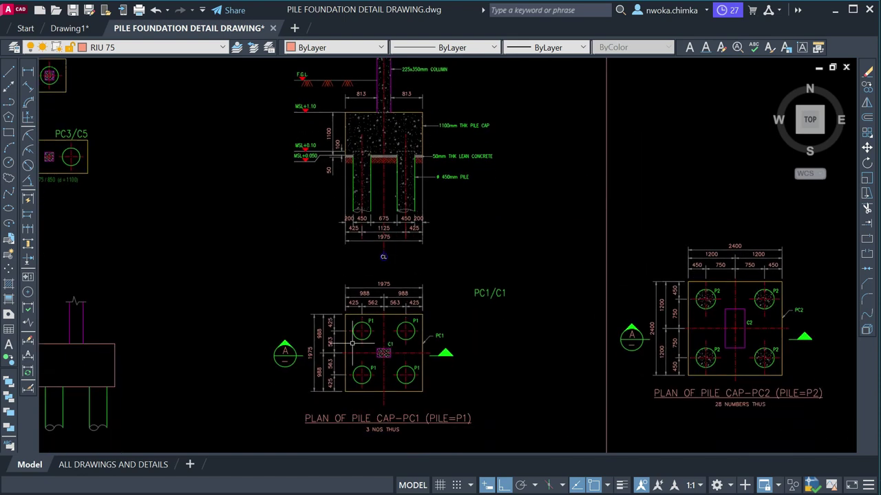
{"action": "middle_click_drag", "start_coordinate": [370, 164], "coordinate": [389, 256]}
{"action": "scroll", "coordinate": [390, 256], "scroll_direction": "up", "scroll_amount": 4}
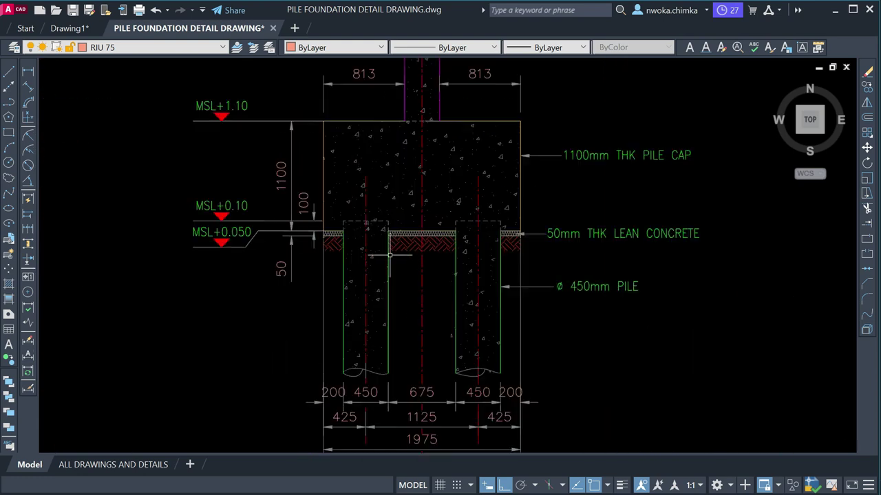
{"action": "scroll", "coordinate": [341, 232], "scroll_direction": "up", "scroll_amount": 2}
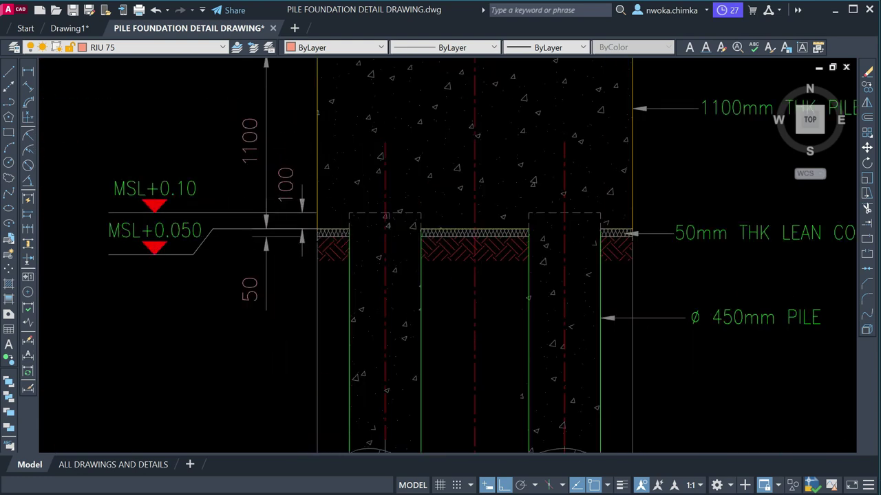
{"action": "scroll", "coordinate": [311, 207], "scroll_direction": "down", "scroll_amount": 6}
{"action": "scroll", "coordinate": [311, 206], "scroll_direction": "up", "scroll_amount": 4}
{"action": "scroll", "coordinate": [318, 205], "scroll_direction": "down", "scroll_amount": 5}
{"action": "scroll", "coordinate": [348, 201], "scroll_direction": "up", "scroll_amount": 1}
{"action": "scroll", "coordinate": [341, 224], "scroll_direction": "down", "scroll_amount": 3}
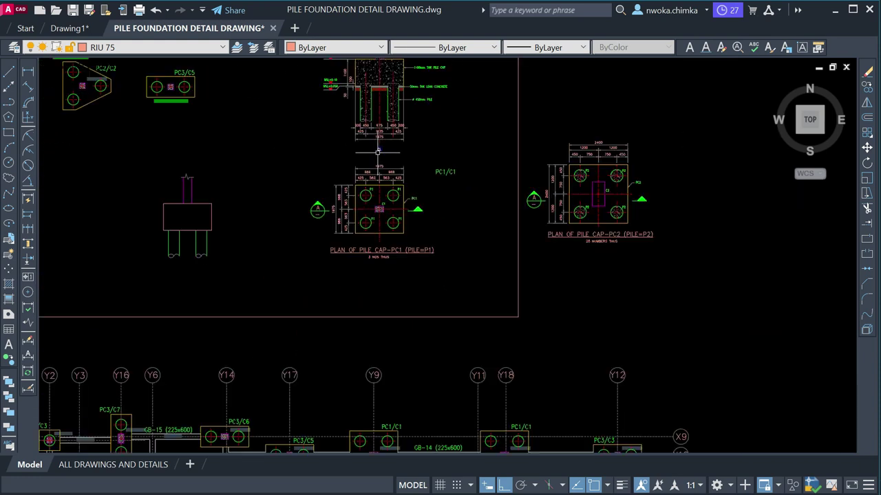
- Delete the loose PC1/C1 label beside the PC1 plan
{"action": "scroll", "coordinate": [342, 210], "scroll_direction": "up", "scroll_amount": 5}
{"action": "left_click", "coordinate": [598, 144]}
{"action": "left_click", "coordinate": [564, 186]}
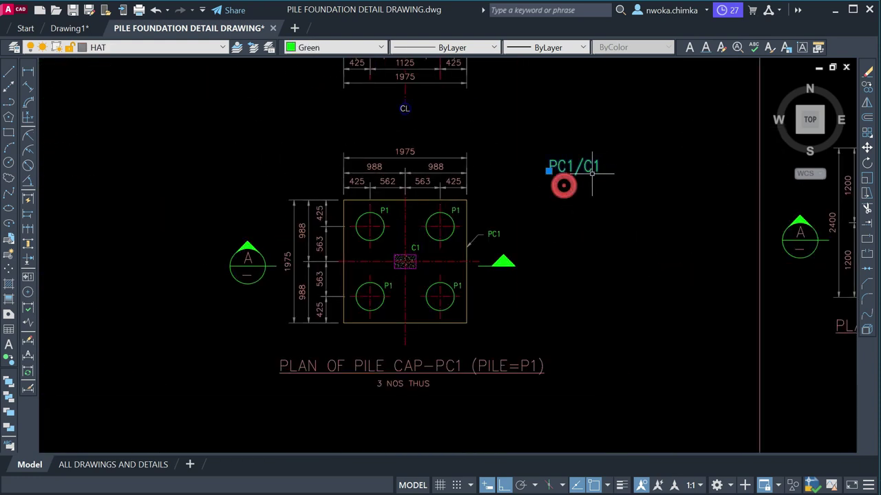
{"action": "key", "text": "Delete"}
- Move the whole PC1 plan, including its dimensions, title and section markers, straight down to widen the gap below the section
{"action": "scroll", "coordinate": [496, 178], "scroll_direction": "down", "scroll_amount": 2}
{"action": "left_click", "coordinate": [312, 147]}
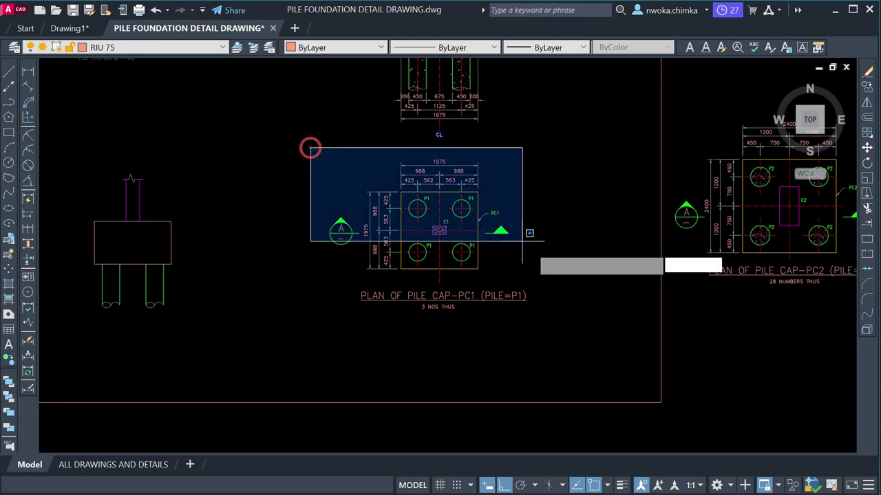
{"action": "left_click", "coordinate": [613, 347]}
{"action": "type", "text": "M"}
{"action": "key", "text": "space"}
{"action": "left_click", "coordinate": [604, 204]}
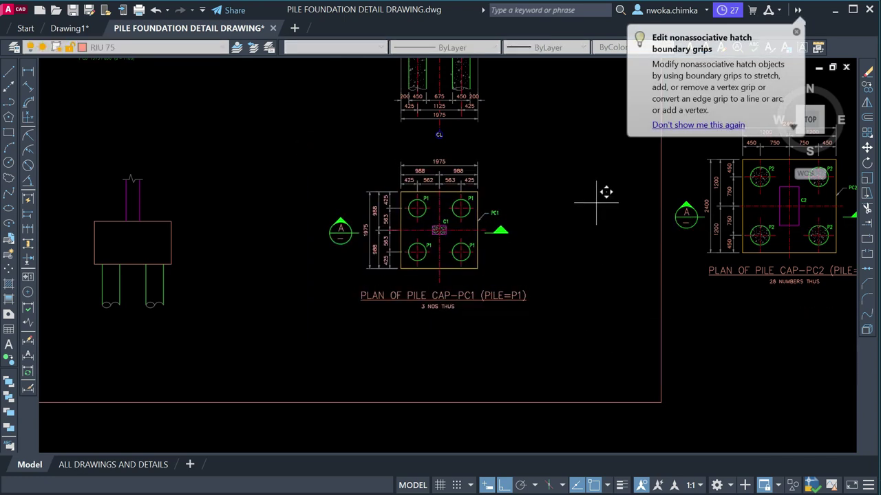
{"action": "left_click", "coordinate": [601, 227]}
- Move the CL marker straight up closer to the 1975 overall dimension of the PC1 section
{"action": "scroll", "coordinate": [444, 114], "scroll_direction": "up", "scroll_amount": 4}
{"action": "left_click", "coordinate": [465, 134]}
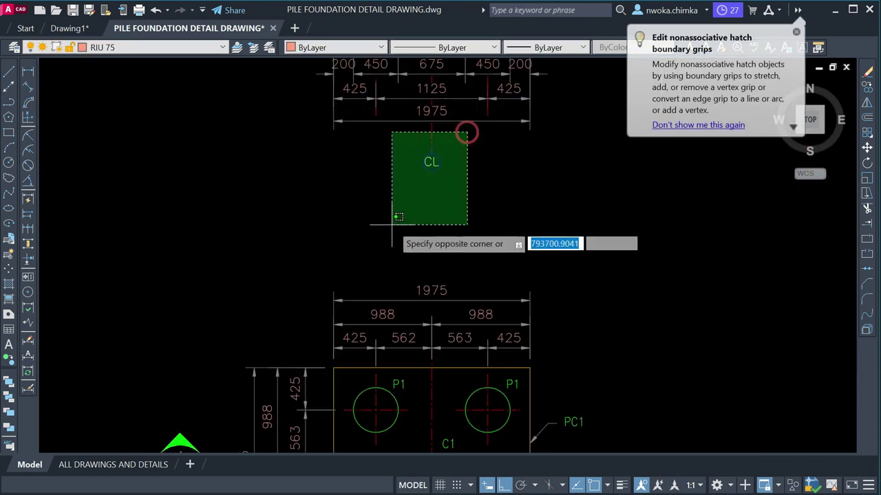
{"action": "left_click", "coordinate": [391, 222]}
{"action": "type", "text": "M"}
{"action": "key", "text": "Return"}
{"action": "left_click", "coordinate": [485, 176]}
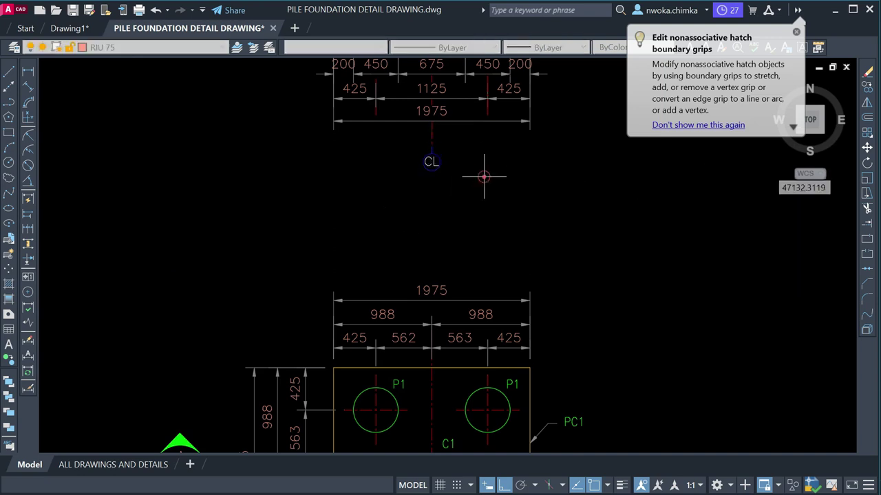
{"action": "left_click", "coordinate": [481, 166]}
- Delete the PC2 reference plan, with its title and section markers, from outside the frame
{"action": "scroll", "coordinate": [436, 154], "scroll_direction": "down", "scroll_amount": 4}
{"action": "scroll", "coordinate": [436, 153], "scroll_direction": "down", "scroll_amount": 5}
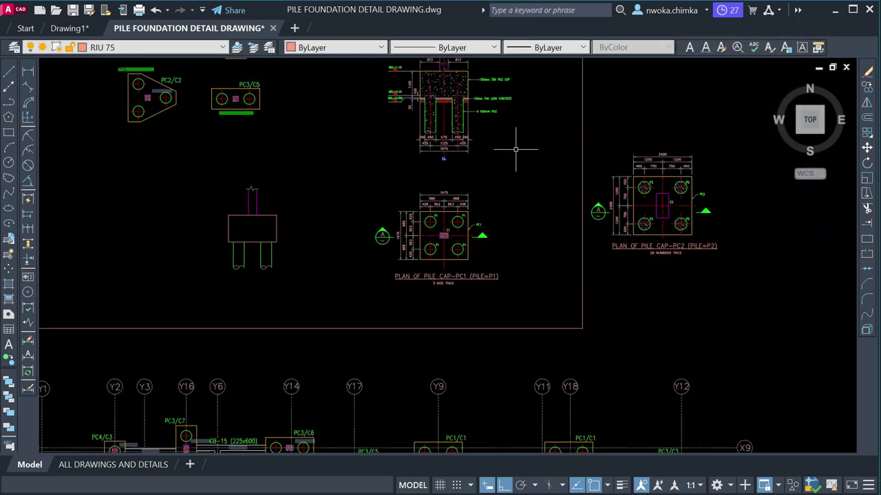
{"action": "scroll", "coordinate": [603, 148], "scroll_direction": "up", "scroll_amount": 3}
{"action": "left_click", "coordinate": [474, 122]}
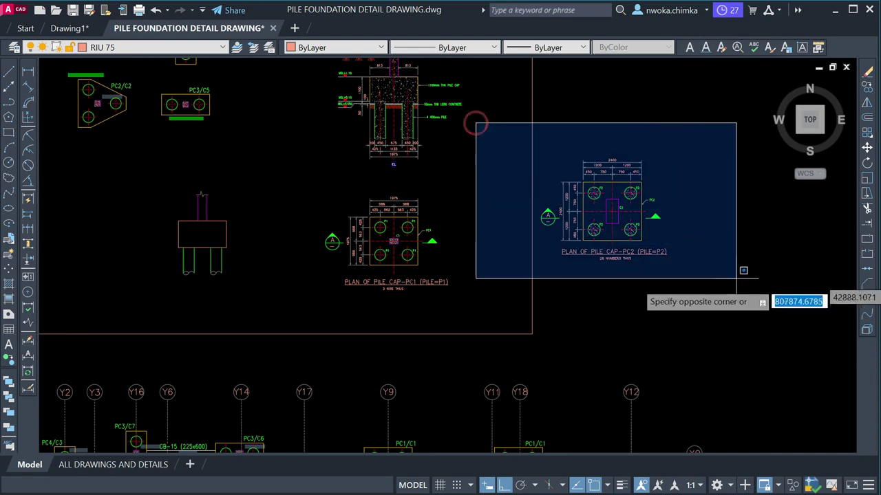
{"action": "left_click", "coordinate": [745, 291]}
{"action": "key", "text": "Delete"}
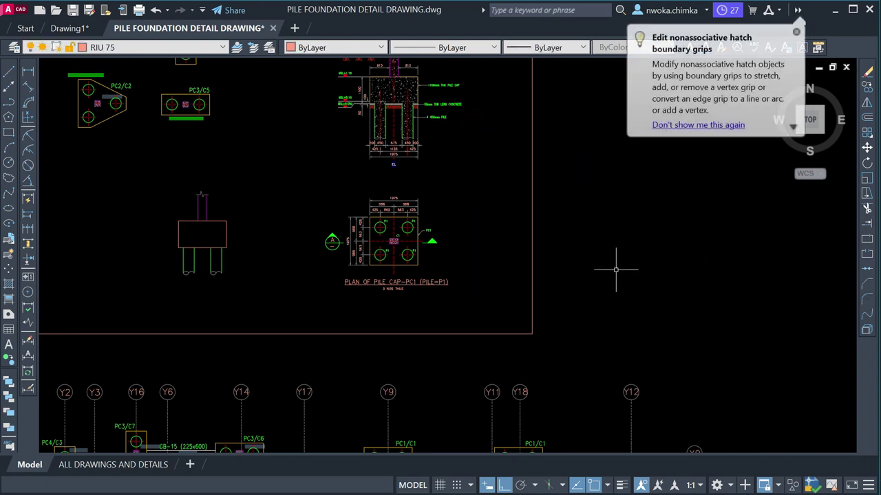
- Copy the SECTION A-A title and its 28 NUMBERS THUS note from the PC2 section to beneath the PC1 section's CL marker
{"action": "scroll", "coordinate": [463, 227], "scroll_direction": "down", "scroll_amount": 6}
{"action": "scroll", "coordinate": [392, 216], "scroll_direction": "up", "scroll_amount": 3}
{"action": "scroll", "coordinate": [416, 199], "scroll_direction": "down", "scroll_amount": 3}
{"action": "scroll", "coordinate": [416, 200], "scroll_direction": "down", "scroll_amount": 2}
{"action": "scroll", "coordinate": [377, 205], "scroll_direction": "up", "scroll_amount": 10}
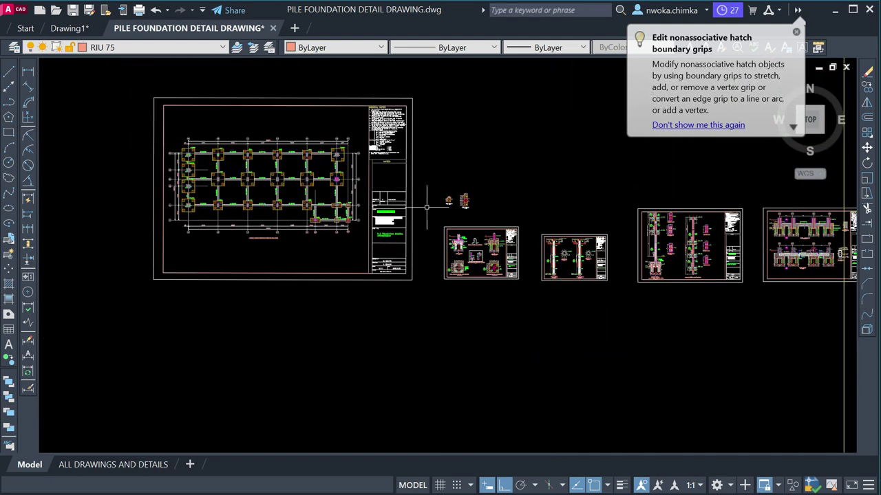
{"action": "scroll", "coordinate": [459, 220], "scroll_direction": "up", "scroll_amount": 2}
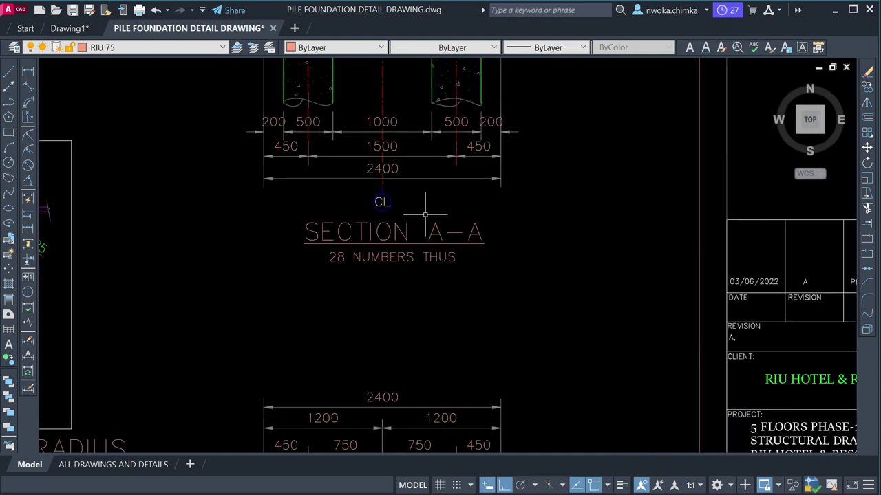
{"action": "left_click", "coordinate": [495, 291]}
{"action": "left_click", "coordinate": [450, 220]}
{"action": "type", "text": "CO"}
{"action": "key", "text": "Return"}
{"action": "left_click", "coordinate": [399, 251]}
{"action": "scroll", "coordinate": [157, 270], "scroll_direction": "down", "scroll_amount": 2}
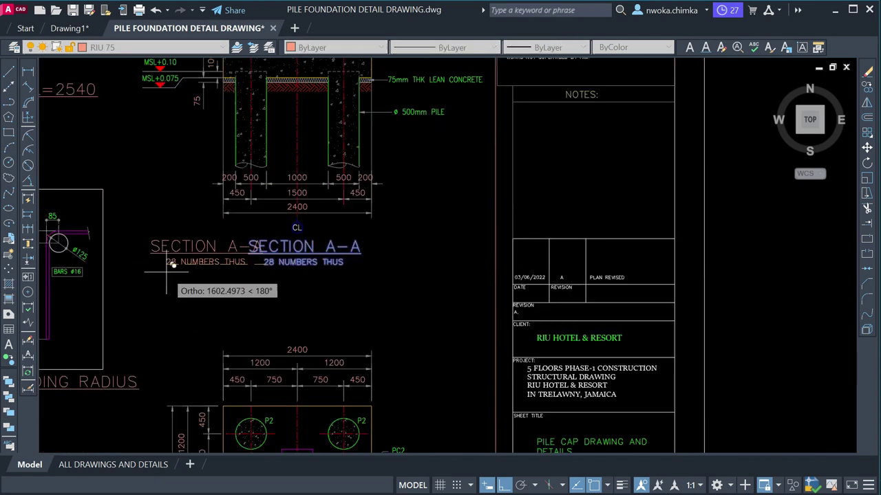
{"action": "scroll", "coordinate": [415, 188], "scroll_direction": "down", "scroll_amount": 8}
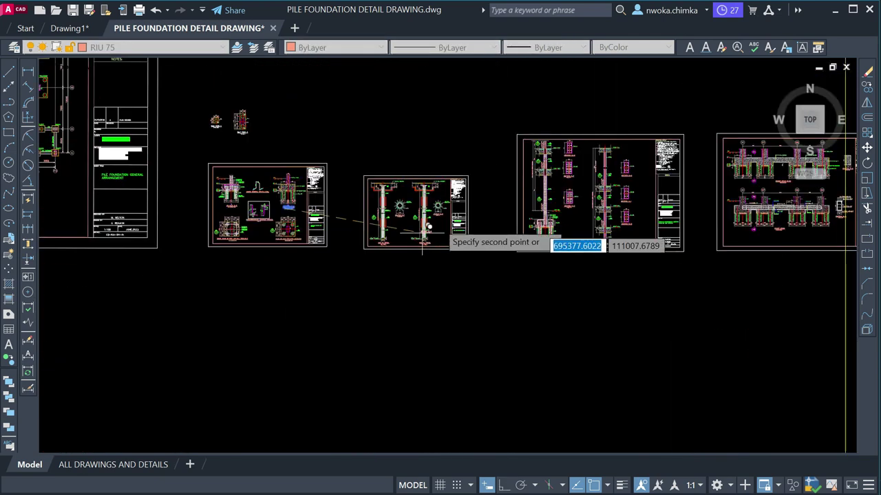
{"action": "scroll", "coordinate": [521, 315], "scroll_direction": "up", "scroll_amount": 8}
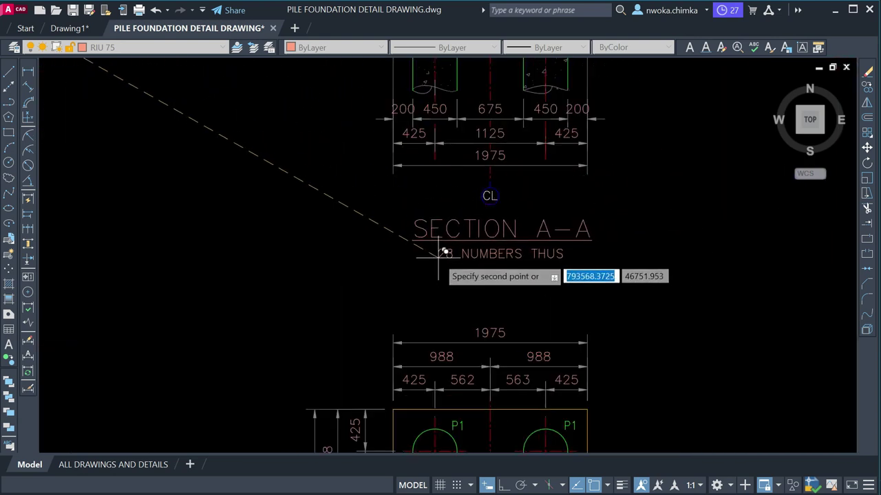
{"action": "left_click", "coordinate": [444, 253]}
- Replace the note beneath the PC1 section title with 3 NOS THUS, reusing the text from the PC1 plan's note
{"action": "scroll", "coordinate": [491, 227], "scroll_direction": "down", "scroll_amount": 4}
{"action": "scroll", "coordinate": [453, 347], "scroll_direction": "up", "scroll_amount": 4}
{"action": "scroll", "coordinate": [453, 347], "scroll_direction": "down", "scroll_amount": 6}
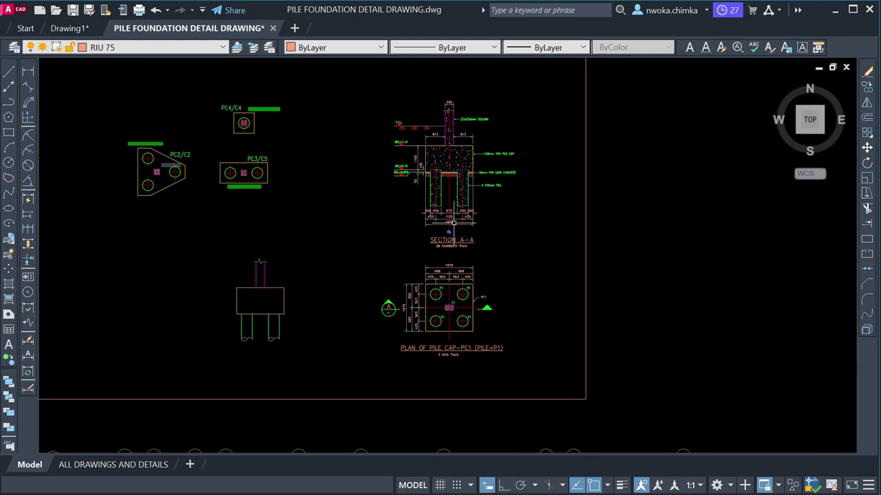
{"action": "scroll", "coordinate": [441, 357], "scroll_direction": "up", "scroll_amount": 4}
{"action": "double_click", "coordinate": [448, 350]}
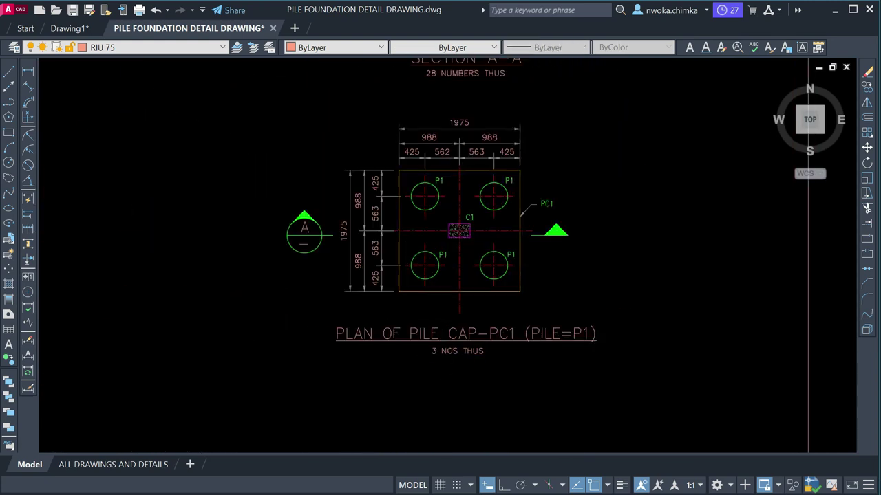
{"action": "left_click", "coordinate": [486, 311]}
{"action": "scroll", "coordinate": [489, 309], "scroll_direction": "down", "scroll_amount": 5}
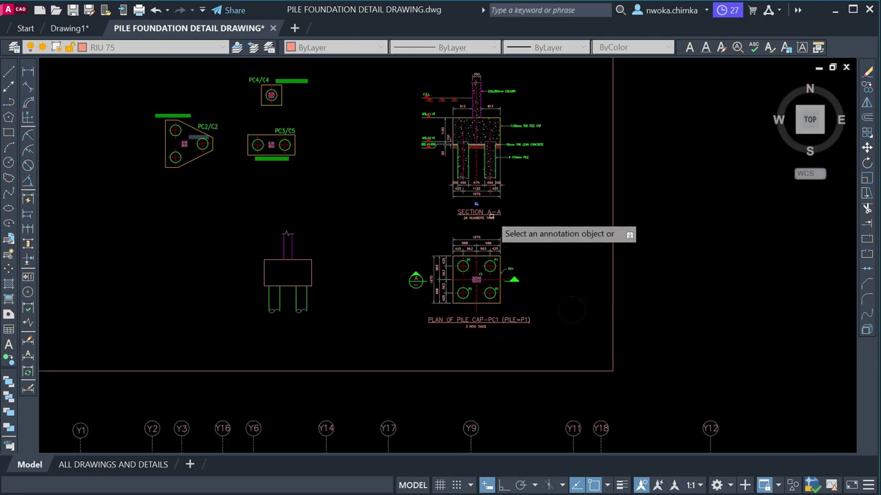
{"action": "scroll", "coordinate": [489, 212], "scroll_direction": "up", "scroll_amount": 5}
{"action": "left_click", "coordinate": [460, 229]}
{"action": "type", "text": "3 NOS THUS"}
{"action": "left_click", "coordinate": [526, 254]}
{"action": "scroll", "coordinate": [451, 225], "scroll_direction": "up", "scroll_amount": 3}
- Move the 3 NOS THUS note horizontally to centre it beneath the SECTION A-A title
{"action": "left_click", "coordinate": [463, 236]}
{"action": "type", "text": "m"}
{"action": "key", "text": "space"}
{"action": "left_click", "coordinate": [434, 295]}
{"action": "left_click", "coordinate": [466, 295]}
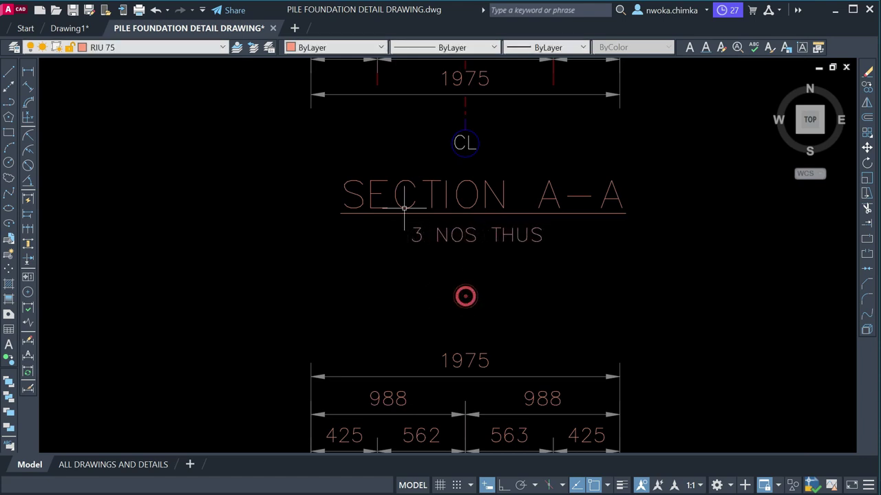
- Match the properties of the PC1 SECTION A-A title to the PLAN OF PILE CAP-PC1 title
{"action": "scroll", "coordinate": [399, 199], "scroll_direction": "down", "scroll_amount": 5}
{"action": "type", "text": "ma"}
{"action": "key", "text": "Return"}
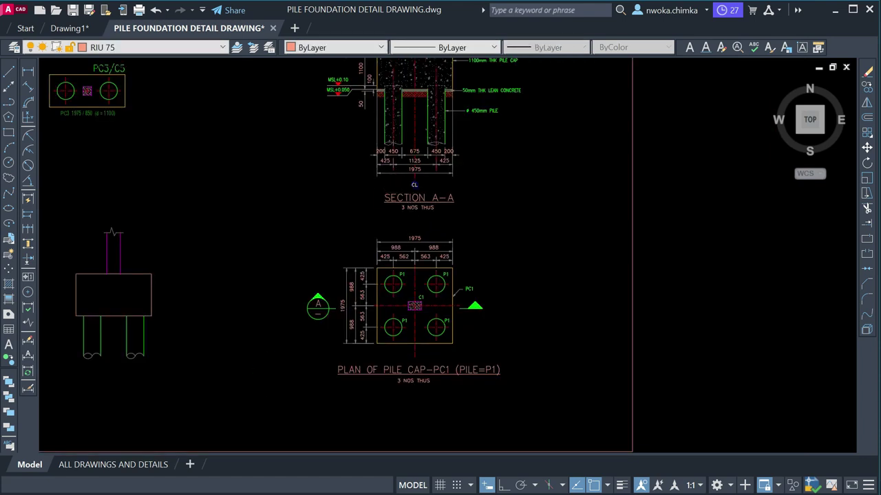
{"action": "left_click", "coordinate": [466, 368]}
{"action": "scroll", "coordinate": [466, 206], "scroll_direction": "up", "scroll_amount": 4}
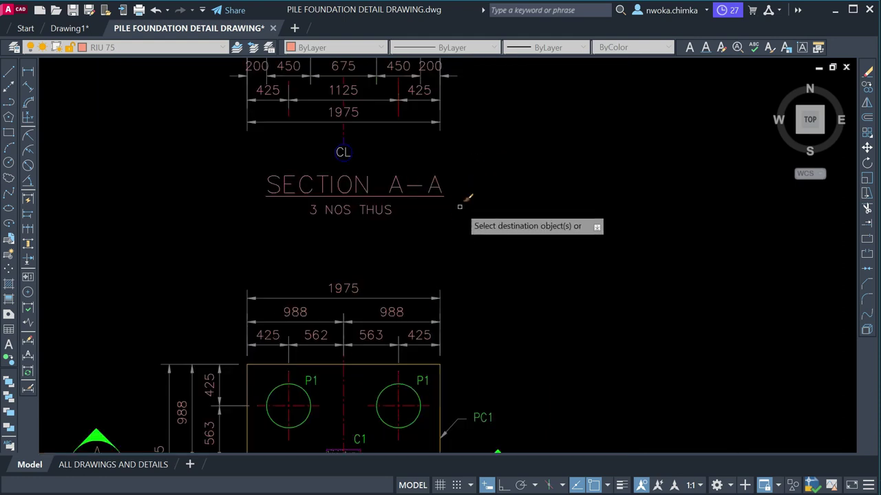
{"action": "left_click", "coordinate": [414, 187]}
{"action": "key", "text": "Escape"}
- Move the SECTION A-A title slightly so it sits centred between the CL marker and its note
{"action": "left_click", "coordinate": [356, 185]}
{"action": "type", "text": "m"}
{"action": "key", "text": "Return"}
{"action": "left_click", "coordinate": [481, 246]}
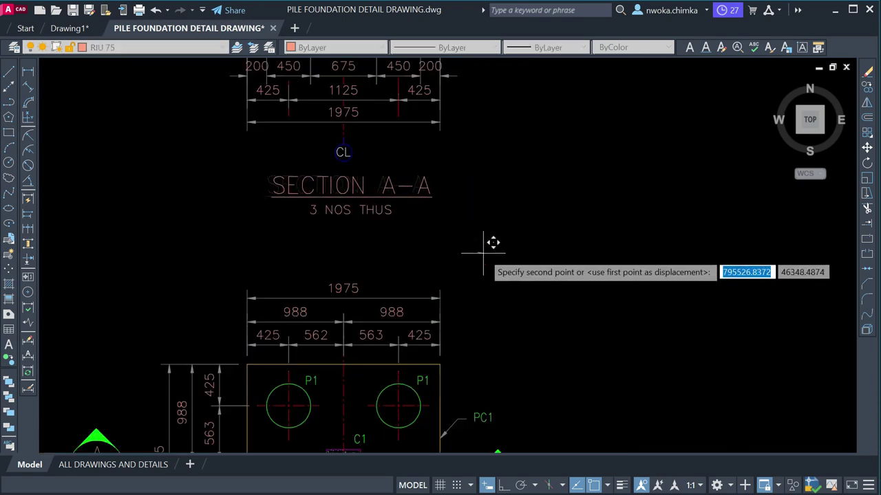
{"action": "left_click", "coordinate": [482, 249]}
- Try changing the section marker letter beside the PC1 plan to B
{"action": "scroll", "coordinate": [456, 193], "scroll_direction": "down", "scroll_amount": 4}
{"action": "scroll", "coordinate": [324, 303], "scroll_direction": "up", "scroll_amount": 4}
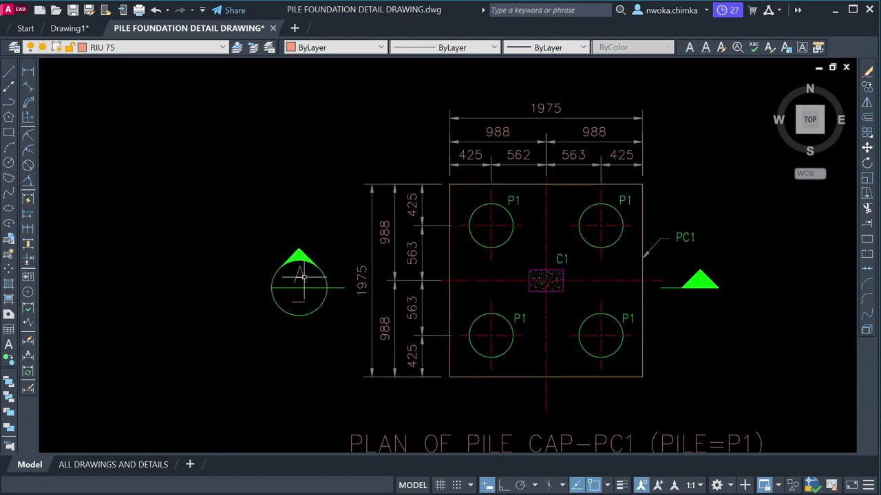
{"action": "left_click", "coordinate": [303, 276]}
{"action": "double_click", "coordinate": [301, 277]}
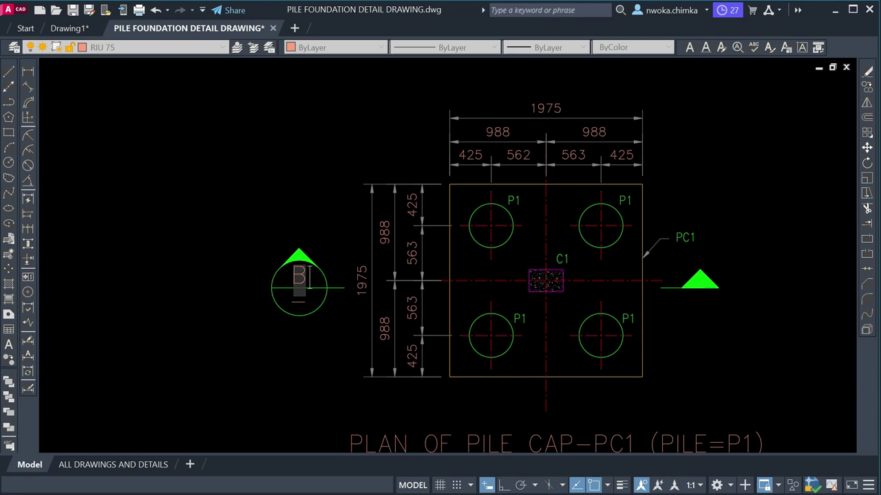
{"action": "key", "text": "Return"}
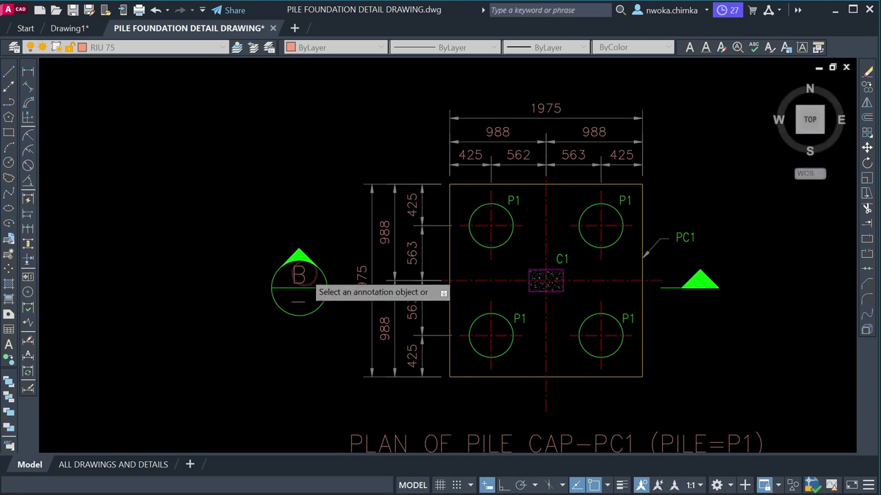
{"action": "left_click", "coordinate": [305, 279]}
{"action": "key", "text": "Return"}
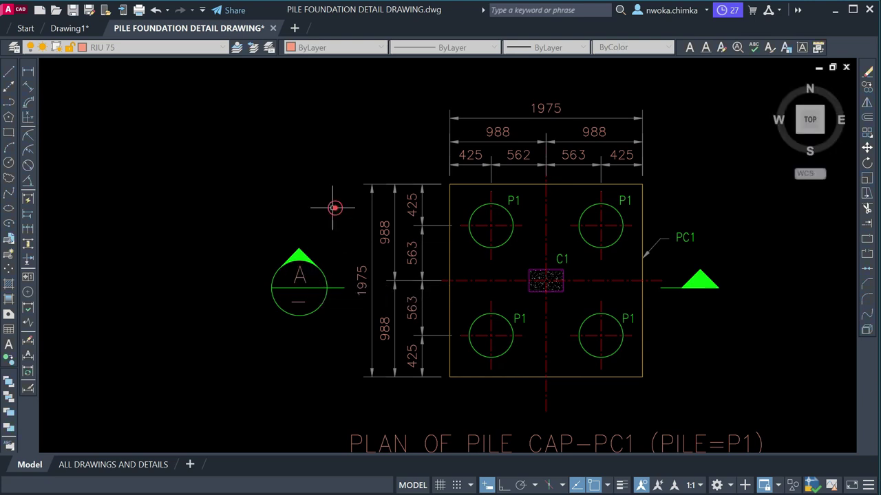
- Delete the unhatched pile cap section outline with its column and two piles from inside the frame
{"action": "scroll", "coordinate": [344, 206], "scroll_direction": "down", "scroll_amount": 8}
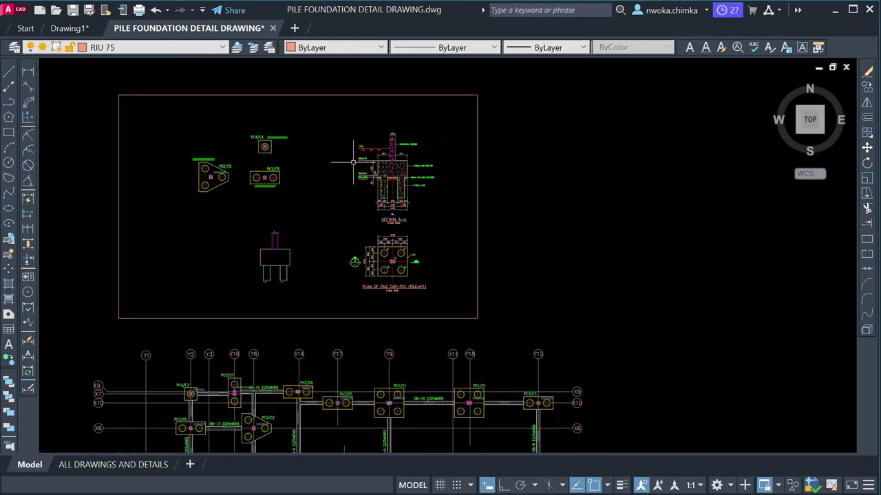
{"action": "scroll", "coordinate": [298, 243], "scroll_direction": "up", "scroll_amount": 4}
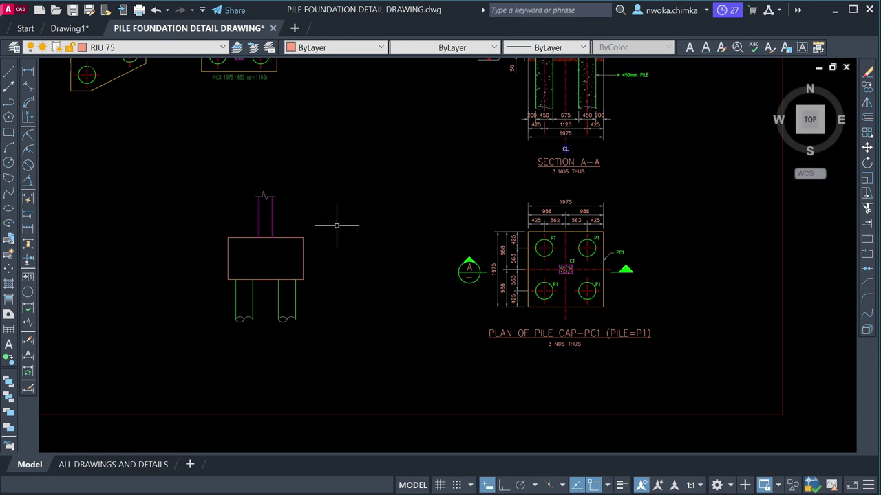
{"action": "scroll", "coordinate": [468, 234], "scroll_direction": "down", "scroll_amount": 2}
{"action": "scroll", "coordinate": [452, 160], "scroll_direction": "up", "scroll_amount": 2}
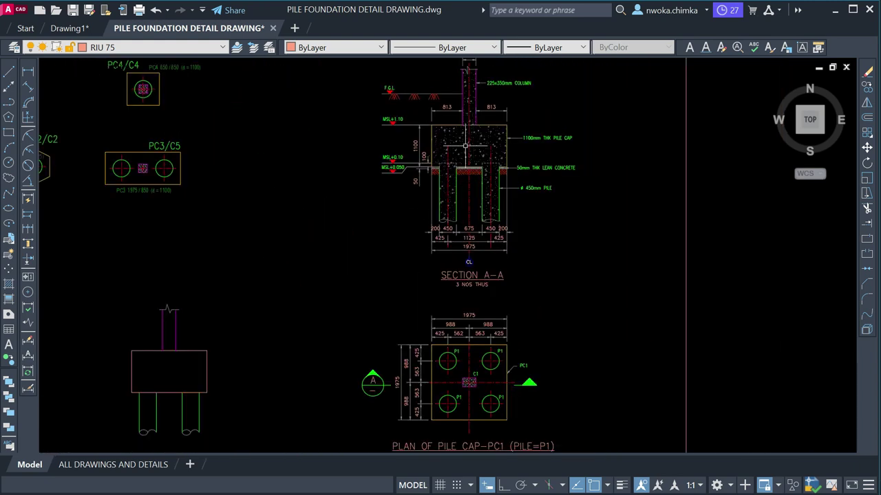
{"action": "scroll", "coordinate": [508, 119], "scroll_direction": "down", "scroll_amount": 2}
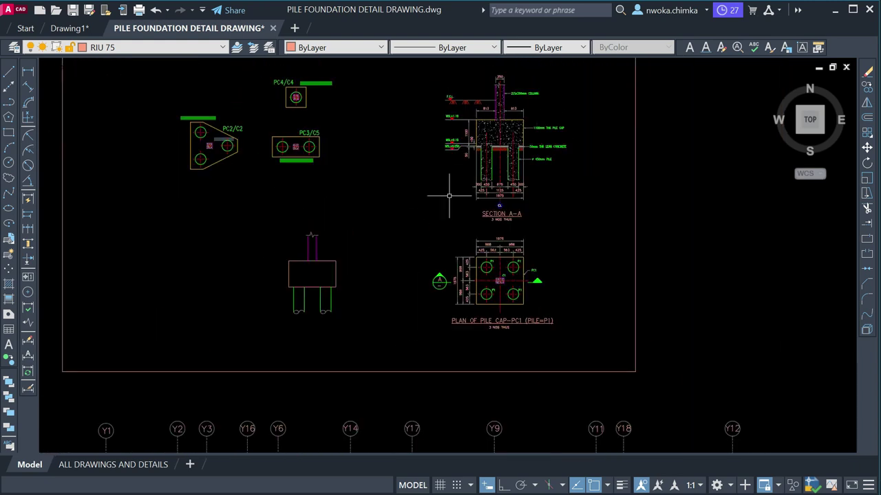
{"action": "left_click", "coordinate": [373, 215]}
{"action": "left_click", "coordinate": [260, 335]}
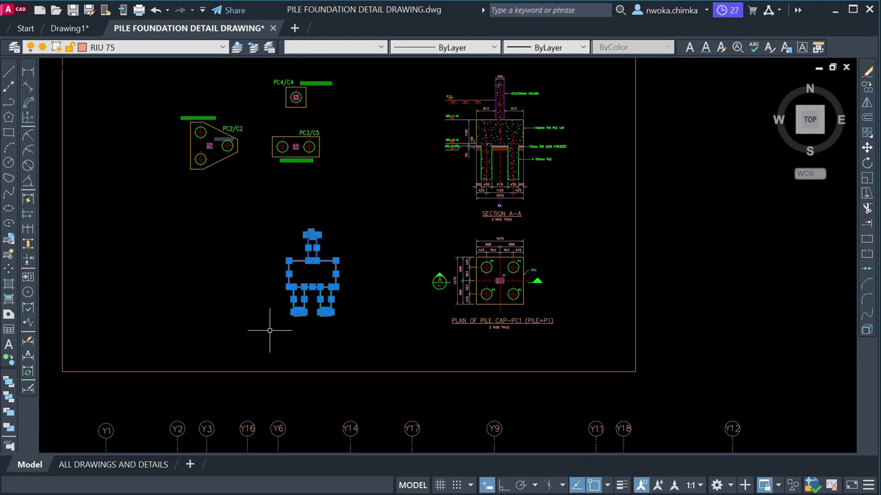
{"action": "key", "text": "Delete"}
- Move the complete PC1 section and plan out of the frame to the empty area on its right
{"action": "scroll", "coordinate": [319, 186], "scroll_direction": "down", "scroll_amount": 2}
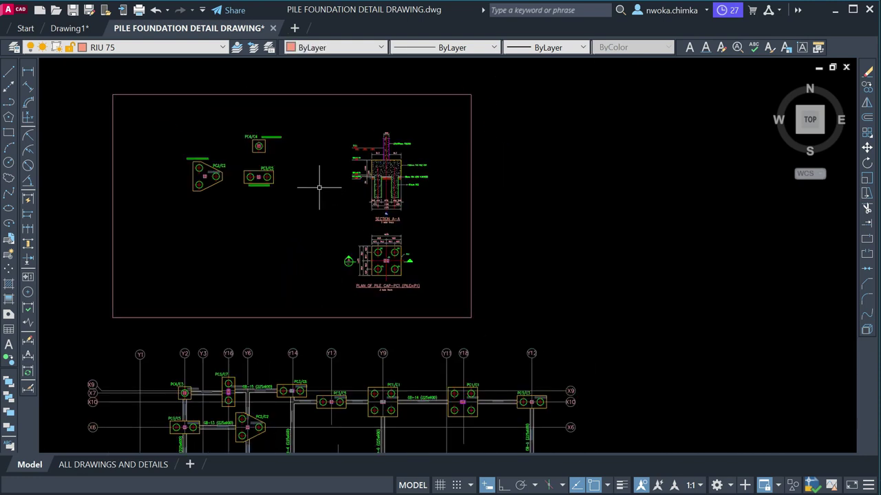
{"action": "left_click", "coordinate": [314, 123]}
{"action": "left_click", "coordinate": [451, 308]}
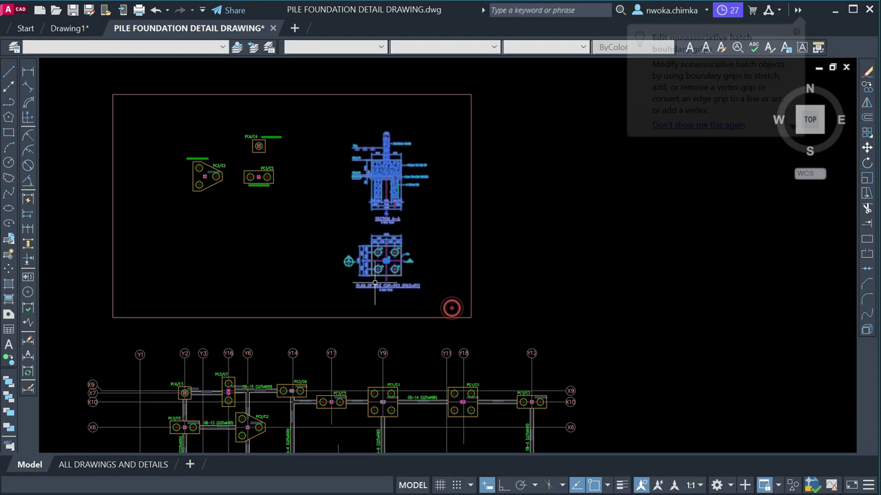
{"action": "middle_click_drag", "start_coordinate": [448, 389], "coordinate": [433, 250]}
{"action": "scroll", "coordinate": [442, 265], "scroll_direction": "up", "scroll_amount": 2}
{"action": "scroll", "coordinate": [442, 266], "scroll_direction": "down", "scroll_amount": 1}
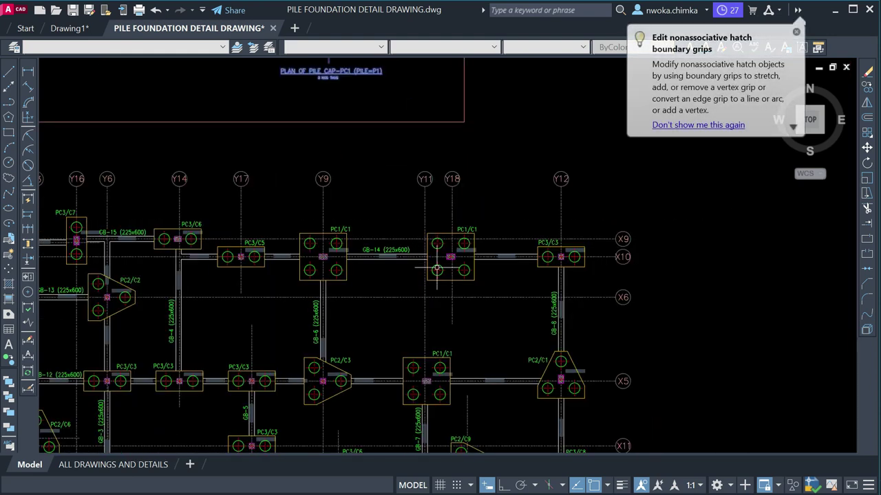
{"action": "scroll", "coordinate": [437, 269], "scroll_direction": "up", "scroll_amount": 2}
{"action": "scroll", "coordinate": [379, 365], "scroll_direction": "down", "scroll_amount": 4}
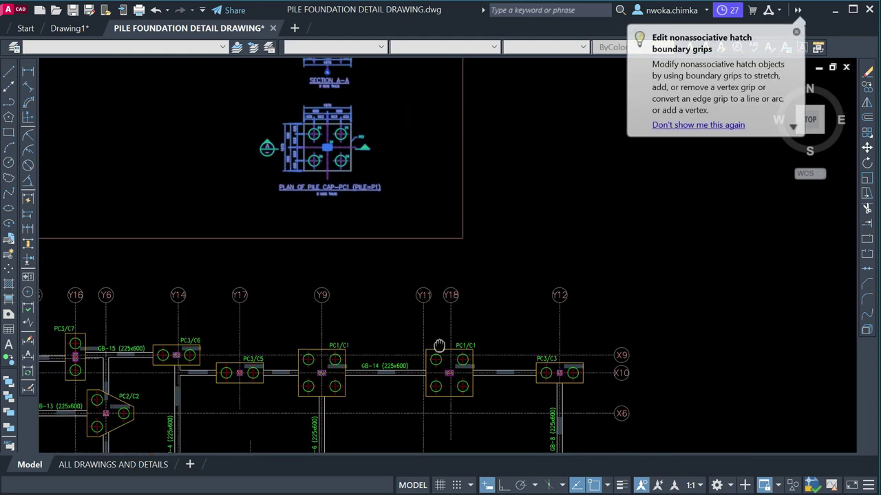
{"action": "type", "text": "M"}
{"action": "key", "text": "Return"}
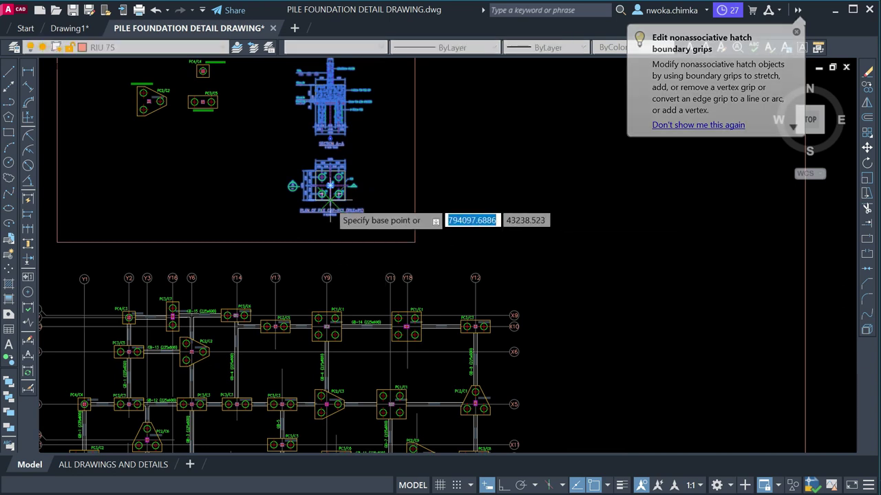
{"action": "left_click", "coordinate": [330, 201]}
{"action": "scroll", "coordinate": [225, 249], "scroll_direction": "down", "scroll_amount": 4}
{"action": "left_click", "coordinate": [368, 220]}
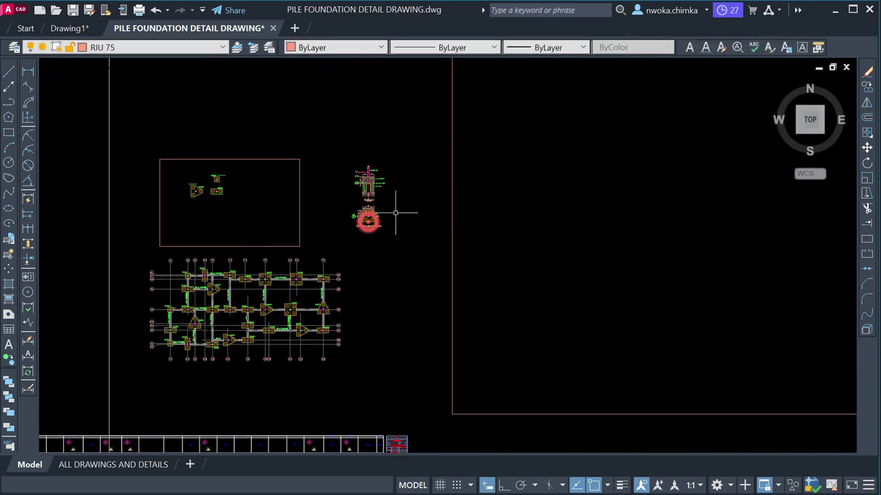
- Draw a rectangular frame about 22322 by 17867 around the relocated PC1 details and set its colour to green
{"action": "scroll", "coordinate": [325, 161], "scroll_direction": "up", "scroll_amount": 2}
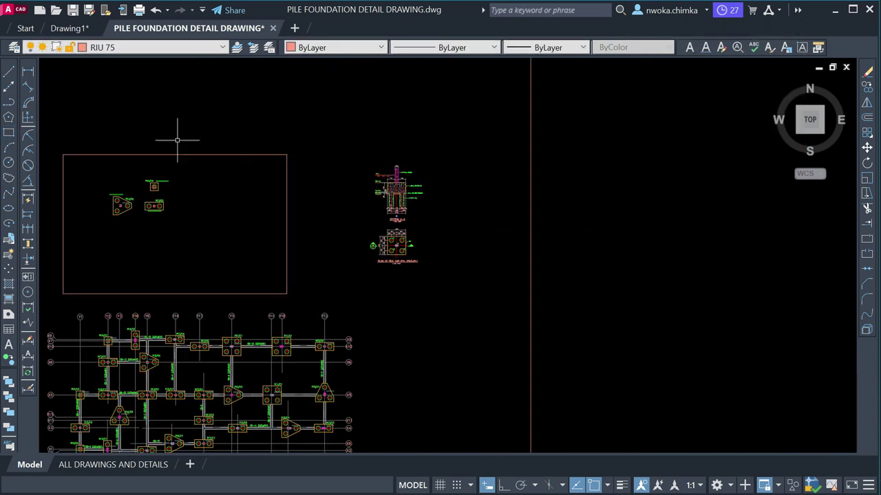
{"action": "left_click", "coordinate": [8, 134]}
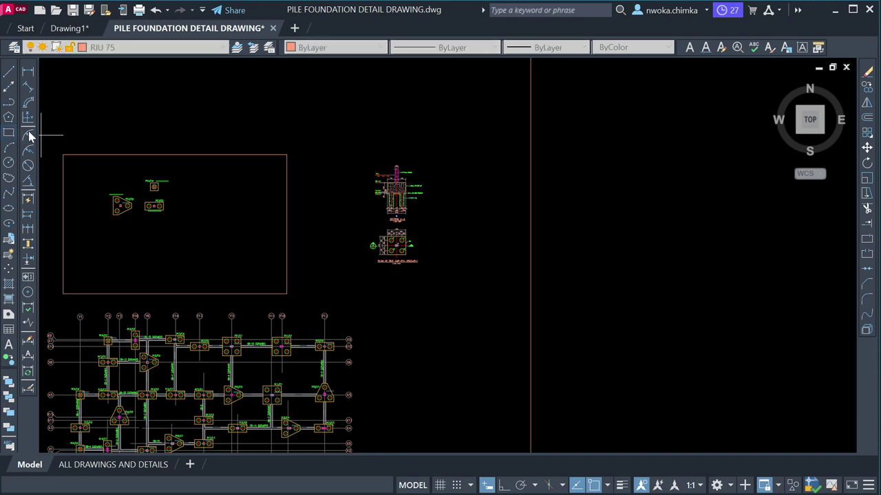
{"action": "left_click", "coordinate": [310, 137]}
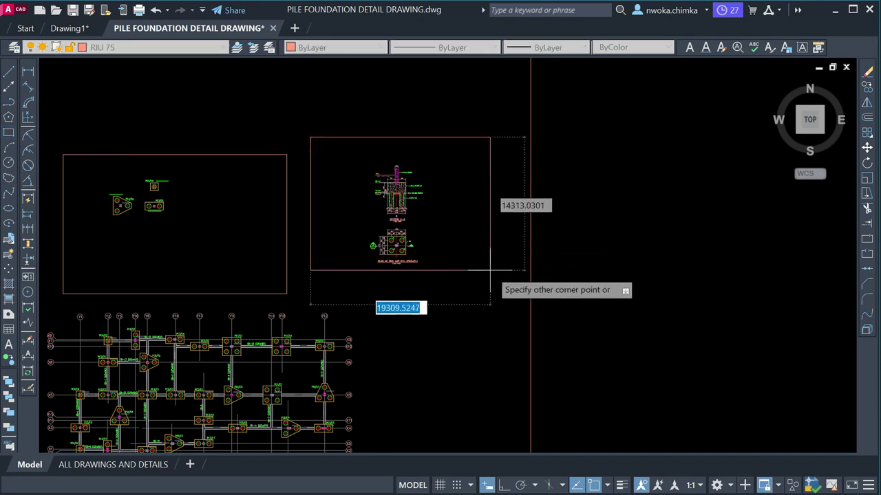
{"action": "left_click", "coordinate": [518, 303]}
{"action": "left_click", "coordinate": [469, 168]}
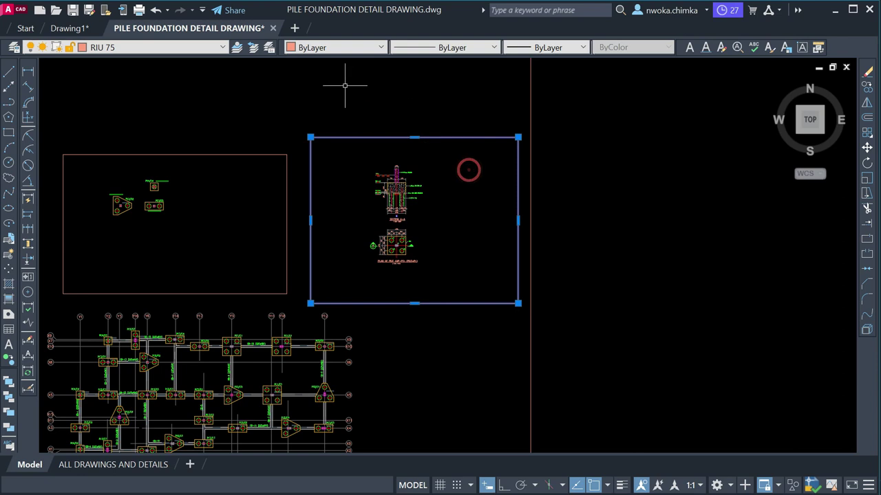
{"action": "left_click", "coordinate": [340, 50]}
{"action": "left_click", "coordinate": [313, 105]}
{"action": "key", "text": "Escape"}
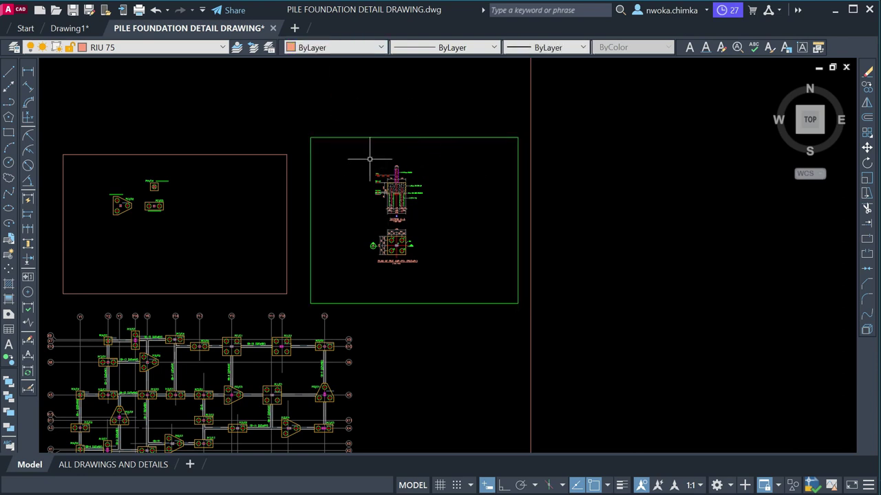
- Move the PC1 section and plan from the middle of the green frame to its right-hand side
{"action": "scroll", "coordinate": [358, 175], "scroll_direction": "up", "scroll_amount": 3}
{"action": "left_click", "coordinate": [348, 138]}
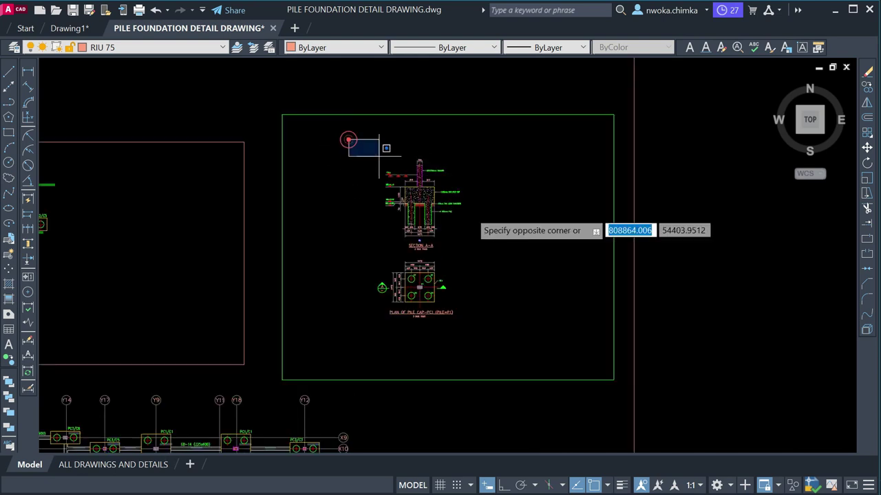
{"action": "left_click", "coordinate": [525, 343]}
{"action": "type", "text": "m"}
{"action": "key", "text": "Return"}
{"action": "left_click", "coordinate": [447, 348]}
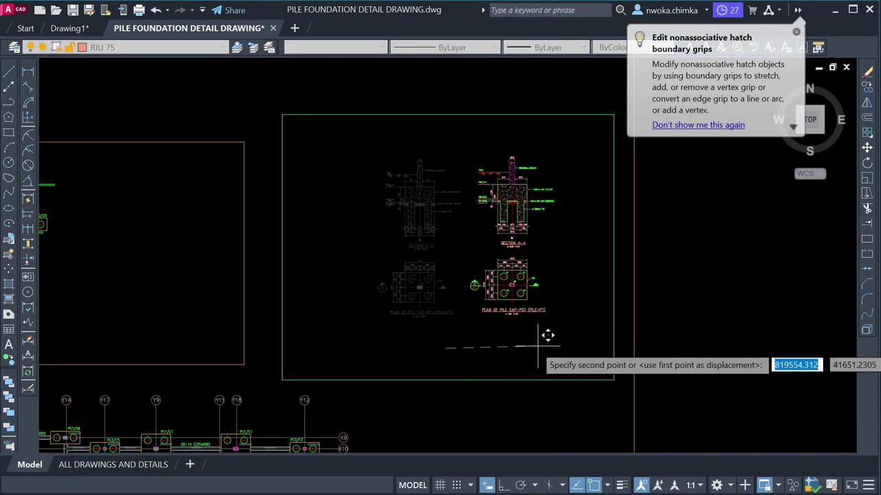
{"action": "left_click", "coordinate": [589, 345]}
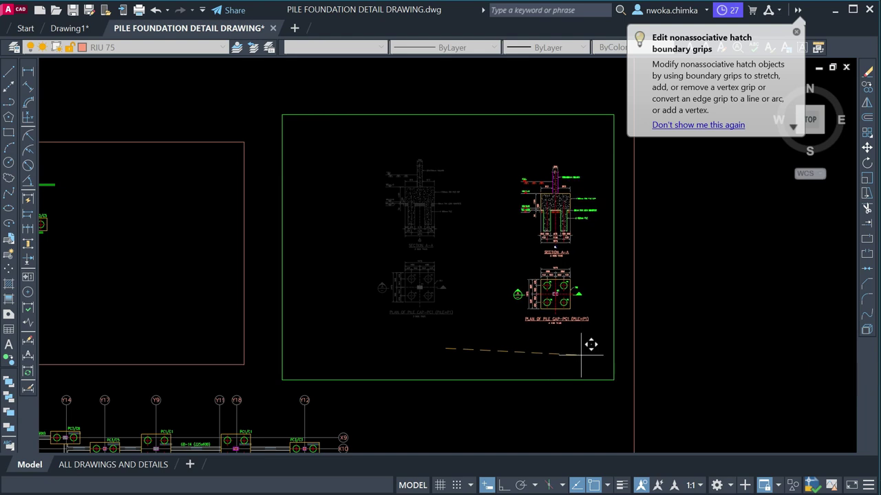
- Examine the pile cap reinforcement in Section X-X on the reference pile cap drawing and details sheet
{"action": "scroll", "coordinate": [542, 298], "scroll_direction": "up", "scroll_amount": 3}
{"action": "scroll", "coordinate": [551, 275], "scroll_direction": "down", "scroll_amount": 4}
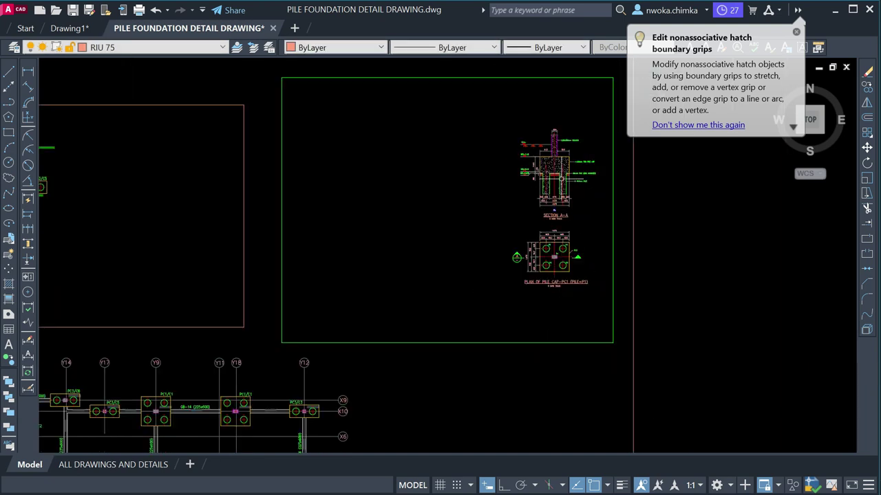
{"action": "scroll", "coordinate": [616, 204], "scroll_direction": "up", "scroll_amount": 2}
{"action": "scroll", "coordinate": [574, 185], "scroll_direction": "down", "scroll_amount": 8}
{"action": "middle_click_drag", "start_coordinate": [365, 189], "coordinate": [530, 212]}
{"action": "scroll", "coordinate": [530, 211], "scroll_direction": "down", "scroll_amount": 2}
{"action": "mouse_move", "coordinate": [278, 192]}
{"action": "middle_mouse_down"}
{"action": "mouse_move", "coordinate": [320, 204]}
{"action": "mouse_move", "coordinate": [365, 345]}
{"action": "middle_mouse_up"}
{"action": "scroll", "coordinate": [399, 222], "scroll_direction": "up", "scroll_amount": 6}
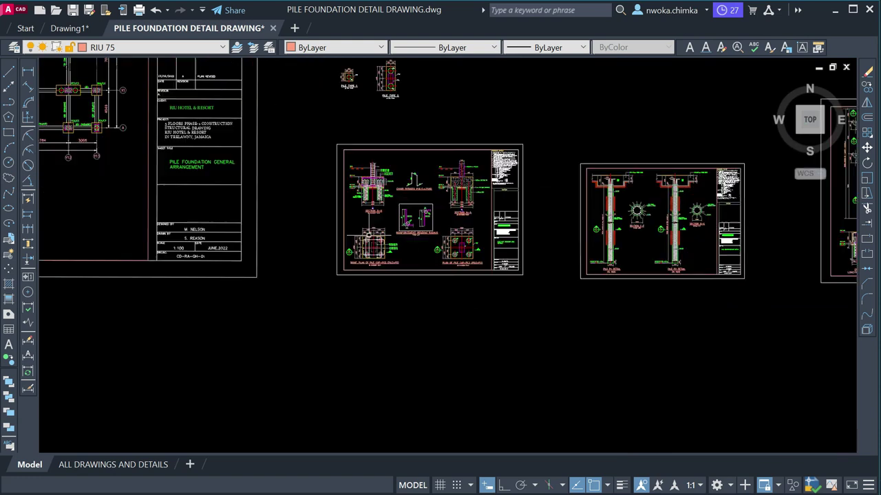
{"action": "scroll", "coordinate": [371, 180], "scroll_direction": "up", "scroll_amount": 4}
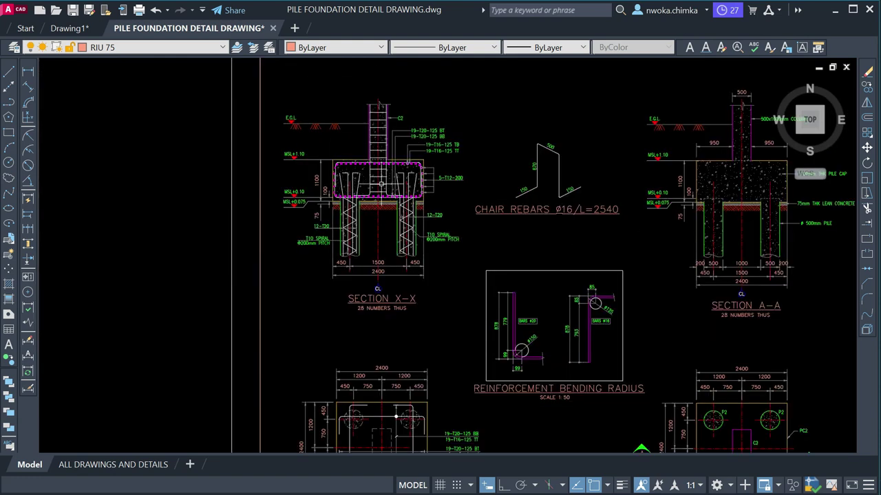
{"action": "scroll", "coordinate": [409, 206], "scroll_direction": "up", "scroll_amount": 2}
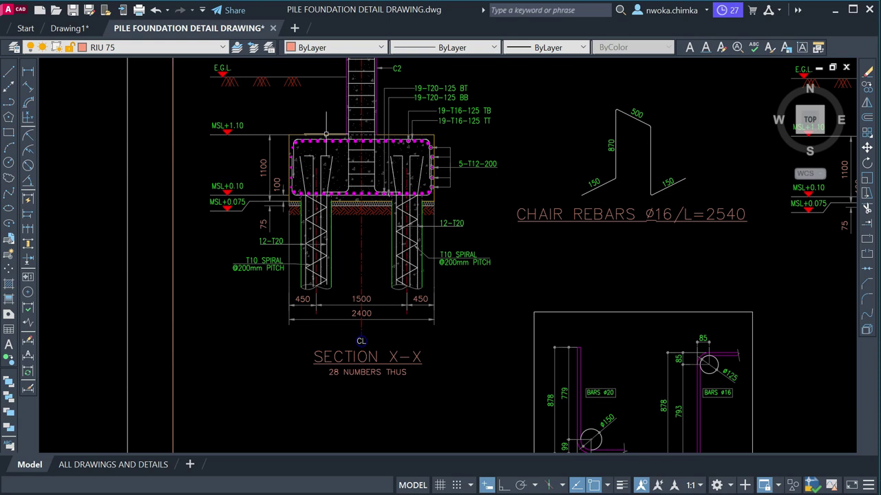
{"action": "scroll", "coordinate": [369, 140], "scroll_direction": "up", "scroll_amount": 2}
{"action": "scroll", "coordinate": [258, 148], "scroll_direction": "up", "scroll_amount": 2}
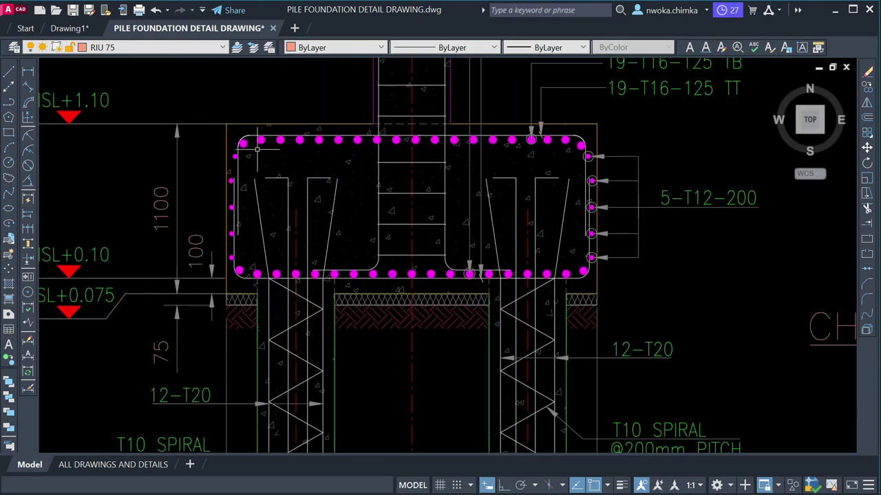
{"action": "scroll", "coordinate": [236, 157], "scroll_direction": "down", "scroll_amount": 5}
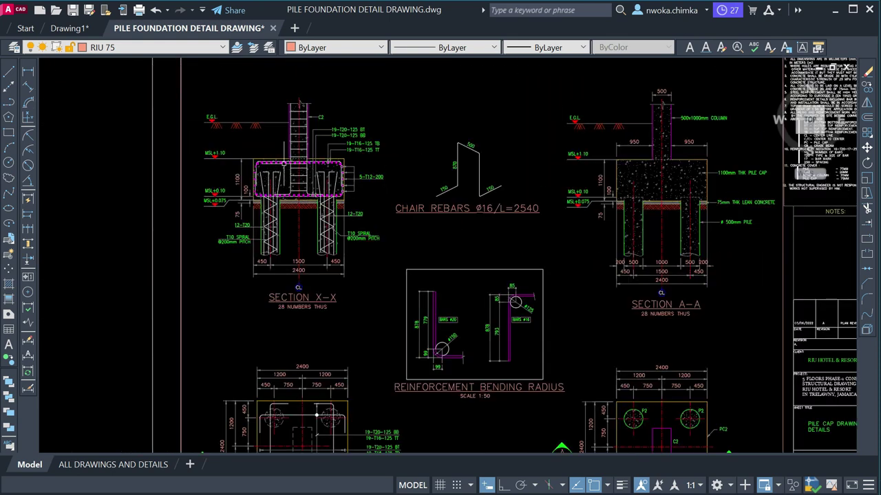
- Compare Section A-A of the reference PC2 pile cap with its reinforcement Section X-X
{"action": "scroll", "coordinate": [298, 128], "scroll_direction": "down", "scroll_amount": 4}
{"action": "scroll", "coordinate": [454, 144], "scroll_direction": "up", "scroll_amount": 2}
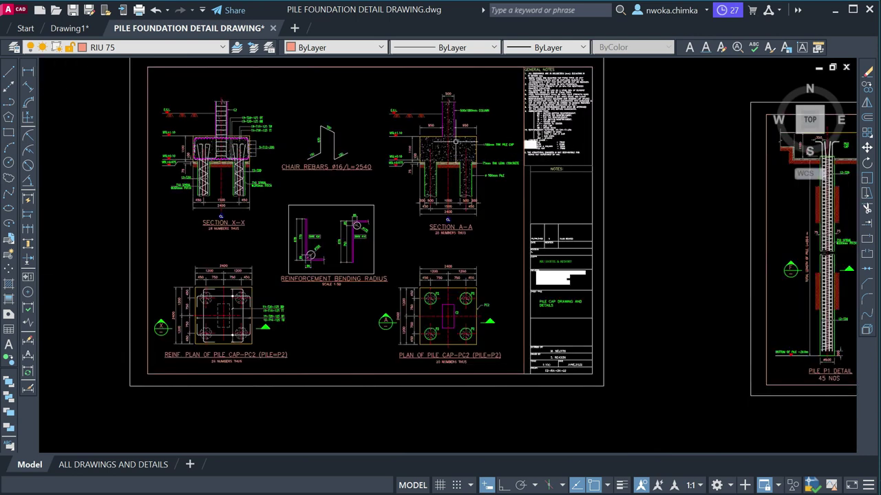
{"action": "scroll", "coordinate": [427, 151], "scroll_direction": "up", "scroll_amount": 2}
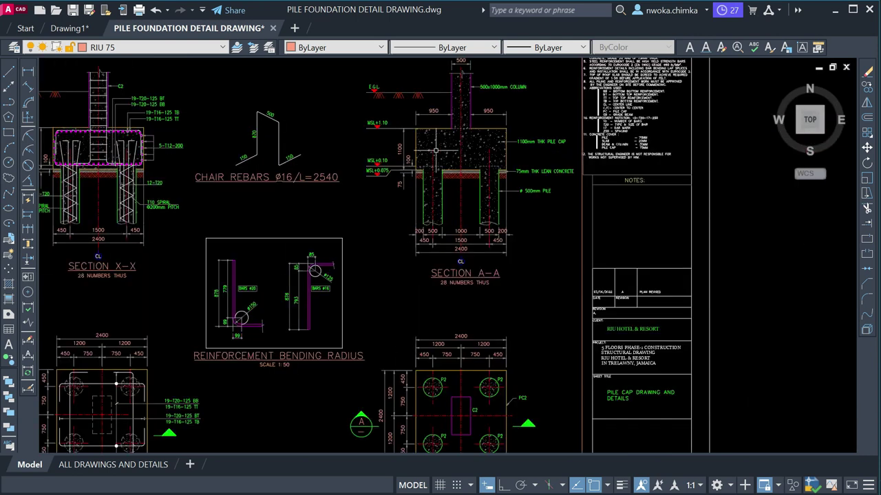
{"action": "scroll", "coordinate": [474, 143], "scroll_direction": "down", "scroll_amount": 4}
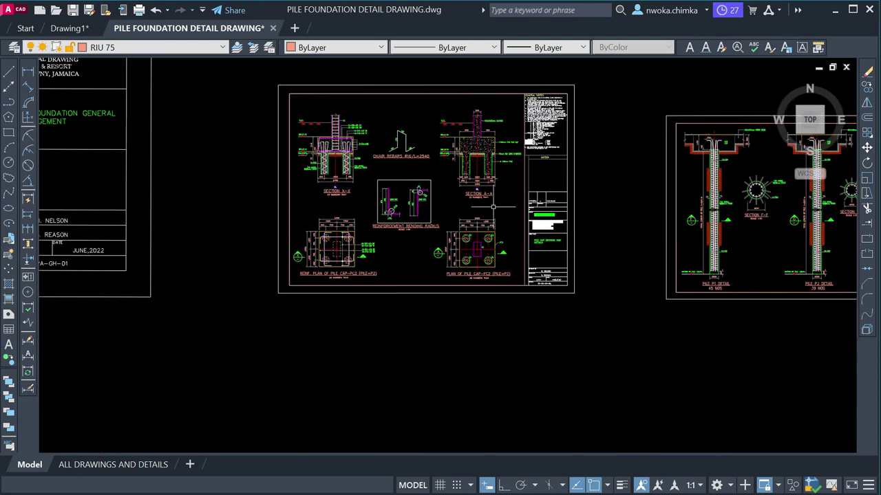
{"action": "scroll", "coordinate": [324, 148], "scroll_direction": "up", "scroll_amount": 4}
{"action": "scroll", "coordinate": [333, 135], "scroll_direction": "up", "scroll_amount": 4}
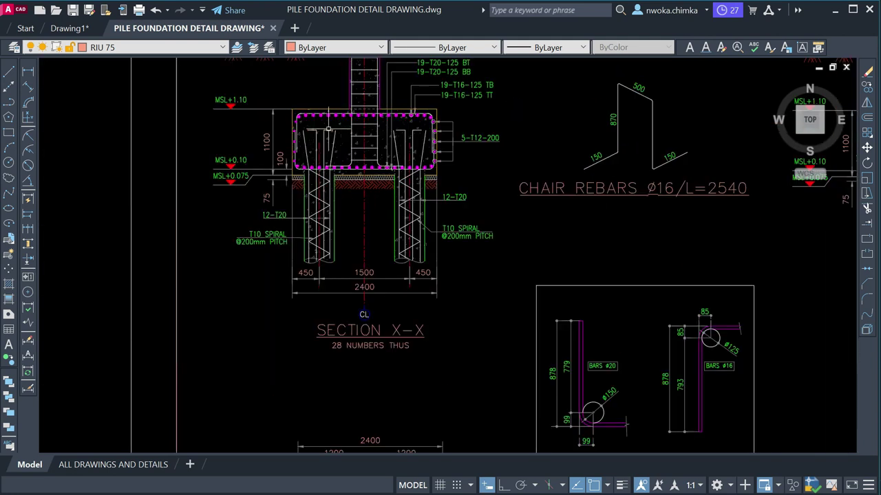
{"action": "scroll", "coordinate": [299, 139], "scroll_direction": "down", "scroll_amount": 8}
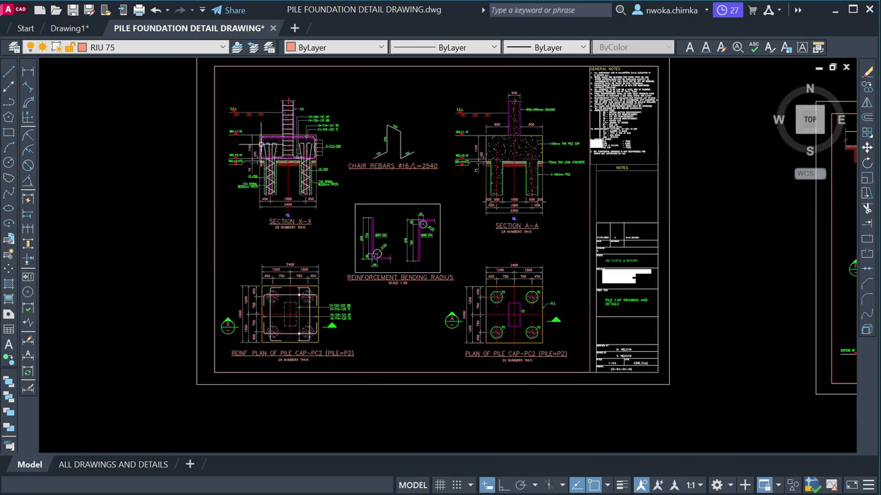
- Examine the bar layout and callouts in the reinforcement plan of pile cap PC2
{"action": "scroll", "coordinate": [301, 139], "scroll_direction": "up", "scroll_amount": 8}
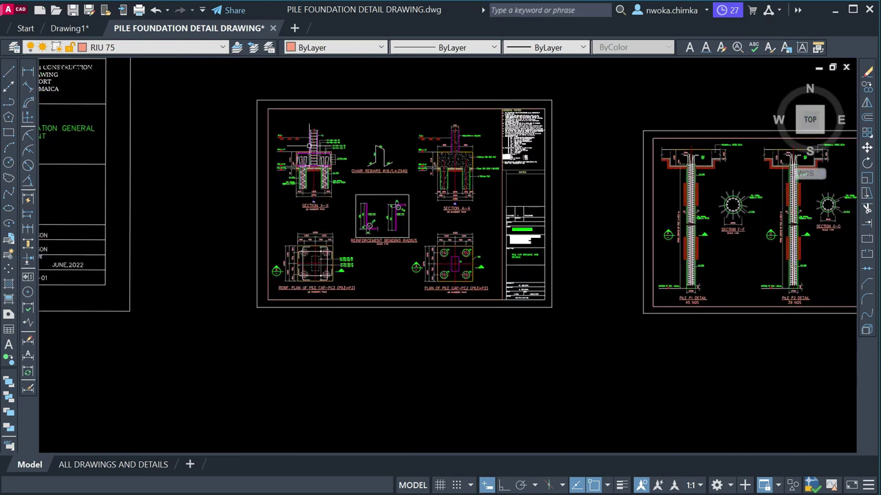
{"action": "scroll", "coordinate": [322, 207], "scroll_direction": "down", "scroll_amount": 2}
{"action": "scroll", "coordinate": [311, 258], "scroll_direction": "up", "scroll_amount": 10}
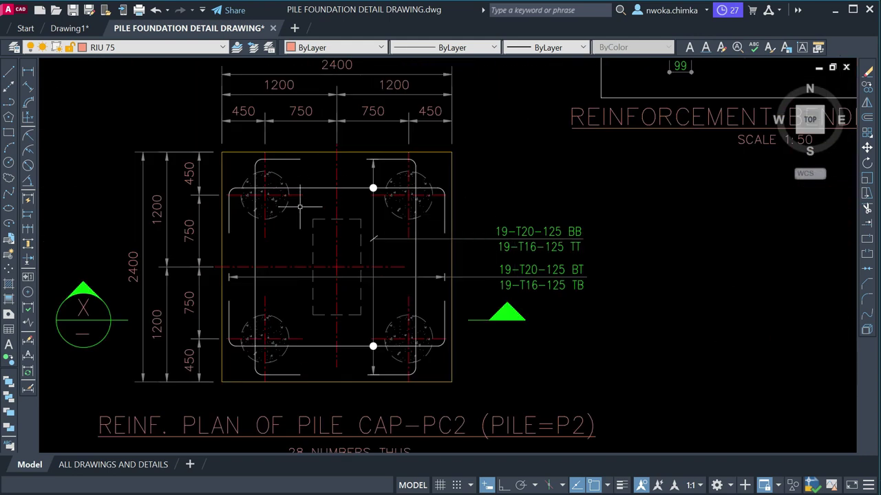
{"action": "scroll", "coordinate": [300, 207], "scroll_direction": "down", "scroll_amount": 9}
{"action": "scroll", "coordinate": [400, 108], "scroll_direction": "up", "scroll_amount": 2}
{"action": "scroll", "coordinate": [399, 108], "scroll_direction": "up", "scroll_amount": 3}
{"action": "scroll", "coordinate": [385, 180], "scroll_direction": "down", "scroll_amount": 8}
- Inspect the PC1/C1 pile caps in the foundation layout and select the one at the end of GB-14
{"action": "middle_click_drag", "start_coordinate": [696, 285], "coordinate": [406, 109]}
{"action": "scroll", "coordinate": [455, 296], "scroll_direction": "up", "scroll_amount": 6}
{"action": "scroll", "coordinate": [433, 140], "scroll_direction": "up", "scroll_amount": 4}
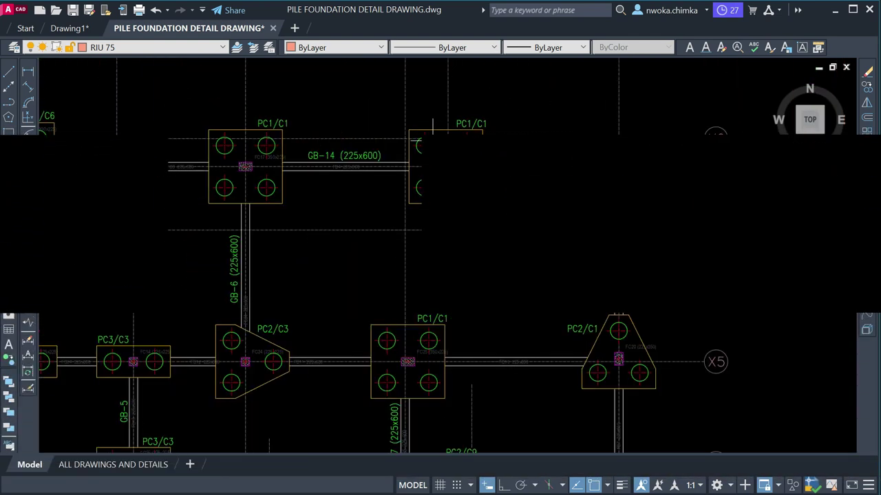
{"action": "left_click", "coordinate": [326, 59]}
{"action": "left_click", "coordinate": [536, 254]}
{"action": "scroll", "coordinate": [440, 300], "scroll_direction": "down", "scroll_amount": 6}
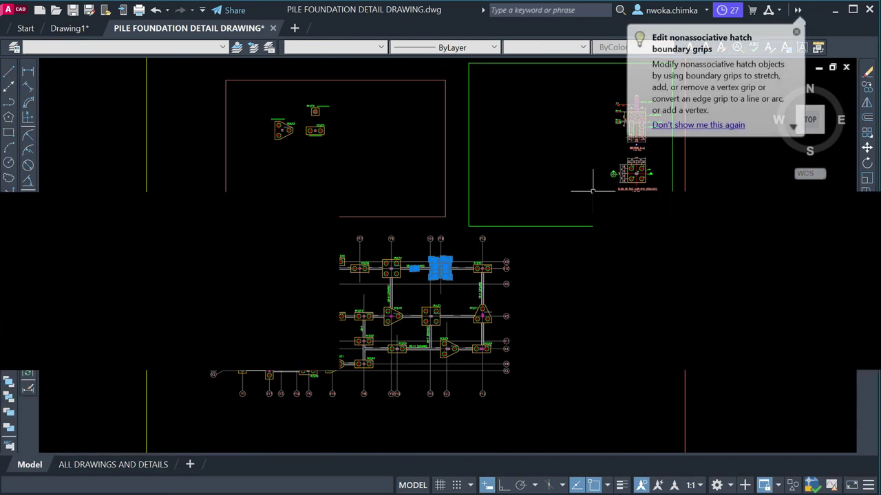
{"action": "scroll", "coordinate": [593, 190], "scroll_direction": "up", "scroll_amount": 10}
{"action": "scroll", "coordinate": [441, 247], "scroll_direction": "down", "scroll_amount": 8}
- Review the PC2/C2, PC3/C5 and PC4/C4 caps in their frame and the PC1 section and plan in the green frame
{"action": "middle_click_drag", "start_coordinate": [119, 193], "coordinate": [423, 204]}
{"action": "scroll", "coordinate": [423, 204], "scroll_direction": "up", "scroll_amount": 8}
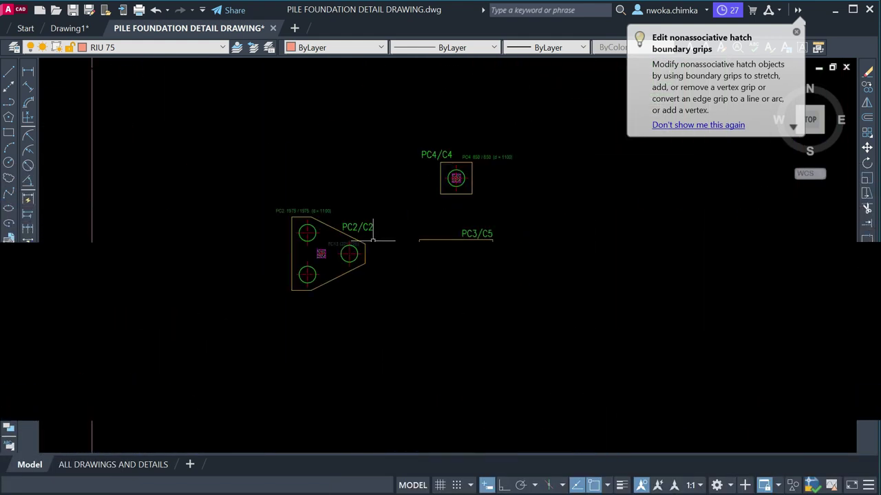
{"action": "scroll", "coordinate": [372, 240], "scroll_direction": "up", "scroll_amount": 3}
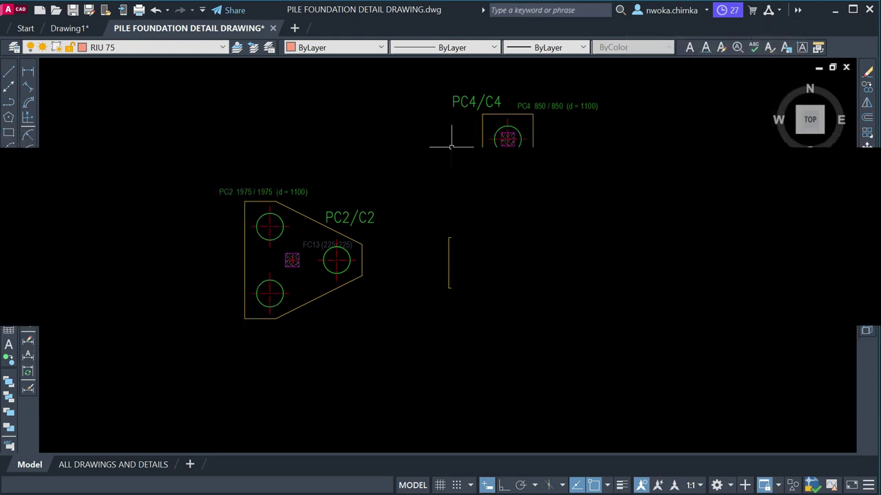
{"action": "mouse_move", "coordinate": [531, 158]}
{"action": "middle_mouse_down"}
{"action": "mouse_move", "coordinate": [470, 167]}
{"action": "mouse_move", "coordinate": [335, 165]}
{"action": "middle_mouse_up"}
{"action": "scroll", "coordinate": [339, 170], "scroll_direction": "down", "scroll_amount": 8}
{"action": "middle_click_drag", "start_coordinate": [529, 175], "coordinate": [335, 185]}
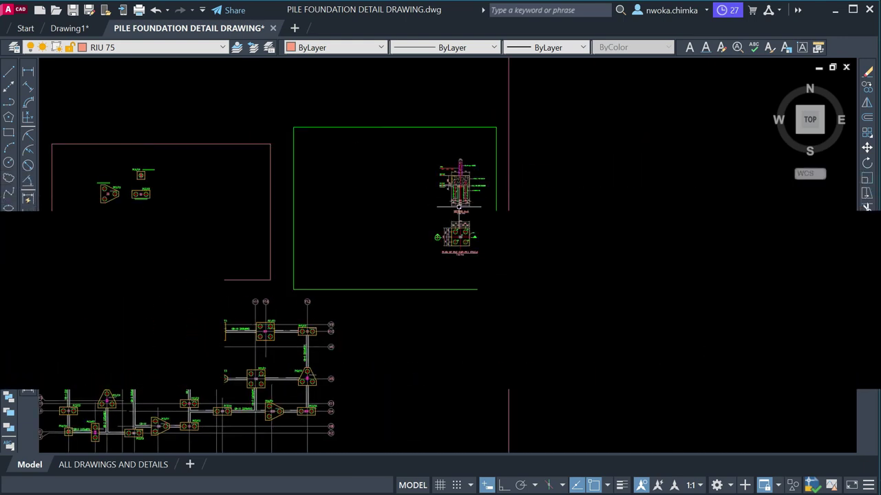
{"action": "scroll", "coordinate": [485, 202], "scroll_direction": "up", "scroll_amount": 4}
{"action": "scroll", "coordinate": [457, 141], "scroll_direction": "up", "scroll_amount": 2}
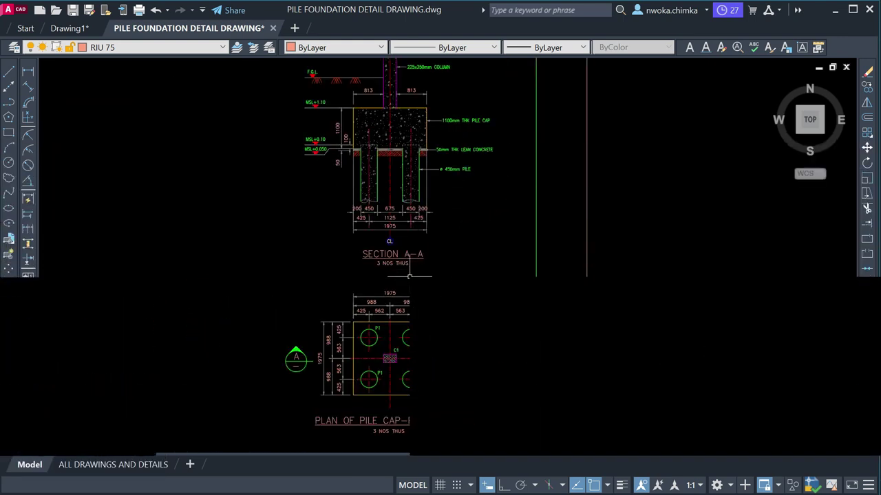
{"action": "scroll", "coordinate": [482, 227], "scroll_direction": "down", "scroll_amount": 6}
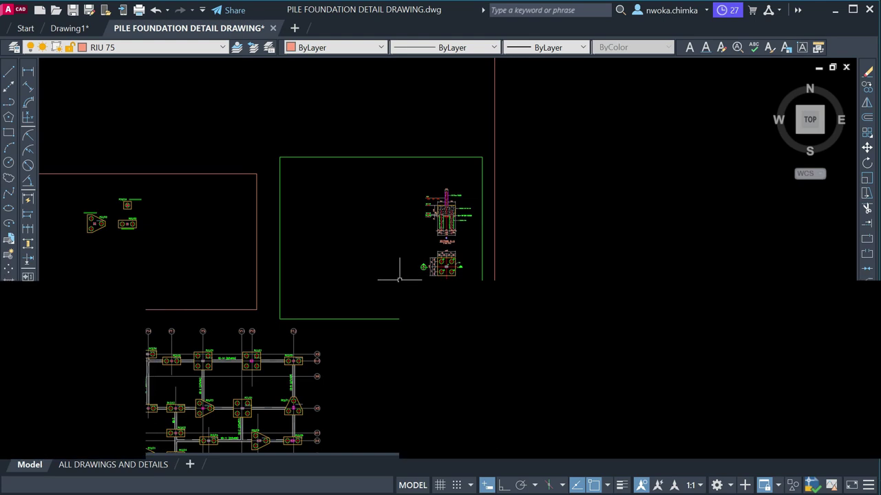
- Switch to Excel to view the StoneBridge detailing template catalogue, and return to the AutoCAD drawing
{"action": "mouse_move", "coordinate": [292, 472]}
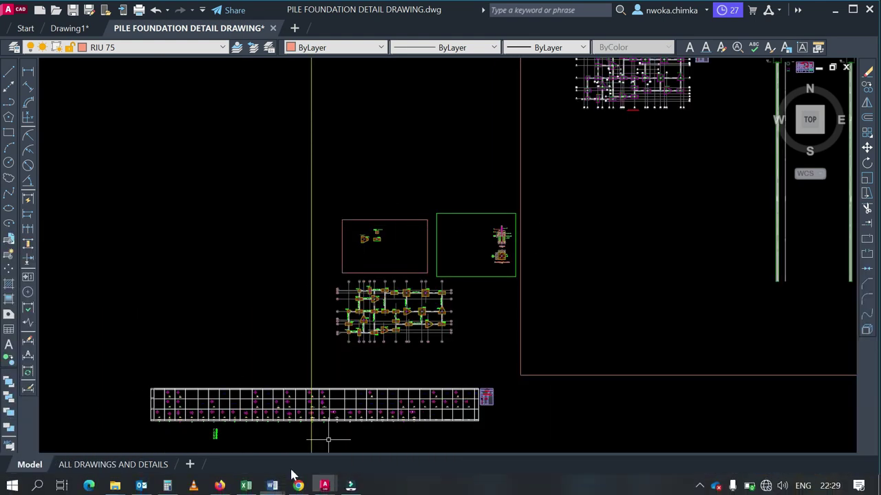
{"action": "left_click", "coordinate": [250, 485]}
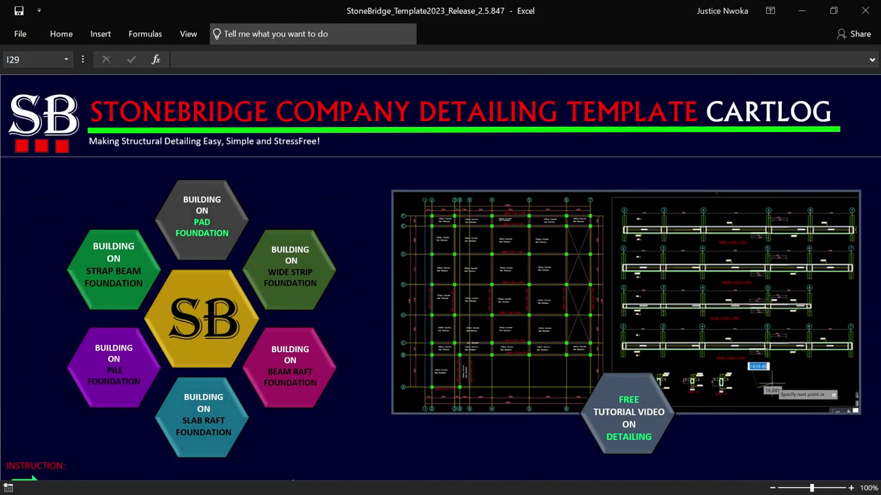
{"action": "left_click", "coordinate": [800, 11]}
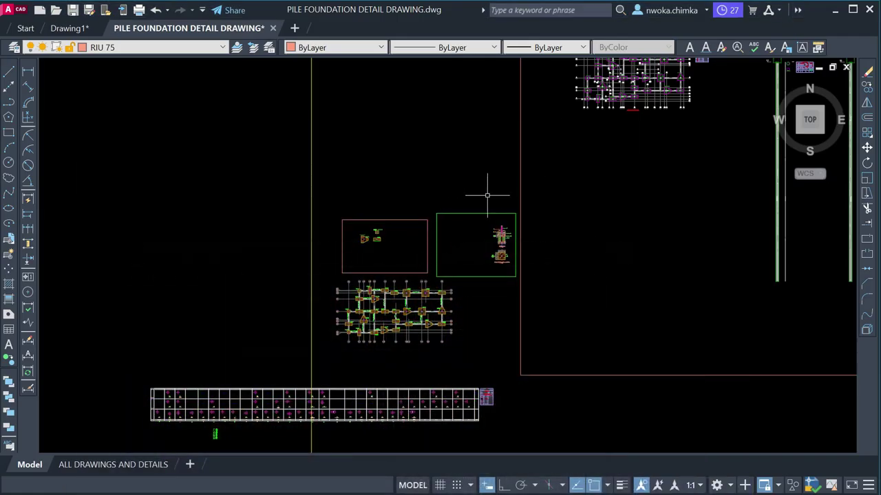
- Examine the Pile P1 detail and its cross-section F-F on the reference pile reinforcement sheet
{"action": "scroll", "coordinate": [420, 297], "scroll_direction": "up", "scroll_amount": 2}
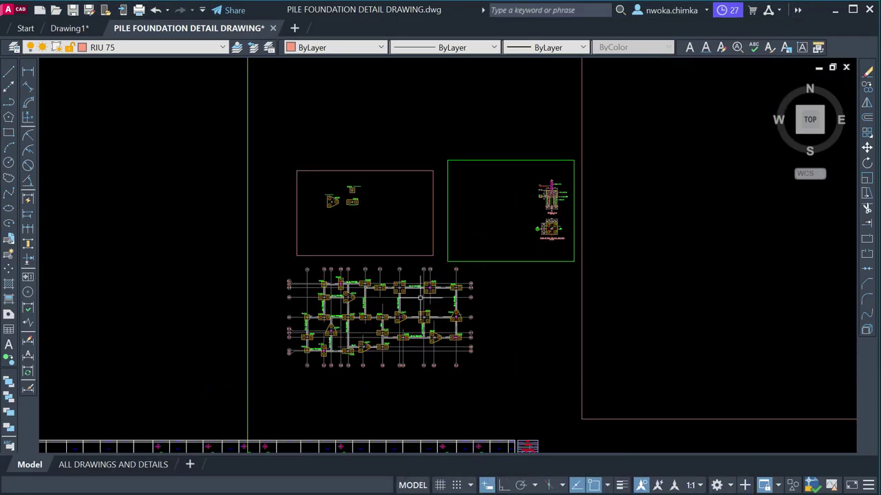
{"action": "scroll", "coordinate": [535, 218], "scroll_direction": "down", "scroll_amount": 4}
{"action": "middle_click_drag", "start_coordinate": [430, 231], "coordinate": [574, 297]}
{"action": "scroll", "coordinate": [300, 104], "scroll_direction": "up", "scroll_amount": 4}
{"action": "scroll", "coordinate": [468, 190], "scroll_direction": "up", "scroll_amount": 2}
{"action": "scroll", "coordinate": [627, 157], "scroll_direction": "up", "scroll_amount": 6}
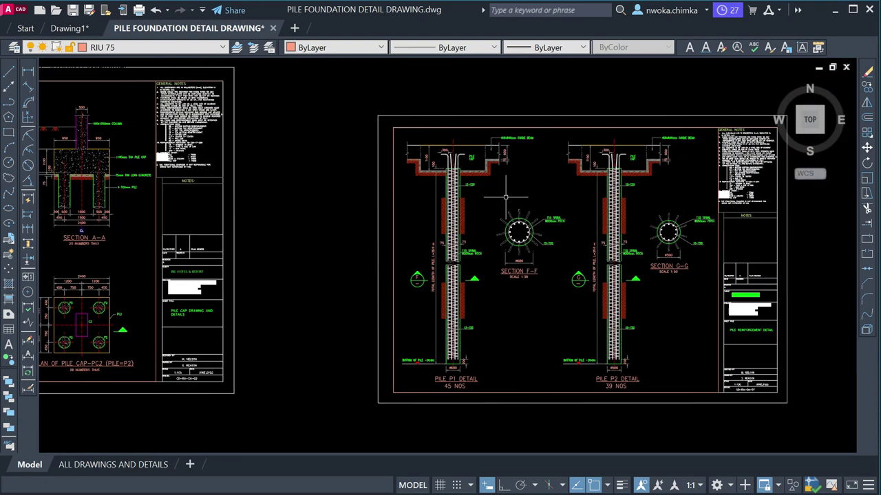
{"action": "scroll", "coordinate": [427, 177], "scroll_direction": "up", "scroll_amount": 4}
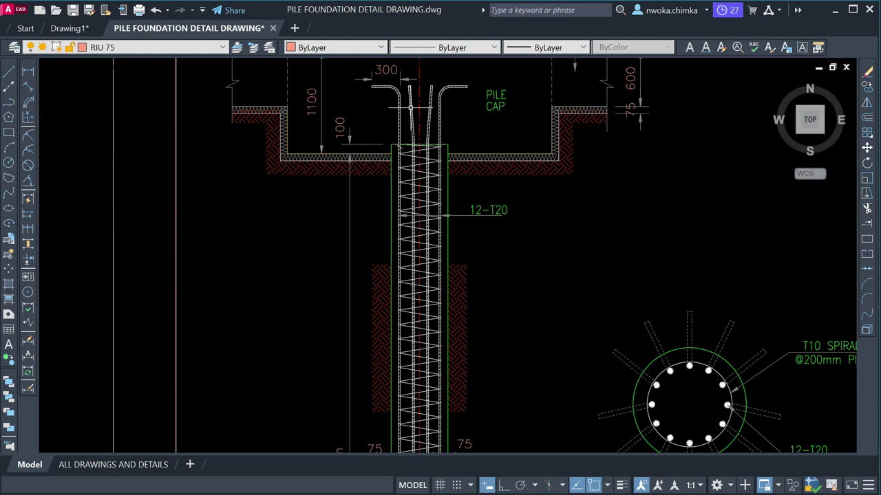
{"action": "scroll", "coordinate": [411, 108], "scroll_direction": "down", "scroll_amount": 4}
{"action": "scroll", "coordinate": [512, 226], "scroll_direction": "up", "scroll_amount": 4}
{"action": "scroll", "coordinate": [456, 186], "scroll_direction": "down", "scroll_amount": 2}
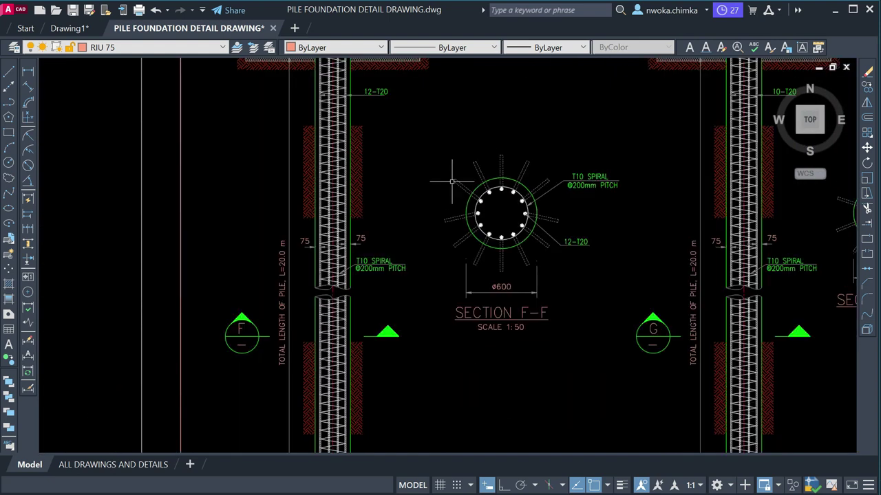
{"action": "scroll", "coordinate": [481, 206], "scroll_direction": "up", "scroll_amount": 3}
{"action": "scroll", "coordinate": [430, 232], "scroll_direction": "down", "scroll_amount": 7}
- Look over the reference sheets for the column longitudinal section and the grade beam sections
{"action": "scroll", "coordinate": [564, 225], "scroll_direction": "up", "scroll_amount": 5}
{"action": "scroll", "coordinate": [445, 143], "scroll_direction": "up", "scroll_amount": 3}
{"action": "scroll", "coordinate": [211, 242], "scroll_direction": "down", "scroll_amount": 8}
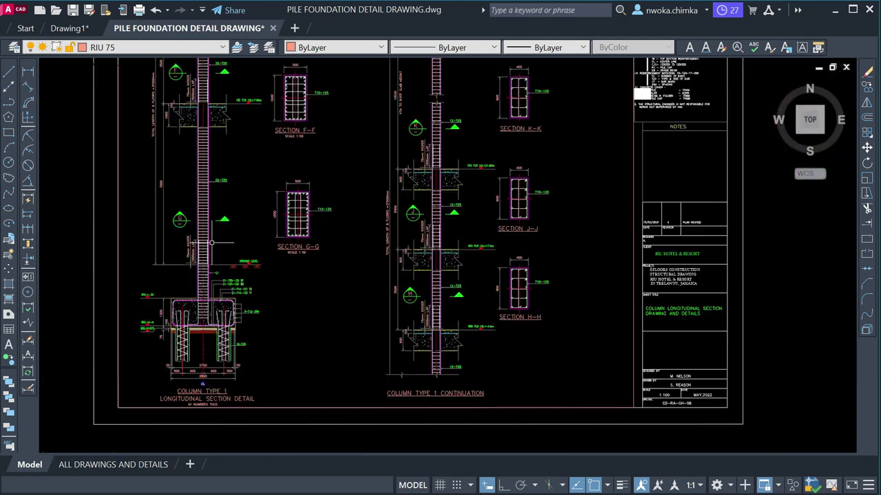
{"action": "middle_click_drag", "start_coordinate": [572, 233], "coordinate": [367, 232]}
{"action": "scroll", "coordinate": [380, 187], "scroll_direction": "up", "scroll_amount": 2}
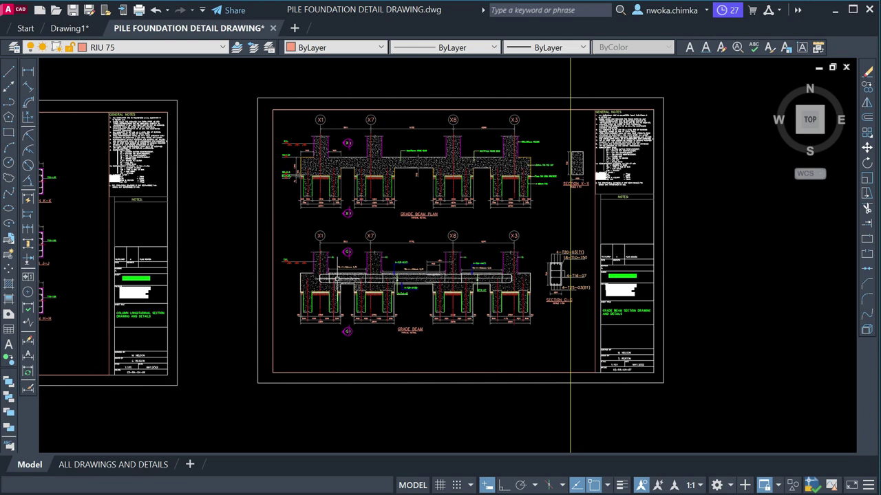
- Inspect the grade beams in the foundation layout, including GB-6 and GB-4
{"action": "scroll", "coordinate": [330, 260], "scroll_direction": "down", "scroll_amount": 9}
{"action": "scroll", "coordinate": [448, 317], "scroll_direction": "up", "scroll_amount": 4}
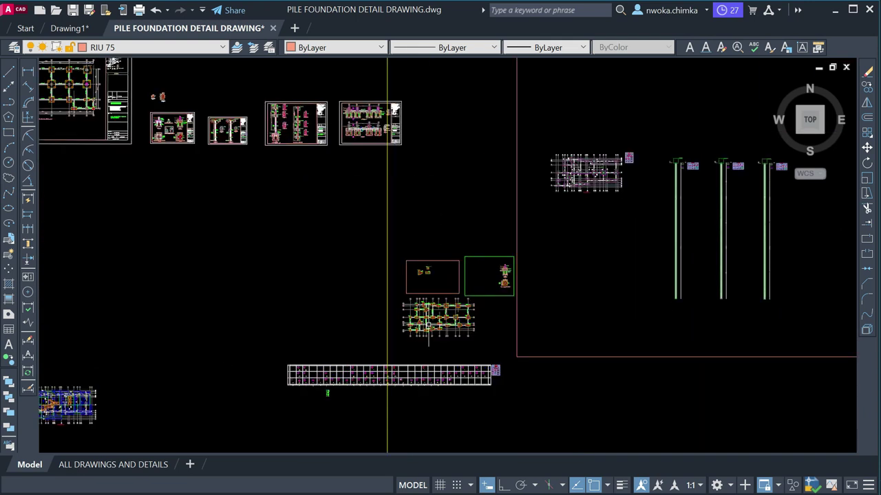
{"action": "scroll", "coordinate": [448, 317], "scroll_direction": "up", "scroll_amount": 8}
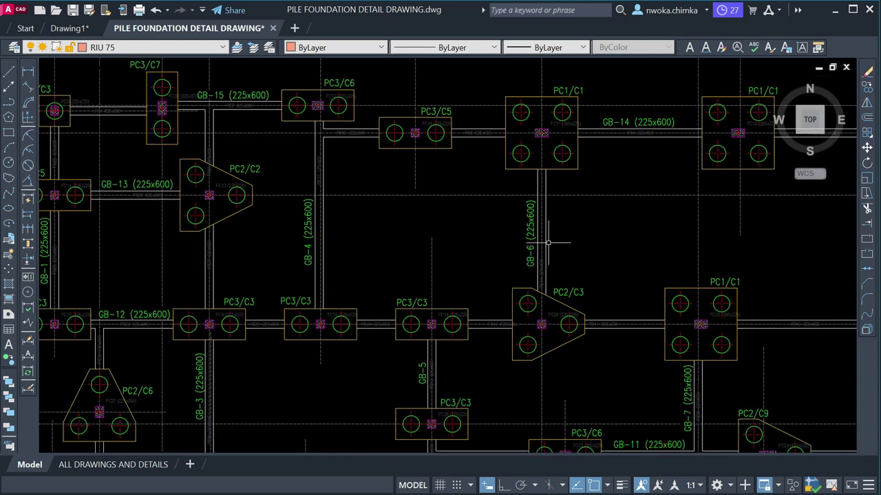
{"action": "scroll", "coordinate": [327, 263], "scroll_direction": "up", "scroll_amount": 4}
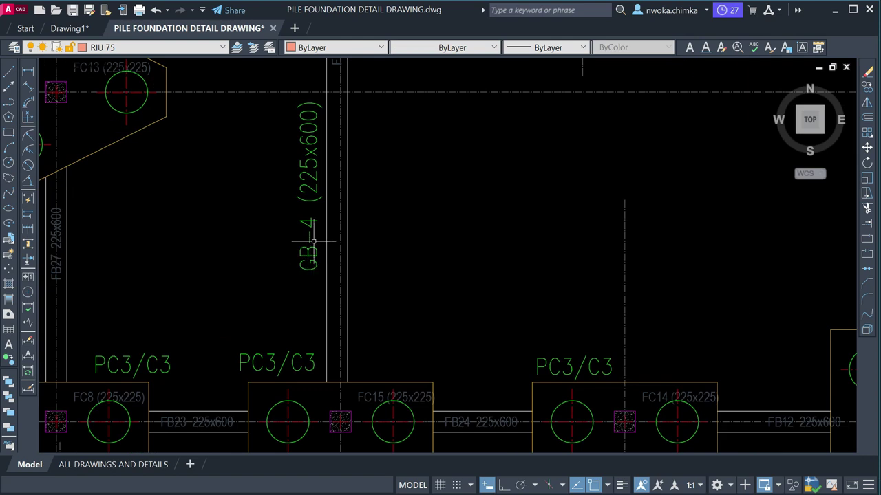
- Examine the labels and sizes of grade beams GB-4 and GB-1 on the foundation layout
{"action": "middle_click_drag", "start_coordinate": [318, 266], "coordinate": [319, 290]}
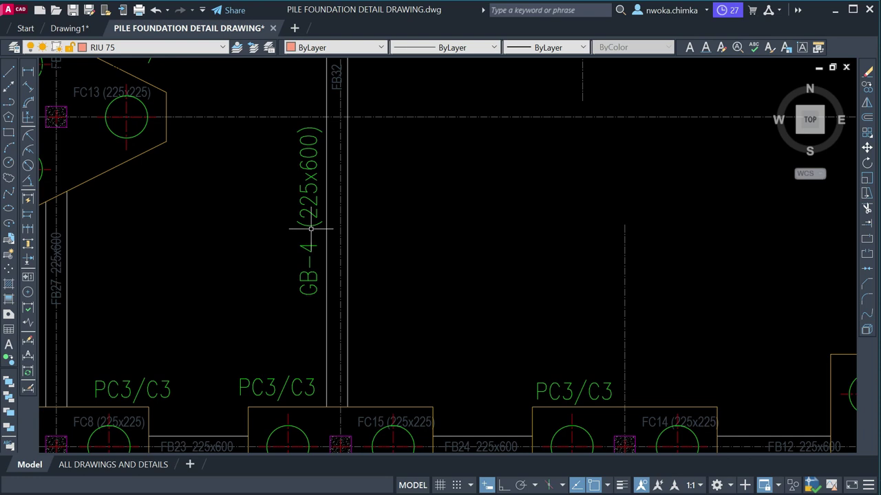
{"action": "scroll", "coordinate": [319, 168], "scroll_direction": "up", "scroll_amount": 2}
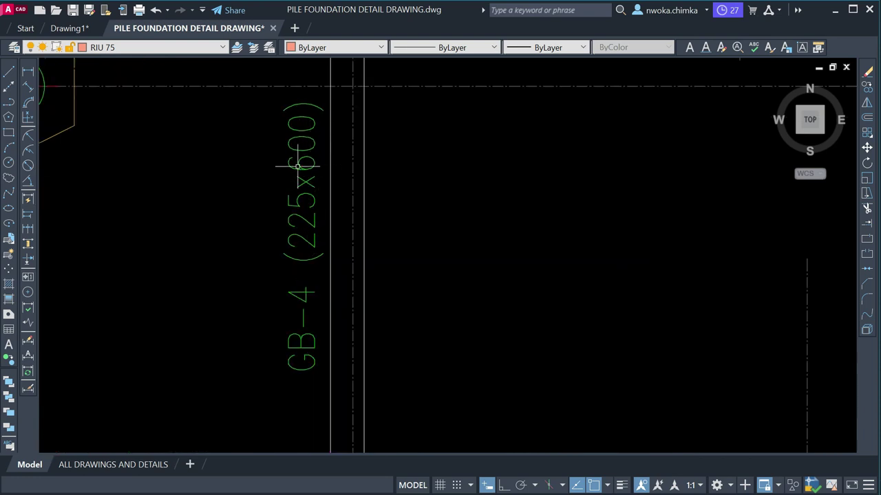
{"action": "scroll", "coordinate": [342, 205], "scroll_direction": "down", "scroll_amount": 4}
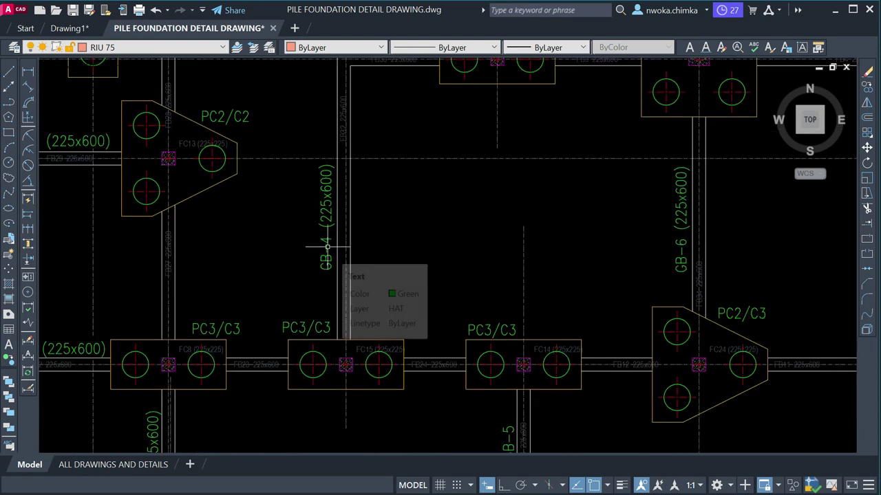
{"action": "scroll", "coordinate": [327, 247], "scroll_direction": "up", "scroll_amount": 3}
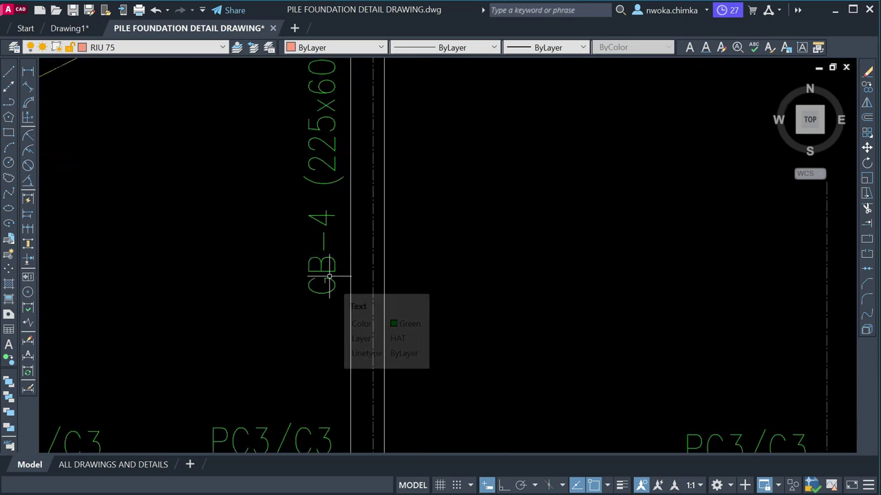
{"action": "mouse_move", "coordinate": [332, 269]}
{"action": "scroll", "coordinate": [332, 269], "scroll_direction": "down", "scroll_amount": 6}
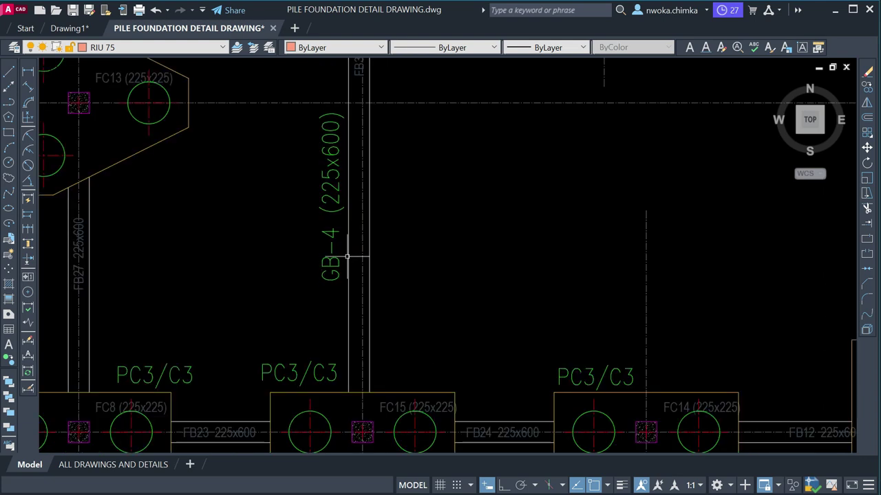
{"action": "scroll", "coordinate": [99, 281], "scroll_direction": "up", "scroll_amount": 4}
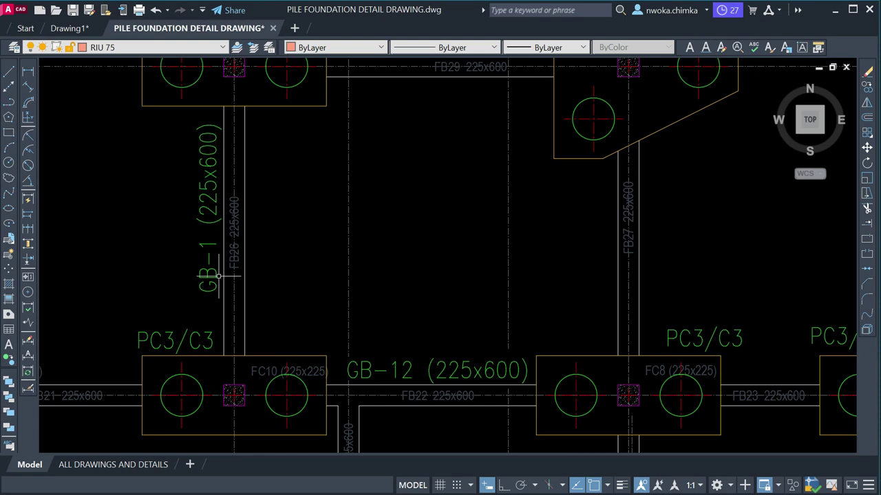
{"action": "scroll", "coordinate": [217, 278], "scroll_direction": "up", "scroll_amount": 2}
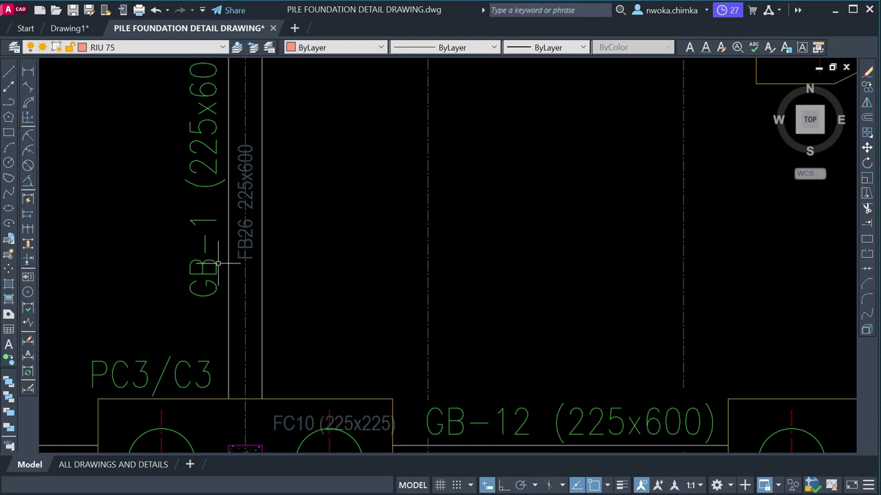
- Examine the labels and sizes of grade beams GB-1 and GB-12 around pile cap PC3/C3 on the foundation layout
{"action": "scroll", "coordinate": [227, 261], "scroll_direction": "down", "scroll_amount": 3}
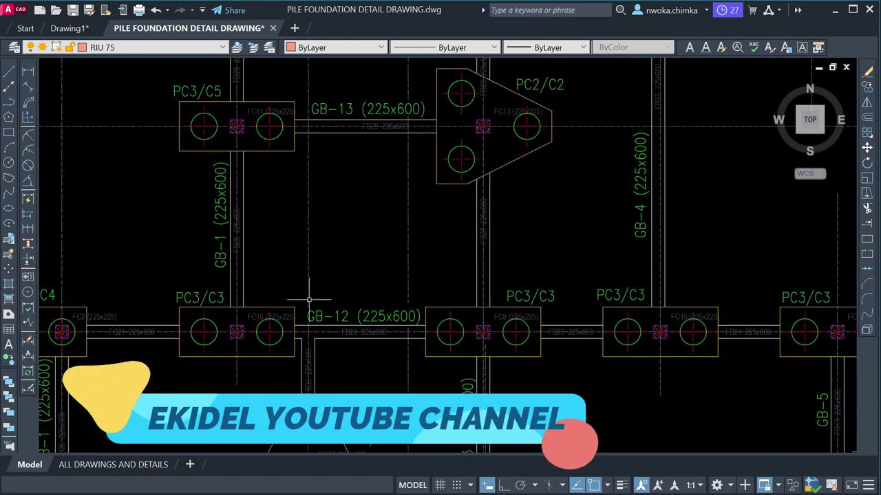
{"action": "scroll", "coordinate": [275, 293], "scroll_direction": "up", "scroll_amount": 3}
{"action": "middle_click_drag", "start_coordinate": [268, 290], "coordinate": [365, 285]}
{"action": "scroll", "coordinate": [261, 246], "scroll_direction": "up", "scroll_amount": 3}
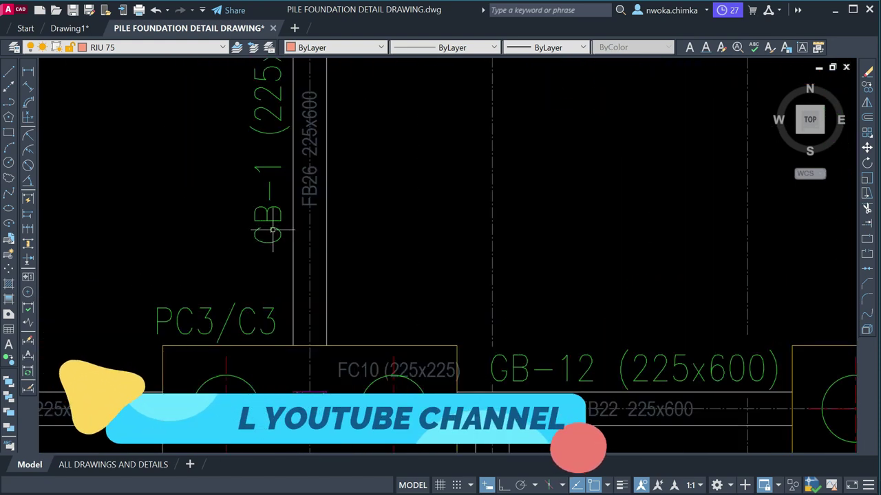
{"action": "scroll", "coordinate": [299, 217], "scroll_direction": "down", "scroll_amount": 3}
{"action": "scroll", "coordinate": [300, 217], "scroll_direction": "down", "scroll_amount": 2}
{"action": "scroll", "coordinate": [365, 252], "scroll_direction": "up", "scroll_amount": 4}
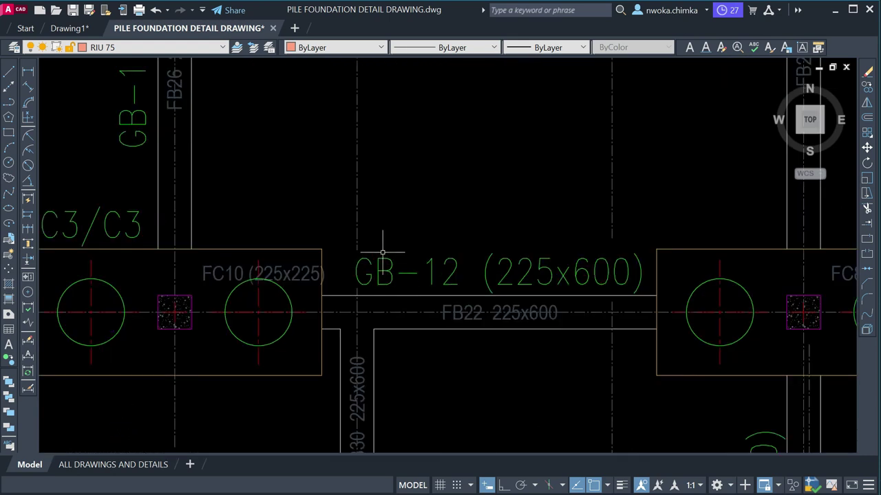
{"action": "scroll", "coordinate": [384, 252], "scroll_direction": "down", "scroll_amount": 3}
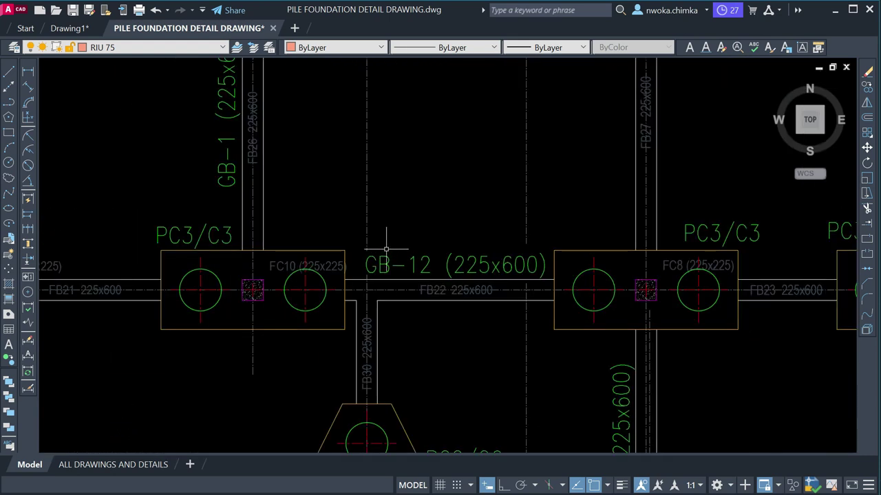
{"action": "scroll", "coordinate": [386, 249], "scroll_direction": "down", "scroll_amount": 5}
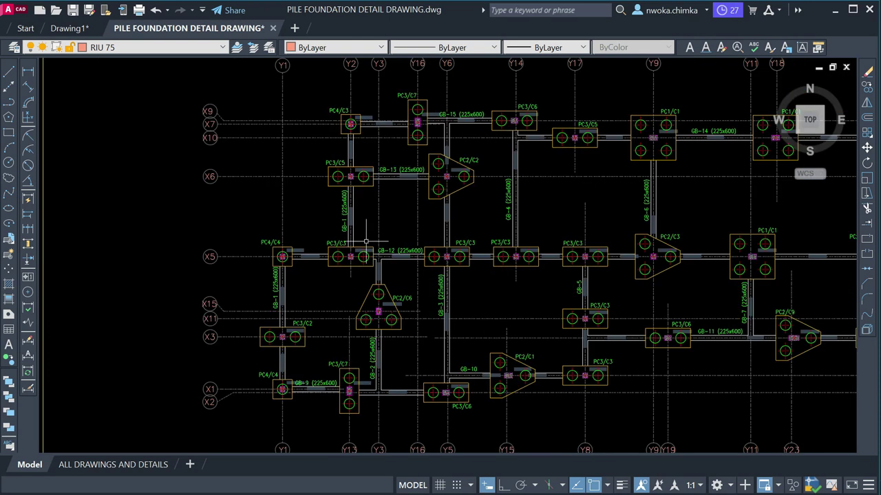
- Look over the finished PC1 pile cap details in their frame and the extracted PC2, PC3 and PC4 caps in the neighbouring frame
{"action": "middle_click_drag", "start_coordinate": [444, 231], "coordinate": [371, 313]}
{"action": "scroll", "coordinate": [480, 290], "scroll_direction": "up", "scroll_amount": 1}
{"action": "scroll", "coordinate": [476, 285], "scroll_direction": "down", "scroll_amount": 2}
{"action": "mouse_move", "coordinate": [477, 277]}
{"action": "middle_mouse_down"}
{"action": "mouse_move", "coordinate": [482, 269]}
{"action": "mouse_move", "coordinate": [422, 368]}
{"action": "middle_mouse_up"}
{"action": "scroll", "coordinate": [679, 280], "scroll_direction": "up", "scroll_amount": 3}
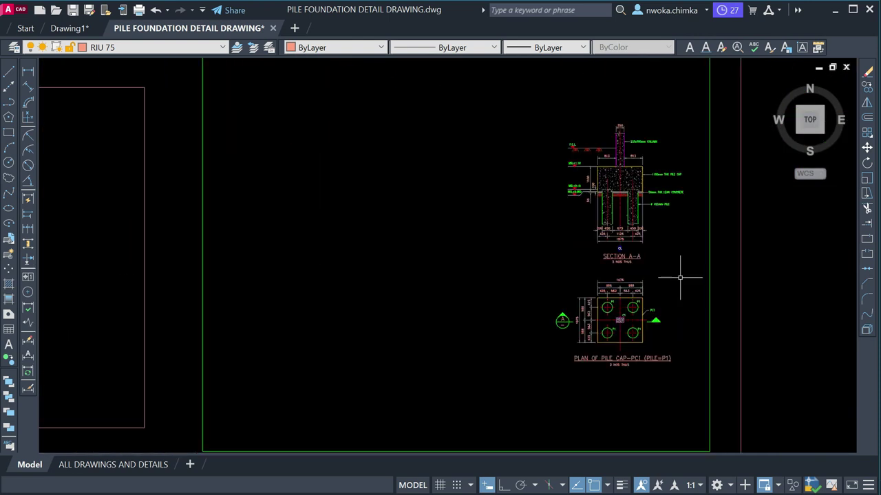
{"action": "middle_click_drag", "start_coordinate": [679, 278], "coordinate": [566, 291]}
{"action": "scroll", "coordinate": [525, 219], "scroll_direction": "up", "scroll_amount": 3}
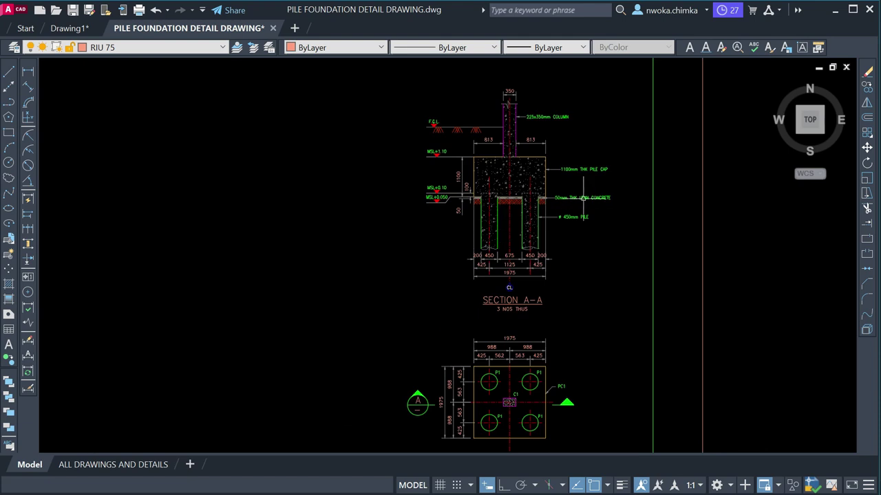
{"action": "scroll", "coordinate": [582, 201], "scroll_direction": "up", "scroll_amount": 2}
{"action": "scroll", "coordinate": [591, 201], "scroll_direction": "down", "scroll_amount": 6}
{"action": "middle_click_drag", "start_coordinate": [428, 220], "coordinate": [728, 223]}
{"action": "scroll", "coordinate": [357, 206], "scroll_direction": "up", "scroll_amount": 2}
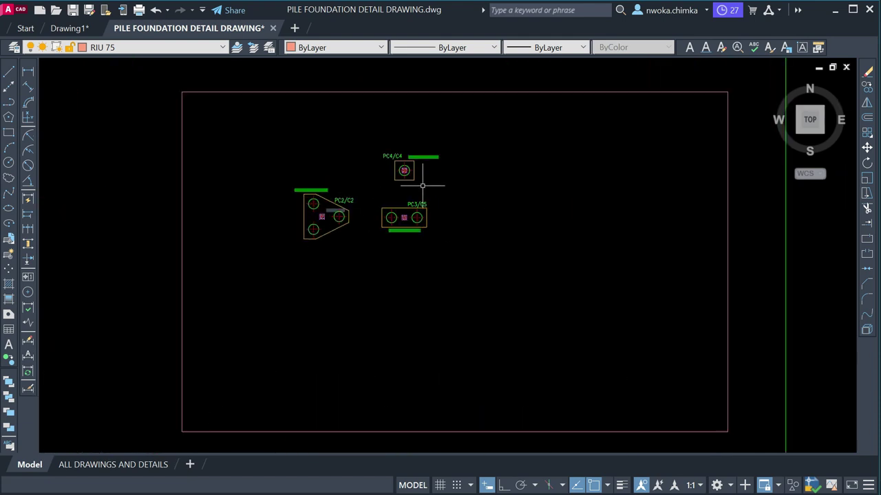
- Examine the reinforcement bending radius detail and the PC2 reinforcement plan on the reference pile cap sheet
{"action": "scroll", "coordinate": [399, 222], "scroll_direction": "down", "scroll_amount": 4}
{"action": "scroll", "coordinate": [351, 210], "scroll_direction": "down", "scroll_amount": 4}
{"action": "middle_click_drag", "start_coordinate": [351, 211], "coordinate": [593, 304]}
{"action": "scroll", "coordinate": [593, 304], "scroll_direction": "down", "scroll_amount": 2}
{"action": "middle_click_drag", "start_coordinate": [347, 193], "coordinate": [517, 289]}
{"action": "scroll", "coordinate": [516, 259], "scroll_direction": "up", "scroll_amount": 12}
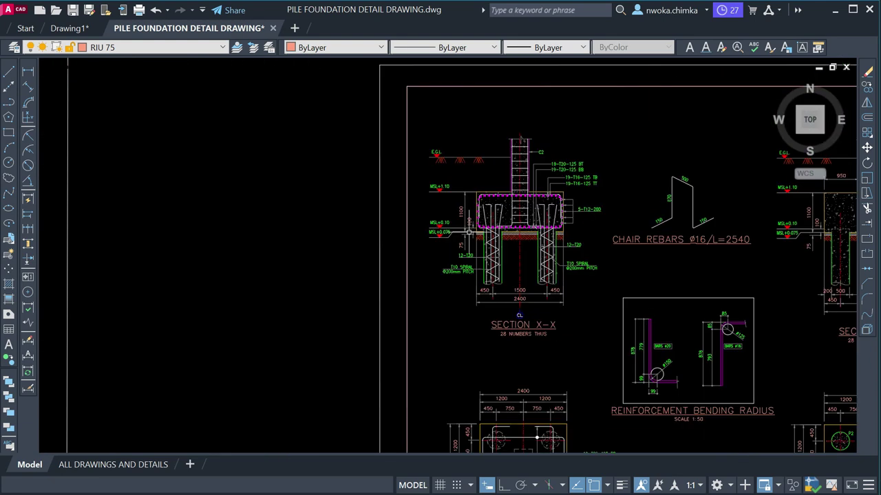
{"action": "middle_click_drag", "start_coordinate": [575, 226], "coordinate": [508, 253]}
{"action": "scroll", "coordinate": [605, 256], "scroll_direction": "up", "scroll_amount": 2}
{"action": "middle_click_drag", "start_coordinate": [642, 363], "coordinate": [379, 194]}
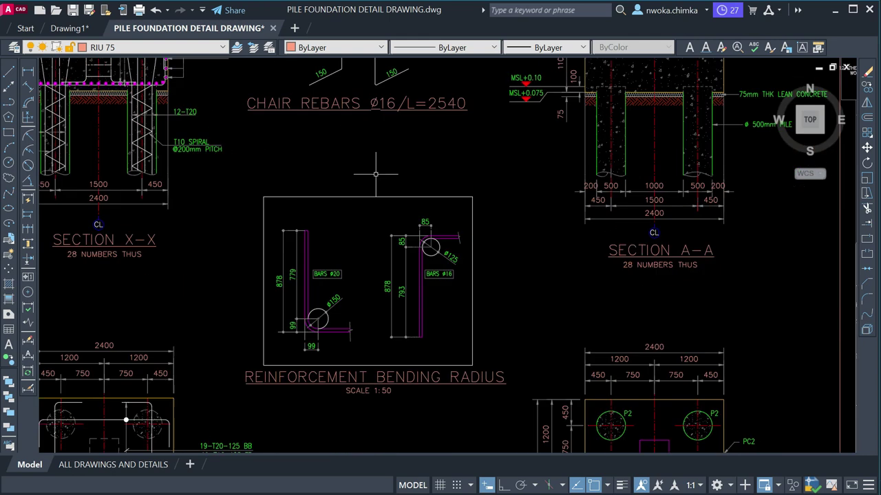
{"action": "scroll", "coordinate": [411, 272], "scroll_direction": "up", "scroll_amount": 2}
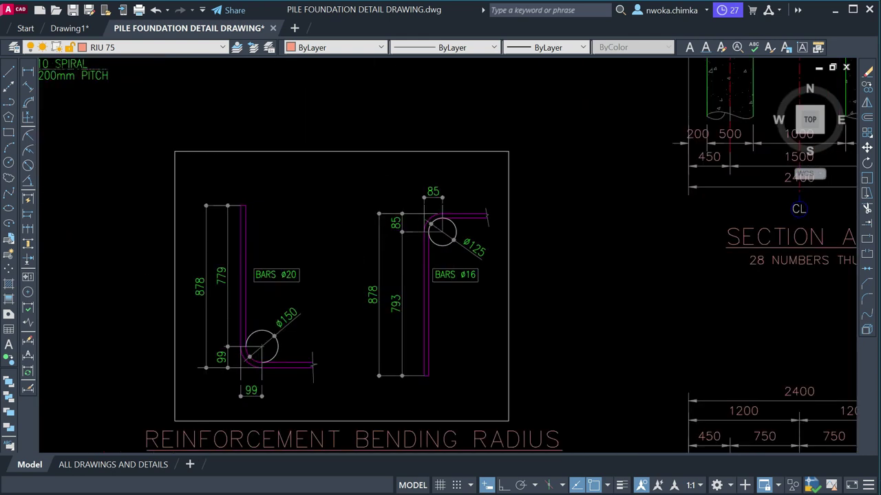
{"action": "scroll", "coordinate": [284, 350], "scroll_direction": "down", "scroll_amount": 2}
{"action": "scroll", "coordinate": [294, 365], "scroll_direction": "up", "scroll_amount": 2}
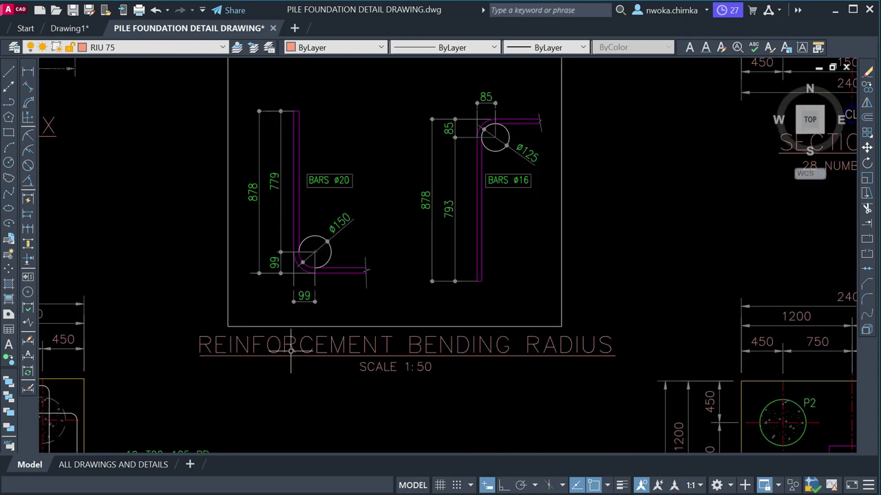
{"action": "scroll", "coordinate": [311, 343], "scroll_direction": "down", "scroll_amount": 2}
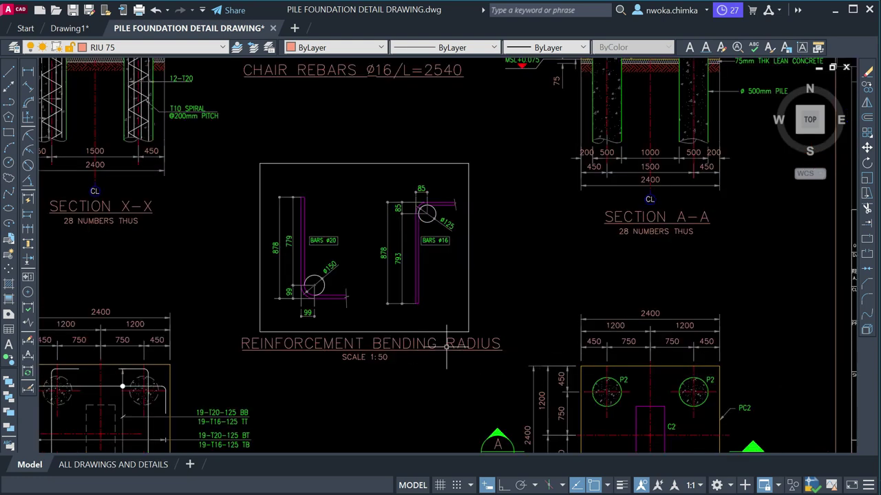
{"action": "scroll", "coordinate": [446, 346], "scroll_direction": "down", "scroll_amount": 5}
{"action": "scroll", "coordinate": [282, 363], "scroll_direction": "up", "scroll_amount": 5}
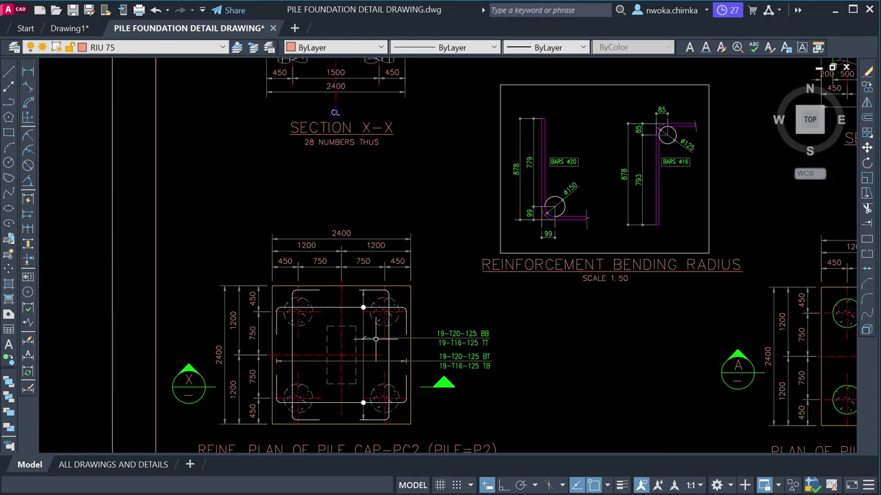
{"action": "scroll", "coordinate": [355, 306], "scroll_direction": "up", "scroll_amount": 2}
{"action": "scroll", "coordinate": [390, 309], "scroll_direction": "down", "scroll_amount": 4}
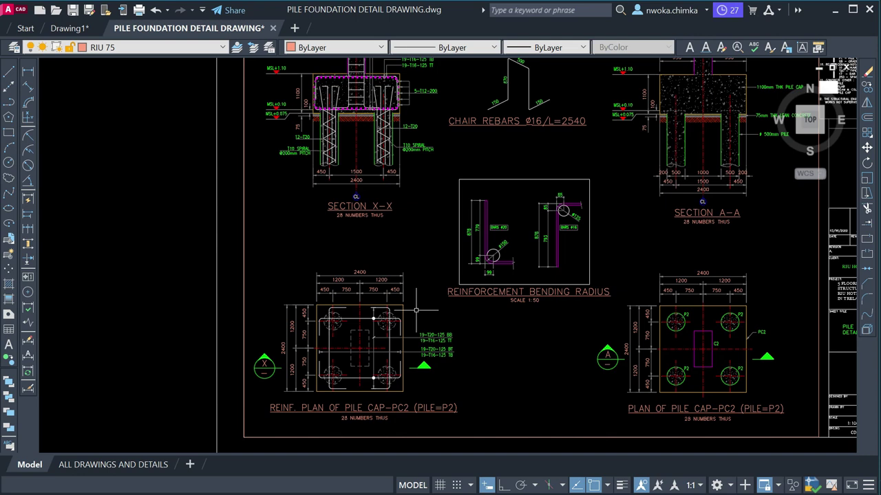
- Examine the pile cap, column and lean concrete callouts in Section A-A on the reference pile cap sheet
{"action": "scroll", "coordinate": [454, 266], "scroll_direction": "down", "scroll_amount": 3}
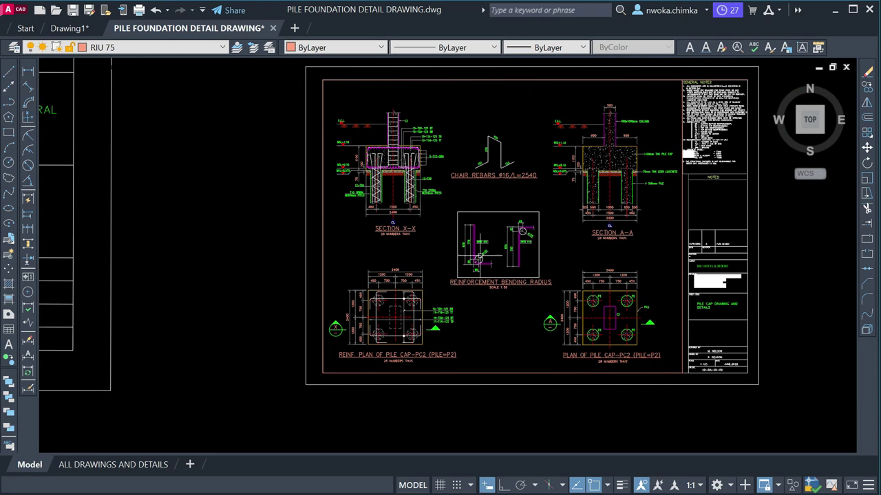
{"action": "middle_click_drag", "start_coordinate": [632, 240], "coordinate": [497, 240]}
{"action": "scroll", "coordinate": [502, 166], "scroll_direction": "up", "scroll_amount": 4}
{"action": "middle_click_drag", "start_coordinate": [490, 187], "coordinate": [444, 207]}
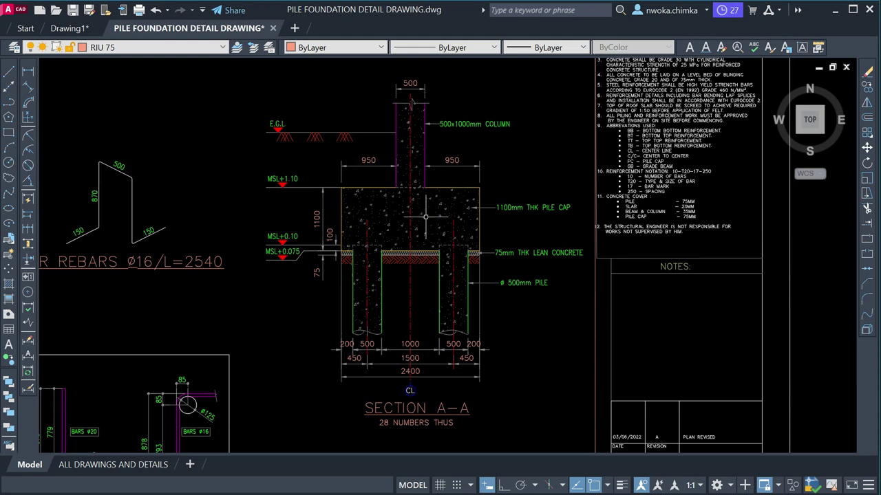
{"action": "scroll", "coordinate": [385, 288], "scroll_direction": "down", "scroll_amount": 2}
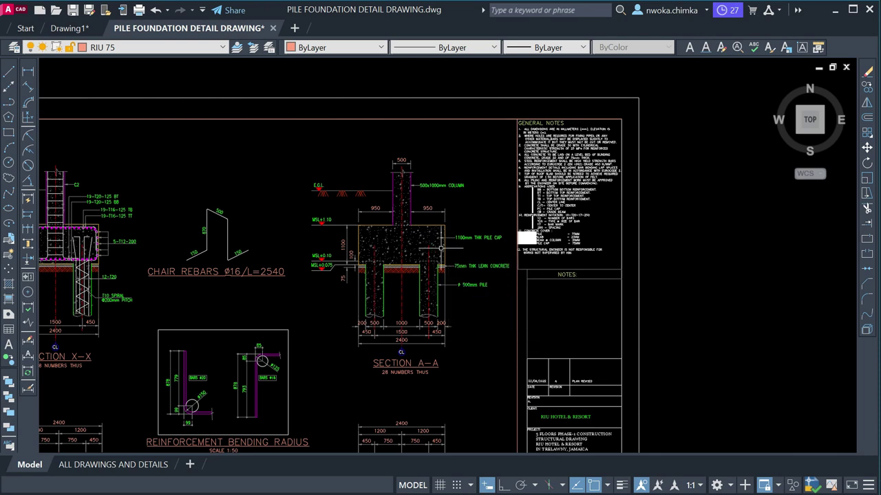
{"action": "scroll", "coordinate": [451, 260], "scroll_direction": "up", "scroll_amount": 2}
{"action": "mouse_move", "coordinate": [442, 225]}
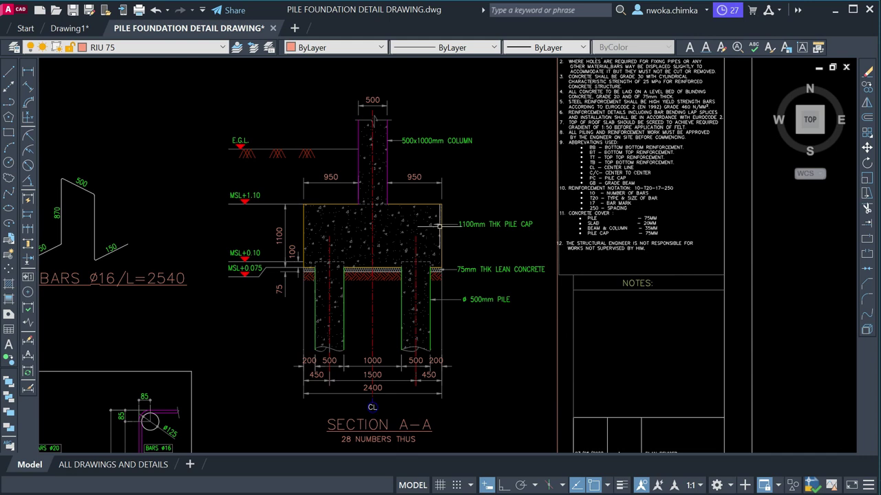
{"action": "scroll", "coordinate": [375, 216], "scroll_direction": "down", "scroll_amount": 4}
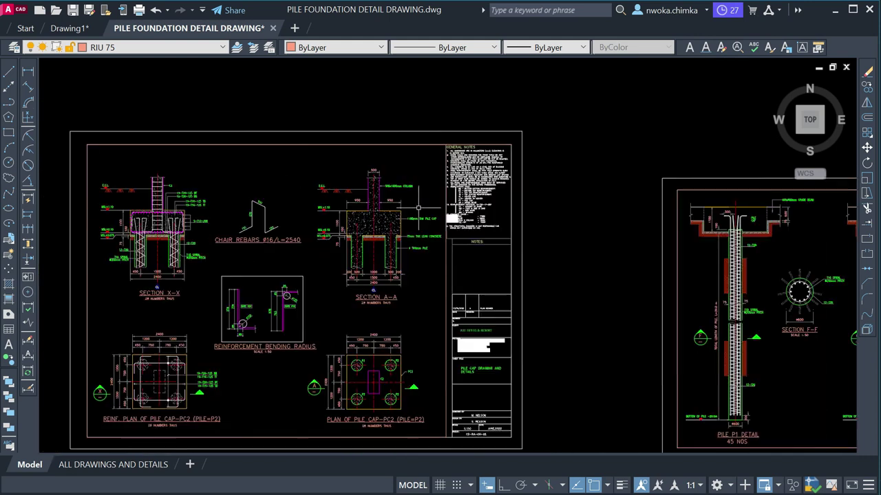
- Survey the set of reference sheets and compare it with the framed PC1 details in the working drawing
{"action": "scroll", "coordinate": [374, 210], "scroll_direction": "down", "scroll_amount": 2}
{"action": "scroll", "coordinate": [343, 217], "scroll_direction": "up", "scroll_amount": 6}
{"action": "scroll", "coordinate": [326, 193], "scroll_direction": "down", "scroll_amount": 4}
{"action": "scroll", "coordinate": [375, 199], "scroll_direction": "down", "scroll_amount": 1}
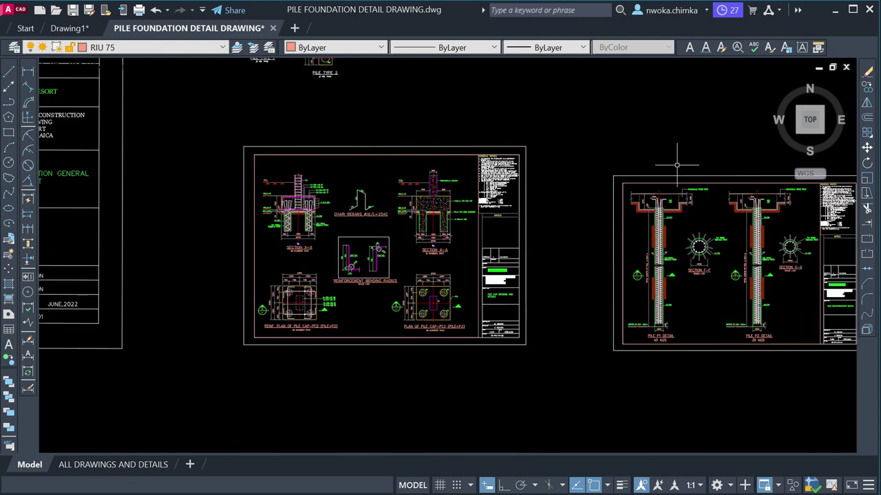
{"action": "scroll", "coordinate": [417, 213], "scroll_direction": "down", "scroll_amount": 6}
{"action": "scroll", "coordinate": [376, 234], "scroll_direction": "up", "scroll_amount": 1}
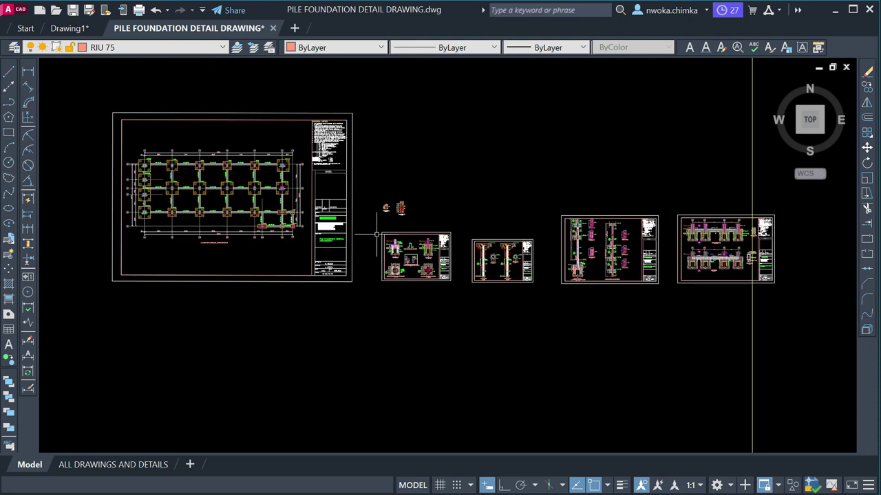
{"action": "scroll", "coordinate": [523, 235], "scroll_direction": "down", "scroll_amount": 2}
{"action": "middle_click_drag", "start_coordinate": [753, 273], "coordinate": [291, 211]}
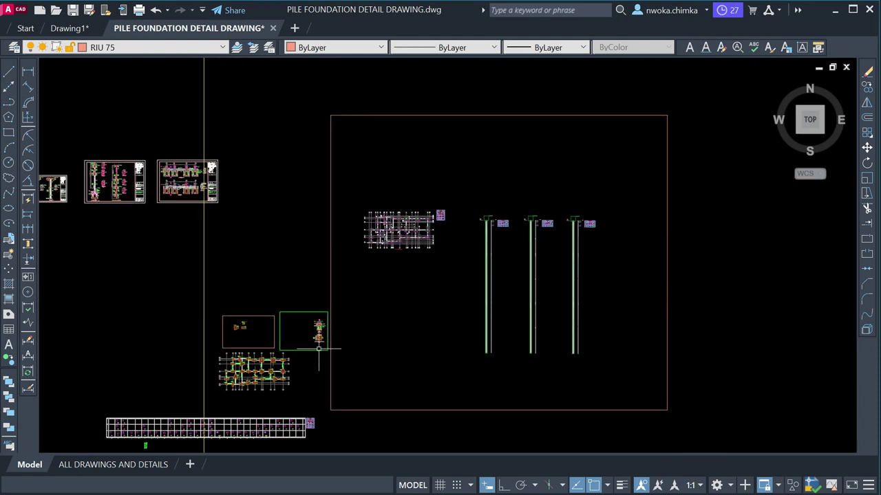
{"action": "scroll", "coordinate": [316, 349], "scroll_direction": "up", "scroll_amount": 2}
{"action": "scroll", "coordinate": [318, 313], "scroll_direction": "up", "scroll_amount": 3}
{"action": "middle_click_drag", "start_coordinate": [305, 314], "coordinate": [448, 288]}
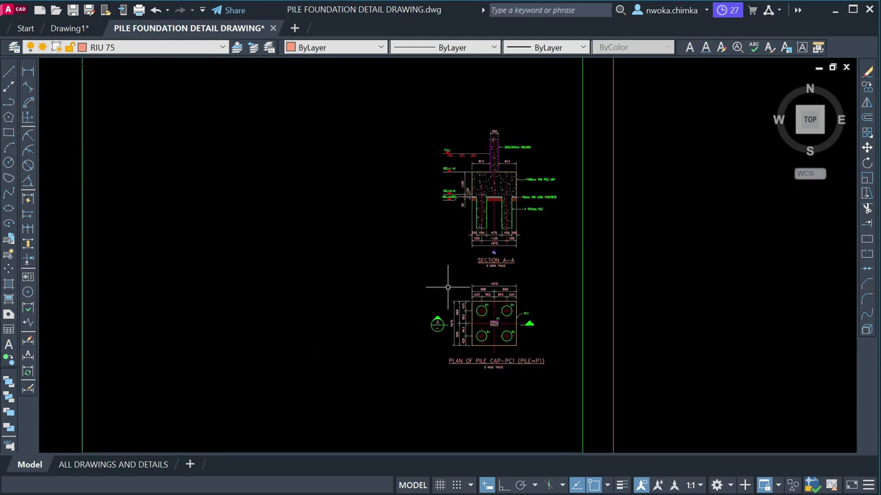
{"action": "scroll", "coordinate": [447, 288], "scroll_direction": "down", "scroll_amount": 2}
{"action": "scroll", "coordinate": [165, 227], "scroll_direction": "up", "scroll_amount": 5}
{"action": "scroll", "coordinate": [355, 227], "scroll_direction": "down", "scroll_amount": 3}
- Examine the shapes, labels and sizes of the extracted PC2/C2, PC3/C5 and PC4/C4 pile caps
{"action": "scroll", "coordinate": [245, 232], "scroll_direction": "up", "scroll_amount": 4}
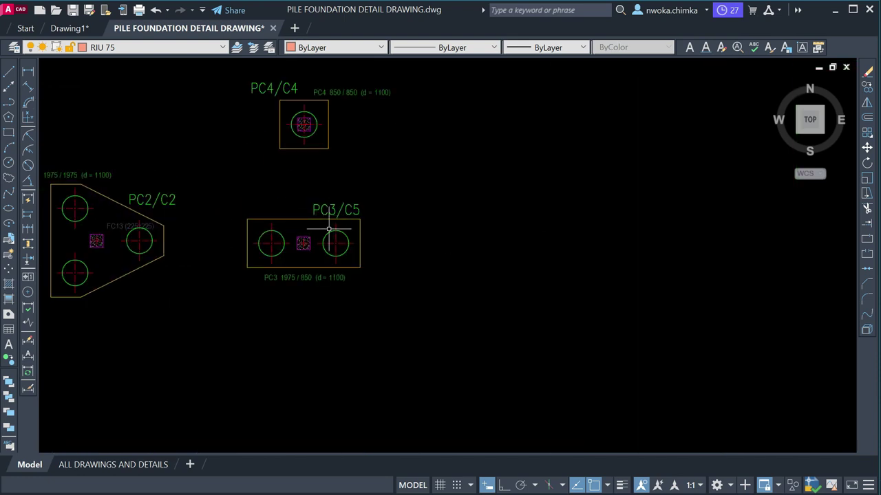
{"action": "scroll", "coordinate": [329, 229], "scroll_direction": "up", "scroll_amount": 2}
{"action": "middle_click_drag", "start_coordinate": [329, 228], "coordinate": [478, 334]}
{"action": "scroll", "coordinate": [608, 152], "scroll_direction": "down", "scroll_amount": 2}
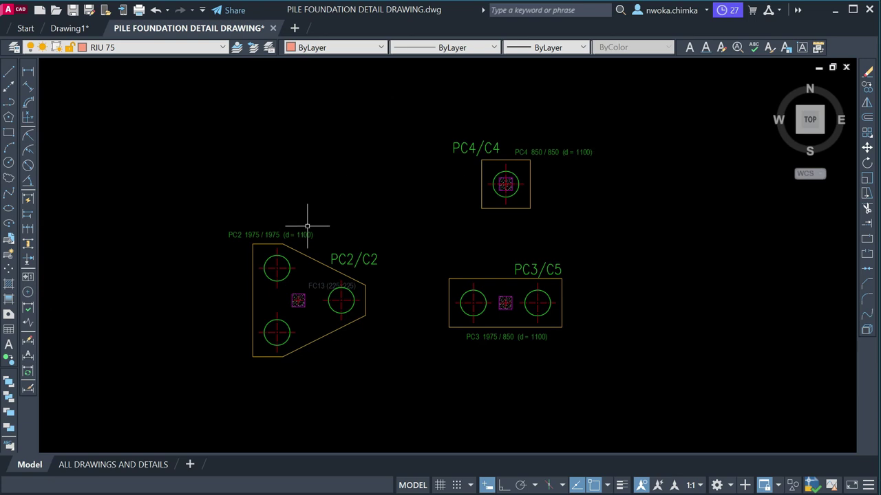
{"action": "scroll", "coordinate": [351, 269], "scroll_direction": "up", "scroll_amount": 4}
{"action": "scroll", "coordinate": [341, 244], "scroll_direction": "down", "scroll_amount": 3}
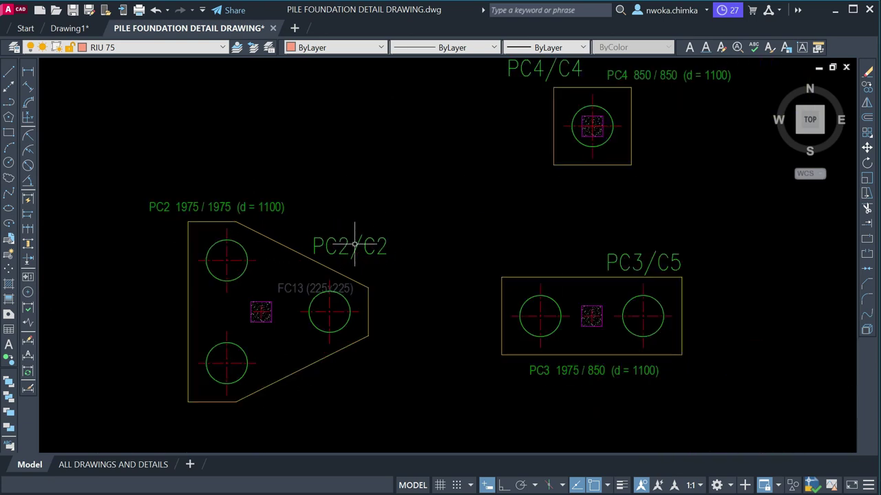
{"action": "middle_click_drag", "start_coordinate": [344, 242], "coordinate": [239, 273]}
{"action": "scroll", "coordinate": [94, 238], "scroll_direction": "down", "scroll_amount": 4}
{"action": "scroll", "coordinate": [407, 255], "scroll_direction": "down", "scroll_amount": 2}
- Examine the plan of pile cap PC1 with its title, and the piles and lean concrete in its Section A-A
{"action": "middle_click_drag", "start_coordinate": [590, 263], "coordinate": [108, 243]}
{"action": "scroll", "coordinate": [205, 234], "scroll_direction": "down", "scroll_amount": 2}
{"action": "scroll", "coordinate": [490, 205], "scroll_direction": "up", "scroll_amount": 6}
{"action": "scroll", "coordinate": [406, 273], "scroll_direction": "down", "scroll_amount": 4}
{"action": "middle_click_drag", "start_coordinate": [383, 393], "coordinate": [383, 255]}
{"action": "scroll", "coordinate": [344, 260], "scroll_direction": "up", "scroll_amount": 4}
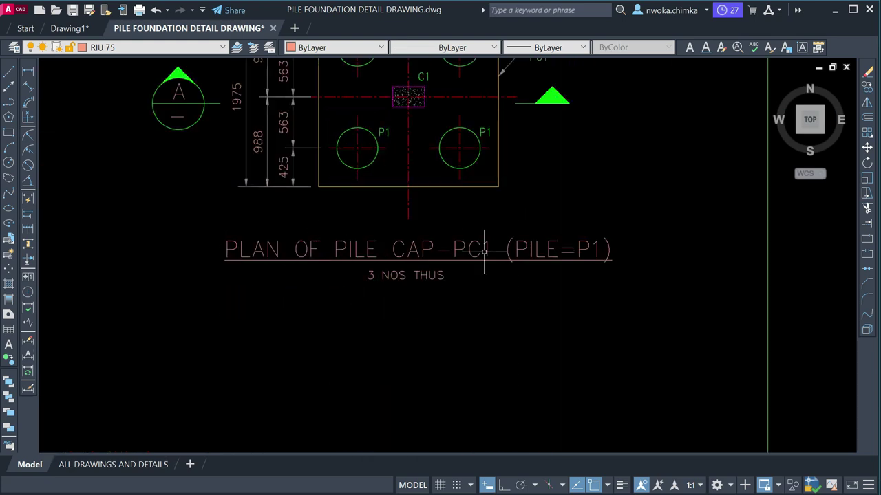
{"action": "scroll", "coordinate": [484, 252], "scroll_direction": "down", "scroll_amount": 5}
{"action": "scroll", "coordinate": [373, 291], "scroll_direction": "up", "scroll_amount": 6}
{"action": "scroll", "coordinate": [420, 196], "scroll_direction": "down", "scroll_amount": 6}
{"action": "middle_click_drag", "start_coordinate": [640, 79], "coordinate": [451, 347]}
{"action": "middle_click_drag", "start_coordinate": [541, 284], "coordinate": [335, 306]}
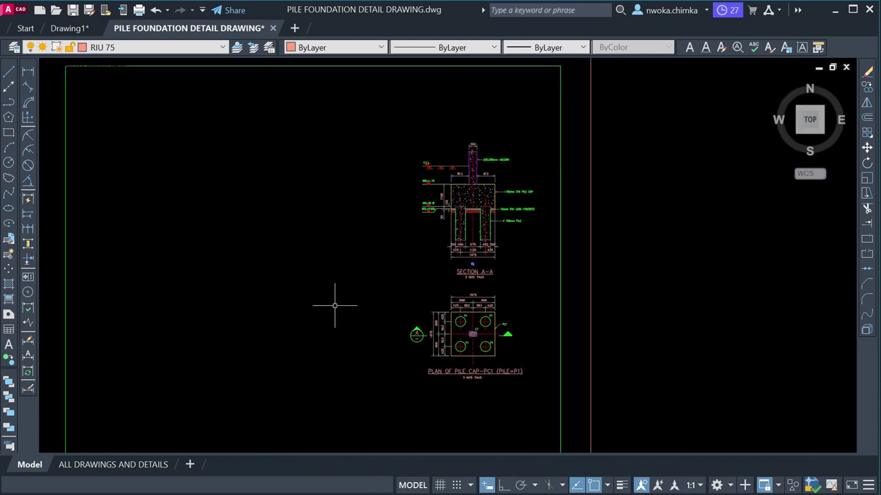
{"action": "scroll", "coordinate": [541, 229], "scroll_direction": "up", "scroll_amount": 2}
{"action": "scroll", "coordinate": [485, 238], "scroll_direction": "up", "scroll_amount": 2}
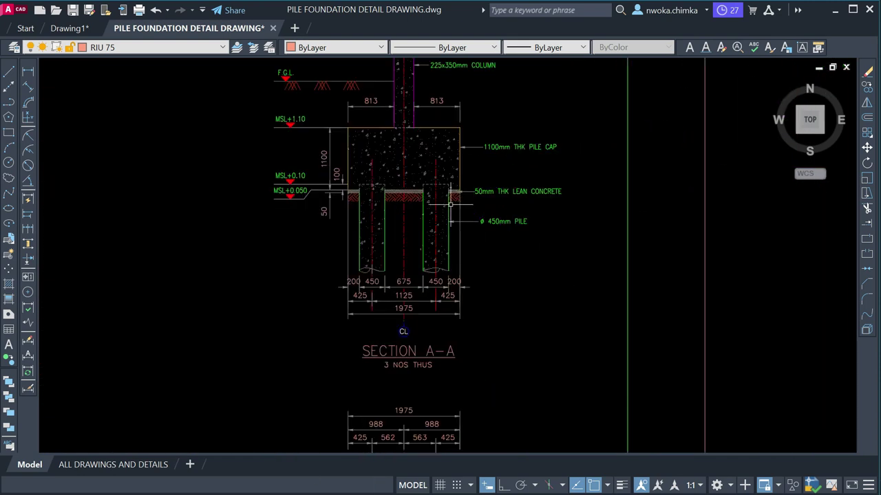
{"action": "scroll", "coordinate": [485, 239], "scroll_direction": "up", "scroll_amount": 2}
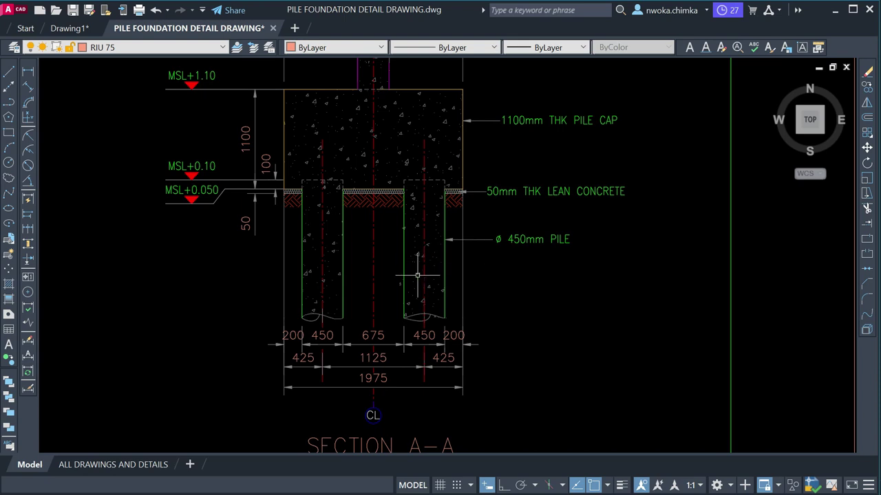
{"action": "scroll", "coordinate": [284, 230], "scroll_direction": "up", "scroll_amount": 1}
{"action": "left_click", "coordinate": [295, 225]}
{"action": "scroll", "coordinate": [303, 227], "scroll_direction": "down", "scroll_amount": 6}
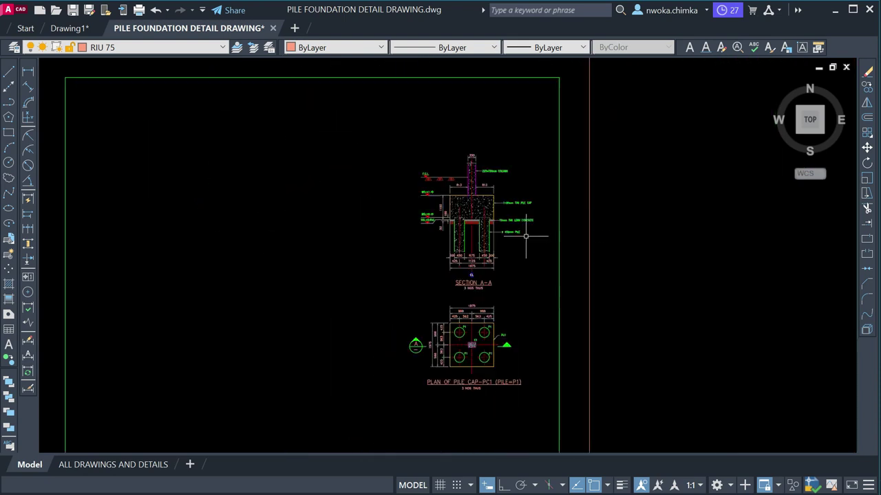
- Look back from the framed PC1 details to the full row of reference detail sheets
{"action": "middle_click_drag", "start_coordinate": [271, 246], "coordinate": [437, 248]}
{"action": "scroll", "coordinate": [292, 246], "scroll_direction": "up", "scroll_amount": 1}
{"action": "scroll", "coordinate": [525, 253], "scroll_direction": "down", "scroll_amount": 2}
{"action": "scroll", "coordinate": [409, 250], "scroll_direction": "down", "scroll_amount": 2}
{"action": "middle_click_drag", "start_coordinate": [308, 198], "coordinate": [382, 253]}
{"action": "scroll", "coordinate": [288, 170], "scroll_direction": "up", "scroll_amount": 2}
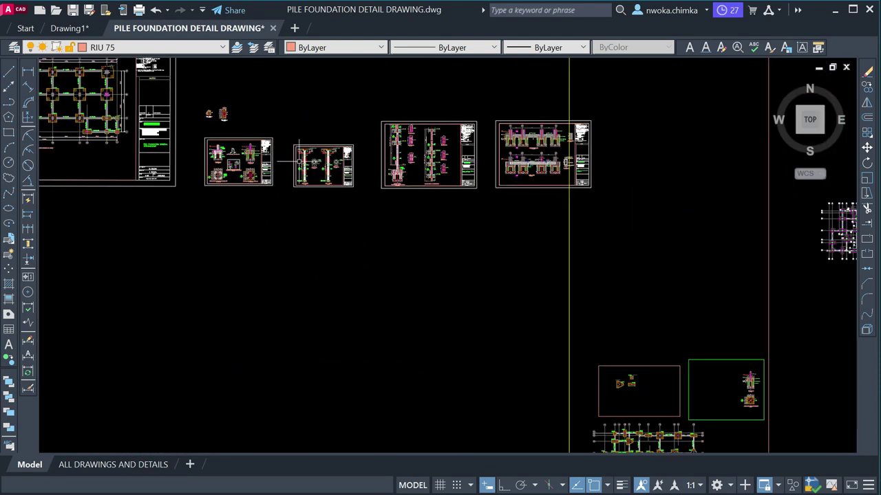
- Minimise the drawing window and the Word review document to reach the desktop
{"action": "left_click", "coordinate": [833, 11]}
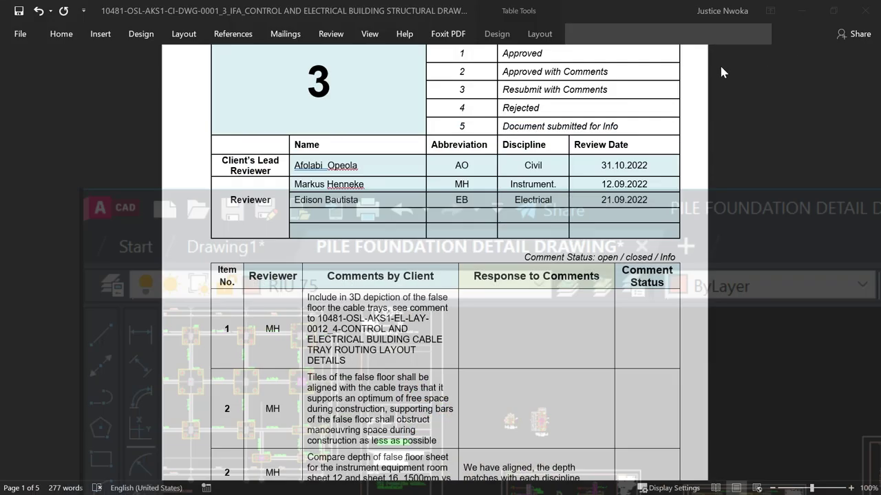
{"action": "left_click", "coordinate": [800, 12]}
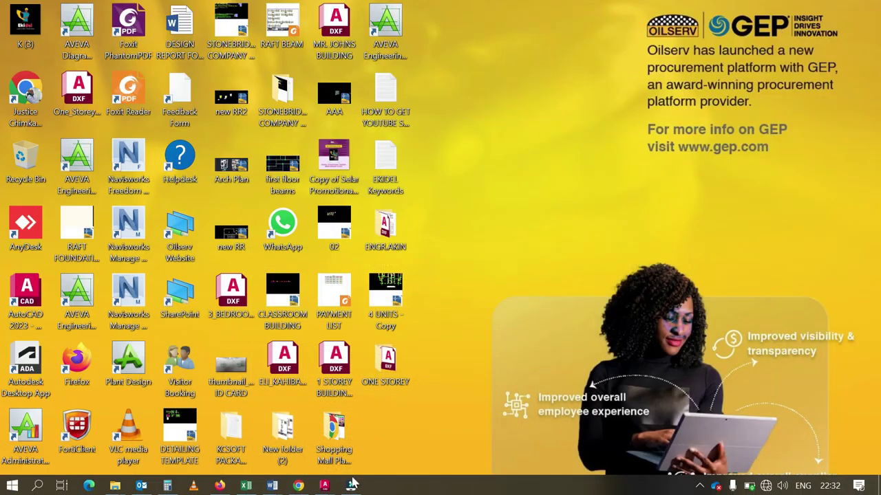
- Close the StoneBridge_Template2023_Release_2.5.847 workbook and switch to the PILE DESIGN folder in File Explorer
{"action": "left_click", "coordinate": [249, 487]}
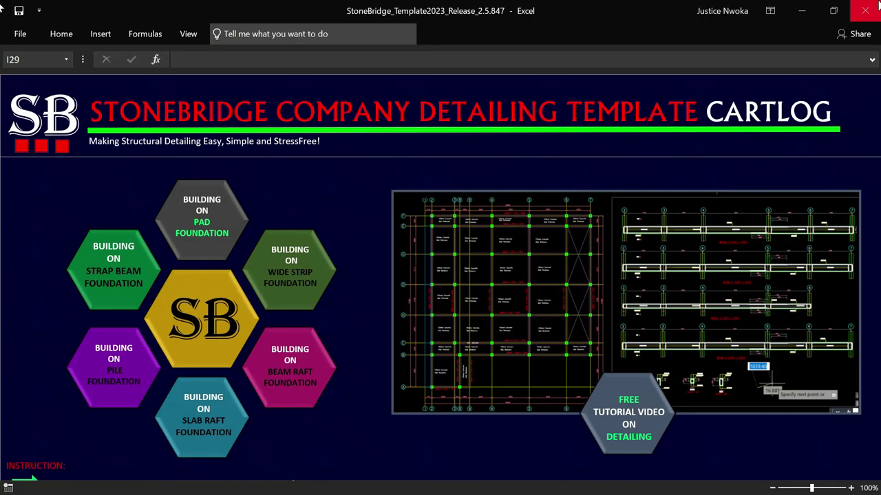
{"action": "left_click", "coordinate": [861, 11]}
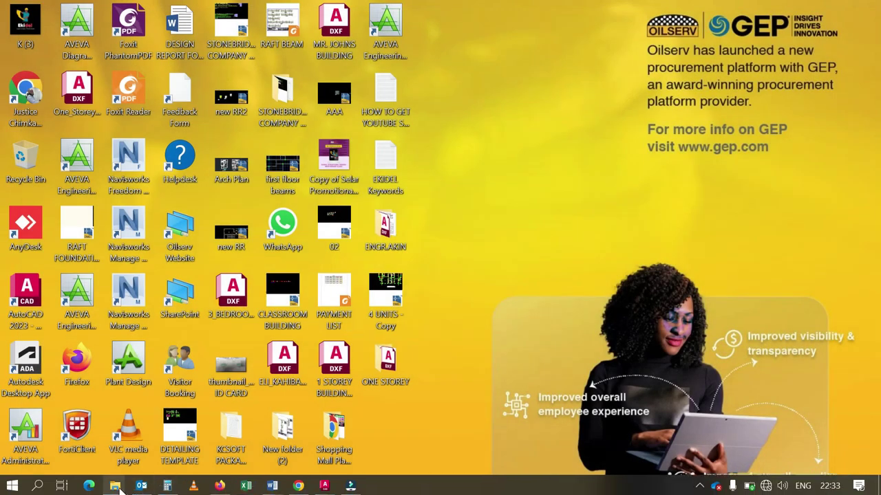
{"action": "mouse_move", "coordinate": [121, 485]}
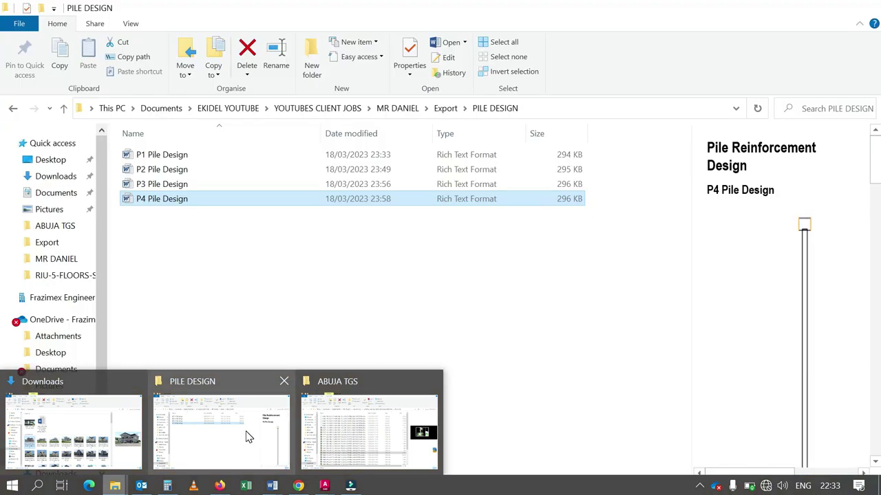
{"action": "left_click", "coordinate": [234, 439]}
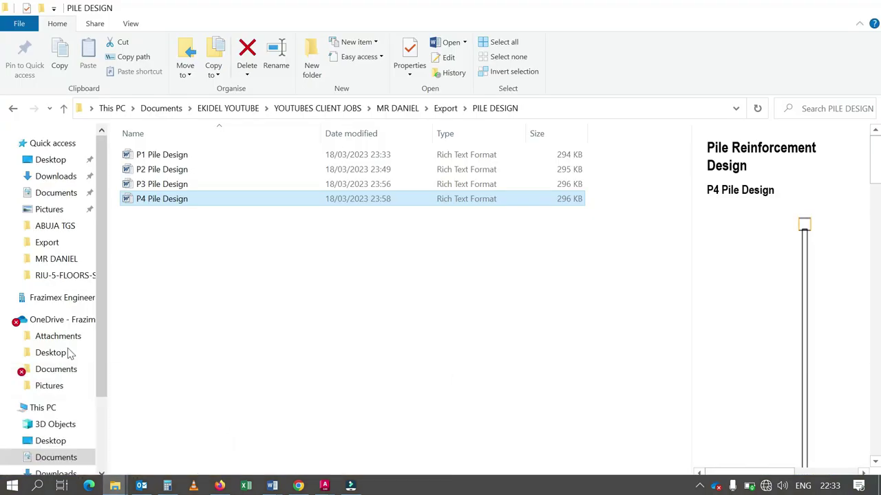
- Copy the zipped StoneBridge_Template2023_Release_2.5.847 archive from the Downloads folder
{"action": "left_click", "coordinate": [59, 181]}
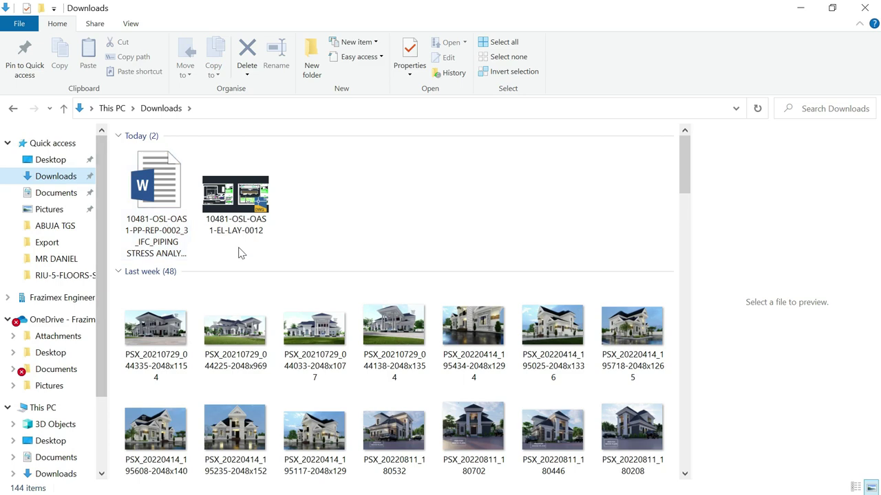
{"action": "scroll", "coordinate": [337, 278], "scroll_direction": "down", "scroll_amount": 10}
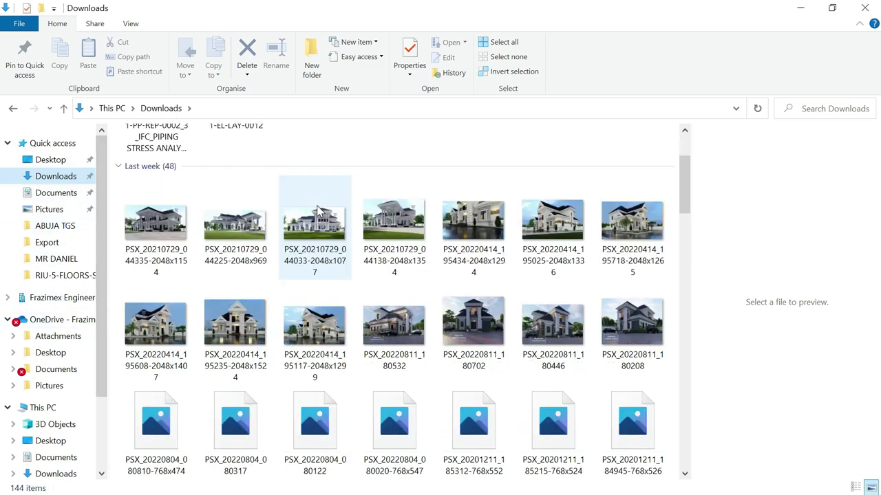
{"action": "scroll", "coordinate": [337, 278], "scroll_direction": "down", "scroll_amount": 15}
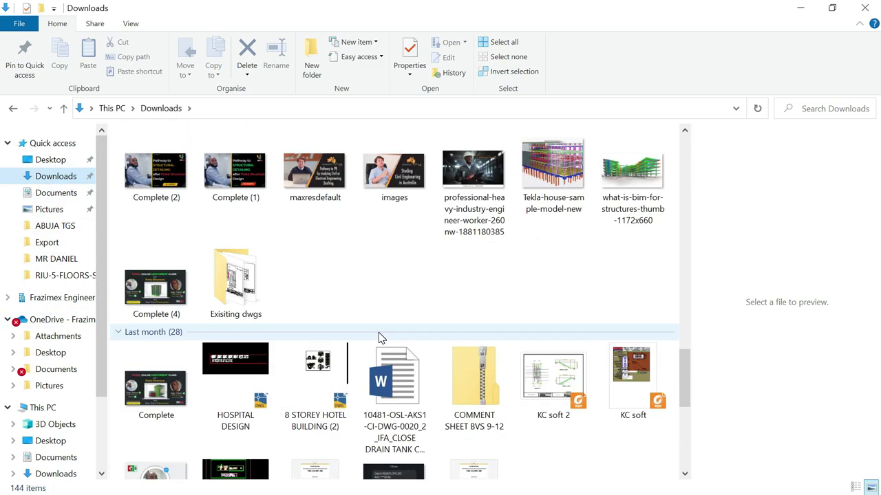
{"action": "scroll", "coordinate": [383, 337], "scroll_direction": "down", "scroll_amount": 5}
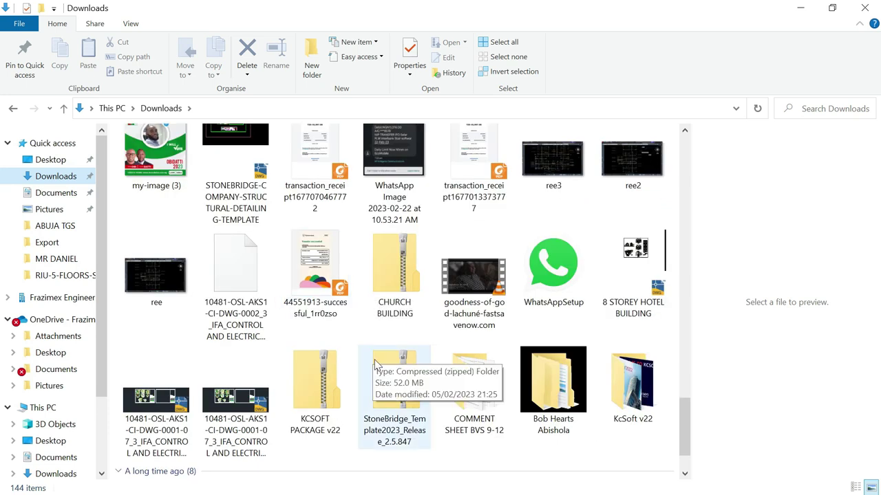
{"action": "scroll", "coordinate": [408, 354], "scroll_direction": "down", "scroll_amount": 3}
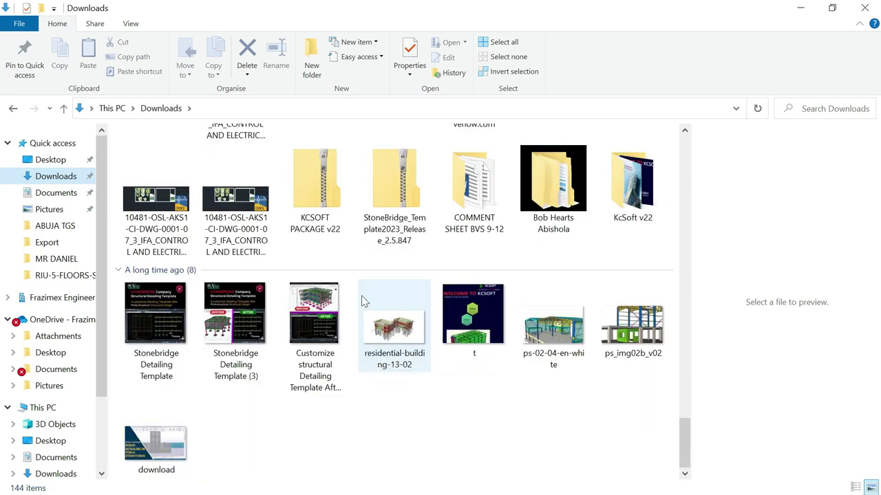
{"action": "left_click", "coordinate": [396, 170]}
{"action": "right_click", "coordinate": [398, 237]}
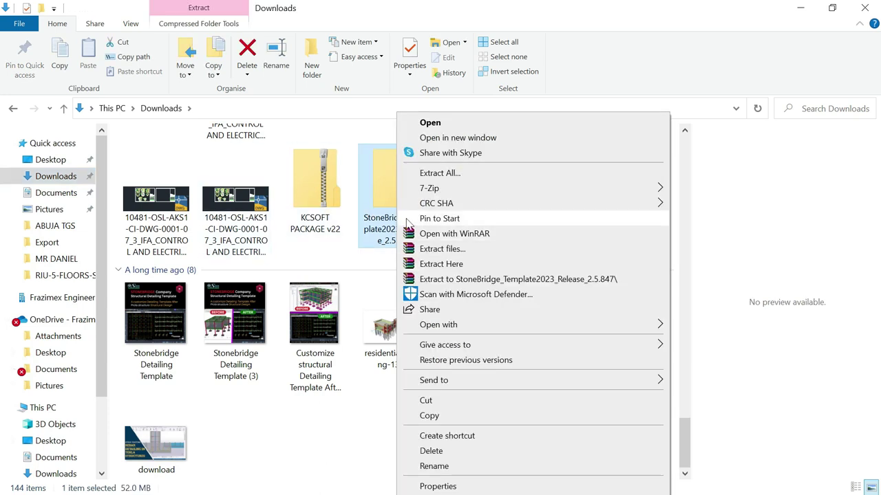
{"action": "left_click", "coordinate": [429, 416]}
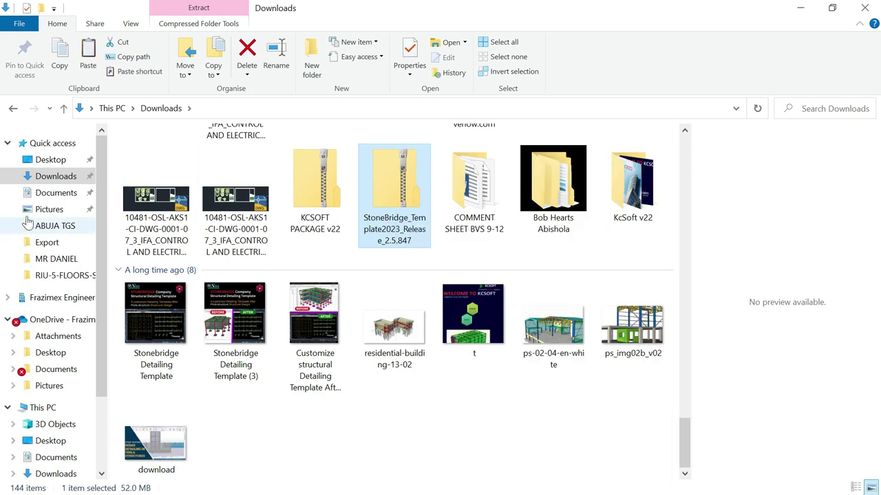
- Try to extract the zipped StoneBridge_Template2023_Release_2.5.847 archive directly into the Documents folder
{"action": "left_click", "coordinate": [57, 193]}
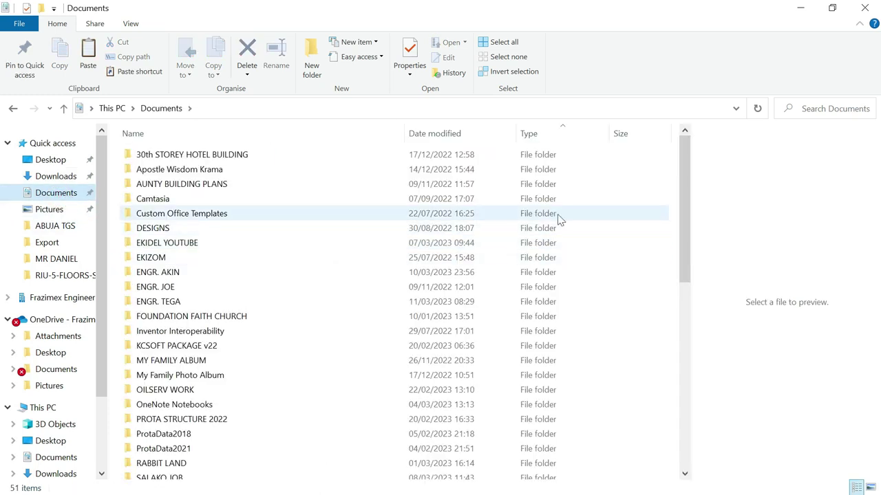
{"action": "scroll", "coordinate": [623, 204], "scroll_direction": "down", "scroll_amount": 7}
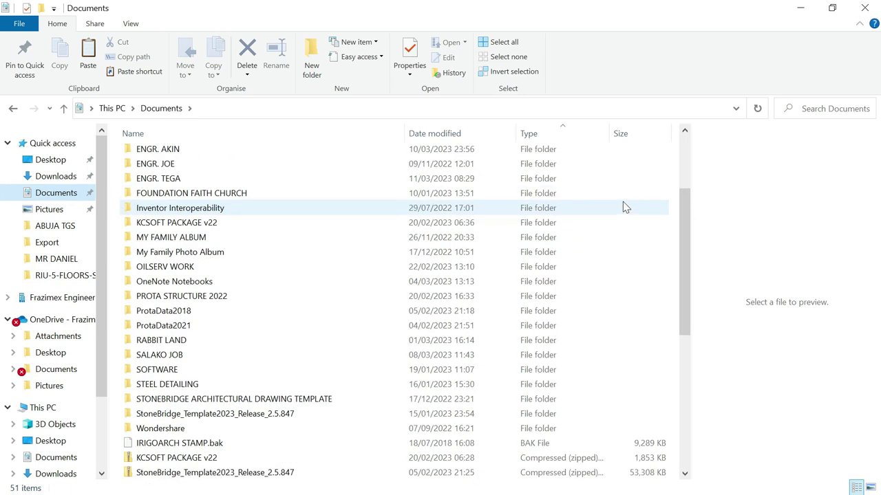
{"action": "scroll", "coordinate": [291, 298], "scroll_direction": "down", "scroll_amount": 1}
{"action": "scroll", "coordinate": [206, 281], "scroll_direction": "up", "scroll_amount": 1}
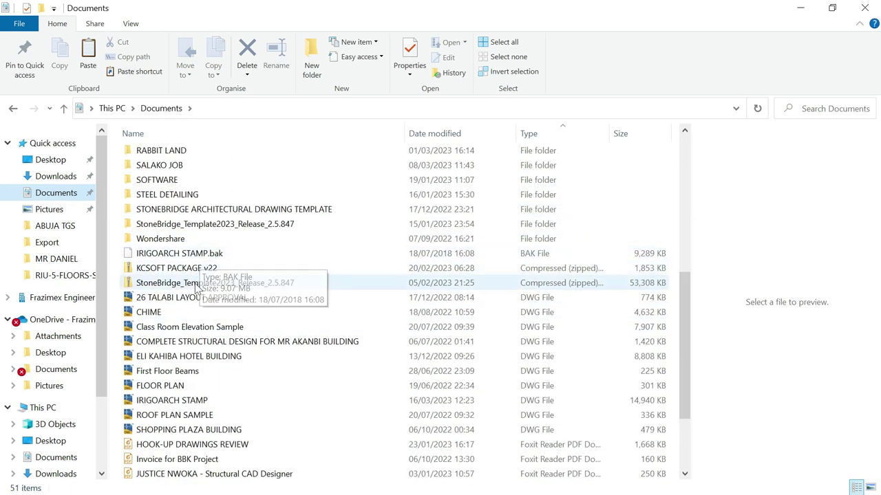
{"action": "left_click", "coordinate": [181, 285]}
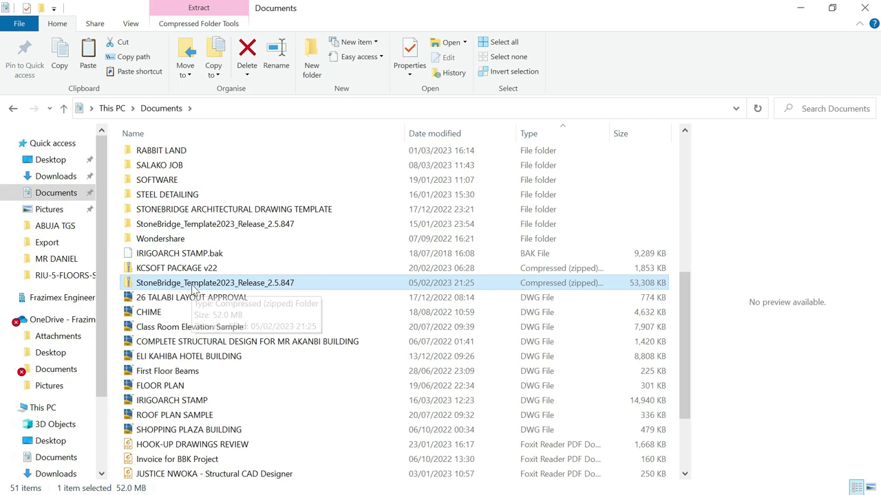
{"action": "right_click", "coordinate": [192, 286]}
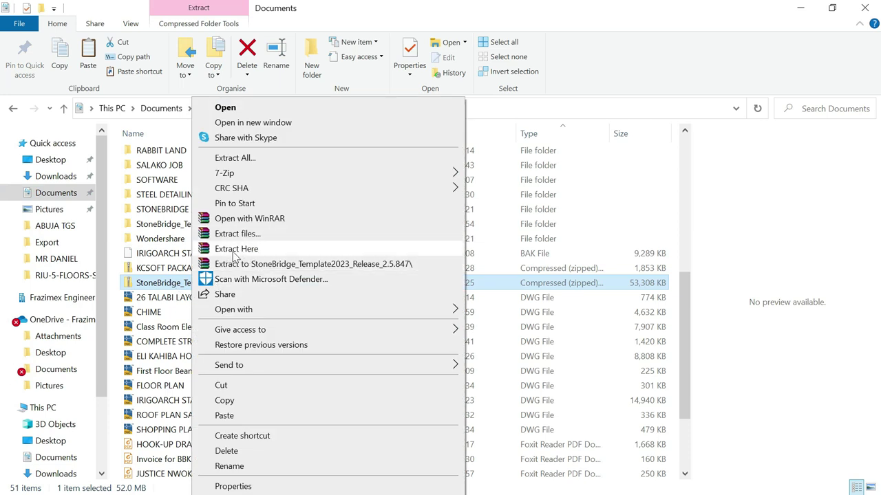
{"action": "left_click", "coordinate": [236, 249]}
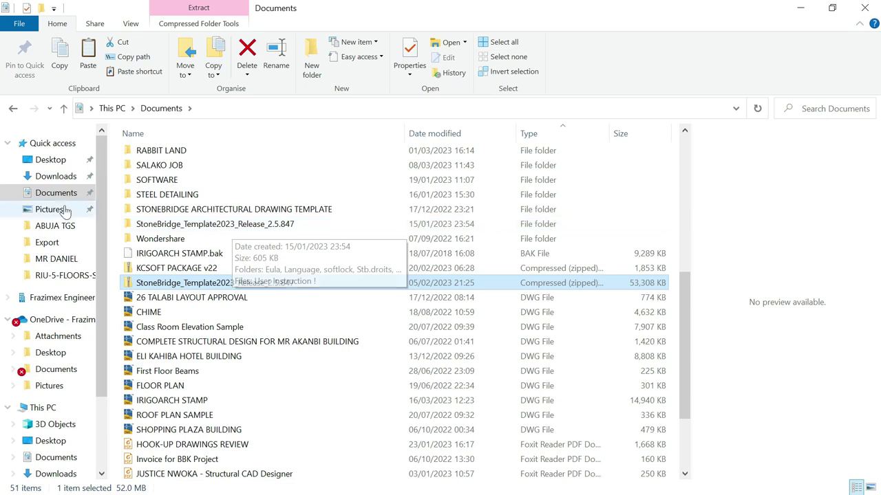
- Rename the zipped StoneBridge archive in Downloads as StoneBridge_Template2023_Release_2.5.847 (1)
{"action": "left_click", "coordinate": [58, 180]}
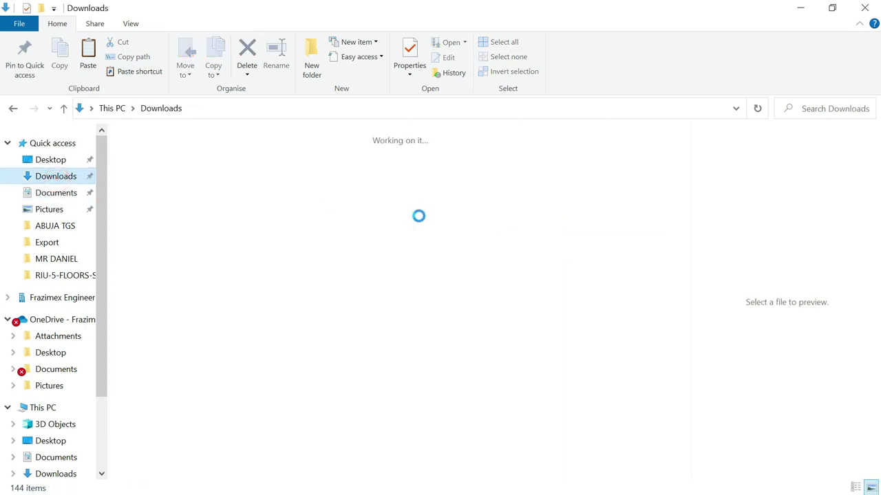
{"action": "scroll", "coordinate": [316, 247], "scroll_direction": "down", "scroll_amount": 10}
{"action": "scroll", "coordinate": [323, 253], "scroll_direction": "down", "scroll_amount": 10}
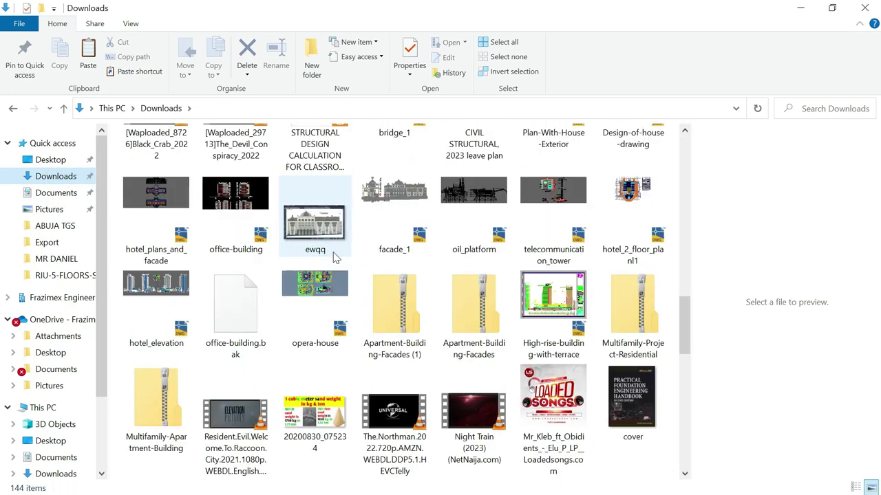
{"action": "scroll", "coordinate": [481, 254], "scroll_direction": "up", "scroll_amount": 2}
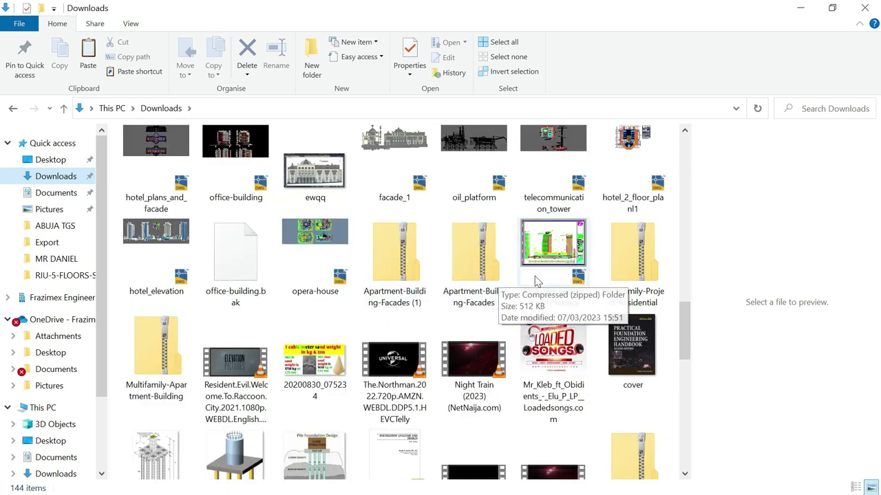
{"action": "scroll", "coordinate": [547, 289], "scroll_direction": "down", "scroll_amount": 2}
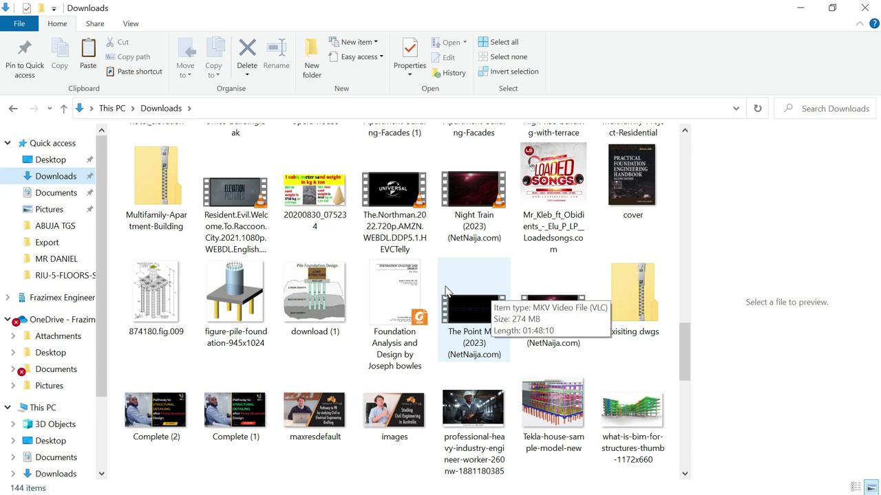
{"action": "scroll", "coordinate": [416, 286], "scroll_direction": "down", "scroll_amount": 3}
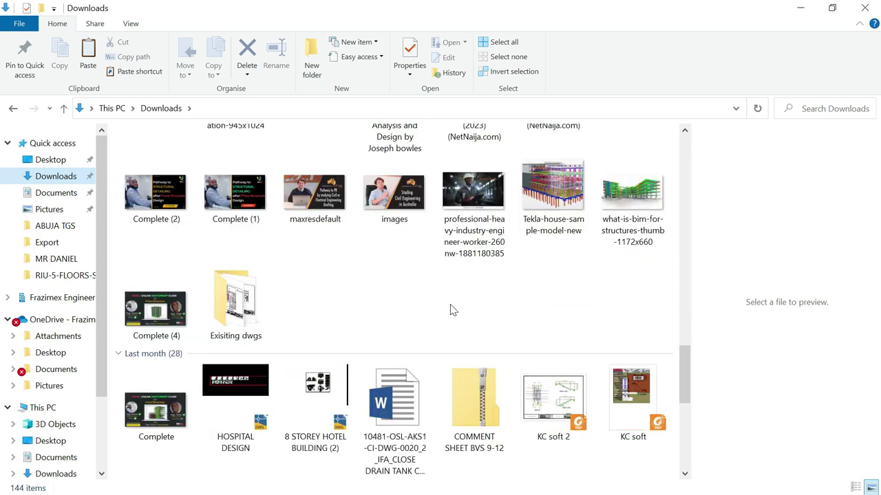
{"action": "scroll", "coordinate": [451, 307], "scroll_direction": "down", "scroll_amount": 5}
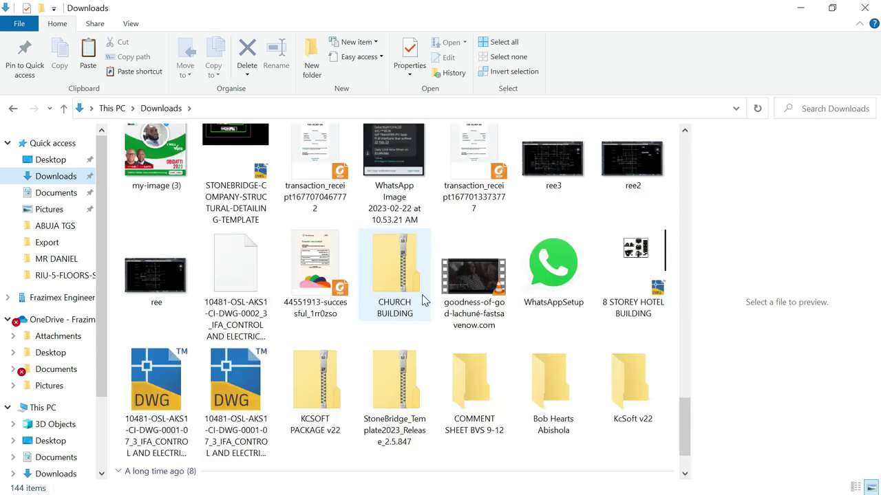
{"action": "left_click", "coordinate": [412, 446]}
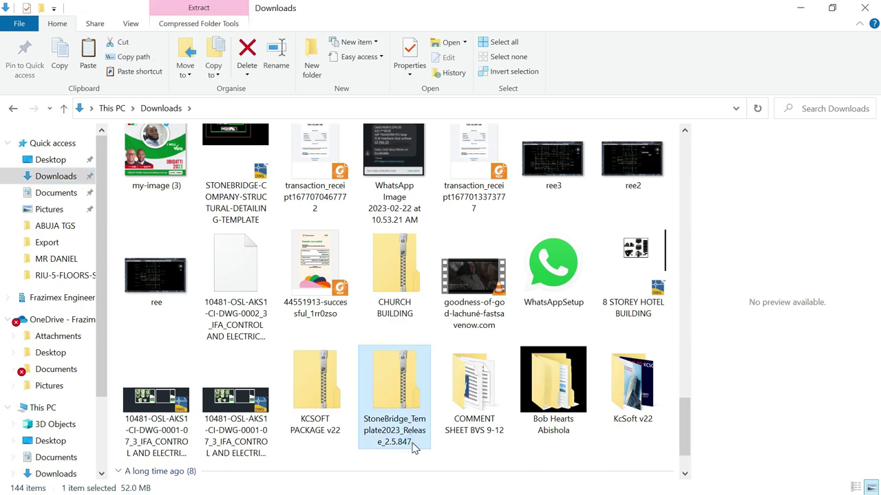
{"action": "left_click", "coordinate": [411, 441]}
{"action": "key", "text": "End"}
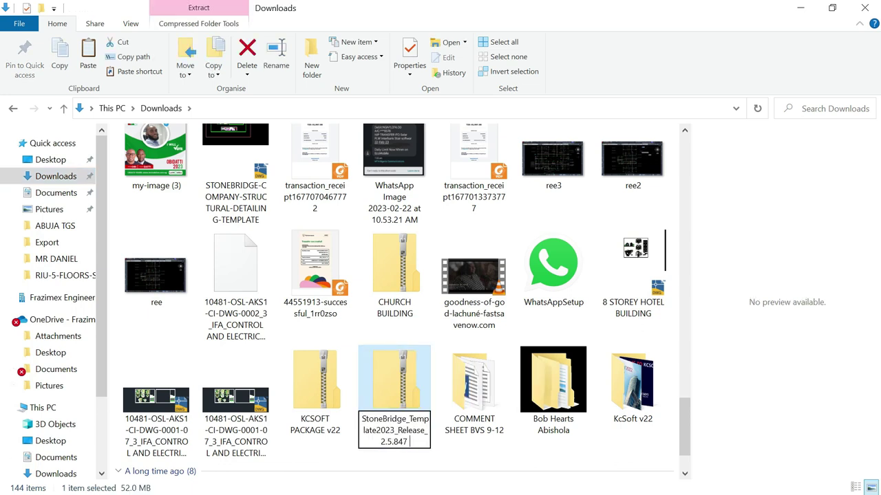
{"action": "type", "text": "1)"}
{"action": "left_click", "coordinate": [421, 465]}
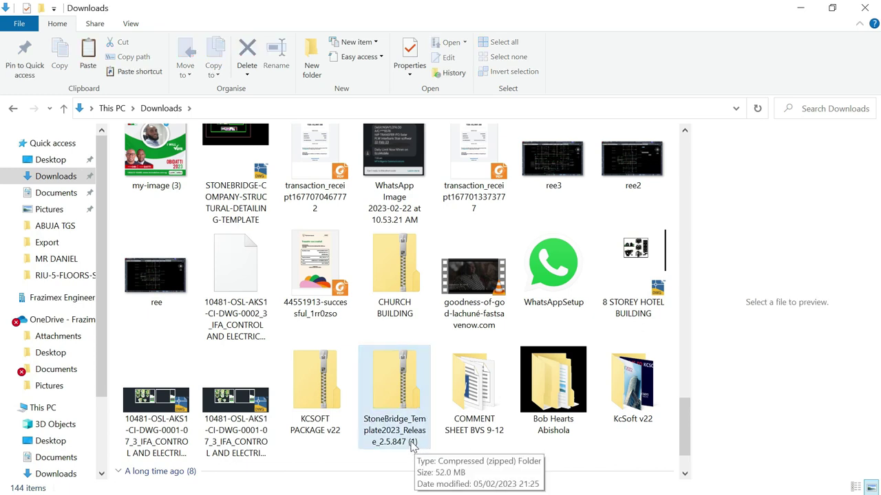
- Remove the "(1)" suffix from the name of the zipped StoneBridge archive in Downloads
{"action": "left_click", "coordinate": [411, 446]}
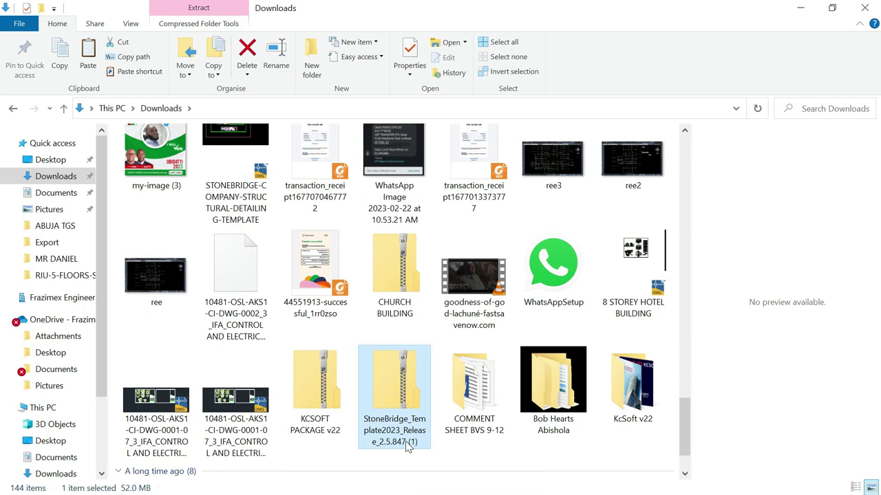
{"action": "left_click", "coordinate": [409, 446]}
{"action": "left_click", "coordinate": [406, 443]}
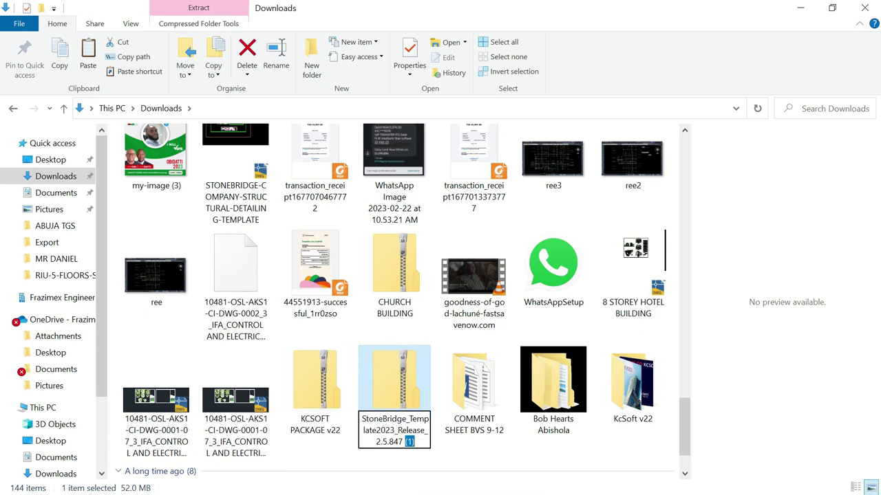
{"action": "key", "text": "BackSpace"}
{"action": "left_click", "coordinate": [422, 451]}
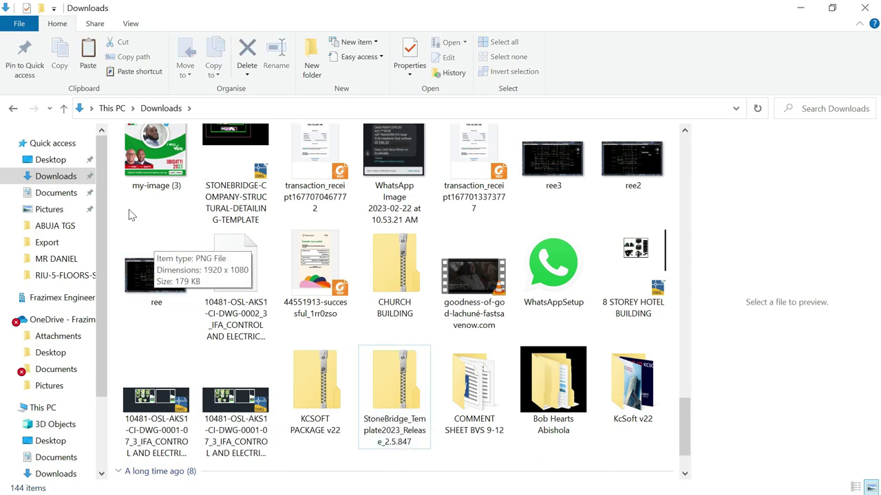
- Rename the zipped StoneBridge archive in Documents as StoneBridge_Template2023_Release_2.5.847 (1) and select it
{"action": "left_click", "coordinate": [56, 193]}
{"action": "scroll", "coordinate": [172, 223], "scroll_direction": "down", "scroll_amount": 5}
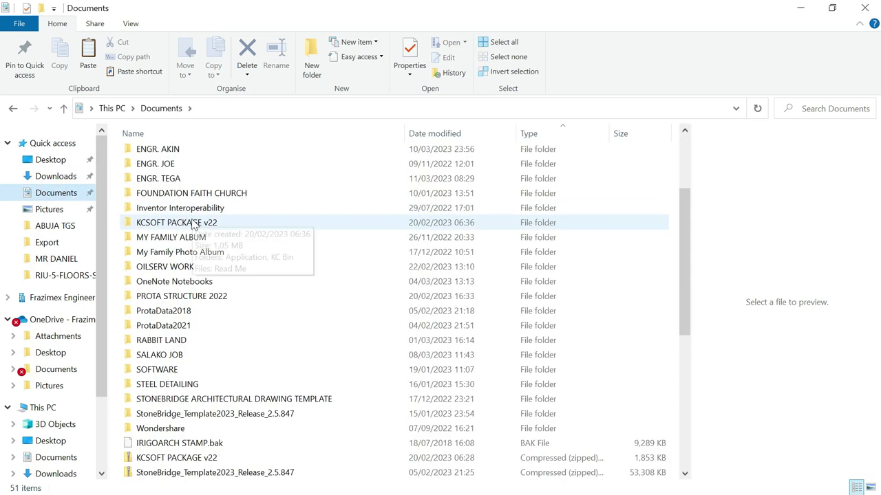
{"action": "scroll", "coordinate": [230, 308], "scroll_direction": "down", "scroll_amount": 1}
{"action": "scroll", "coordinate": [229, 311], "scroll_direction": "down", "scroll_amount": 1}
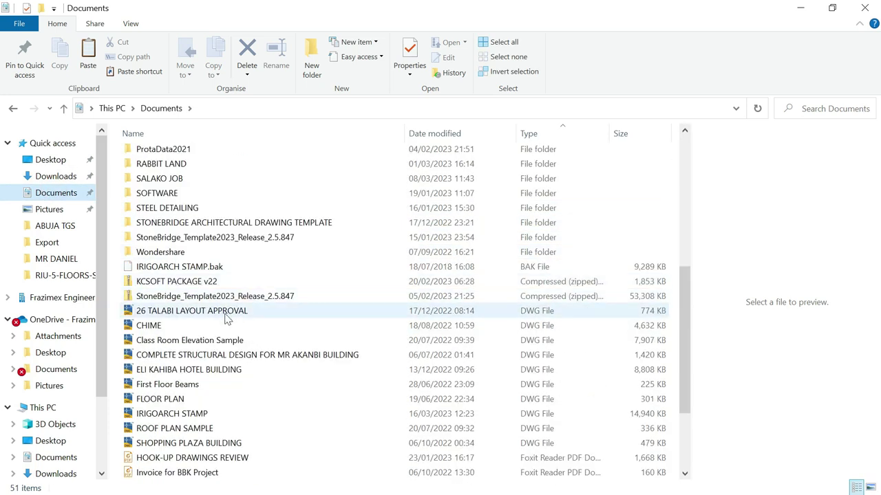
{"action": "left_click", "coordinate": [306, 302]}
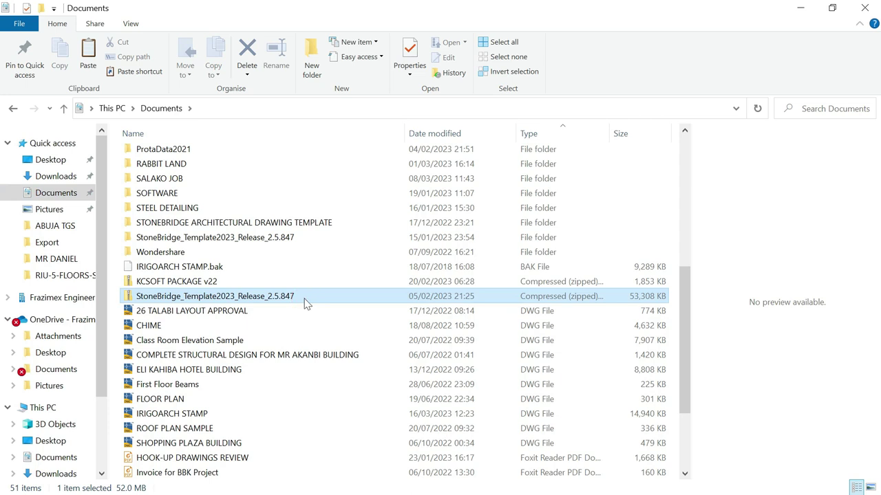
{"action": "key", "text": "F2"}
{"action": "key", "text": "End"}
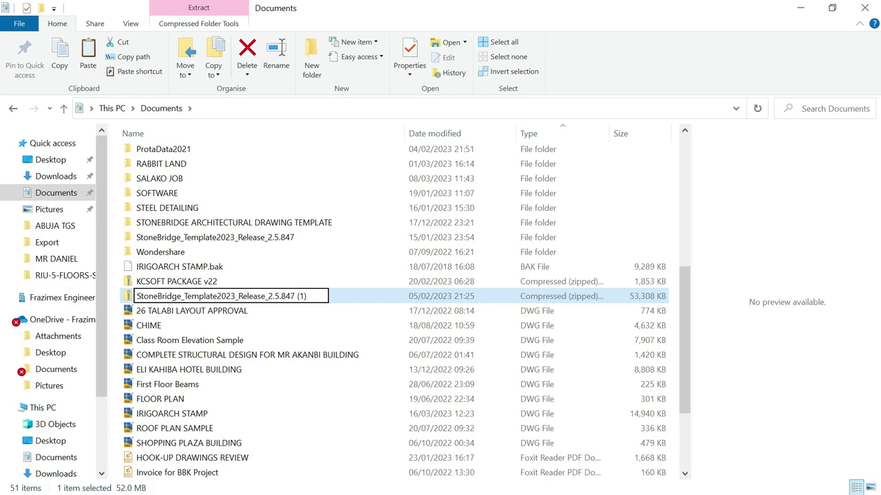
{"action": "left_click", "coordinate": [300, 327]}
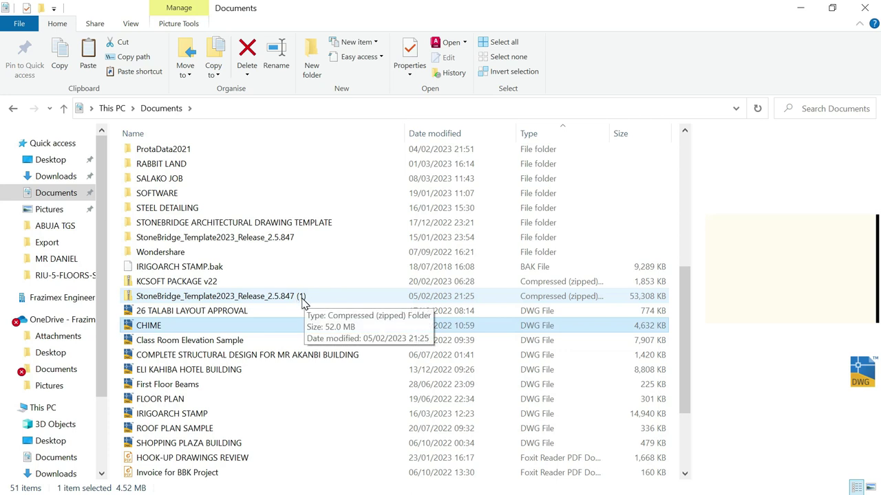
{"action": "left_click", "coordinate": [299, 297]}
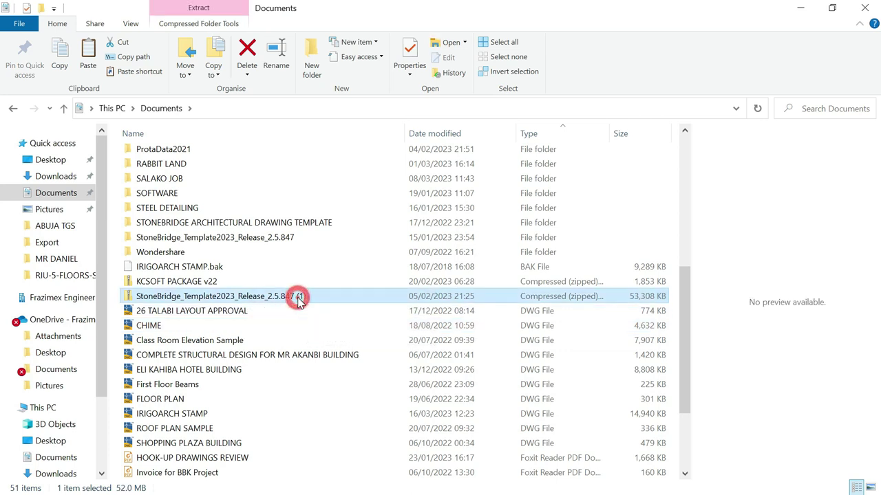
- Remove the "(1)" suffix from the name of the zipped StoneBridge archive in Documents
{"action": "left_click", "coordinate": [299, 298]}
{"action": "left_click", "coordinate": [297, 296]}
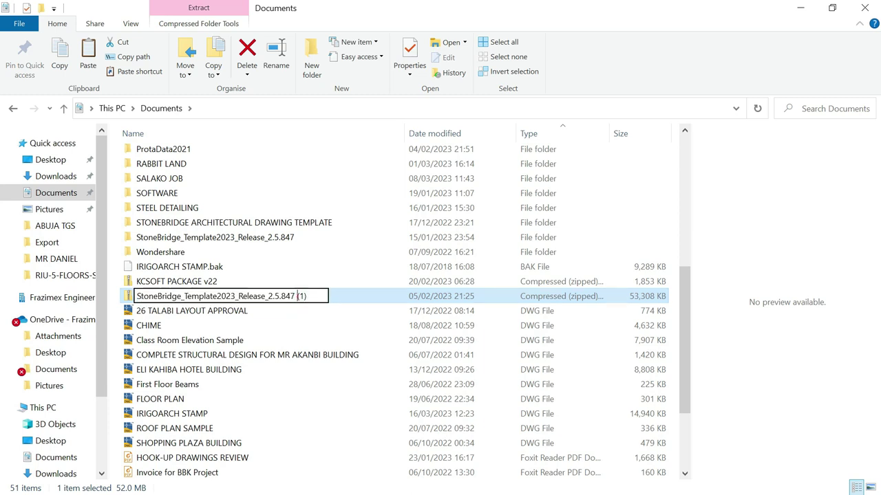
{"action": "key", "text": "BackSpace"}
{"action": "key", "text": "BackSpace"}
{"action": "left_click", "coordinate": [306, 340]}
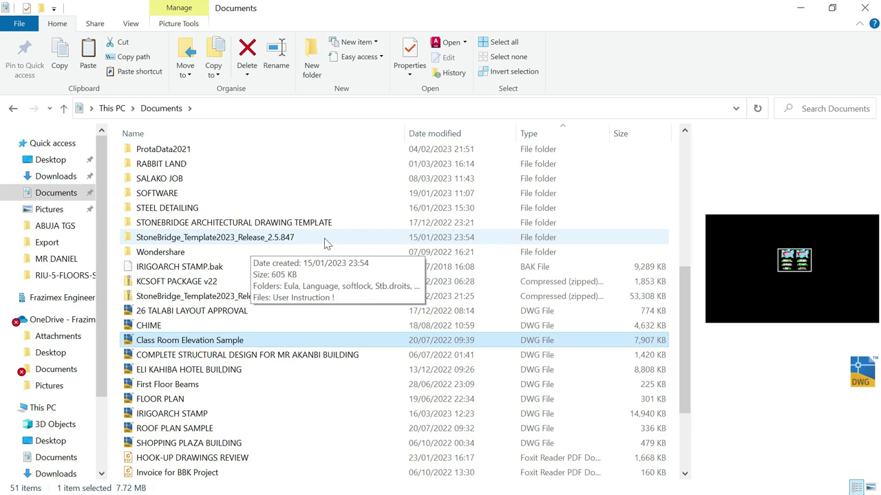
- Copy the StoneBridge_Template2023_Release_2.5.847 Excel workbook from the nested folder of the same name in the extracted template folder
{"action": "double_click", "coordinate": [249, 238]}
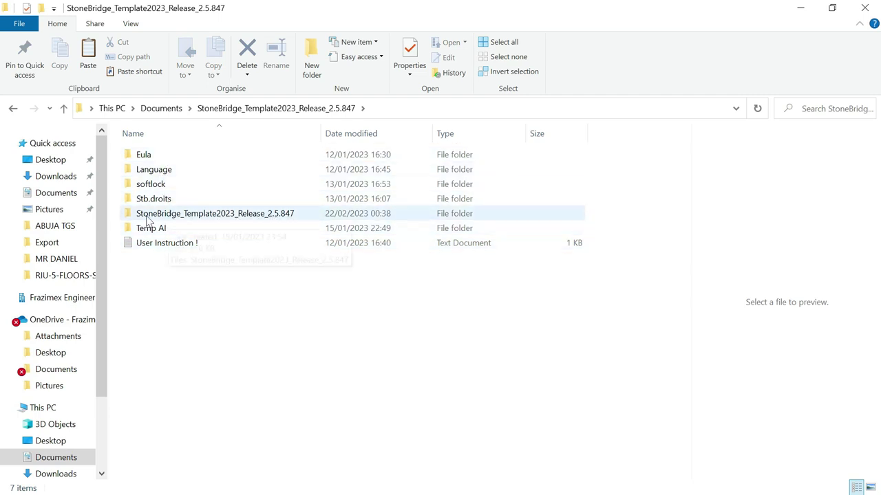
{"action": "double_click", "coordinate": [238, 216]}
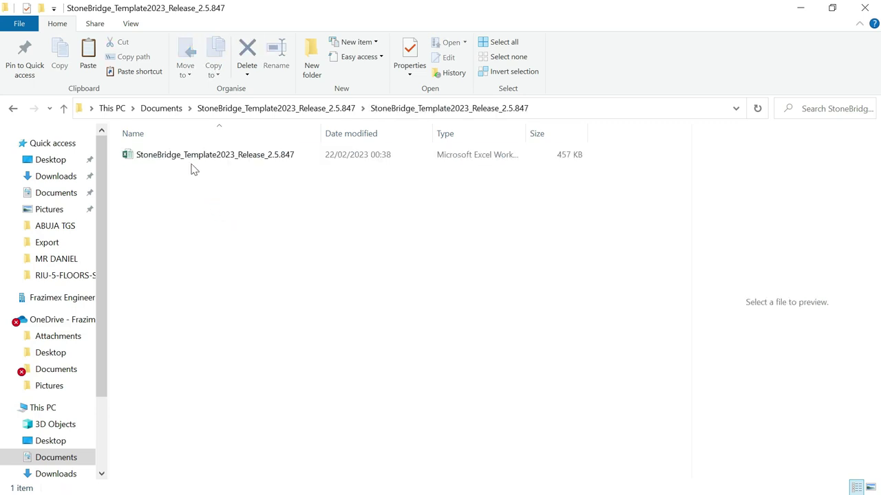
{"action": "left_click", "coordinate": [12, 108]}
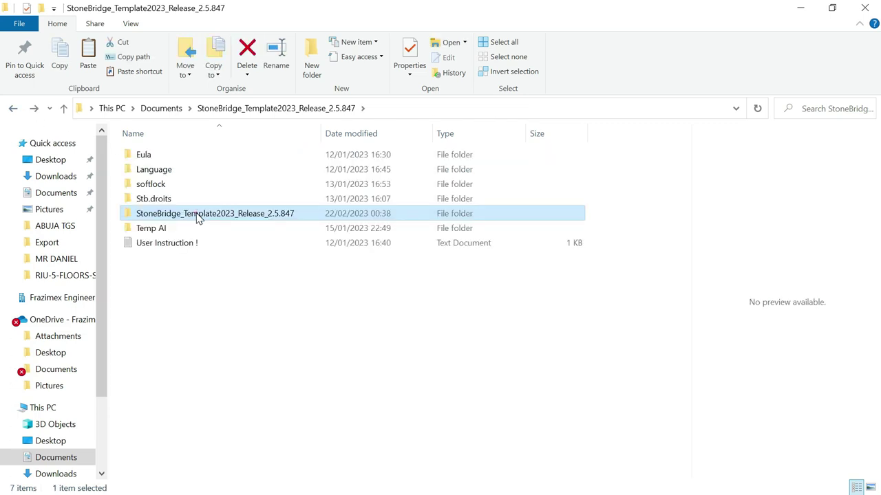
{"action": "double_click", "coordinate": [197, 215]}
{"action": "left_click", "coordinate": [158, 157]}
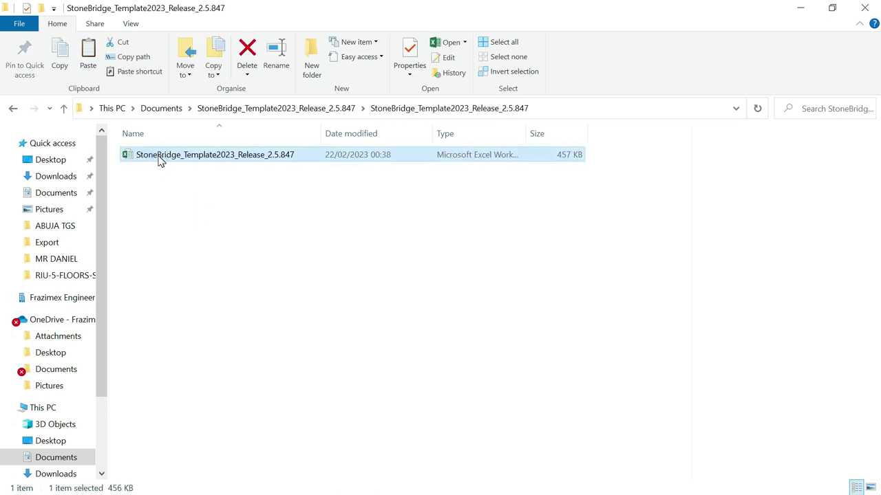
{"action": "right_click", "coordinate": [158, 158]}
{"action": "left_click", "coordinate": [231, 415]}
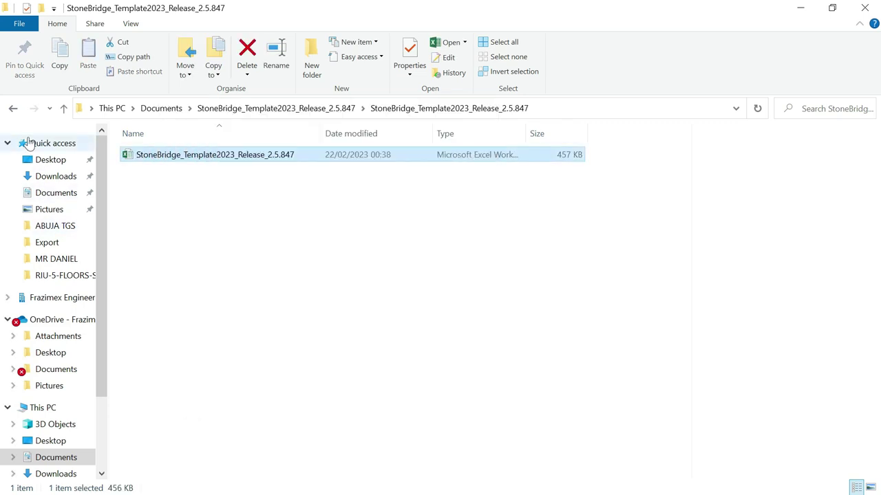
- Paste the copied StoneBridge template workbook onto the desktop
{"action": "left_click", "coordinate": [12, 108]}
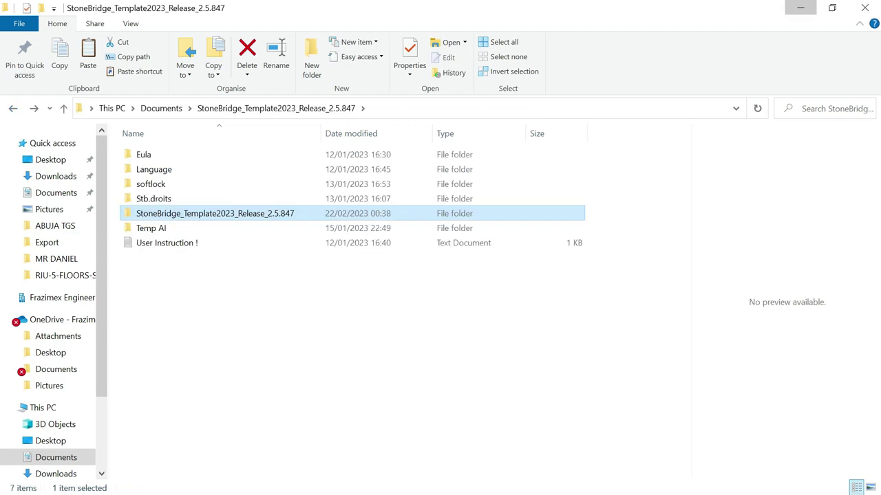
{"action": "left_click", "coordinate": [800, 8]}
{"action": "right_click", "coordinate": [498, 96]}
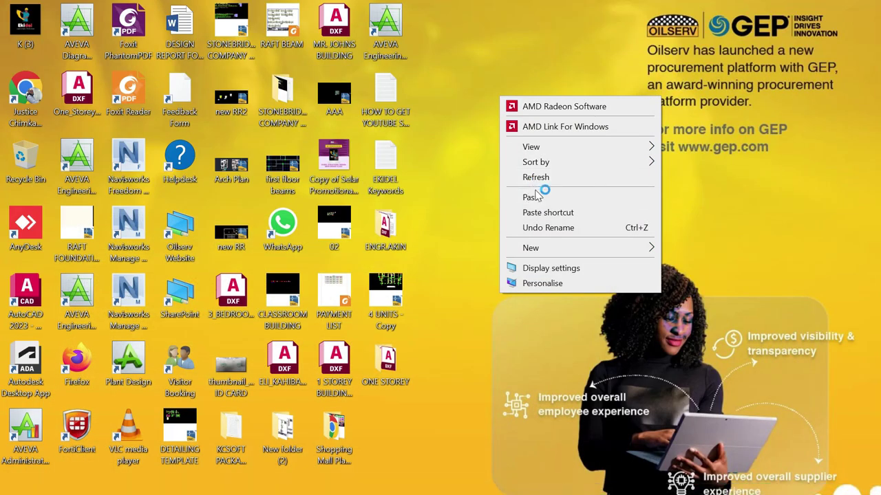
{"action": "left_click", "coordinate": [533, 196]}
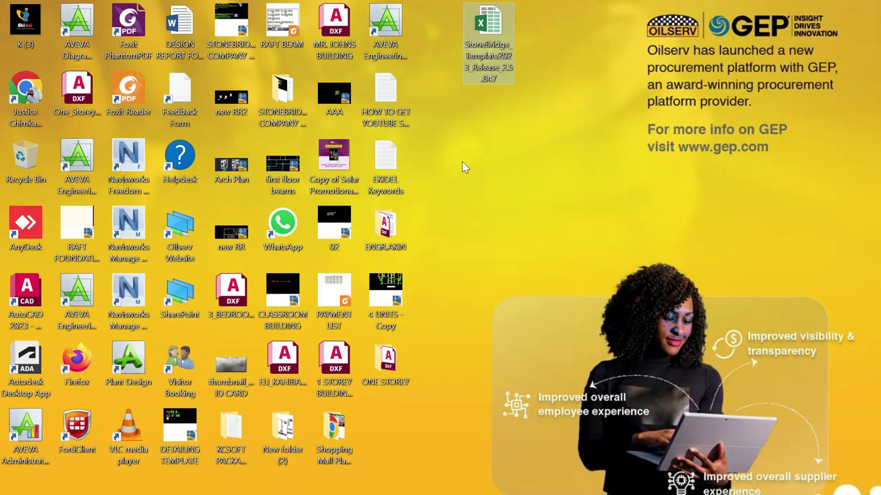
- Open the desktop copy of the template workbook and try to launch its Building on Pad Foundation drawing
{"action": "double_click", "coordinate": [493, 34]}
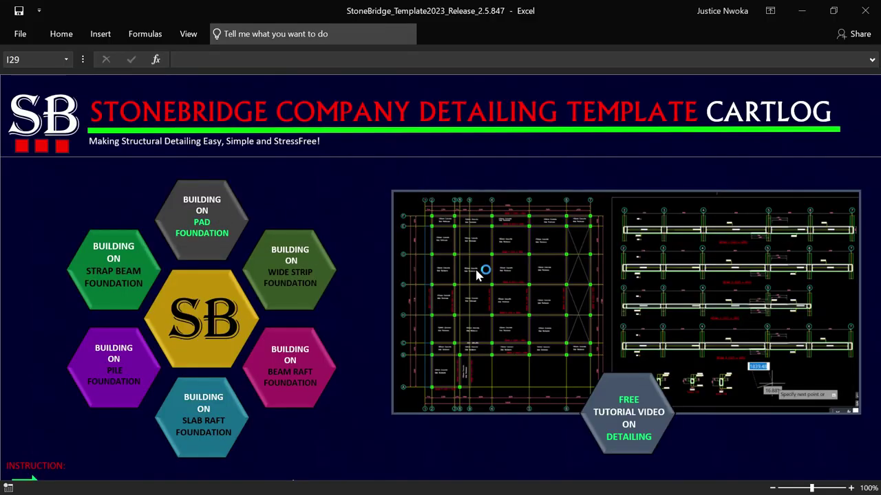
{"action": "left_click", "coordinate": [215, 219]}
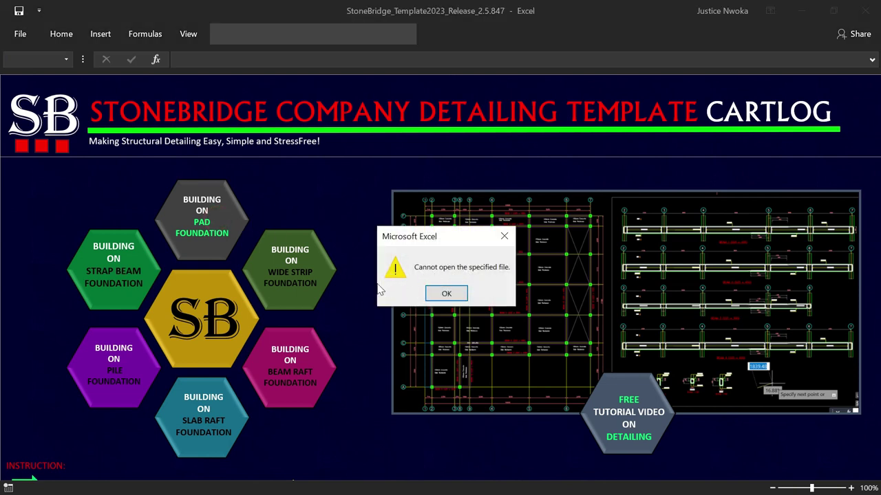
{"action": "left_click", "coordinate": [504, 236]}
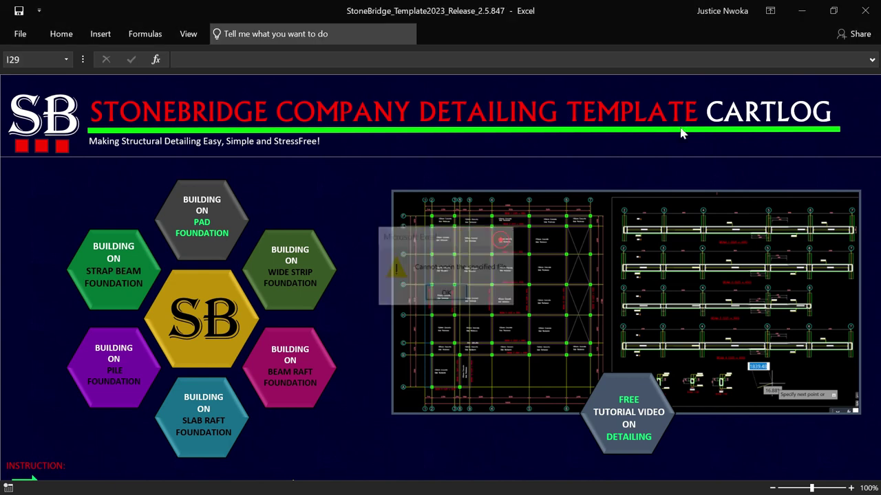
- Close the template workbook without saving and delete its copy from the desktop
{"action": "left_click", "coordinate": [867, 15]}
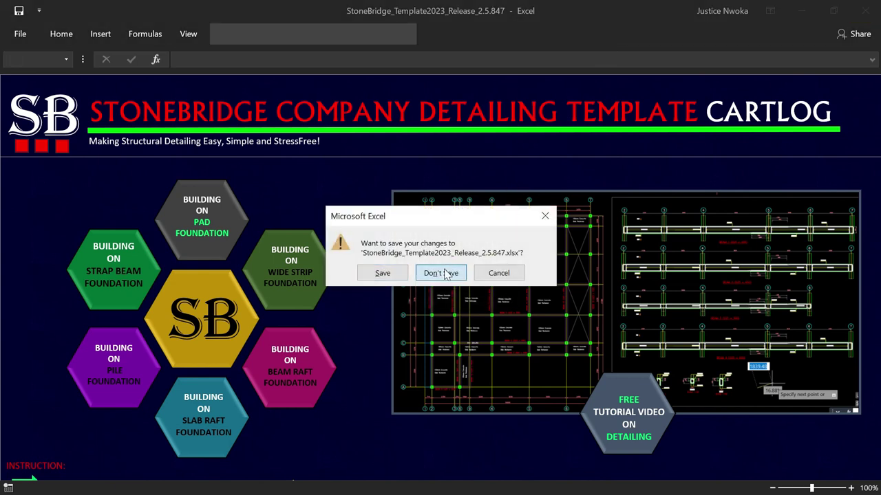
{"action": "left_click", "coordinate": [444, 272]}
{"action": "left_click", "coordinate": [488, 33]}
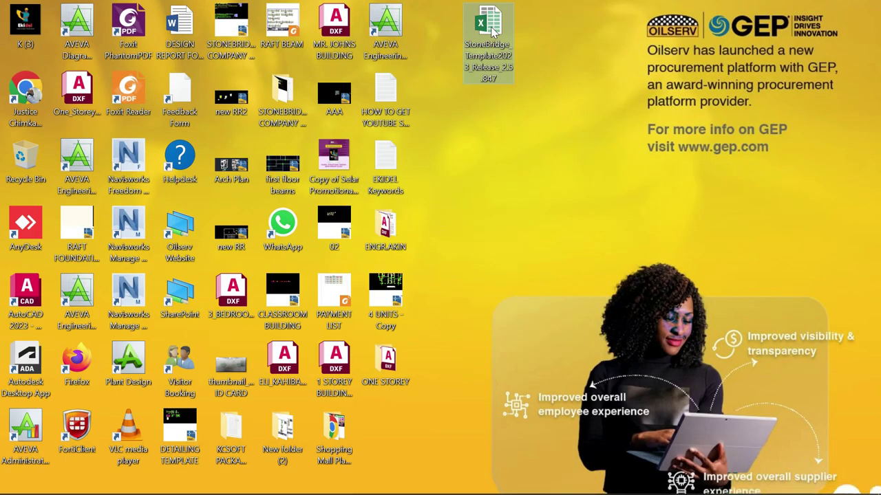
{"action": "key", "text": "Delete"}
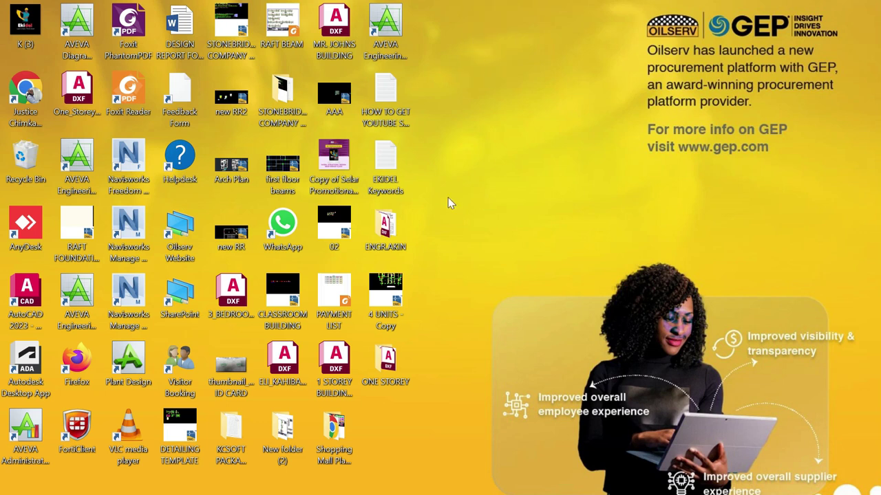
- Return to the extracted StoneBridge template folder in Documents and open its nested StoneBridge_Template2023_Release_2.5.847 folder
{"action": "mouse_move", "coordinate": [138, 472]}
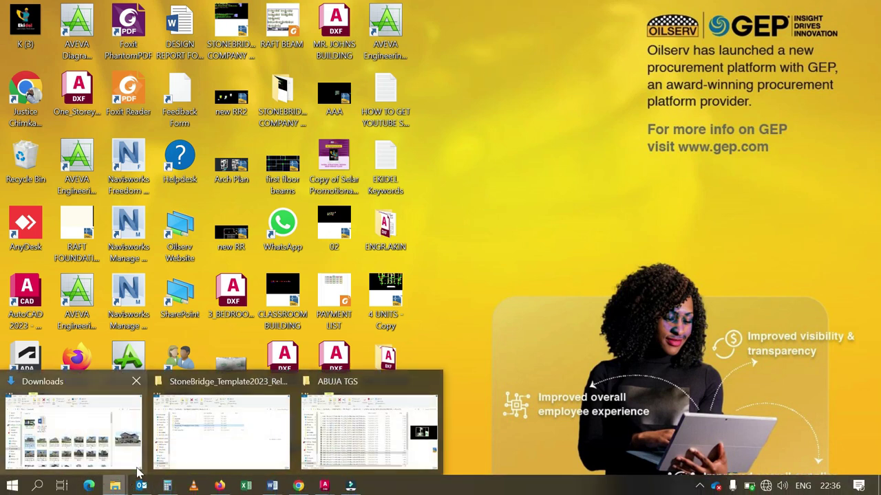
{"action": "left_click", "coordinate": [252, 431]}
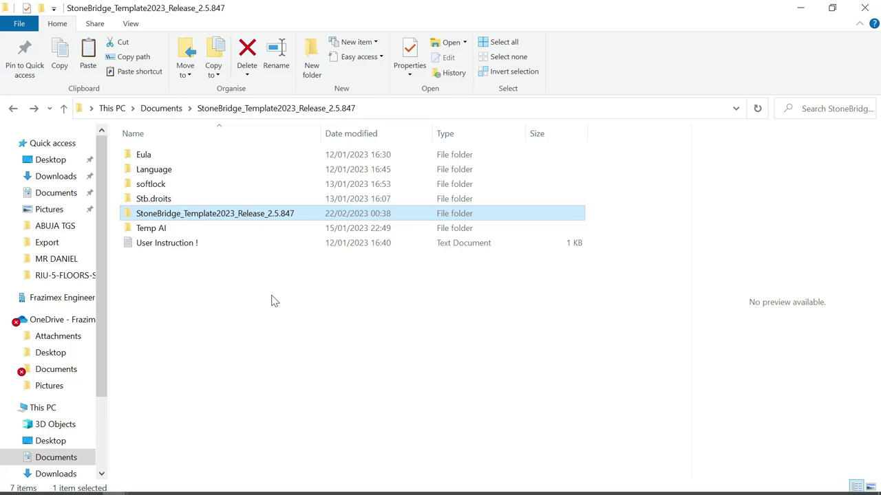
{"action": "left_click", "coordinate": [165, 108]}
{"action": "scroll", "coordinate": [200, 295], "scroll_direction": "down", "scroll_amount": 2}
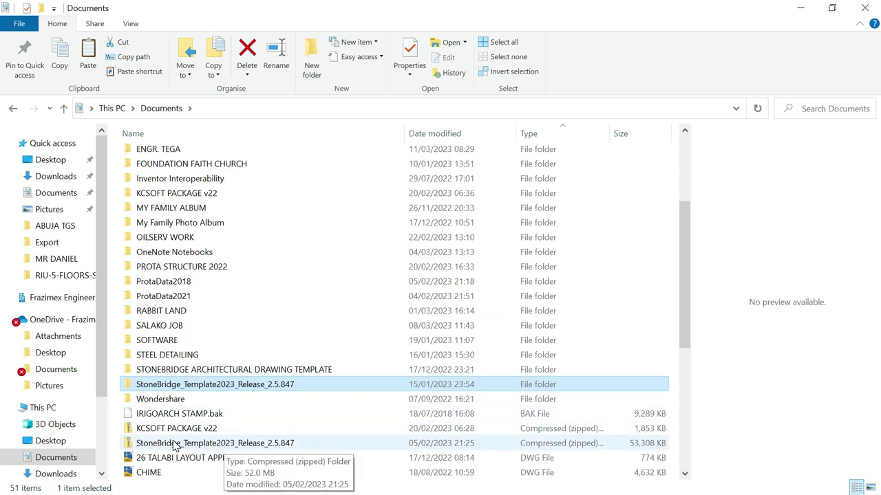
{"action": "double_click", "coordinate": [187, 384]}
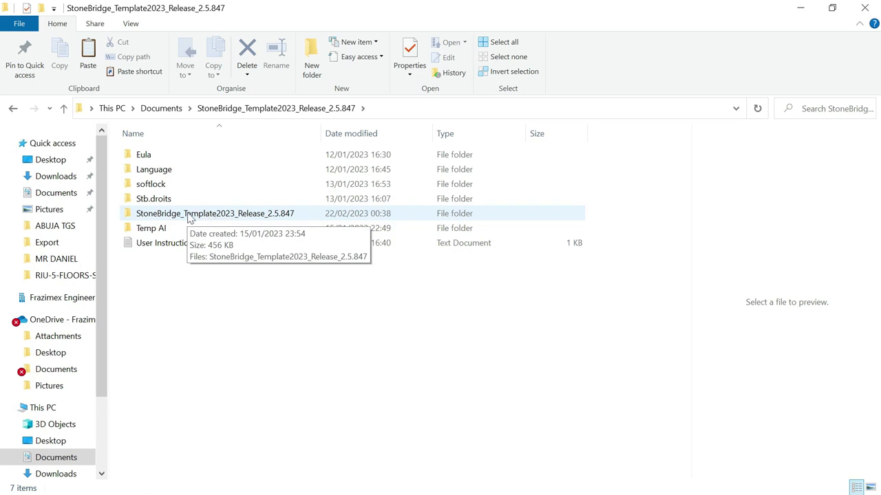
{"action": "double_click", "coordinate": [193, 217]}
- Open the Building on Pad Foundation drawing from the original template workbook and show it in a maximised AutoCAD window
{"action": "left_click", "coordinate": [173, 157]}
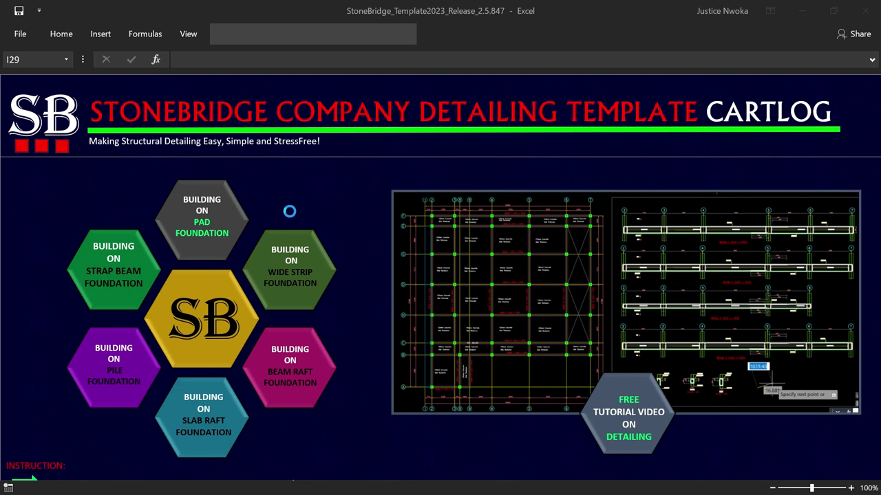
{"action": "left_click", "coordinate": [288, 212]}
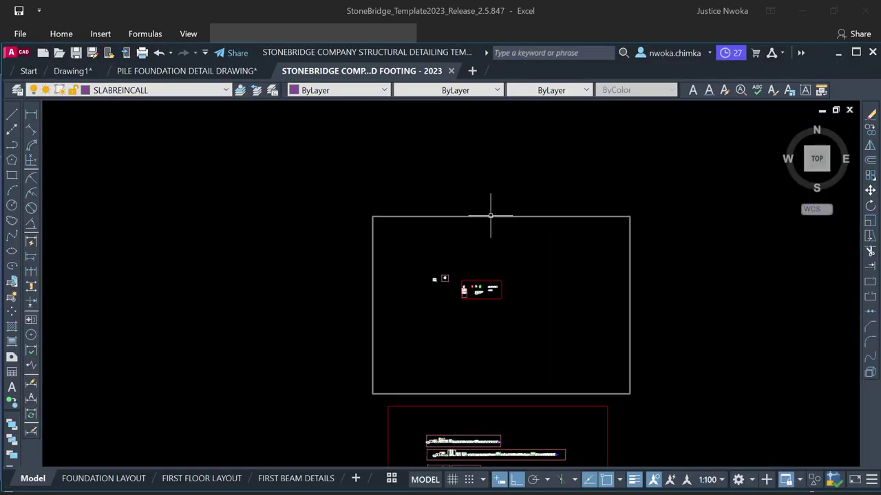
{"action": "left_click", "coordinate": [856, 53]}
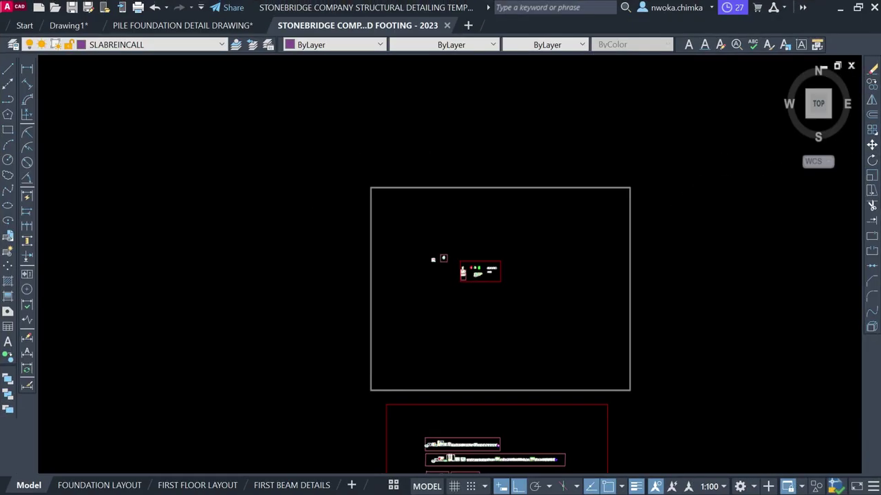
- Examine the framed sheets and detail groups in the StoneBridge footing template drawing
{"action": "scroll", "coordinate": [492, 294], "scroll_direction": "up", "scroll_amount": 2}
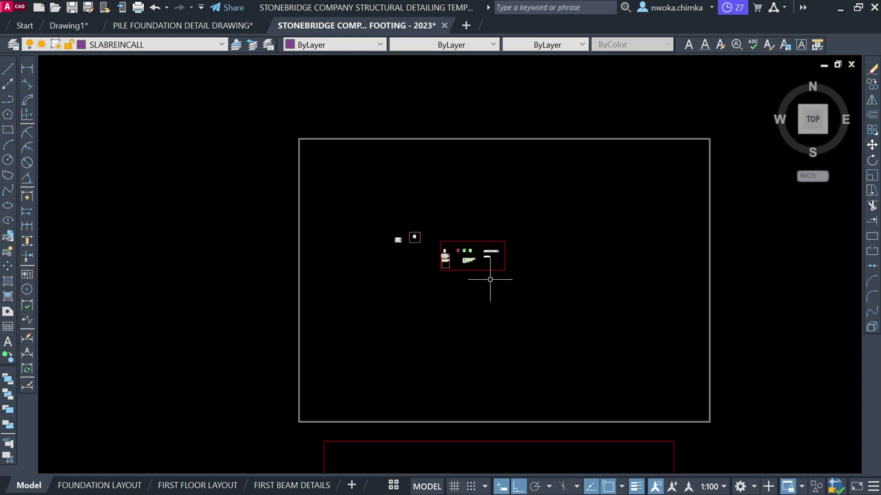
{"action": "scroll", "coordinate": [487, 268], "scroll_direction": "up", "scroll_amount": 4}
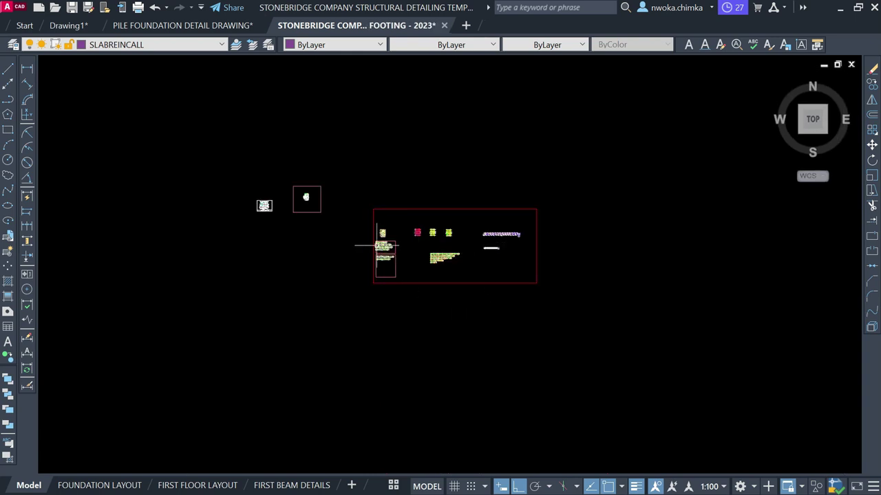
{"action": "scroll", "coordinate": [379, 246], "scroll_direction": "up", "scroll_amount": 2}
{"action": "scroll", "coordinate": [427, 181], "scroll_direction": "down", "scroll_amount": 2}
{"action": "scroll", "coordinate": [291, 181], "scroll_direction": "up", "scroll_amount": 4}
{"action": "scroll", "coordinate": [243, 159], "scroll_direction": "up", "scroll_amount": 4}
{"action": "scroll", "coordinate": [264, 174], "scroll_direction": "up", "scroll_amount": 4}
{"action": "scroll", "coordinate": [265, 187], "scroll_direction": "down", "scroll_amount": 4}
{"action": "scroll", "coordinate": [346, 145], "scroll_direction": "down", "scroll_amount": 8}
{"action": "scroll", "coordinate": [396, 155], "scroll_direction": "down", "scroll_amount": 6}
{"action": "scroll", "coordinate": [393, 306], "scroll_direction": "up", "scroll_amount": 7}
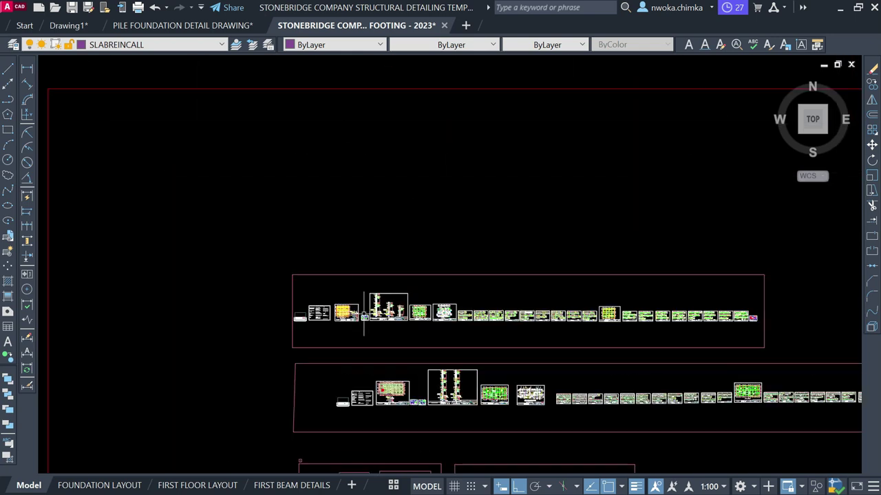
- Copy the three groups of floor plans and beam details, with the long strip of details below them, from Drawing1
{"action": "left_click", "coordinate": [69, 25]}
{"action": "scroll", "coordinate": [457, 201], "scroll_direction": "down", "scroll_amount": 8}
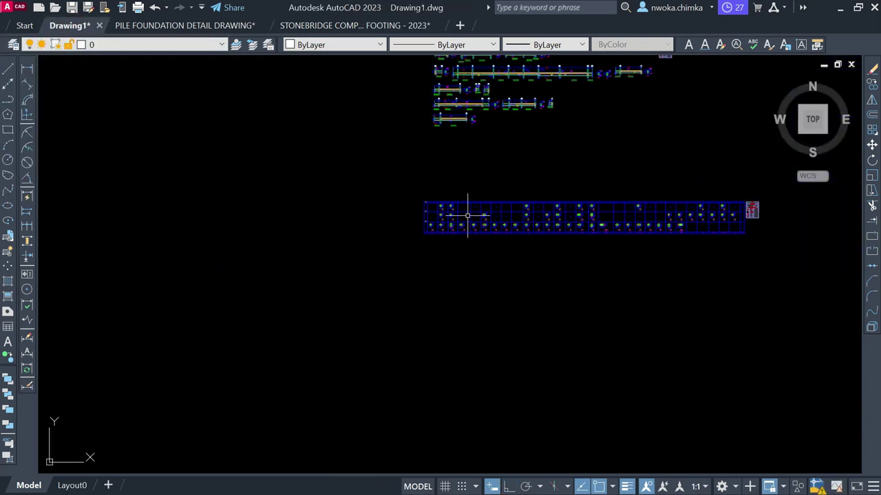
{"action": "scroll", "coordinate": [457, 202], "scroll_direction": "down", "scroll_amount": 5}
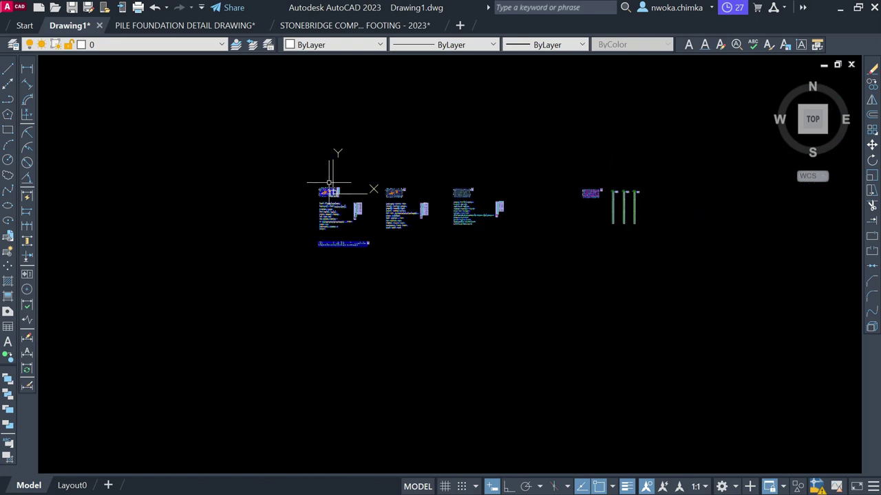
{"action": "left_click", "coordinate": [537, 131]}
{"action": "left_click", "coordinate": [259, 316]}
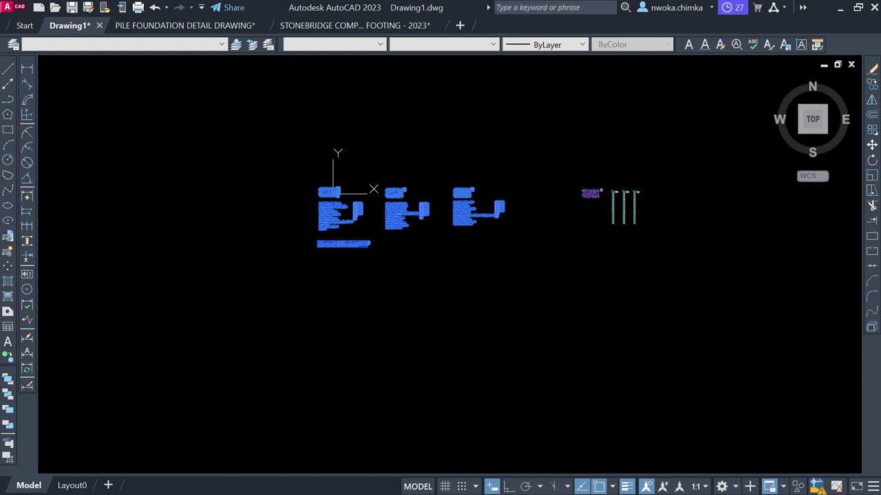
{"action": "right_click", "coordinate": [234, 287]}
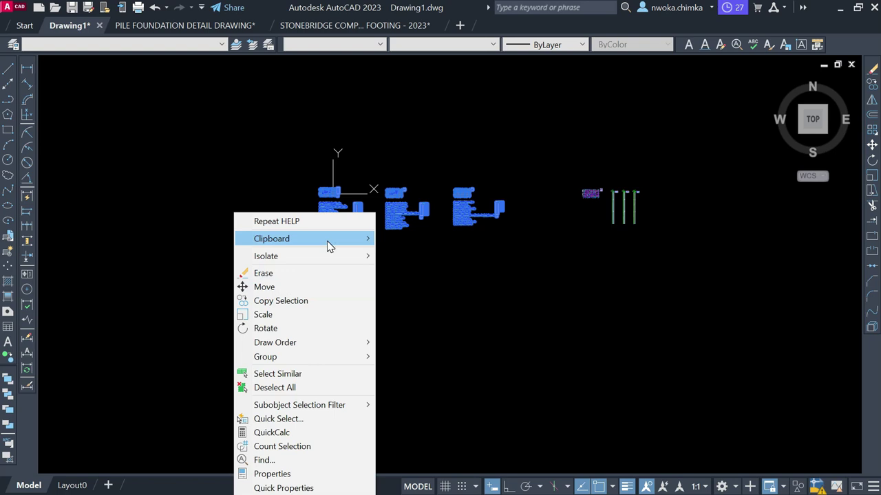
{"action": "mouse_move", "coordinate": [326, 241]}
{"action": "left_click", "coordinate": [398, 240]}
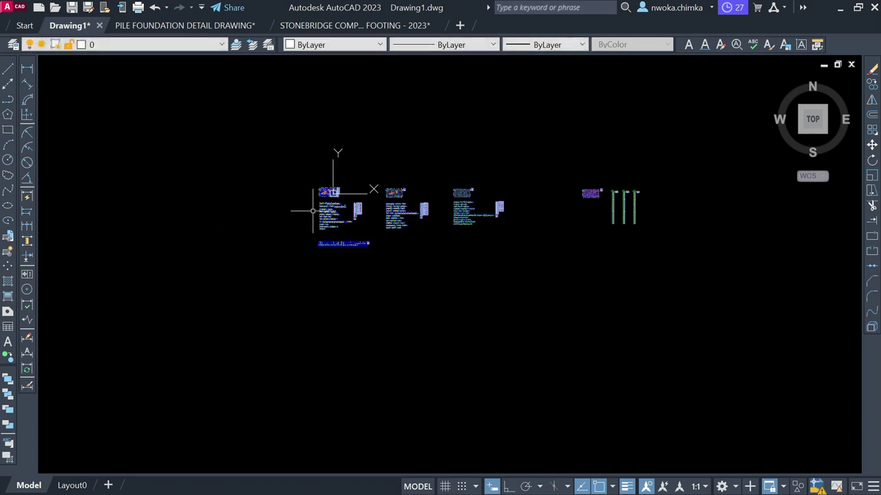
- Paste the copied floor plans, beam details and long detail strip from Drawing1 below the framed sheets in the StoneBridge footing drawing
{"action": "scroll", "coordinate": [323, 203], "scroll_direction": "up", "scroll_amount": 8}
{"action": "scroll", "coordinate": [331, 177], "scroll_direction": "up", "scroll_amount": 6}
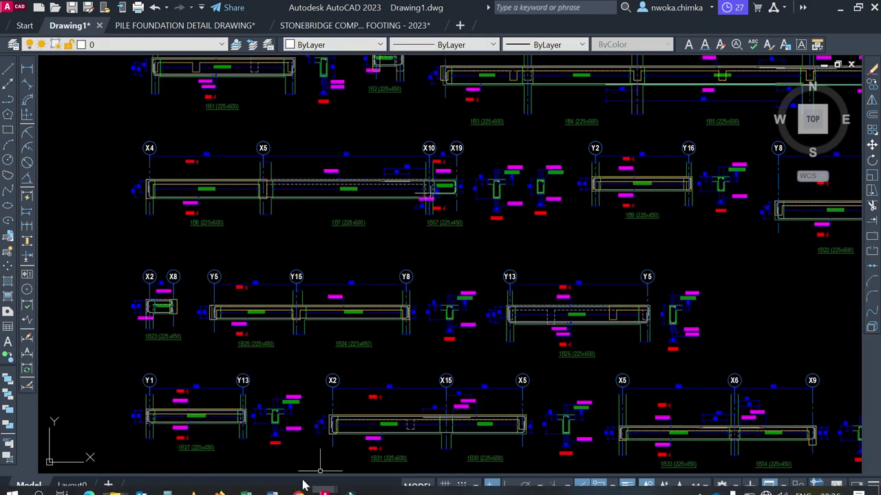
{"action": "left_click", "coordinate": [354, 25]}
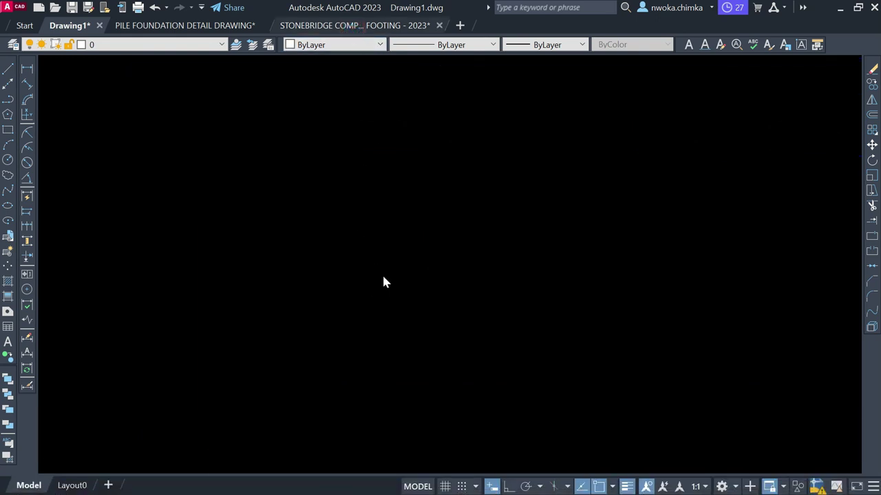
{"action": "scroll", "coordinate": [303, 250], "scroll_direction": "down", "scroll_amount": 6}
{"action": "middle_click_drag", "start_coordinate": [342, 149], "coordinate": [345, 272]}
{"action": "scroll", "coordinate": [348, 213], "scroll_direction": "up", "scroll_amount": 4}
{"action": "right_click", "coordinate": [312, 184]}
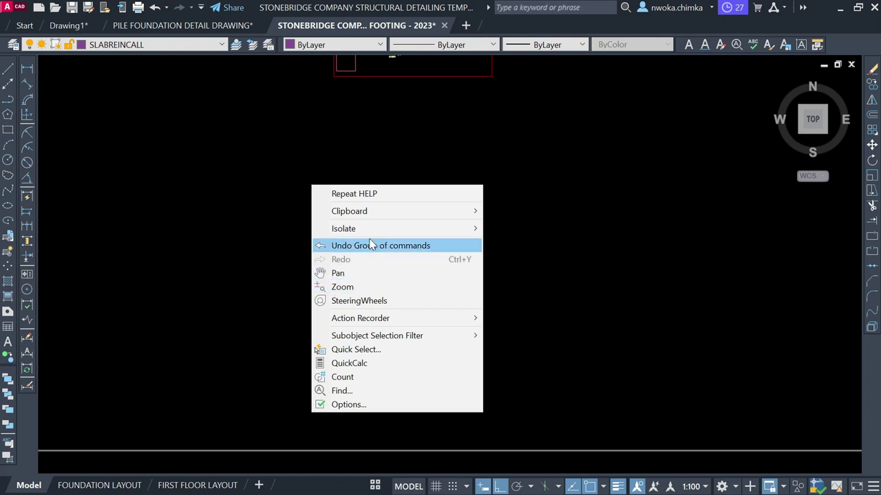
{"action": "mouse_move", "coordinate": [470, 217]}
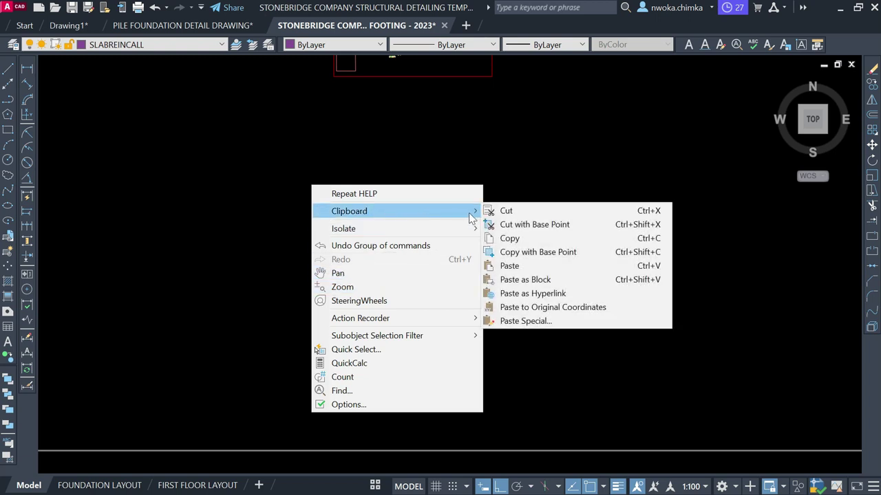
{"action": "left_click", "coordinate": [512, 265]}
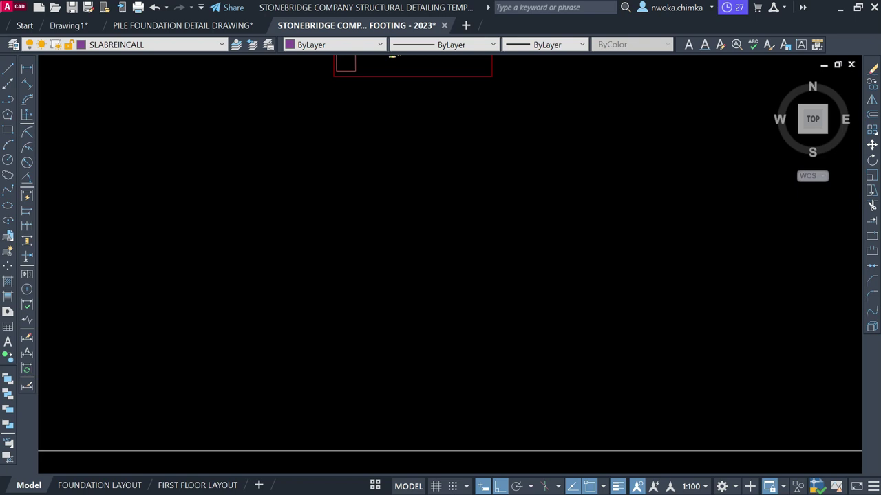
{"action": "left_click", "coordinate": [305, 216]}
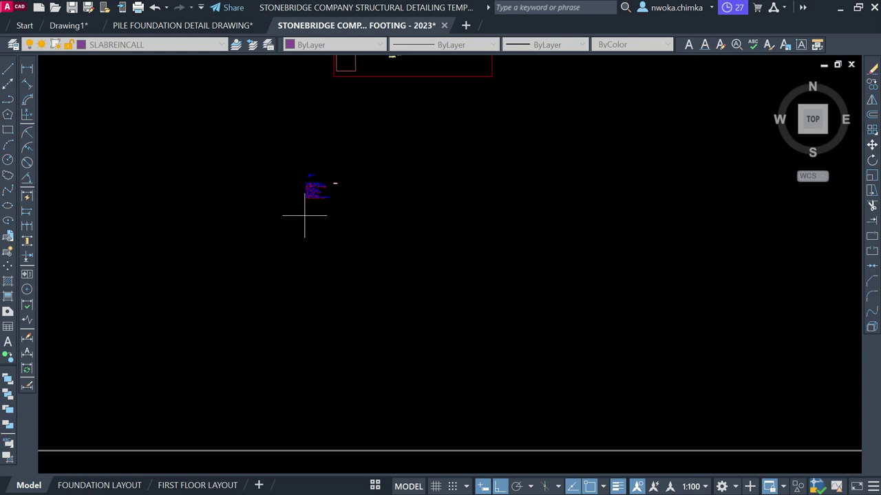
- Compare the pasted beam details around 1B25 and 1B24 with the original beam details in Drawing1
{"action": "scroll", "coordinate": [305, 216], "scroll_direction": "up", "scroll_amount": 3}
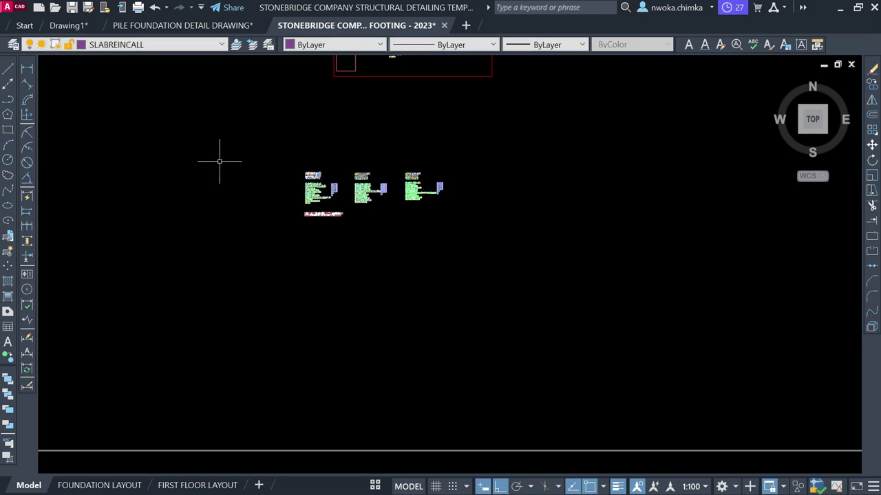
{"action": "scroll", "coordinate": [305, 187], "scroll_direction": "up", "scroll_amount": 2}
{"action": "scroll", "coordinate": [308, 186], "scroll_direction": "up", "scroll_amount": 5}
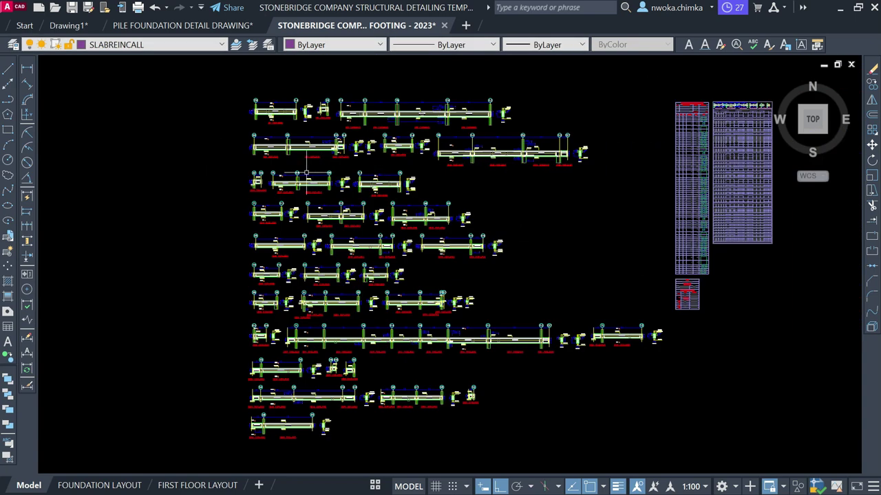
{"action": "scroll", "coordinate": [206, 223], "scroll_direction": "up", "scroll_amount": 2}
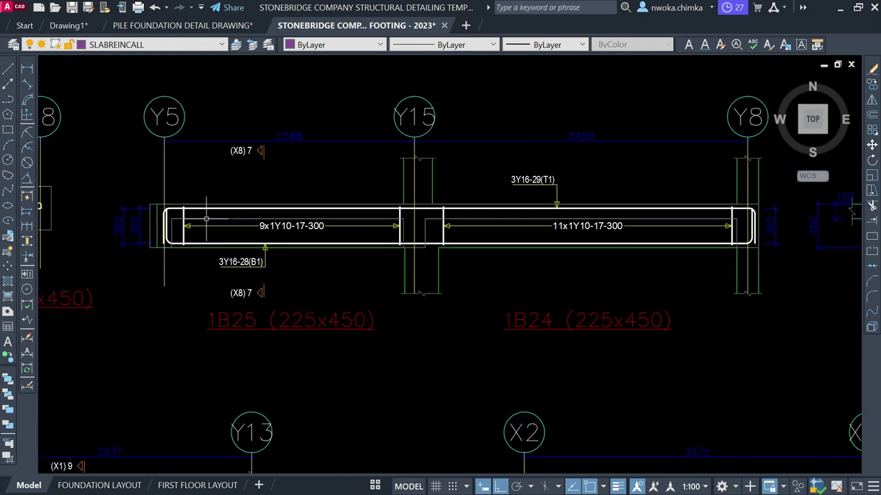
{"action": "left_click", "coordinate": [67, 27]}
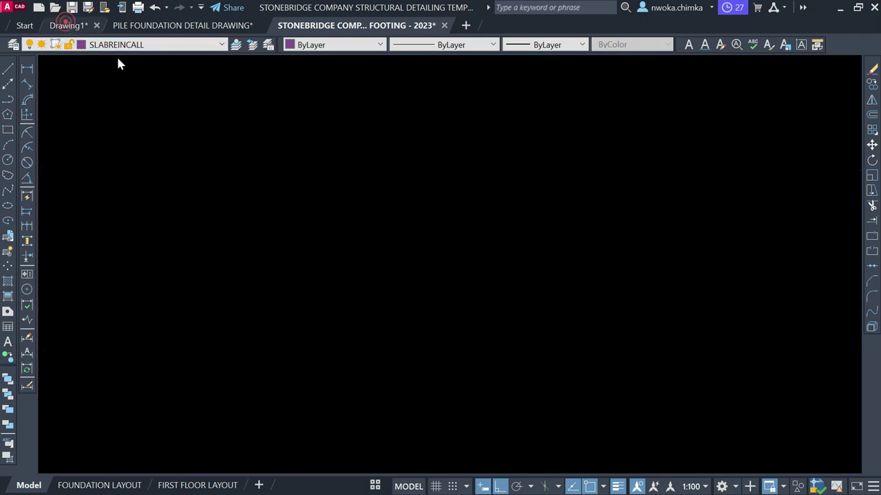
{"action": "key", "text": "ctrl+Tab"}
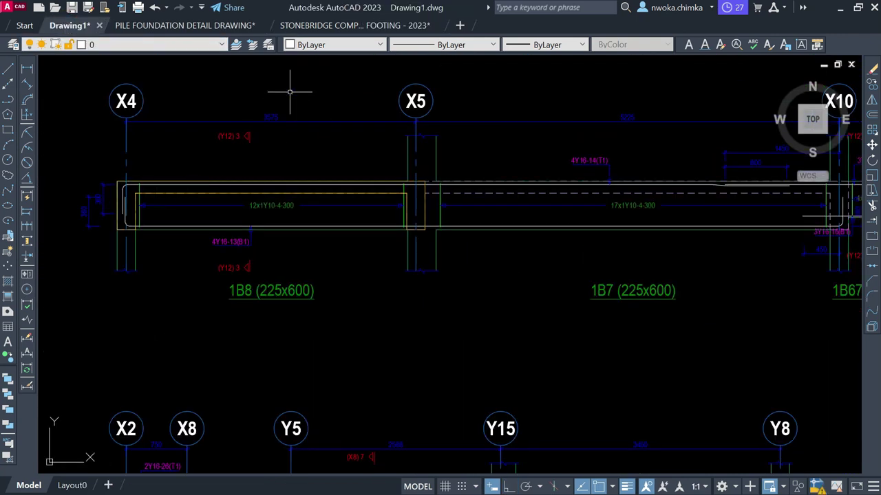
{"action": "left_click", "coordinate": [351, 26]}
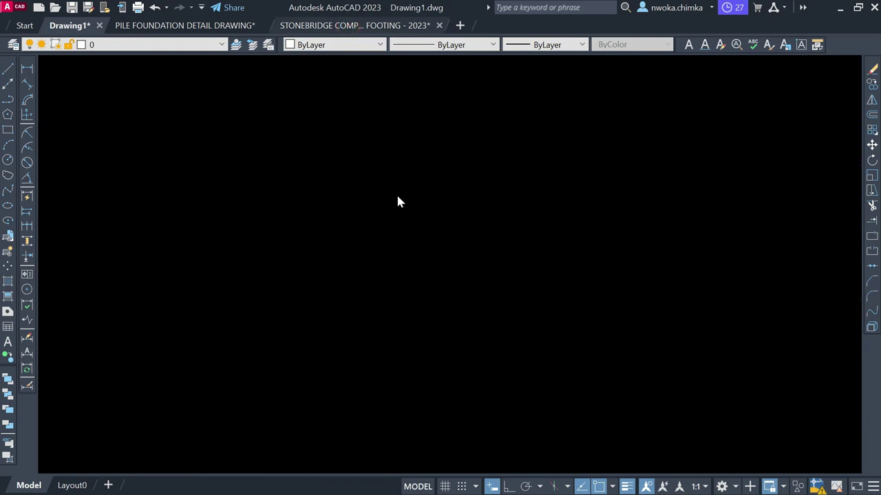
- Examine the pasted floor plans, beam elevations and schedule tables in the StoneBridge footing drawing
{"action": "scroll", "coordinate": [316, 240], "scroll_direction": "down", "scroll_amount": 3}
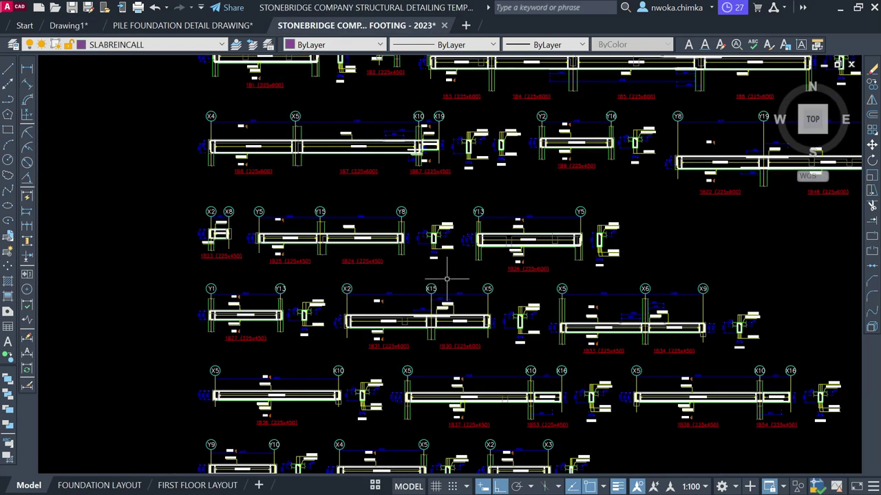
{"action": "scroll", "coordinate": [351, 261], "scroll_direction": "down", "scroll_amount": 4}
{"action": "scroll", "coordinate": [432, 218], "scroll_direction": "down", "scroll_amount": 1}
{"action": "scroll", "coordinate": [443, 169], "scroll_direction": "down", "scroll_amount": 2}
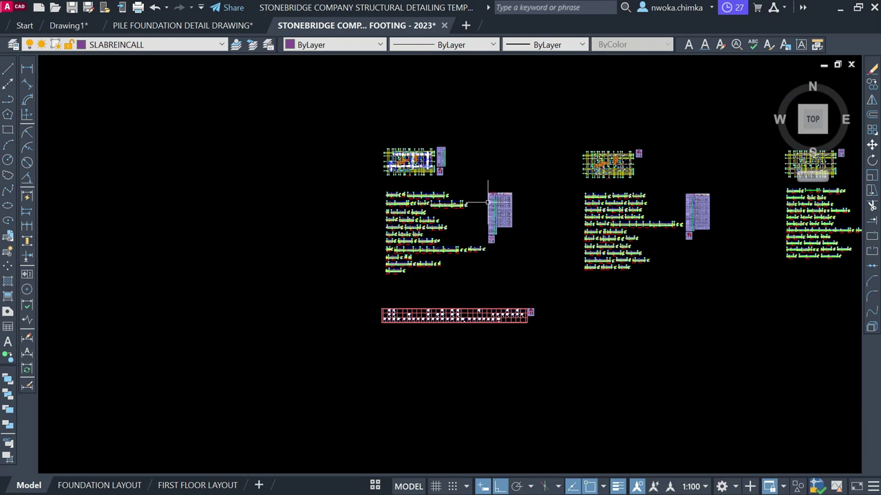
{"action": "scroll", "coordinate": [650, 213], "scroll_direction": "up", "scroll_amount": 2}
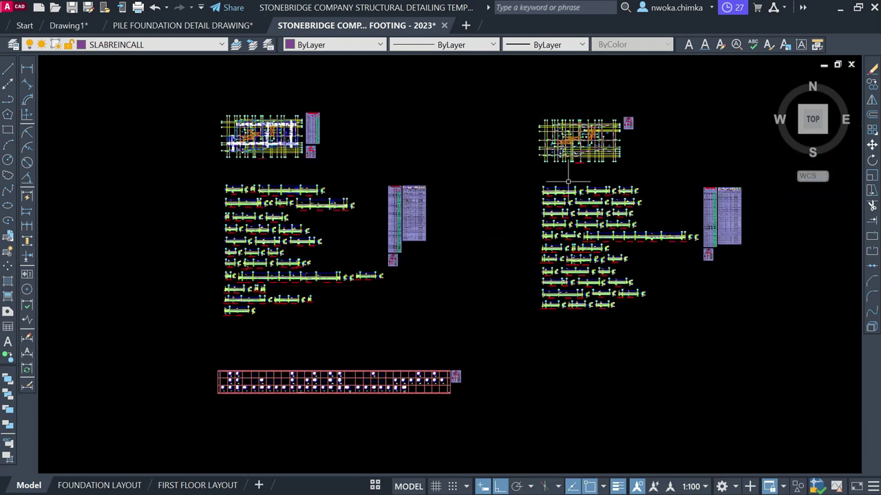
{"action": "scroll", "coordinate": [568, 186], "scroll_direction": "up", "scroll_amount": 2}
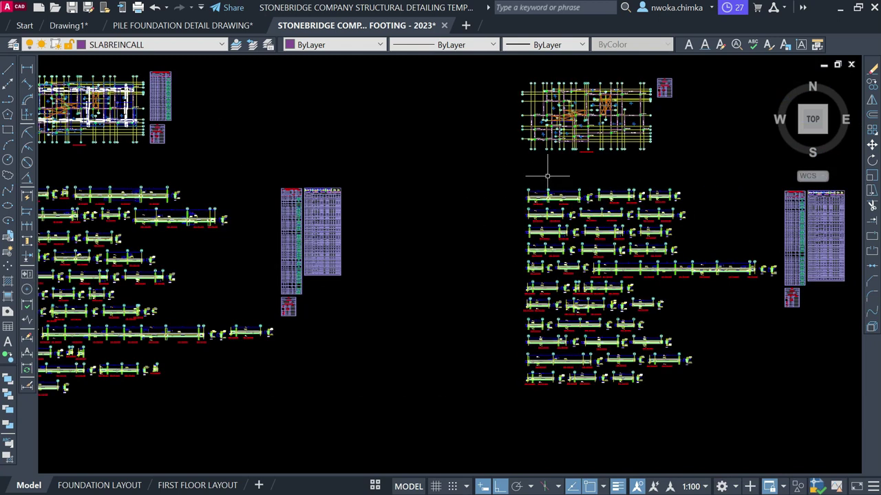
{"action": "scroll", "coordinate": [551, 177], "scroll_direction": "up", "scroll_amount": 3}
- Examine the template's framed sheets, including the foundation/ground floor layout, its section and the column details
{"action": "scroll", "coordinate": [452, 146], "scroll_direction": "down", "scroll_amount": 5}
{"action": "scroll", "coordinate": [452, 146], "scroll_direction": "down", "scroll_amount": 7}
{"action": "scroll", "coordinate": [462, 220], "scroll_direction": "down", "scroll_amount": 2}
{"action": "middle_click_drag", "start_coordinate": [444, 386], "coordinate": [437, 193]}
{"action": "scroll", "coordinate": [386, 263], "scroll_direction": "up", "scroll_amount": 4}
{"action": "scroll", "coordinate": [403, 242], "scroll_direction": "up", "scroll_amount": 10}
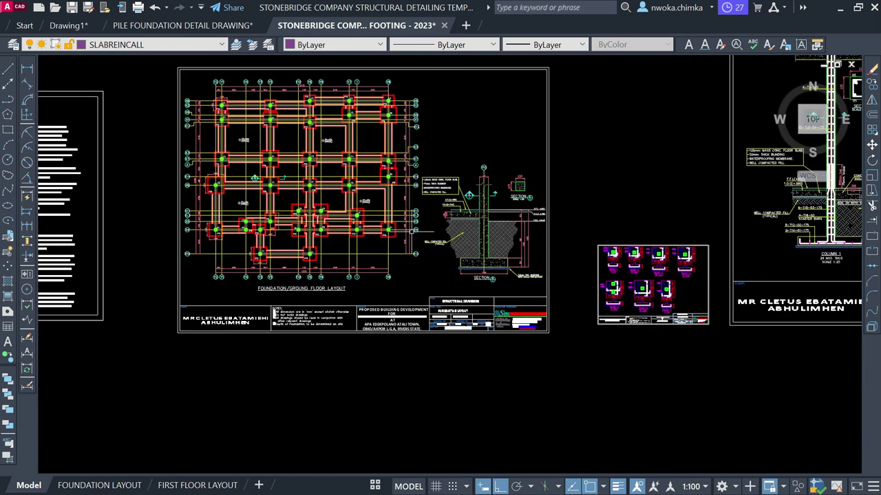
{"action": "middle_click_drag", "start_coordinate": [547, 224], "coordinate": [135, 253]}
{"action": "scroll", "coordinate": [507, 231], "scroll_direction": "up", "scroll_amount": 4}
{"action": "scroll", "coordinate": [516, 219], "scroll_direction": "up", "scroll_amount": 2}
{"action": "scroll", "coordinate": [416, 238], "scroll_direction": "down", "scroll_amount": 6}
{"action": "scroll", "coordinate": [258, 241], "scroll_direction": "down", "scroll_amount": 5}
{"action": "scroll", "coordinate": [394, 251], "scroll_direction": "up", "scroll_amount": 5}
{"action": "scroll", "coordinate": [525, 219], "scroll_direction": "up", "scroll_amount": 2}
{"action": "scroll", "coordinate": [526, 219], "scroll_direction": "up", "scroll_amount": 4}
{"action": "middle_click_drag", "start_coordinate": [450, 235], "coordinate": [142, 307]}
{"action": "scroll", "coordinate": [141, 307], "scroll_direction": "down", "scroll_amount": 4}
{"action": "middle_click_drag", "start_coordinate": [724, 296], "coordinate": [443, 299]}
{"action": "scroll", "coordinate": [358, 272], "scroll_direction": "up", "scroll_amount": 5}
{"action": "scroll", "coordinate": [358, 272], "scroll_direction": "down", "scroll_amount": 3}
{"action": "scroll", "coordinate": [485, 209], "scroll_direction": "down", "scroll_amount": 5}
- Inspect the column sections in the pasted column schedule strip, around columns 1C16 to 1C19
{"action": "middle_click_drag", "start_coordinate": [488, 208], "coordinate": [492, 413]}
{"action": "scroll", "coordinate": [491, 411], "scroll_direction": "down", "scroll_amount": 3}
{"action": "scroll", "coordinate": [466, 292], "scroll_direction": "down", "scroll_amount": 3}
{"action": "middle_click_drag", "start_coordinate": [463, 226], "coordinate": [467, 432]}
{"action": "scroll", "coordinate": [467, 430], "scroll_direction": "down", "scroll_amount": 3}
{"action": "scroll", "coordinate": [497, 336], "scroll_direction": "up", "scroll_amount": 4}
{"action": "scroll", "coordinate": [463, 277], "scroll_direction": "up", "scroll_amount": 8}
{"action": "middle_click_drag", "start_coordinate": [252, 376], "coordinate": [558, 219]}
{"action": "scroll", "coordinate": [390, 290], "scroll_direction": "up", "scroll_amount": 2}
{"action": "scroll", "coordinate": [324, 260], "scroll_direction": "up", "scroll_amount": 10}
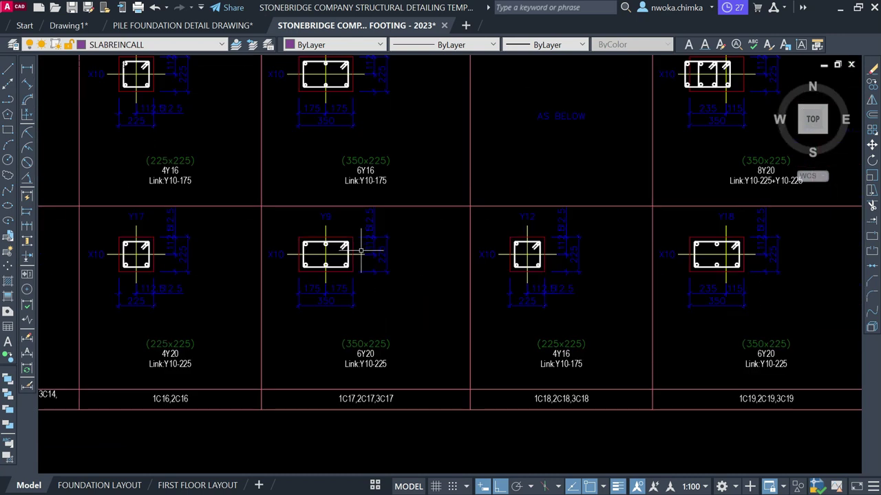
{"action": "scroll", "coordinate": [357, 253], "scroll_direction": "up", "scroll_amount": 2}
{"action": "scroll", "coordinate": [357, 252], "scroll_direction": "down", "scroll_amount": 12}
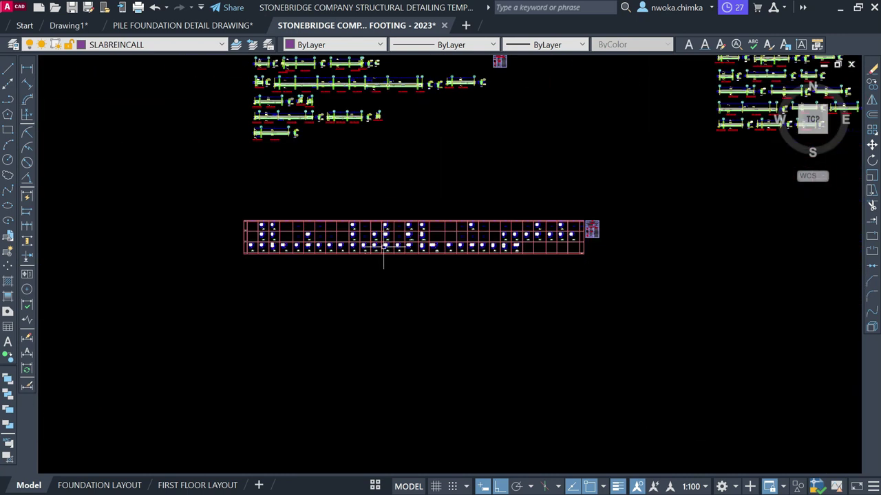
- Delete all the pasted plans and details, and close the StoneBridge footing drawing without saving its changes
{"action": "left_click", "coordinate": [575, 165]}
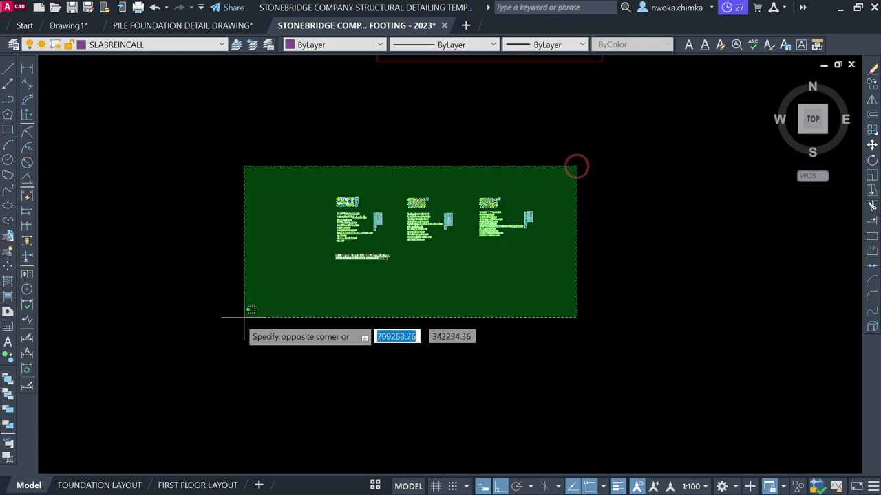
{"action": "left_click", "coordinate": [249, 302]}
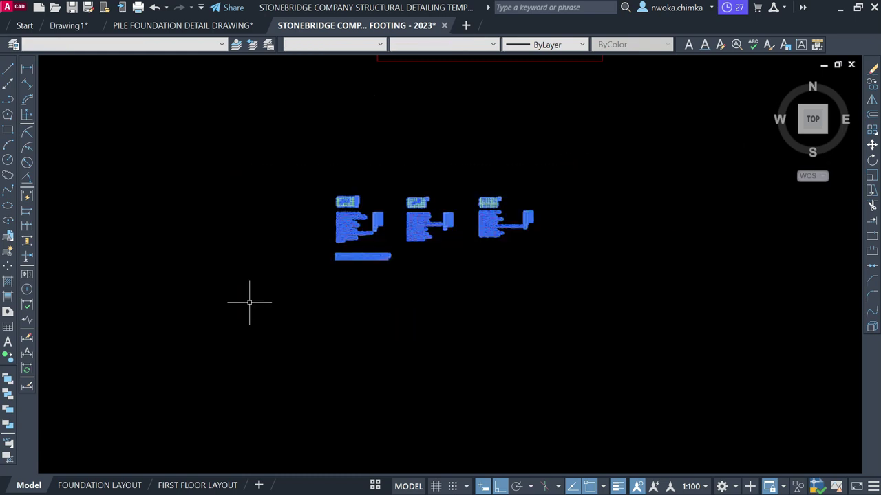
{"action": "key", "text": "Delete"}
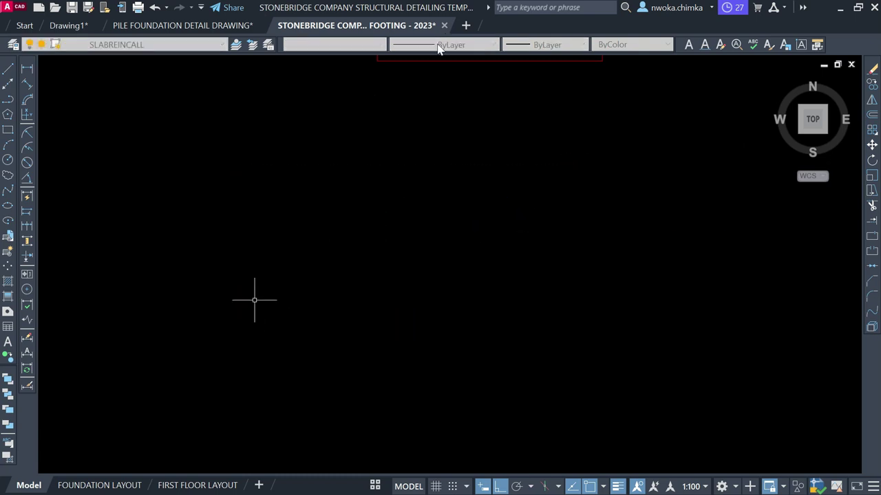
{"action": "left_click", "coordinate": [443, 25]}
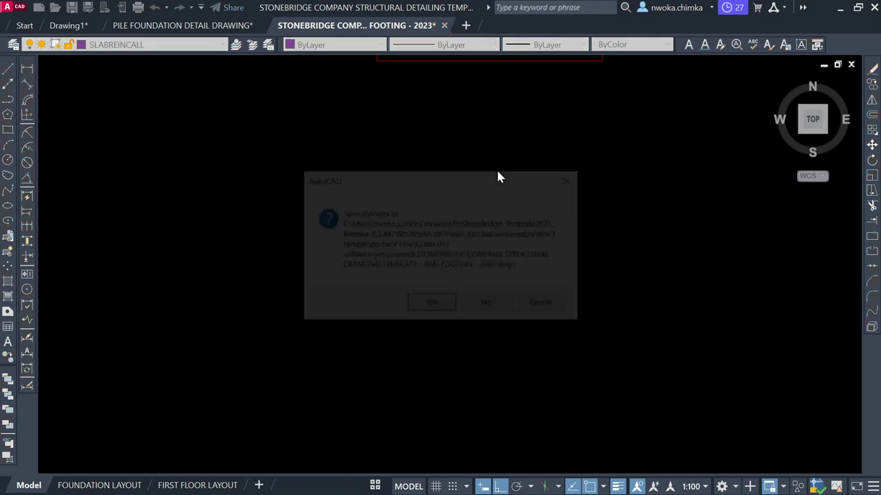
{"action": "left_click", "coordinate": [489, 305]}
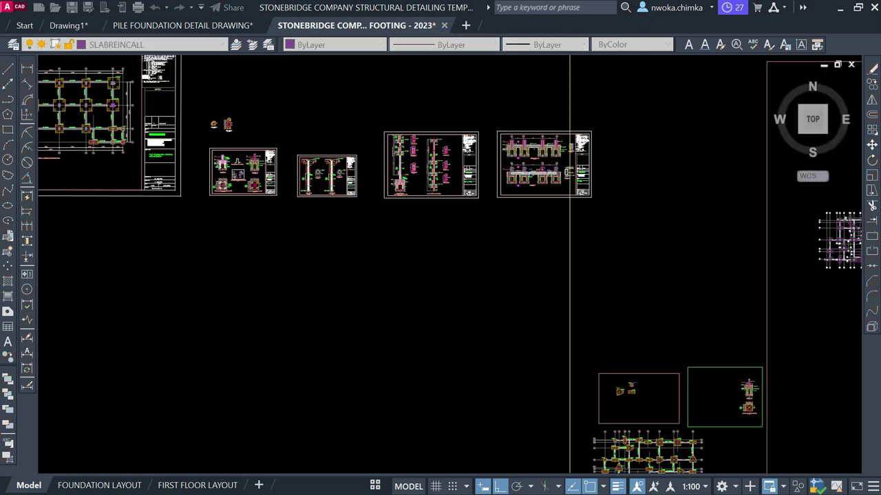
- Examine Section A-A and the plan of pile cap PC1 in the pile foundation detail drawing
{"action": "middle_click_drag", "start_coordinate": [397, 205], "coordinate": [486, 238]}
{"action": "scroll", "coordinate": [529, 217], "scroll_direction": "down", "scroll_amount": 5}
{"action": "scroll", "coordinate": [528, 216], "scroll_direction": "up", "scroll_amount": 10}
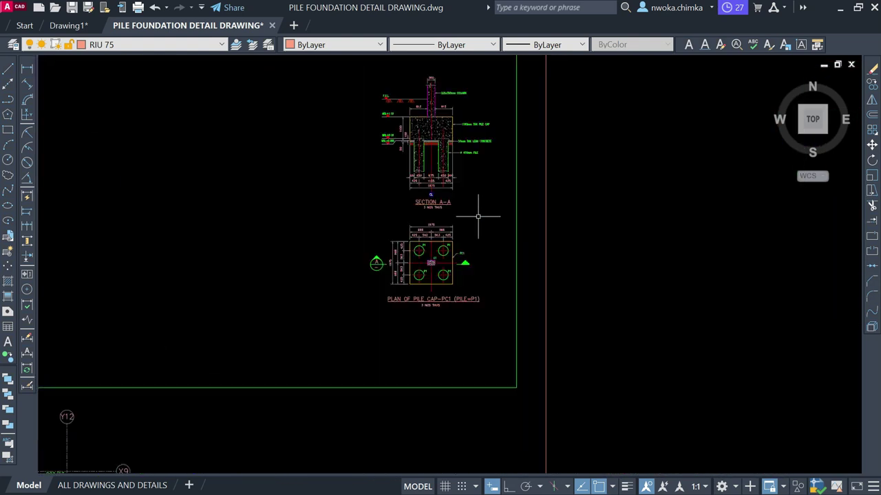
{"action": "scroll", "coordinate": [474, 213], "scroll_direction": "up", "scroll_amount": 2}
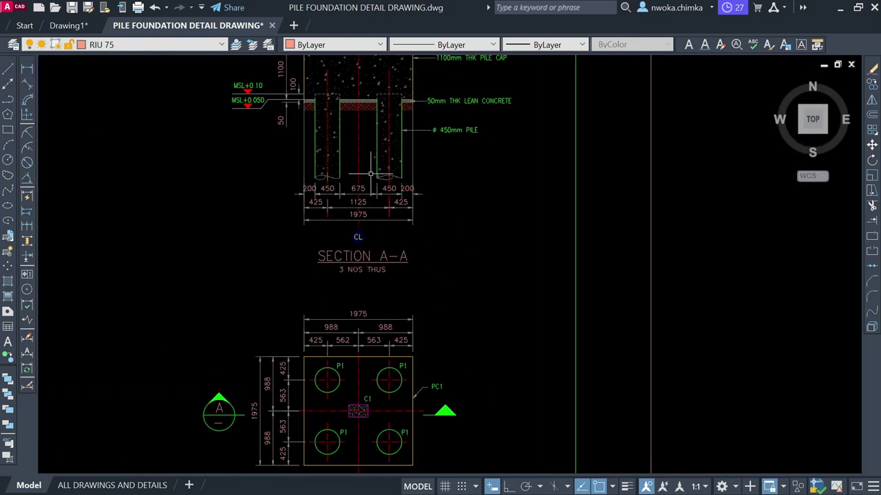
{"action": "scroll", "coordinate": [396, 195], "scroll_direction": "down", "scroll_amount": 6}
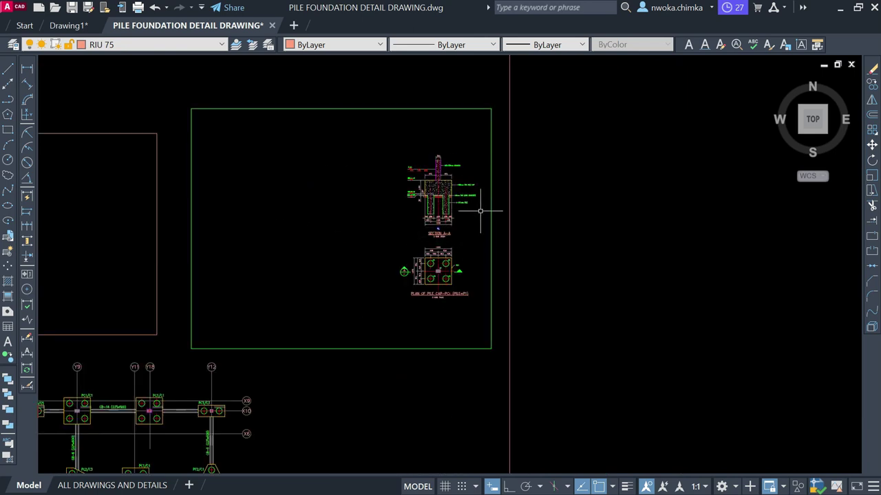
{"action": "scroll", "coordinate": [450, 206], "scroll_direction": "down", "scroll_amount": 4}
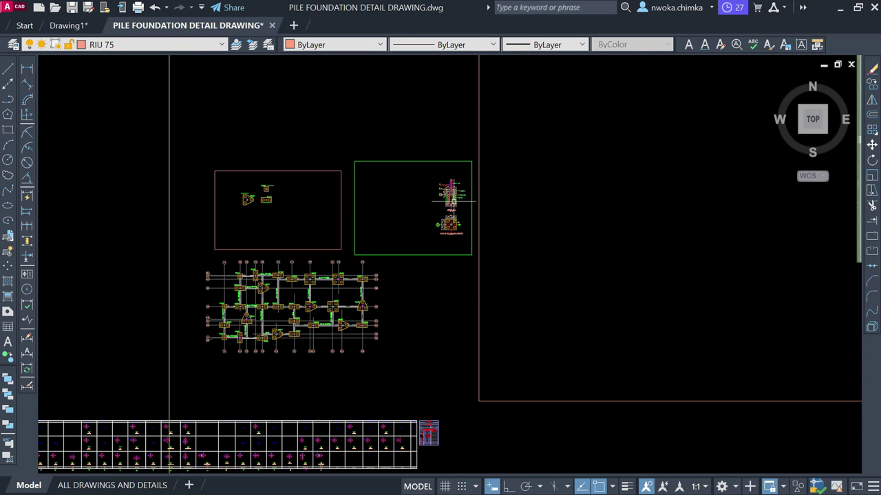
- Switch to the StoneBridge_Template2023_Release_2.5.847 workbook in Excel and close it without saving changes
{"action": "mouse_move", "coordinate": [454, 201]}
{"action": "left_click", "coordinate": [247, 486]}
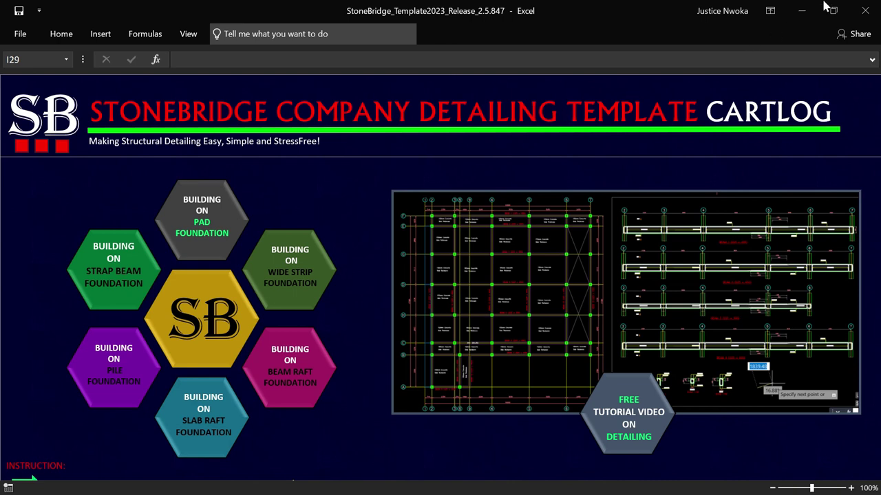
{"action": "left_click", "coordinate": [865, 11]}
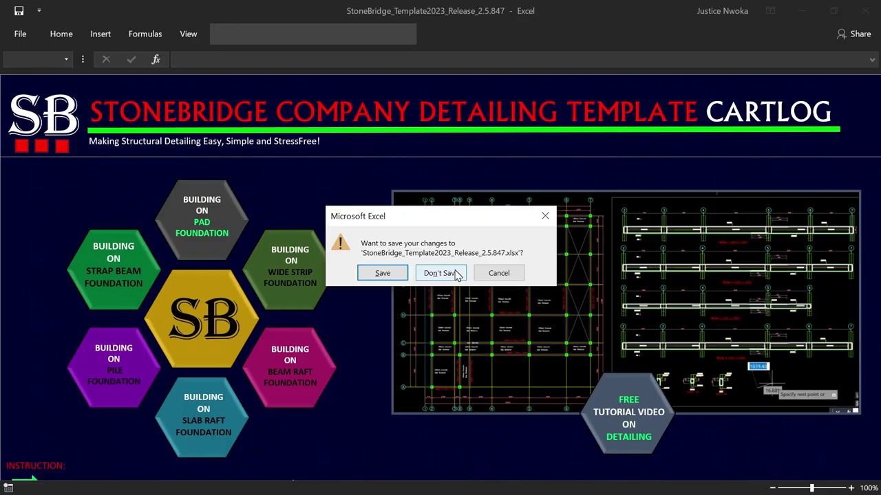
{"action": "left_click", "coordinate": [440, 273]}
- Examine the framed pile cap and pile detail sheets in the pile foundation drawing, including Section X-X and the PC2 plans
{"action": "scroll", "coordinate": [467, 254], "scroll_direction": "down", "scroll_amount": 2}
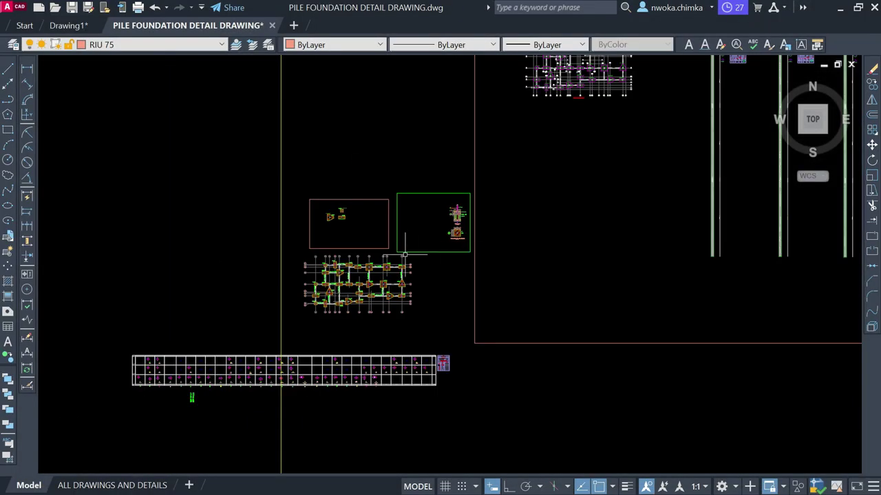
{"action": "scroll", "coordinate": [405, 255], "scroll_direction": "down", "scroll_amount": 2}
{"action": "scroll", "coordinate": [390, 258], "scroll_direction": "down", "scroll_amount": 2}
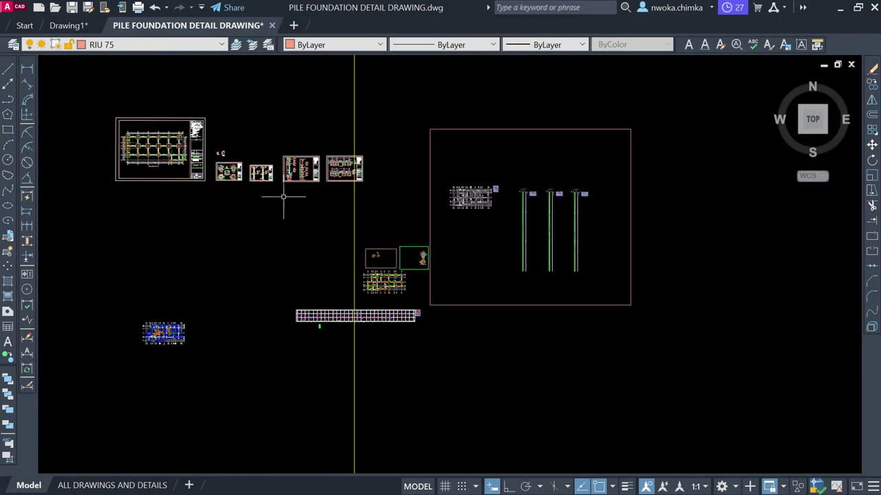
{"action": "scroll", "coordinate": [283, 198], "scroll_direction": "up", "scroll_amount": 8}
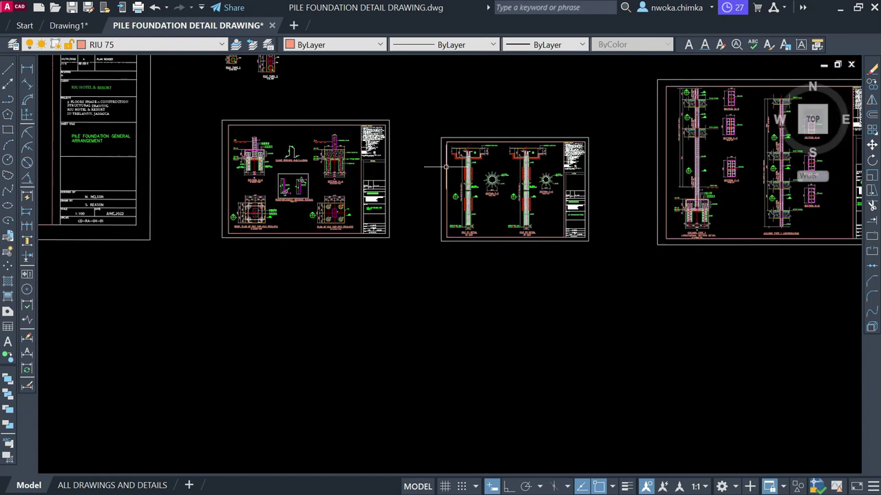
{"action": "scroll", "coordinate": [296, 172], "scroll_direction": "down", "scroll_amount": 2}
{"action": "scroll", "coordinate": [275, 159], "scroll_direction": "up", "scroll_amount": 5}
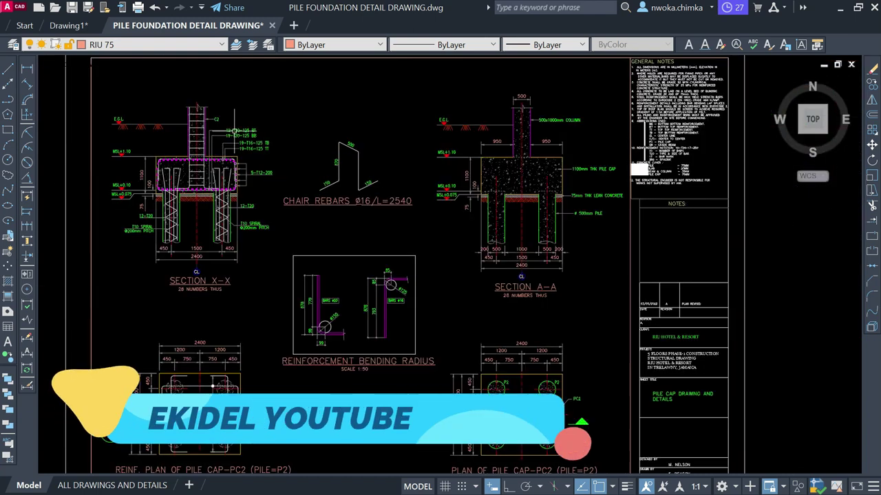
{"action": "scroll", "coordinate": [233, 131], "scroll_direction": "down", "scroll_amount": 2}
{"action": "scroll", "coordinate": [264, 150], "scroll_direction": "up", "scroll_amount": 2}
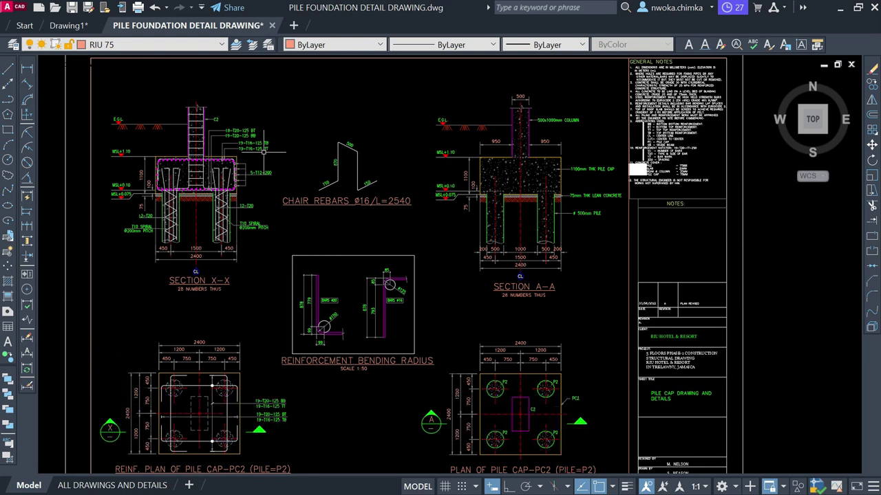
- Examine the PC2 pile cap sheet, focusing on the Section X-X reinforcement, the chair rebars and the reinforcement bending radius detail
{"action": "middle_click_drag", "start_coordinate": [311, 113], "coordinate": [360, 108]}
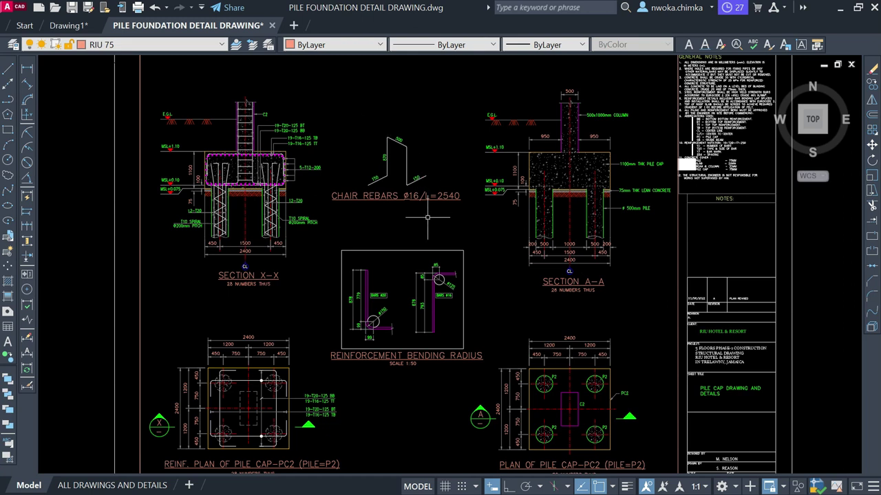
{"action": "scroll", "coordinate": [394, 210], "scroll_direction": "down", "scroll_amount": 2}
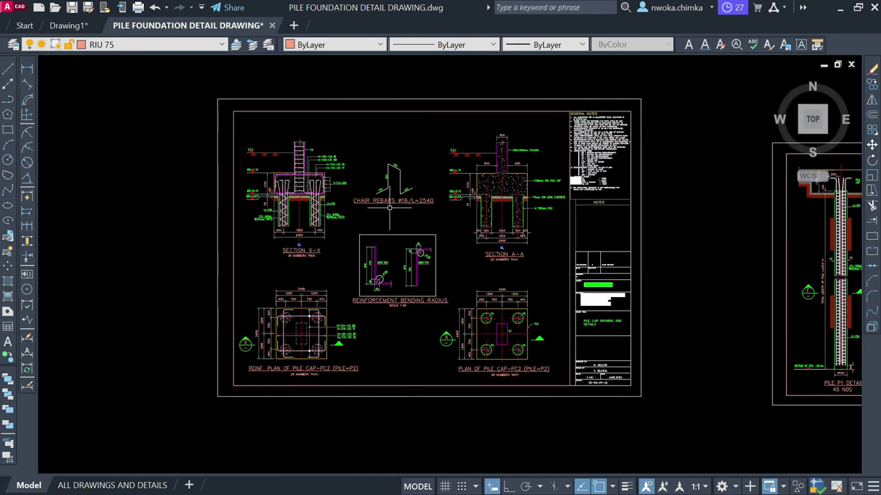
{"action": "scroll", "coordinate": [269, 203], "scroll_direction": "up", "scroll_amount": 4}
{"action": "middle_click_drag", "start_coordinate": [305, 129], "coordinate": [317, 182]}
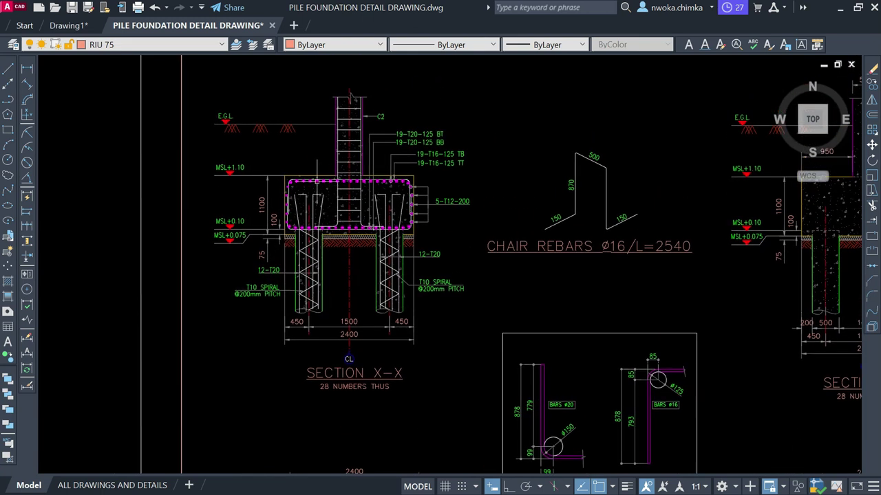
{"action": "scroll", "coordinate": [329, 163], "scroll_direction": "down", "scroll_amount": 2}
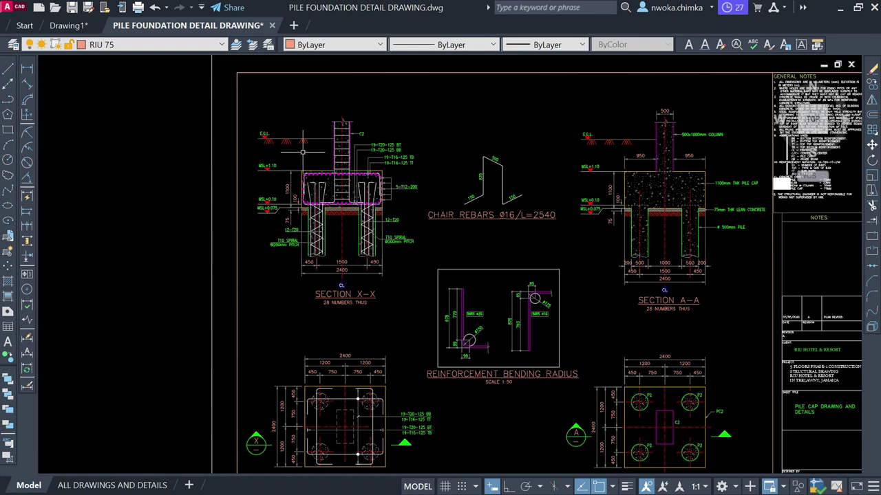
{"action": "scroll", "coordinate": [303, 151], "scroll_direction": "down", "scroll_amount": 2}
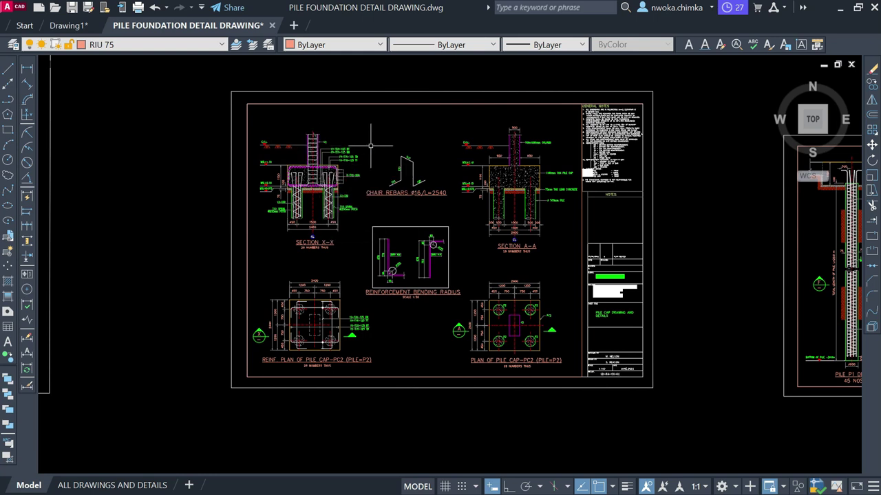
- Return to the PC1 pile cap details beyond the framed sheets and inspect Section A-A and the plan with P1 piles
{"action": "scroll", "coordinate": [323, 175], "scroll_direction": "down", "scroll_amount": 4}
{"action": "middle_click_drag", "start_coordinate": [643, 201], "coordinate": [464, 202]}
{"action": "scroll", "coordinate": [413, 206], "scroll_direction": "down", "scroll_amount": 2}
{"action": "middle_click_drag", "start_coordinate": [521, 196], "coordinate": [344, 200]}
{"action": "scroll", "coordinate": [363, 203], "scroll_direction": "down", "scroll_amount": 2}
{"action": "middle_click_drag", "start_coordinate": [703, 256], "coordinate": [549, 140]}
{"action": "scroll", "coordinate": [520, 328], "scroll_direction": "up", "scroll_amount": 4}
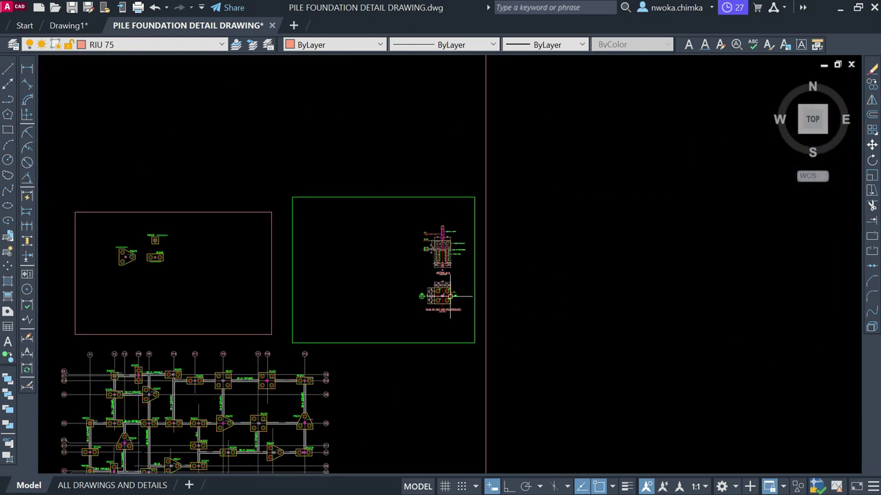
{"action": "scroll", "coordinate": [450, 296], "scroll_direction": "up", "scroll_amount": 2}
{"action": "scroll", "coordinate": [492, 299], "scroll_direction": "up", "scroll_amount": 2}
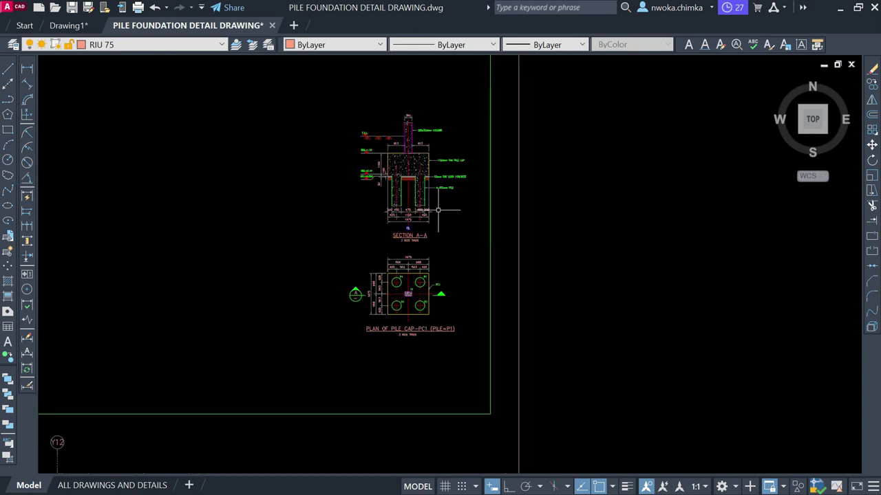
{"action": "scroll", "coordinate": [415, 179], "scroll_direction": "up", "scroll_amount": 2}
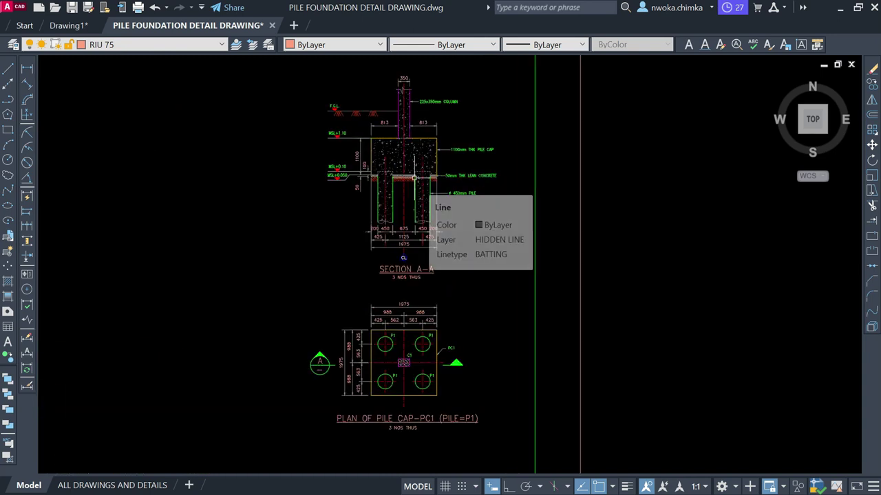
{"action": "scroll", "coordinate": [432, 246], "scroll_direction": "up", "scroll_amount": 2}
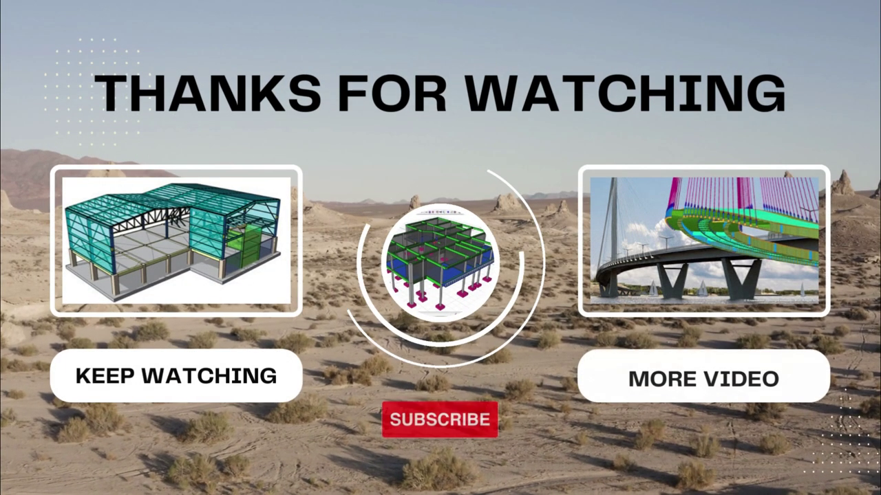